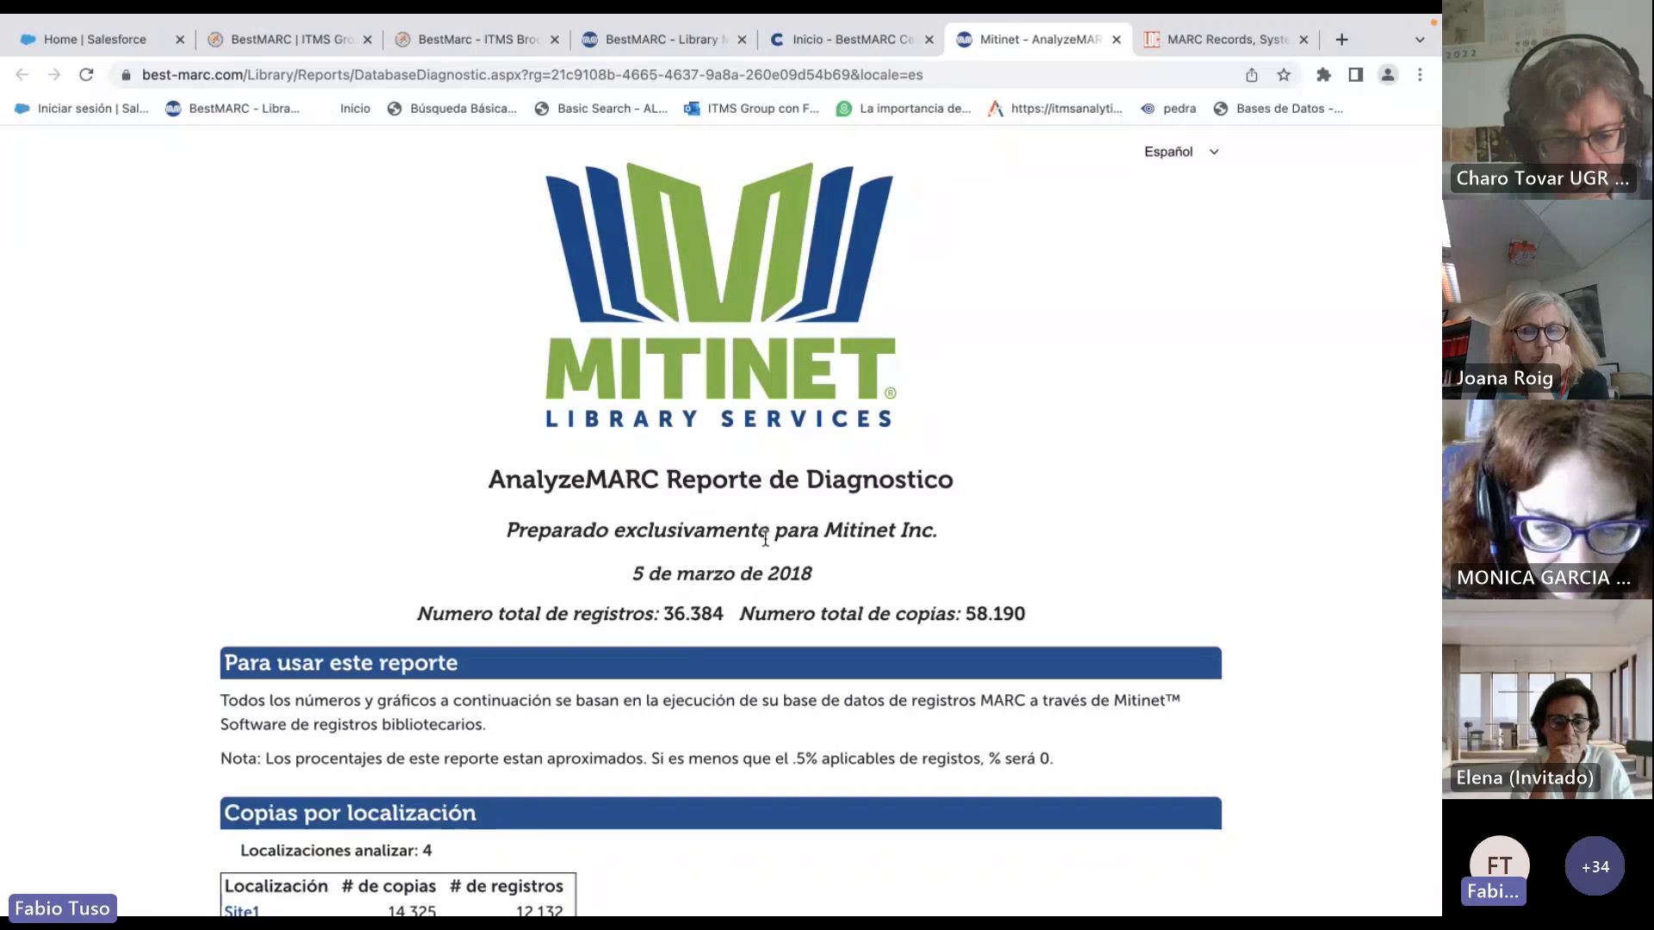
Review the diagnostic report's summary and its table of copies and records by location.
{"action": "scroll", "coordinate": [733, 525], "scroll_direction": "down", "scroll_amount": 1}
{"action": "scroll", "coordinate": [734, 527], "scroll_direction": "down", "scroll_amount": 5}
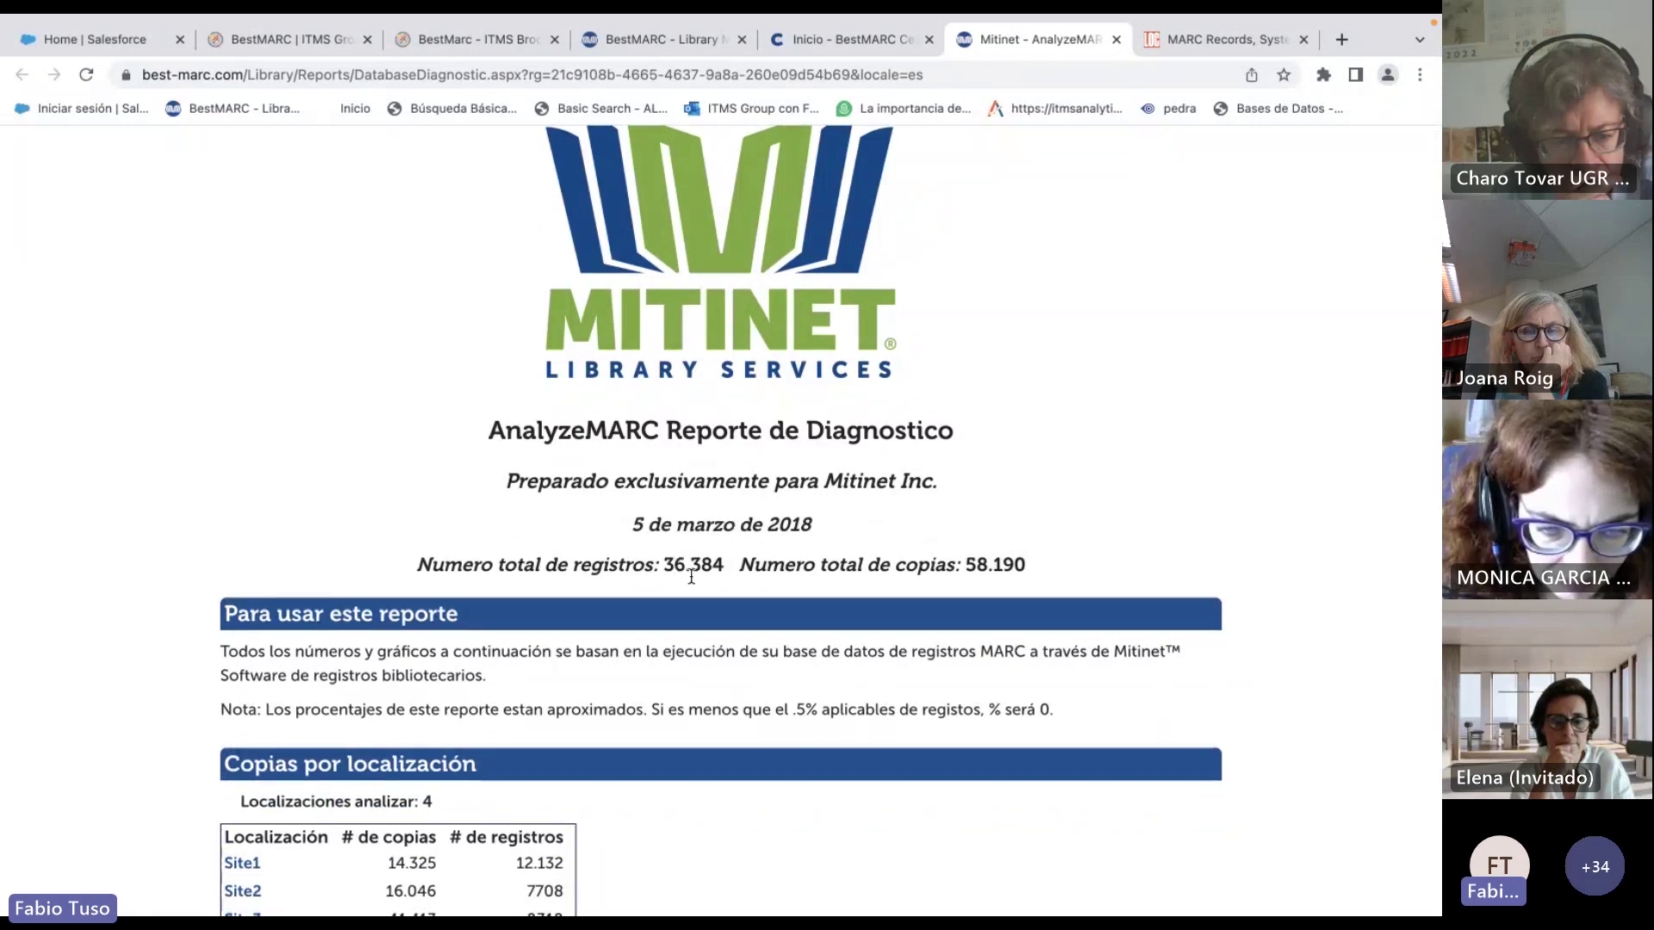
{"action": "scroll", "coordinate": [728, 585], "scroll_direction": "down", "scroll_amount": 3}
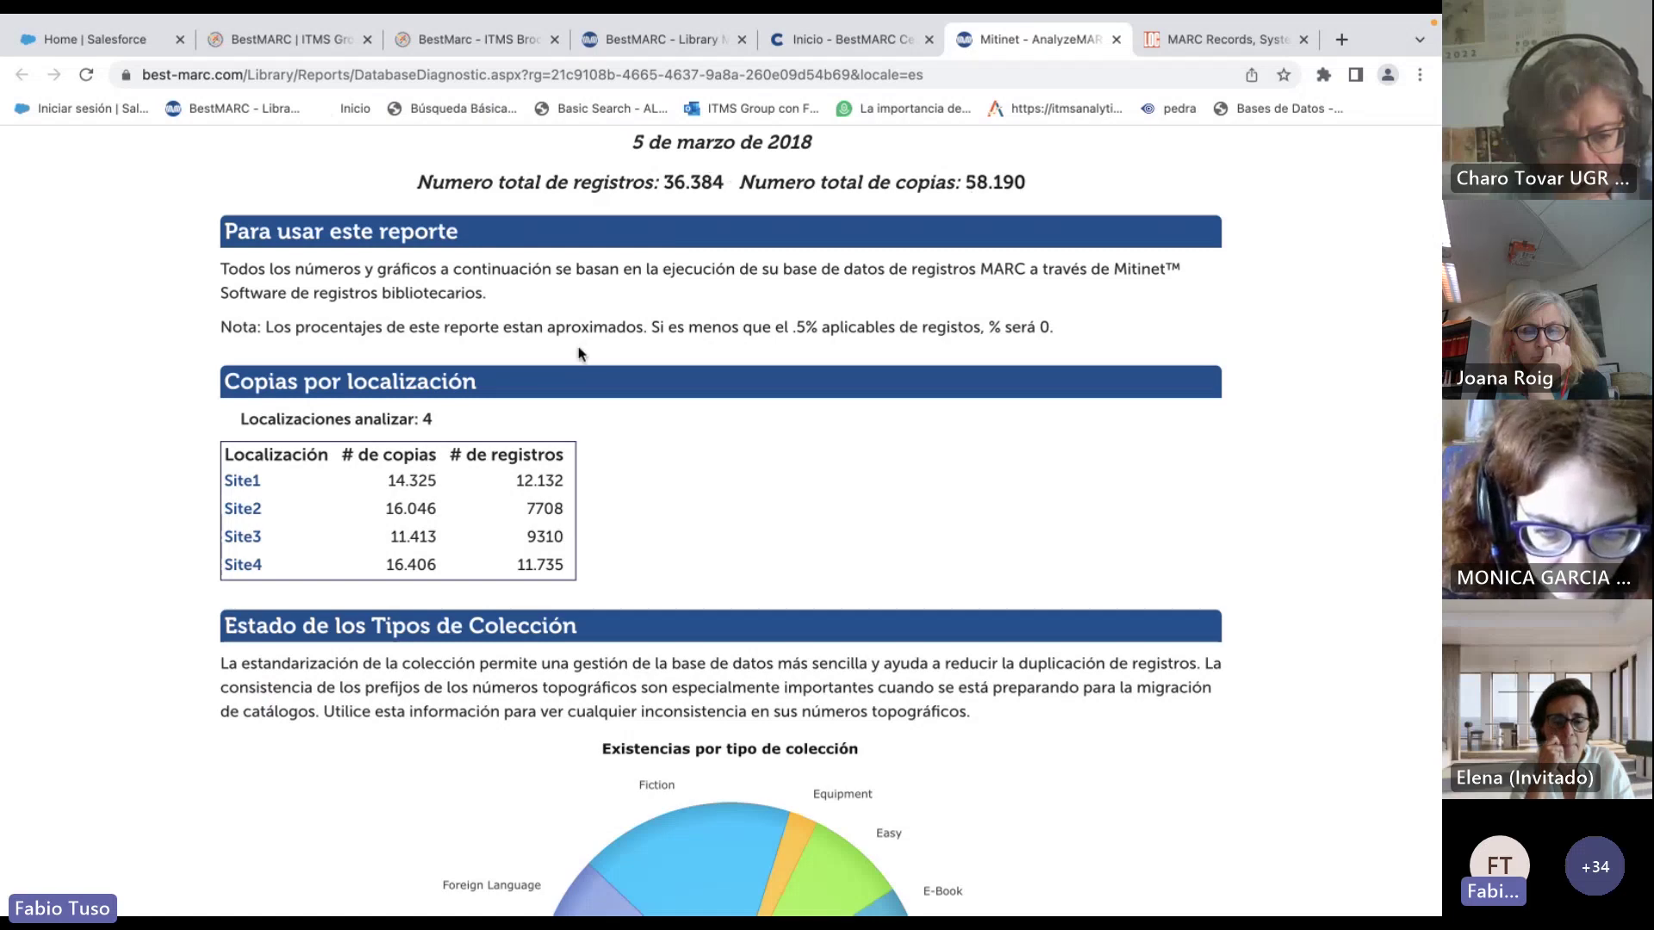
{"action": "scroll", "coordinate": [741, 413], "scroll_direction": "down", "scroll_amount": 4}
{"action": "scroll", "coordinate": [879, 472], "scroll_direction": "down", "scroll_amount": 3}
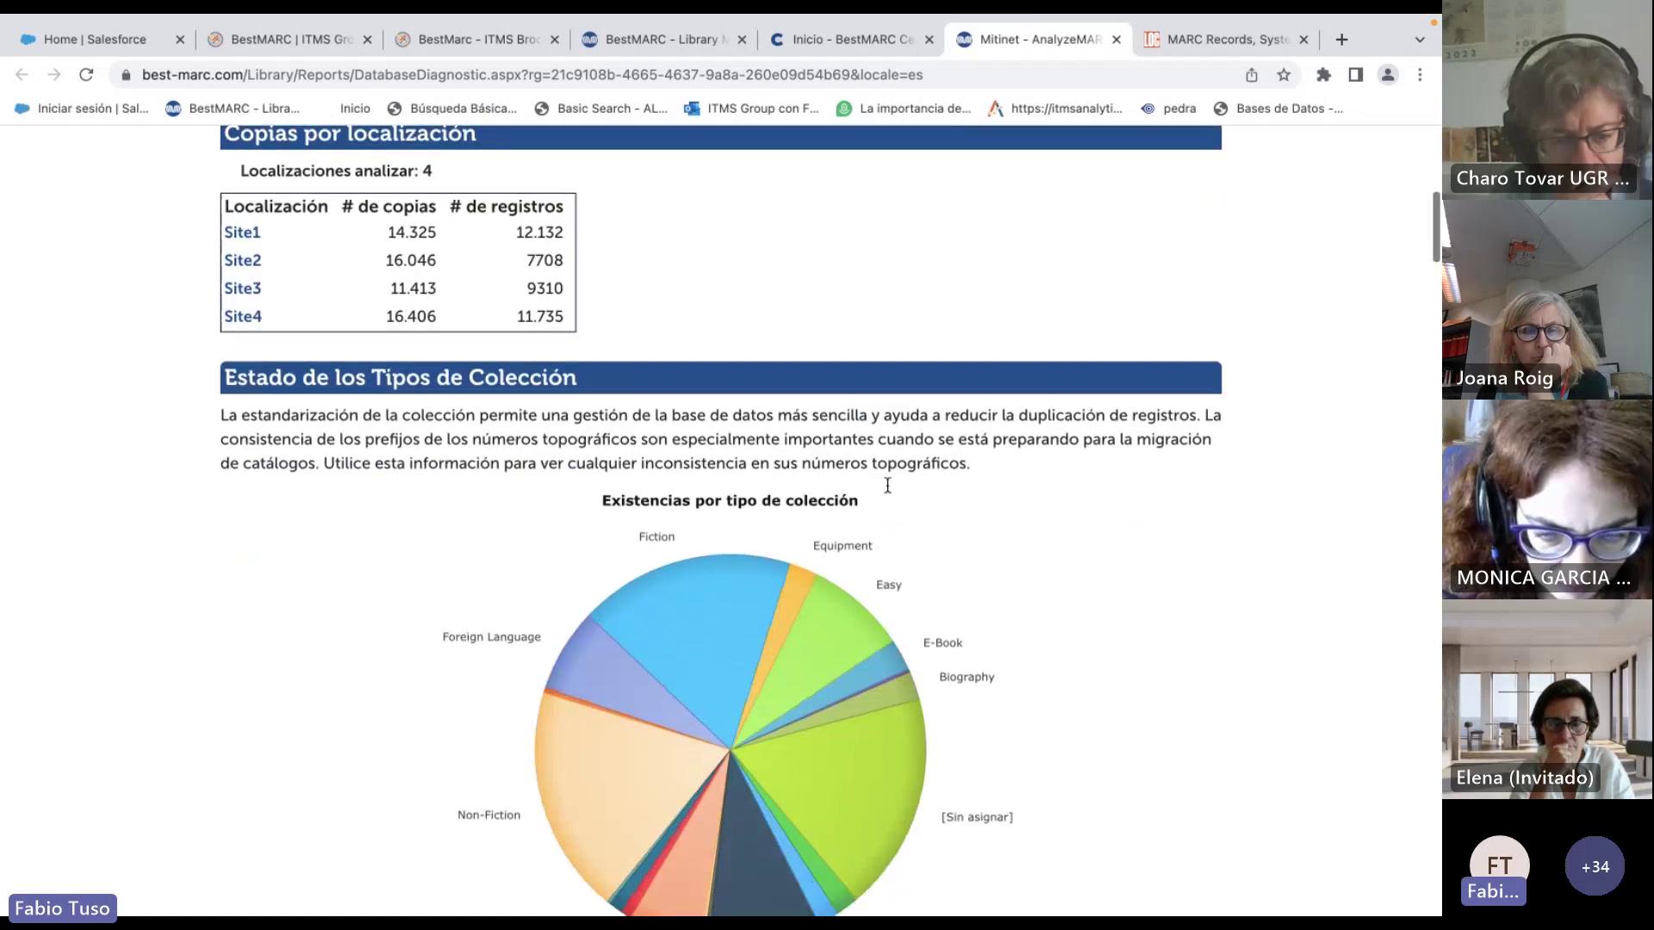
{"action": "scroll", "coordinate": [552, 272], "scroll_direction": "up", "scroll_amount": 3}
Examine the pie chart of holdings by collection type, checking the Young Adult and Textbooks slices.
{"action": "scroll", "coordinate": [475, 419], "scroll_direction": "down", "scroll_amount": 4}
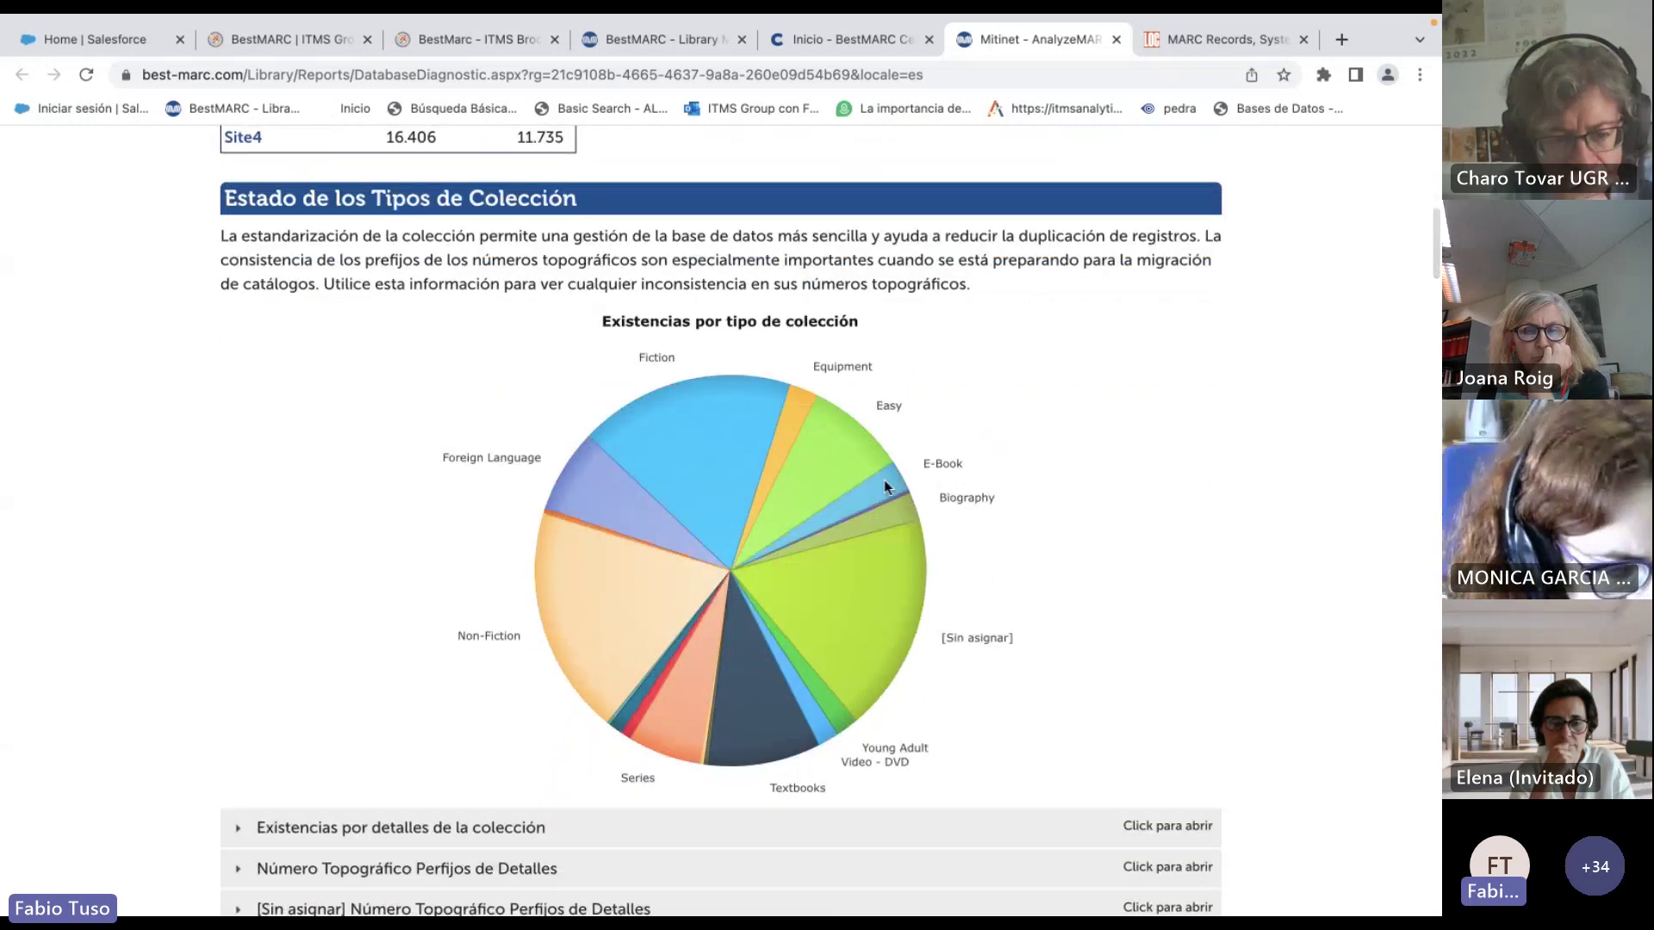
{"action": "mouse_move", "coordinate": [881, 484]}
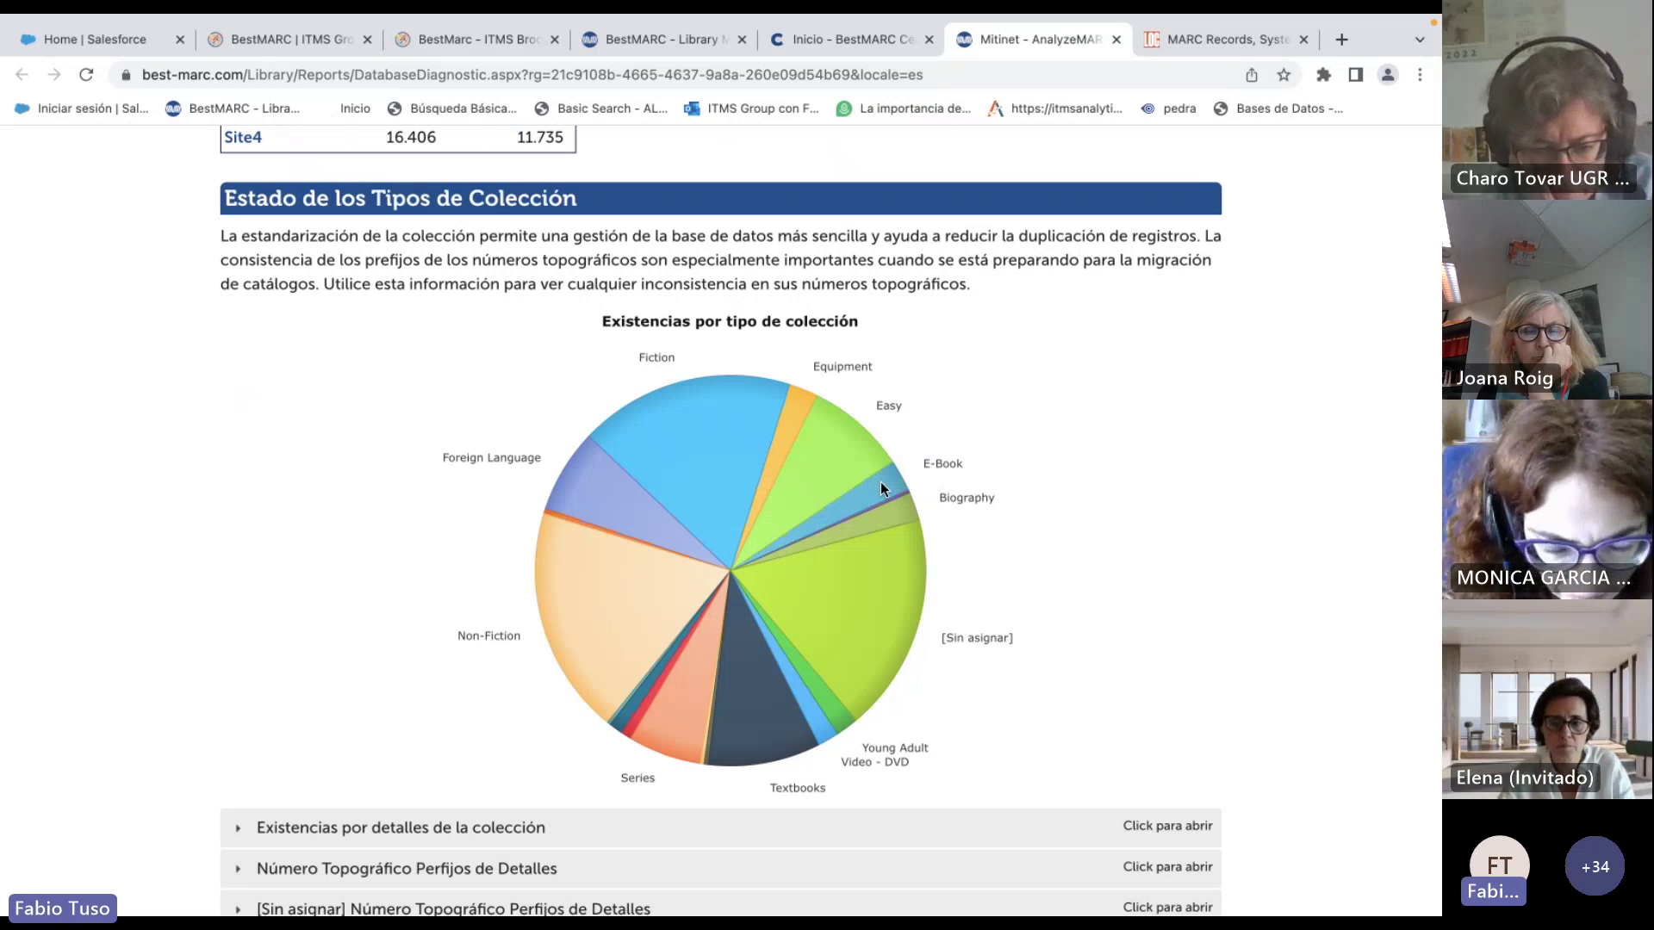
{"action": "mouse_move", "coordinate": [844, 450]}
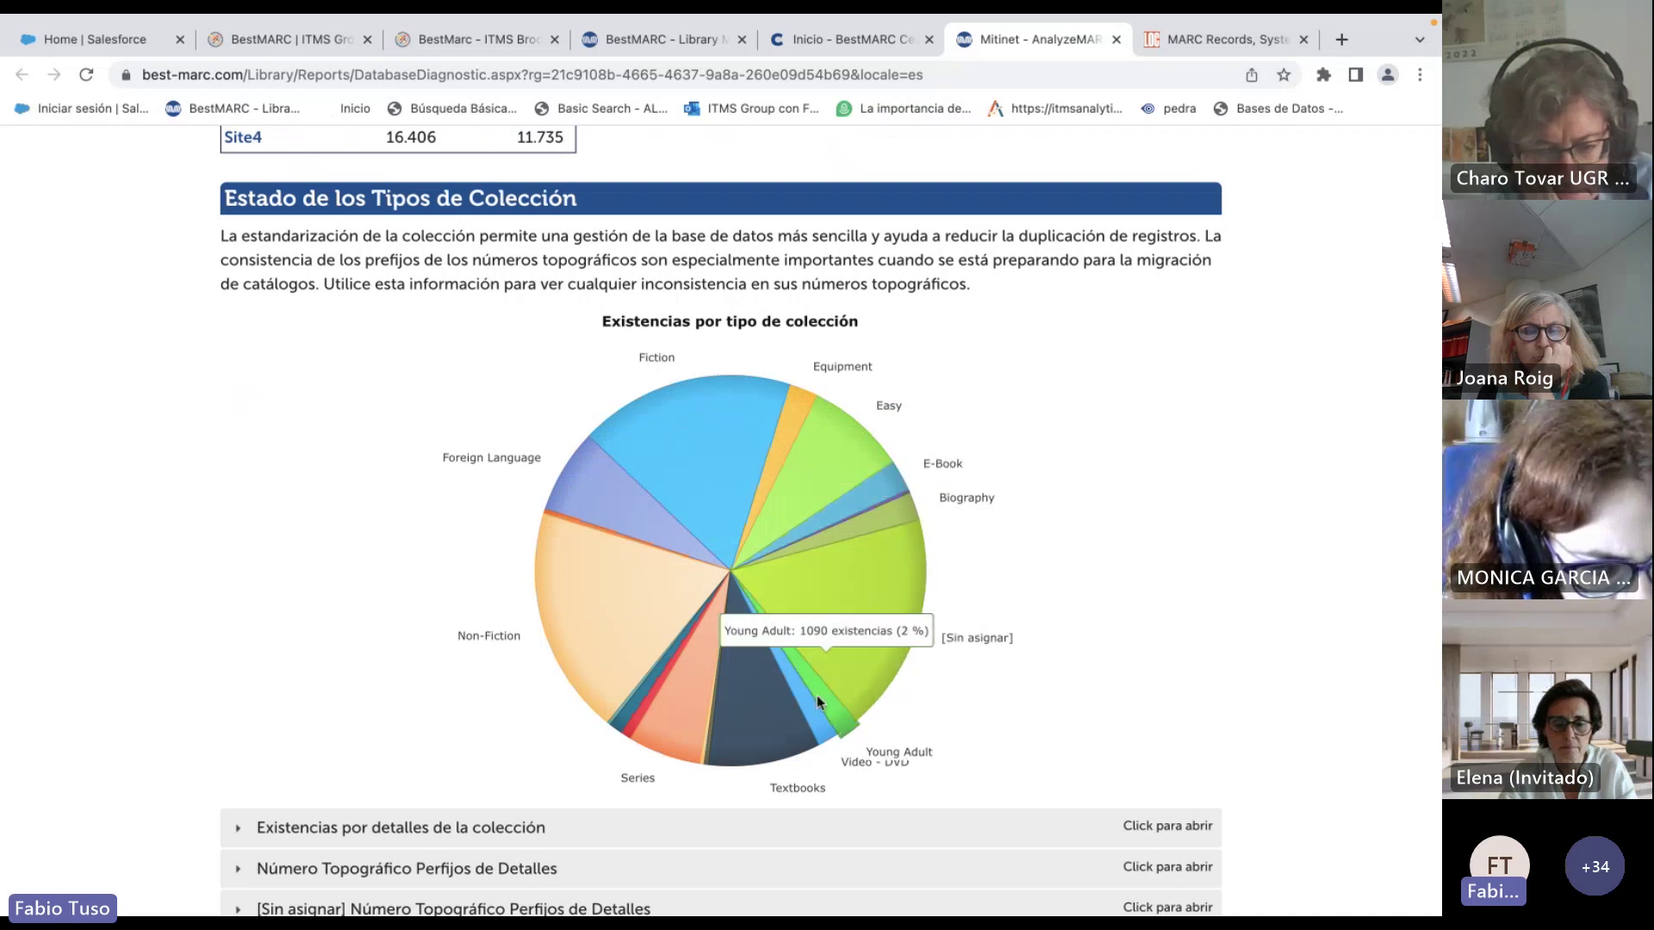
{"action": "mouse_move", "coordinate": [766, 704]}
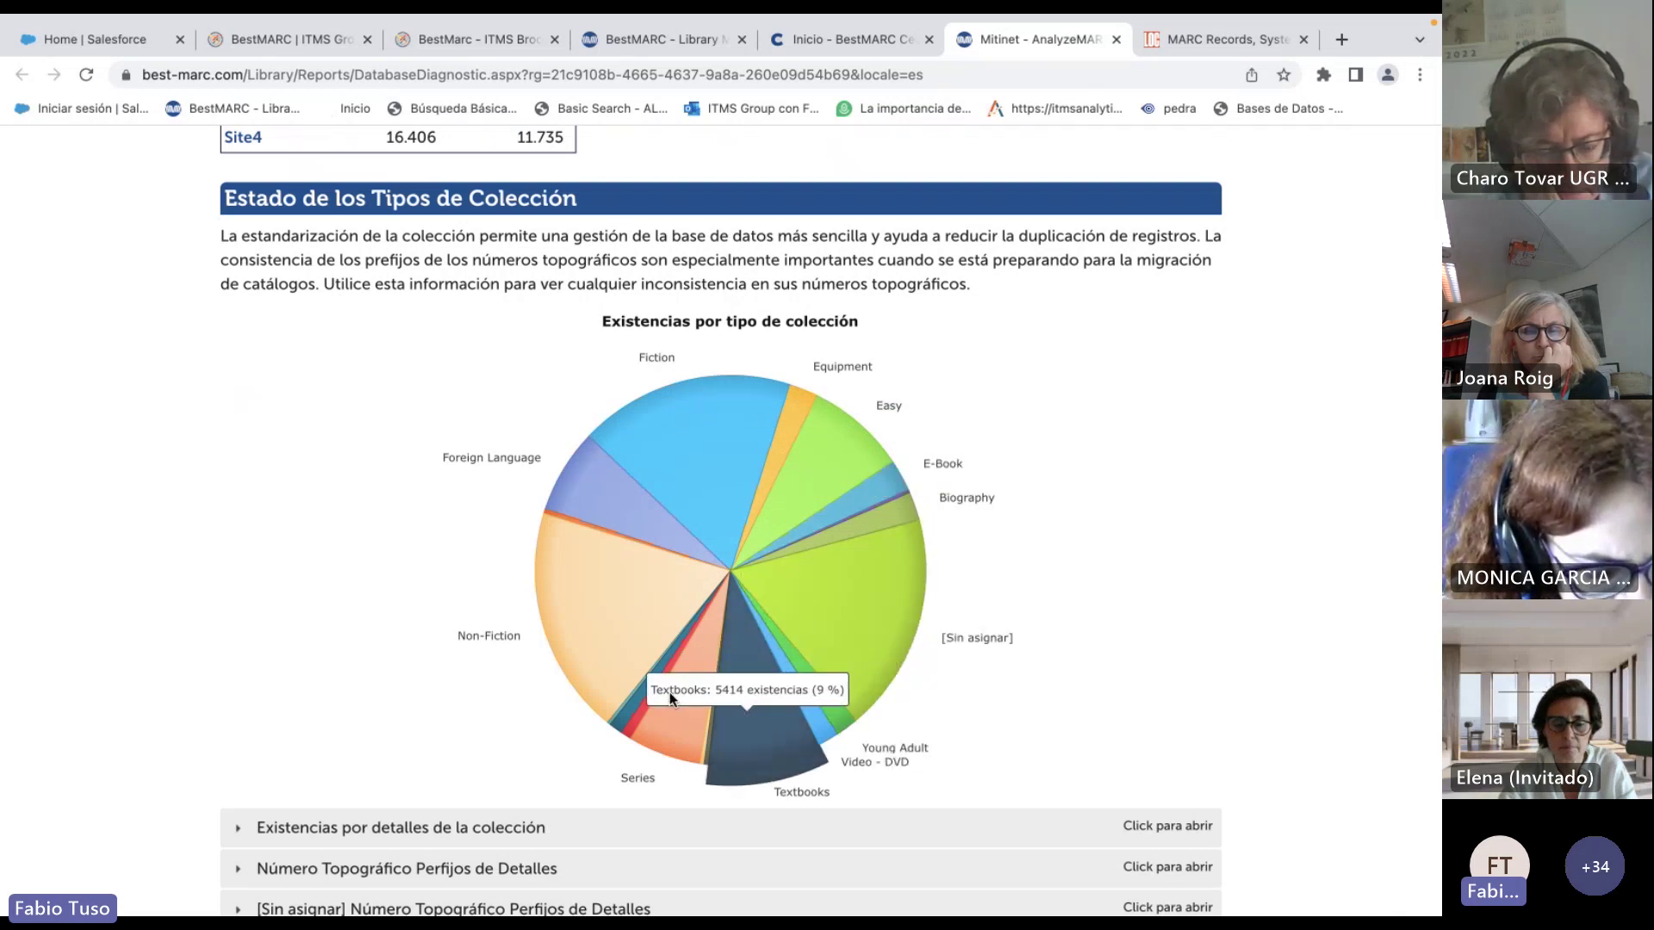
Expand the "Existencias por detalles de la colección" section and view the copies per collection.
{"action": "scroll", "coordinate": [423, 596], "scroll_direction": "down", "scroll_amount": 6}
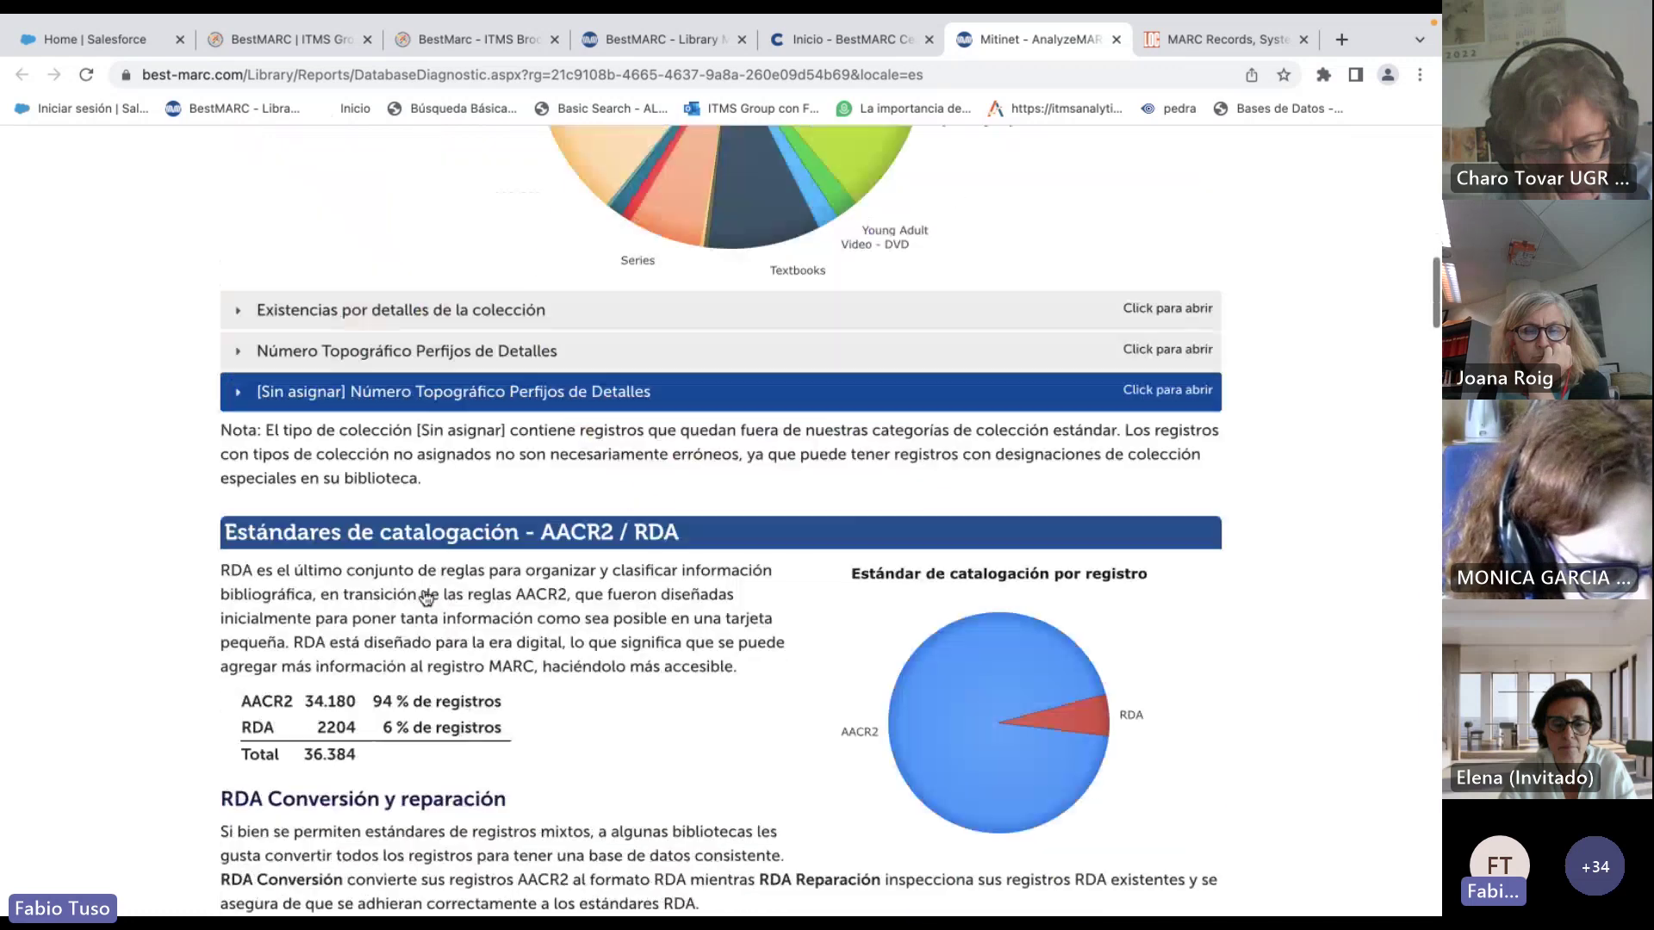
{"action": "left_click", "coordinate": [413, 310]}
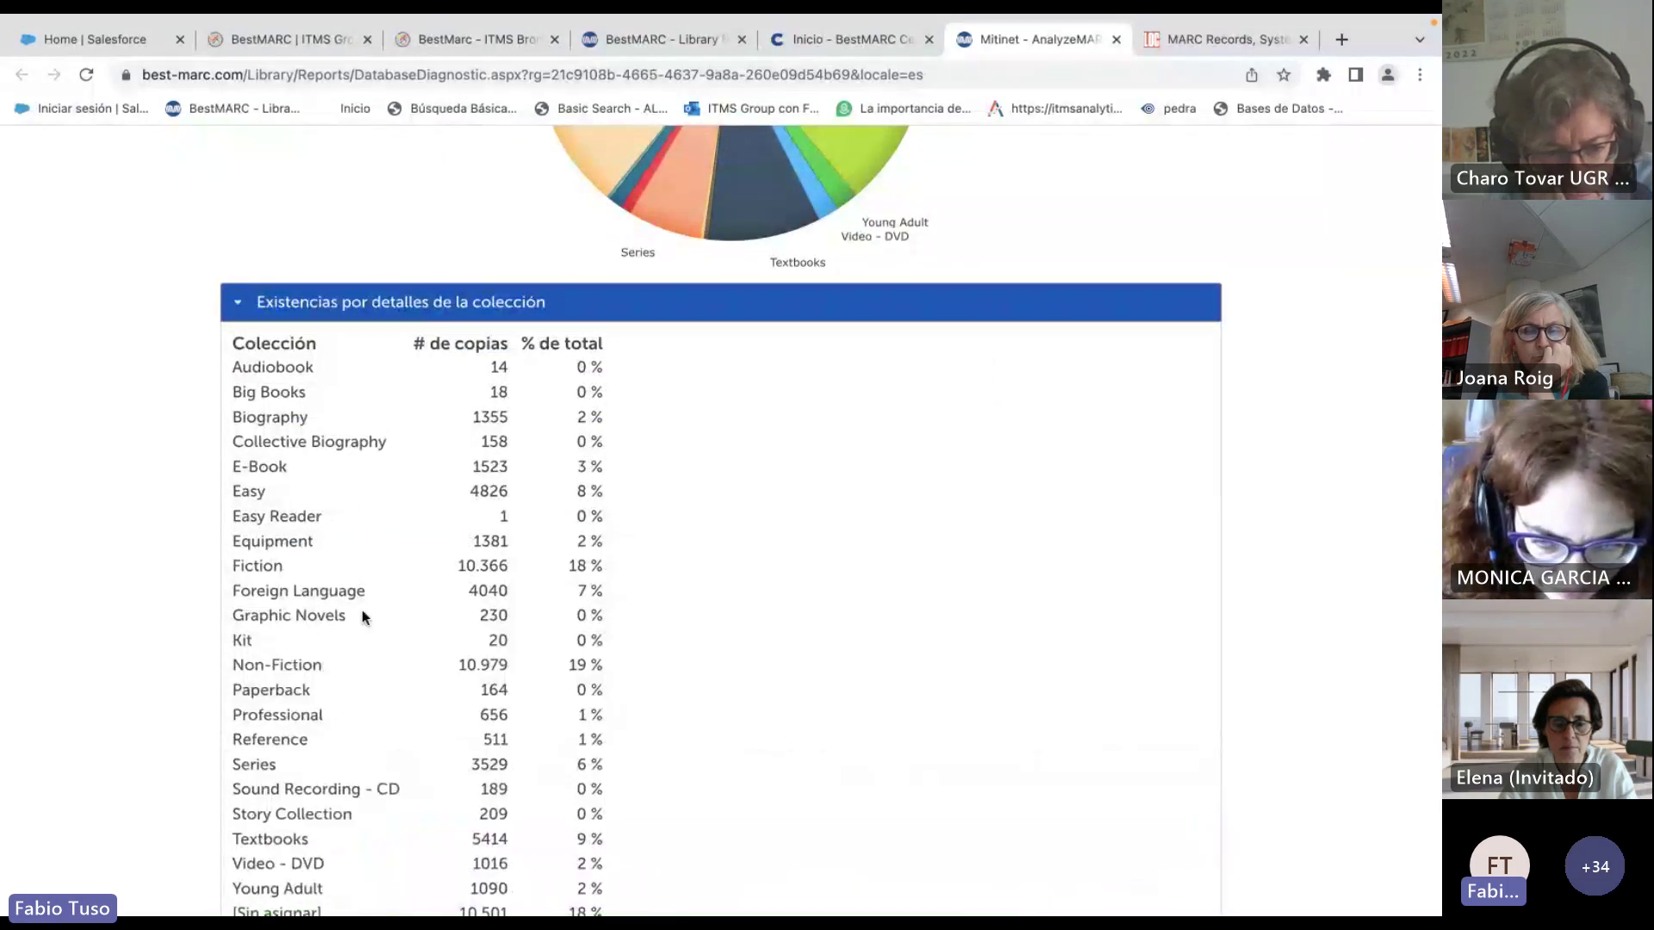
{"action": "scroll", "coordinate": [366, 621], "scroll_direction": "down", "scroll_amount": 1}
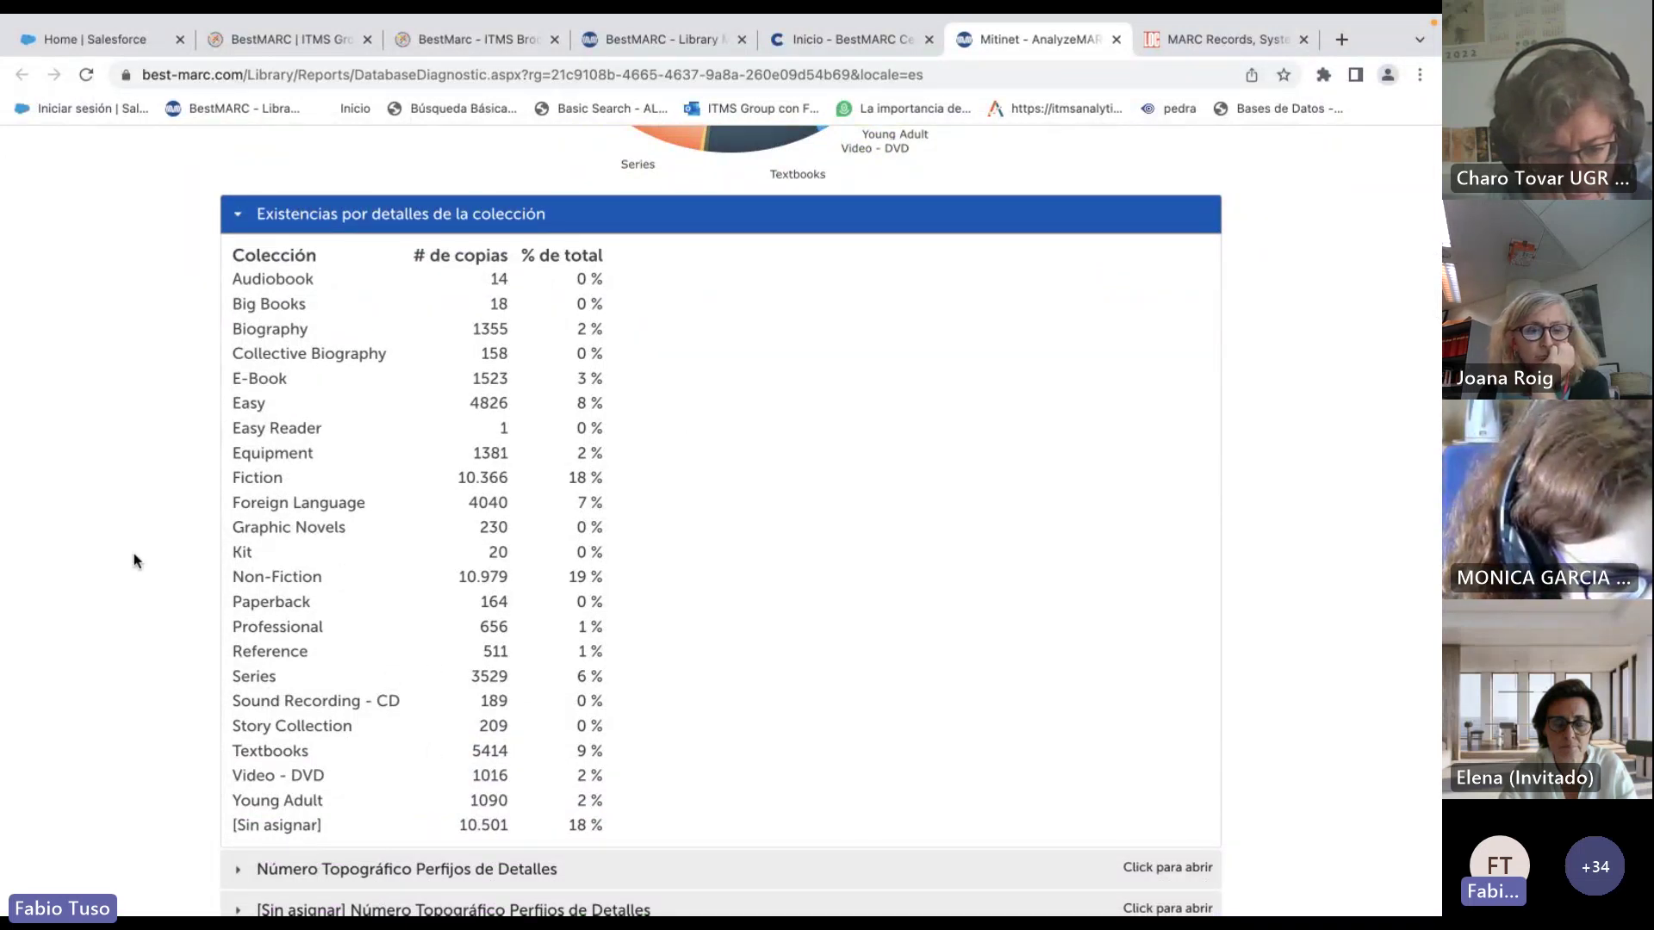
Expand "Número Topográfico Perfijos de Detalles" and inspect the call number prefixes, highlighting the E-Book variants.
{"action": "scroll", "coordinate": [133, 553], "scroll_direction": "down", "scroll_amount": 2}
{"action": "scroll", "coordinate": [133, 553], "scroll_direction": "down", "scroll_amount": 3}
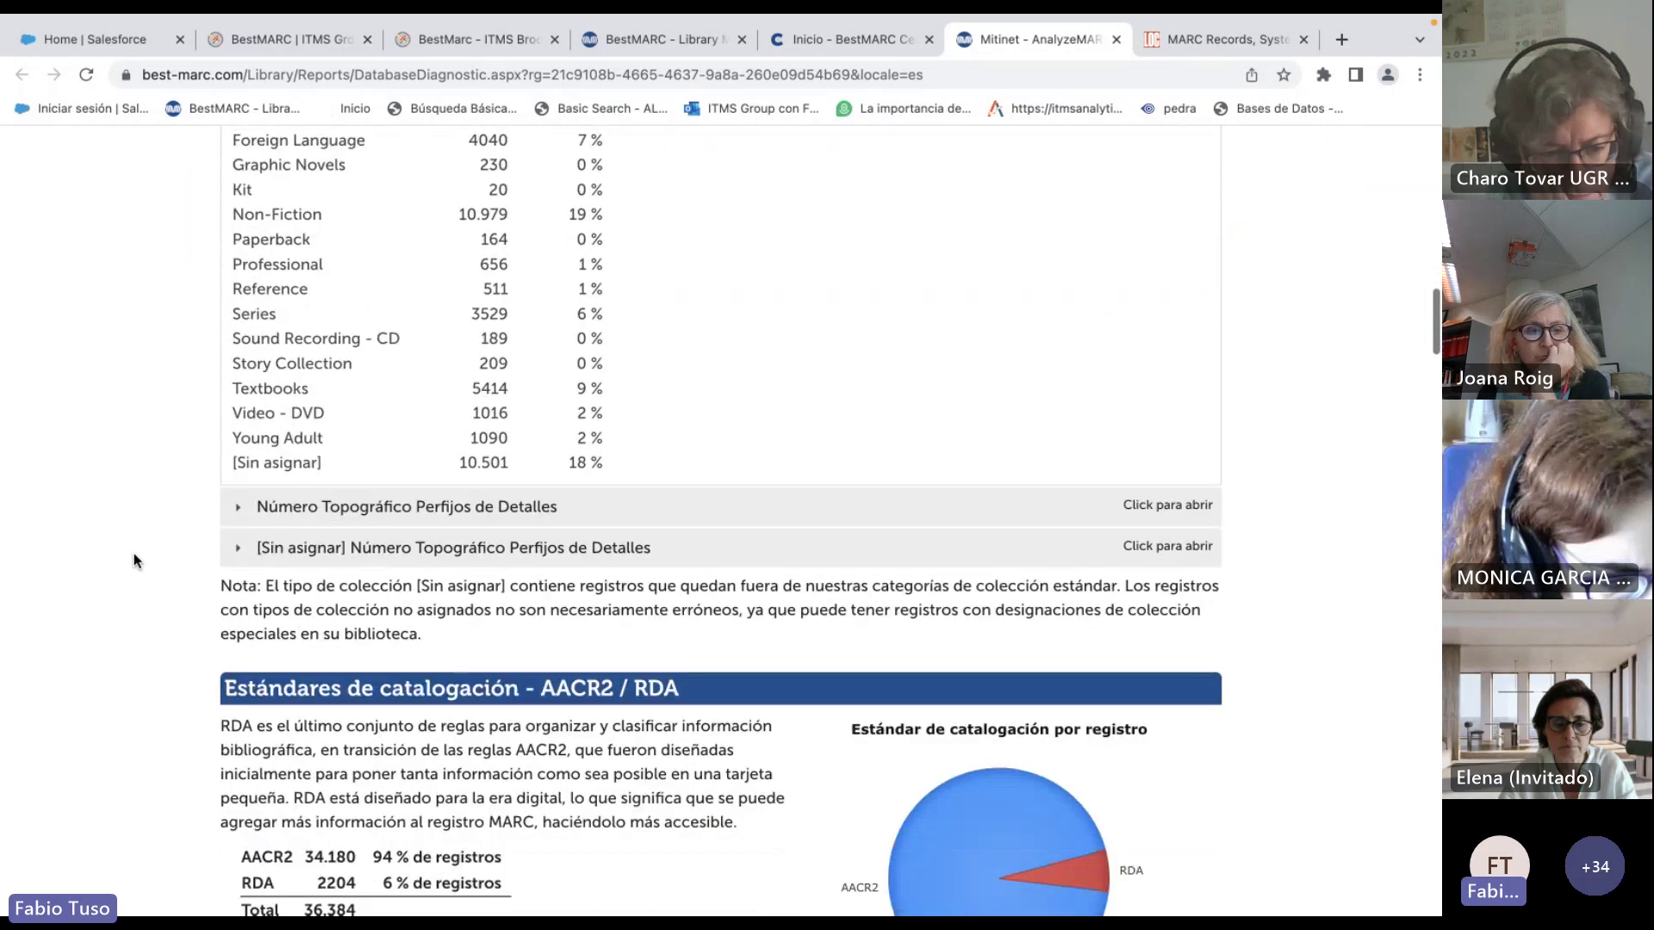
{"action": "left_click", "coordinate": [263, 483]}
{"action": "scroll", "coordinate": [148, 542], "scroll_direction": "down", "scroll_amount": 2}
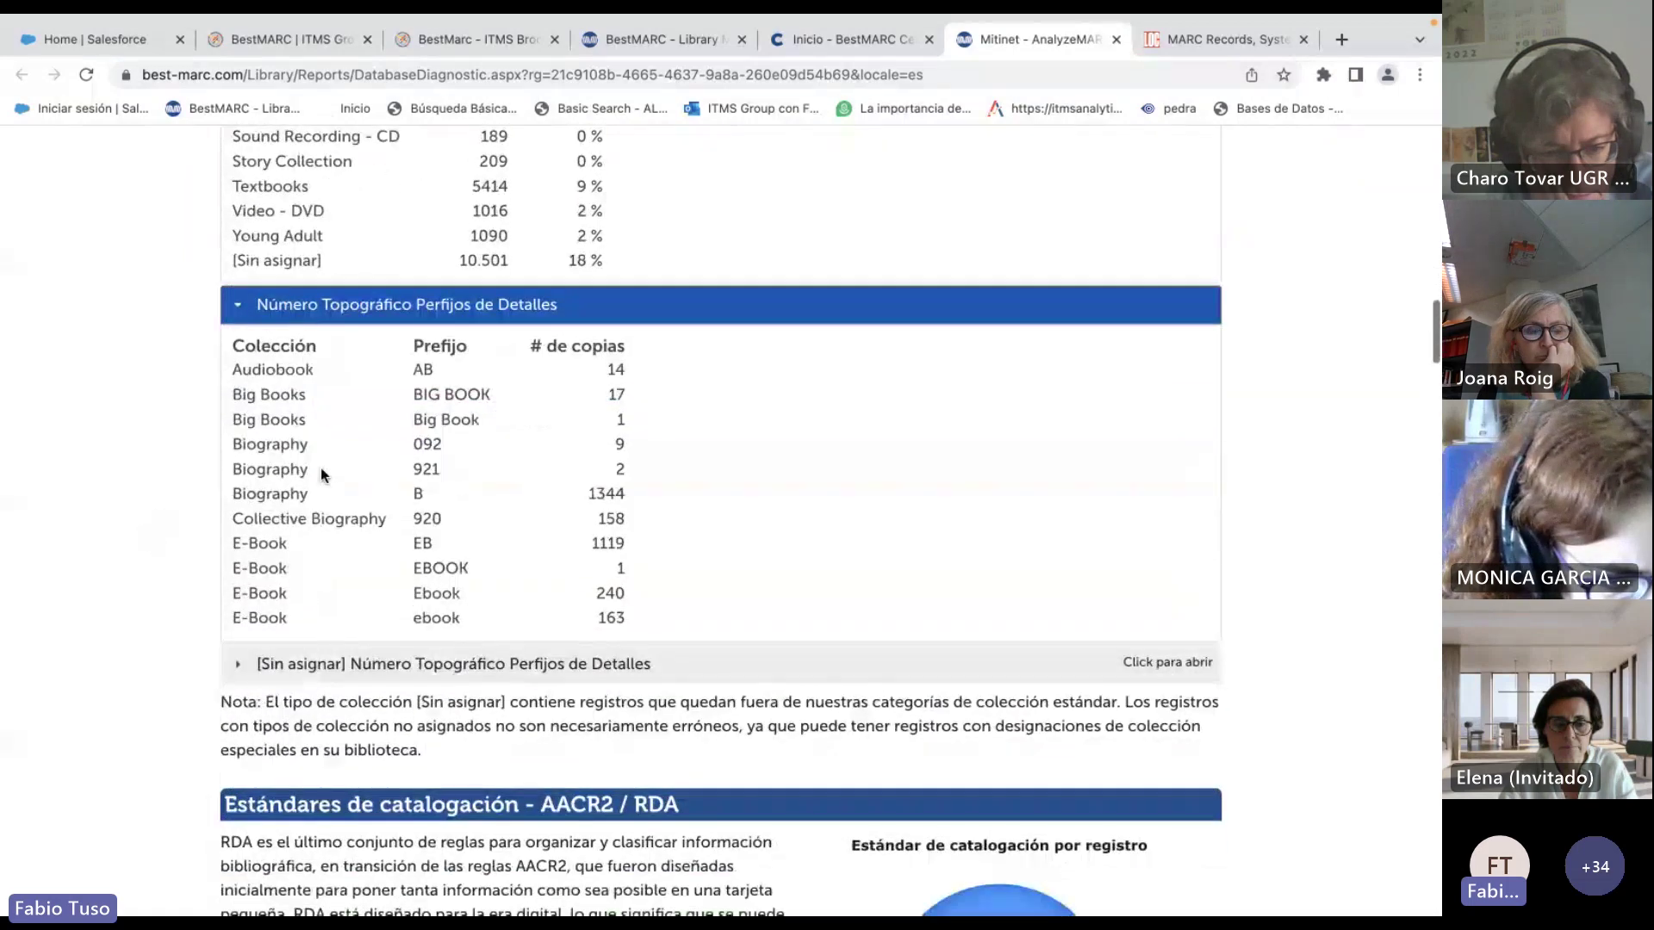
{"action": "scroll", "coordinate": [345, 467], "scroll_direction": "down", "scroll_amount": 2}
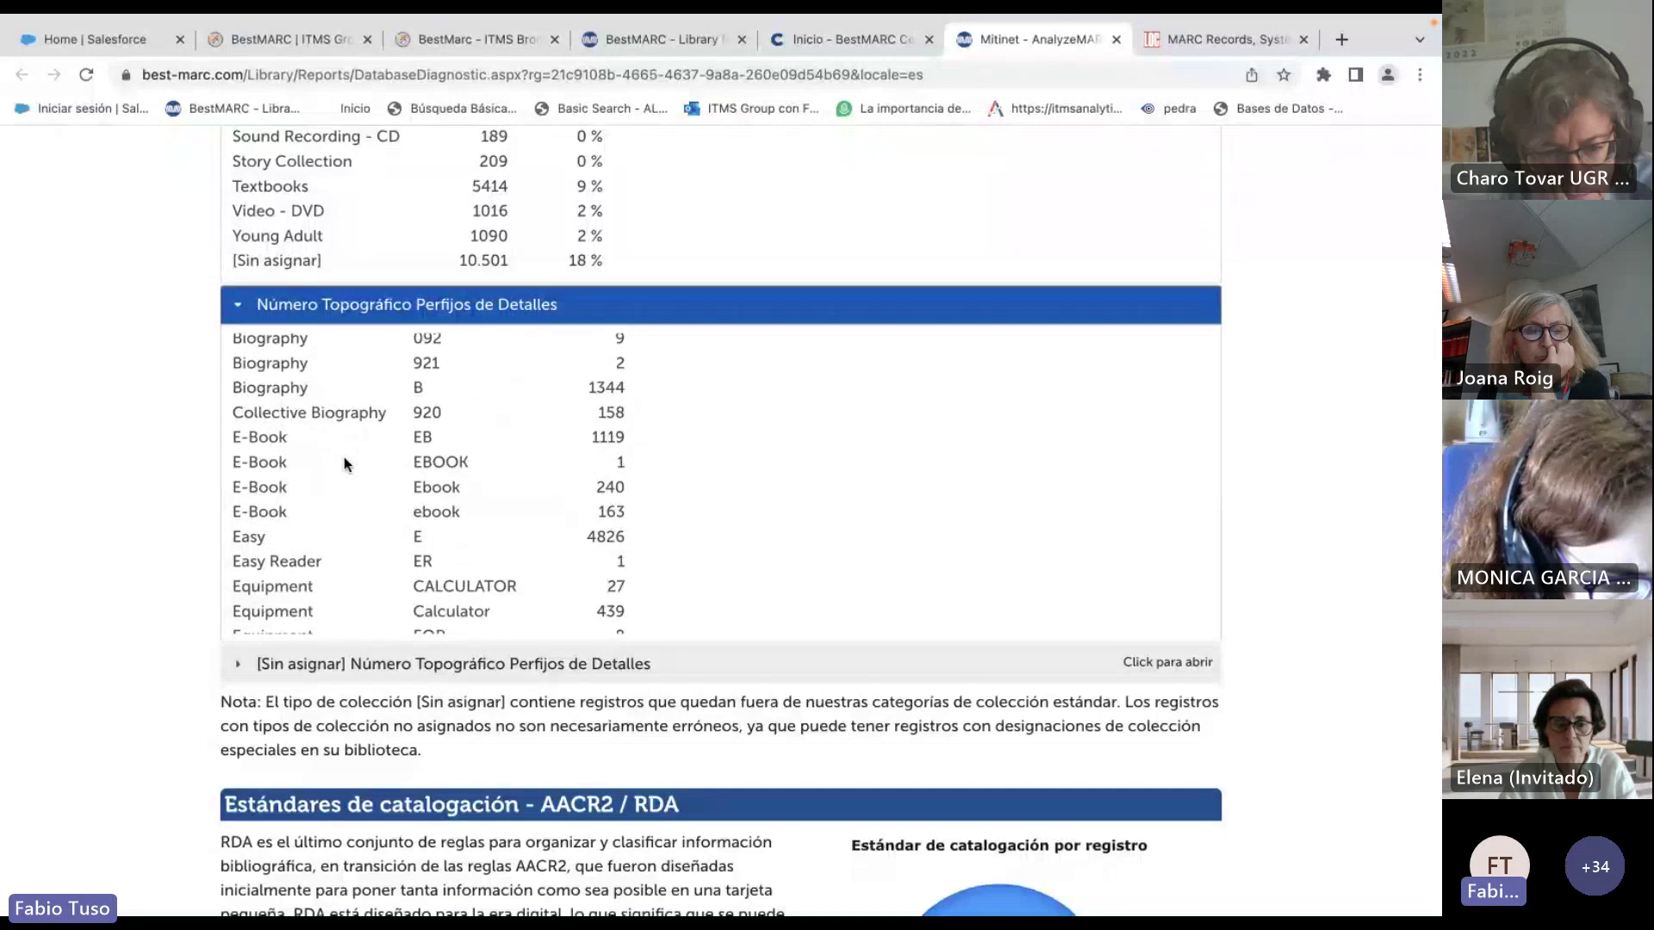
{"action": "left_click_drag", "start_coordinate": [241, 437], "coordinate": [455, 509]}
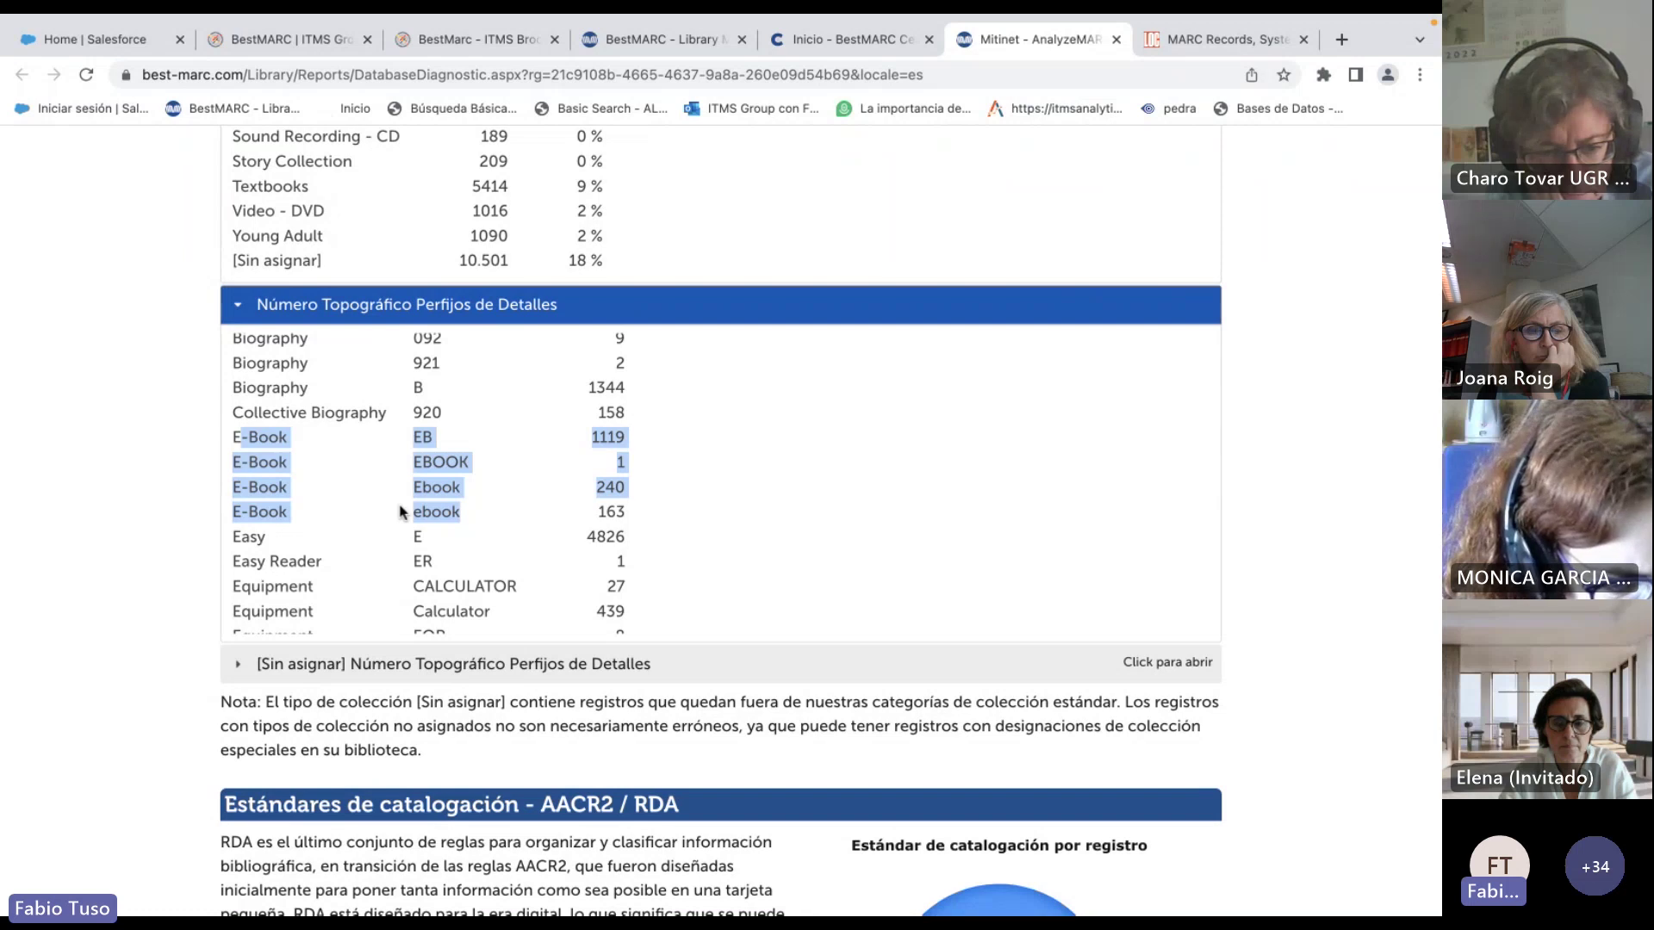
{"action": "left_click", "coordinate": [417, 436]}
{"action": "double_click", "coordinate": [417, 436]}
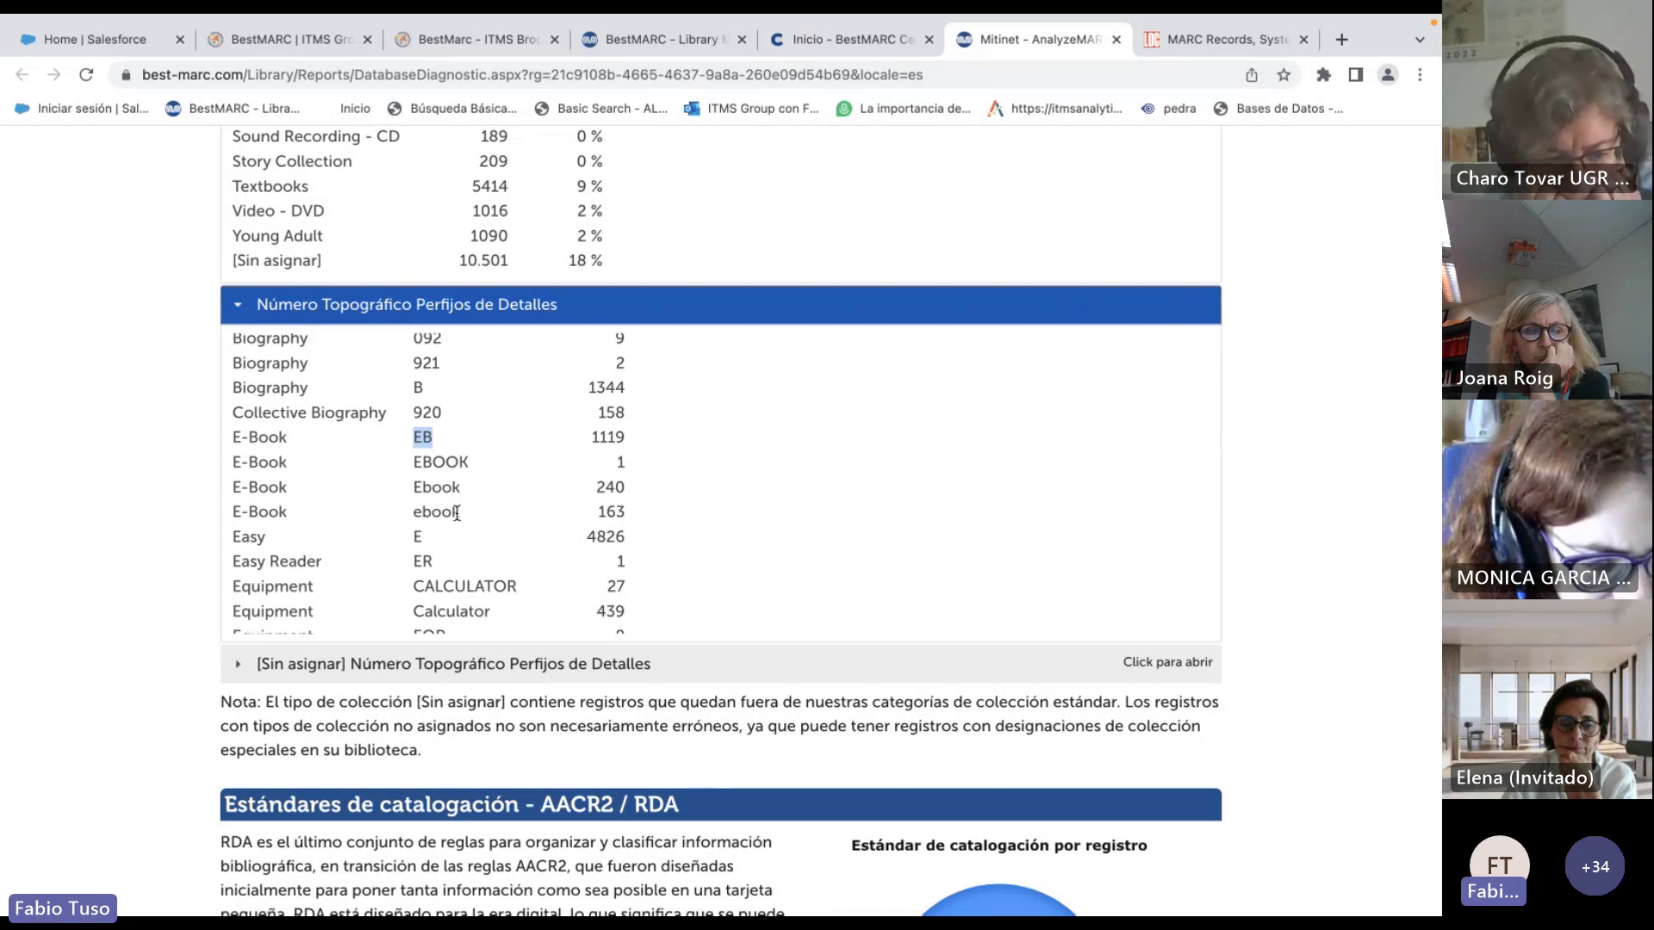
{"action": "scroll", "coordinate": [456, 514], "scroll_direction": "down", "scroll_amount": 5}
{"action": "scroll", "coordinate": [457, 515], "scroll_direction": "down", "scroll_amount": 1}
{"action": "scroll", "coordinate": [460, 500], "scroll_direction": "down", "scroll_amount": 2}
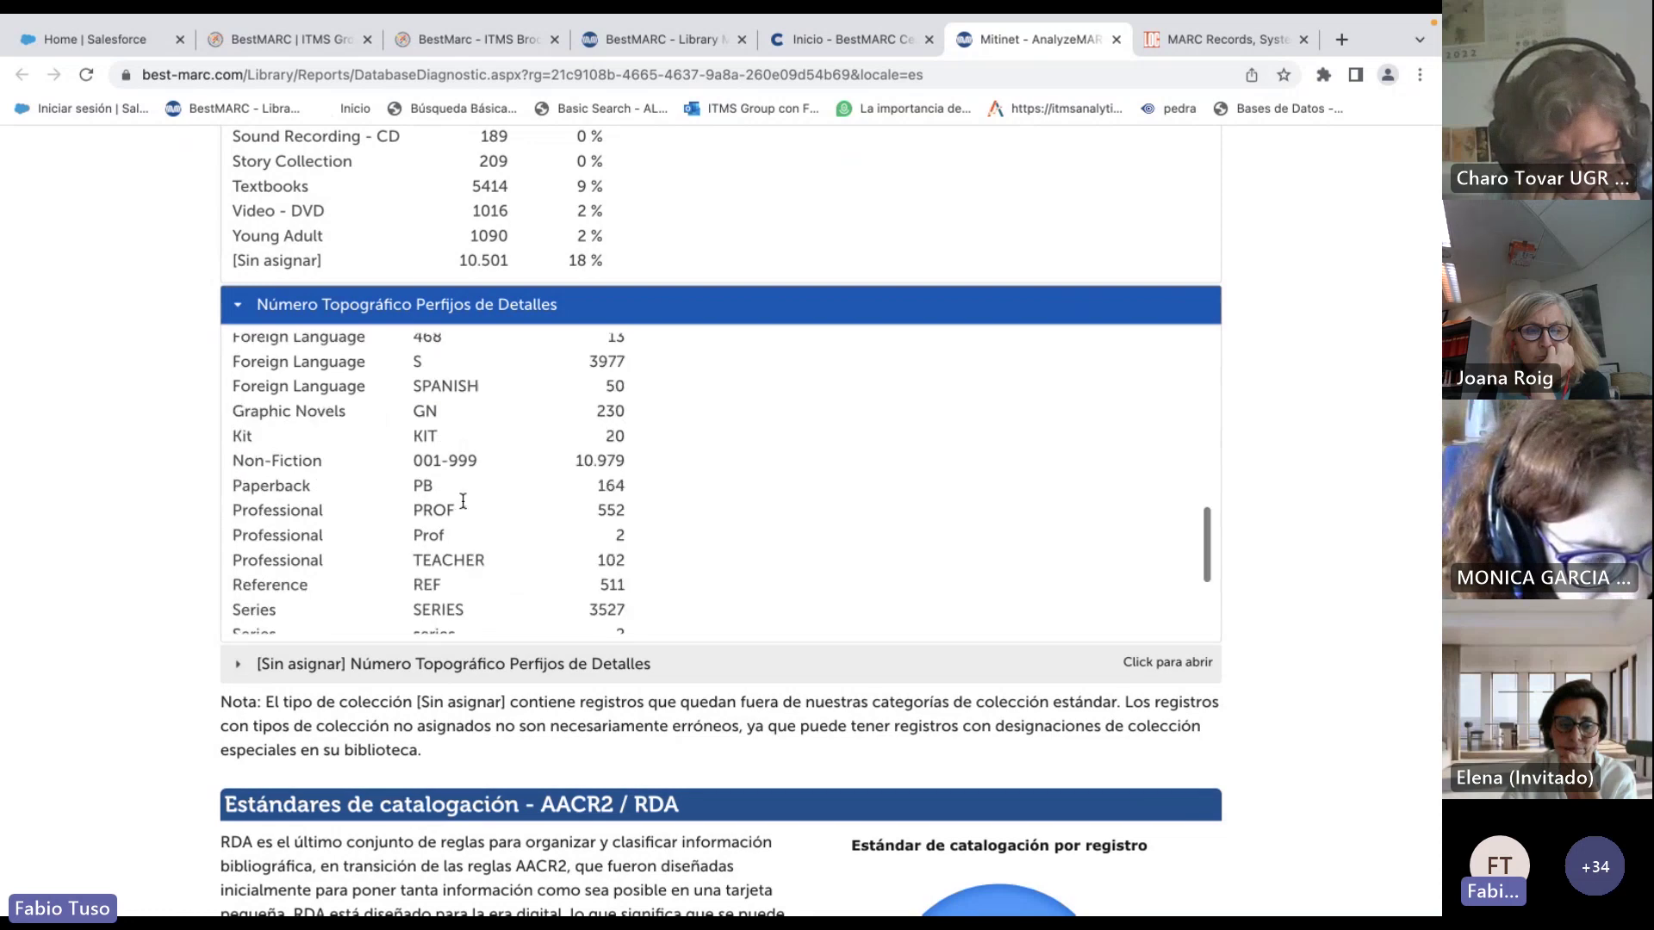
Expand "[Sin asignar] Número Topográfico Perfijos de Detalles" and look through the unassigned call numbers.
{"action": "scroll", "coordinate": [124, 506], "scroll_direction": "down", "scroll_amount": 1}
{"action": "left_click", "coordinate": [259, 546]}
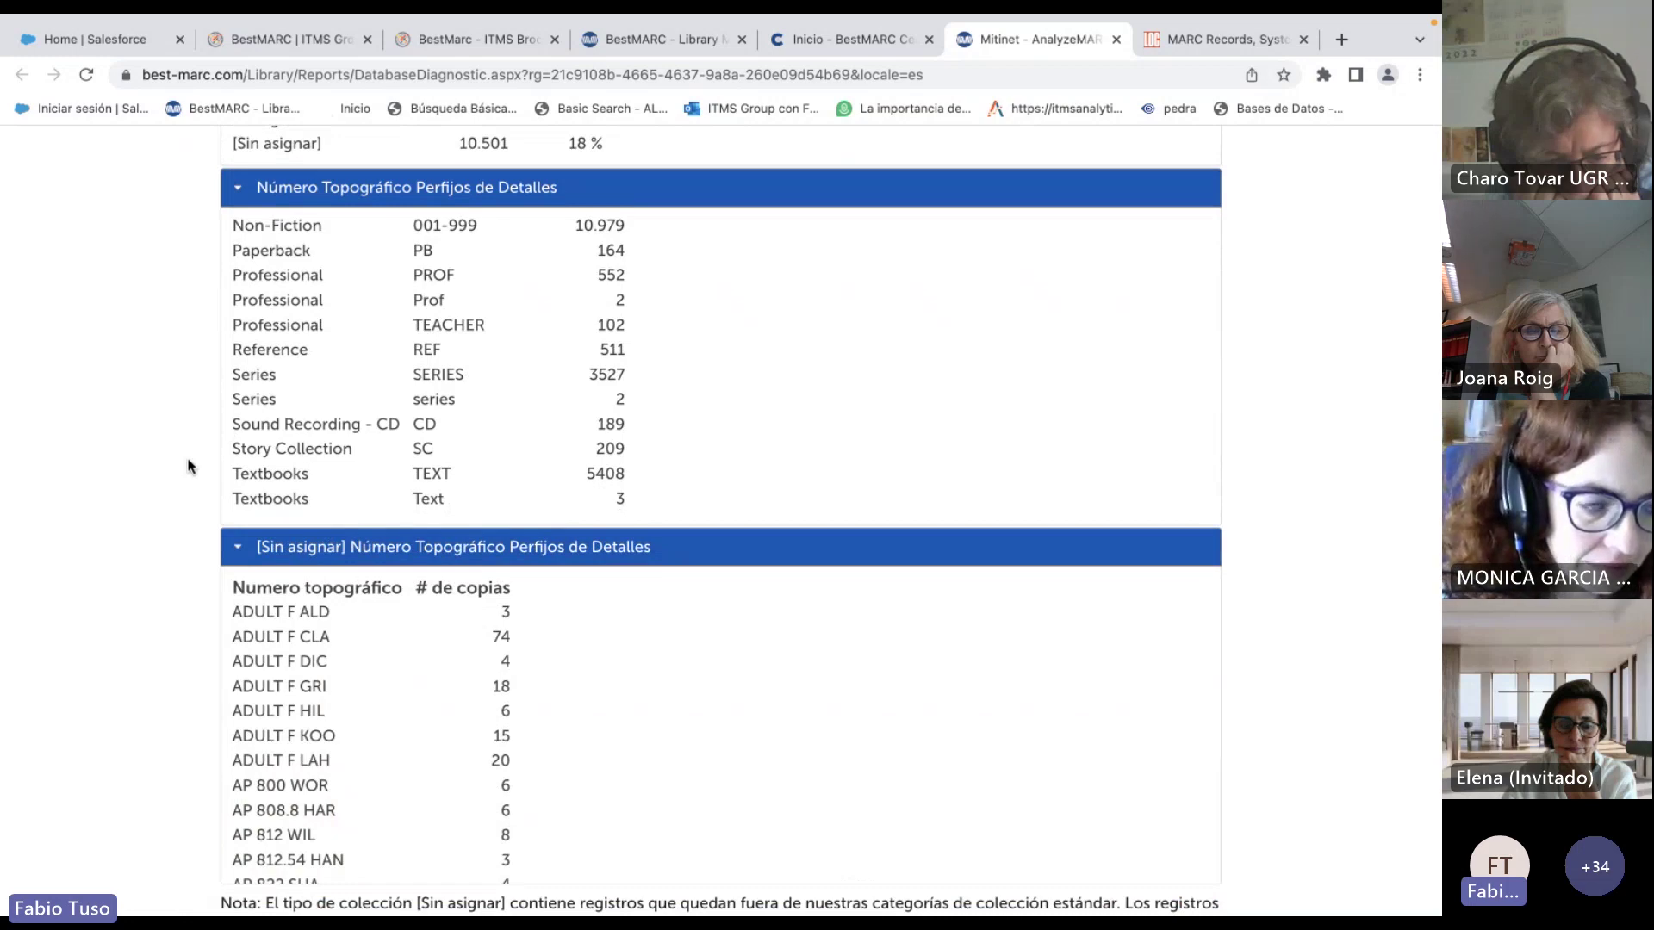
{"action": "scroll", "coordinate": [189, 466], "scroll_direction": "down", "scroll_amount": 3}
{"action": "scroll", "coordinate": [343, 472], "scroll_direction": "down", "scroll_amount": 4}
{"action": "scroll", "coordinate": [343, 472], "scroll_direction": "down", "scroll_amount": 10}
{"action": "scroll", "coordinate": [343, 472], "scroll_direction": "down", "scroll_amount": 13}
{"action": "scroll", "coordinate": [343, 472], "scroll_direction": "down", "scroll_amount": 12}
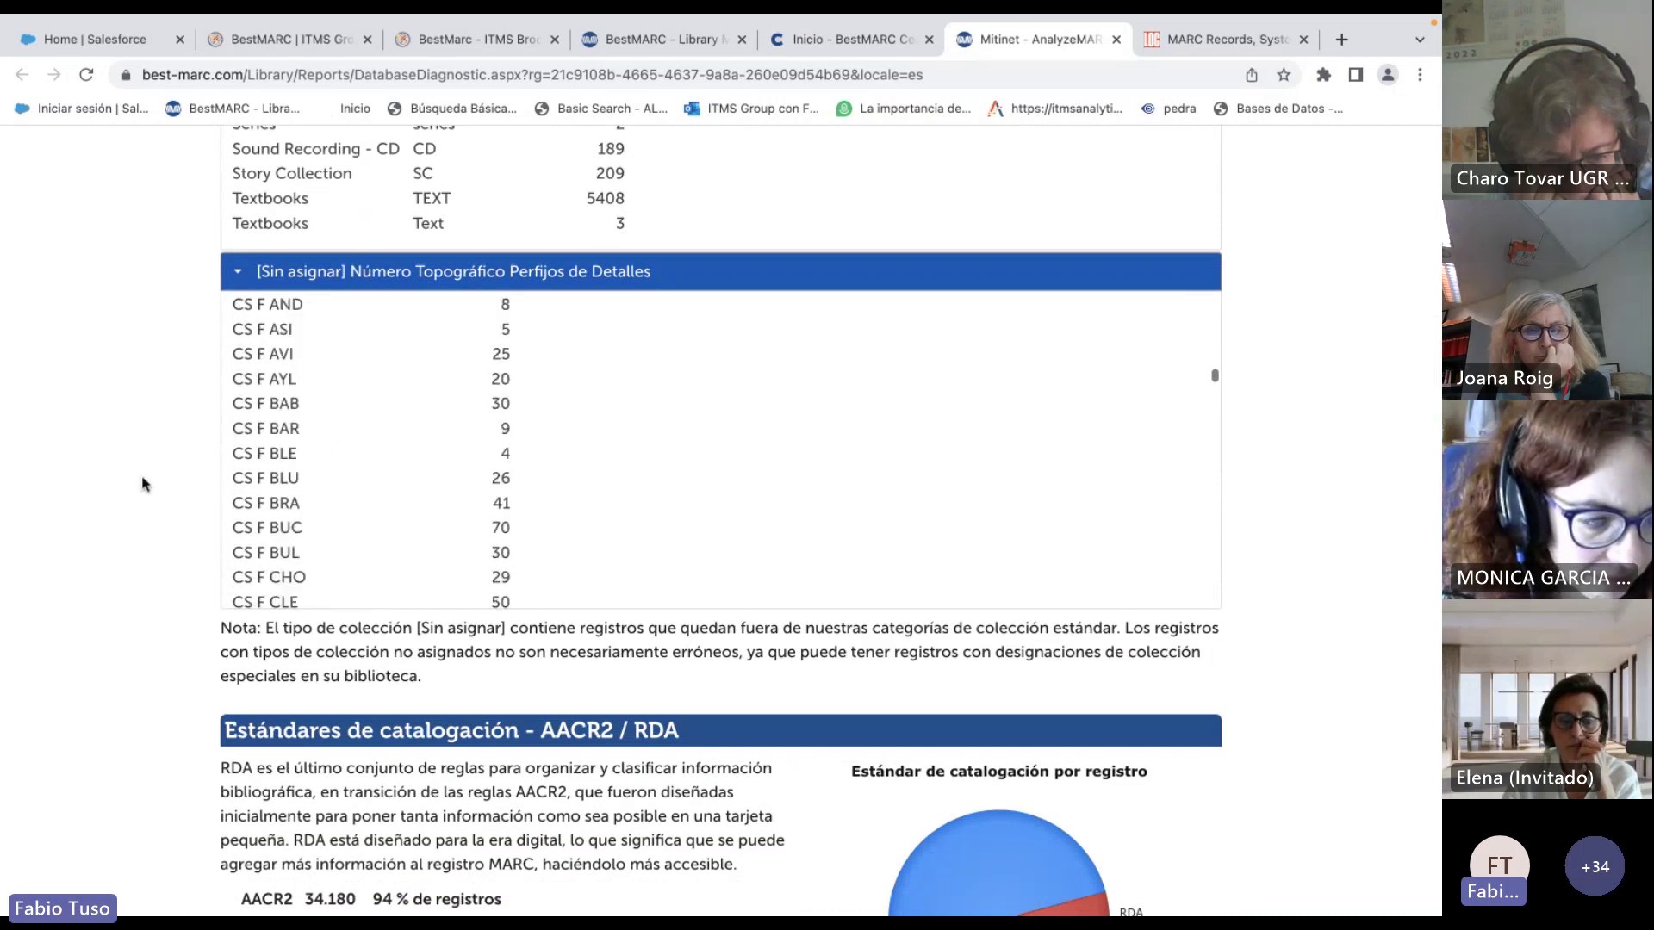
Examine the AACR2 / RDA cataloguing standards section, highlighting the record figures, and the RDA conversion and repair table.
{"action": "scroll", "coordinate": [142, 486], "scroll_direction": "down", "scroll_amount": 7}
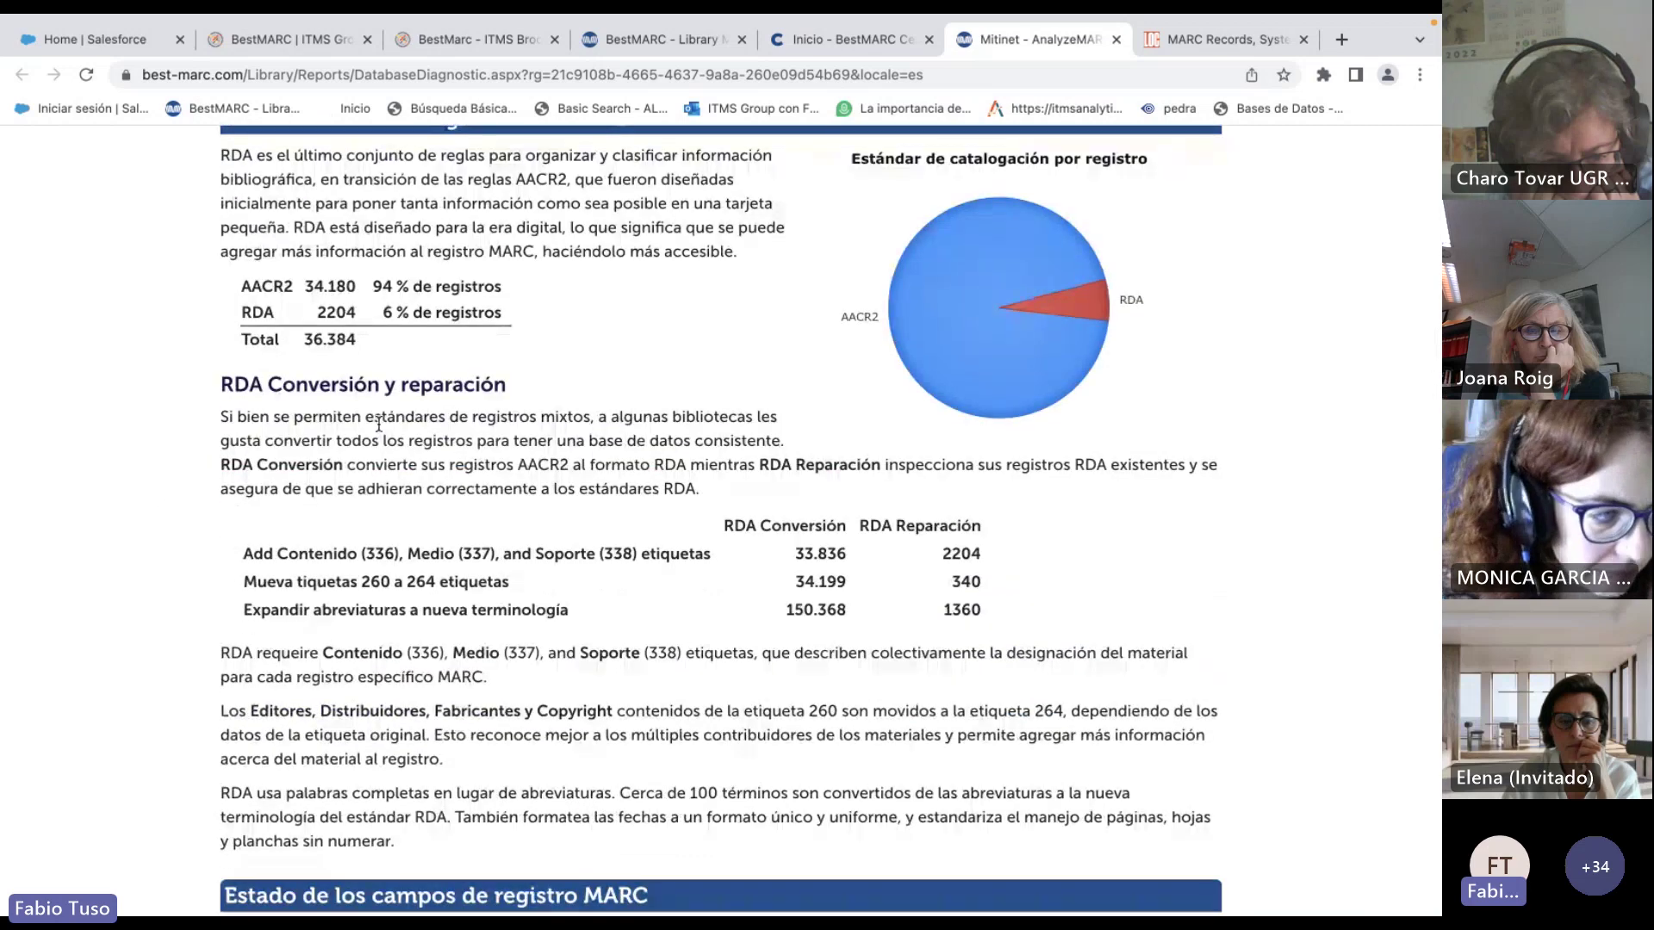
{"action": "scroll", "coordinate": [379, 425], "scroll_direction": "up", "scroll_amount": 1}
{"action": "left_click_drag", "start_coordinate": [261, 326], "coordinate": [376, 325]}
{"action": "left_click_drag", "start_coordinate": [245, 352], "coordinate": [347, 354]}
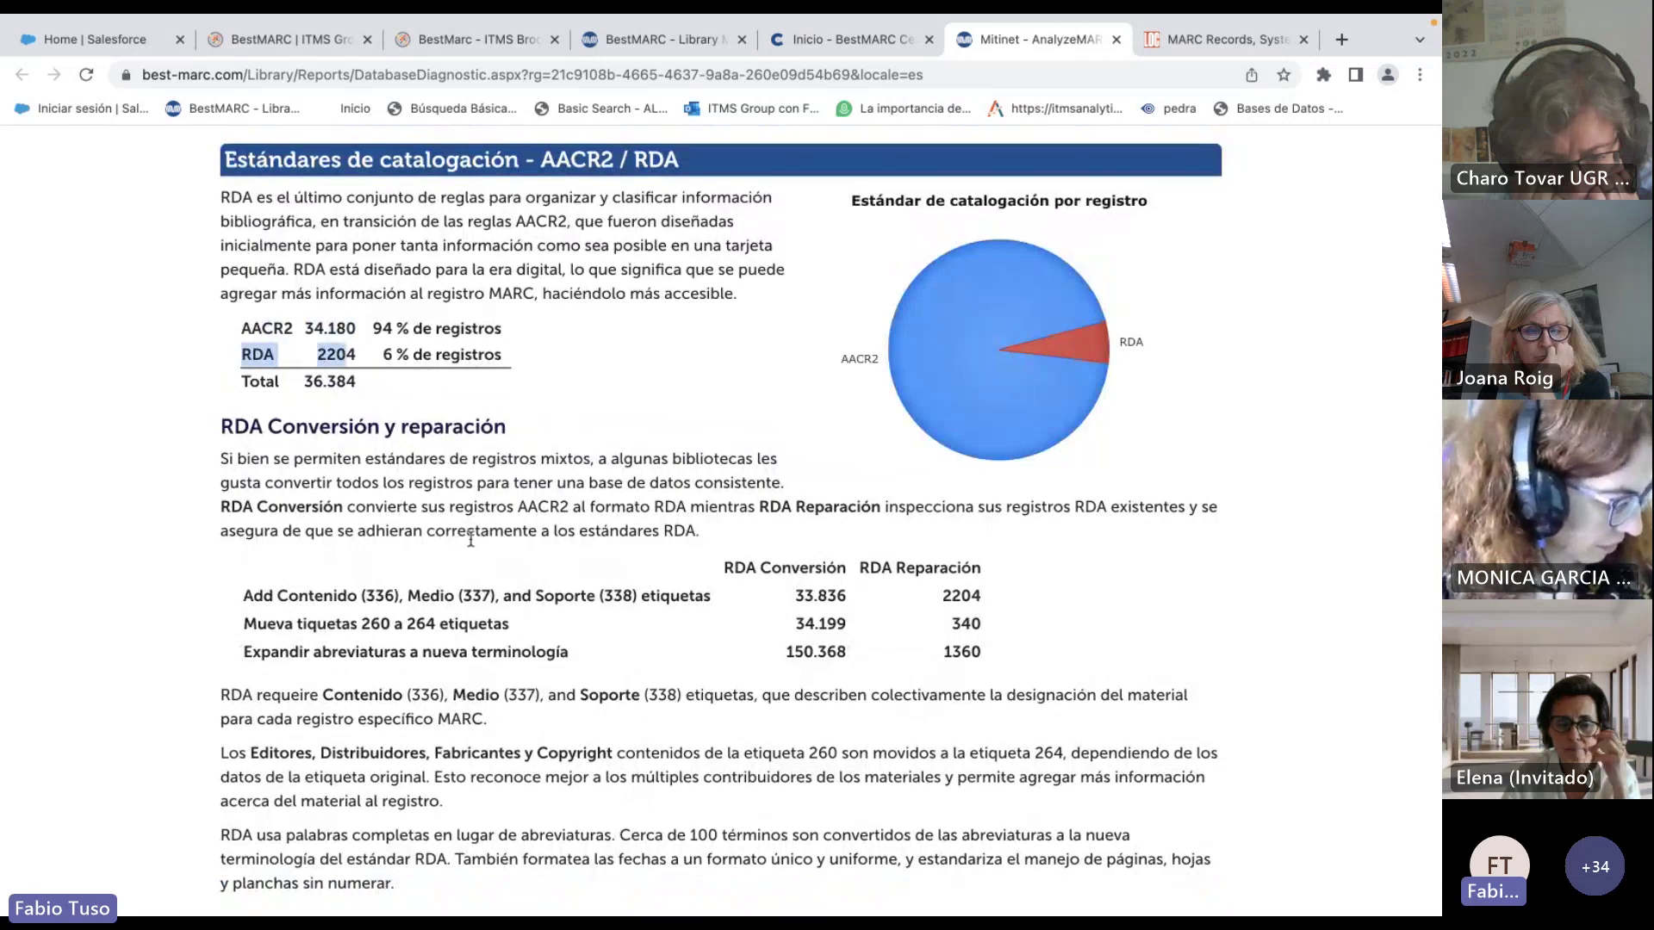
{"action": "scroll", "coordinate": [401, 504], "scroll_direction": "down", "scroll_amount": 2}
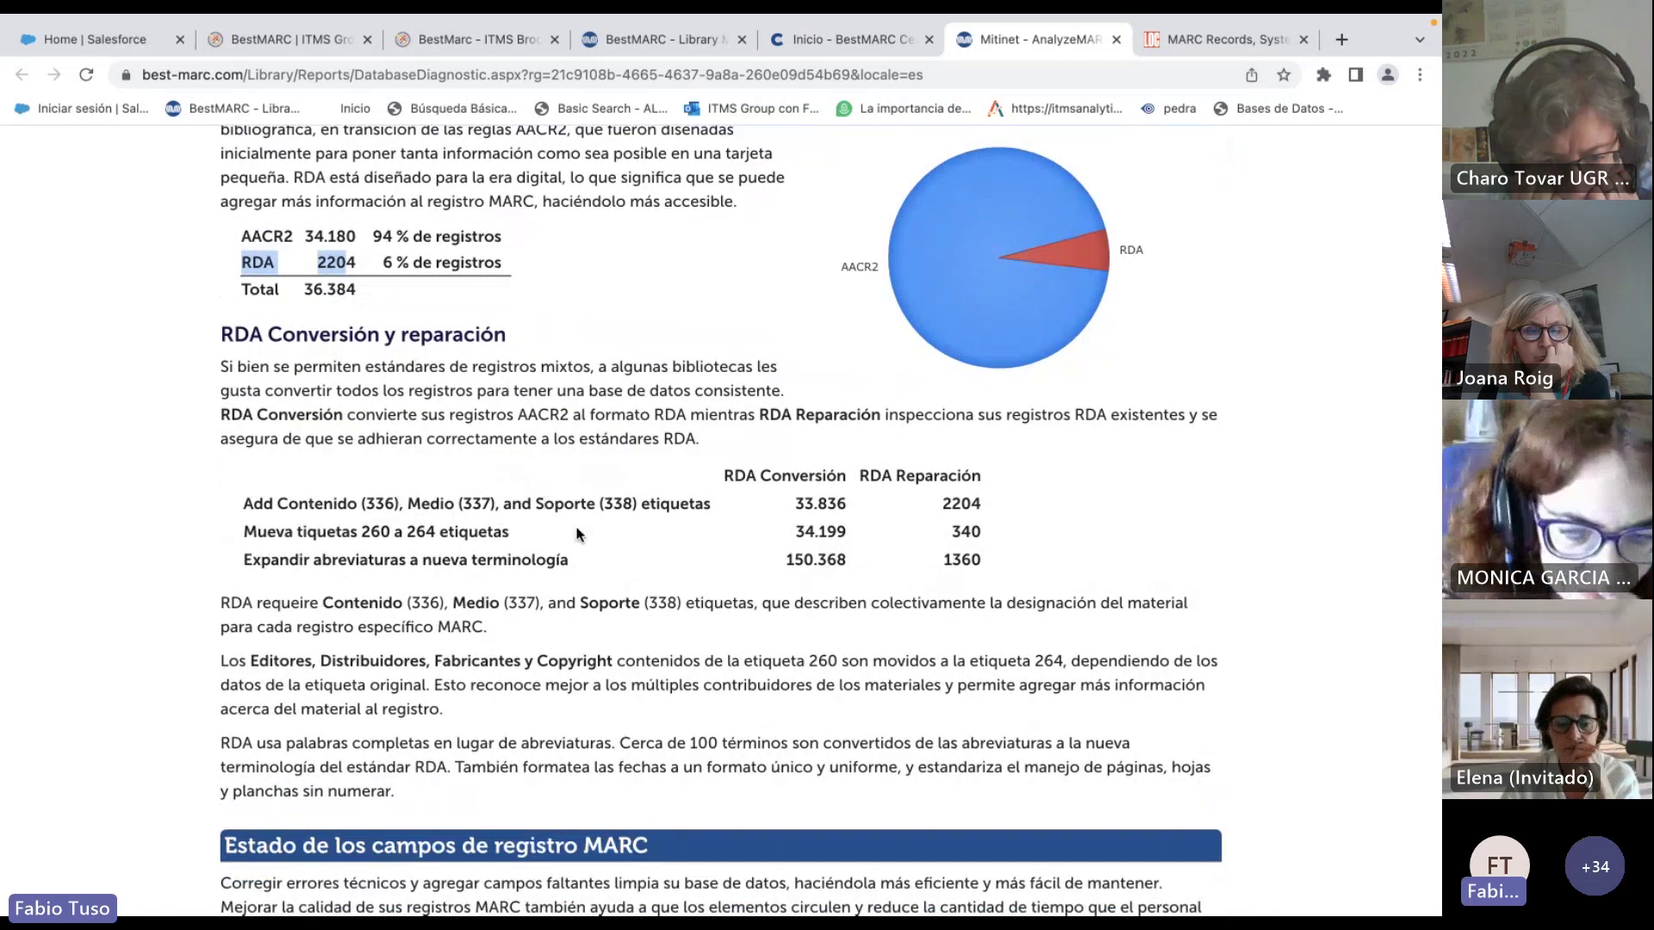
{"action": "scroll", "coordinate": [467, 605], "scroll_direction": "down", "scroll_amount": 1}
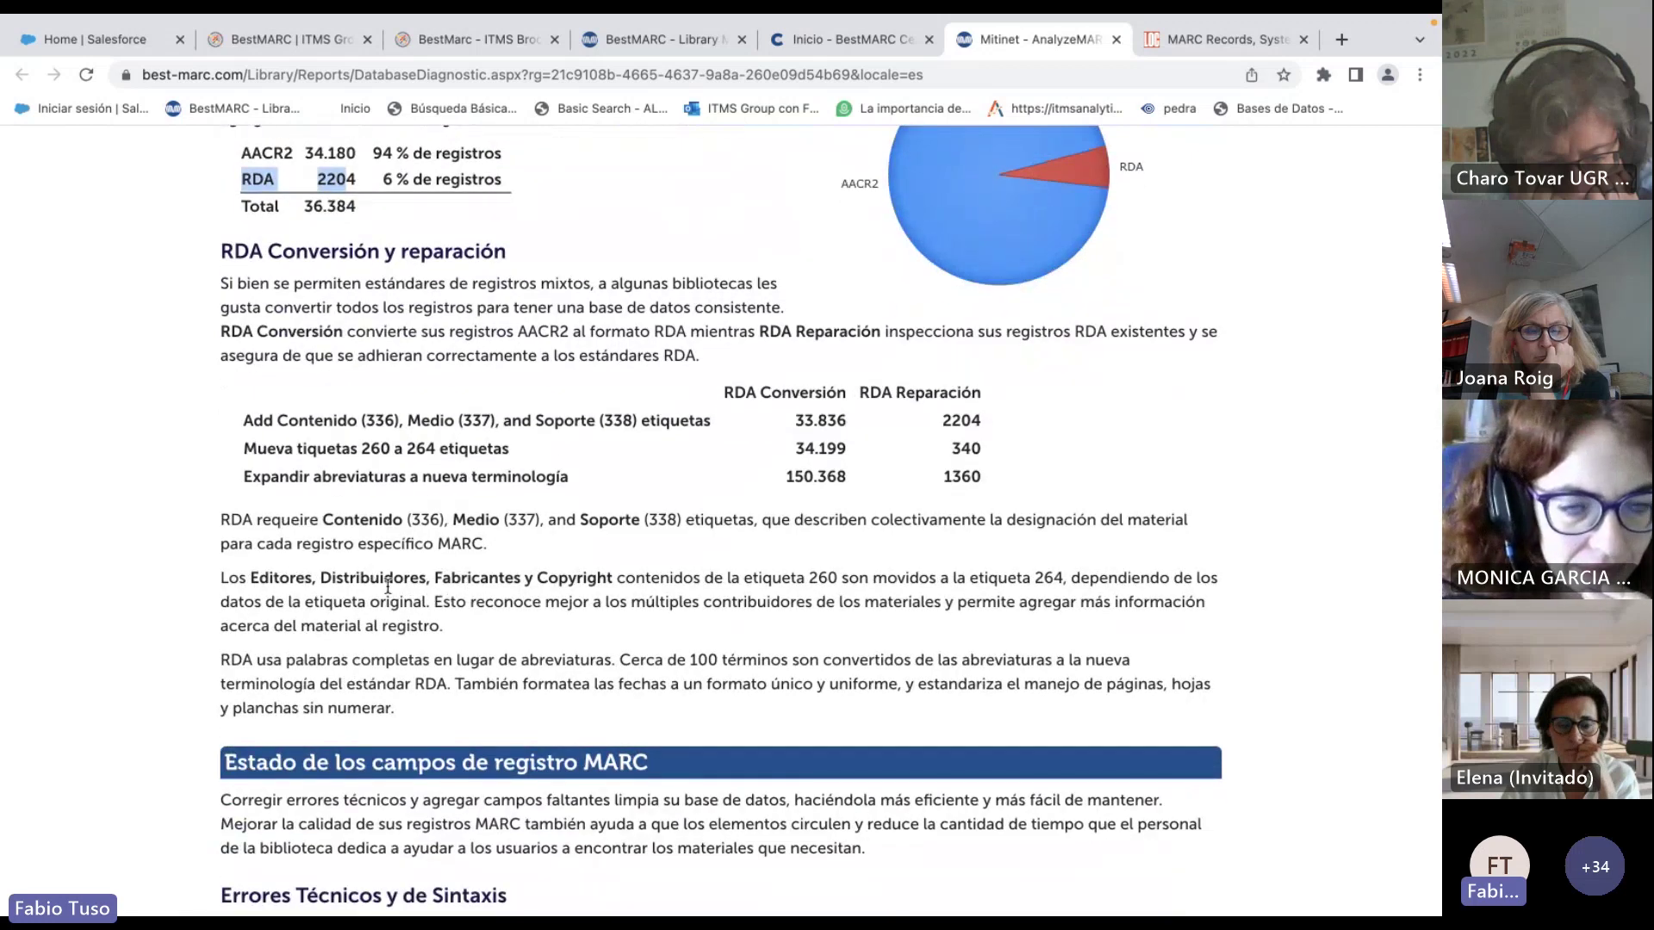
Review the "Errores Técnicos y de Sintaxis" list and highlight the punctuation/ISBD errors entry.
{"action": "scroll", "coordinate": [569, 601], "scroll_direction": "down", "scroll_amount": 1}
{"action": "scroll", "coordinate": [569, 601], "scroll_direction": "down", "scroll_amount": 8}
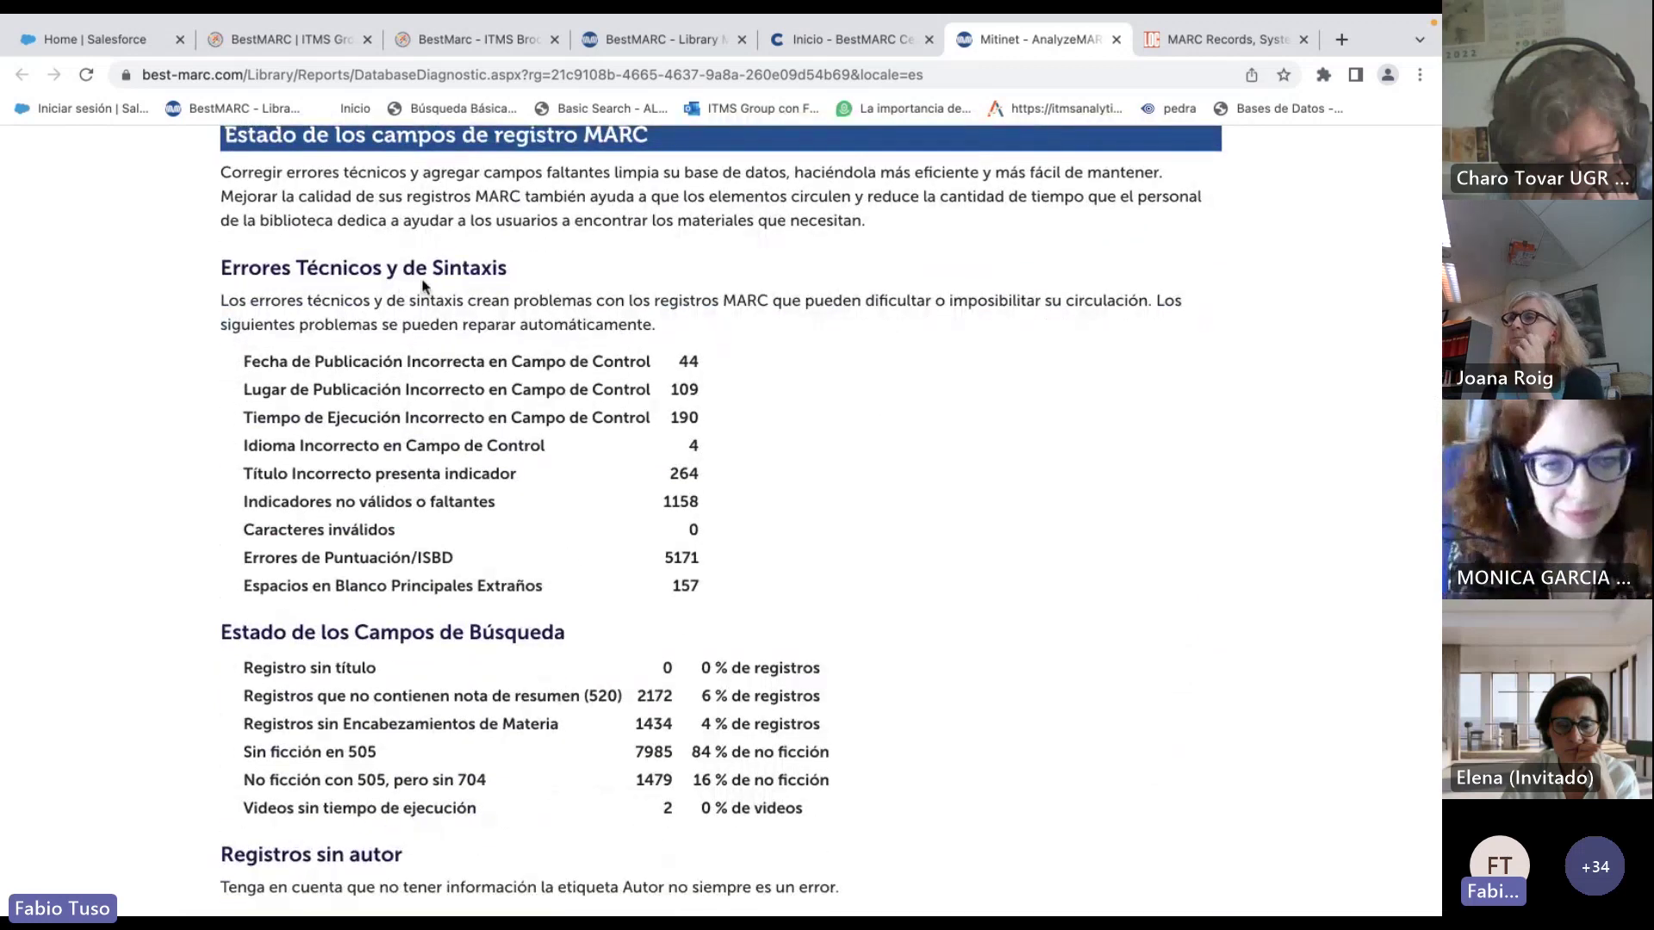
{"action": "left_click_drag", "start_coordinate": [301, 529], "coordinate": [422, 557]}
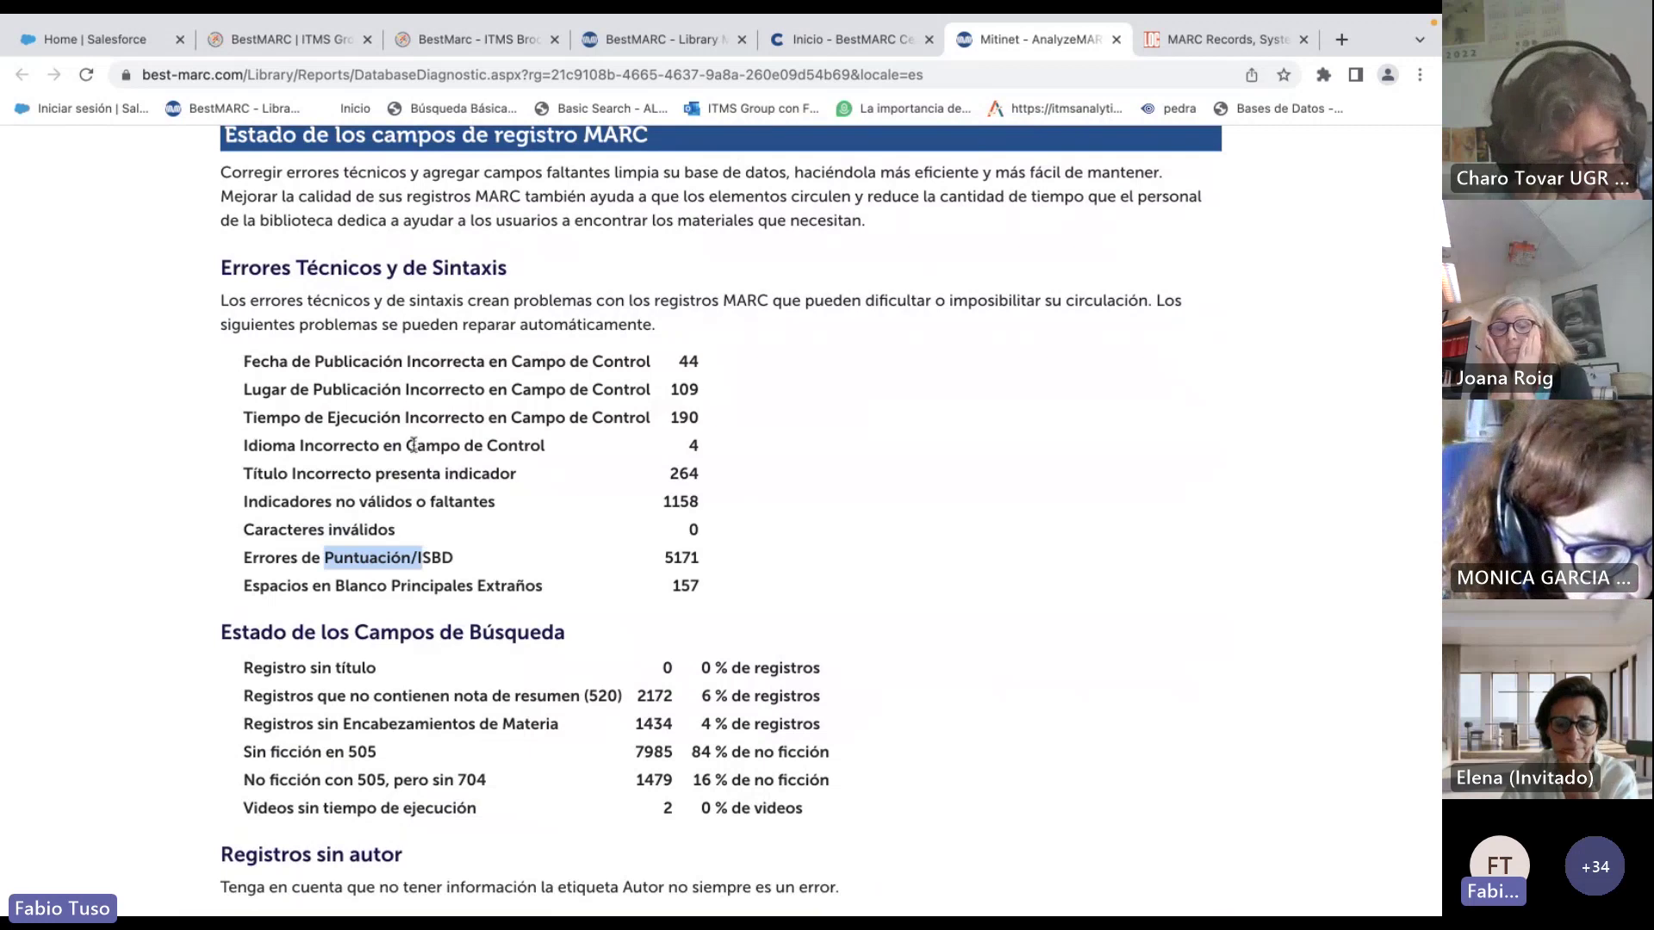
Examine the "Estado de los Campos de Búsqueda" list, highlighting the entries for missing titles and missing subject headings.
{"action": "scroll", "coordinate": [436, 542], "scroll_direction": "down", "scroll_amount": 3}
{"action": "left_click", "coordinate": [269, 454]}
{"action": "left_click_drag", "start_coordinate": [269, 454], "coordinate": [321, 452]}
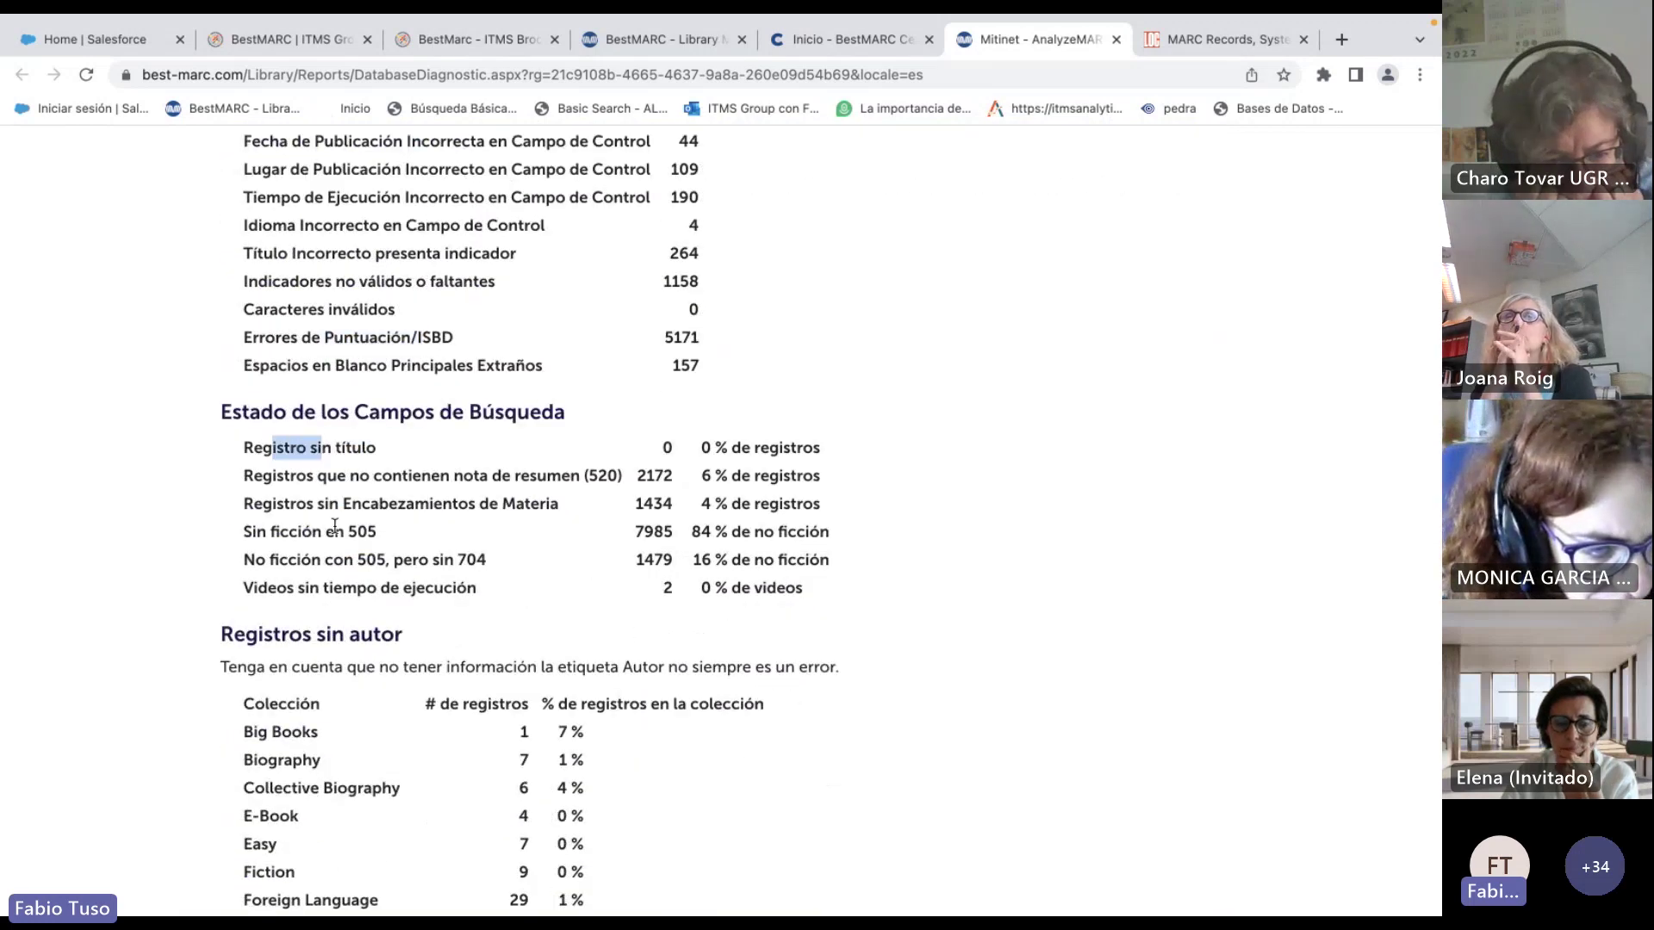
{"action": "scroll", "coordinate": [517, 565], "scroll_direction": "down", "scroll_amount": 2}
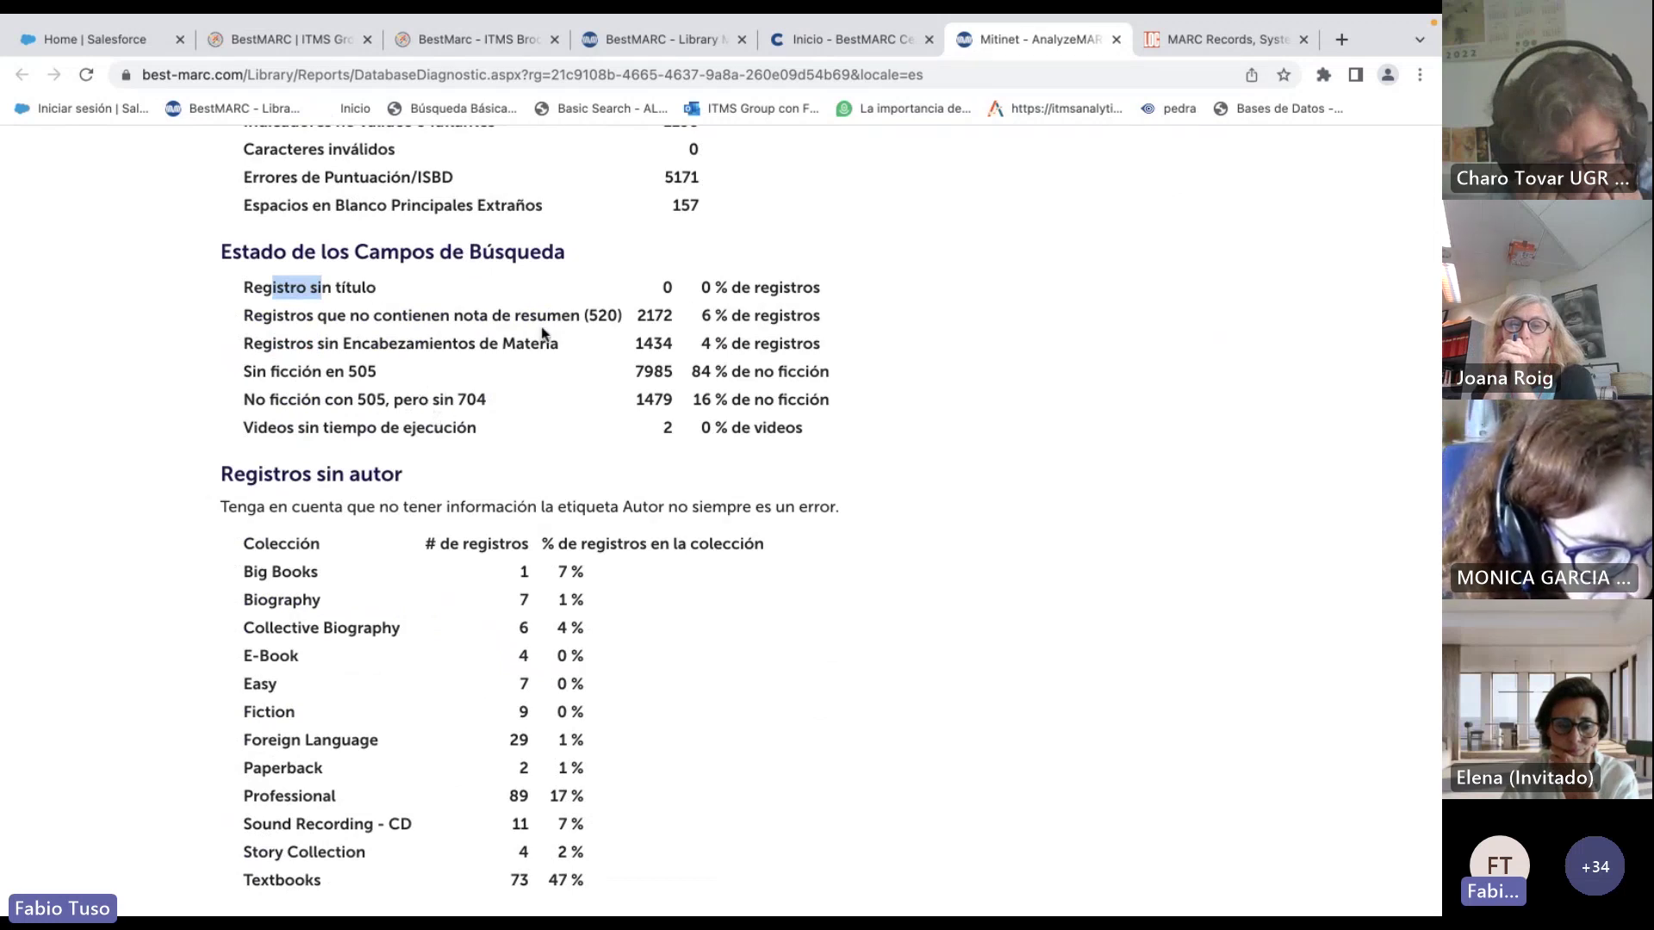
{"action": "left_click_drag", "start_coordinate": [389, 343], "coordinate": [694, 339]}
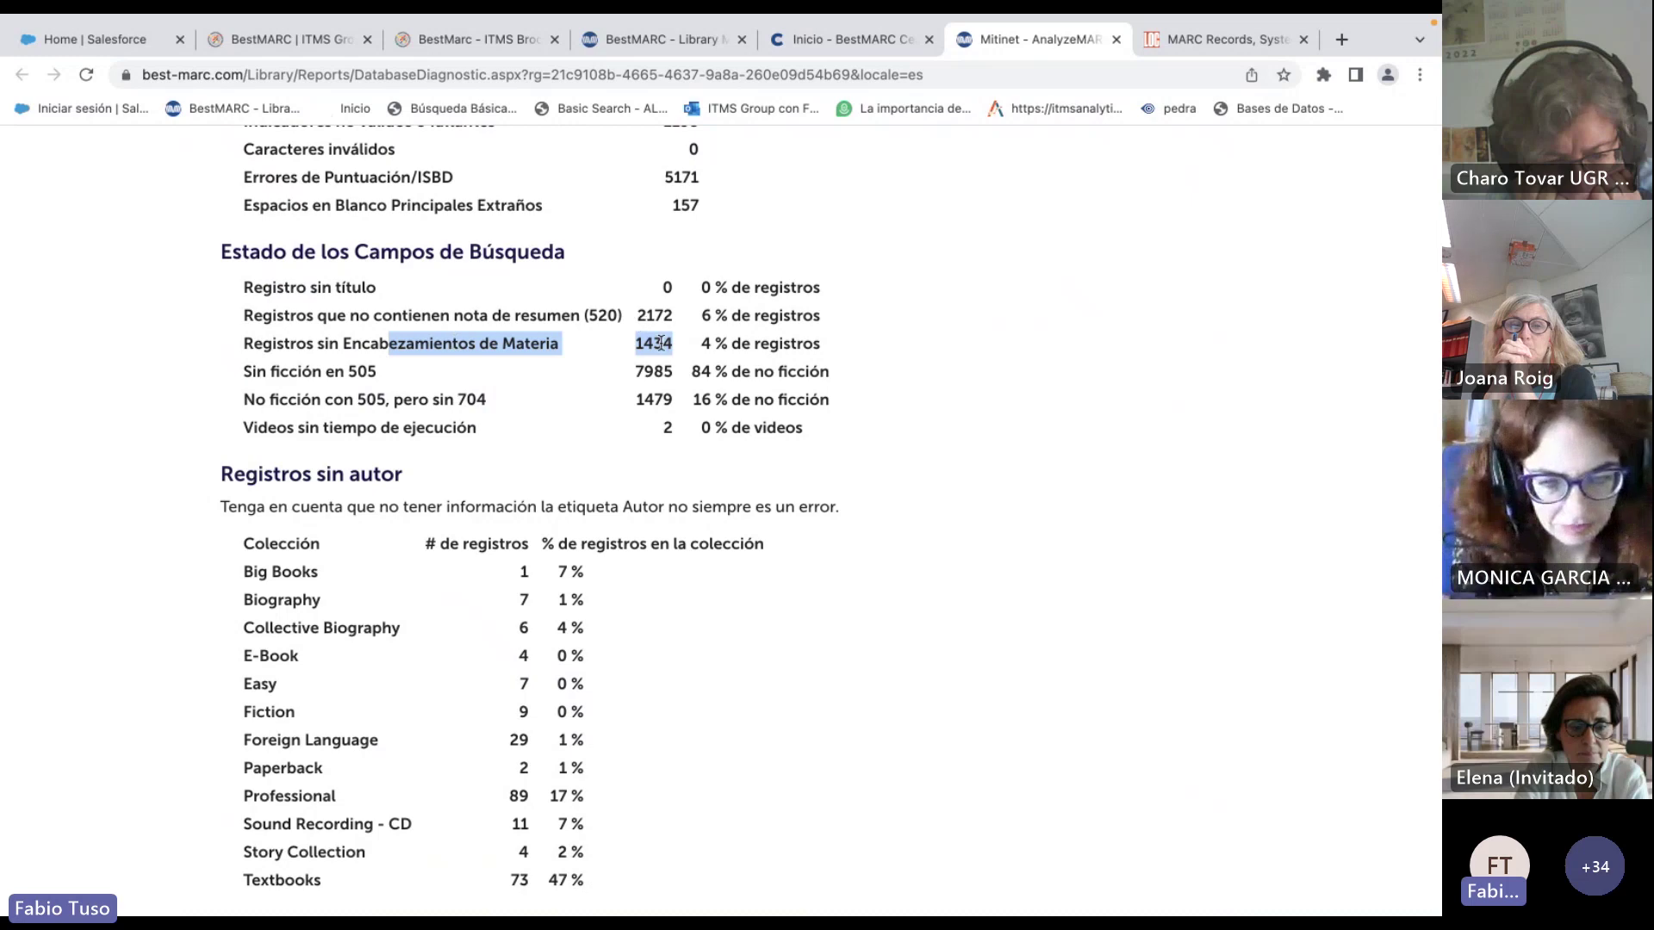
Review the tables of records without author, missing fields and missing copy fields.
{"action": "scroll", "coordinate": [667, 369], "scroll_direction": "down", "scroll_amount": 3}
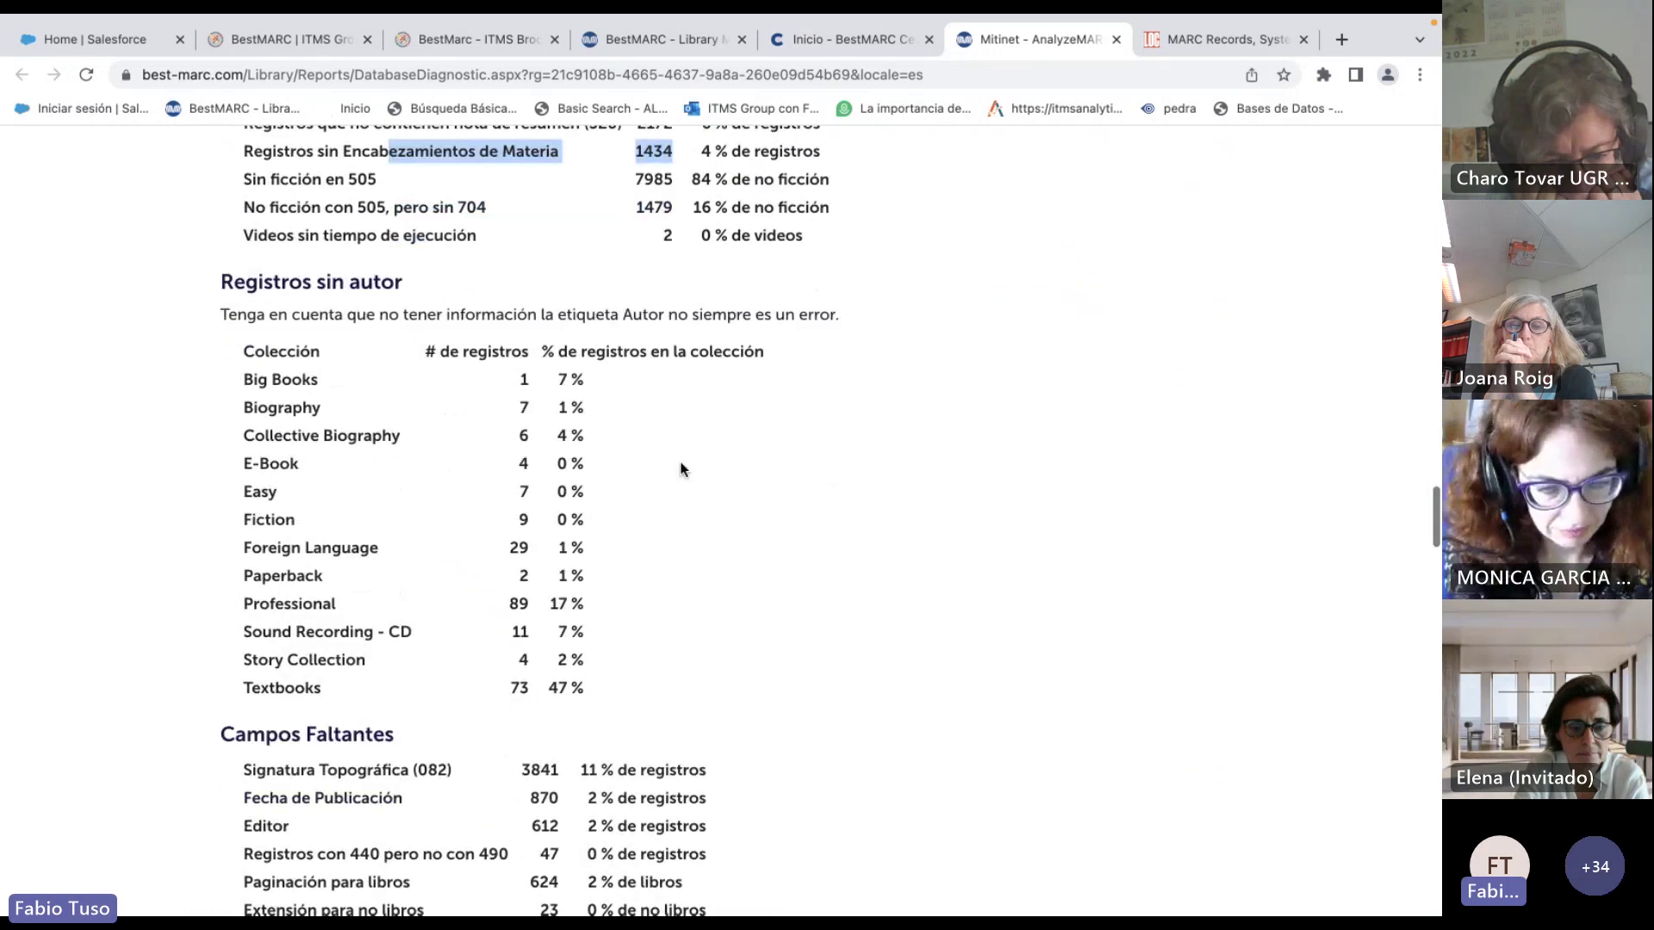
{"action": "scroll", "coordinate": [682, 476], "scroll_direction": "down", "scroll_amount": 2}
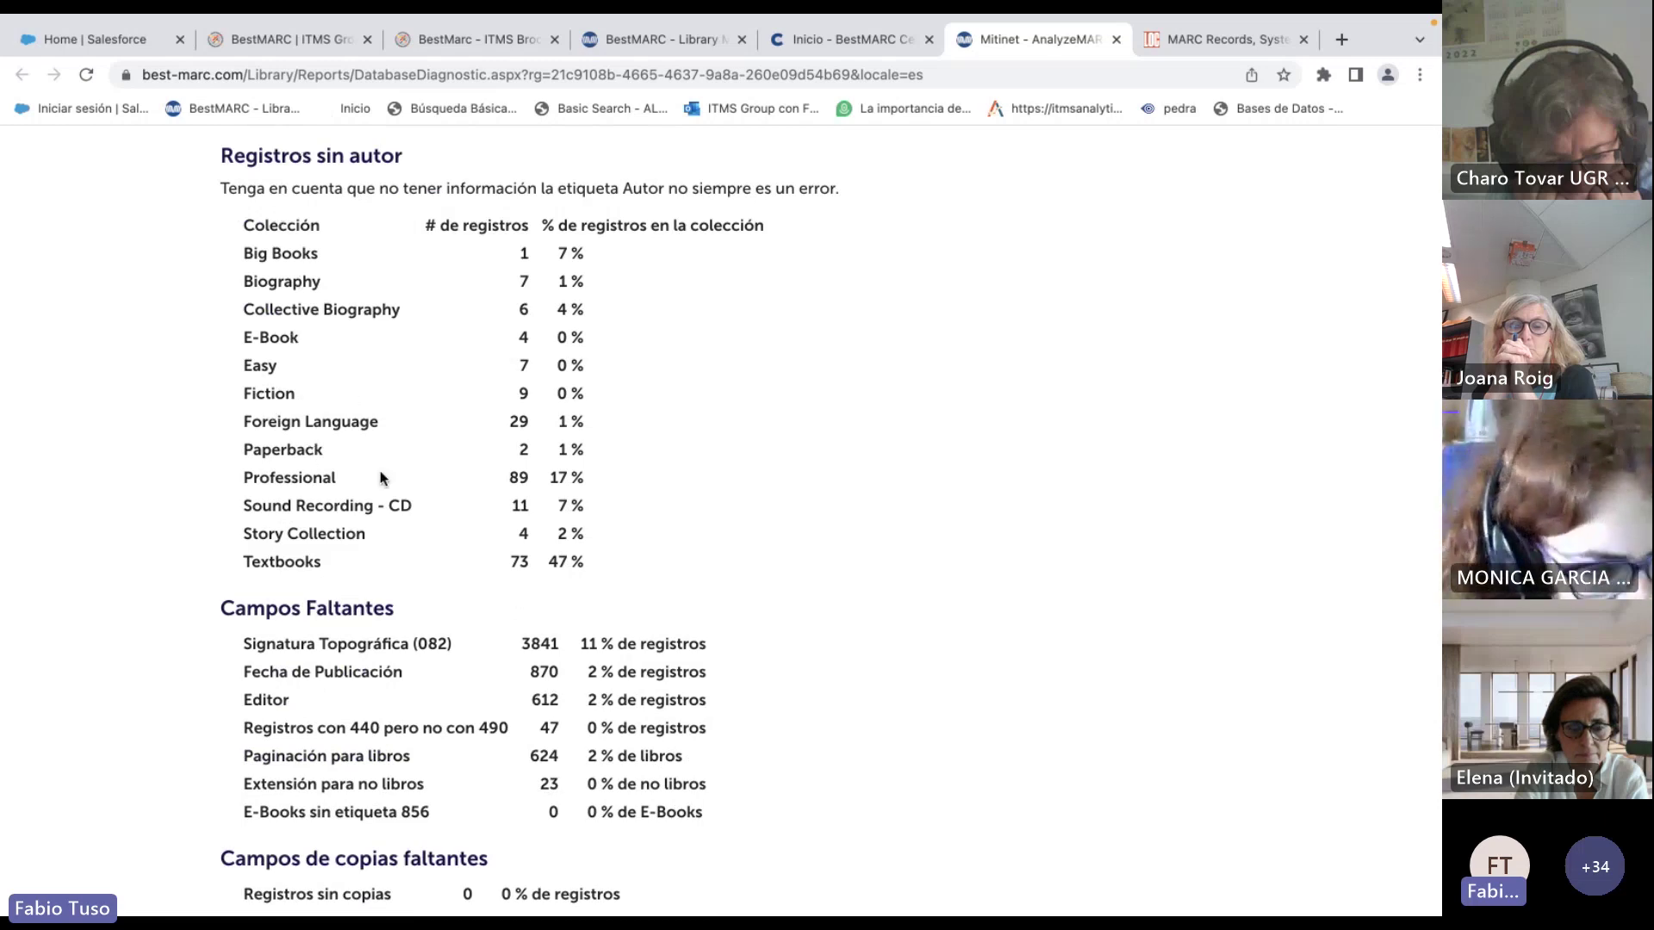
{"action": "scroll", "coordinate": [380, 470], "scroll_direction": "down", "scroll_amount": 5}
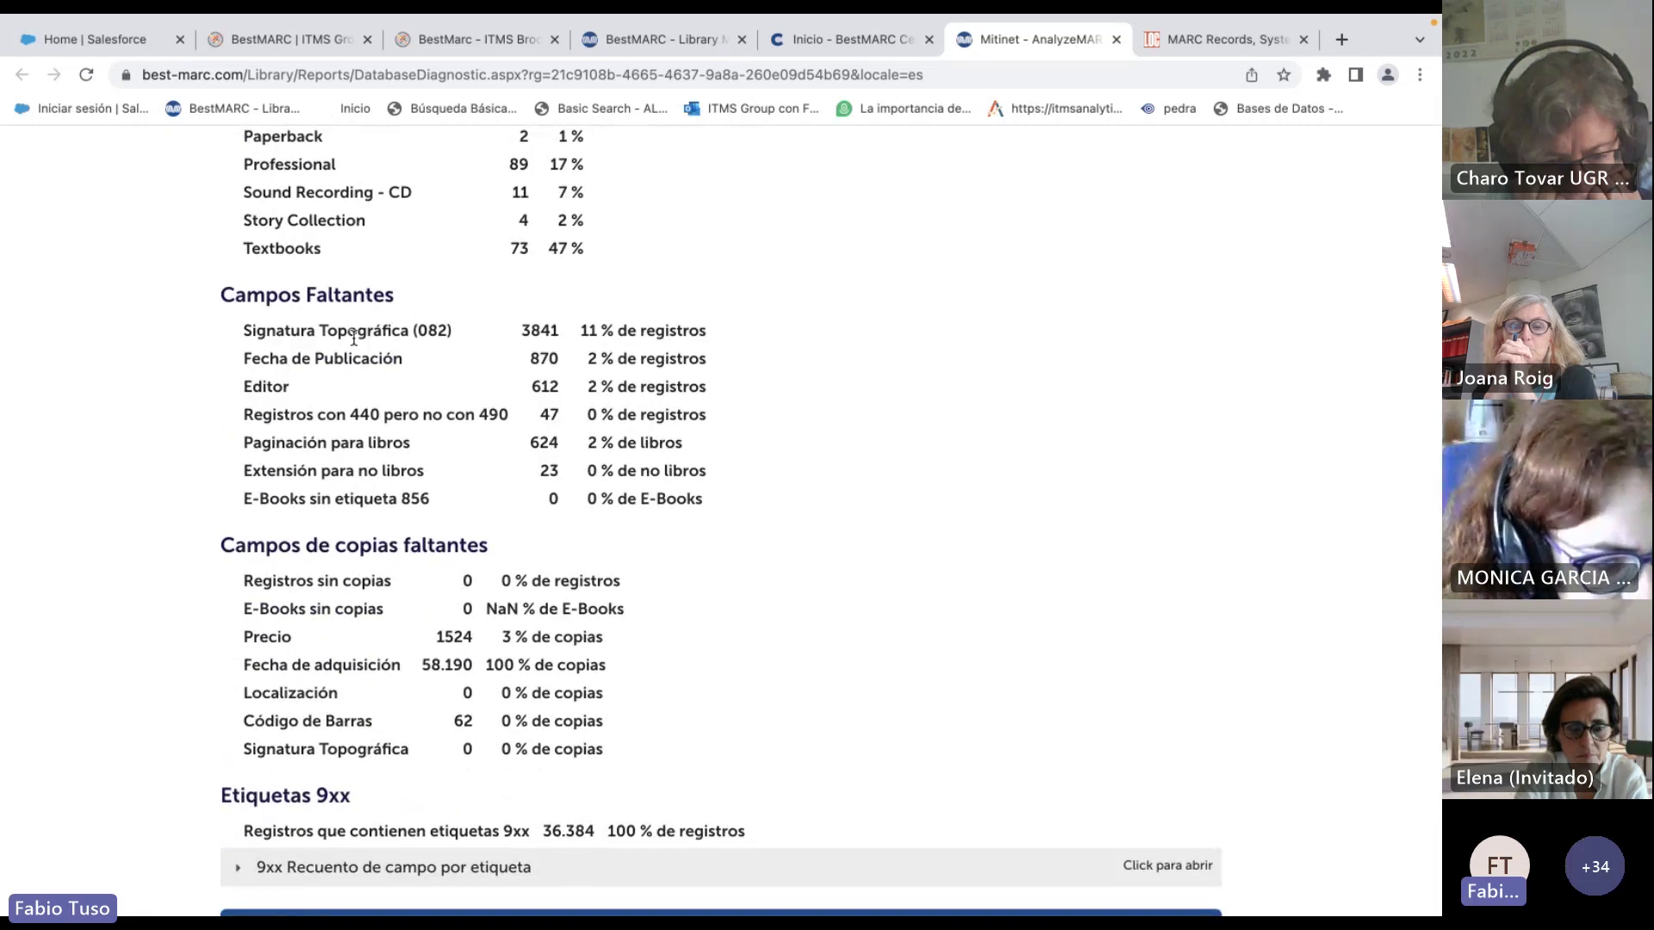
{"action": "scroll", "coordinate": [399, 430], "scroll_direction": "down", "scroll_amount": 3}
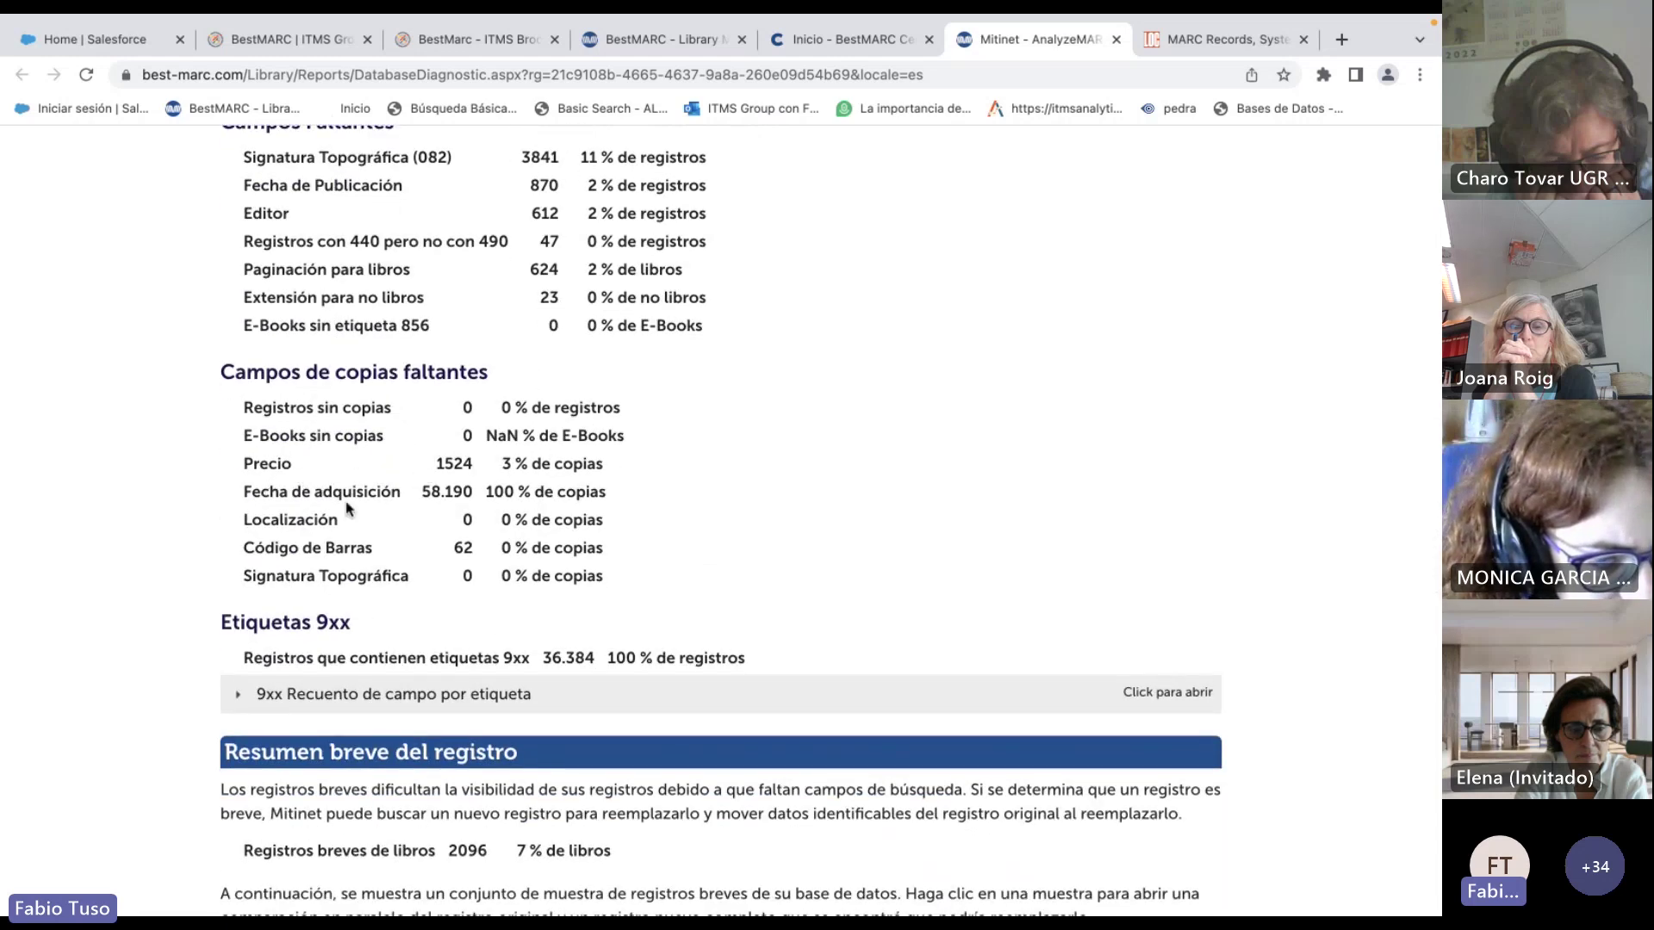
Expand "9xx Recuento de campo por etiqueta" and inspect the counts per tag, highlighting the 940 row.
{"action": "scroll", "coordinate": [379, 557], "scroll_direction": "down", "scroll_amount": 4}
{"action": "left_click", "coordinate": [293, 450]}
{"action": "scroll", "coordinate": [293, 541], "scroll_direction": "down", "scroll_amount": 1}
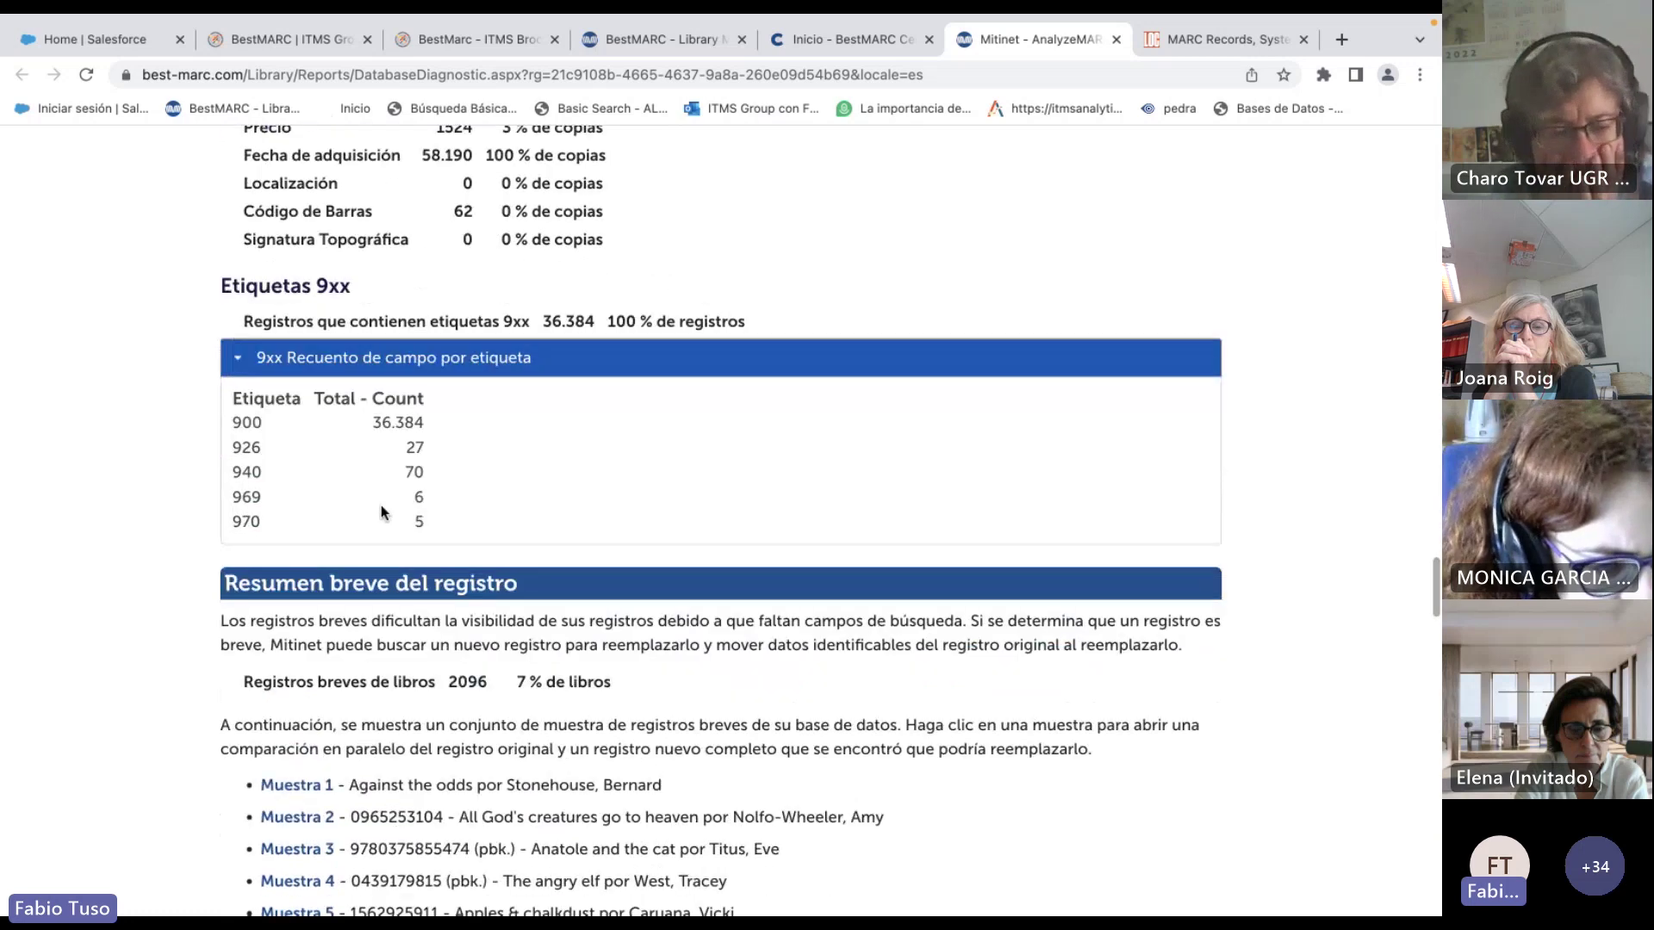
{"action": "left_click_drag", "start_coordinate": [424, 476], "coordinate": [234, 471]}
{"action": "left_click", "coordinate": [234, 470]}
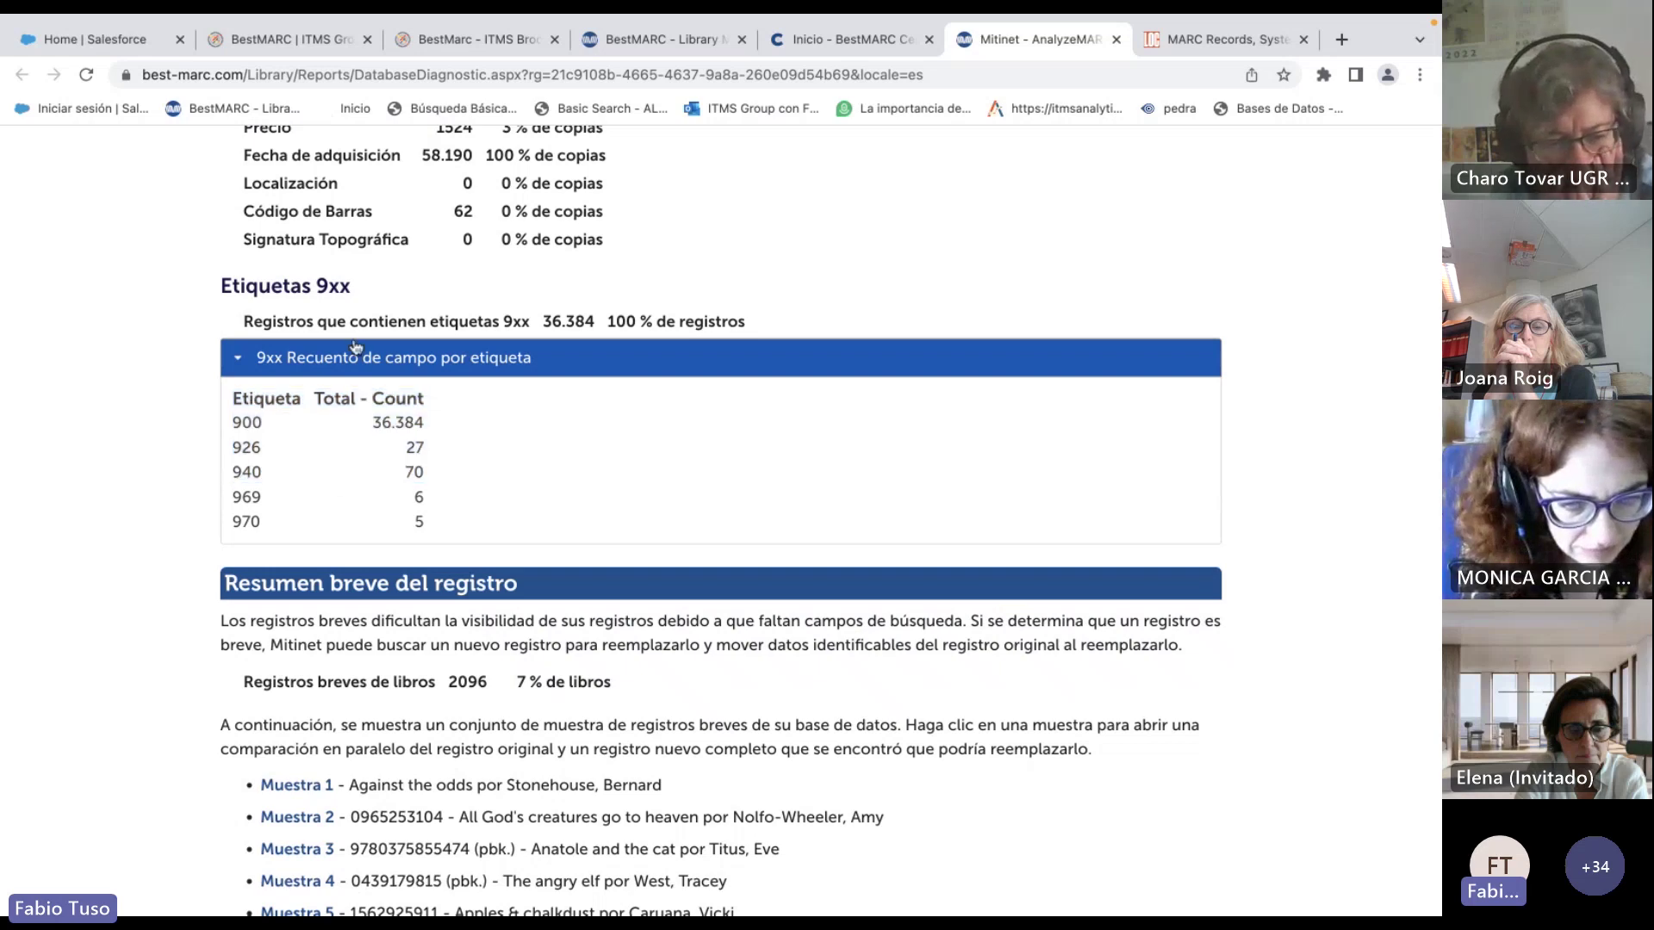
Open the side-by-side comparison of original and updated record for Muestra 1 in the brief record summary.
{"action": "scroll", "coordinate": [380, 546], "scroll_direction": "down", "scroll_amount": 1}
{"action": "scroll", "coordinate": [380, 546], "scroll_direction": "down", "scroll_amount": 5}
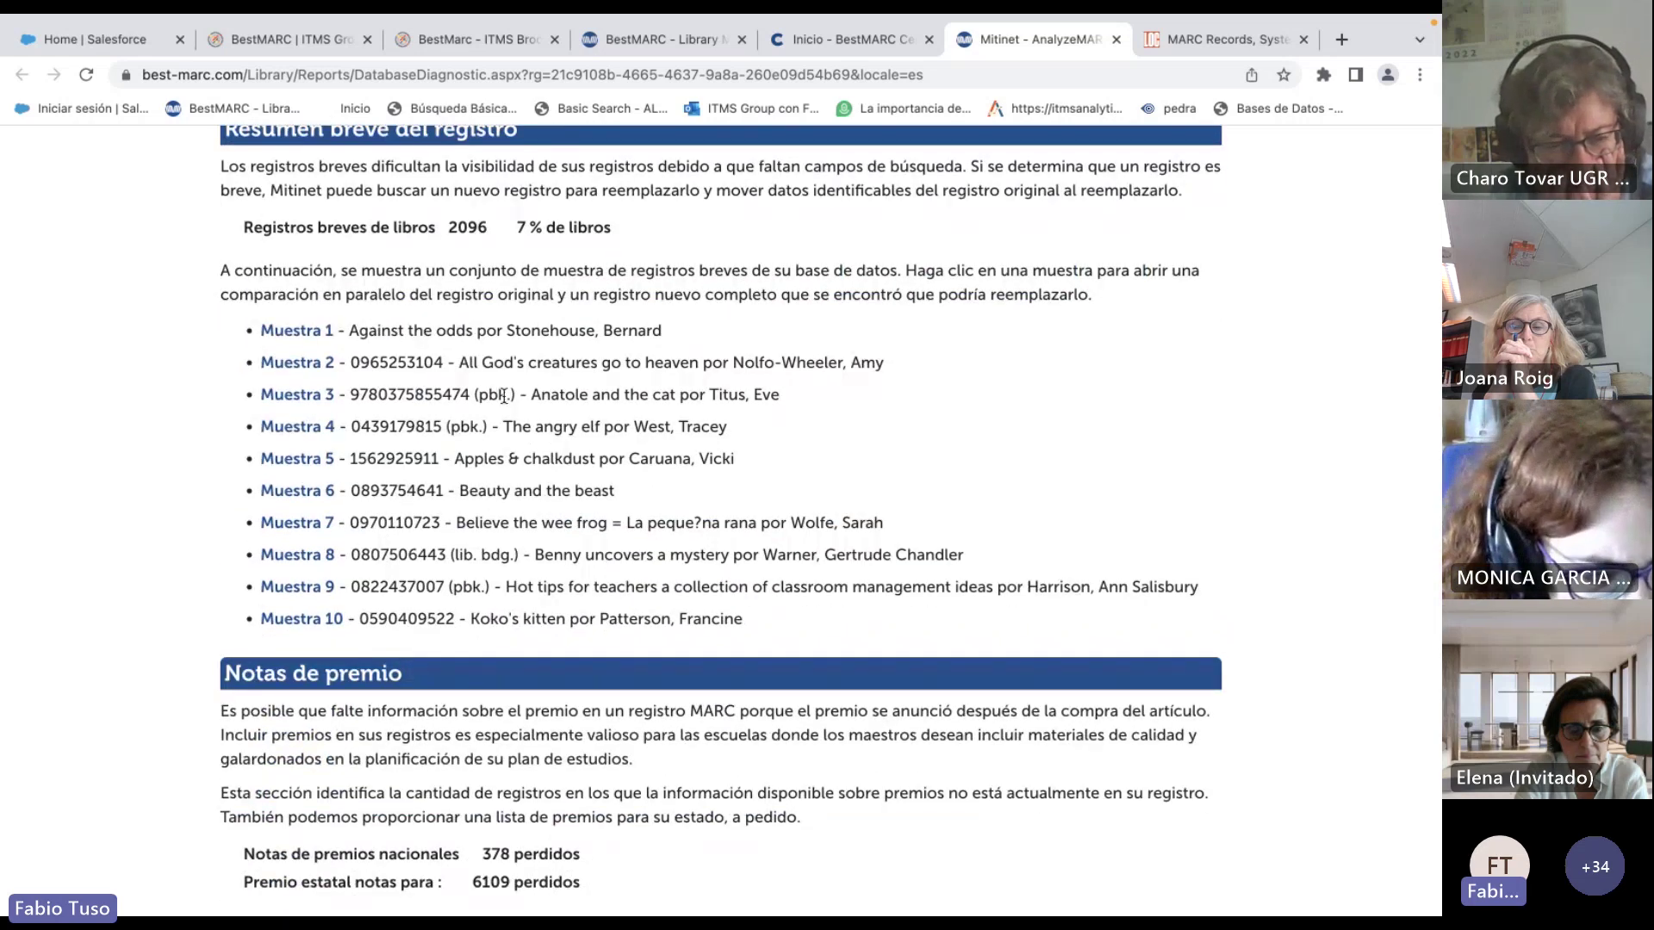
{"action": "left_click", "coordinate": [297, 332]}
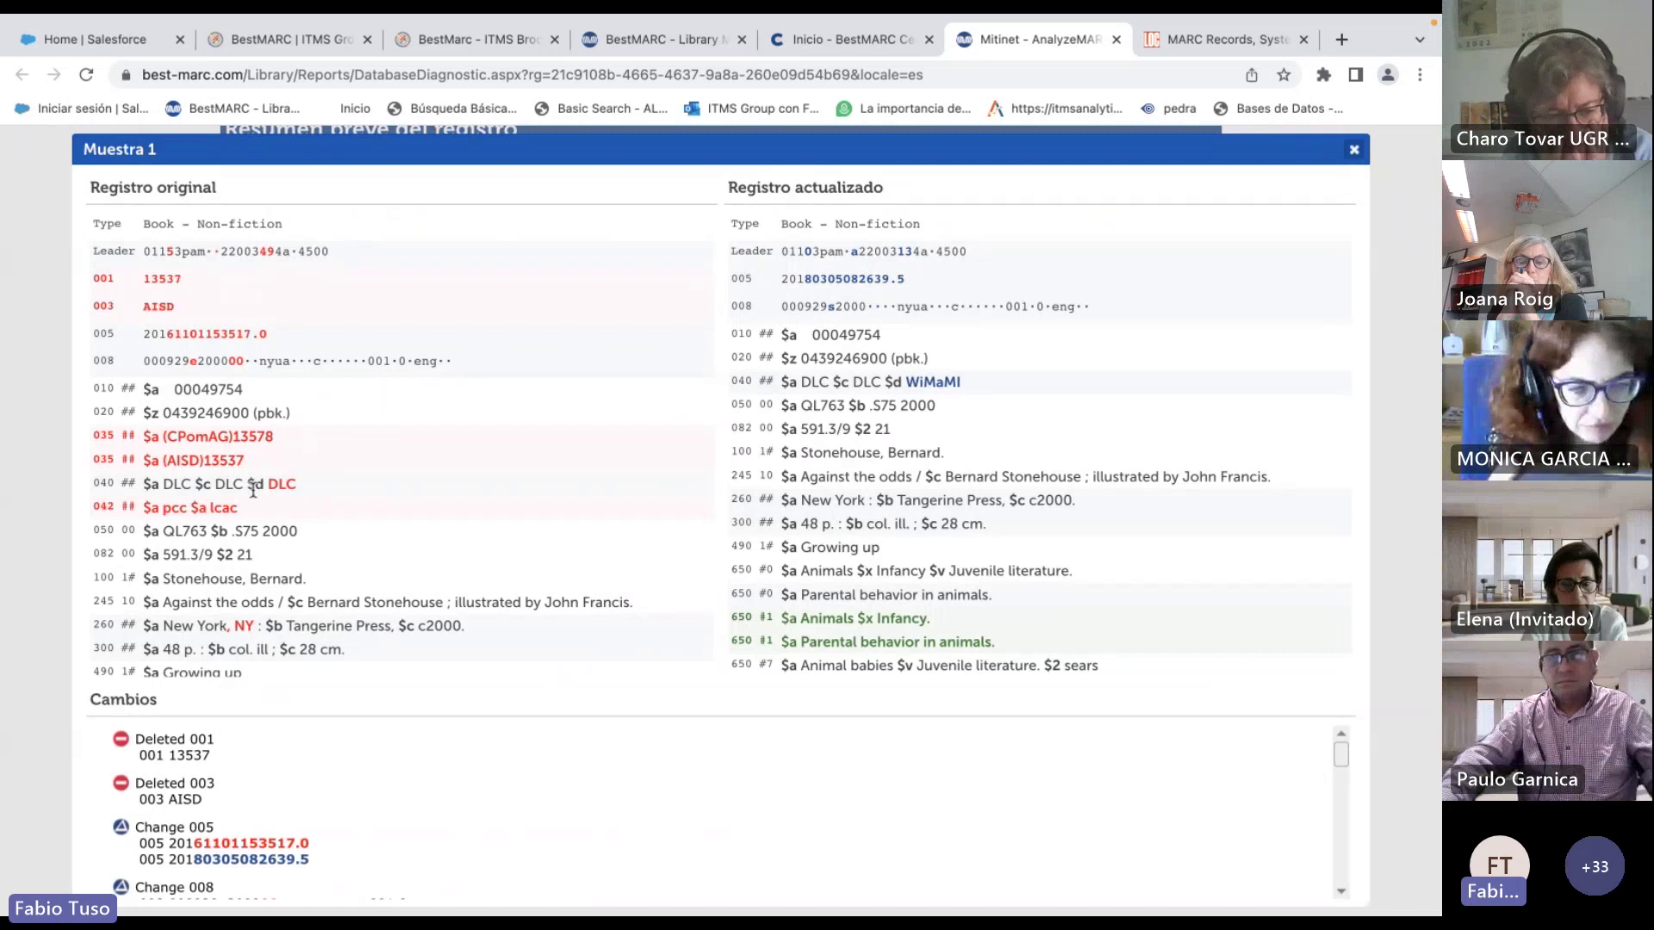
Compare the original and updated records of Muestra 1, highlighting the leading fields in each, and close the comparison.
{"action": "left_click_drag", "start_coordinate": [192, 227], "coordinate": [275, 436]}
{"action": "scroll", "coordinate": [267, 499], "scroll_direction": "down", "scroll_amount": 2}
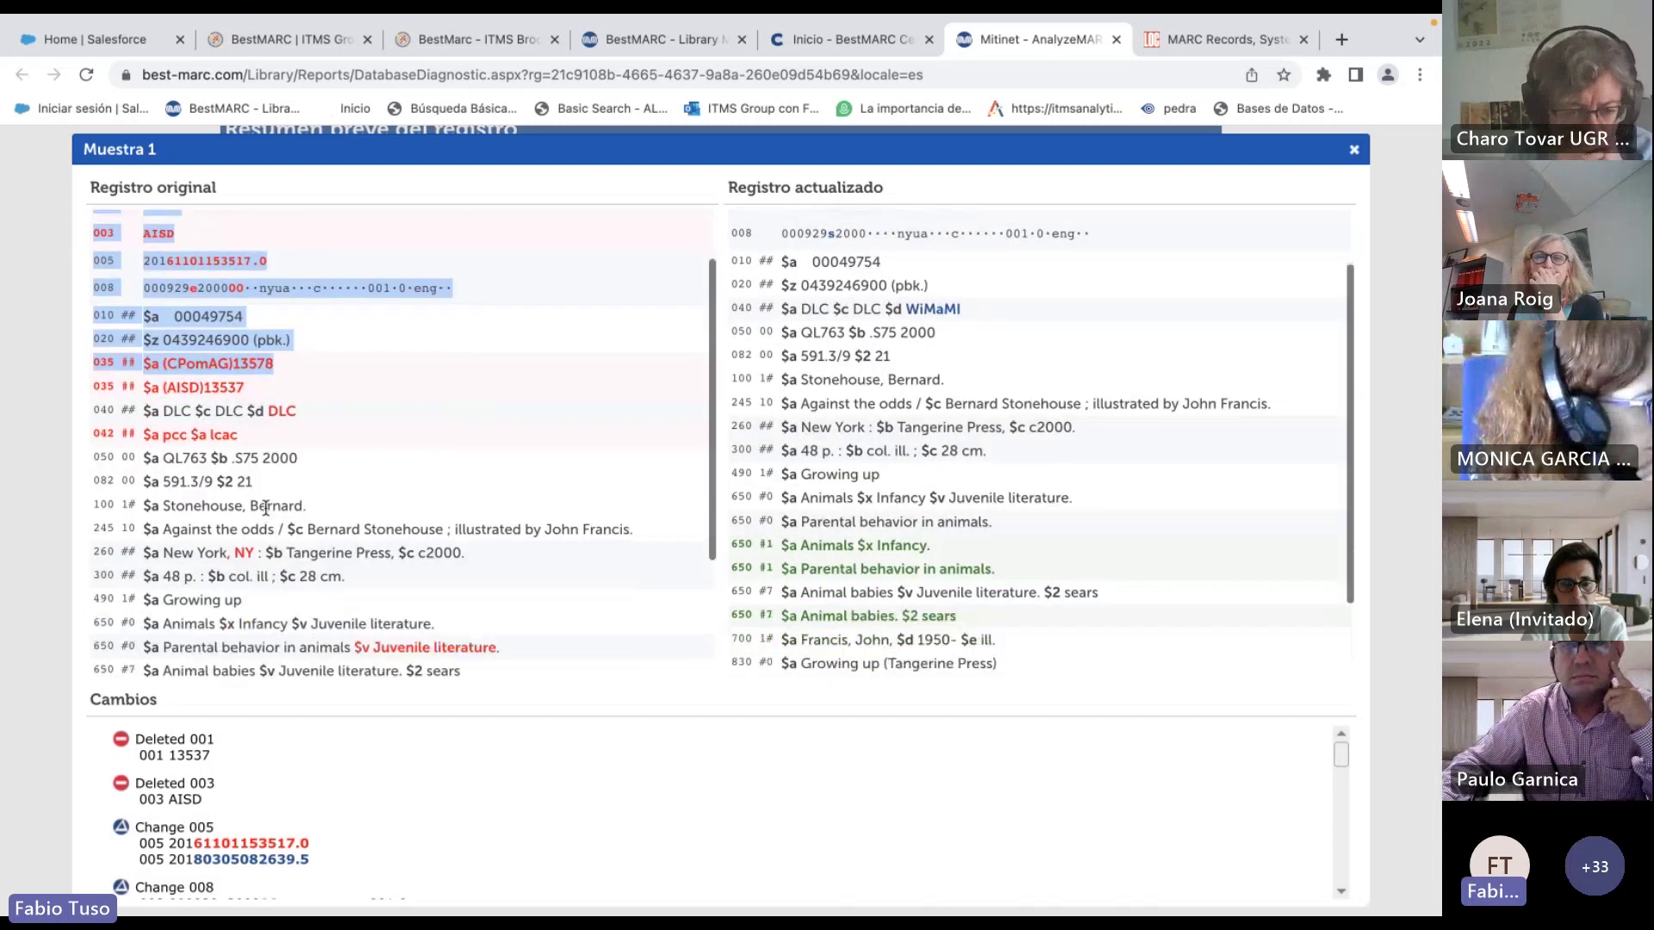
{"action": "scroll", "coordinate": [971, 330], "scroll_direction": "up", "scroll_amount": 2}
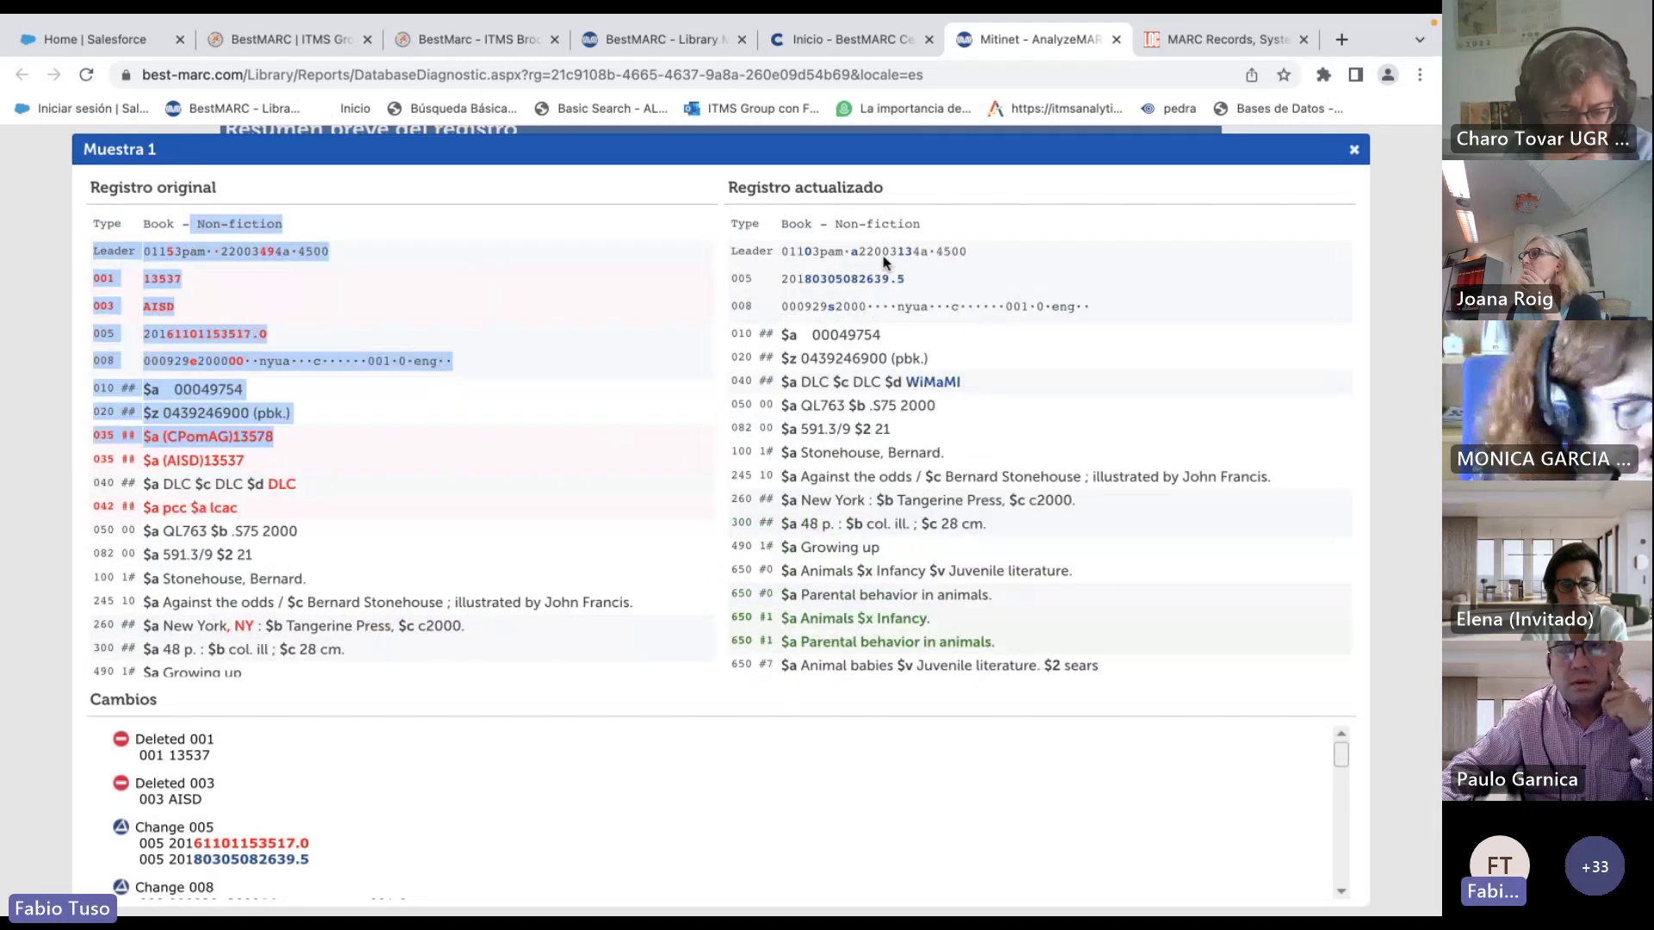
{"action": "left_click_drag", "start_coordinate": [872, 226], "coordinate": [892, 426]}
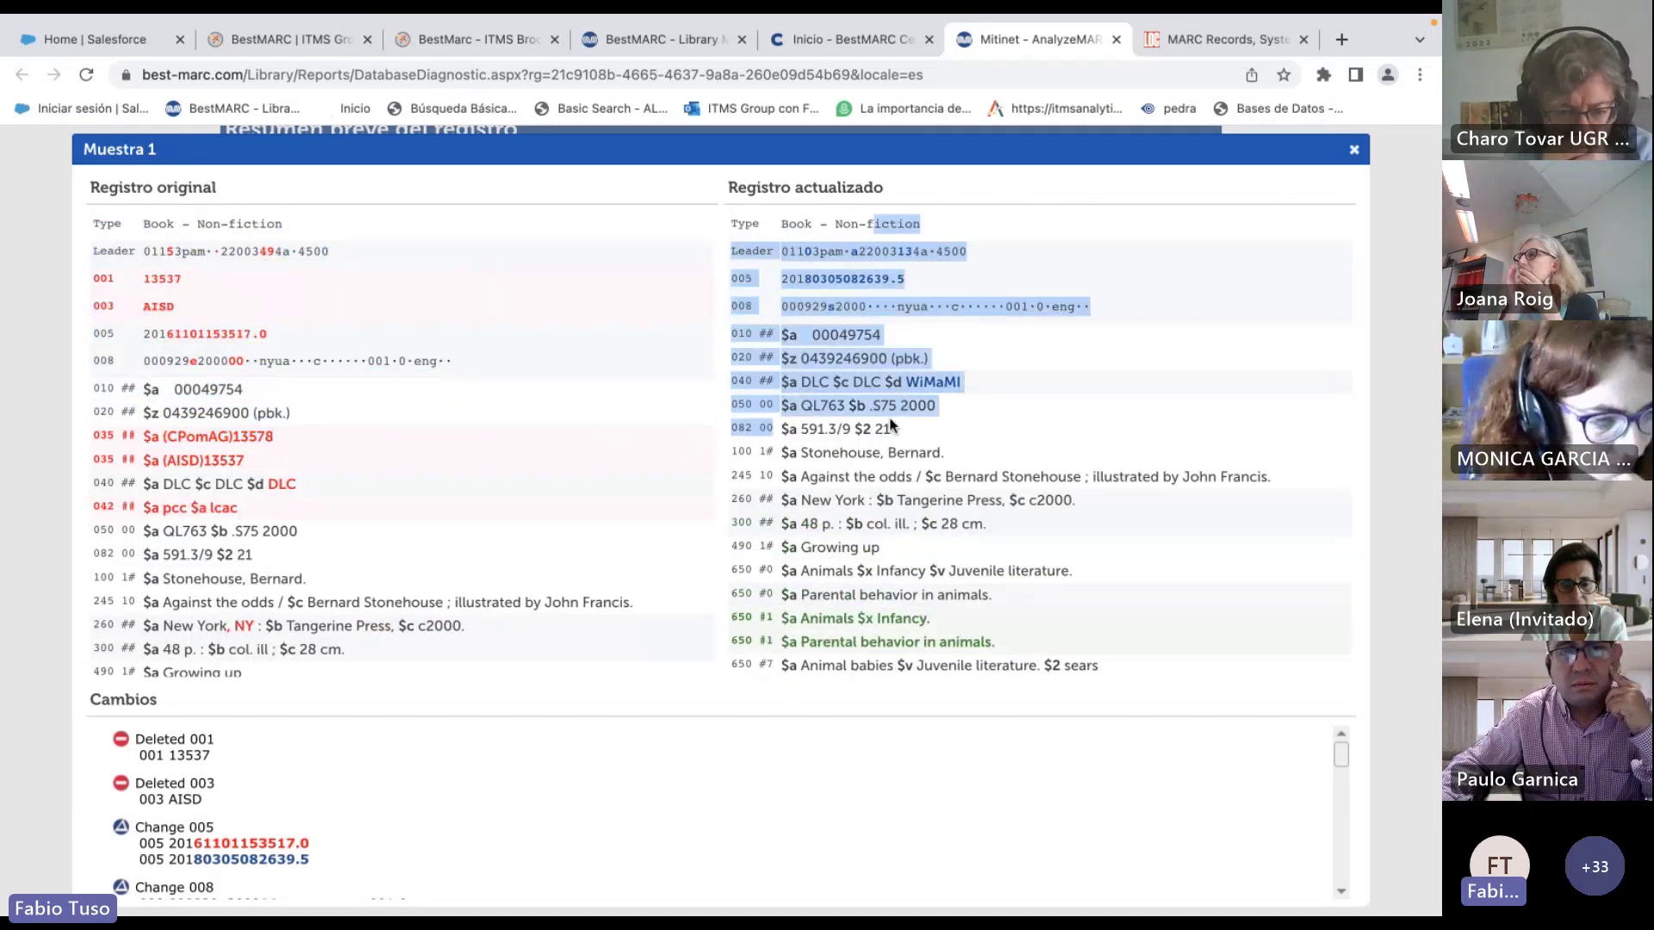
{"action": "scroll", "coordinate": [870, 495], "scroll_direction": "down", "scroll_amount": 2}
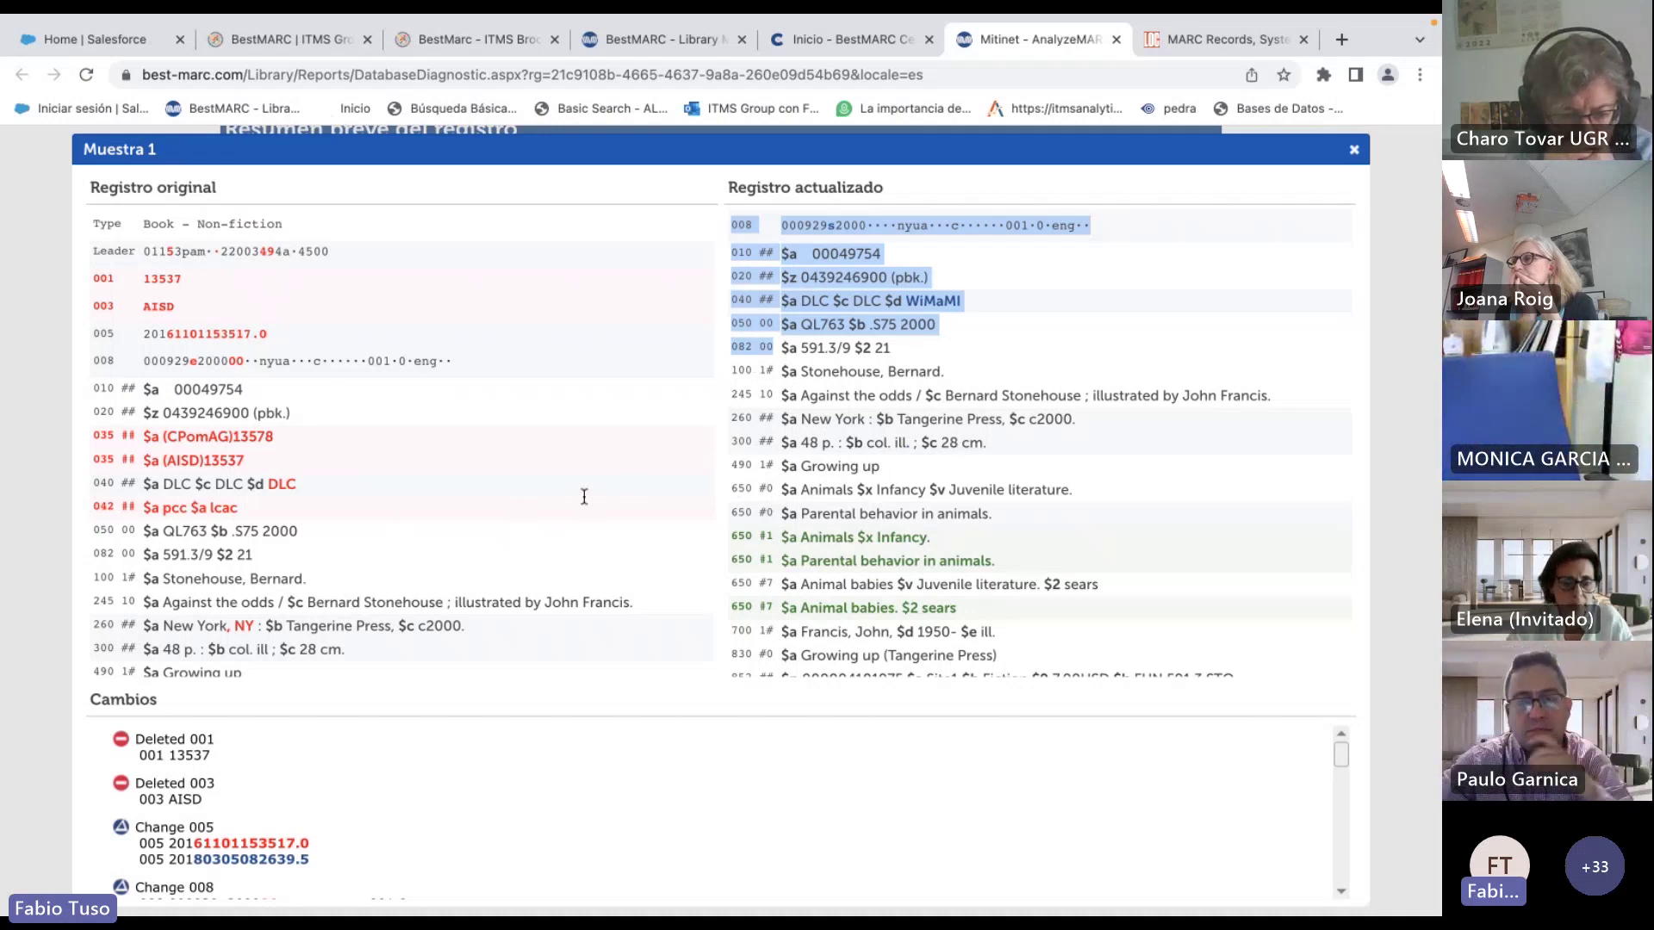
{"action": "key", "text": "Escape"}
View the original and updated record comparisons for Muestra 4, Muestra 8 and Muestra 10, closing each one.
{"action": "left_click", "coordinate": [277, 426]}
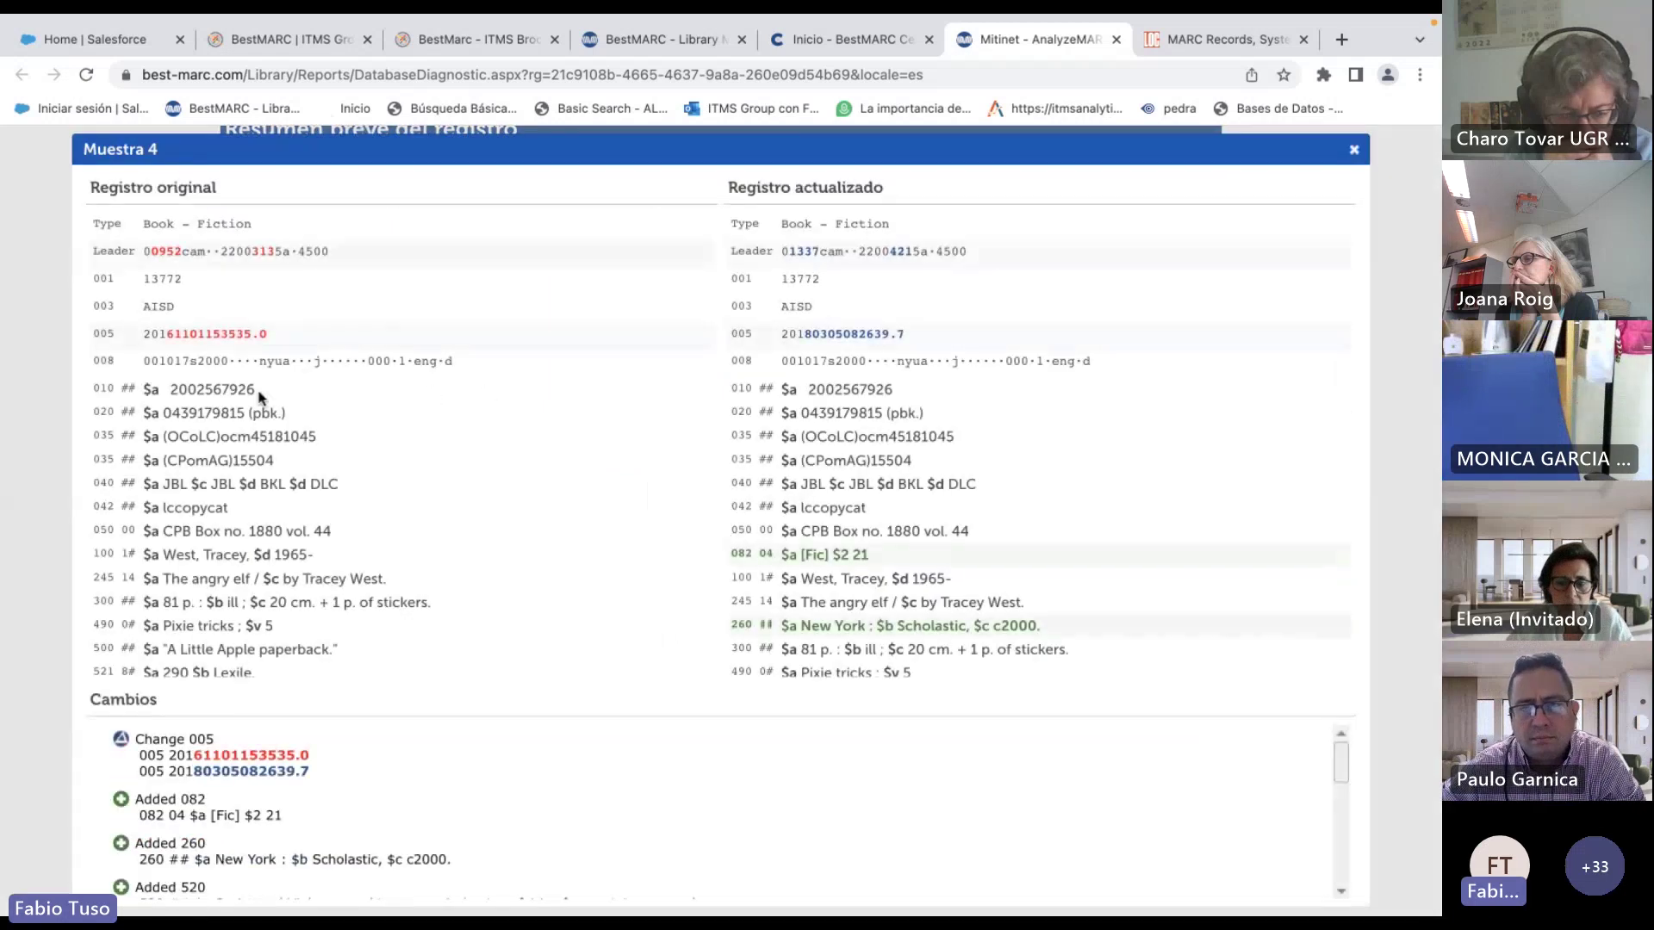
{"action": "key", "text": "Escape"}
{"action": "left_click", "coordinate": [325, 556]}
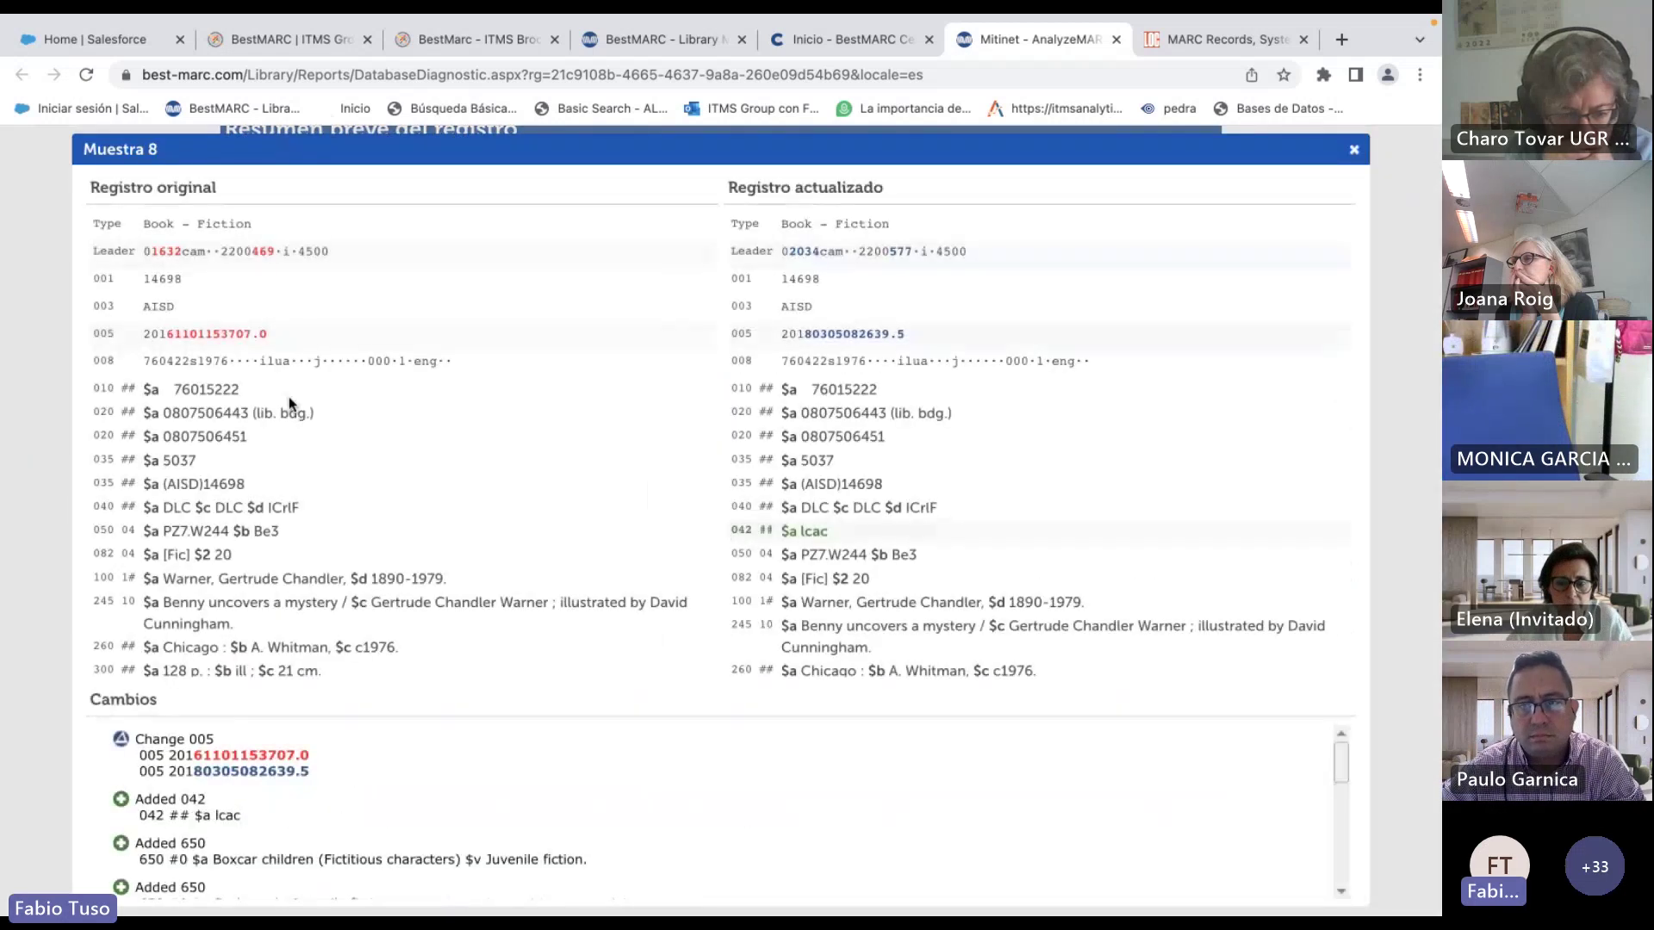
{"action": "key", "text": "Escape"}
{"action": "left_click", "coordinate": [320, 620]}
{"action": "scroll", "coordinate": [417, 494], "scroll_direction": "down", "scroll_amount": 5}
{"action": "scroll", "coordinate": [417, 495], "scroll_direction": "down", "scroll_amount": 3}
{"action": "key", "text": "Escape"}
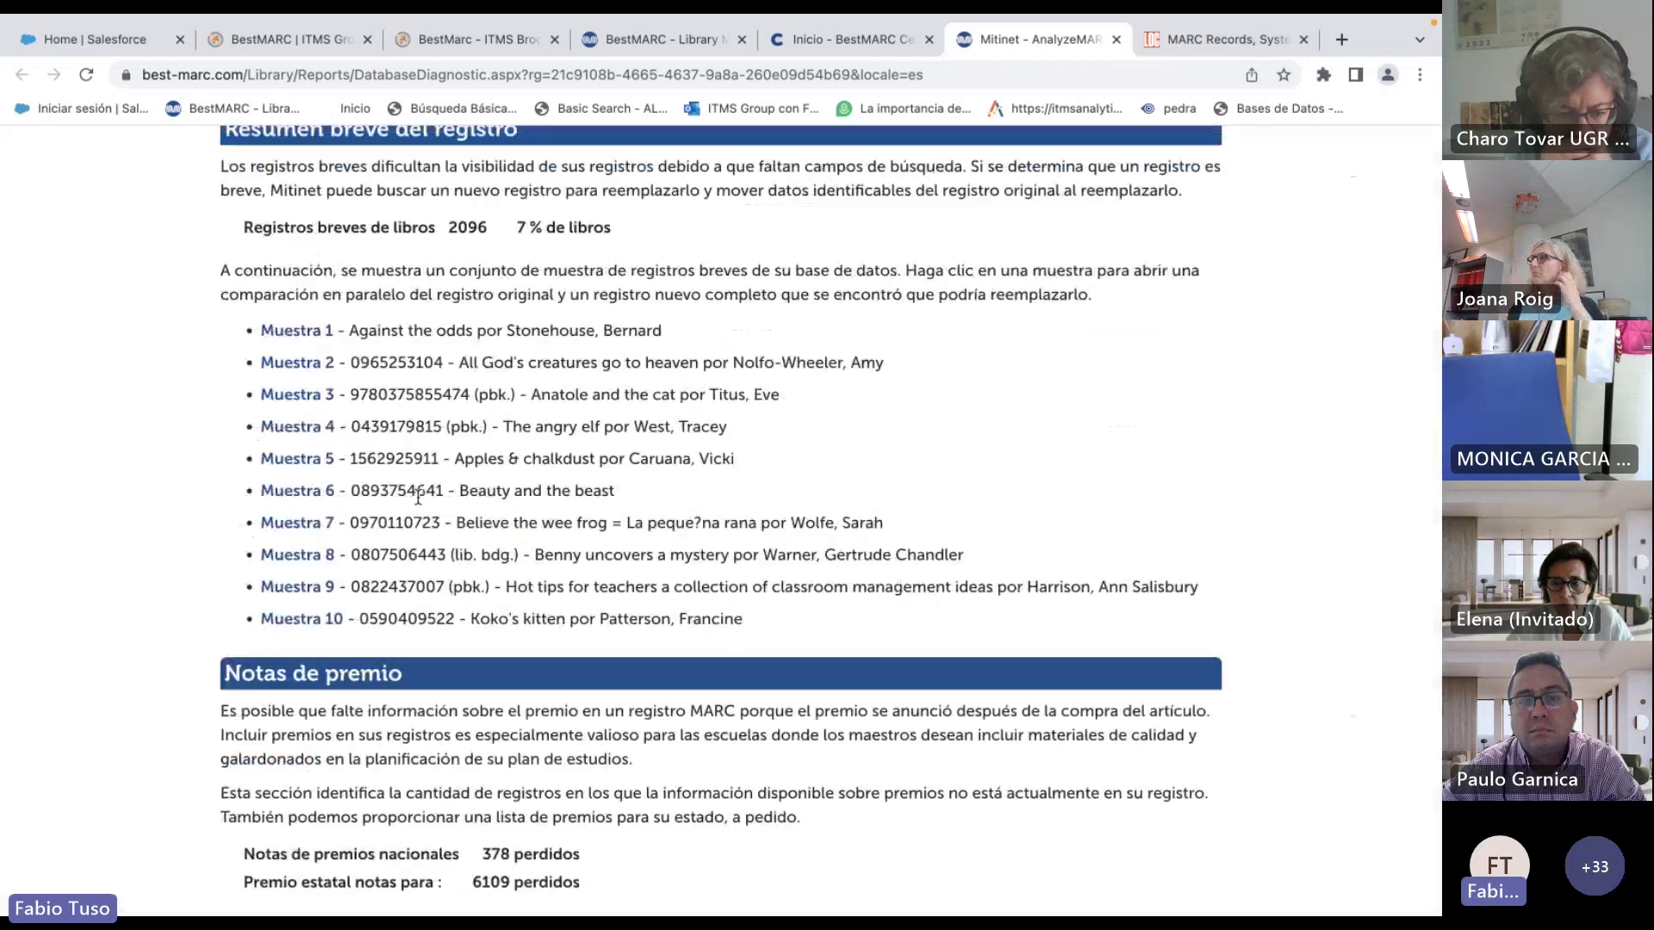
Review the "Notas de premio" section and the subject heading overview chart by type.
{"action": "scroll", "coordinate": [435, 549], "scroll_direction": "down", "scroll_amount": 3}
{"action": "scroll", "coordinate": [435, 549], "scroll_direction": "down", "scroll_amount": 1}
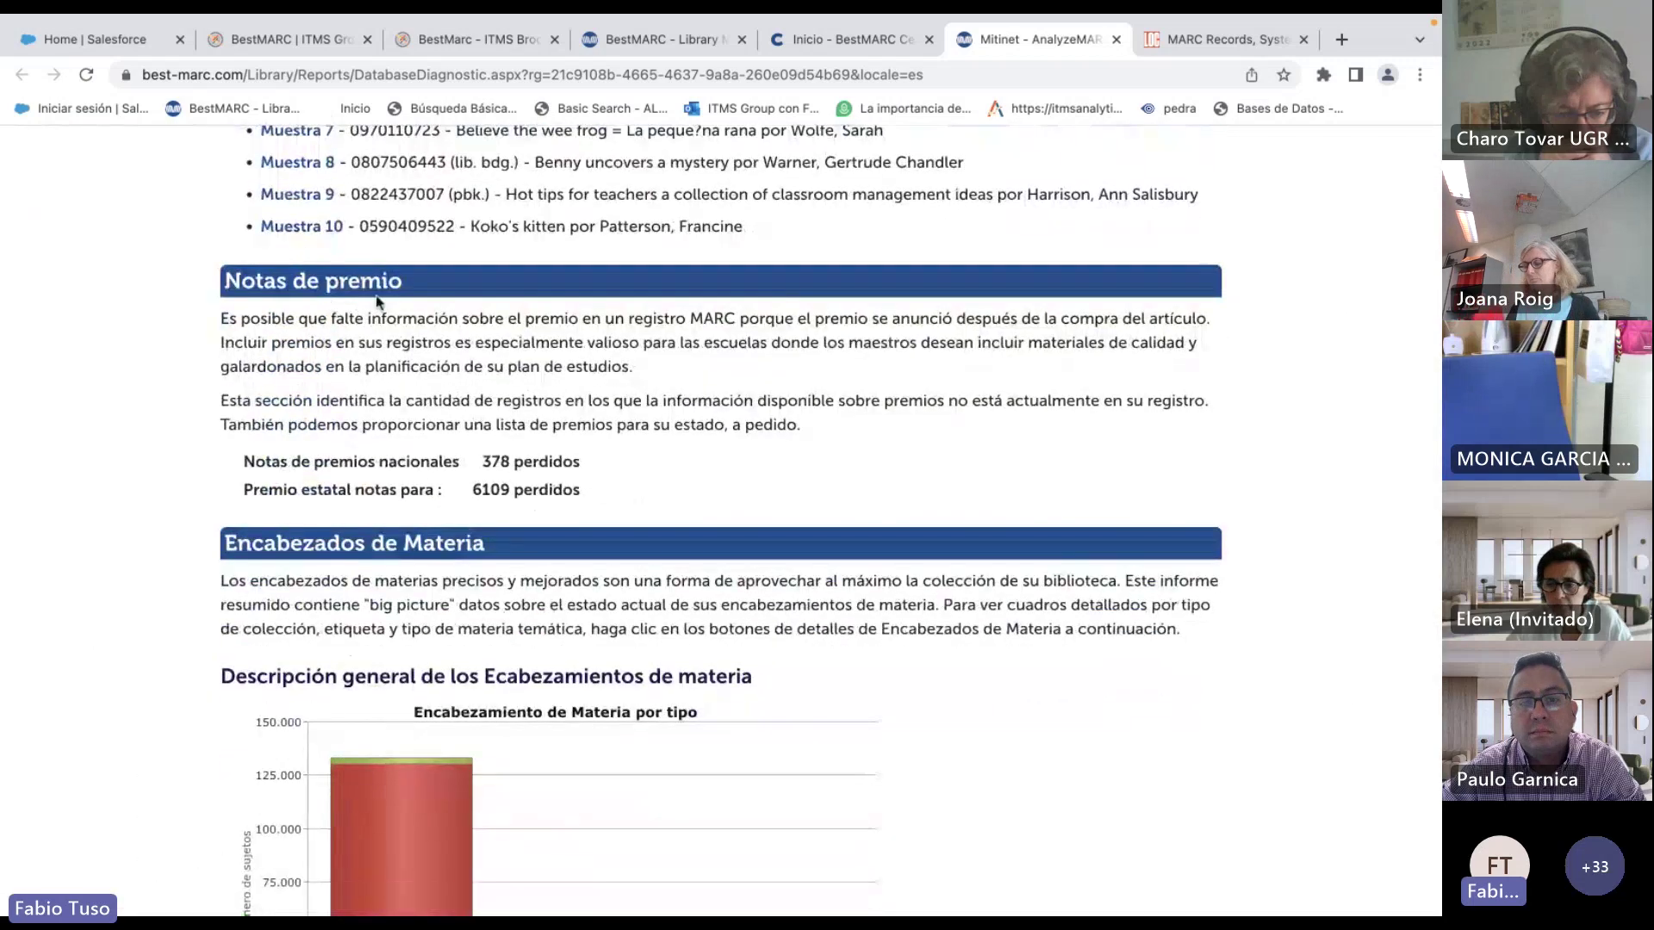
{"action": "scroll", "coordinate": [517, 474], "scroll_direction": "down", "scroll_amount": 1}
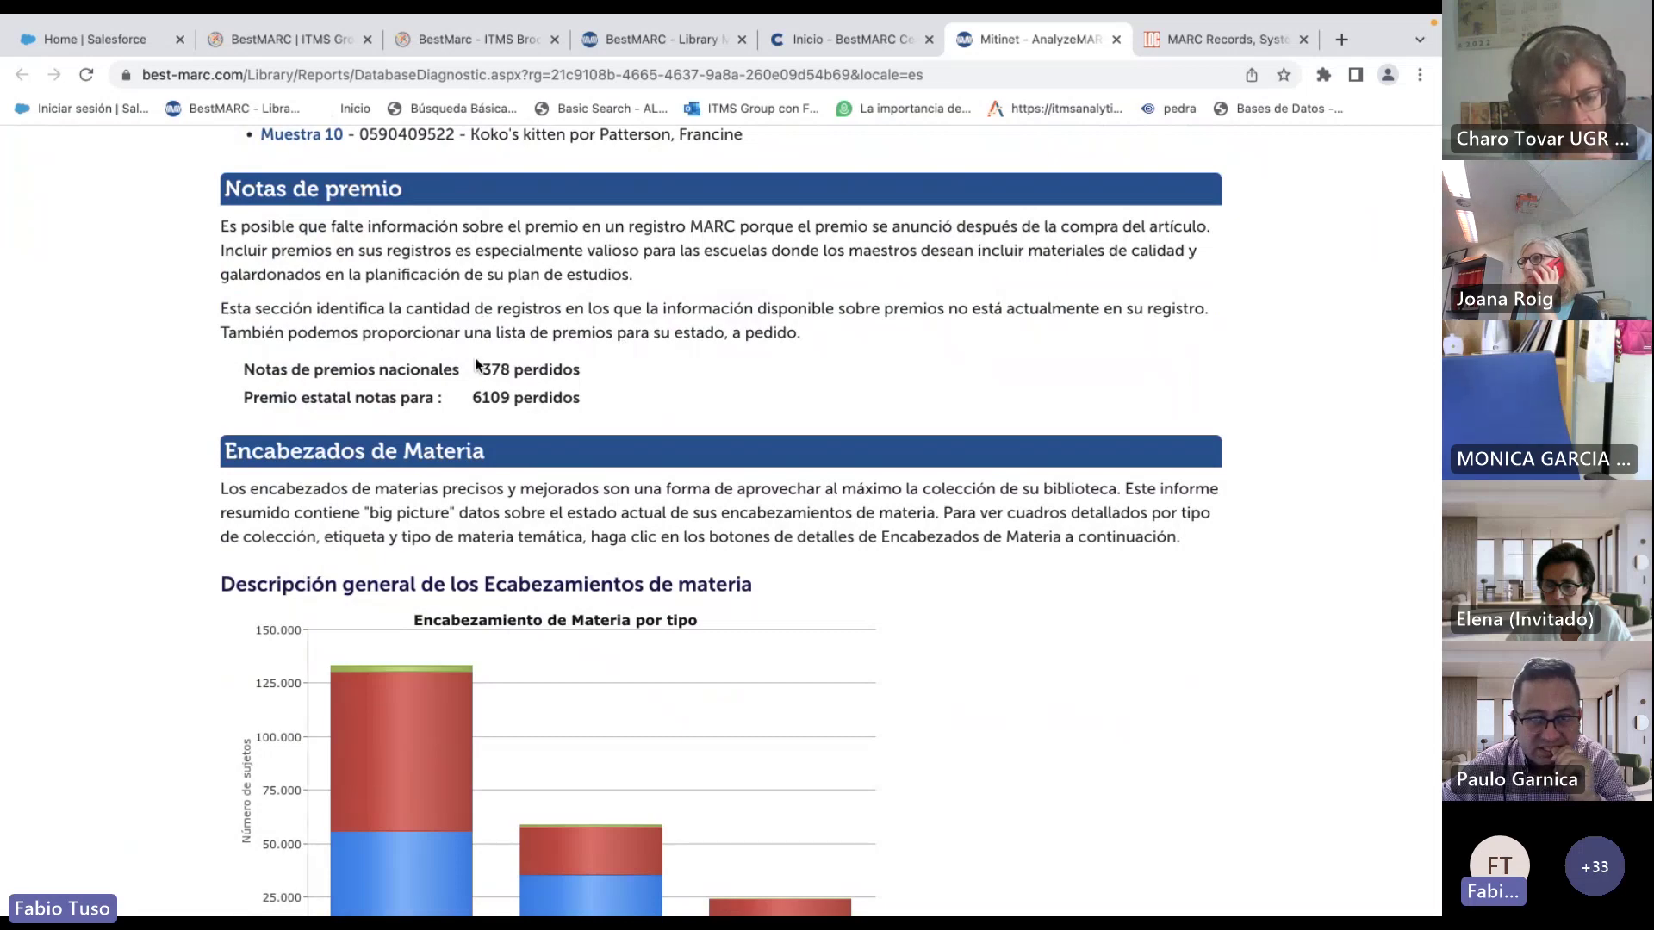
{"action": "scroll", "coordinate": [543, 417], "scroll_direction": "down", "scroll_amount": 1}
{"action": "scroll", "coordinate": [543, 418], "scroll_direction": "down", "scroll_amount": 1}
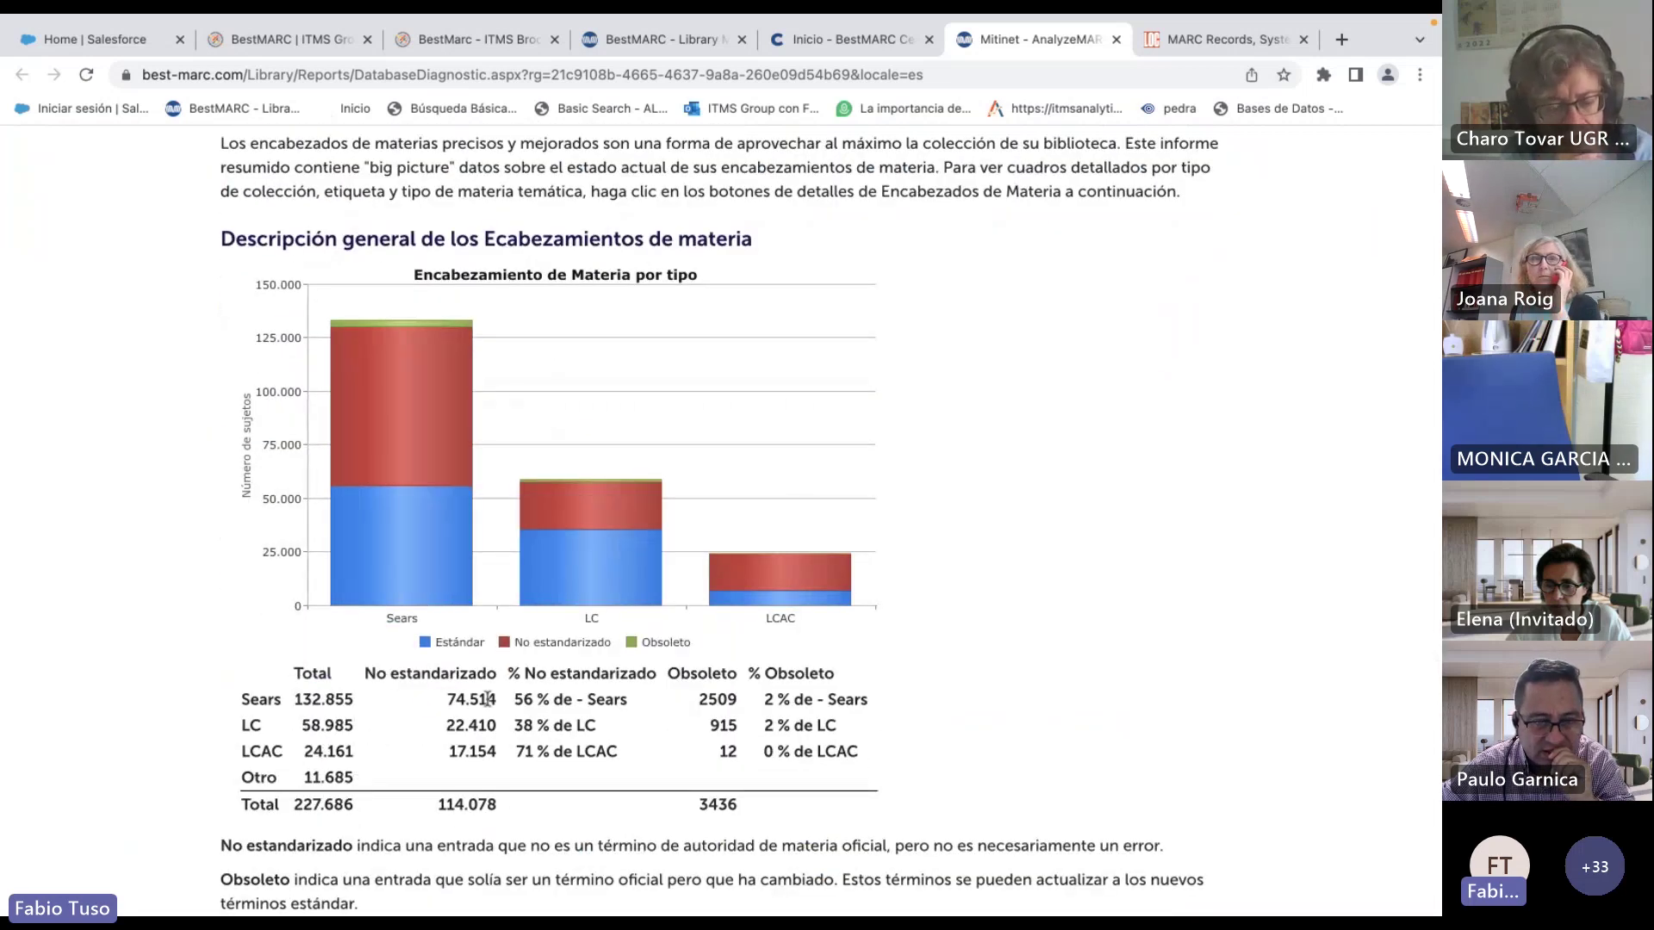
Expand "Encabezamientos de Materias por tipo y colección" and review the heading counts per collection.
{"action": "scroll", "coordinate": [639, 715], "scroll_direction": "down", "scroll_amount": 6}
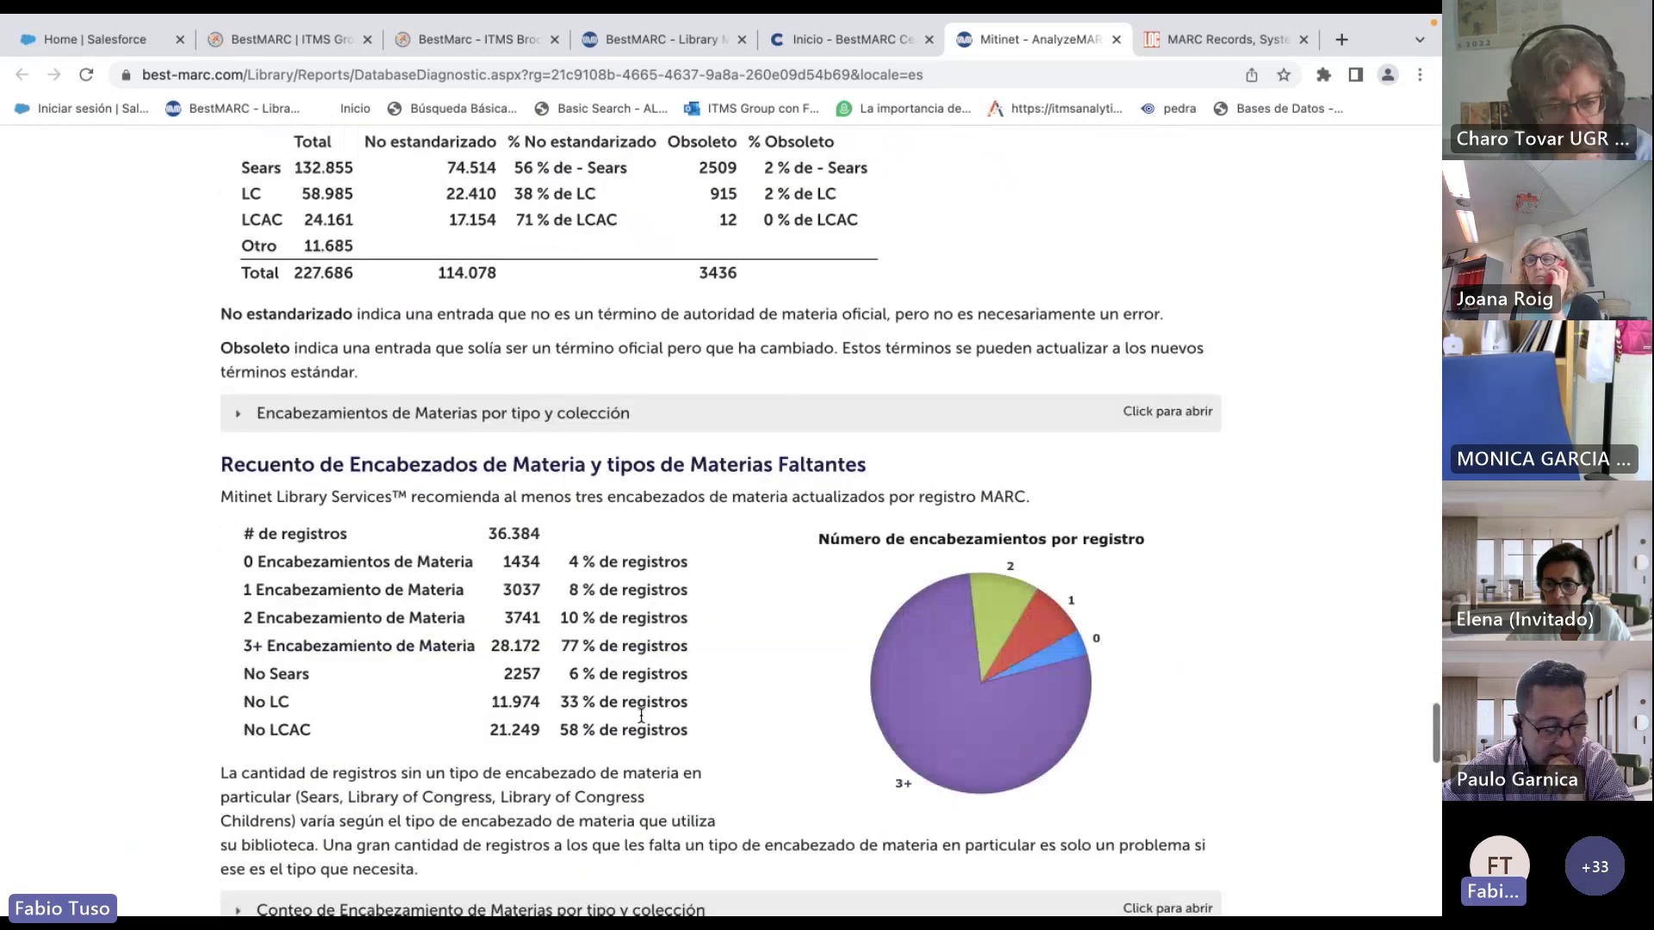
{"action": "scroll", "coordinate": [641, 715], "scroll_direction": "down", "scroll_amount": 2}
{"action": "left_click", "coordinate": [552, 212]}
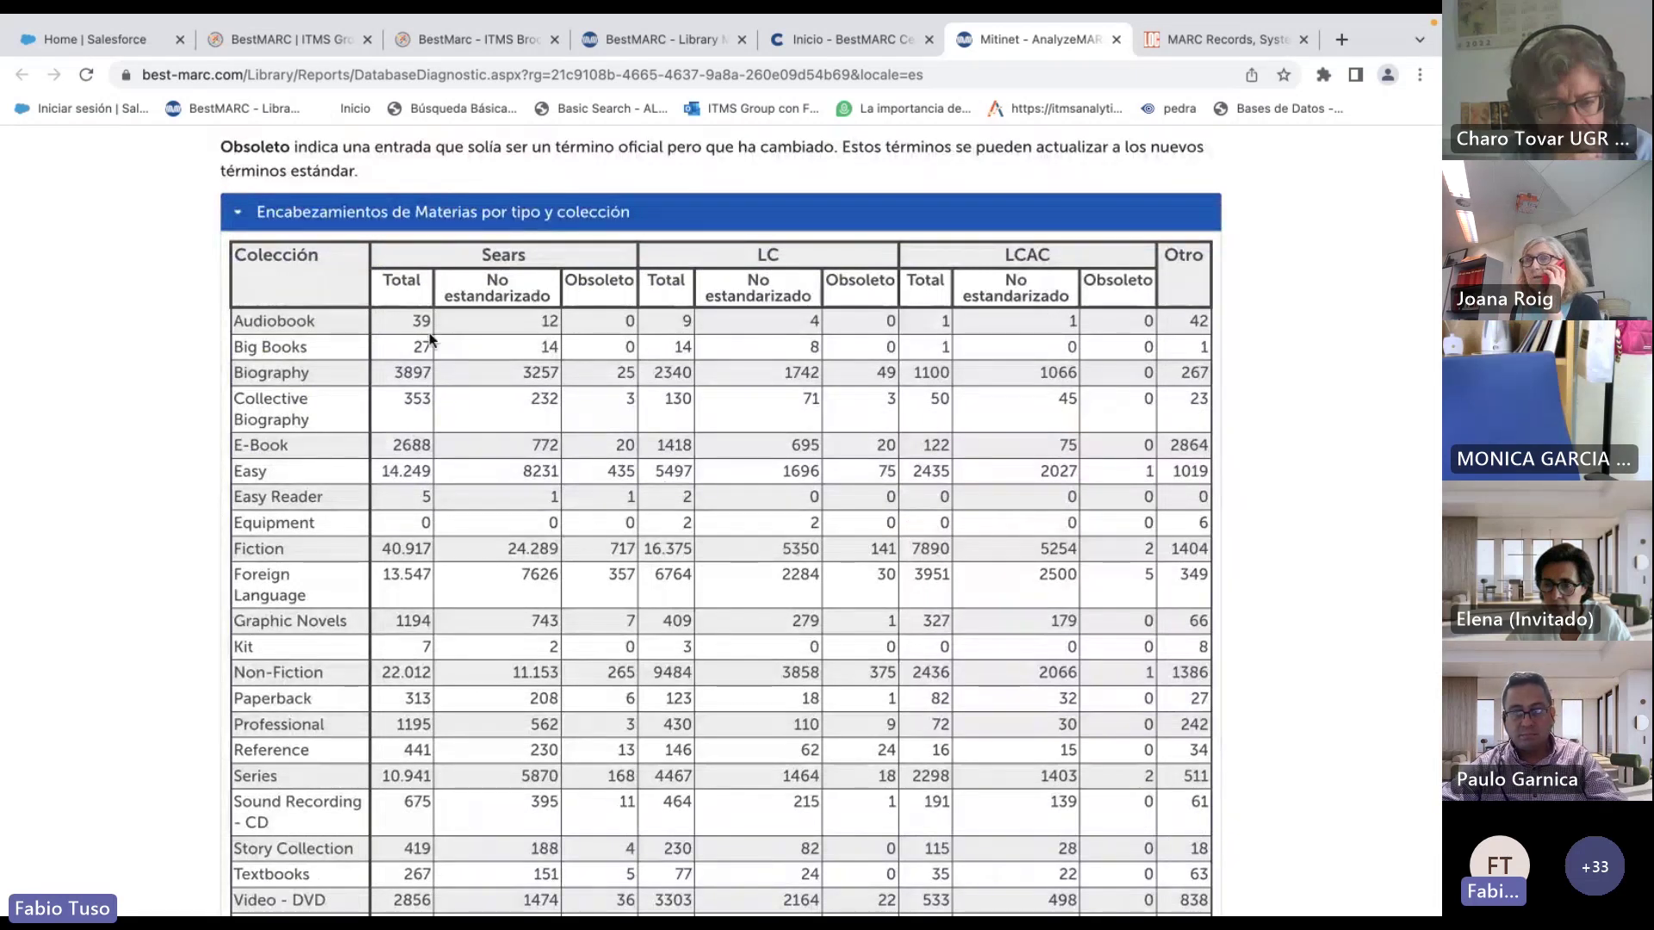
{"action": "scroll", "coordinate": [108, 438], "scroll_direction": "down", "scroll_amount": 6}
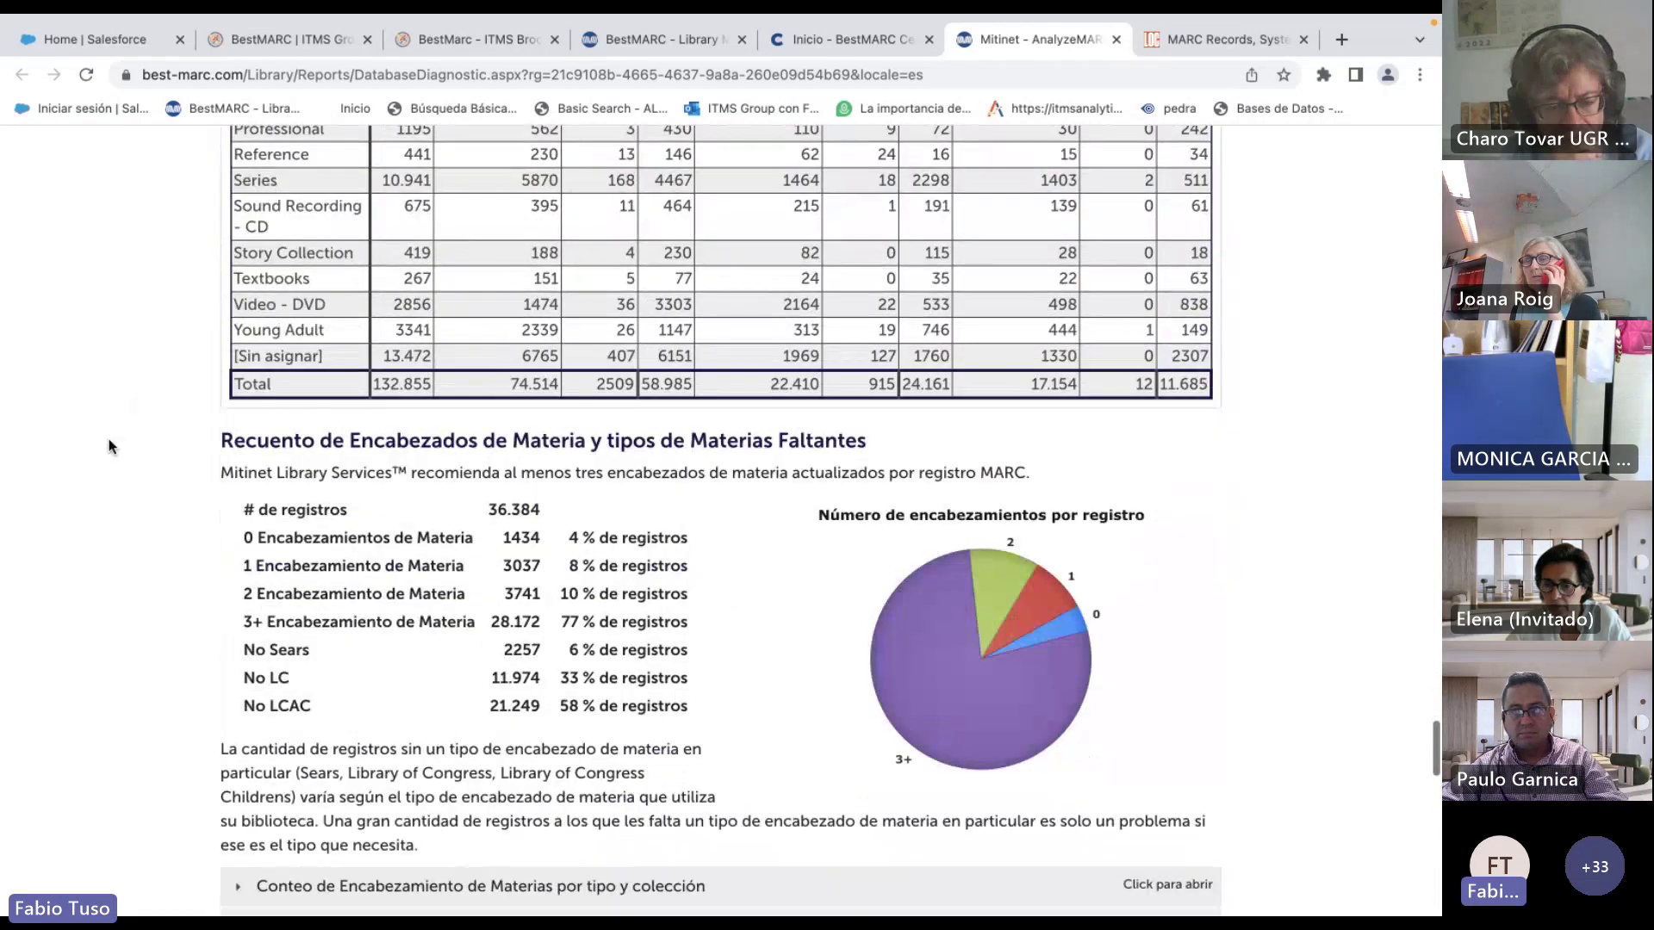
Highlight the rows for records with 0 and 2 subject headings in the missing subject types summary.
{"action": "scroll", "coordinate": [108, 446], "scroll_direction": "down", "scroll_amount": 2}
{"action": "left_click_drag", "start_coordinate": [284, 382], "coordinate": [526, 376]}
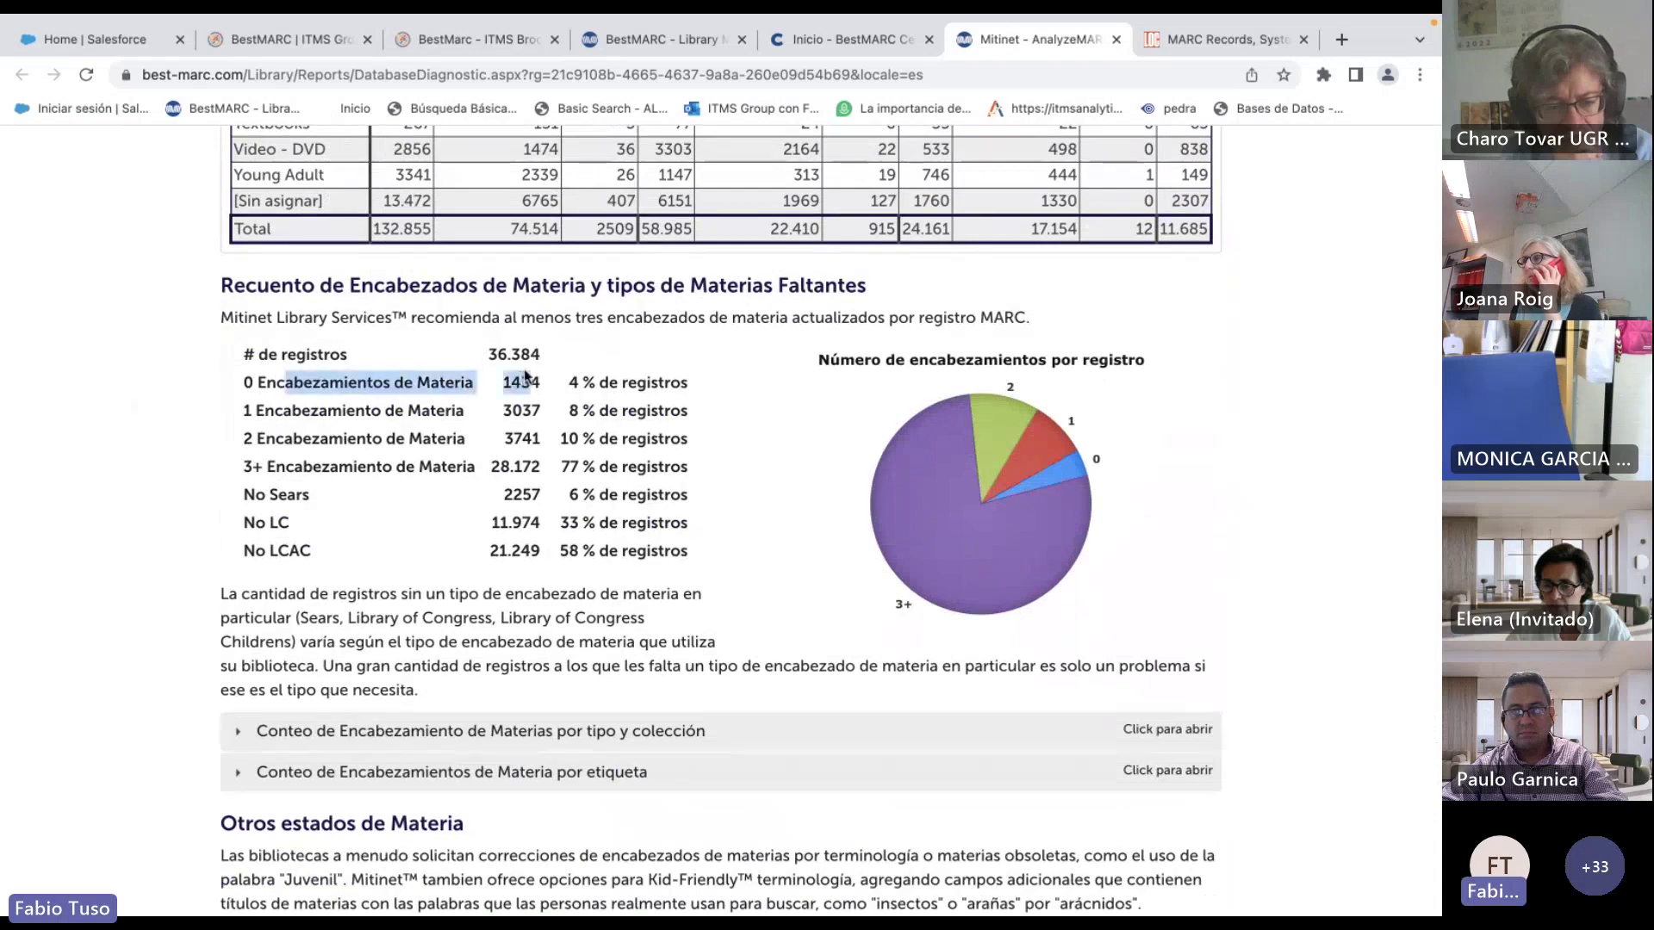
{"action": "left_click_drag", "start_coordinate": [324, 439], "coordinate": [543, 438]}
Expand "Conteo de Encabezamiento de Materias por tipo y colección" and review its table through to "Otros estados de Materia".
{"action": "scroll", "coordinate": [520, 549], "scroll_direction": "down", "scroll_amount": 4}
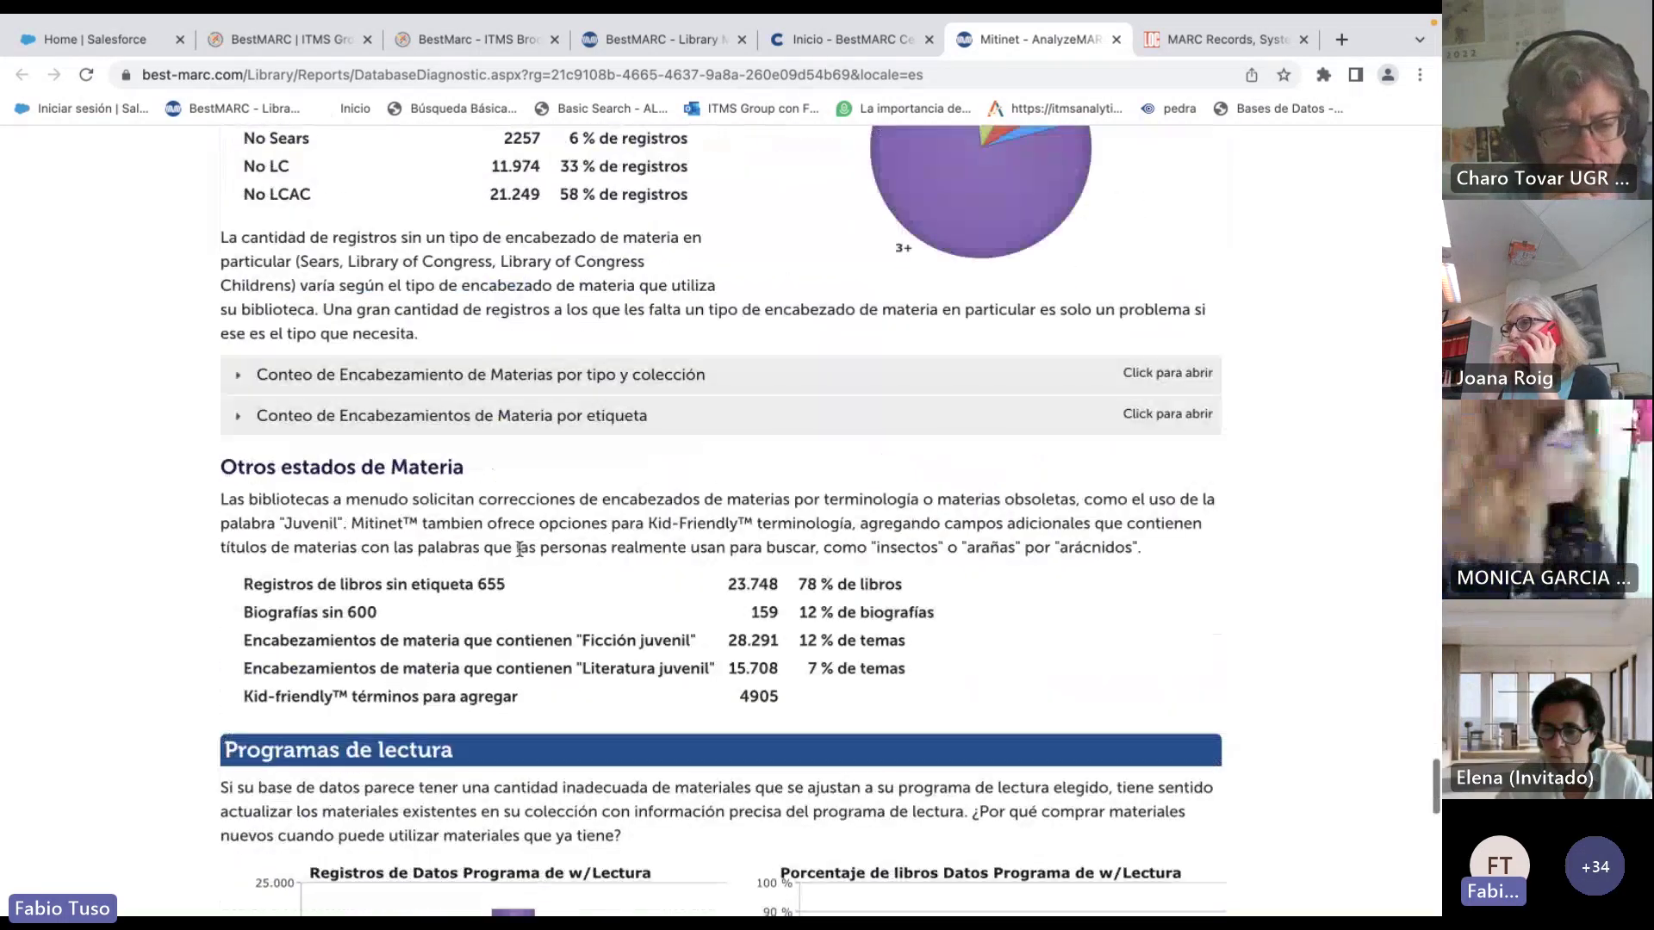
{"action": "left_click", "coordinate": [448, 338]}
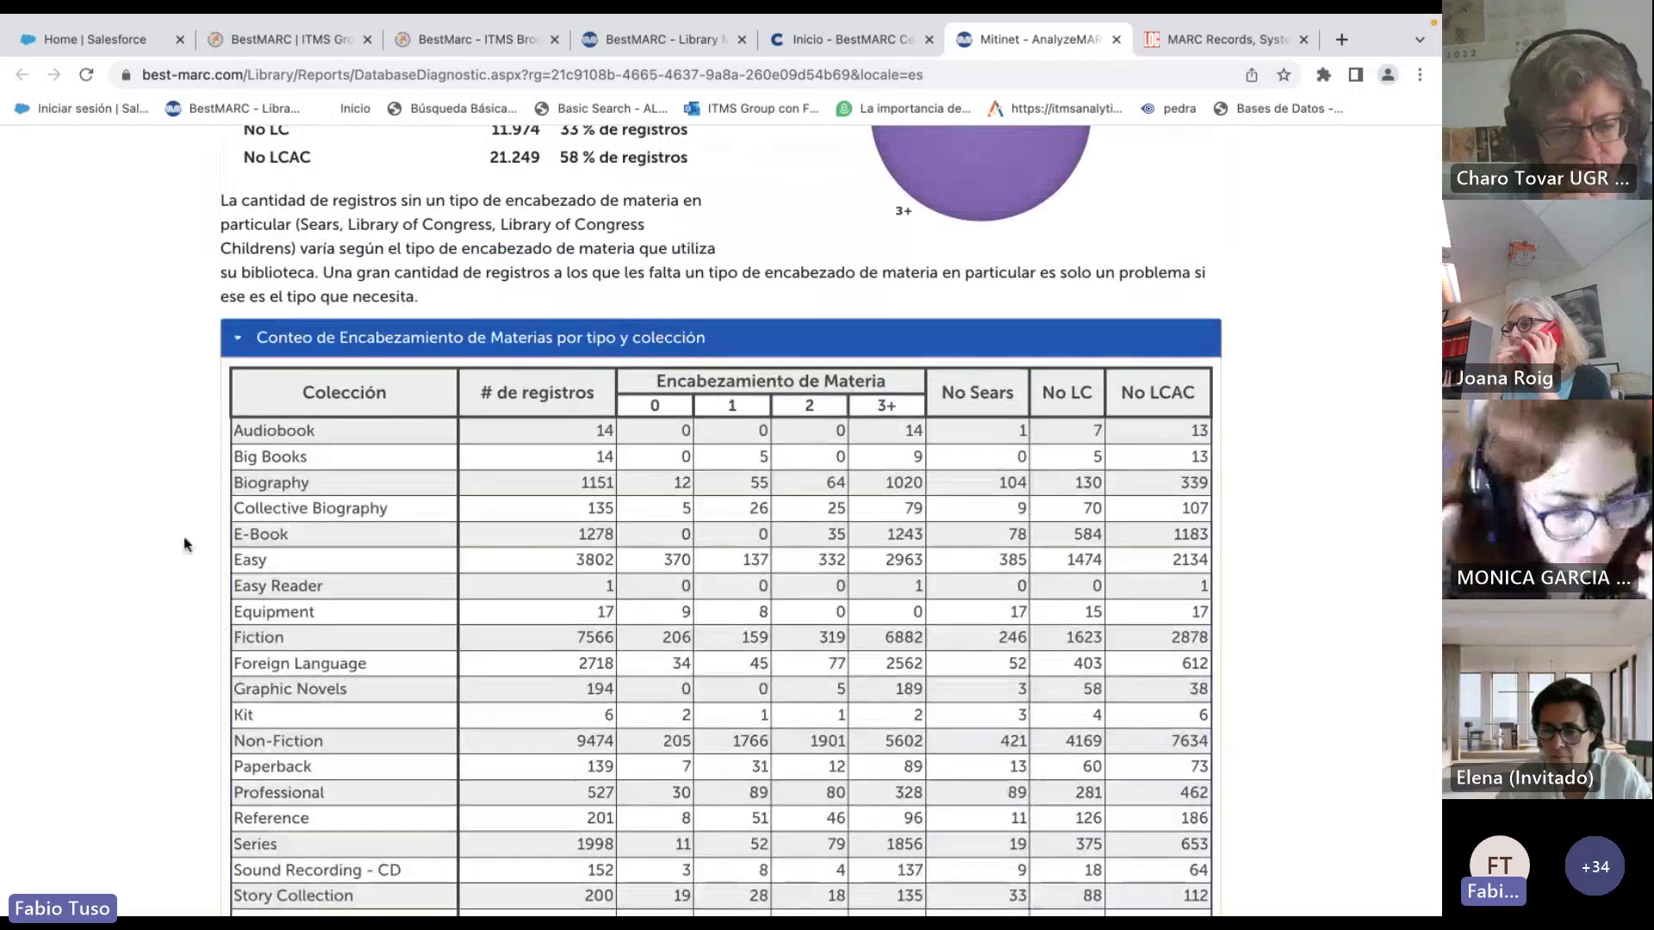
{"action": "scroll", "coordinate": [186, 545], "scroll_direction": "down", "scroll_amount": 2}
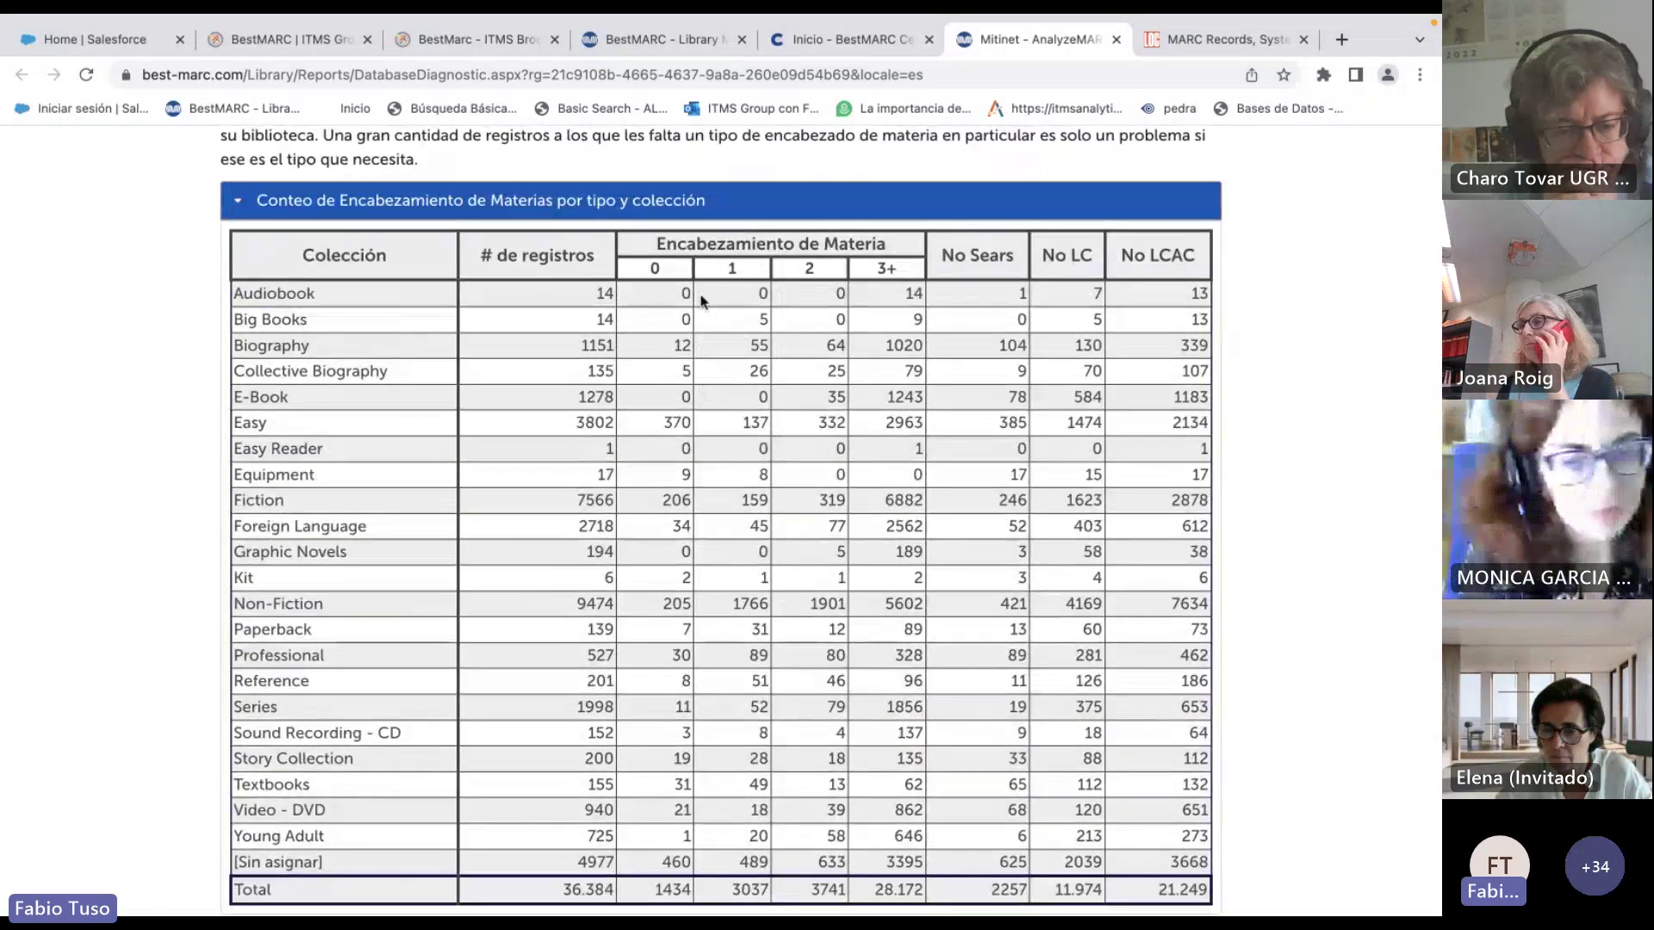
{"action": "scroll", "coordinate": [171, 525], "scroll_direction": "down", "scroll_amount": 8}
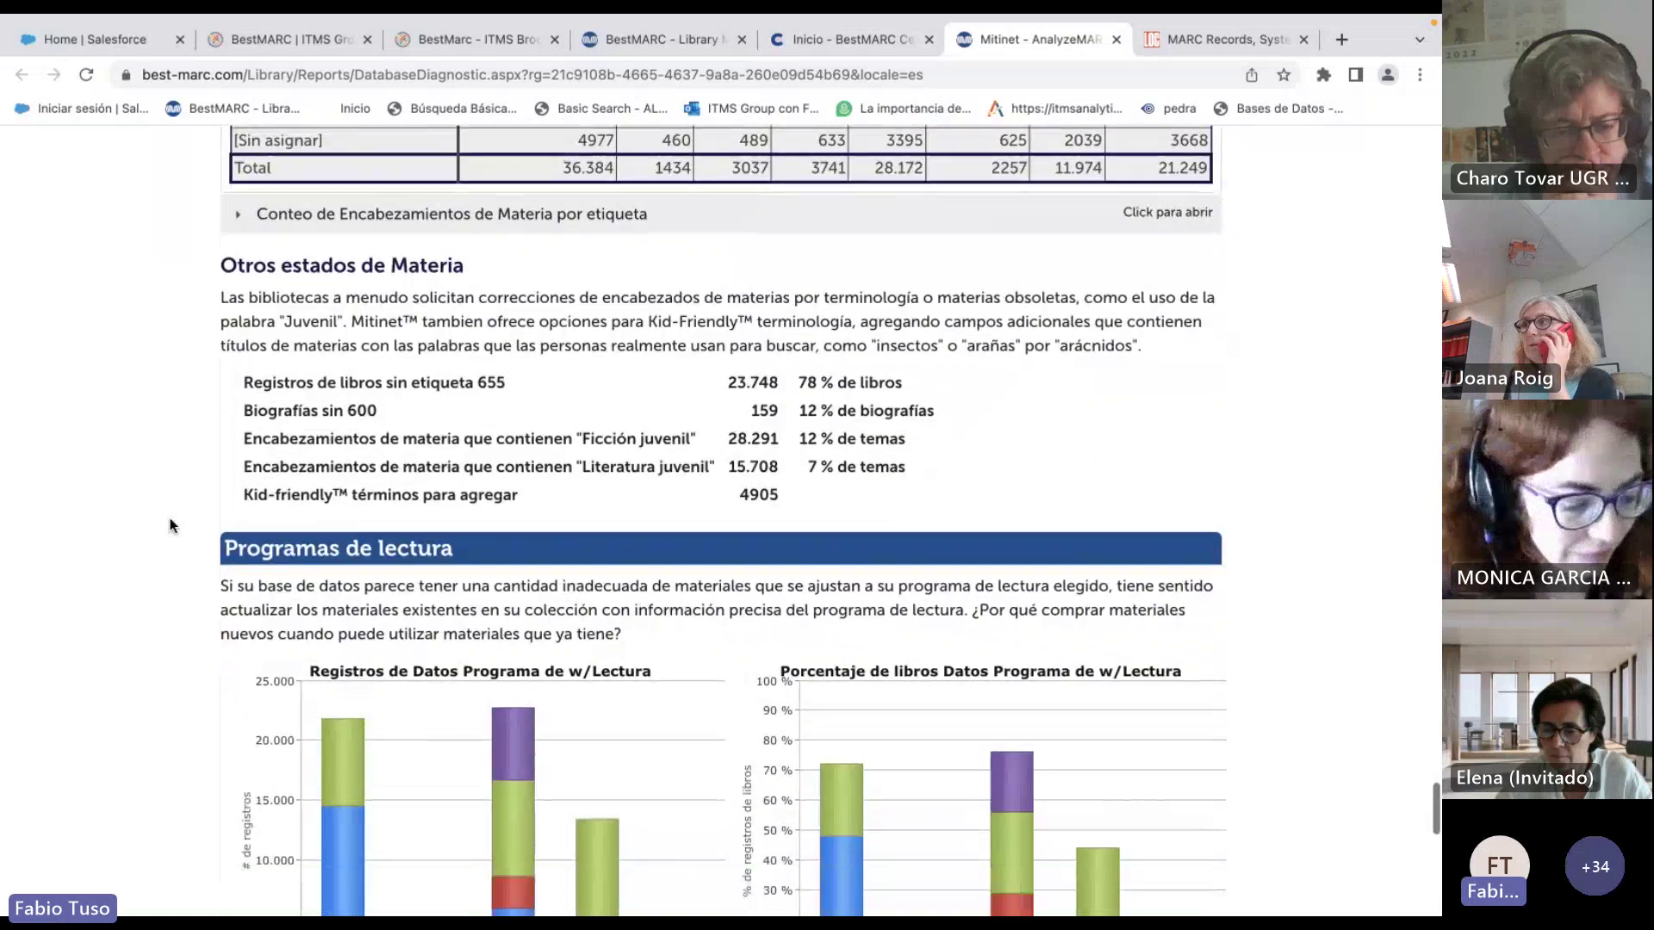
Review the "Programas de lectura" charts, the table of reading program measures and their explanations.
{"action": "scroll", "coordinate": [164, 412], "scroll_direction": "down", "scroll_amount": 4}
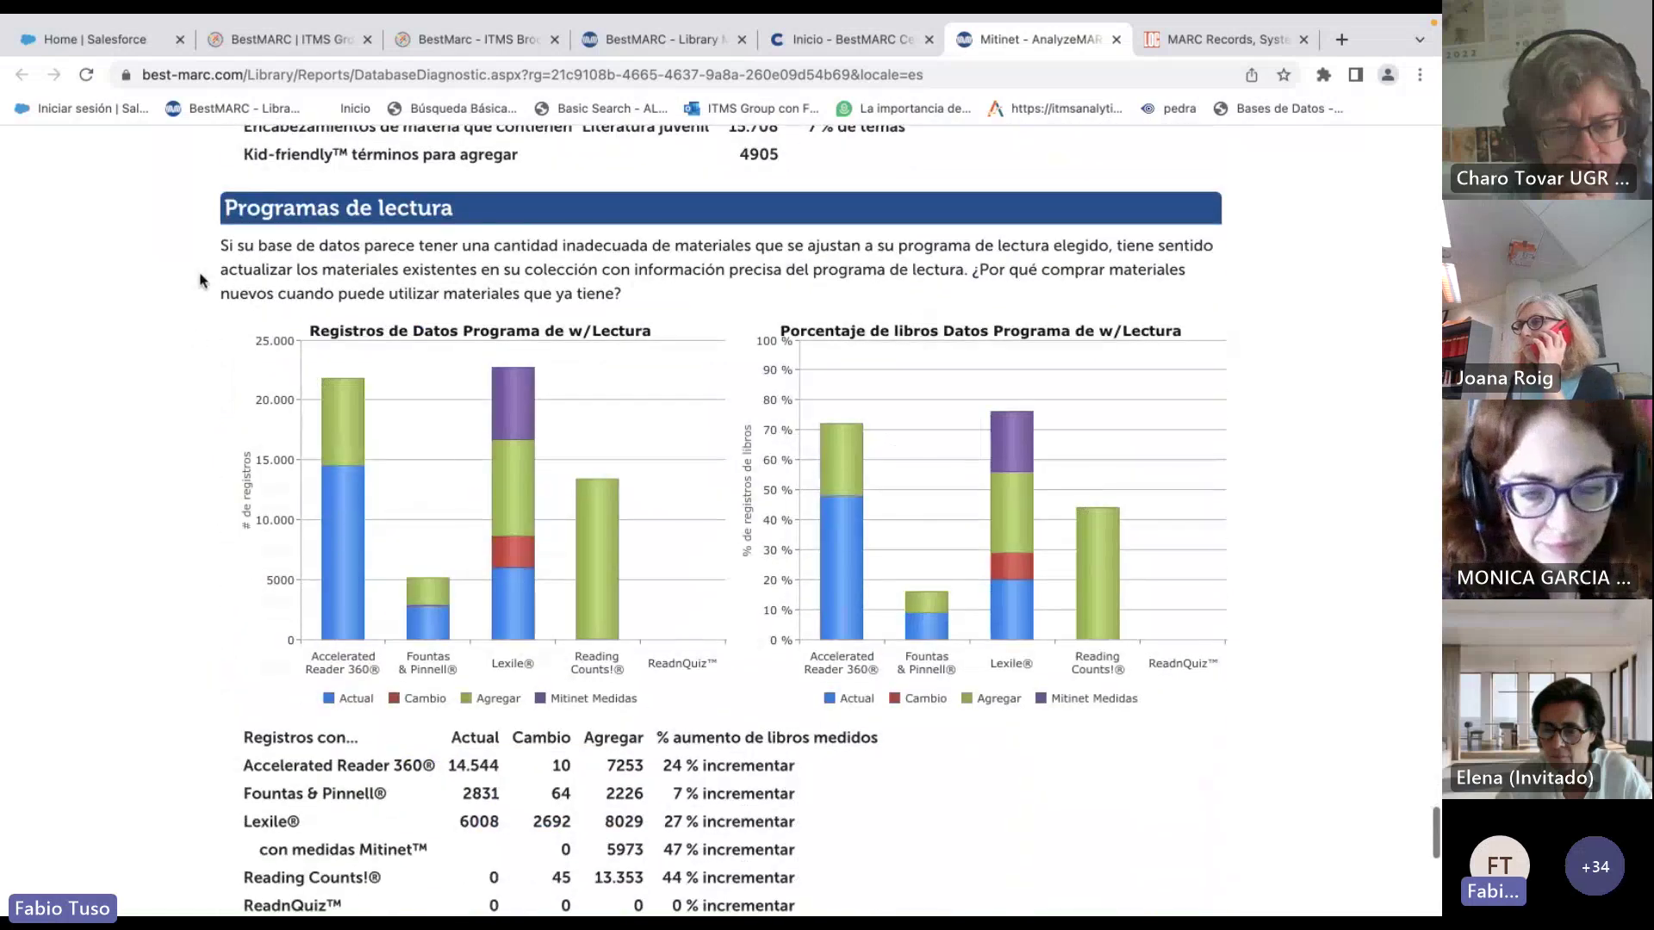
{"action": "scroll", "coordinate": [234, 489], "scroll_direction": "down", "scroll_amount": 2}
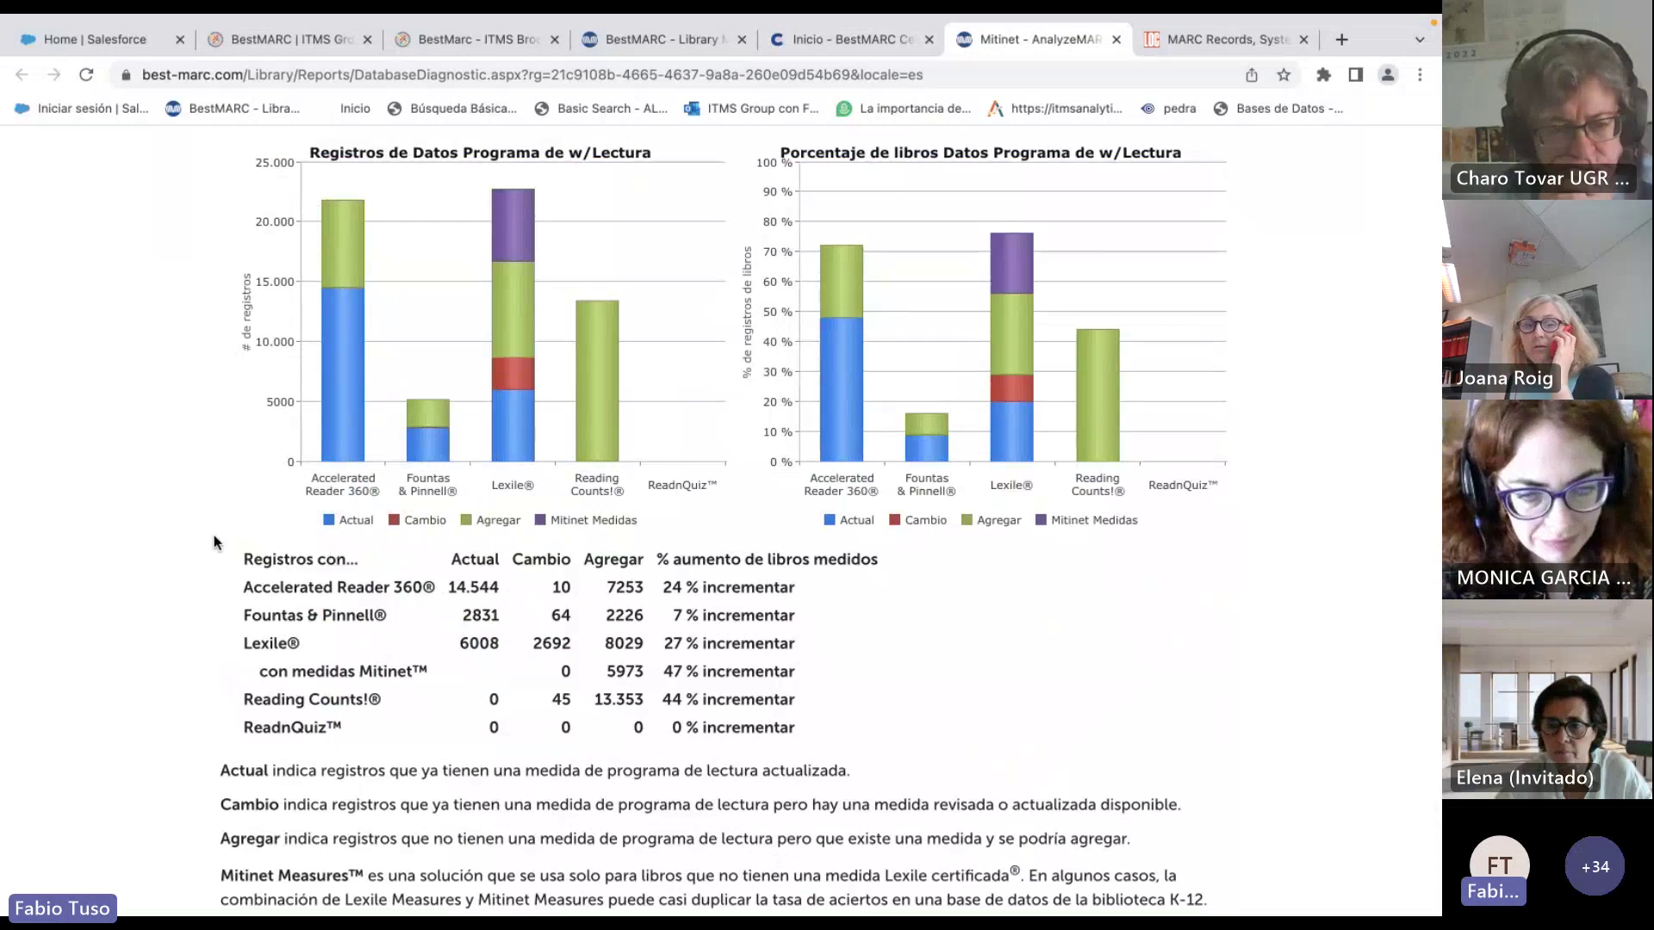
{"action": "scroll", "coordinate": [216, 541], "scroll_direction": "down", "scroll_amount": 4}
{"action": "scroll", "coordinate": [387, 530], "scroll_direction": "down", "scroll_amount": 3}
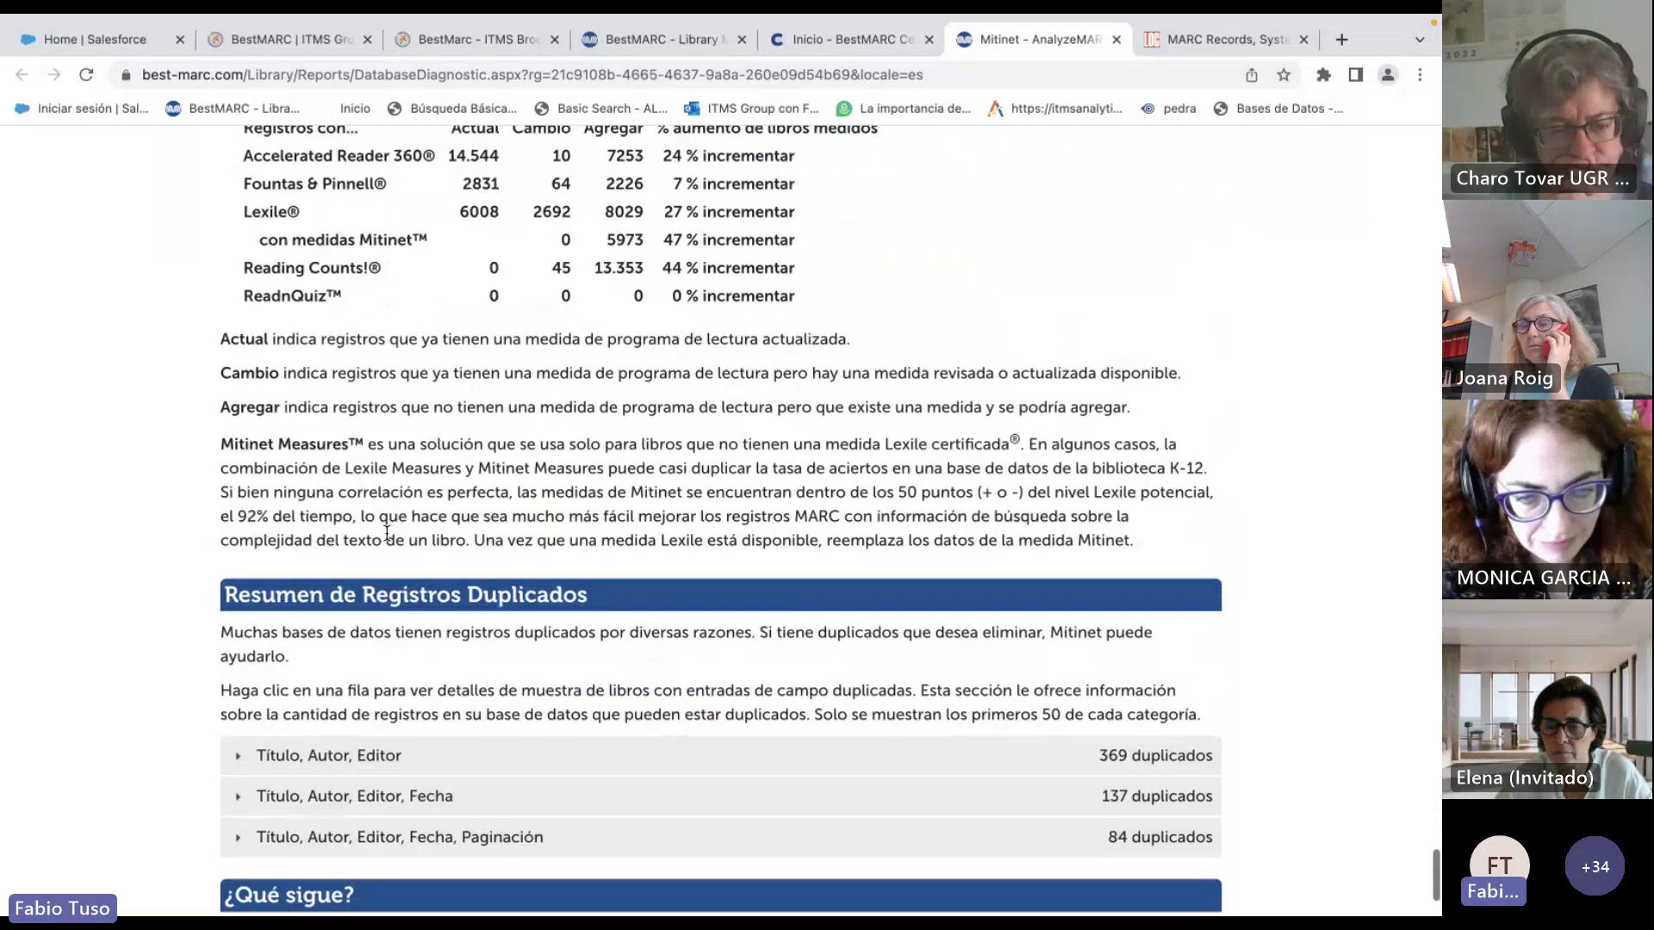
Expand the "Título, Autor, Editor" category in the duplicate records summary and browse its entries.
{"action": "left_click", "coordinate": [642, 579]}
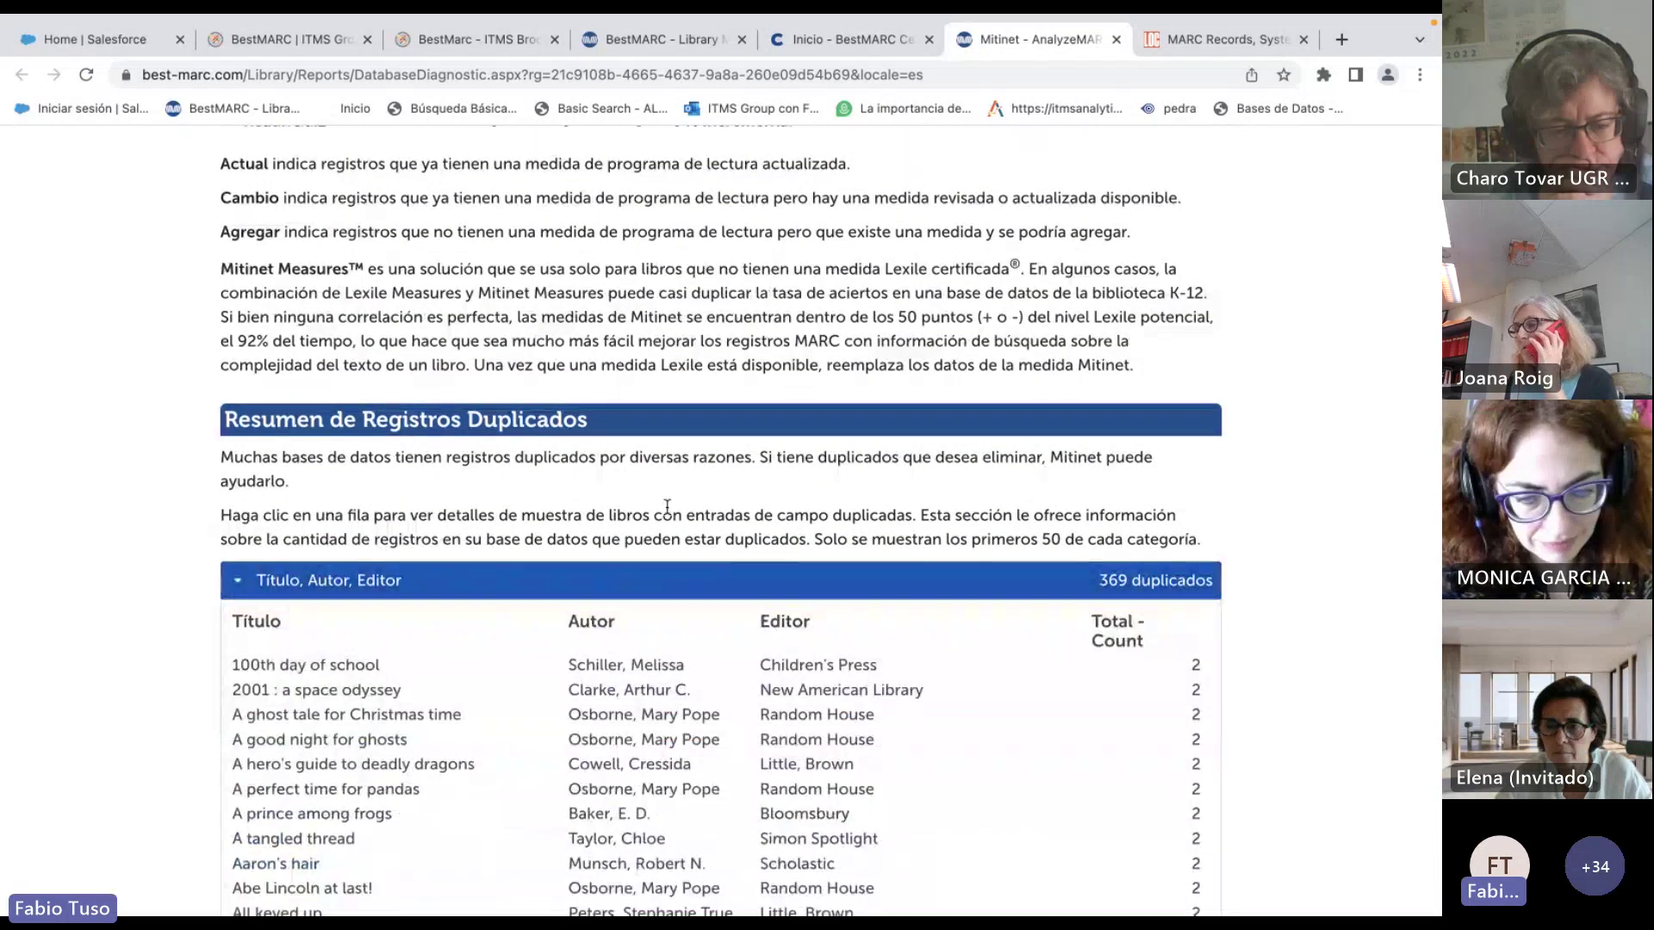
{"action": "scroll", "coordinate": [665, 505], "scroll_direction": "down", "scroll_amount": 1}
{"action": "scroll", "coordinate": [528, 587], "scroll_direction": "down", "scroll_amount": 2}
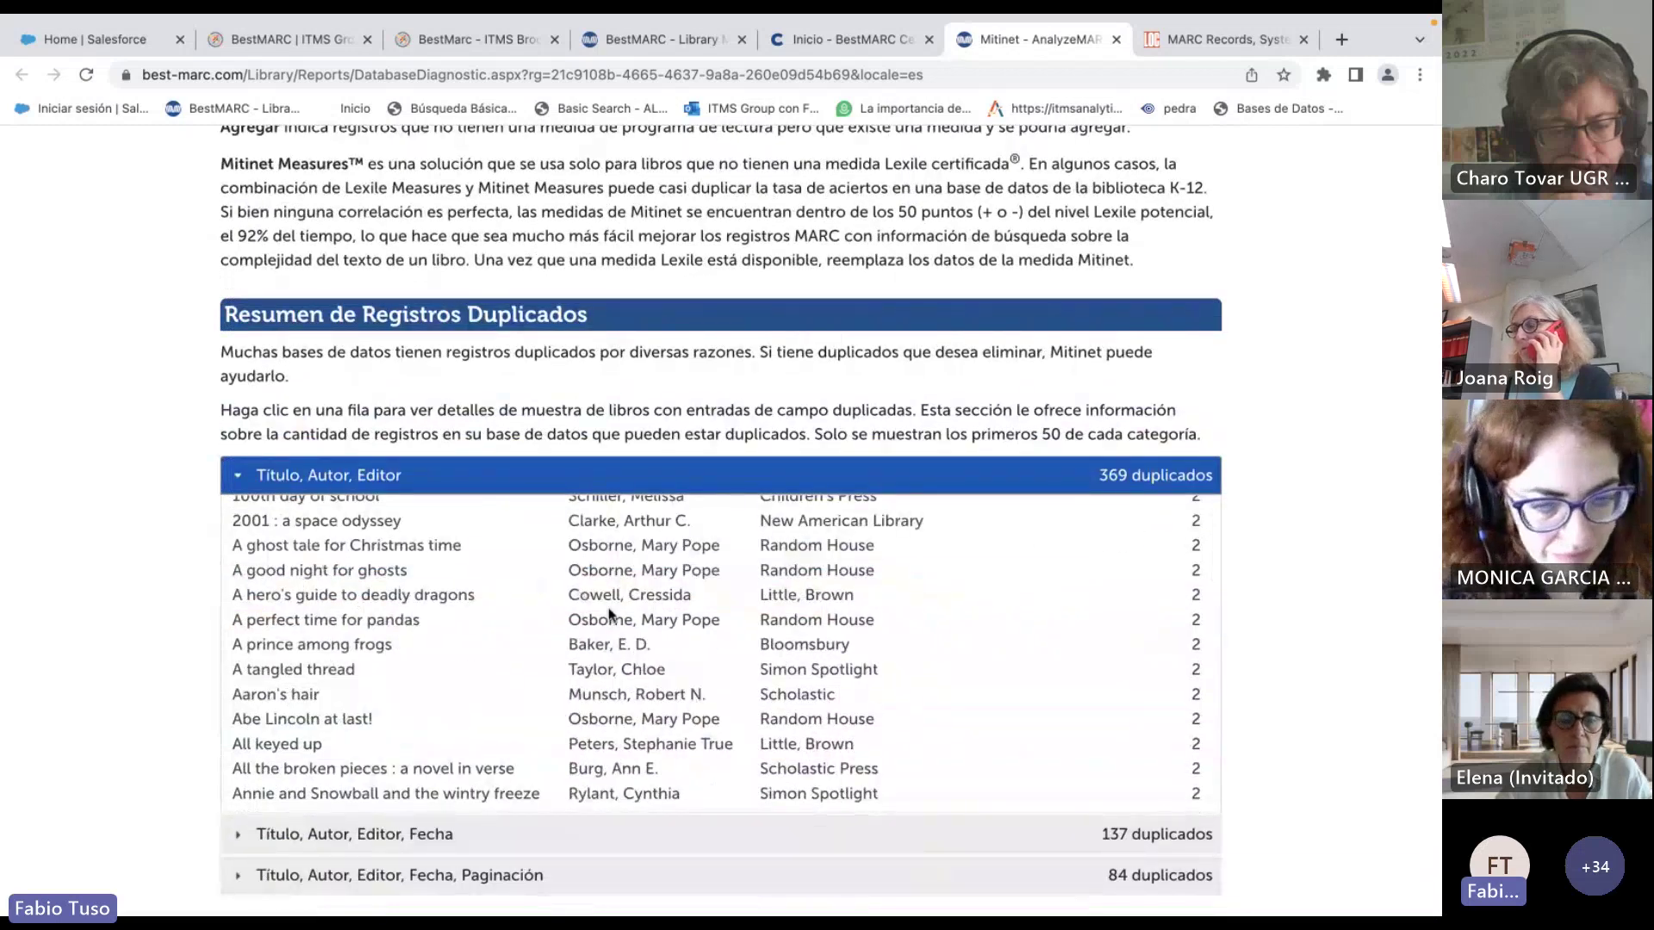
{"action": "scroll", "coordinate": [517, 629], "scroll_direction": "down", "scroll_amount": 1}
{"action": "scroll", "coordinate": [207, 659], "scroll_direction": "down", "scroll_amount": 3}
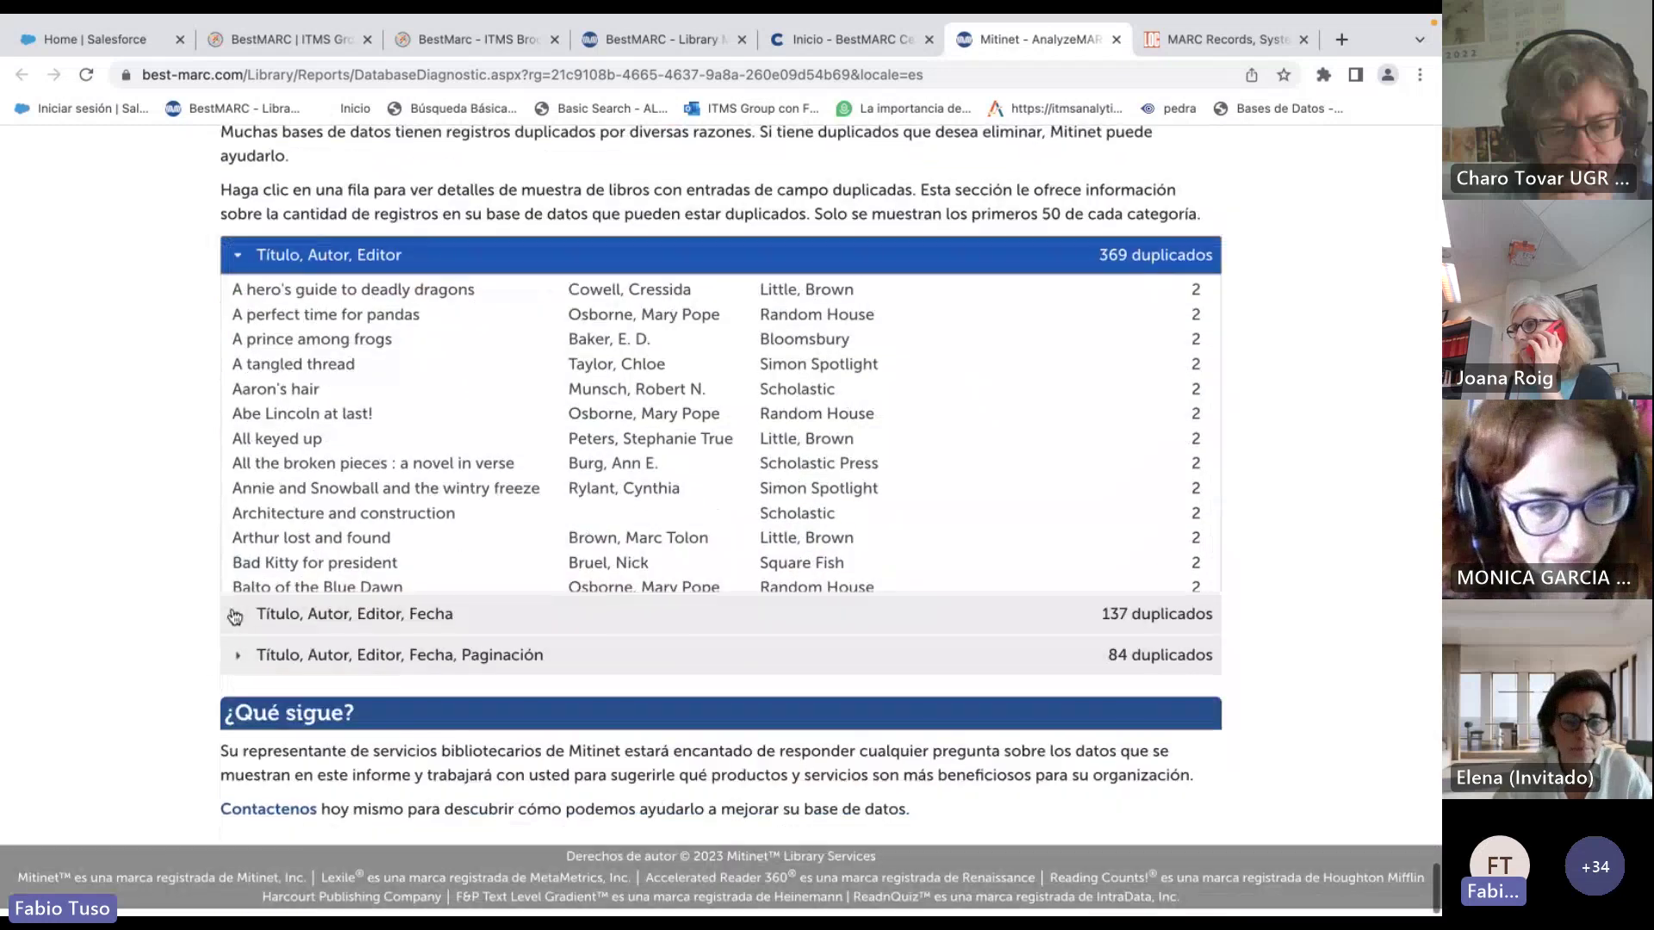
Expand the "Título, Autor, Editor, Fecha" duplicates and highlight the "Combat uniforms of the Civil War" entry.
{"action": "left_click", "coordinate": [235, 615]}
{"action": "scroll", "coordinate": [430, 503], "scroll_direction": "down", "scroll_amount": 3}
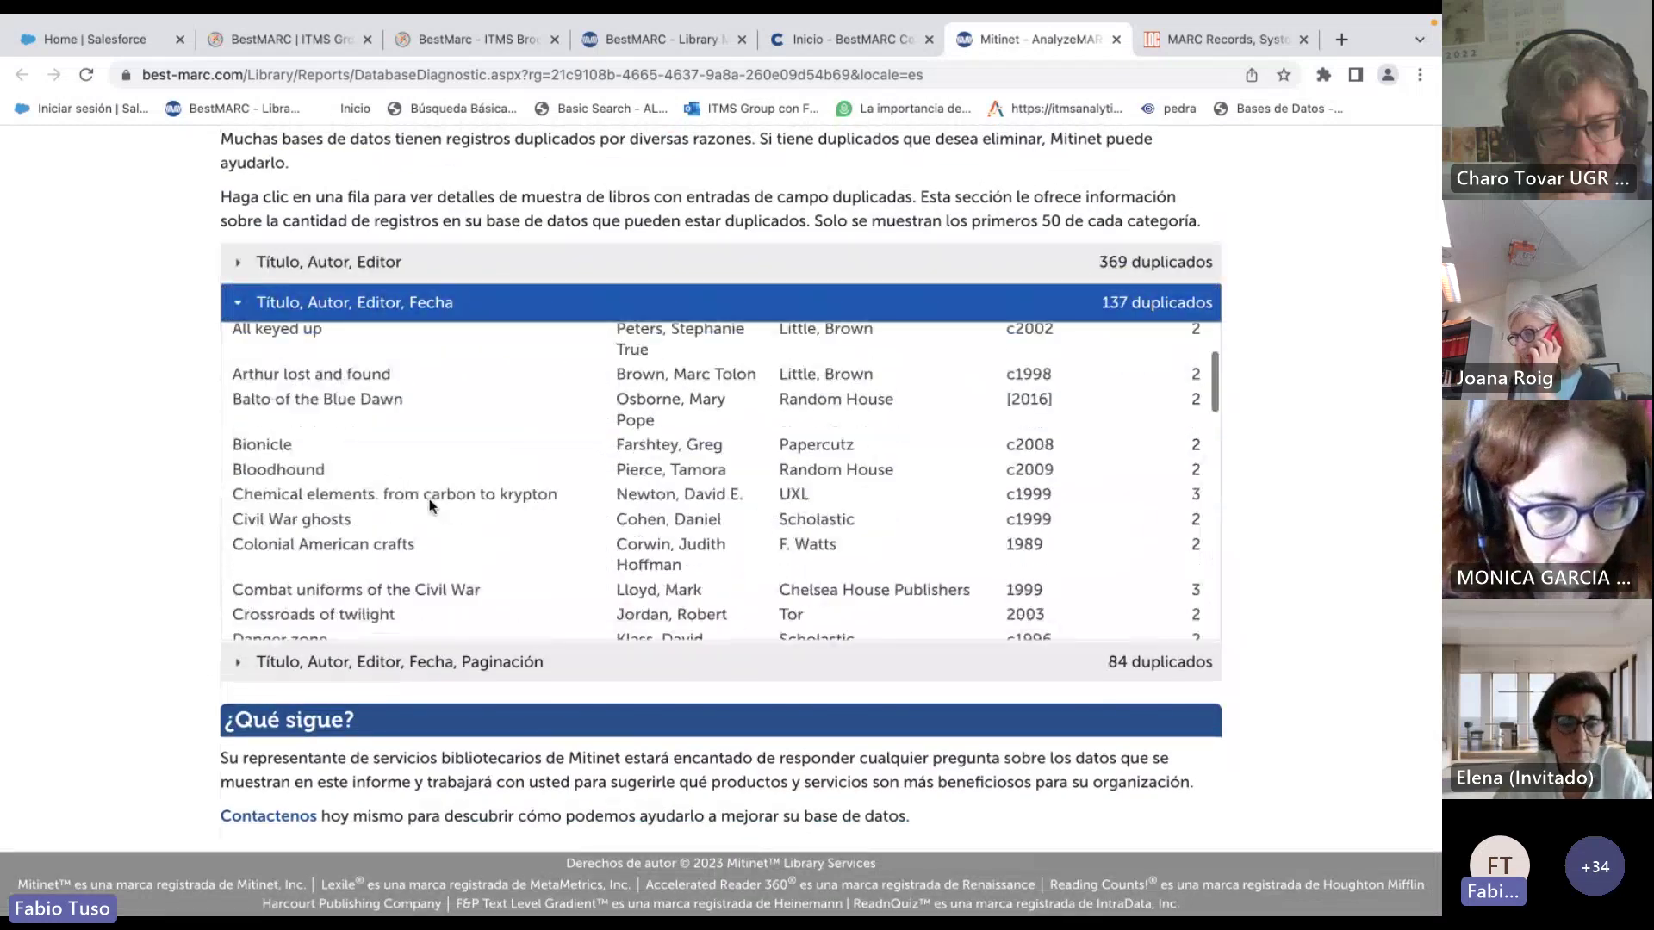
{"action": "left_click_drag", "start_coordinate": [961, 466], "coordinate": [392, 466]}
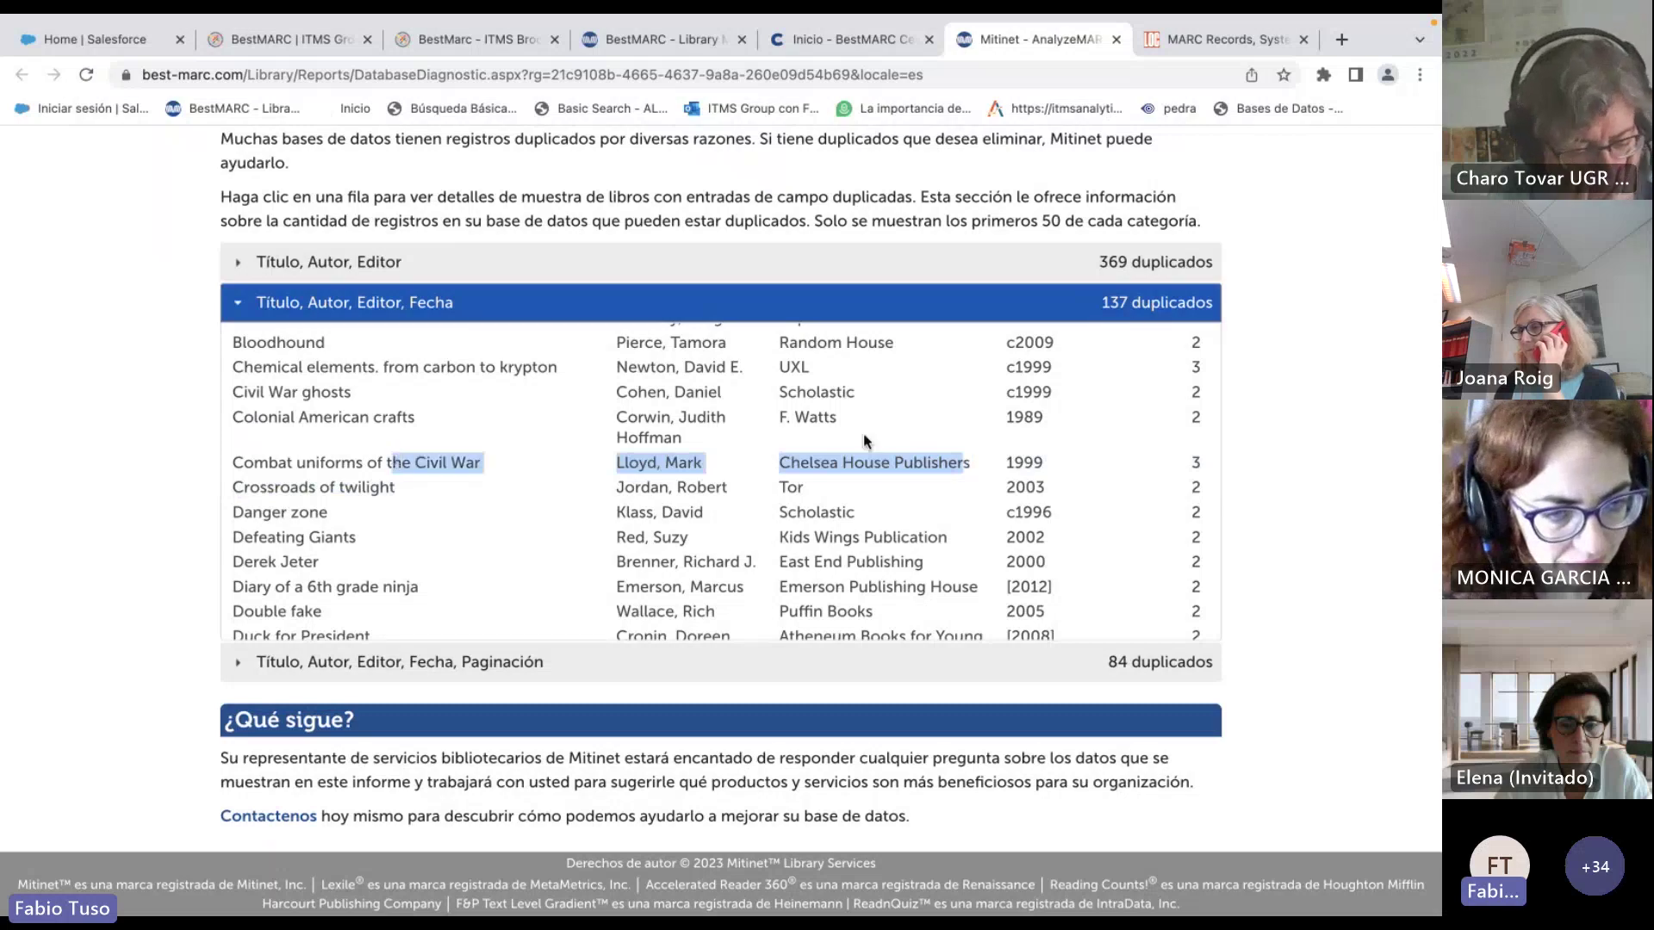
{"action": "left_click", "coordinate": [178, 395]}
Return to the start of the diagnostic report and review the record totals and copies by location.
{"action": "scroll", "coordinate": [177, 395], "scroll_direction": "up", "scroll_amount": 9}
{"action": "scroll", "coordinate": [177, 395], "scroll_direction": "up", "scroll_amount": 20}
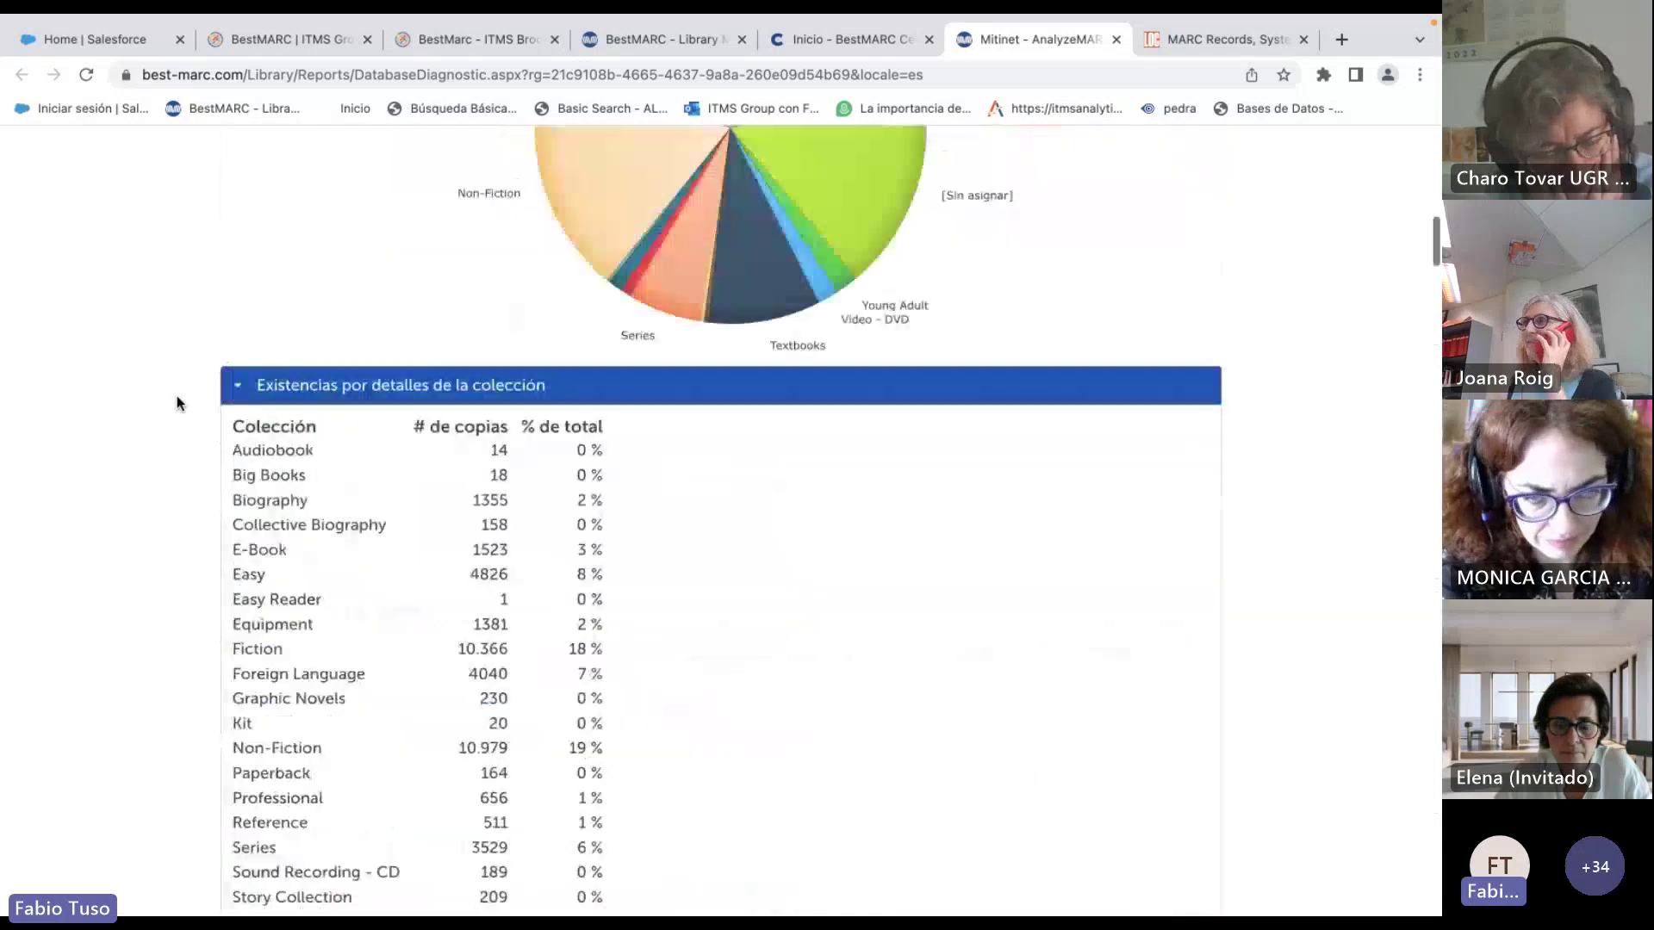
{"action": "scroll", "coordinate": [178, 396], "scroll_direction": "up", "scroll_amount": 15}
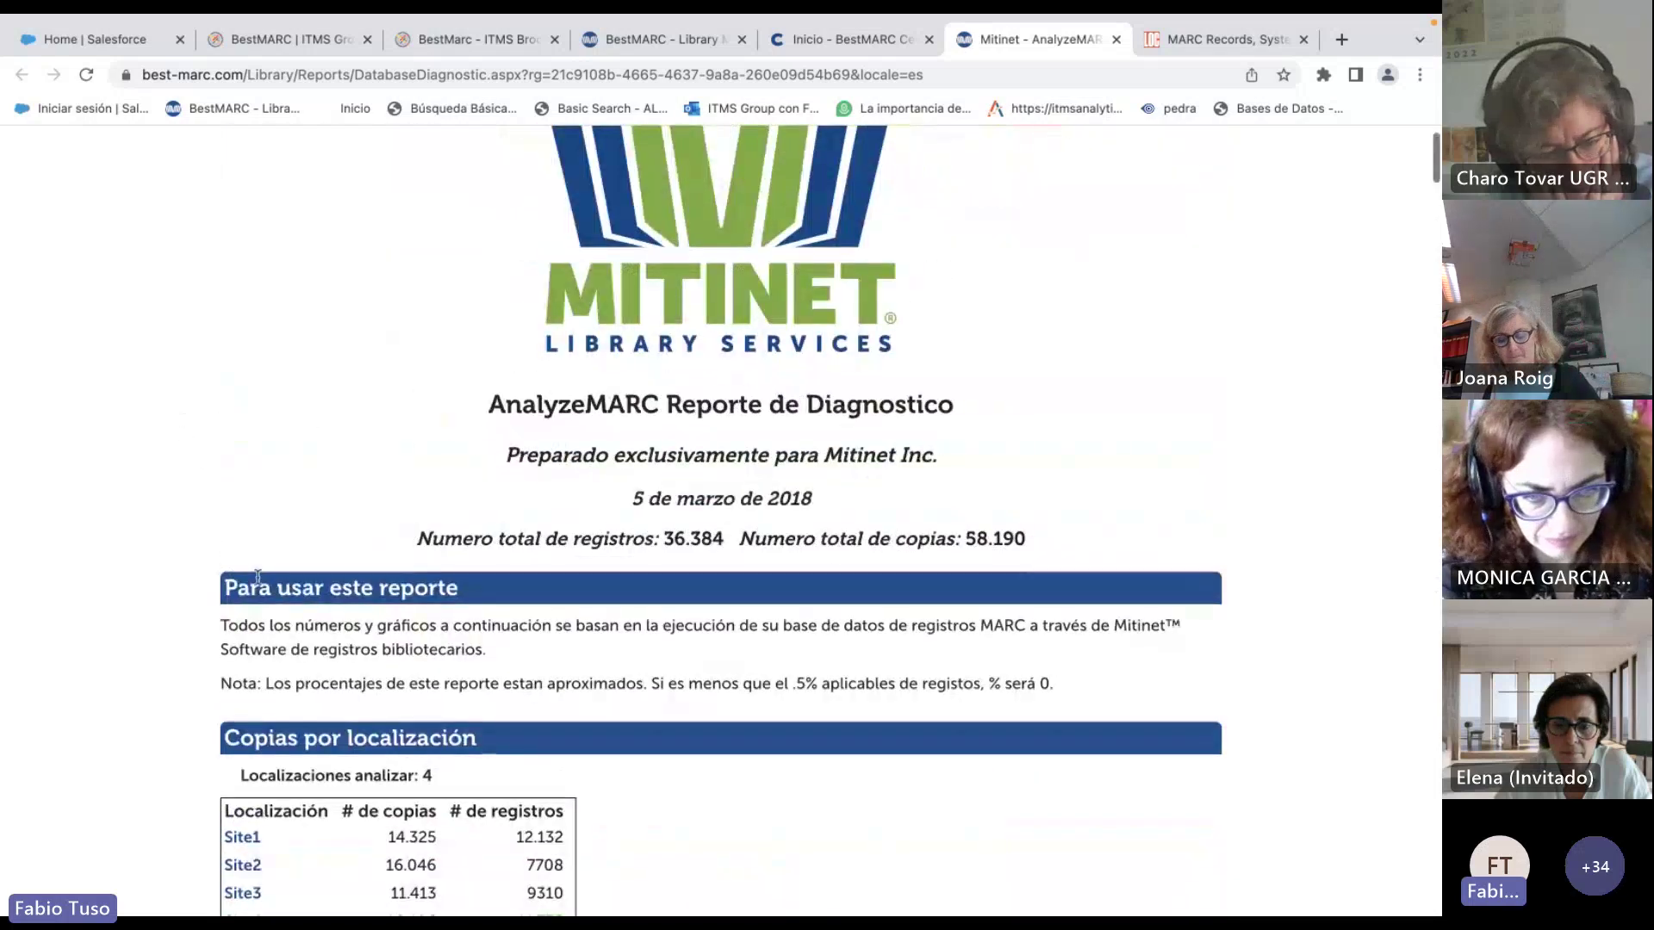
{"action": "scroll", "coordinate": [258, 577], "scroll_direction": "down", "scroll_amount": 6}
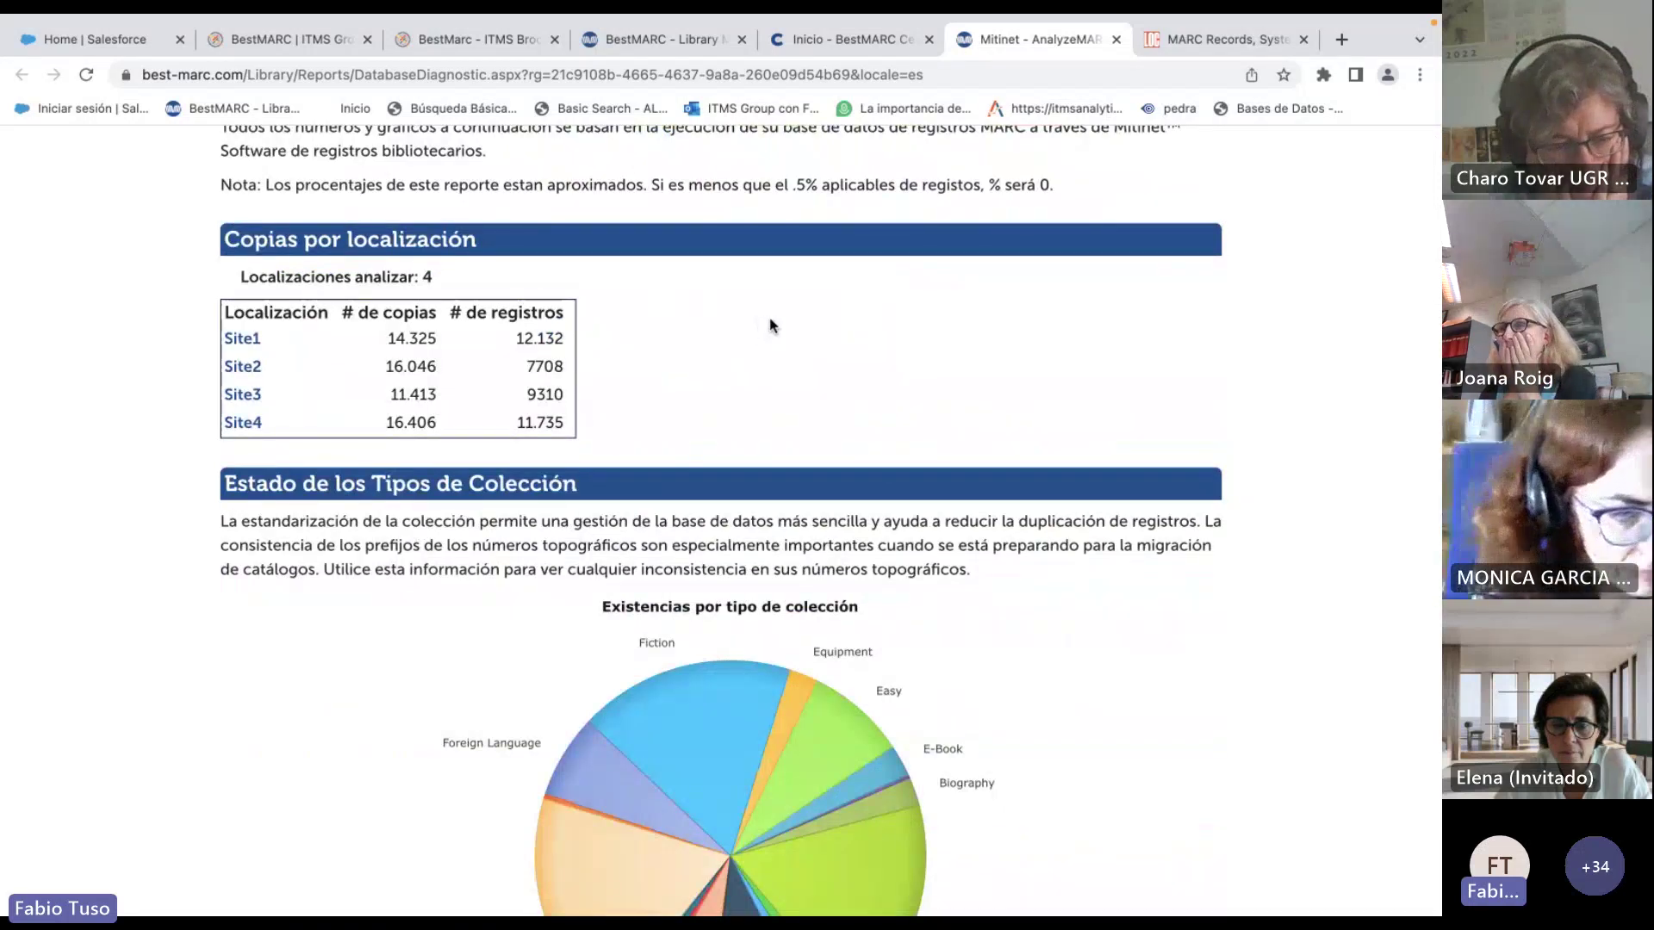
{"action": "scroll", "coordinate": [769, 326], "scroll_direction": "up", "scroll_amount": 5}
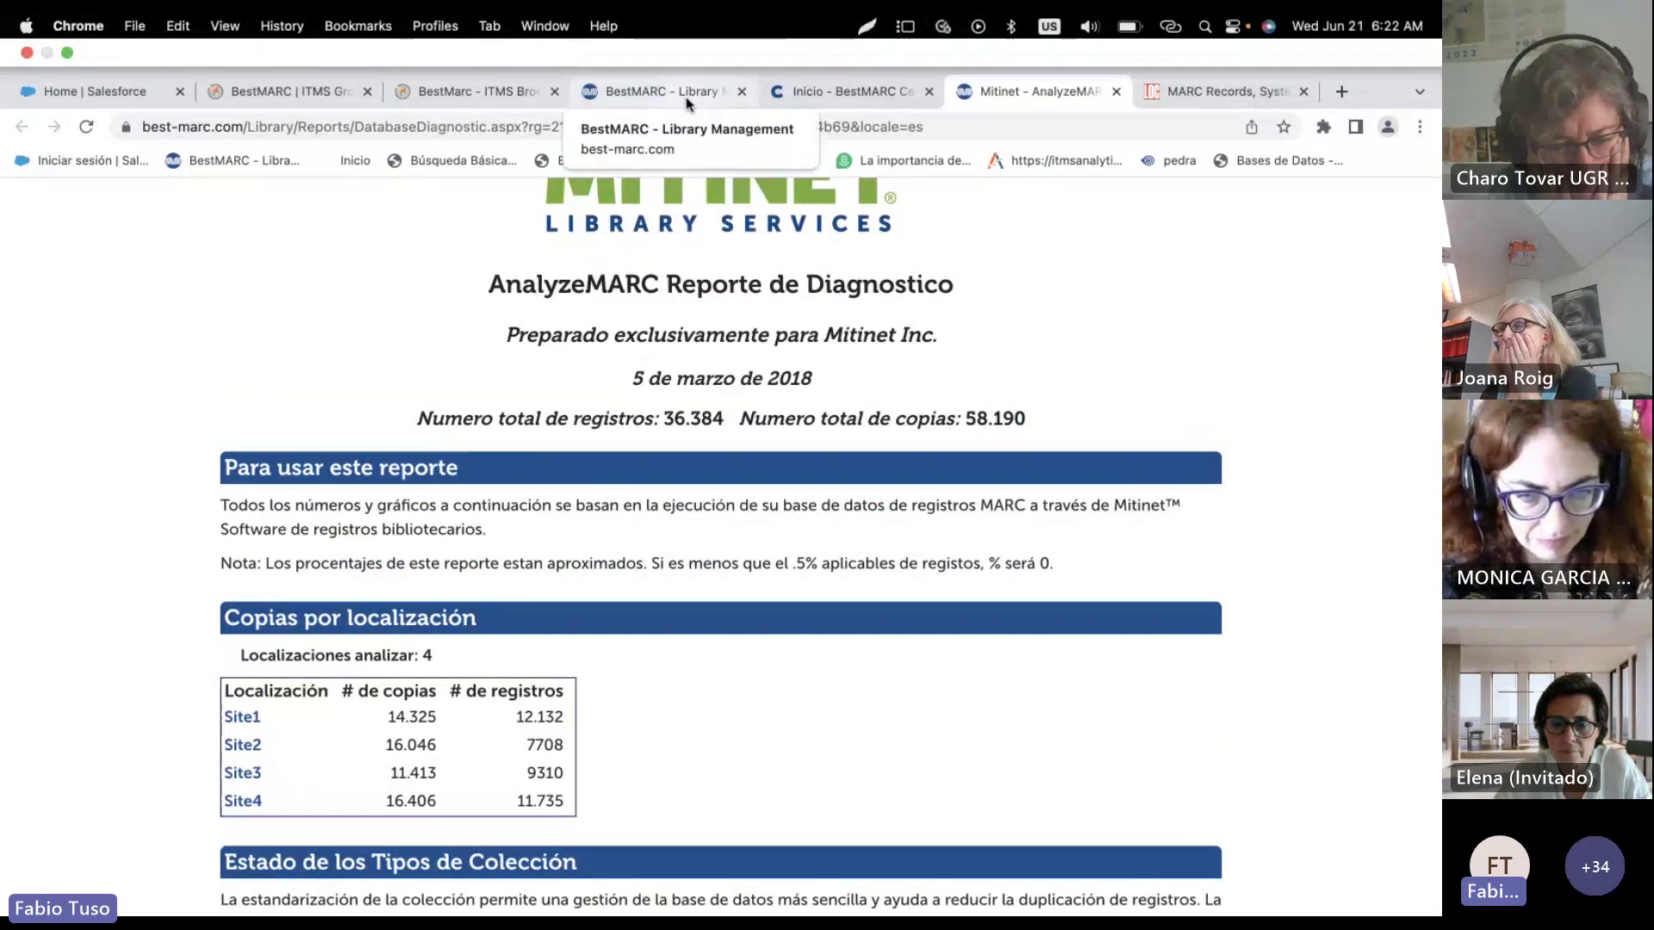
Switch to the BestMARC Library Management page and view the library automation system settings in the user profile, then cancel them.
{"action": "left_click", "coordinate": [687, 97]}
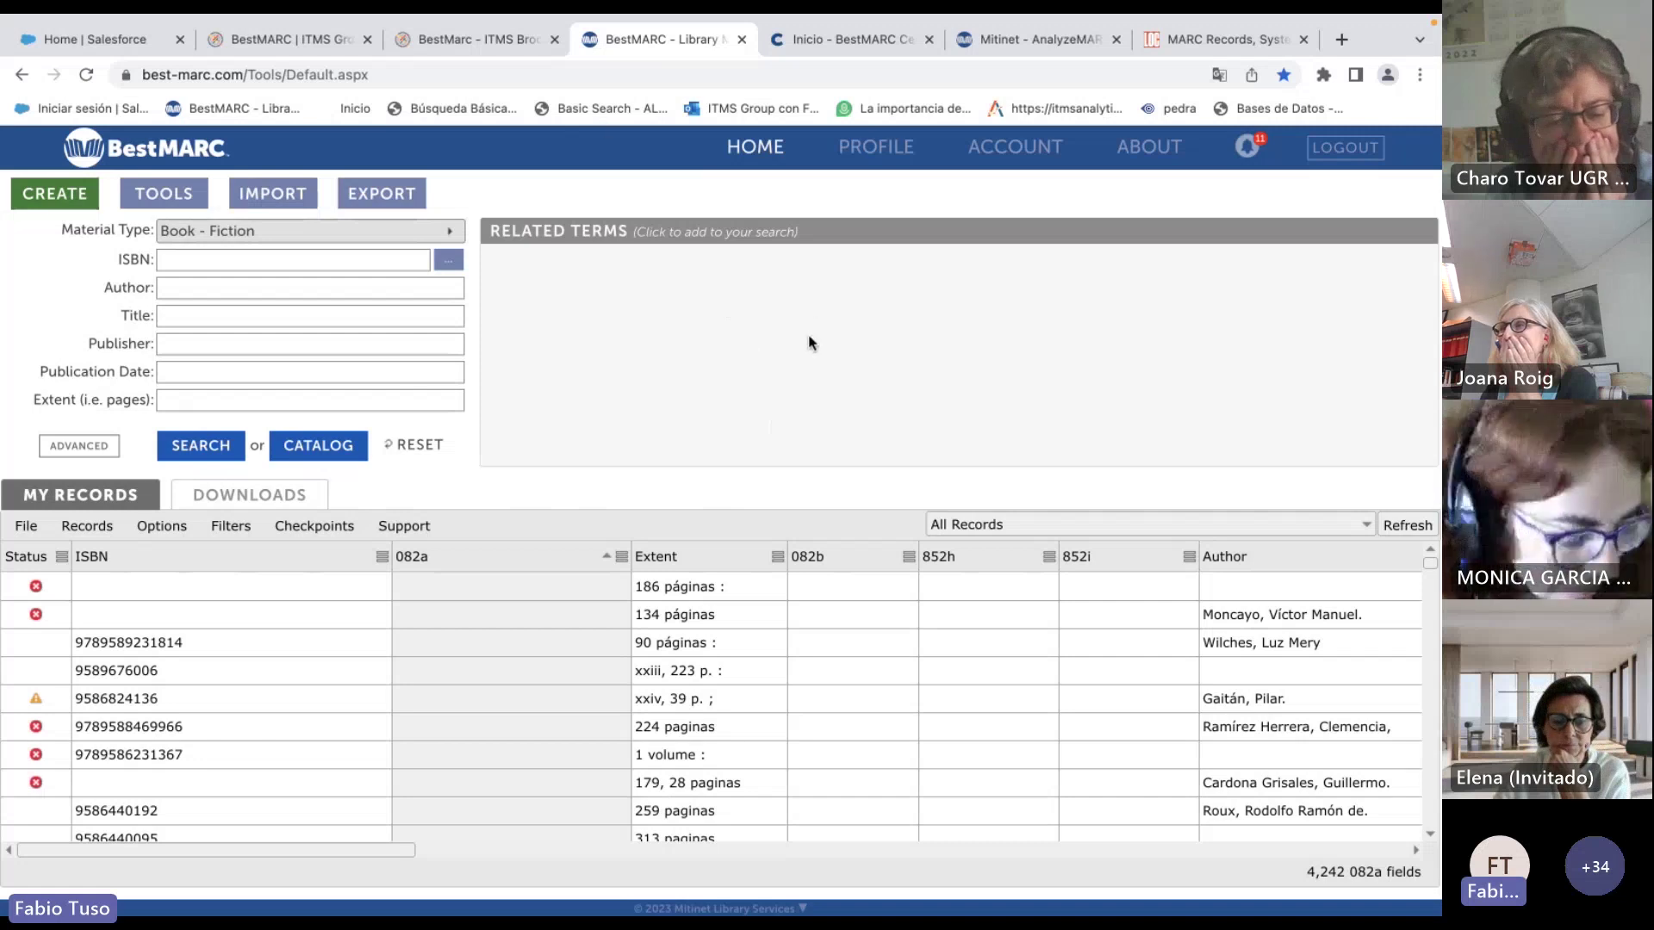
{"action": "left_click", "coordinate": [1159, 671]}
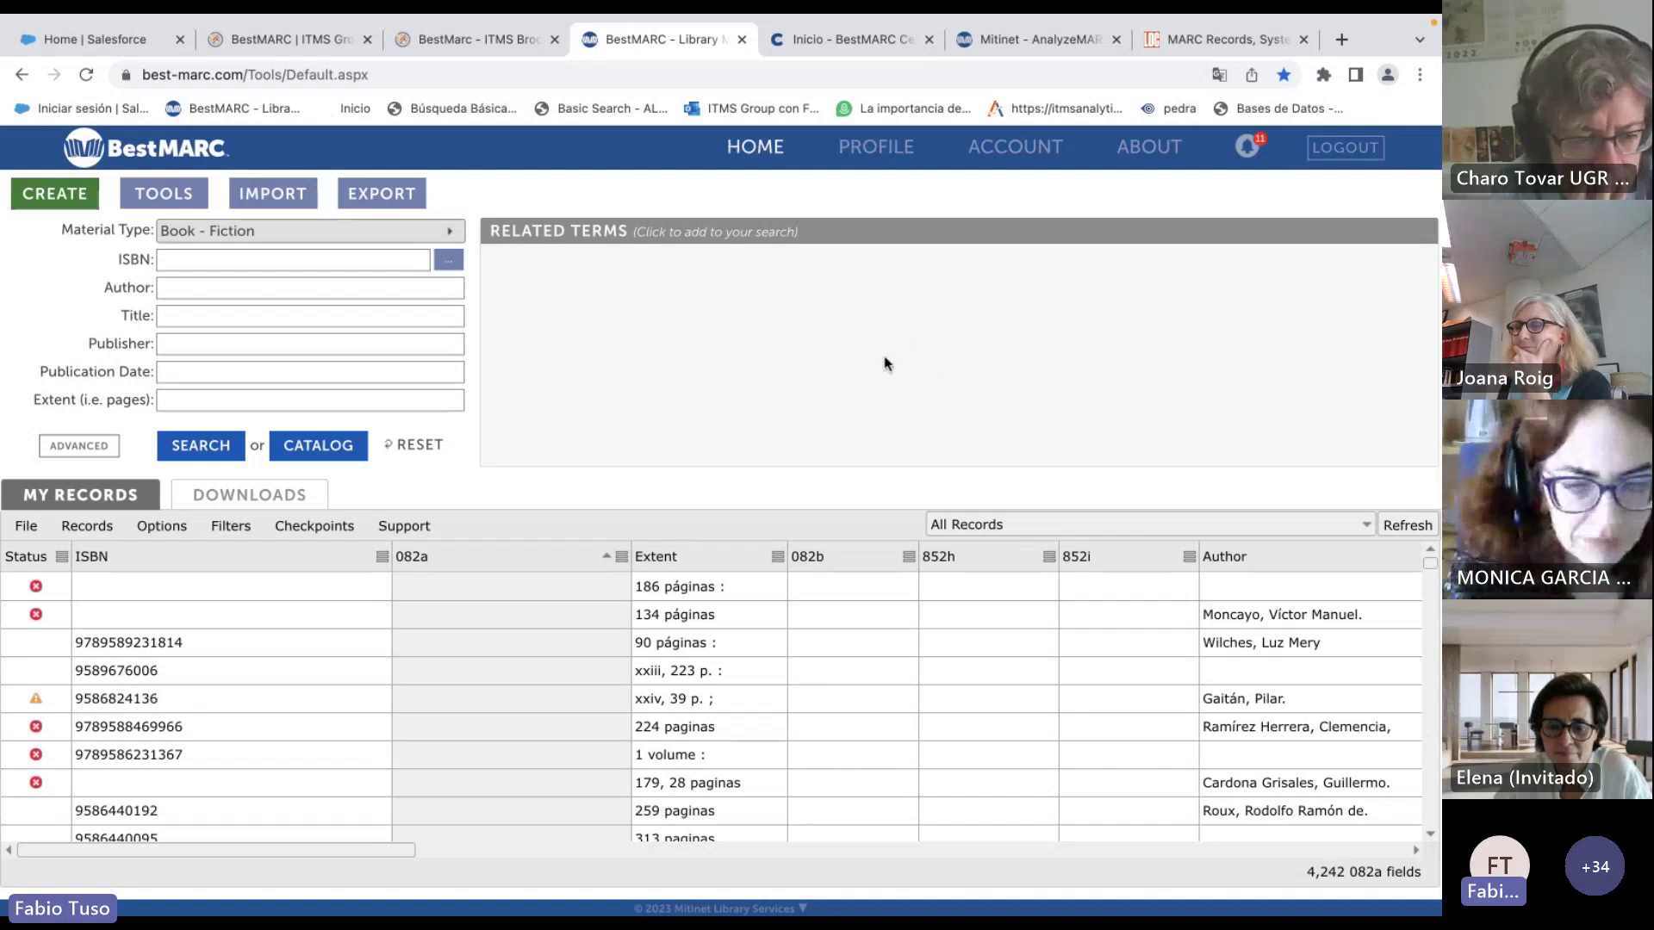
{"action": "left_click", "coordinate": [875, 148]}
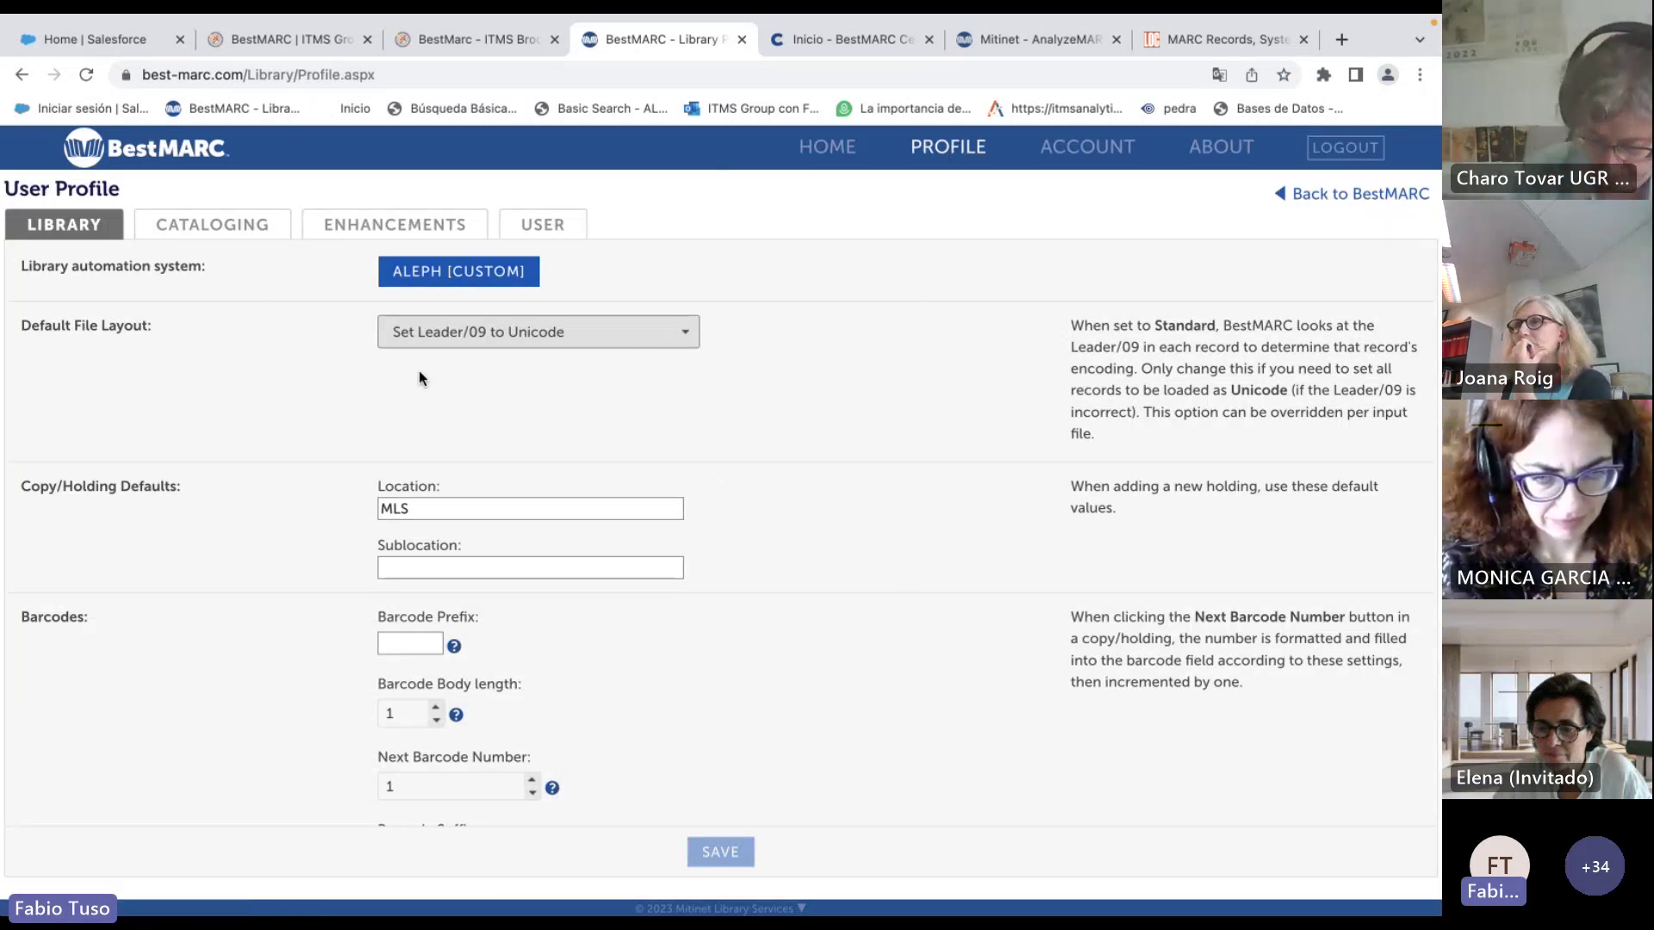
{"action": "left_click", "coordinate": [443, 270]}
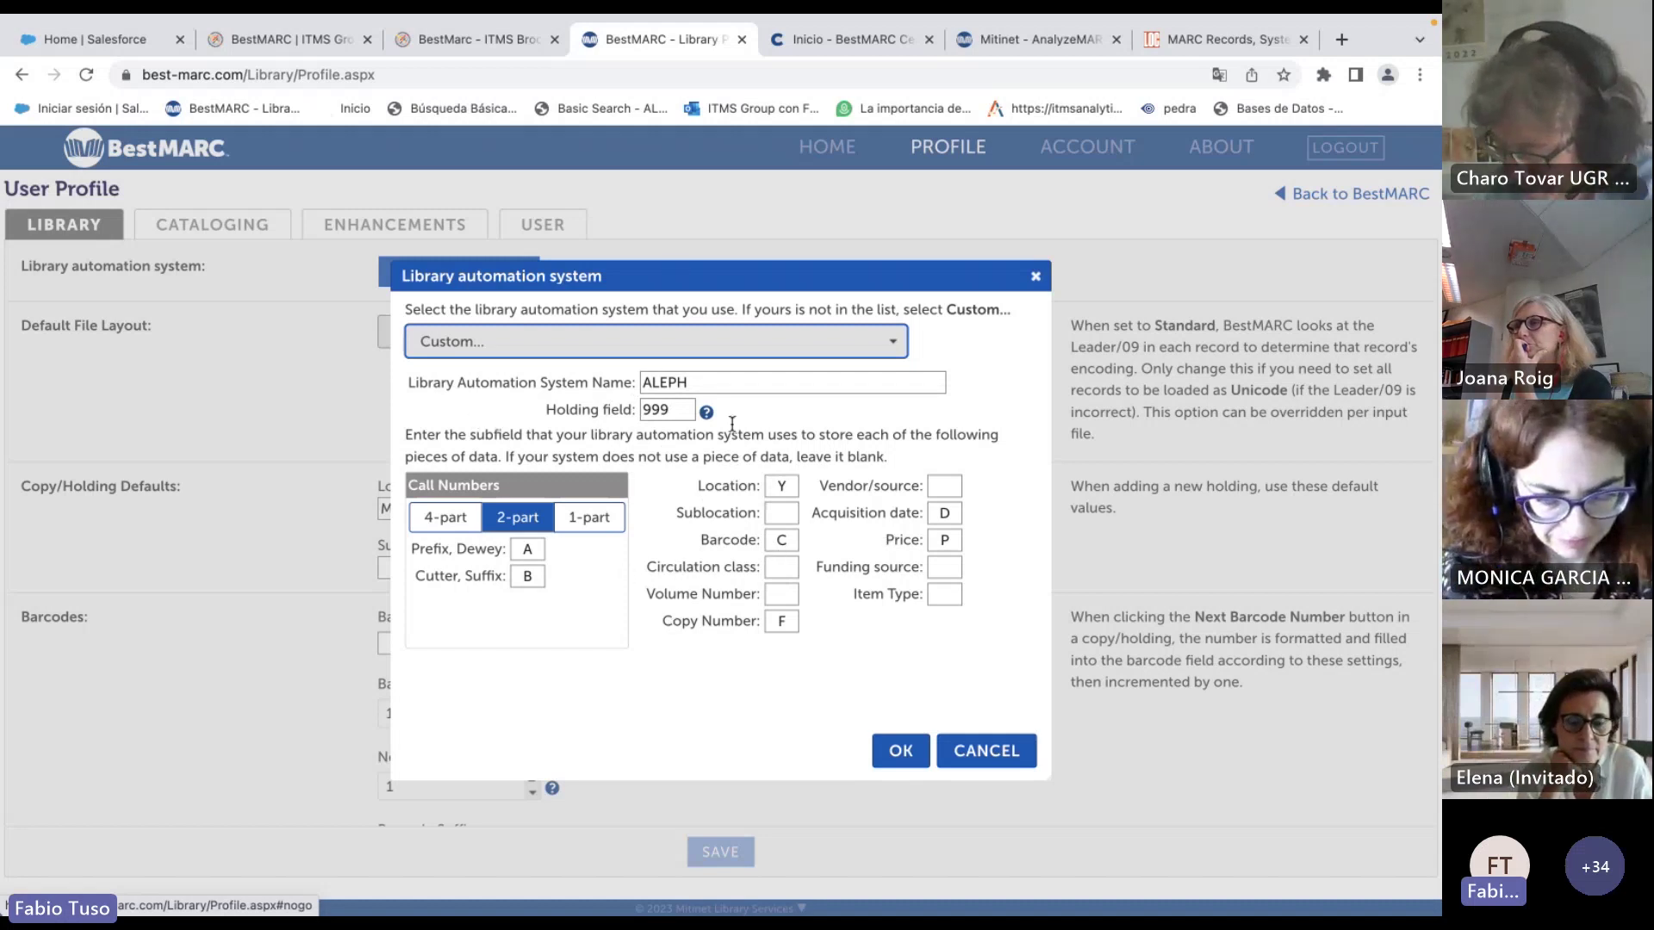
{"action": "left_click", "coordinate": [982, 751]}
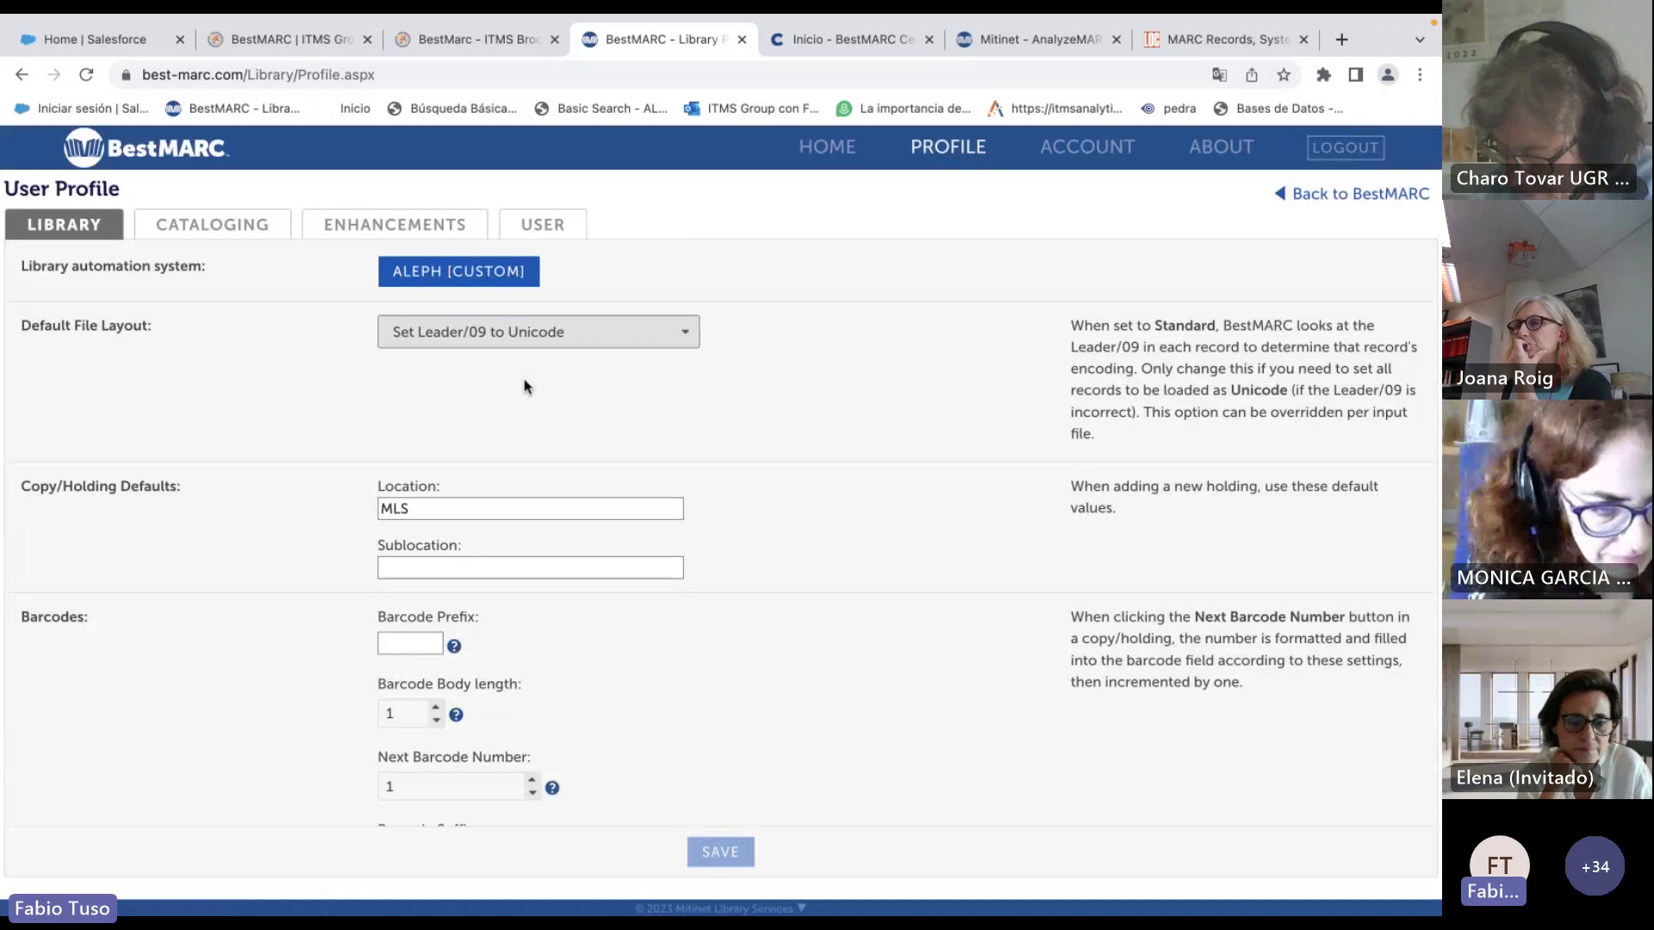
Set the ISBD punctuation to Manual in the cataloging settings of the user profile.
{"action": "scroll", "coordinate": [469, 569], "scroll_direction": "down", "scroll_amount": 1}
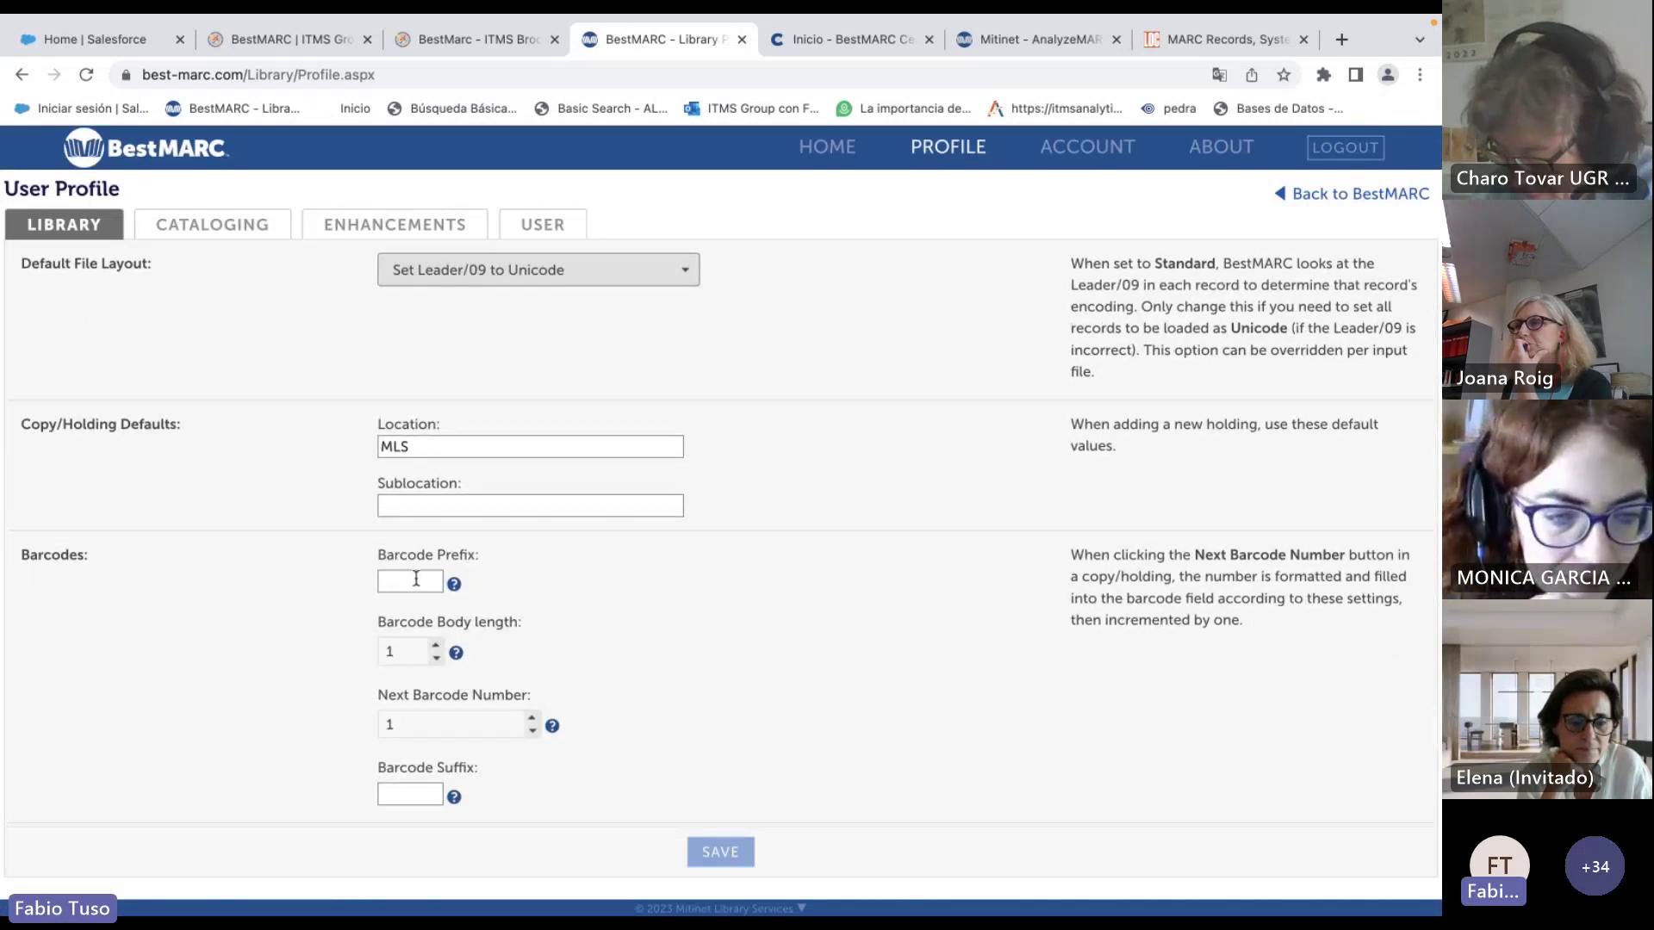
{"action": "scroll", "coordinate": [416, 579], "scroll_direction": "up", "scroll_amount": 1}
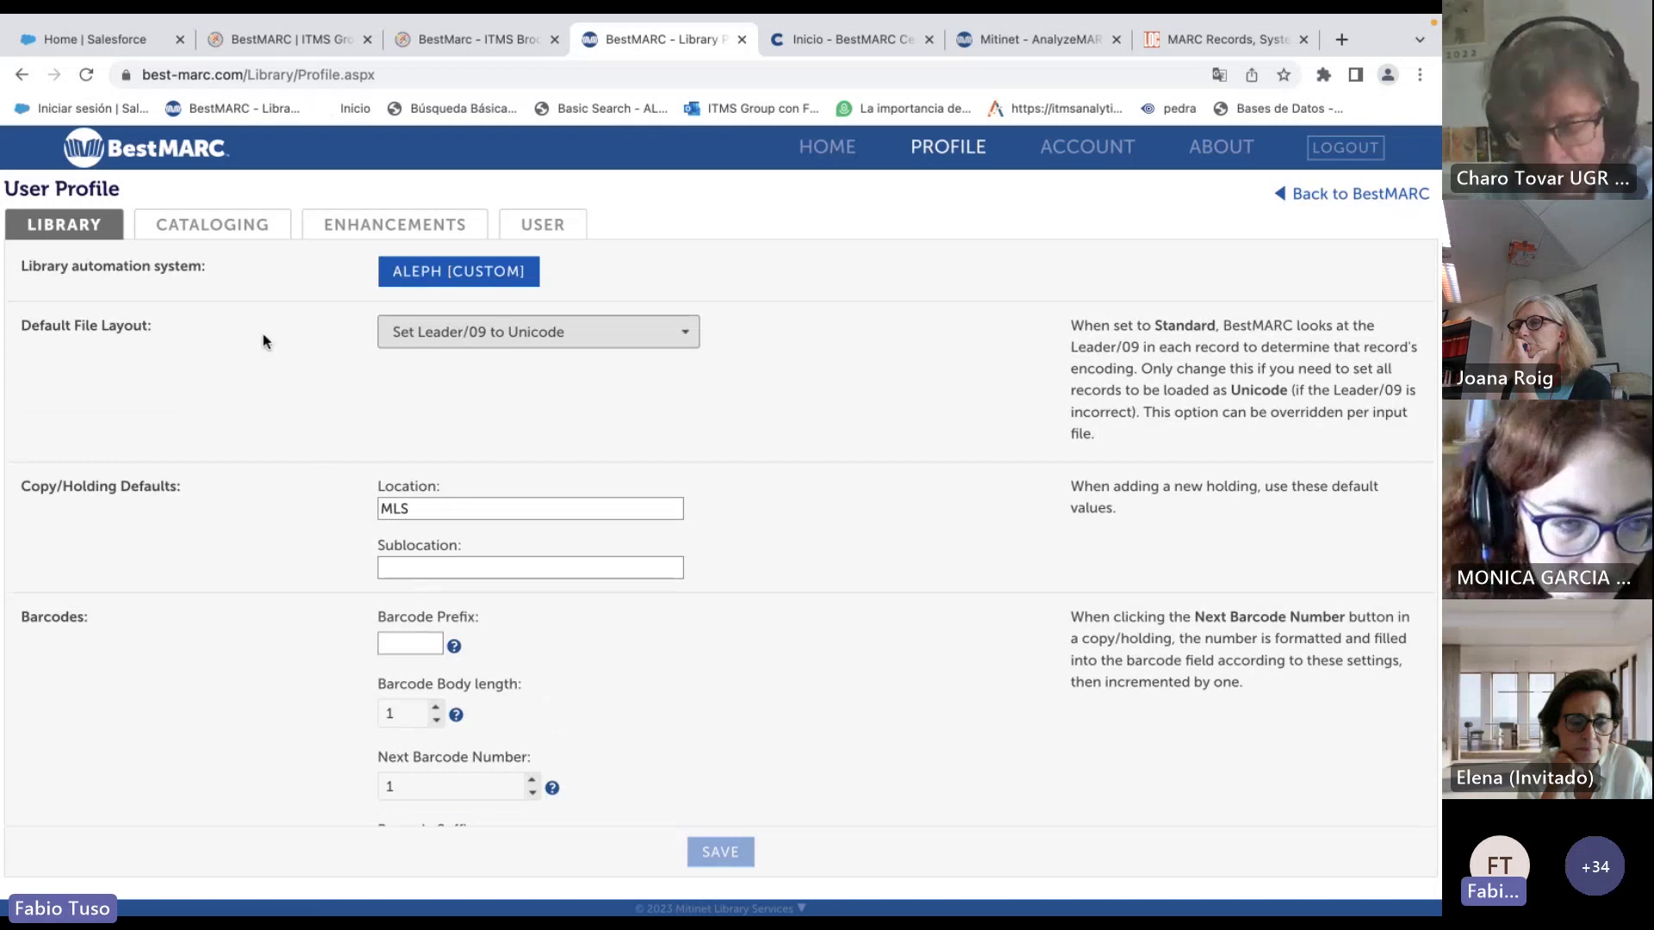
{"action": "left_click", "coordinate": [234, 226]}
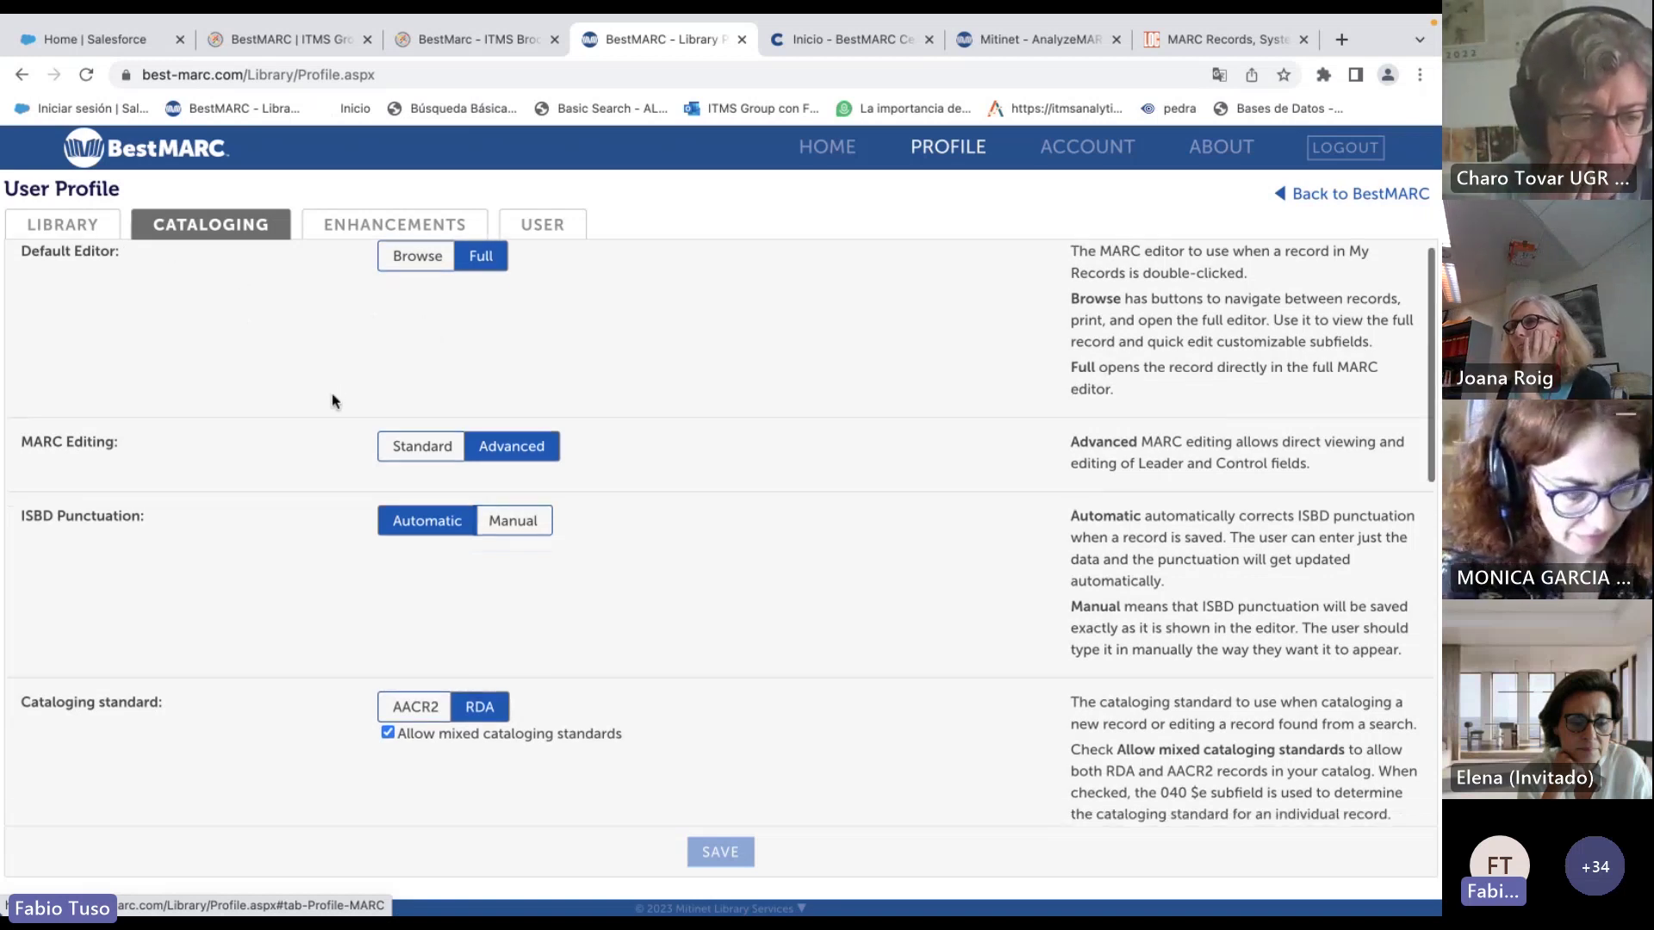
{"action": "scroll", "coordinate": [332, 398], "scroll_direction": "down", "scroll_amount": 1}
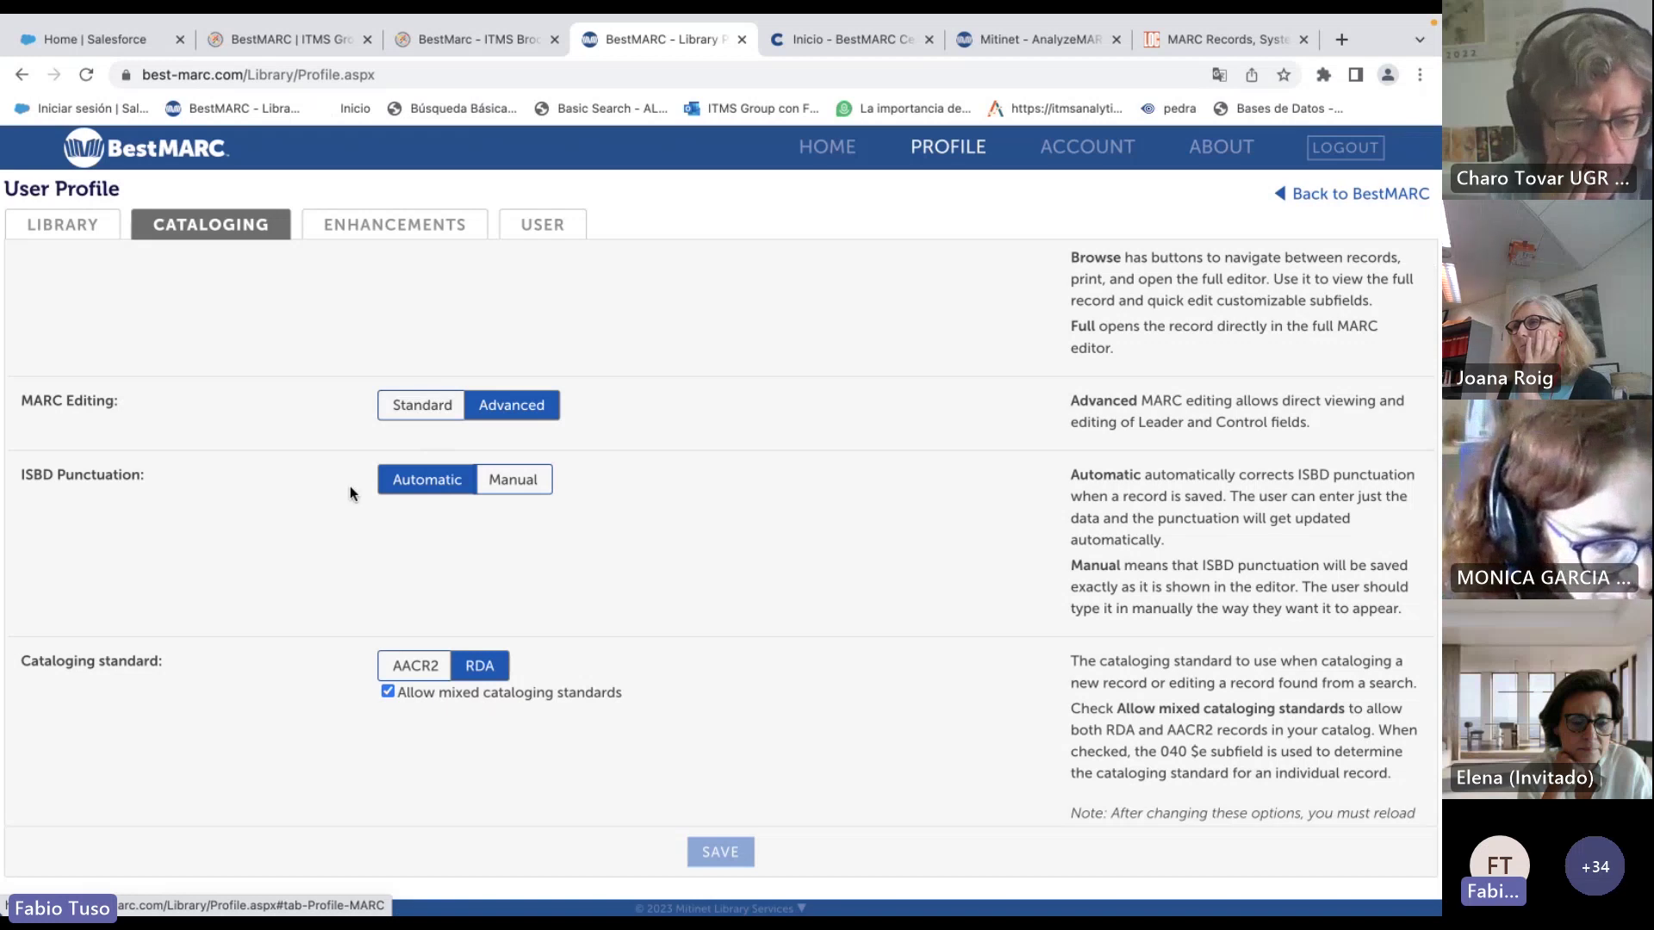
{"action": "left_click", "coordinate": [508, 482]}
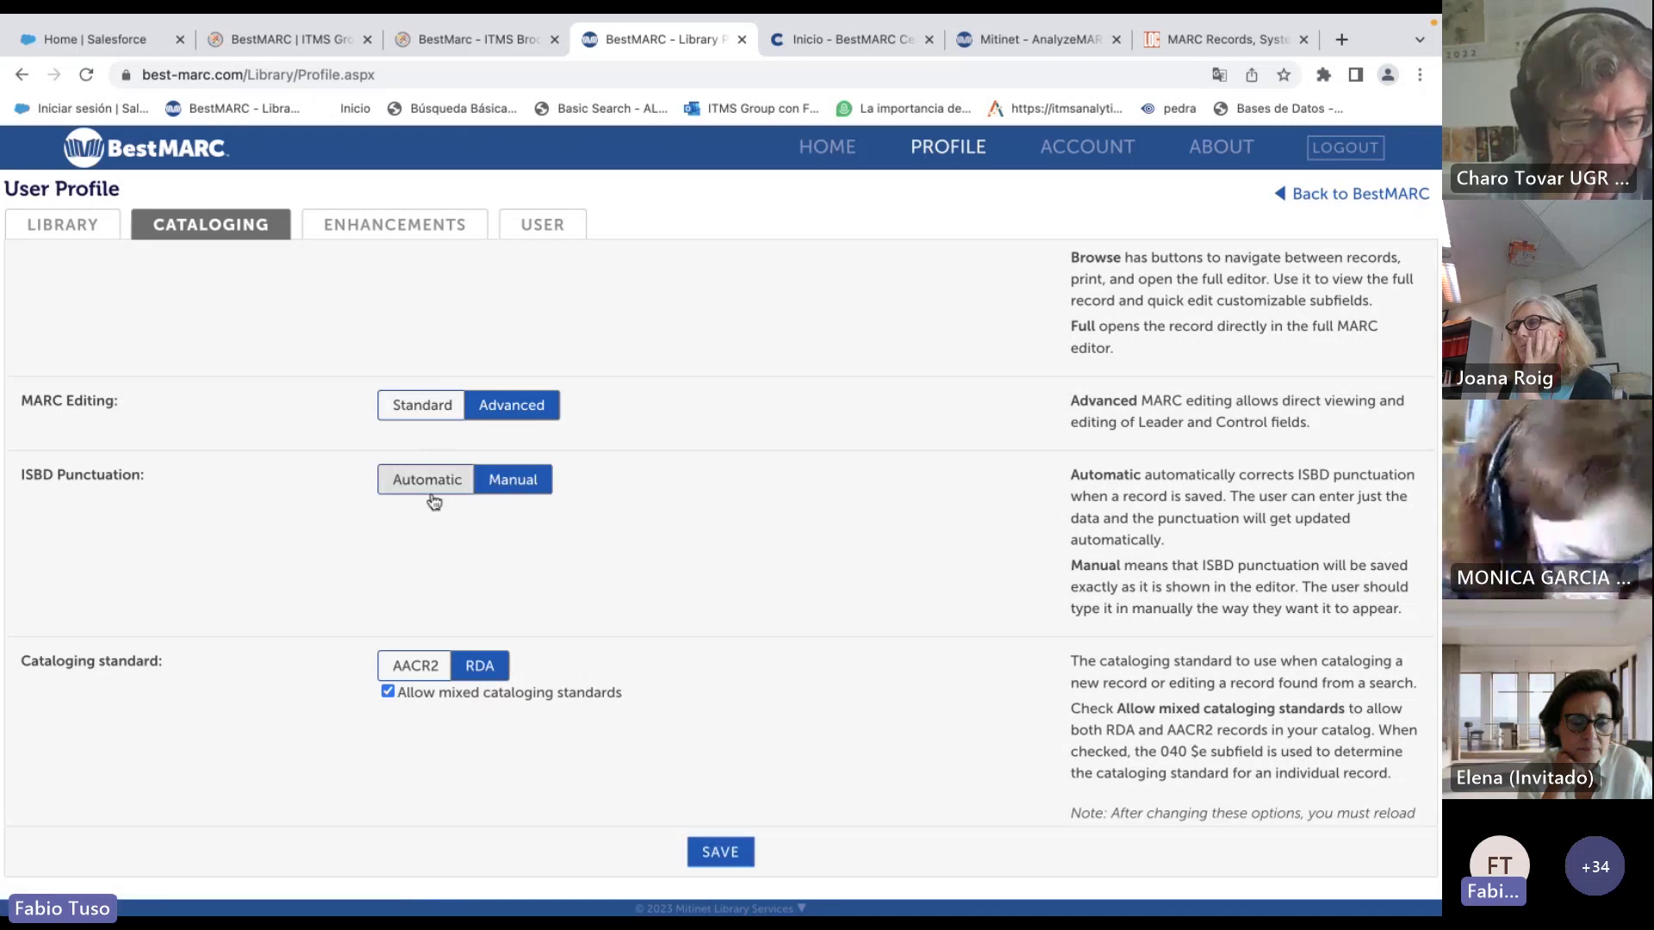
{"action": "left_click", "coordinate": [393, 483]}
{"action": "left_click", "coordinate": [513, 480]}
Switch the cataloging standard to AACR2 and back to RDA, with mixed cataloging standards allowed.
{"action": "scroll", "coordinate": [508, 551], "scroll_direction": "down", "scroll_amount": 1}
{"action": "scroll", "coordinate": [508, 551], "scroll_direction": "down", "scroll_amount": 1}
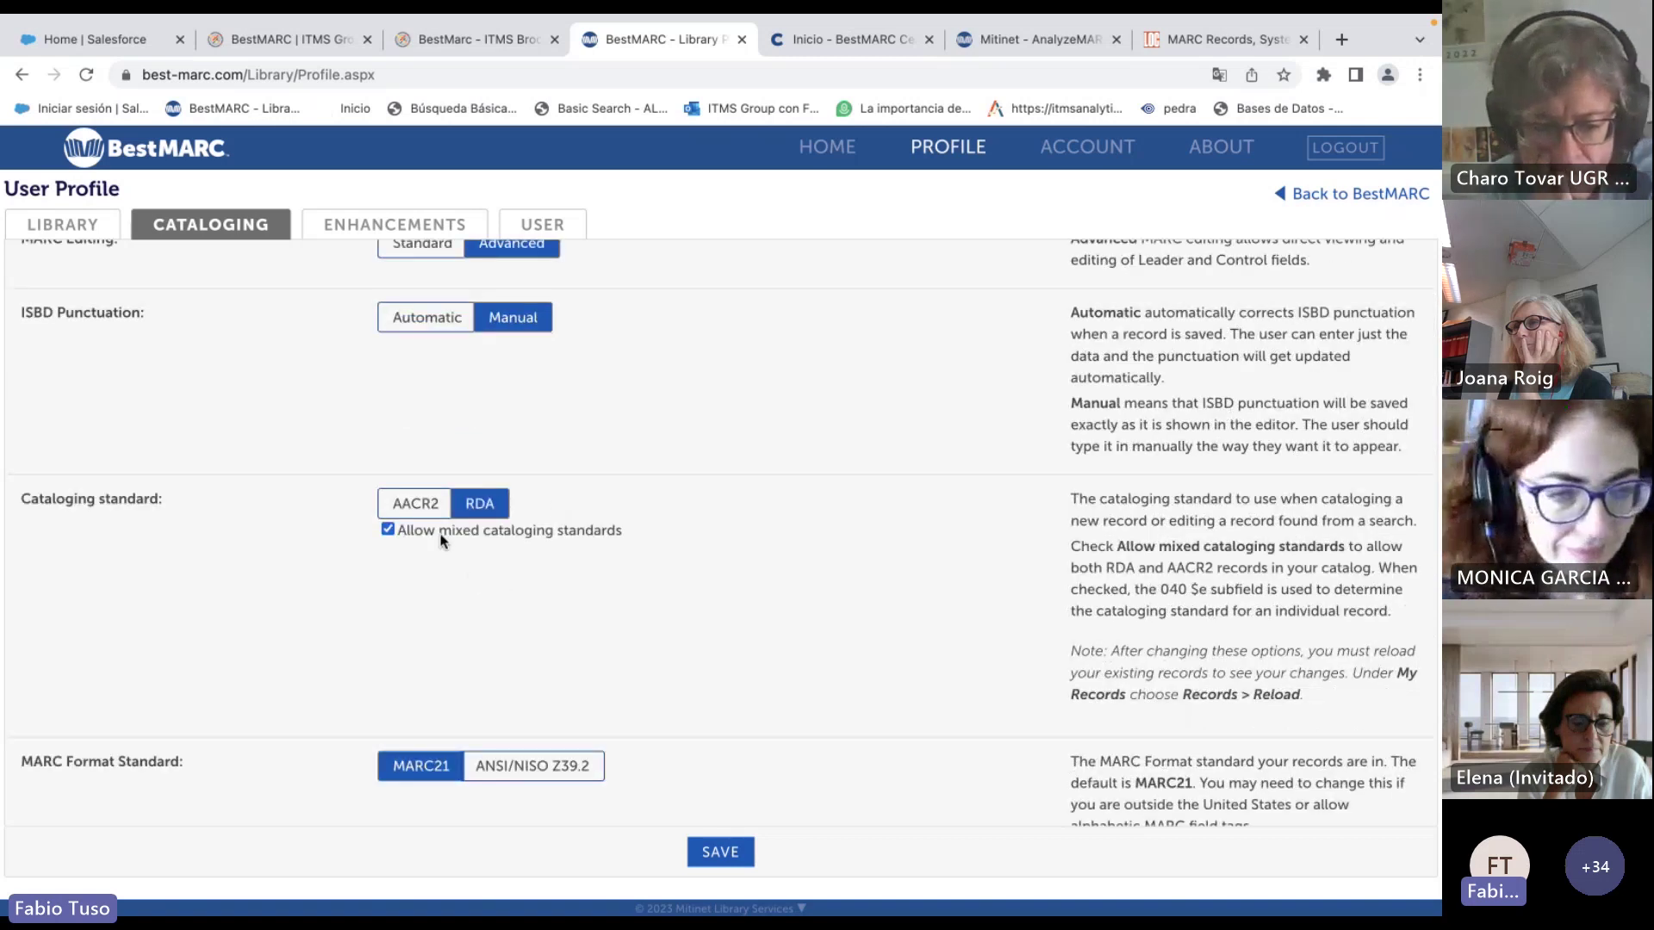
{"action": "left_click", "coordinate": [408, 515]}
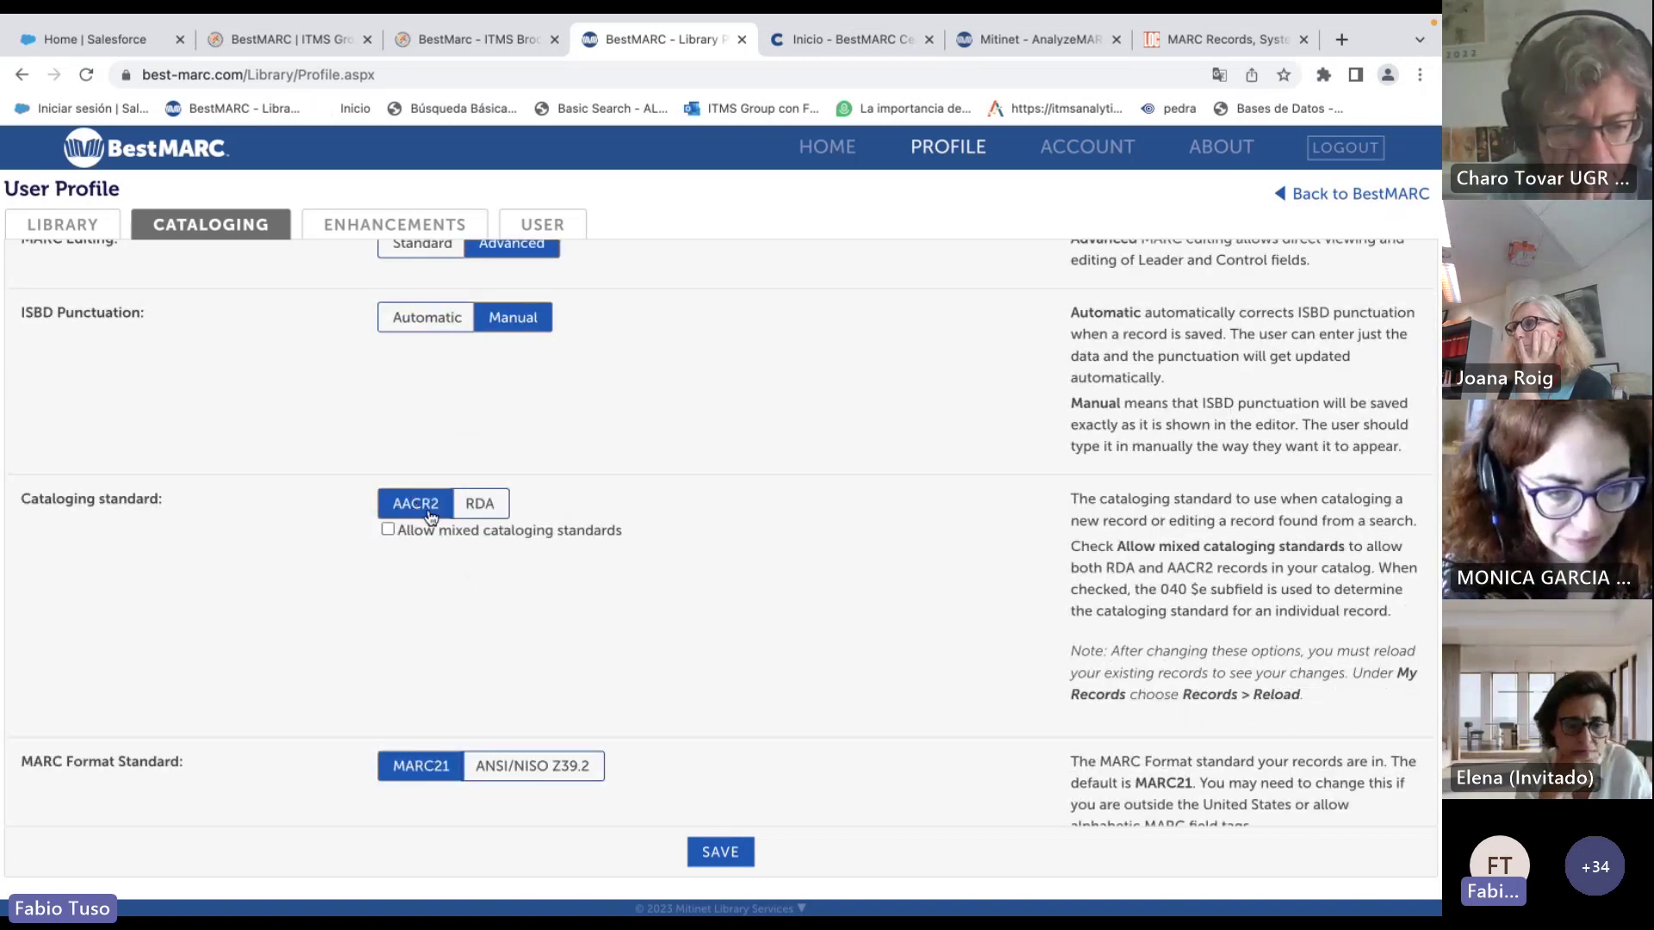
{"action": "left_click", "coordinate": [462, 519]}
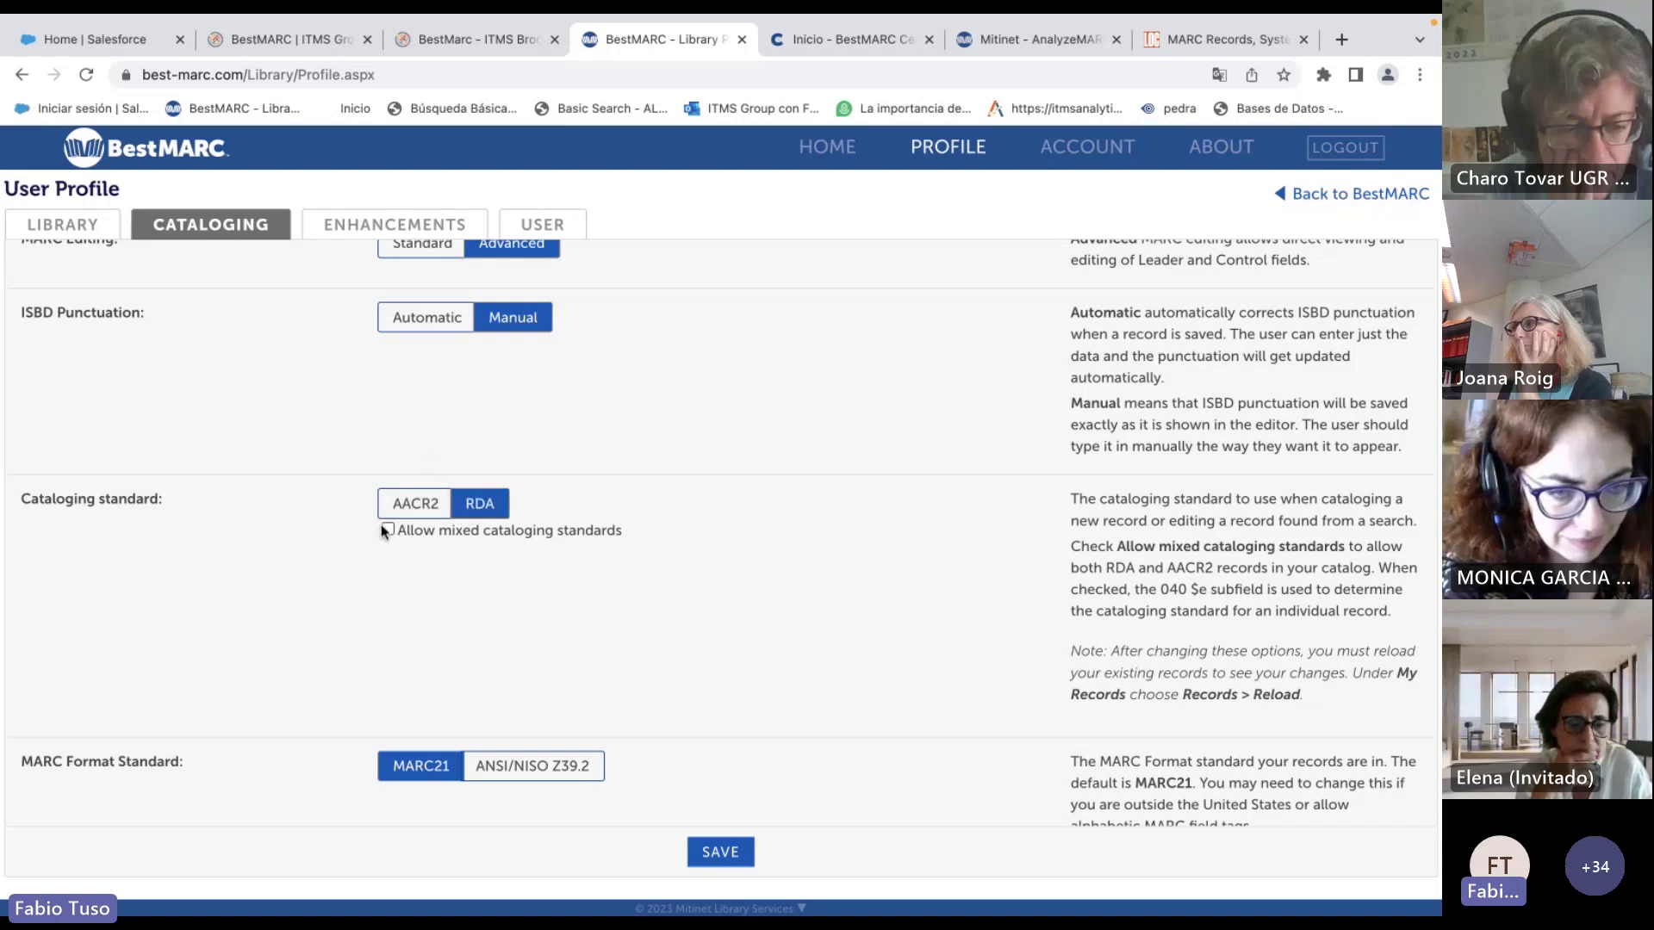
{"action": "scroll", "coordinate": [516, 462], "scroll_direction": "up", "scroll_amount": 3}
{"action": "scroll", "coordinate": [518, 470], "scroll_direction": "down", "scroll_amount": 12}
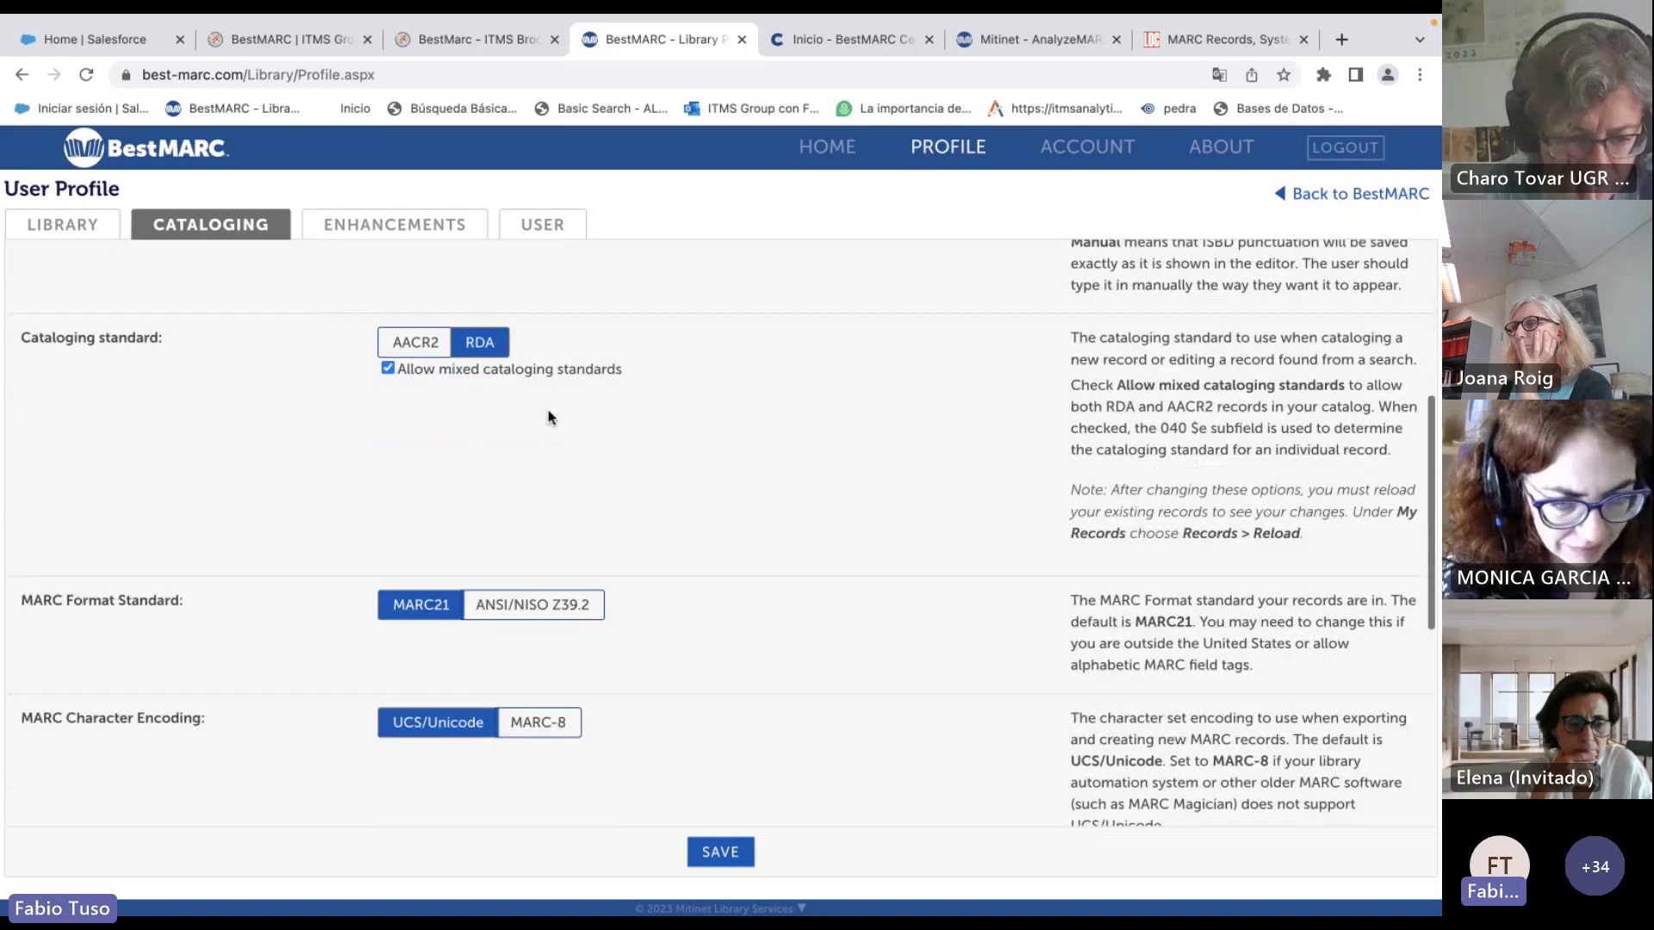
Set custom column 9 to the name 650a with tag 650 and subfield a.
{"action": "scroll", "coordinate": [560, 448], "scroll_direction": "down", "scroll_amount": 1}
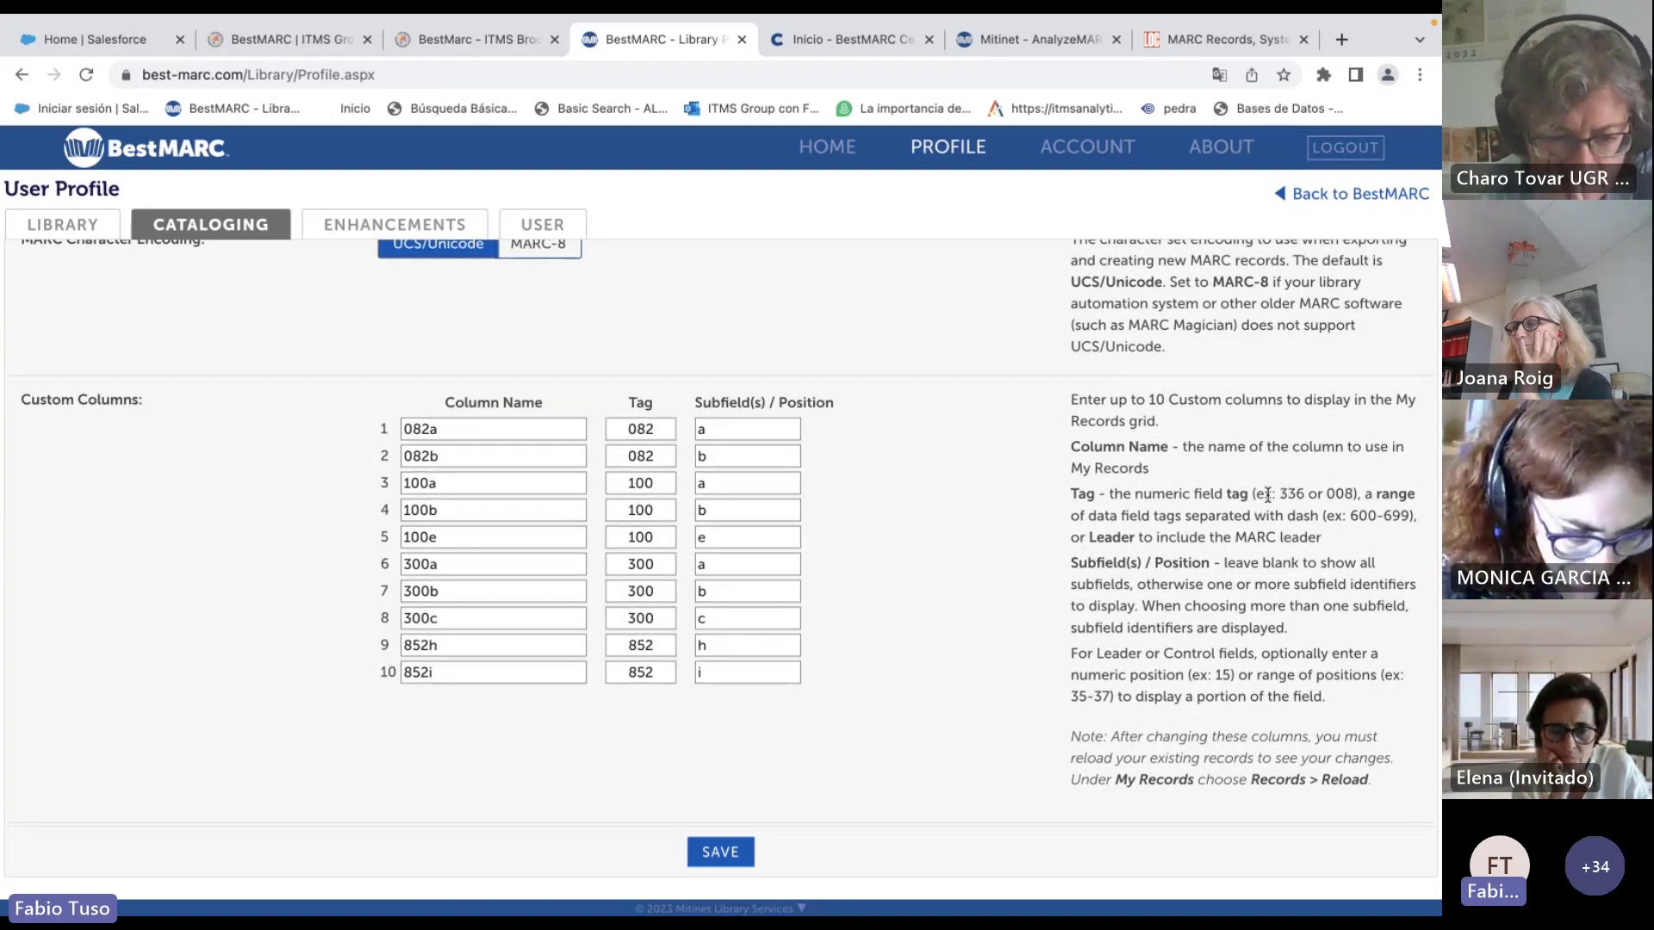
{"action": "left_click_drag", "start_coordinate": [1350, 516], "coordinate": [1395, 516]}
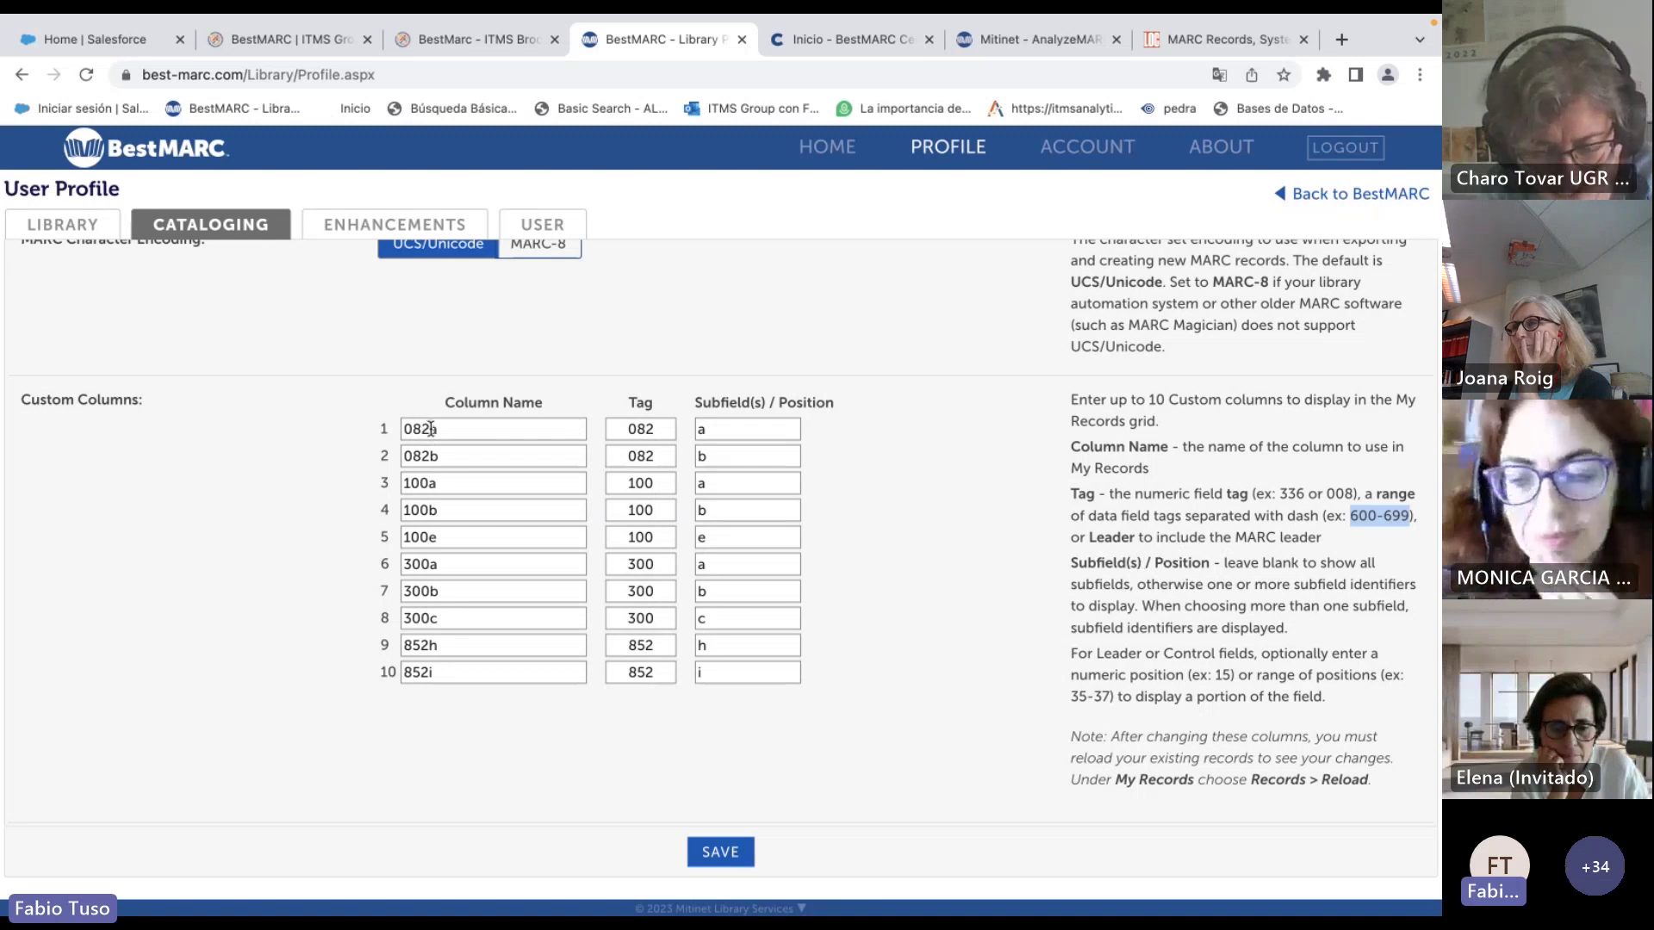
{"action": "double_click", "coordinate": [432, 640]}
{"action": "type", "text": "650a"}
{"action": "double_click", "coordinate": [622, 651]}
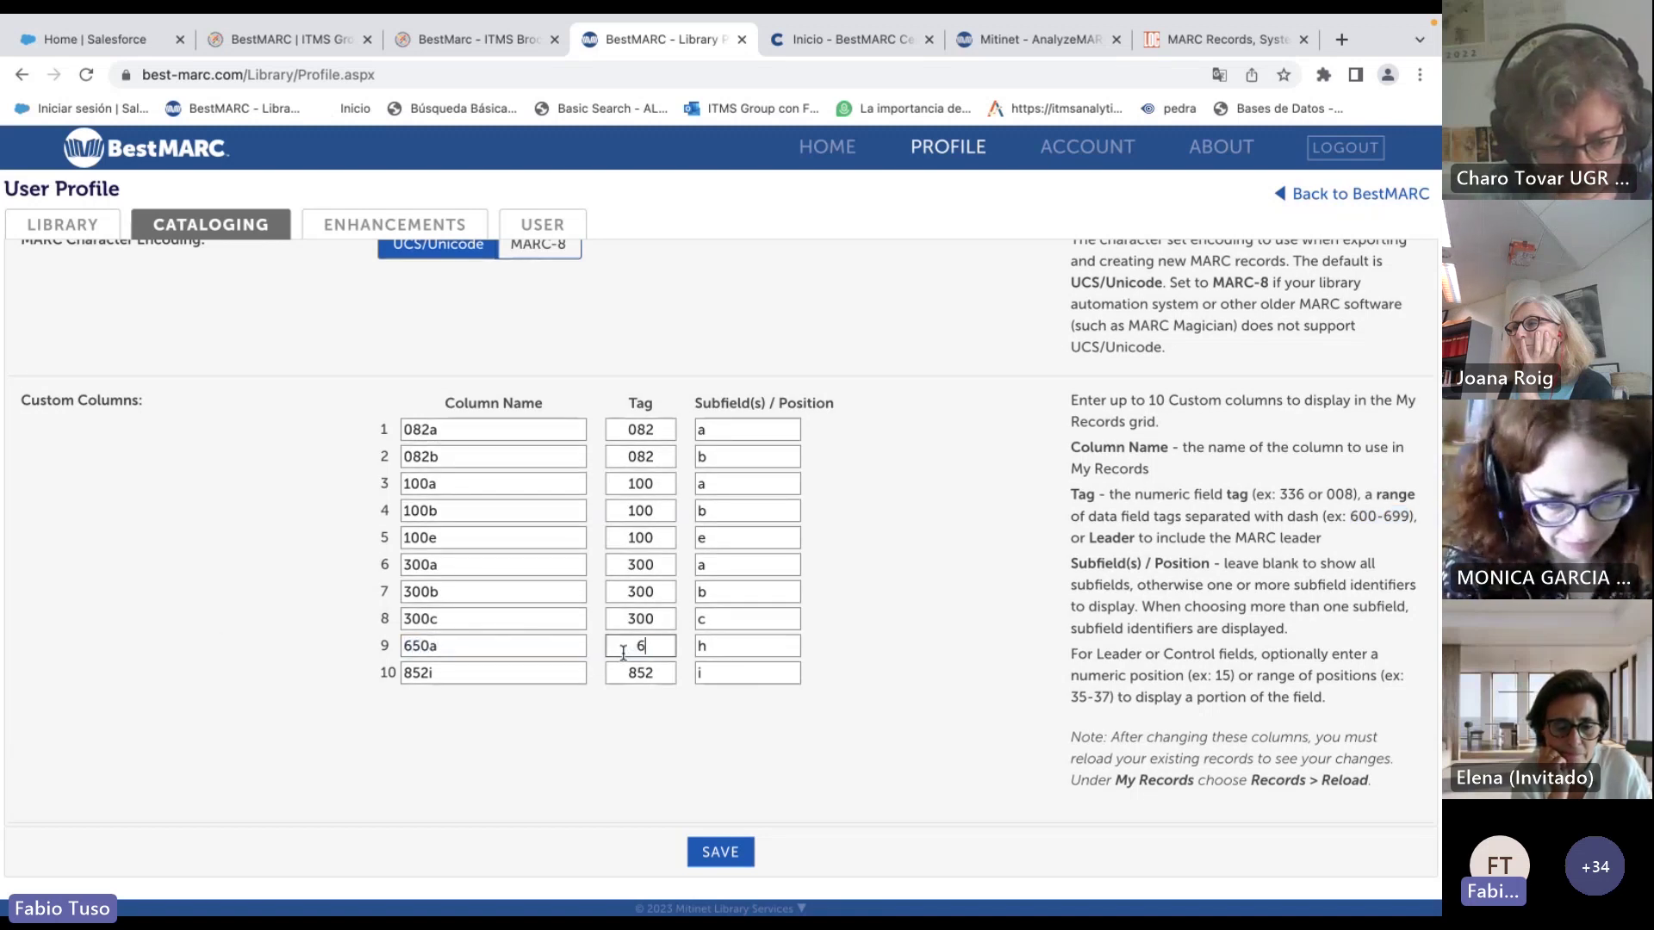
{"action": "key", "text": "Tab"}
{"action": "type", "text": "a"}
Set custom column 10 to the name 650y with tag 650 and subfield y, and save the profile.
{"action": "key", "text": "Tab"}
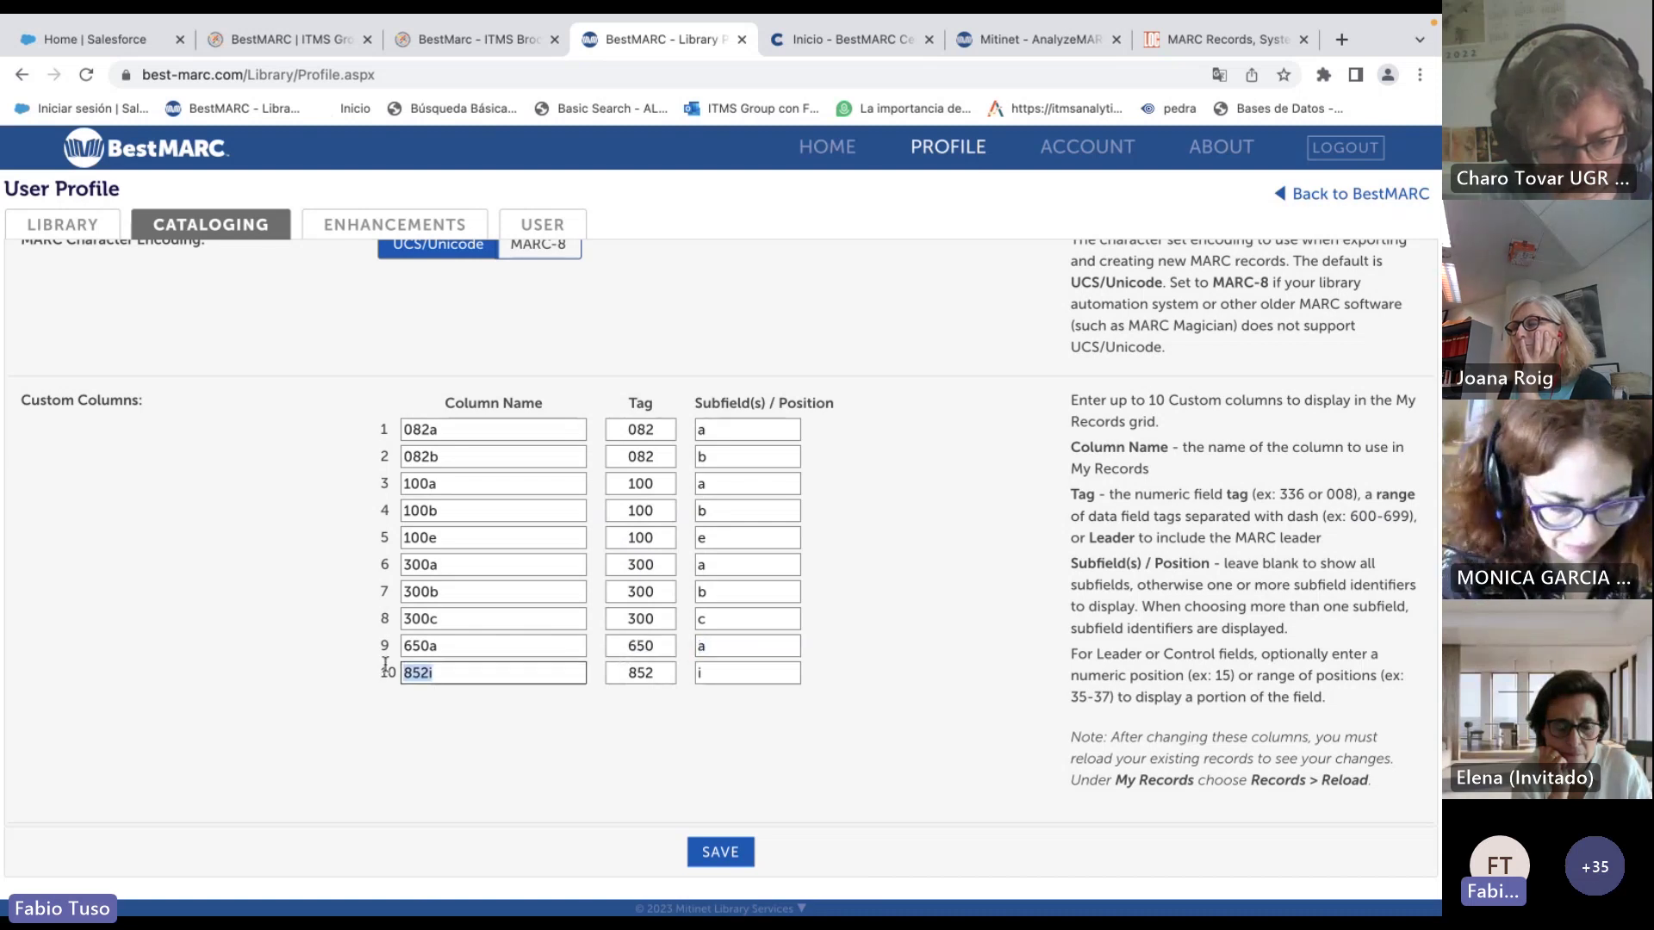
{"action": "key", "text": "BackSpace"}
{"action": "type", "text": "6"}
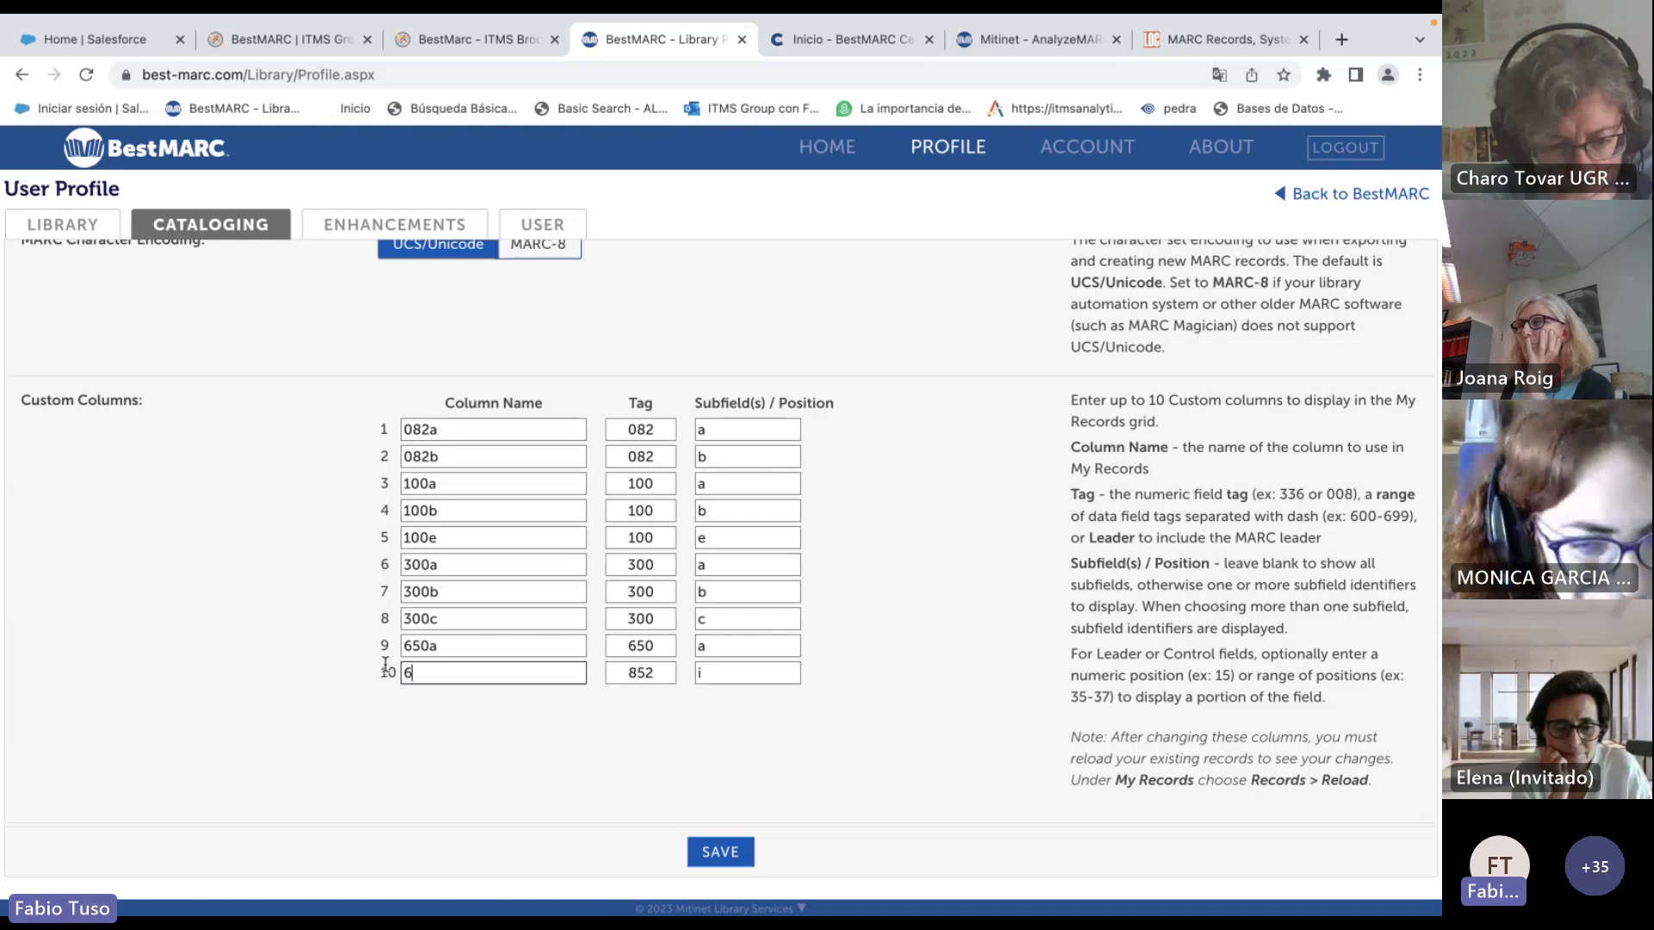
{"action": "type", "text": "50y"}
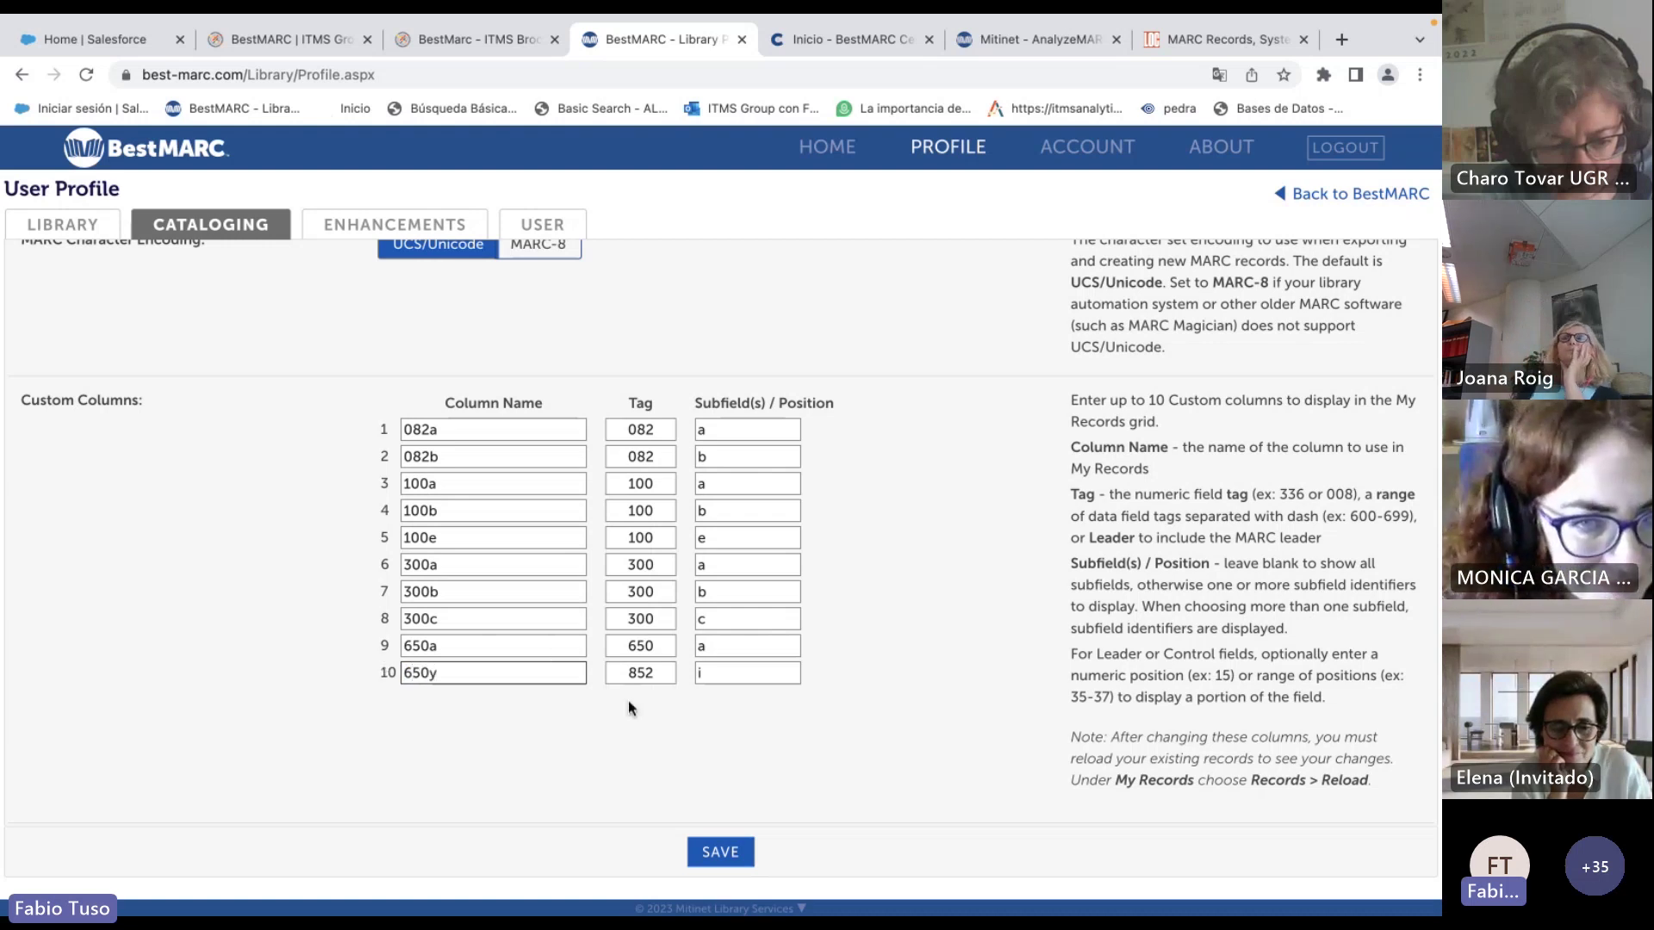
{"action": "key", "text": "Tab"}
{"action": "type", "text": "6"}
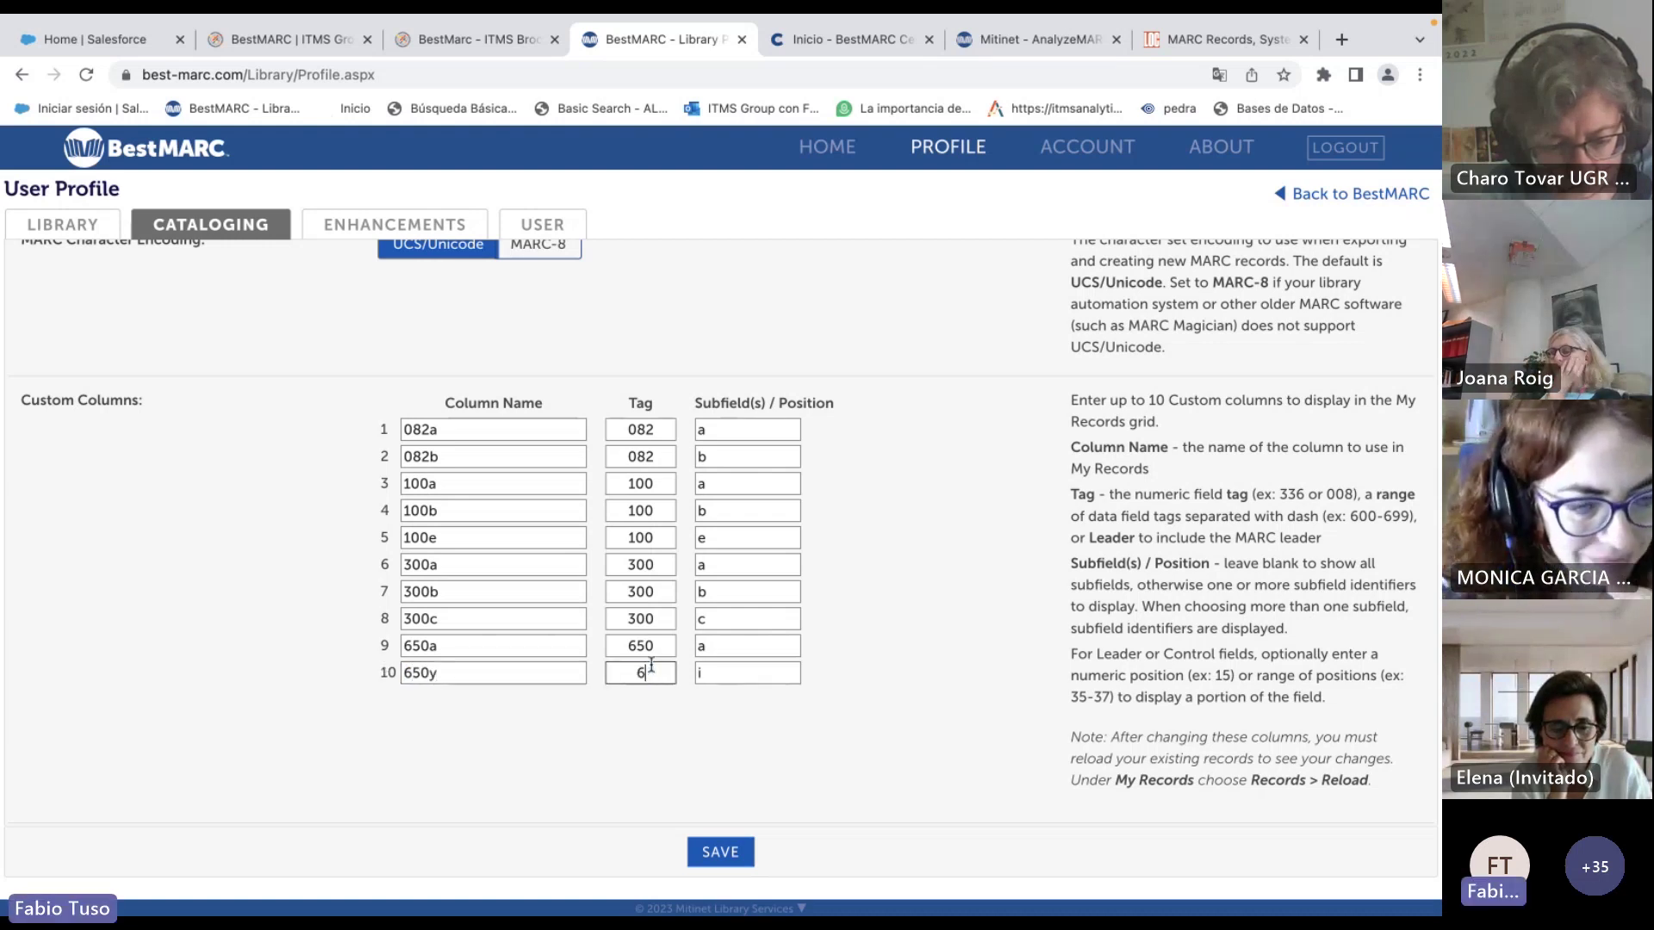
{"action": "left_click", "coordinate": [736, 678]}
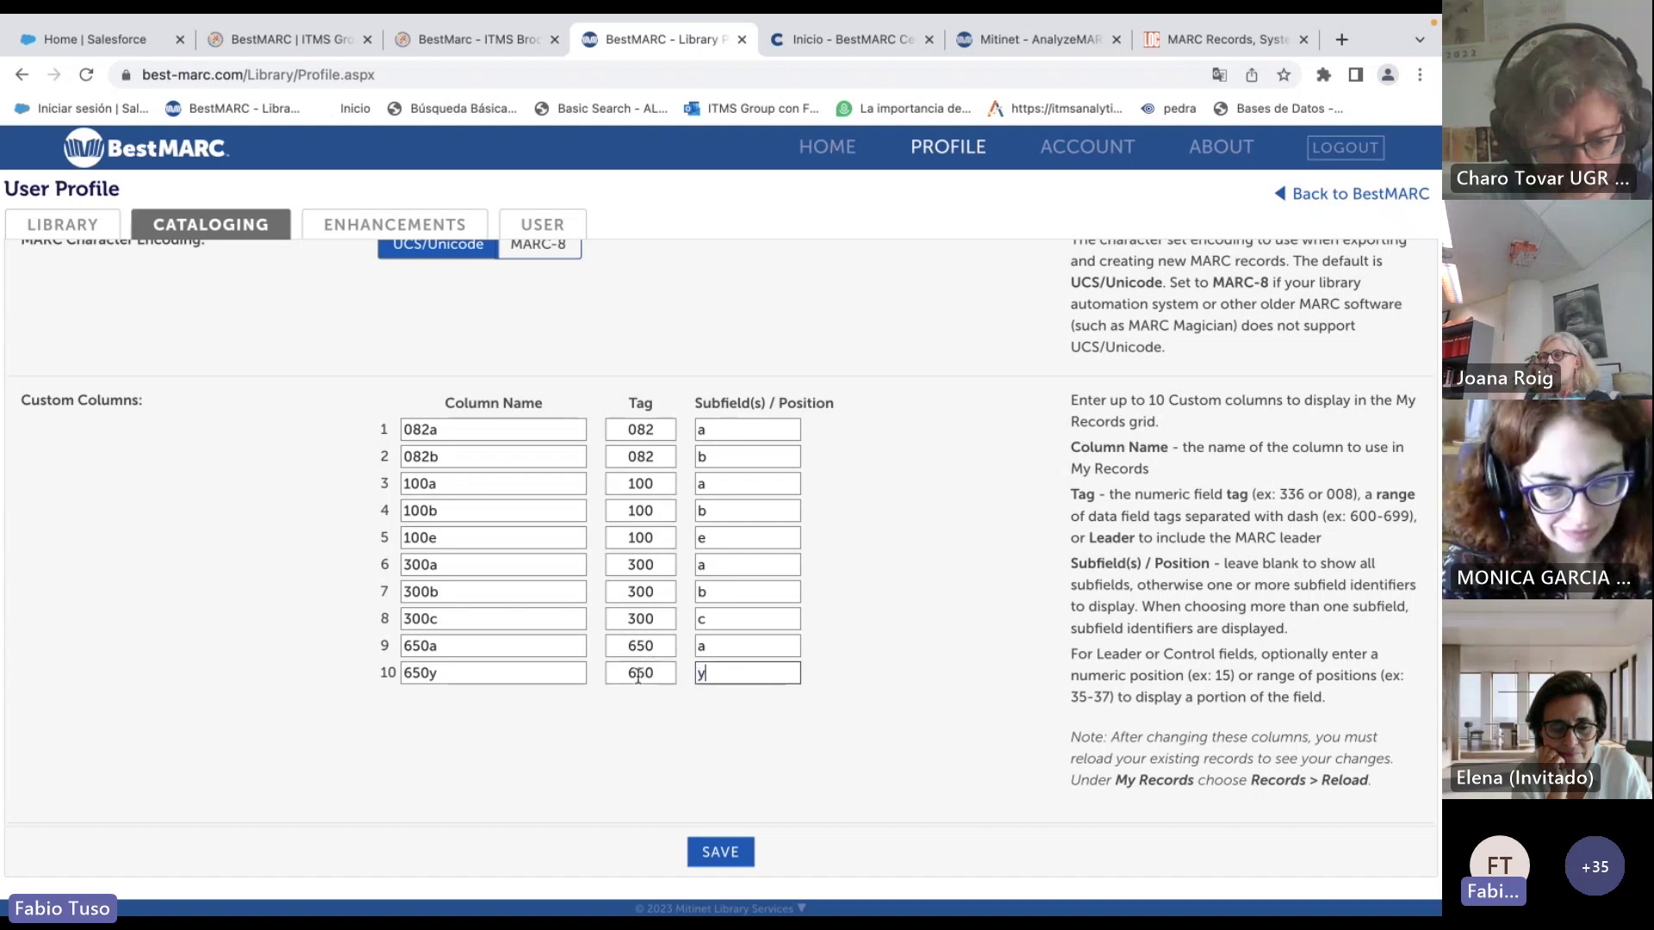
{"action": "left_click", "coordinate": [721, 852]}
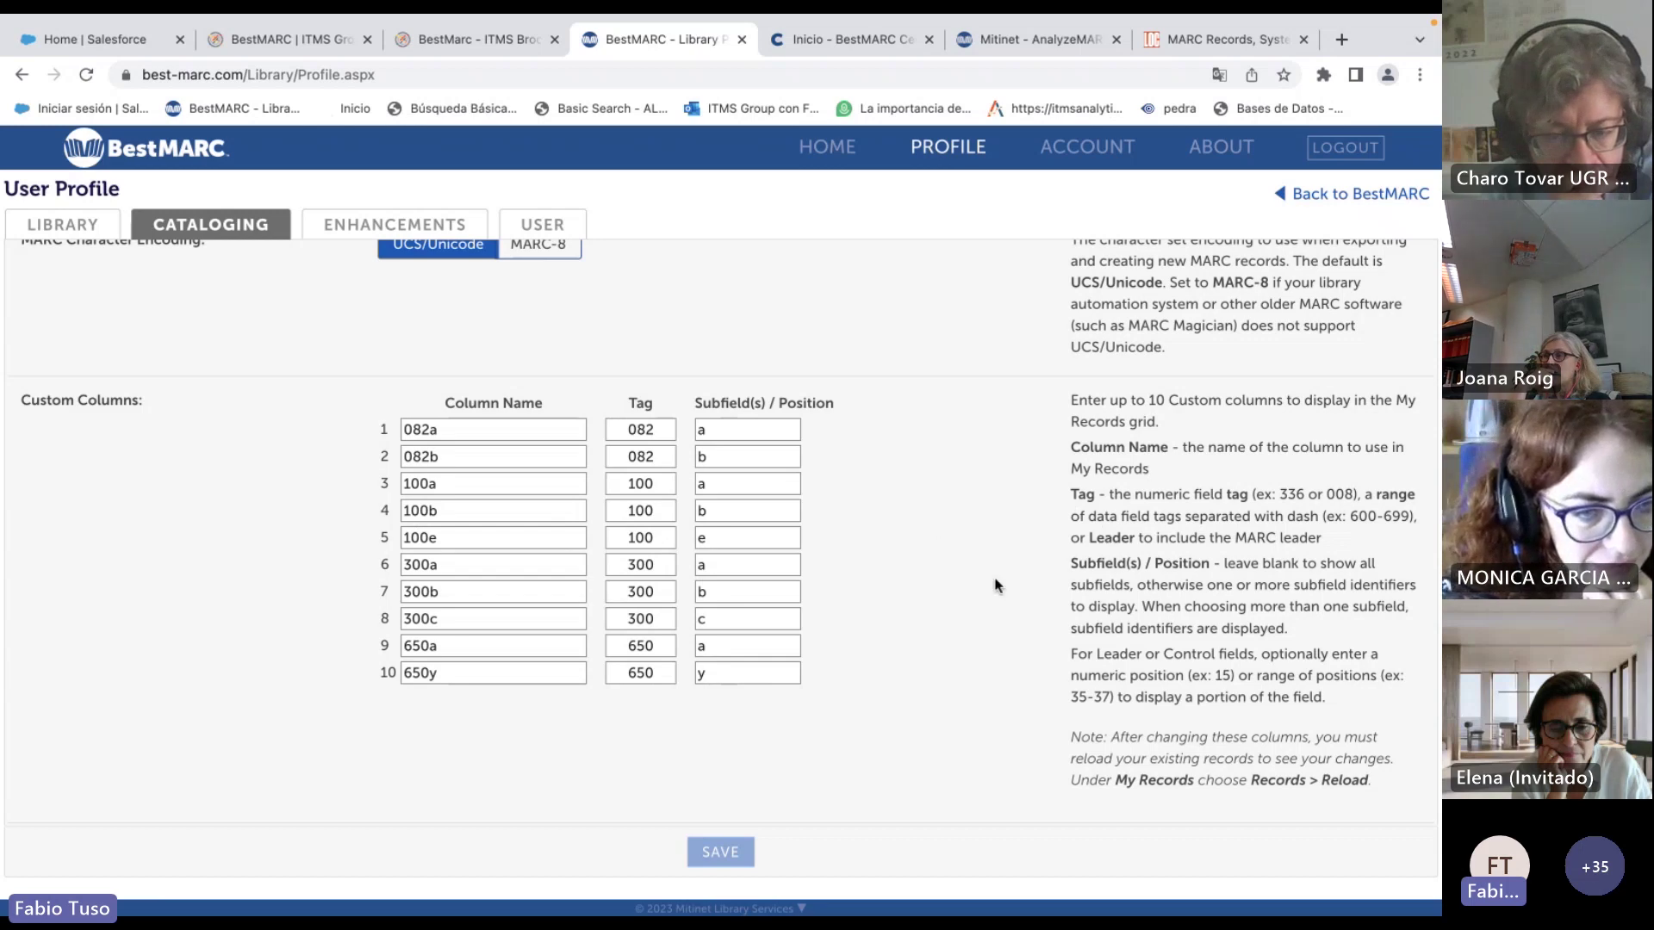
Enable adding national award notes in the profile's enhancements settings.
{"action": "scroll", "coordinate": [853, 532], "scroll_direction": "up", "scroll_amount": 10}
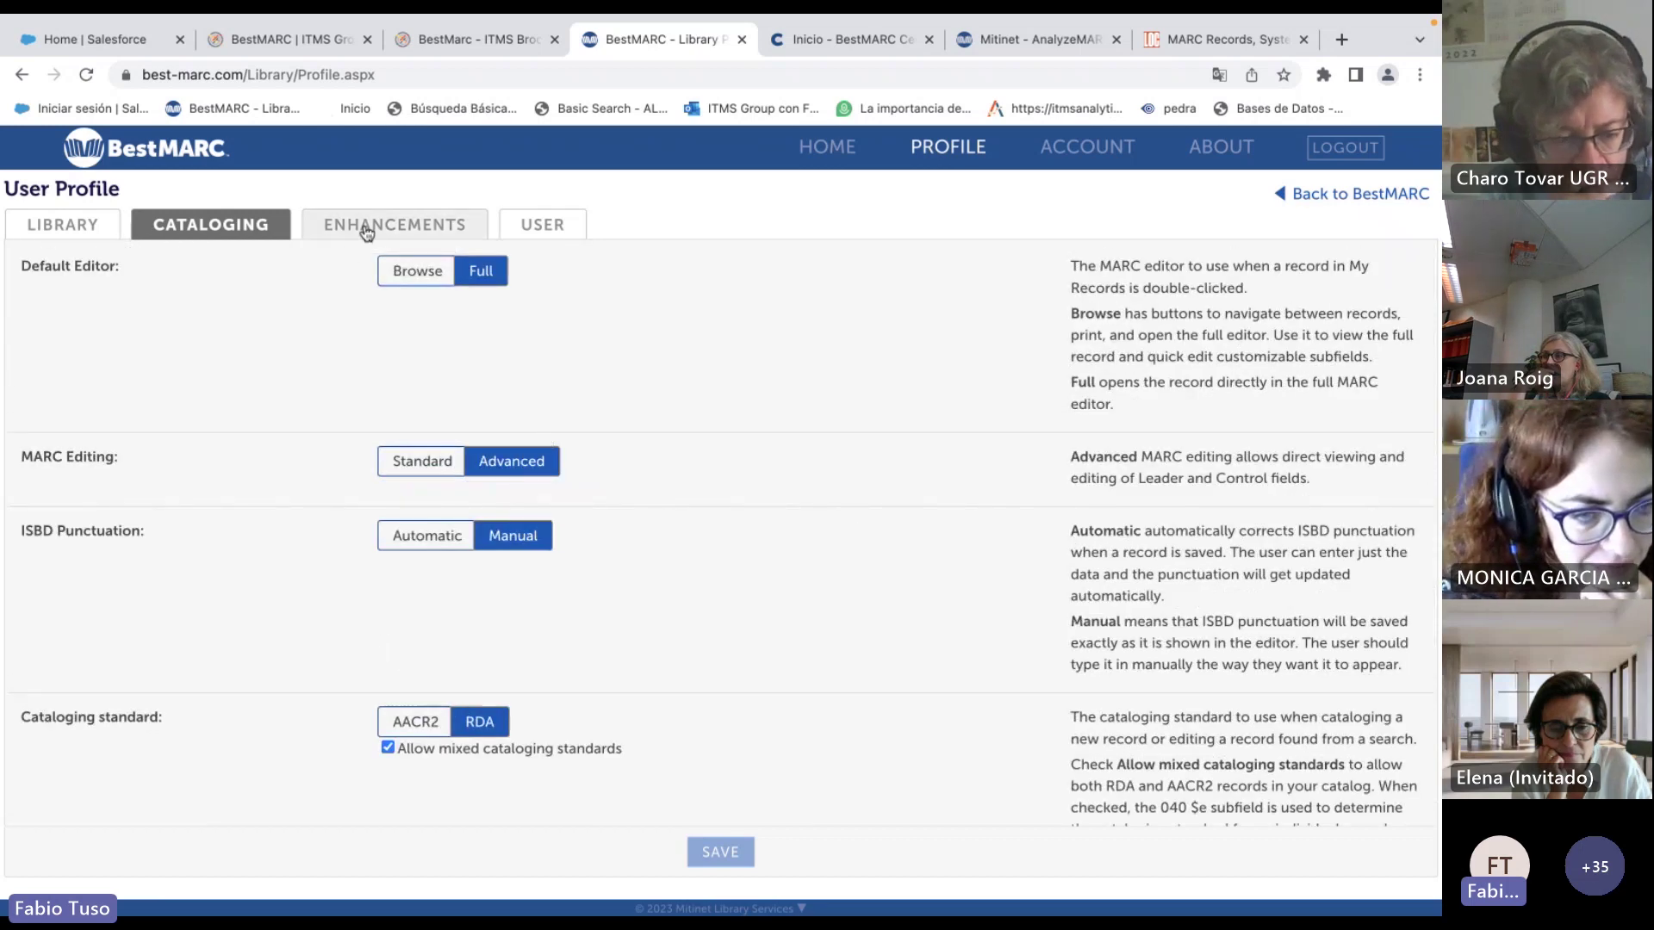
{"action": "left_click", "coordinate": [366, 227]}
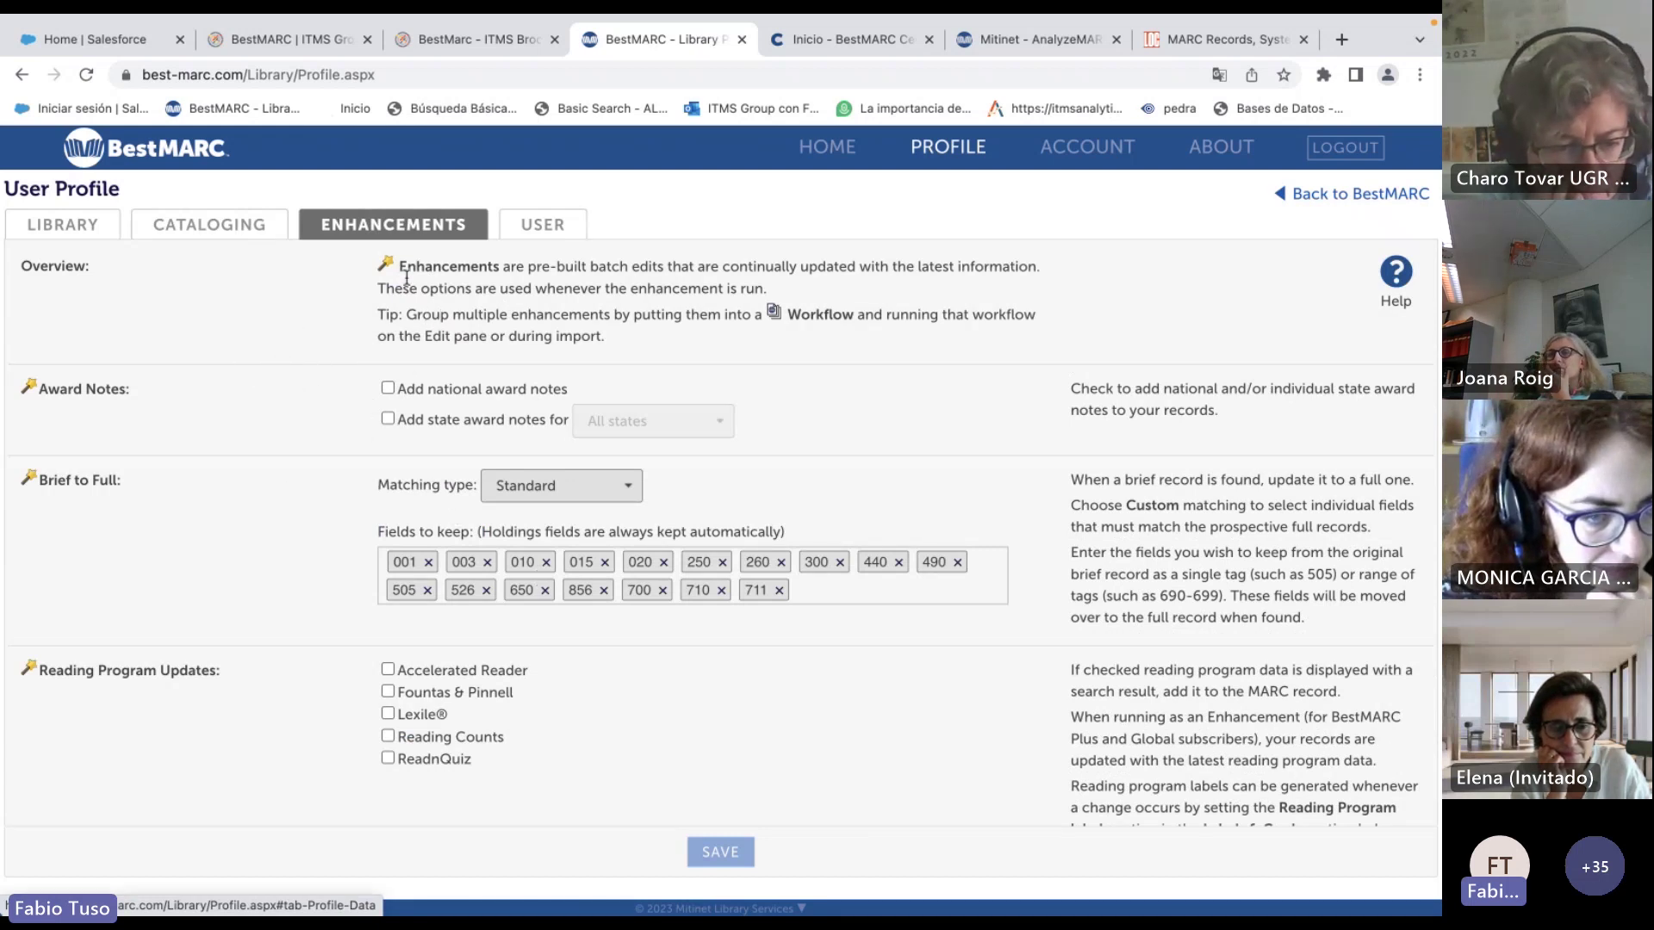
{"action": "left_click", "coordinate": [389, 390]}
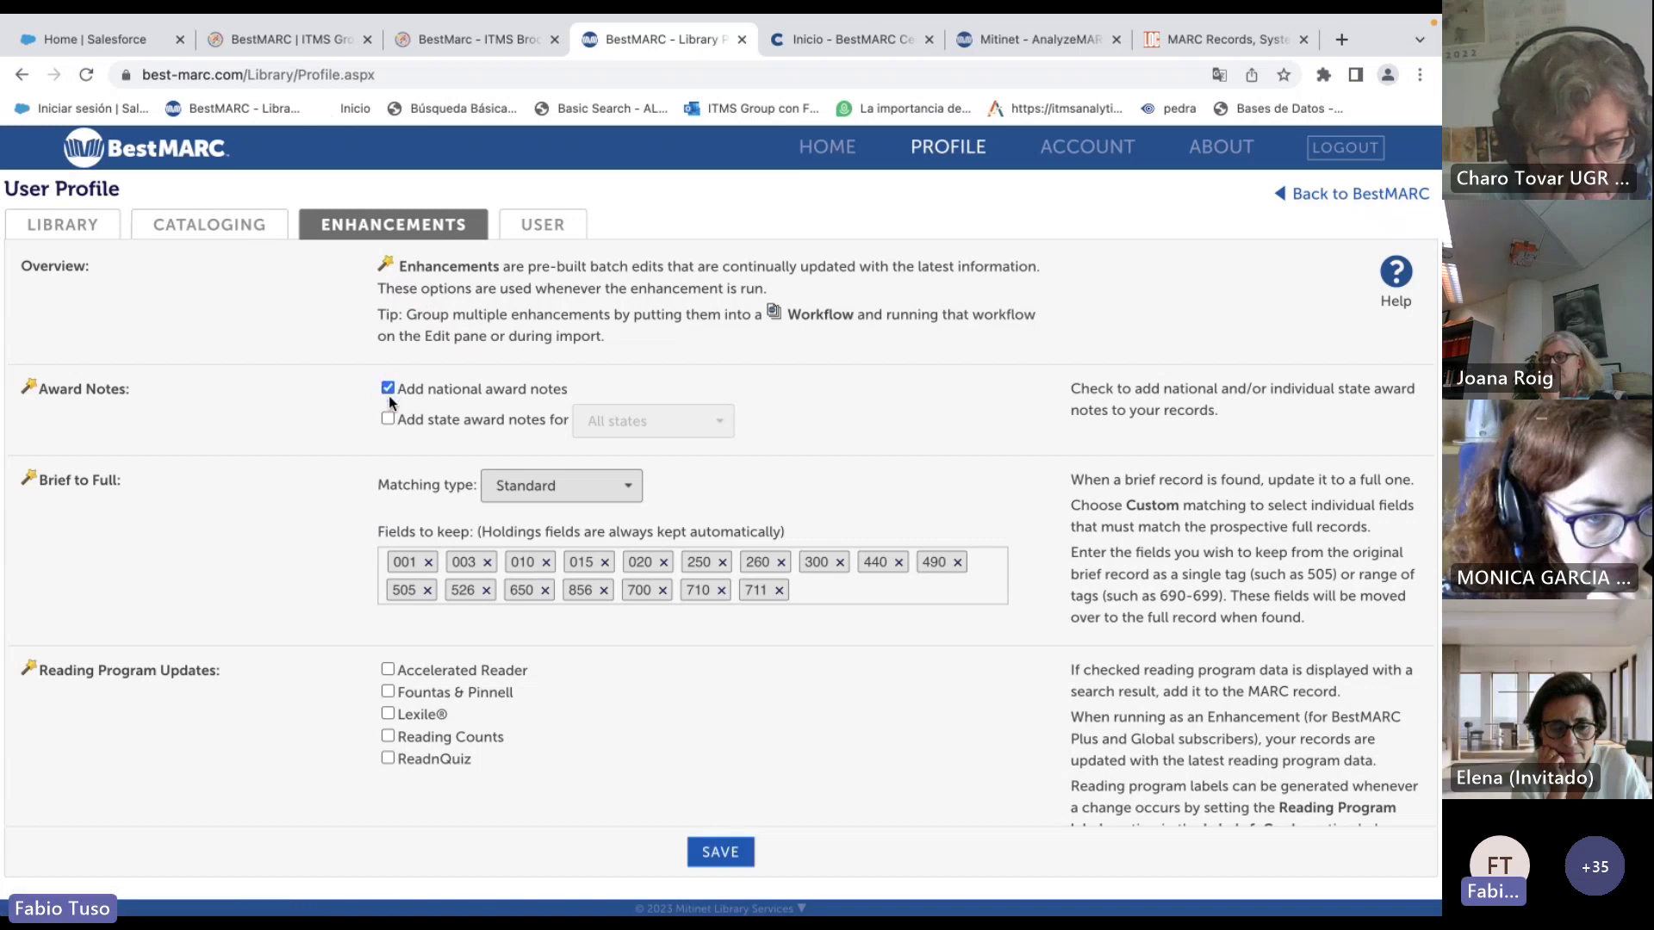
Enable the record repair options for changing 440 fields to 490 and removing duplicate 510 and 521 fields.
{"action": "scroll", "coordinate": [302, 483], "scroll_direction": "down", "scroll_amount": 3}
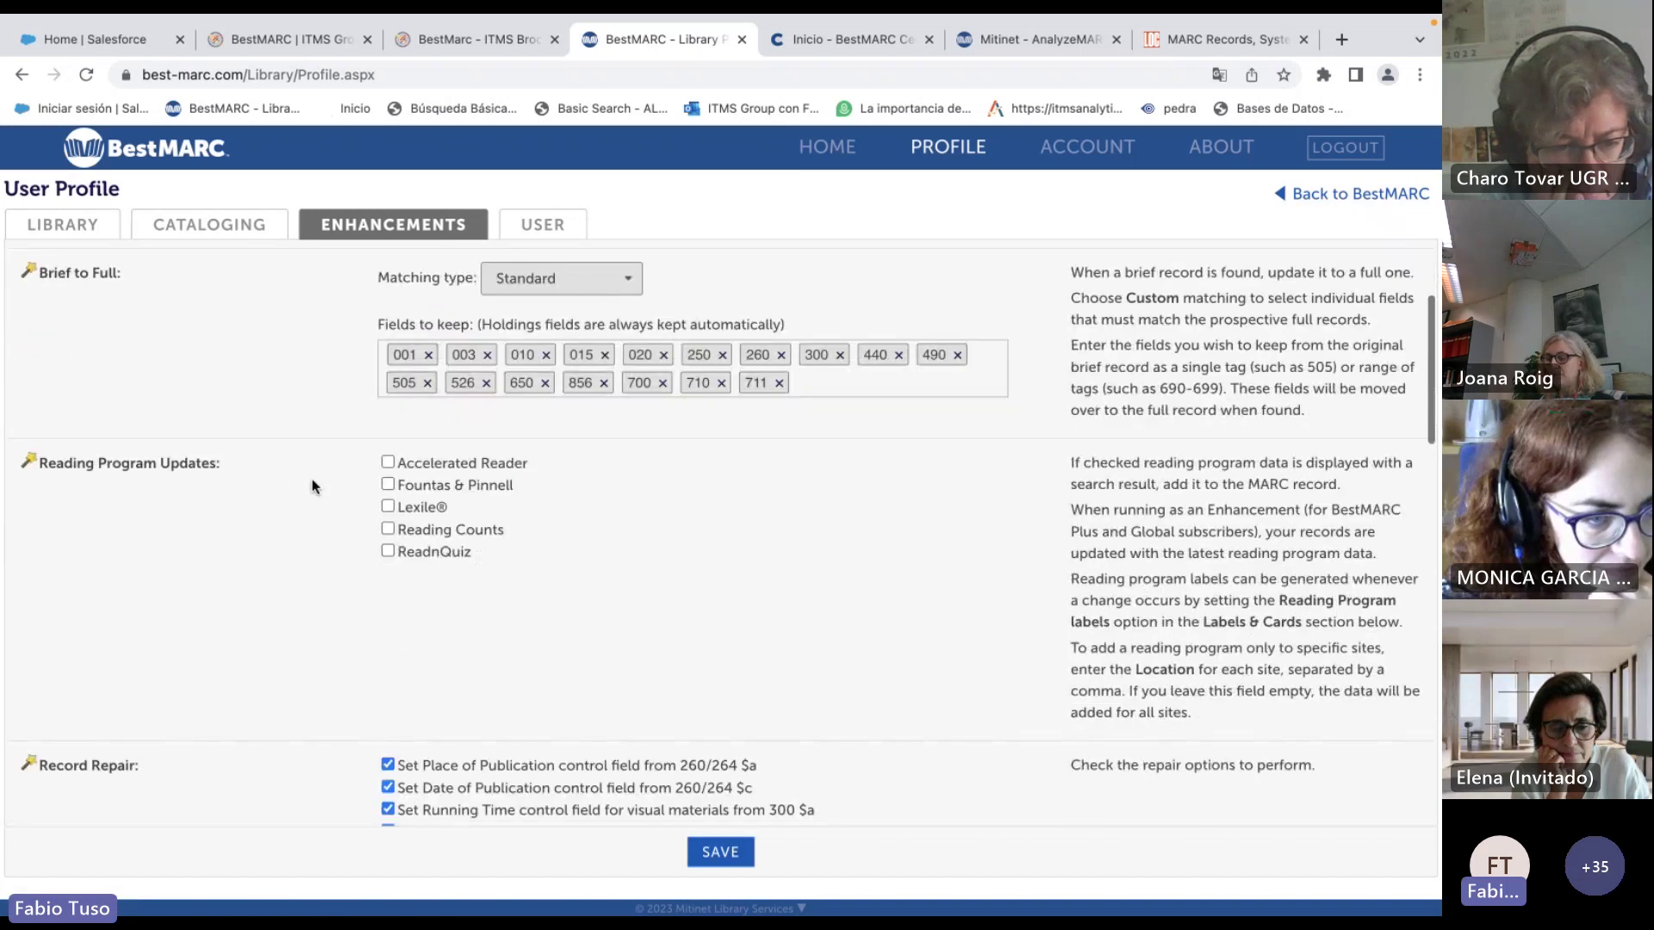
{"action": "scroll", "coordinate": [313, 484], "scroll_direction": "down", "scroll_amount": 2}
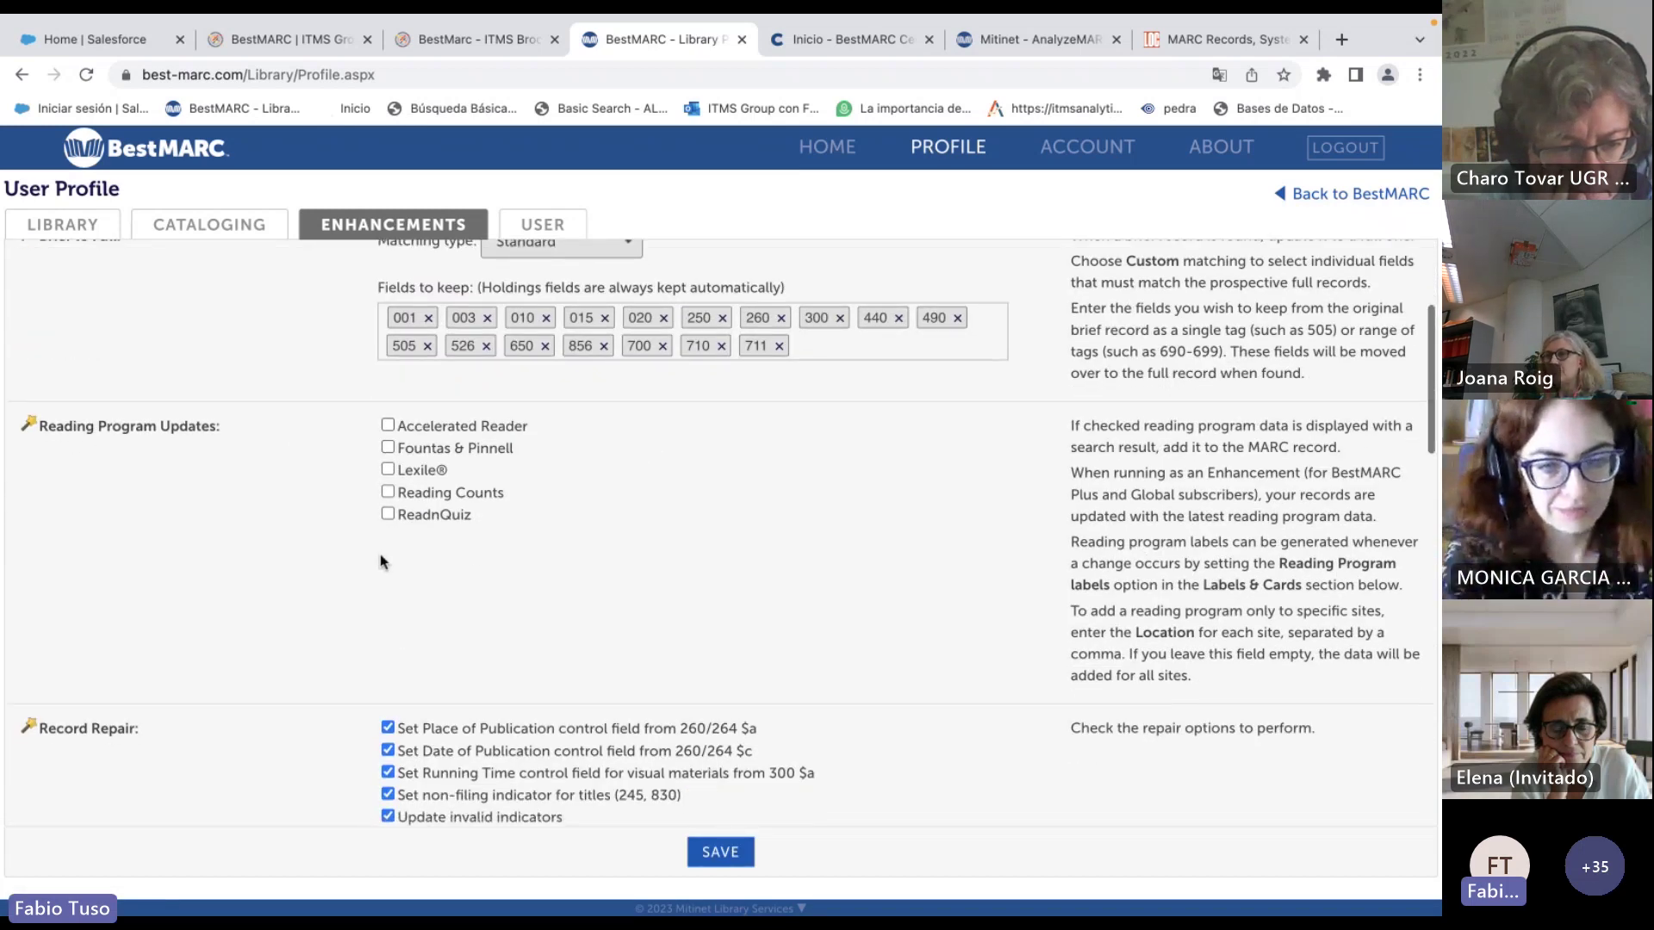
{"action": "scroll", "coordinate": [392, 596], "scroll_direction": "down", "scroll_amount": 4}
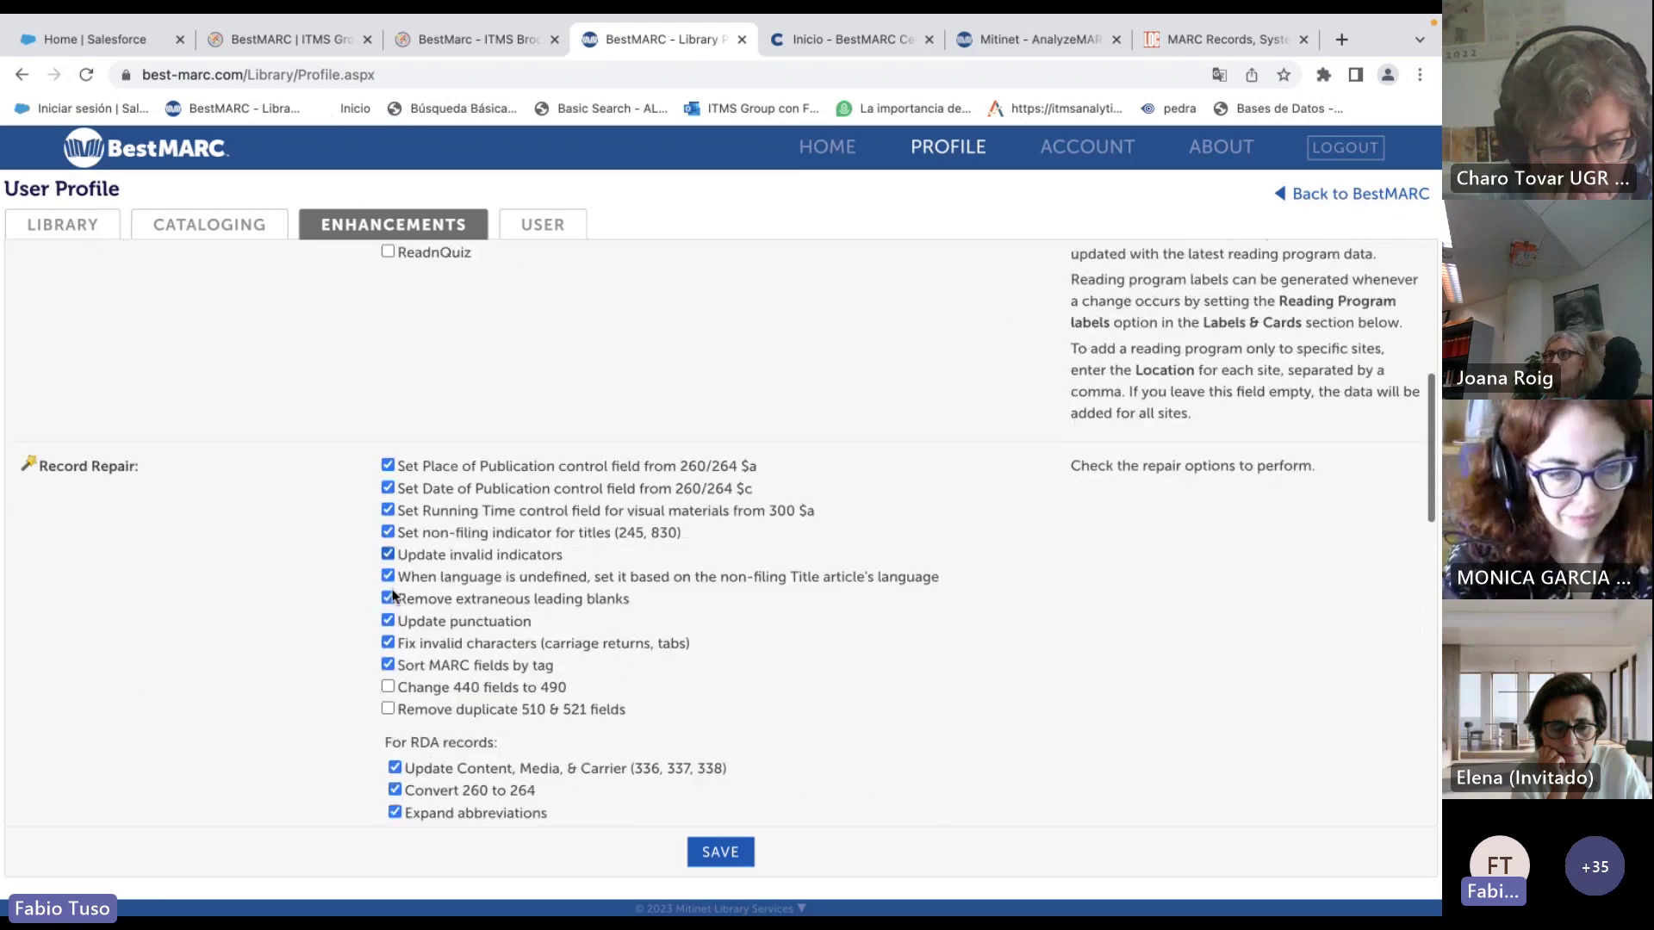
{"action": "left_click", "coordinate": [389, 626]}
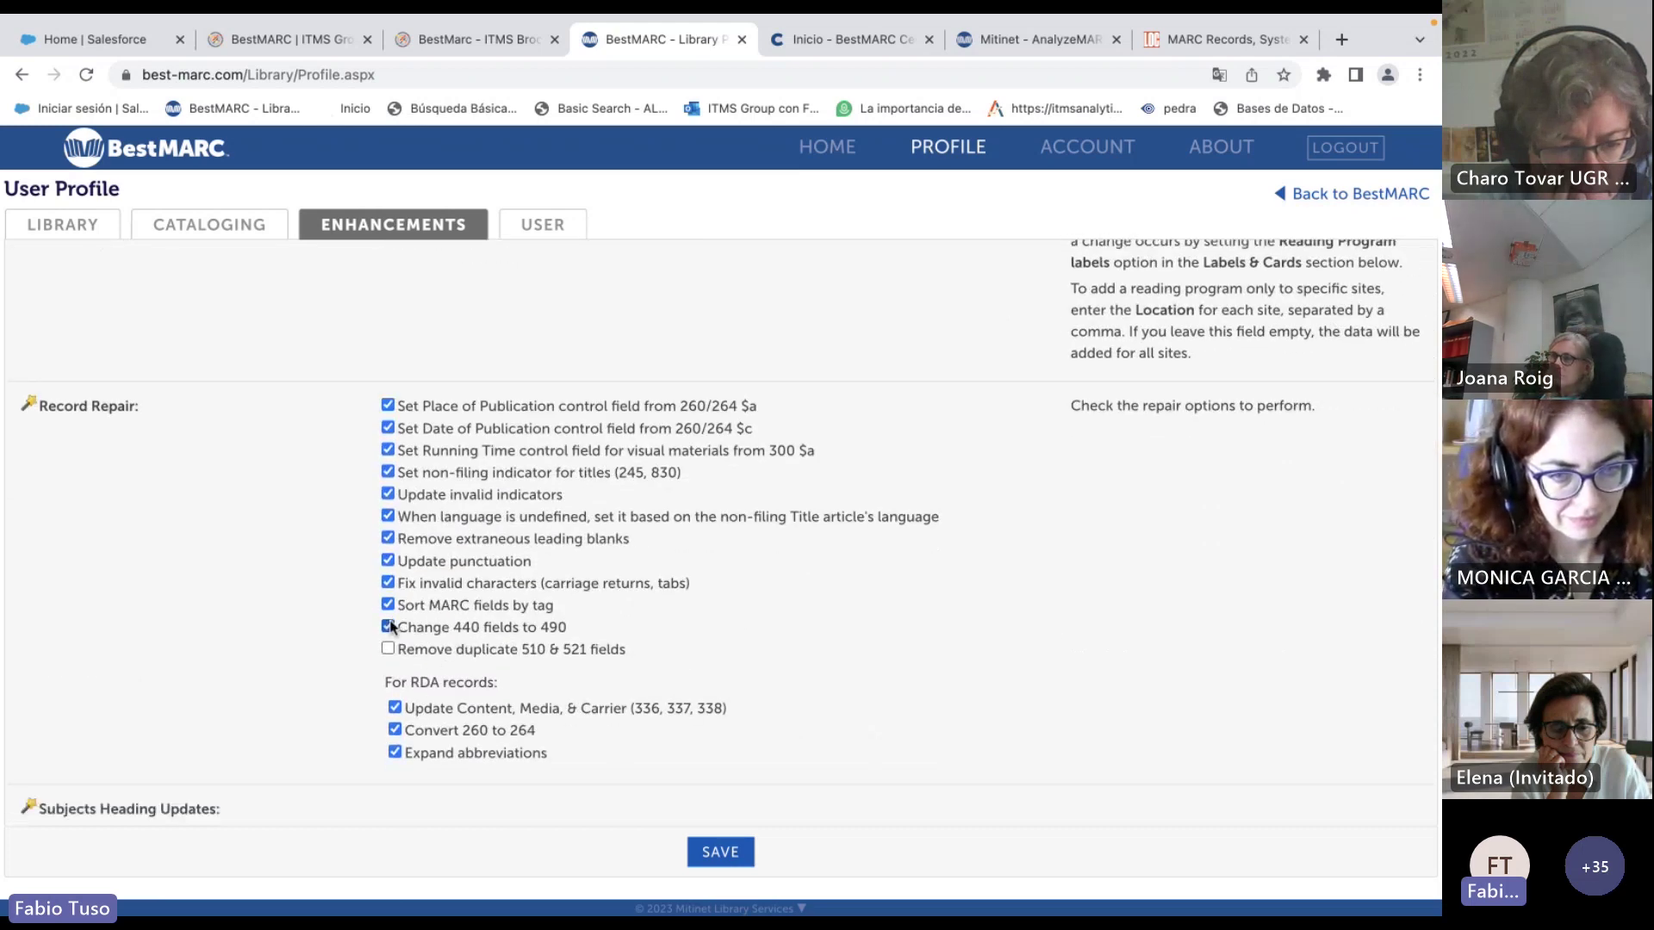
{"action": "left_click", "coordinate": [387, 646]}
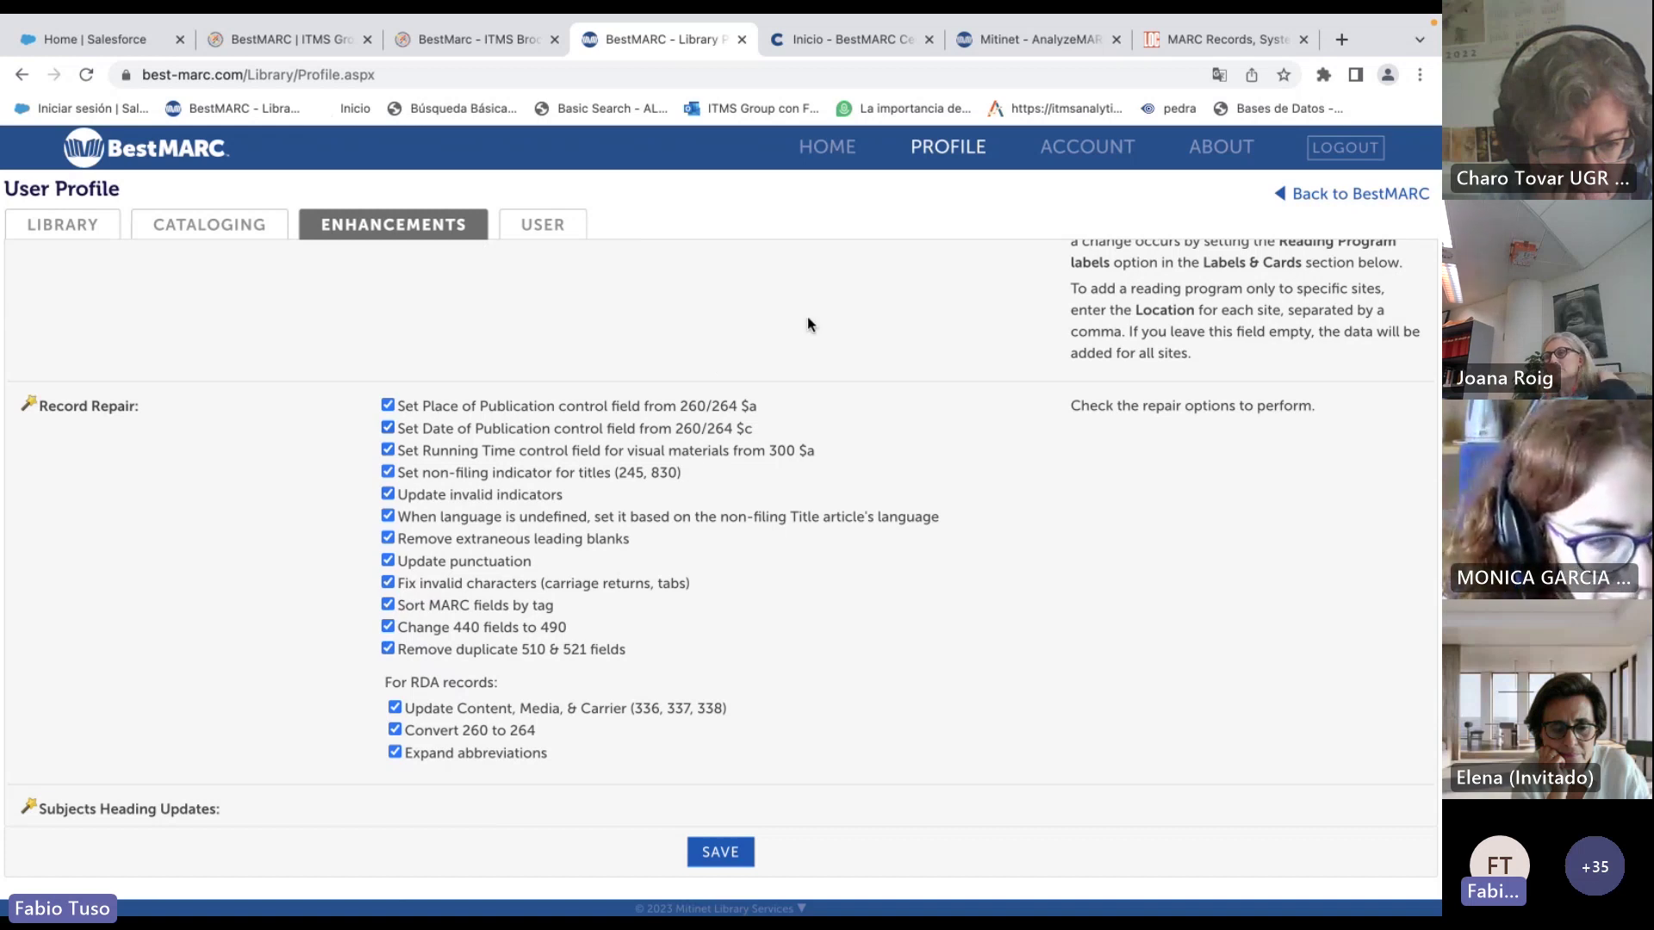
Translate the profile page into Spanish with Google Translate.
{"action": "right_click", "coordinate": [902, 309]}
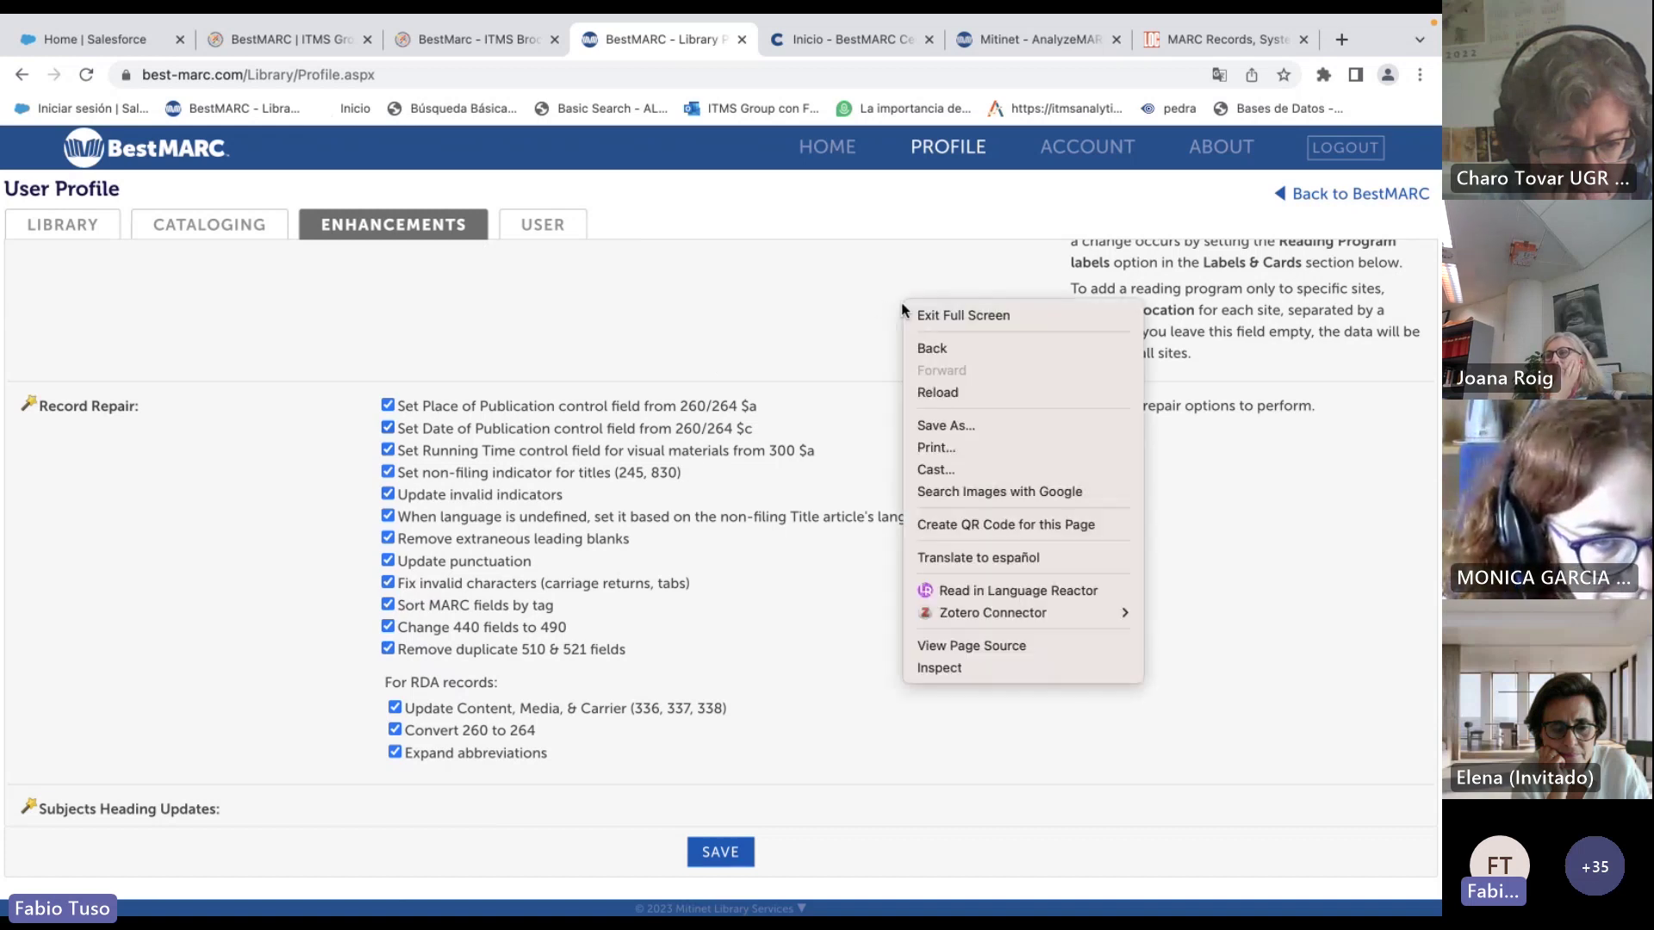
{"action": "left_click", "coordinate": [991, 557]}
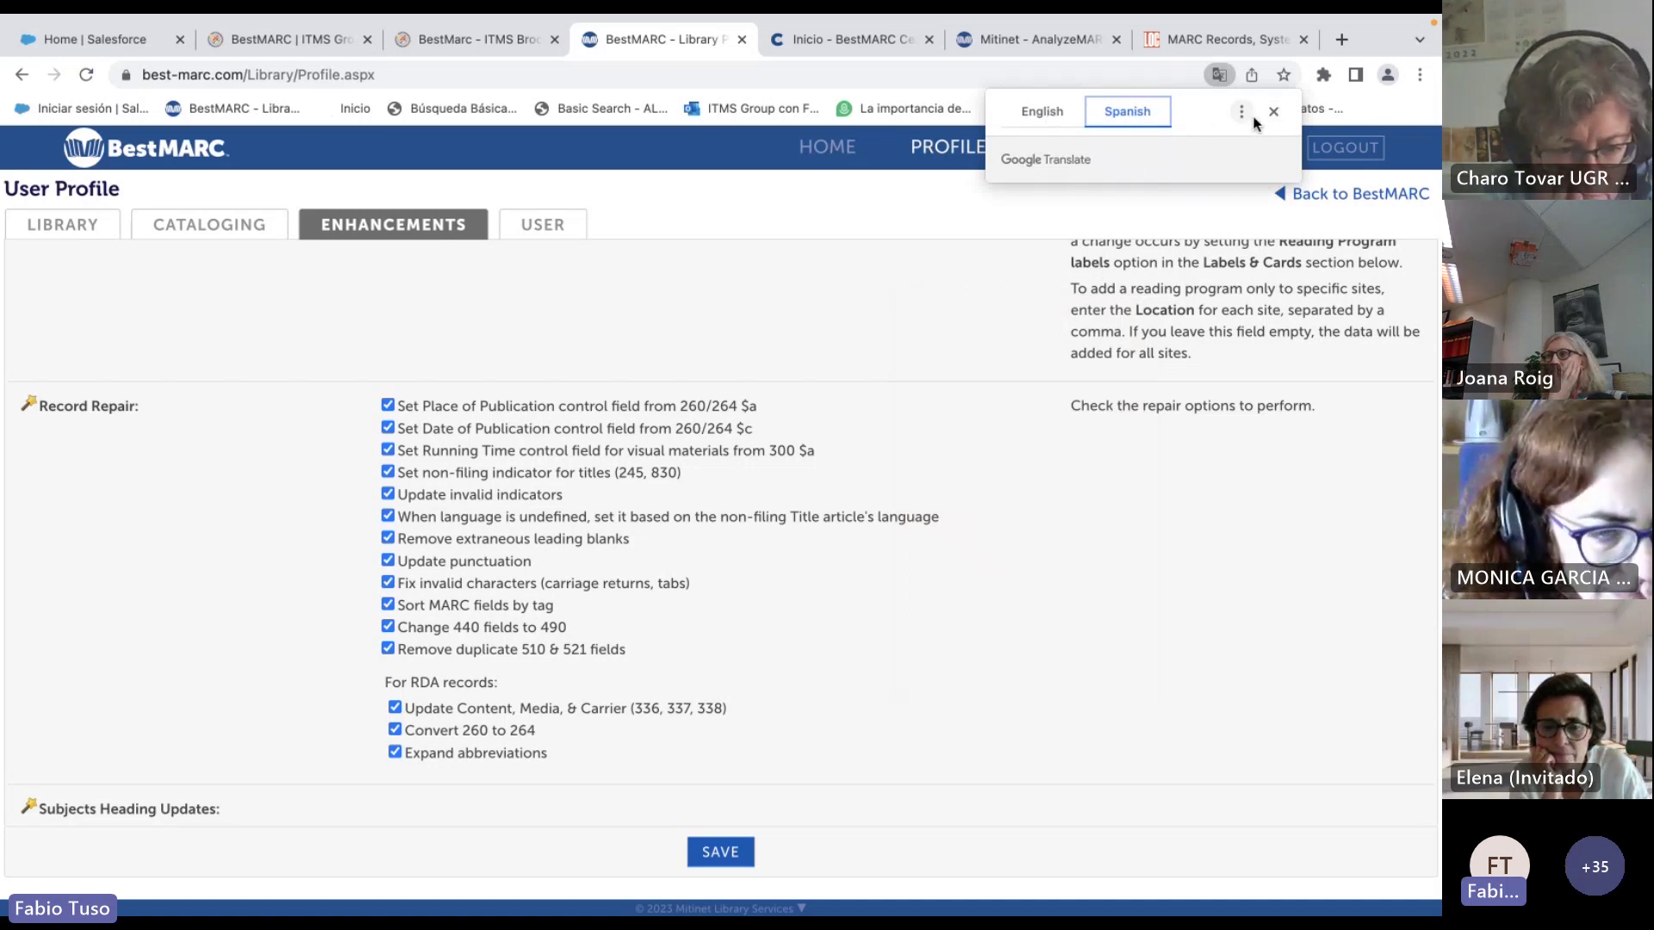
{"action": "left_click", "coordinate": [1071, 115]}
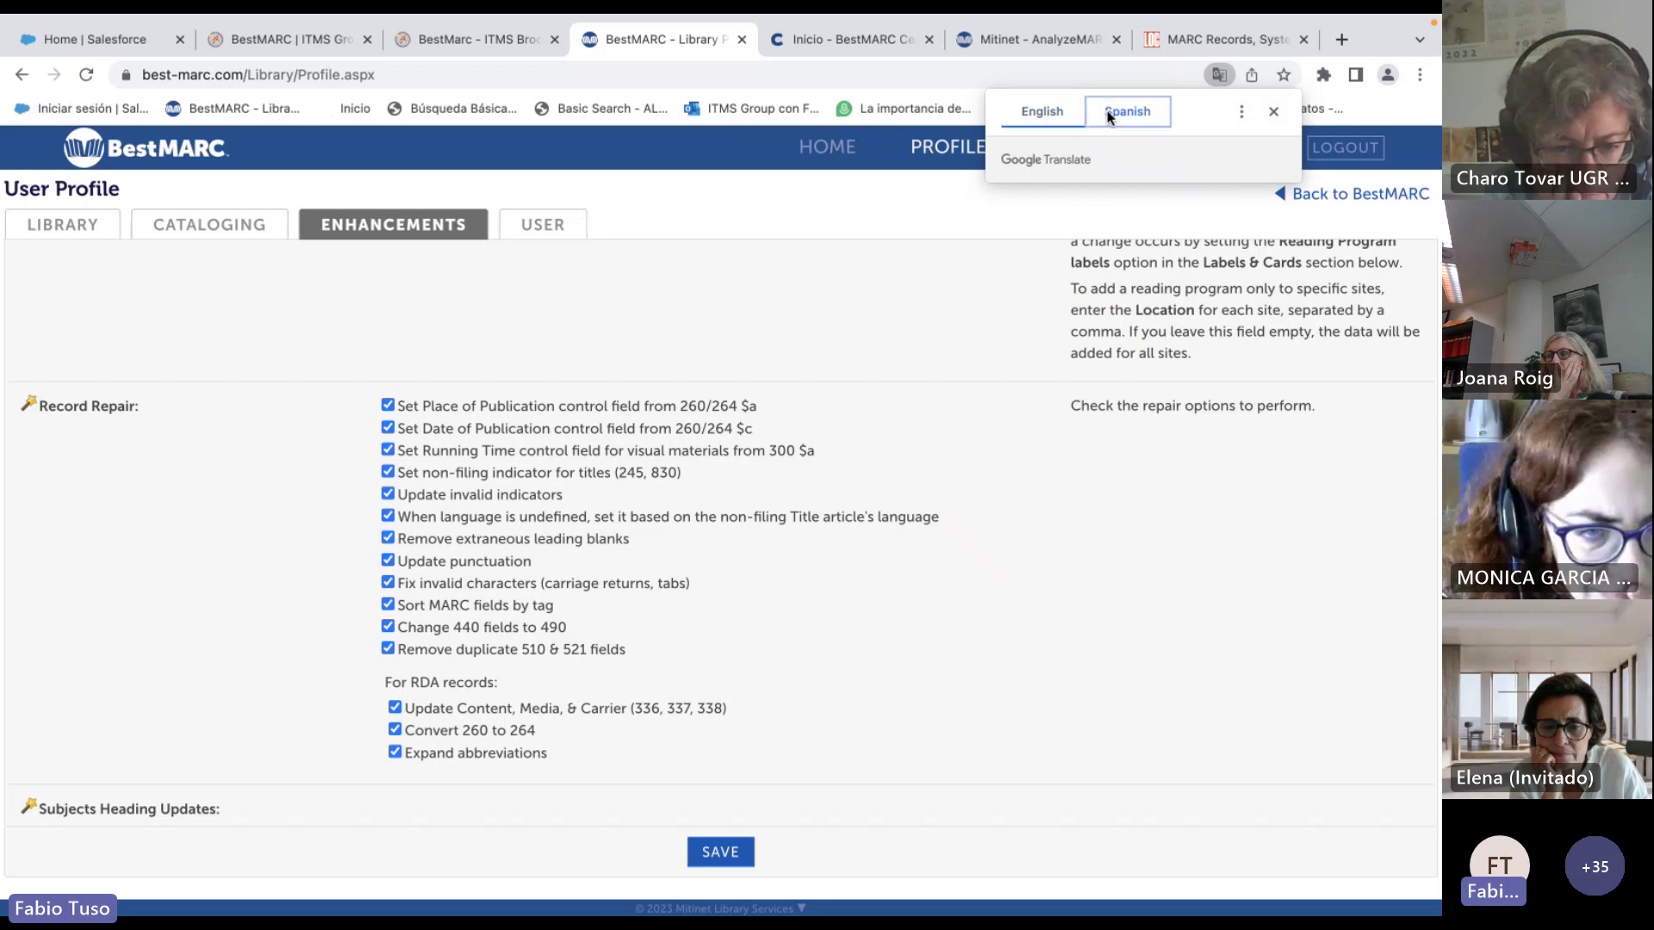
{"action": "left_click", "coordinate": [1107, 111]}
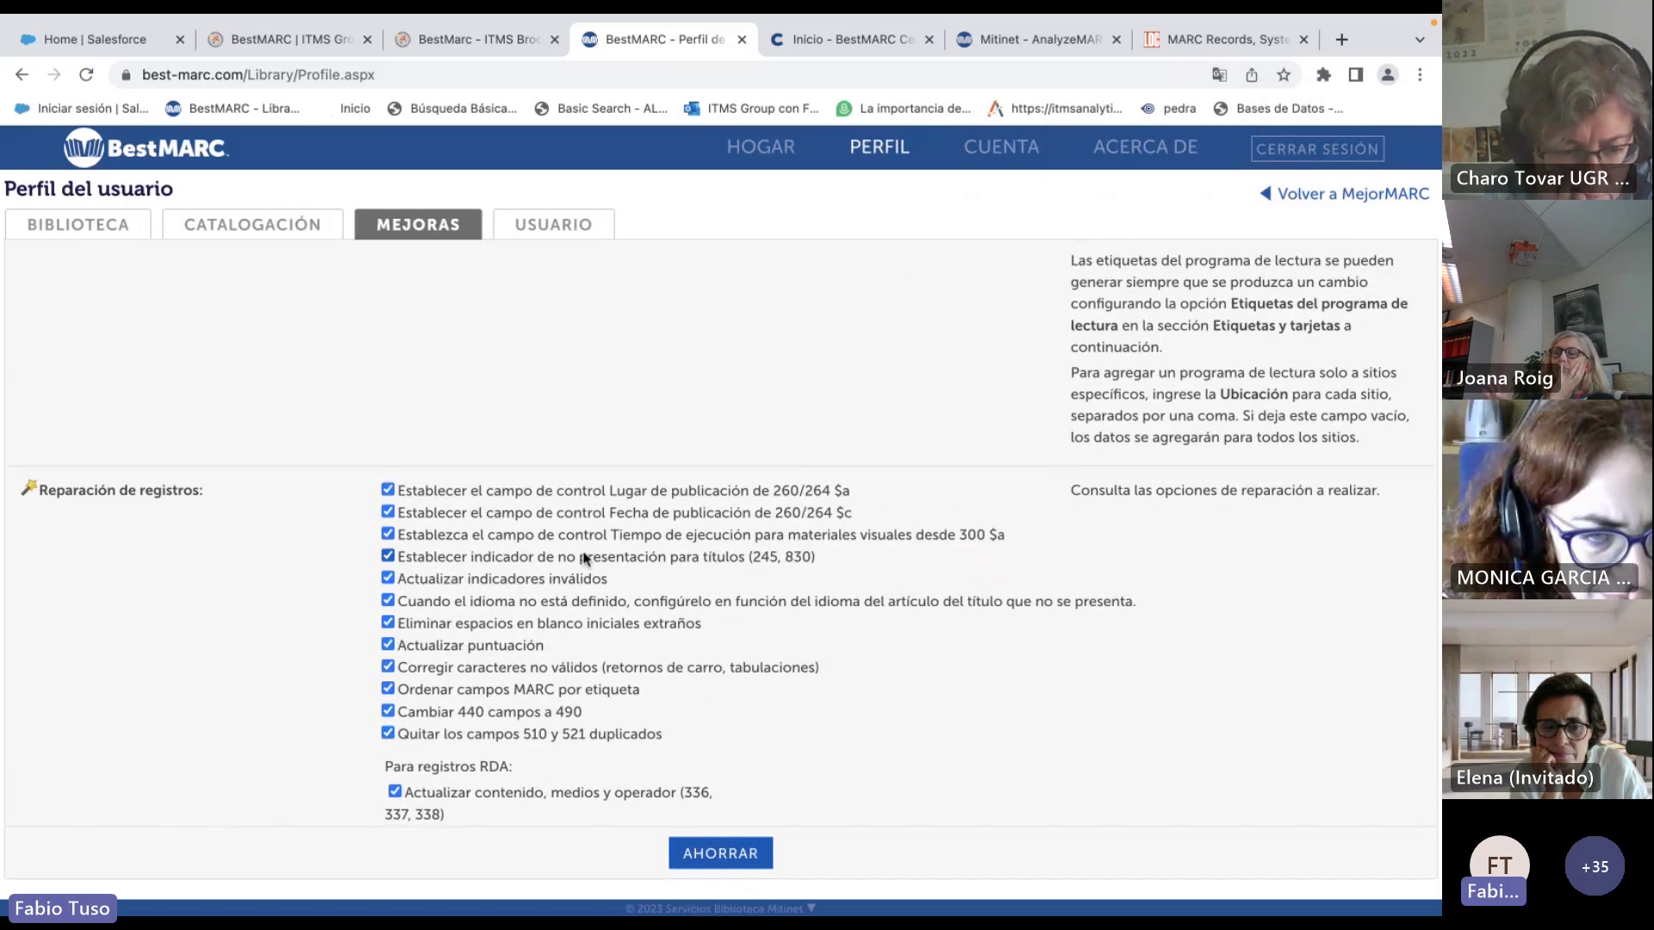
Look over the record repair options in Spanish and restore the profile page to its original English text.
{"action": "scroll", "coordinate": [583, 558], "scroll_direction": "down", "scroll_amount": 2}
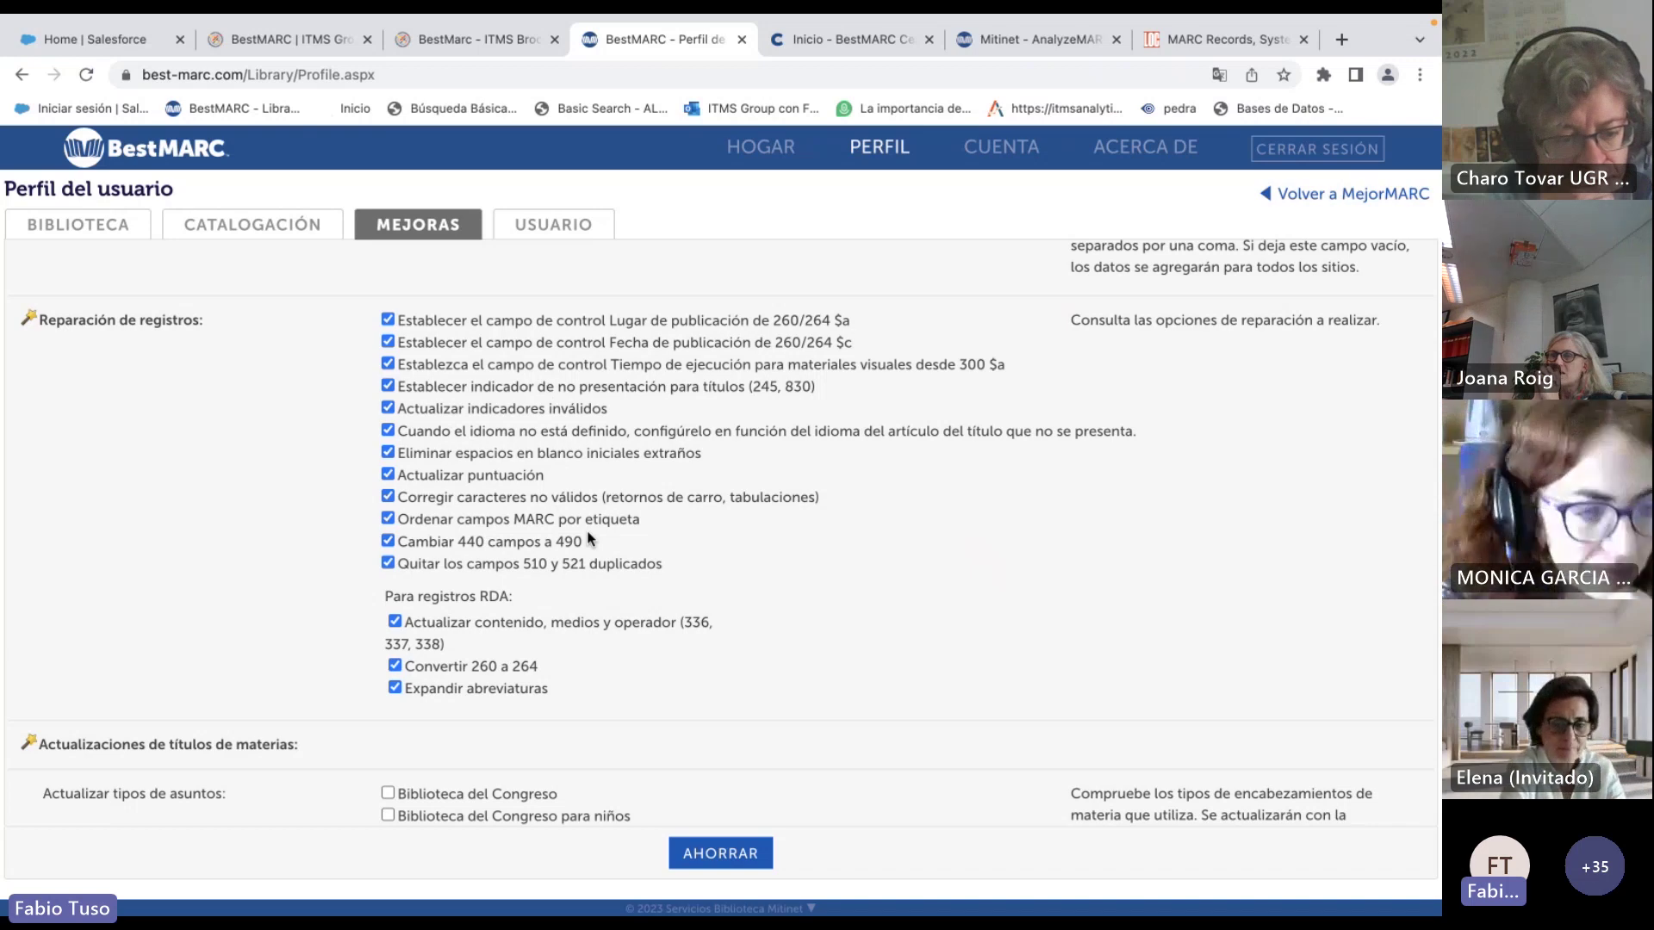
{"action": "scroll", "coordinate": [589, 538], "scroll_direction": "down", "scroll_amount": 1}
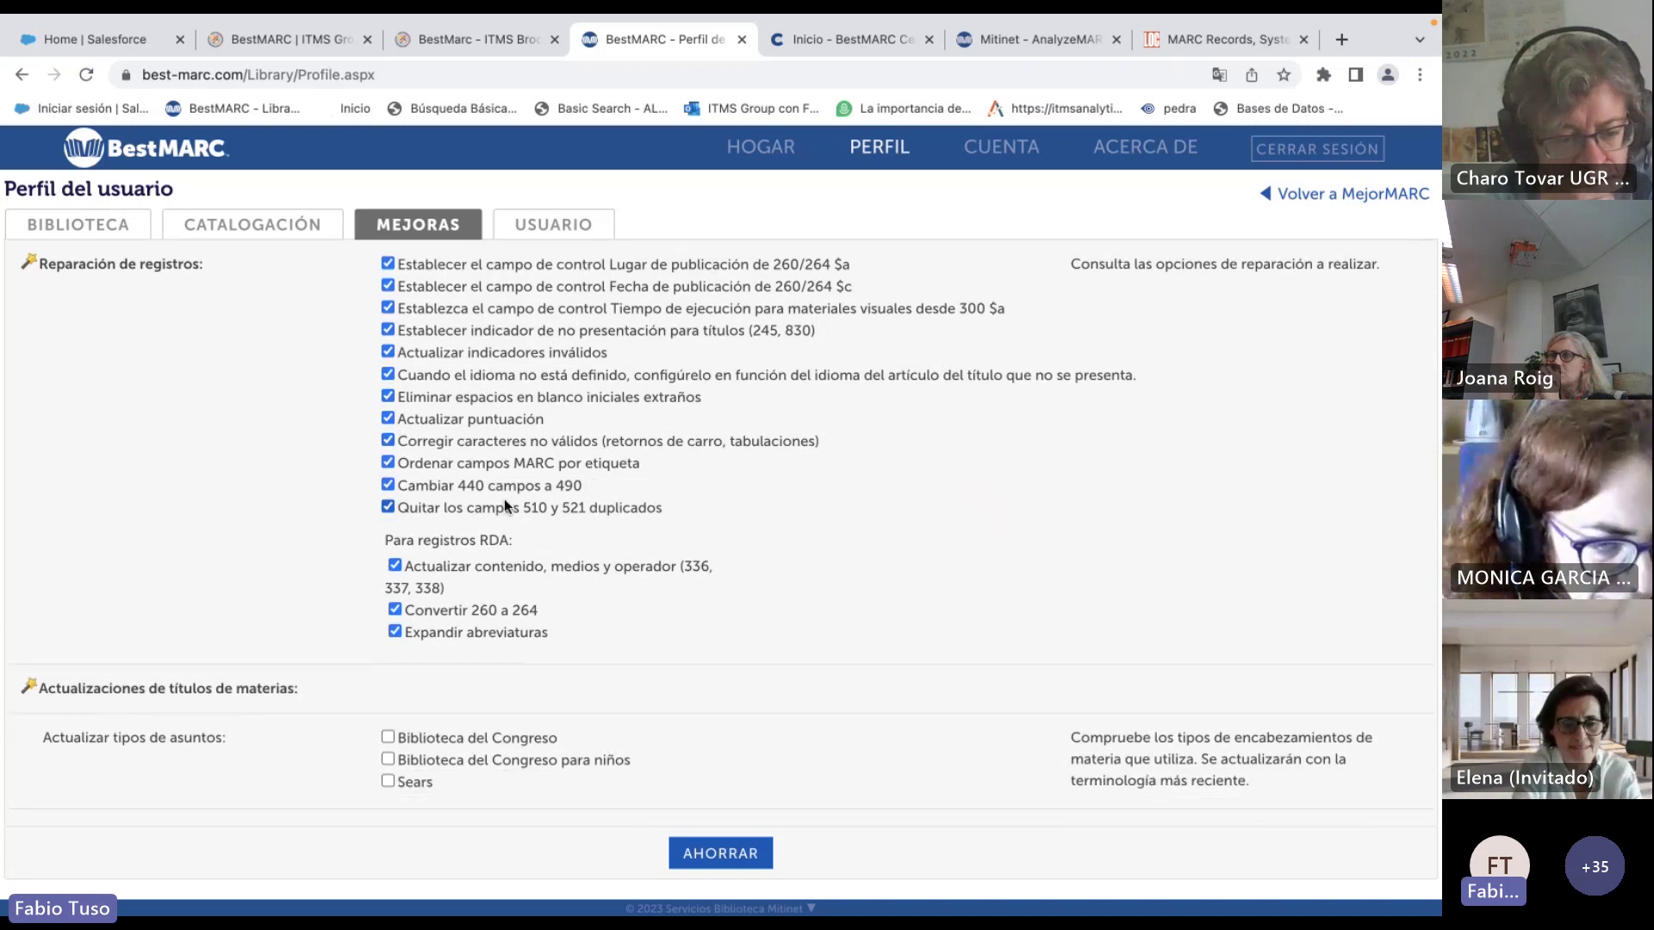
{"action": "scroll", "coordinate": [510, 505], "scroll_direction": "down", "scroll_amount": 1}
{"action": "scroll", "coordinate": [422, 466], "scroll_direction": "up", "scroll_amount": 1}
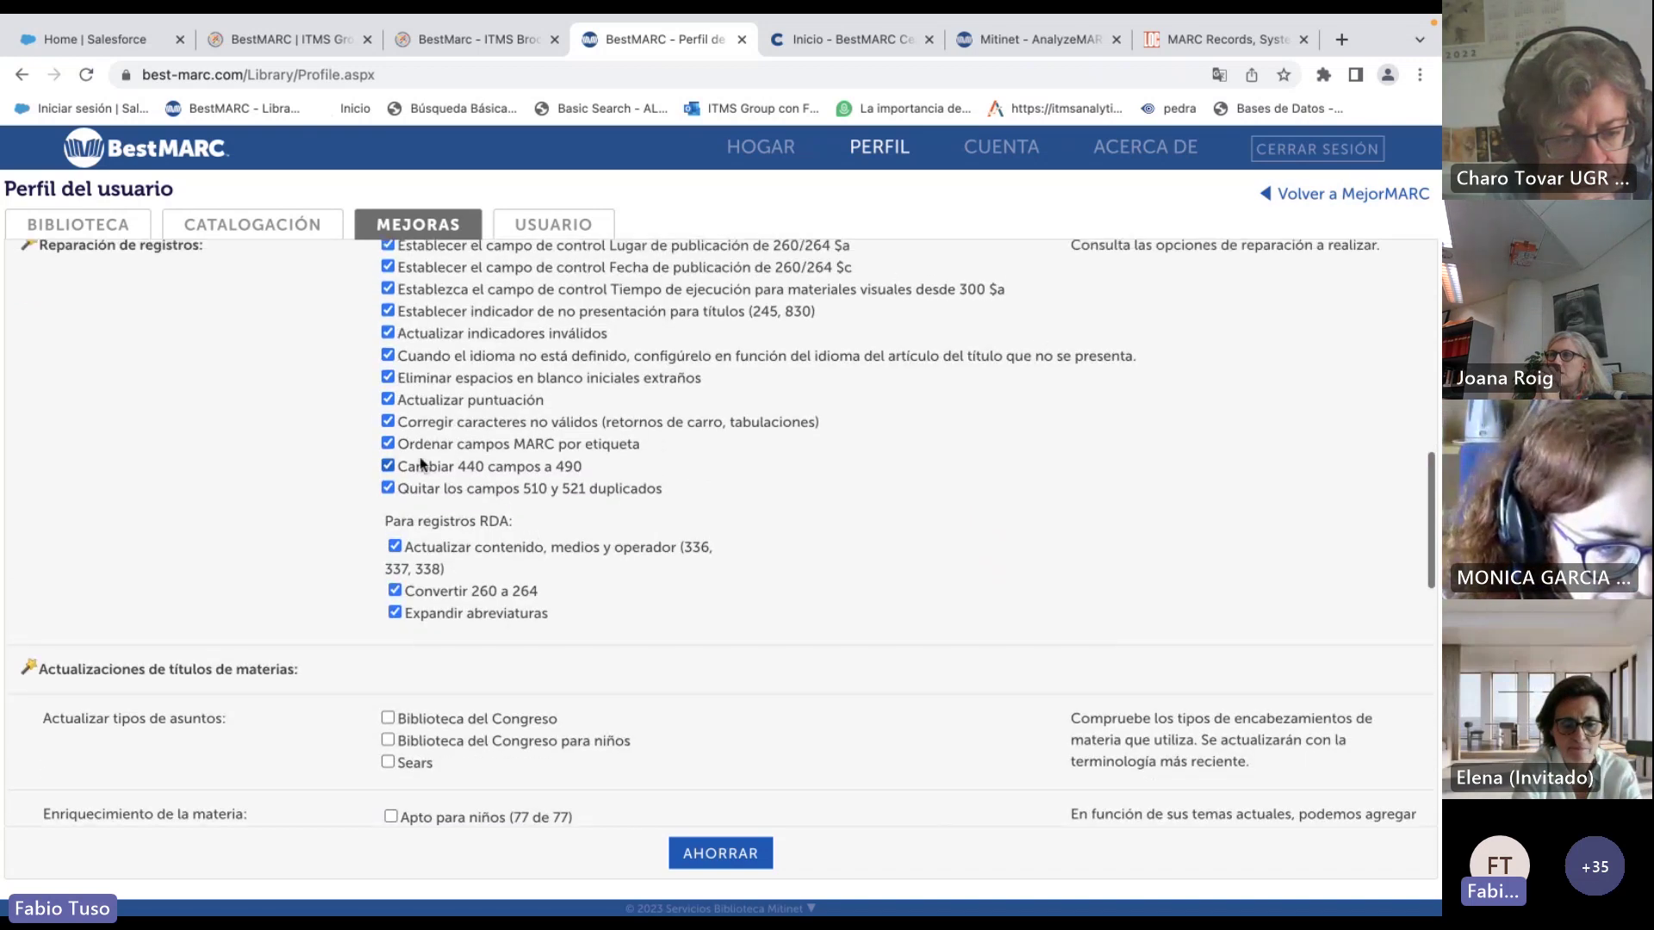
{"action": "scroll", "coordinate": [606, 488], "scroll_direction": "up", "scroll_amount": 2}
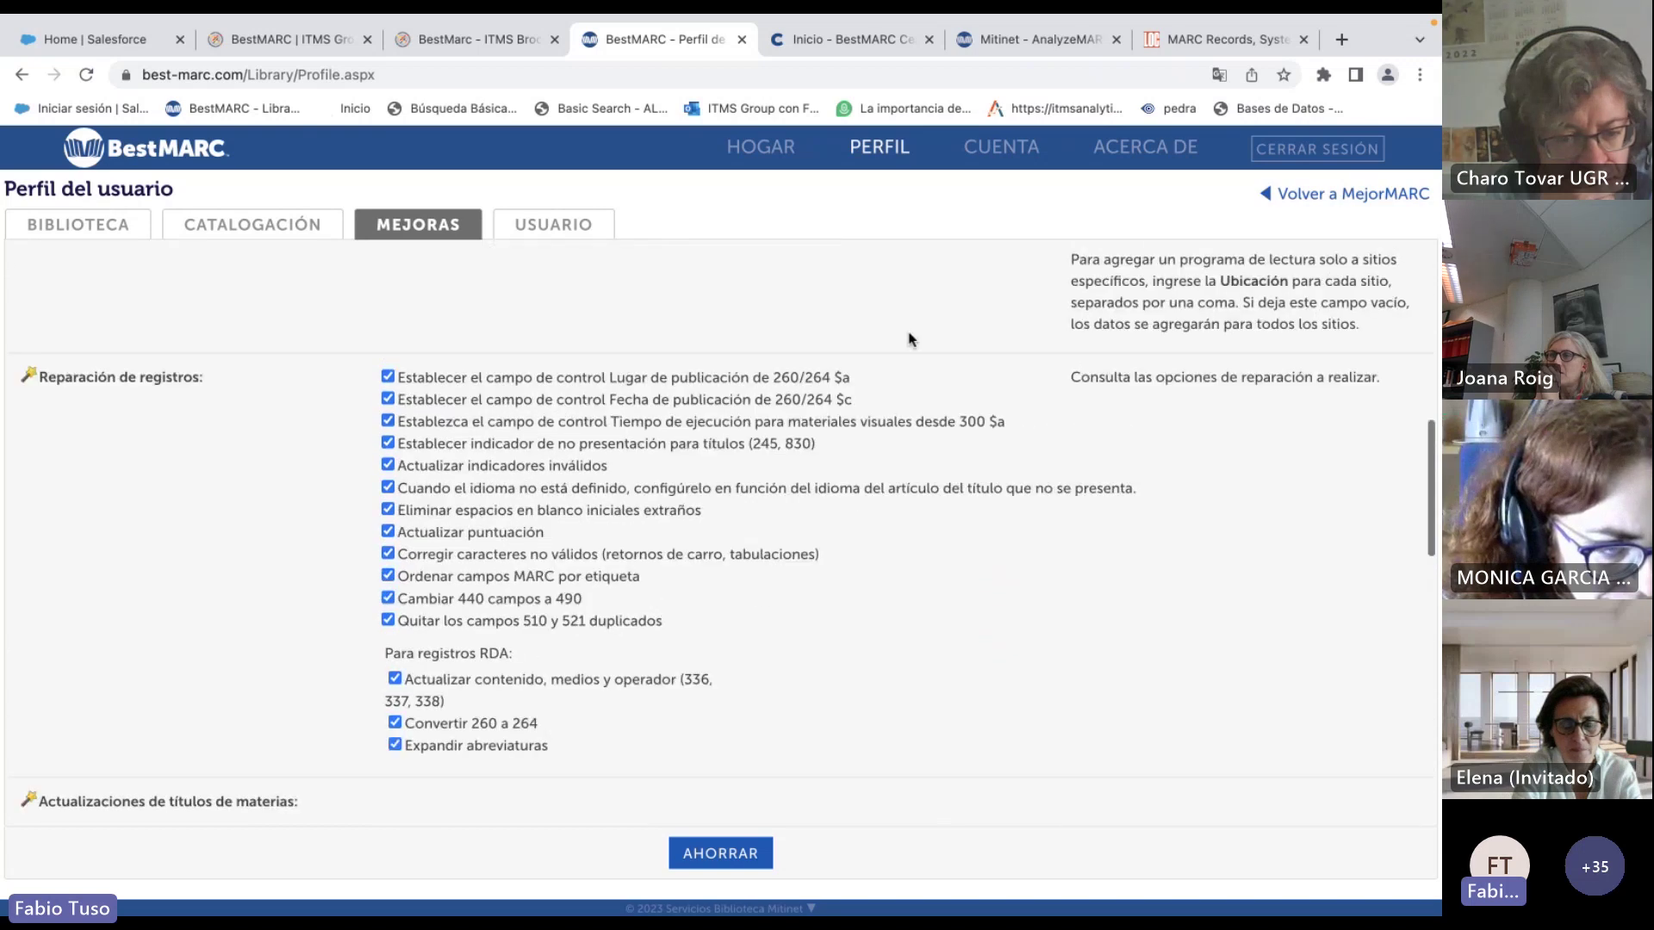
{"action": "right_click", "coordinate": [1052, 203]}
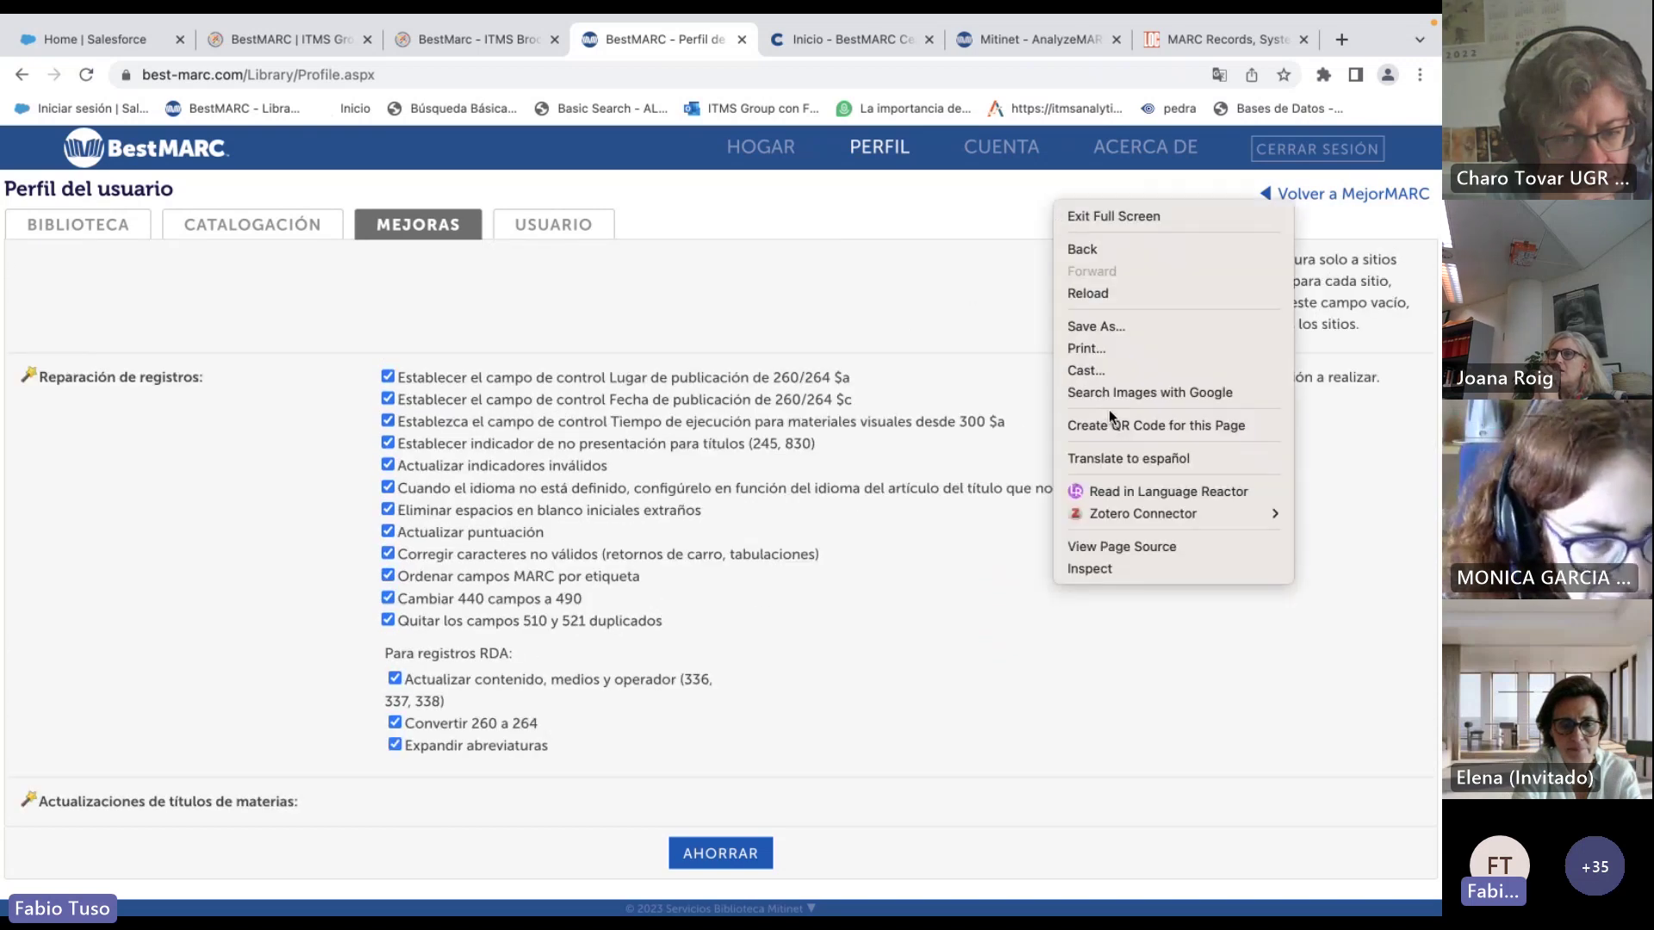
{"action": "left_click", "coordinate": [1123, 459]}
{"action": "left_click", "coordinate": [1040, 112]}
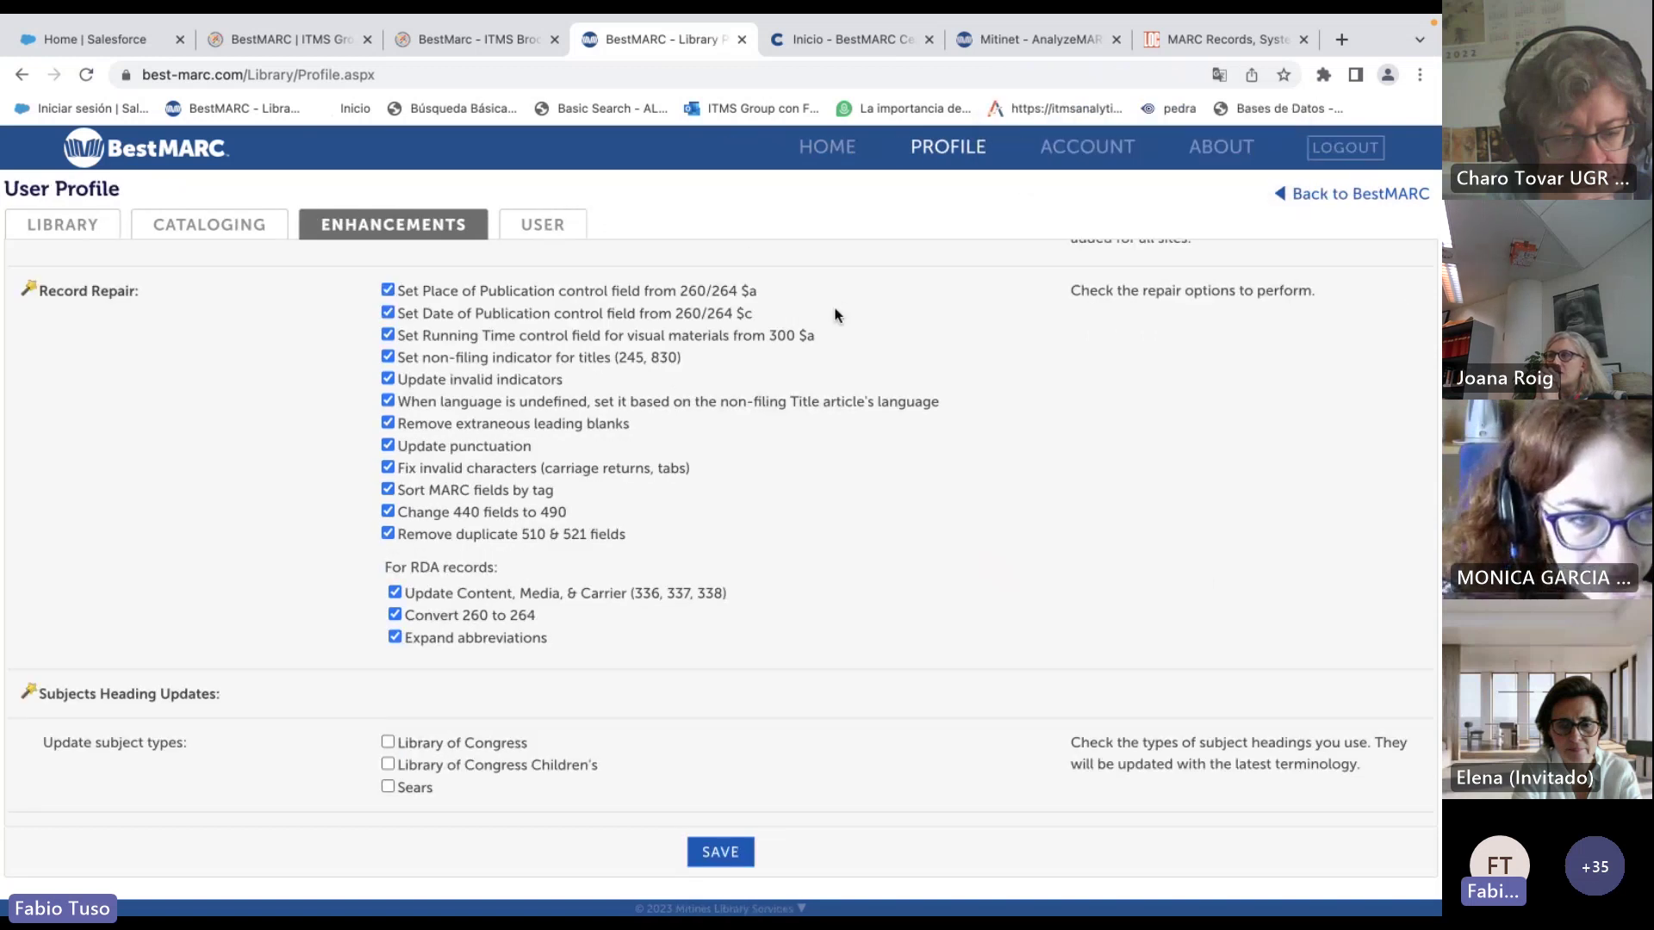
Clear the RDA options Convert 260 to 264 and Expand abbreviations under record repair, and enable both again.
{"action": "left_click", "coordinate": [389, 446]}
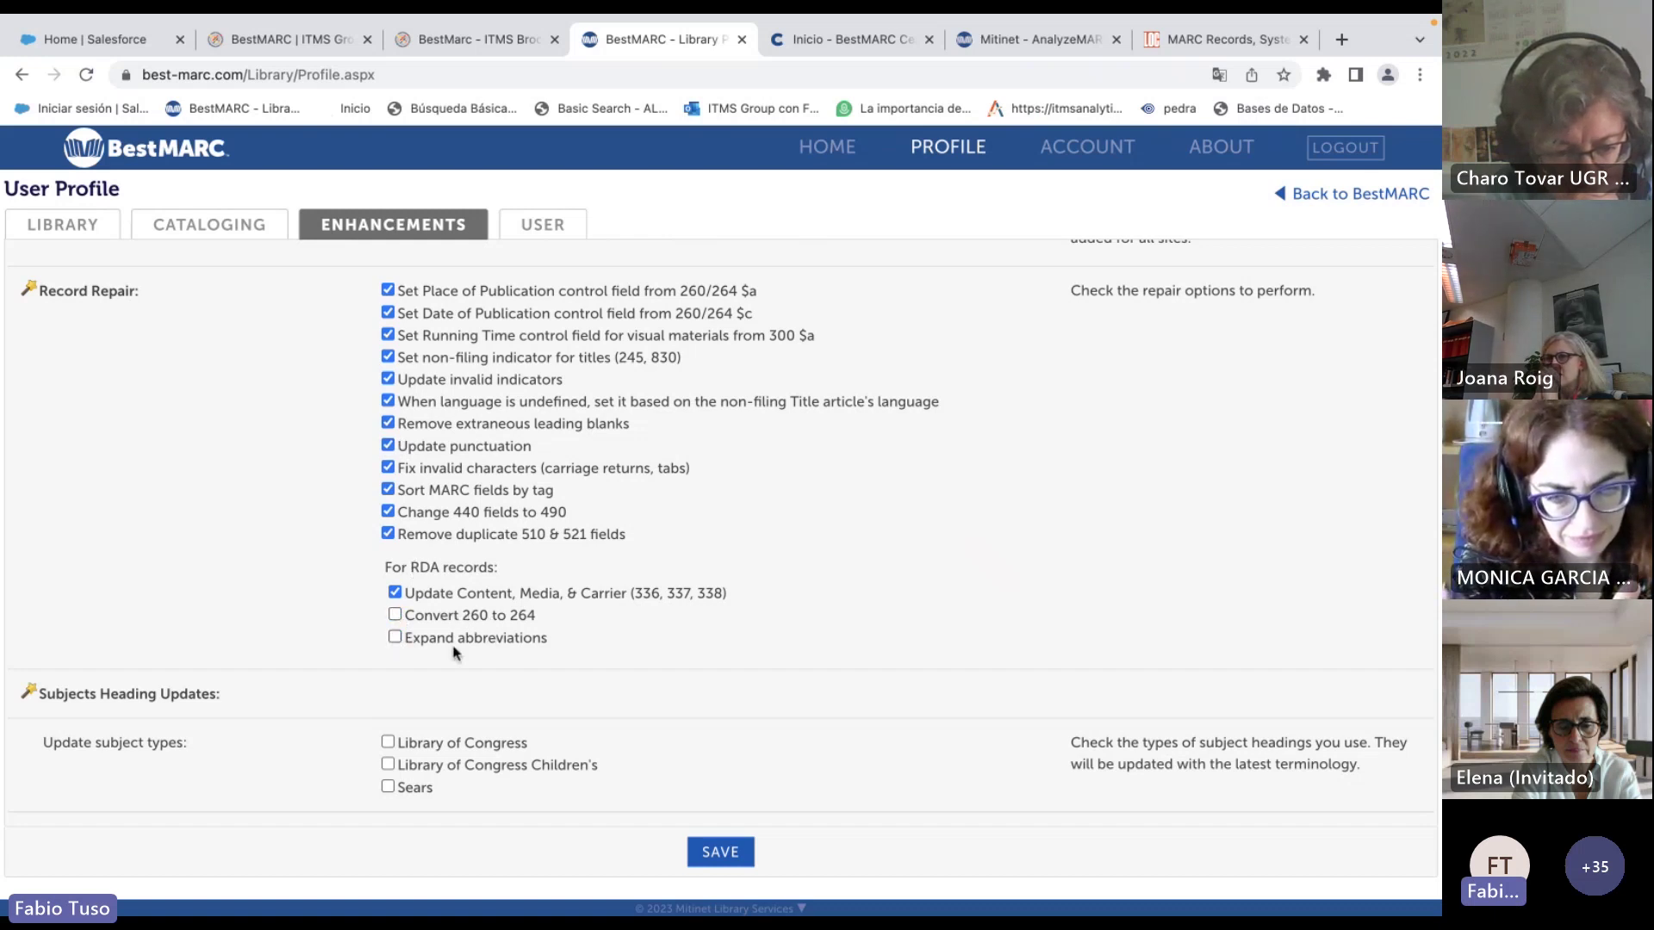
{"action": "left_click", "coordinate": [394, 638]}
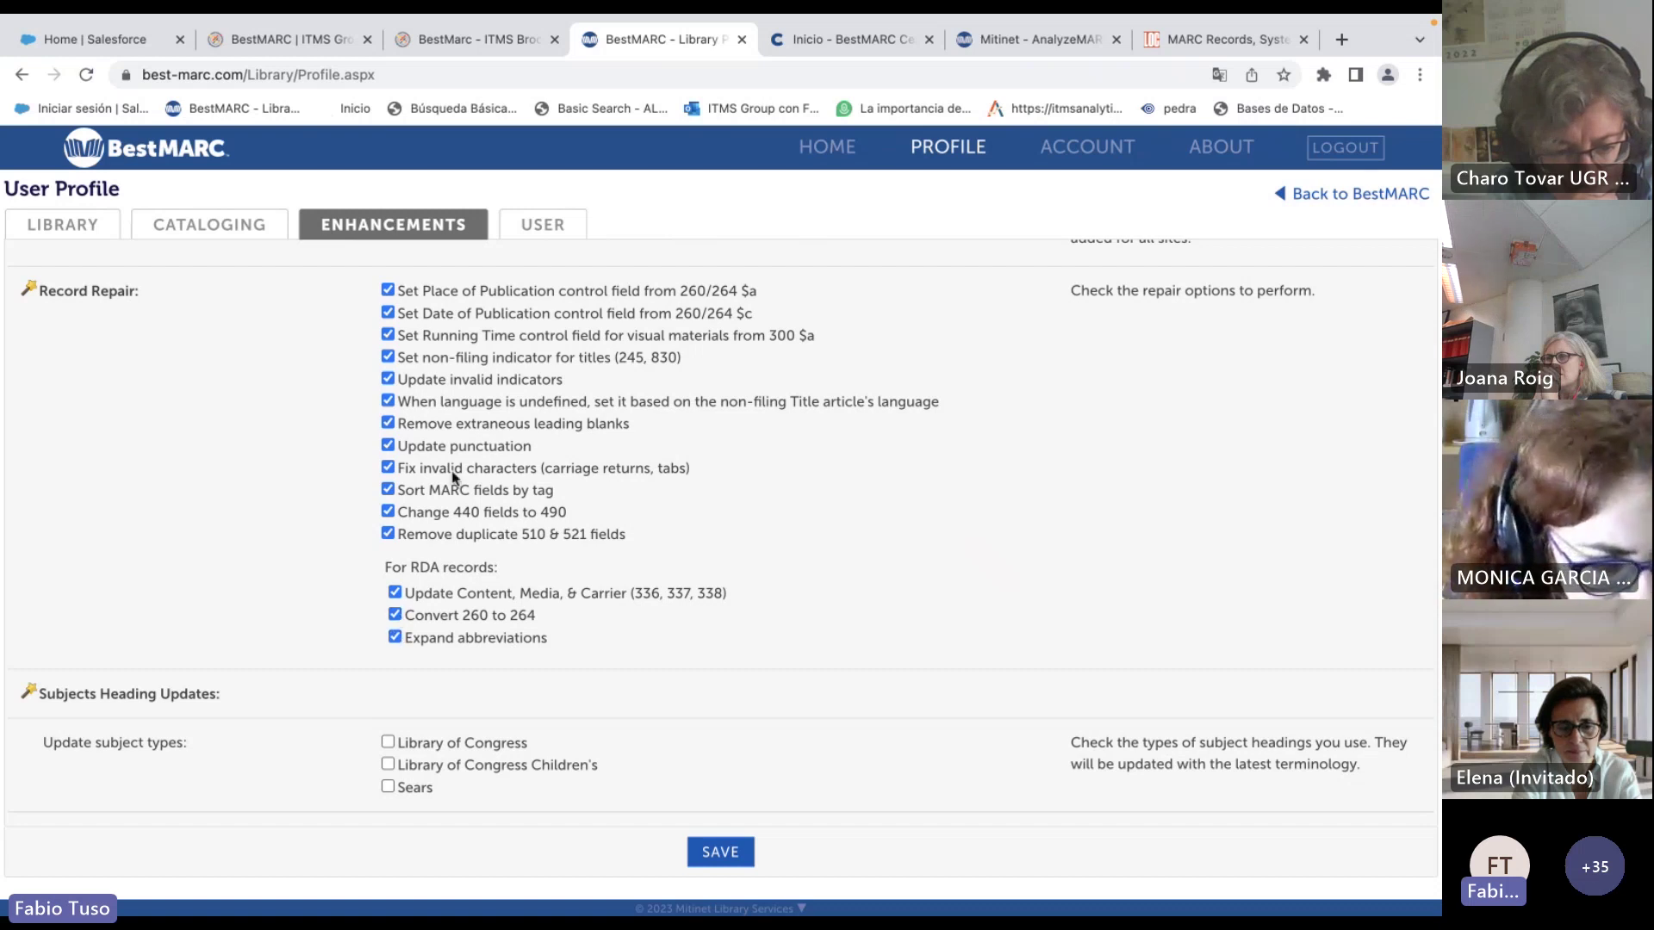
{"action": "left_click", "coordinate": [395, 614]}
{"action": "scroll", "coordinate": [448, 431], "scroll_direction": "up", "scroll_amount": 2}
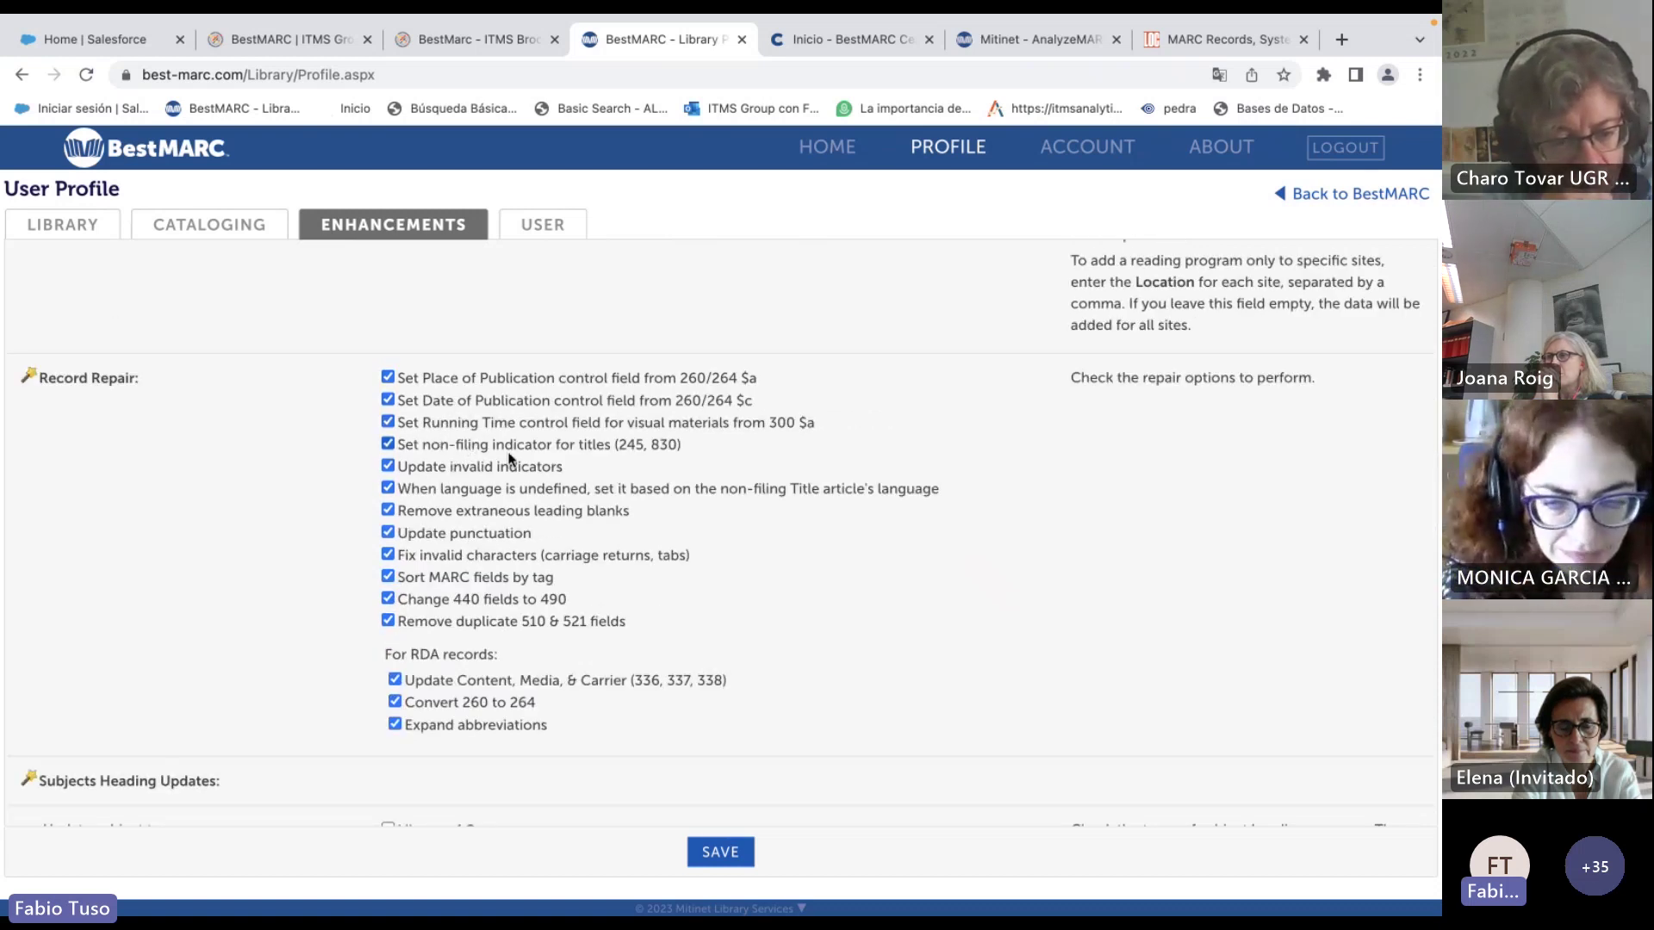
Examine the subject heading update options, including subject types, subject enrichment, redundant subjects, juvenile terms and sorting.
{"action": "scroll", "coordinate": [509, 473], "scroll_direction": "down", "scroll_amount": 5}
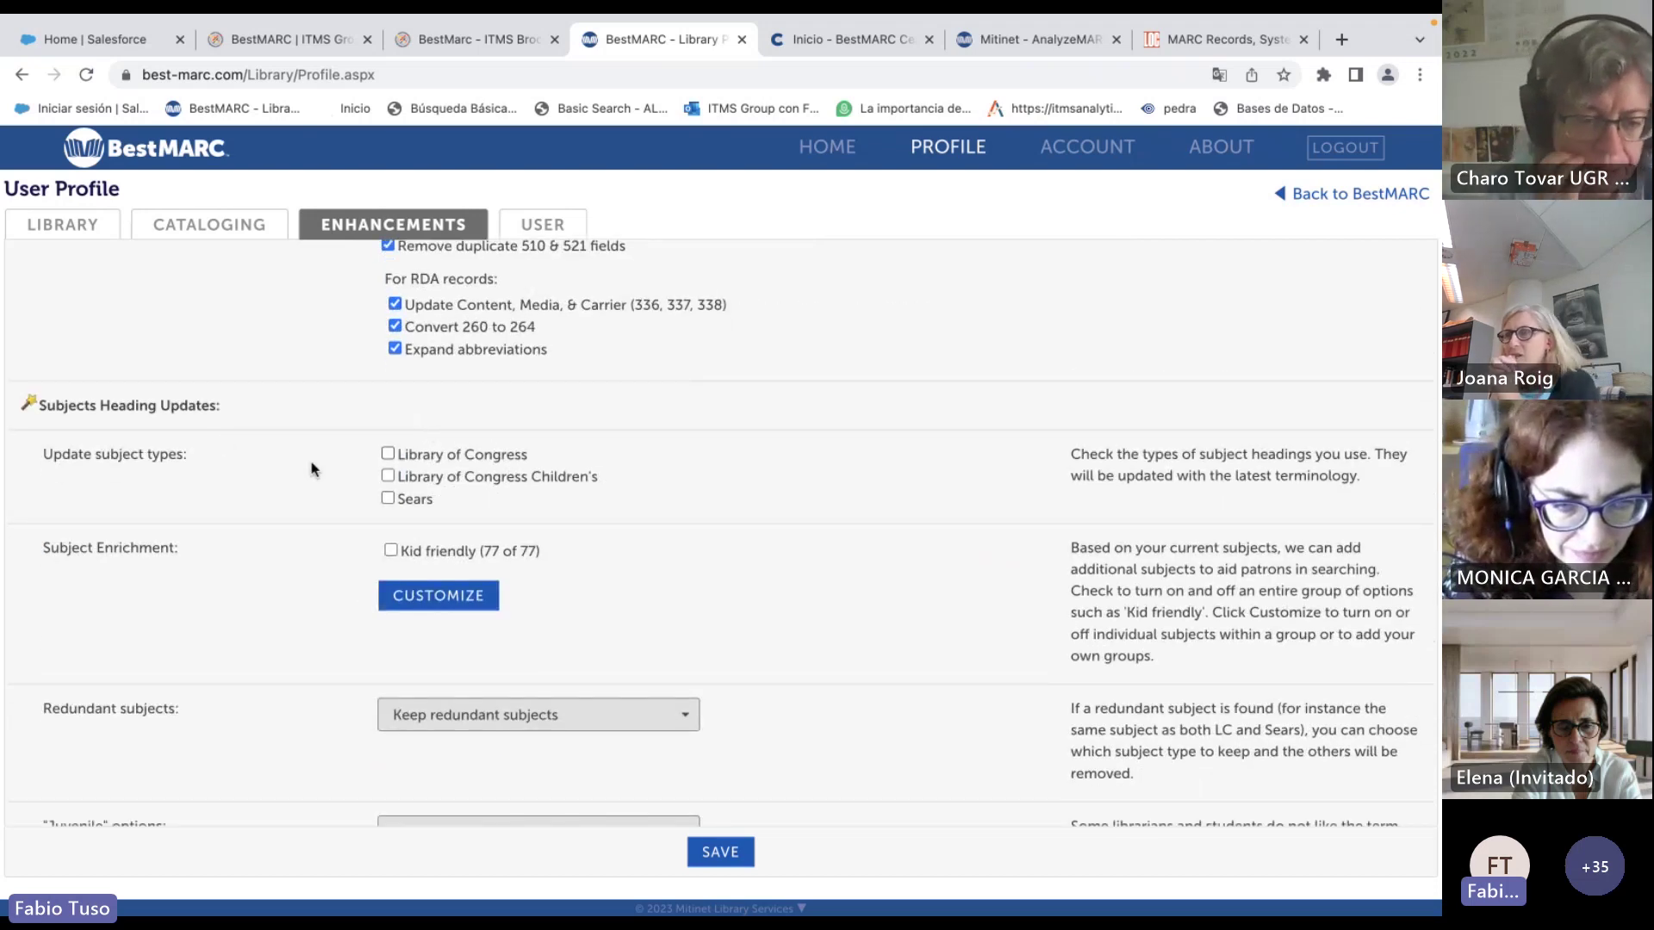
{"action": "left_click", "coordinate": [388, 454]}
{"action": "left_click", "coordinate": [389, 477]}
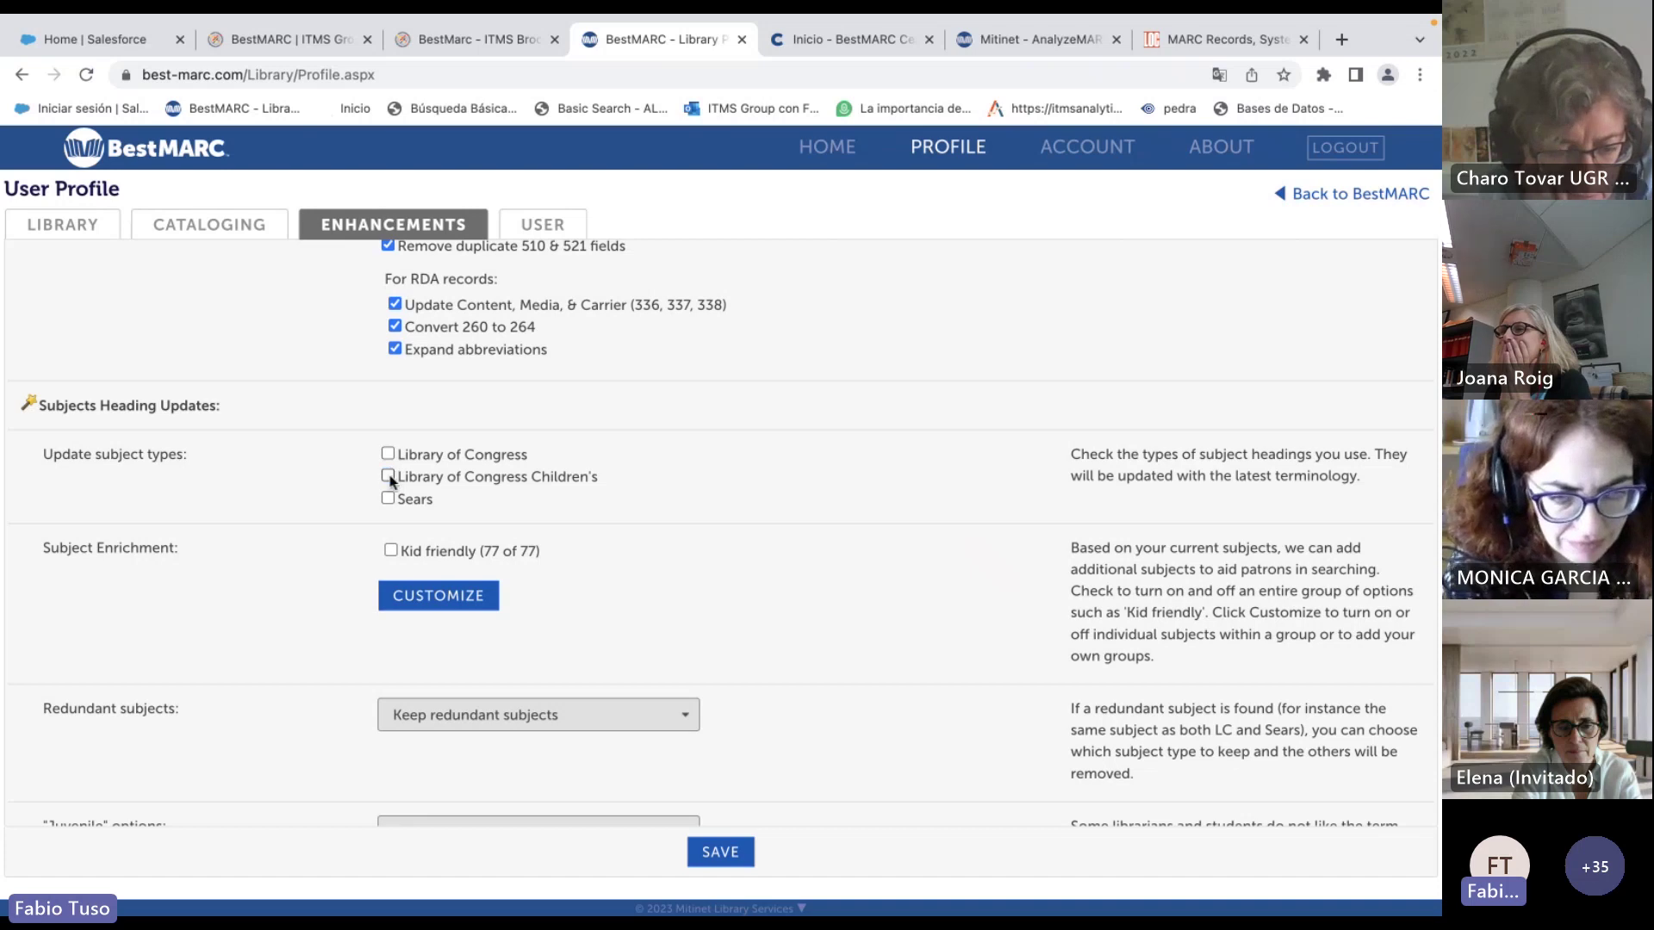
{"action": "scroll", "coordinate": [317, 502], "scroll_direction": "down", "scroll_amount": 2}
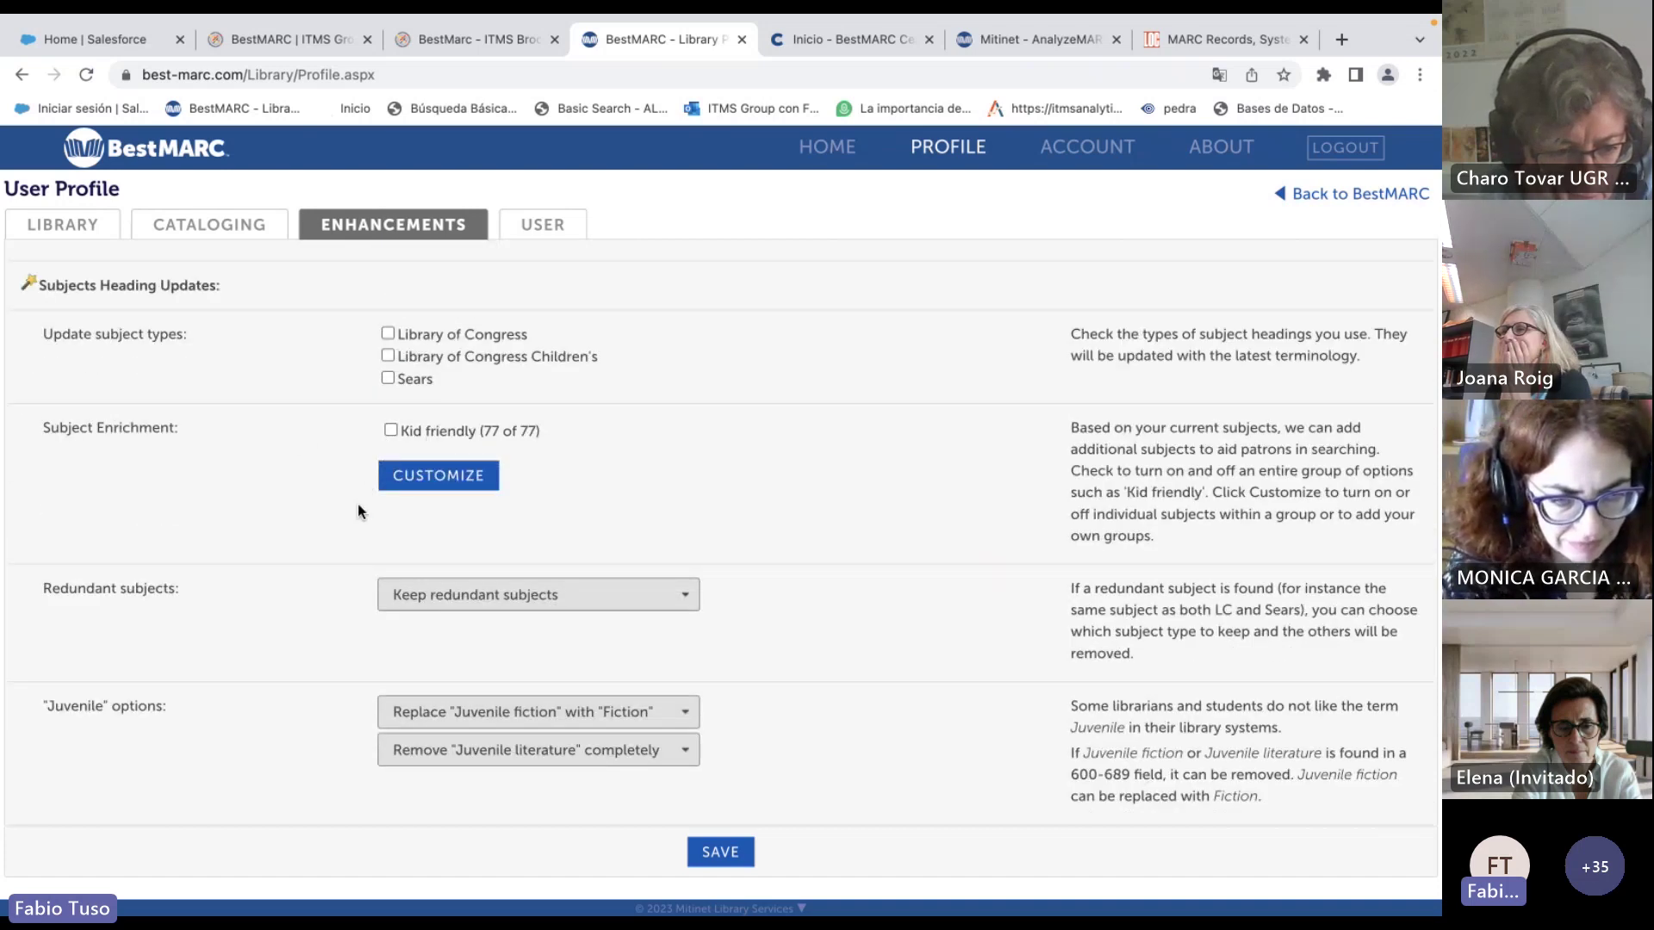
{"action": "scroll", "coordinate": [358, 511], "scroll_direction": "down", "scroll_amount": 1}
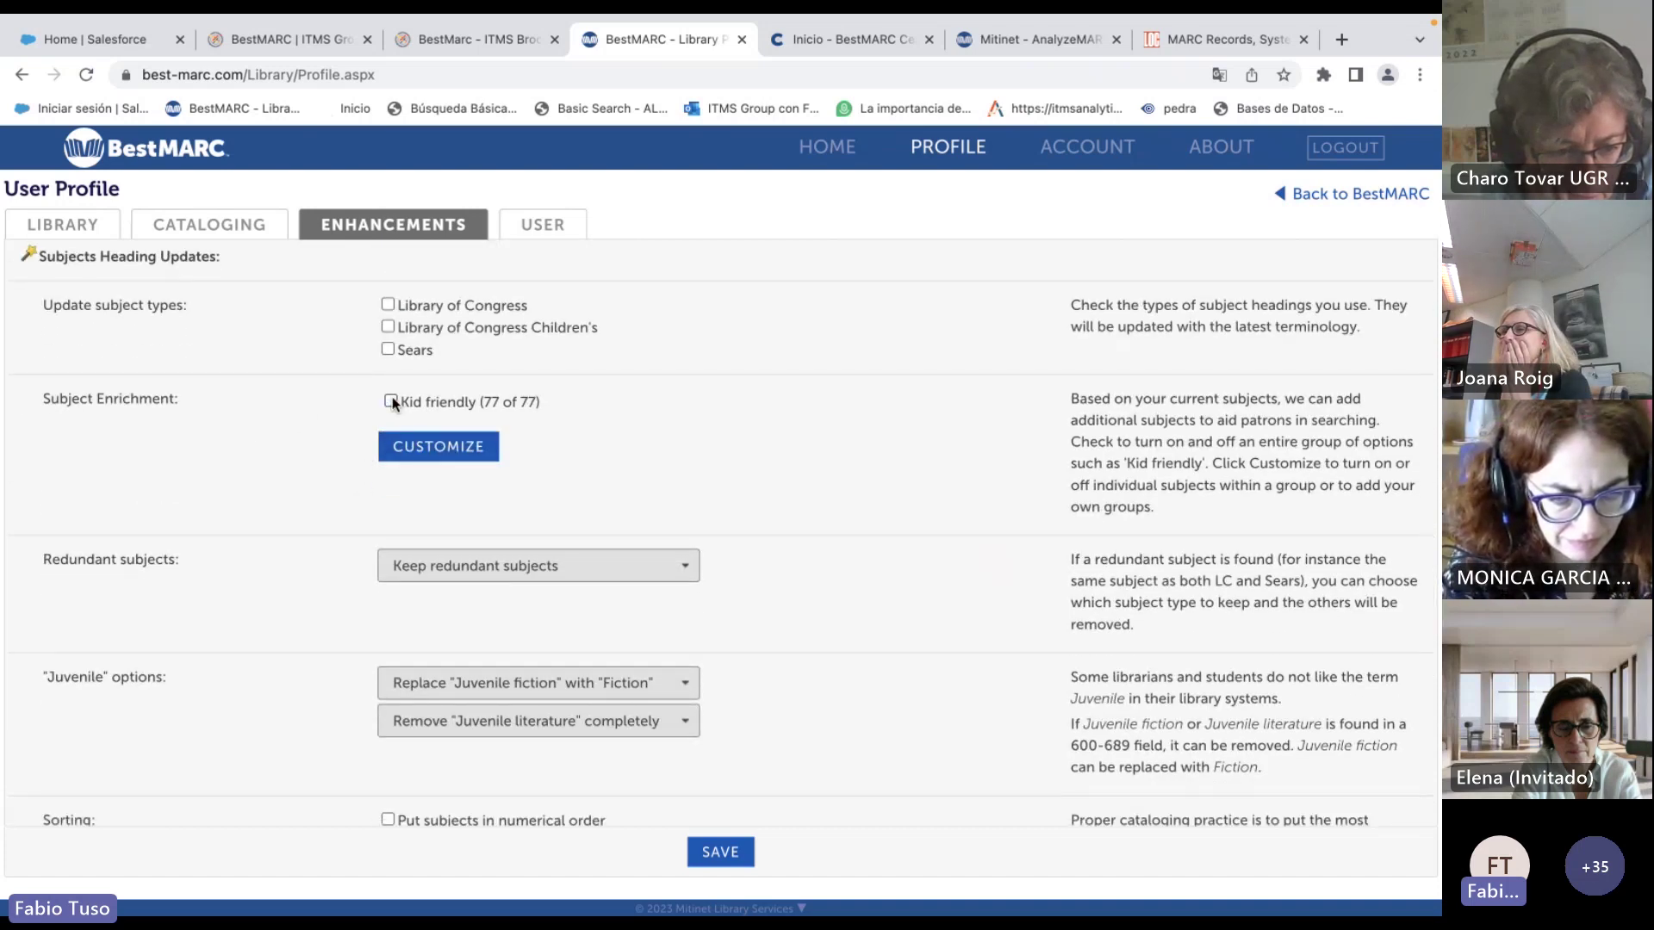
{"action": "scroll", "coordinate": [345, 522], "scroll_direction": "down", "scroll_amount": 2}
{"action": "left_click", "coordinate": [483, 446]}
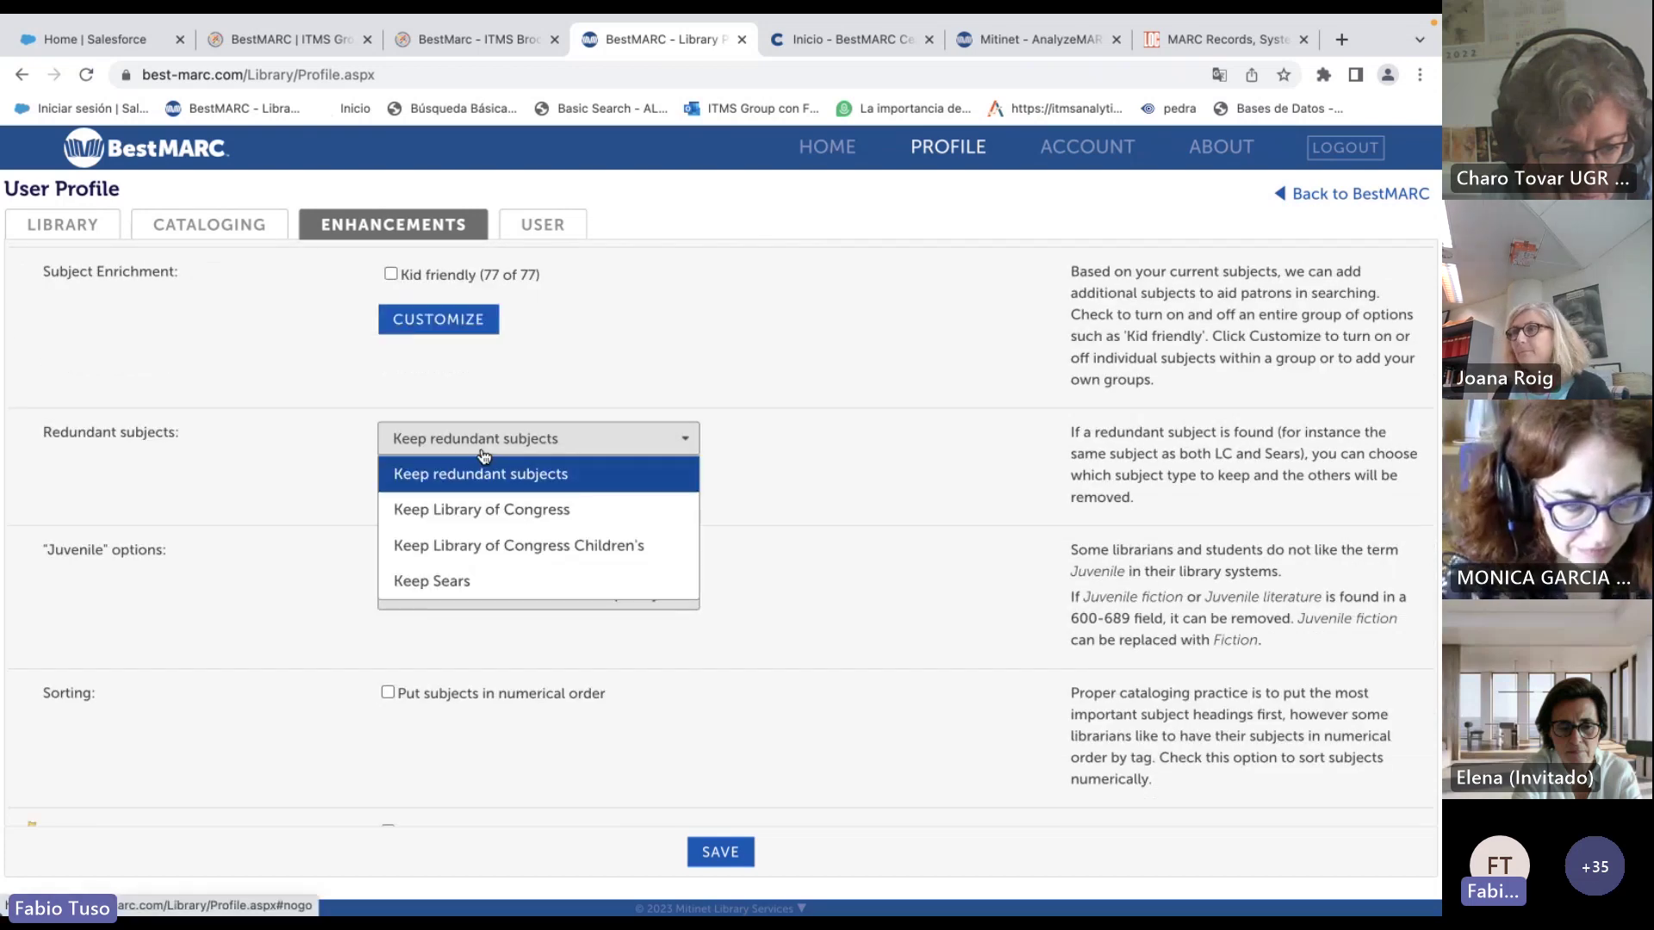
{"action": "left_click", "coordinate": [336, 438]}
{"action": "scroll", "coordinate": [345, 570], "scroll_direction": "down", "scroll_amount": 3}
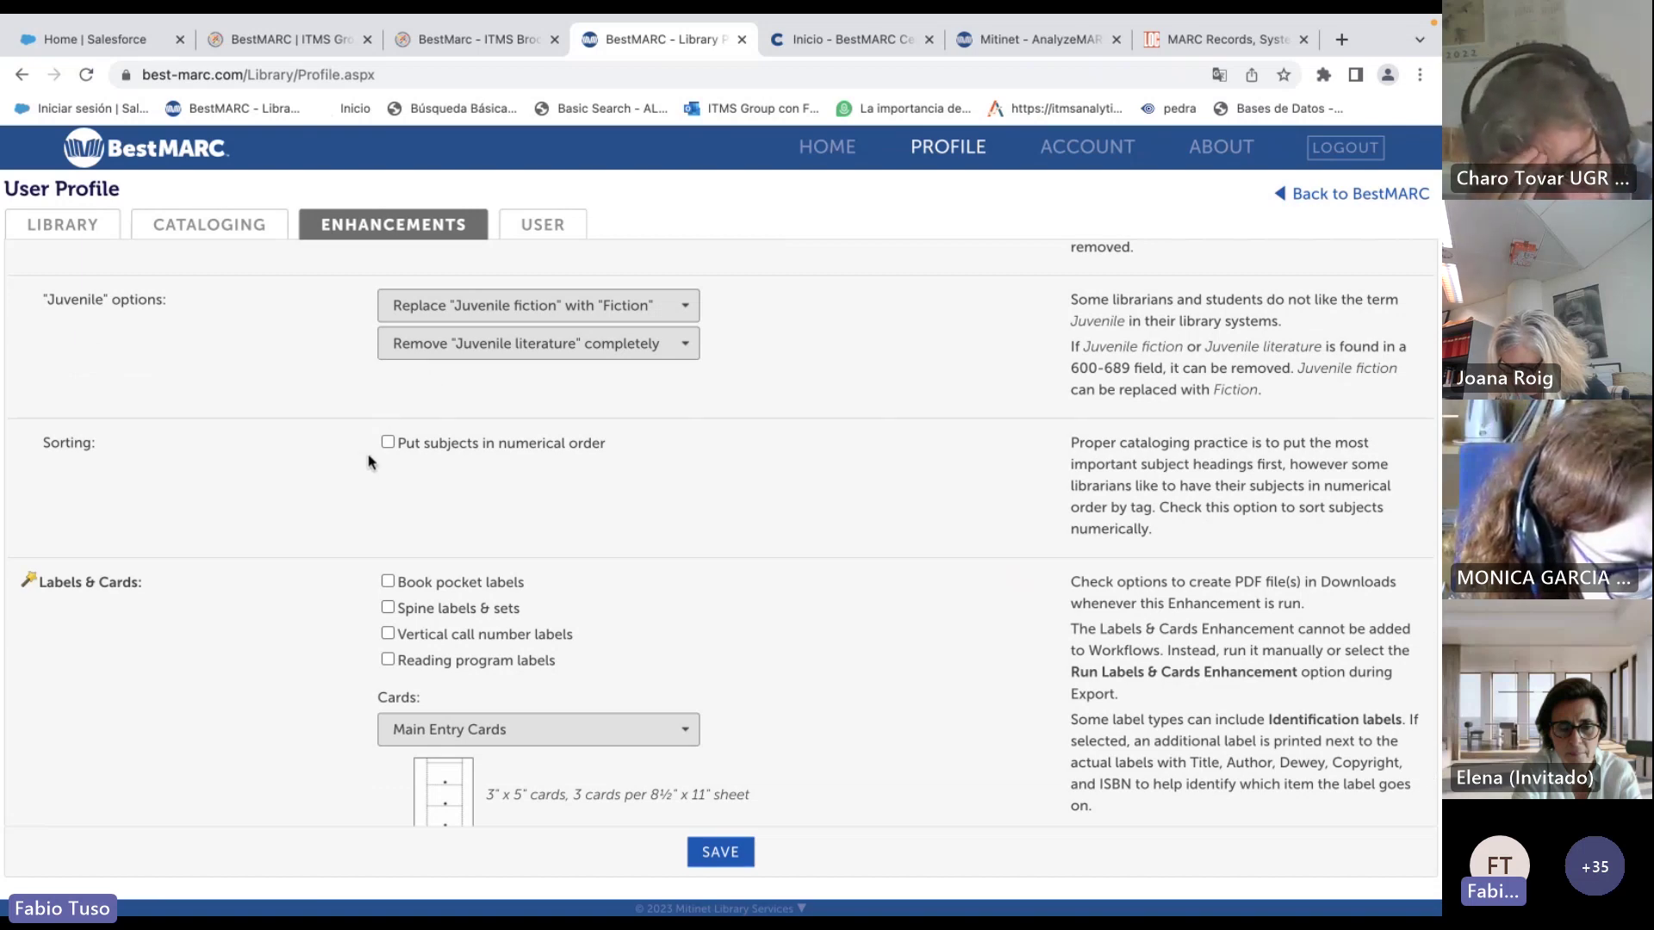
Enable book pocket labels under Labels & Cards to view the example label, and disable them again.
{"action": "scroll", "coordinate": [358, 509], "scroll_direction": "down", "scroll_amount": 2}
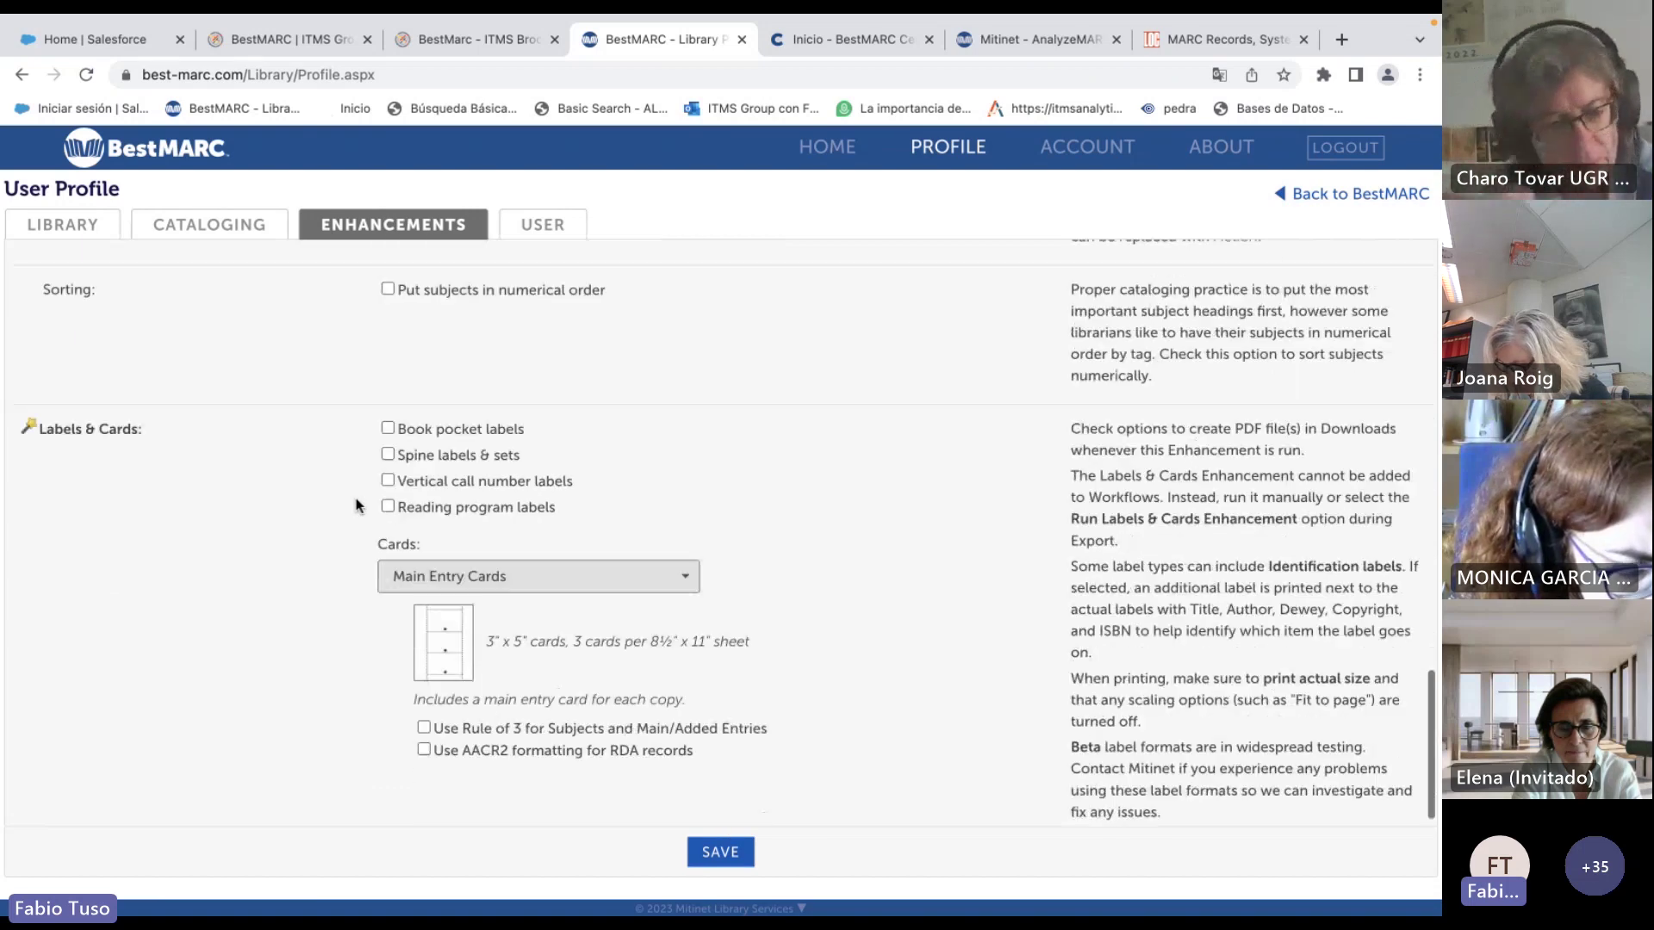
{"action": "left_click", "coordinate": [387, 411]}
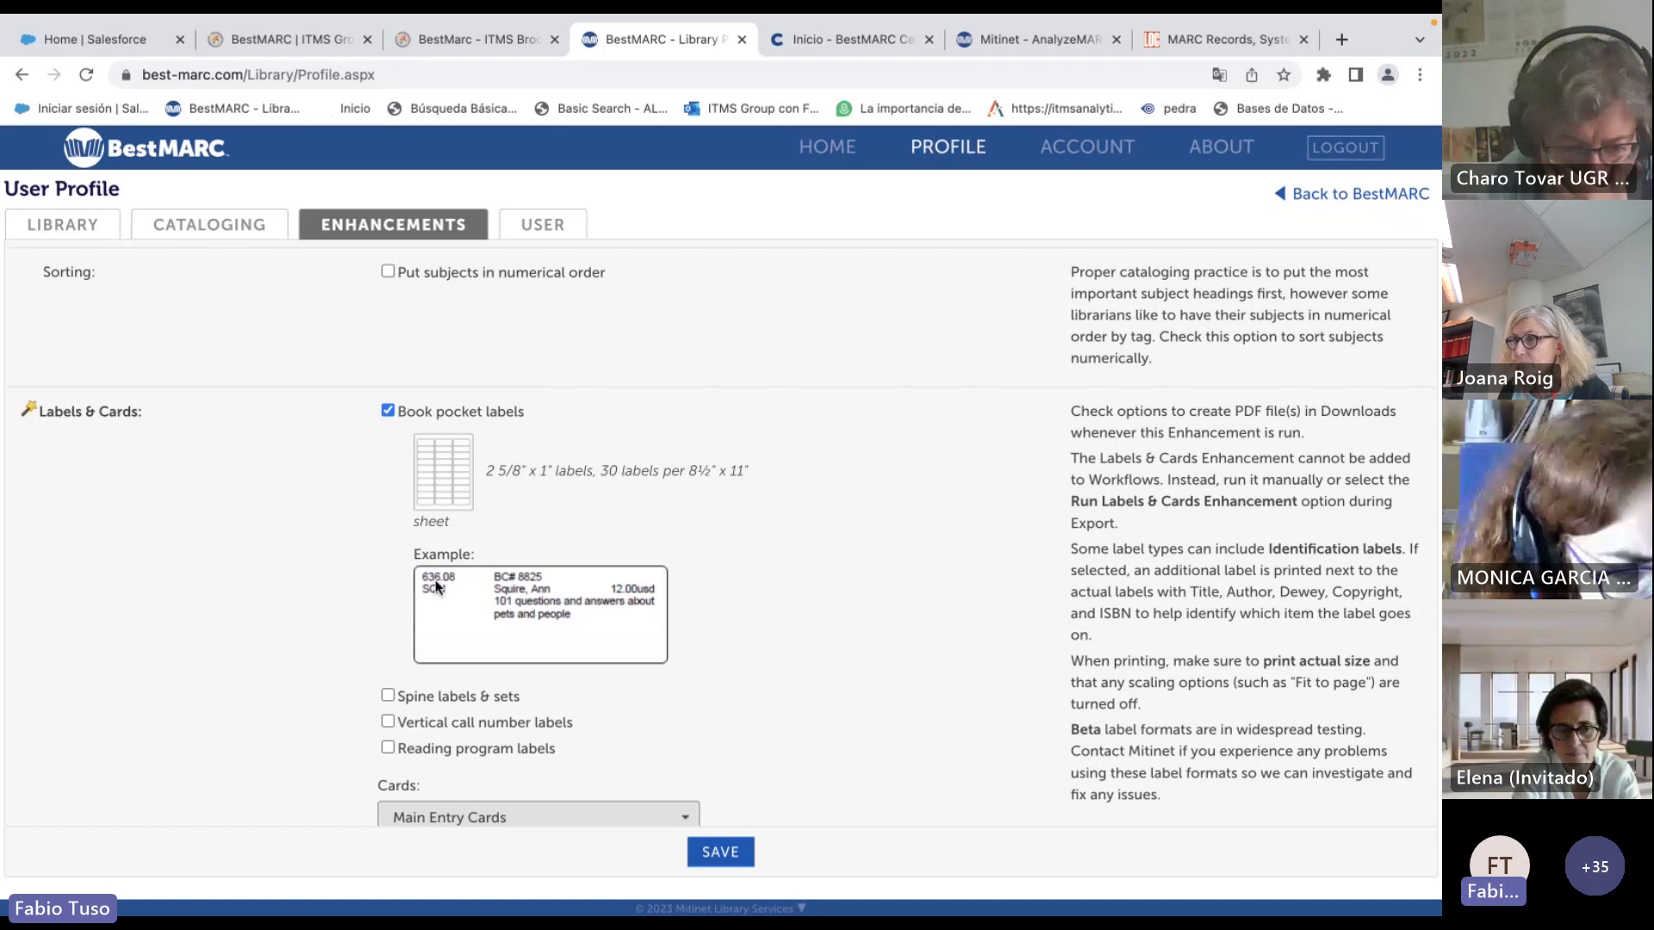
{"action": "left_click", "coordinate": [389, 413]}
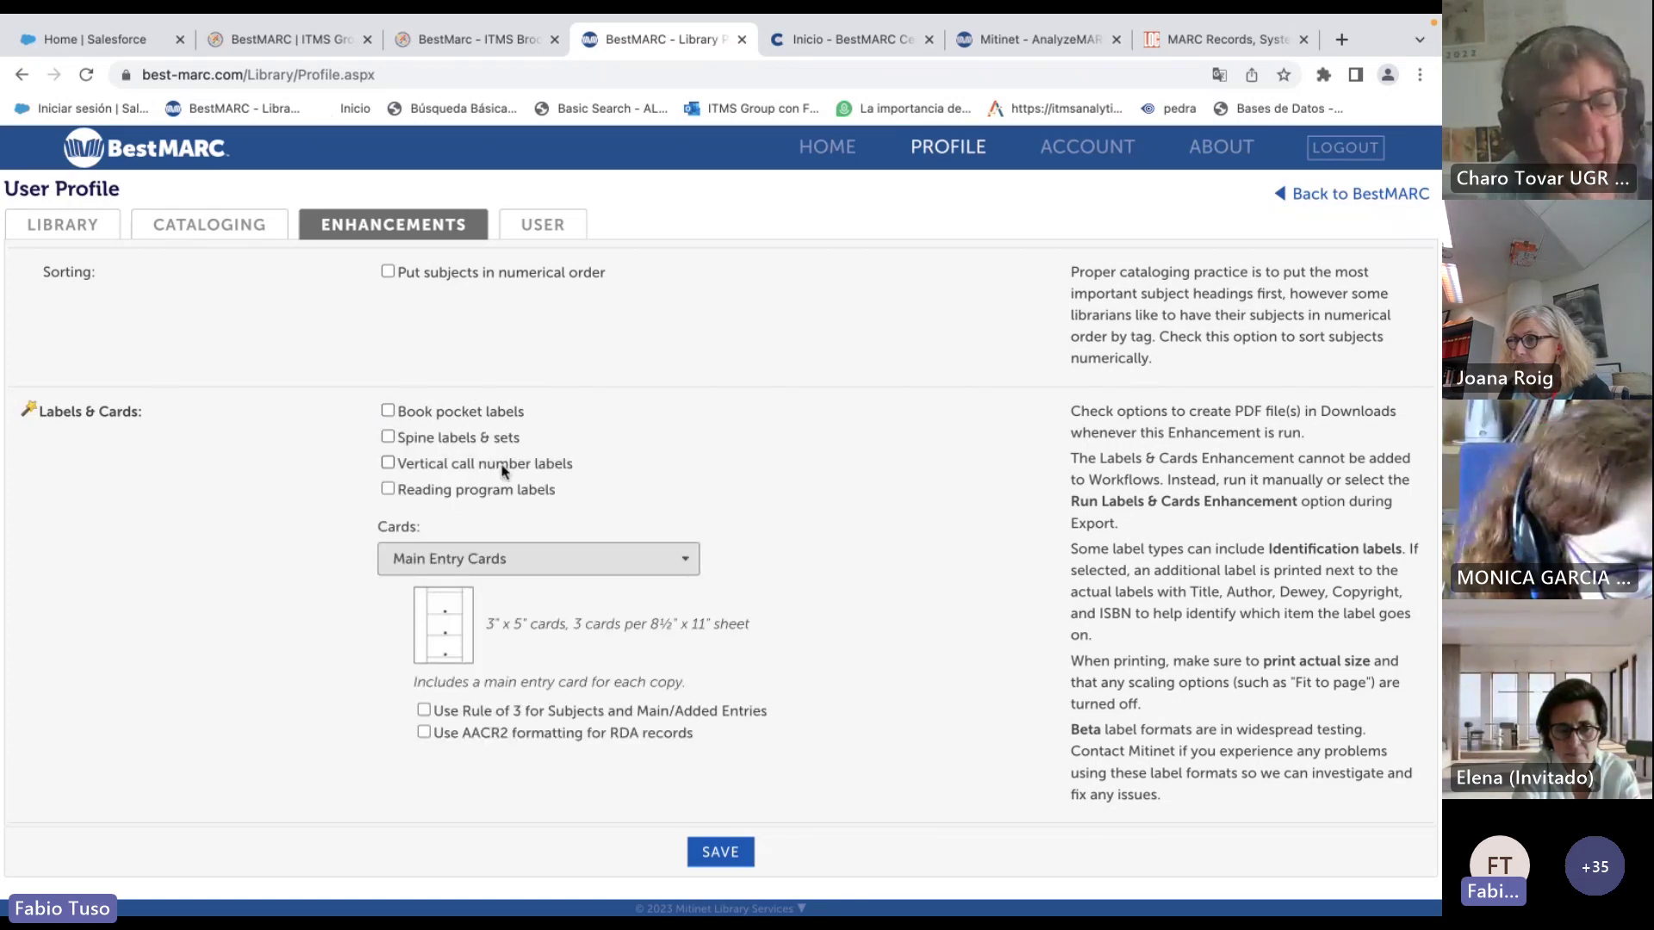
Show the profile's user settings and save the profile.
{"action": "scroll", "coordinate": [504, 463], "scroll_direction": "up", "scroll_amount": 3}
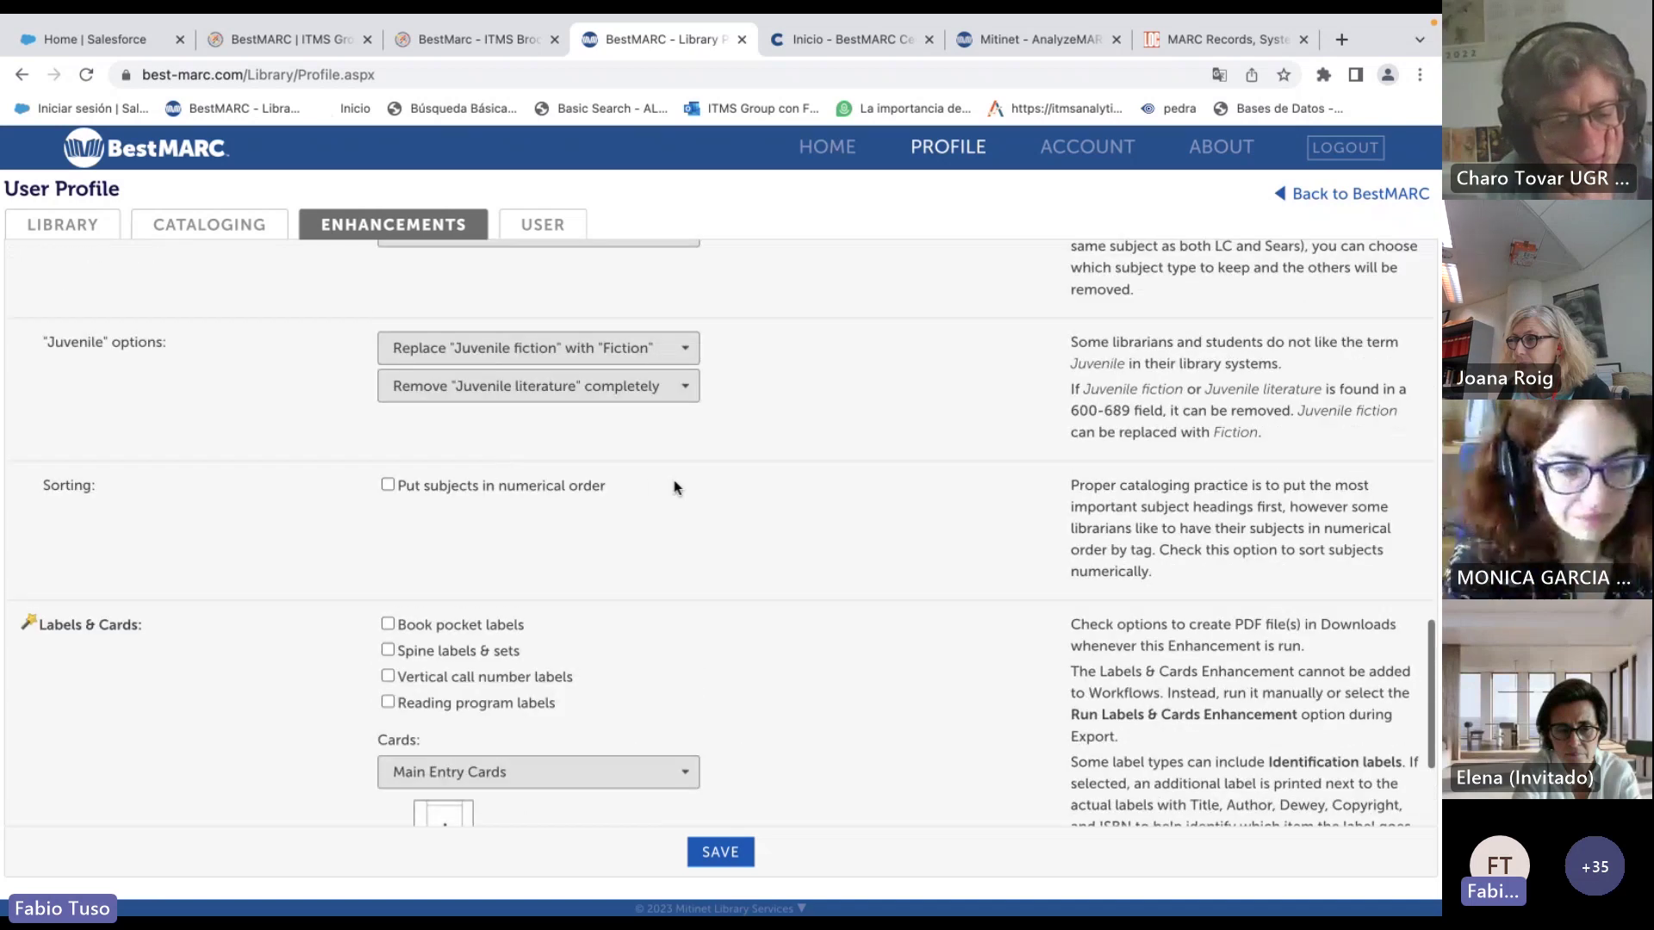
{"action": "scroll", "coordinate": [674, 487], "scroll_direction": "up", "scroll_amount": 3}
{"action": "scroll", "coordinate": [646, 373], "scroll_direction": "up", "scroll_amount": 8}
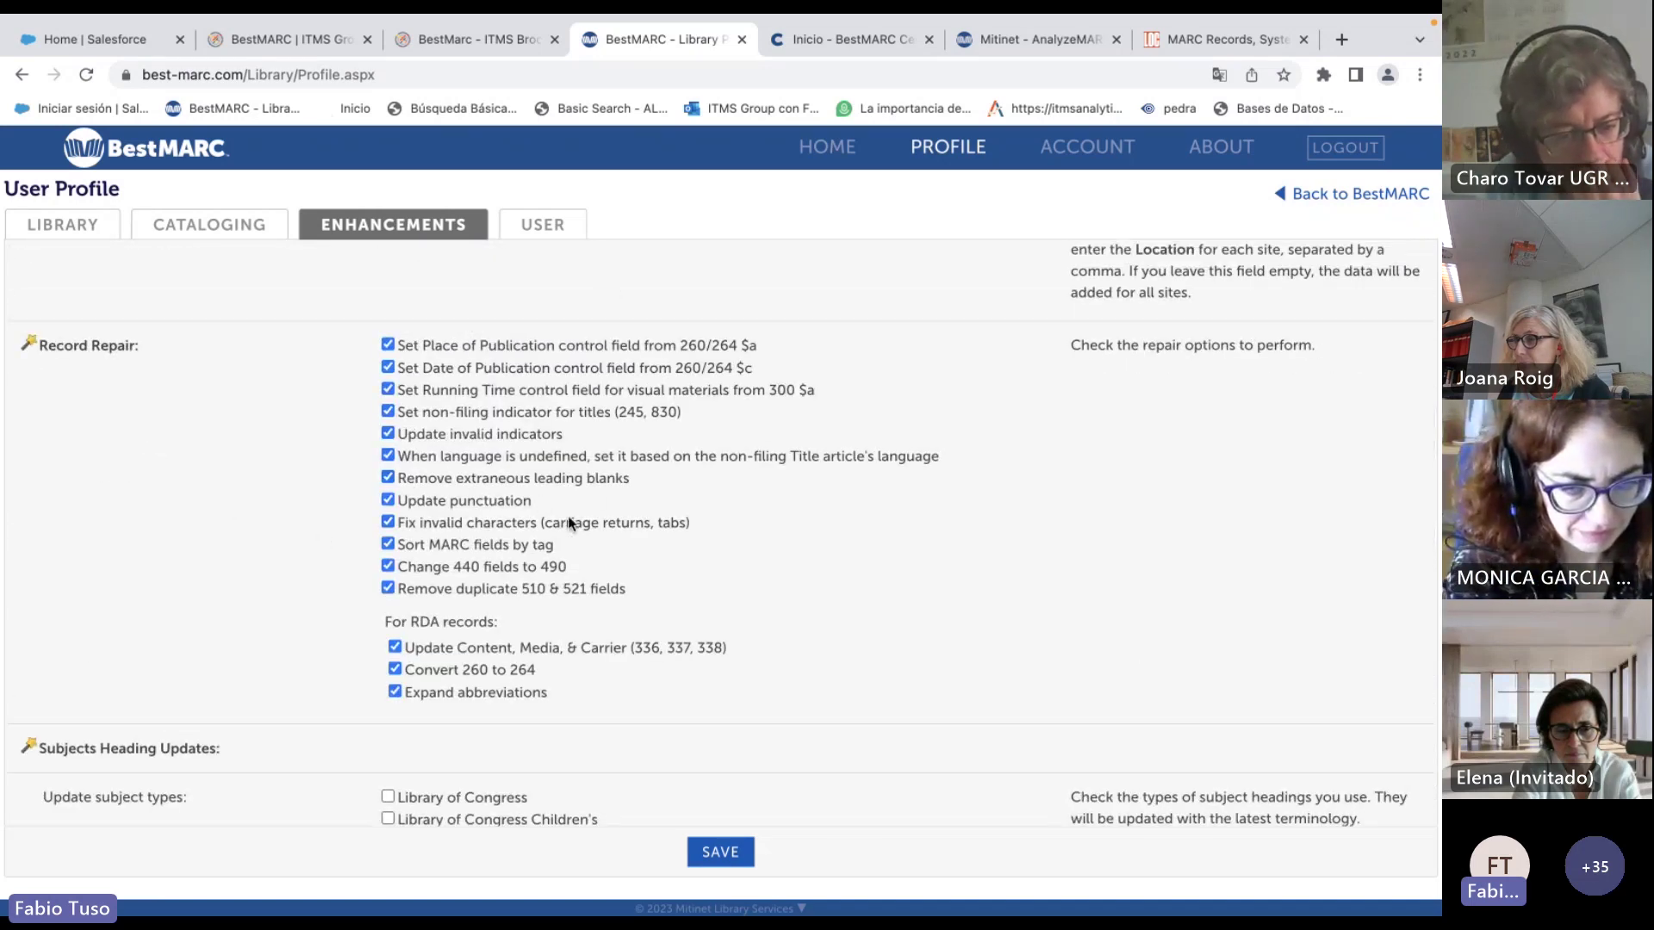
{"action": "scroll", "coordinate": [630, 457], "scroll_direction": "up", "scroll_amount": 9}
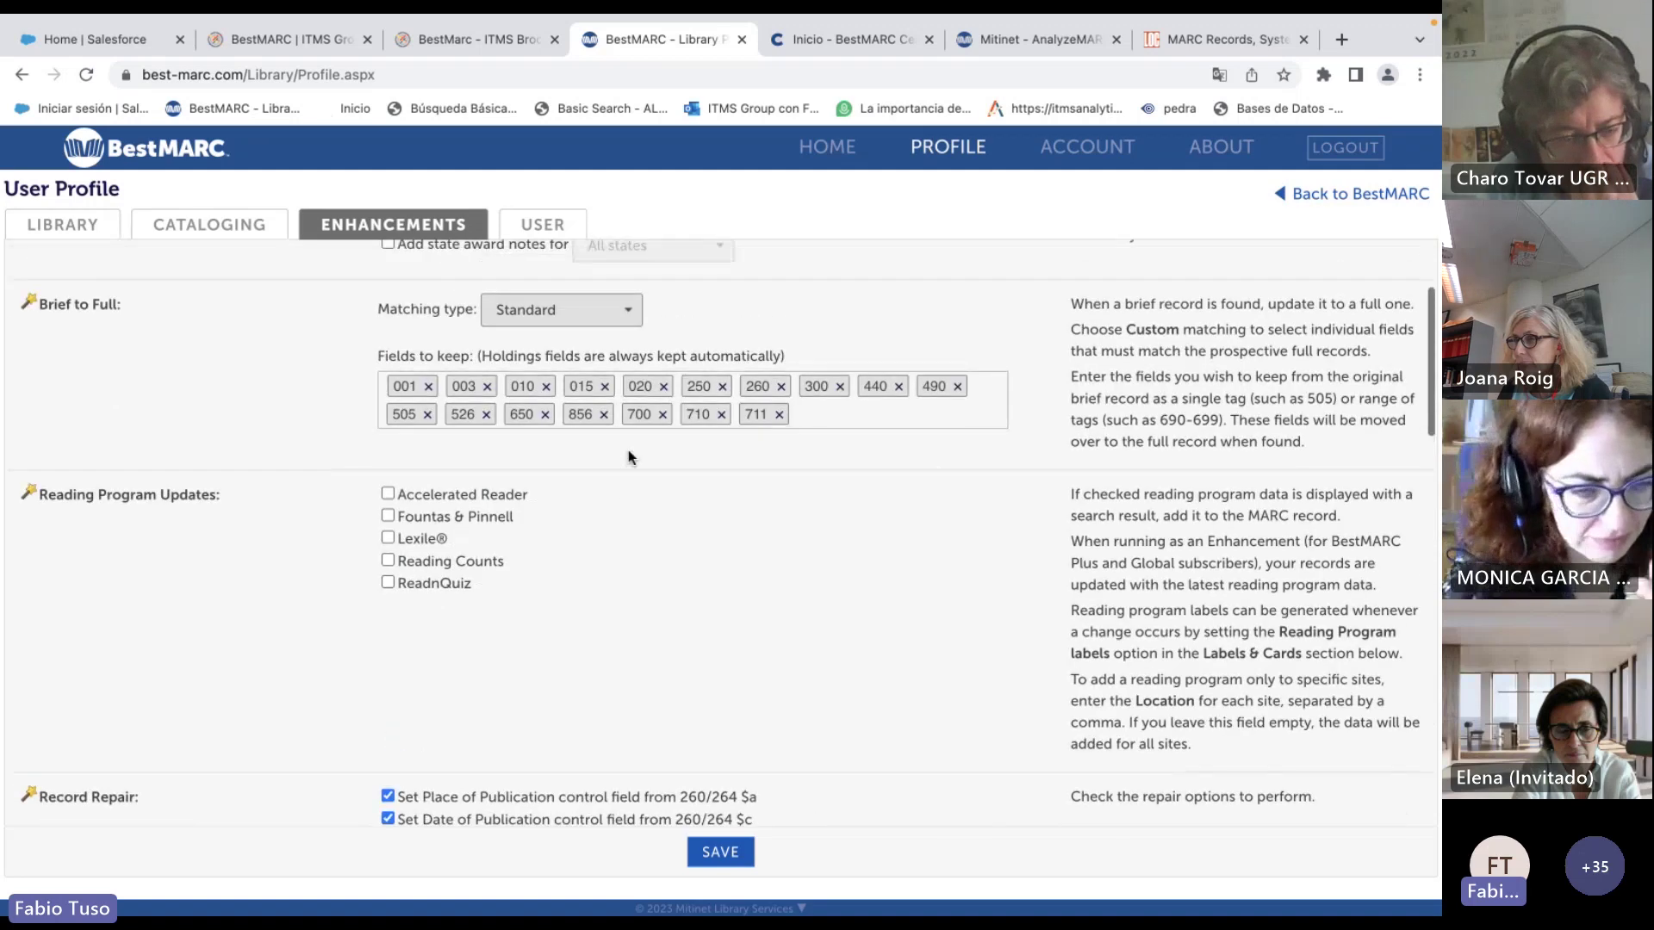
{"action": "left_click", "coordinate": [552, 229]}
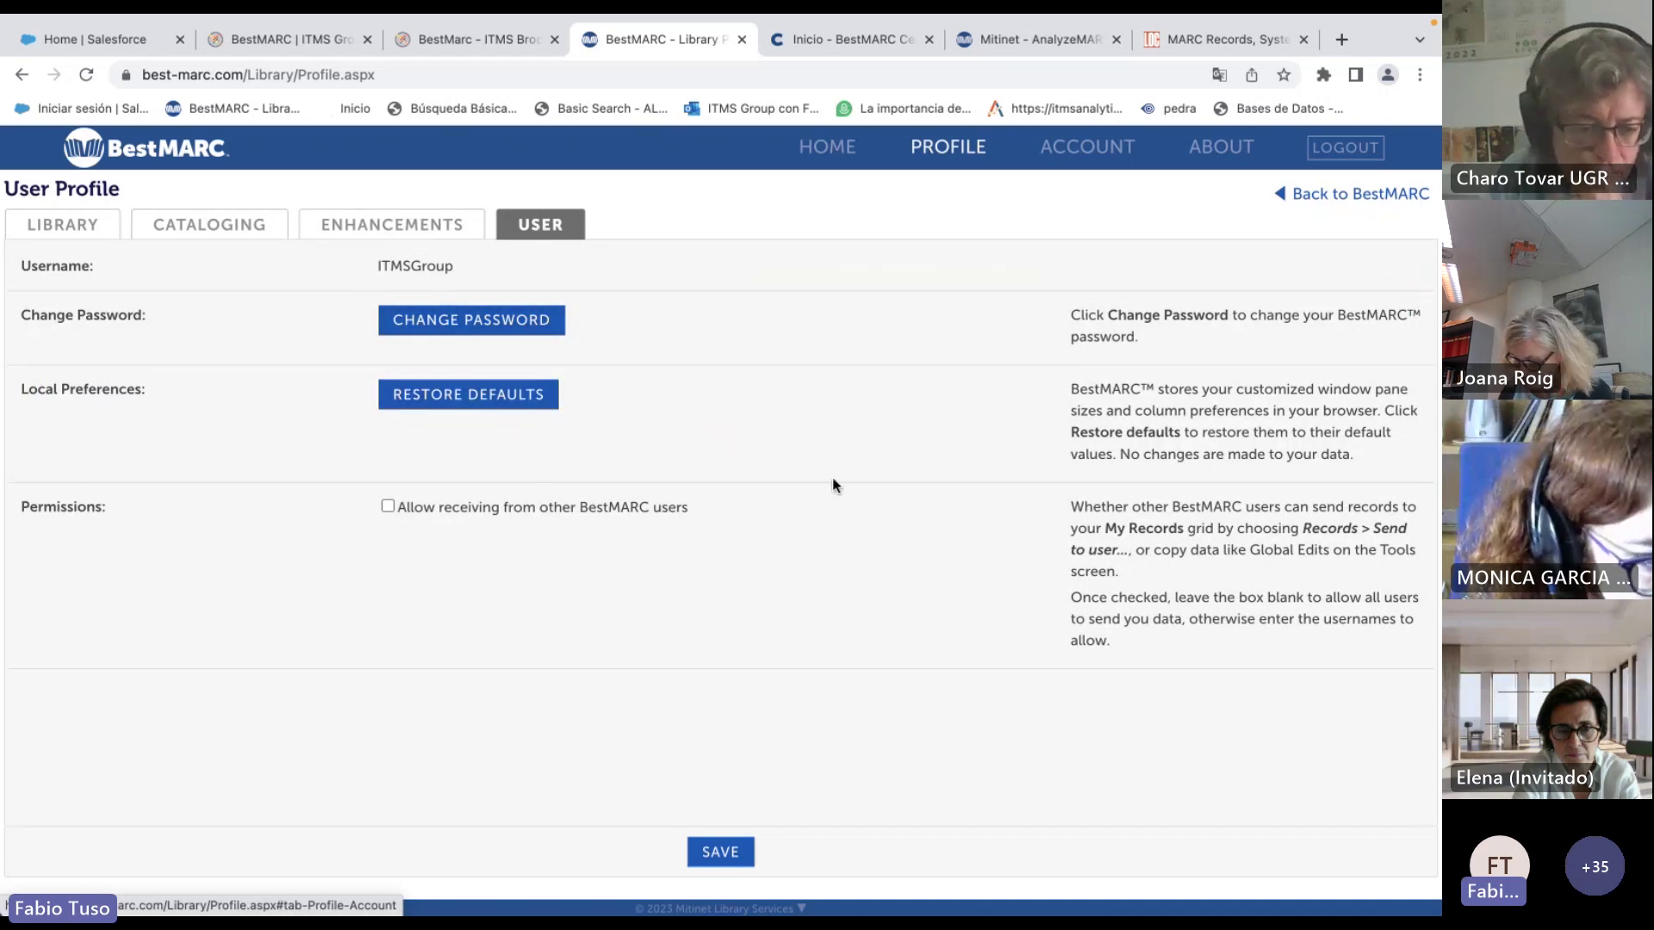
{"action": "left_click", "coordinate": [710, 857]}
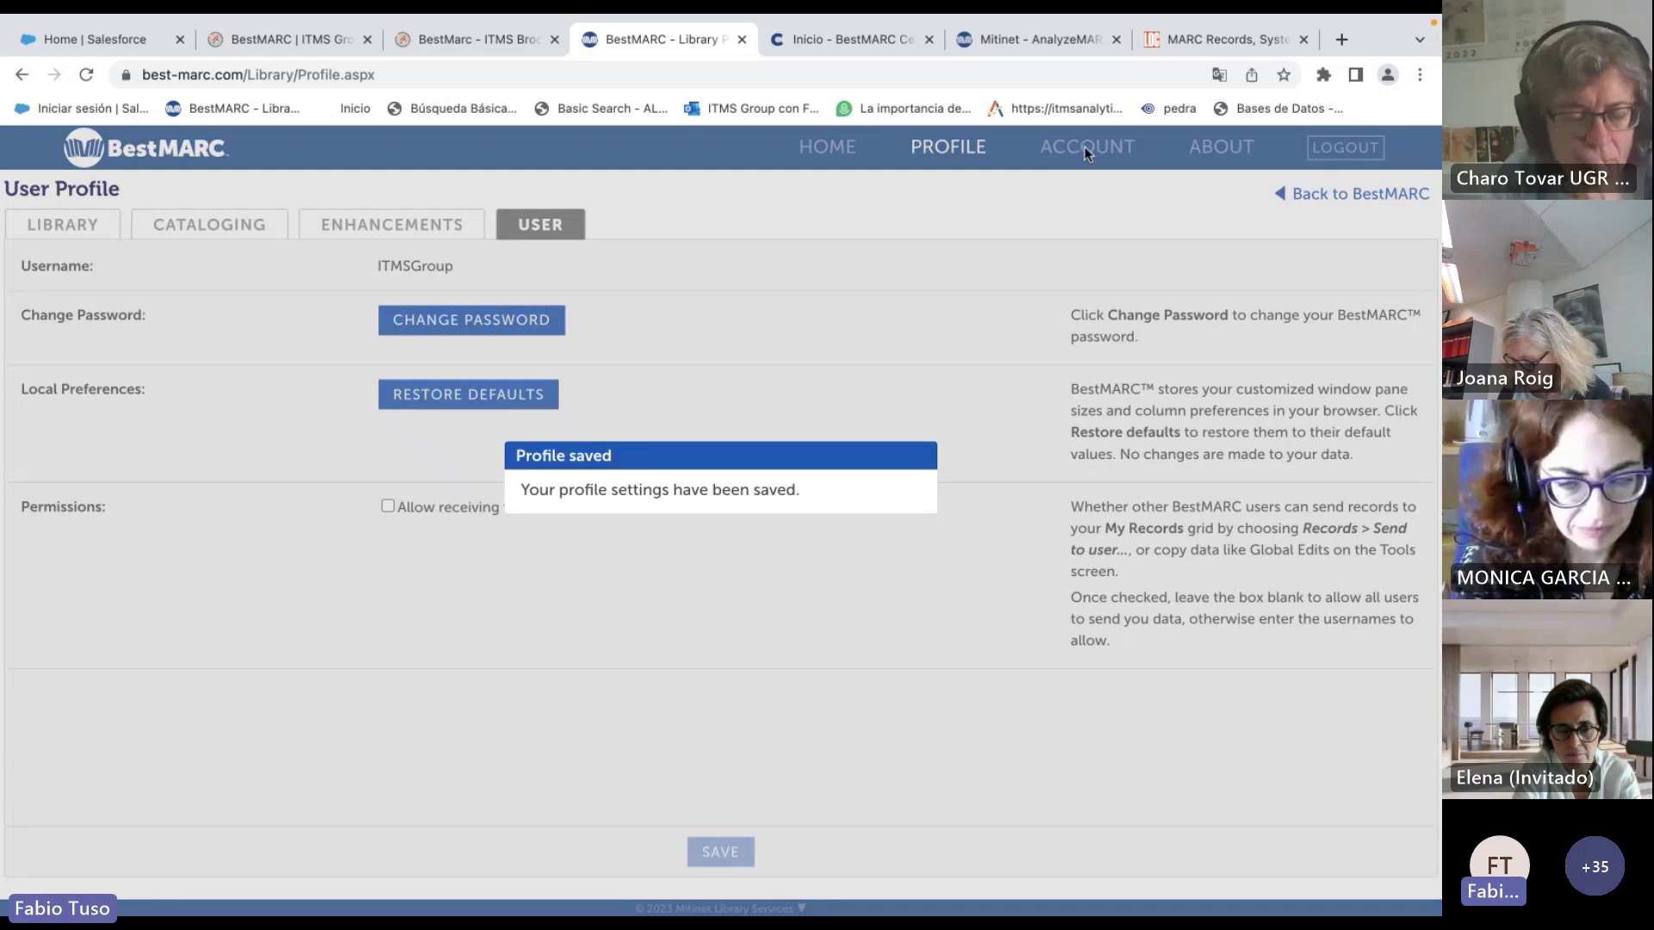
Review the account's license details and record storage, its contacts and its users.
{"action": "left_click", "coordinate": [1079, 147]}
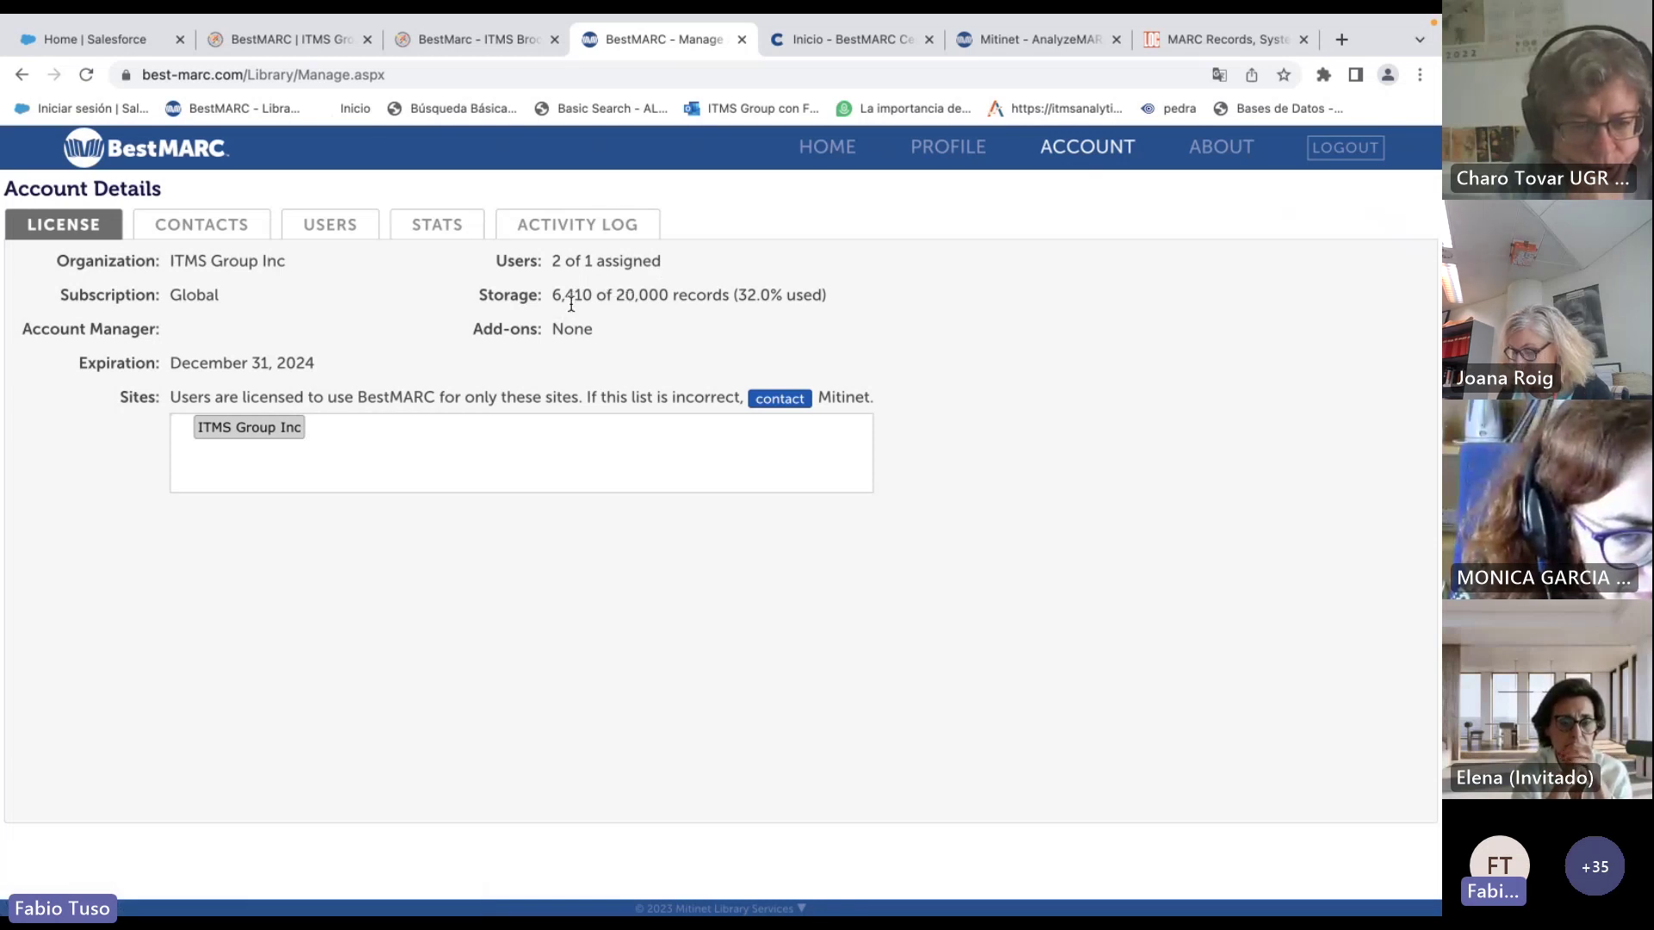
{"action": "left_click_drag", "start_coordinate": [624, 296], "coordinate": [687, 295]}
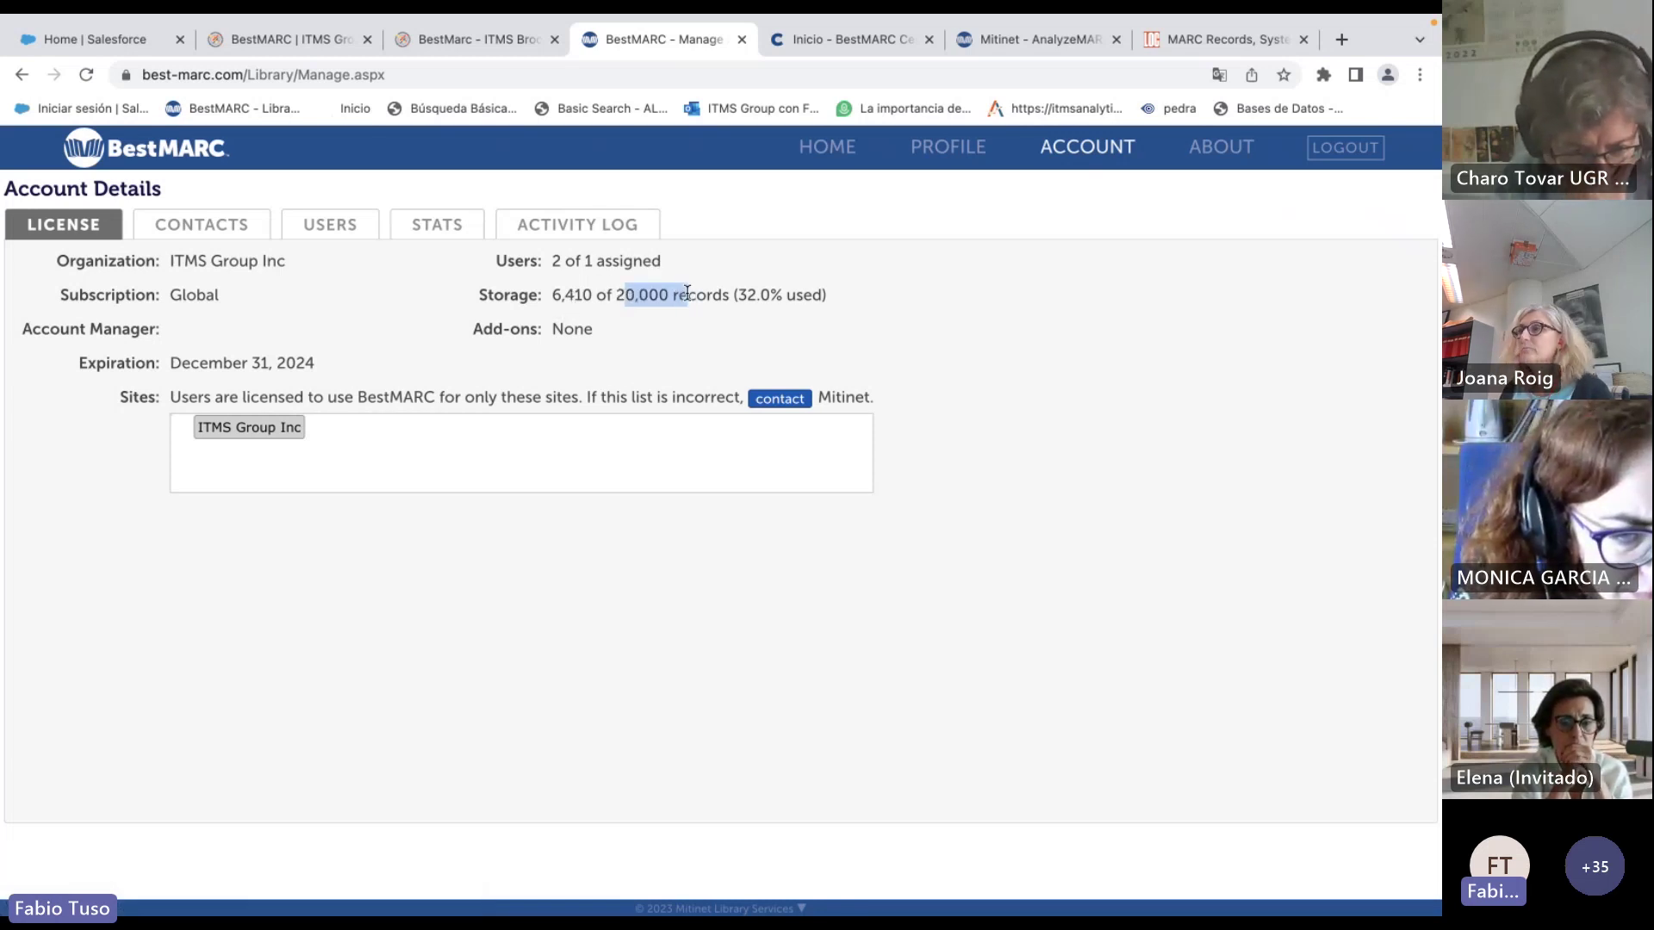
{"action": "left_click", "coordinate": [208, 239]}
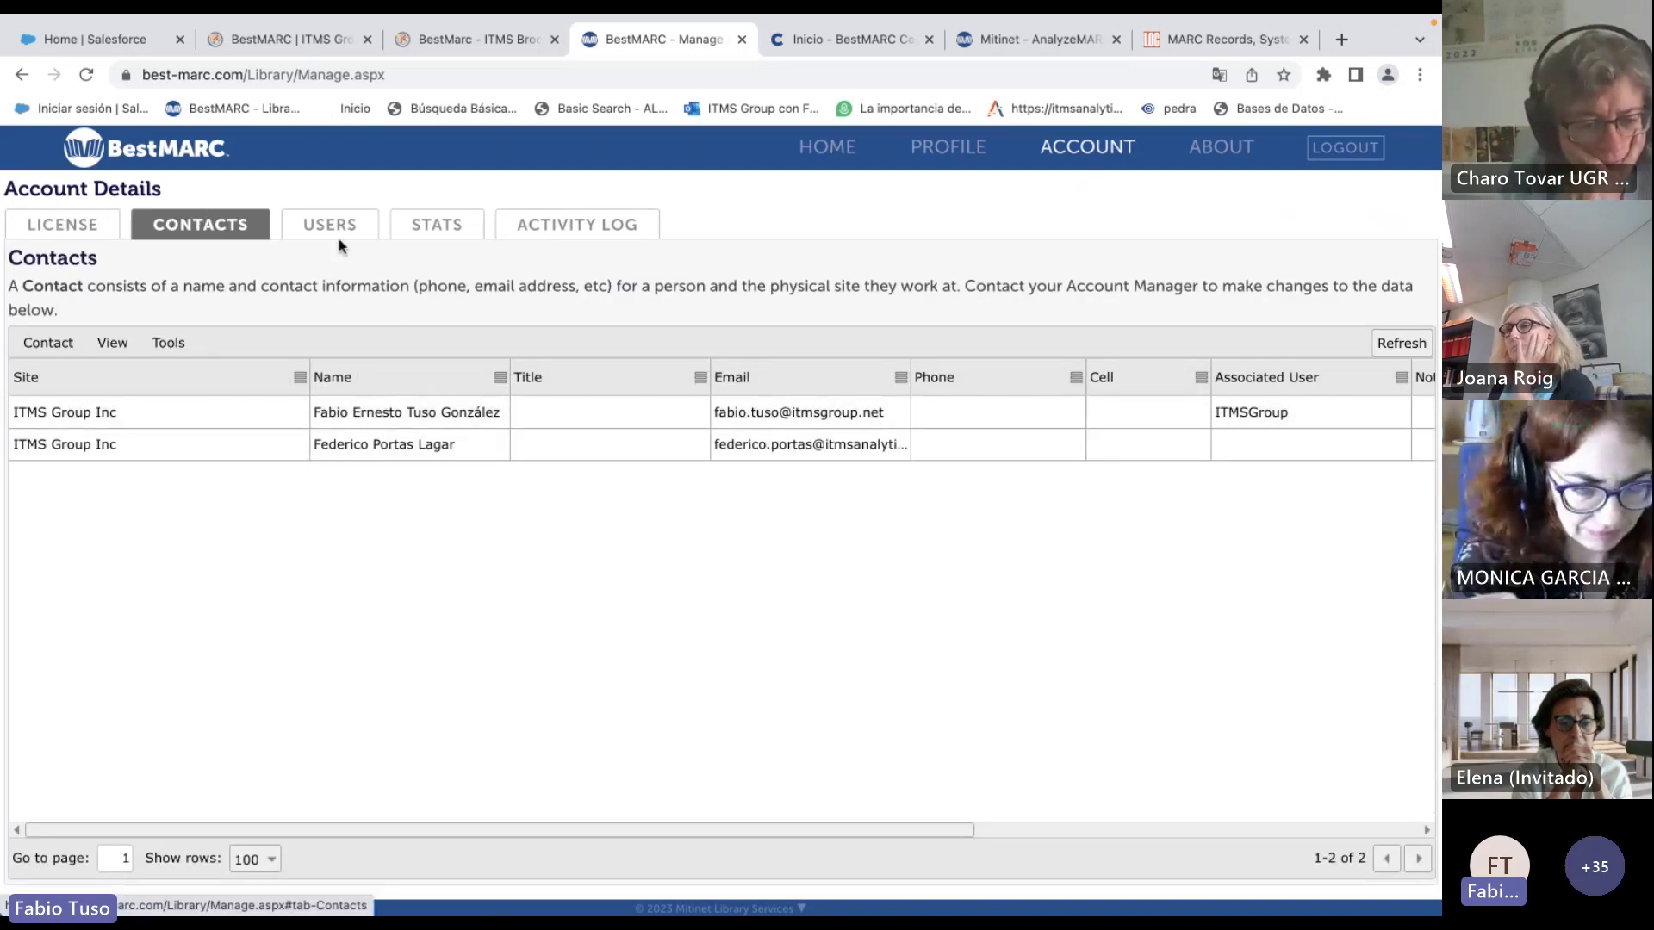
{"action": "left_click", "coordinate": [339, 231]}
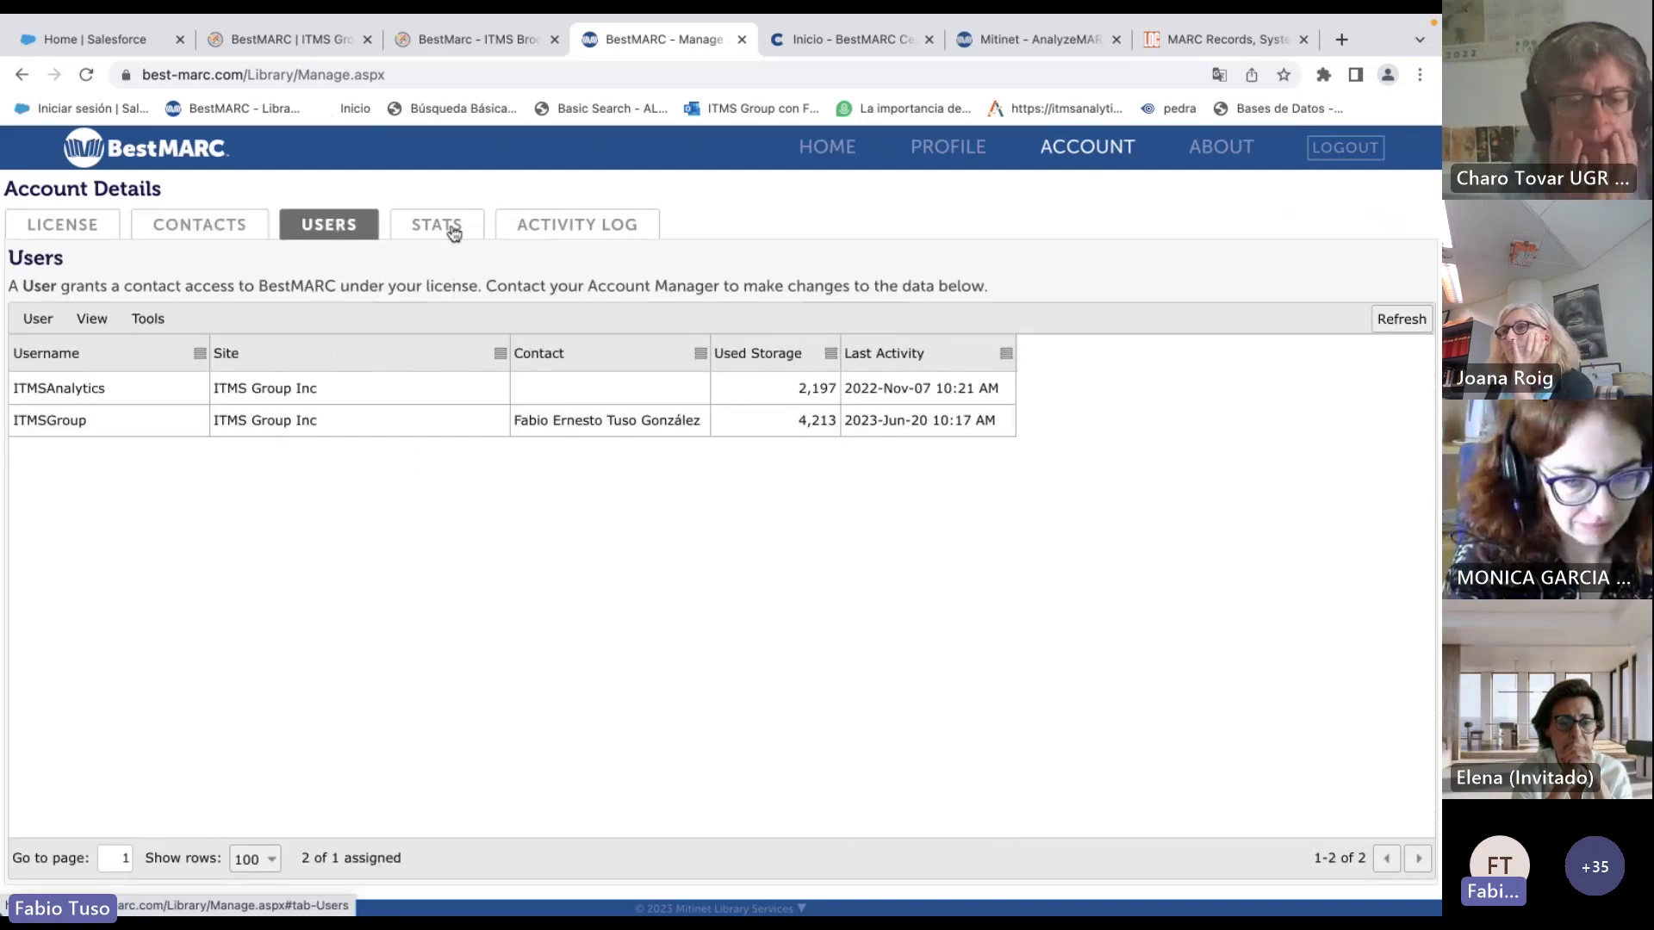
Examine the account's usage statistics charts, such as user sessions, searches and records added by month.
{"action": "left_click", "coordinate": [449, 226]}
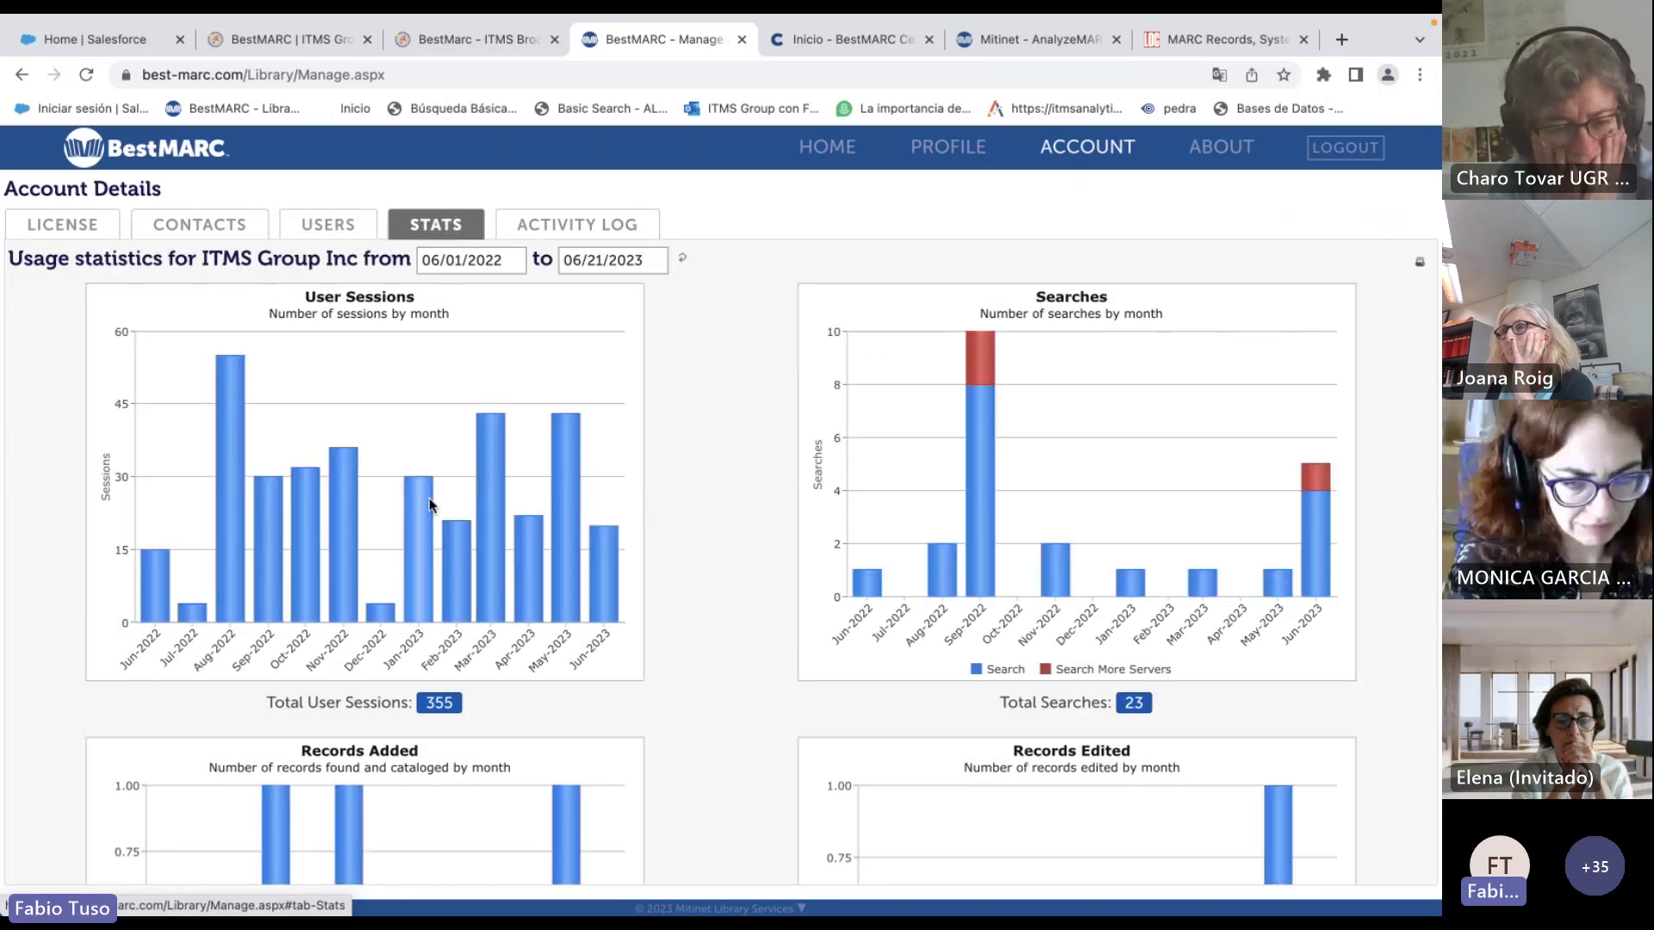
{"action": "mouse_move", "coordinate": [228, 477]}
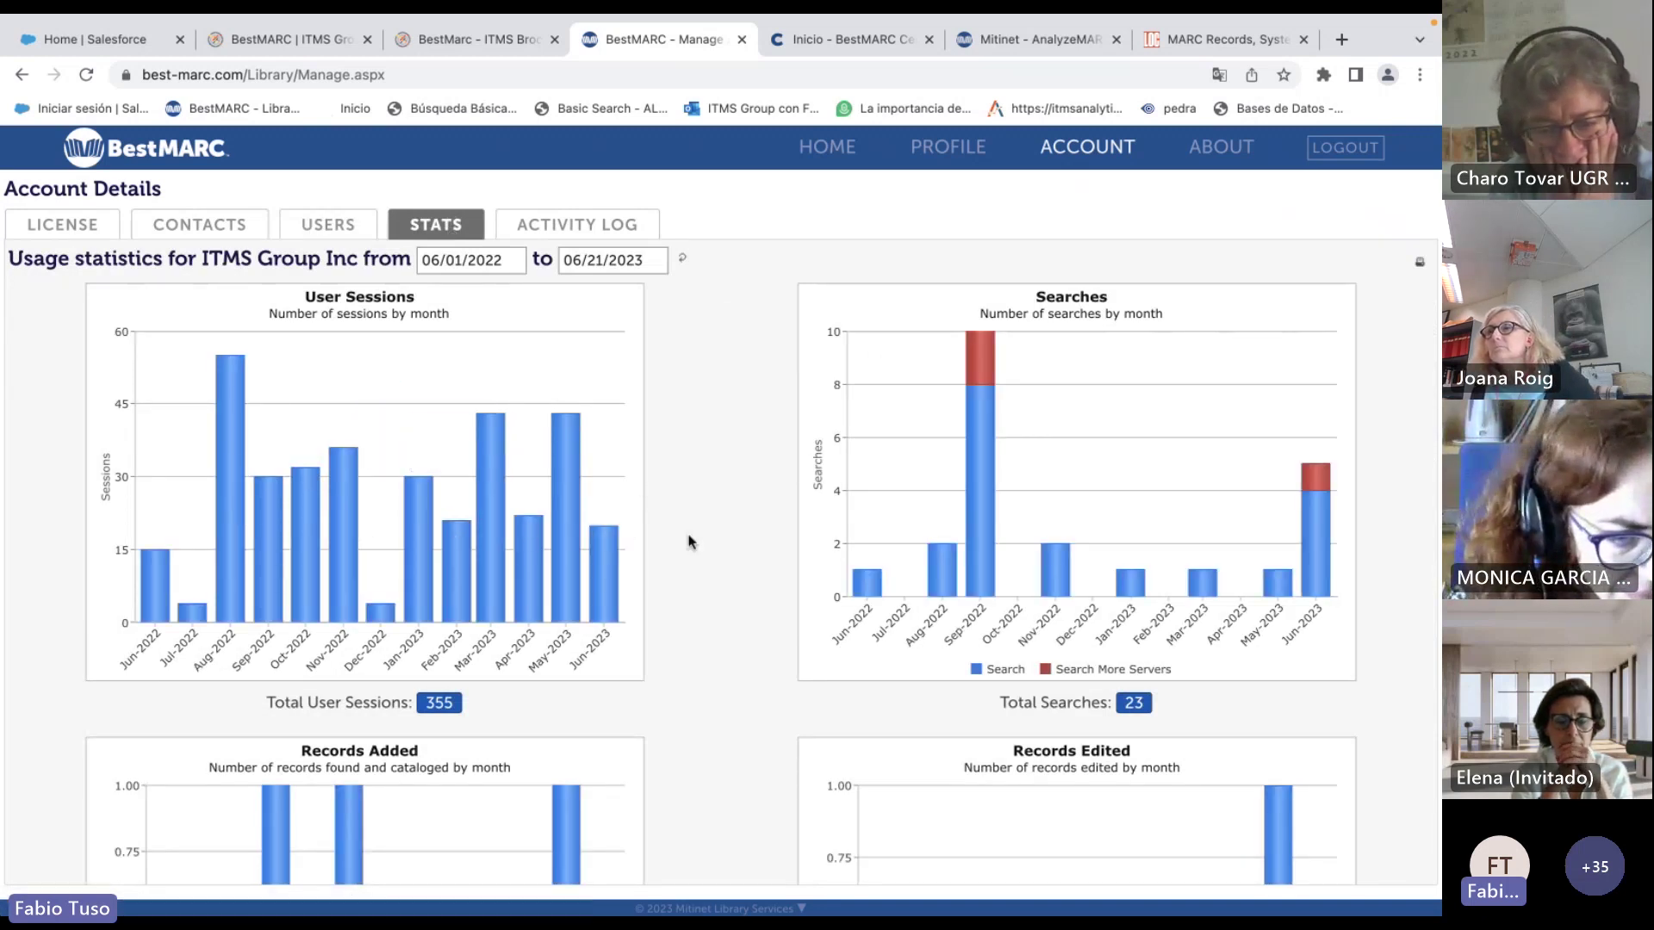
{"action": "scroll", "coordinate": [687, 539], "scroll_direction": "down", "scroll_amount": 3}
{"action": "scroll", "coordinate": [687, 539], "scroll_direction": "up", "scroll_amount": 3}
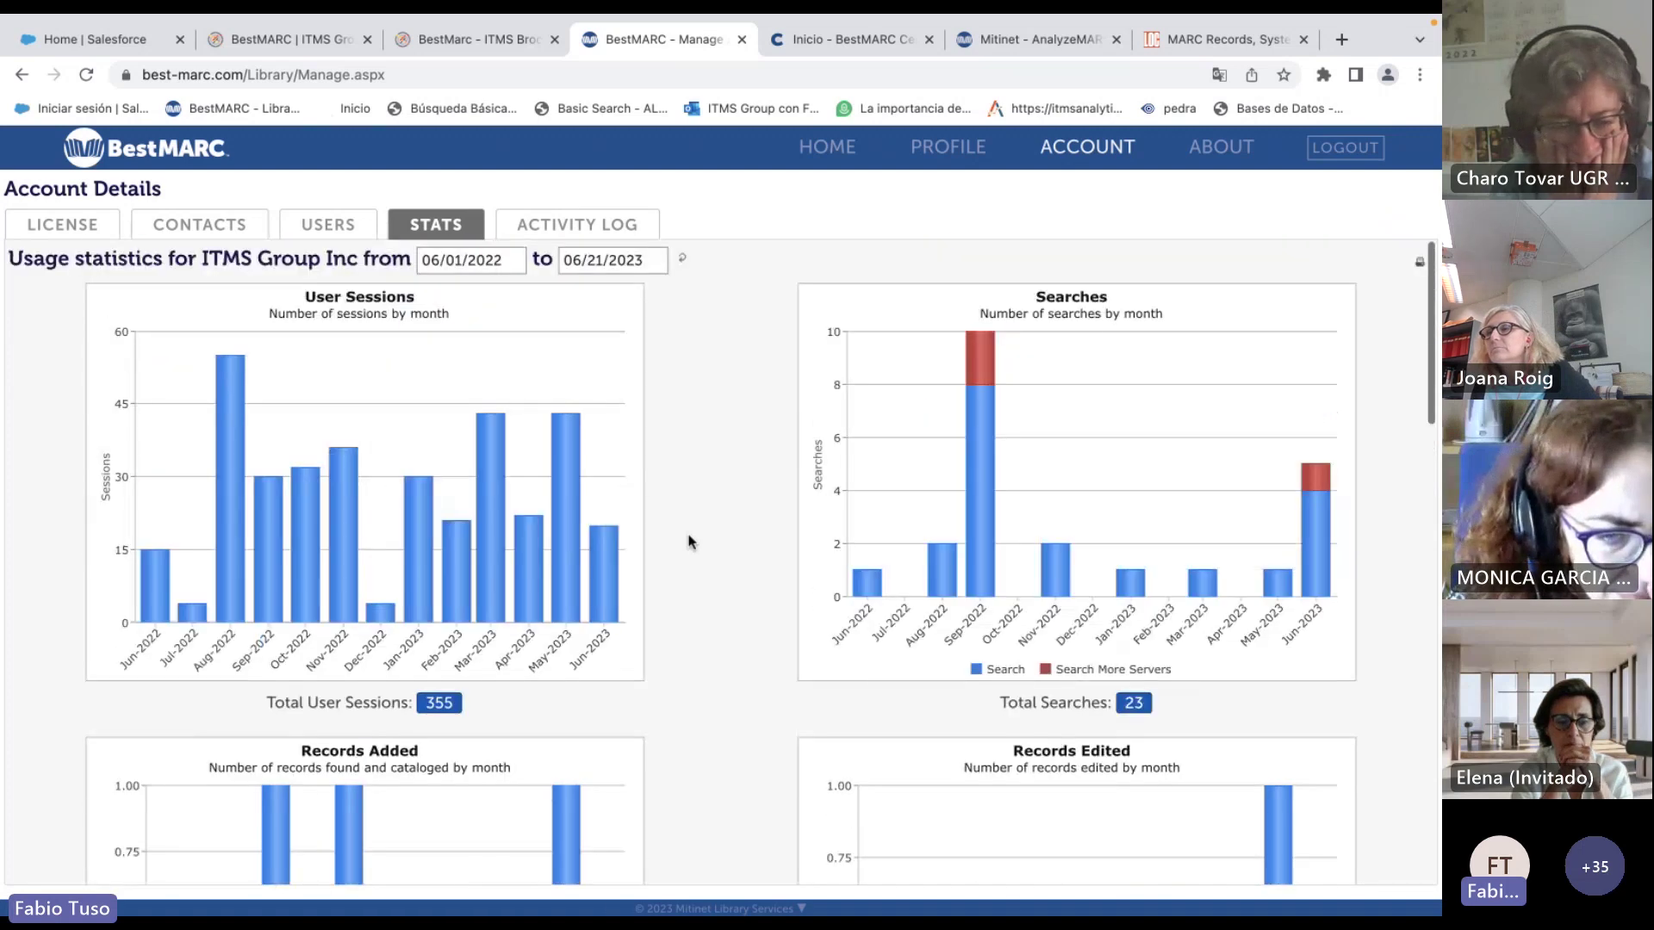
Look through the account's activity log, including the global edit runs, list changes and record imports.
{"action": "left_click", "coordinate": [572, 231]}
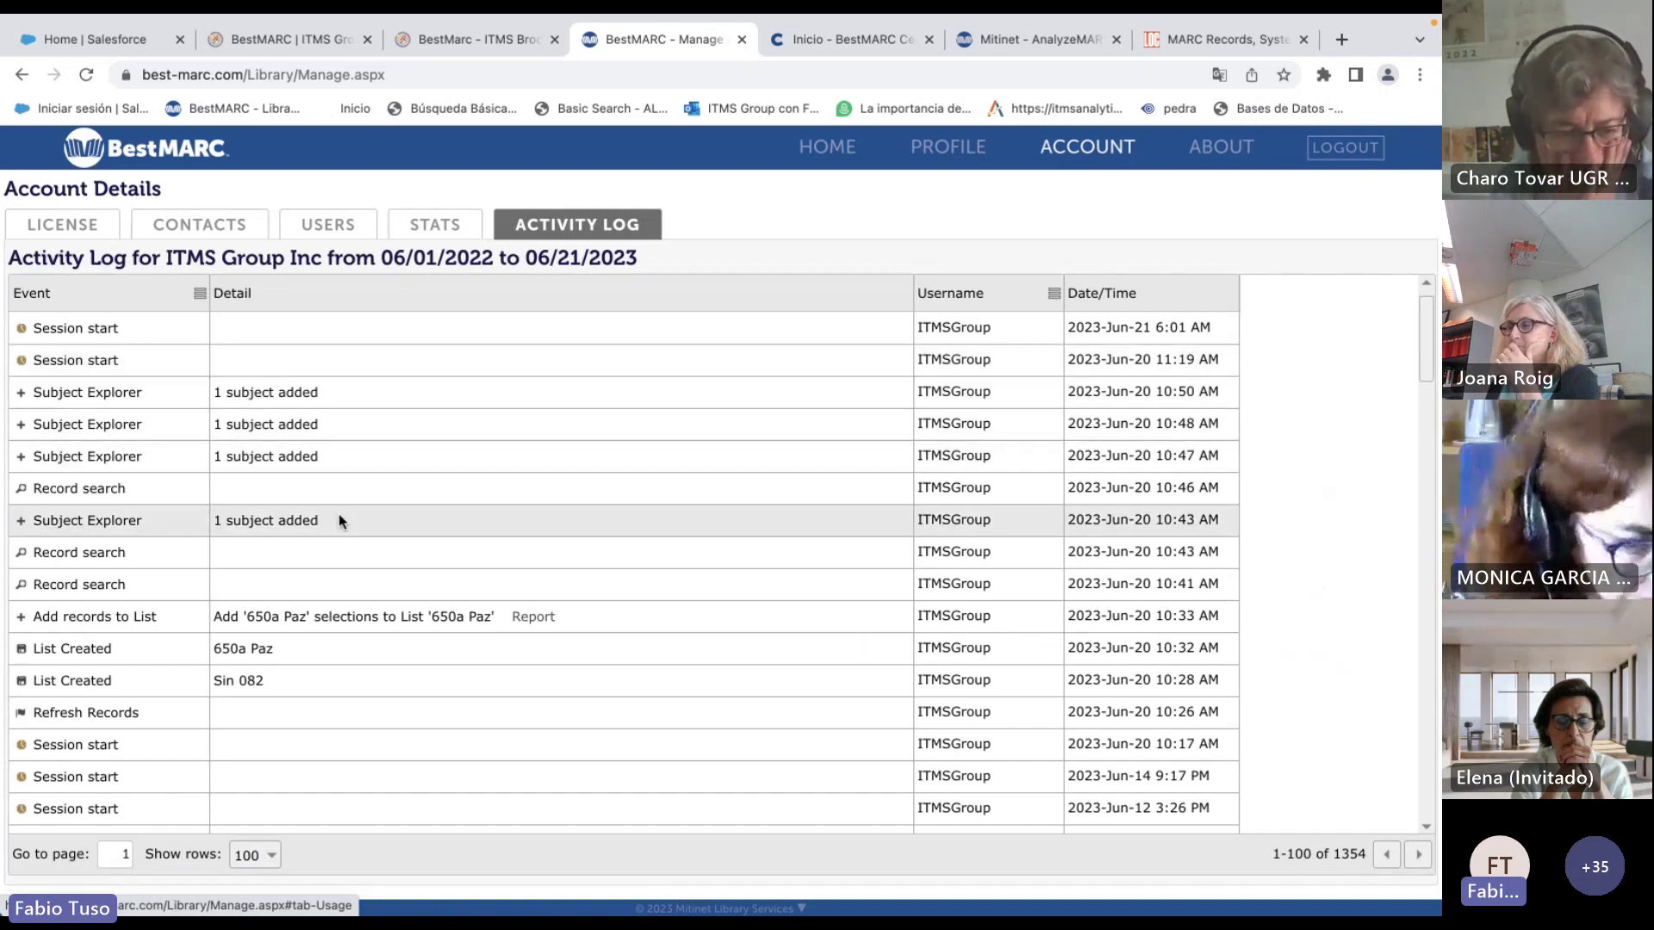
{"action": "scroll", "coordinate": [338, 514], "scroll_direction": "down", "scroll_amount": 3}
{"action": "scroll", "coordinate": [395, 576], "scroll_direction": "down", "scroll_amount": 5}
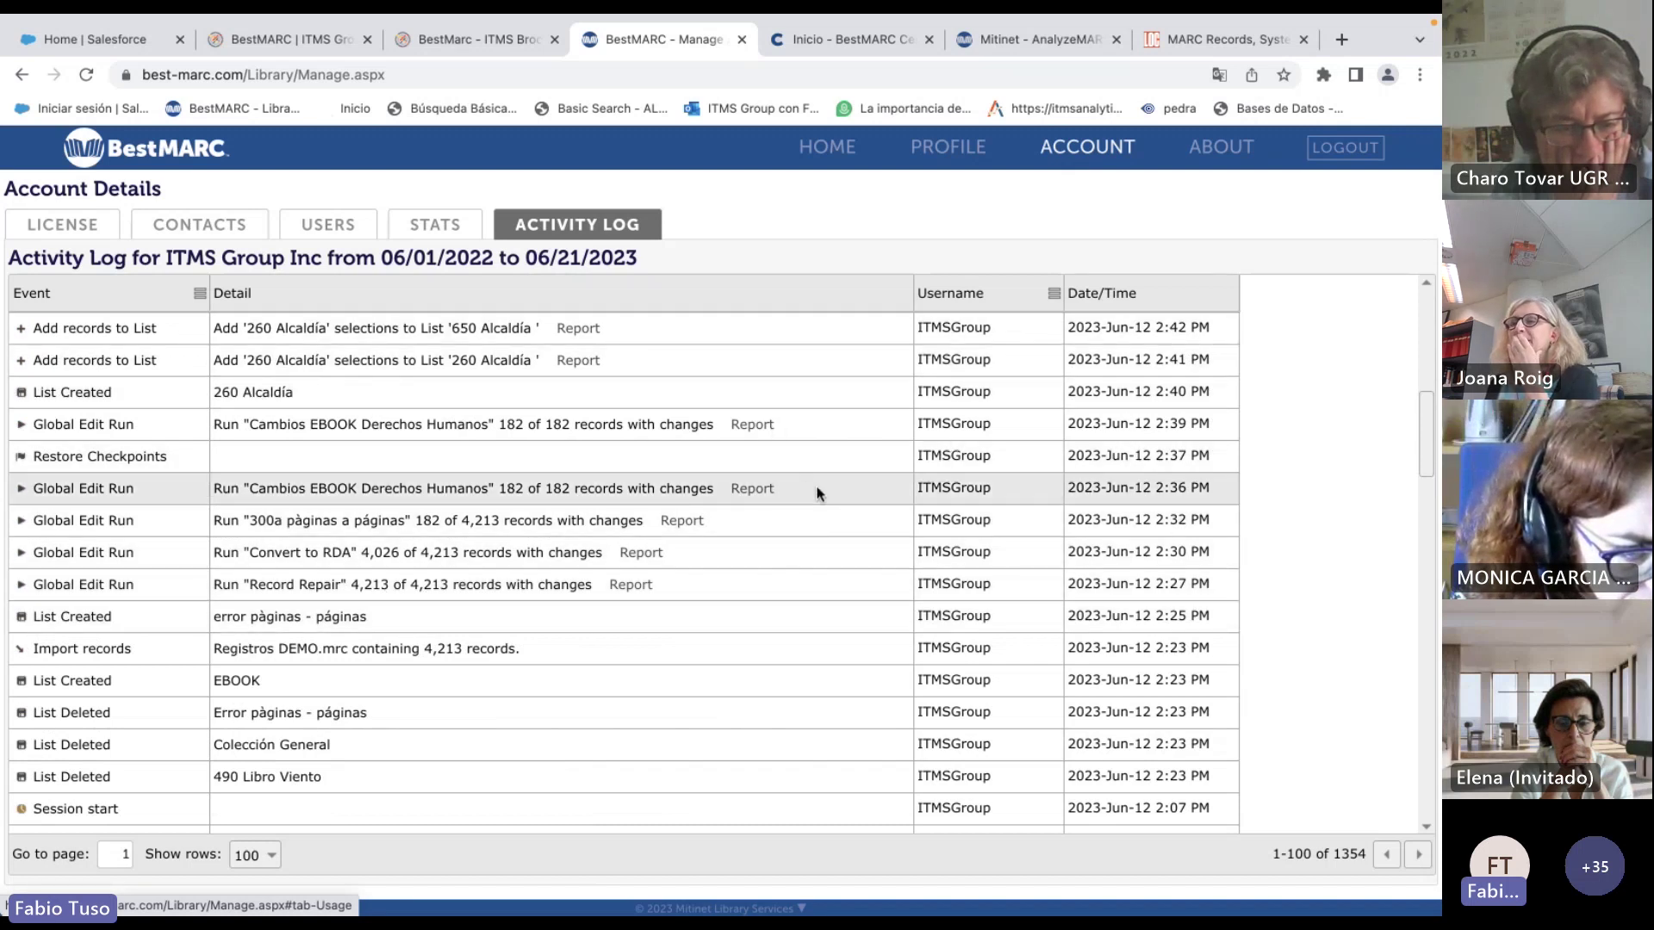
Open the bookmarked recording "La importancia de la calidad de datos y la migración a las RDA" in a new browser tab.
{"action": "left_click", "coordinate": [1340, 41]}
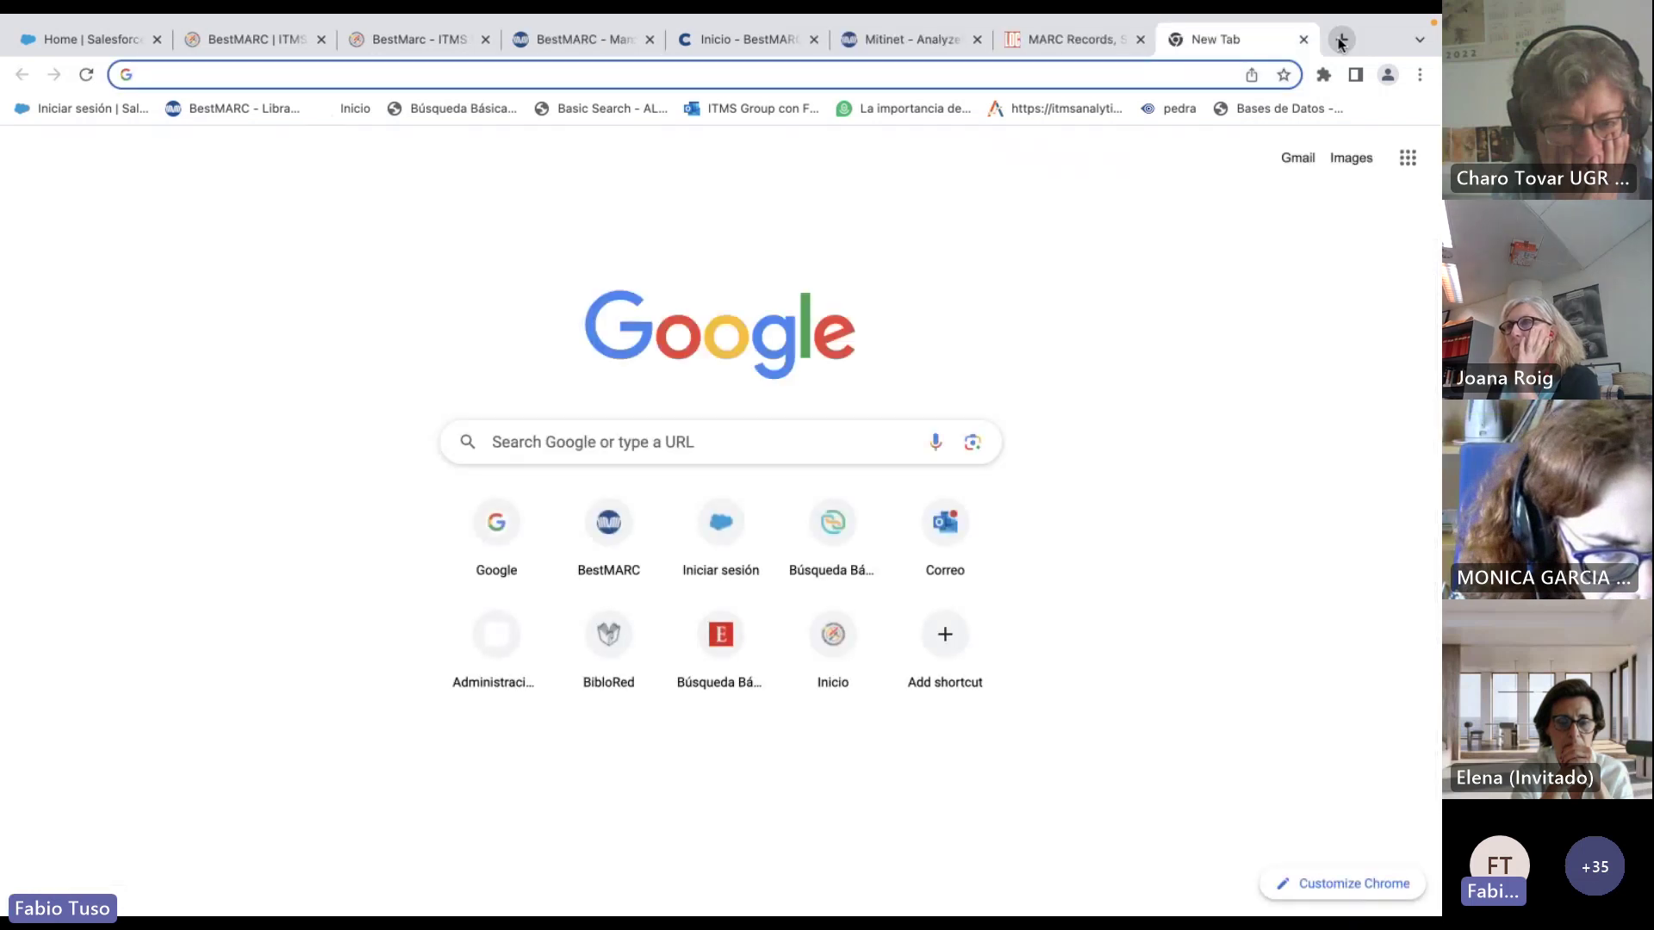
{"action": "left_click", "coordinate": [937, 109]}
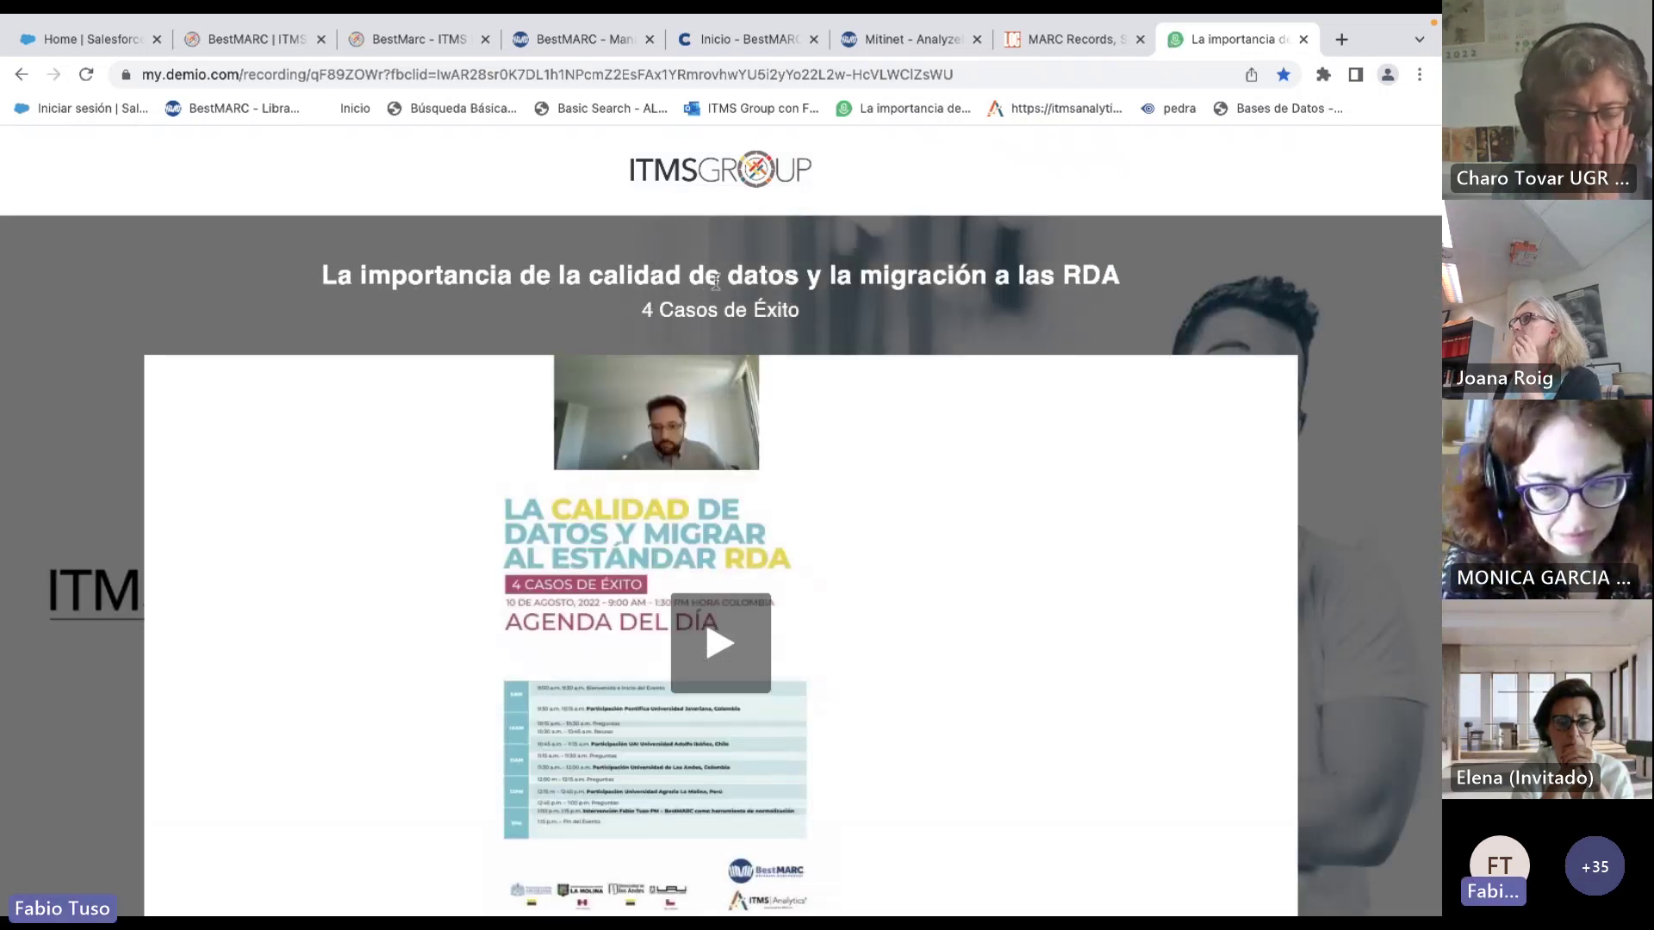
{"action": "scroll", "coordinate": [820, 432], "scroll_direction": "down", "scroll_amount": 2}
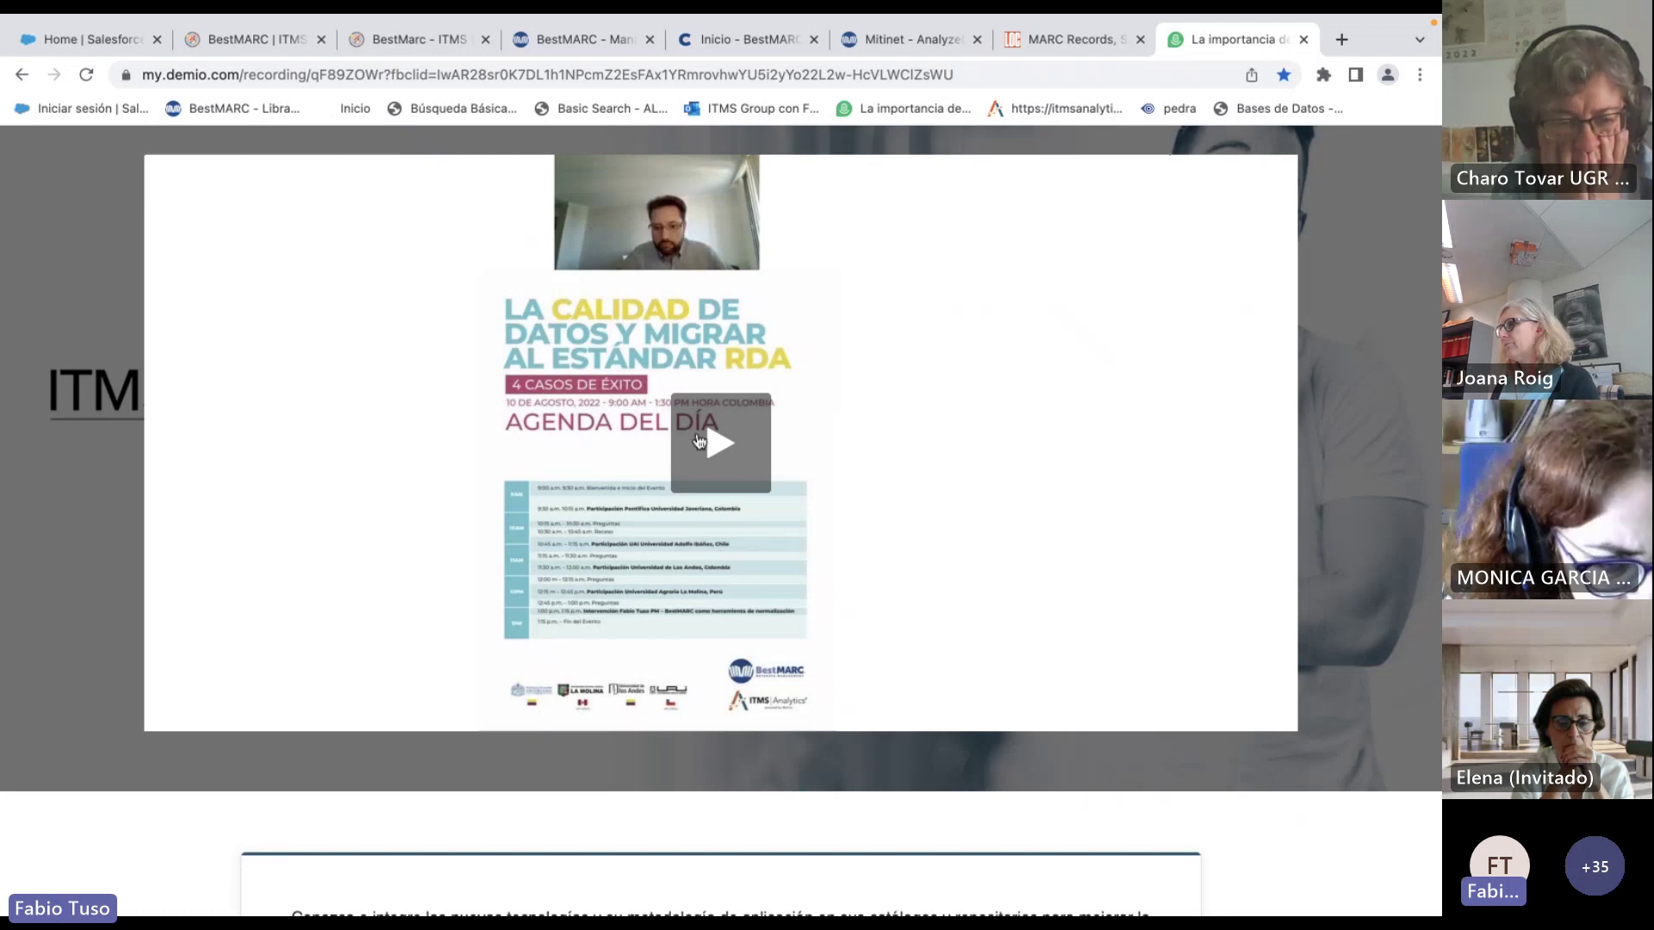
Play the webinar recording, skip ahead through the Pontificia Universidad Javeriana case to the "Conceptualización" slide at 38:26, and pause it.
{"action": "left_click", "coordinate": [704, 563]}
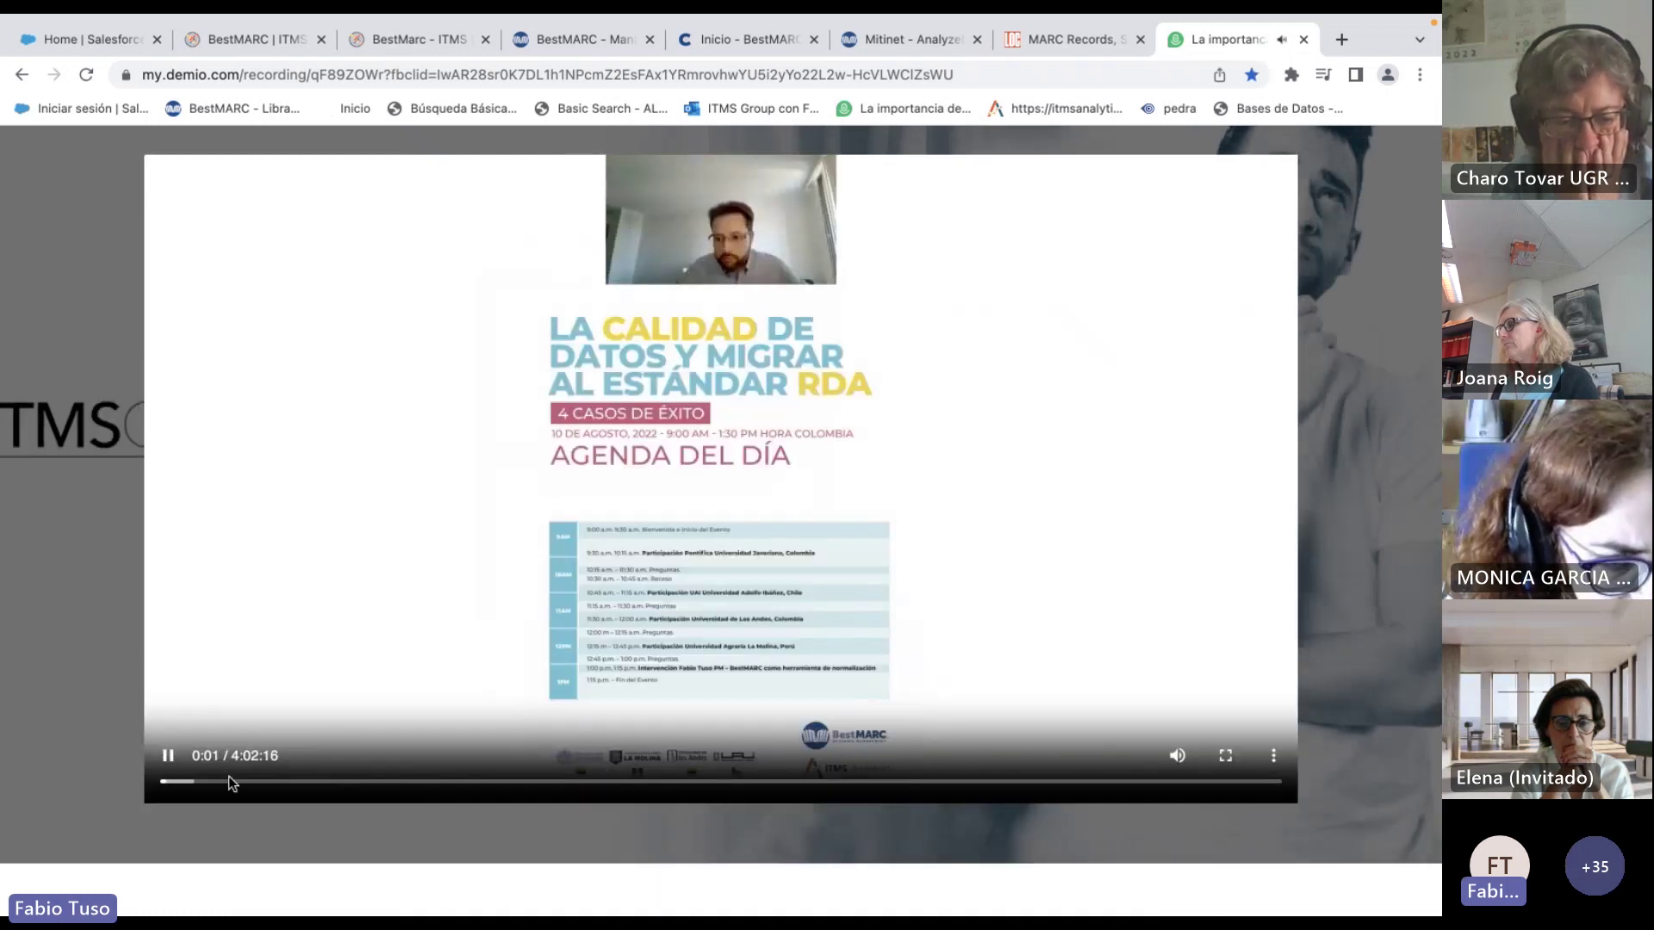
{"action": "left_click", "coordinate": [202, 789]}
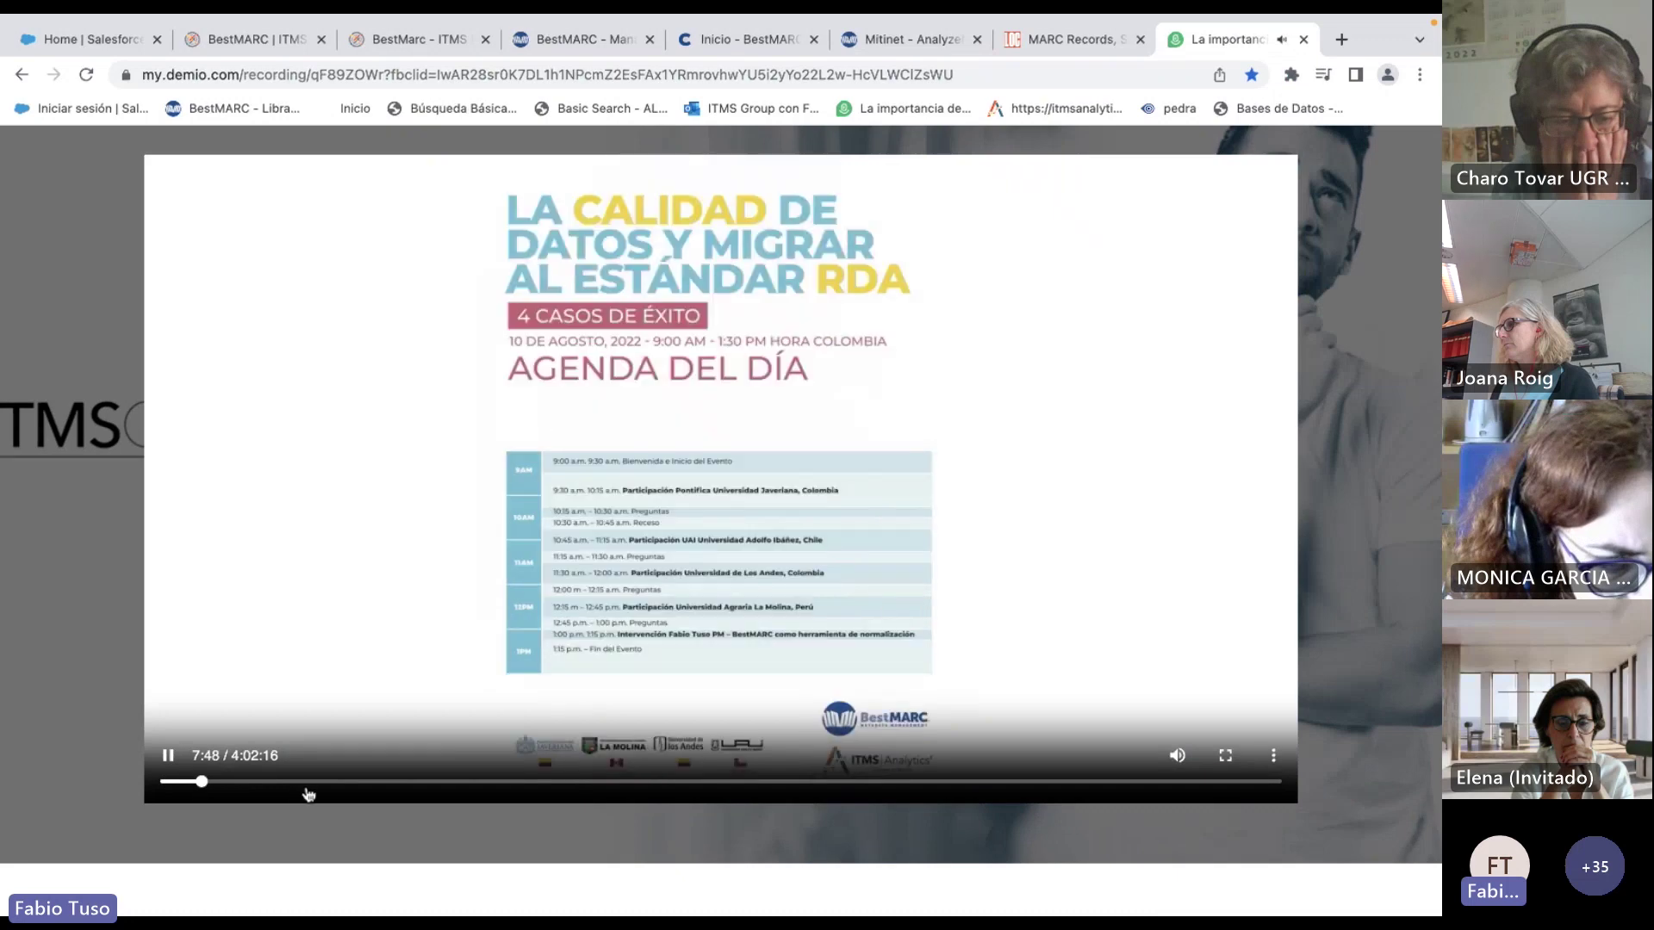
{"action": "left_click", "coordinate": [307, 785]}
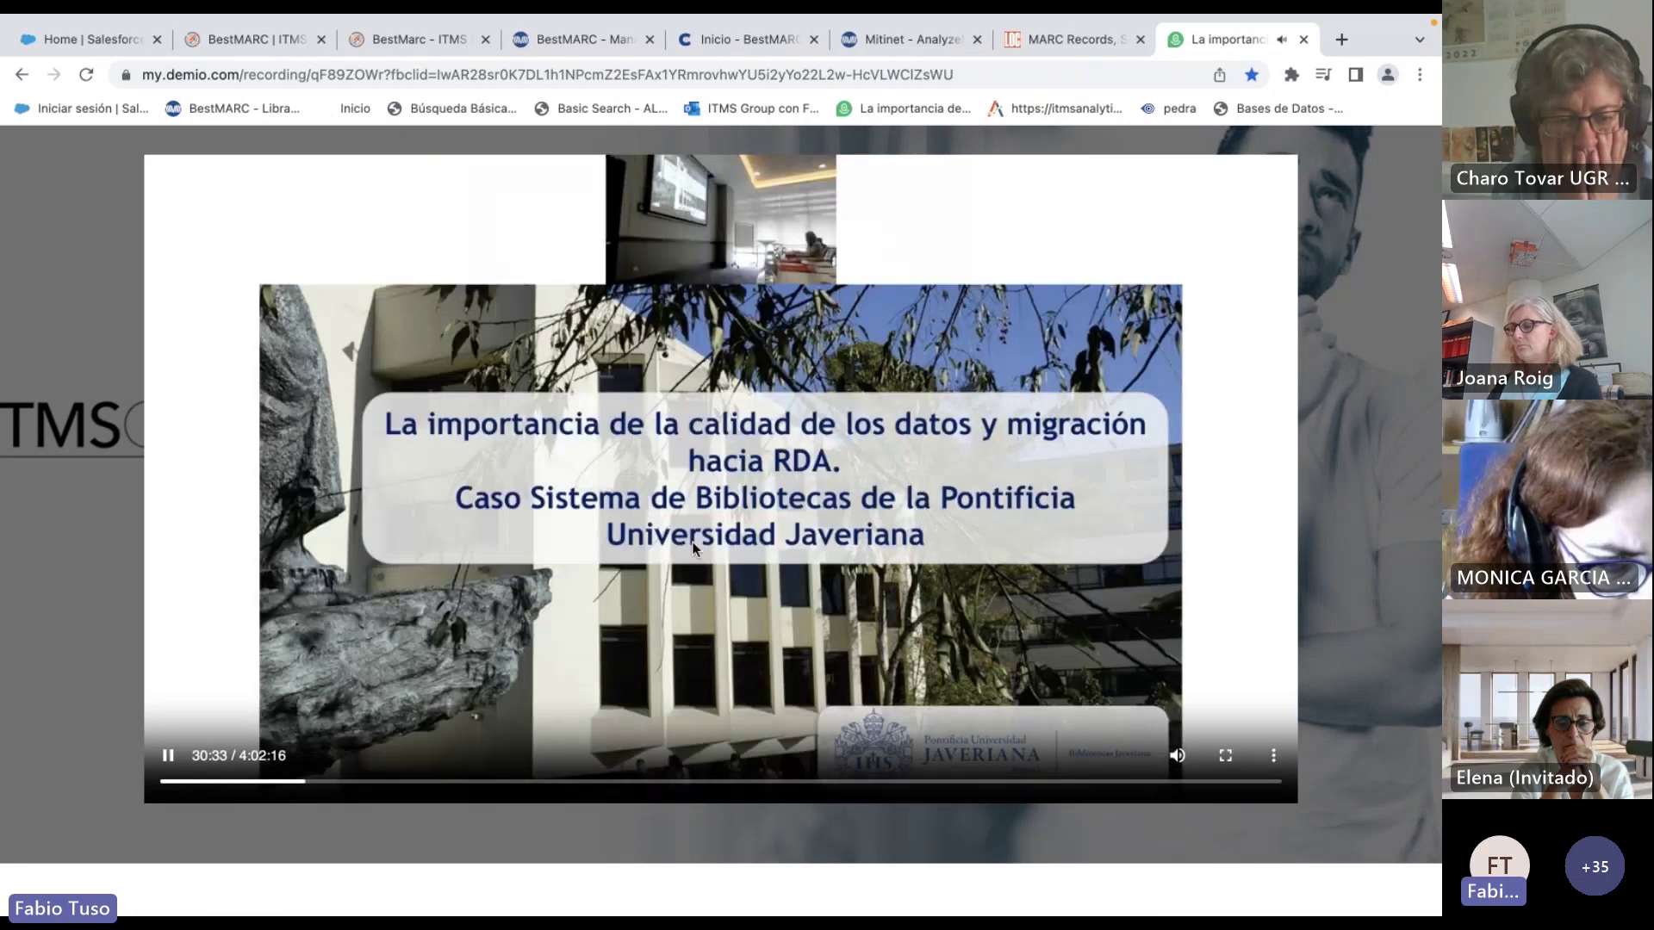
{"action": "left_click", "coordinate": [343, 782]}
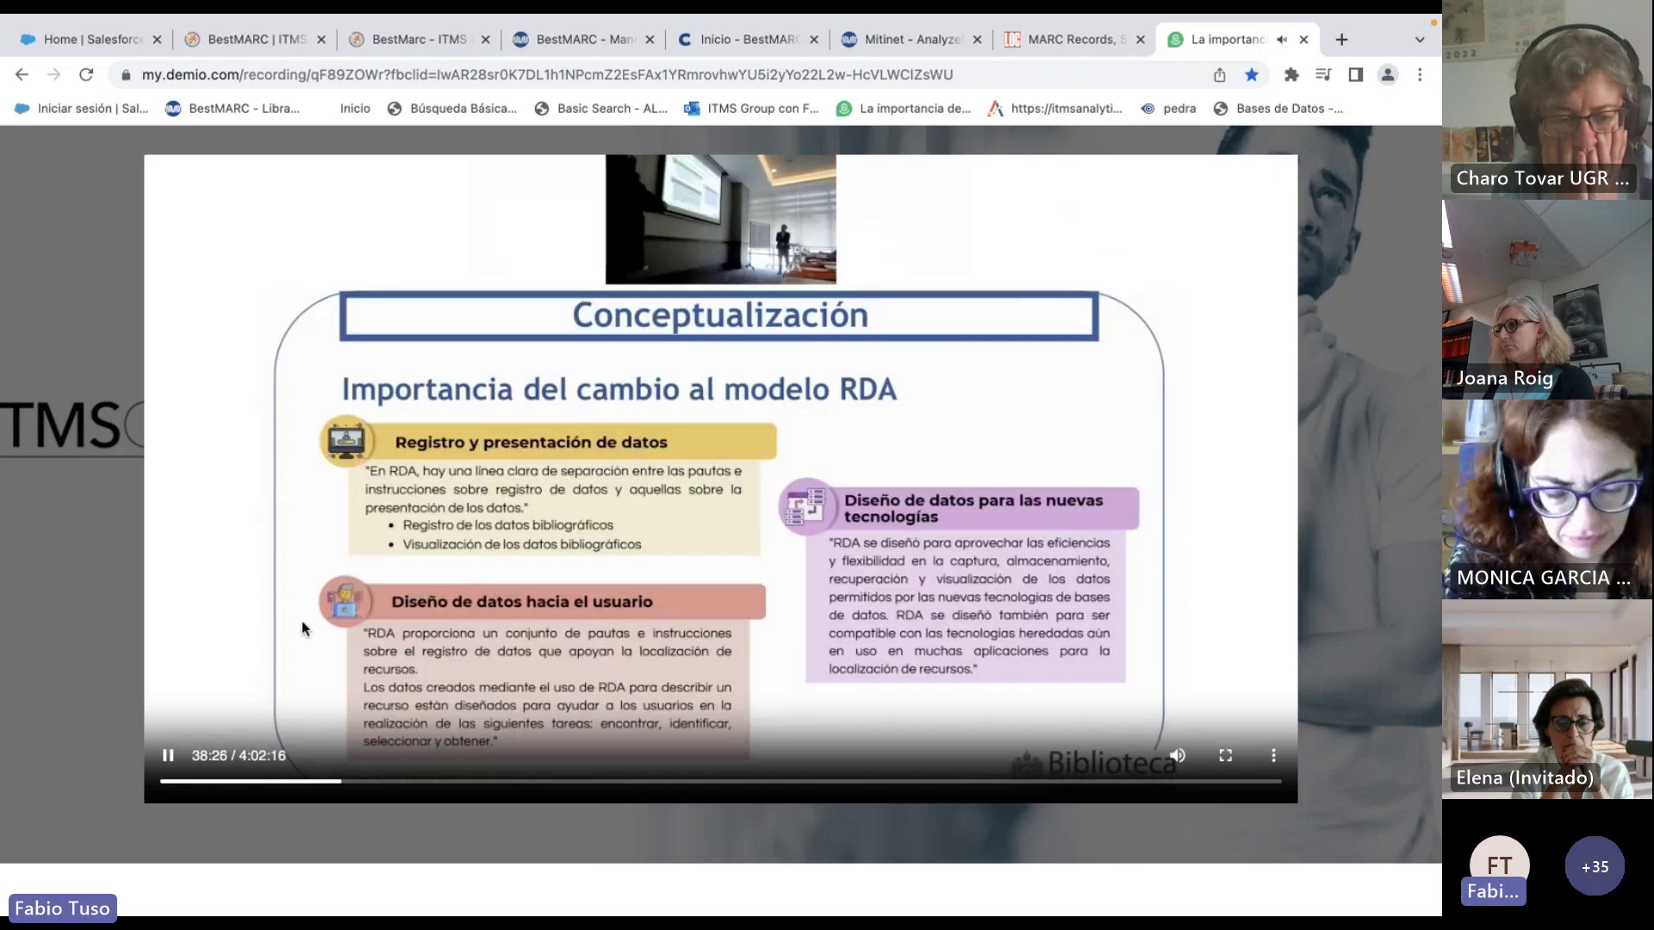
{"action": "left_click", "coordinate": [168, 757]}
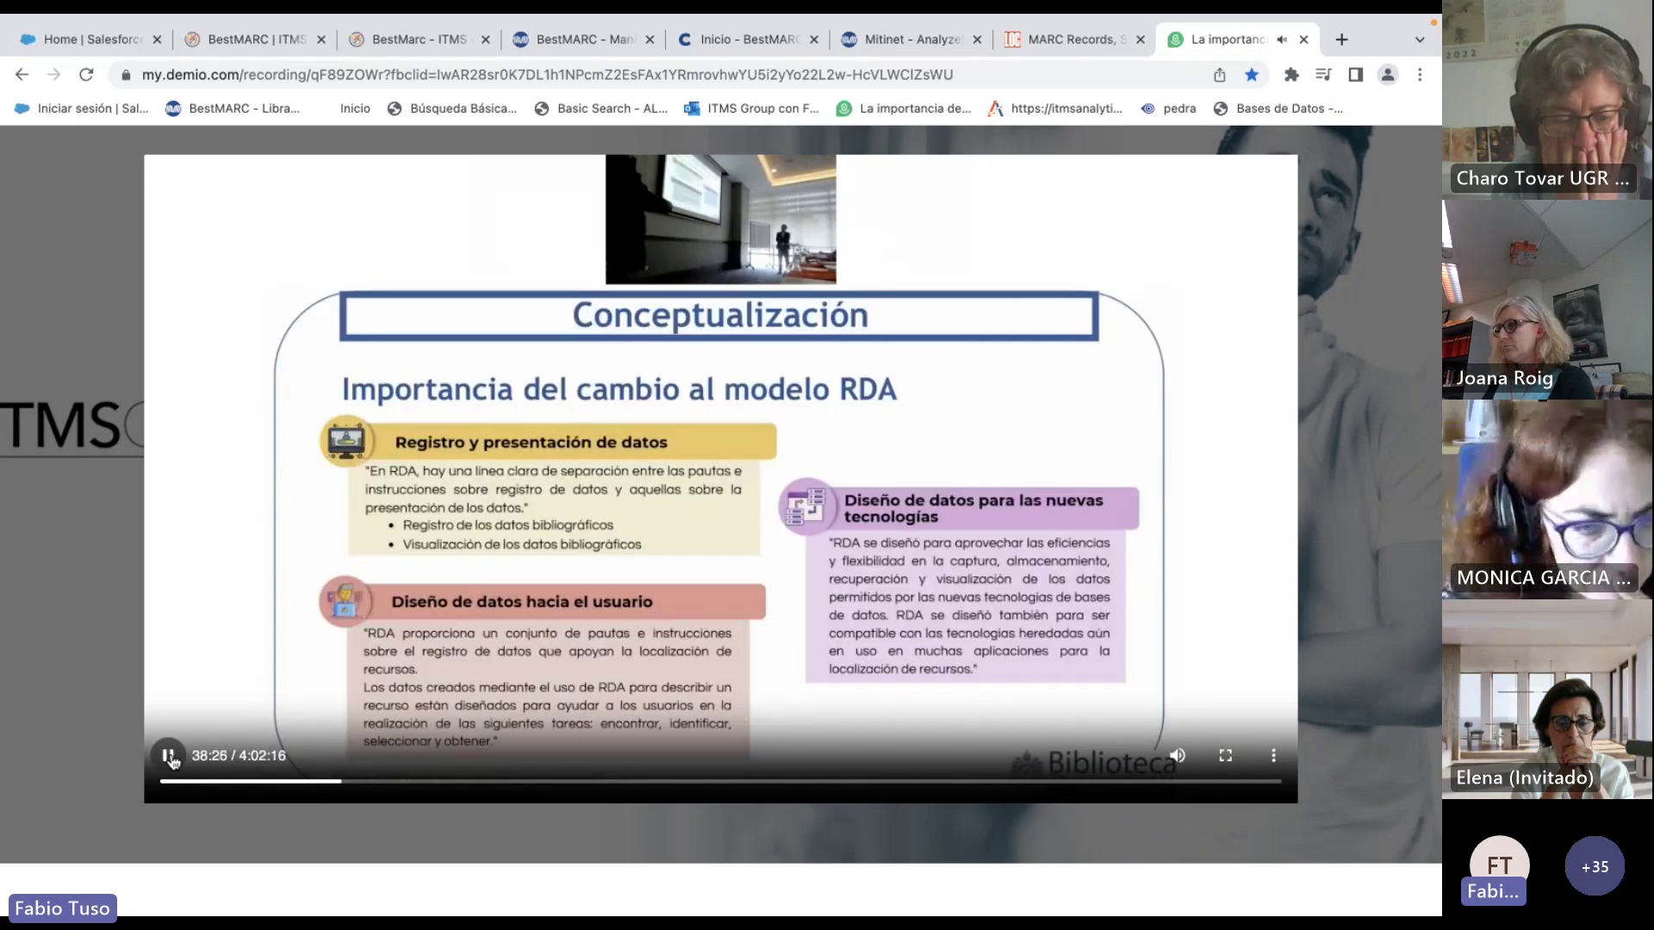
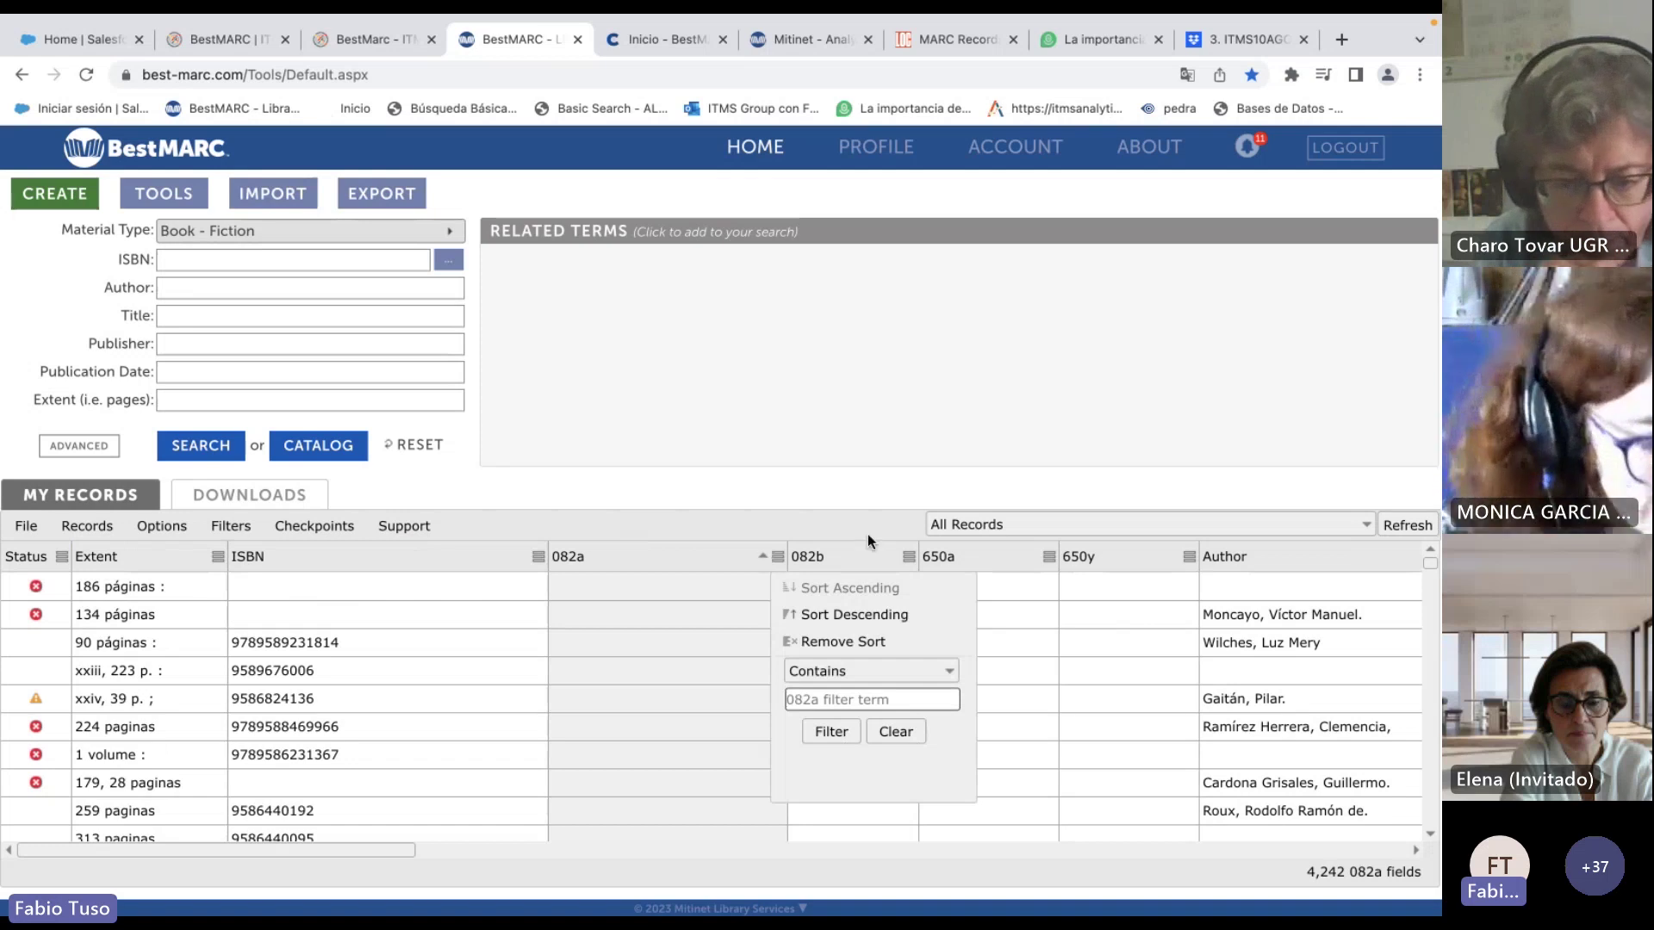
Place the Author column directly before 082a and try sorting the records by author ascending and by 082a descending.
{"action": "left_click_drag", "start_coordinate": [1251, 557], "coordinate": [596, 557]}
{"action": "left_click", "coordinate": [882, 557]}
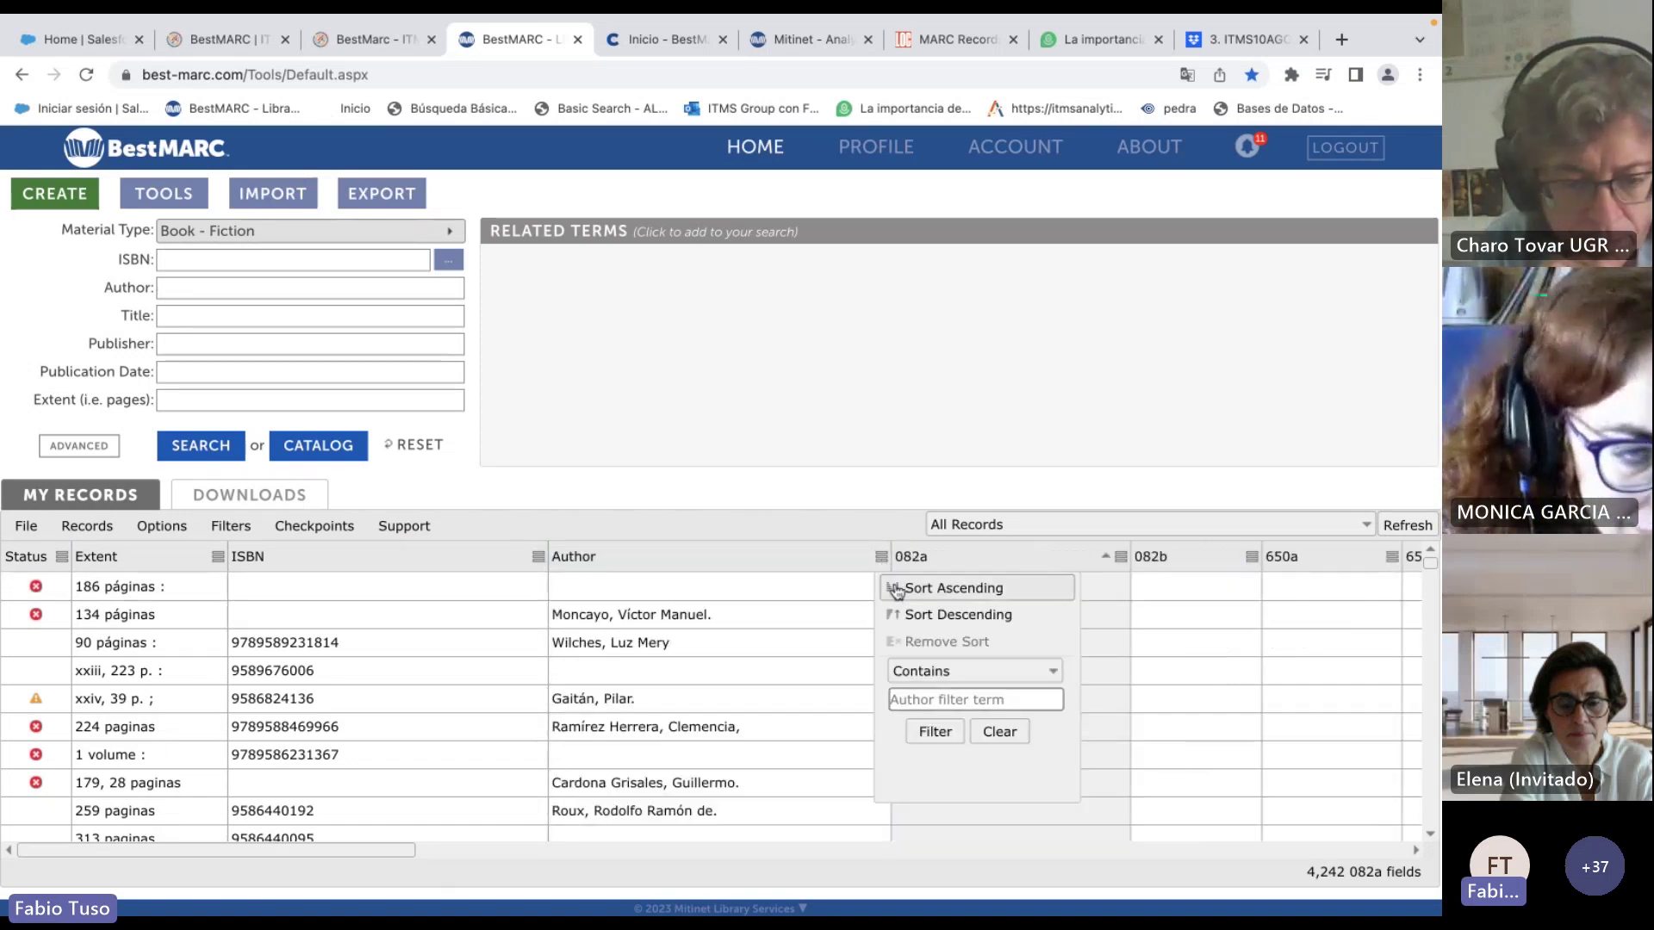
{"action": "left_click", "coordinate": [903, 593]}
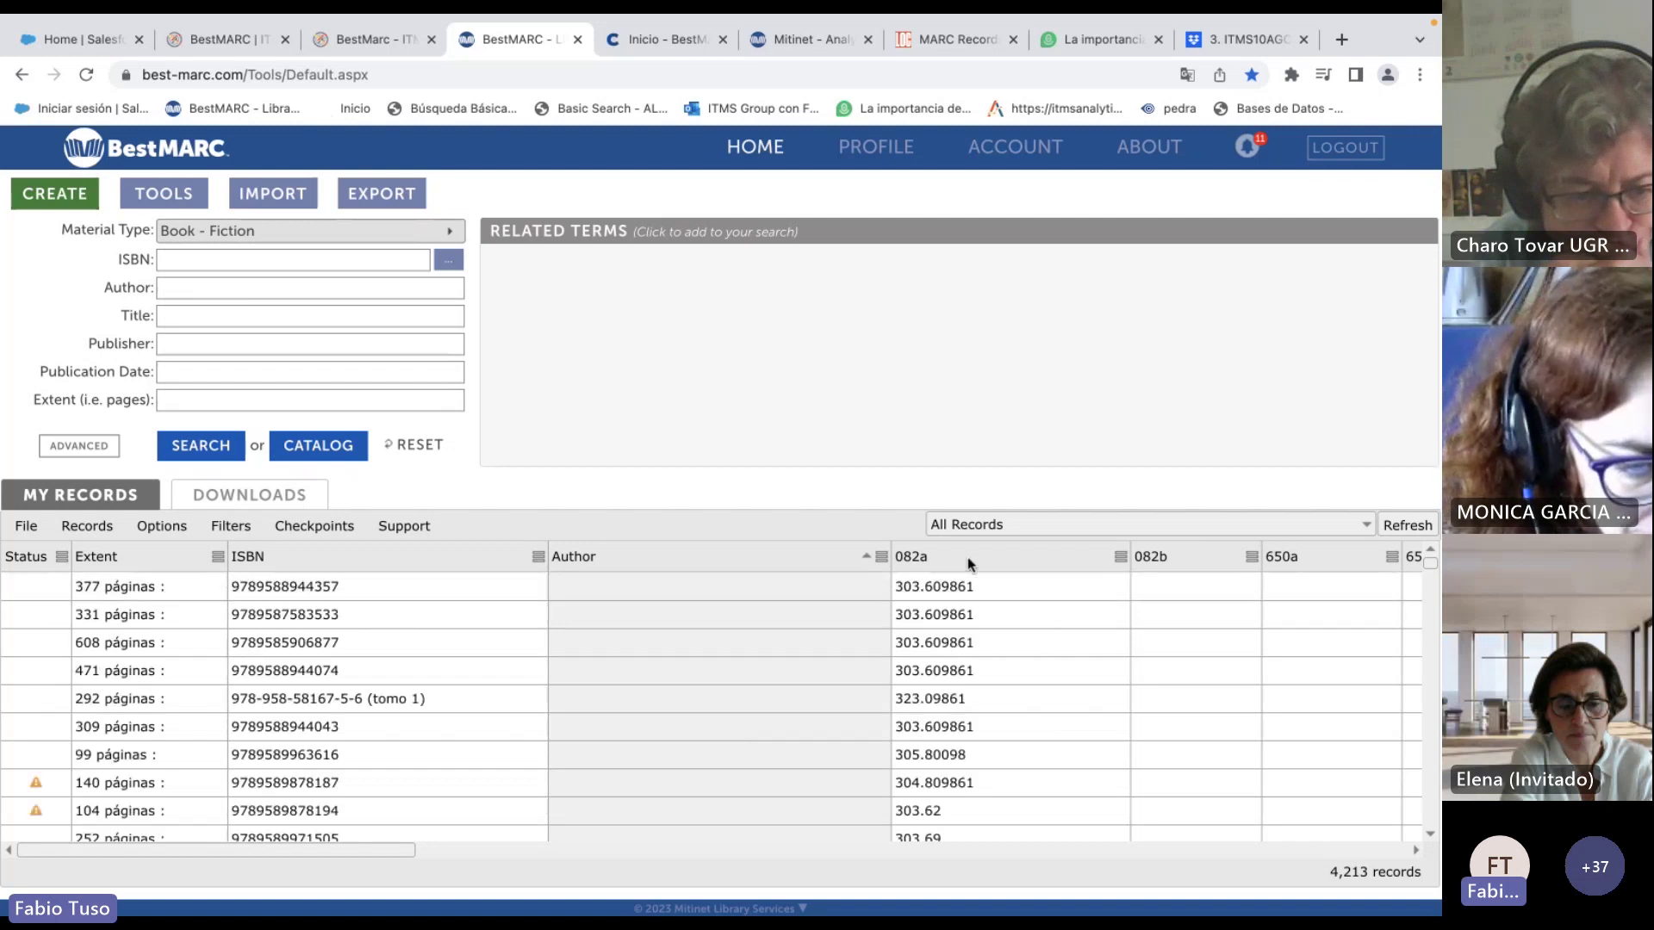
{"action": "left_click", "coordinate": [1119, 558]}
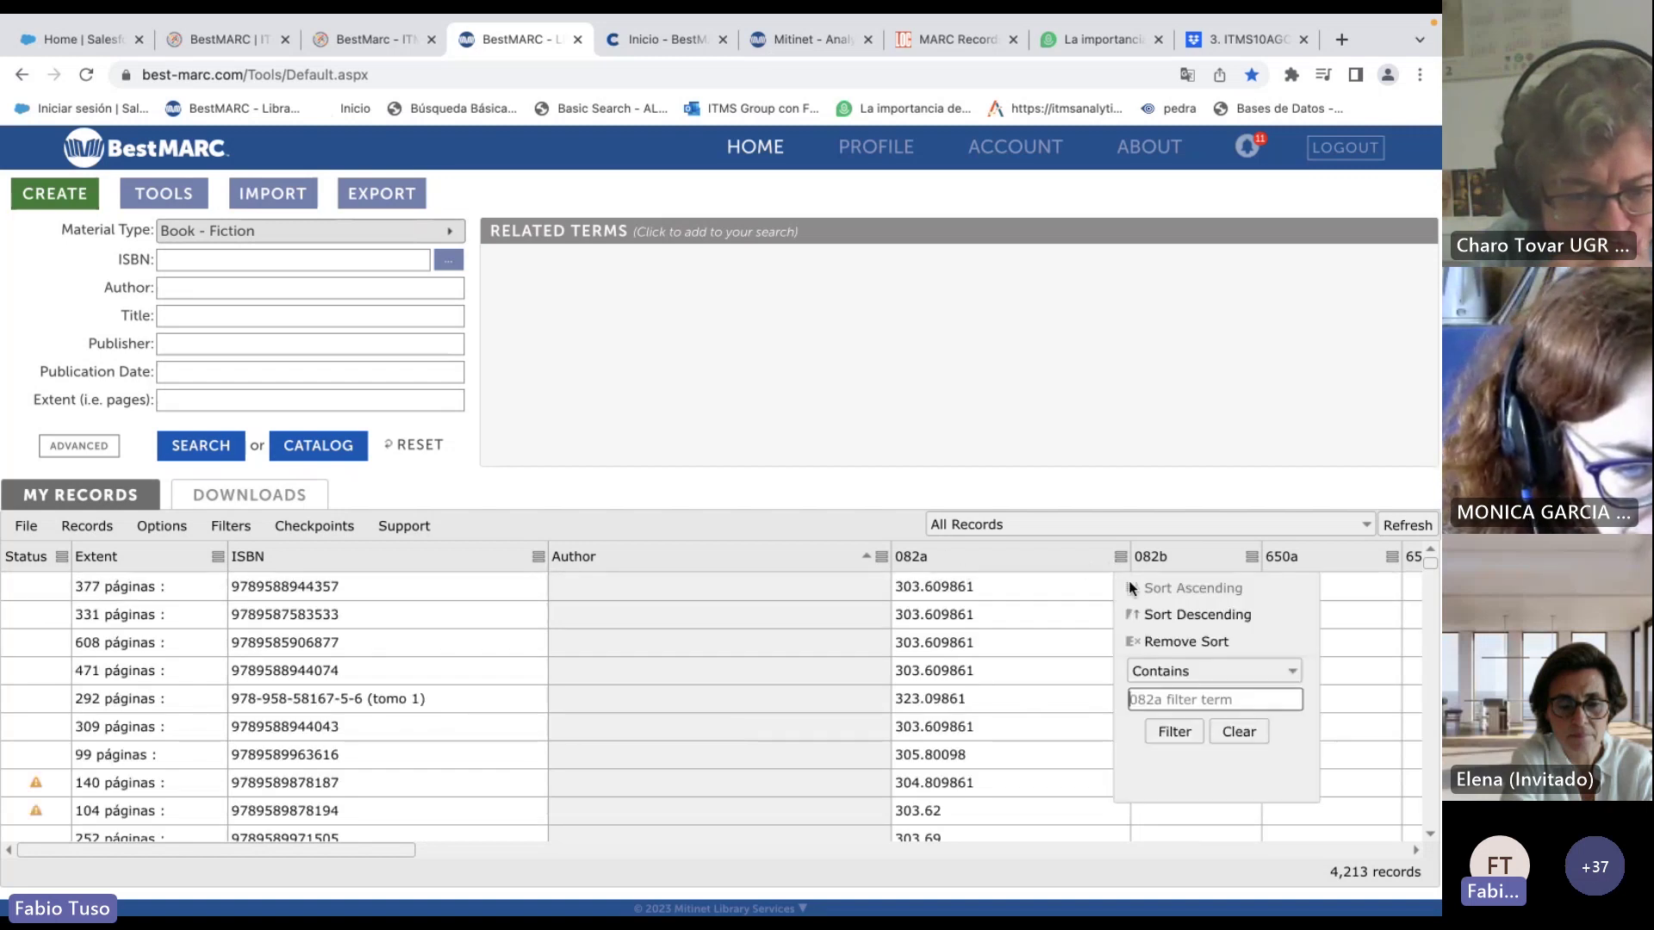
{"action": "left_click", "coordinate": [1146, 617]}
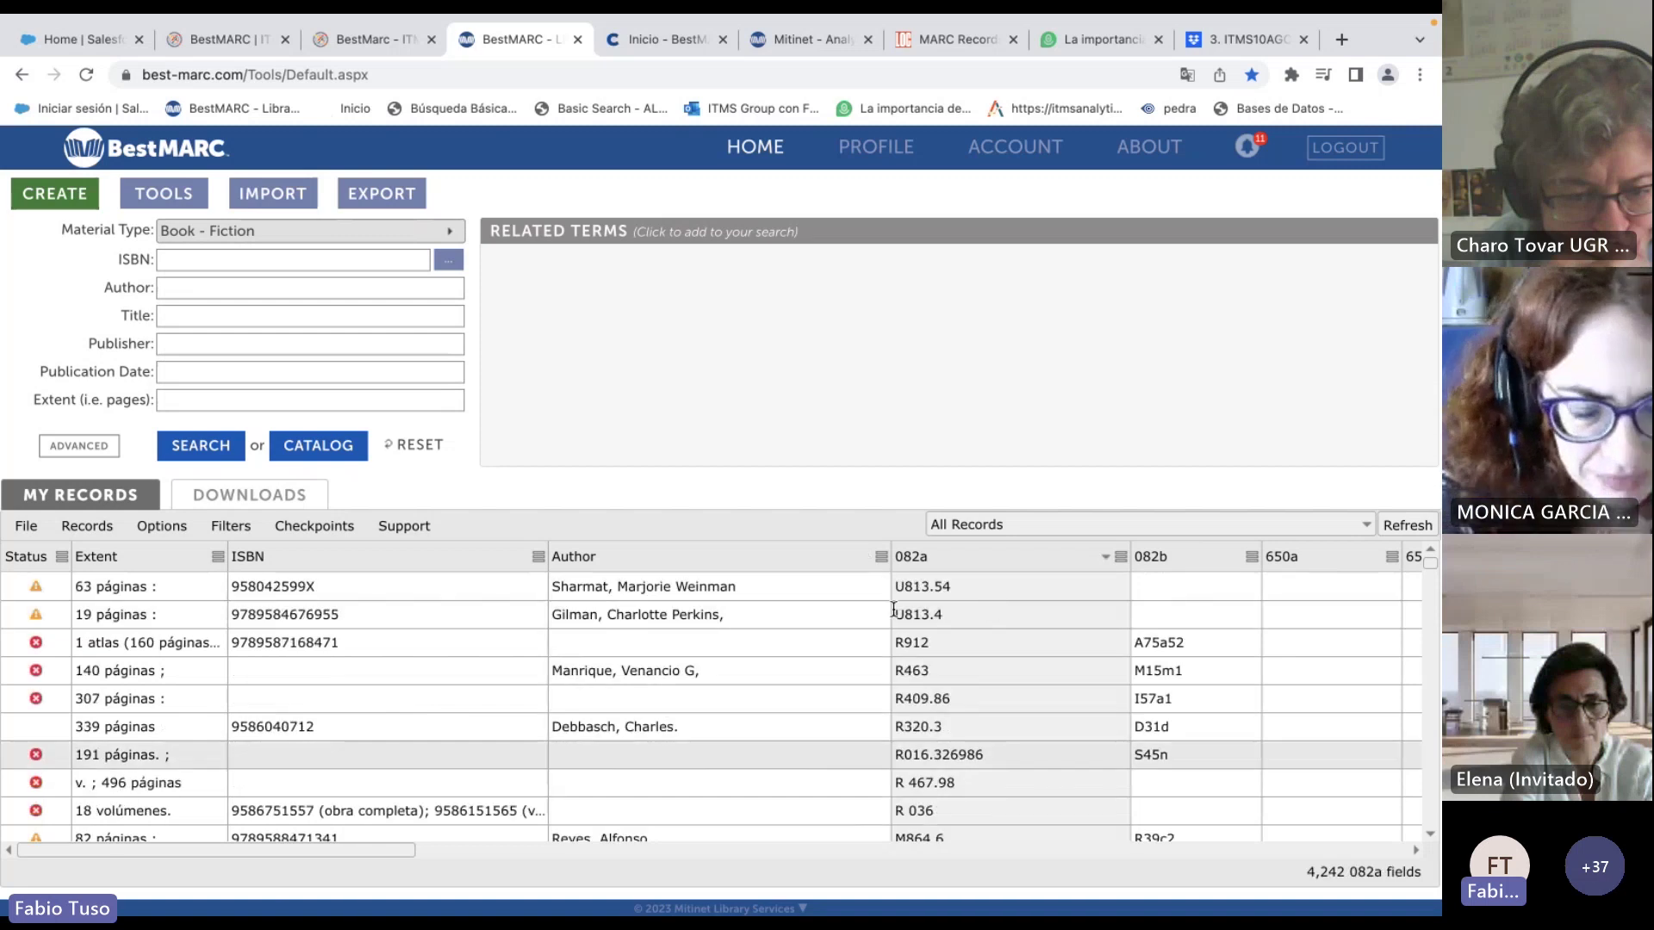
Filter the records to authors containing "charles" and clear that filter after viewing the matches.
{"action": "left_click", "coordinate": [881, 557]}
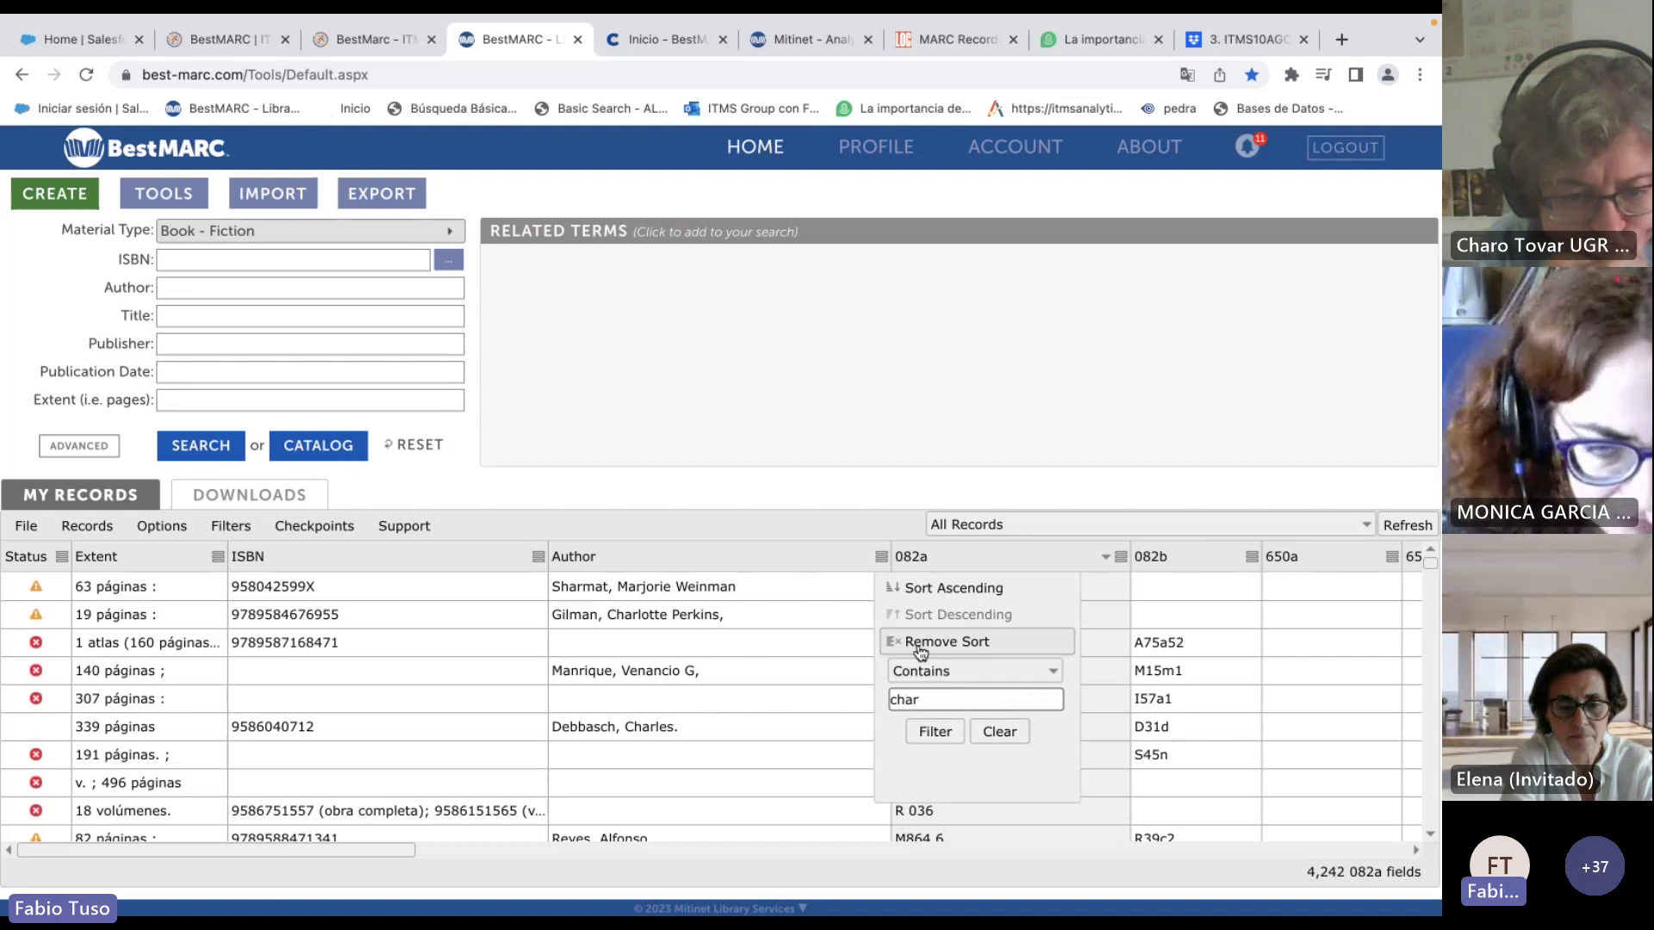
{"action": "key", "text": "Return"}
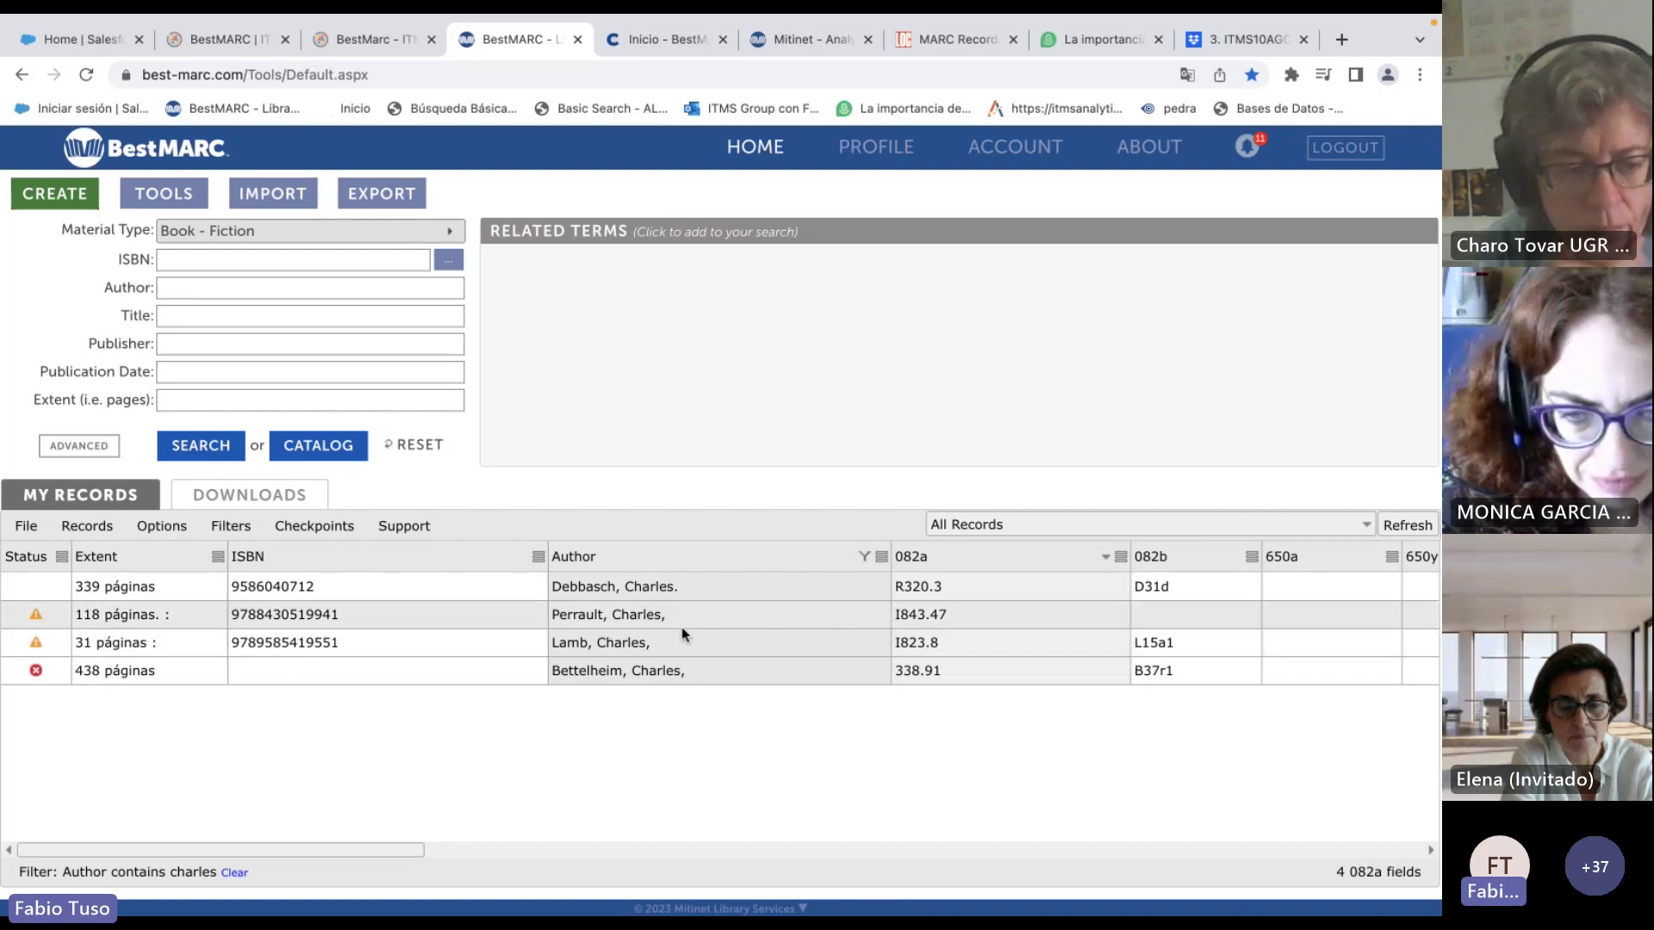
{"action": "left_click", "coordinate": [879, 558]}
{"action": "left_click", "coordinate": [1002, 730]}
Move the Title column in the records table to directly after the Author column.
{"action": "left_click_drag", "start_coordinate": [369, 849], "coordinate": [942, 856]}
{"action": "scroll", "coordinate": [942, 813], "scroll_direction": "left", "scroll_amount": 5}
{"action": "left_click_drag", "start_coordinate": [732, 558], "coordinate": [342, 553]}
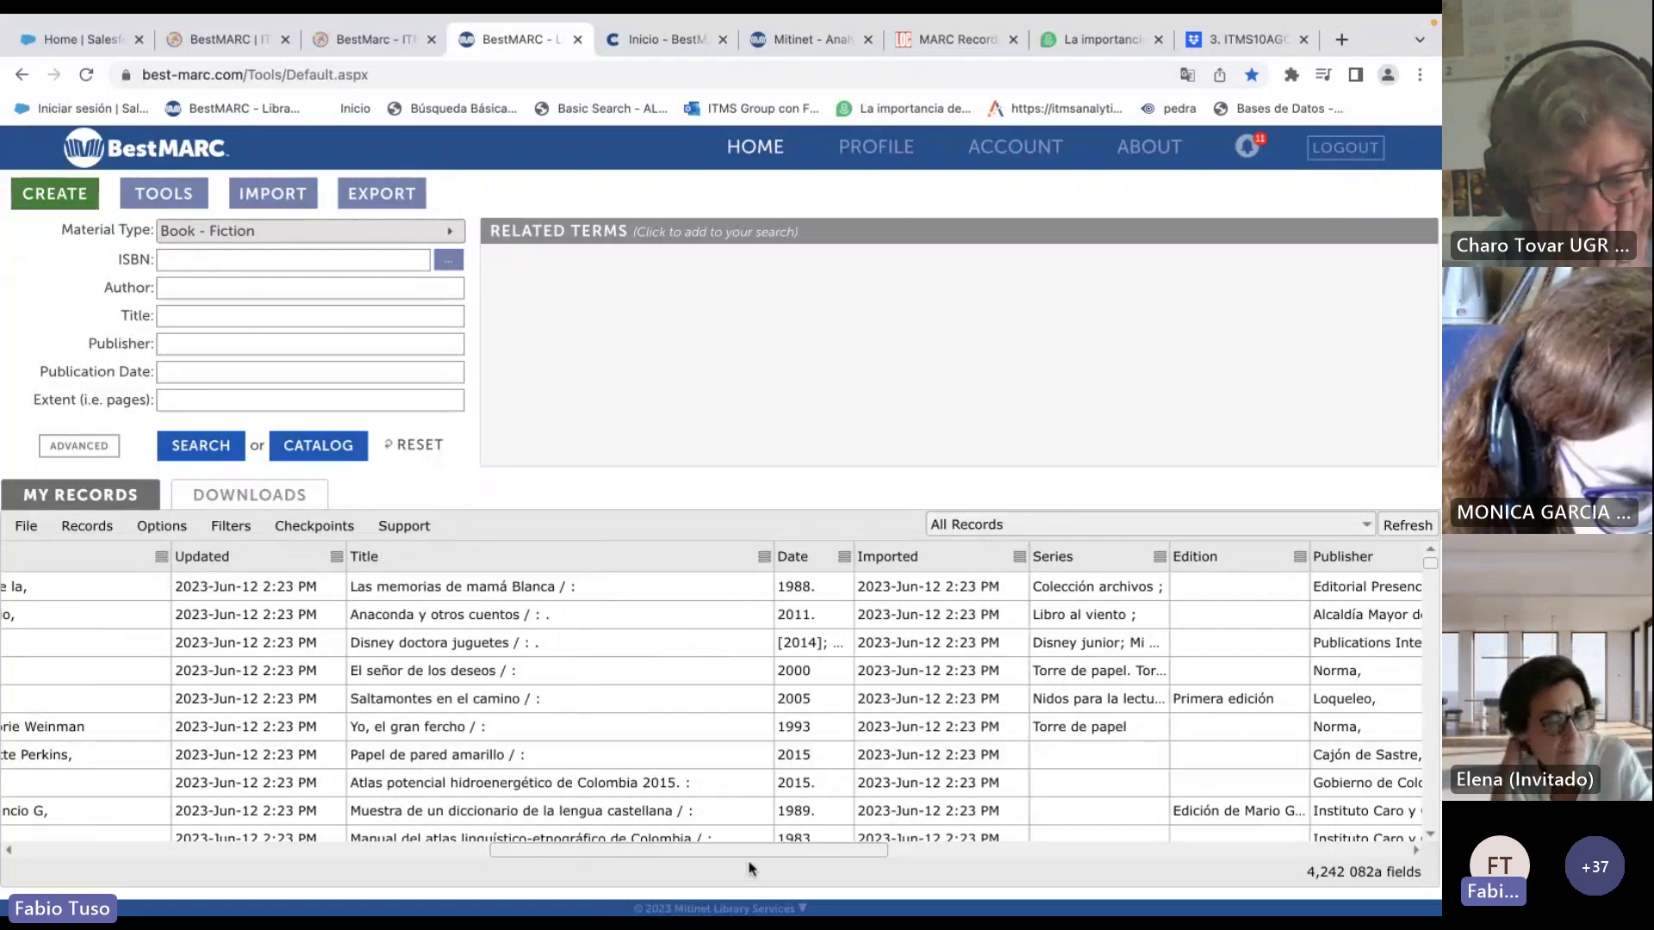
{"action": "left_click_drag", "start_coordinate": [656, 857], "coordinate": [488, 857]}
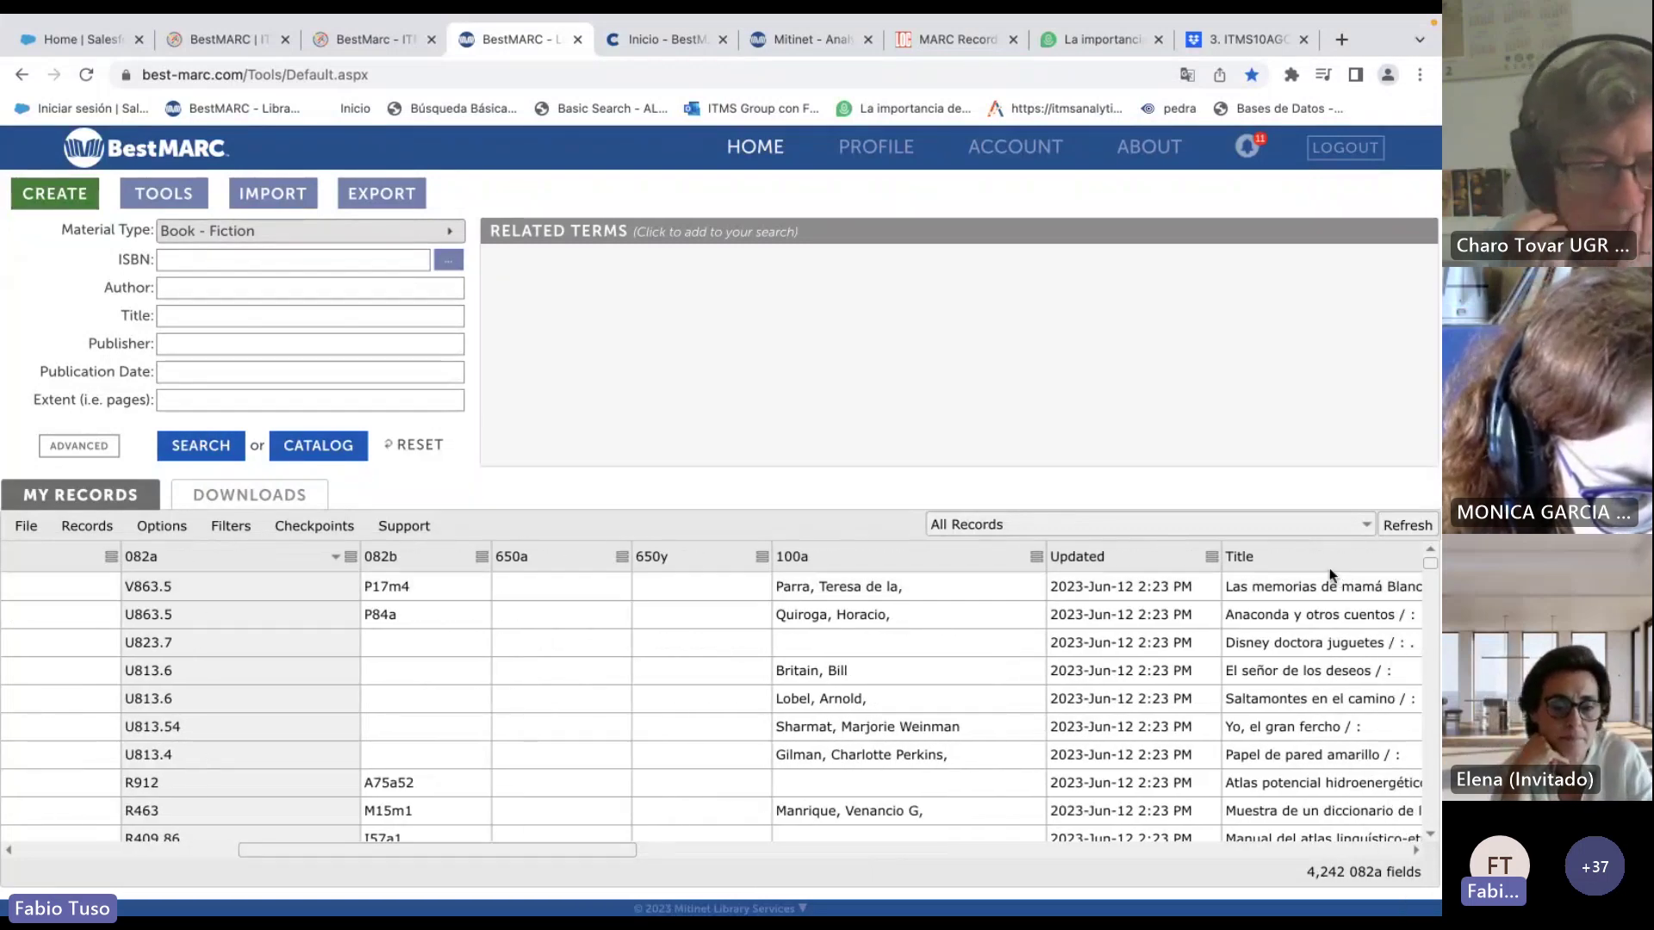
{"action": "left_click_drag", "start_coordinate": [775, 558], "coordinate": [639, 557]}
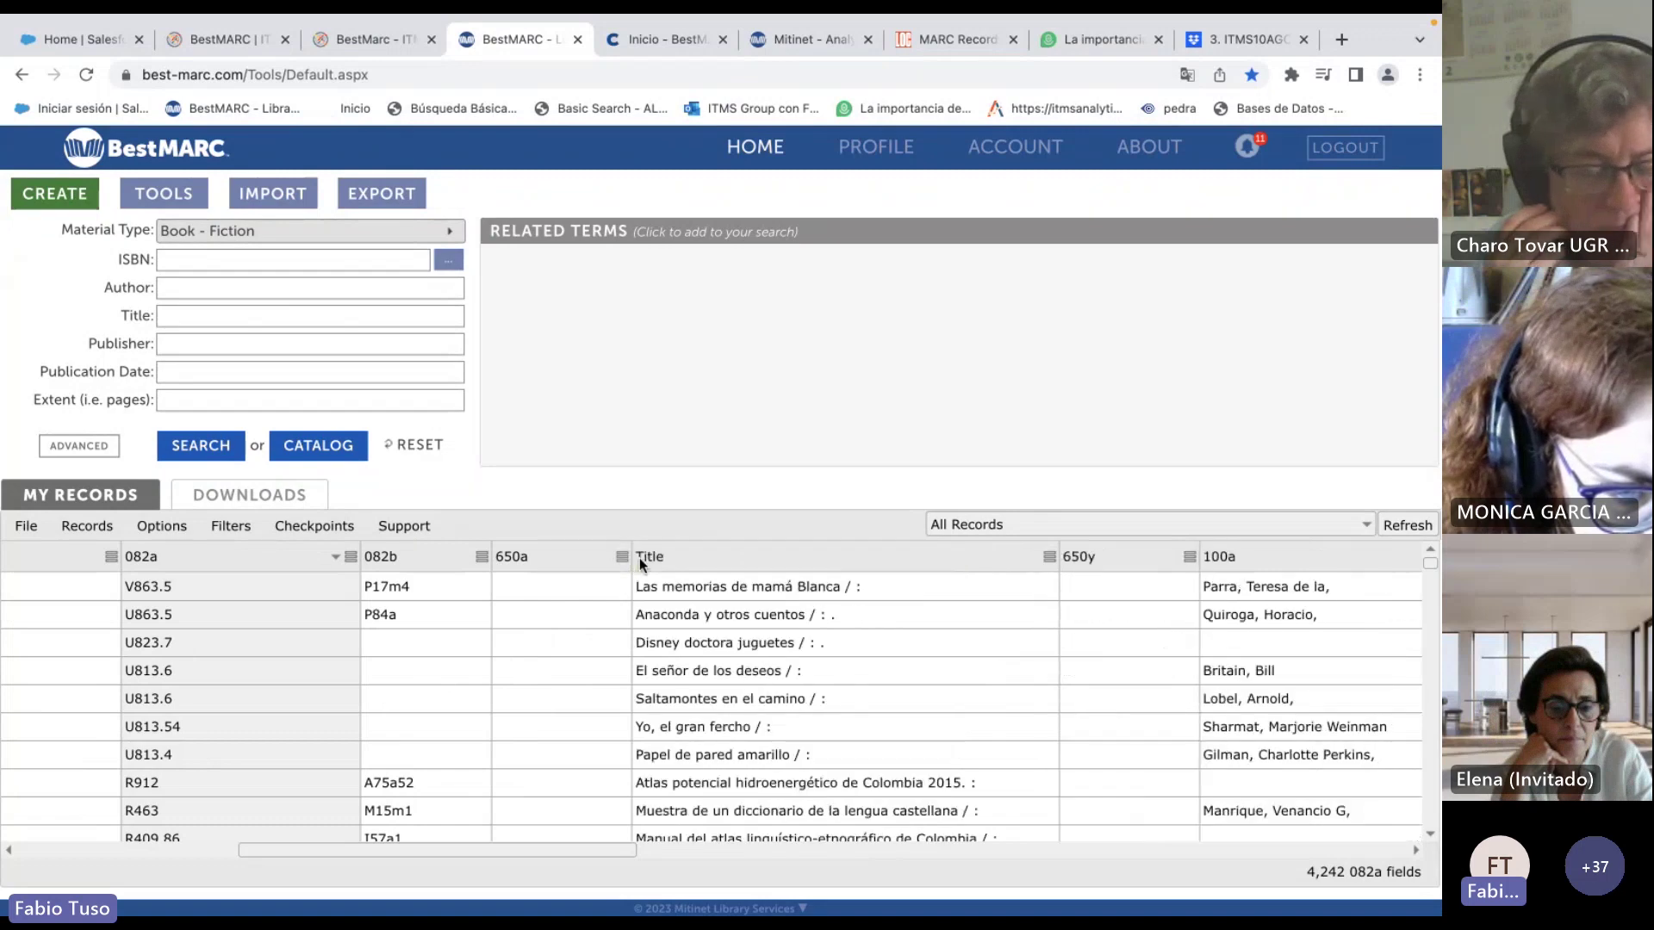
{"action": "left_click_drag", "start_coordinate": [541, 853], "coordinate": [409, 853]}
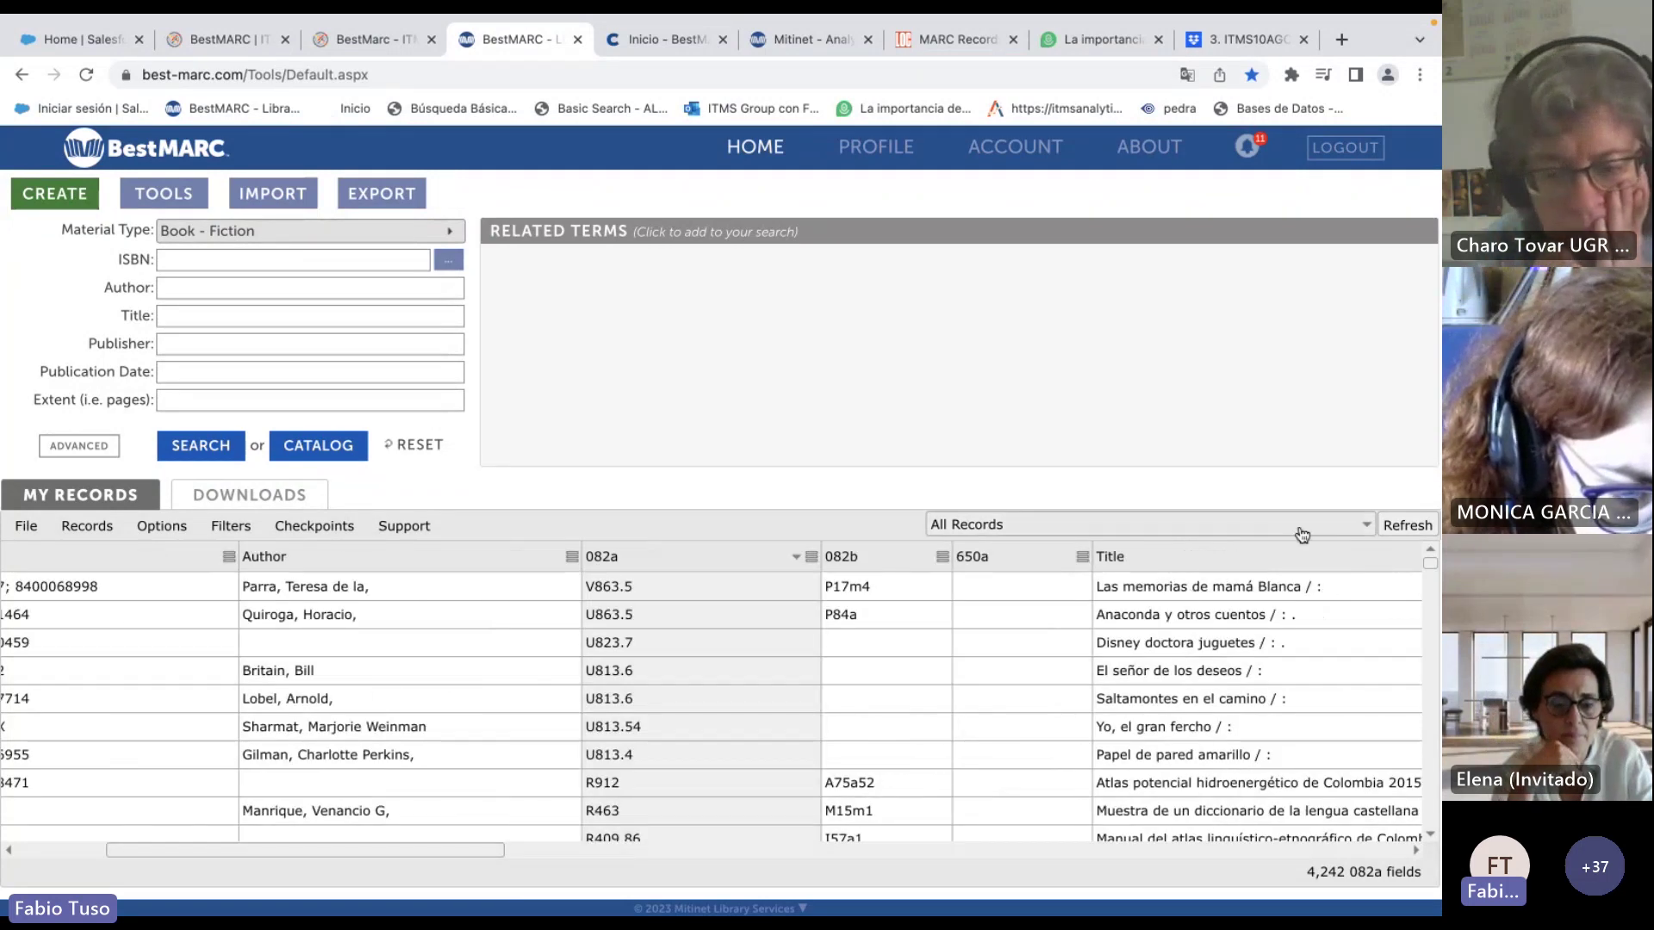
{"action": "left_click_drag", "start_coordinate": [1270, 556], "coordinate": [728, 568]}
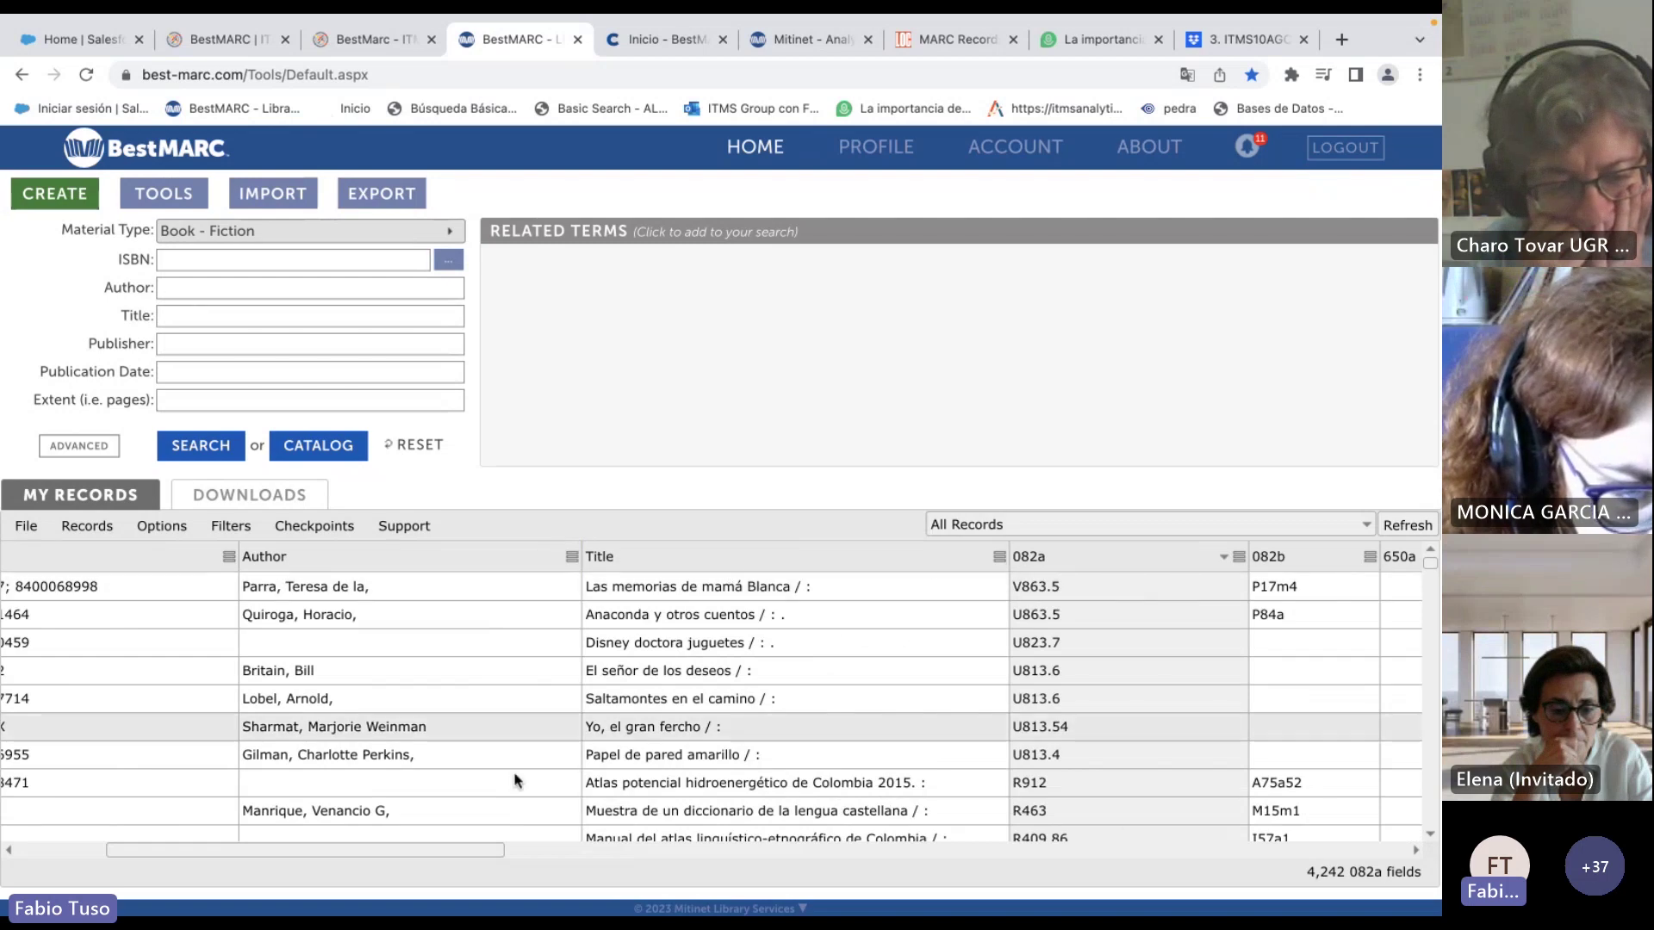
{"action": "left_click_drag", "start_coordinate": [417, 853], "coordinate": [214, 823]}
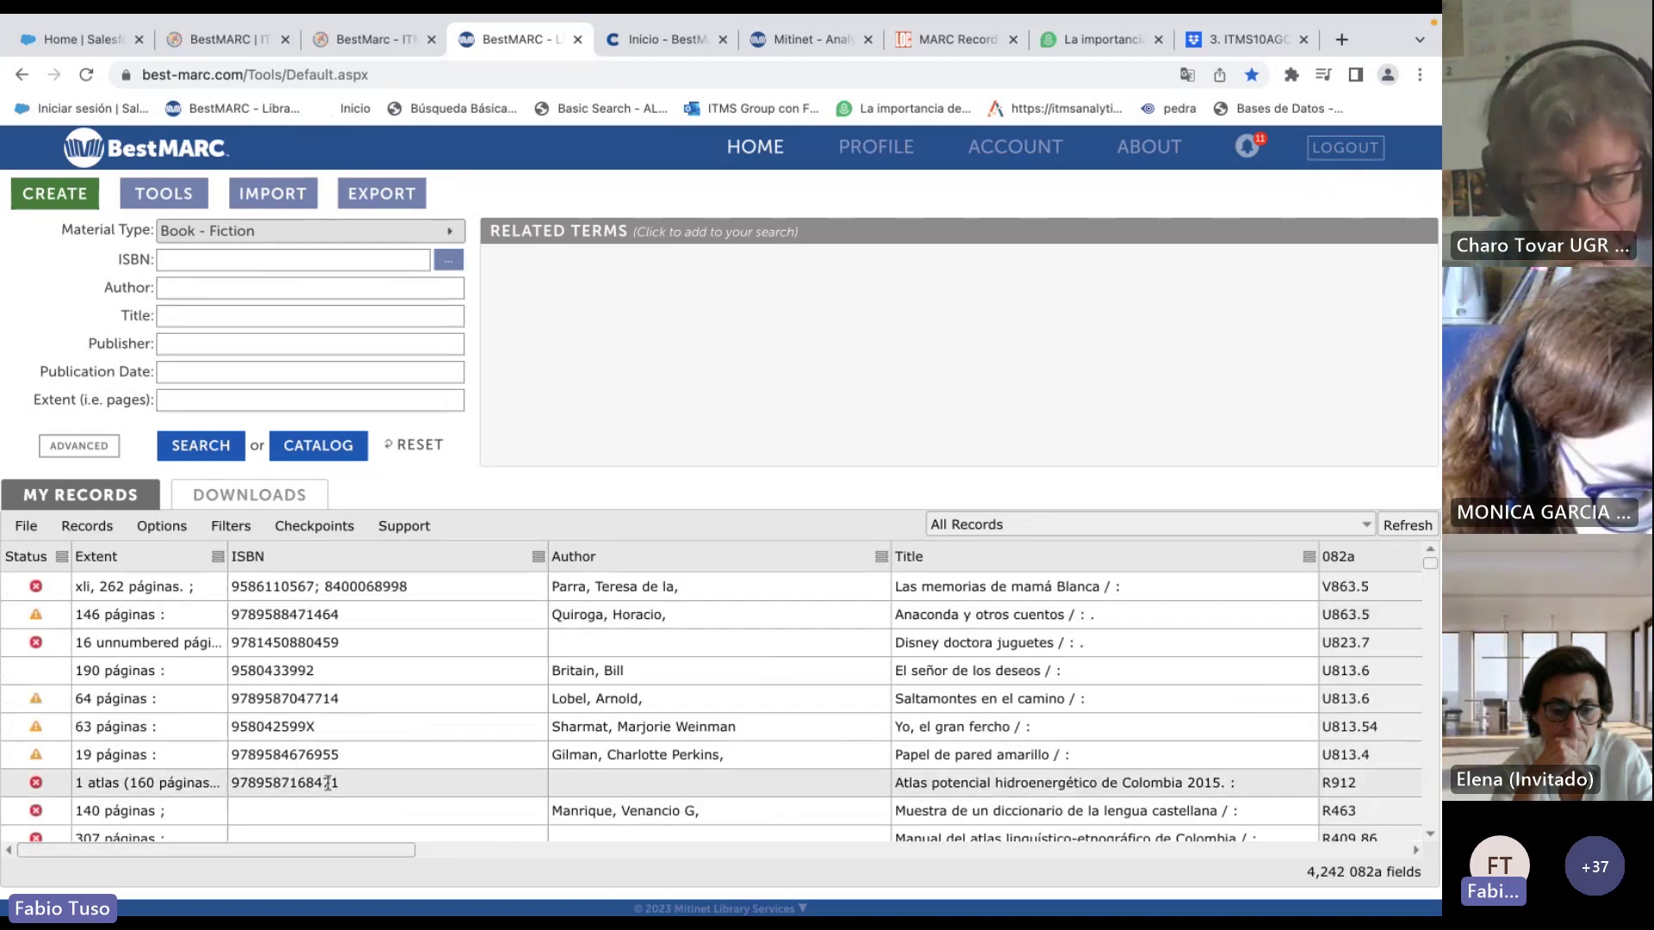
Filter the records to those whose Extent contains "p." and look through the matching entries.
{"action": "scroll", "coordinate": [282, 750], "scroll_direction": "down", "scroll_amount": 7}
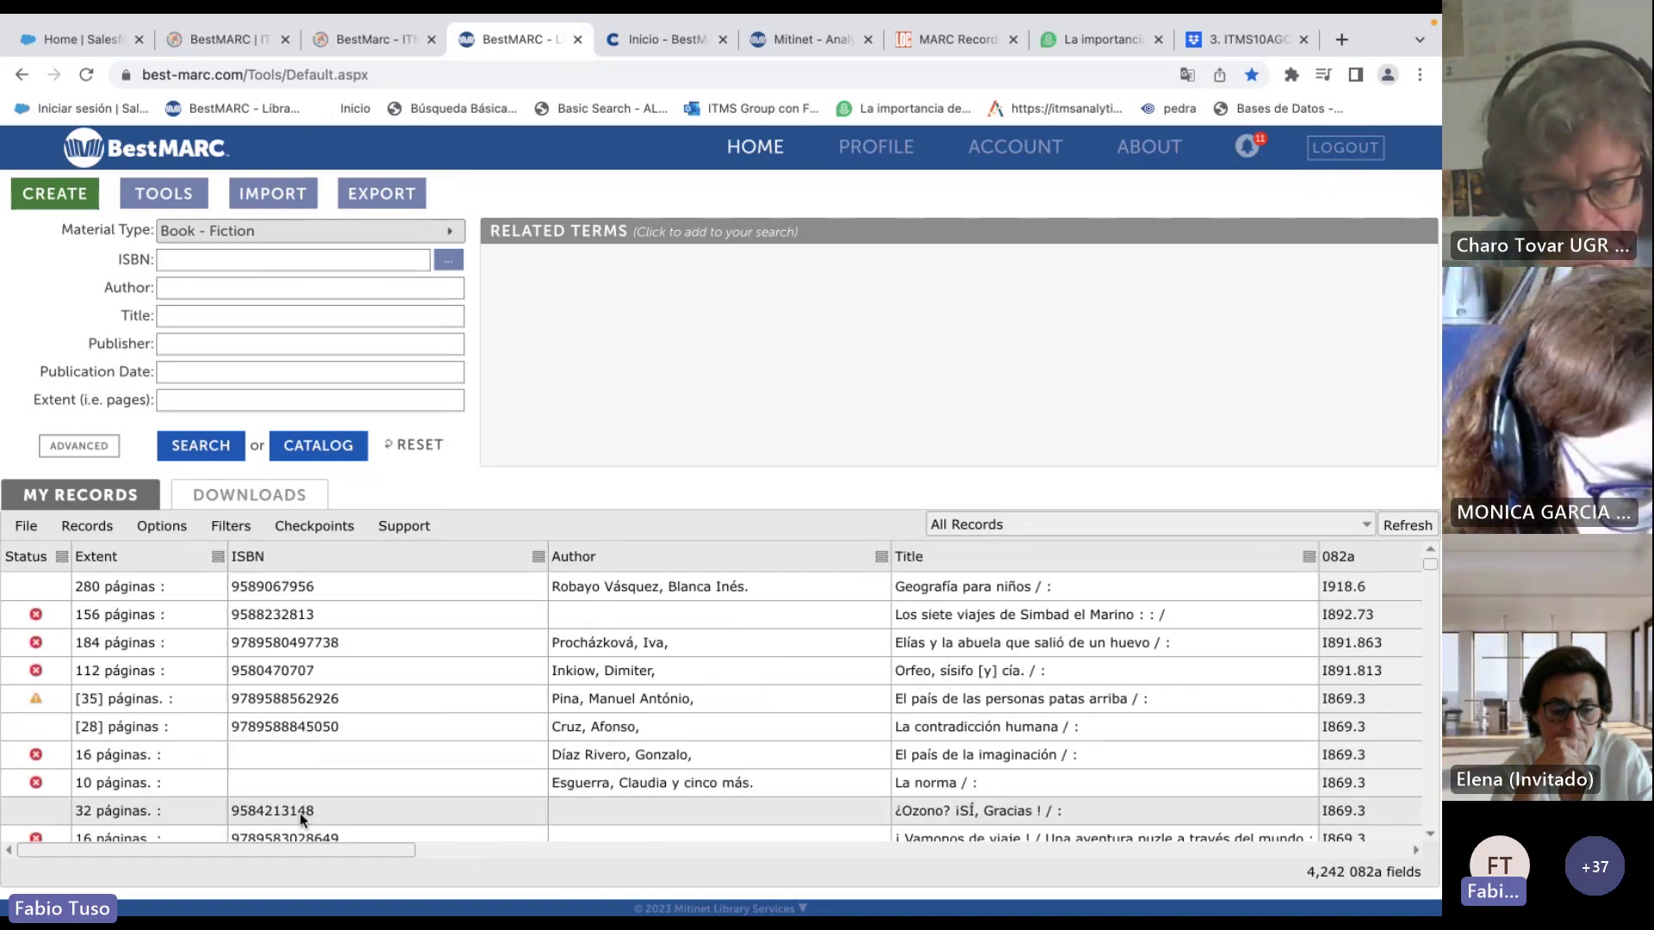
{"action": "scroll", "coordinate": [244, 657], "scroll_direction": "up", "scroll_amount": 5}
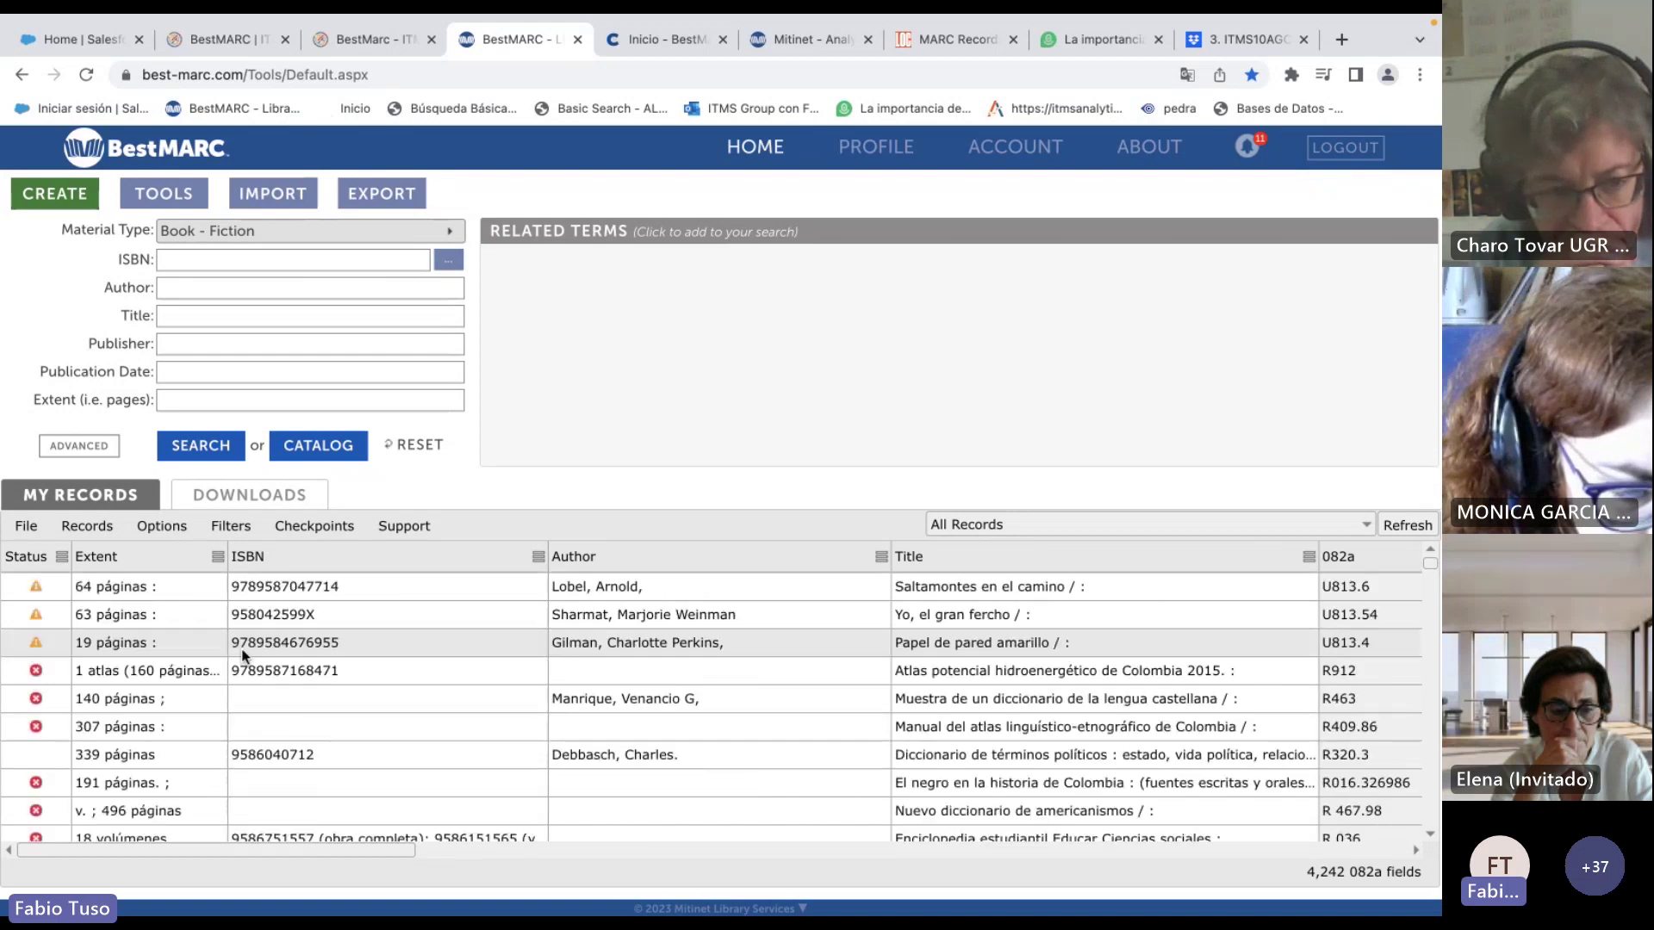
{"action": "left_click", "coordinate": [218, 557]}
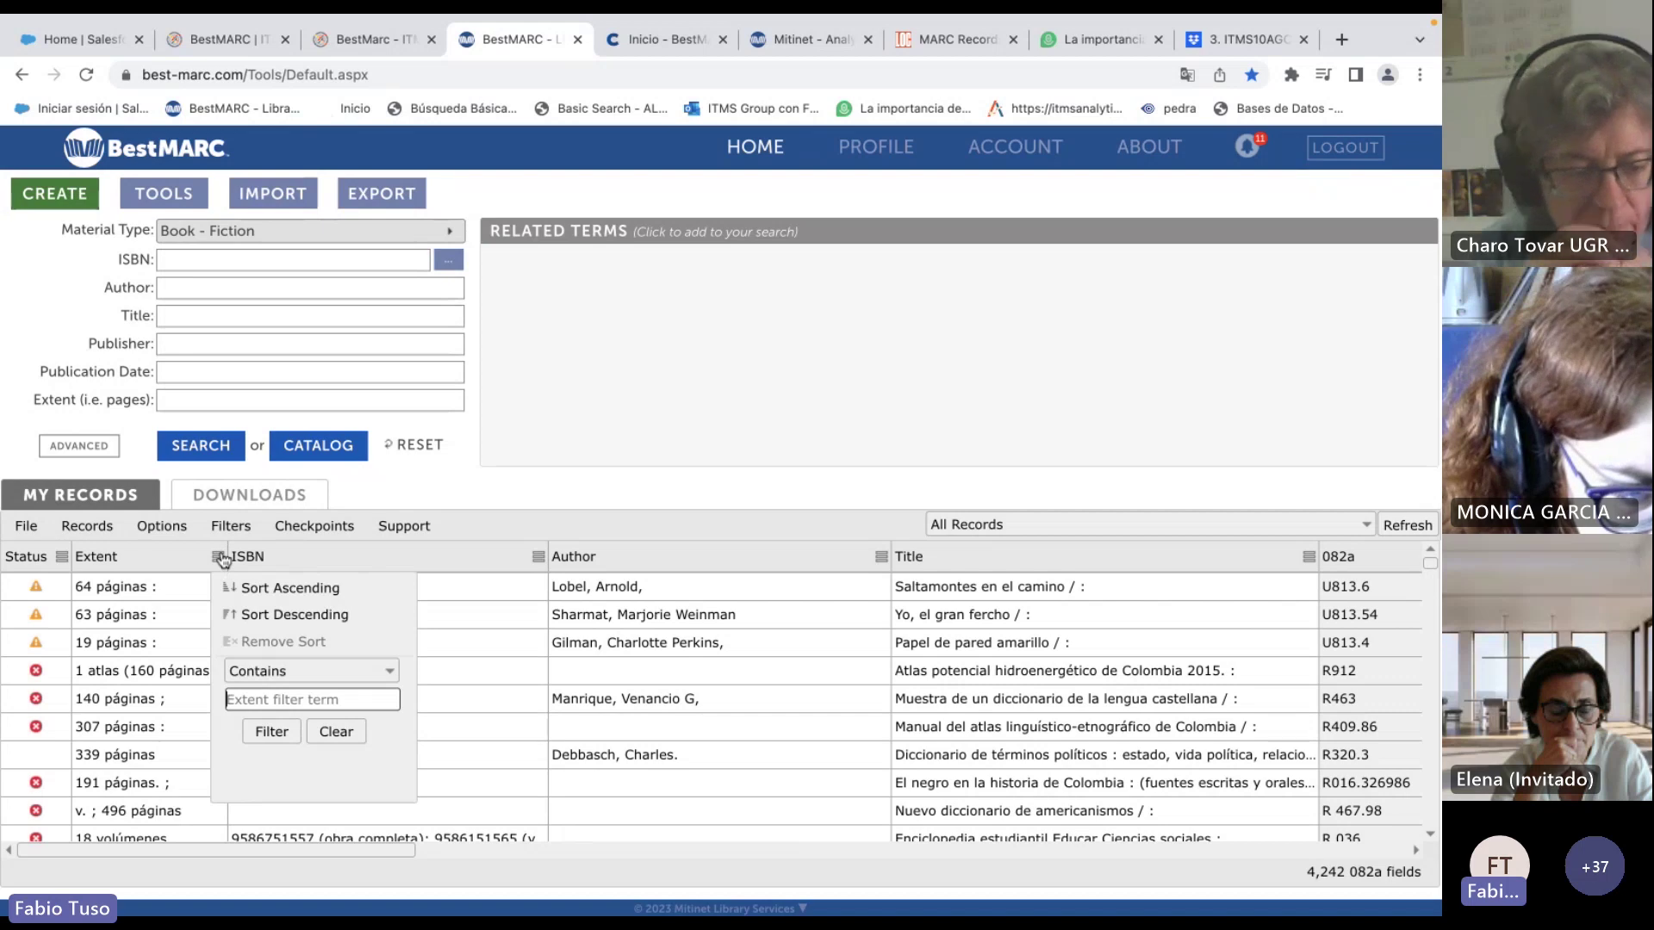
{"action": "type", "text": "p."}
{"action": "key", "text": "Return"}
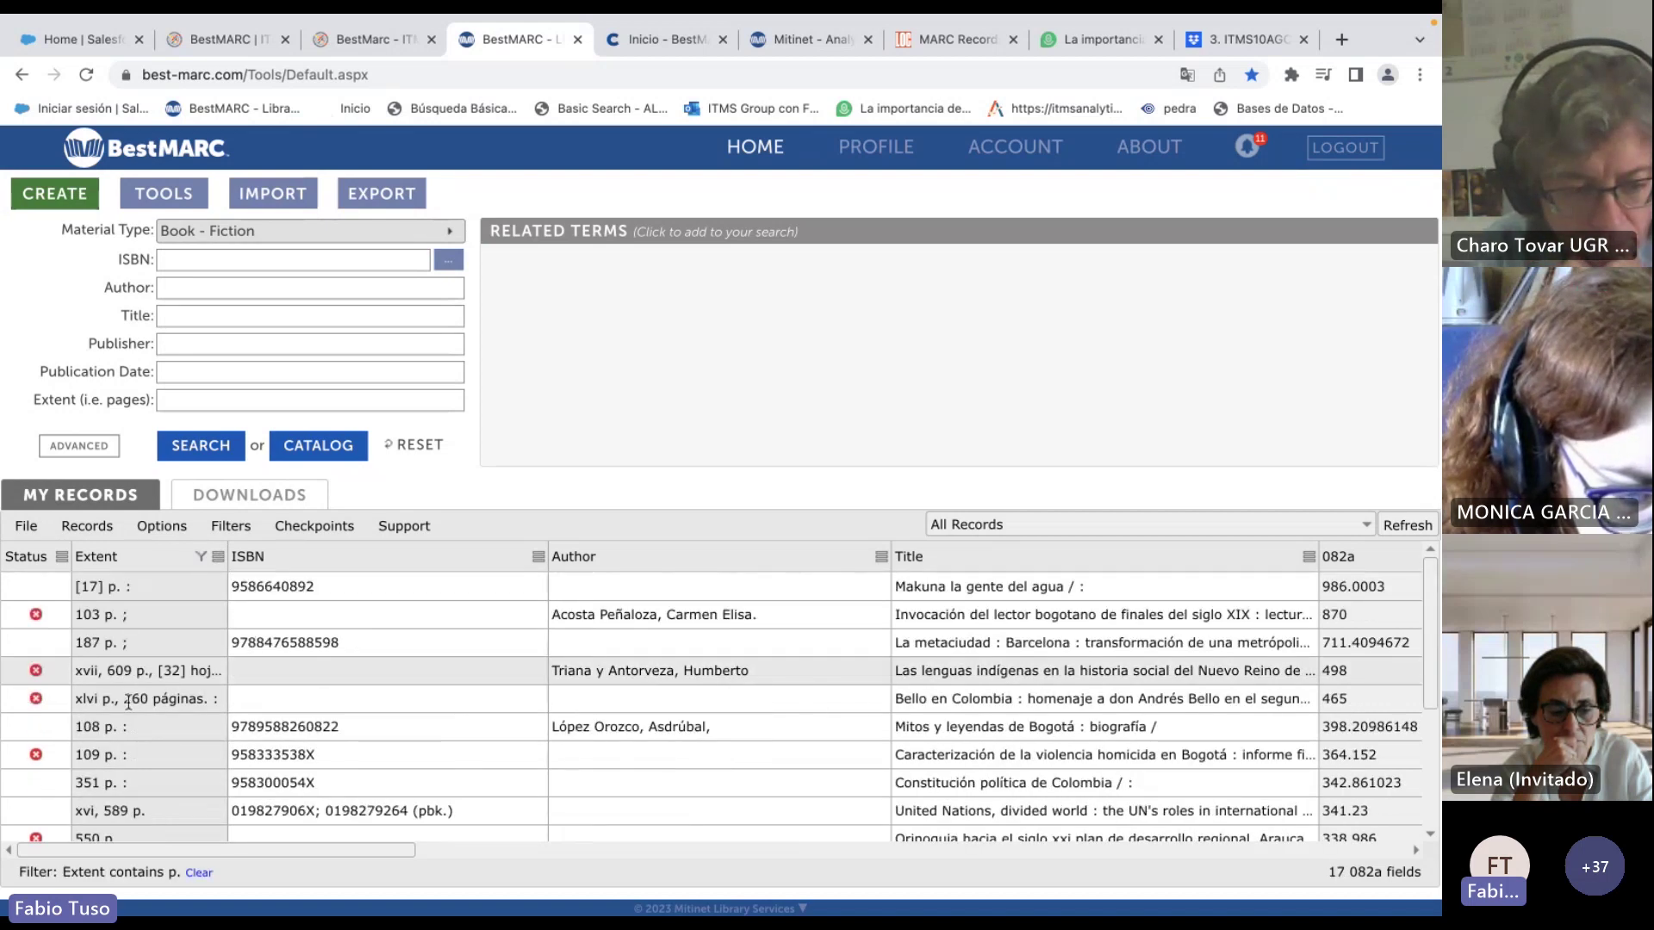
{"action": "scroll", "coordinate": [131, 758], "scroll_direction": "down", "scroll_amount": 5}
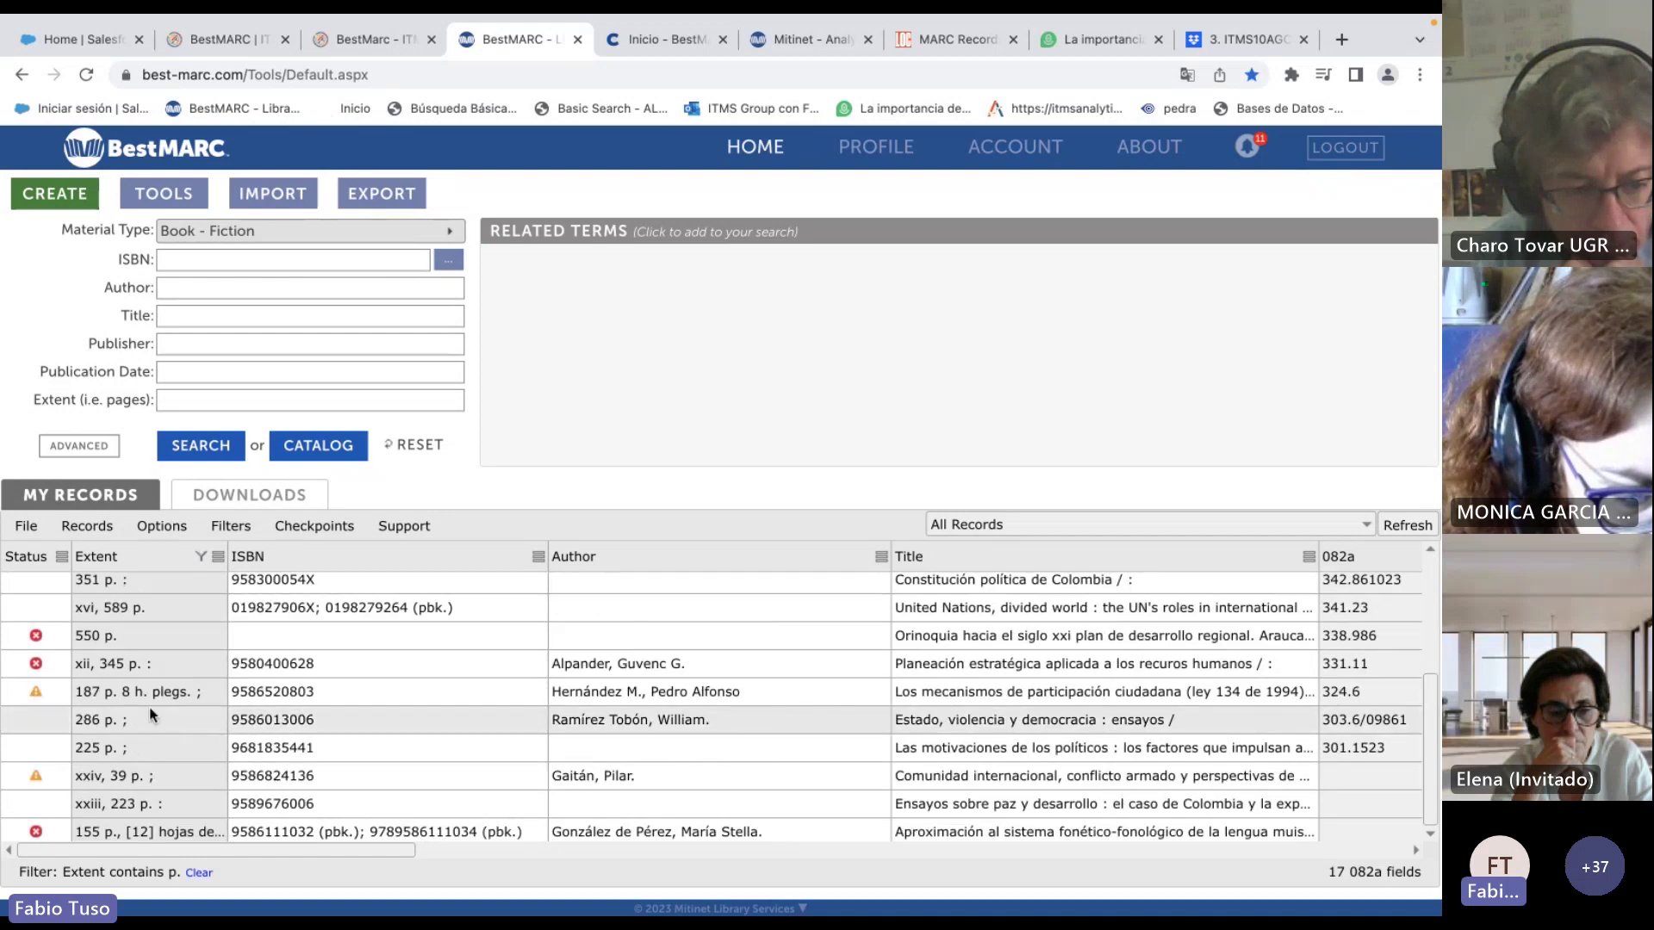
{"action": "scroll", "coordinate": [150, 714], "scroll_direction": "up", "scroll_amount": 5}
Change the Extent filter term to "pàginas" and apply it.
{"action": "left_click", "coordinate": [219, 557]}
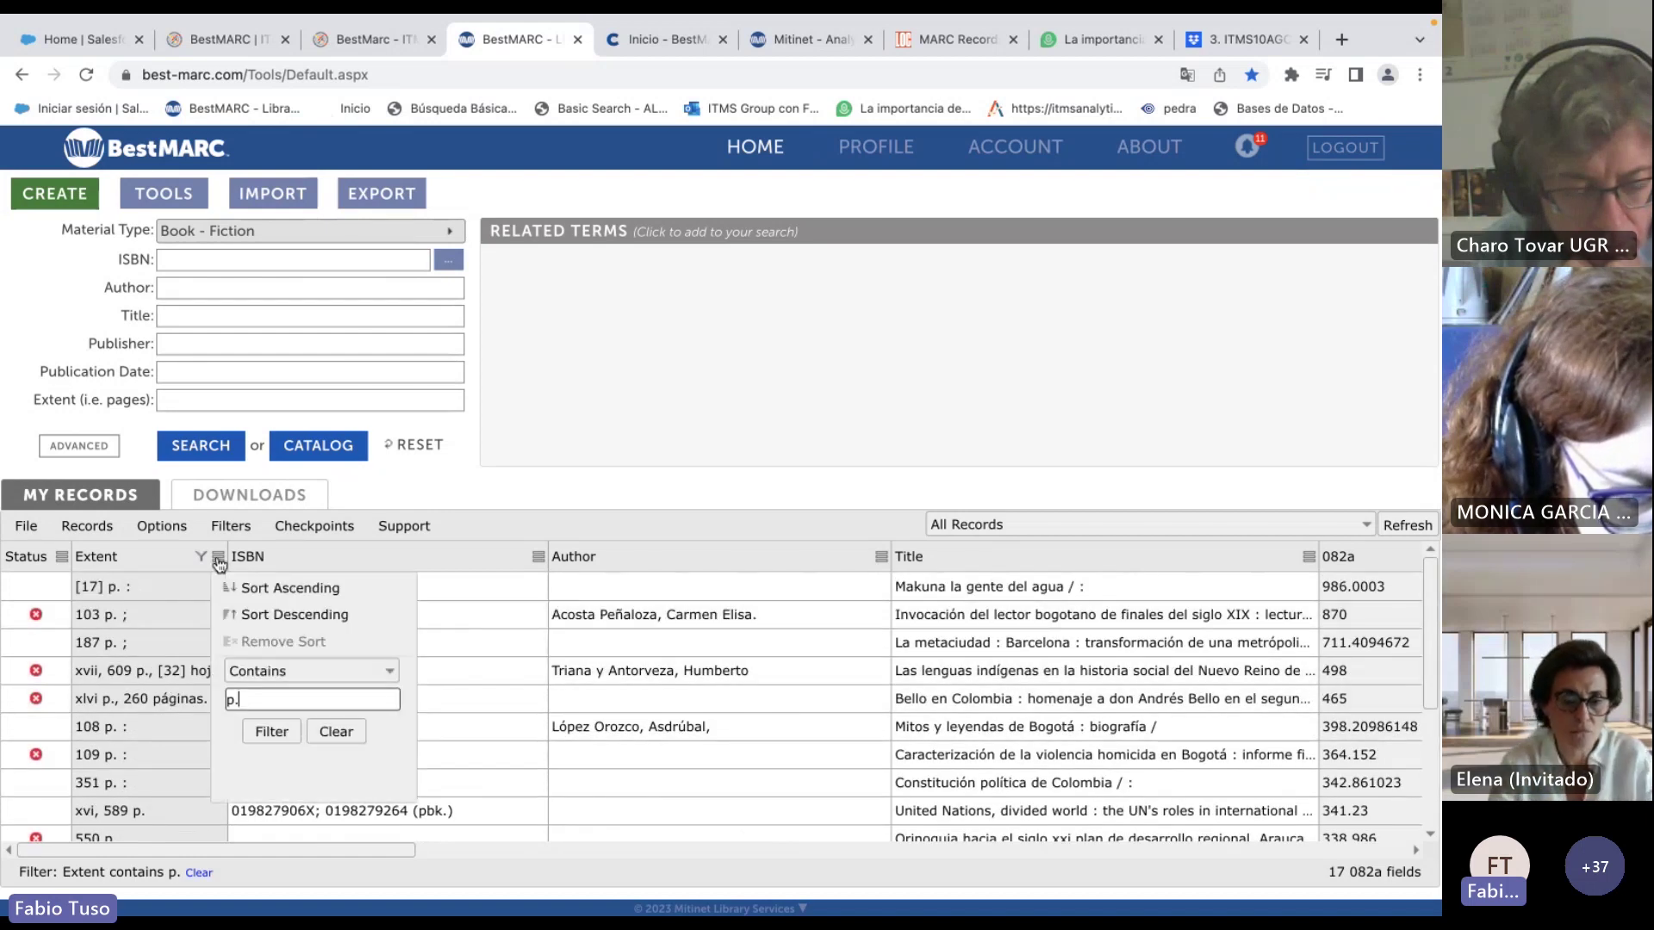
{"action": "key", "text": "BackSpace"}
{"action": "type", "text": "a"}
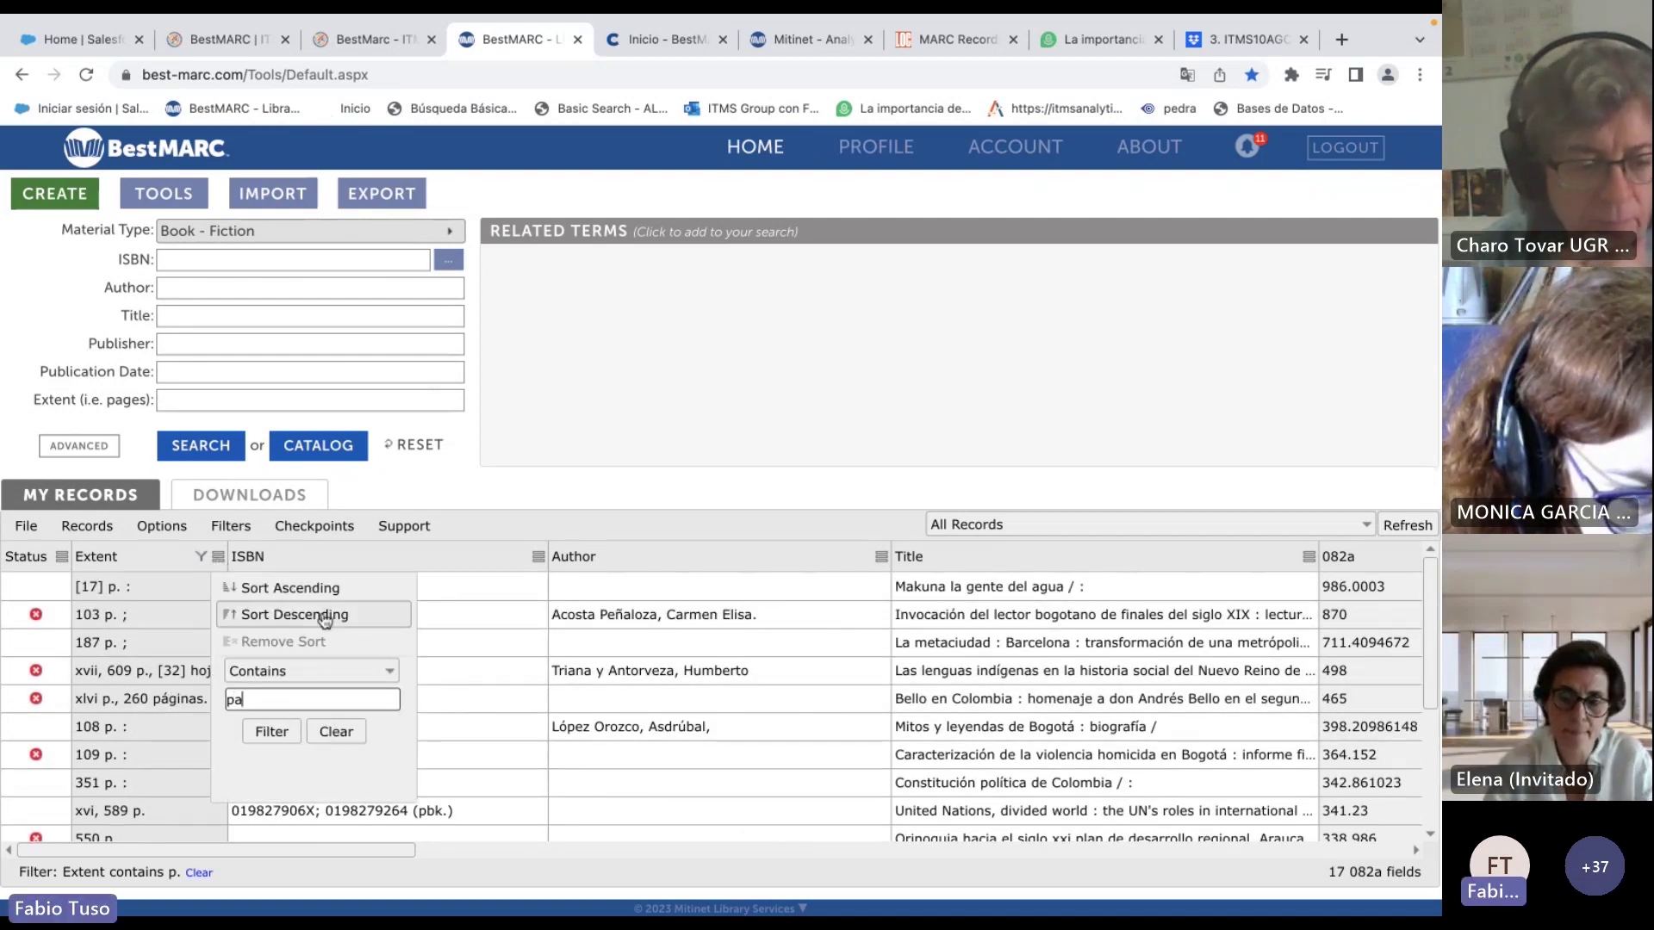
{"action": "key", "text": "BackSpace"}
{"action": "type", "text": "àginas"}
{"action": "key", "text": "Return"}
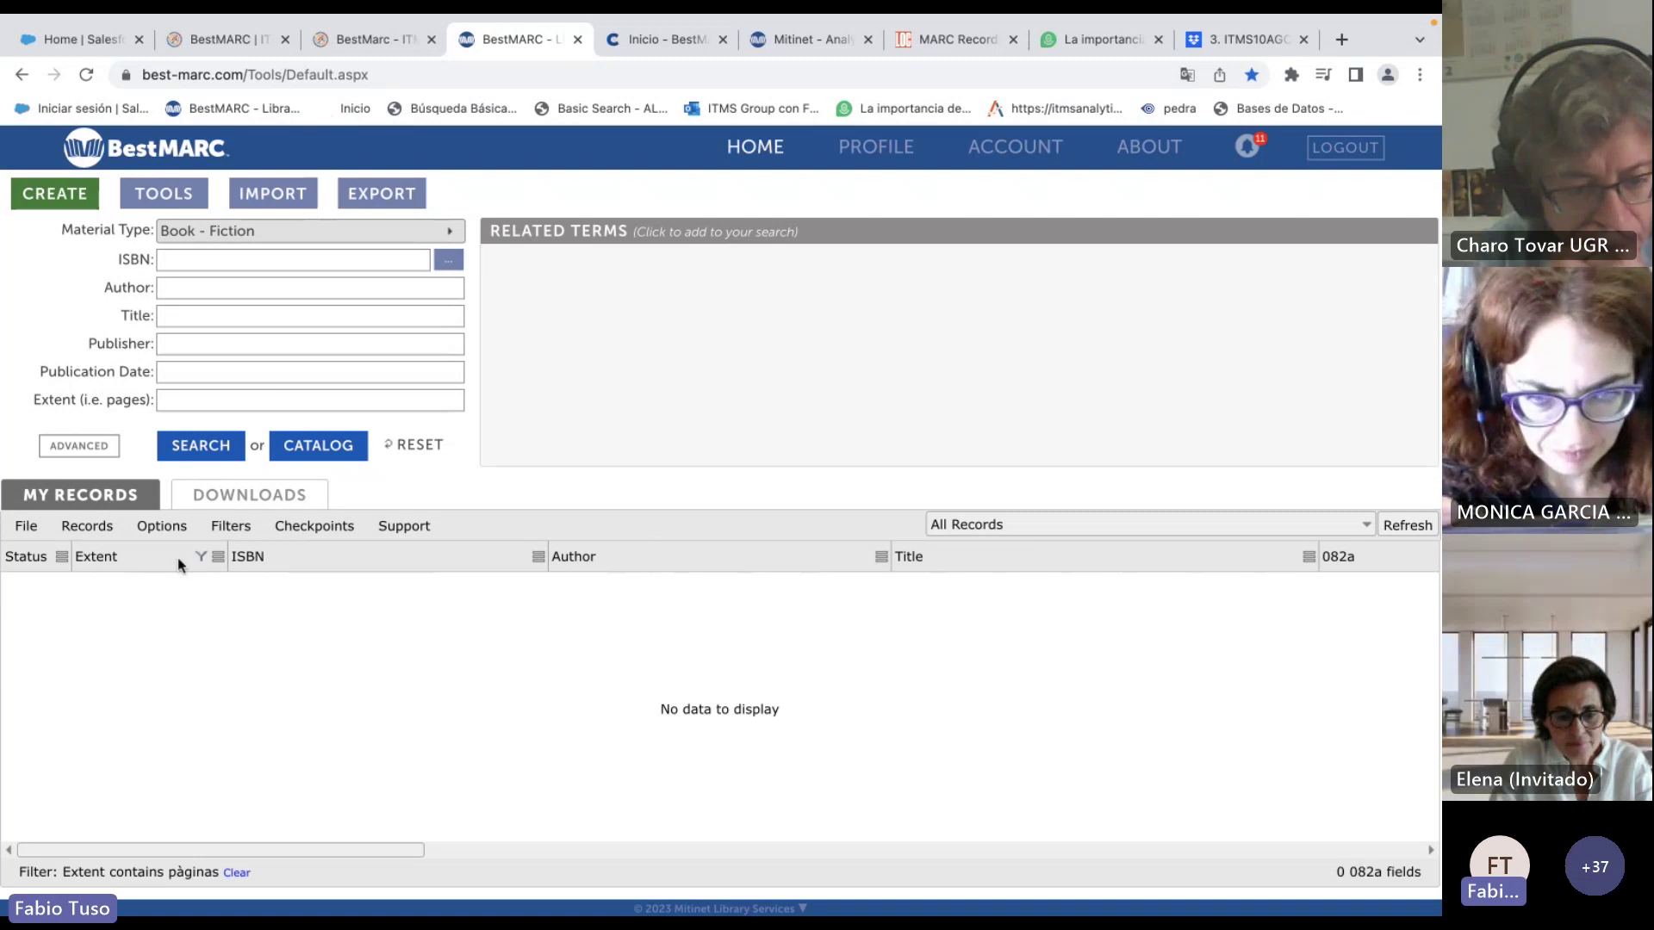
Clear the Extent filter so the full set of records is listed.
{"action": "mouse_move", "coordinate": [81, 529]}
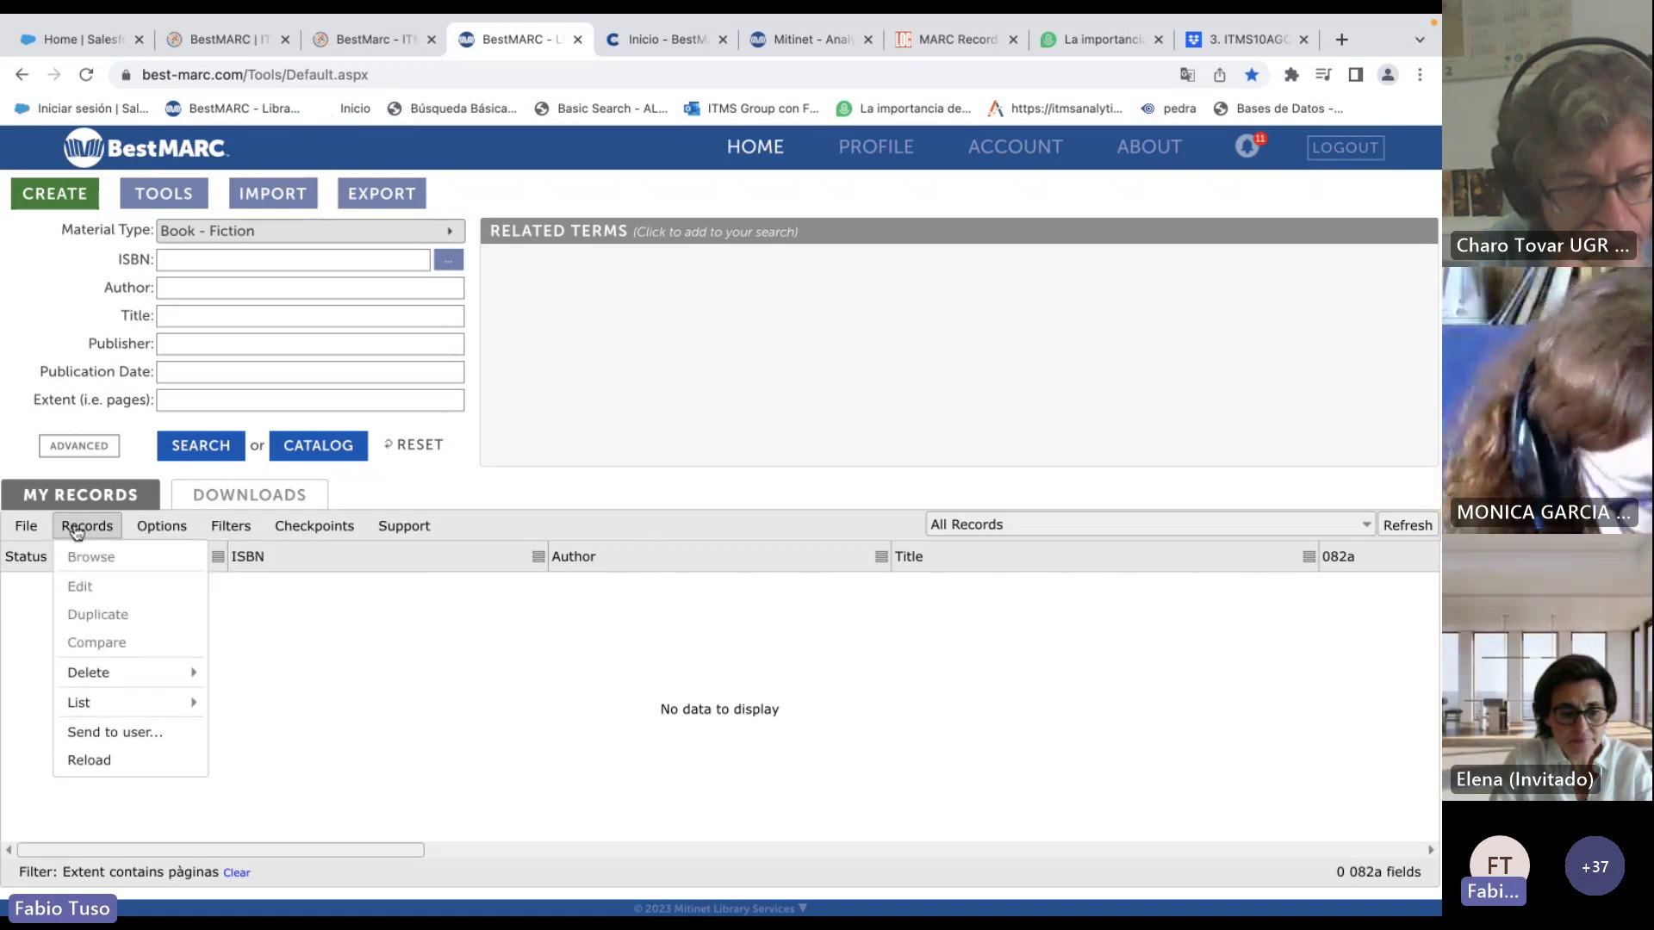
{"action": "mouse_move", "coordinate": [173, 673]}
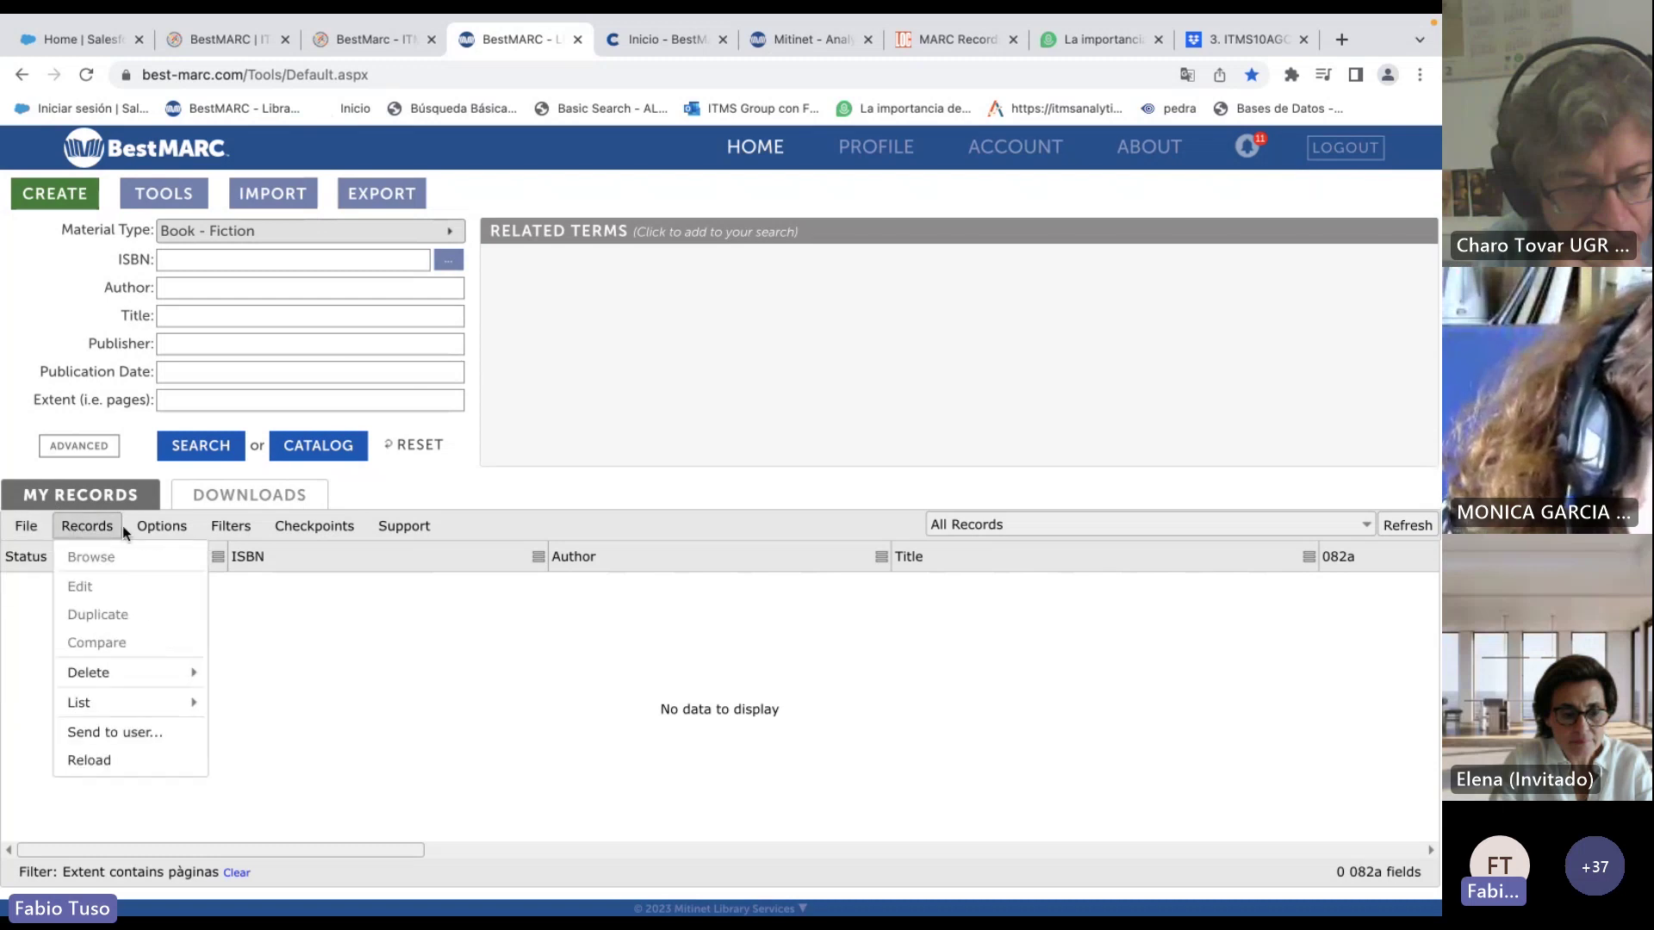
{"action": "left_click", "coordinate": [219, 560]}
{"action": "left_click", "coordinate": [353, 736]}
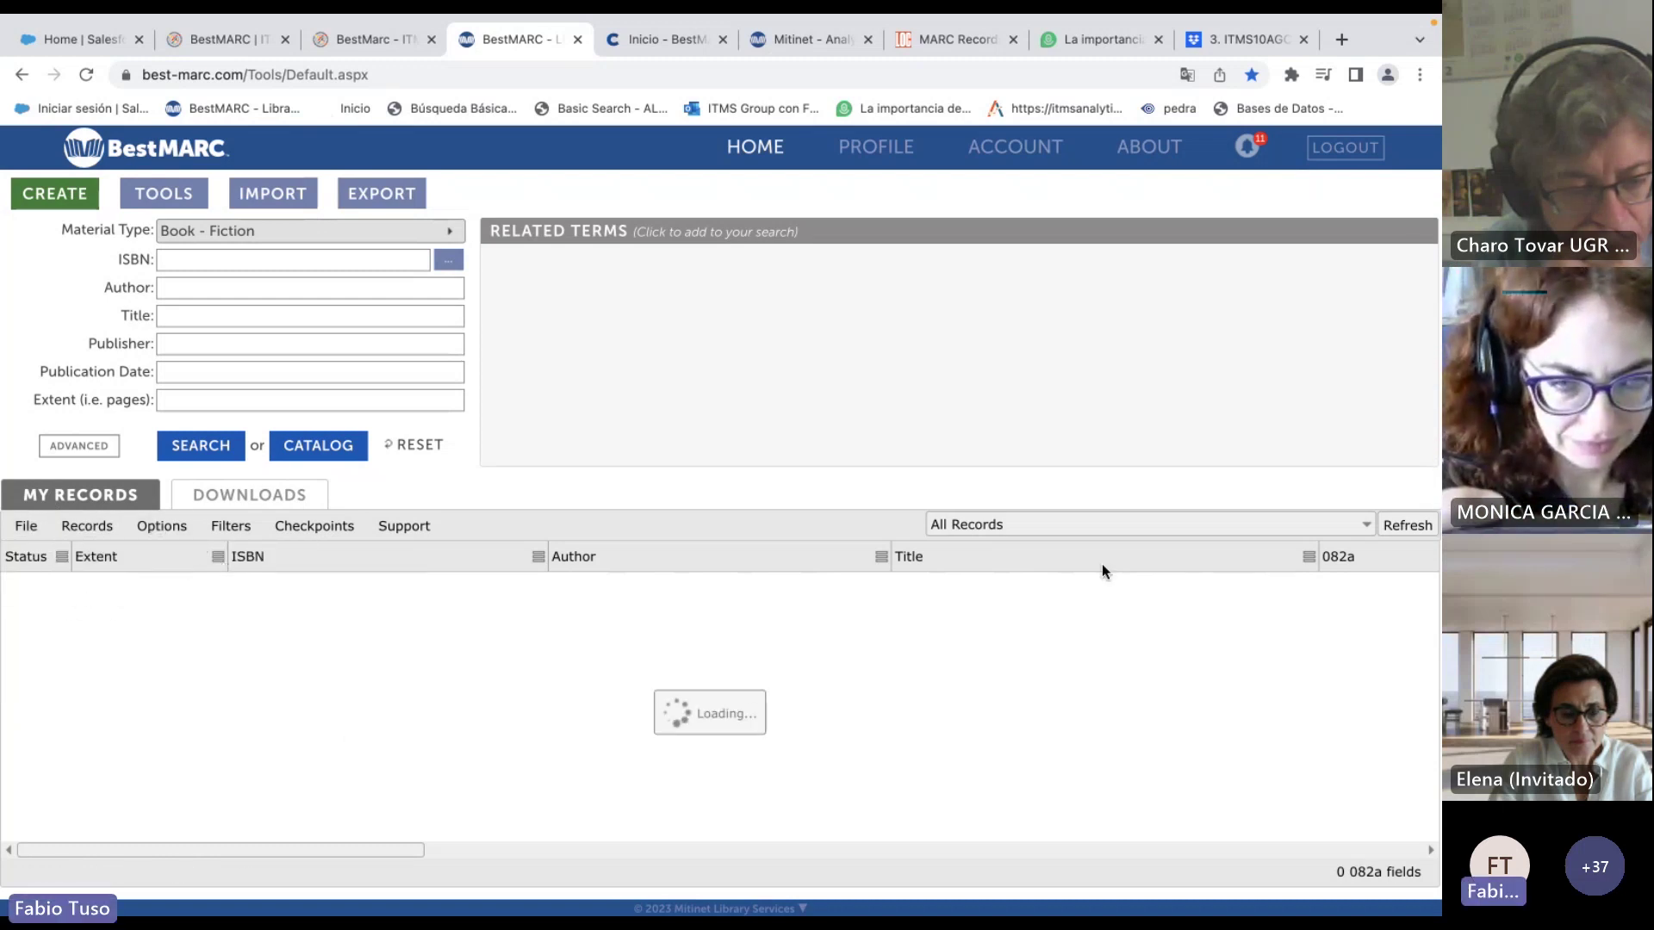
Delete all records from "All Records" and all lists.
{"action": "mouse_move", "coordinate": [157, 530]}
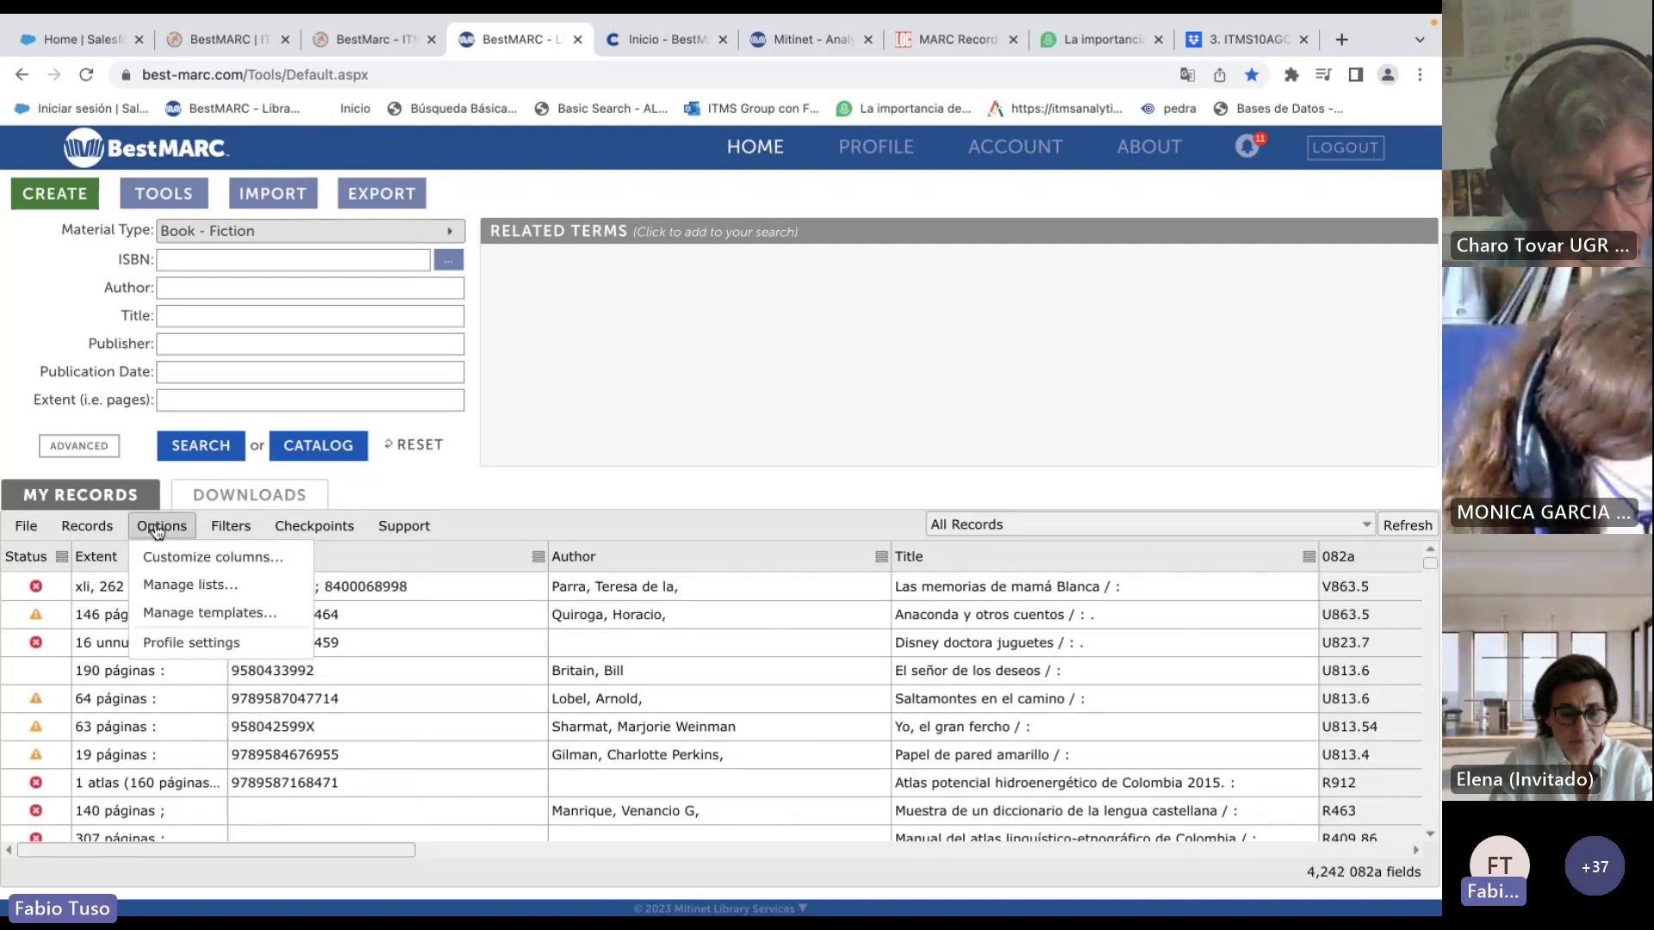
{"action": "mouse_move", "coordinate": [122, 676]}
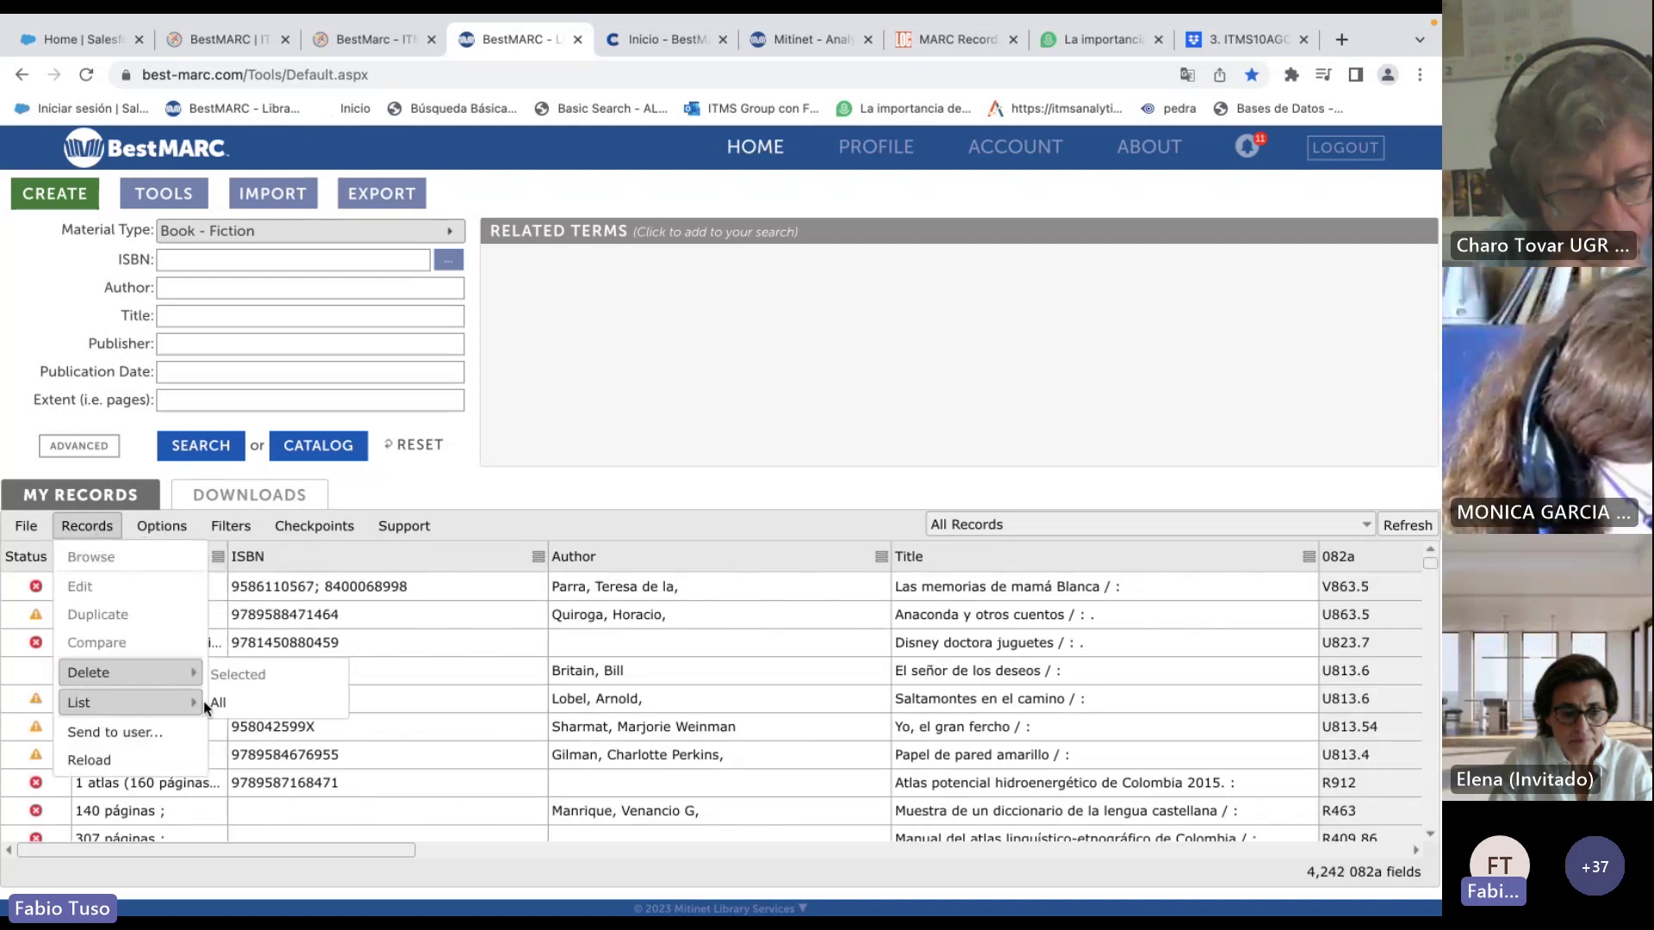
{"action": "left_click", "coordinate": [249, 707]}
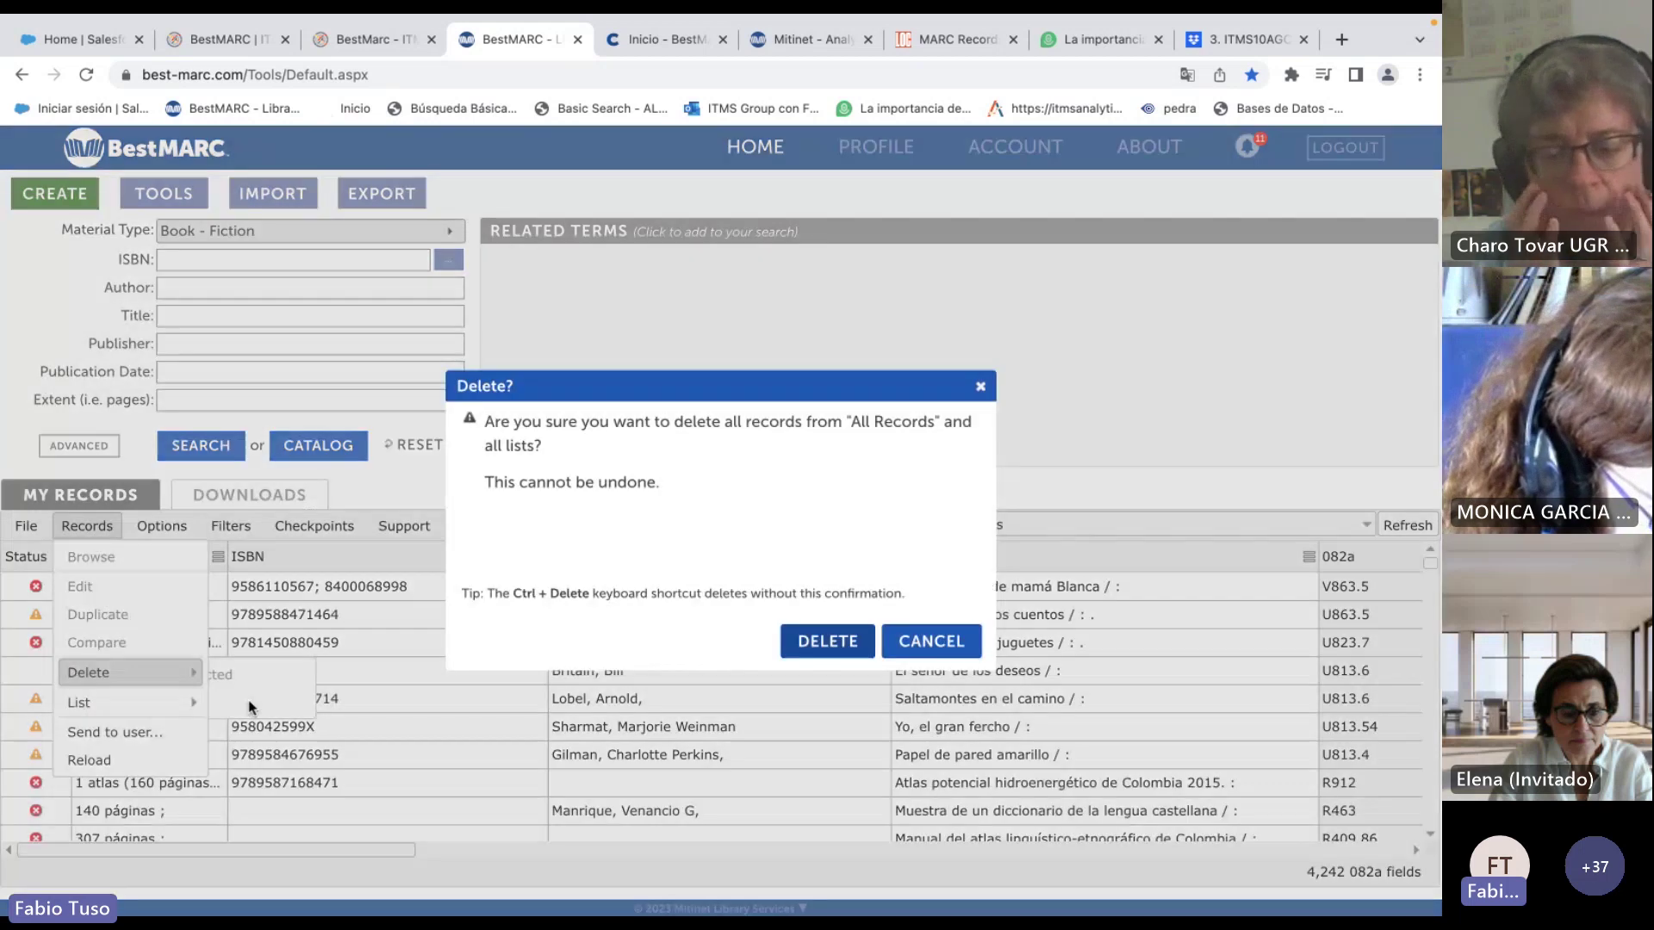
{"action": "left_click", "coordinate": [931, 641]}
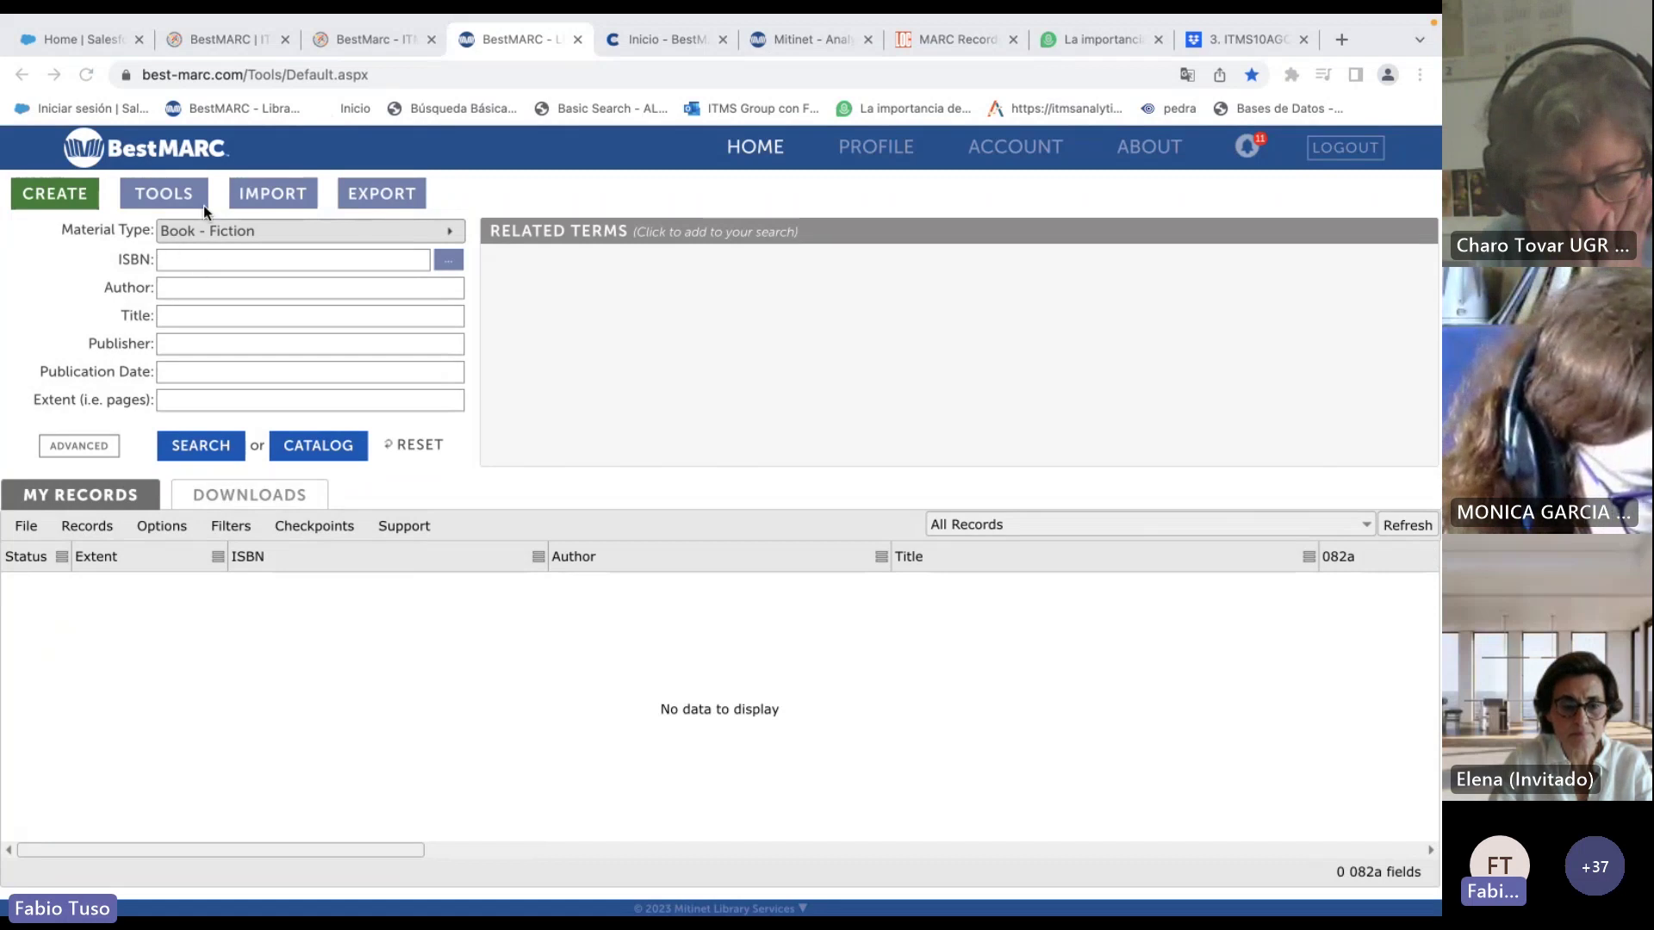
Choose the file "Registros DEMO.mrc" from the BestMARC folder in OneDrive as the MARC file to import.
{"action": "left_click", "coordinate": [268, 193]}
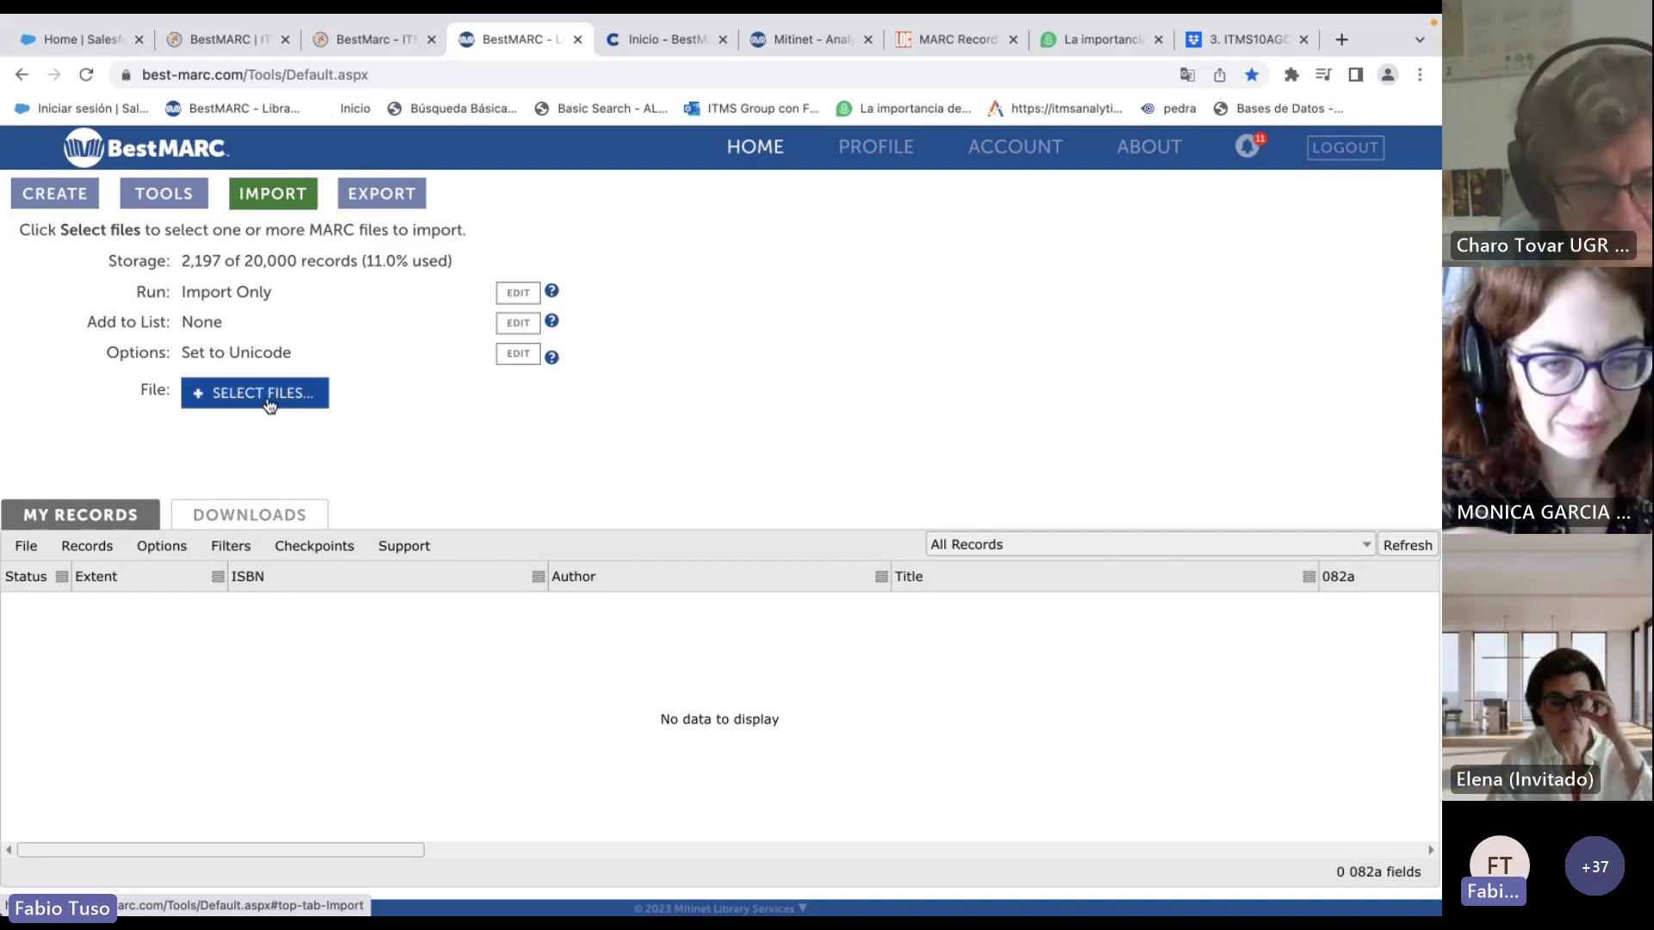
{"action": "left_click", "coordinate": [354, 393]}
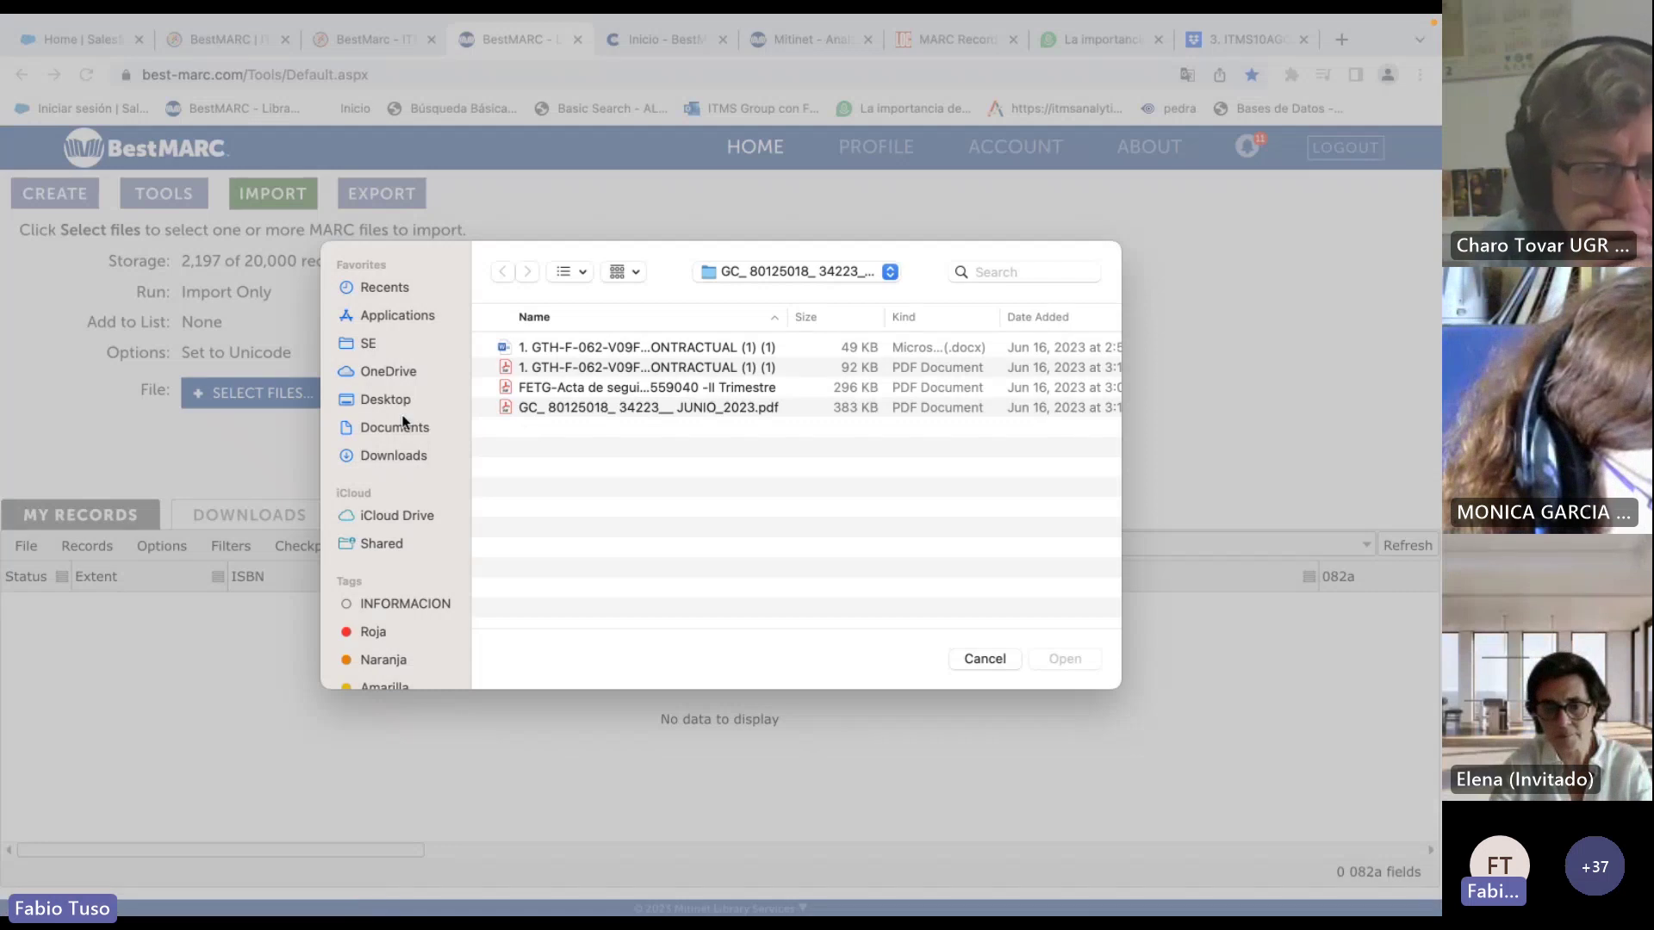
{"action": "left_click", "coordinate": [400, 375]}
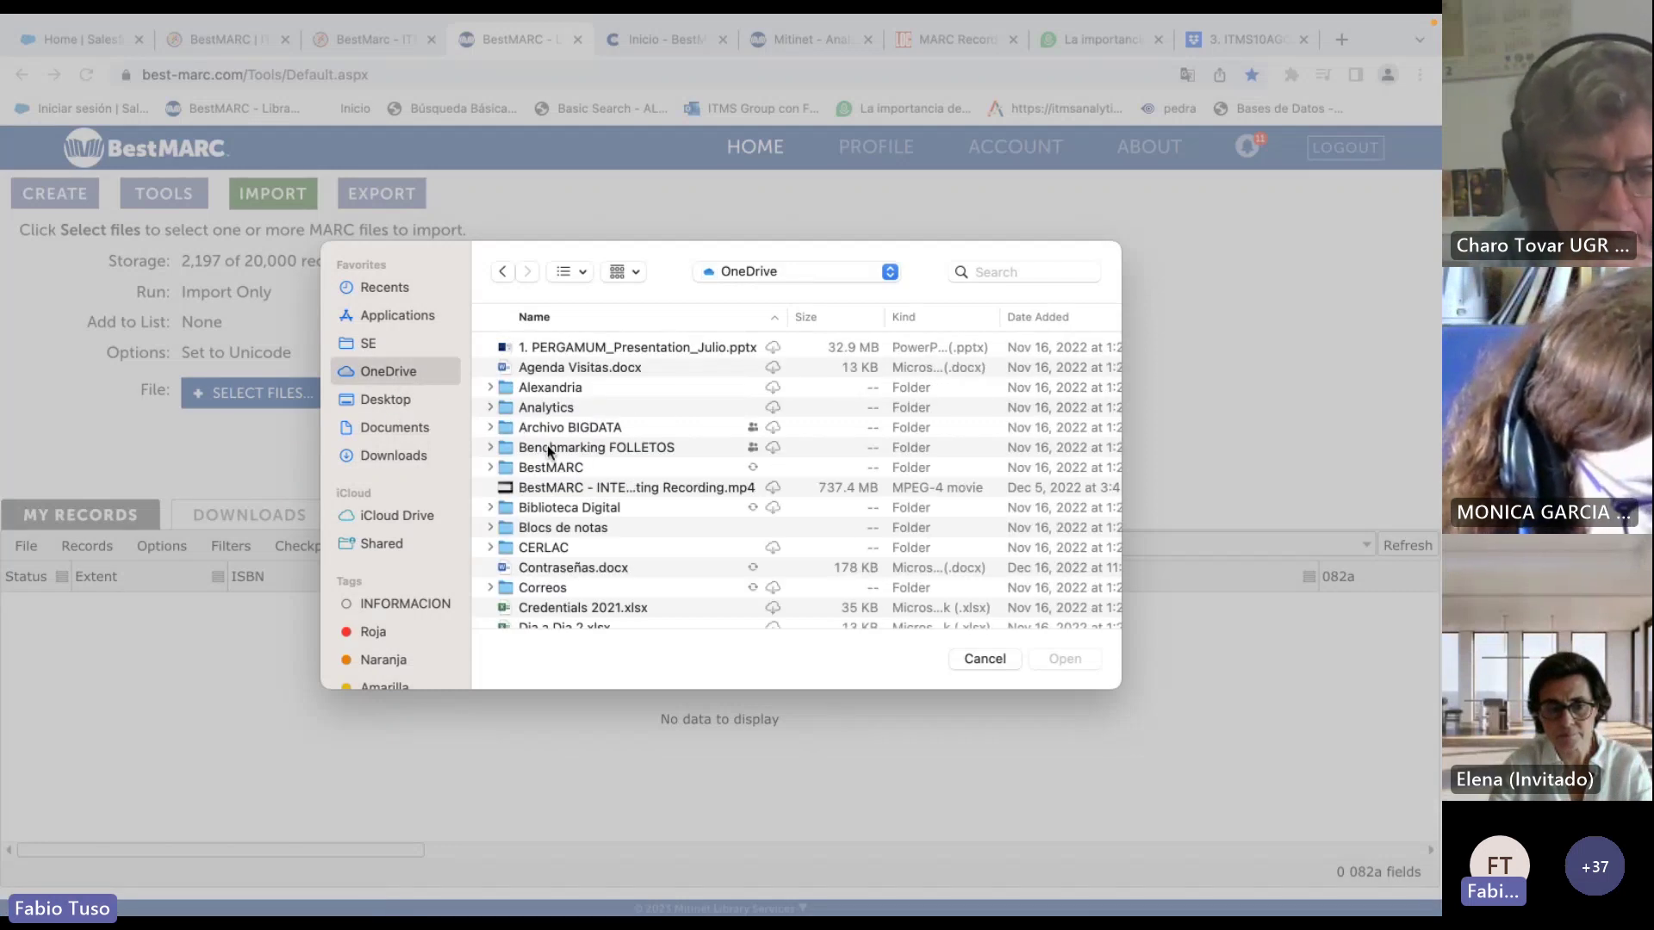
{"action": "double_click", "coordinate": [552, 466]}
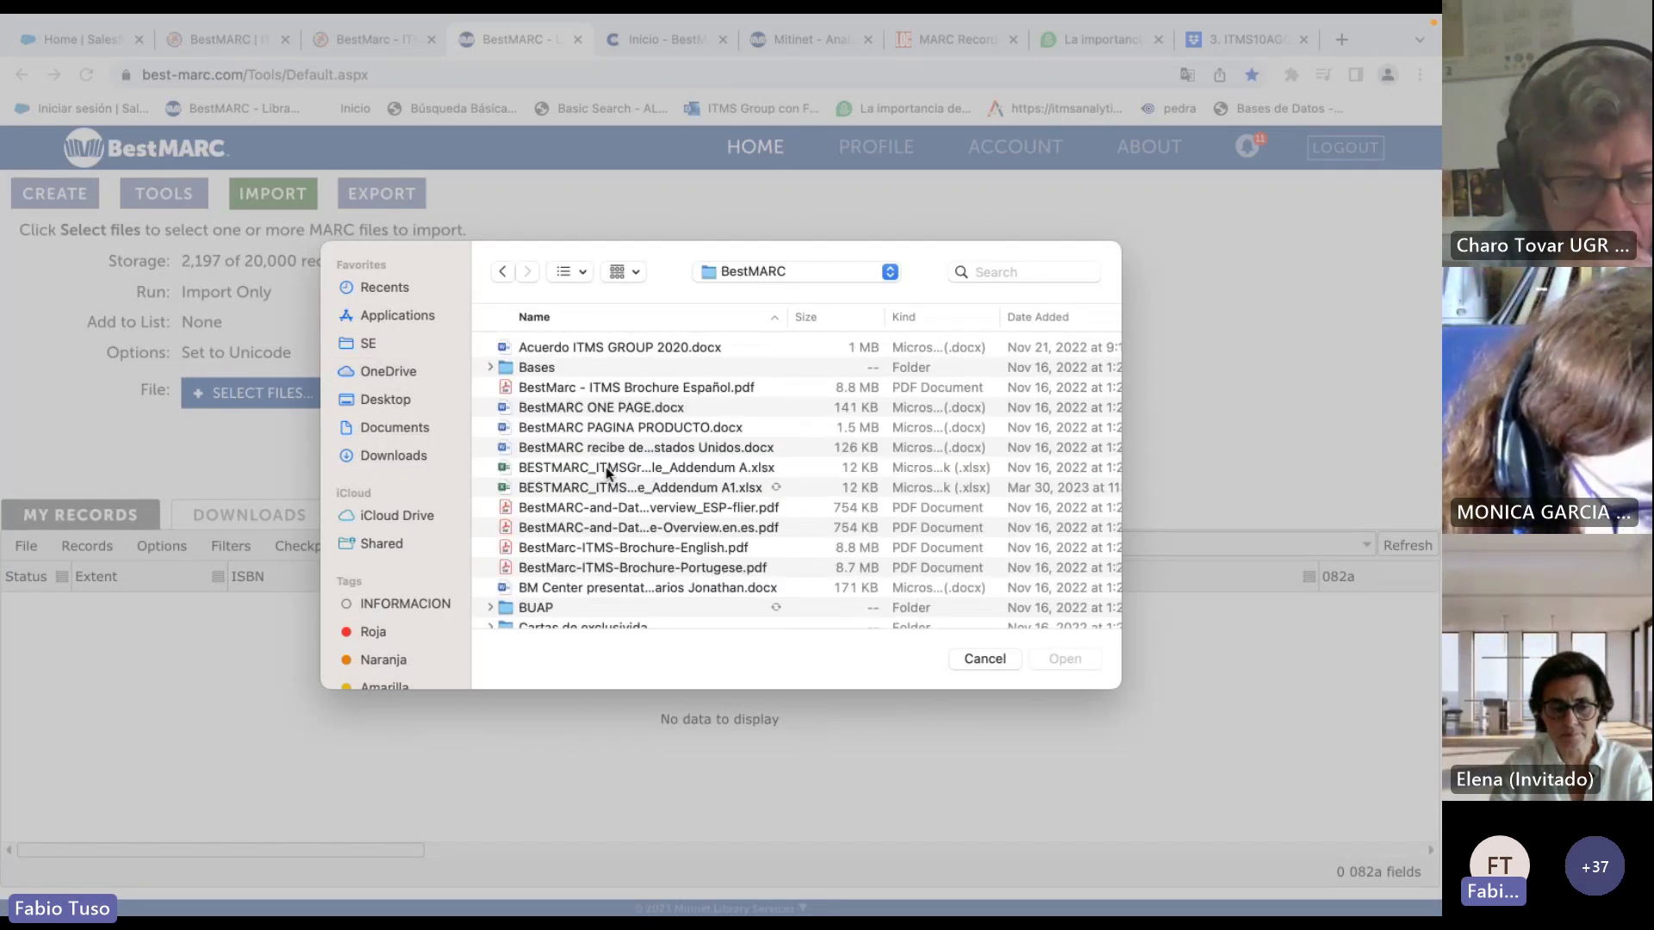
{"action": "scroll", "coordinate": [607, 472], "scroll_direction": "down", "scroll_amount": 20}
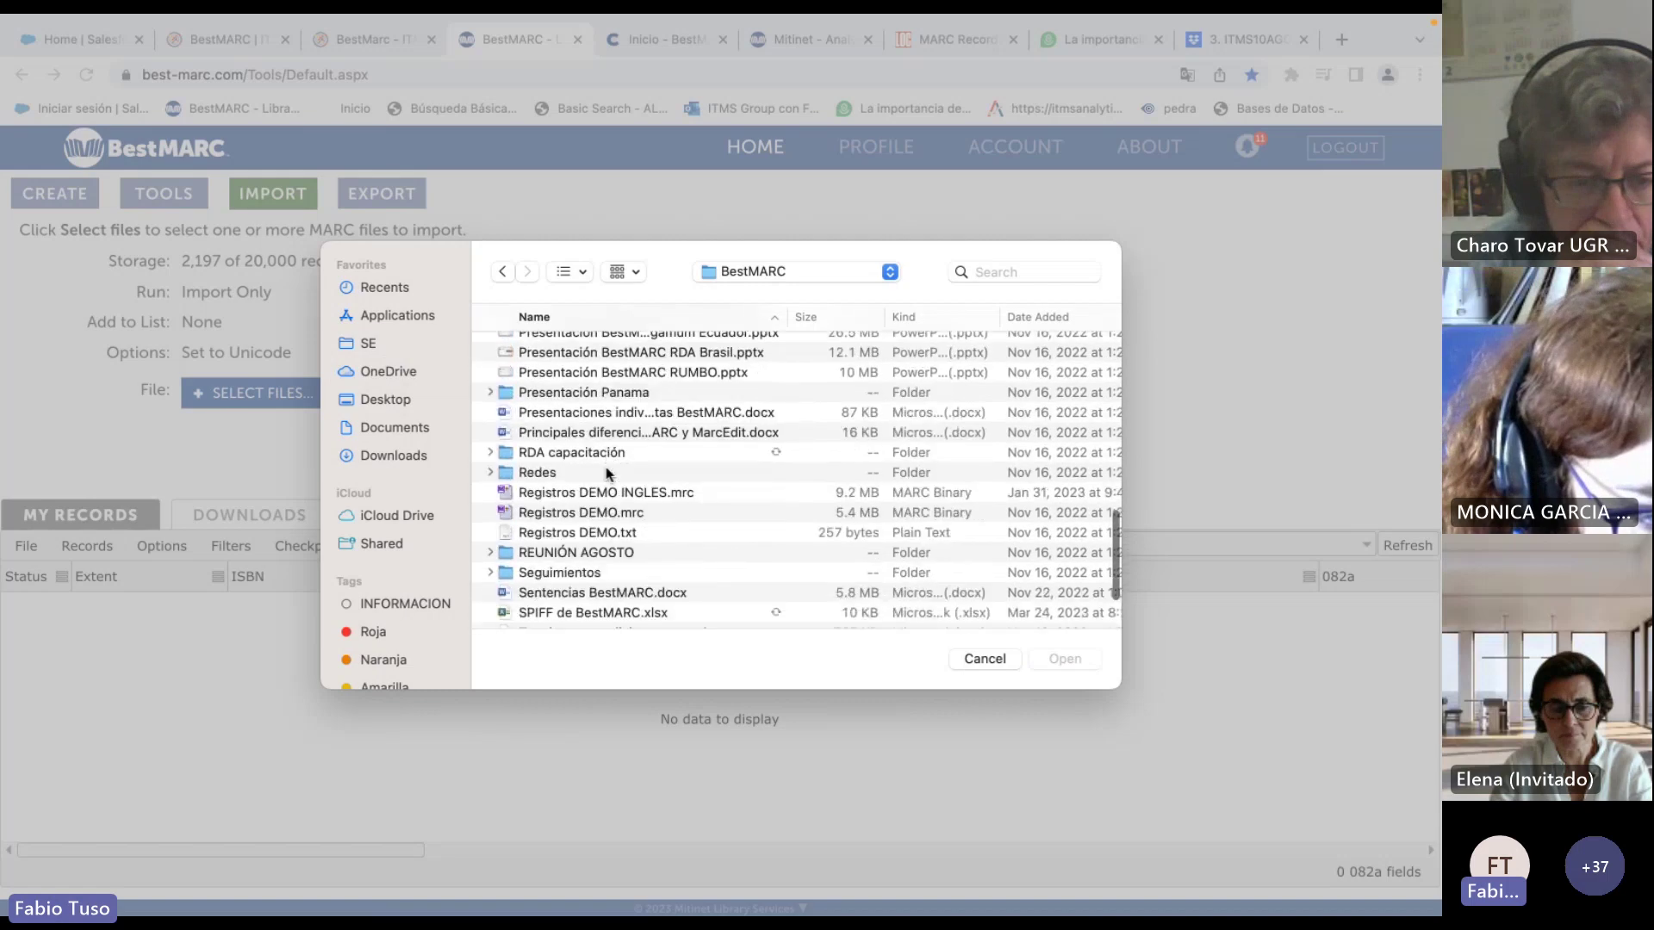
{"action": "left_click", "coordinate": [600, 512]}
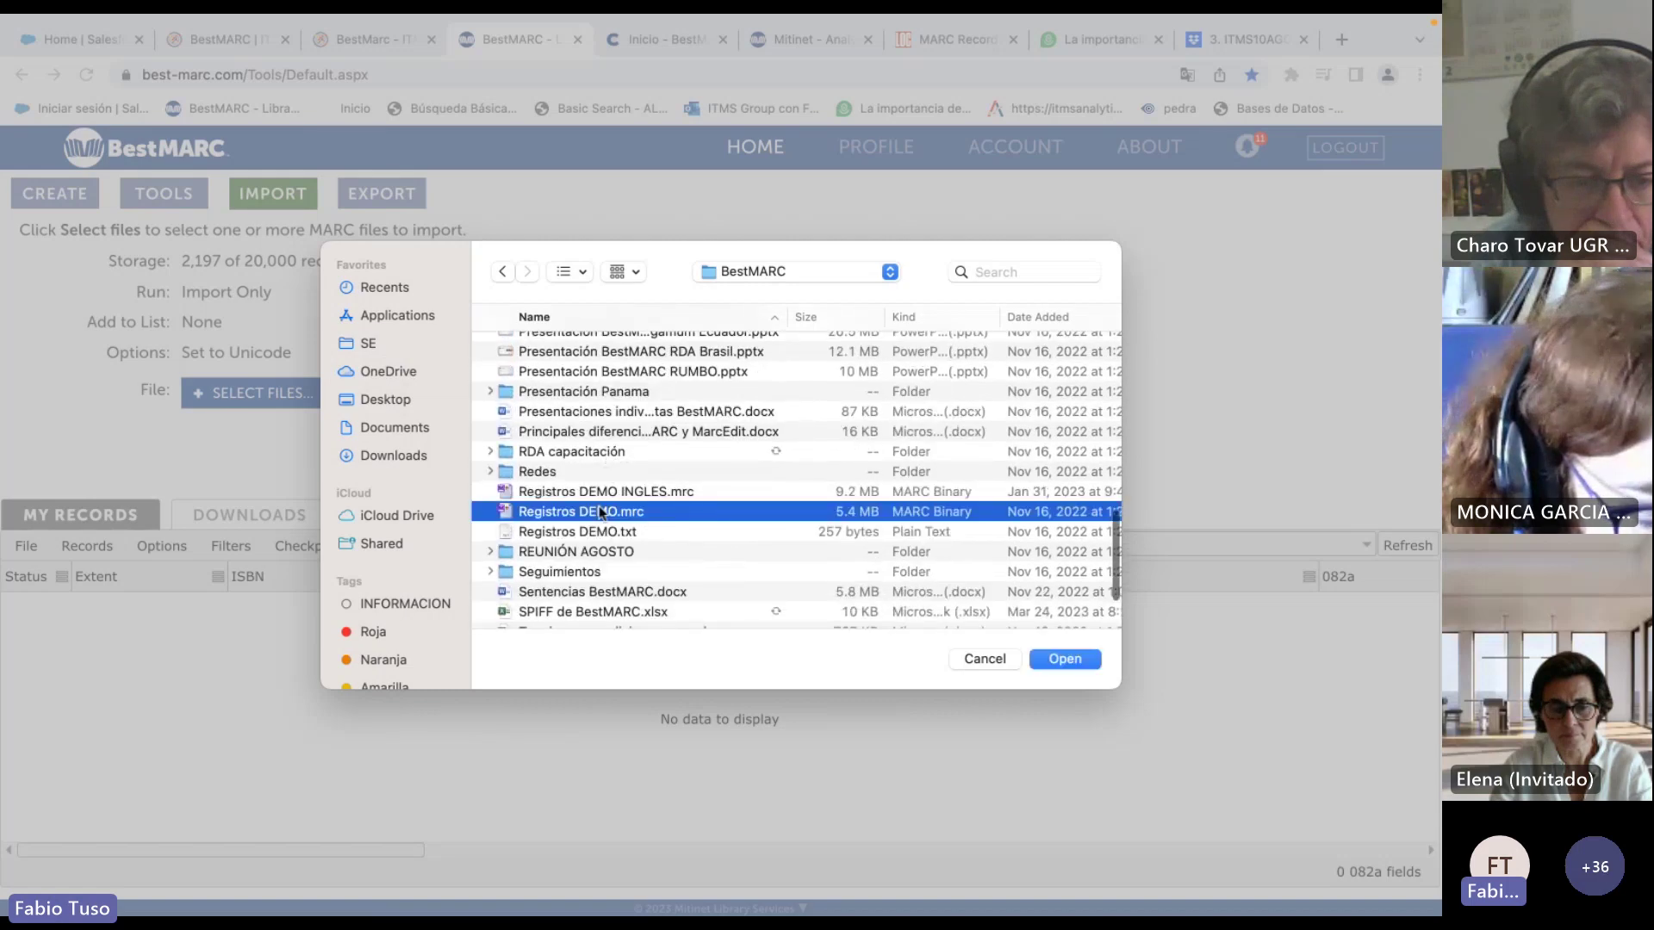
{"action": "left_click", "coordinate": [1064, 659]}
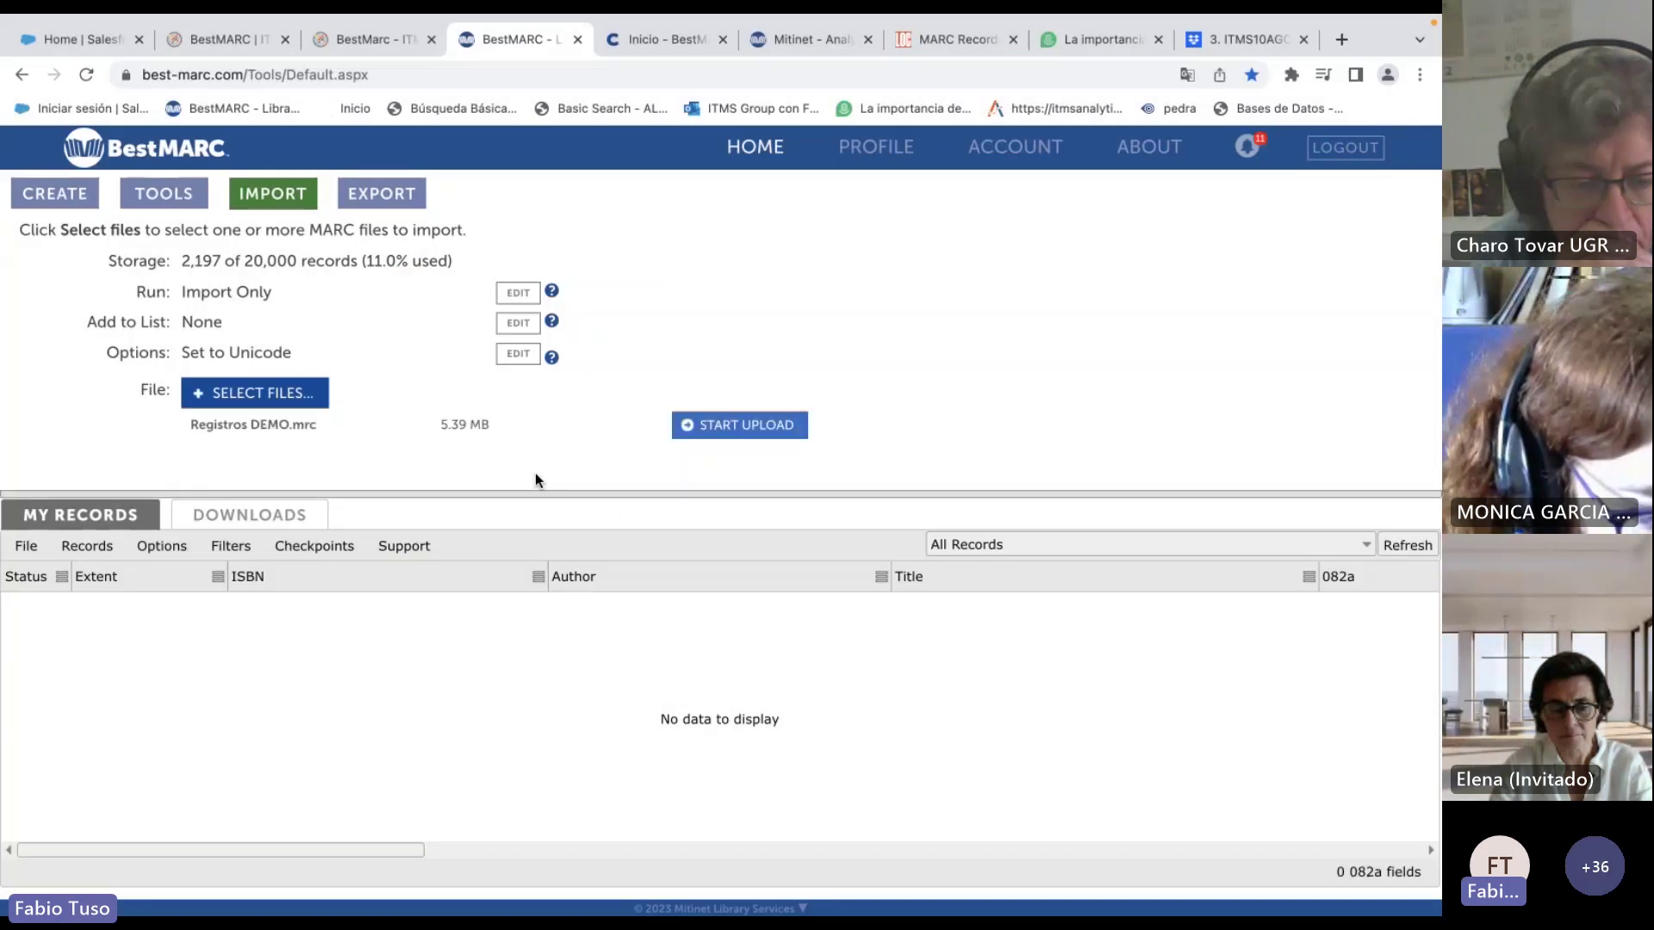
Delete the existing lists "245a reto" and "650a Paz" from the import's list selection.
{"action": "left_click", "coordinate": [513, 334]}
{"action": "left_click", "coordinate": [472, 416]}
{"action": "left_click", "coordinate": [552, 347]}
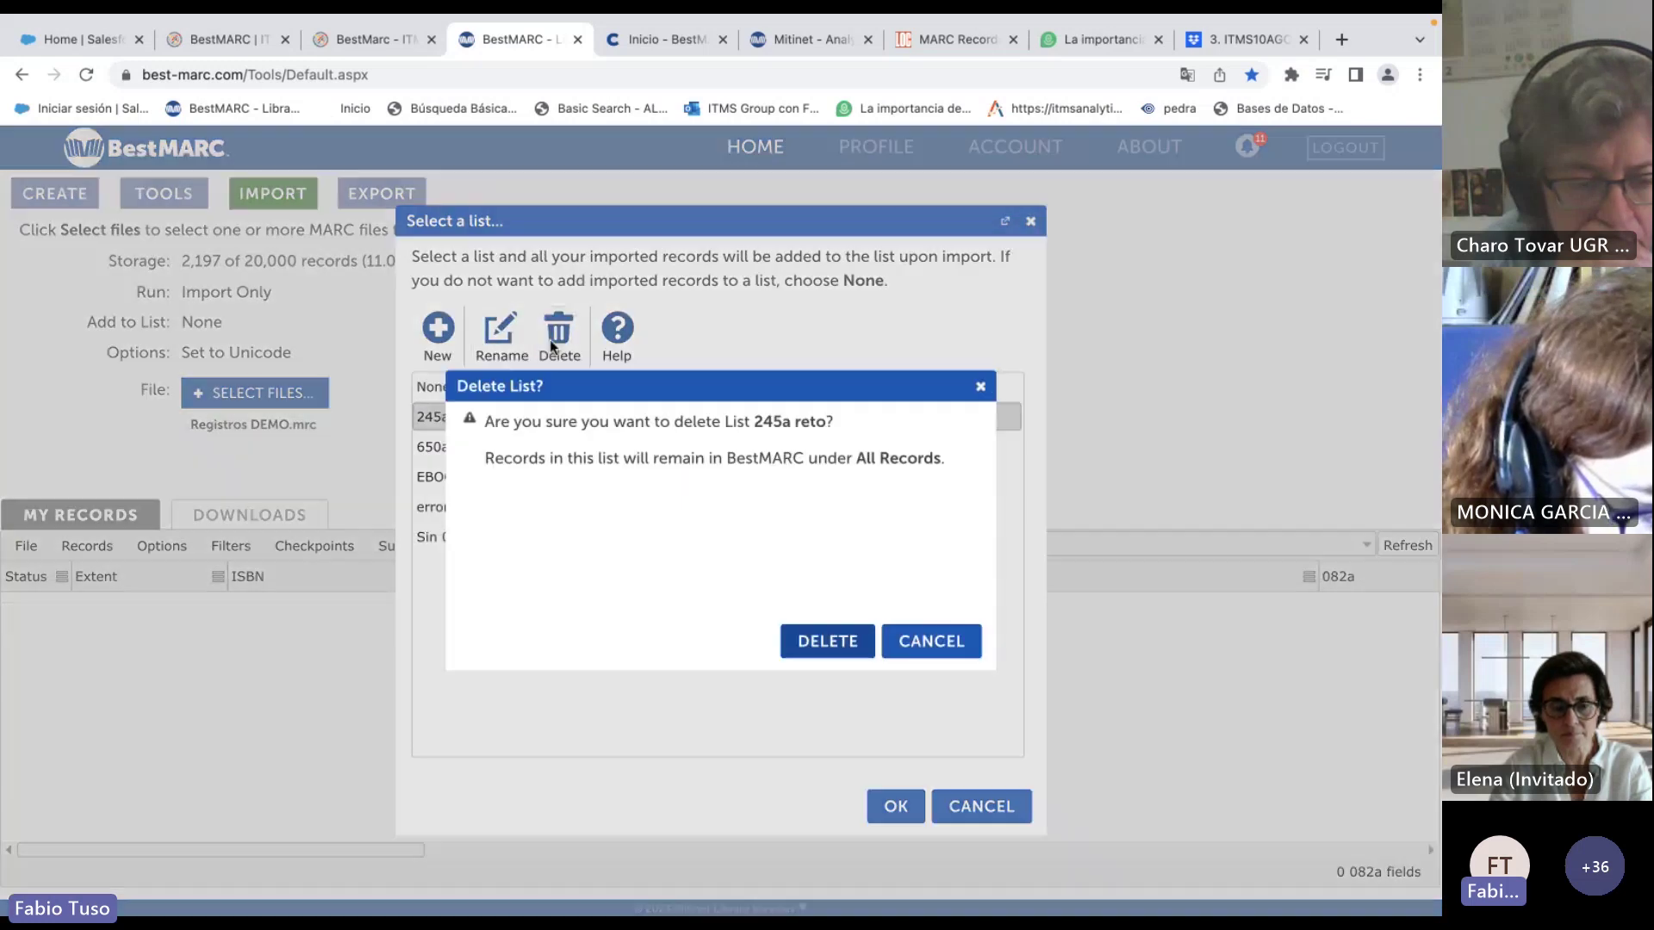
{"action": "left_click", "coordinate": [815, 641]}
{"action": "left_click", "coordinate": [486, 426]}
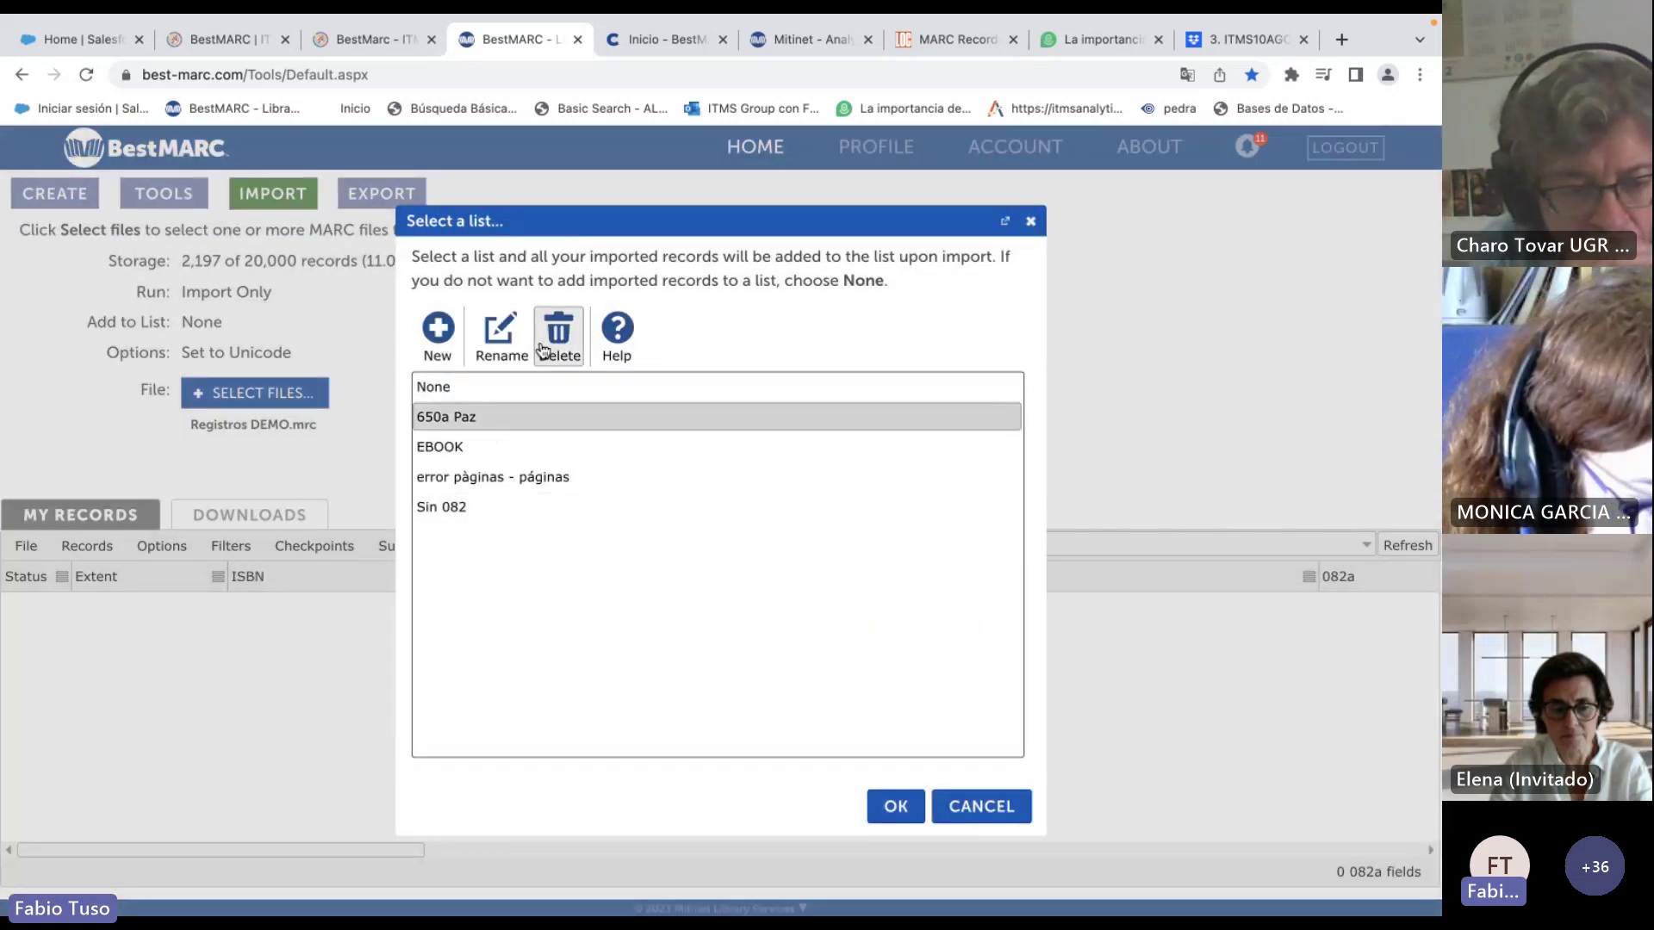
{"action": "left_click", "coordinate": [557, 336]}
{"action": "left_click", "coordinate": [808, 645]}
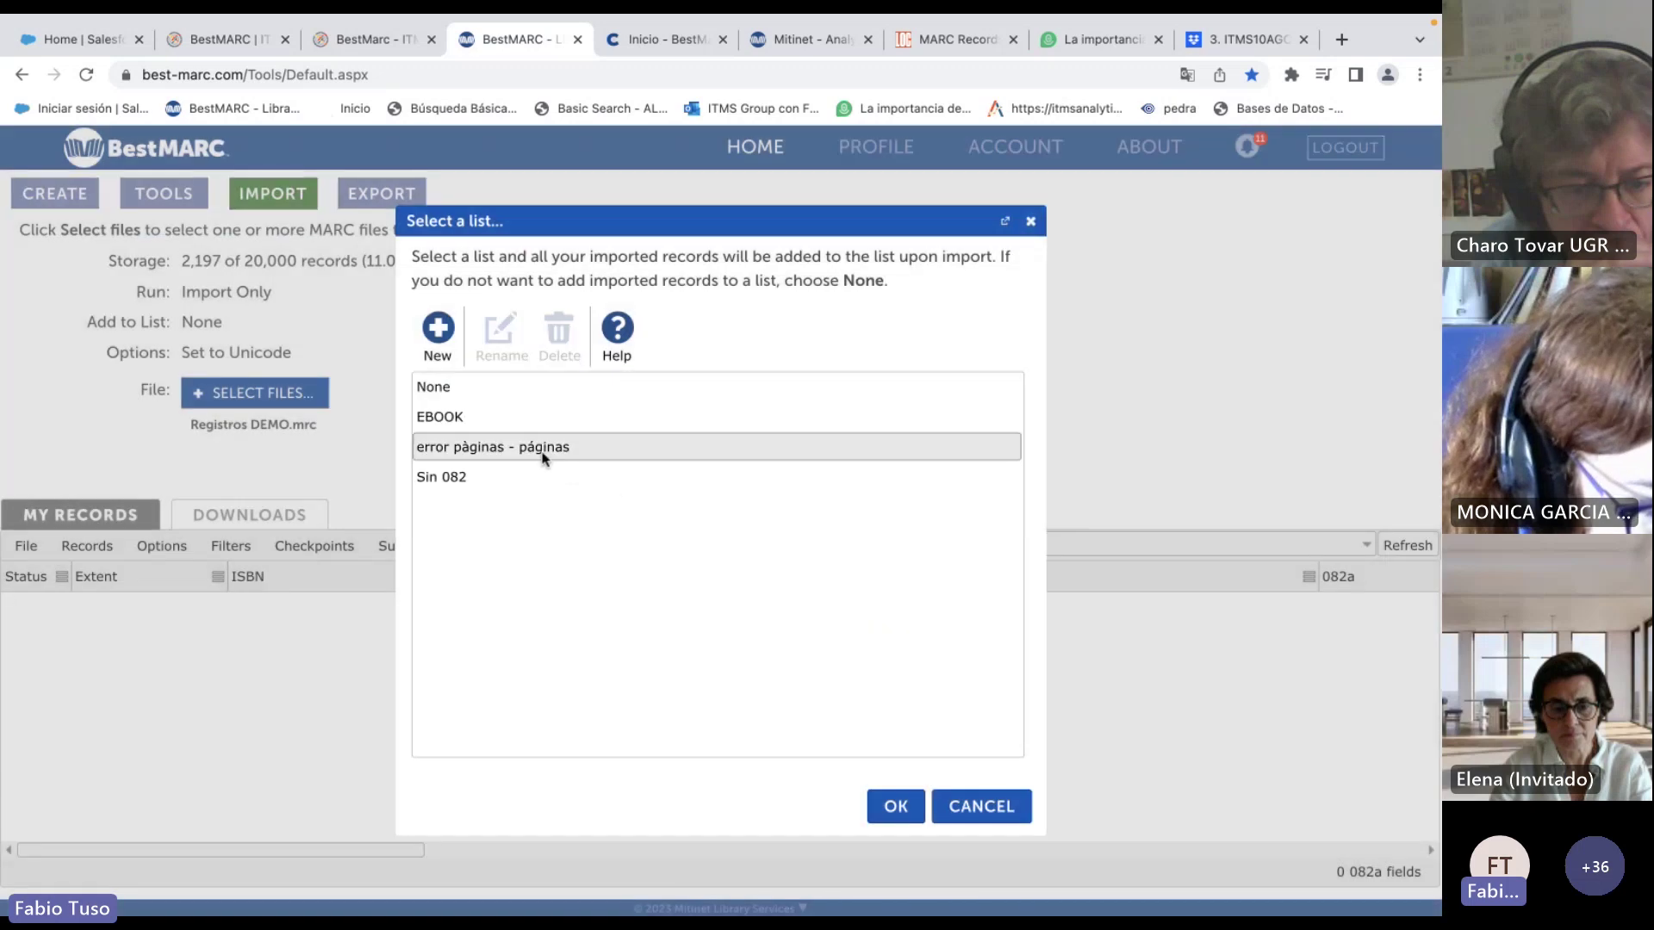
Delete the remaining lists "EBOOK", "error pàginas - páginas" and "Sin 082".
{"action": "left_click", "coordinate": [517, 422]}
{"action": "left_click", "coordinate": [557, 347]}
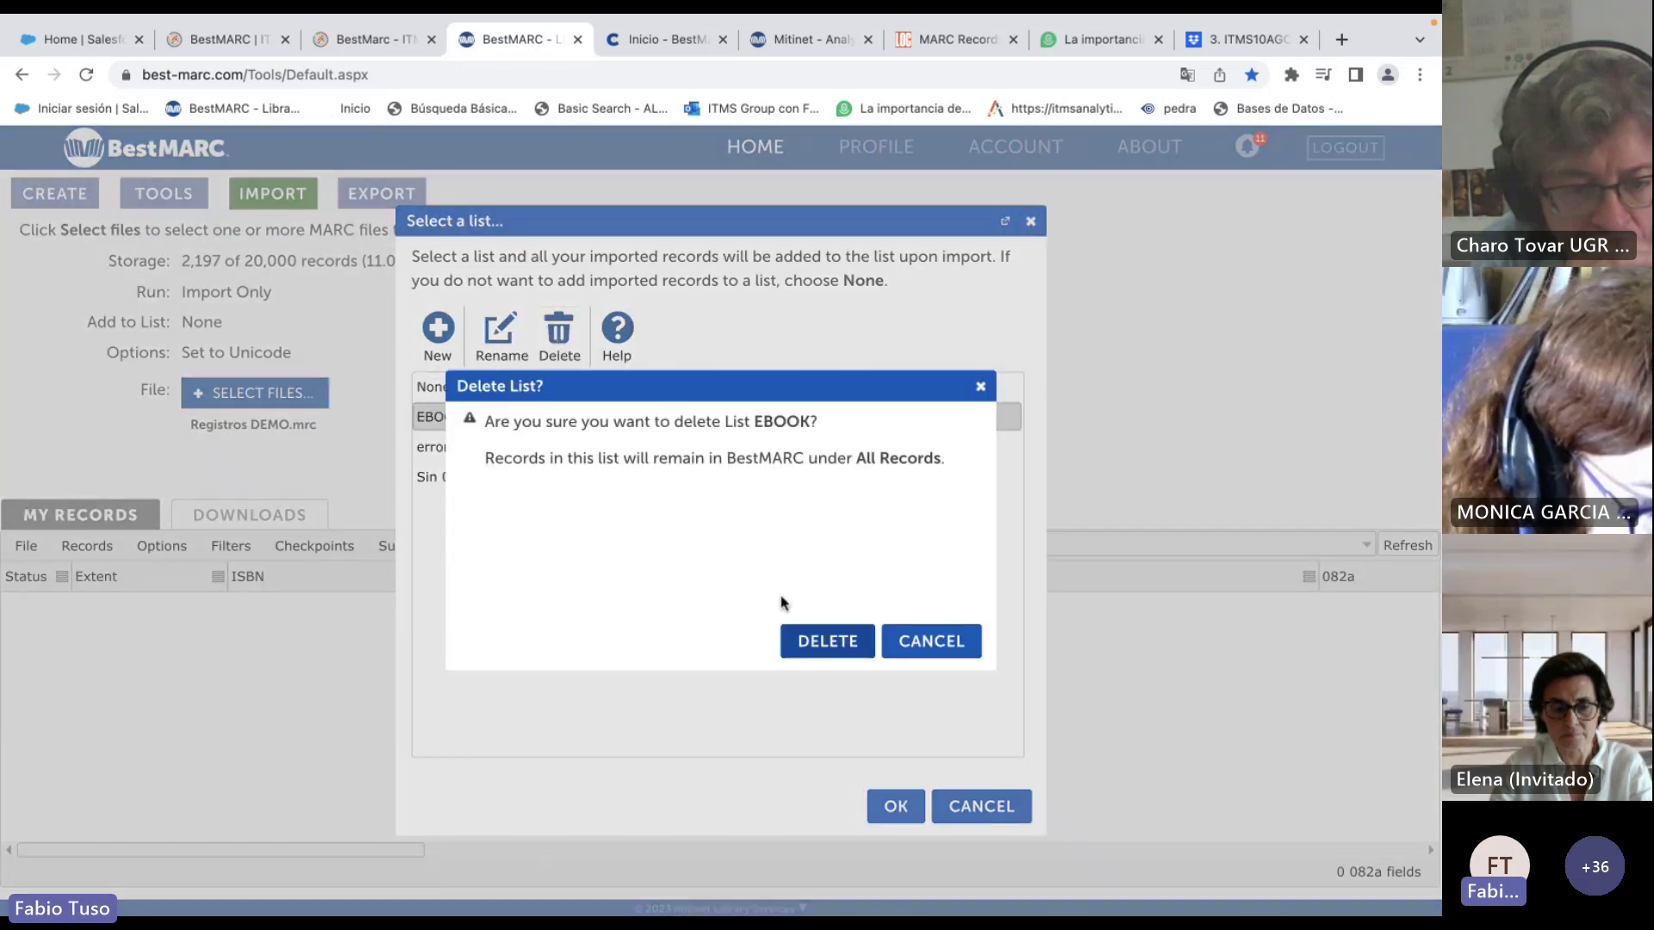
{"action": "left_click", "coordinate": [818, 637]}
{"action": "left_click", "coordinate": [517, 417]}
{"action": "left_click", "coordinate": [560, 336]}
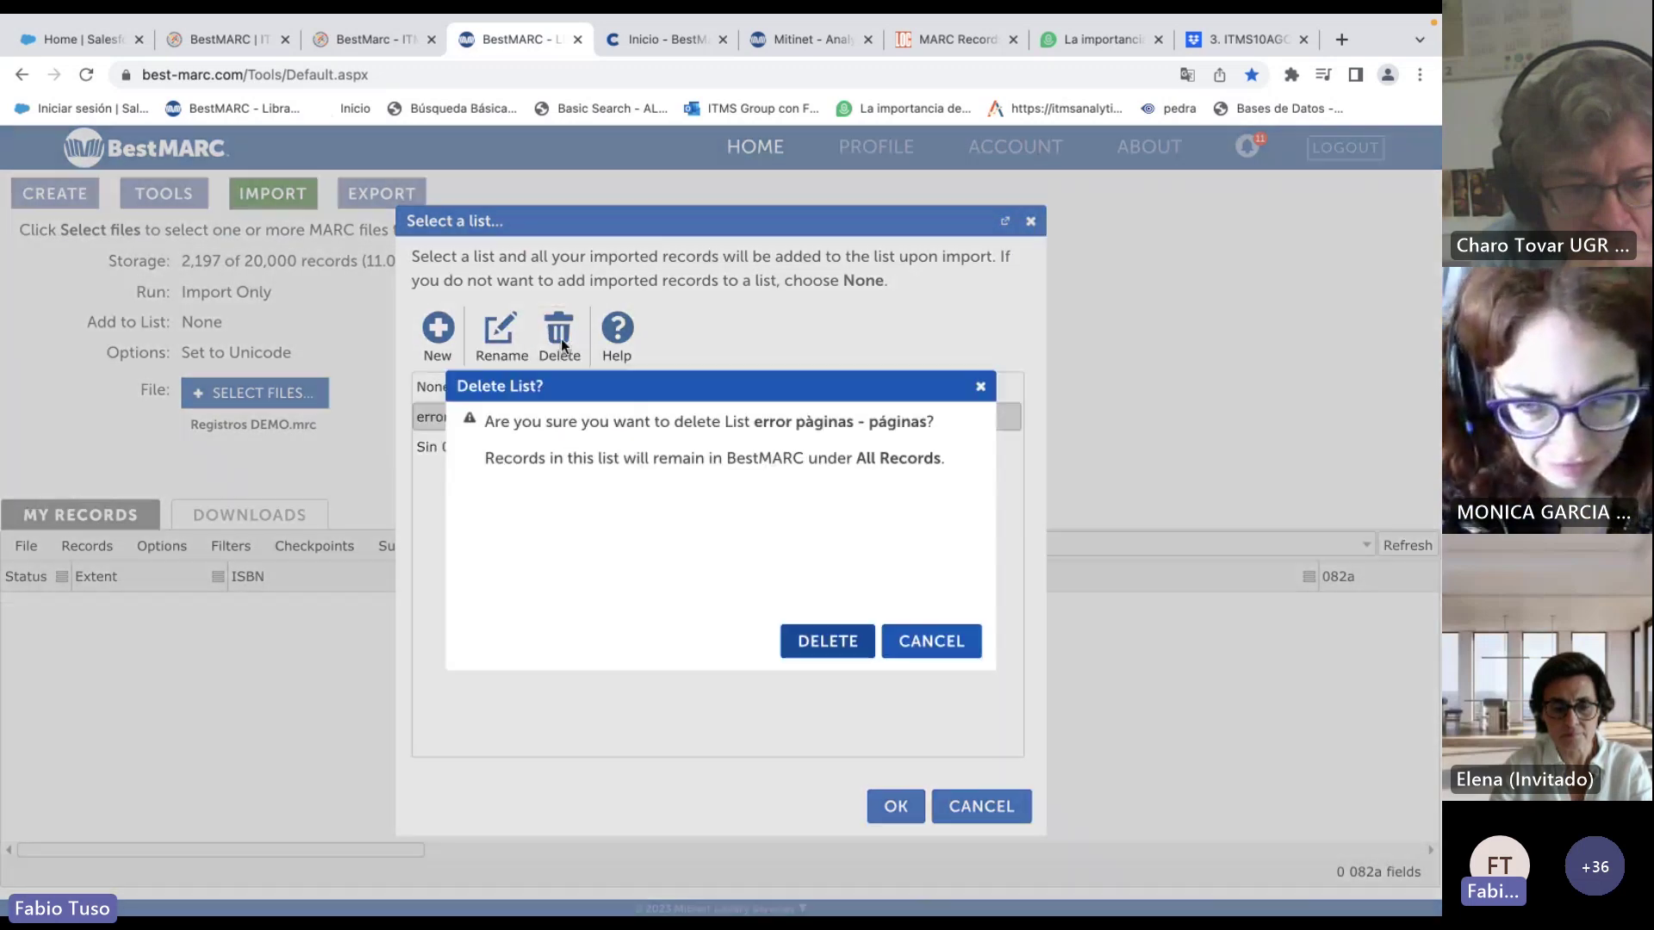
{"action": "left_click", "coordinate": [827, 653]}
{"action": "left_click", "coordinate": [480, 415]}
{"action": "left_click", "coordinate": [554, 352]}
{"action": "left_click", "coordinate": [827, 640]}
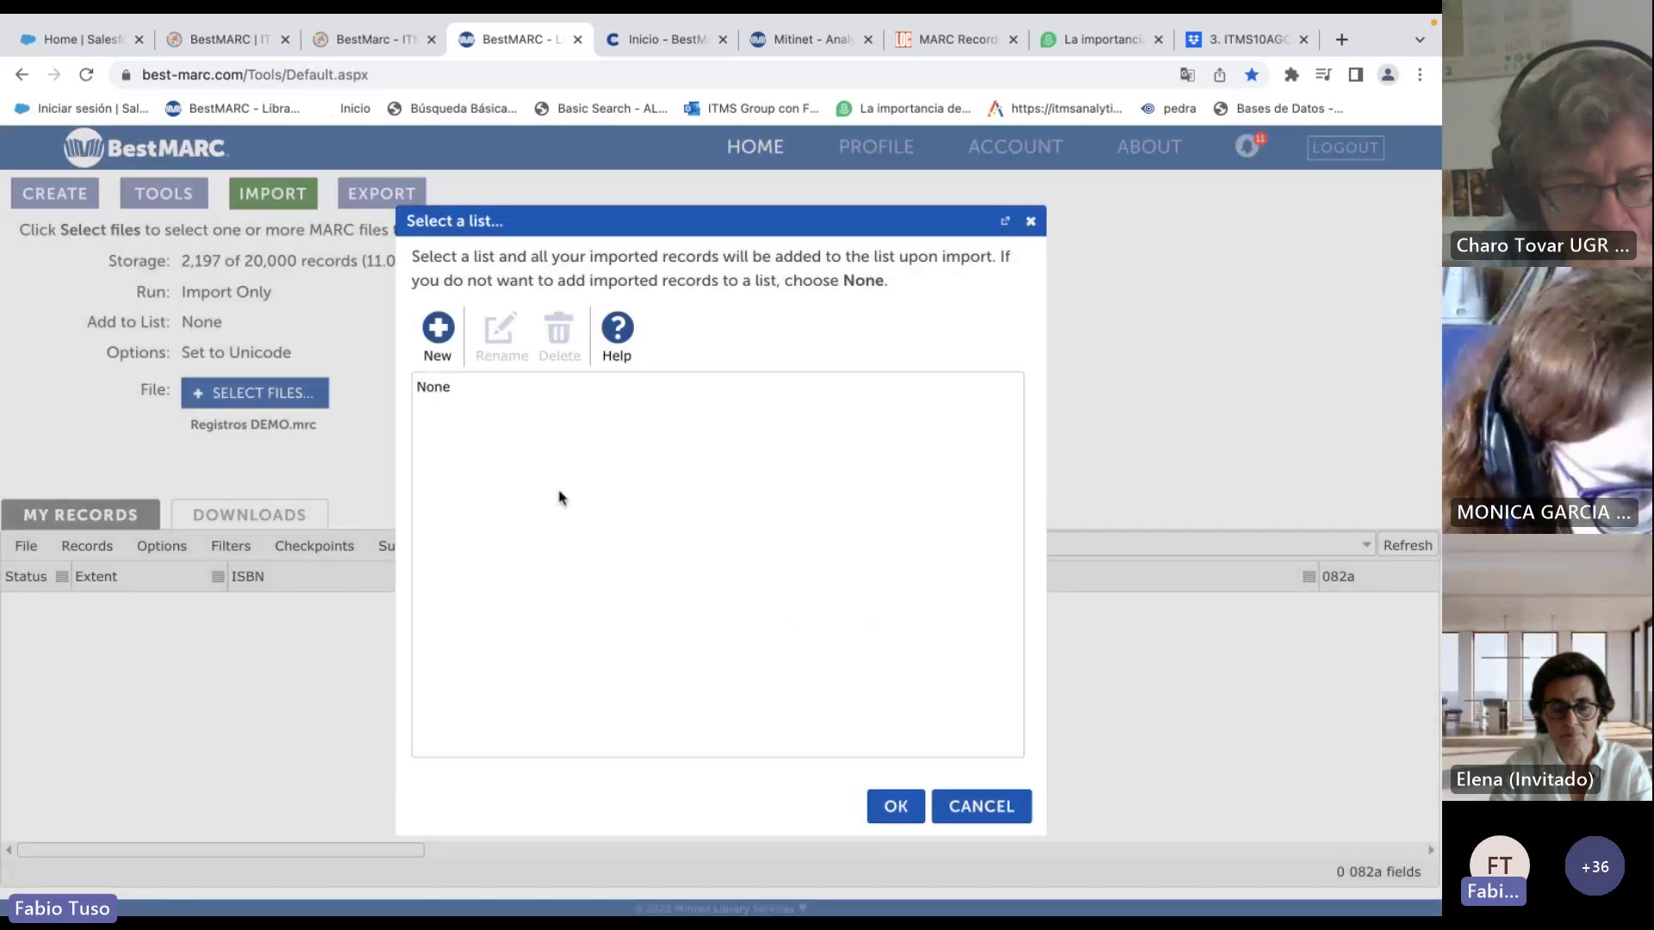
Create a new list named "EBOOK" for the imported records and start the upload of Registros DEMO.mrc.
{"action": "left_click", "coordinate": [441, 345]}
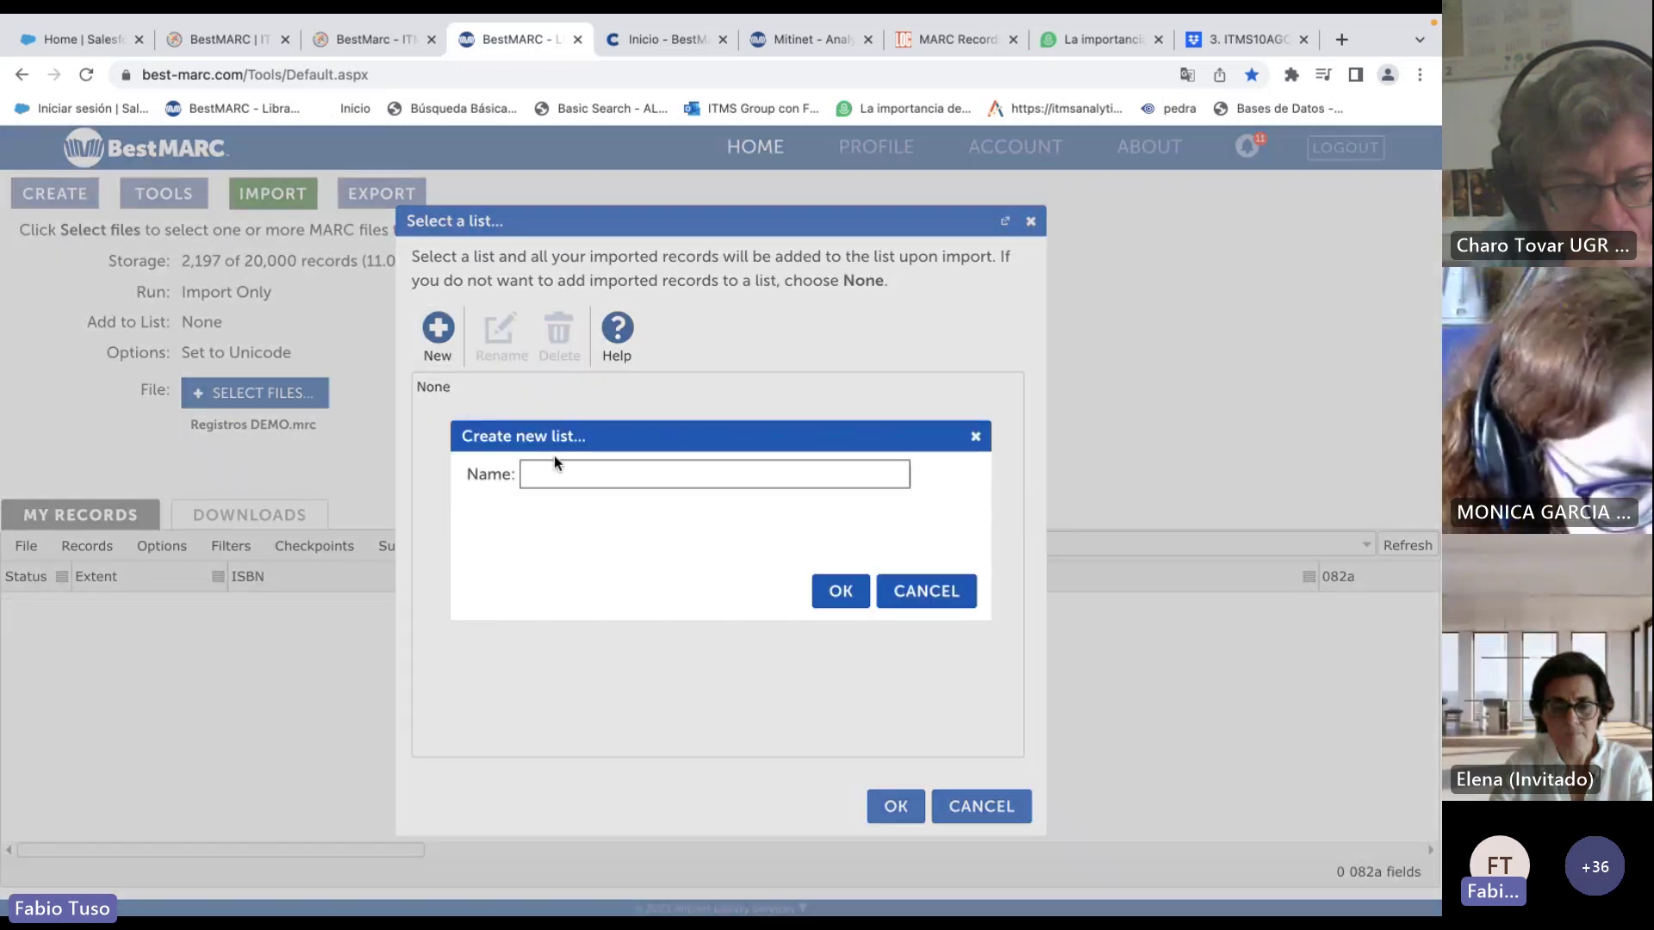
{"action": "type", "text": "EBOOK"}
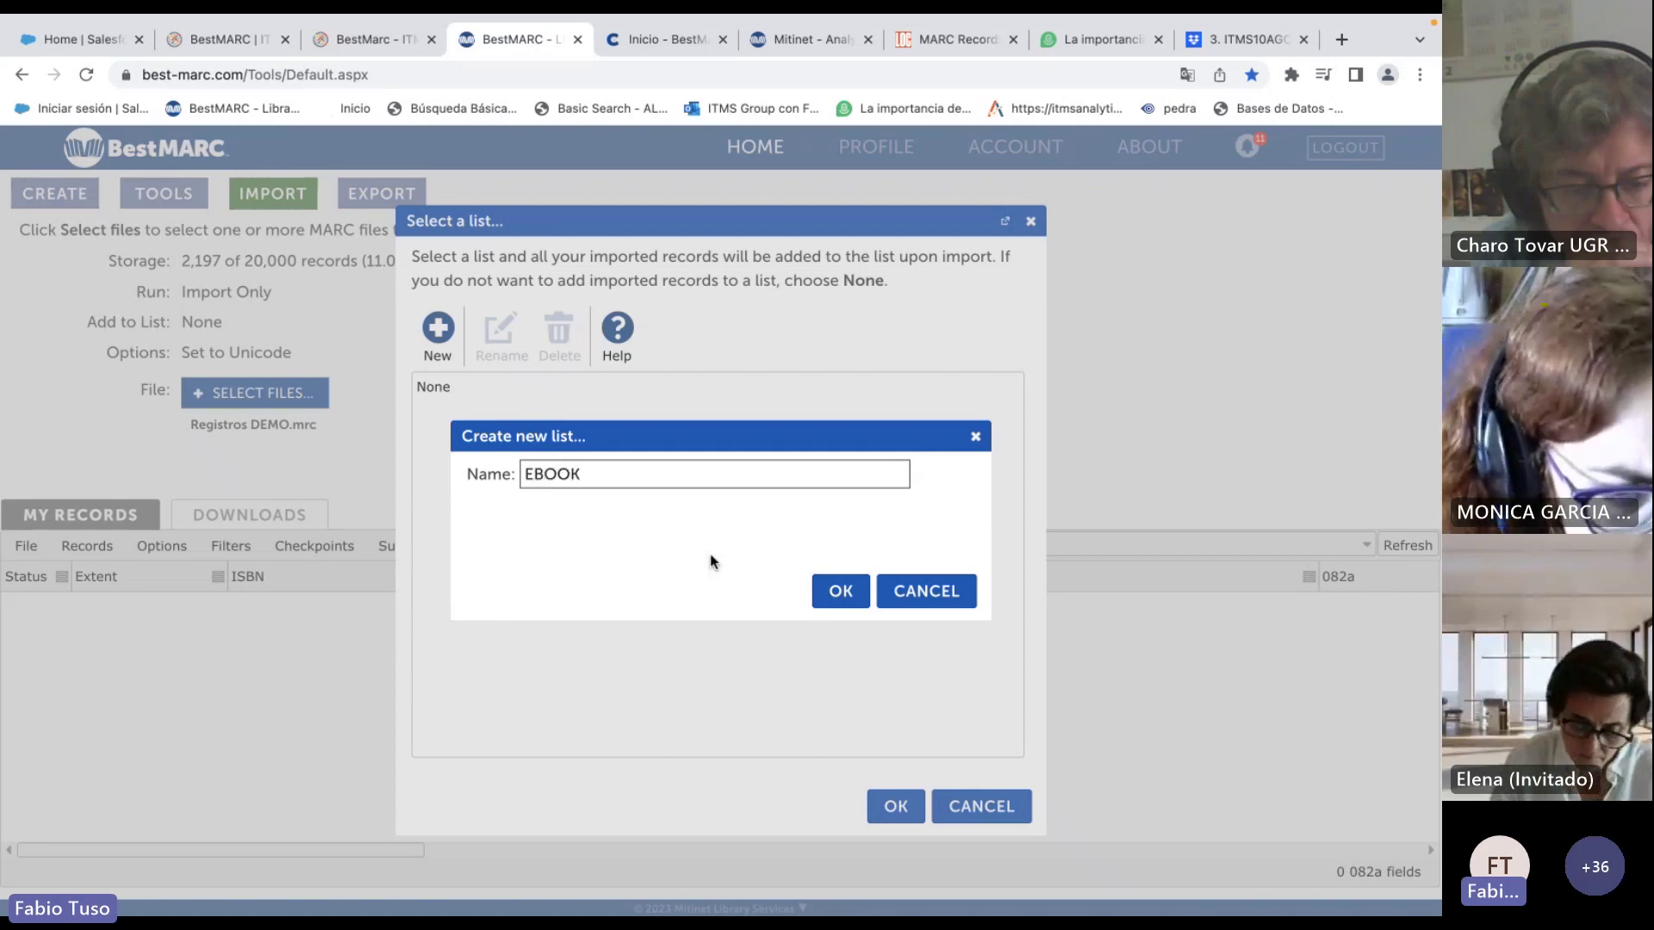
{"action": "left_click", "coordinate": [840, 592]}
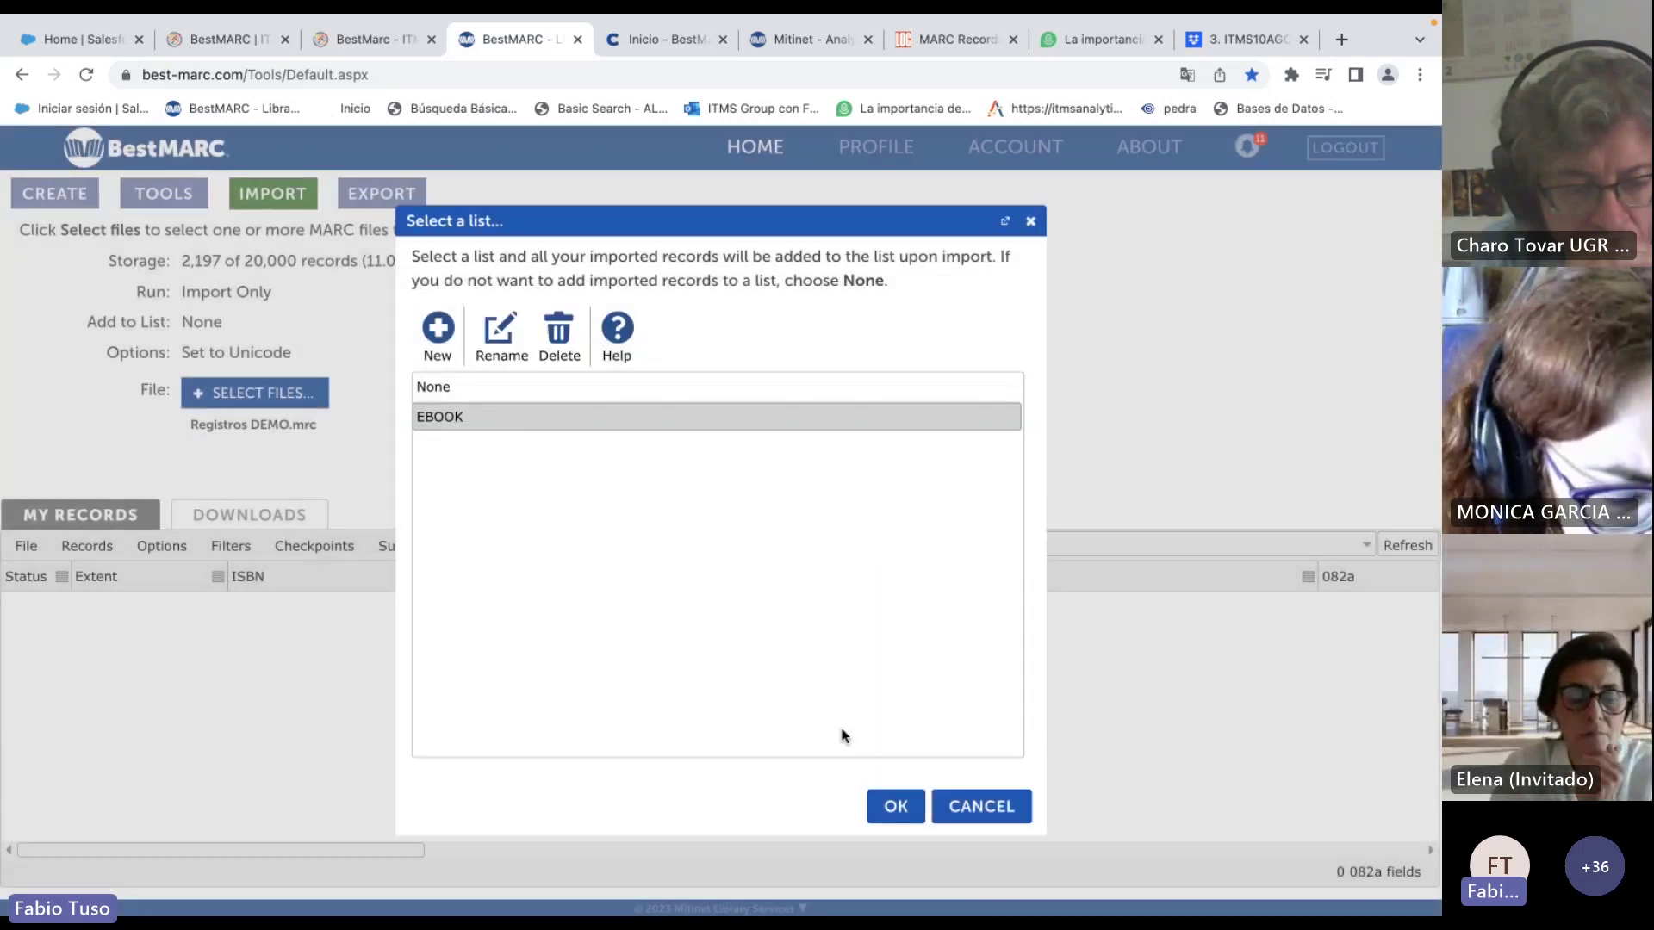
{"action": "left_click", "coordinate": [896, 806]}
{"action": "left_click", "coordinate": [708, 427]}
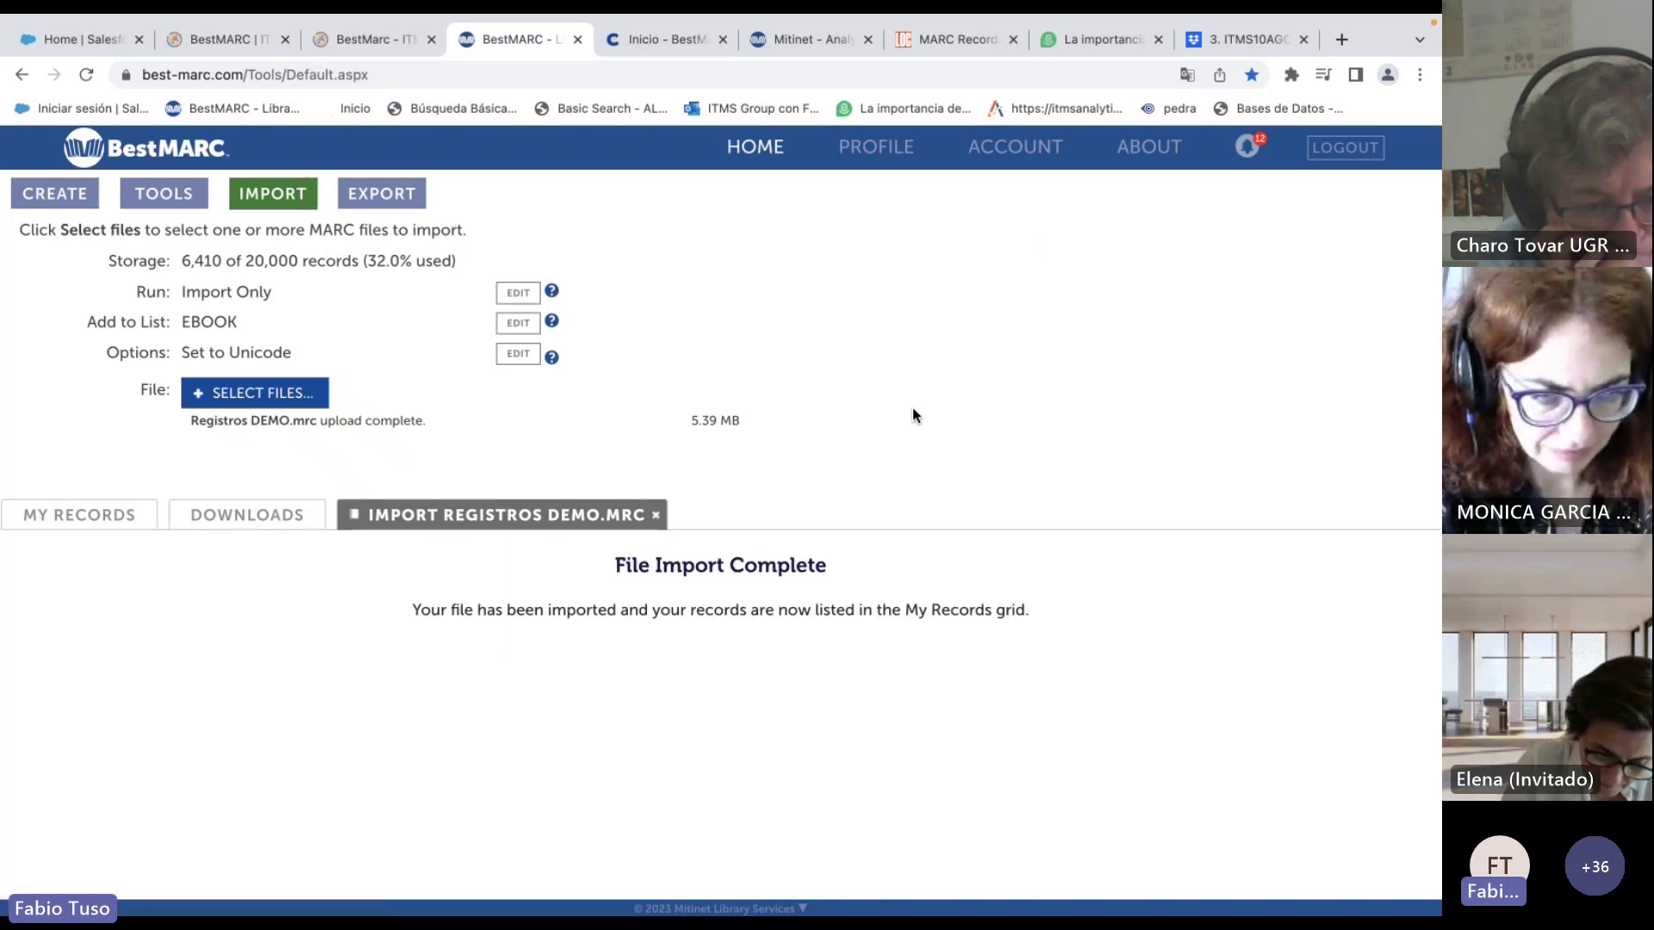
Filter the imported EBOOK records to those whose Extent contains "pàginas" and look through the matches.
{"action": "left_click", "coordinate": [102, 518]}
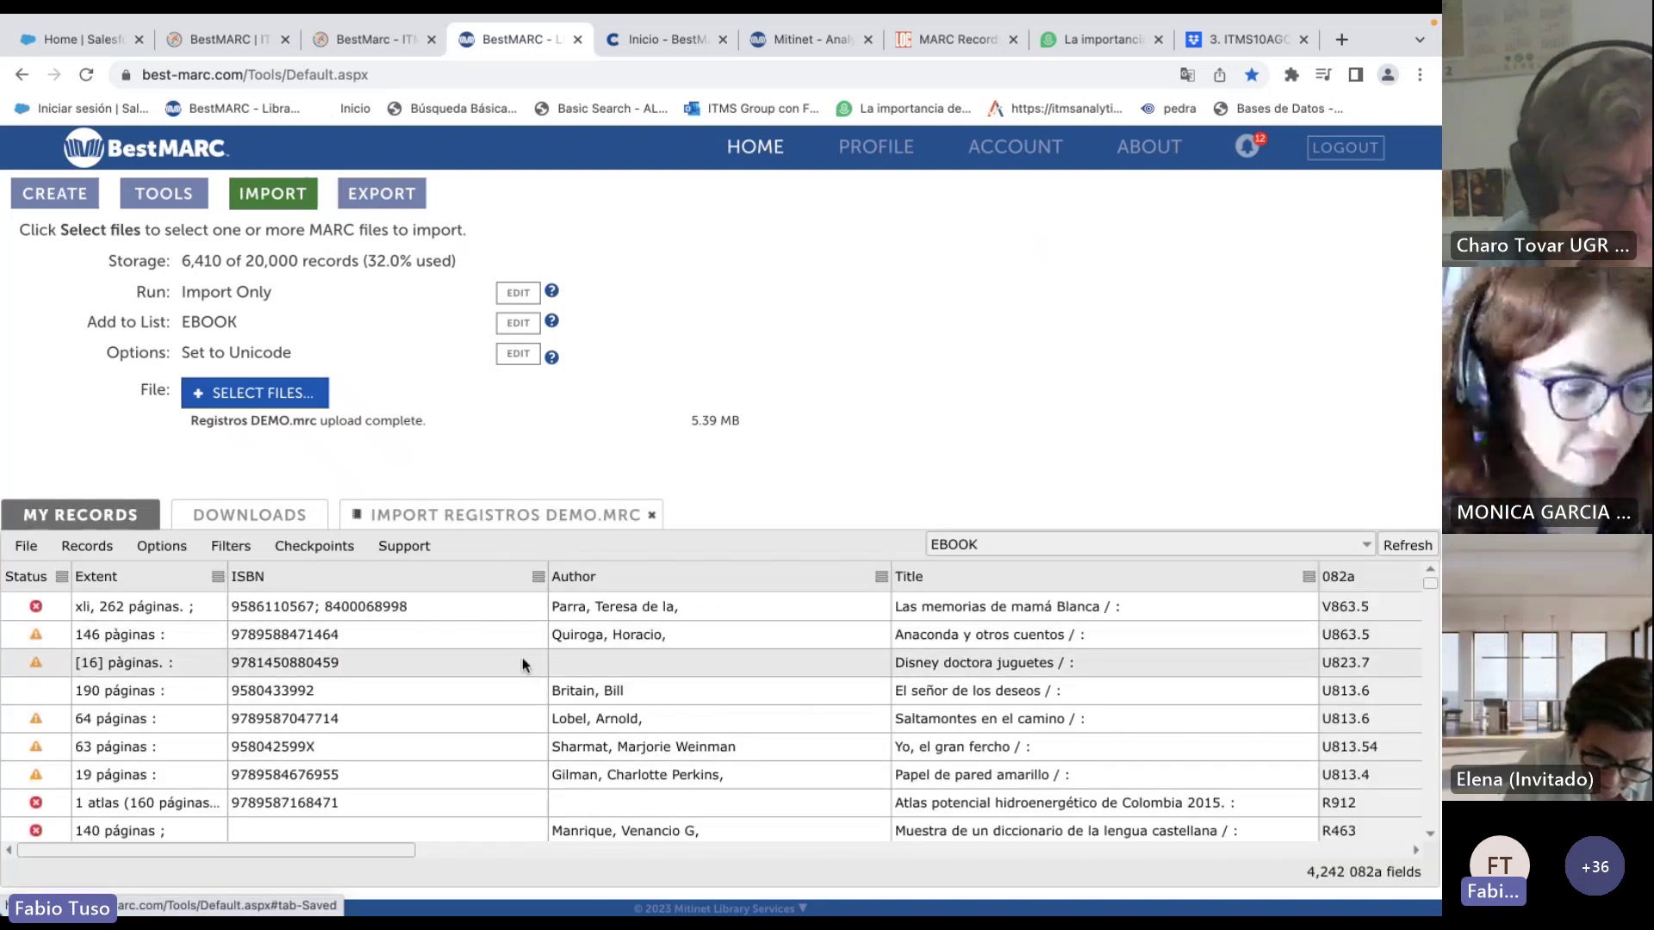
{"action": "left_click", "coordinate": [218, 576]}
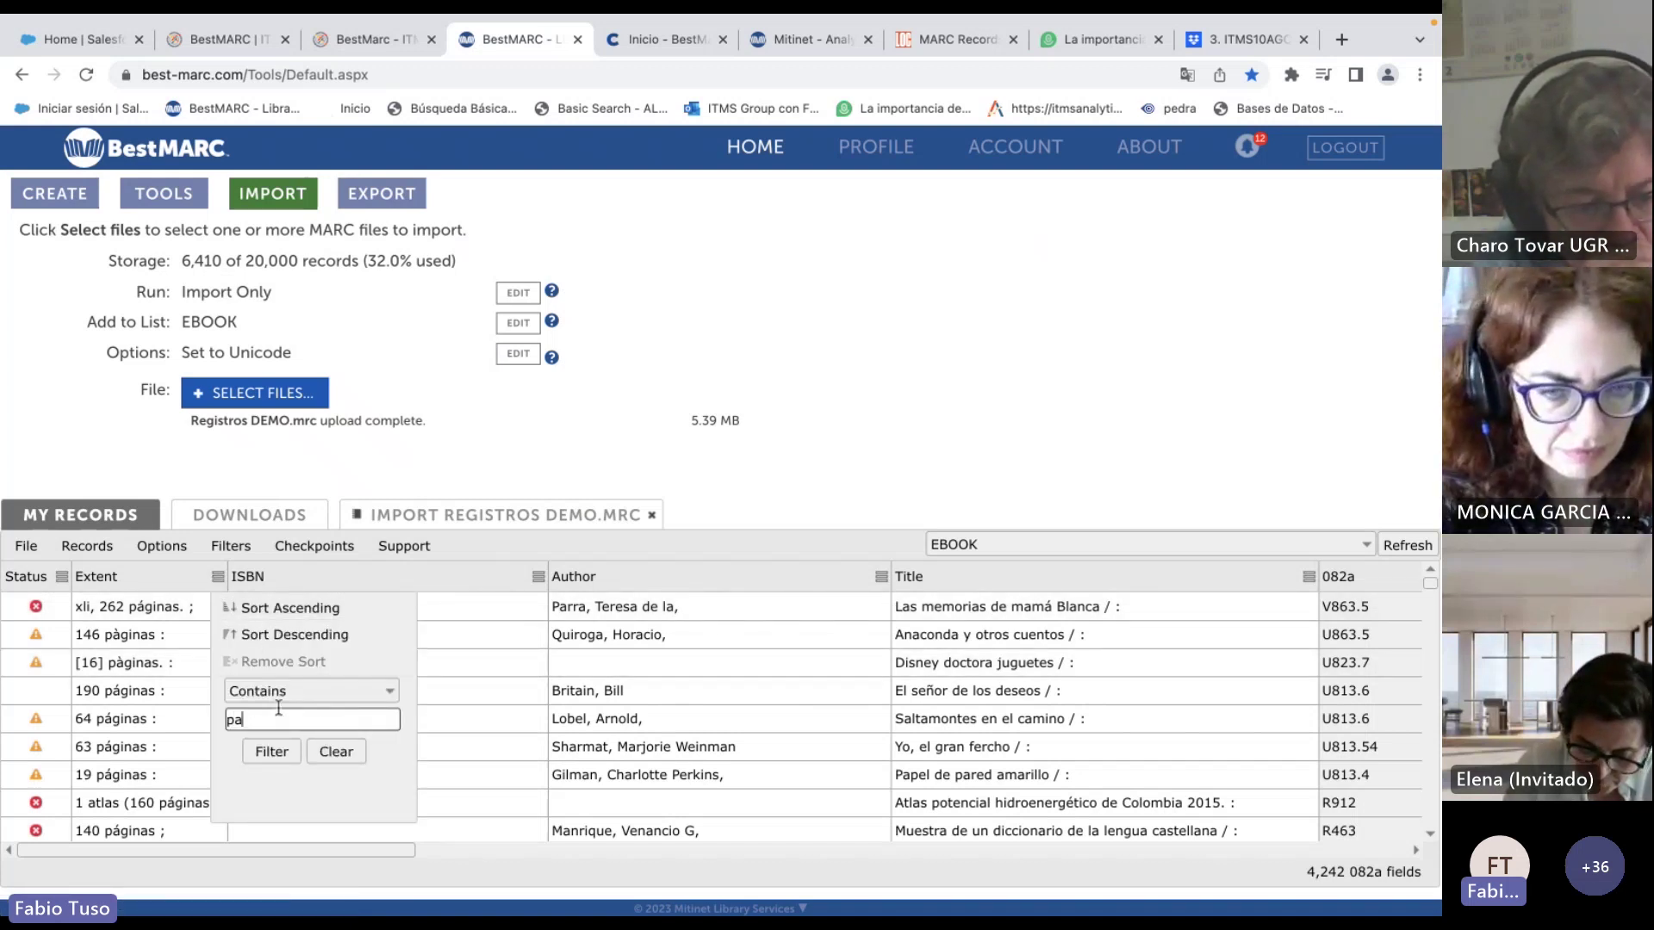
{"action": "type", "text": "pa"}
{"action": "left_click", "coordinate": [242, 665]}
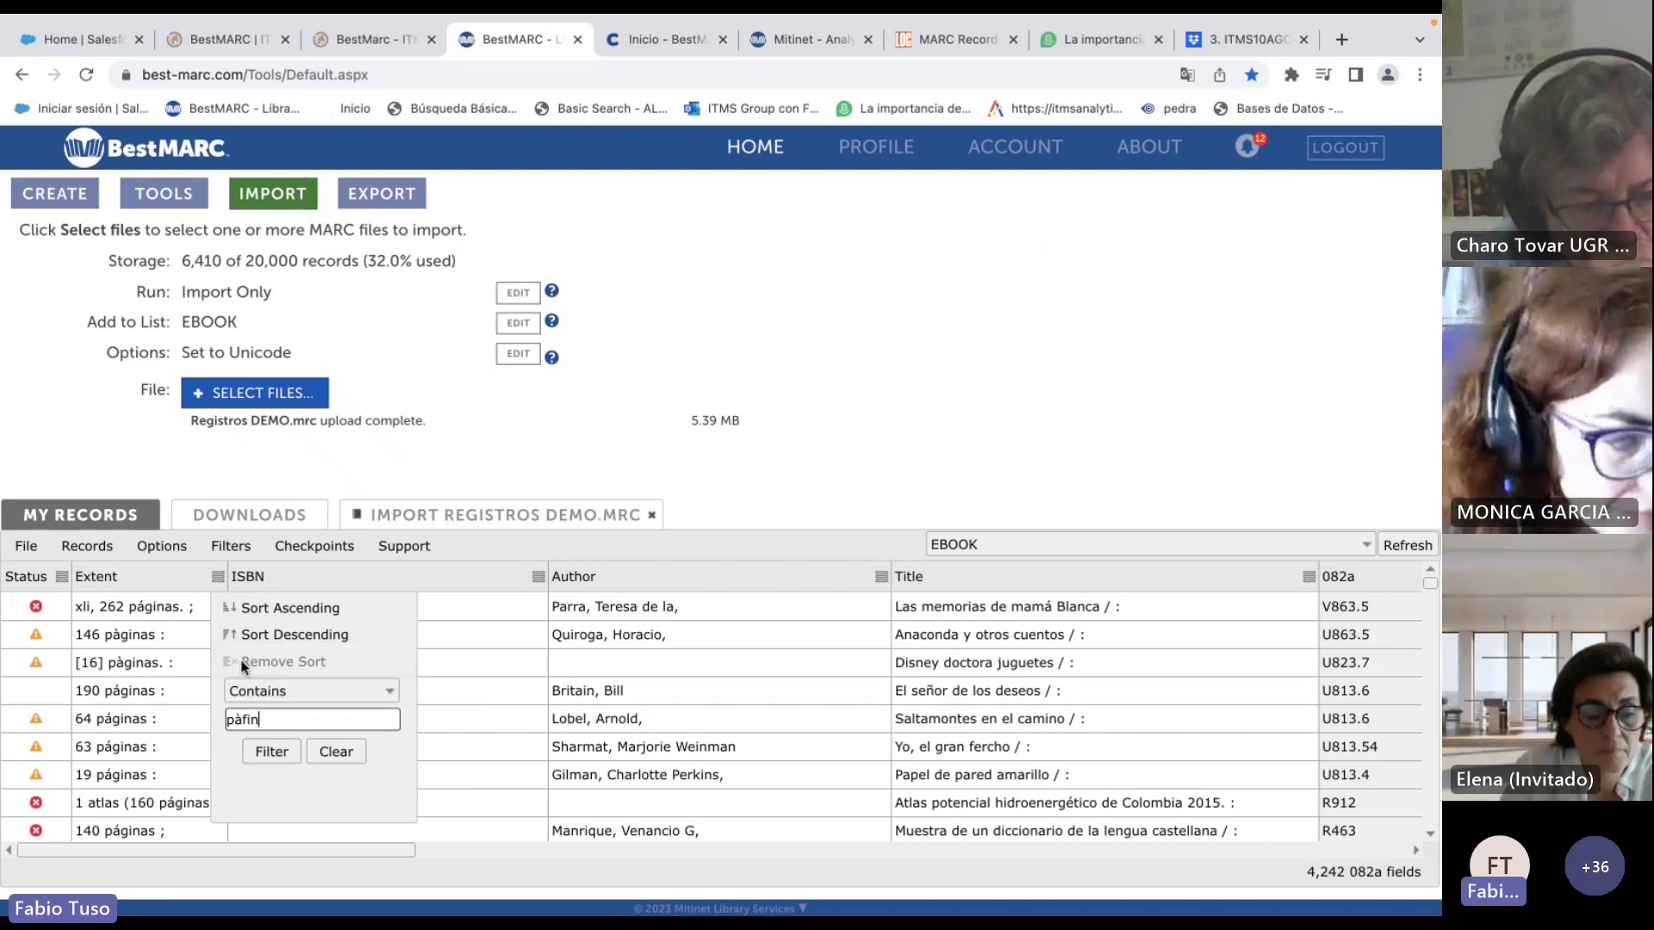
{"action": "key", "text": "Return"}
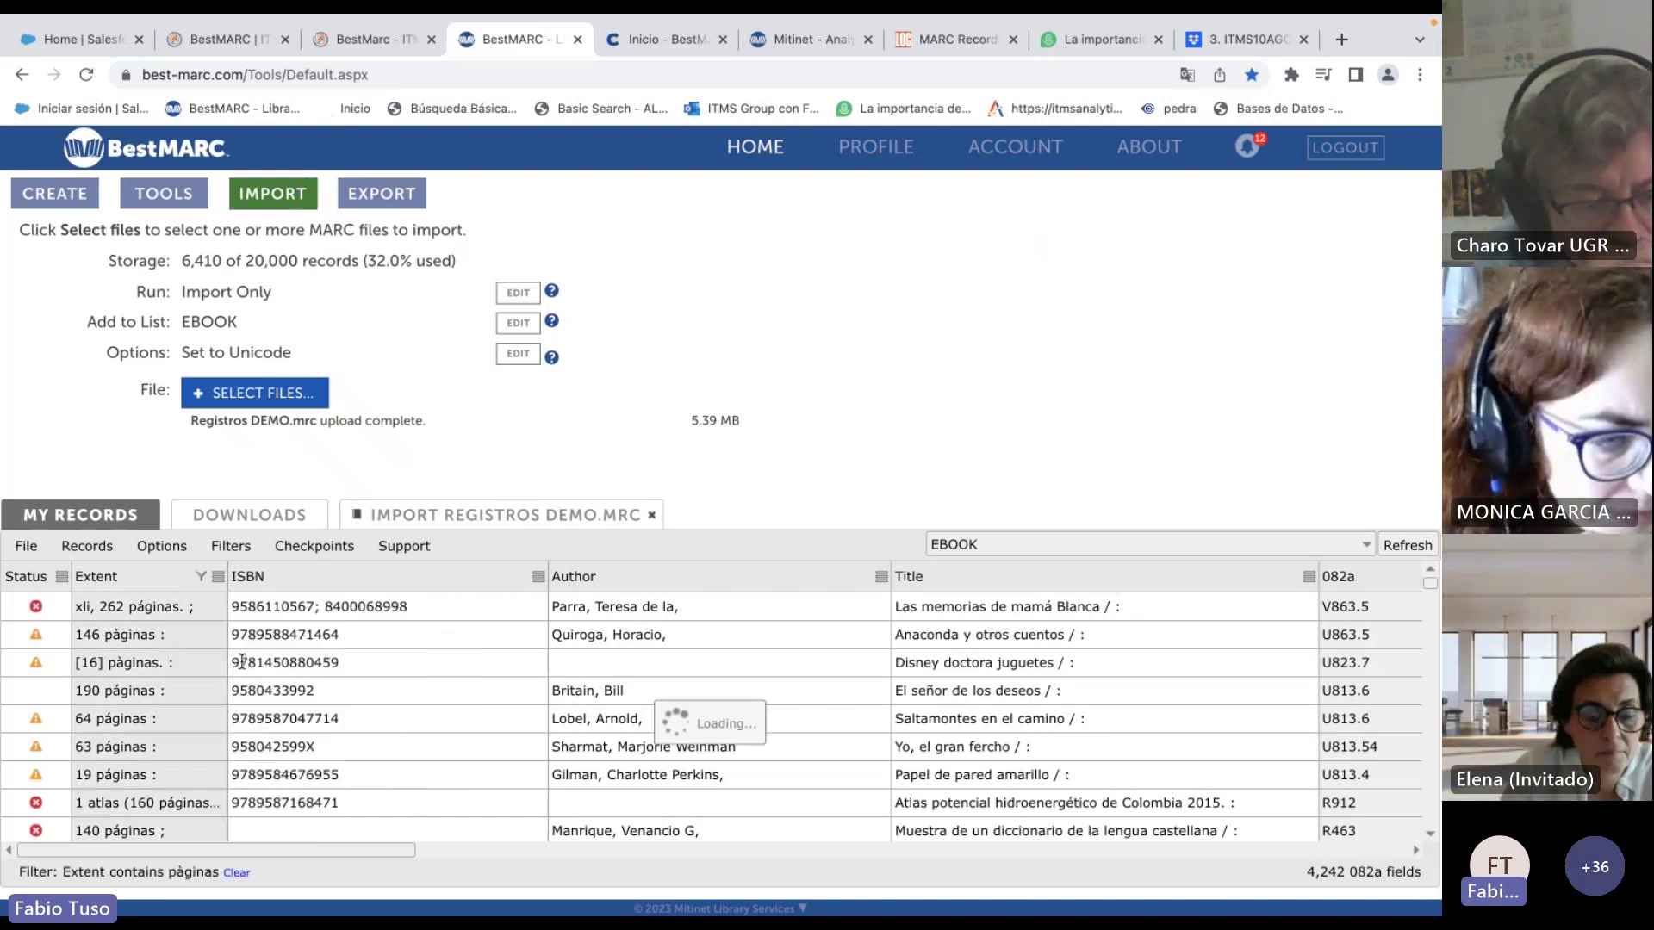
{"action": "scroll", "coordinate": [153, 706], "scroll_direction": "down", "scroll_amount": 5}
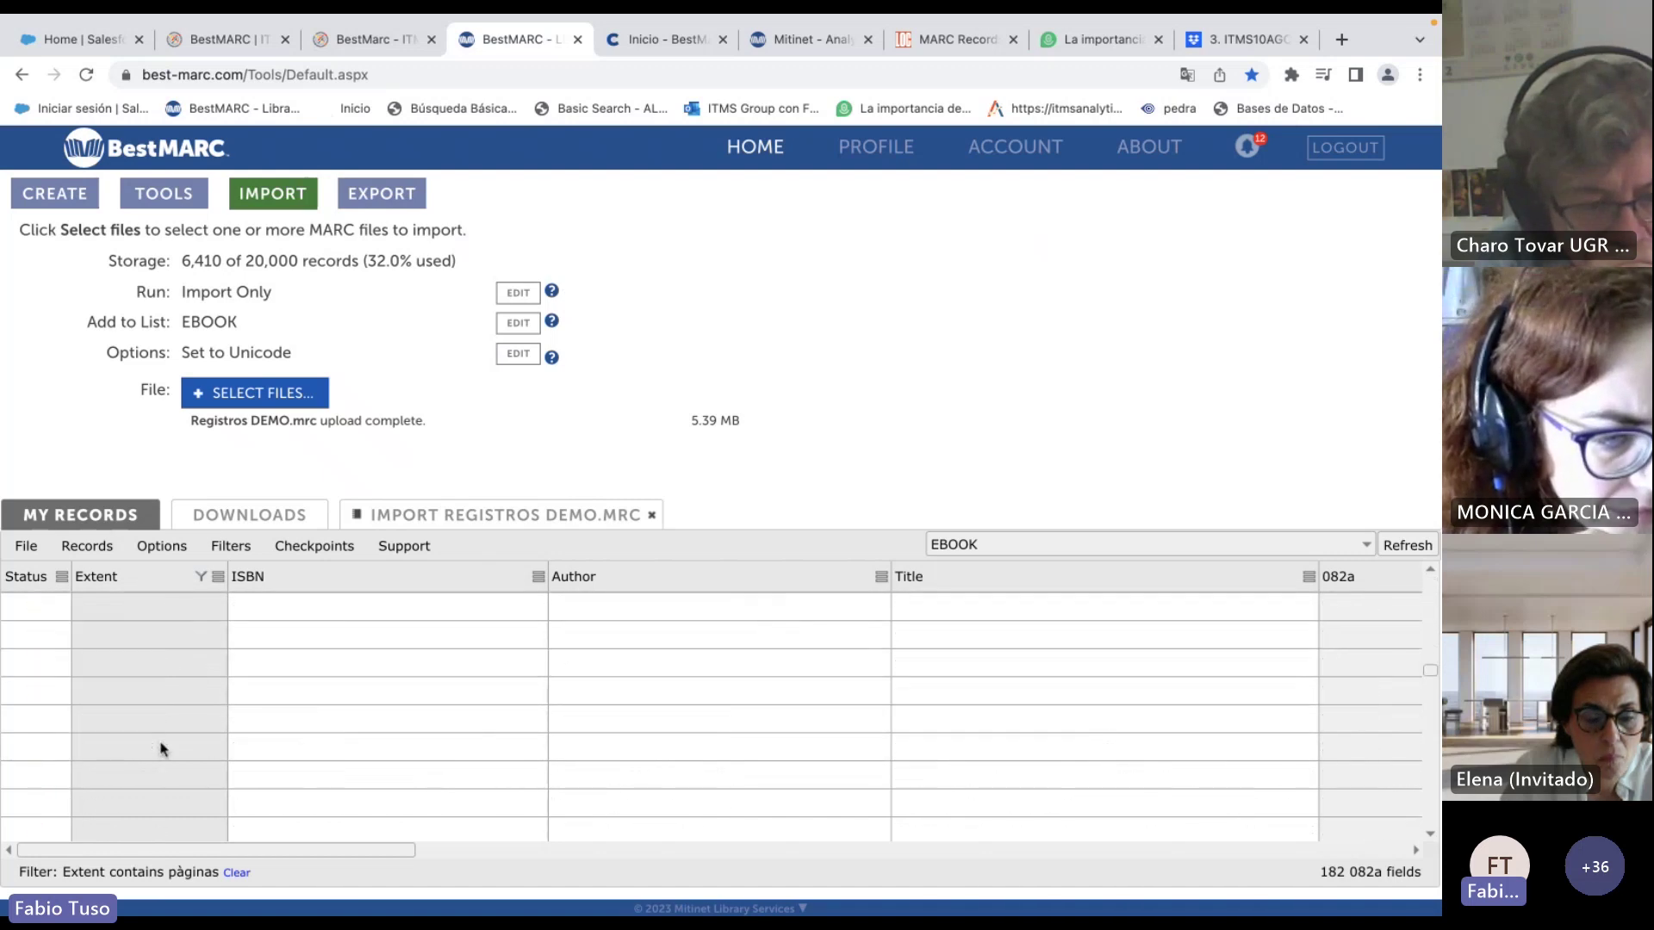
{"action": "scroll", "coordinate": [164, 750], "scroll_direction": "down", "scroll_amount": 2}
{"action": "scroll", "coordinate": [172, 674], "scroll_direction": "up", "scroll_amount": 4}
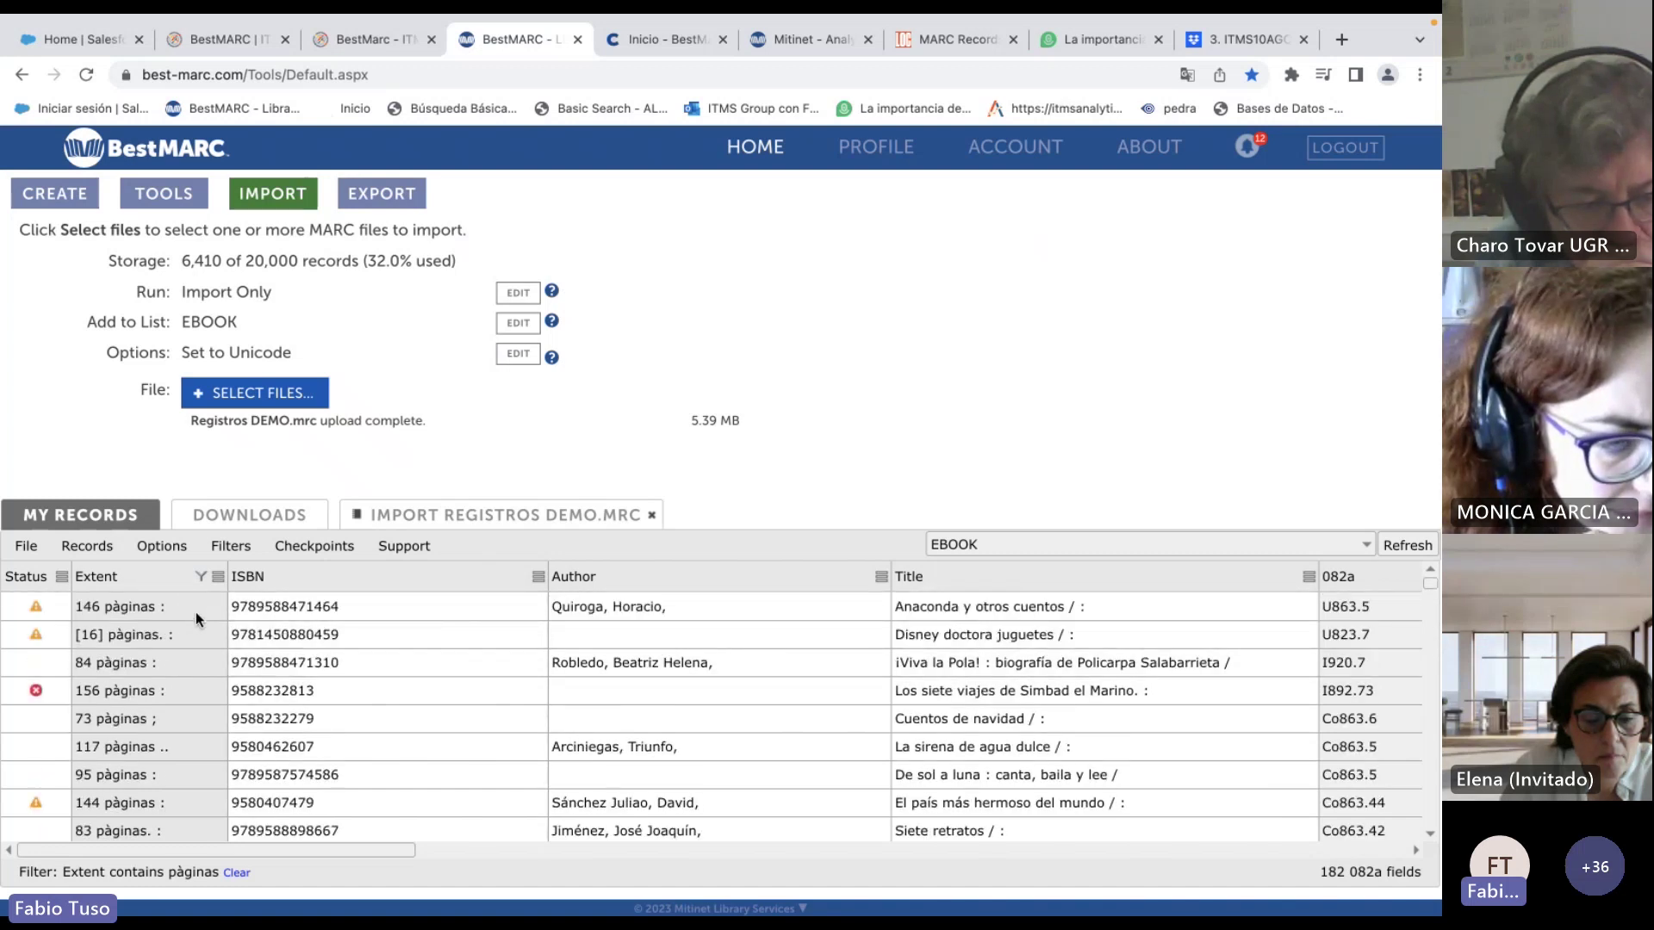
Select the first six filtered records one row after another and look through the rest of the list.
{"action": "left_click", "coordinate": [199, 608]}
{"action": "key", "text": "shift+Down"}
{"action": "key", "text": "shift+Down"}
{"action": "key", "text": "shift+Down"}
{"action": "key", "text": "shift+Down"}
{"action": "key", "text": "shift+Down"}
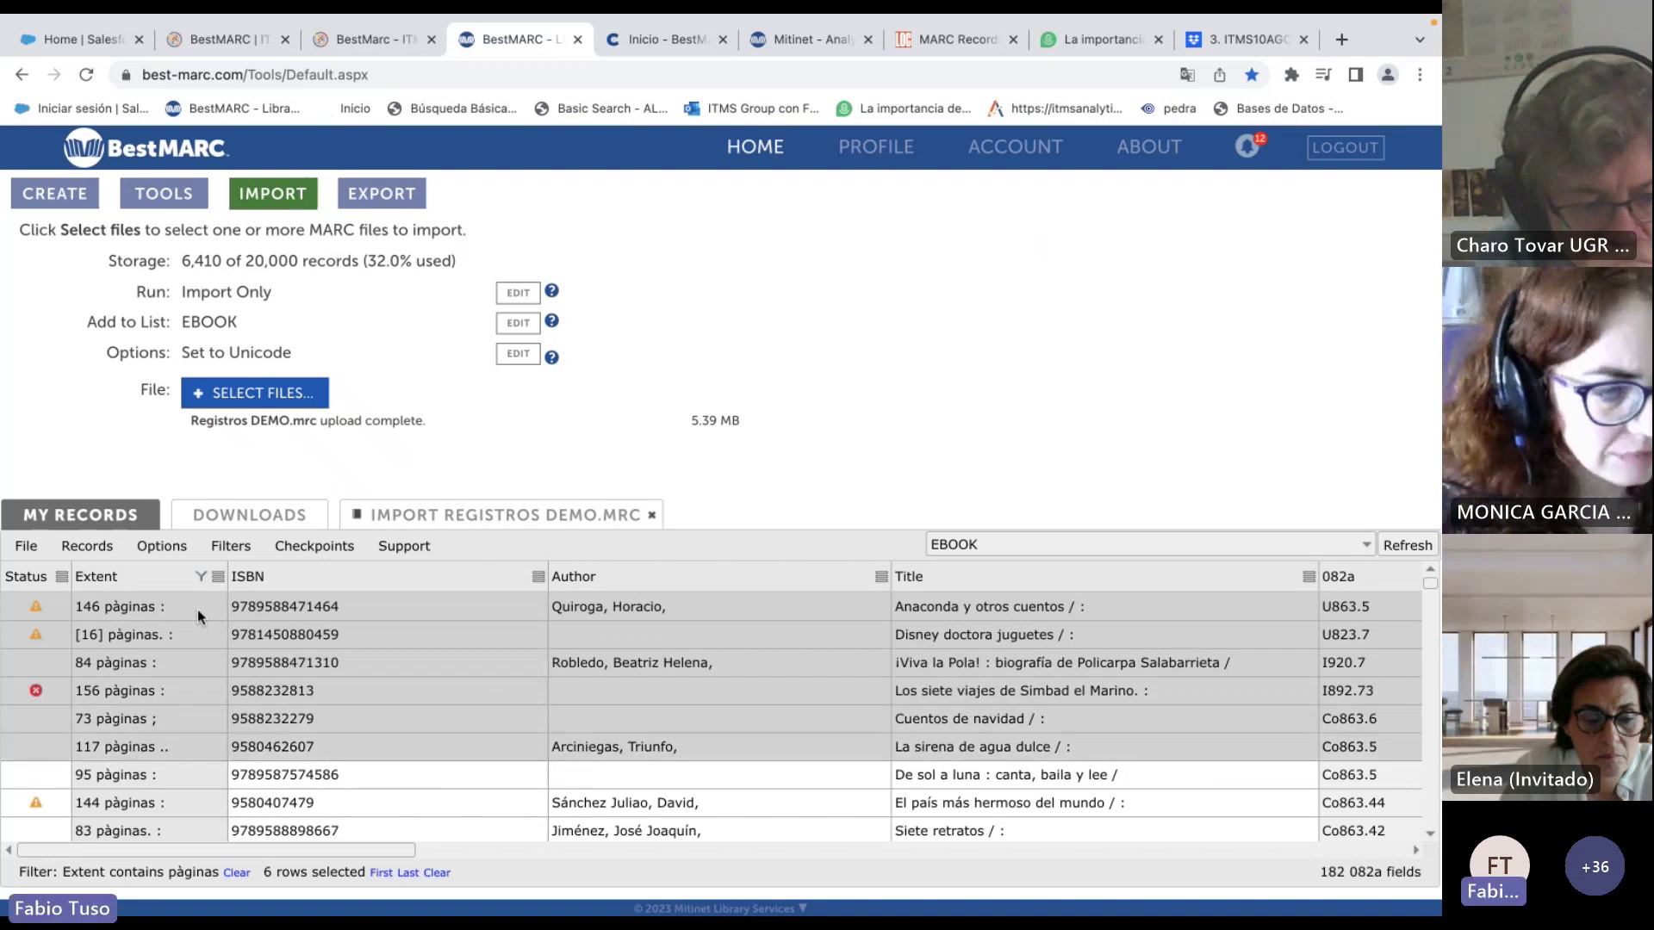
{"action": "scroll", "coordinate": [194, 722], "scroll_direction": "down", "scroll_amount": 10}
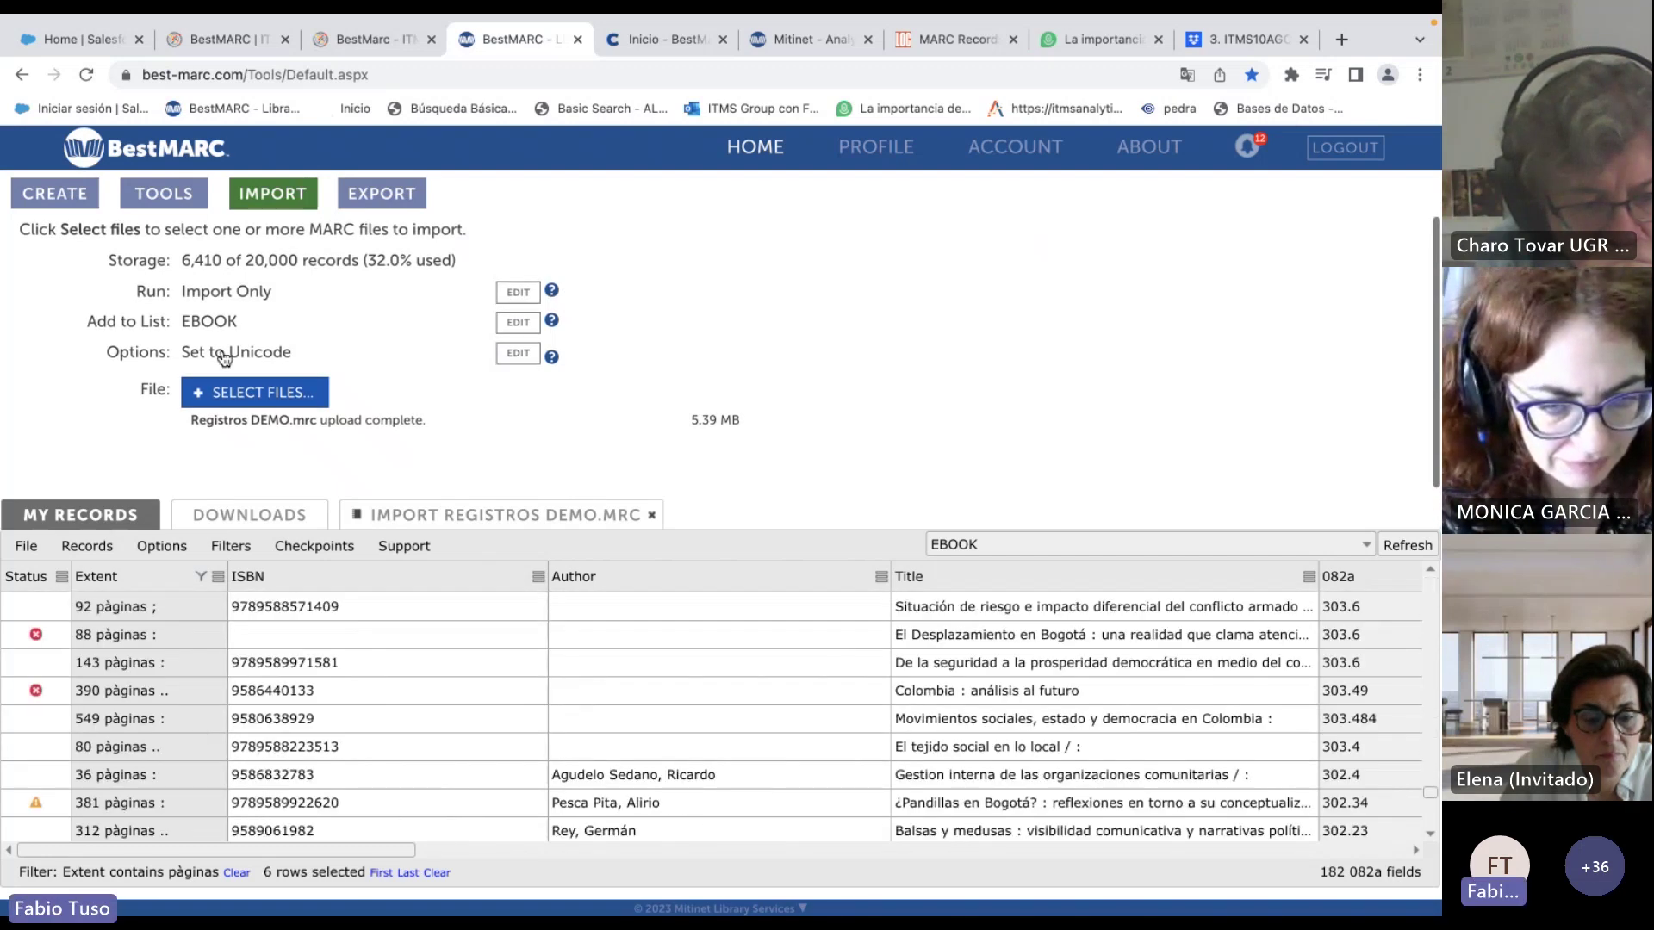
{"action": "scroll", "coordinate": [117, 777], "scroll_direction": "down", "scroll_amount": 5}
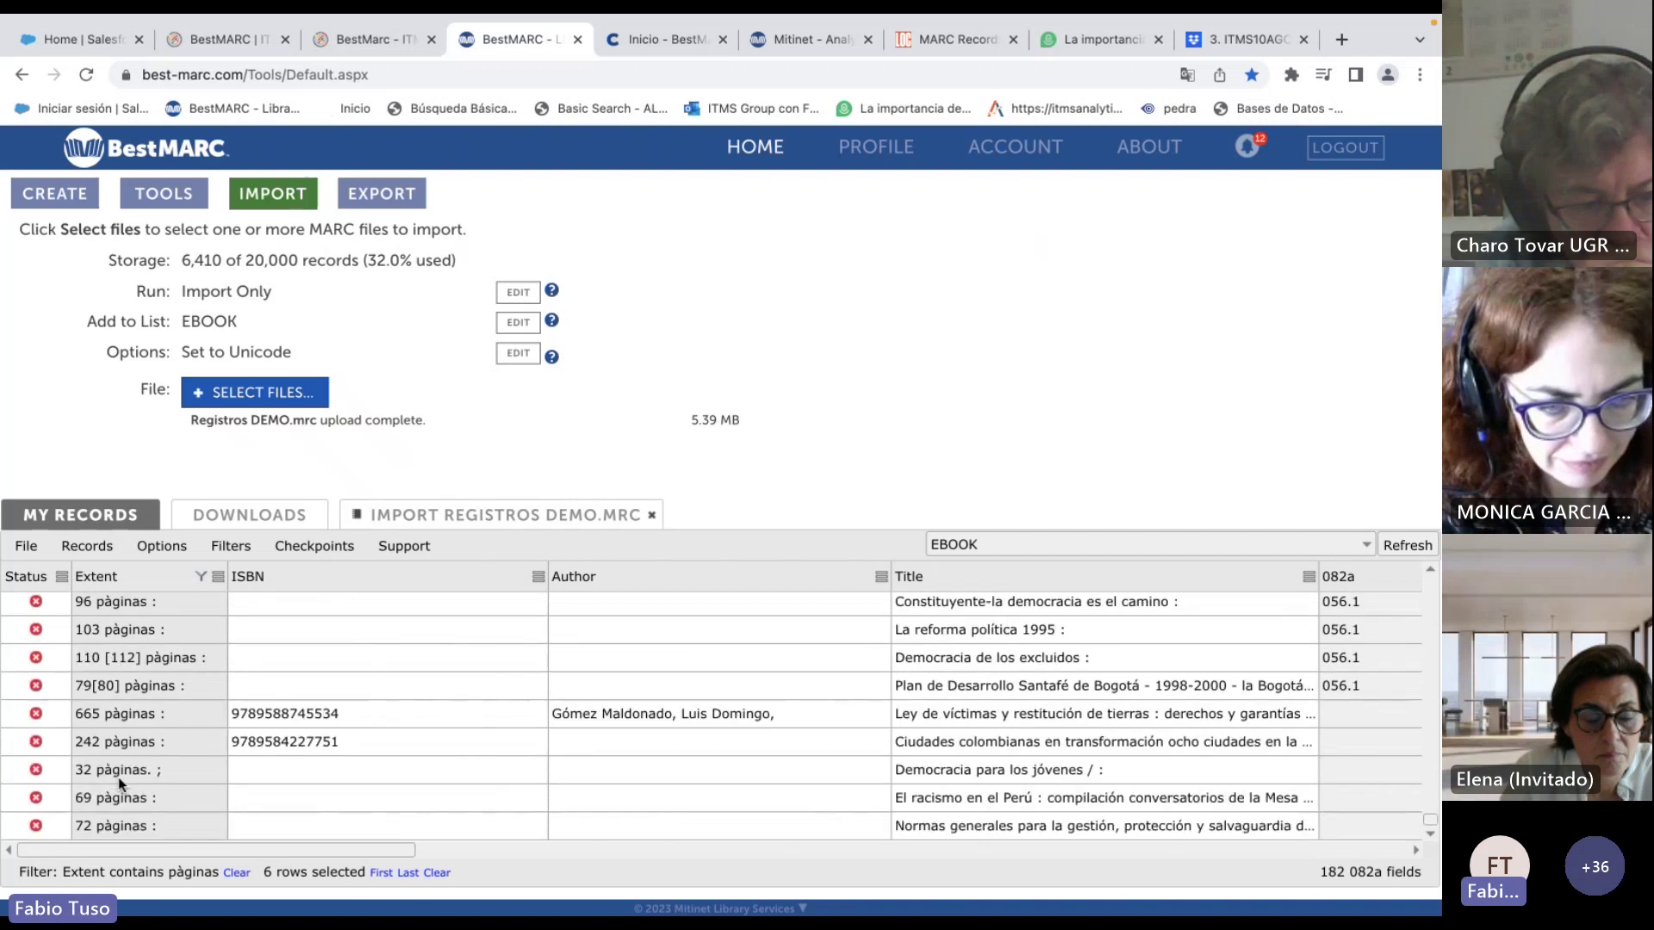
Select all the records filtered by the Extent "pàginas" and start adding them to a list.
{"action": "key", "text": "ctrl+a"}
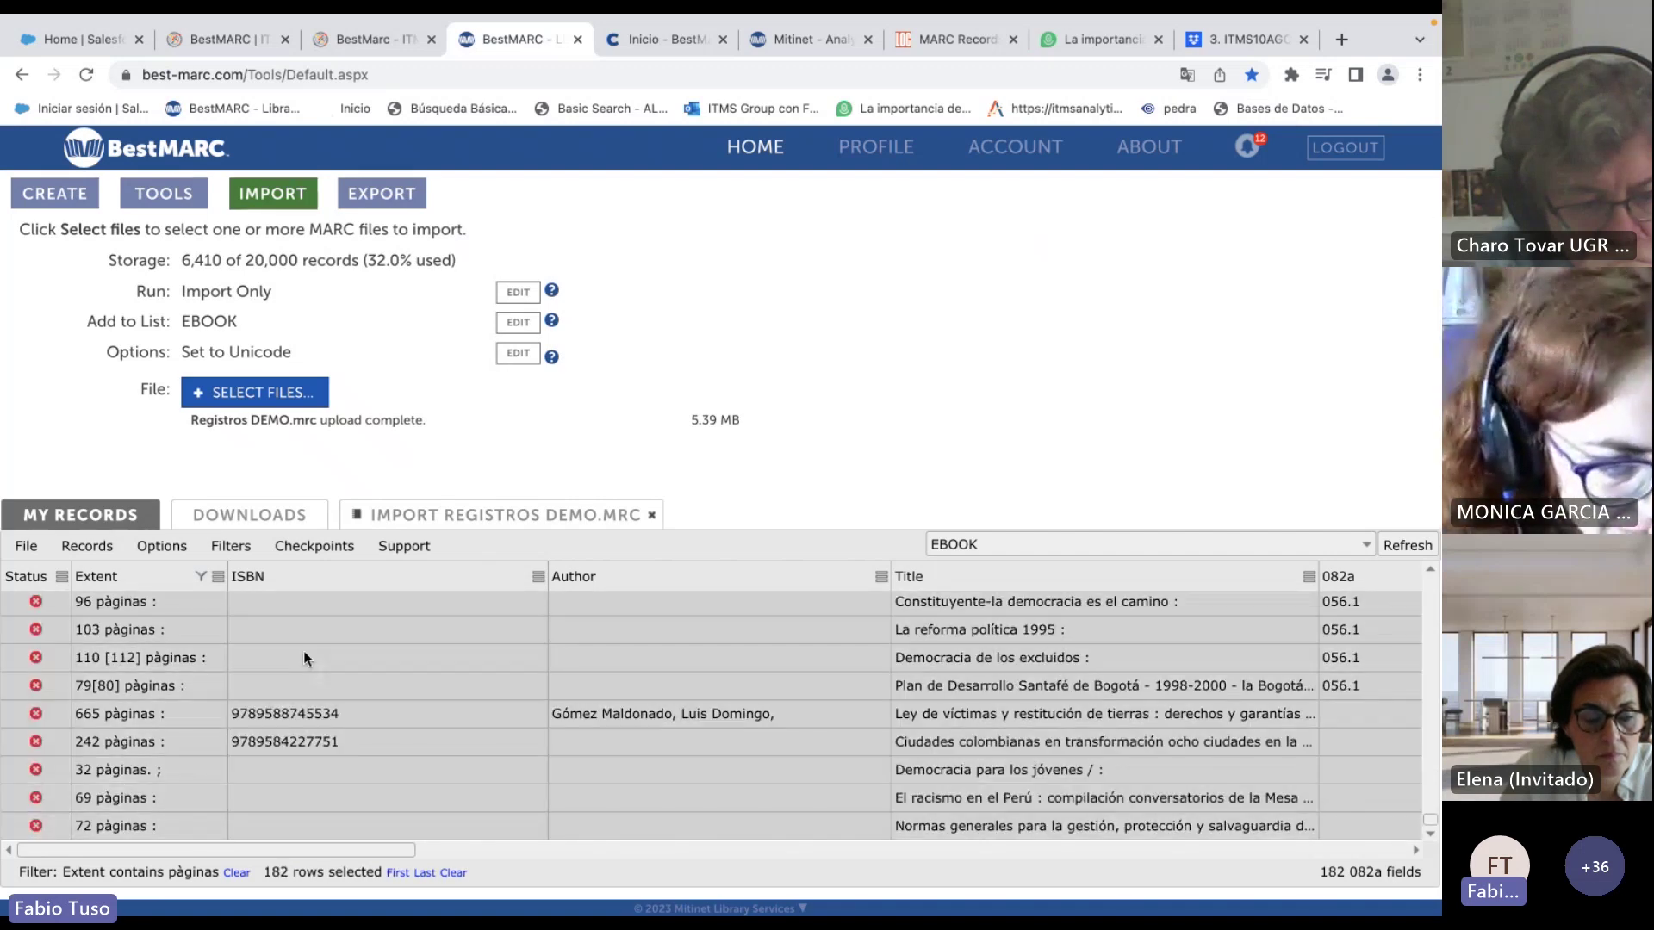
{"action": "right_click", "coordinate": [303, 649]}
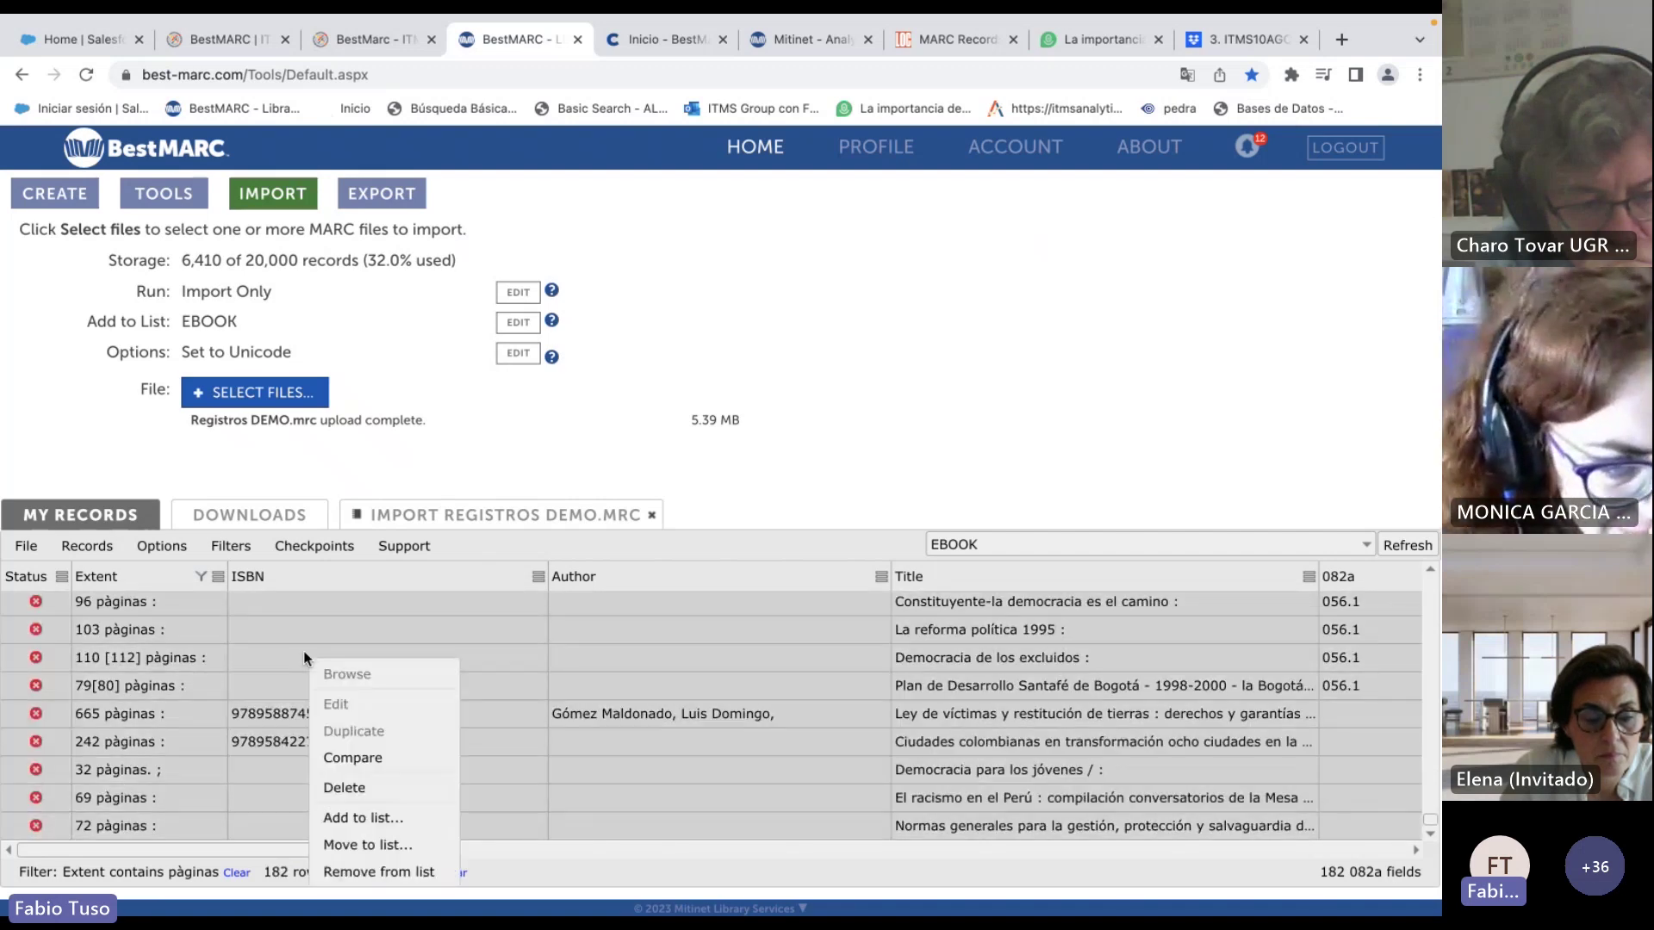
{"action": "left_click", "coordinate": [372, 818]}
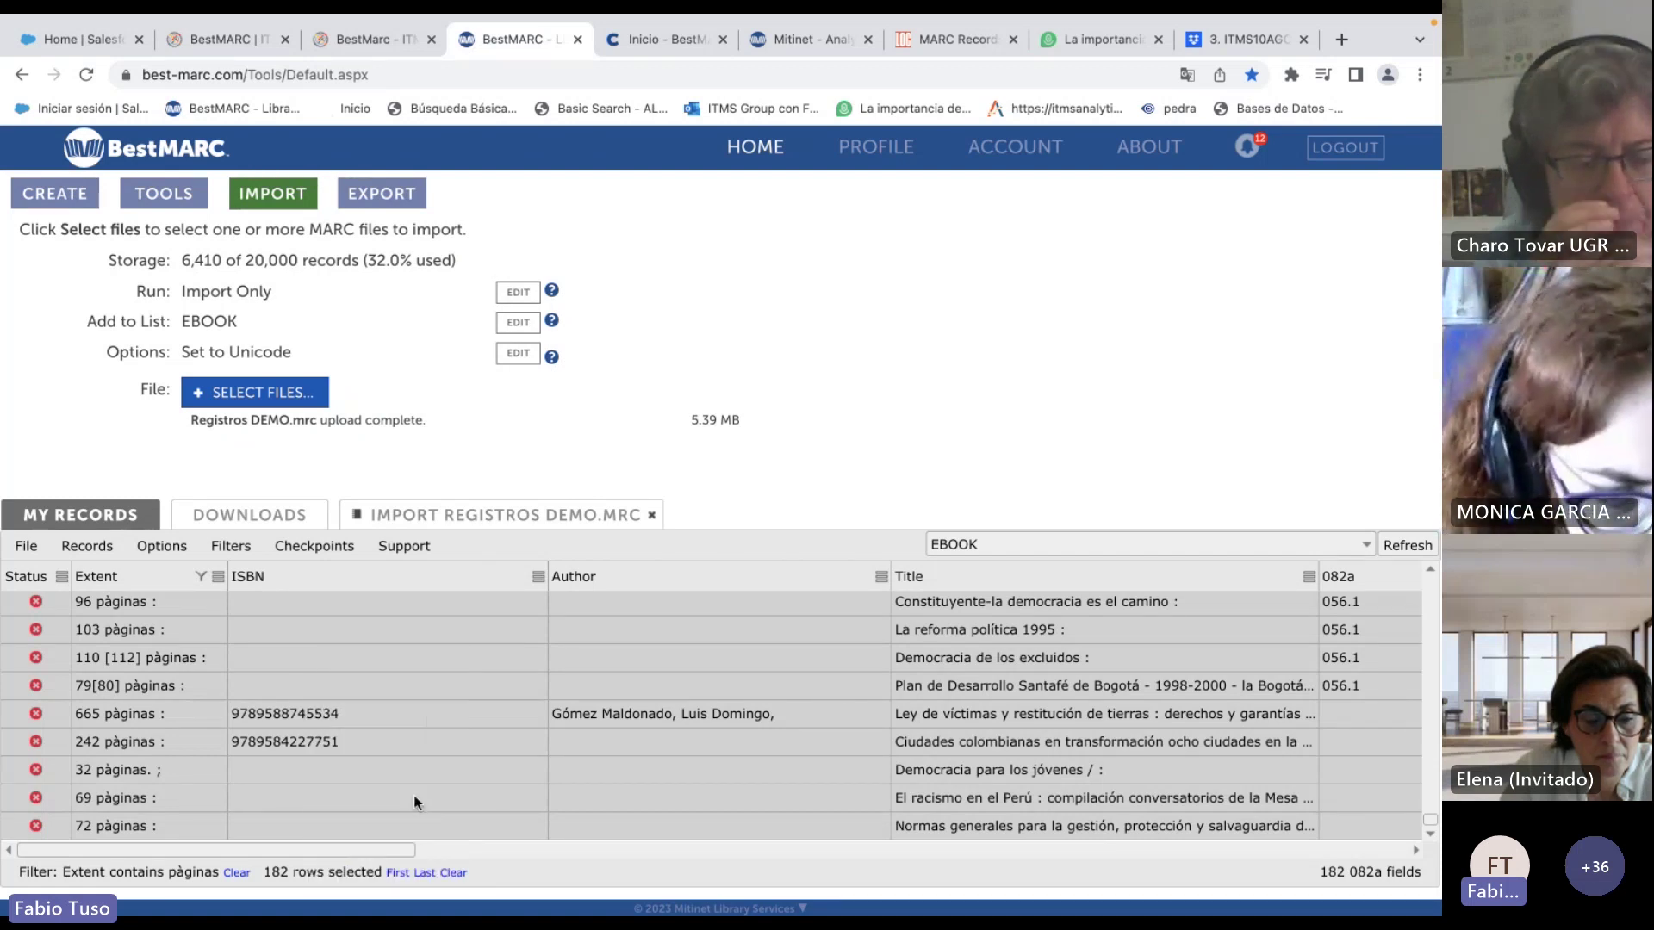
{"action": "right_click", "coordinate": [400, 644]}
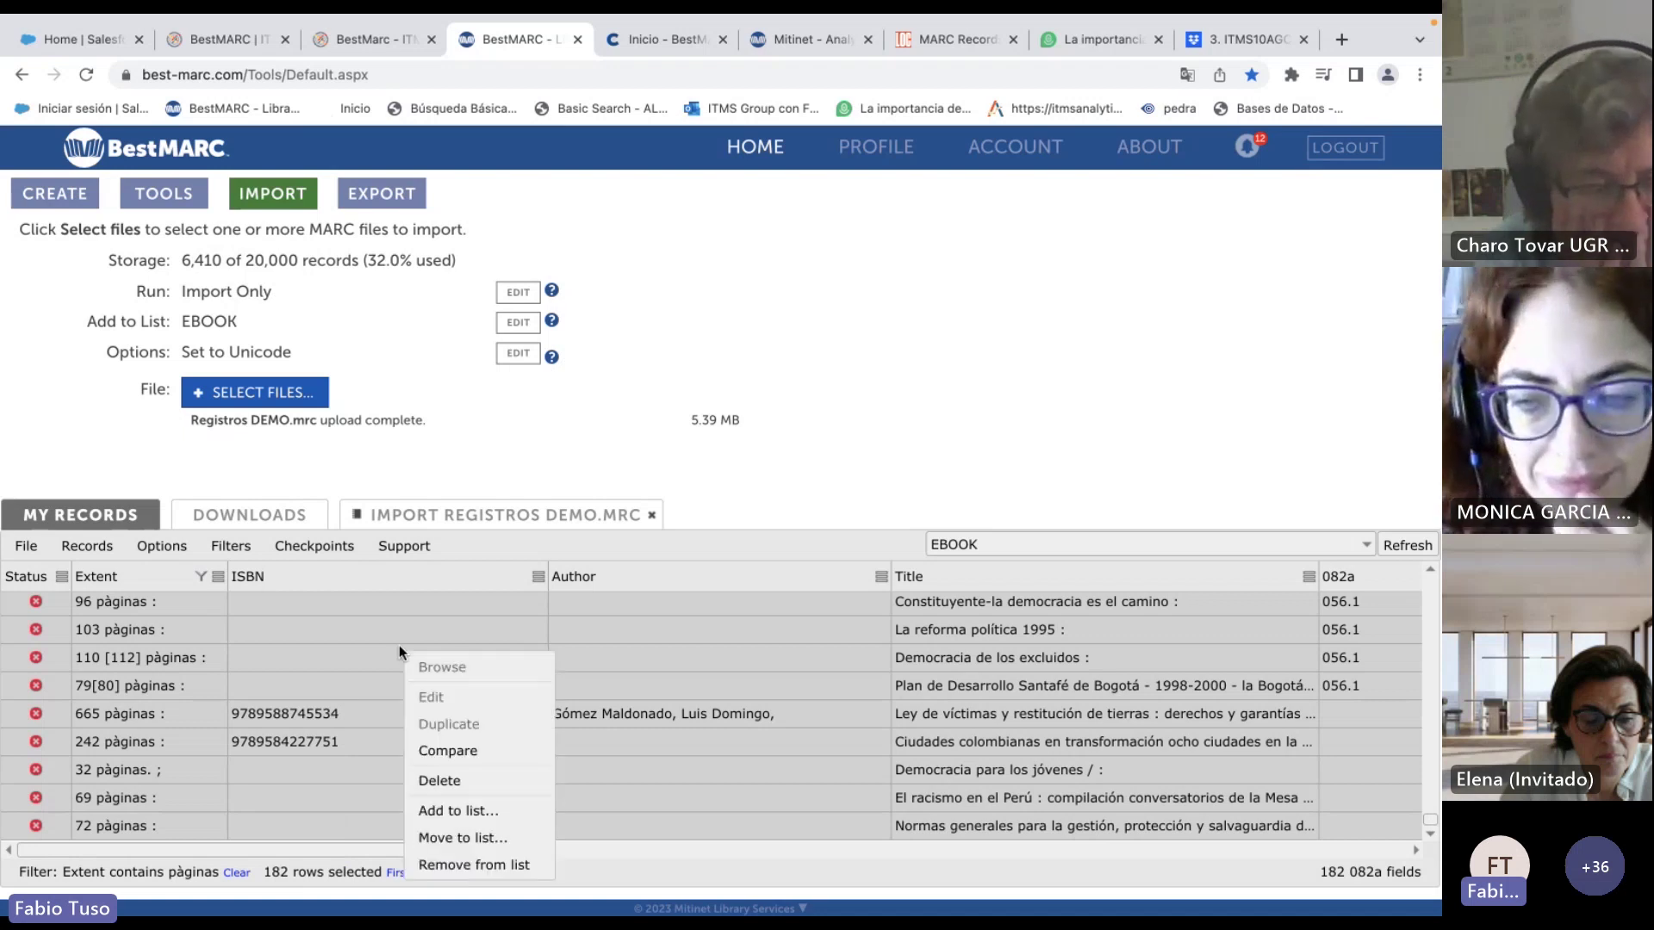
{"action": "left_click", "coordinate": [489, 813]}
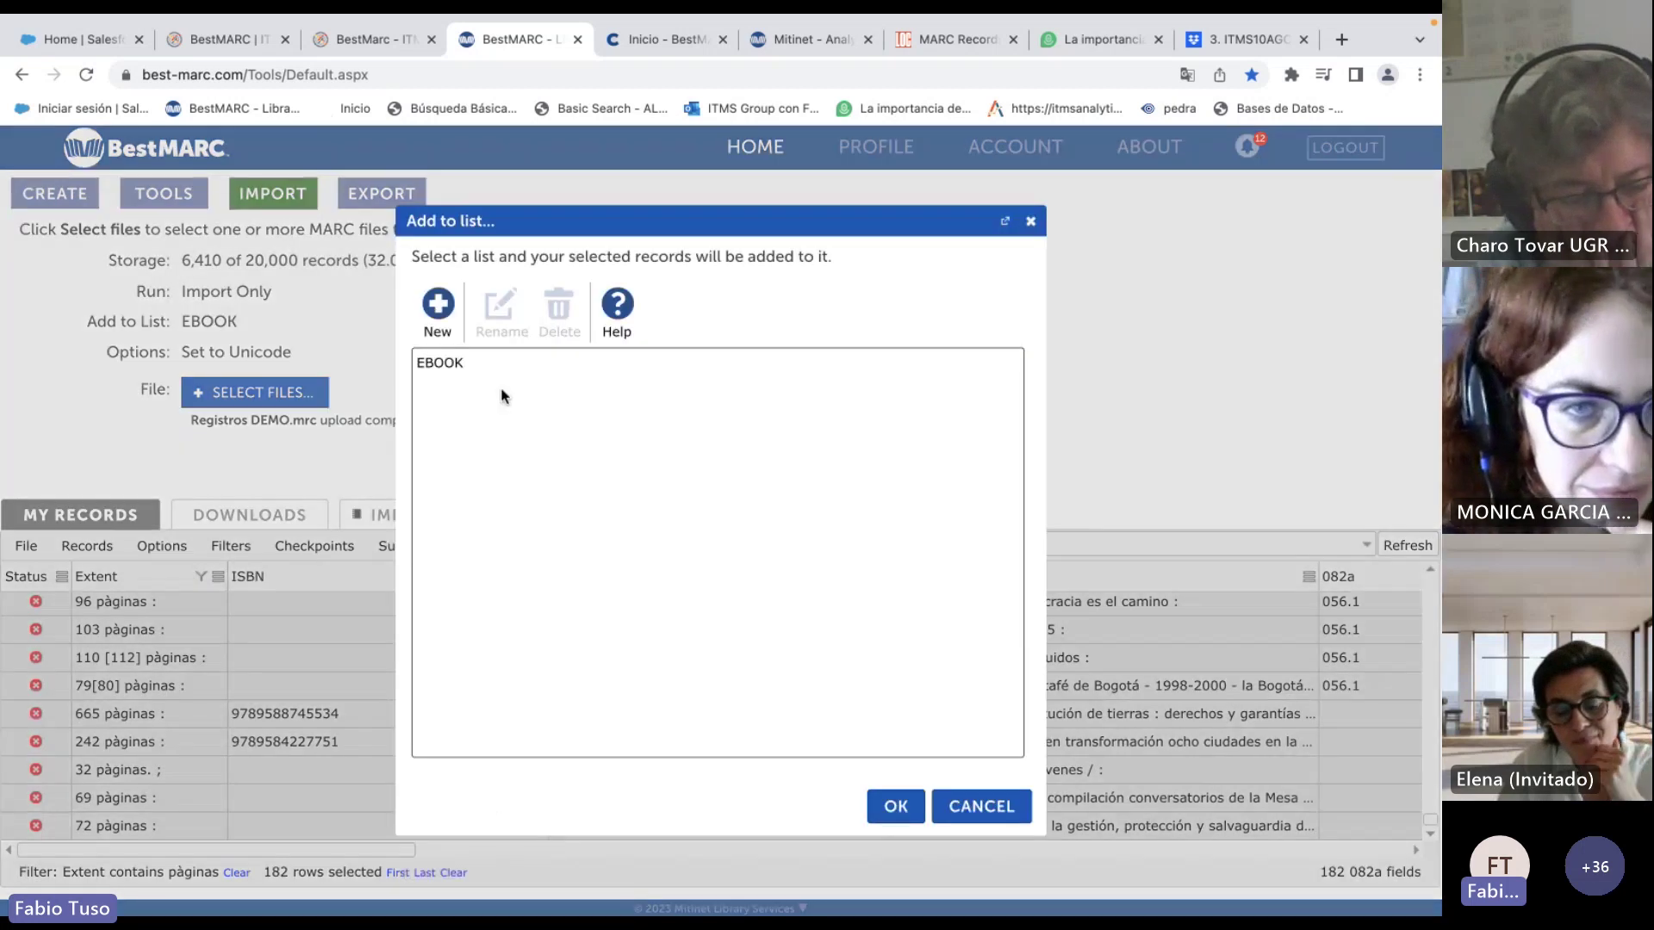
Create a new list named "Error pàginas - páginas" and add the selected records to it.
{"action": "left_click", "coordinate": [437, 306]}
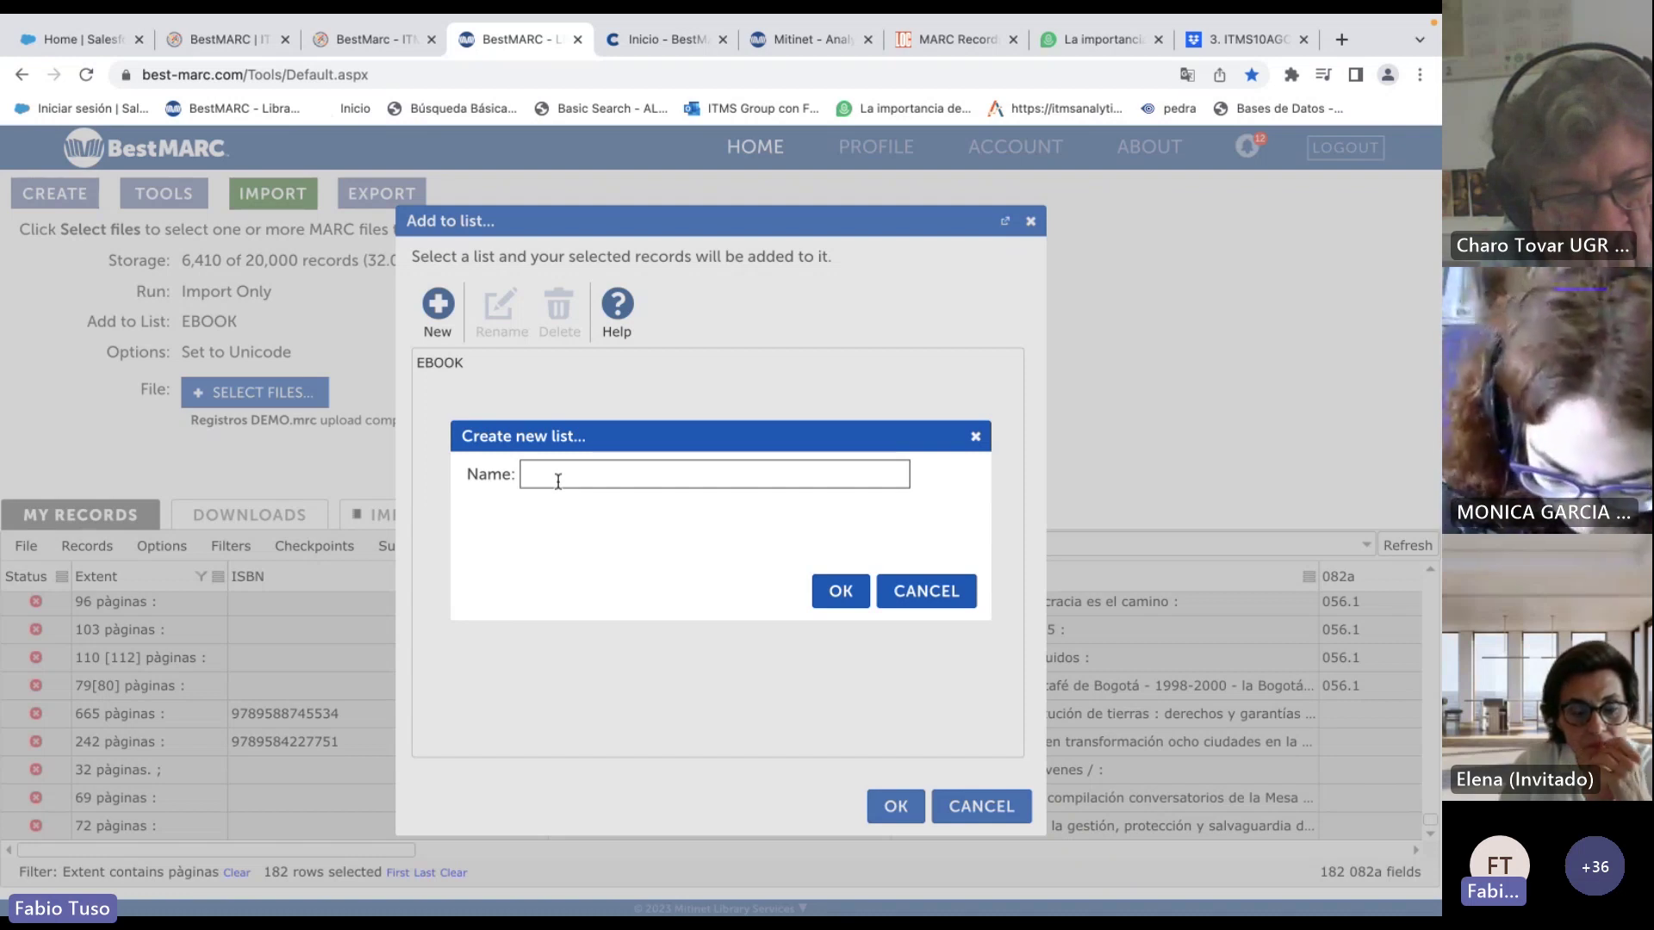
{"action": "type", "text": "Error "}
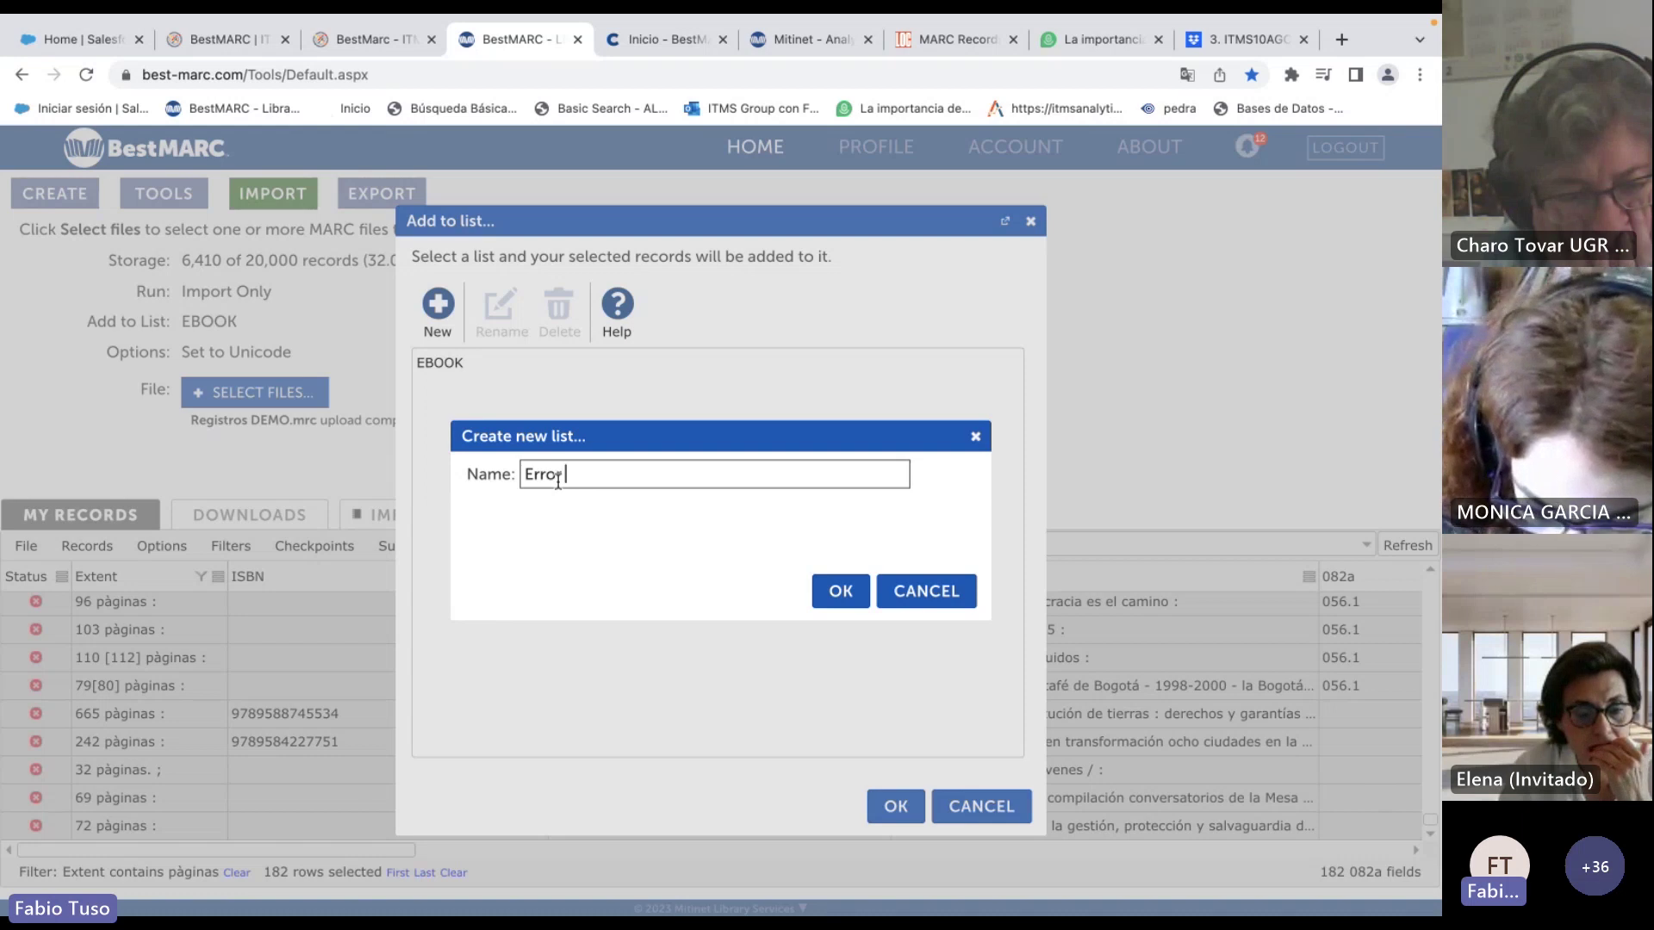
{"action": "type", "text": "pa"}
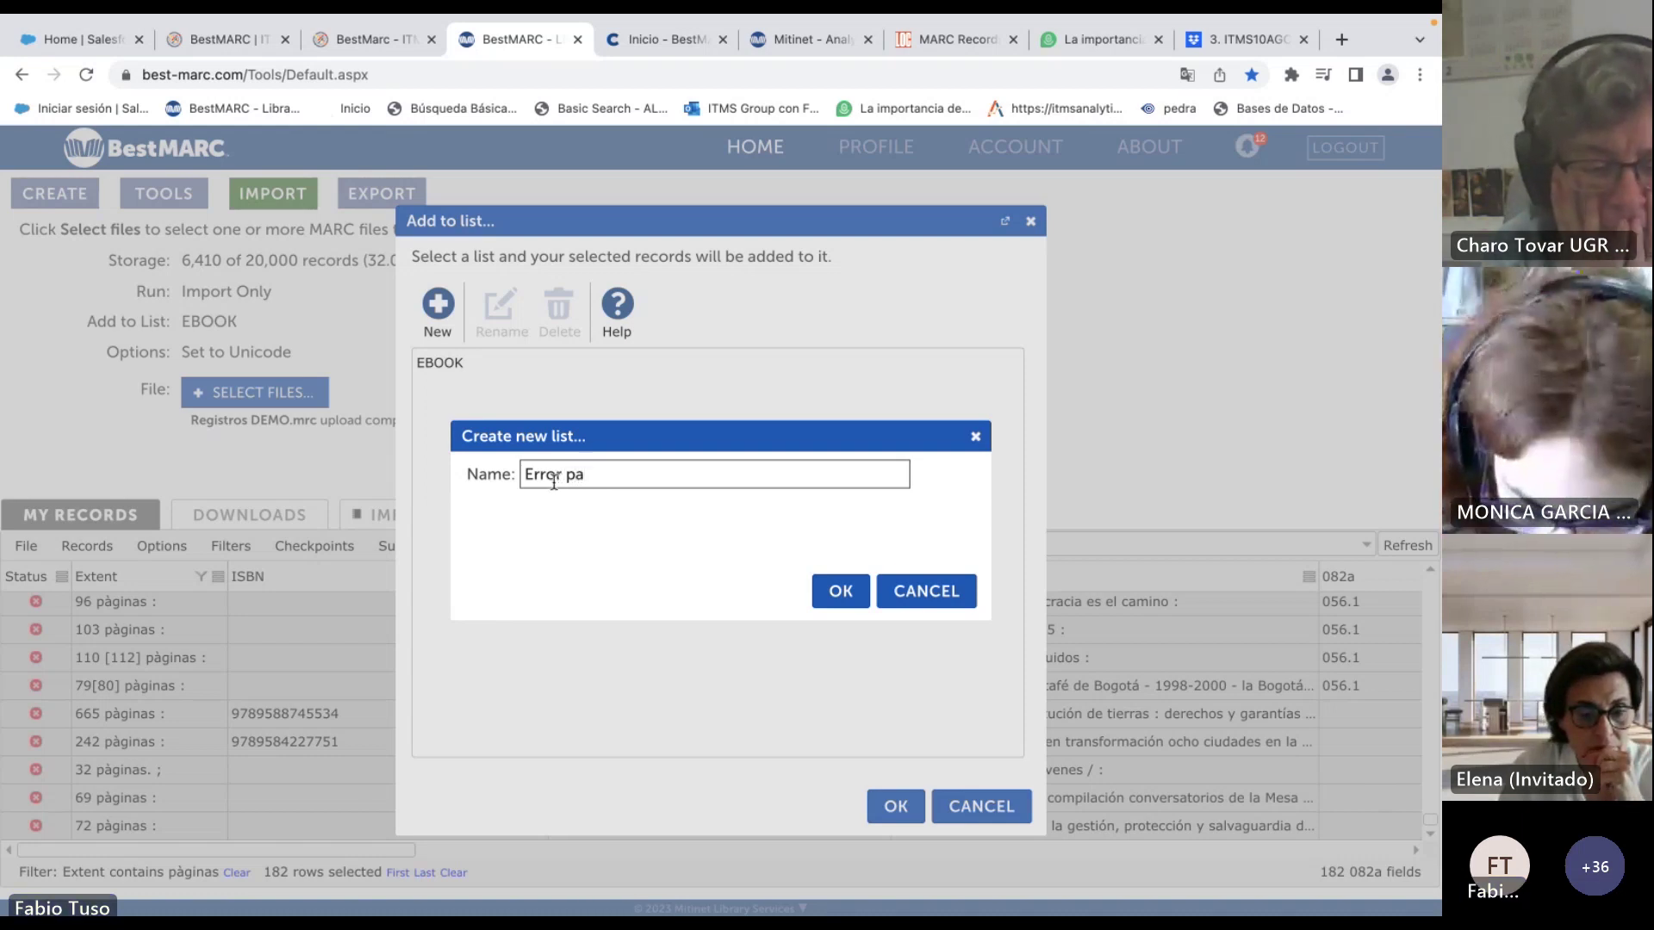
{"action": "left_click", "coordinate": [582, 412]}
{"action": "type", "text": "ginas - "}
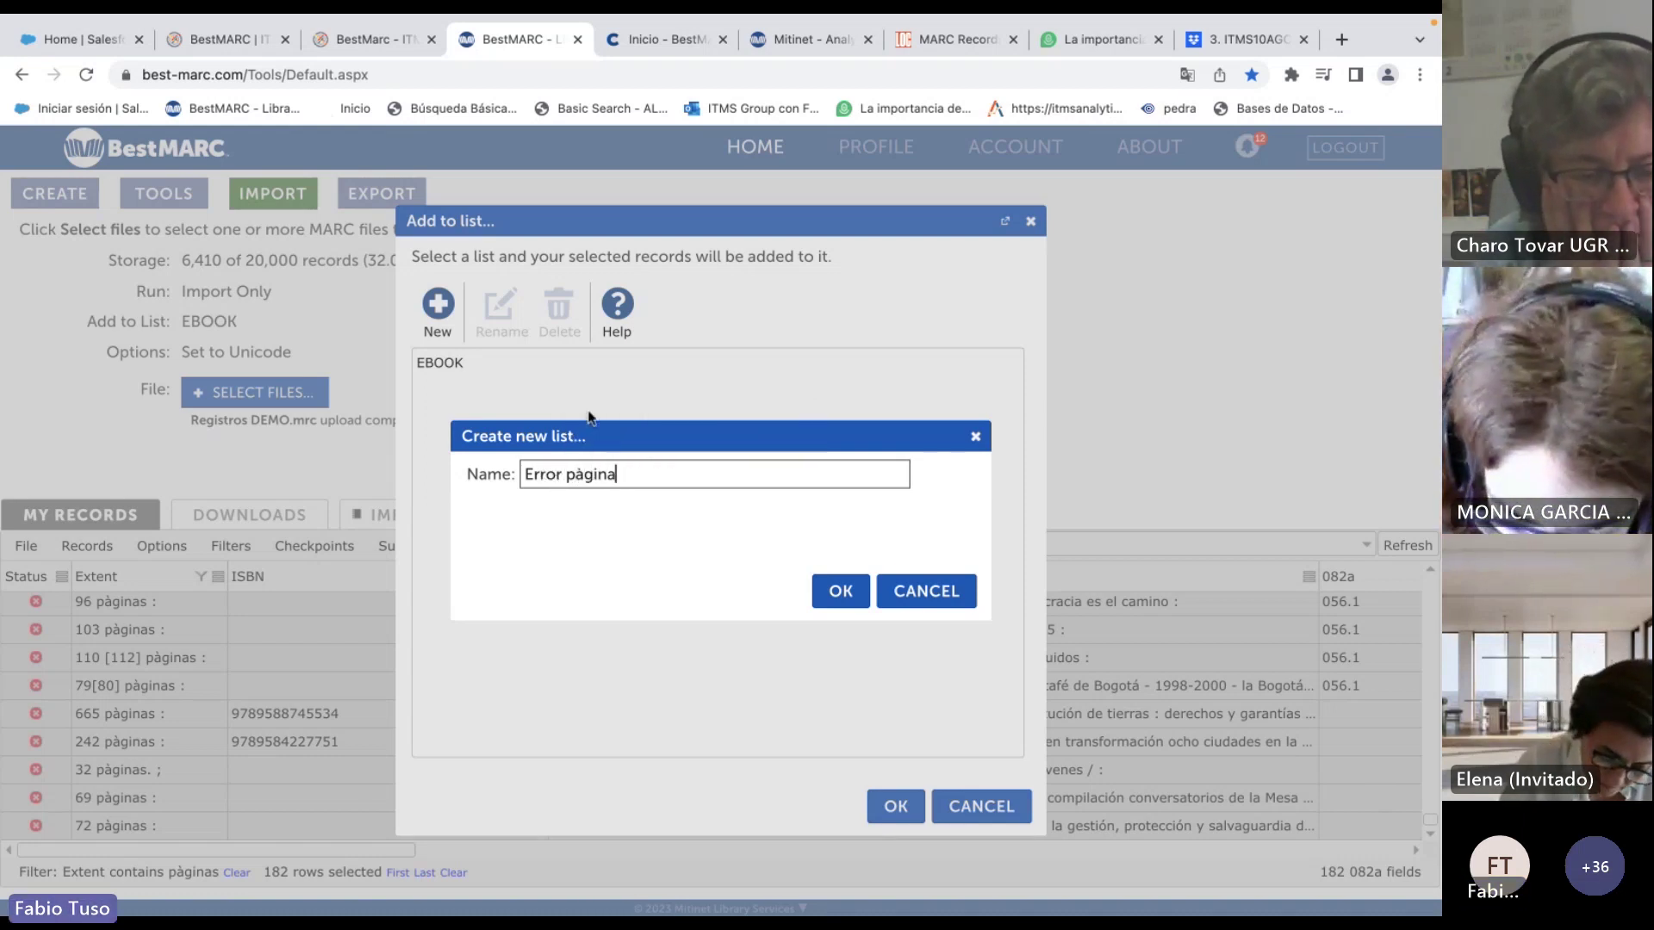
{"action": "type", "text": "pa"}
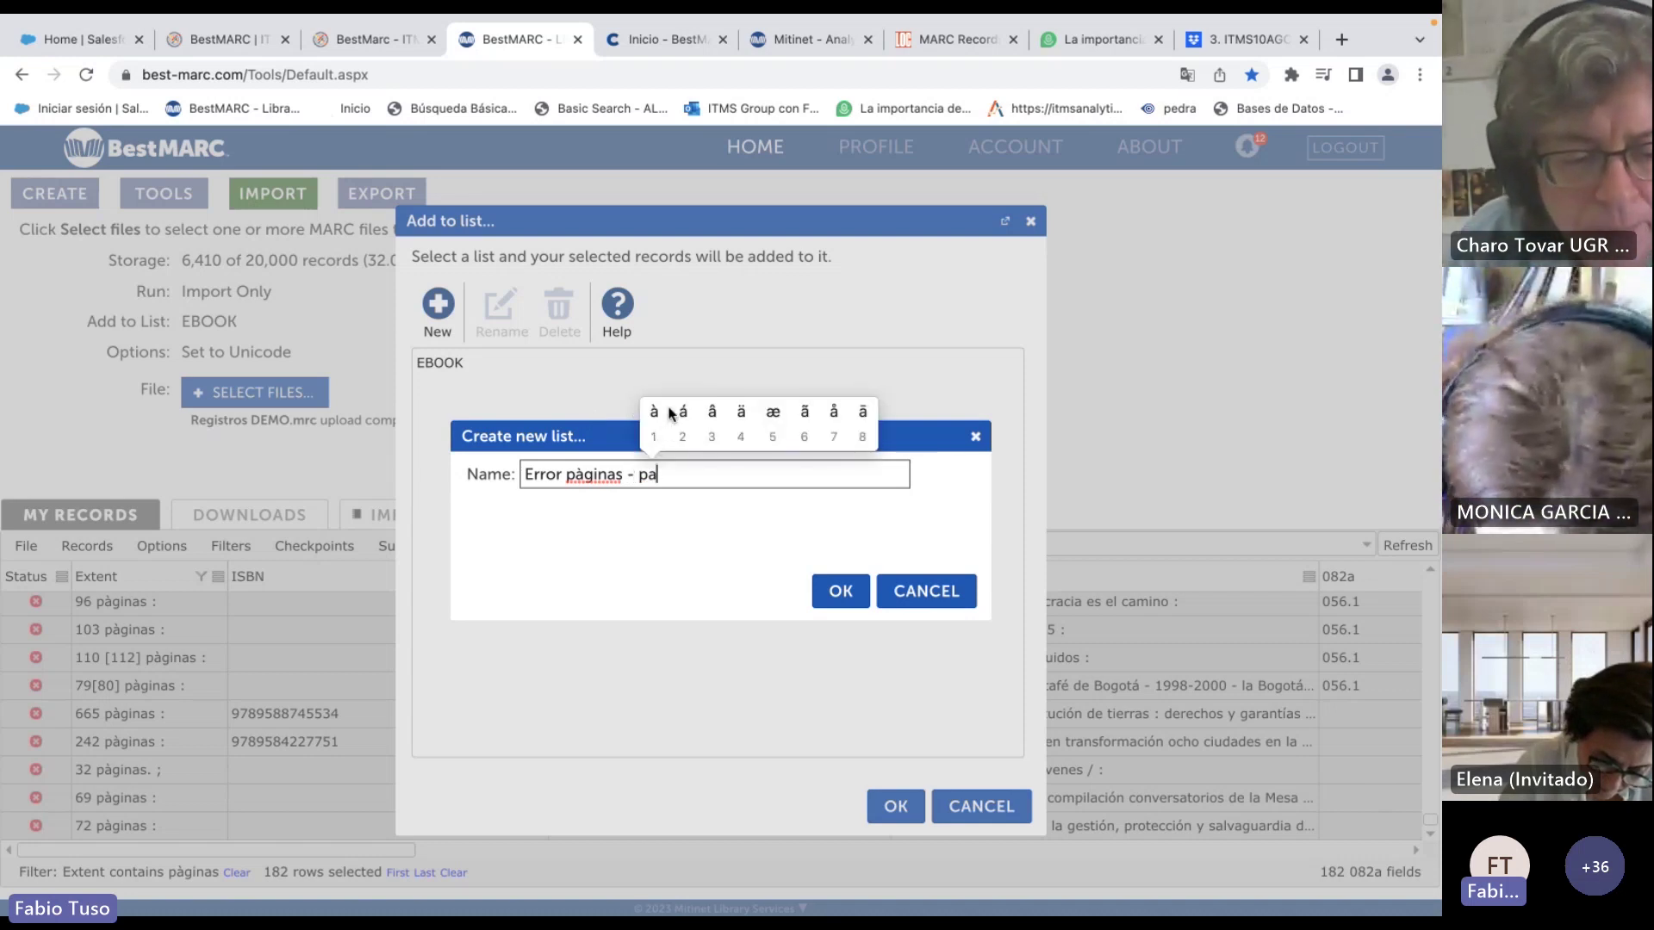
{"action": "left_click", "coordinate": [685, 413]}
{"action": "type", "text": "gin"}
{"action": "key", "text": "BackSpace"}
{"action": "type", "text": "inas"}
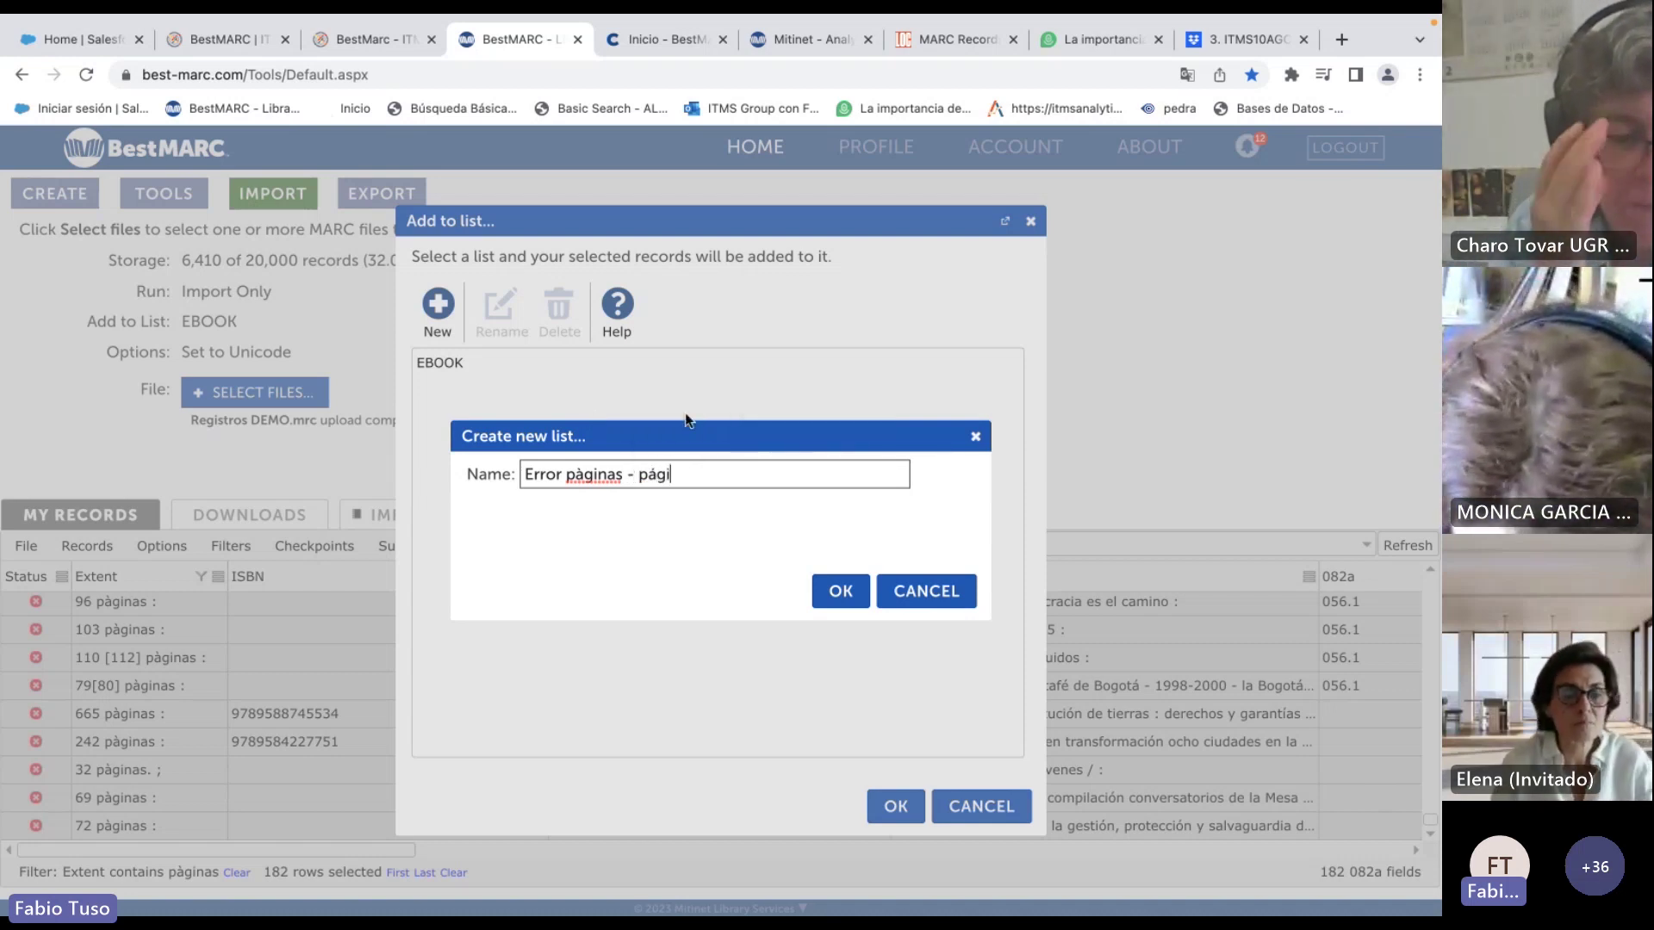
{"action": "left_click", "coordinate": [825, 596]}
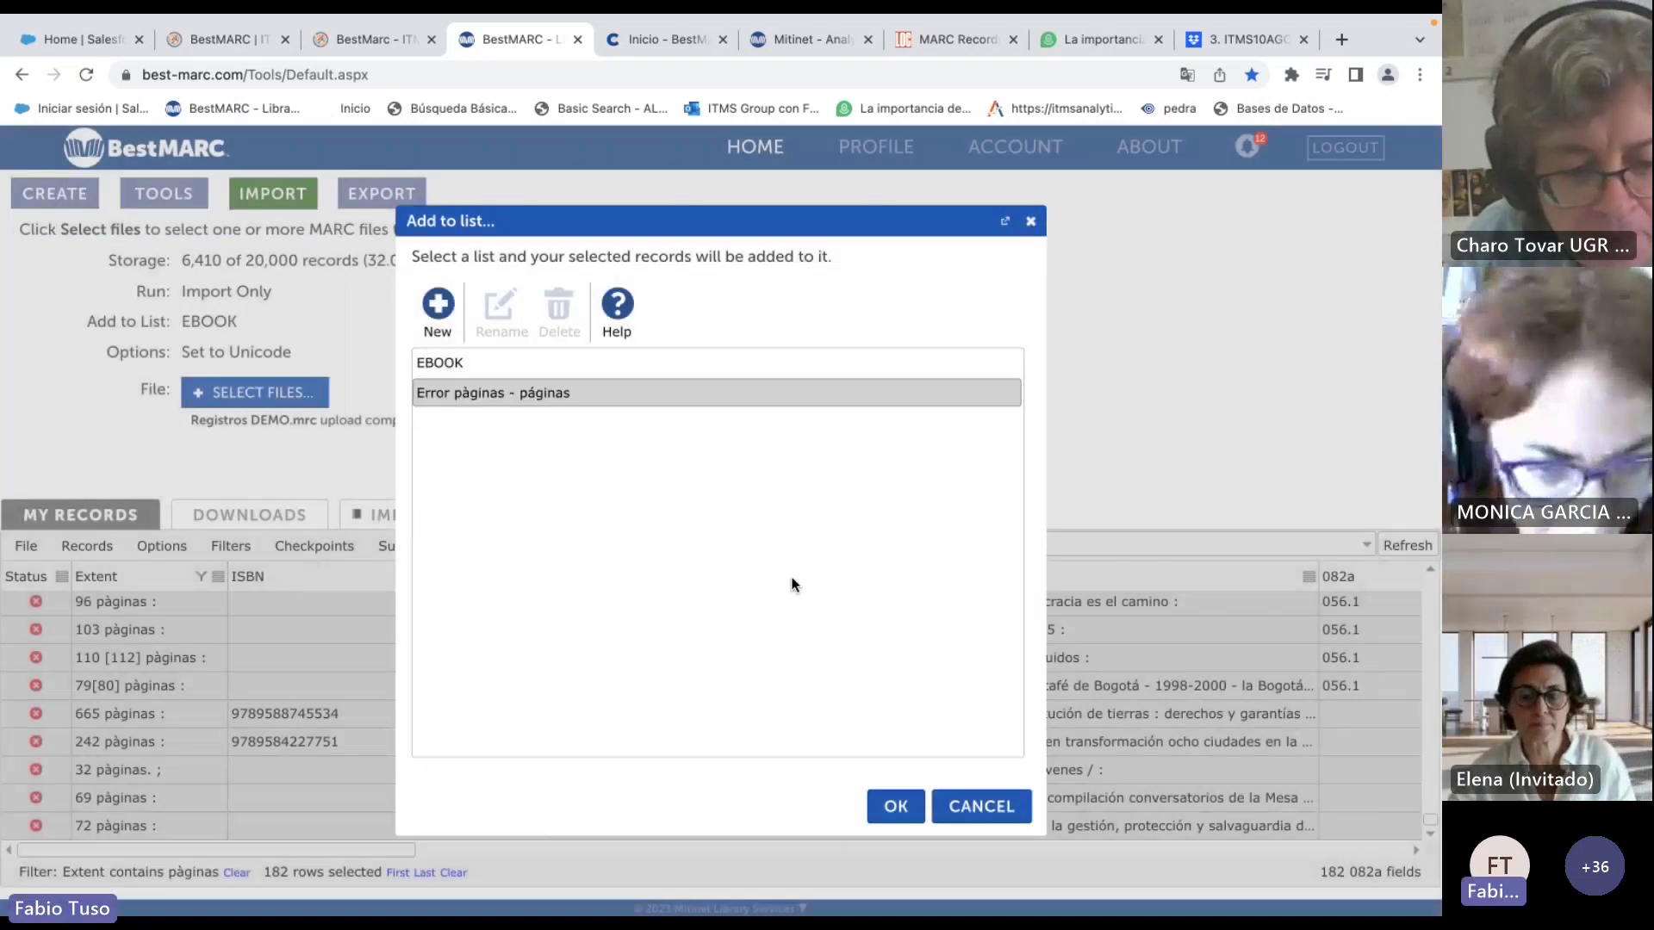
{"action": "left_click", "coordinate": [880, 803]}
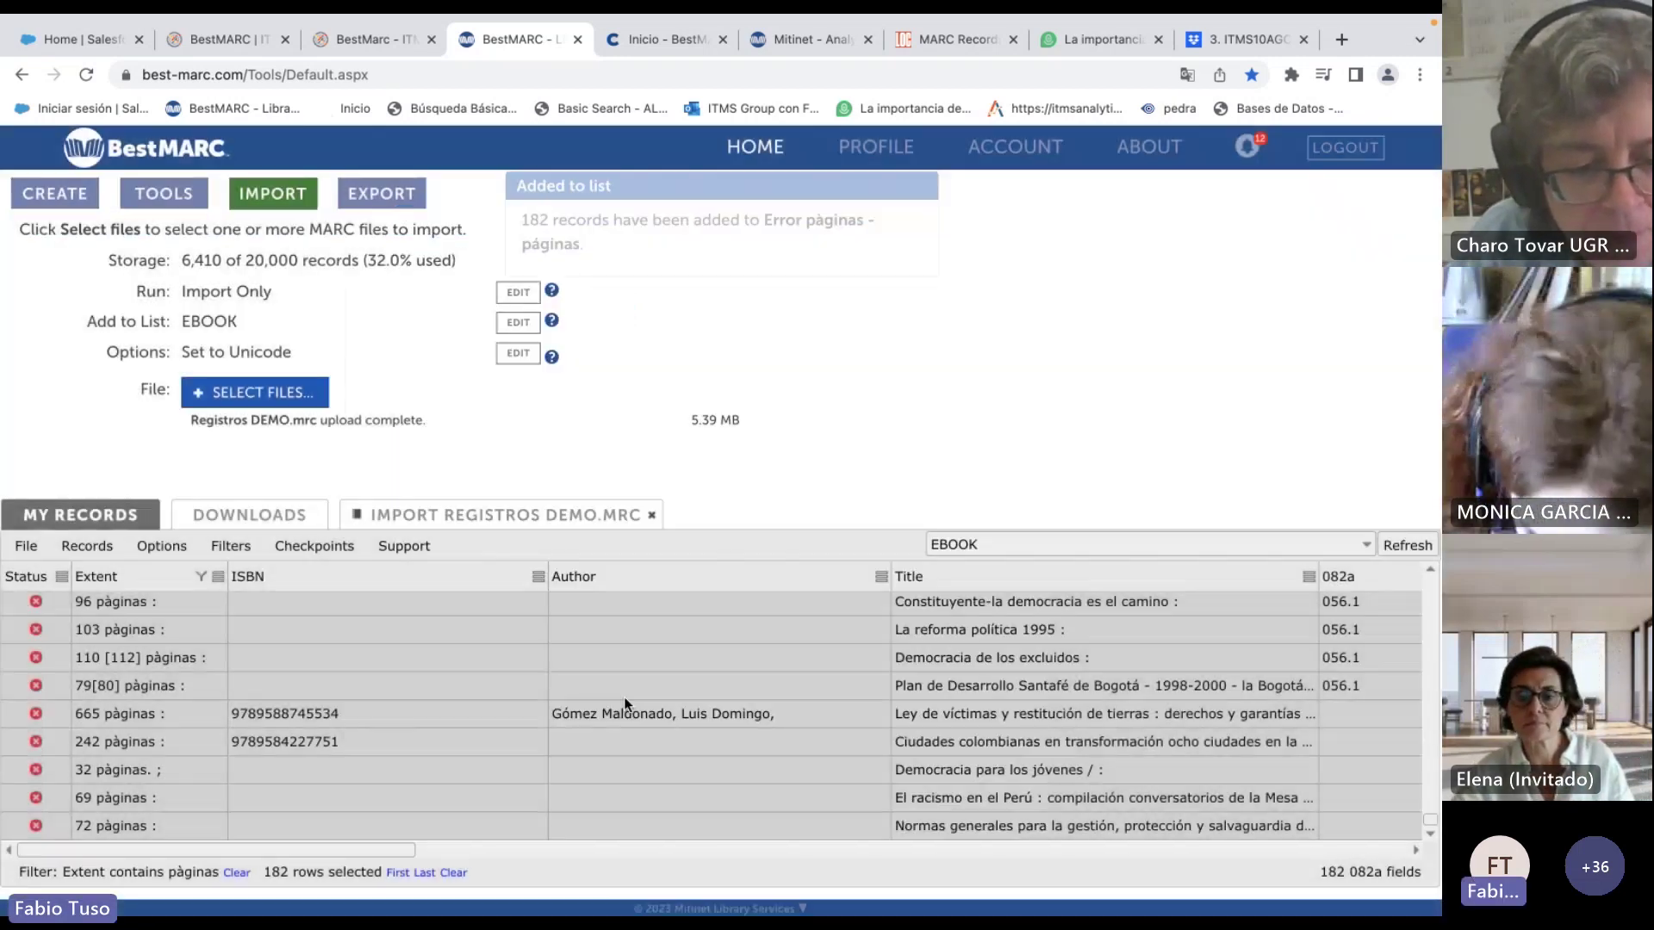
Show the records of the list "Error pàginas - páginas" and widen the Extent column.
{"action": "left_click", "coordinate": [1091, 559]}
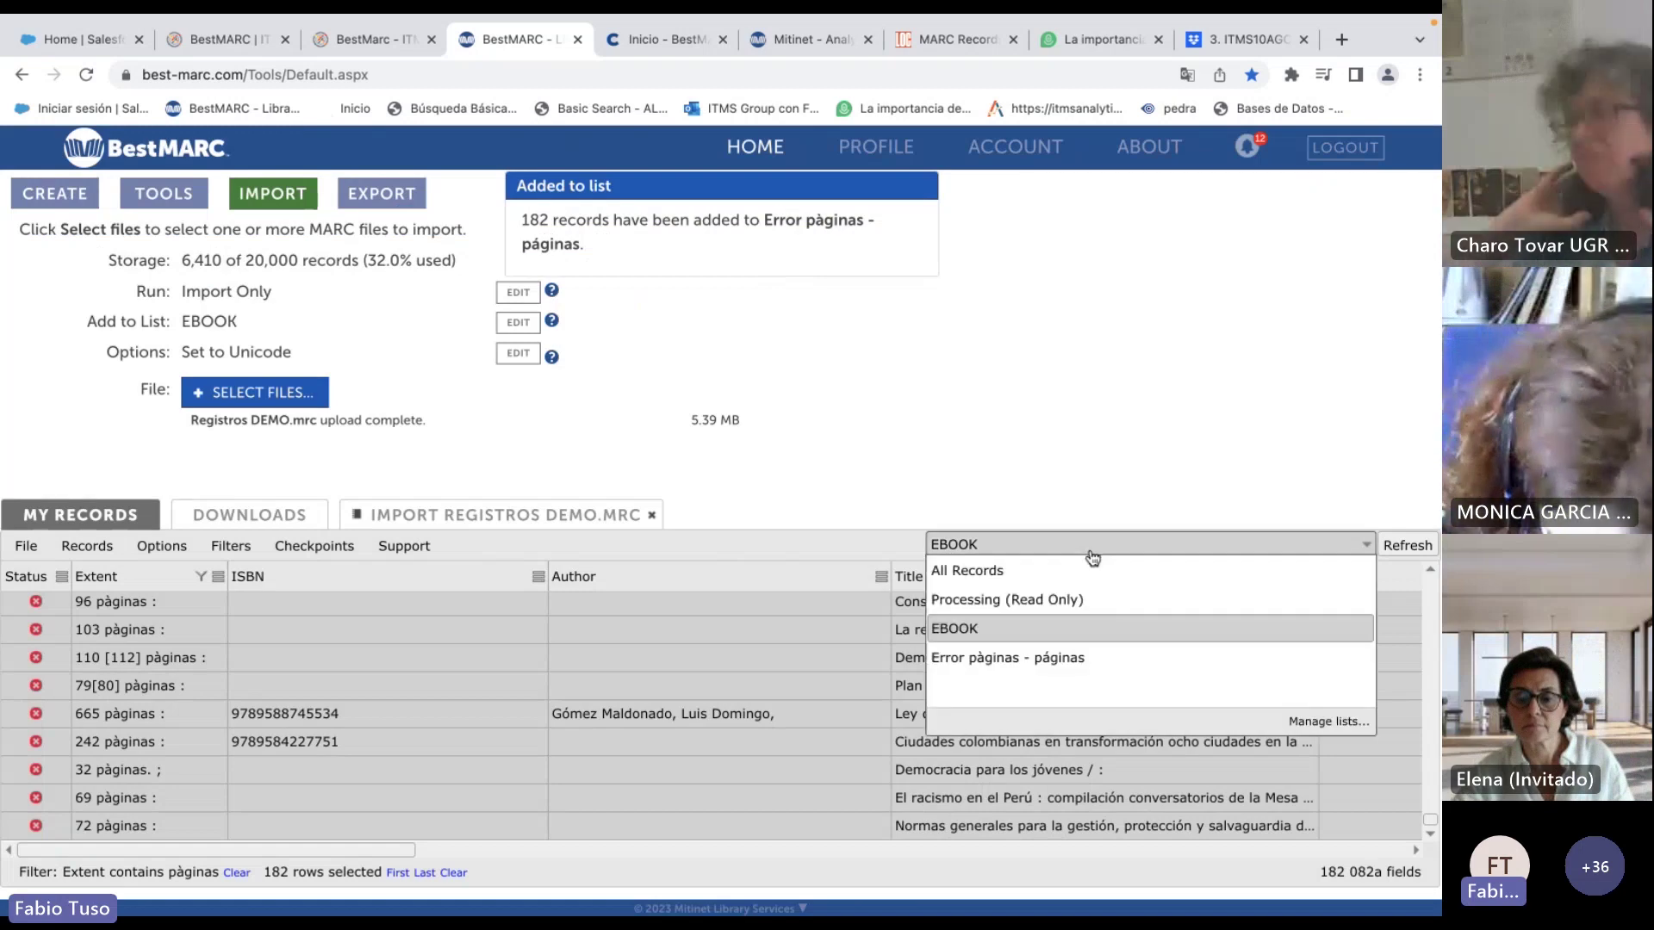
{"action": "left_click", "coordinate": [996, 655]}
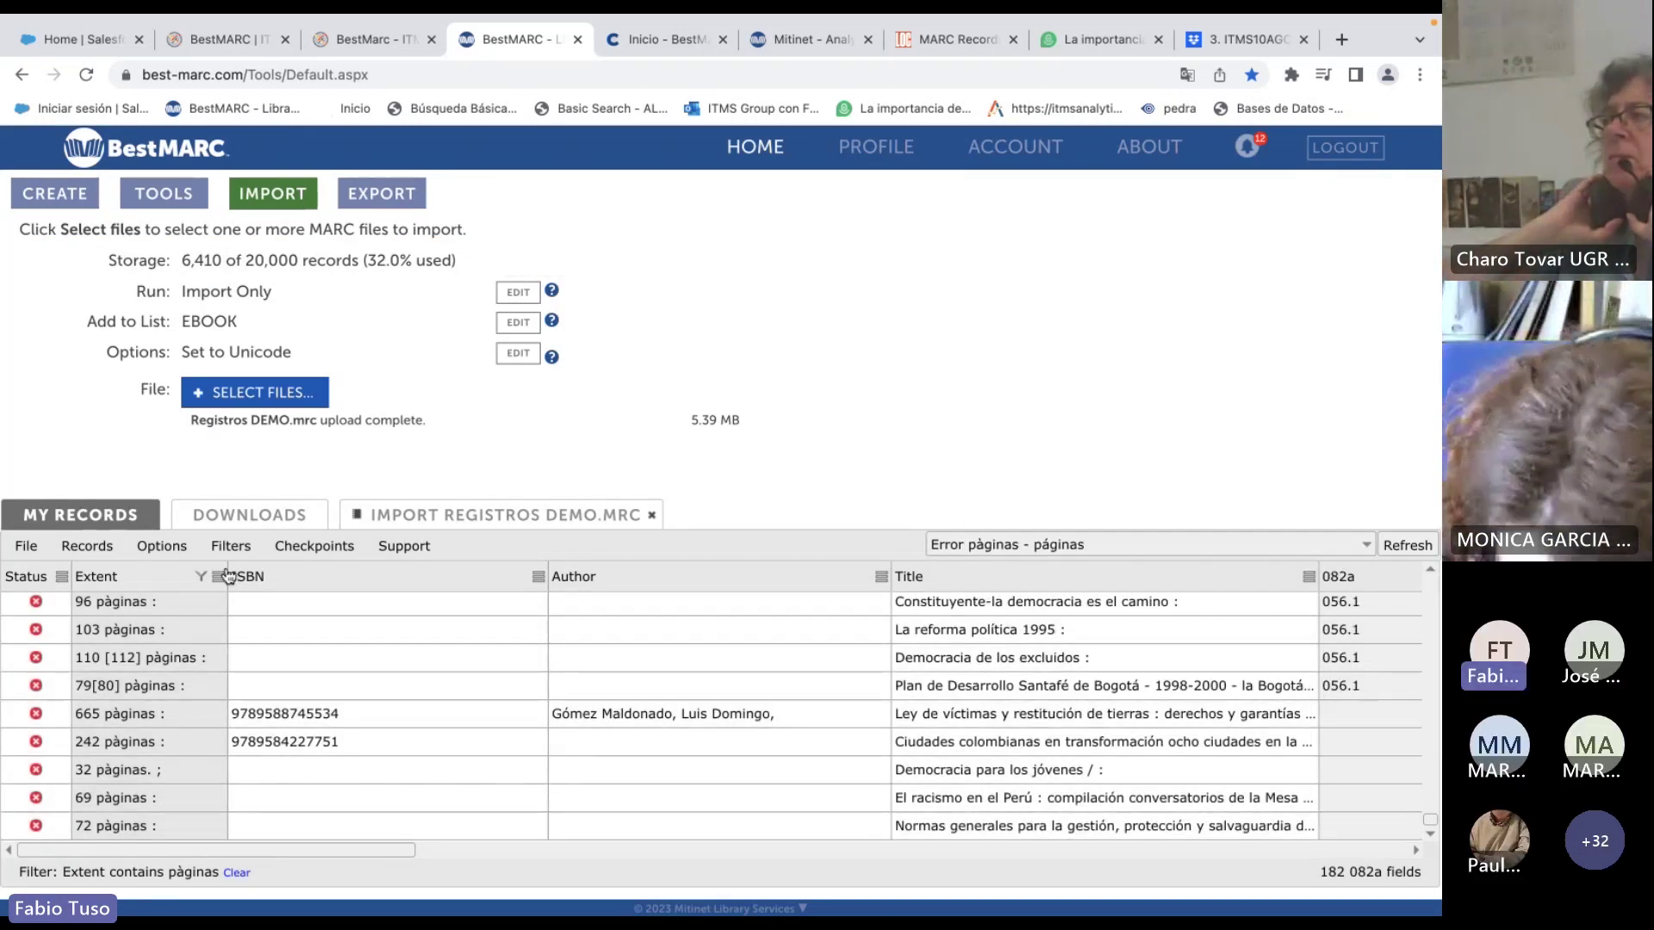
{"action": "left_click_drag", "start_coordinate": [227, 577], "coordinate": [418, 571]}
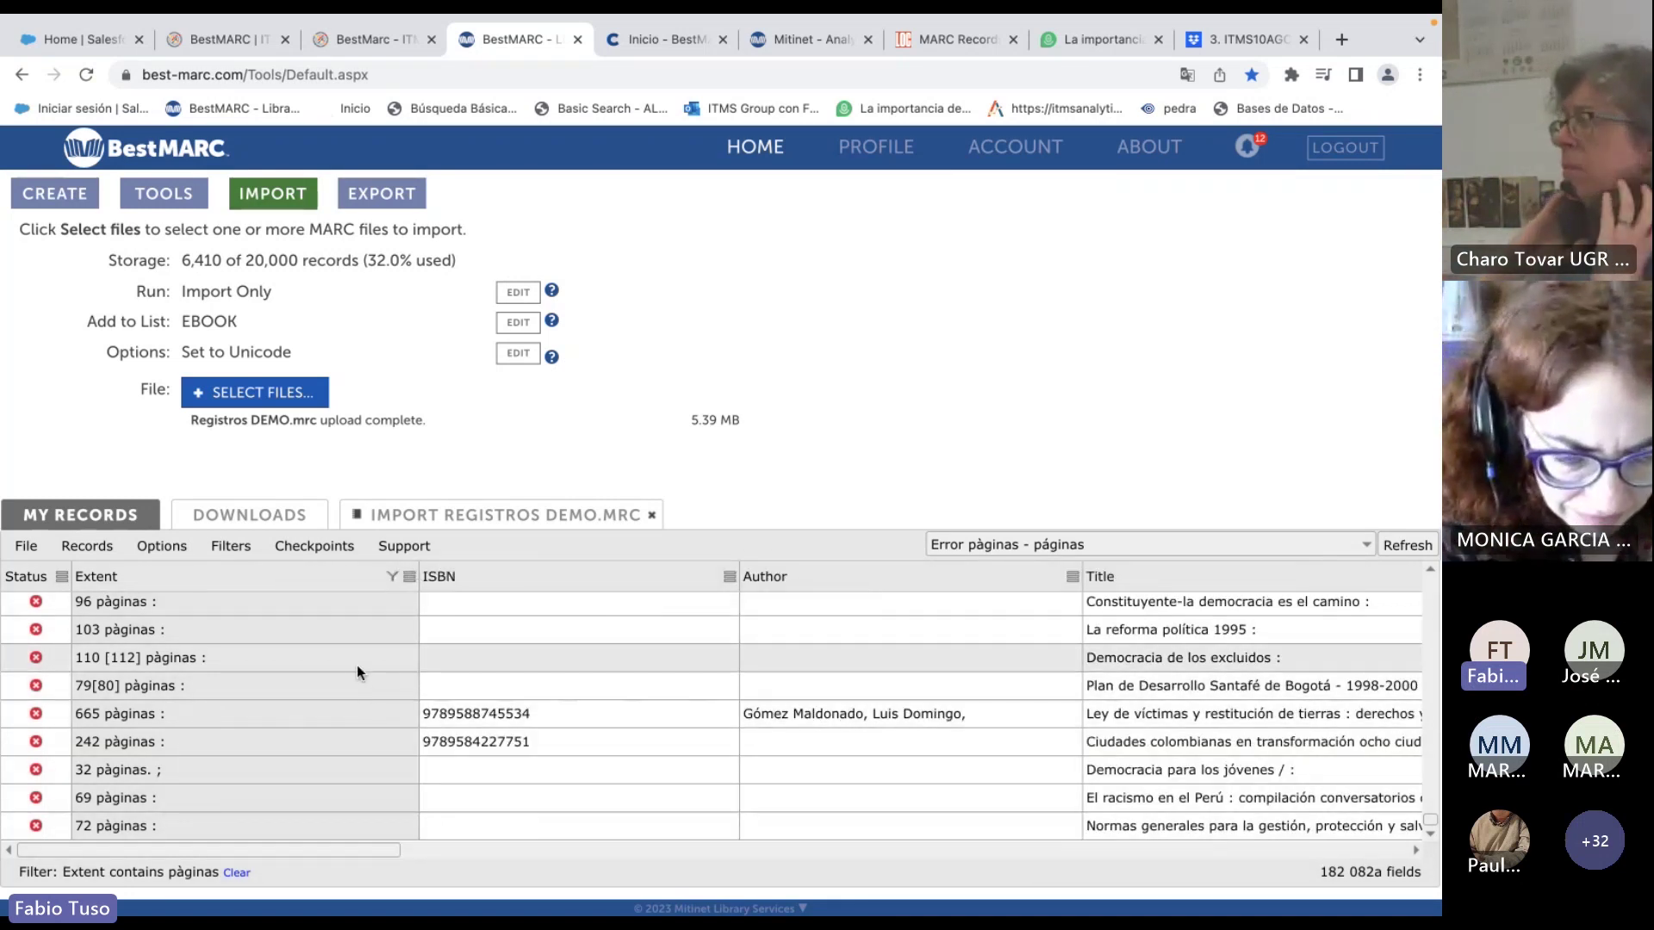
Run the Record Repair enhancement on all records in "Error pàginas - páginas" and look through its report.
{"action": "left_click", "coordinate": [151, 195]}
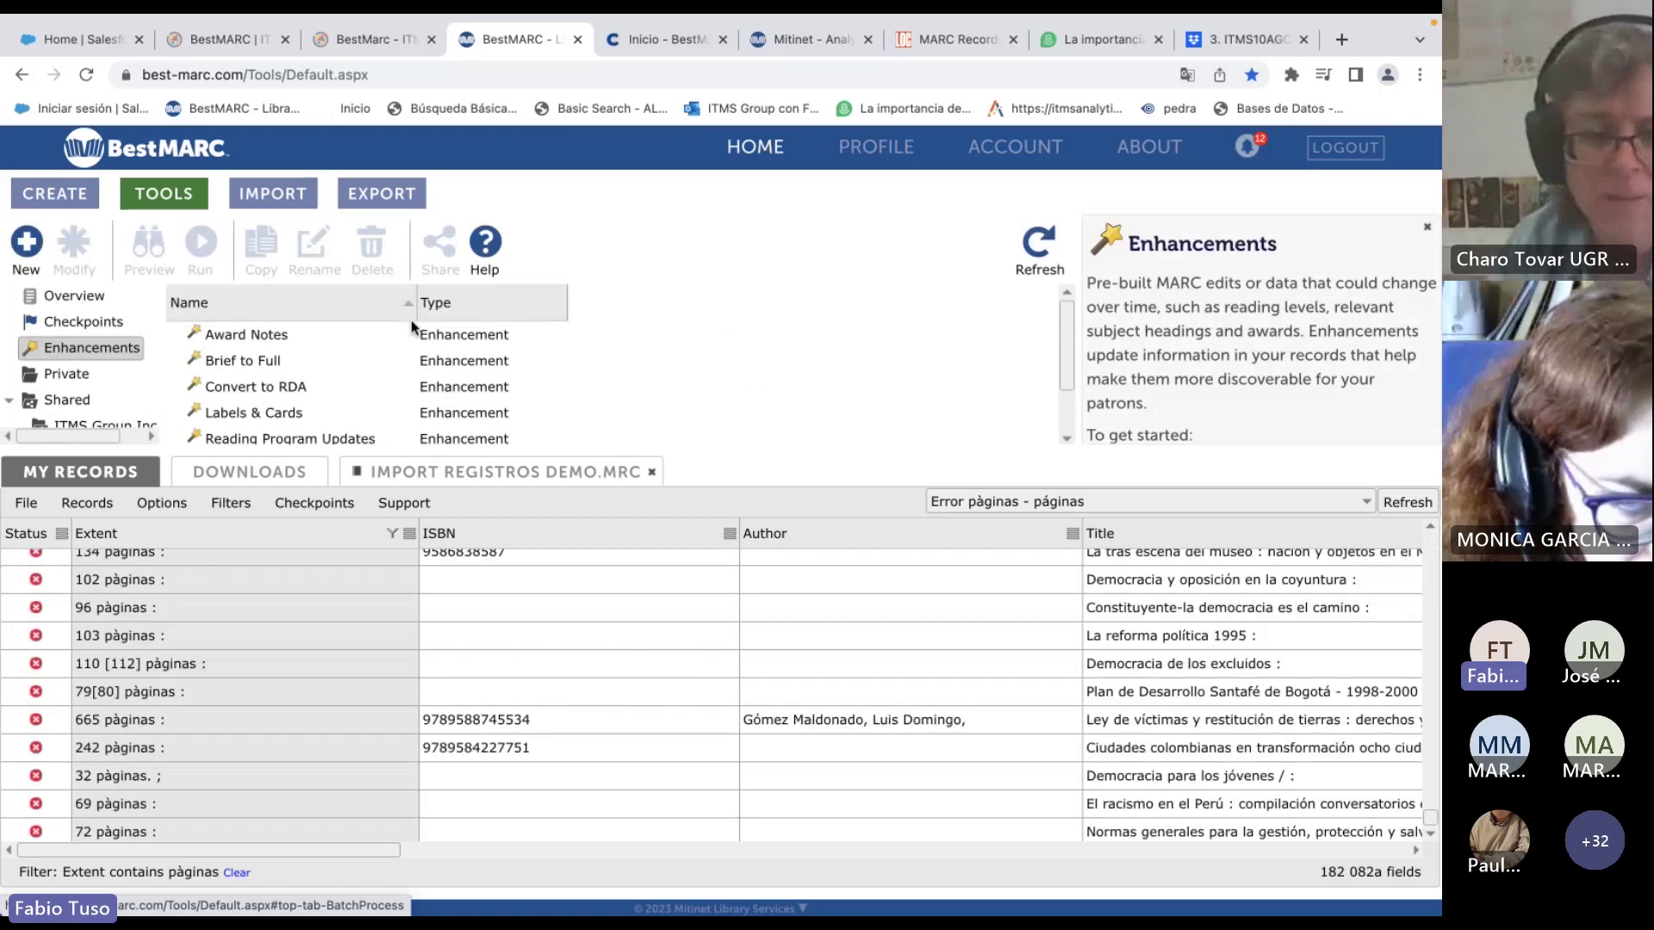
{"action": "scroll", "coordinate": [305, 383], "scroll_direction": "down", "scroll_amount": 1}
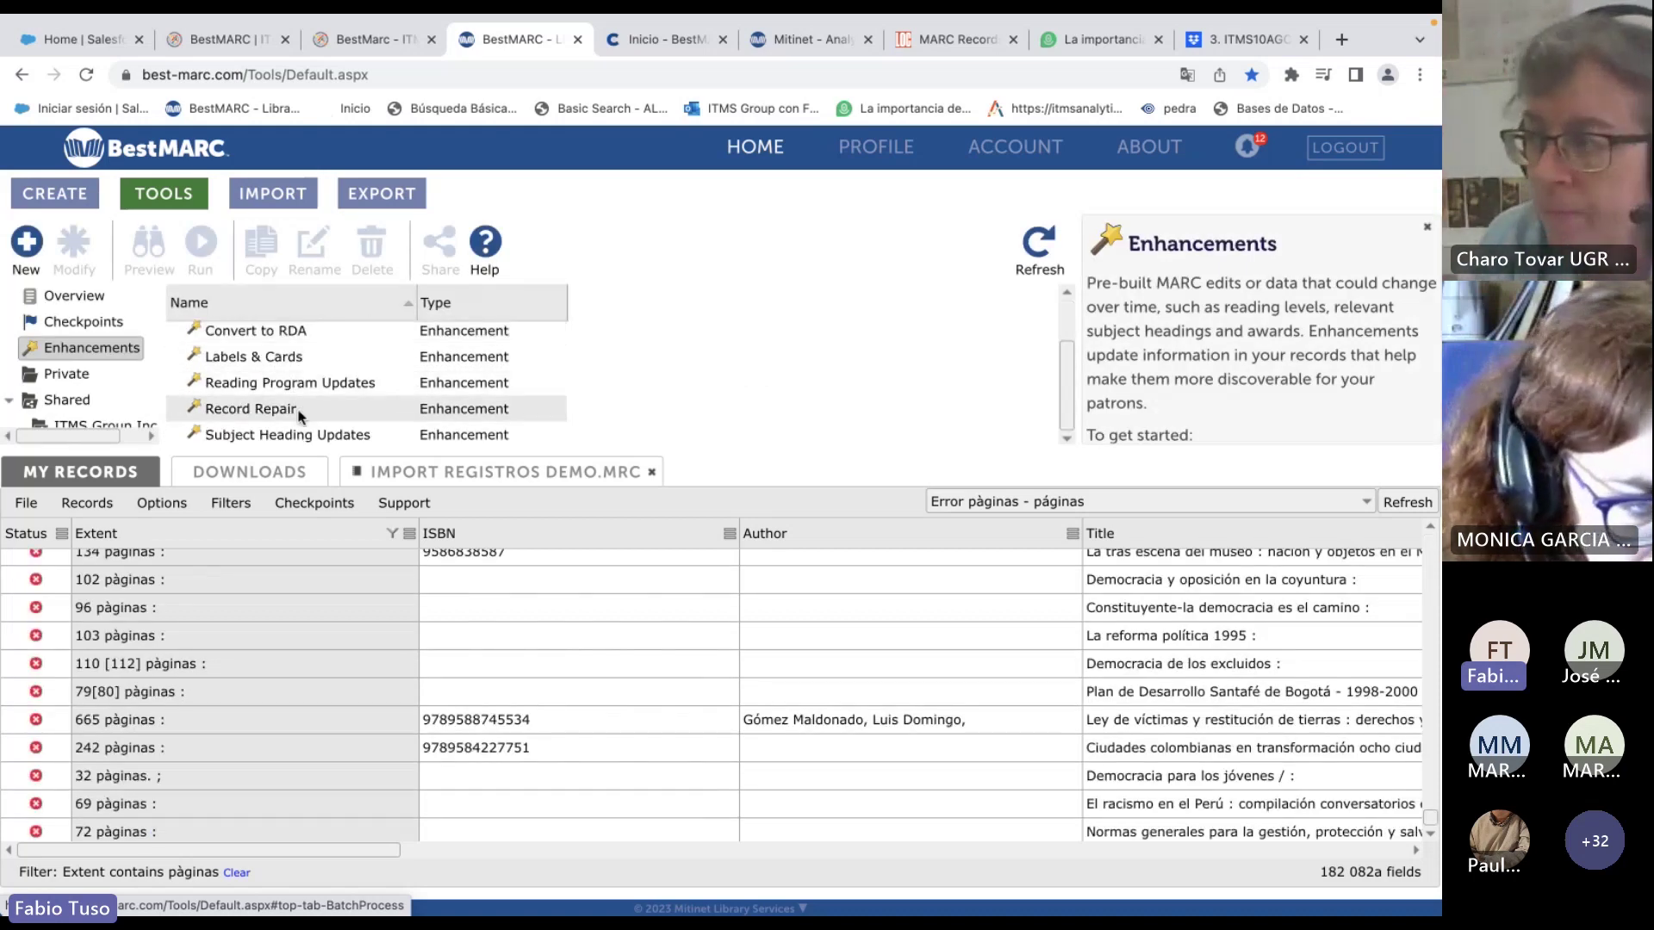
{"action": "left_click", "coordinate": [296, 408]}
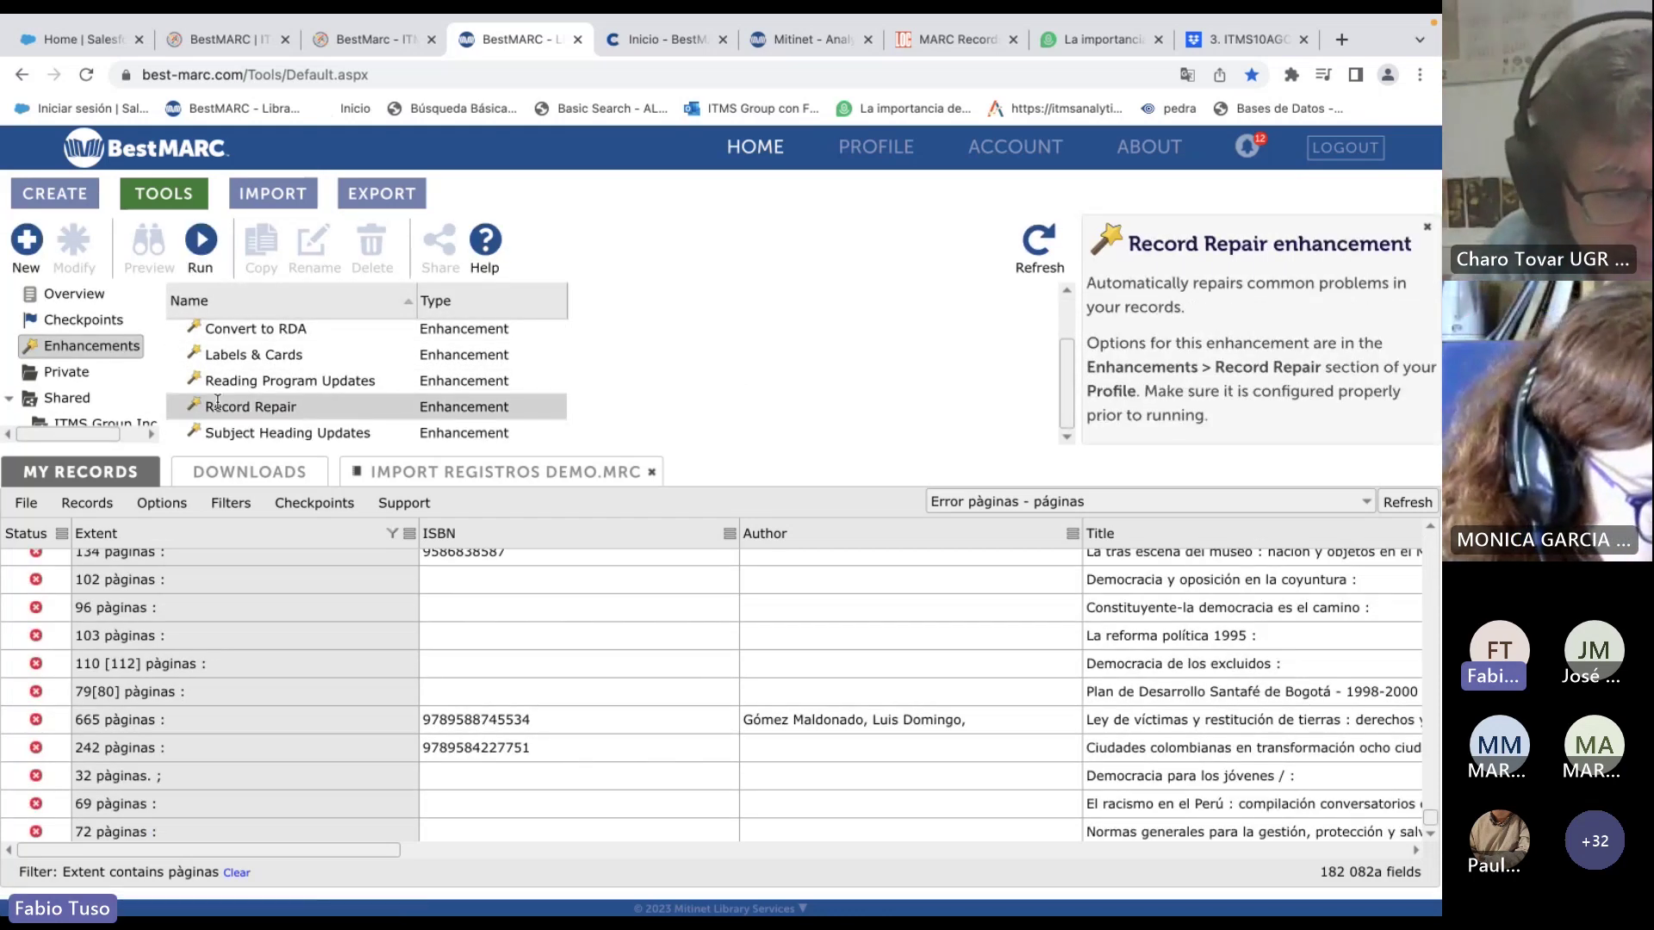
{"action": "left_click", "coordinate": [201, 267]}
{"action": "left_click", "coordinate": [577, 468]}
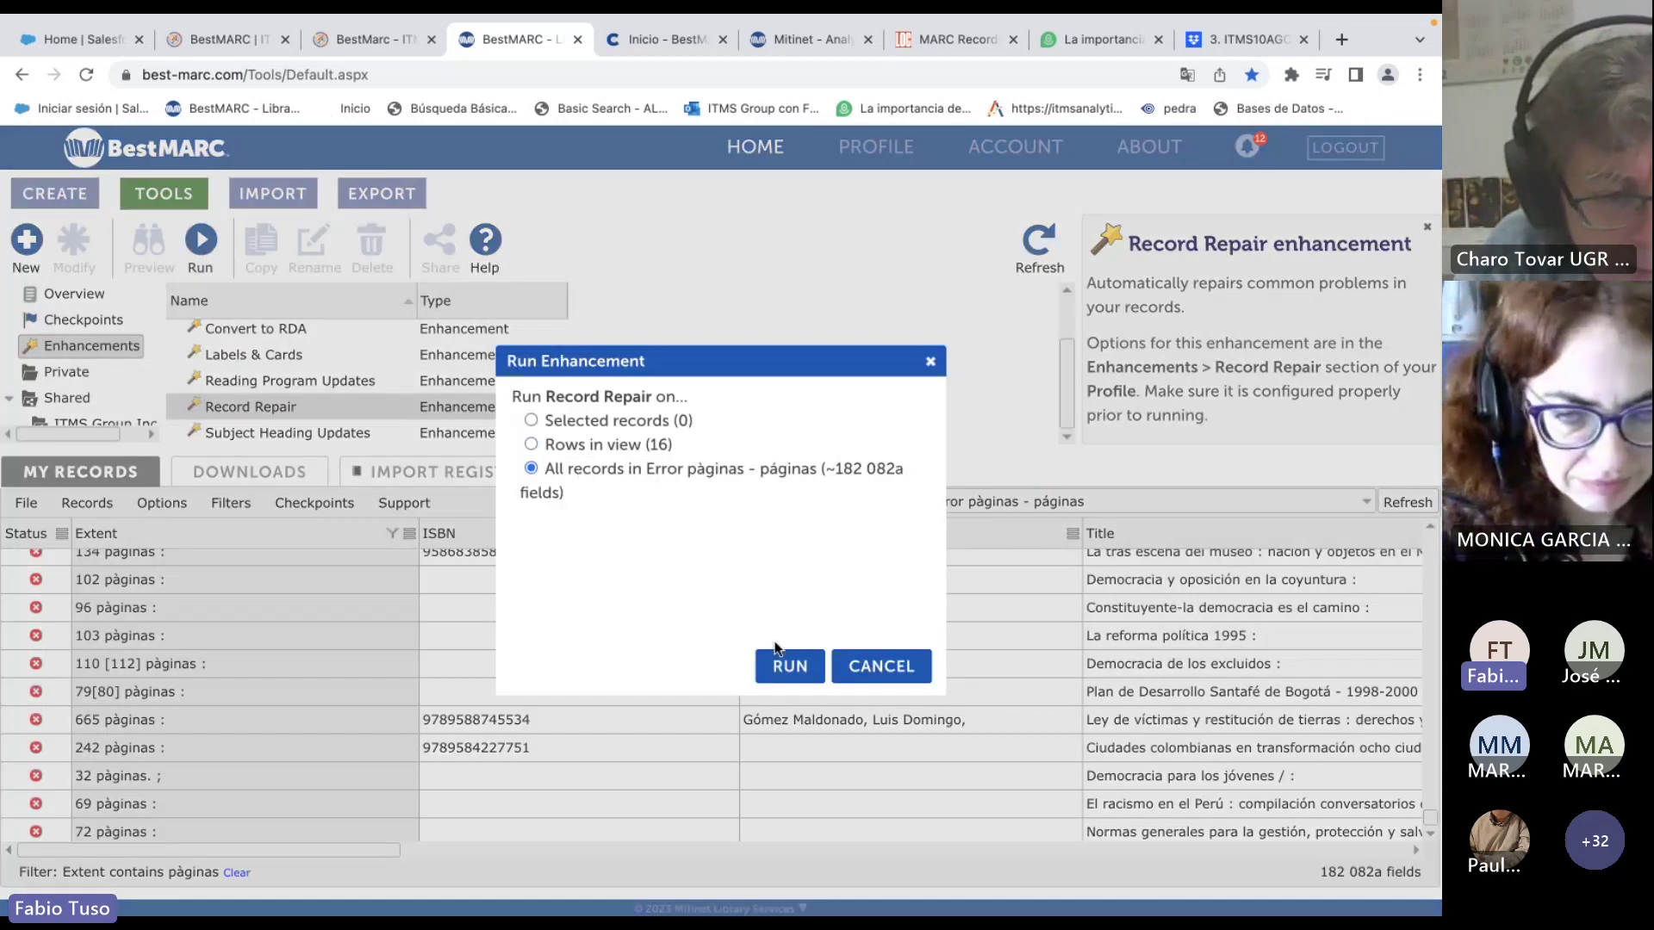
{"action": "left_click", "coordinate": [787, 668]}
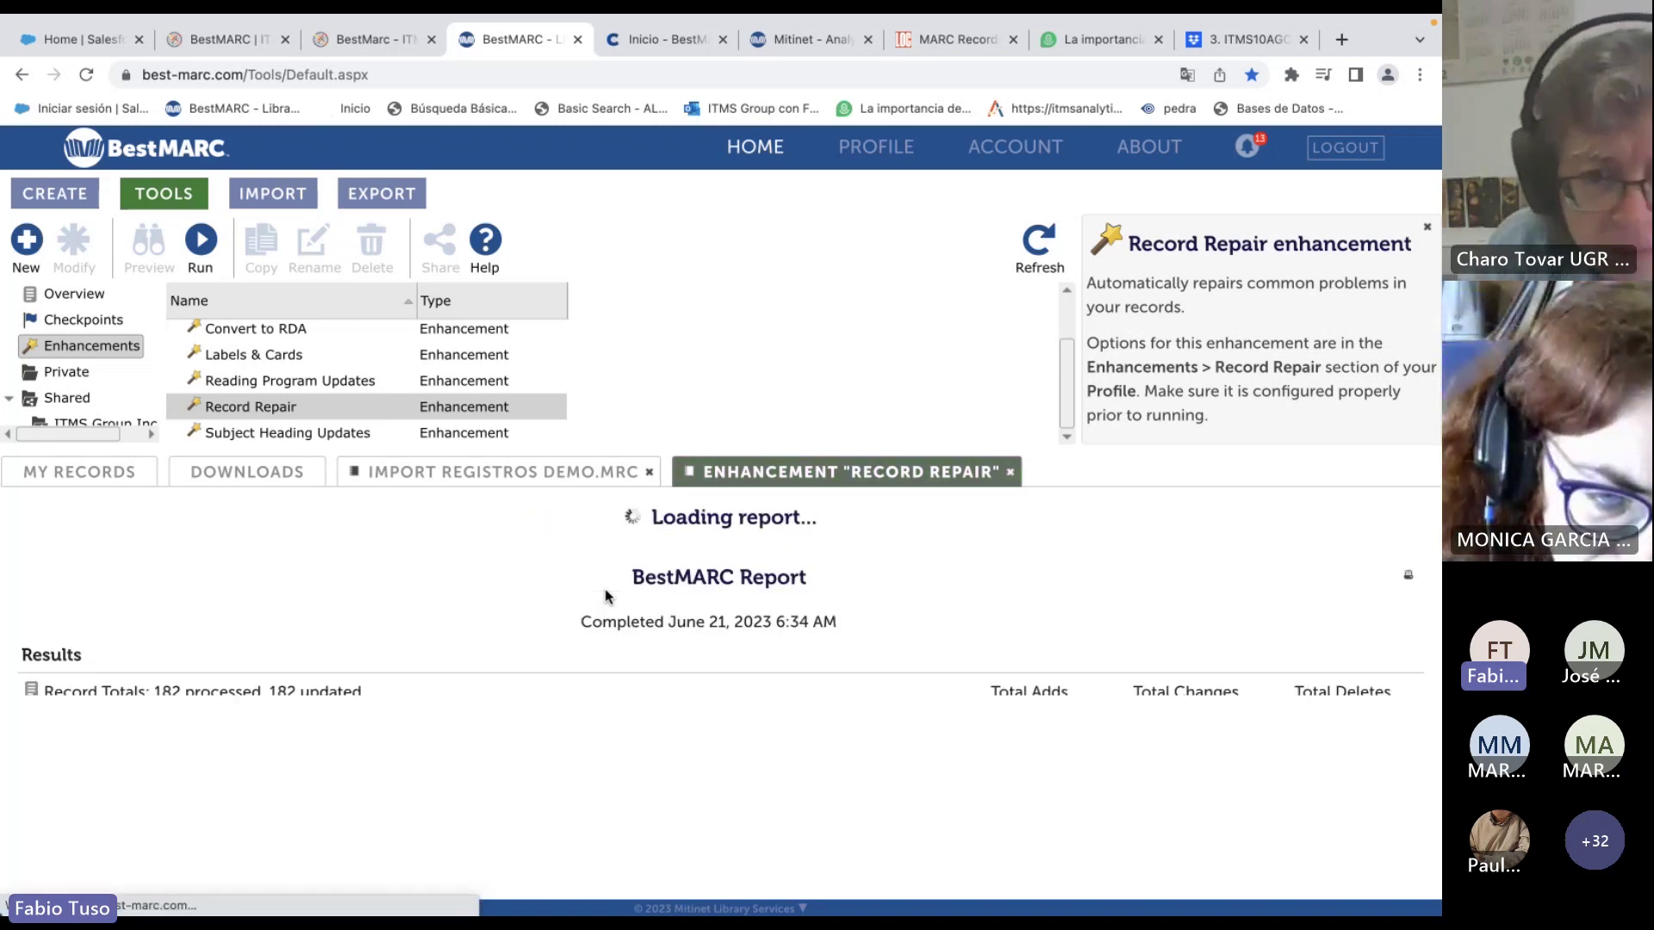
{"action": "scroll", "coordinate": [783, 669], "scroll_direction": "down", "scroll_amount": 1}
{"action": "scroll", "coordinate": [783, 676], "scroll_direction": "down", "scroll_amount": 3}
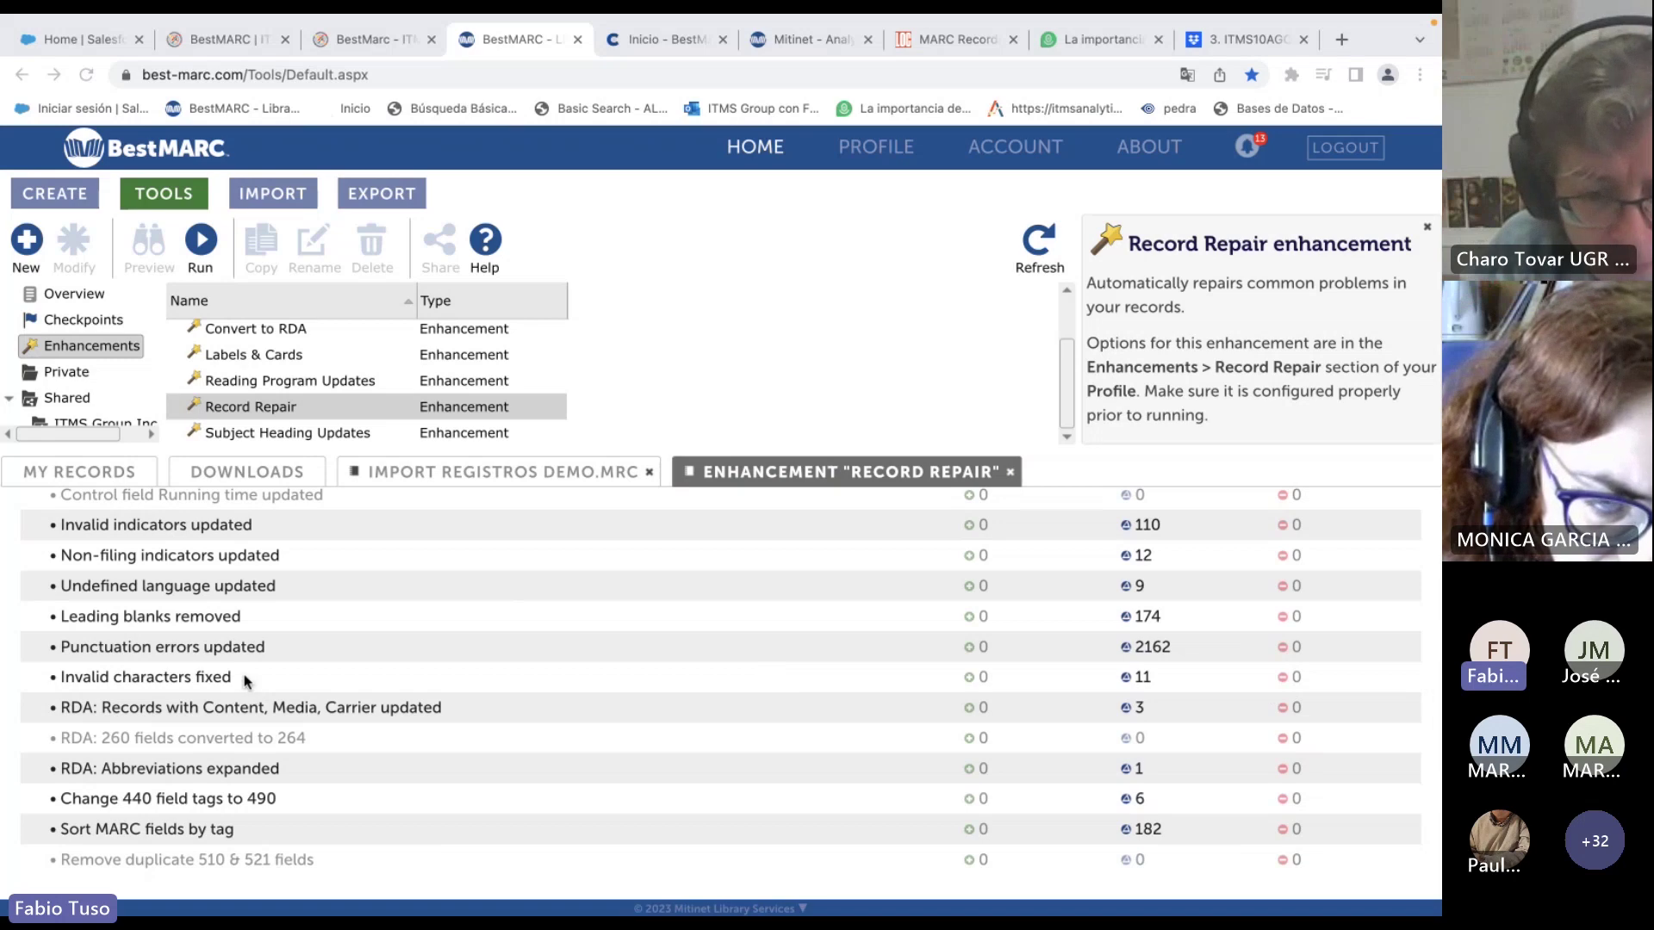
Compare the 102-page record "Democracia y oposición en la coyuntura" with its checkpoint version, examining fields 008, 245 and 490.
{"action": "left_click", "coordinate": [105, 469]}
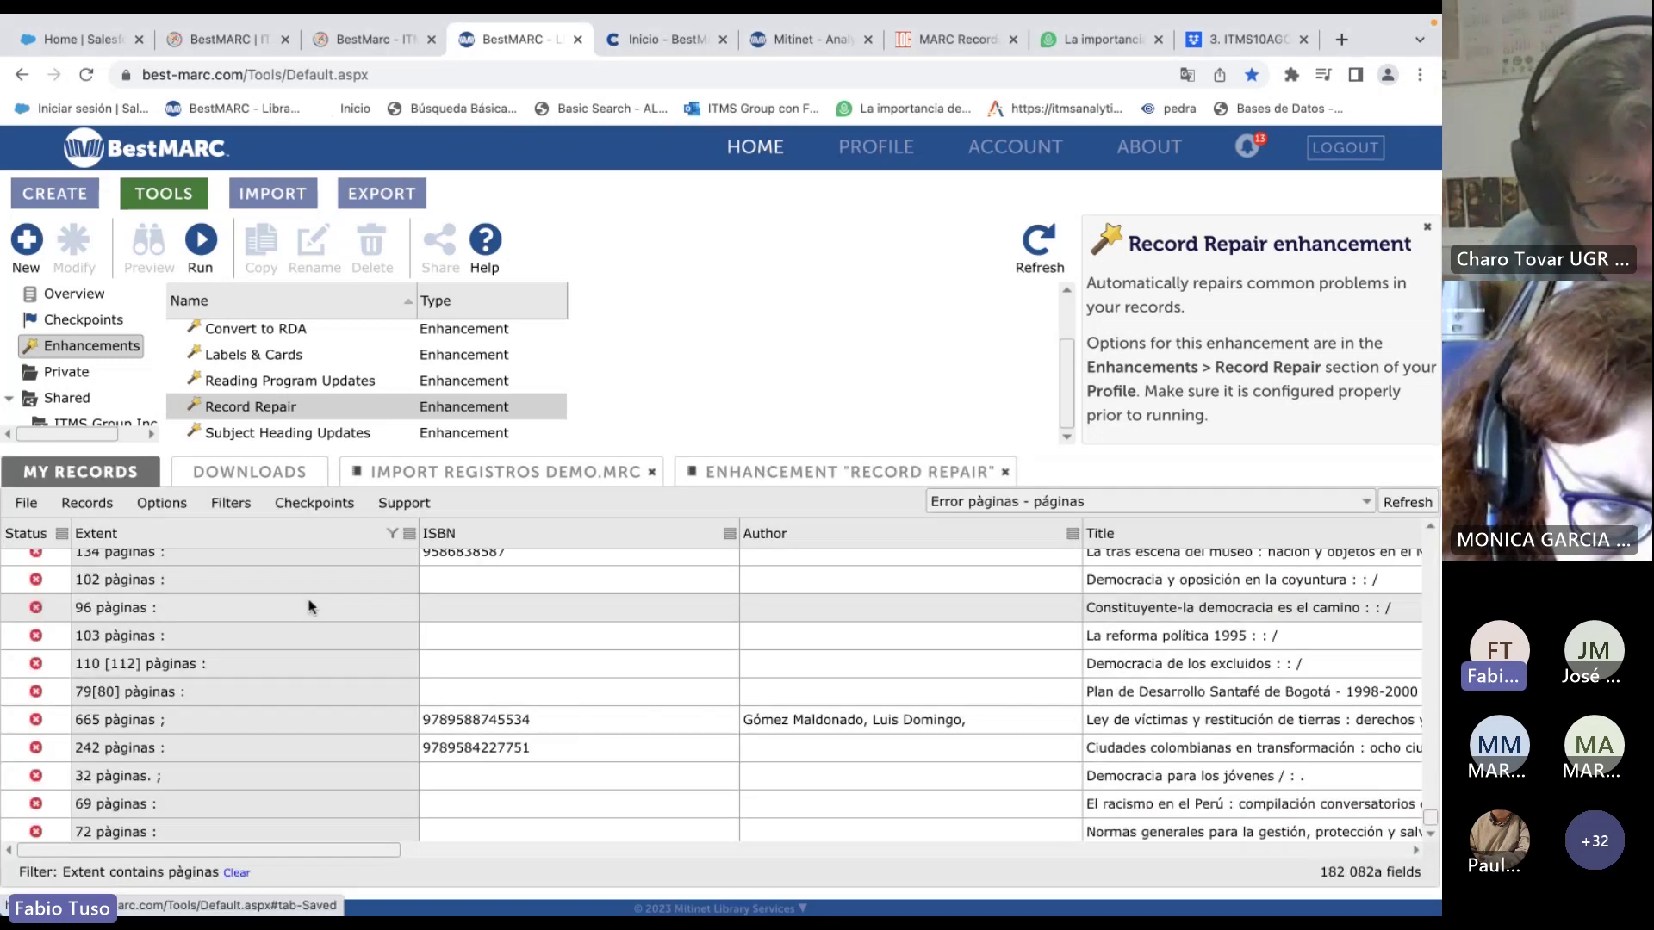
{"action": "right_click", "coordinate": [327, 581]}
{"action": "left_click", "coordinate": [380, 685]}
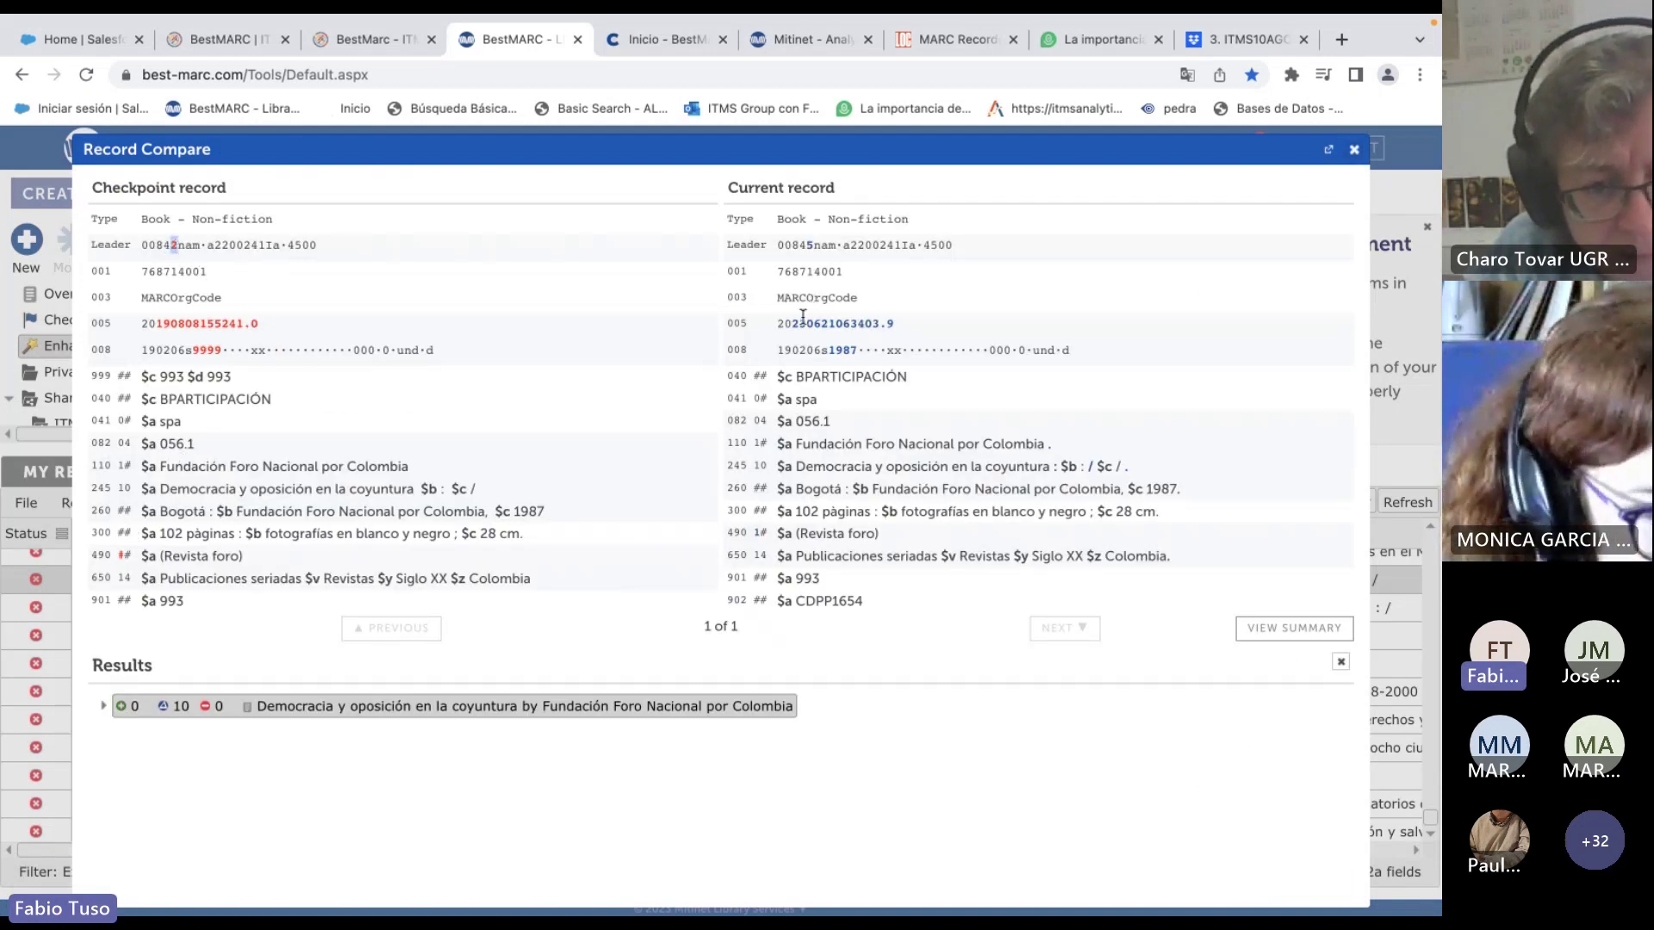
{"action": "left_click_drag", "start_coordinate": [159, 325], "coordinate": [223, 350]}
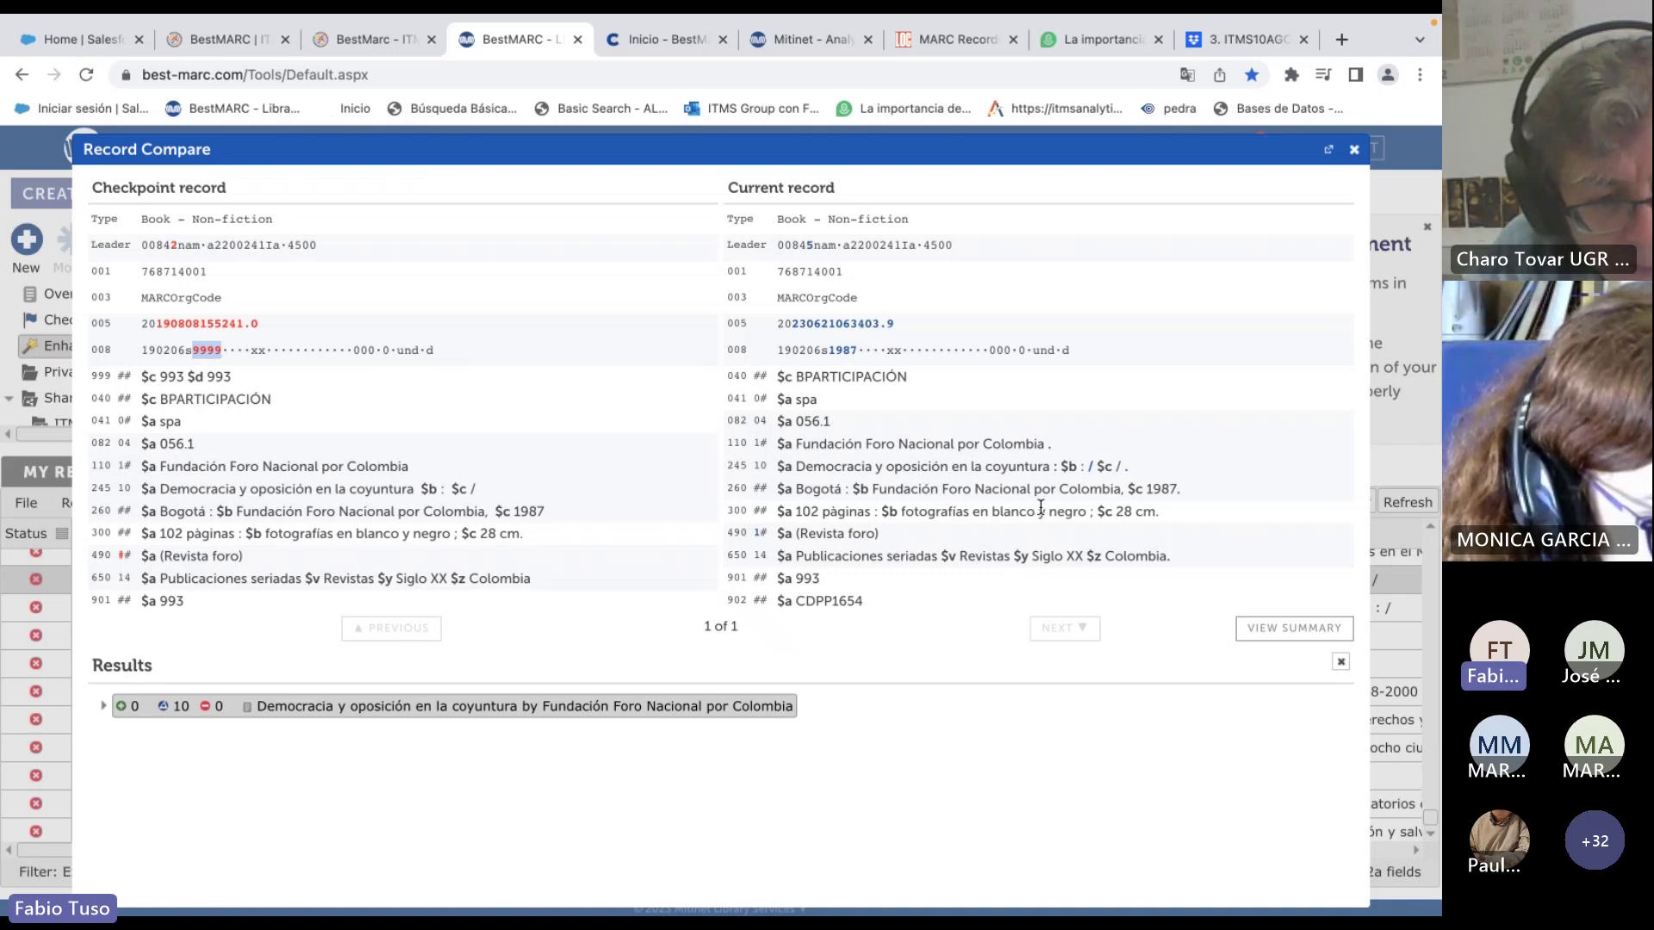
{"action": "left_click", "coordinate": [1143, 492]}
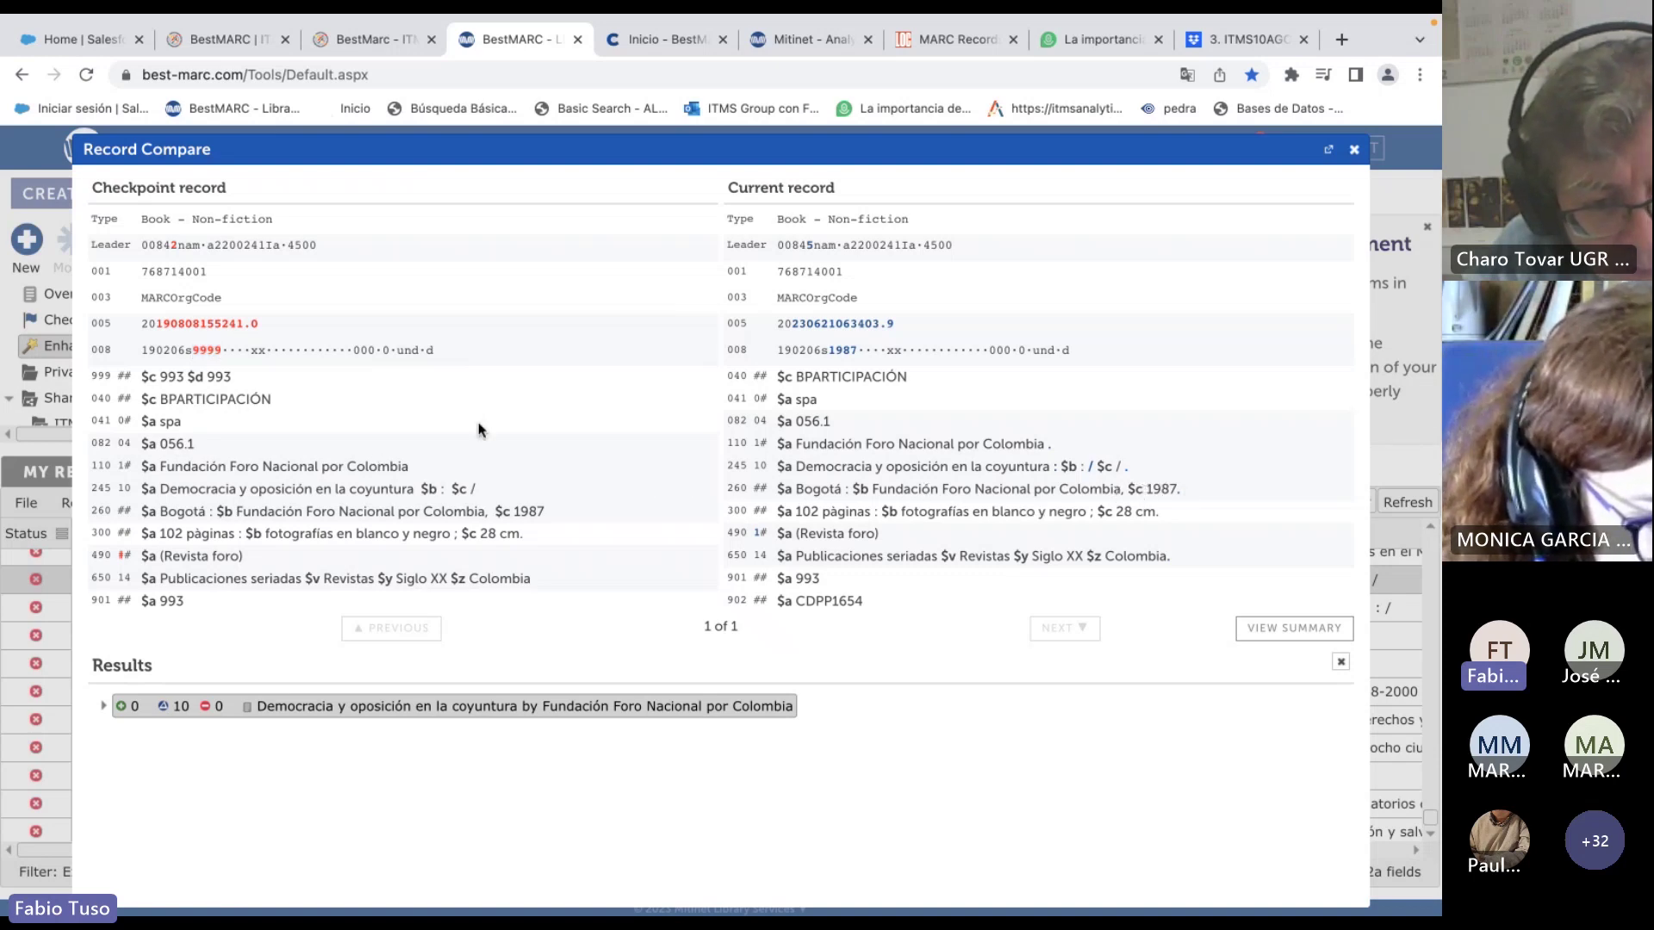
{"action": "scroll", "coordinate": [481, 429], "scroll_direction": "down", "scroll_amount": 2}
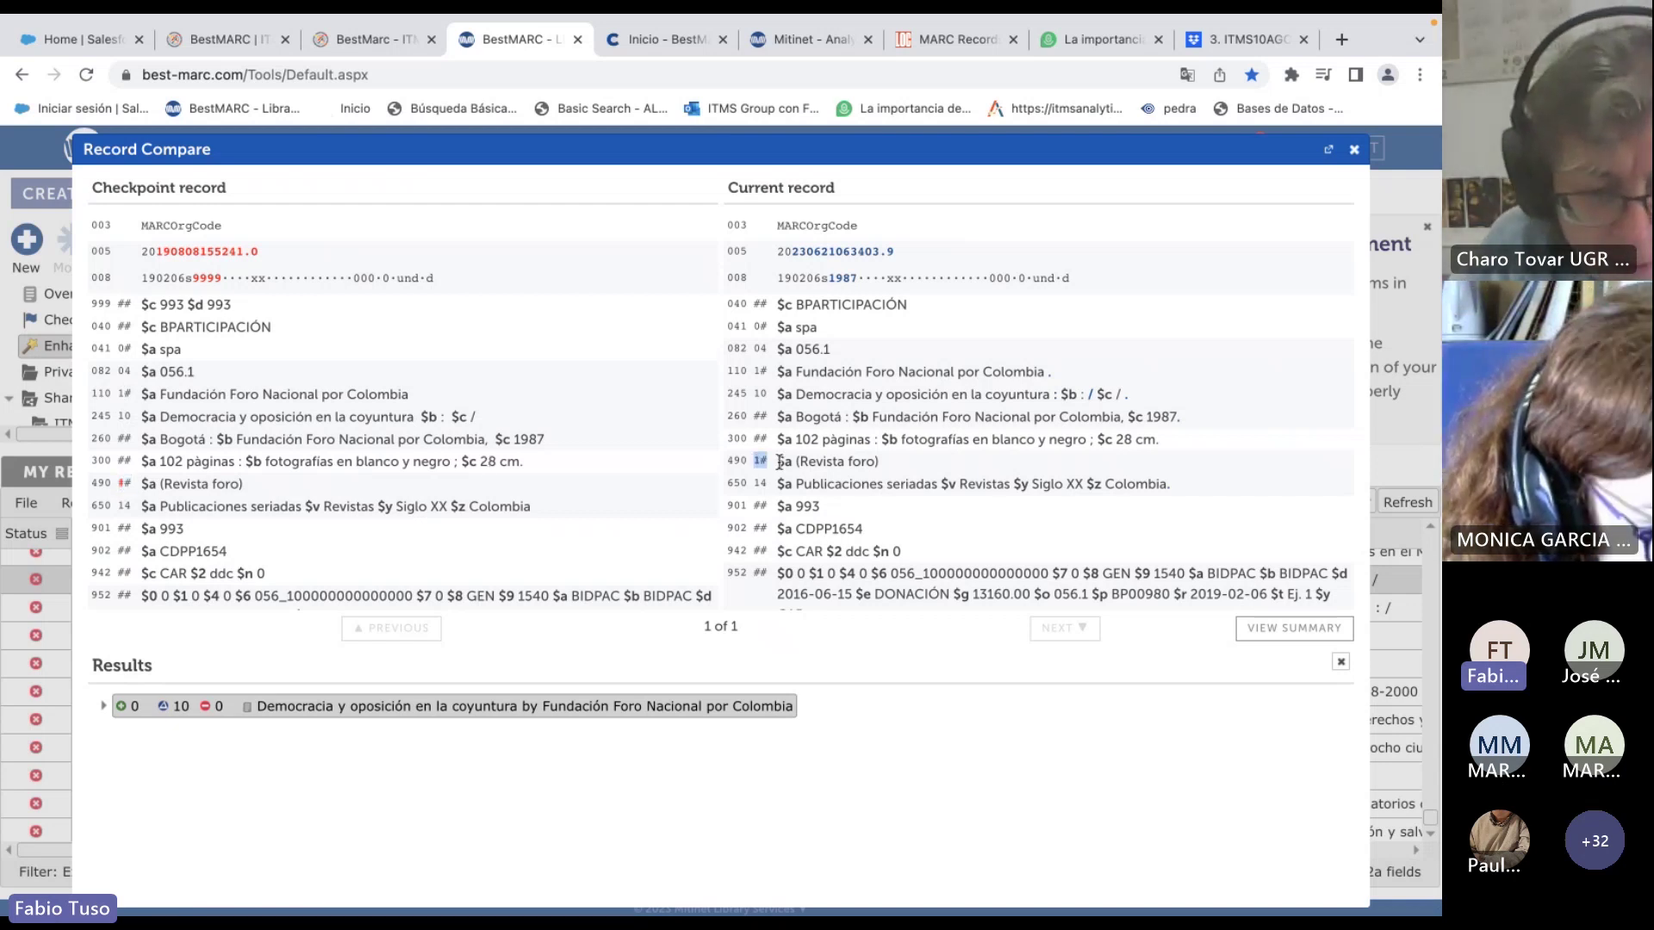
{"action": "scroll", "coordinate": [478, 461], "scroll_direction": "down", "scroll_amount": 1}
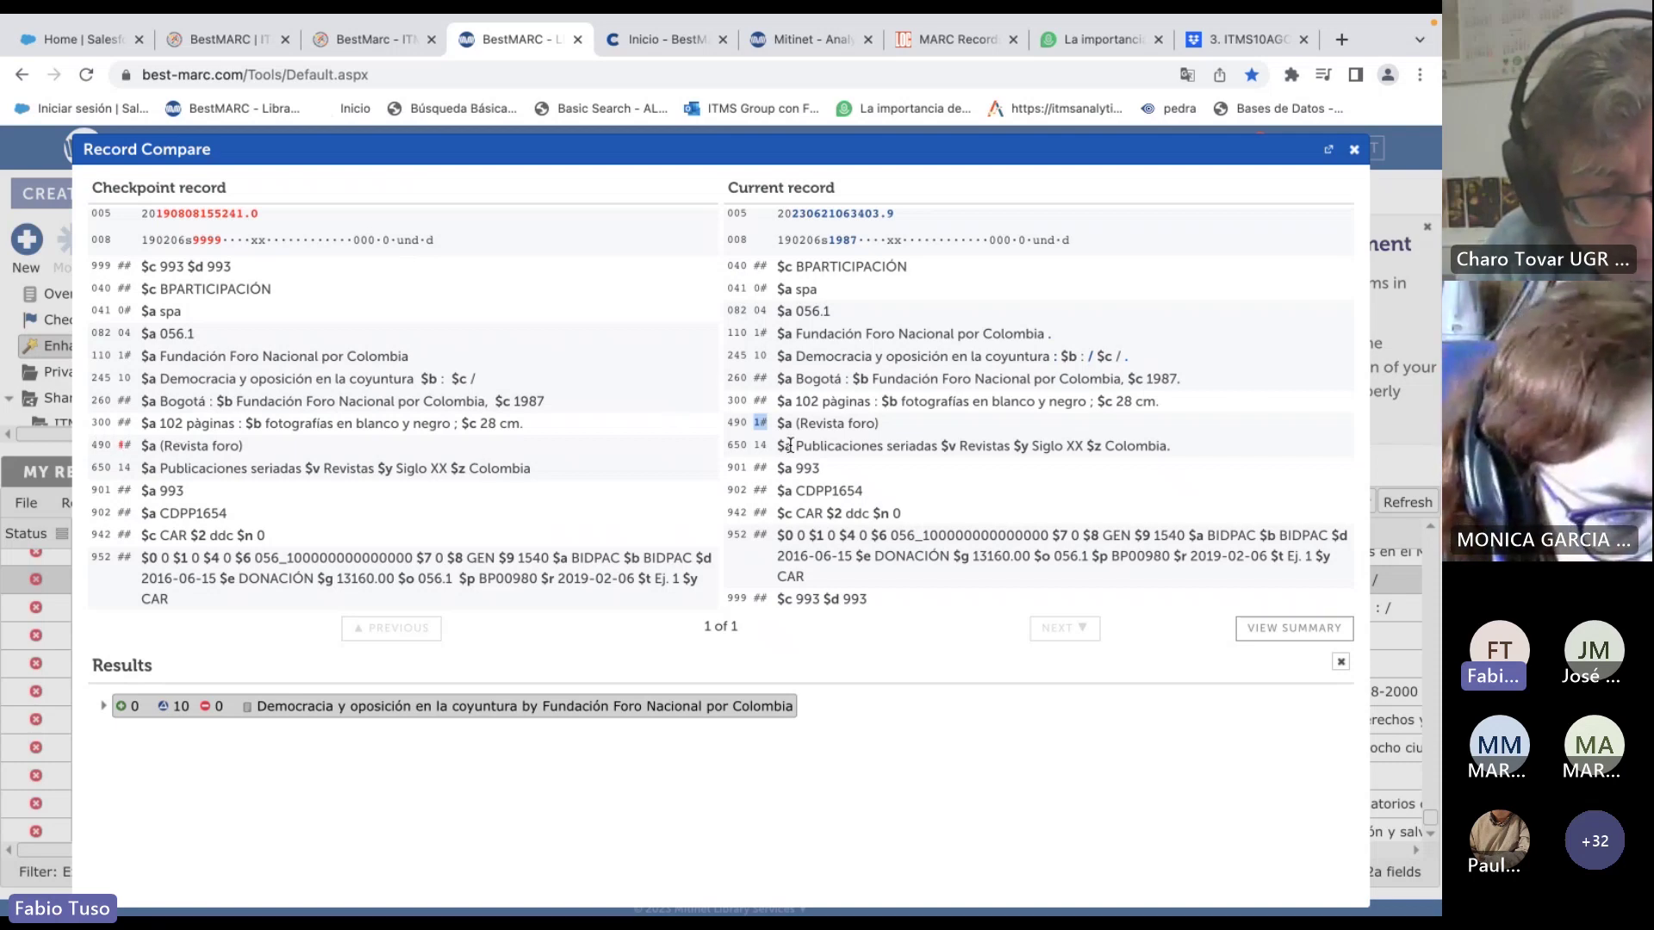
{"action": "key", "text": "Escape"}
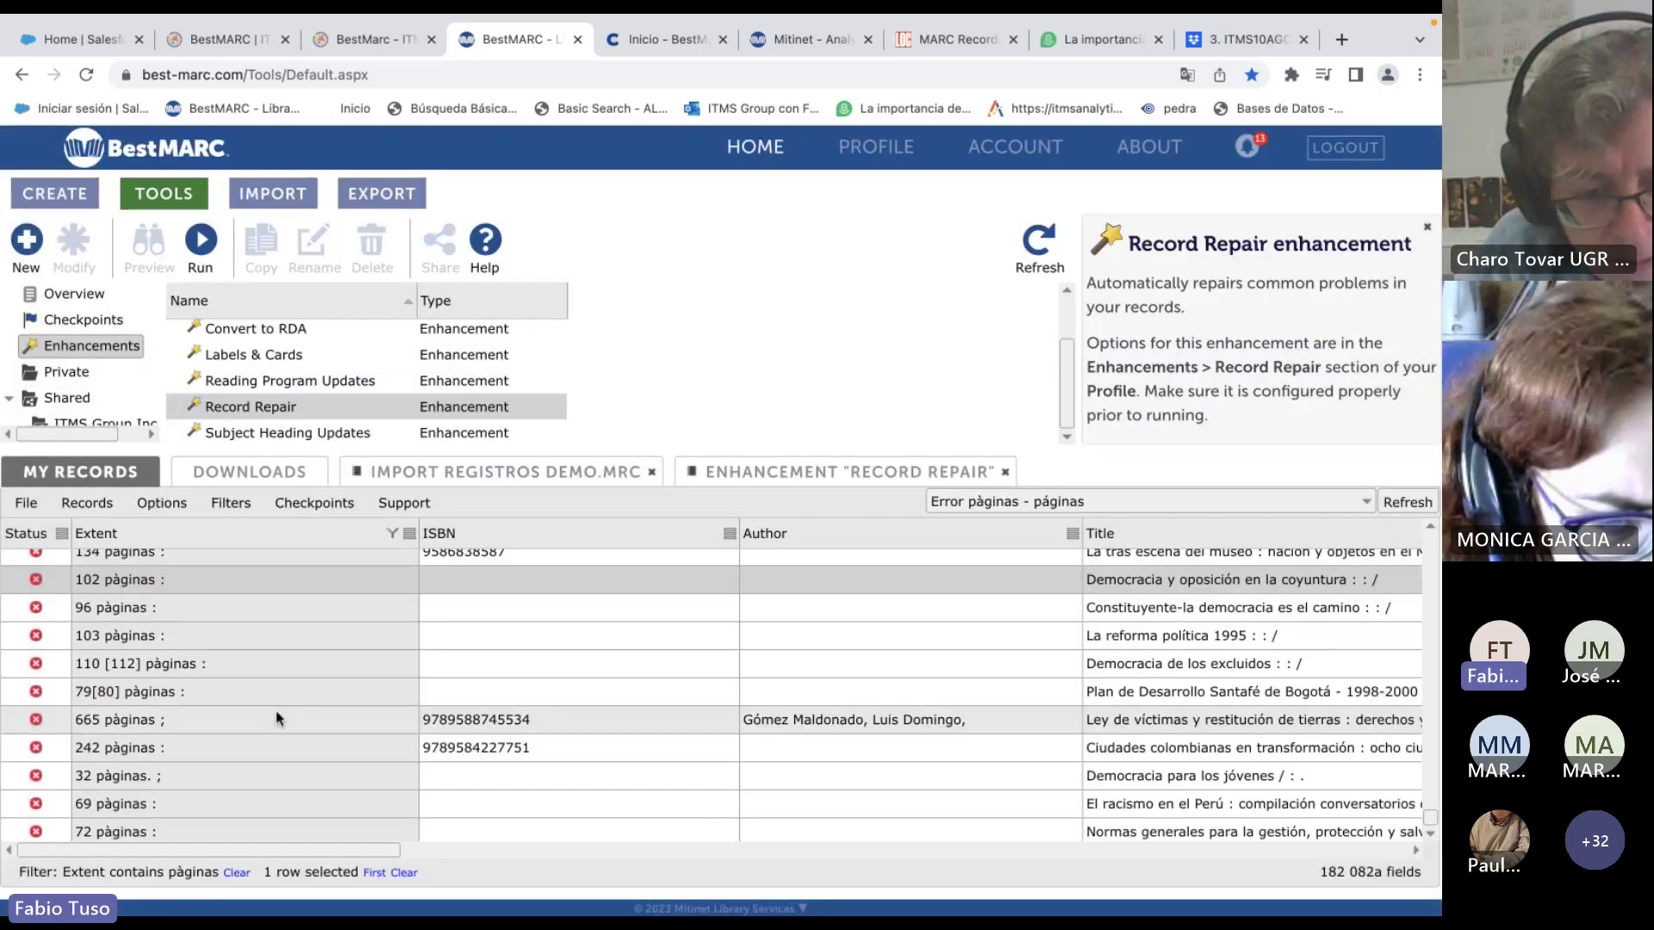
Compare the 665-page record "Ley de víctimas y restitución de tierras" with its checkpoint version, examining the added and changed fields.
{"action": "right_click", "coordinate": [276, 713]}
{"action": "left_click", "coordinate": [389, 599]}
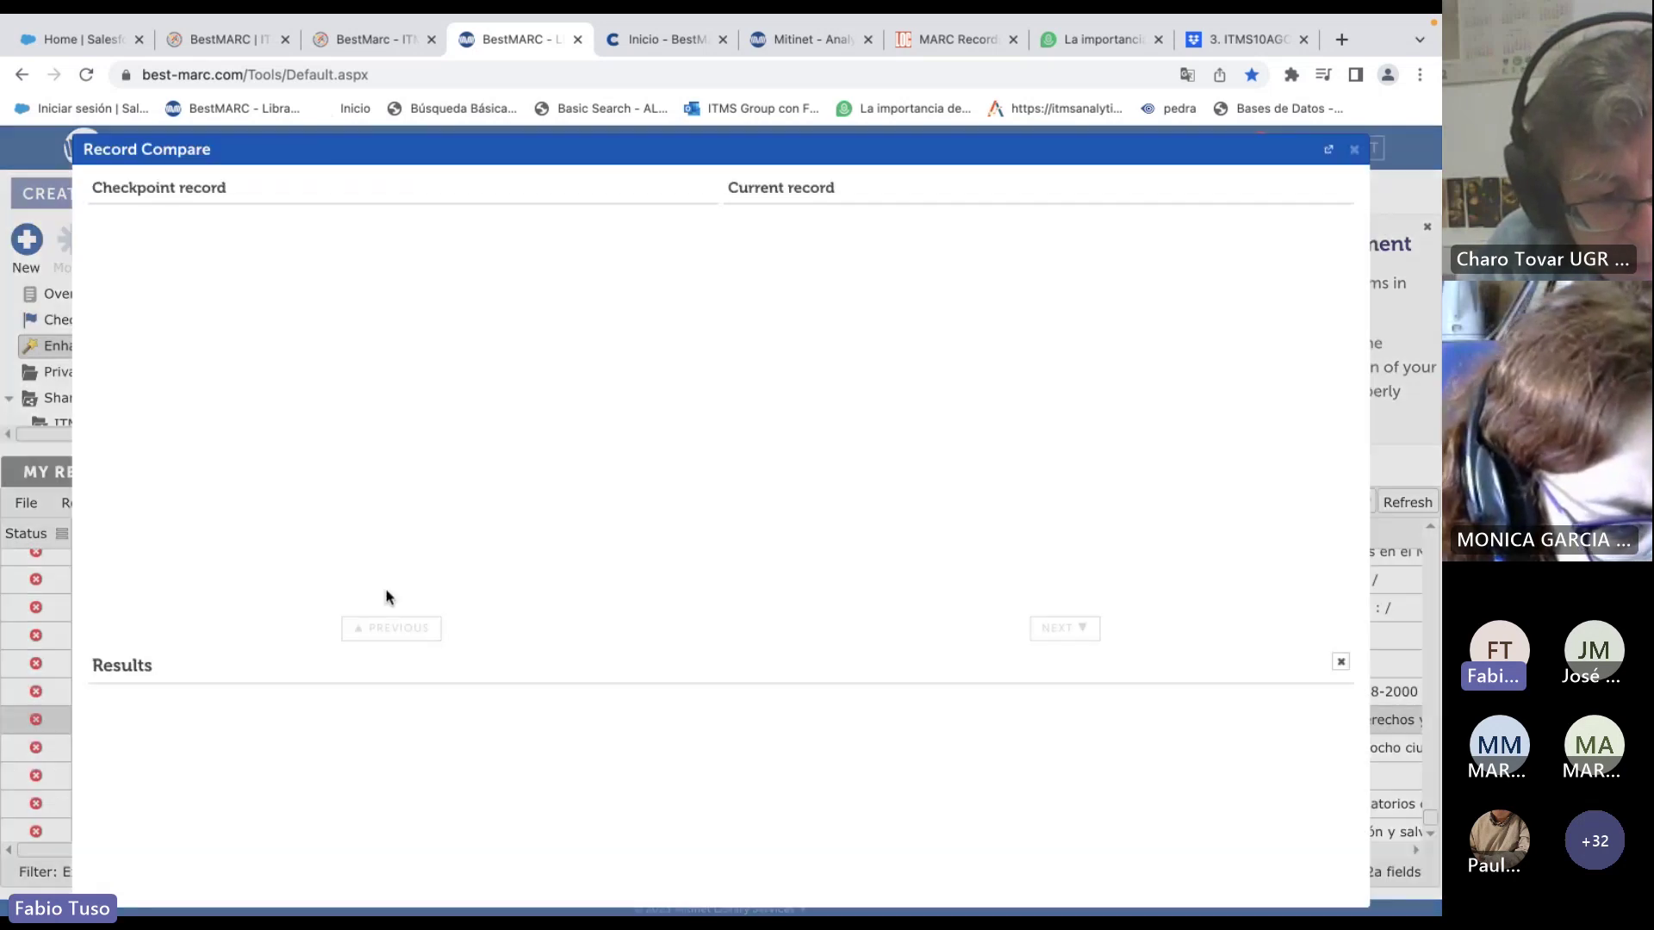
{"action": "scroll", "coordinate": [310, 437], "scroll_direction": "down", "scroll_amount": 3}
{"action": "scroll", "coordinate": [310, 438], "scroll_direction": "down", "scroll_amount": 1}
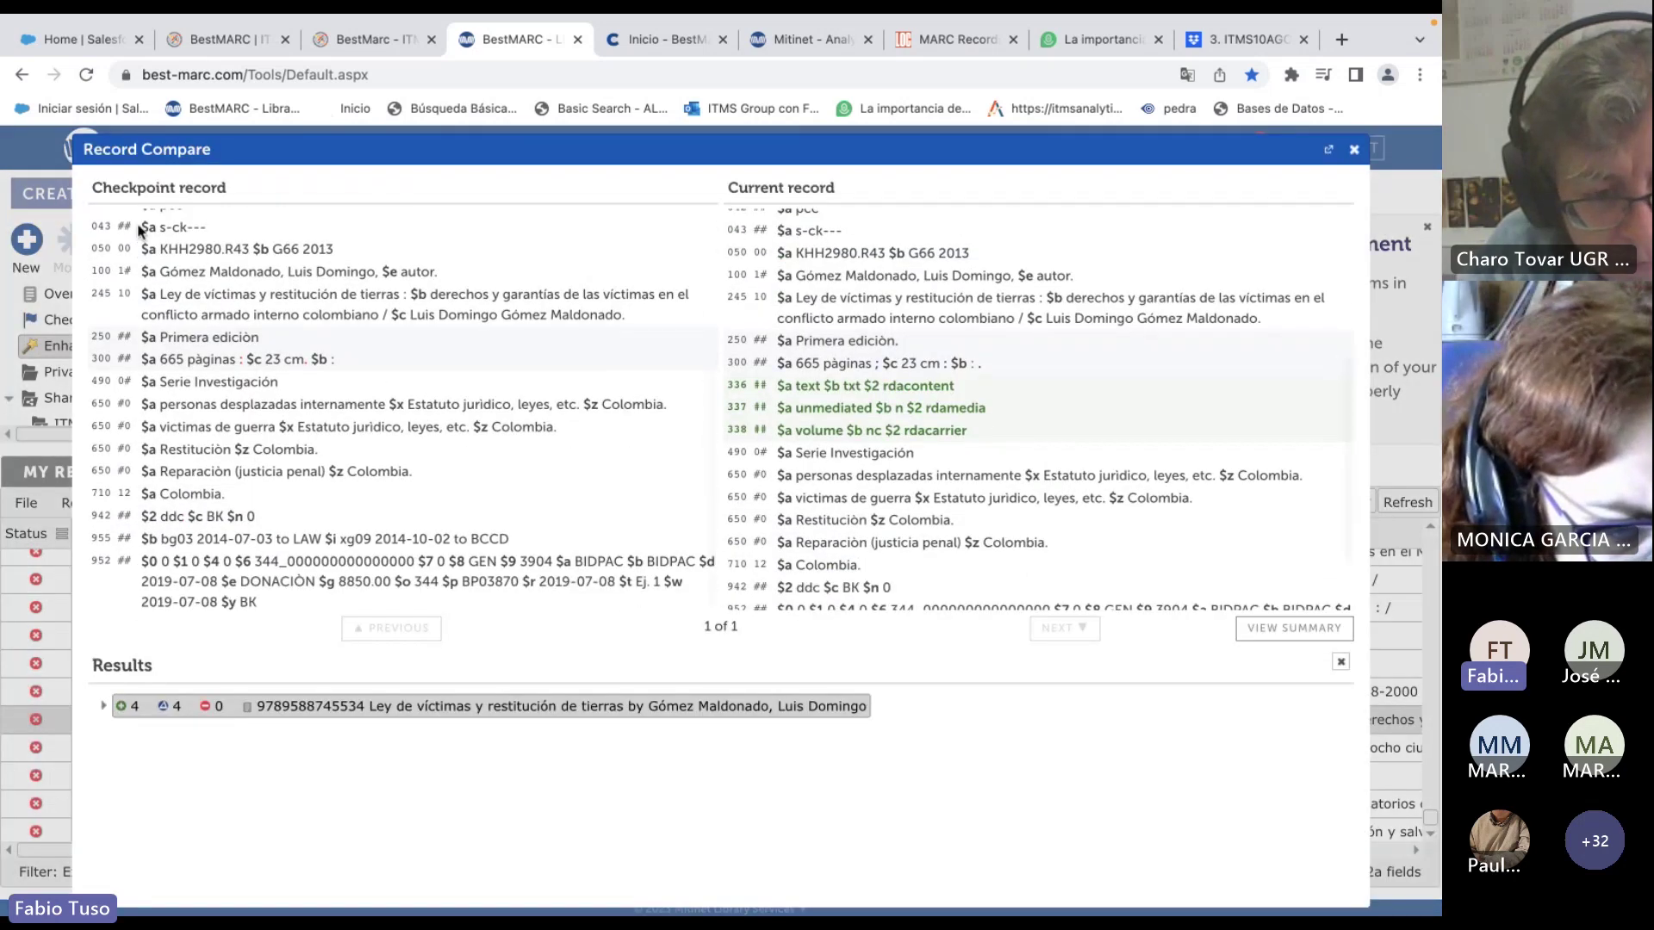
{"action": "scroll", "coordinate": [503, 468], "scroll_direction": "up", "scroll_amount": 5}
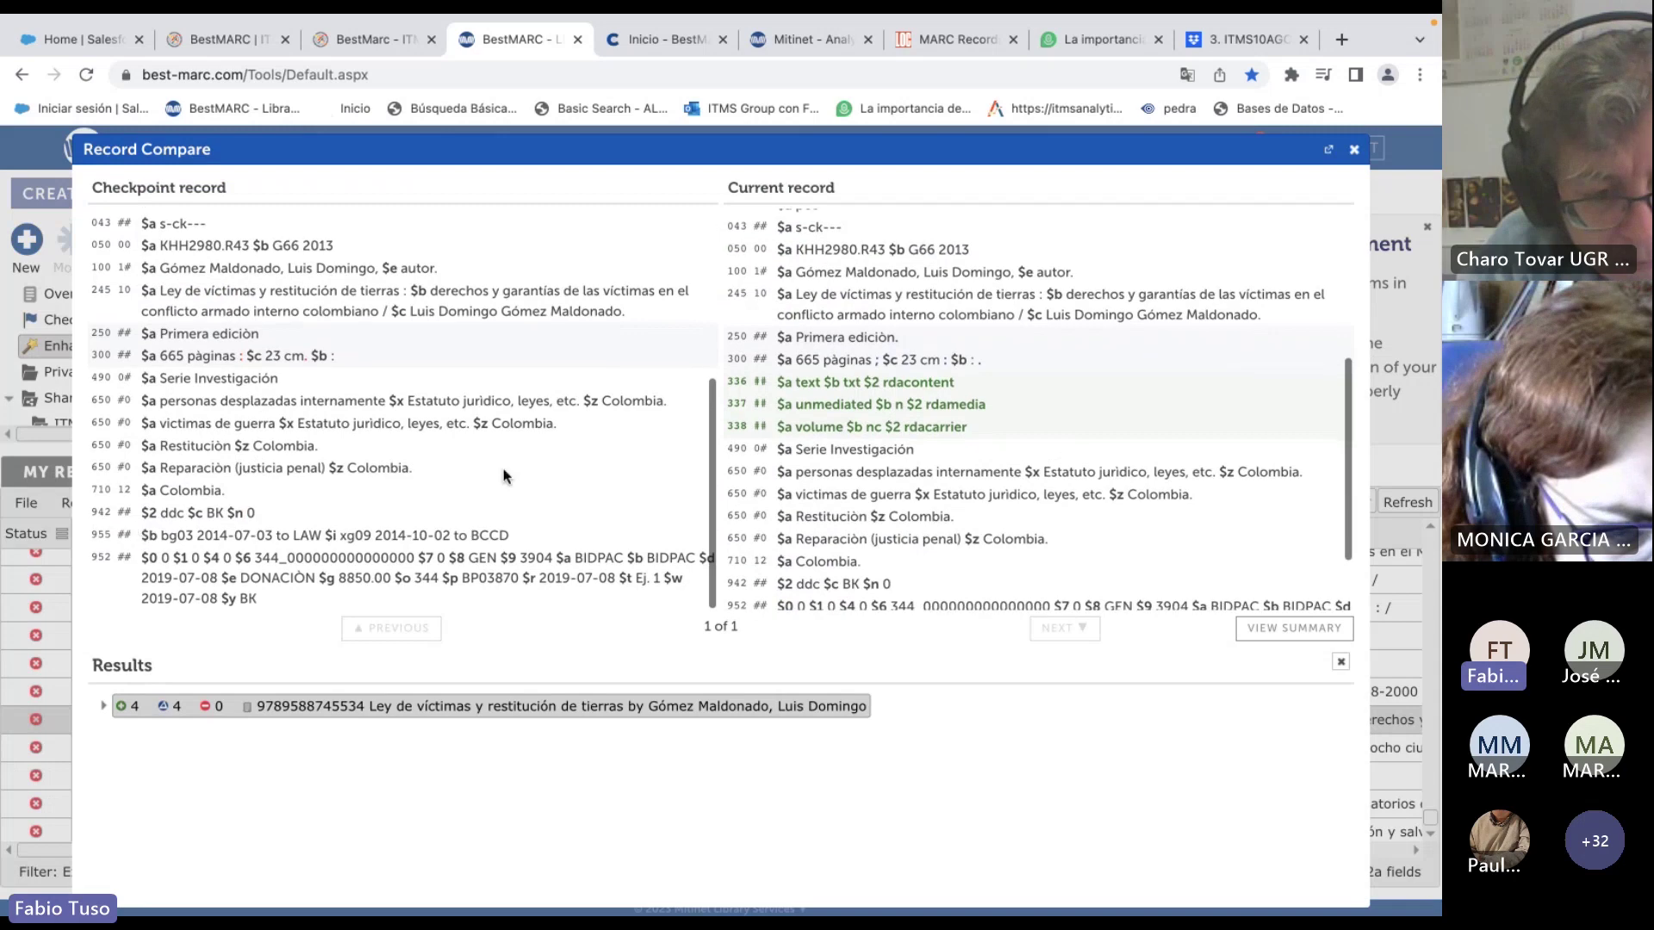
{"action": "scroll", "coordinate": [774, 417], "scroll_direction": "up", "scroll_amount": 3}
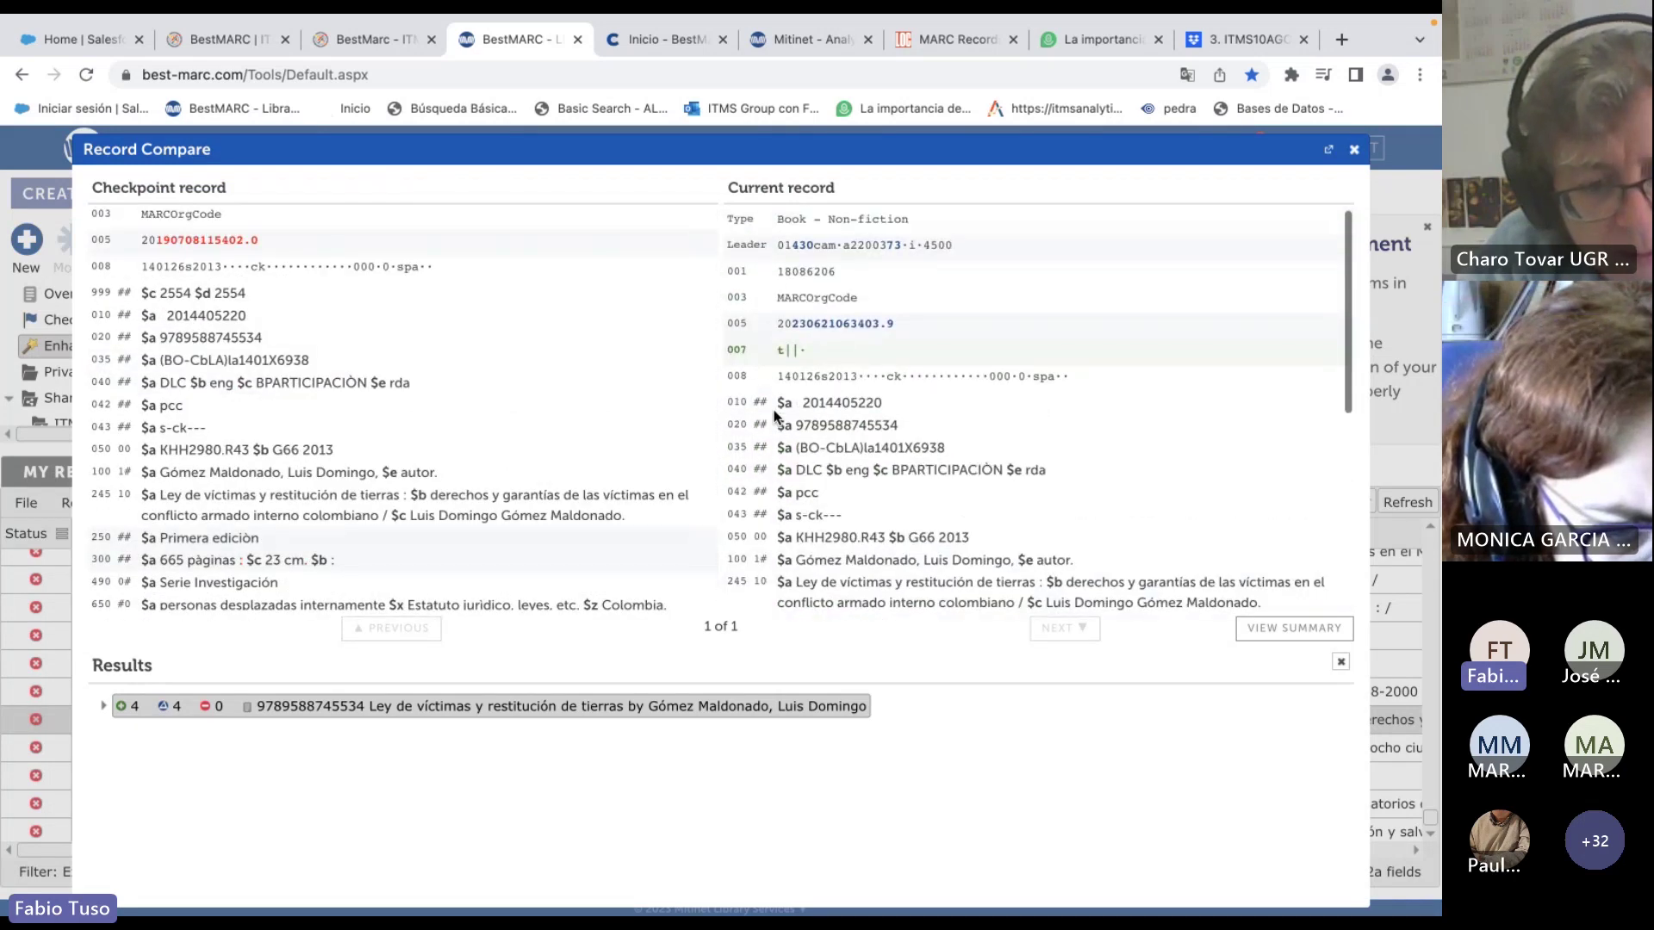
{"action": "key", "text": "Escape"}
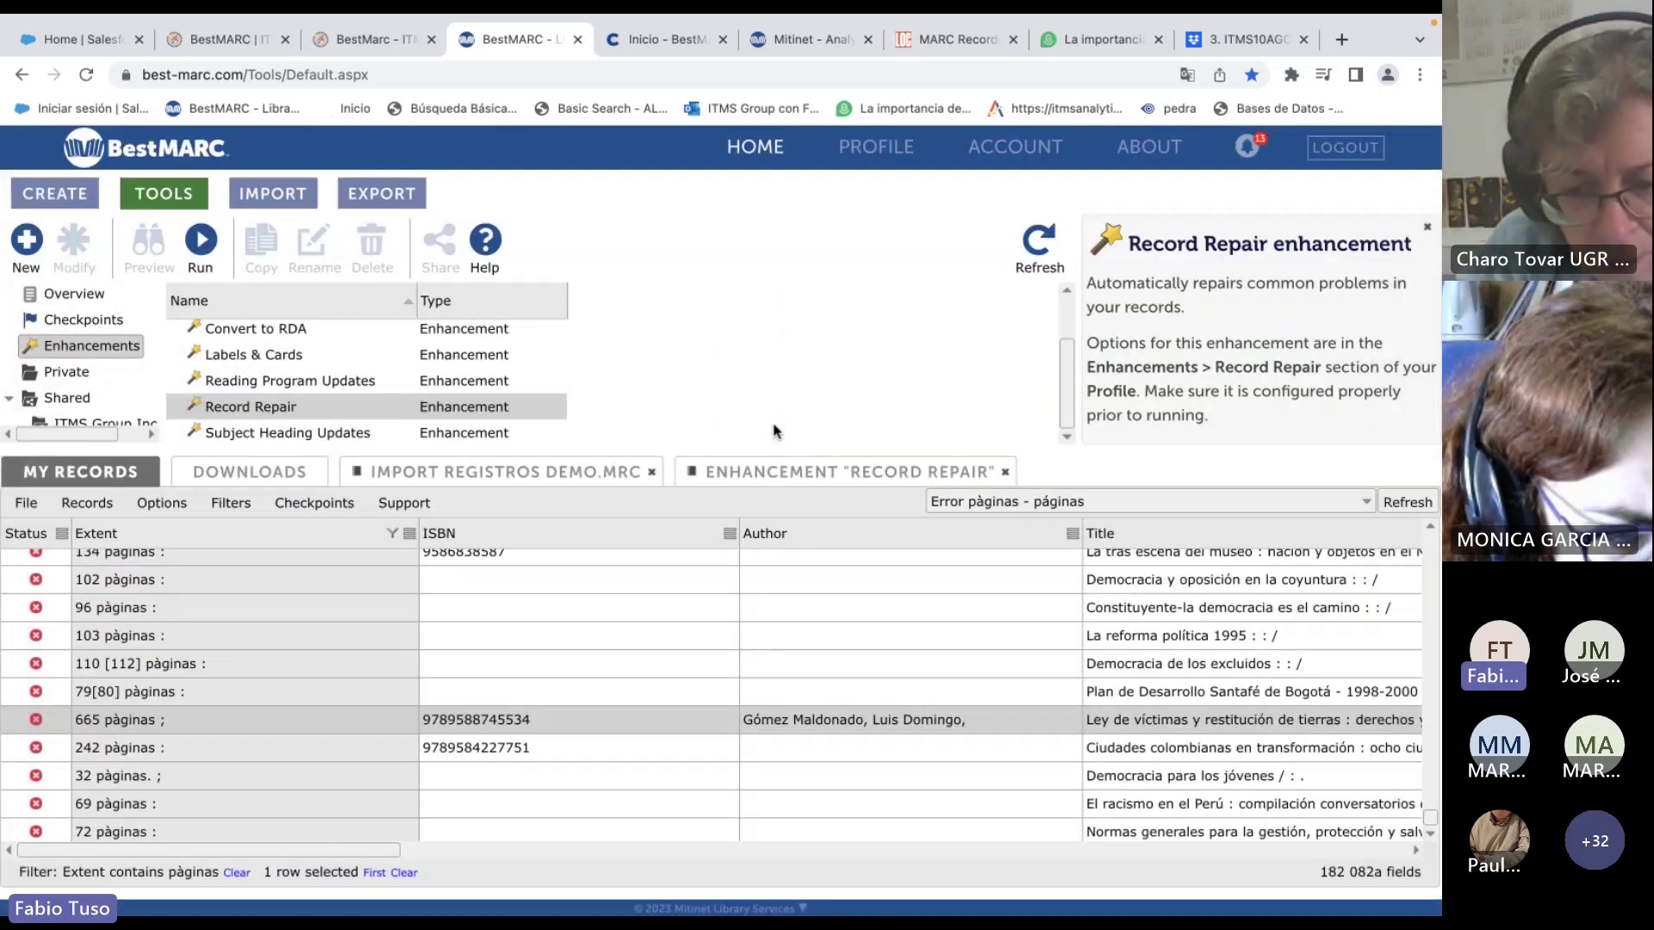
Select the Convert to RDA enhancement and compare the 549-page record "Movimientos sociales, estado y democracia en Colombia" with its checkpoint version, examining fields 300 and 700.
{"action": "left_click", "coordinate": [264, 329]}
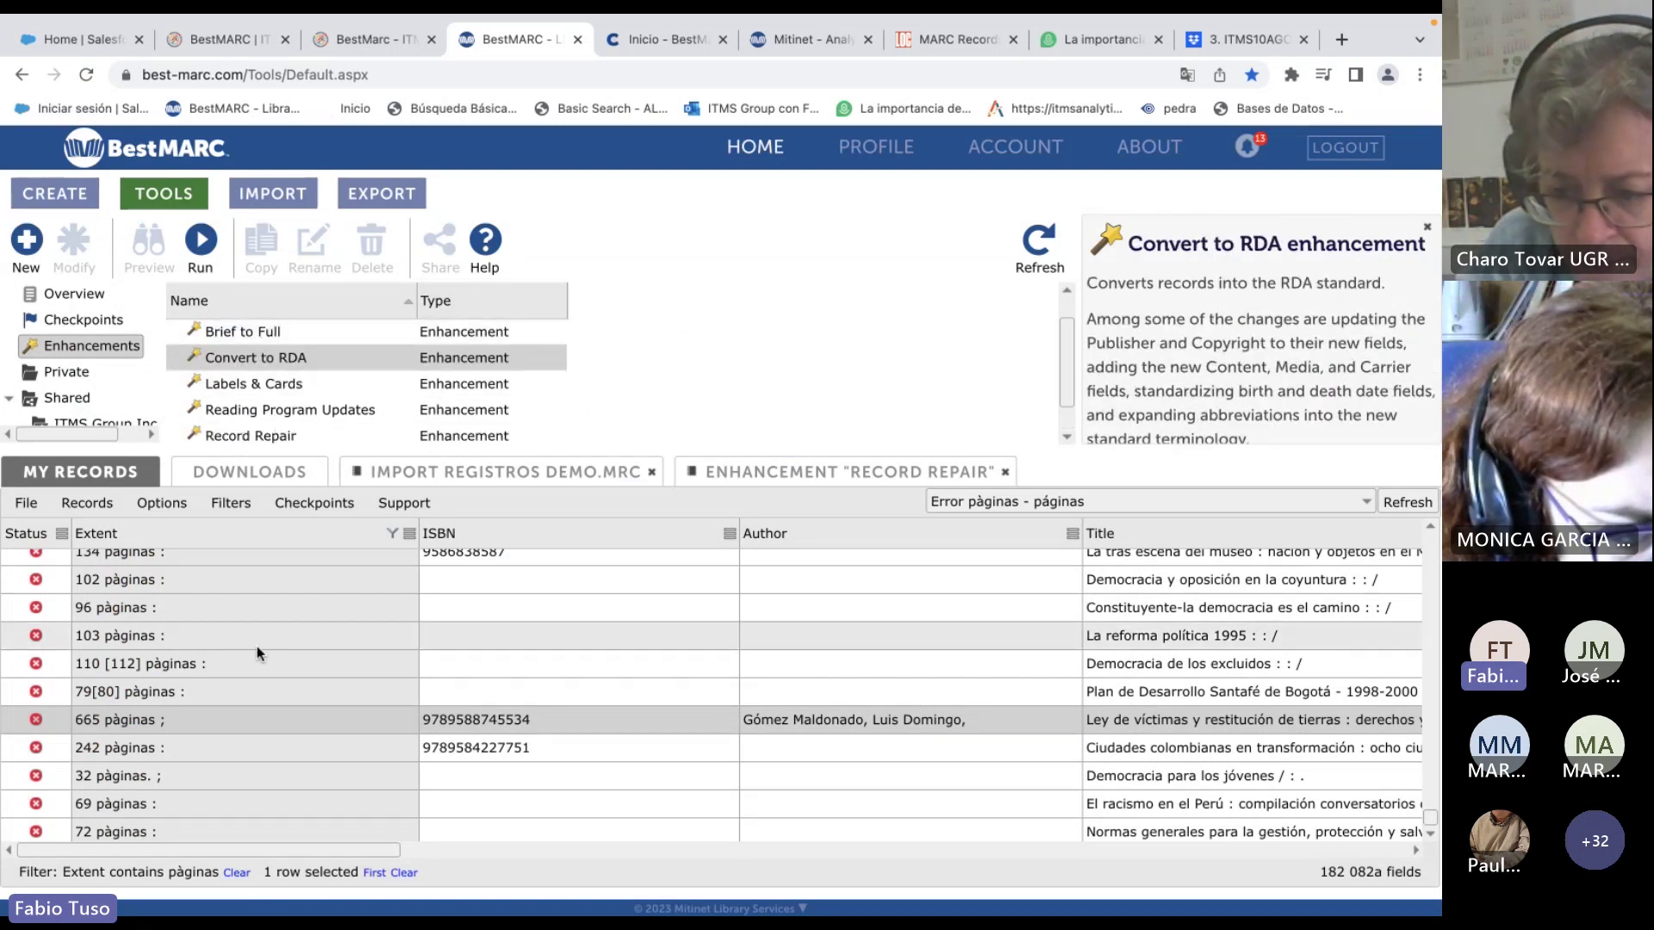
{"action": "scroll", "coordinate": [251, 642], "scroll_direction": "up", "scroll_amount": 3}
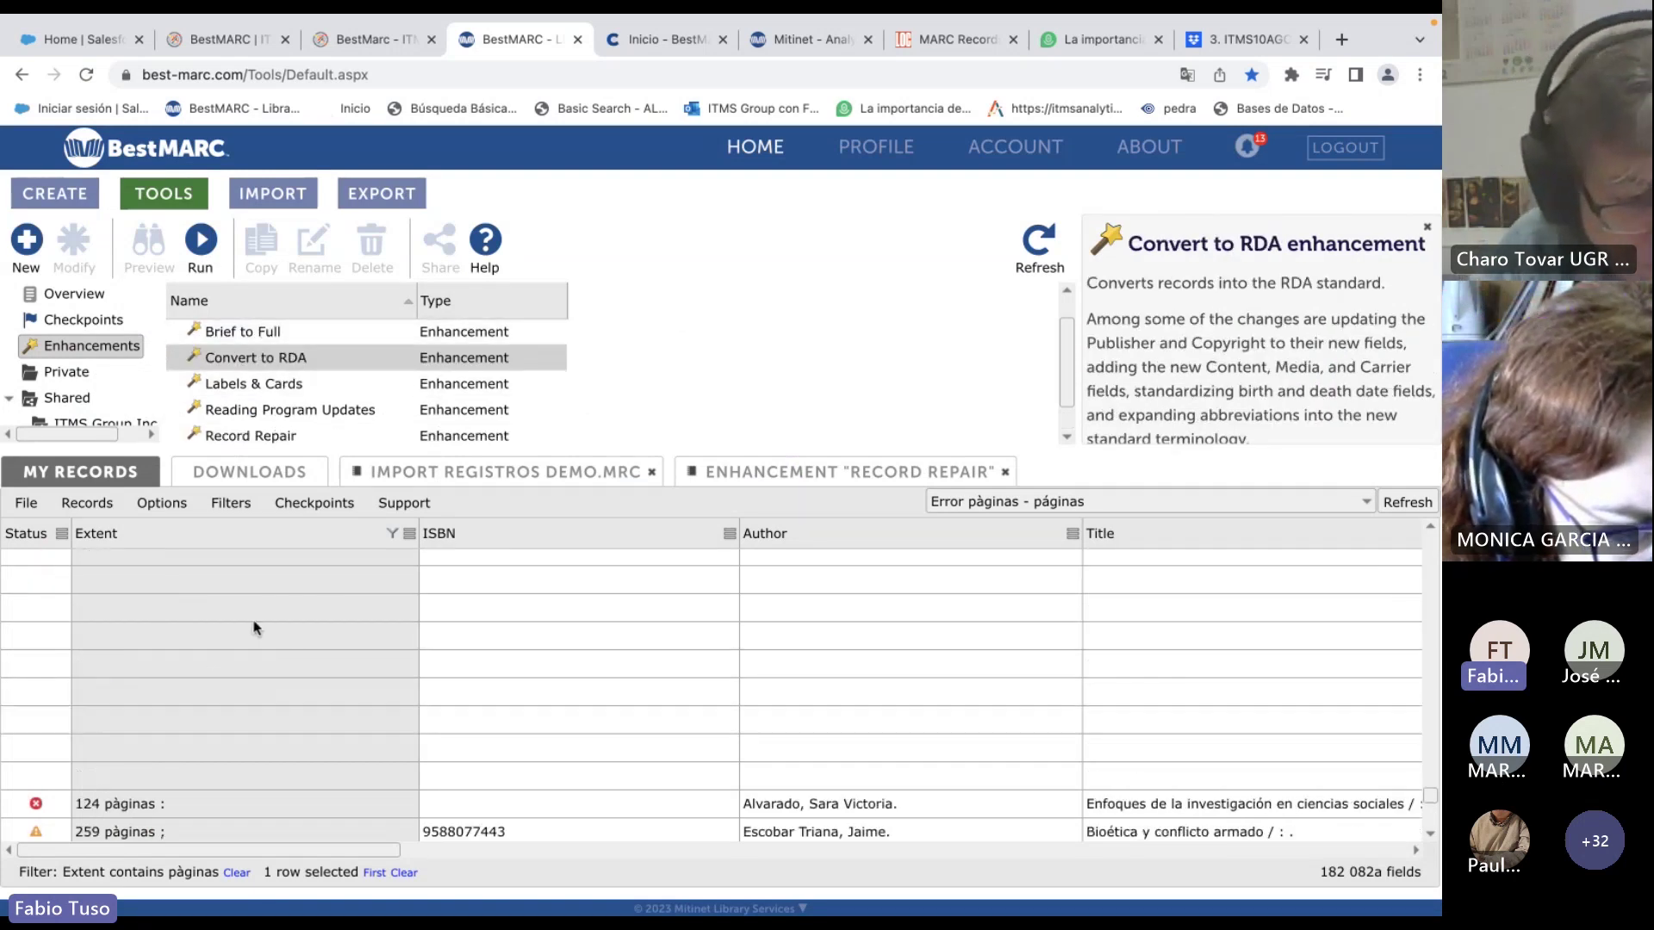
{"action": "right_click", "coordinate": [237, 638]}
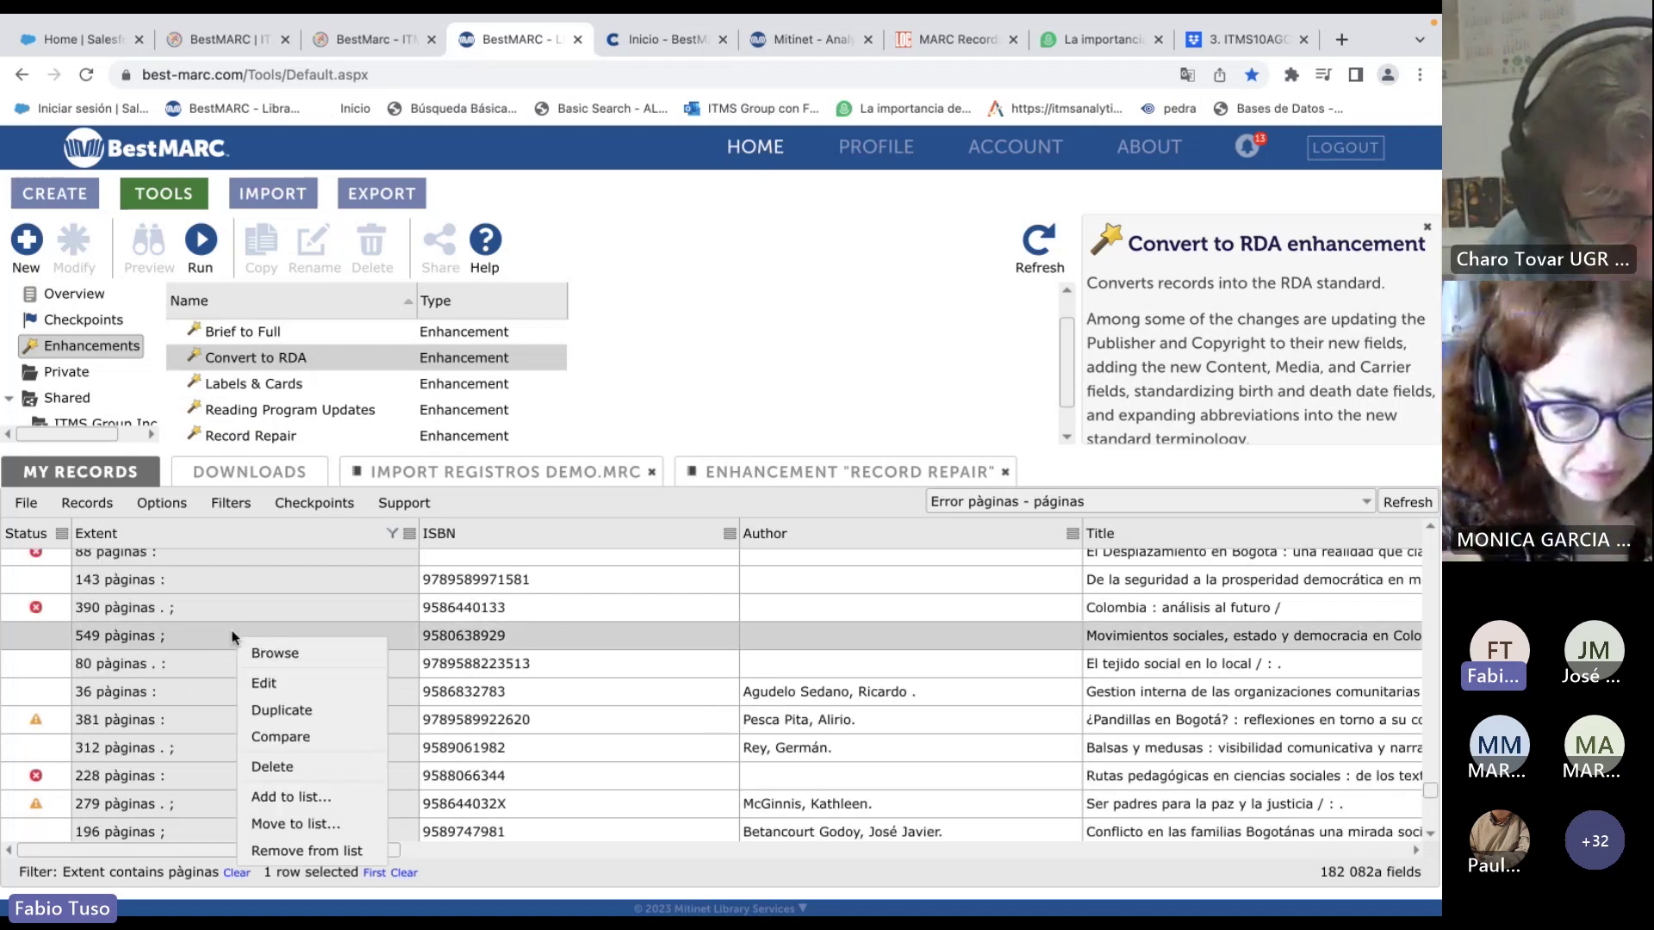
{"action": "left_click", "coordinate": [310, 740]}
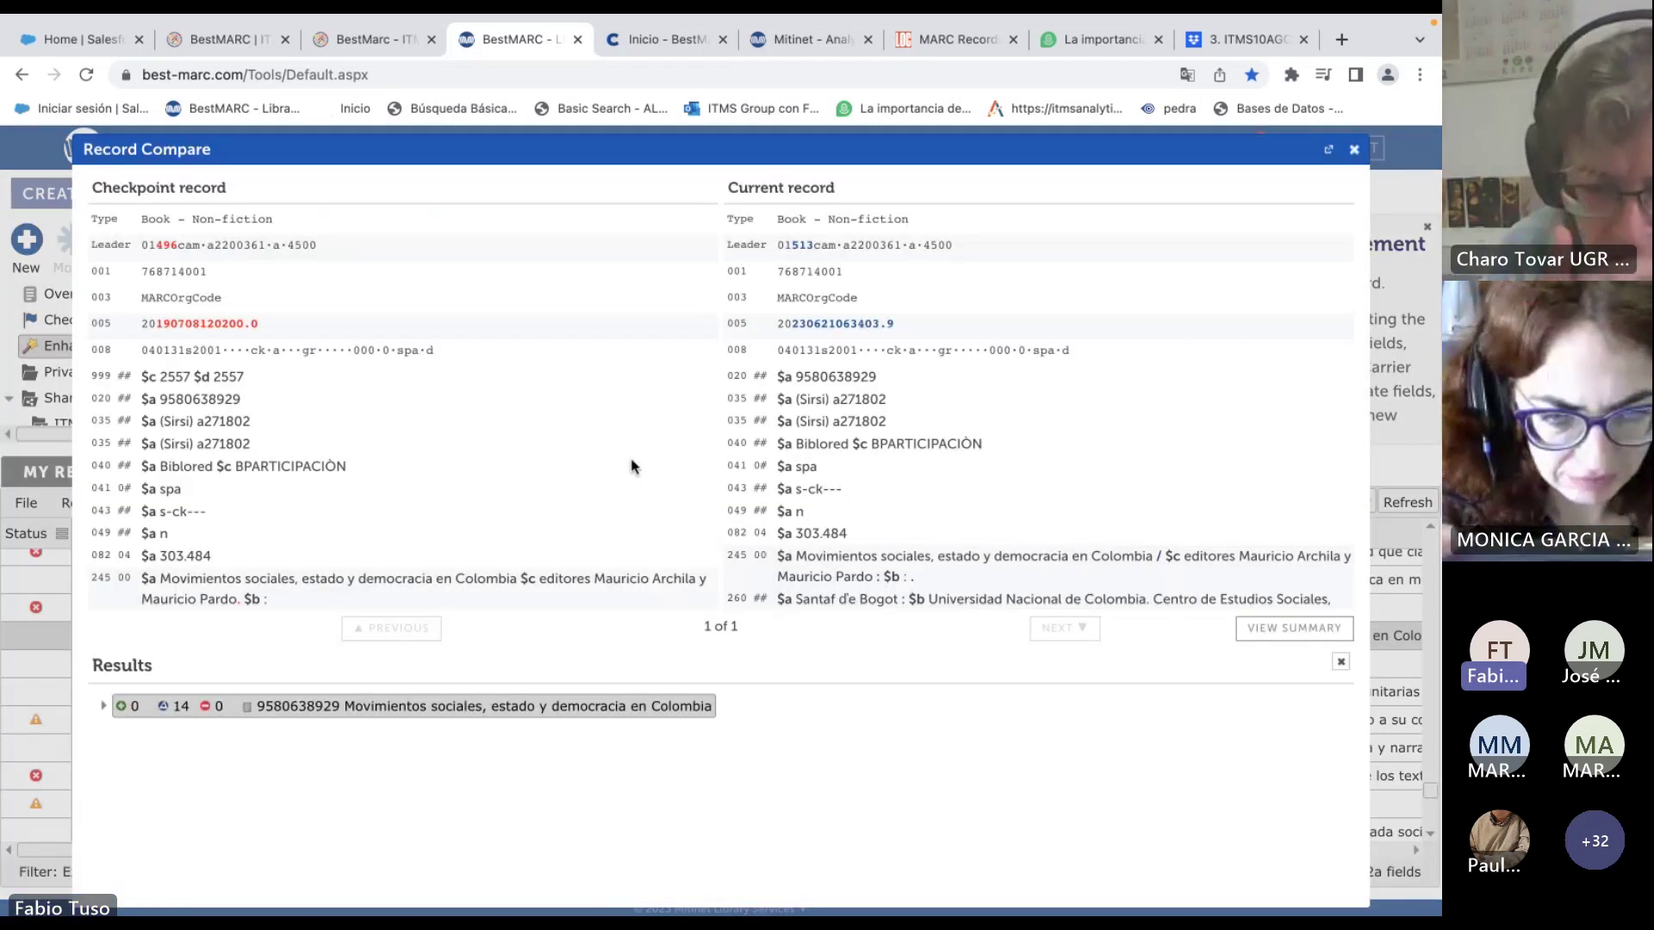
{"action": "scroll", "coordinate": [631, 466], "scroll_direction": "down", "scroll_amount": 5}
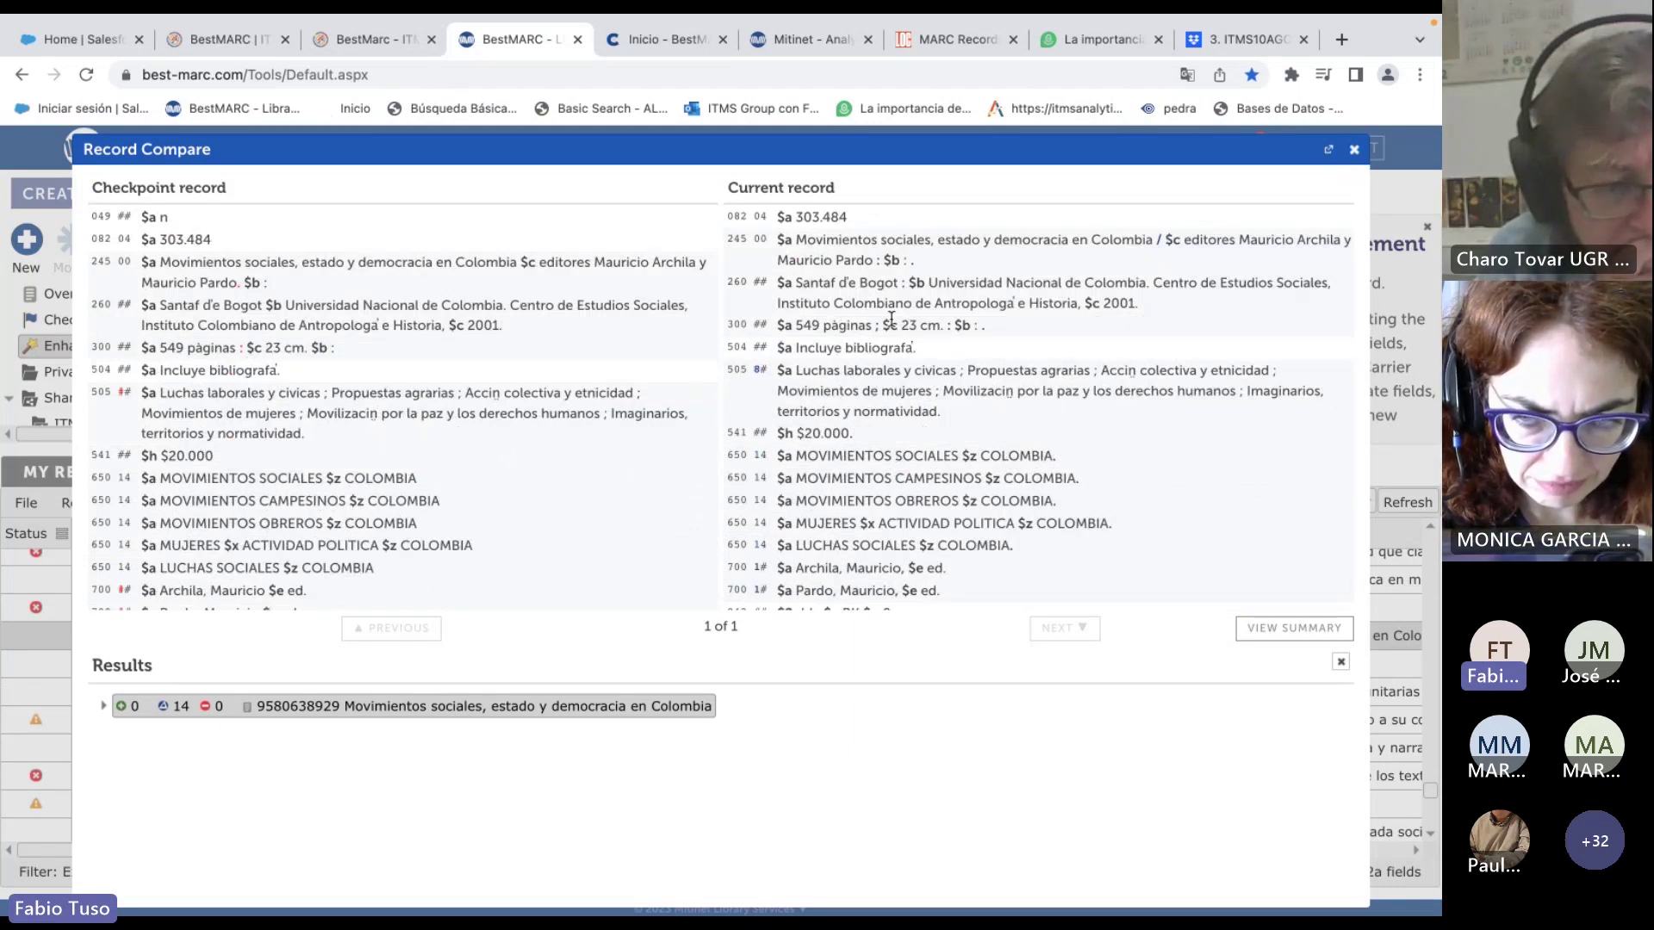
{"action": "left_click_drag", "start_coordinate": [876, 326], "coordinate": [886, 329]}
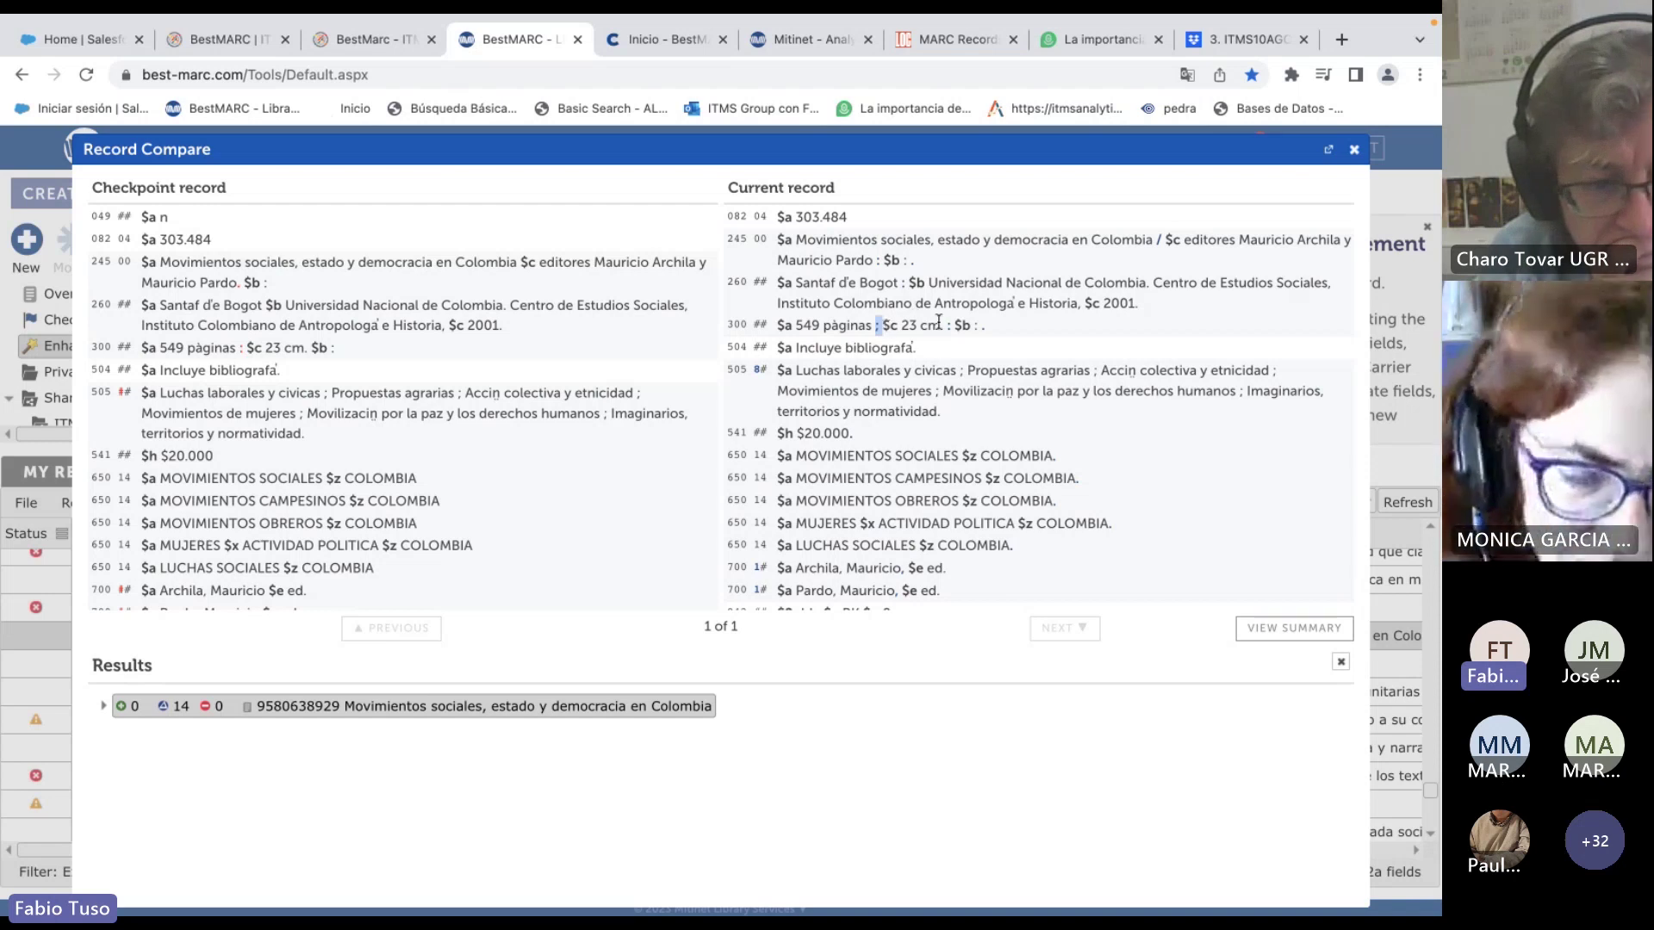
{"action": "left_click_drag", "start_coordinate": [305, 348], "coordinate": [316, 348]}
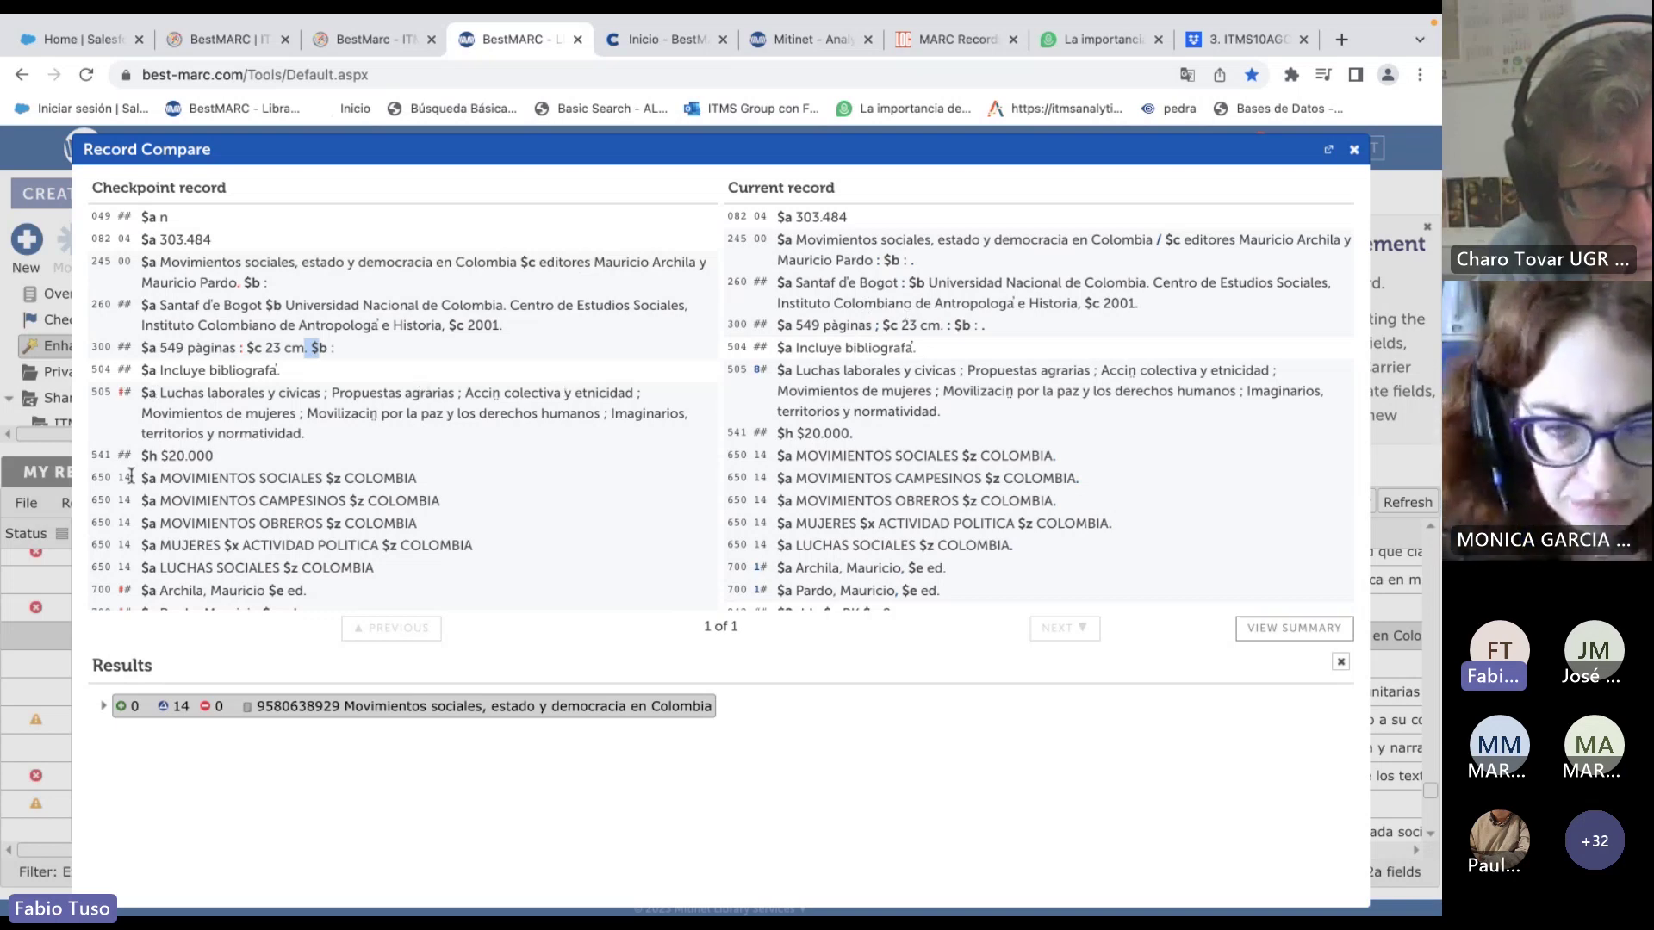
{"action": "scroll", "coordinate": [122, 478], "scroll_direction": "down", "scroll_amount": 2}
{"action": "left_click_drag", "start_coordinate": [120, 493], "coordinate": [131, 492]}
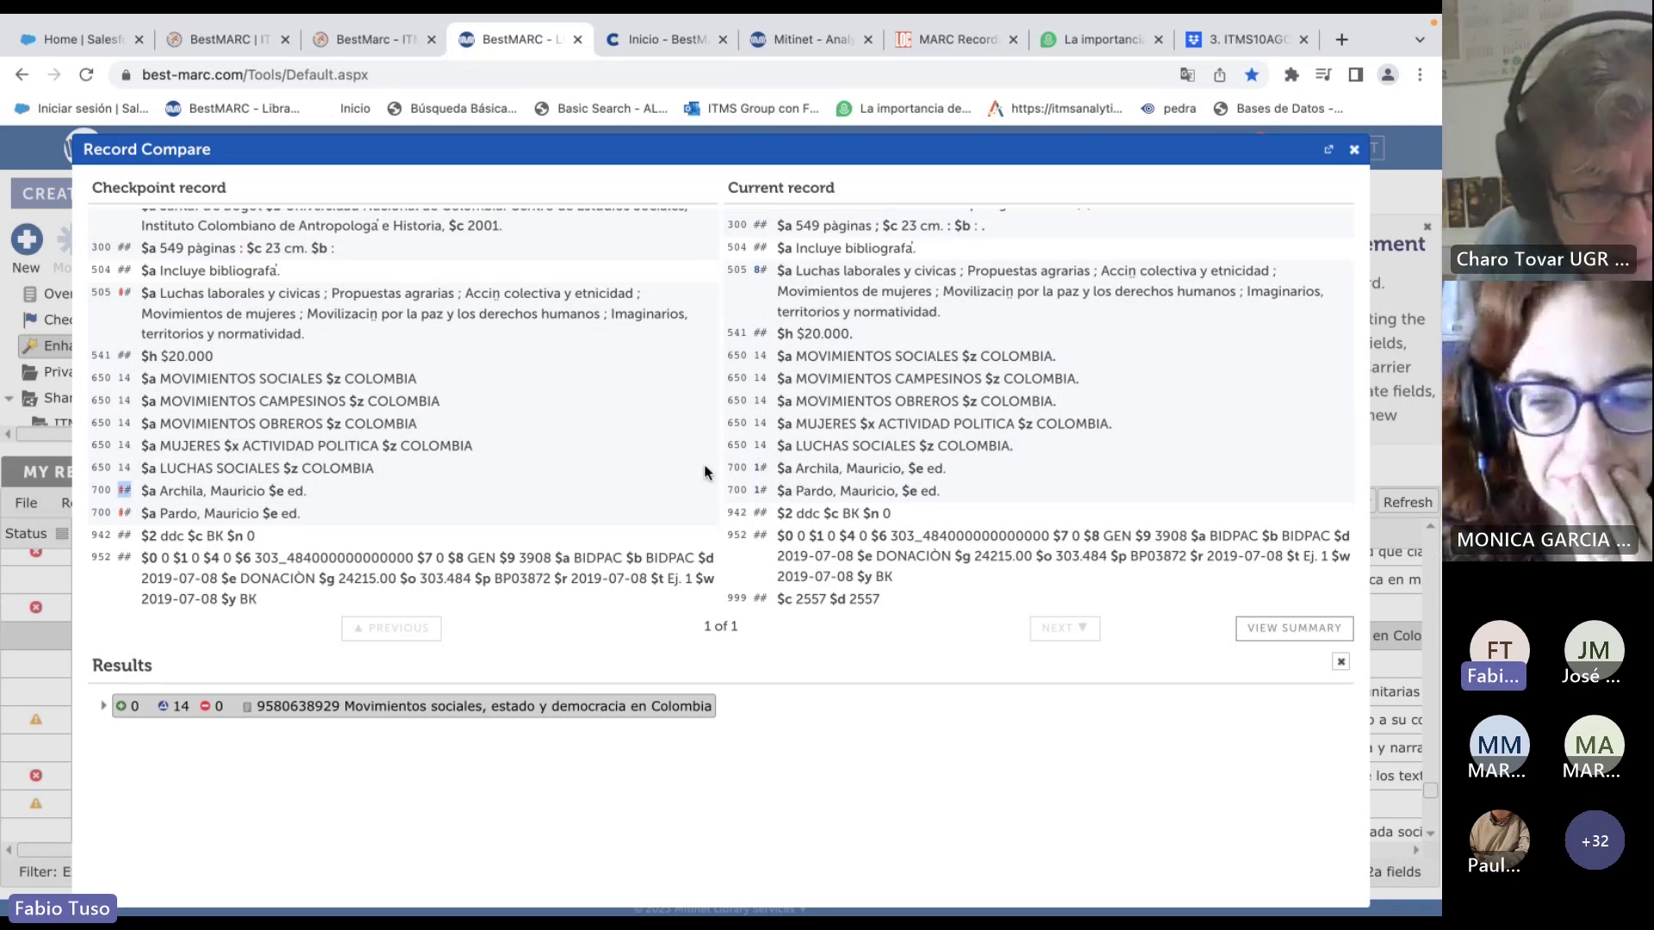
{"action": "key", "text": "Escape"}
Run the Convert to RDA enhancement on all records in "Error pàginas - páginas".
{"action": "left_click", "coordinate": [231, 502]}
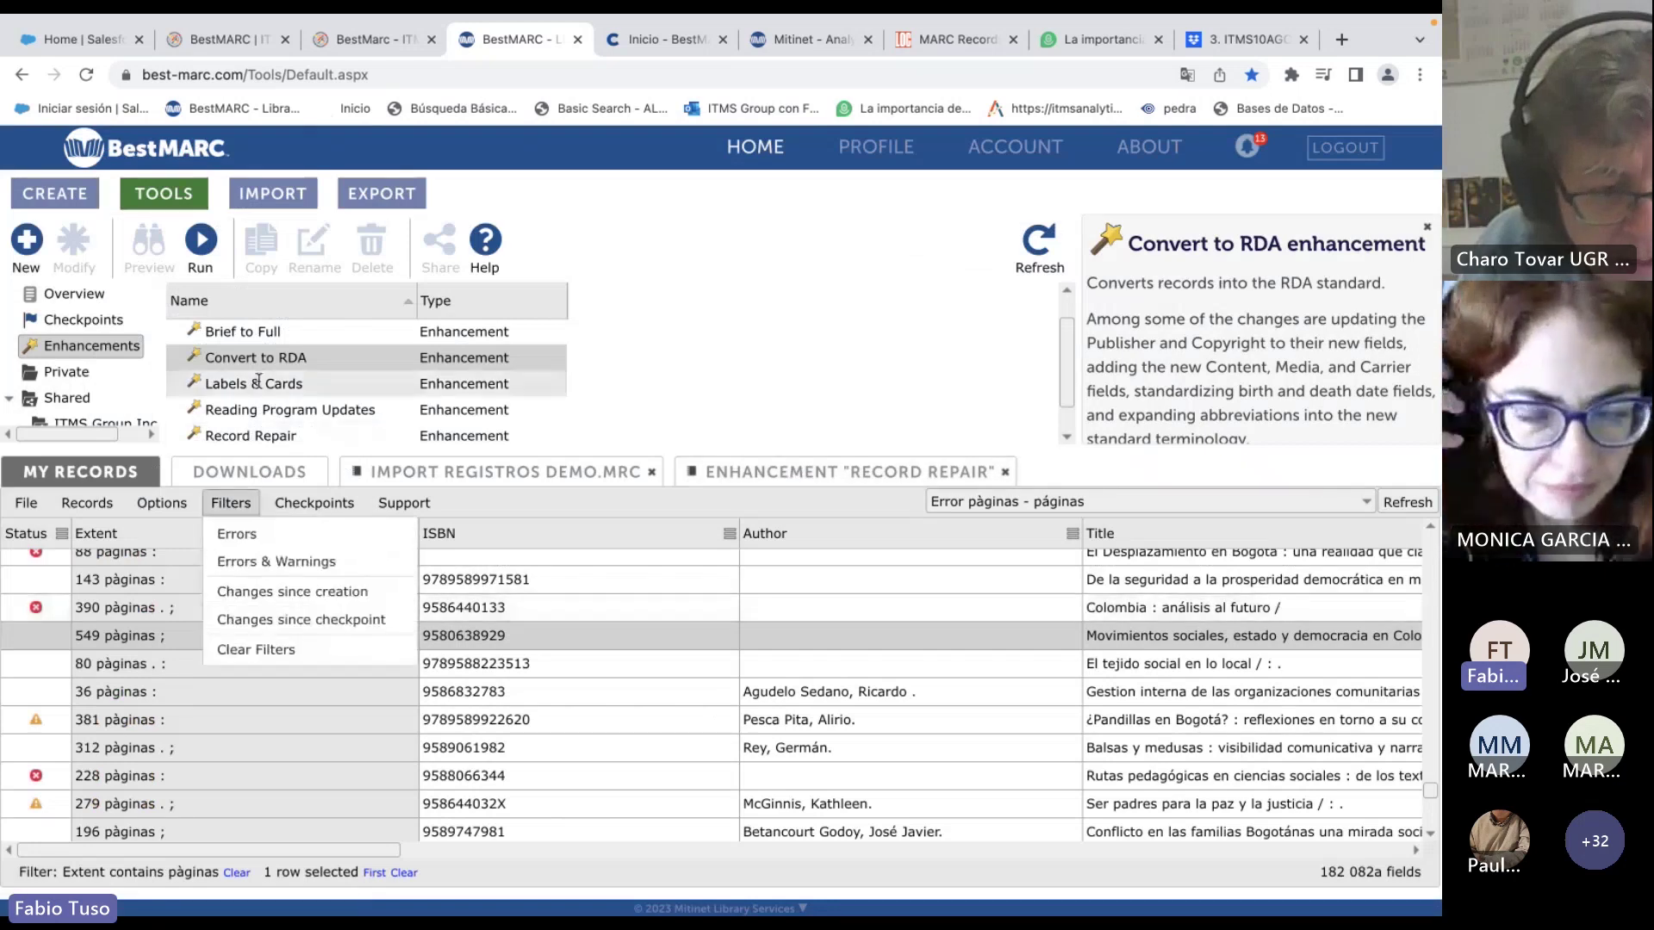
{"action": "left_click", "coordinate": [201, 244]}
{"action": "left_click", "coordinate": [609, 472]}
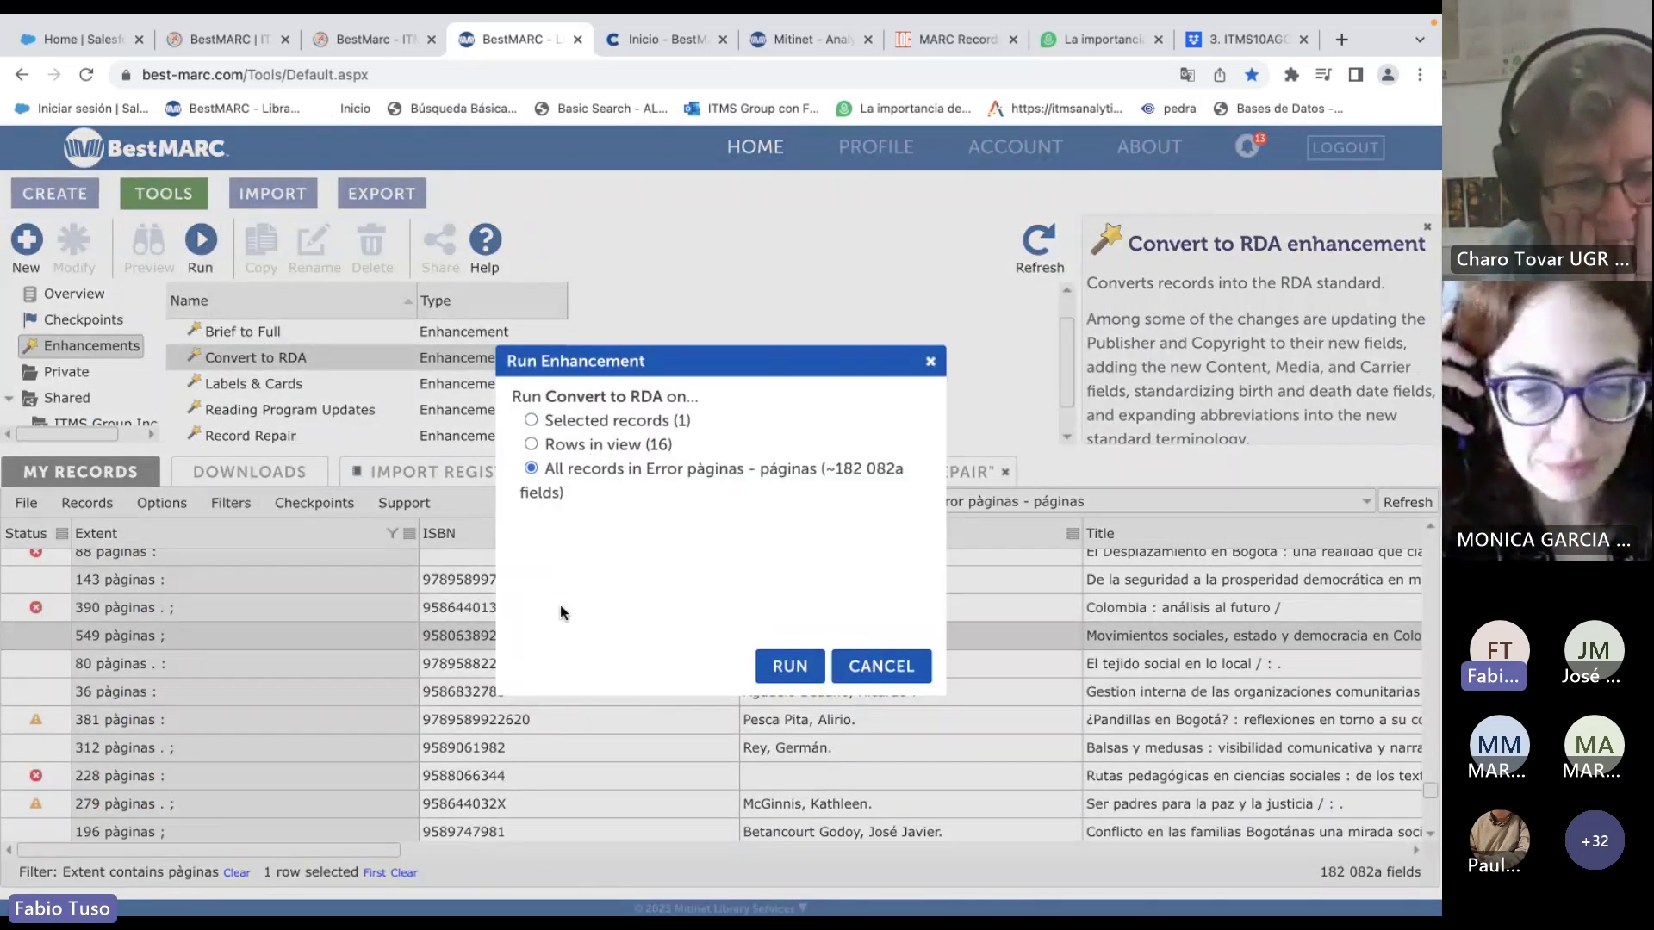
{"action": "left_click", "coordinate": [788, 666]}
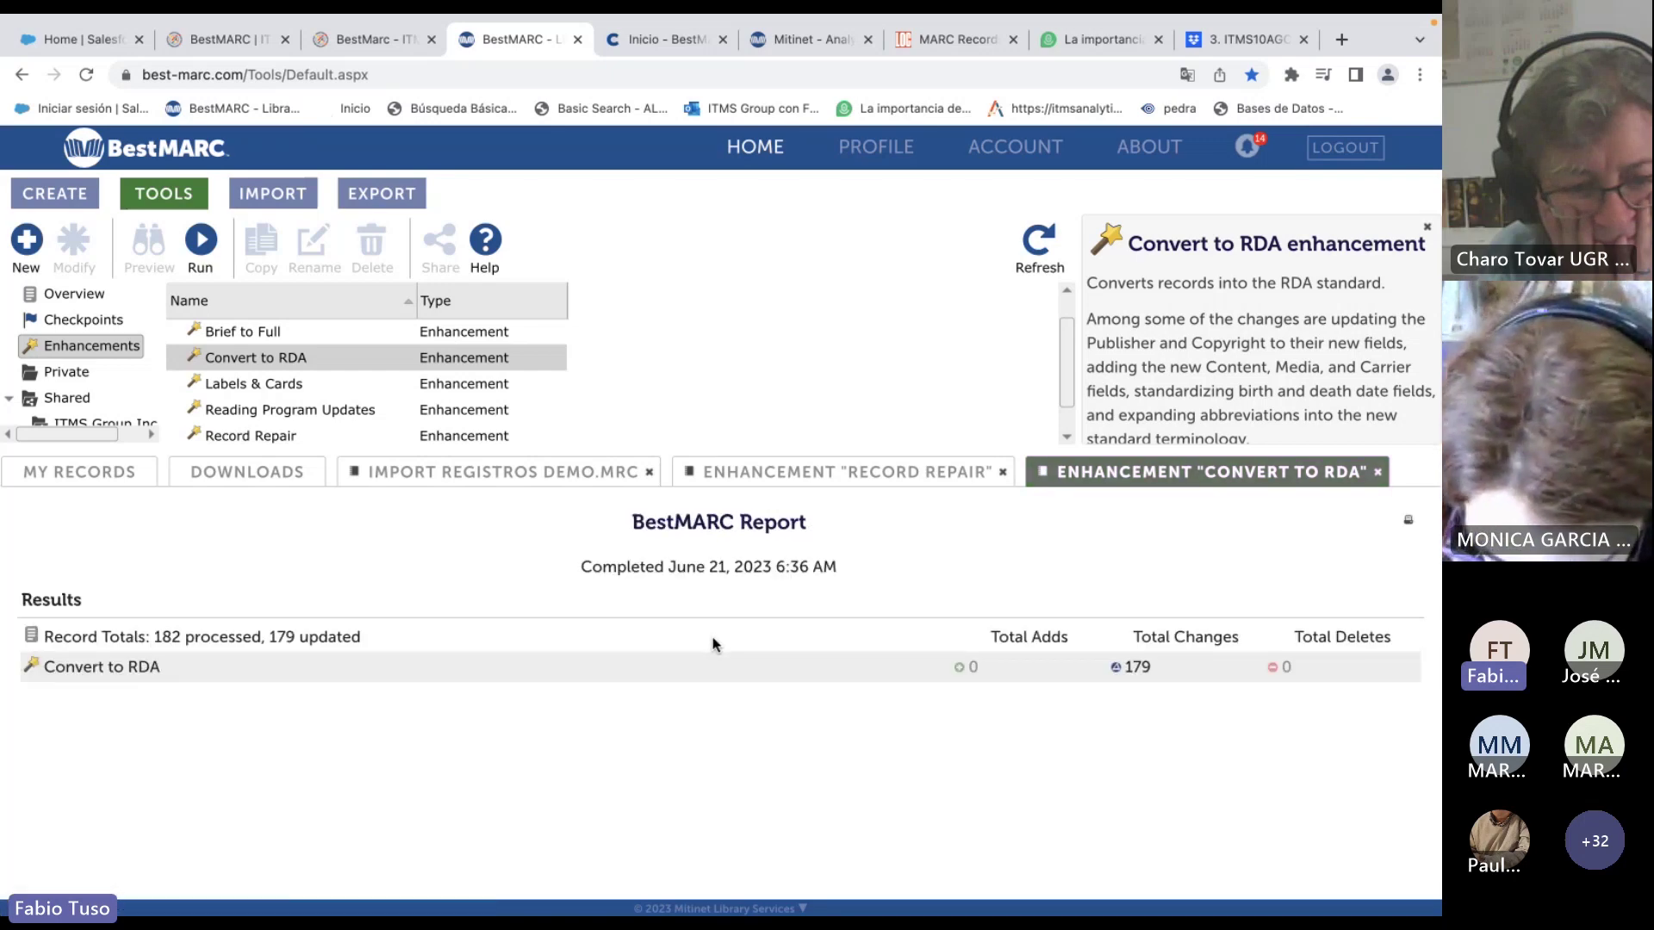
Compare the 390-page record "Colombia : análisis al futuro" with its checkpoint version, examining the leader and fields 007, 040, 300 and 336 to 338.
{"action": "left_click", "coordinate": [110, 473]}
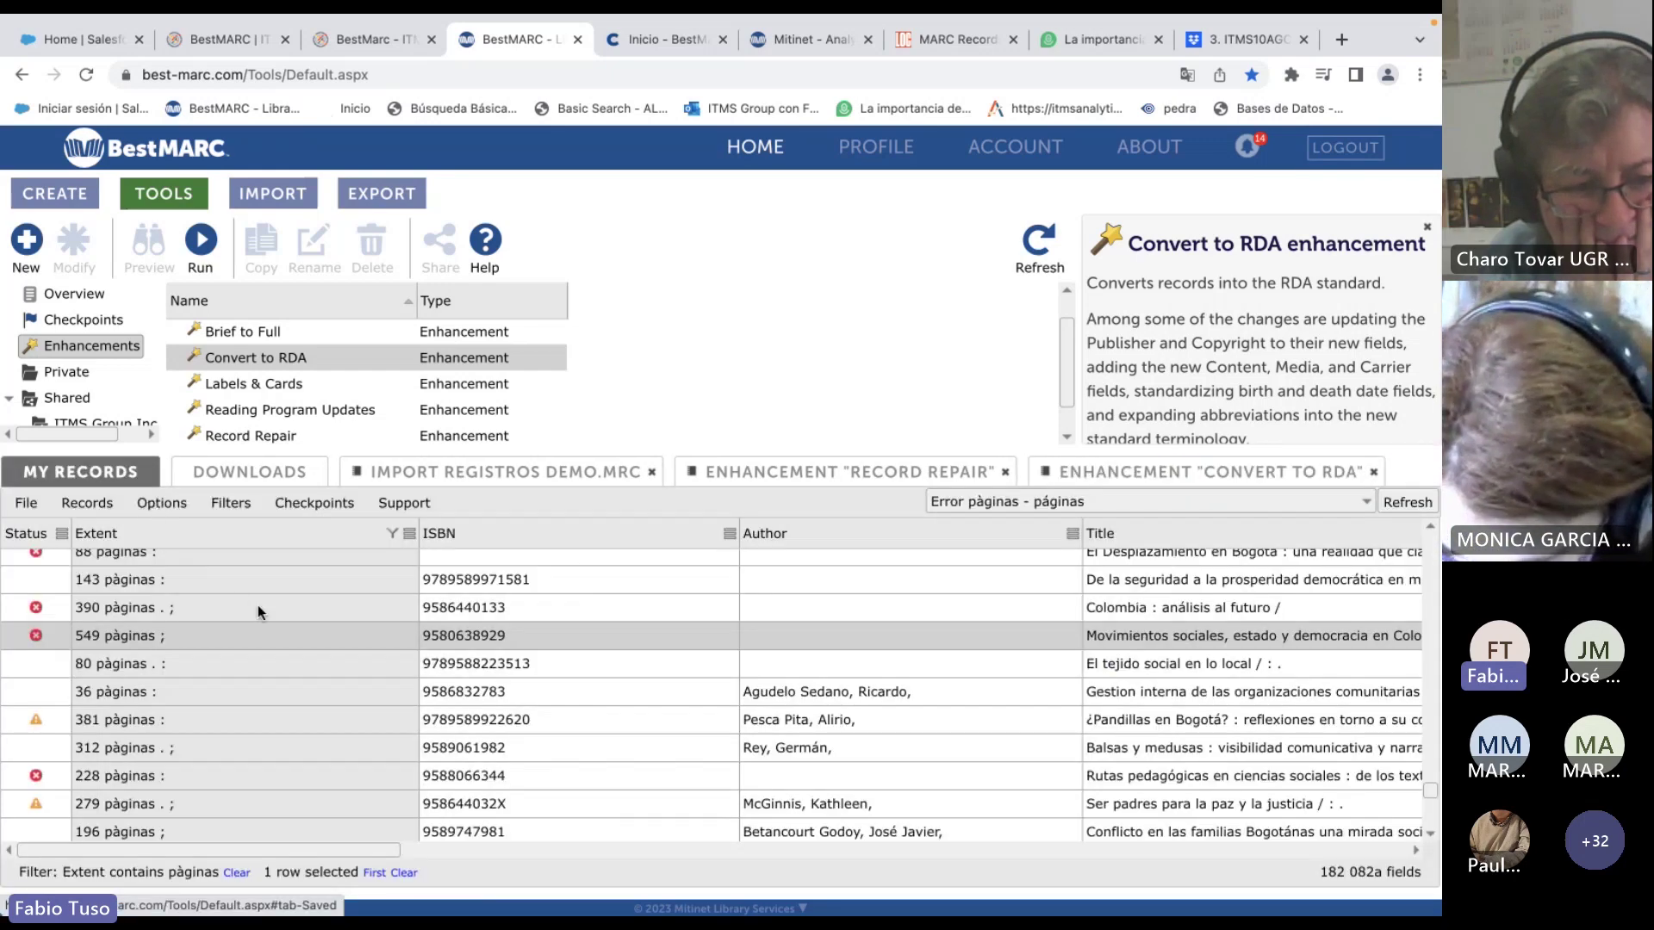
{"action": "left_click", "coordinate": [257, 605]}
{"action": "right_click", "coordinate": [257, 604]}
{"action": "left_click", "coordinate": [321, 712]}
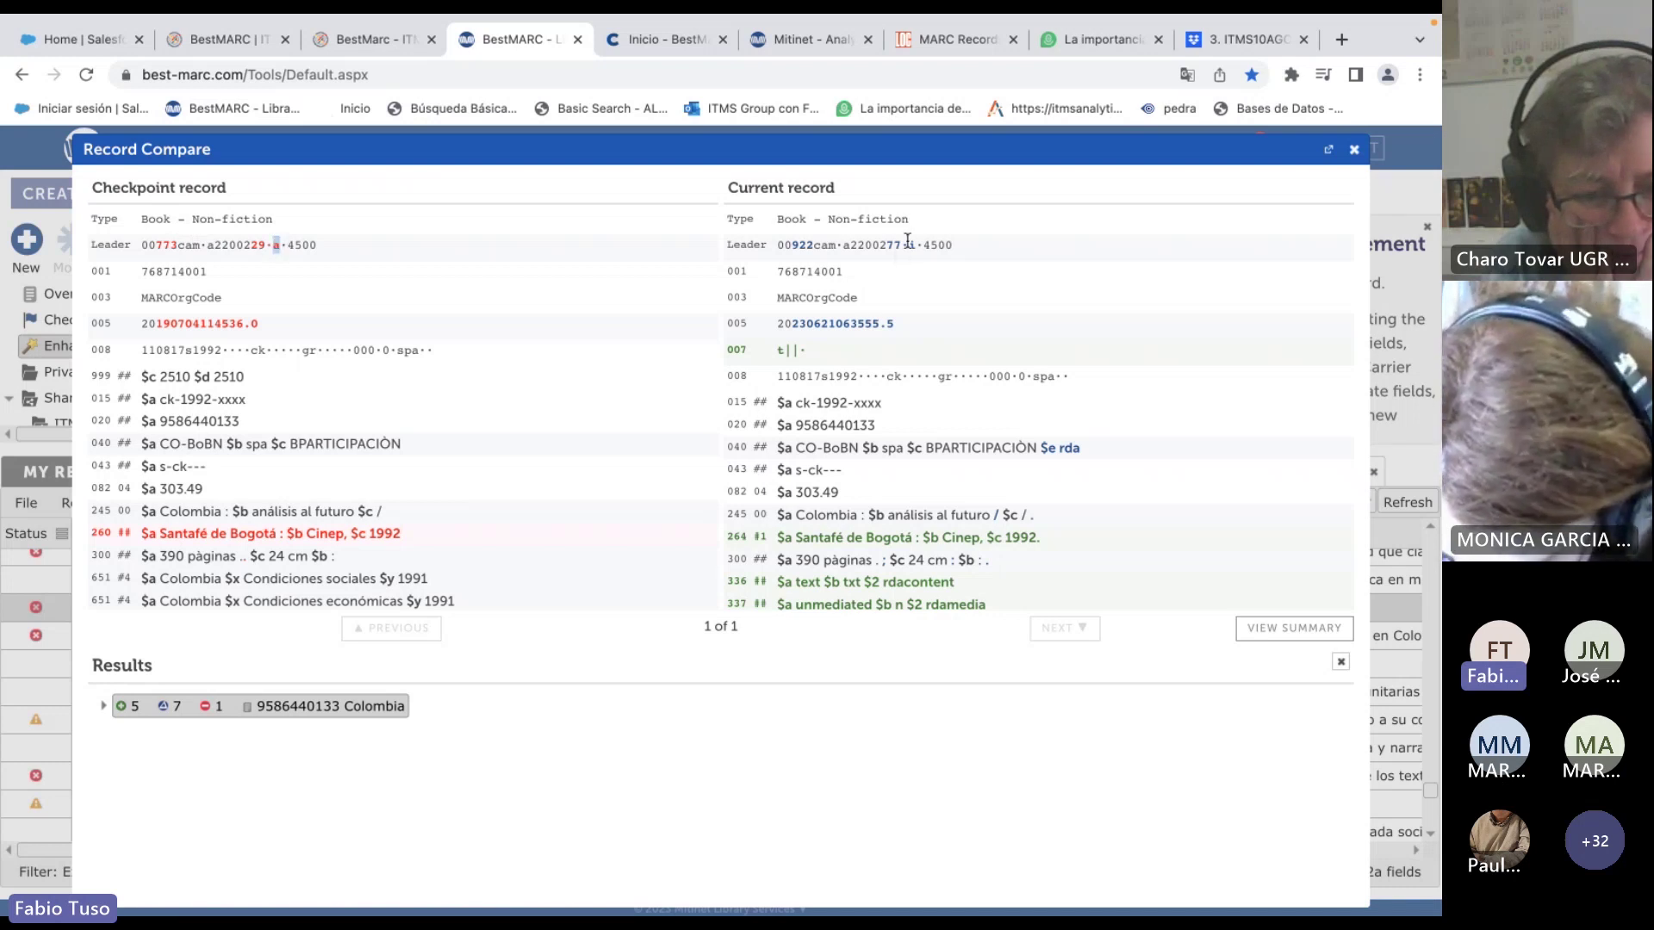
{"action": "left_click_drag", "start_coordinate": [910, 245], "coordinate": [920, 246]}
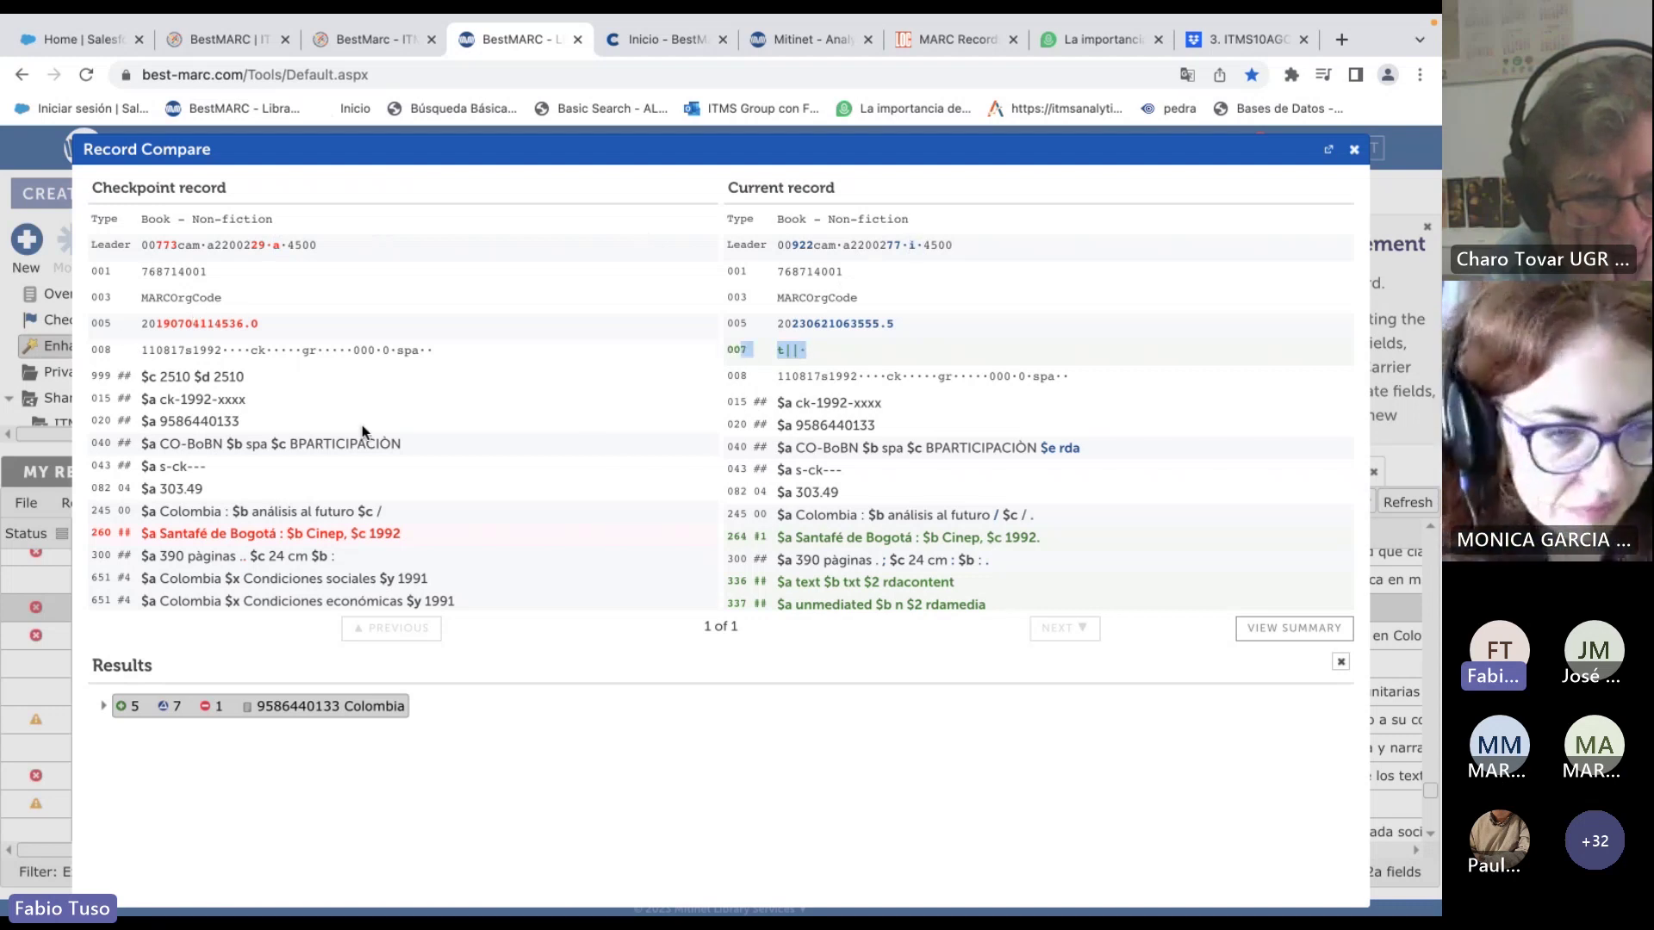
{"action": "left_click_drag", "start_coordinate": [265, 441], "coordinate": [406, 446]}
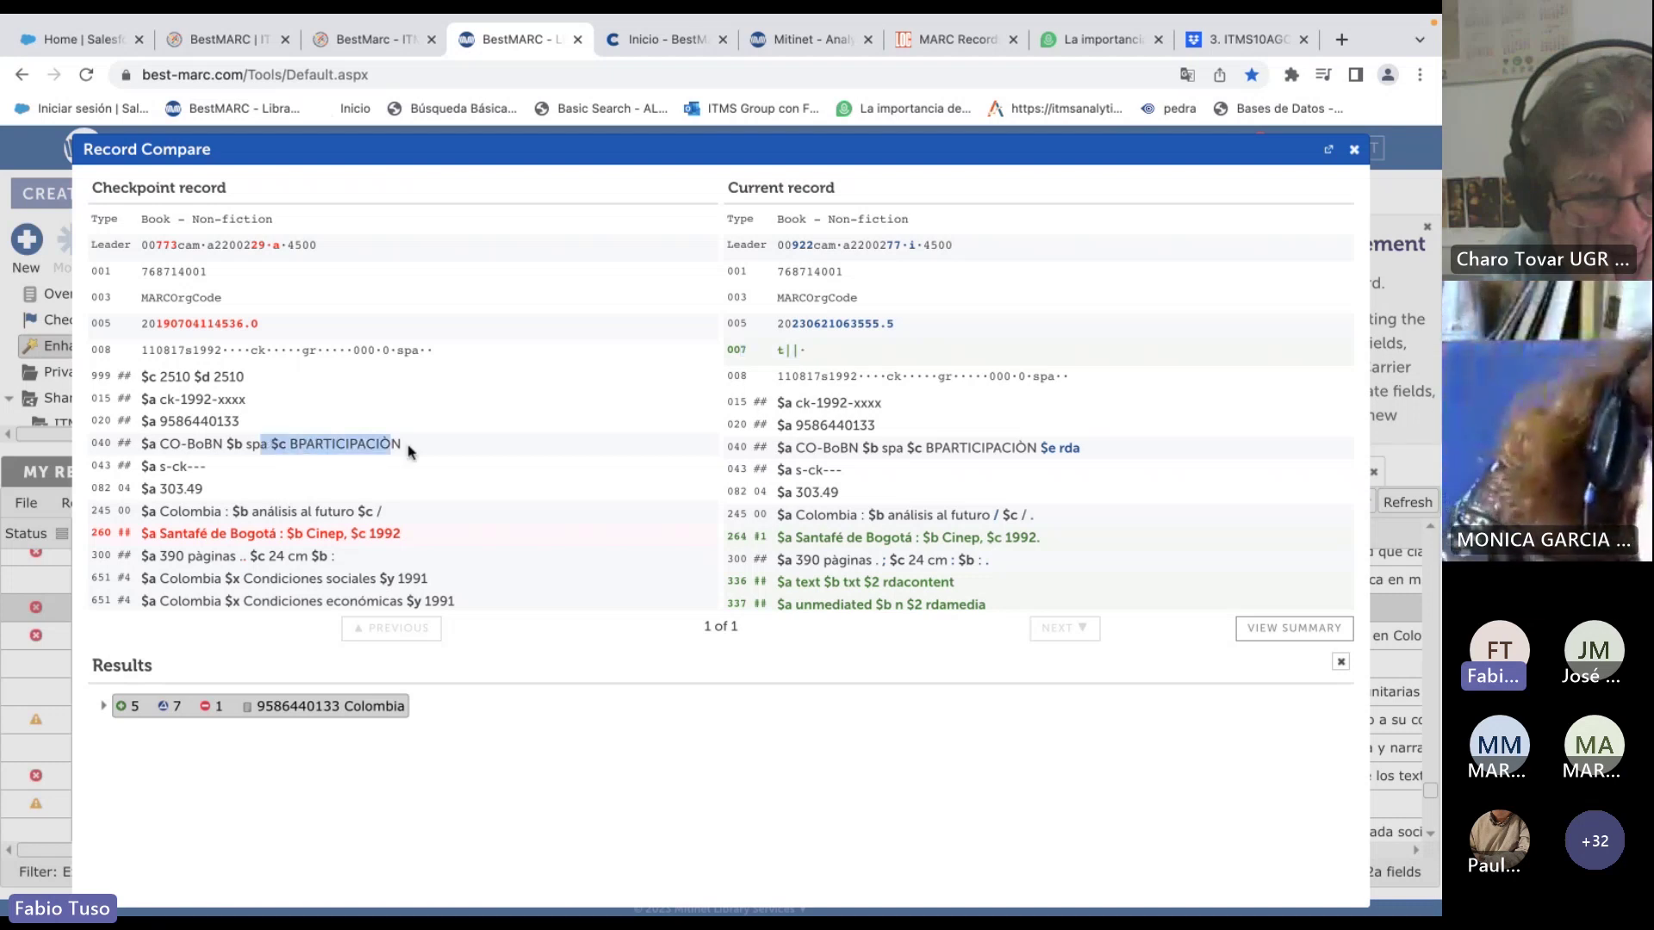
{"action": "left_click_drag", "start_coordinate": [1041, 441], "coordinate": [1077, 446]}
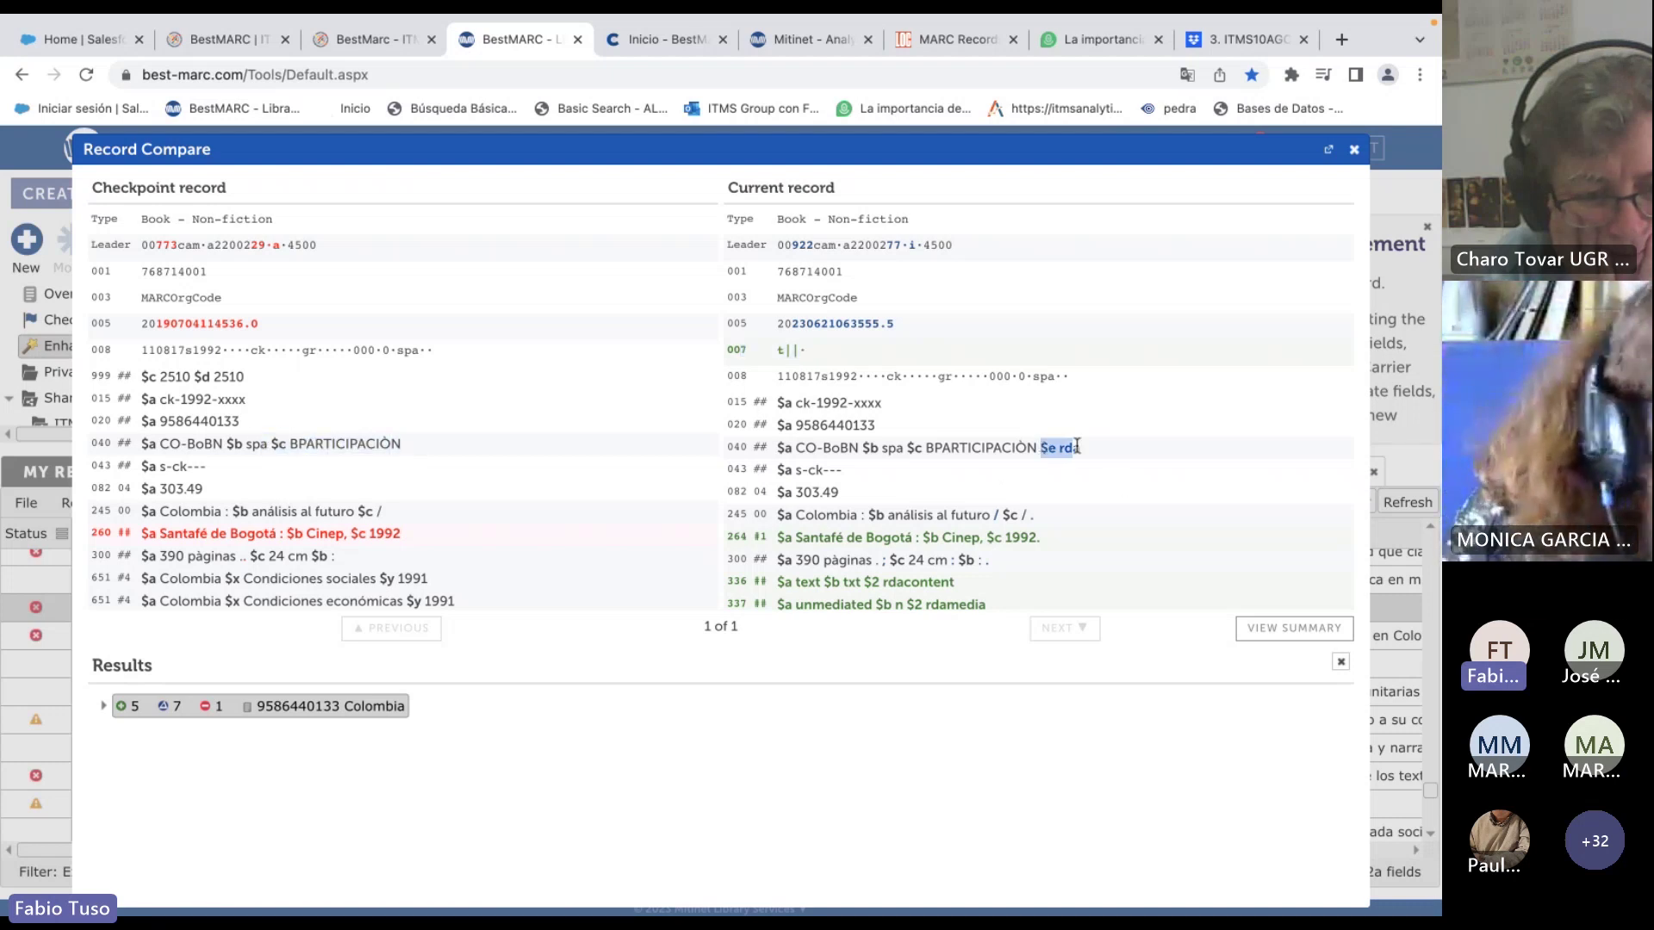
{"action": "scroll", "coordinate": [951, 470], "scroll_direction": "down", "scroll_amount": 2}
{"action": "scroll", "coordinate": [379, 499], "scroll_direction": "down", "scroll_amount": 1}
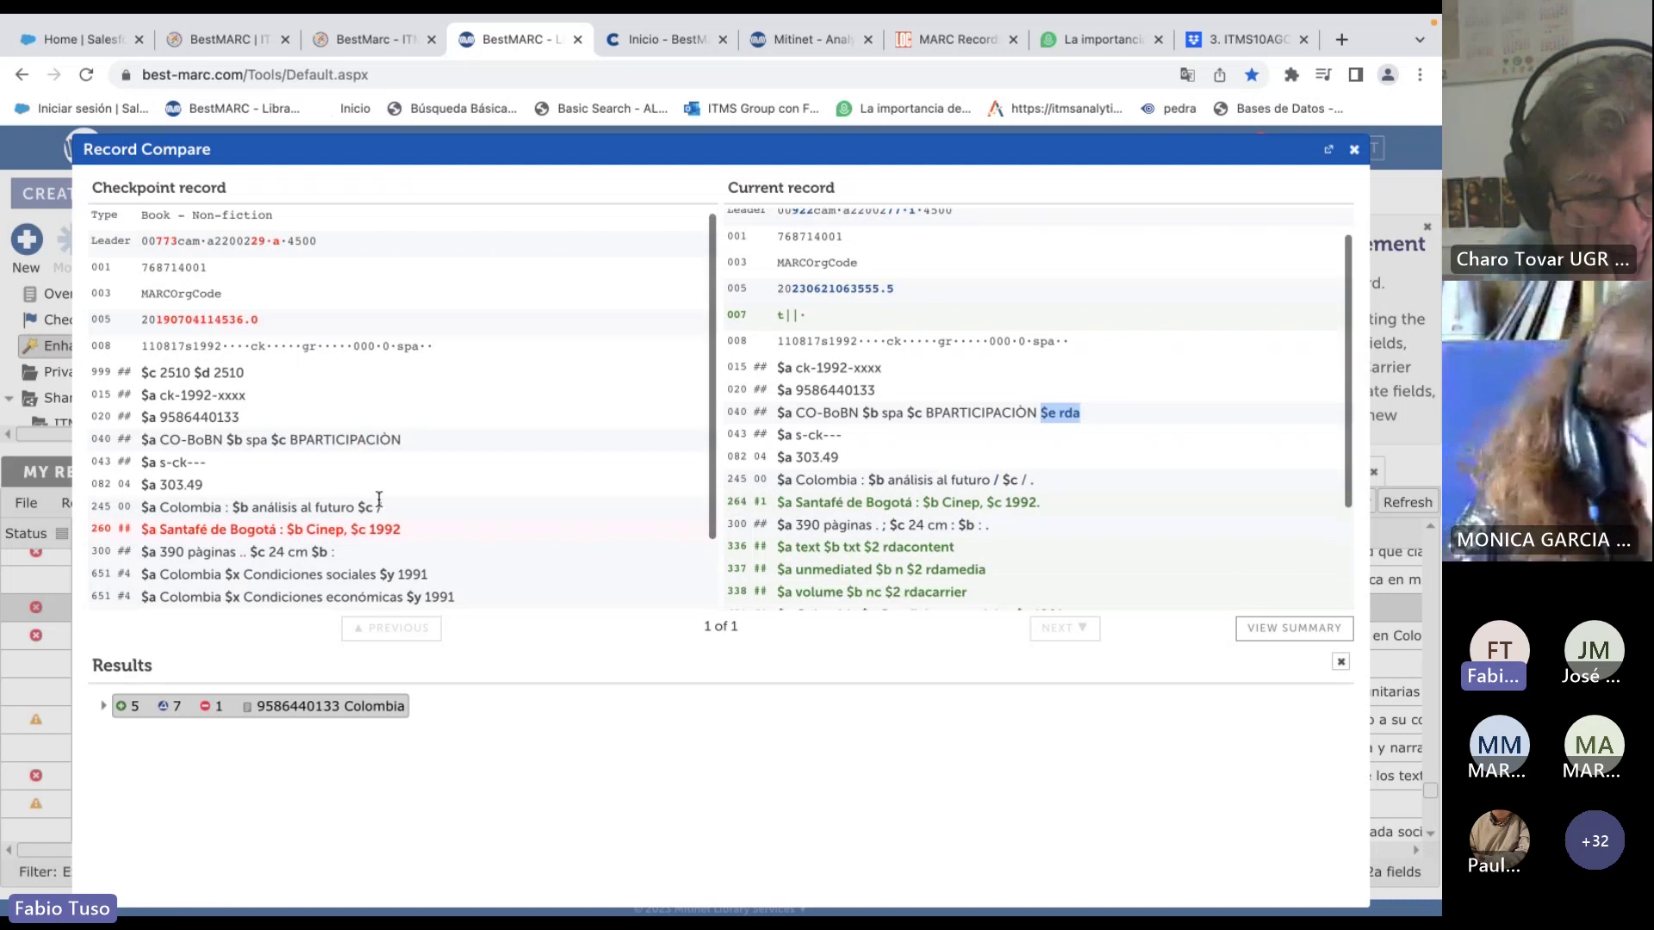
{"action": "scroll", "coordinate": [379, 499], "scroll_direction": "down", "scroll_amount": 3}
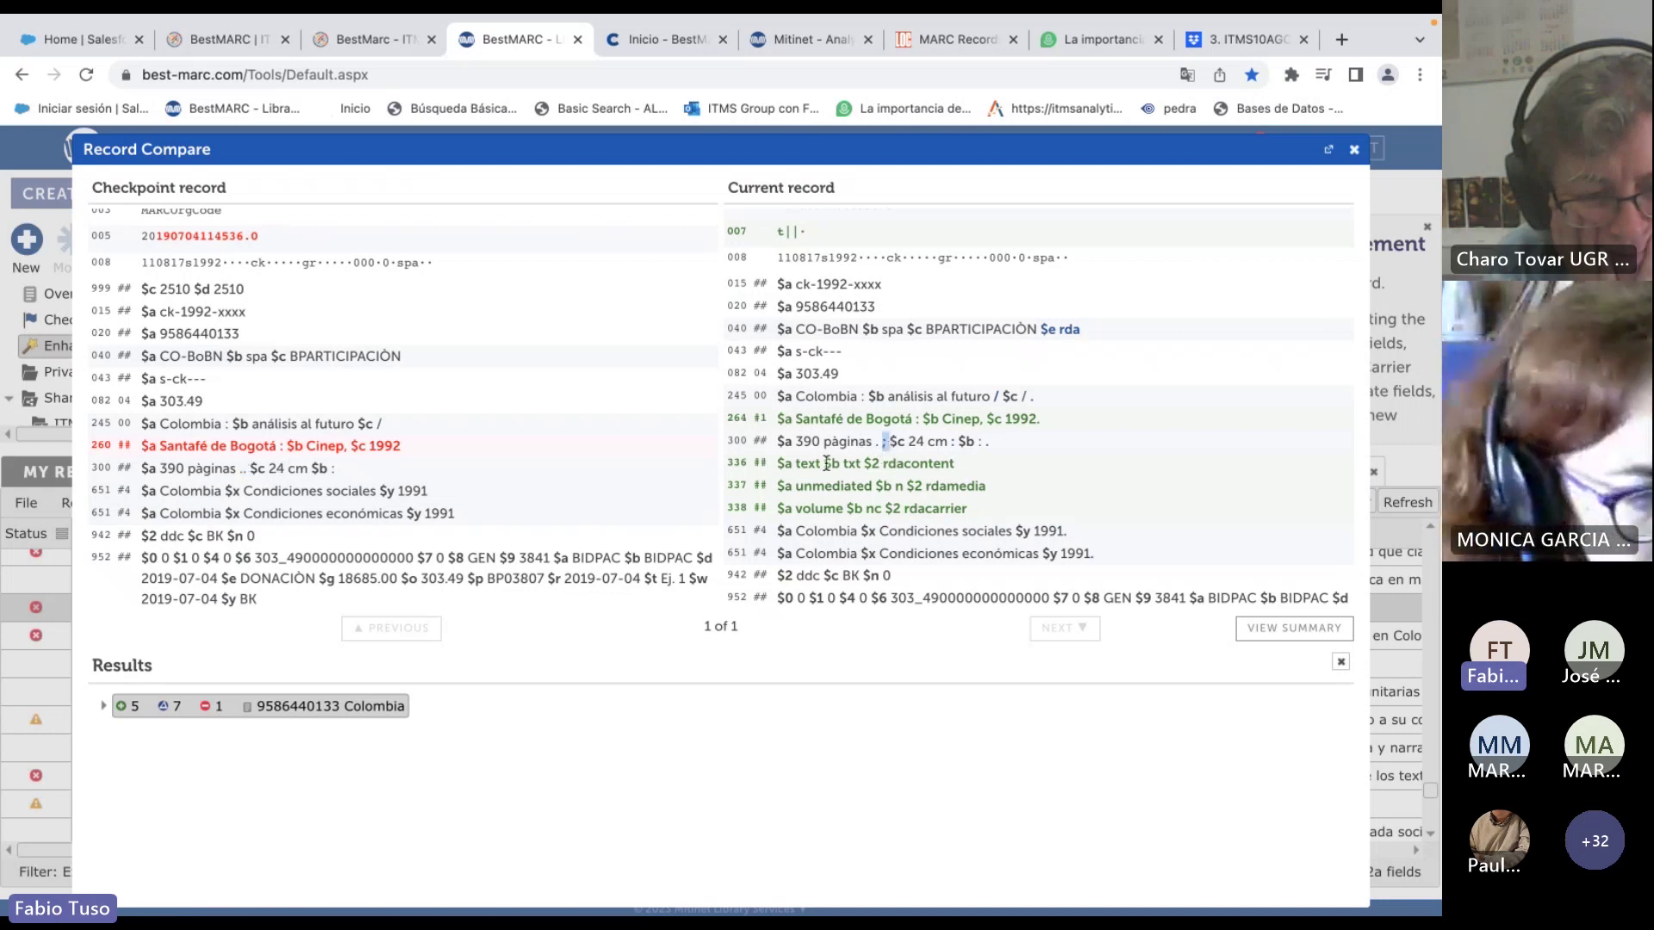
{"action": "left_click_drag", "start_coordinate": [732, 465], "coordinate": [774, 508]}
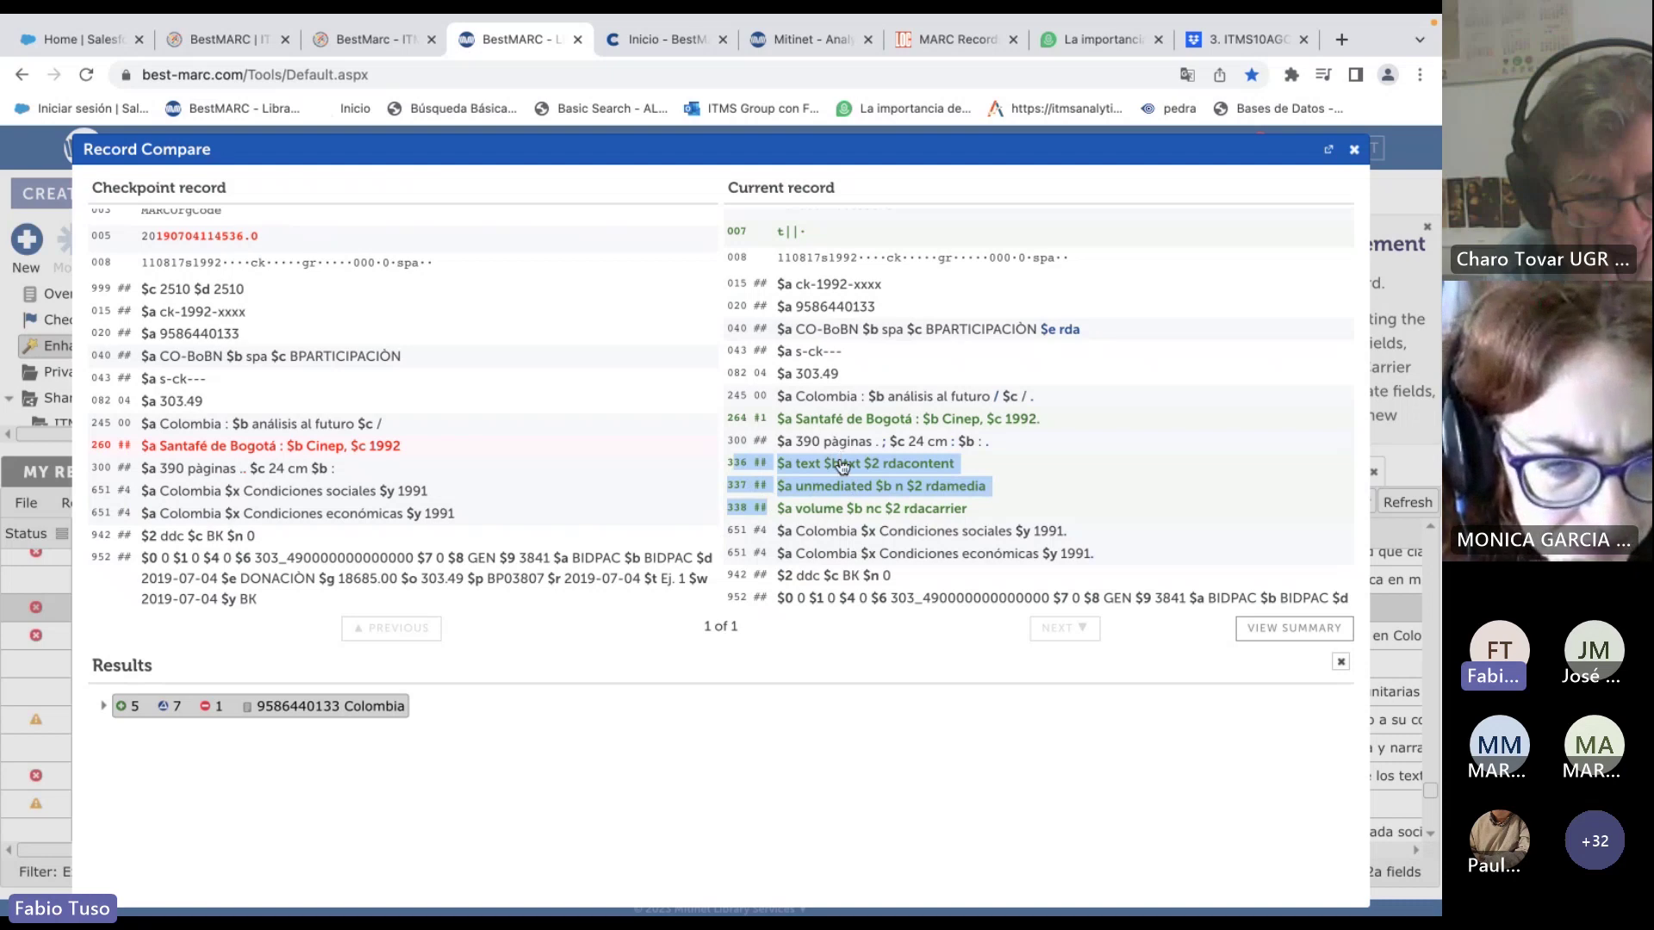
{"action": "key", "text": "Escape"}
Compare the 36-page record "Gestion interna de las organizaciones comunitarias" with its checkpoint version, examining subfields 040 $b and 100 $e and fields 336 to 338.
{"action": "left_click", "coordinate": [320, 695]}
{"action": "right_click", "coordinate": [321, 695]}
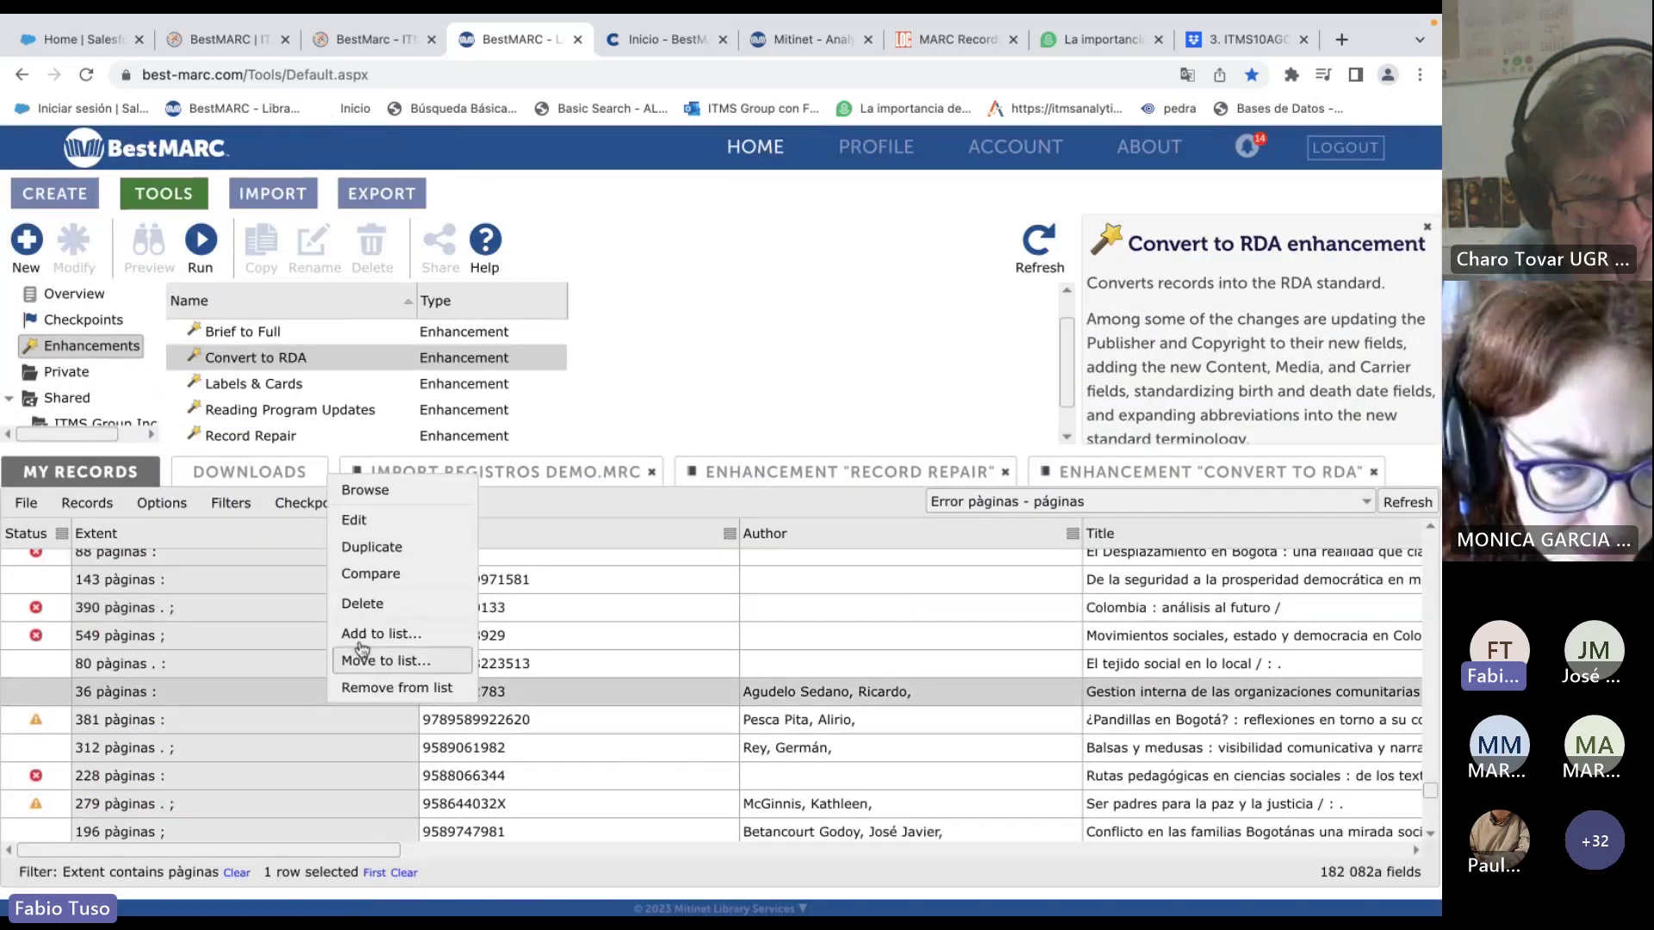
{"action": "left_click", "coordinate": [409, 575]}
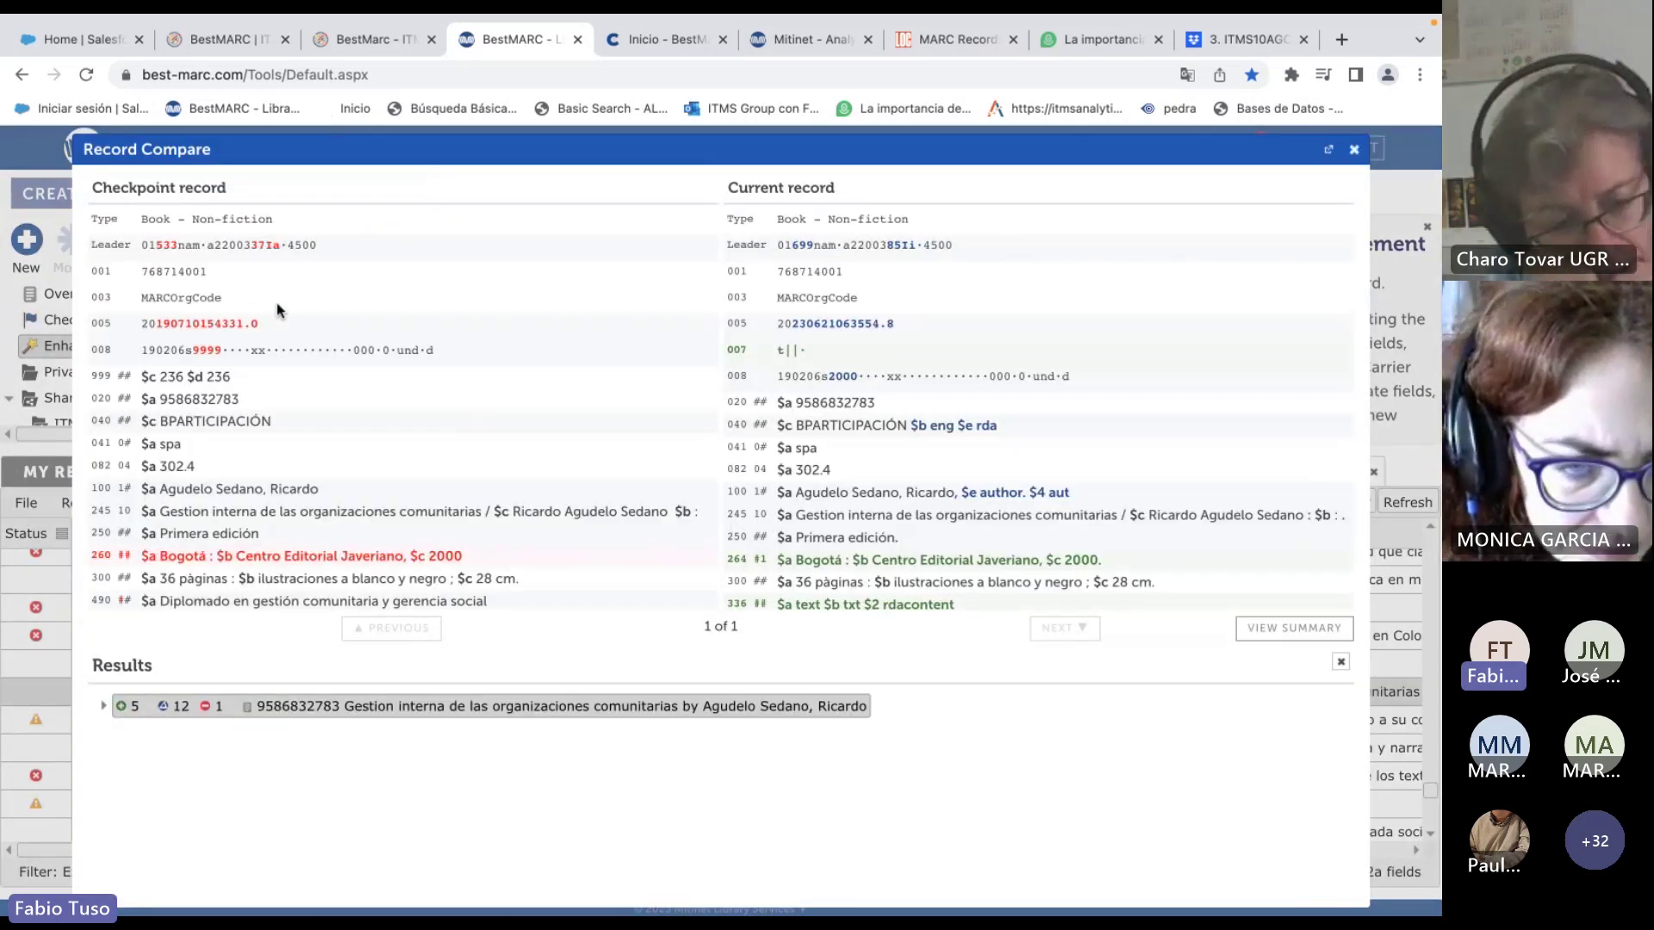
{"action": "scroll", "coordinate": [172, 376], "scroll_direction": "down", "scroll_amount": 3}
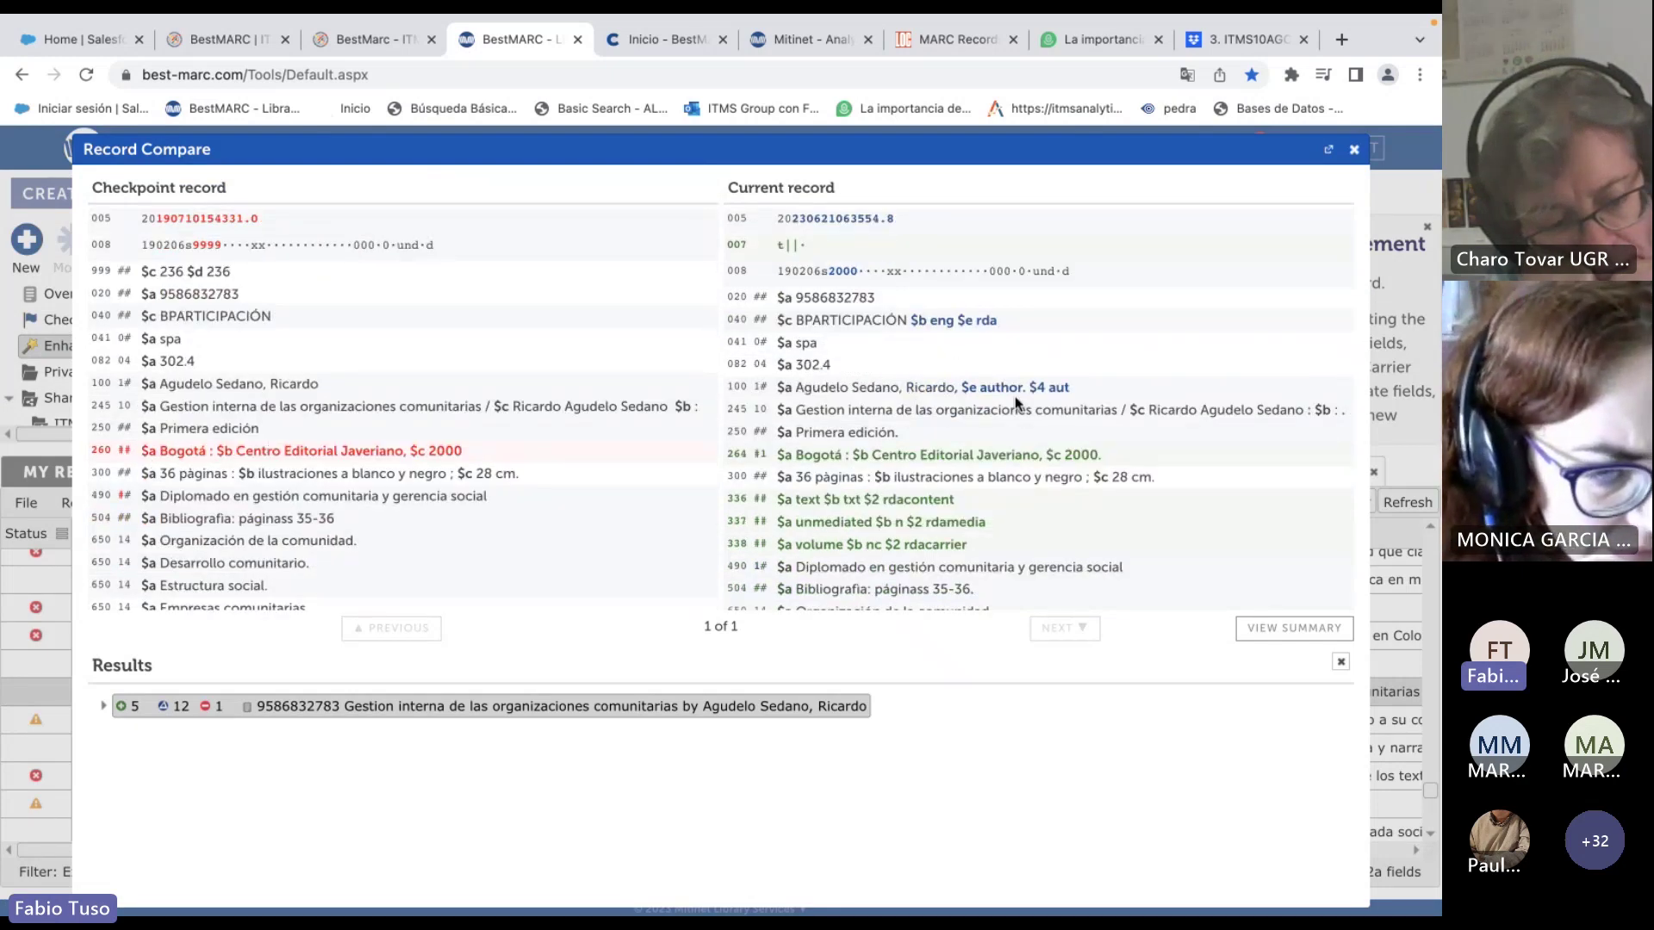
{"action": "scroll", "coordinate": [1023, 402], "scroll_direction": "up", "scroll_amount": 1}
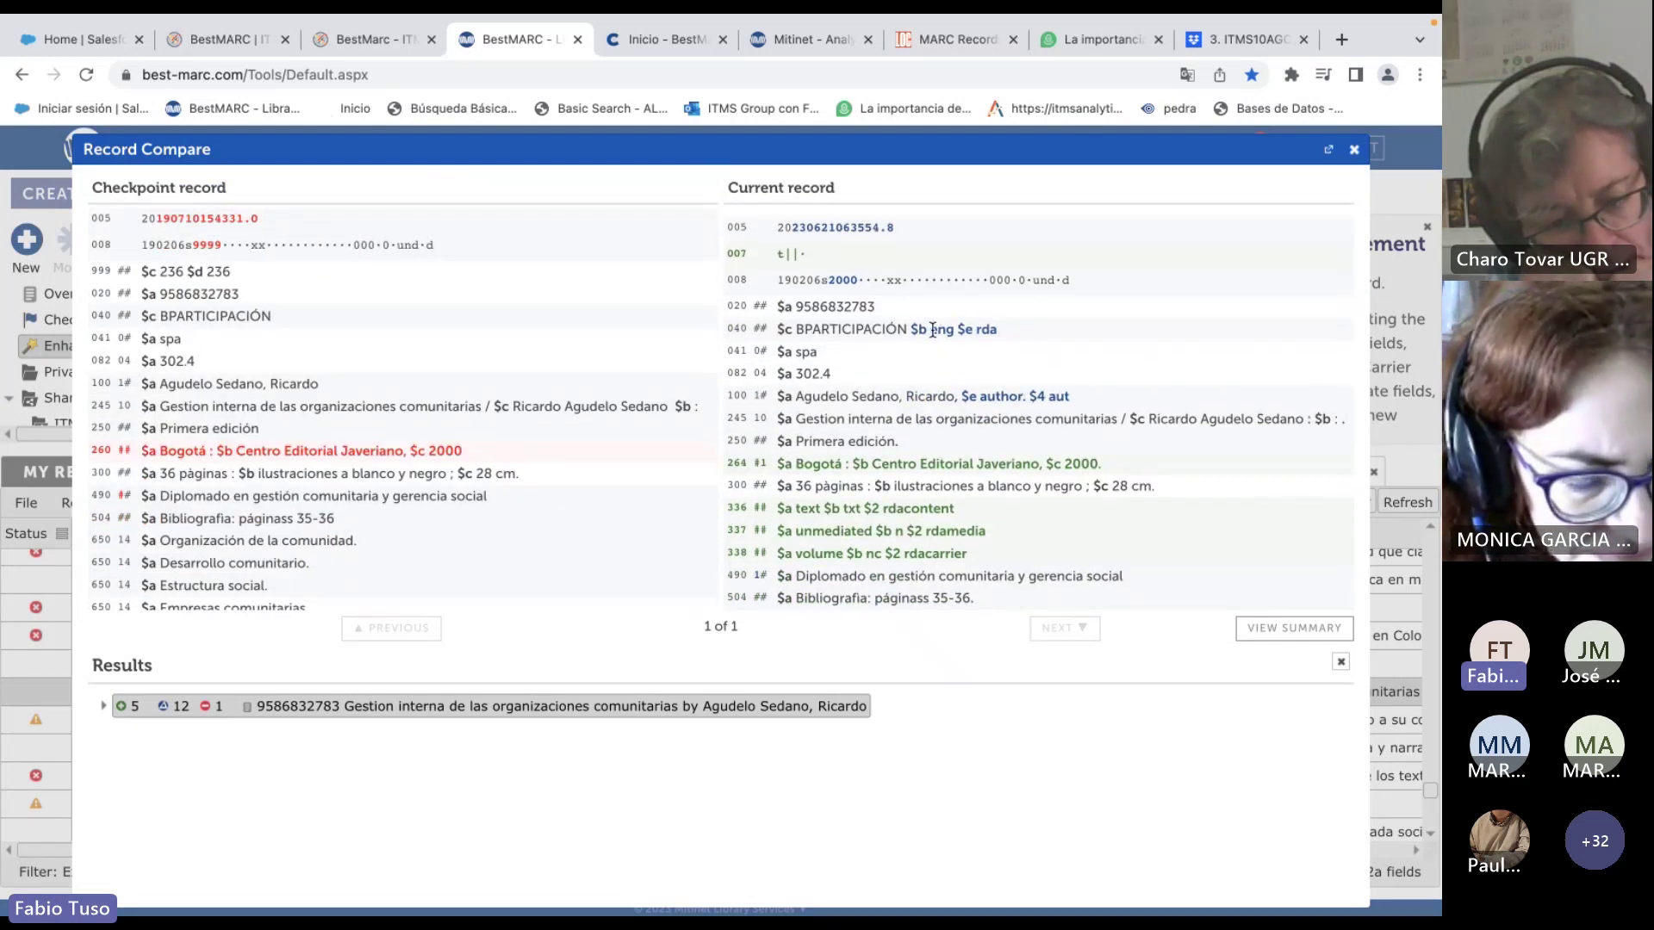
{"action": "double_click", "coordinate": [937, 330]}
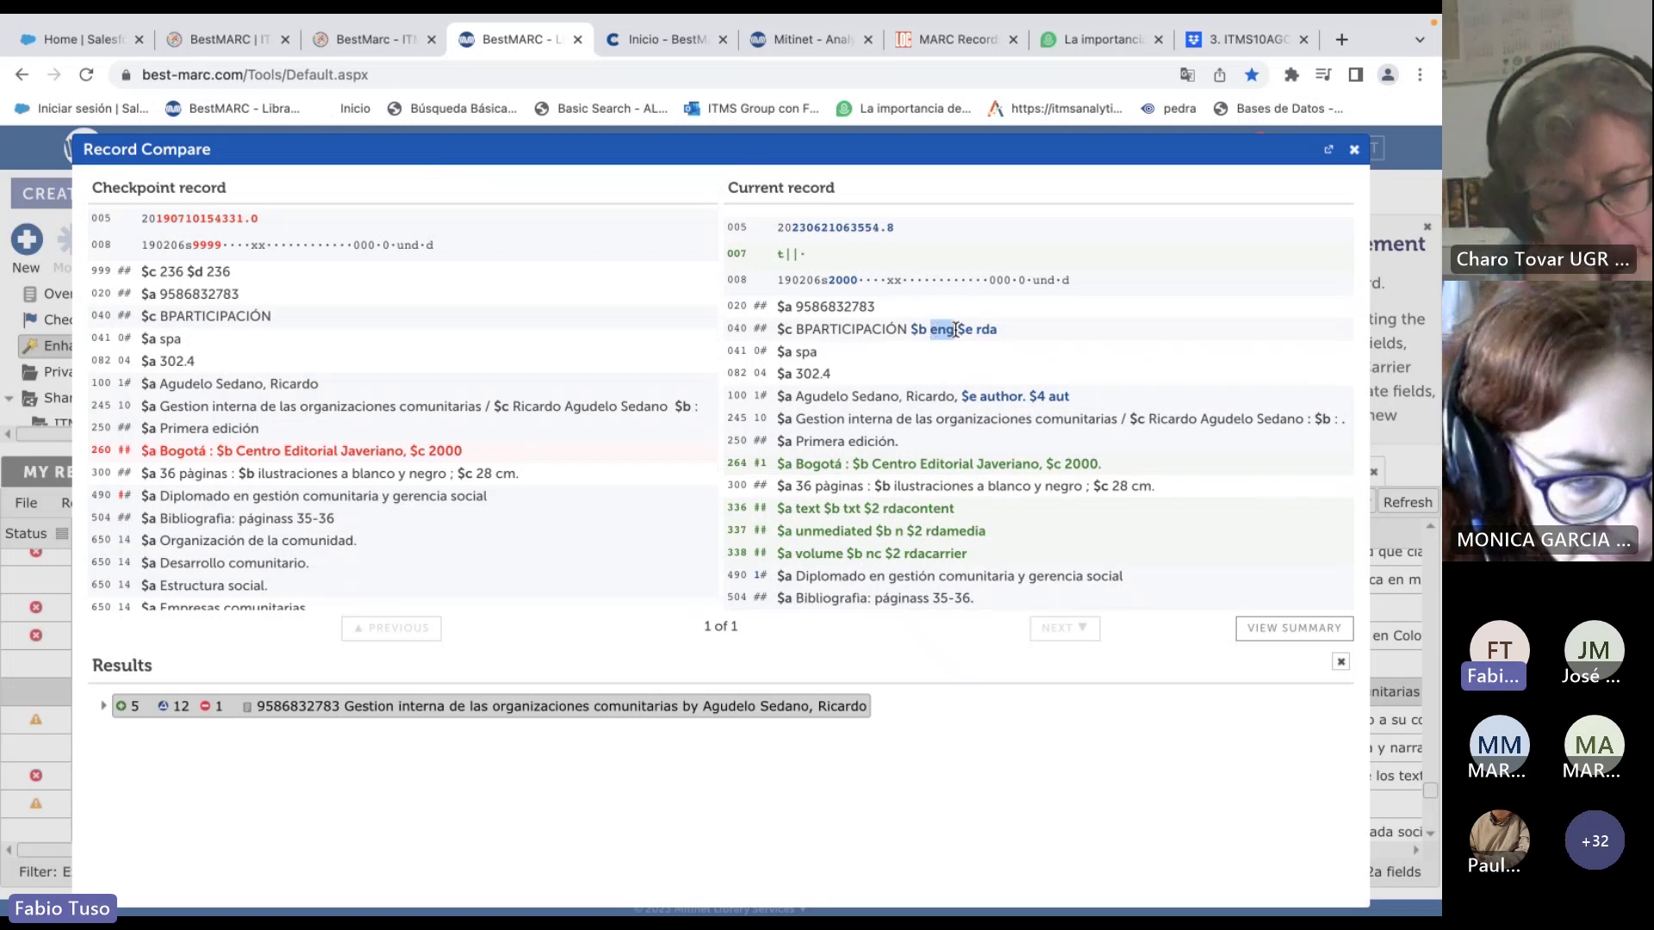
{"action": "double_click", "coordinate": [991, 396]}
{"action": "scroll", "coordinate": [963, 479], "scroll_direction": "down", "scroll_amount": 3}
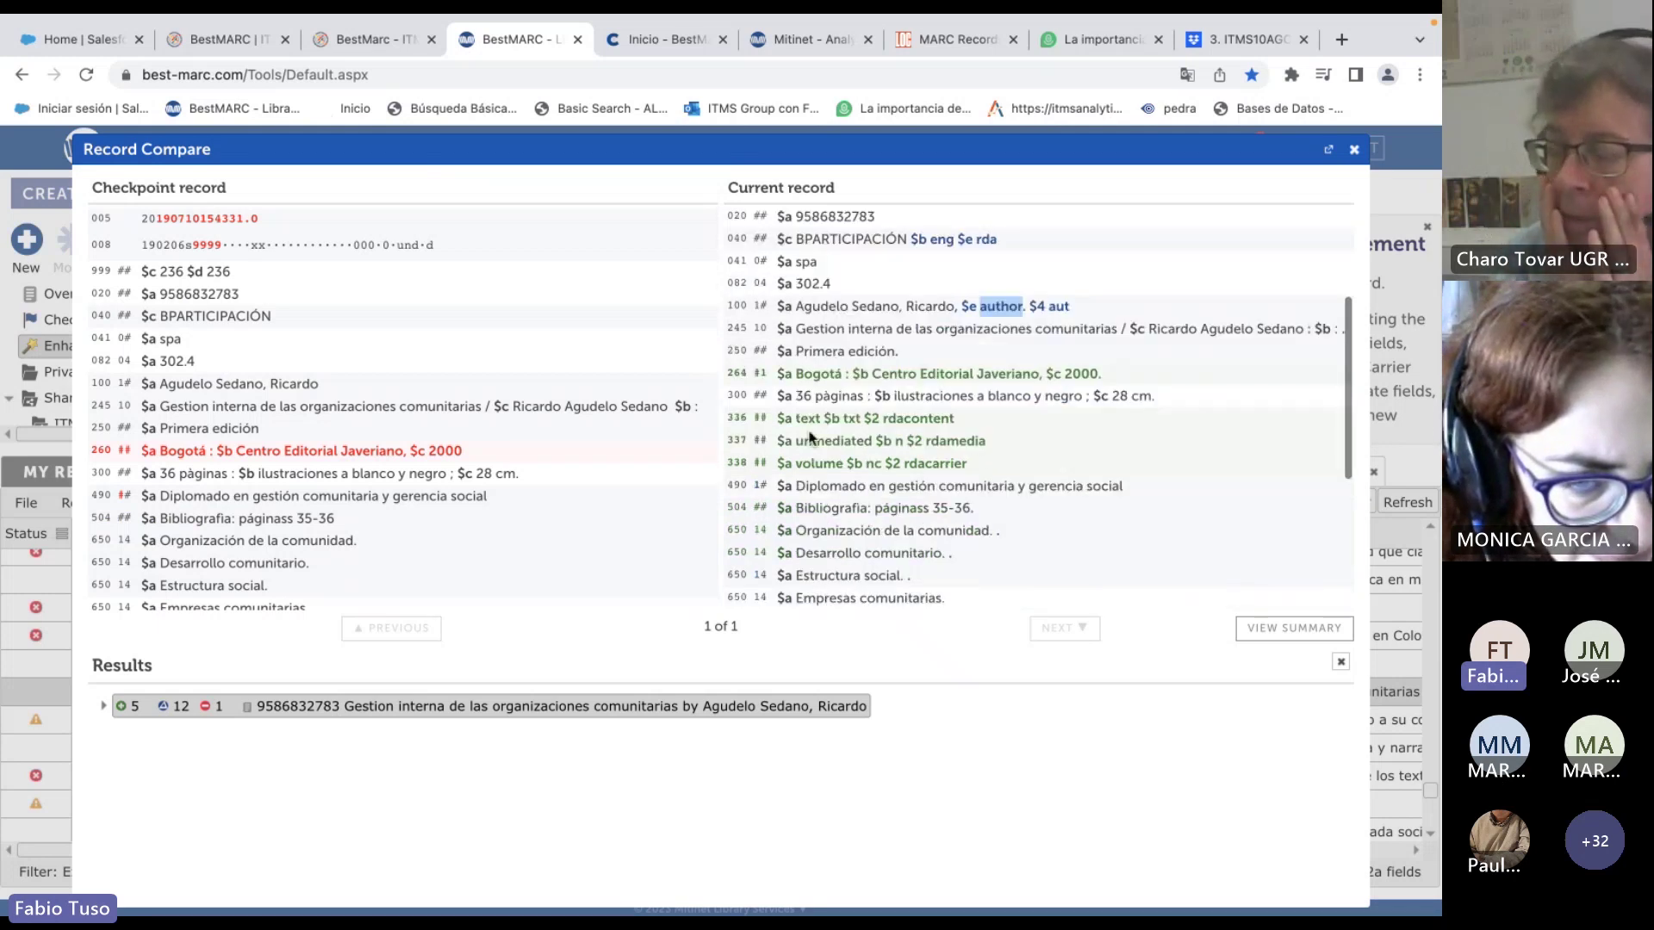
{"action": "key", "text": "Escape"}
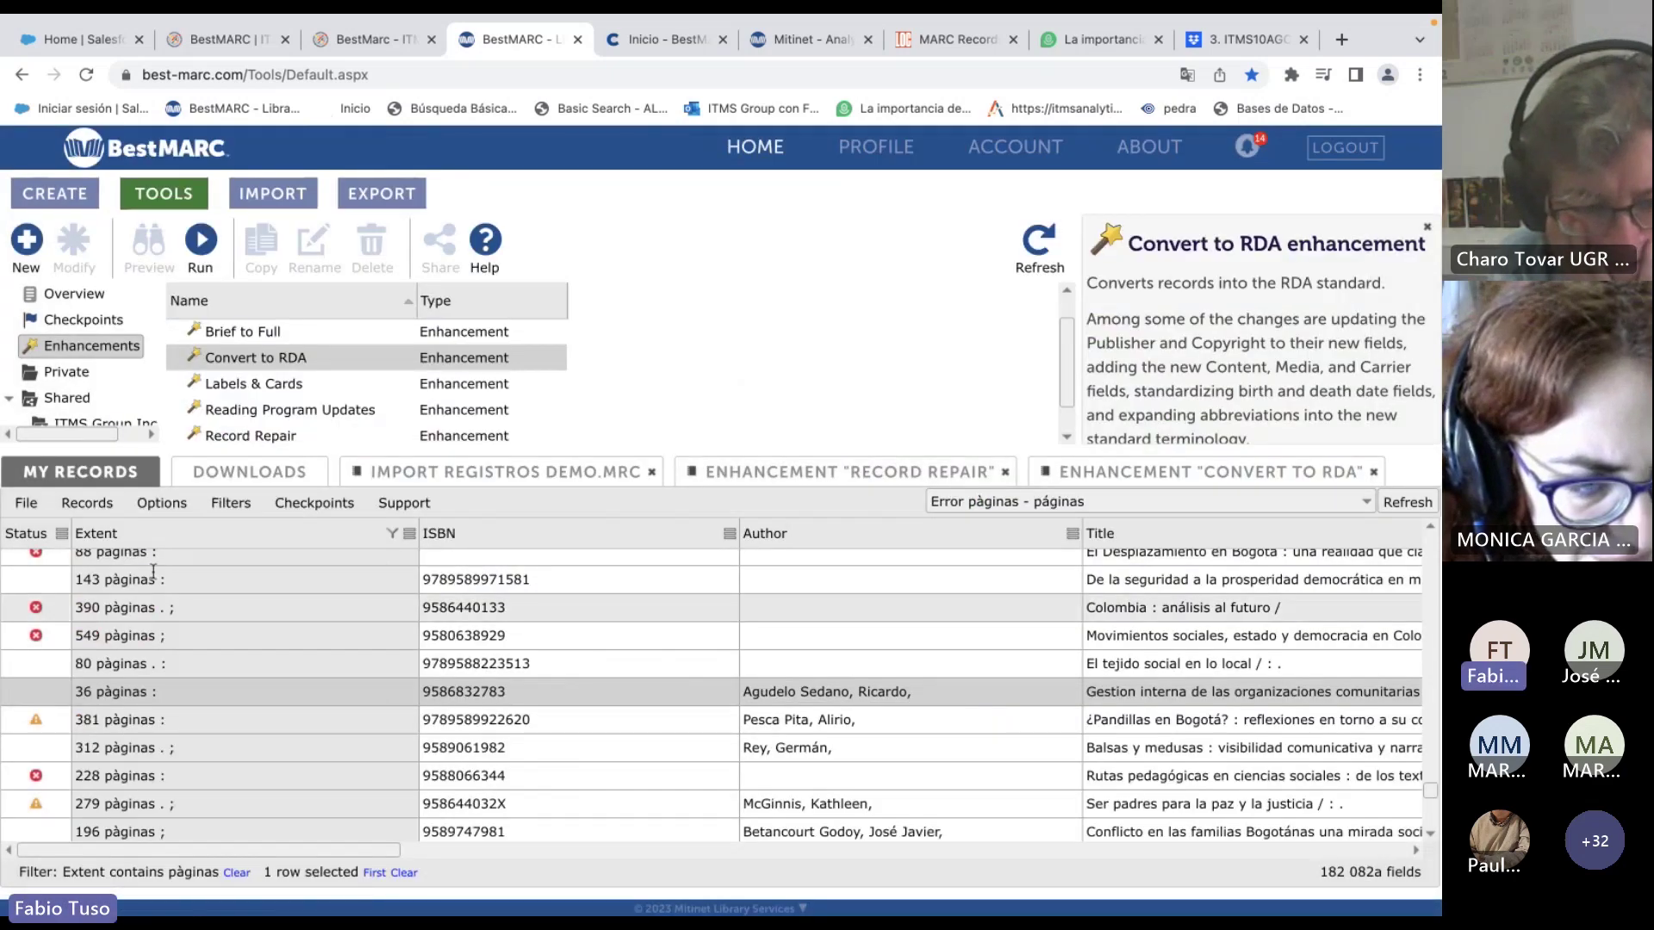
{"action": "left_click", "coordinate": [26, 237]}
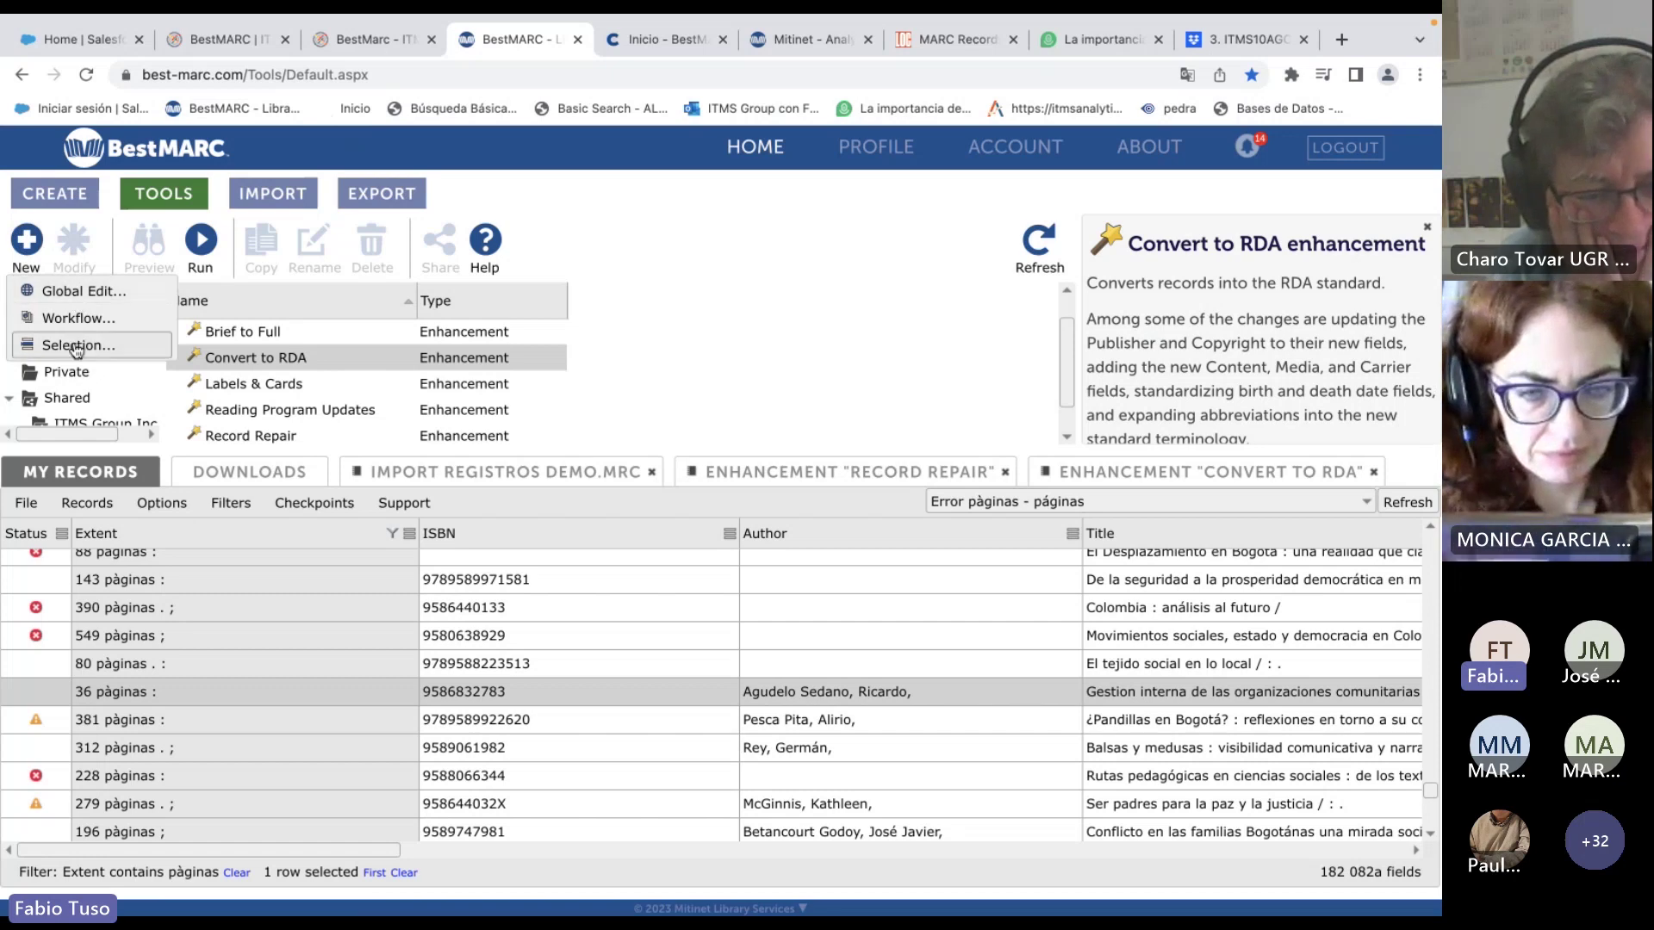
{"action": "left_click", "coordinate": [96, 297]}
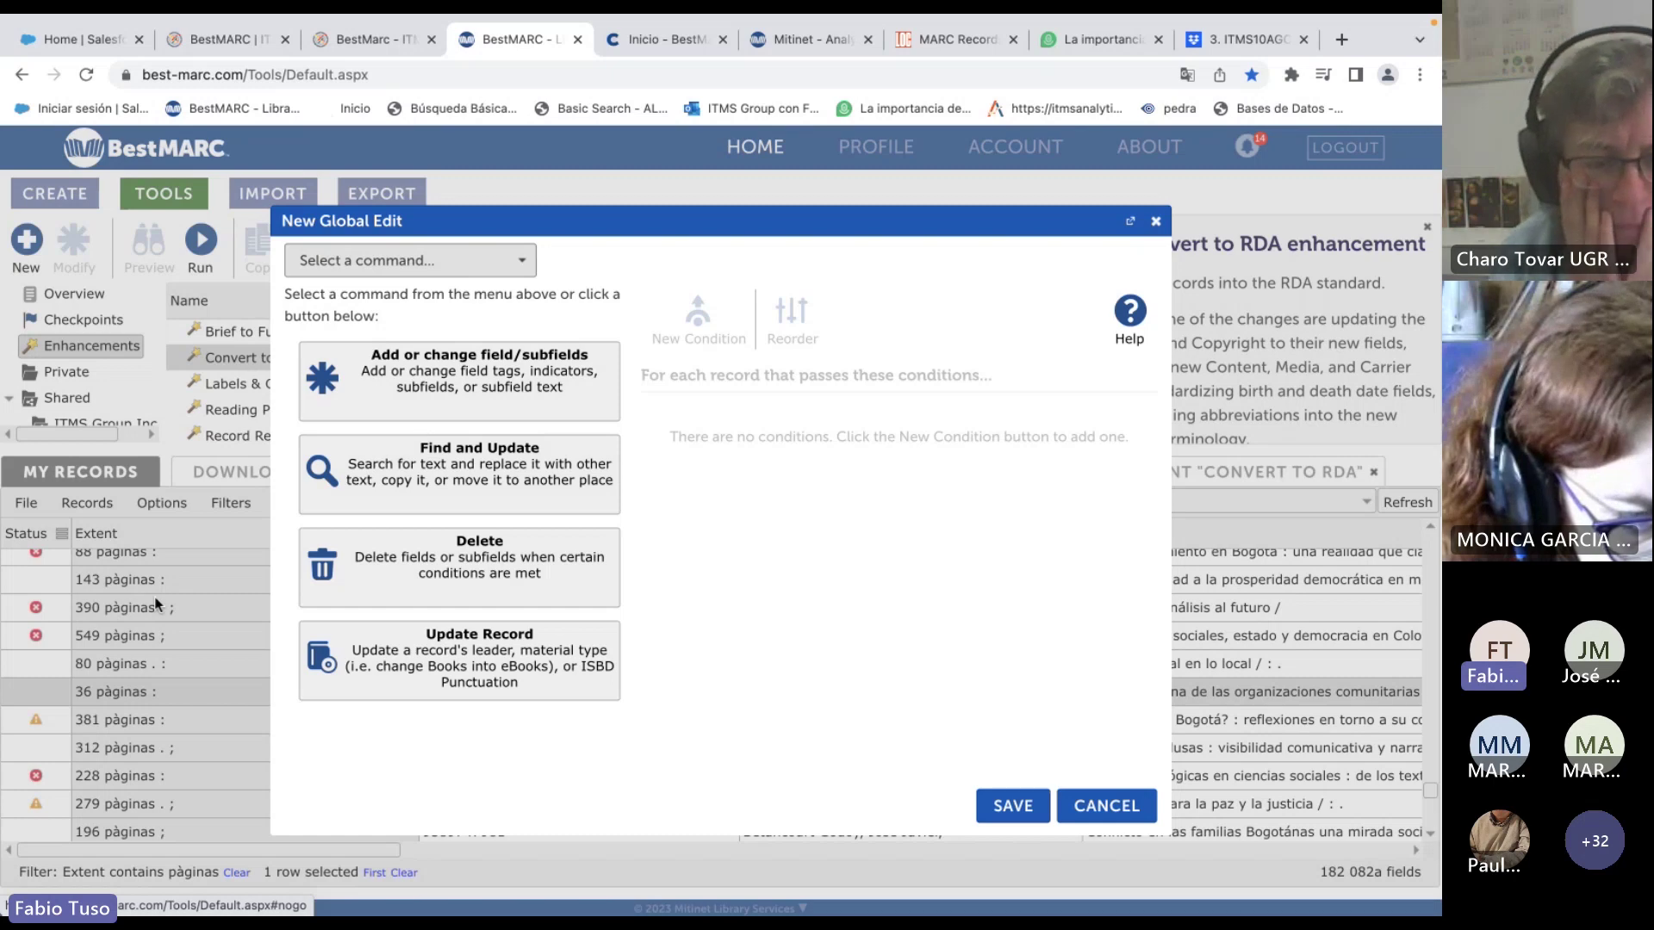
{"action": "key", "text": "Escape"}
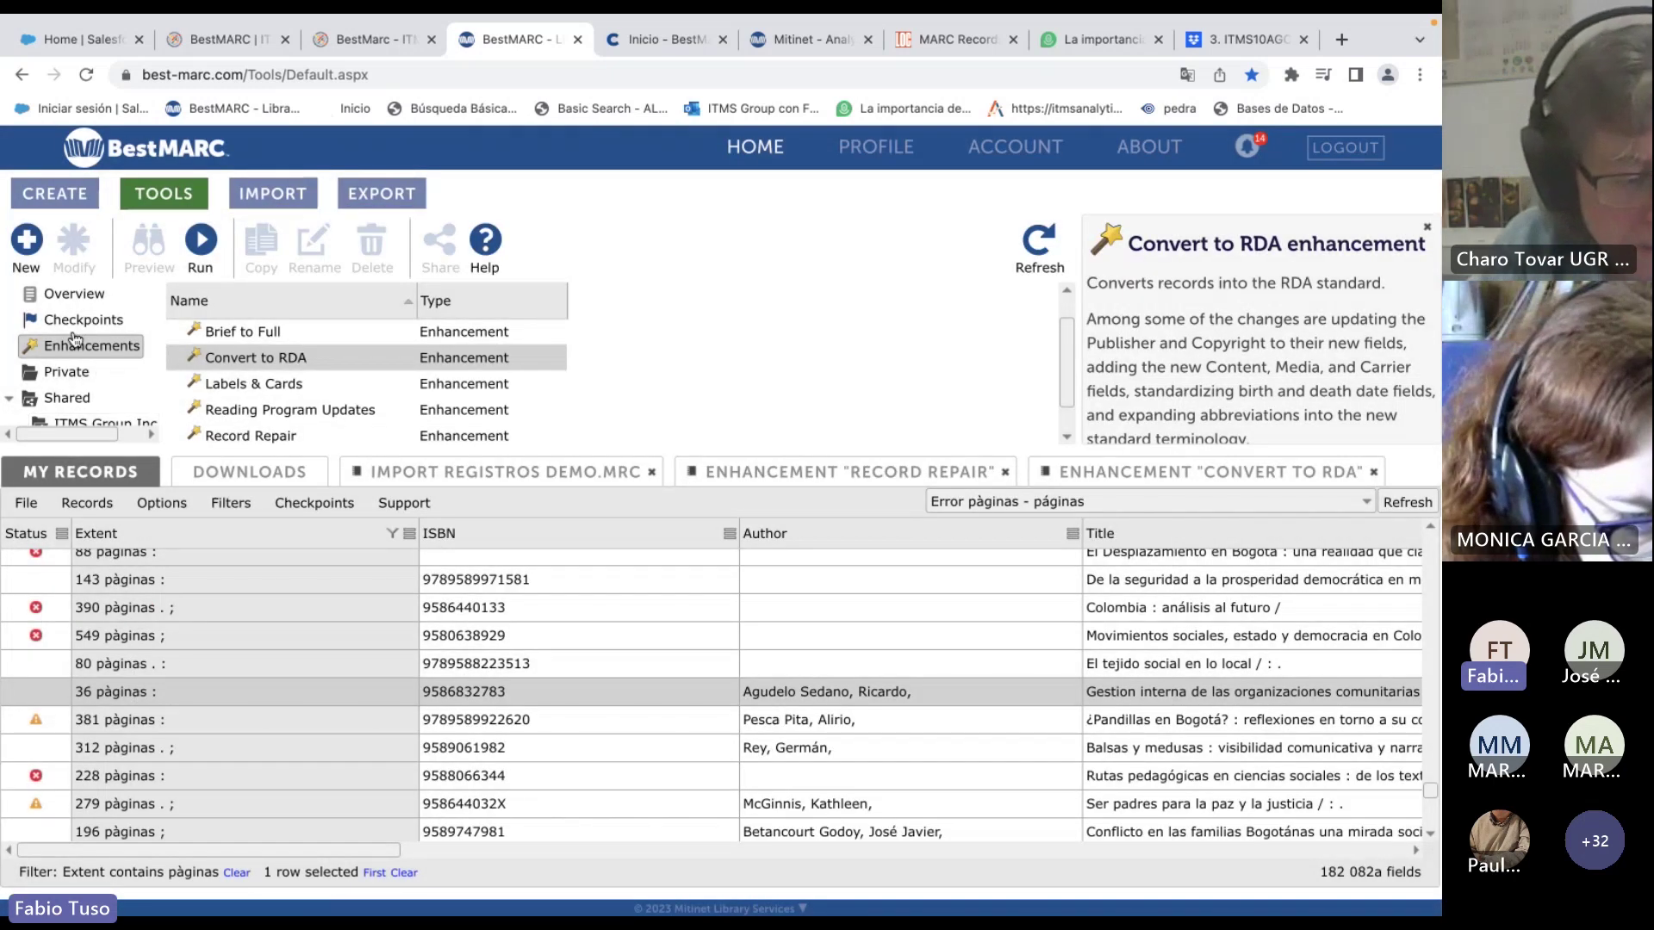
Start a new global edit with the Find and Update command, limited to searching specific fields or subfields.
{"action": "left_click", "coordinate": [28, 245]}
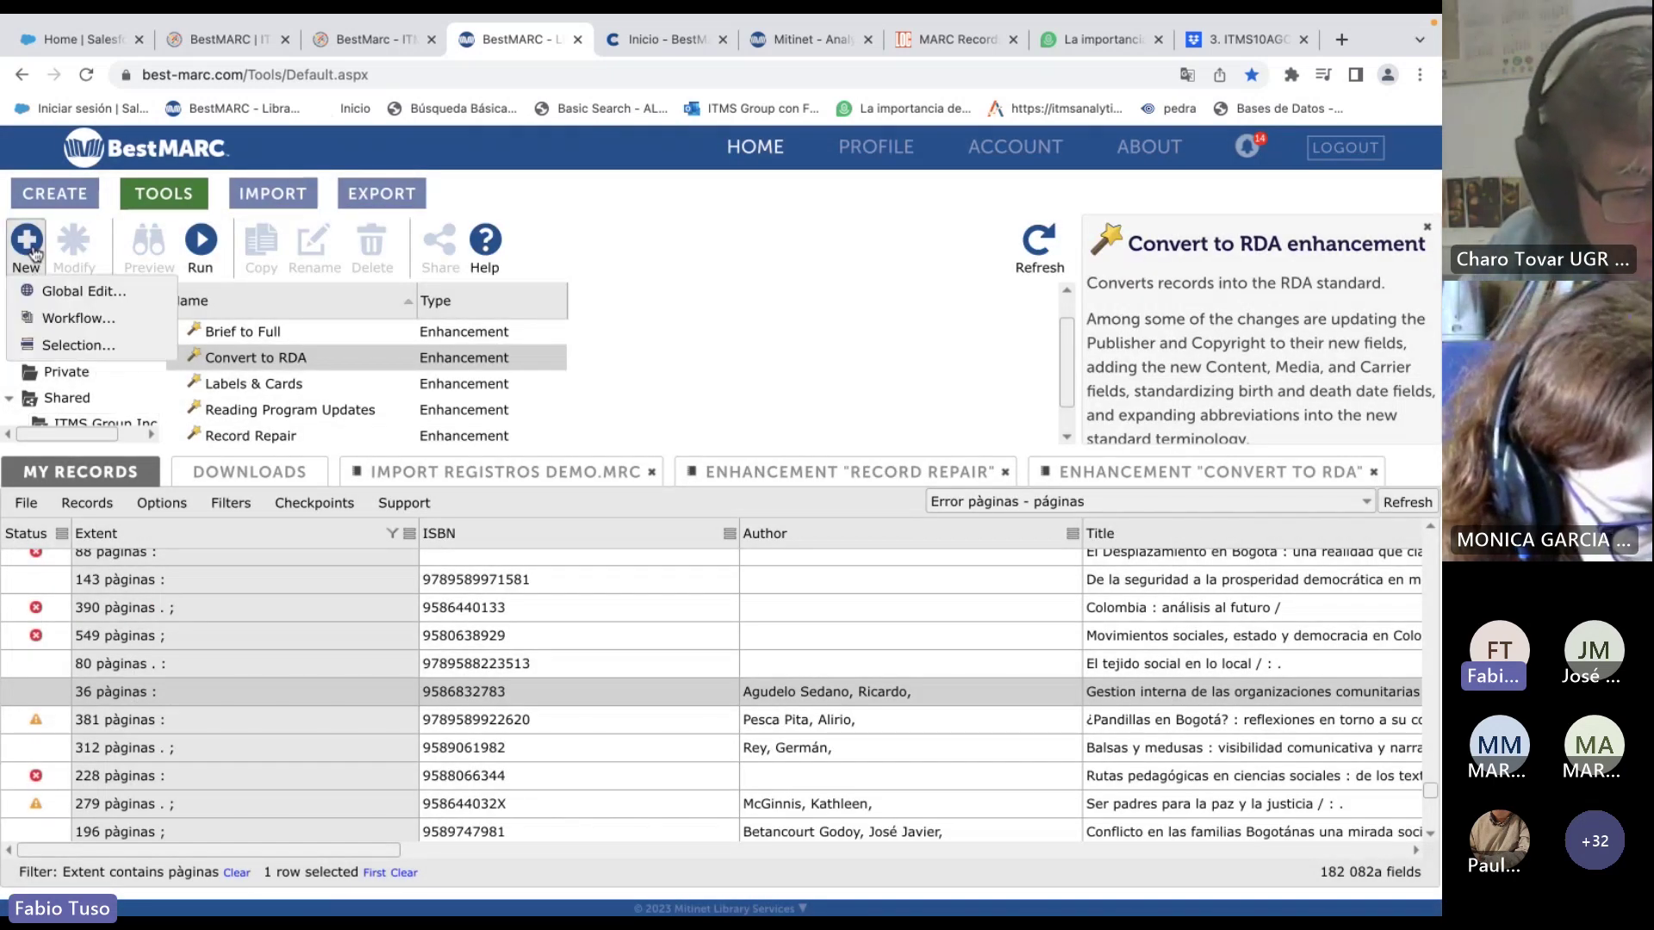
{"action": "left_click", "coordinate": [69, 289]}
{"action": "left_click", "coordinate": [426, 472]}
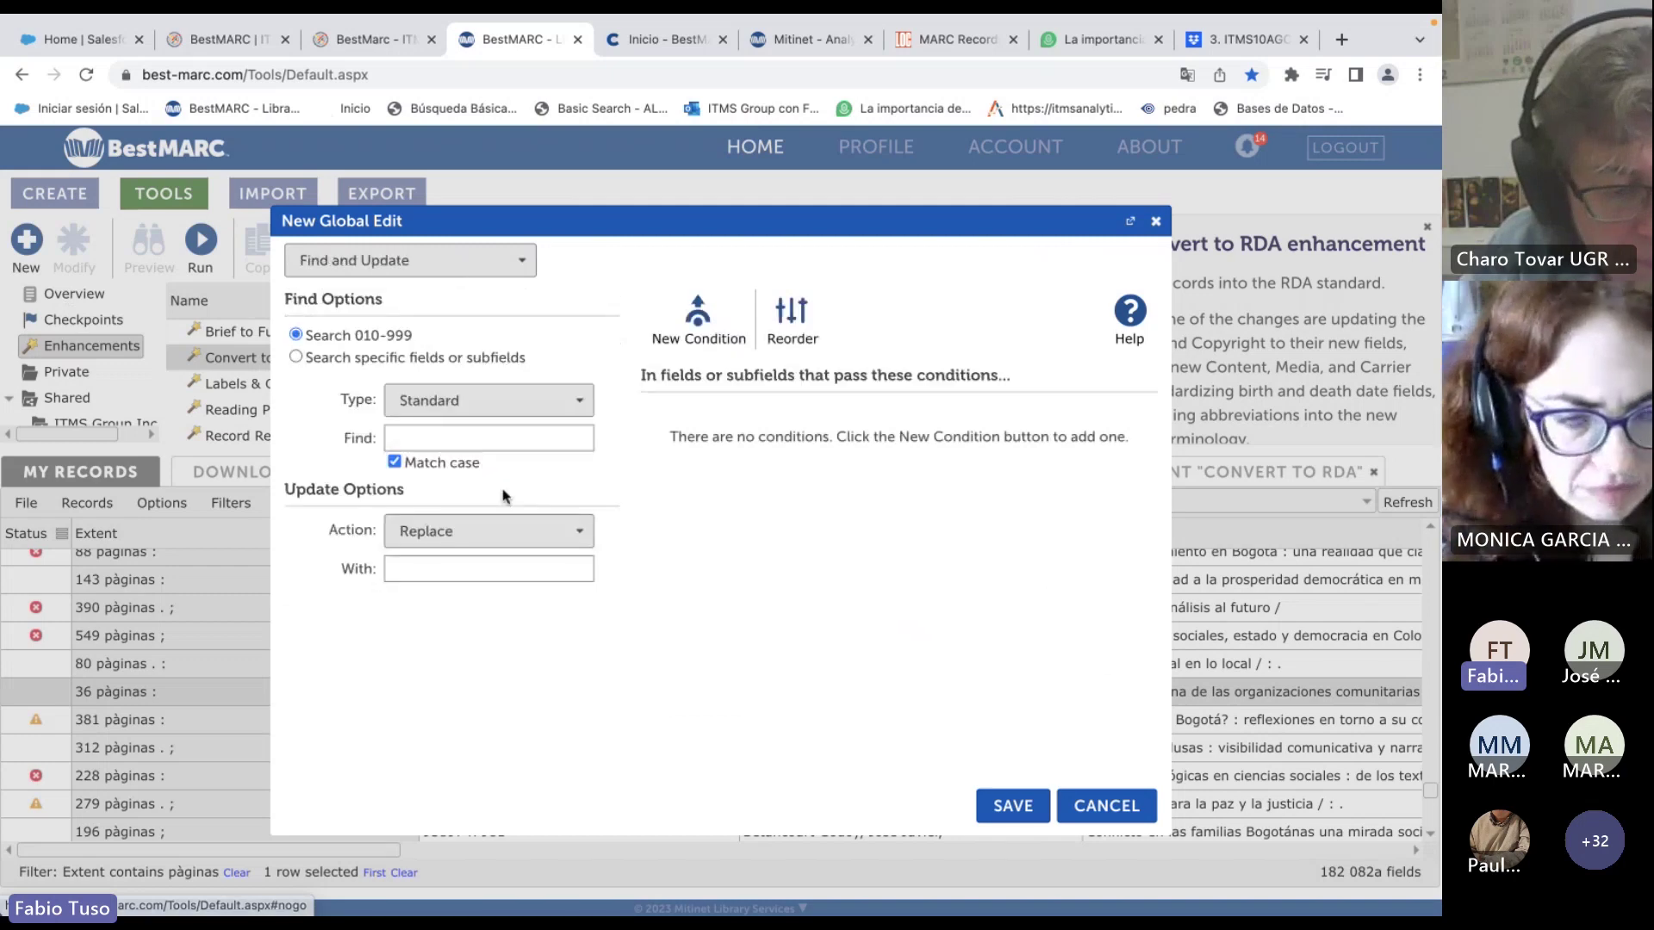
{"action": "left_click", "coordinate": [422, 358]}
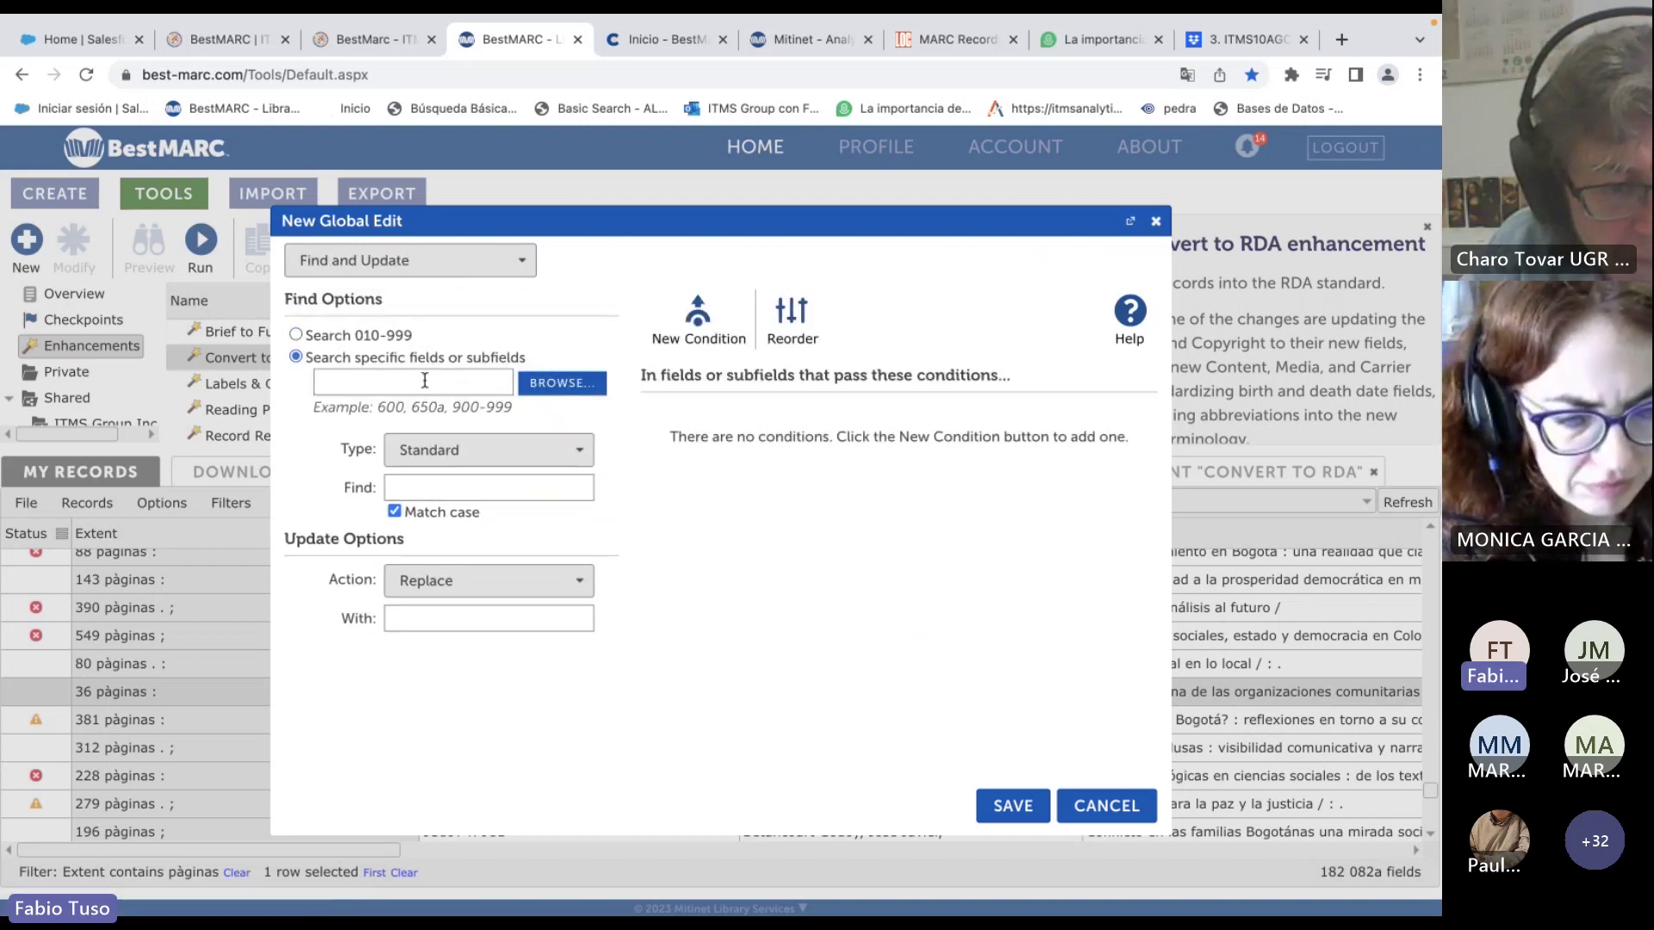
Browse the field list and choose subfield $a Extent of field 300 Physical Description as the one to search.
{"action": "left_click", "coordinate": [563, 385]}
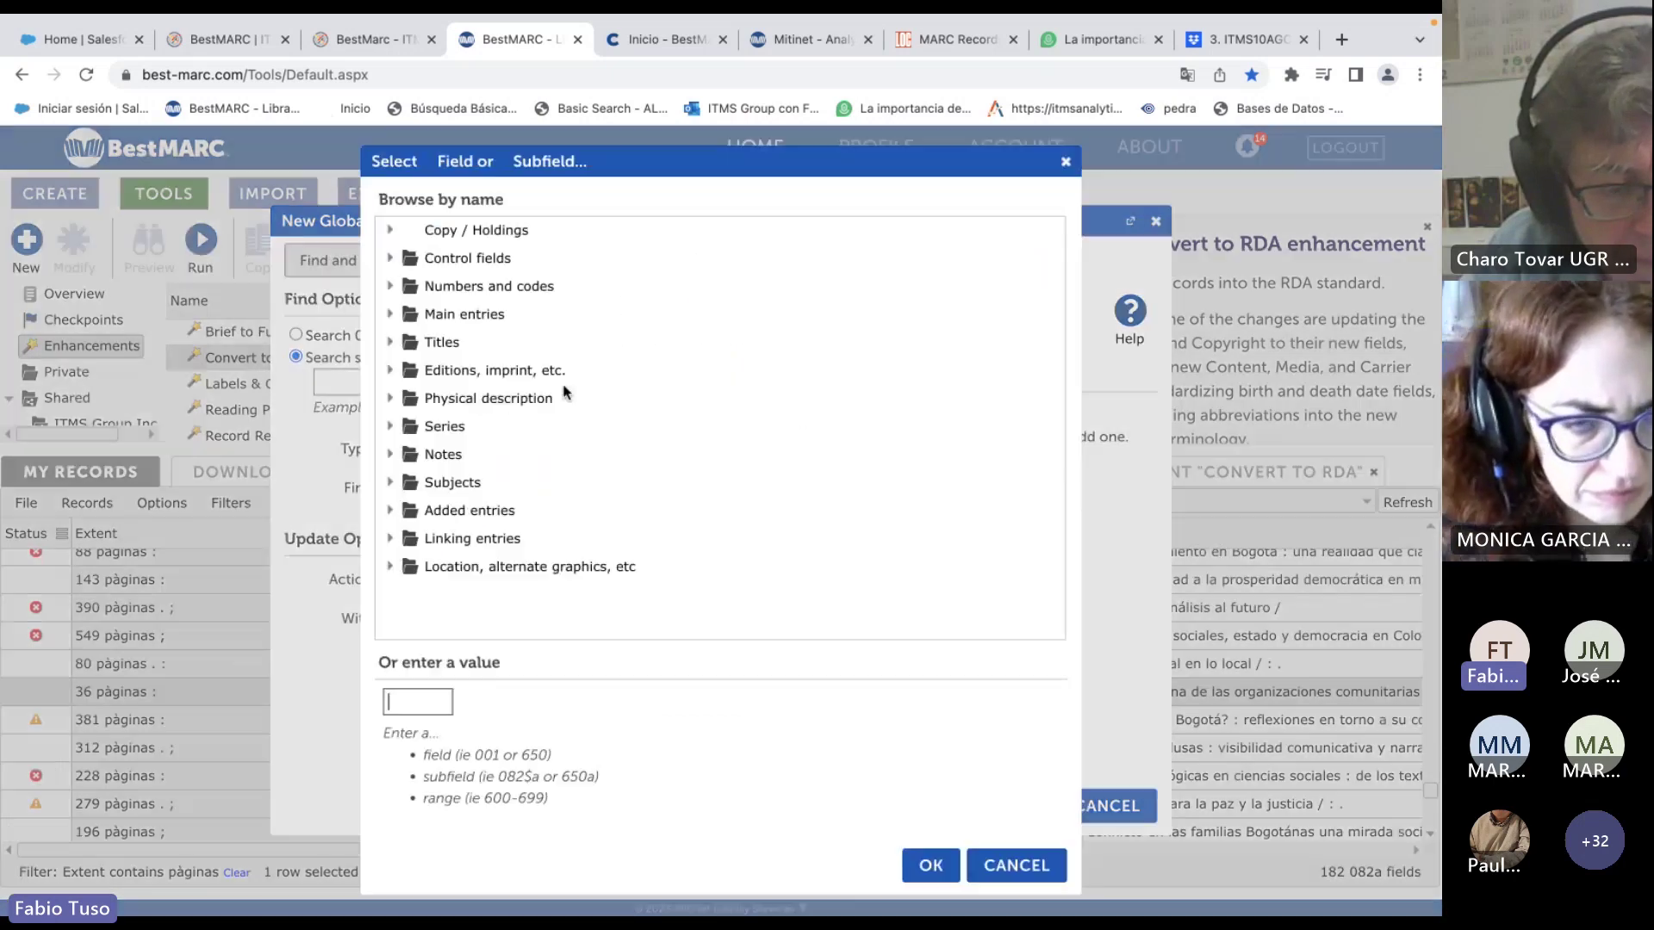
{"action": "left_click", "coordinate": [392, 231]}
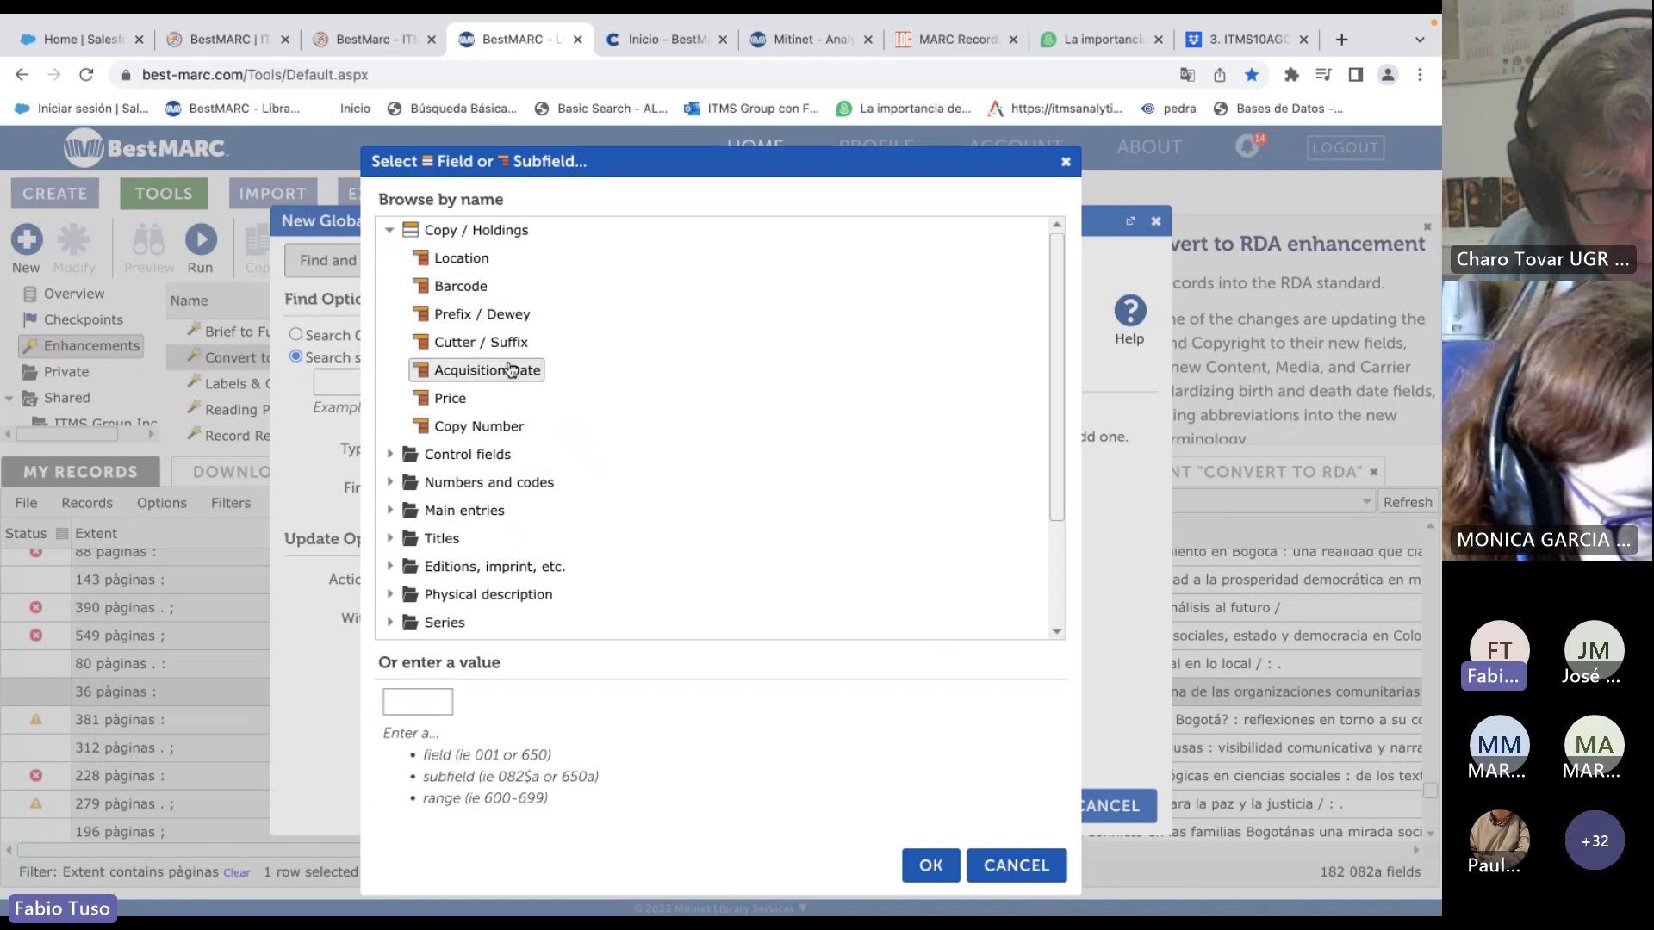
{"action": "scroll", "coordinate": [495, 413], "scroll_direction": "down", "scroll_amount": 2}
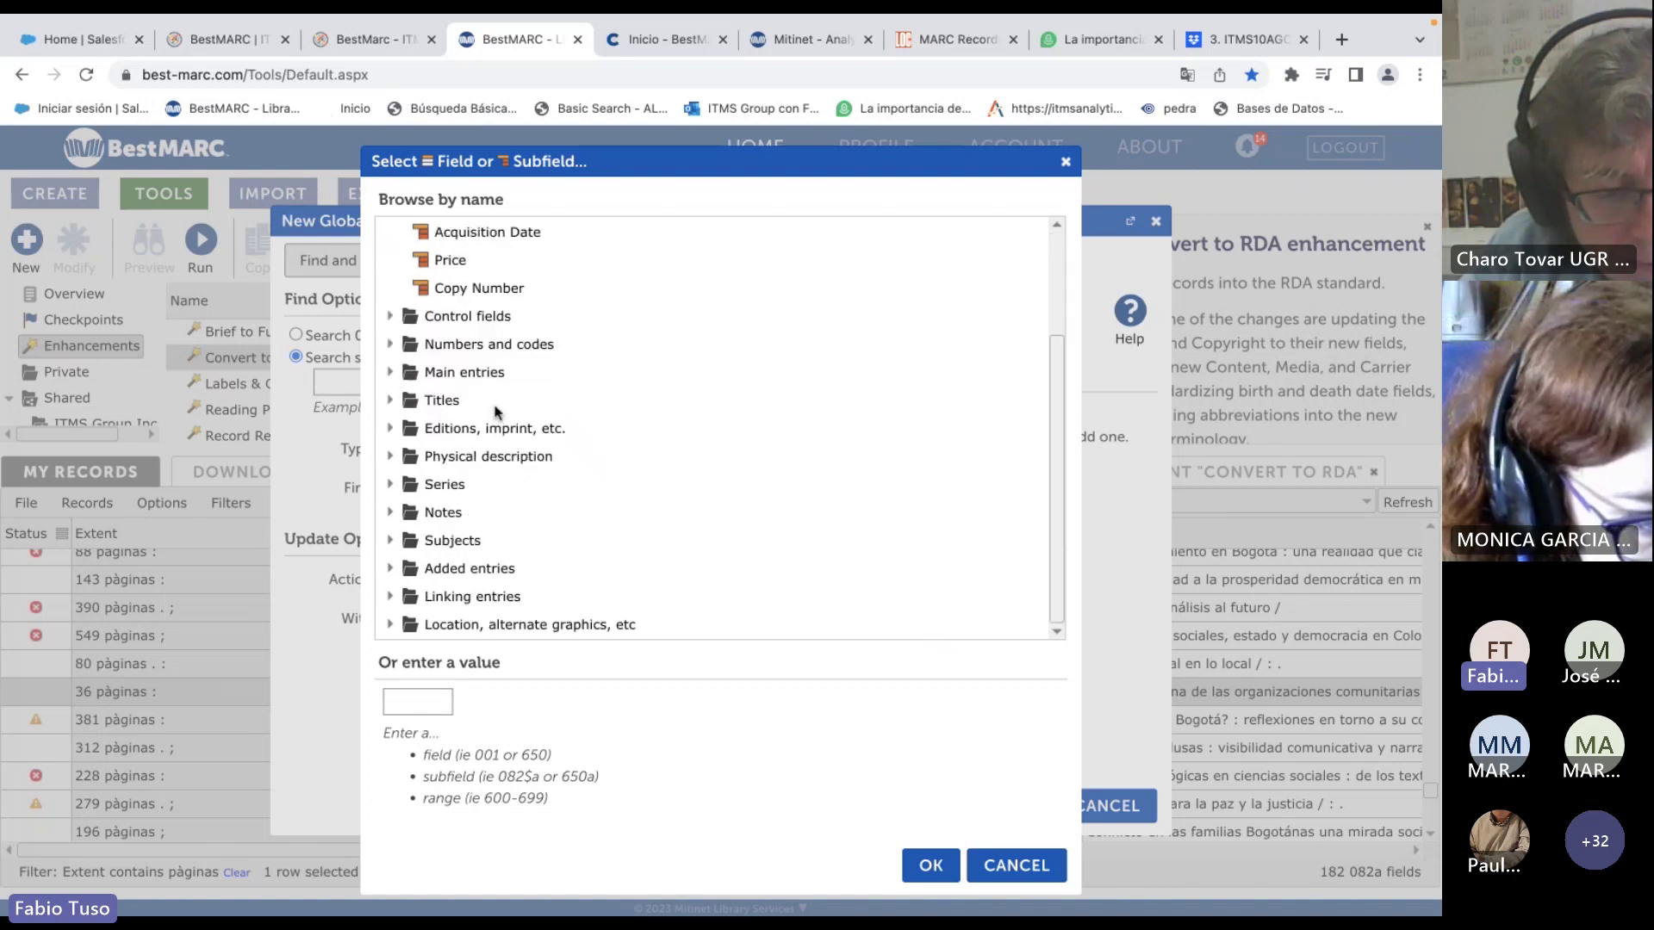
{"action": "left_click", "coordinate": [390, 457]}
{"action": "scroll", "coordinate": [480, 476], "scroll_direction": "down", "scroll_amount": 5}
{"action": "scroll", "coordinate": [425, 347], "scroll_direction": "up", "scroll_amount": 1}
{"action": "scroll", "coordinate": [423, 353], "scroll_direction": "up", "scroll_amount": 3}
{"action": "left_click", "coordinate": [400, 334]}
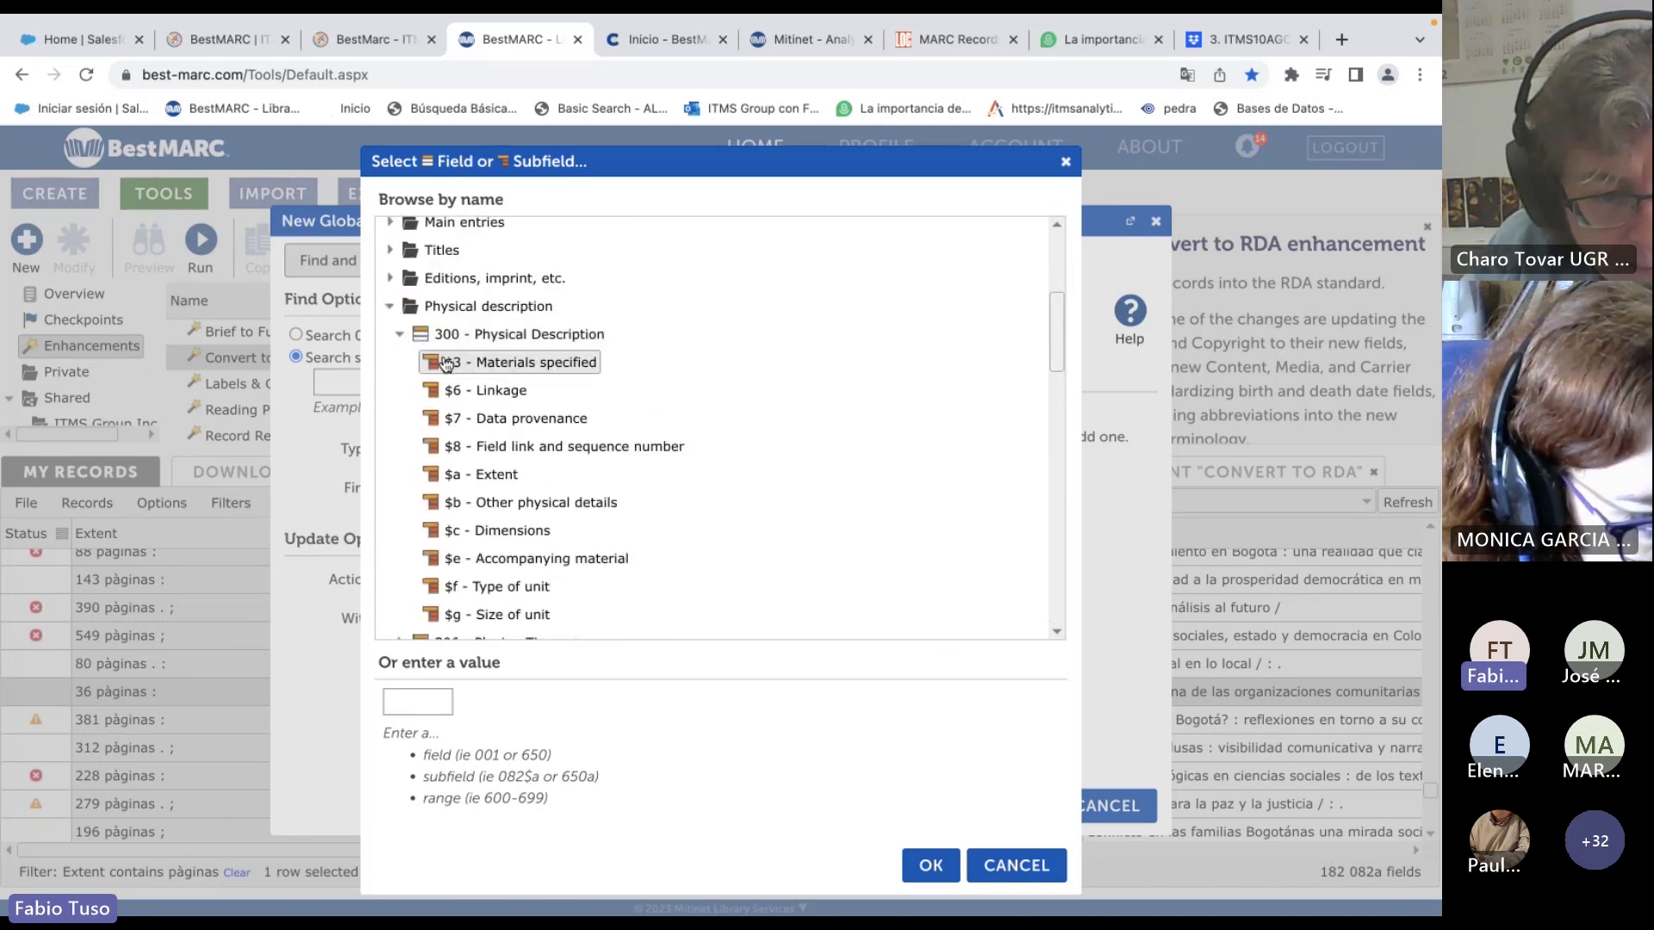
{"action": "left_click", "coordinate": [482, 475]}
{"action": "left_click", "coordinate": [469, 446], "text": "ctrl"}
{"action": "left_click", "coordinate": [470, 446], "text": "ctrl"}
{"action": "left_click", "coordinate": [505, 500], "text": "ctrl"}
{"action": "left_click", "coordinate": [946, 871]}
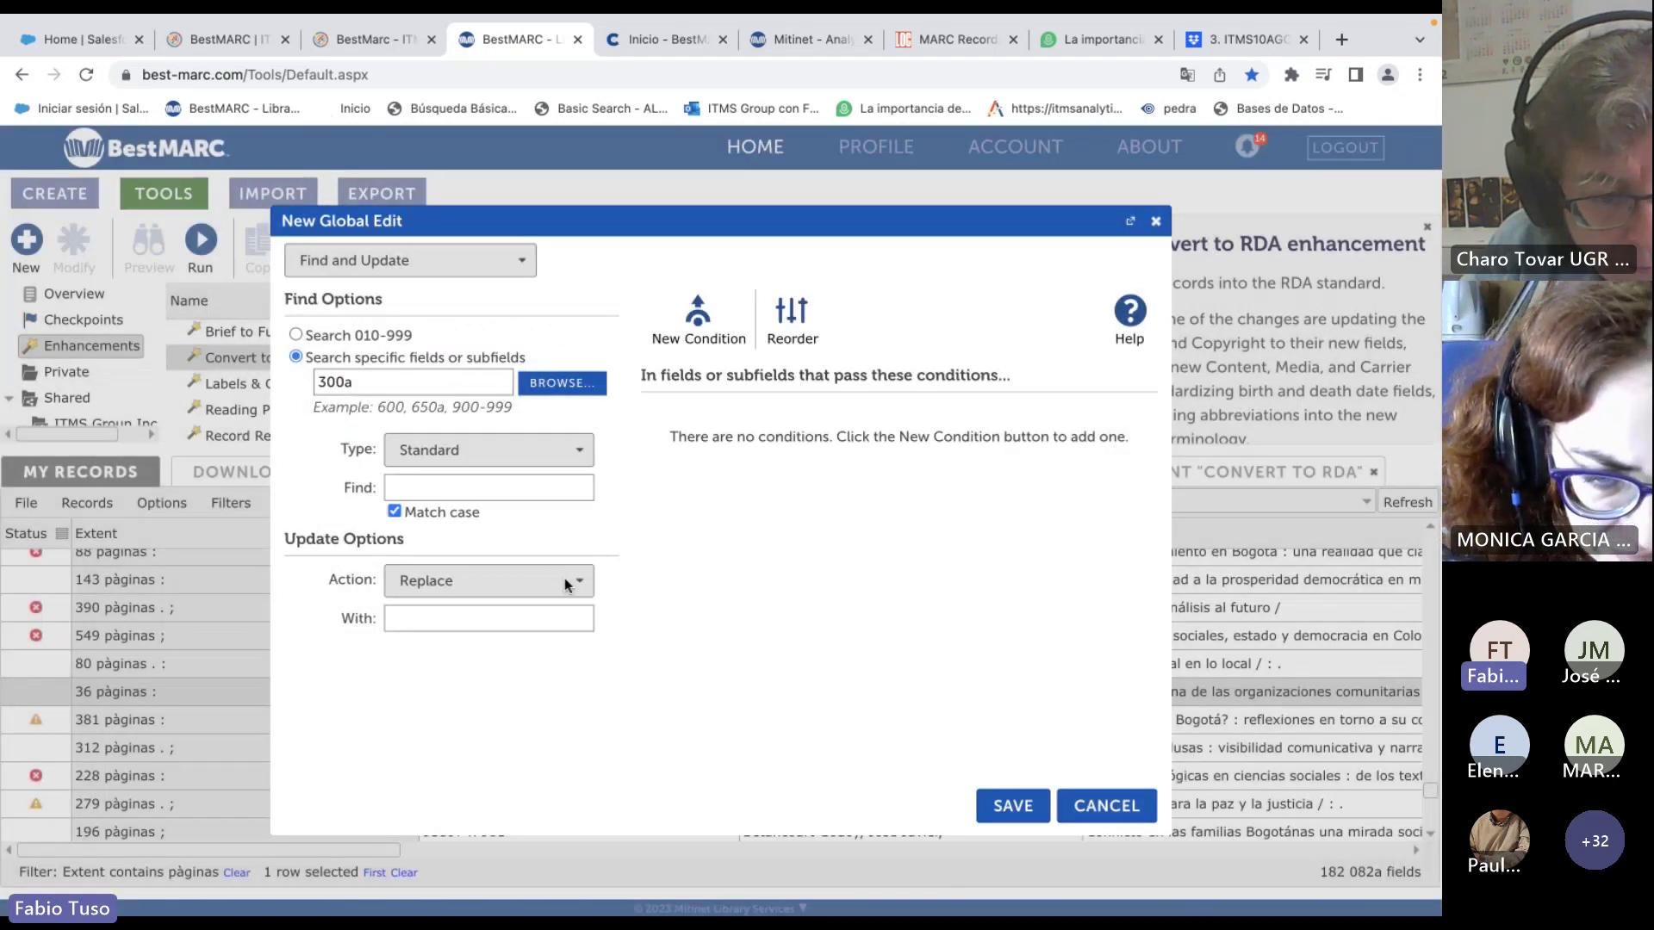
Set the subfield to search in the global edit to 245c.
{"action": "left_click", "coordinate": [371, 386]}
{"action": "key", "text": "BackSpace"}
{"action": "key", "text": "BackSpace"}
{"action": "key", "text": "BackSpace"}
{"action": "key", "text": "BackSpace"}
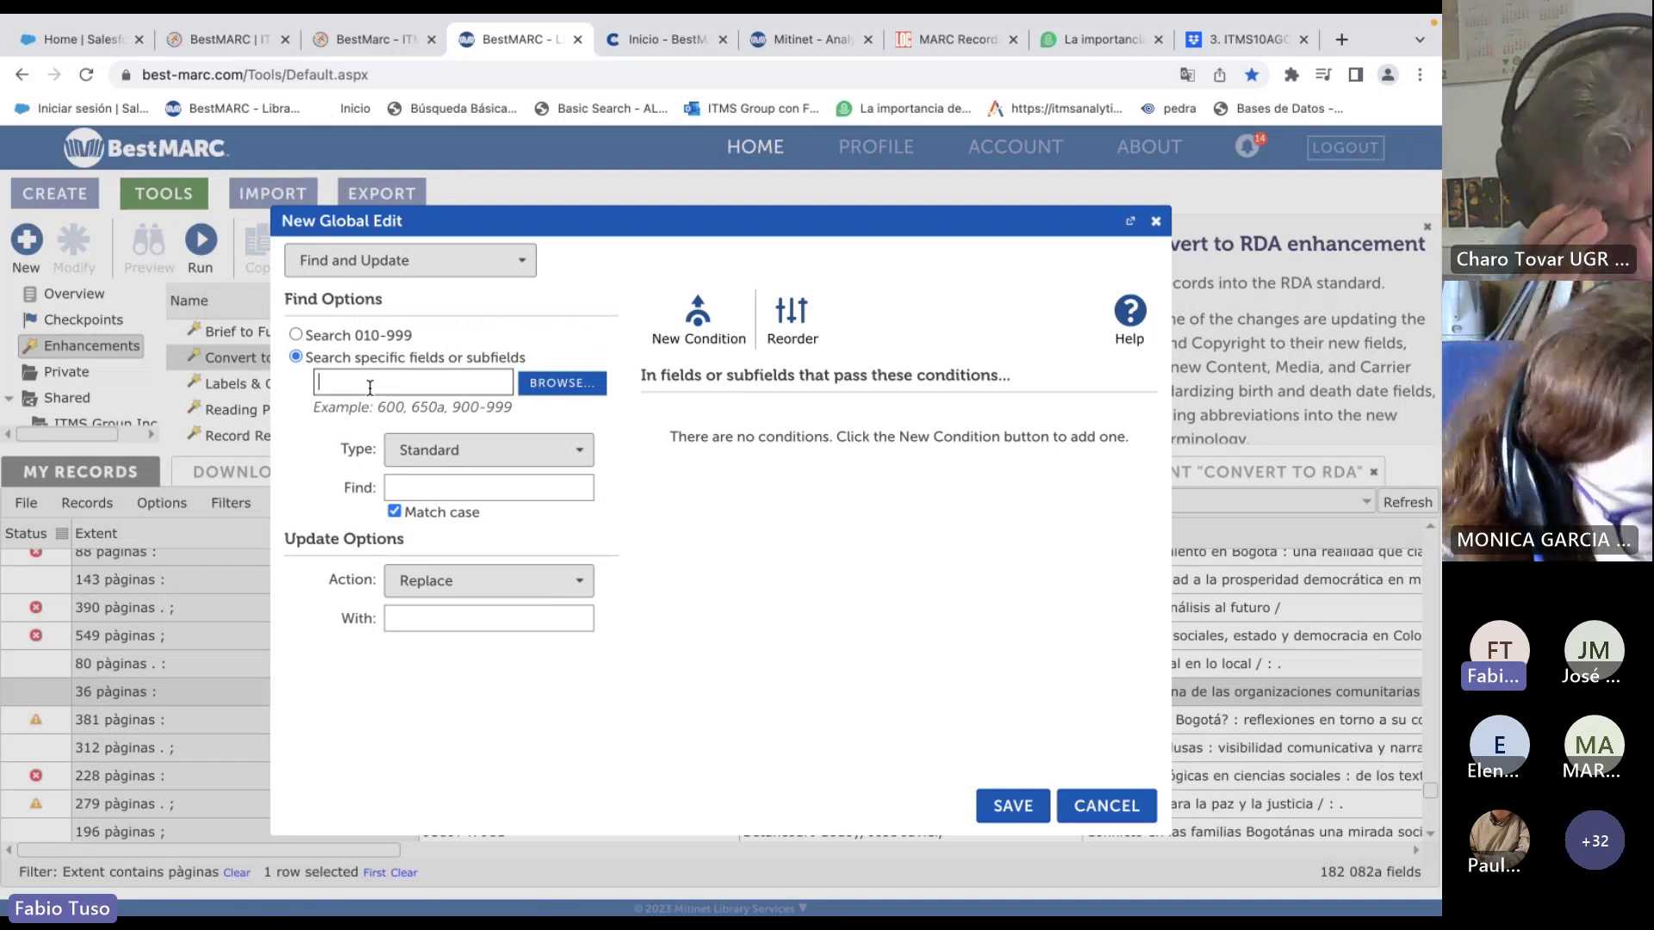
{"action": "type", "text": "245c"}
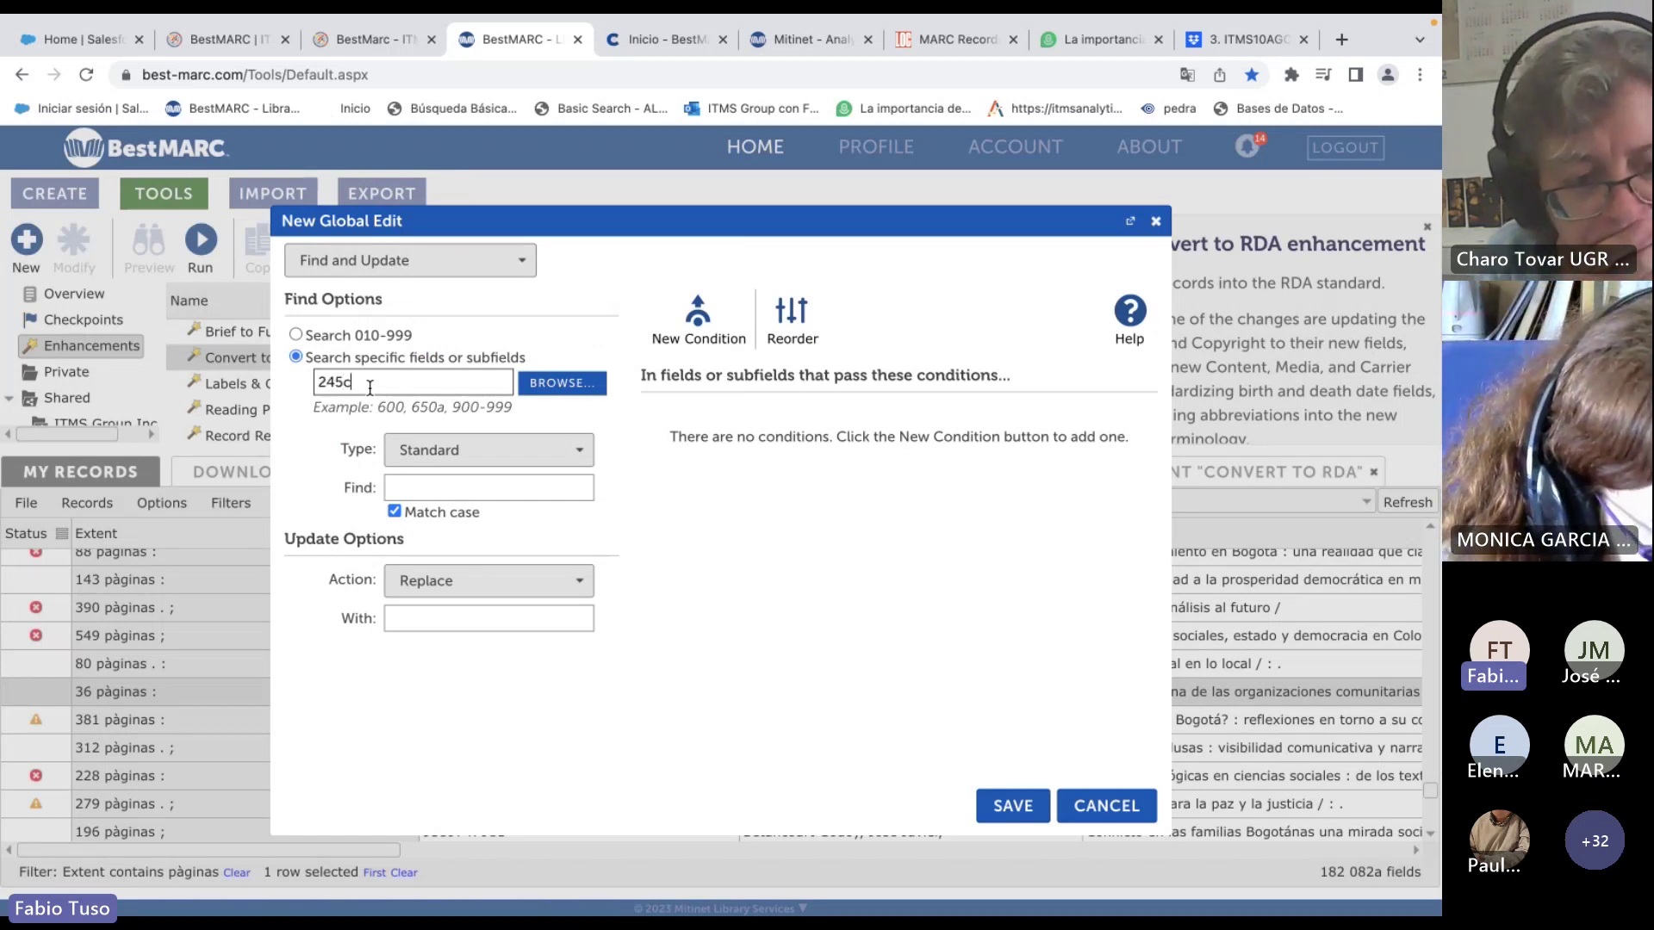
Restrict the new global edit's search to subfield 300a and set the text to find to "pàginas".
{"action": "left_click", "coordinate": [573, 449]}
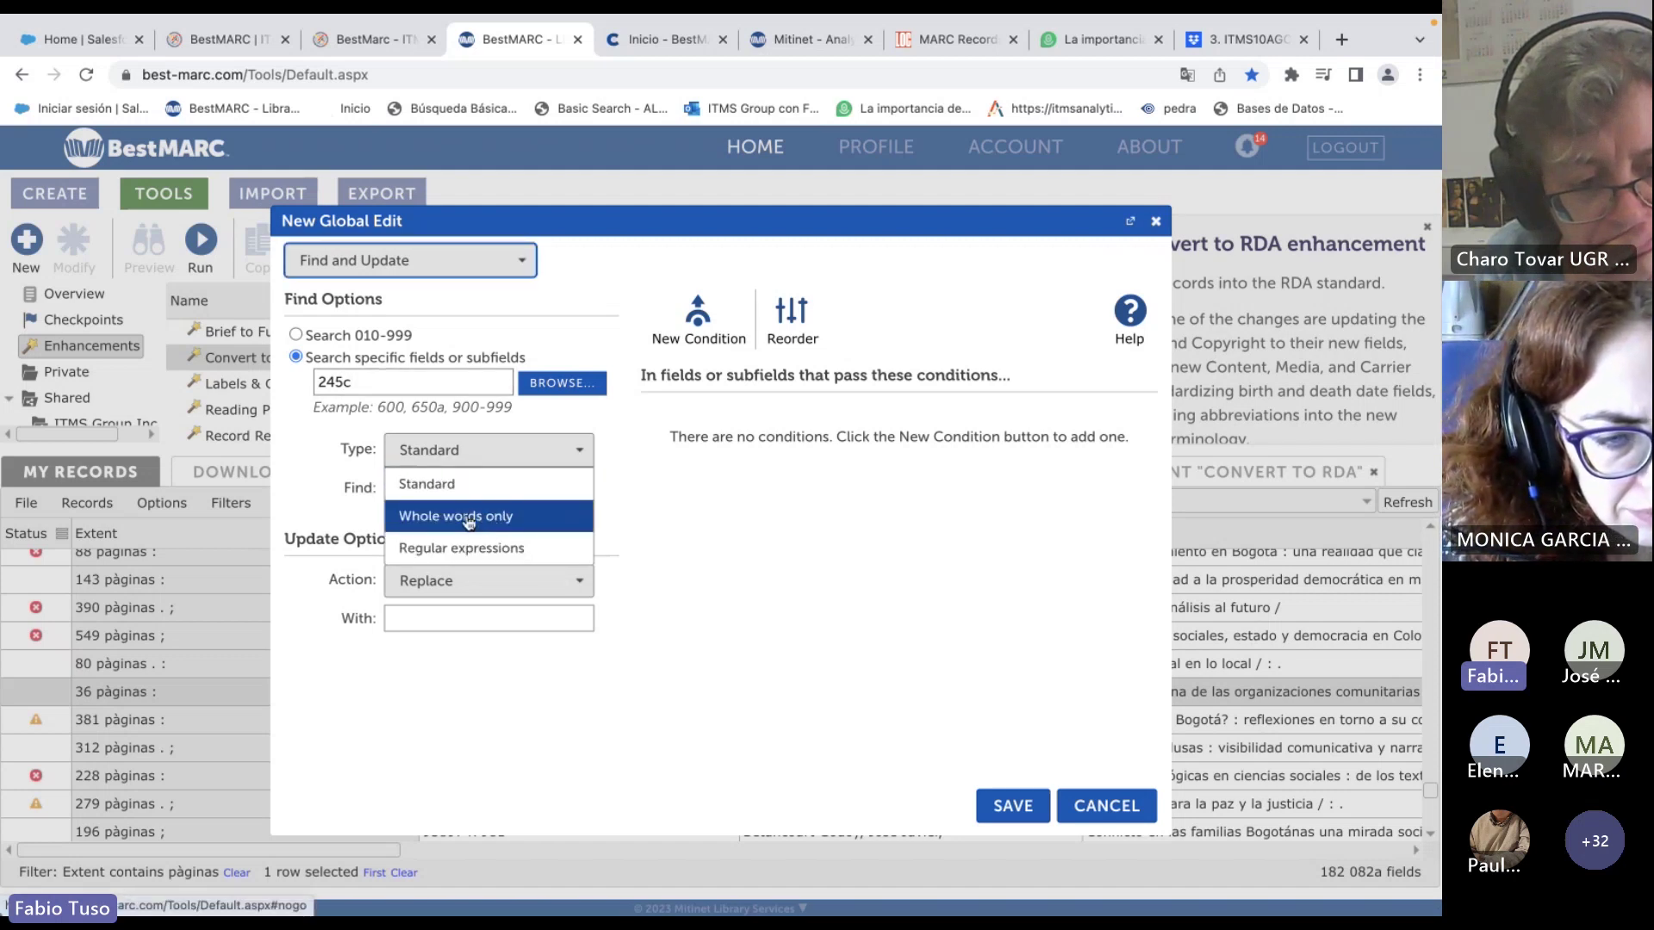
{"action": "left_click", "coordinate": [407, 384]}
{"action": "key", "text": "BackSpace"}
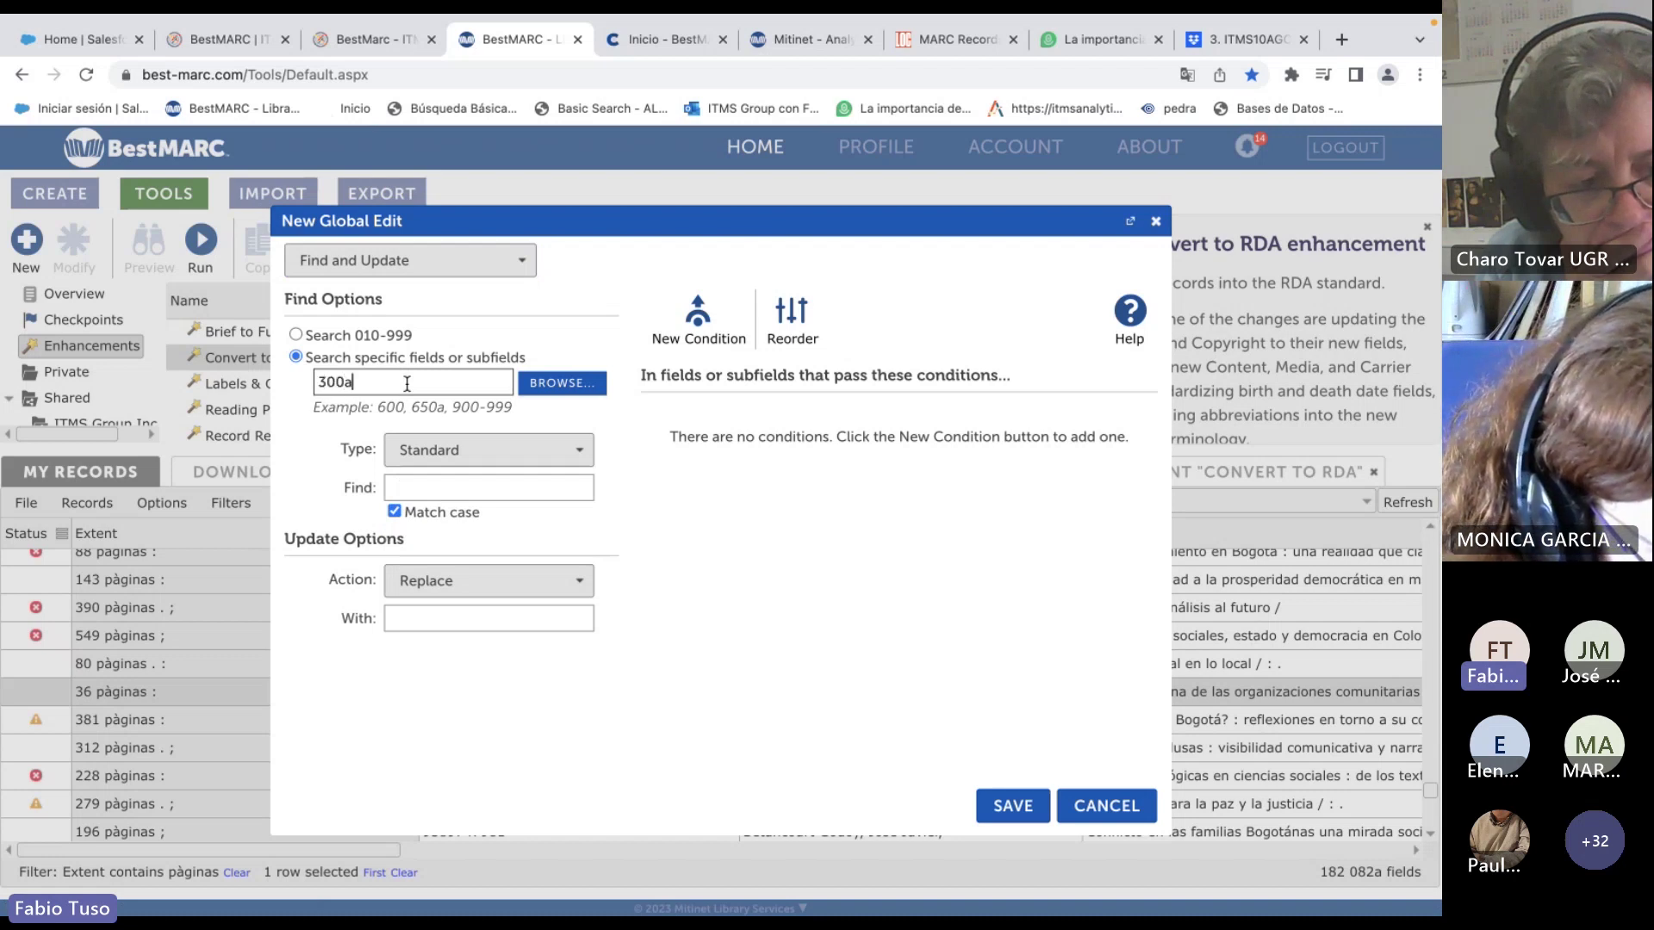
{"action": "left_click", "coordinate": [413, 494]}
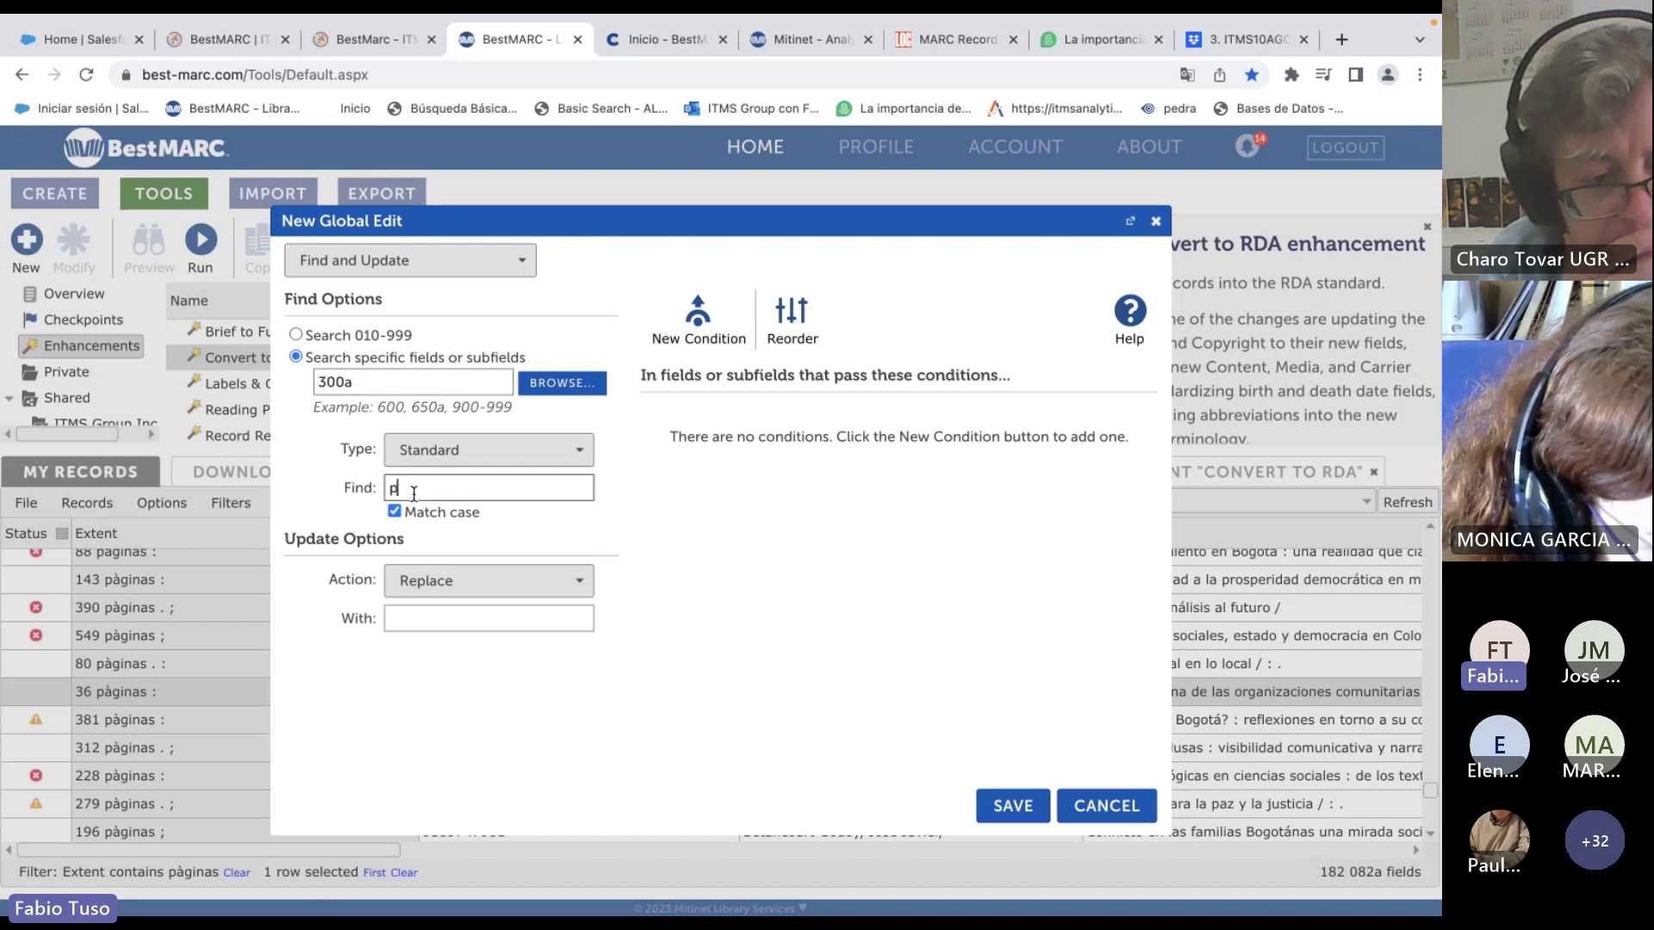
{"action": "type", "text": "pa"}
{"action": "left_click", "coordinate": [402, 429]}
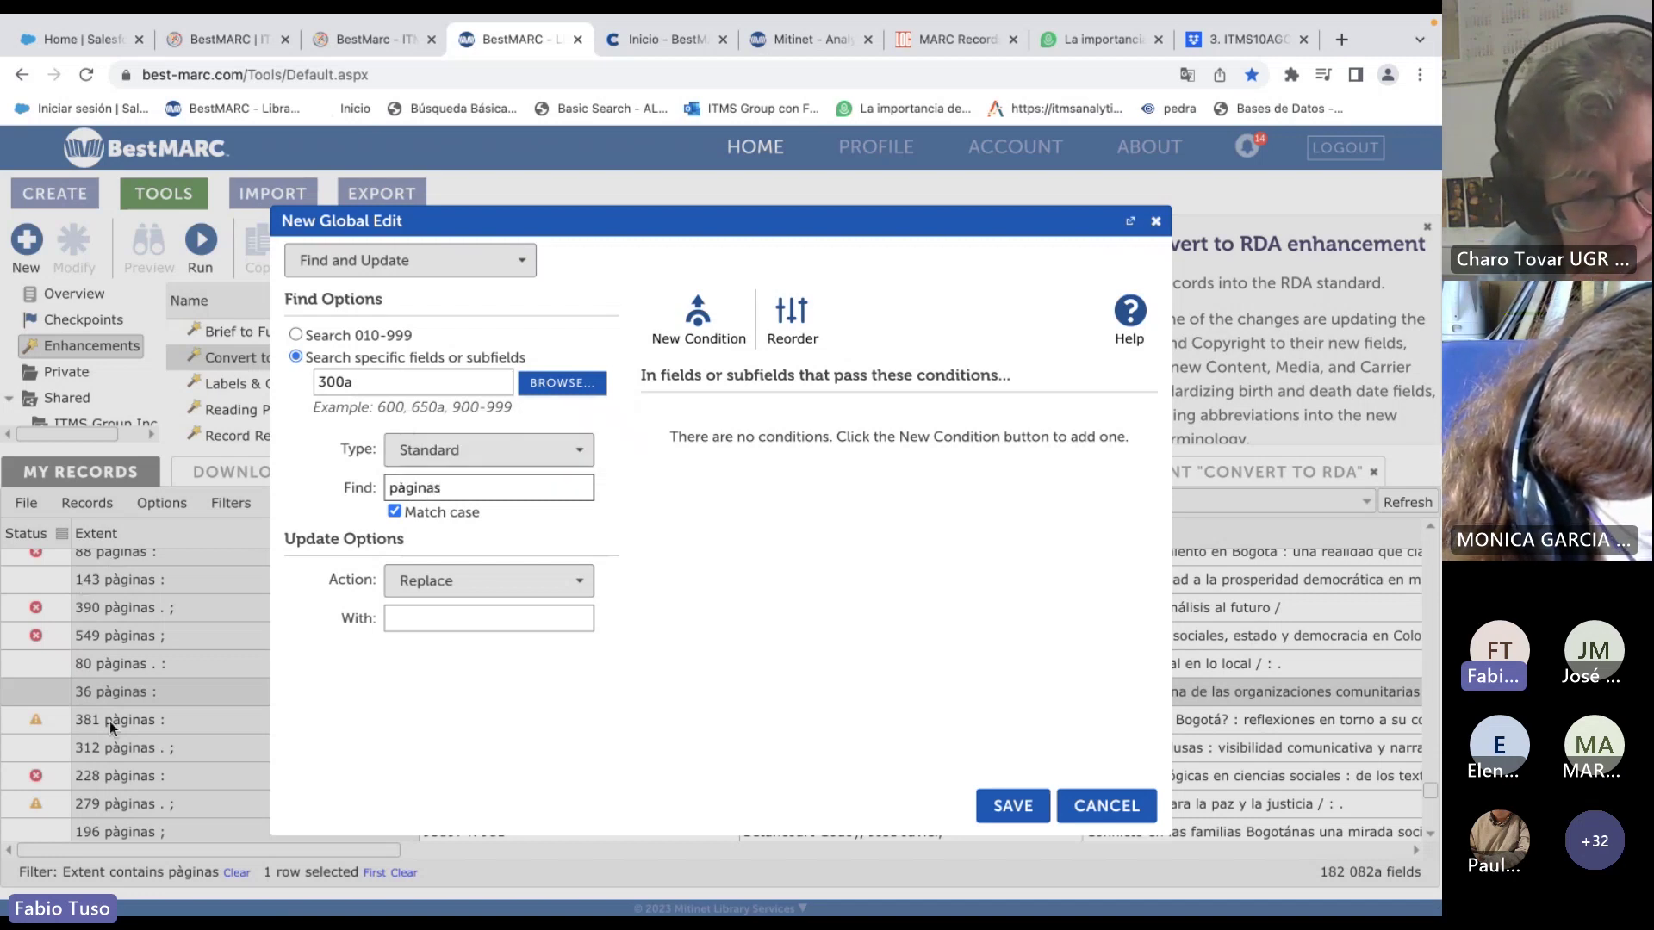
{"action": "type", "text": "ginas"}
Keep the Replace action and set the replacement text to "páginas".
{"action": "left_click", "coordinate": [440, 620]}
{"action": "left_click", "coordinate": [463, 587]}
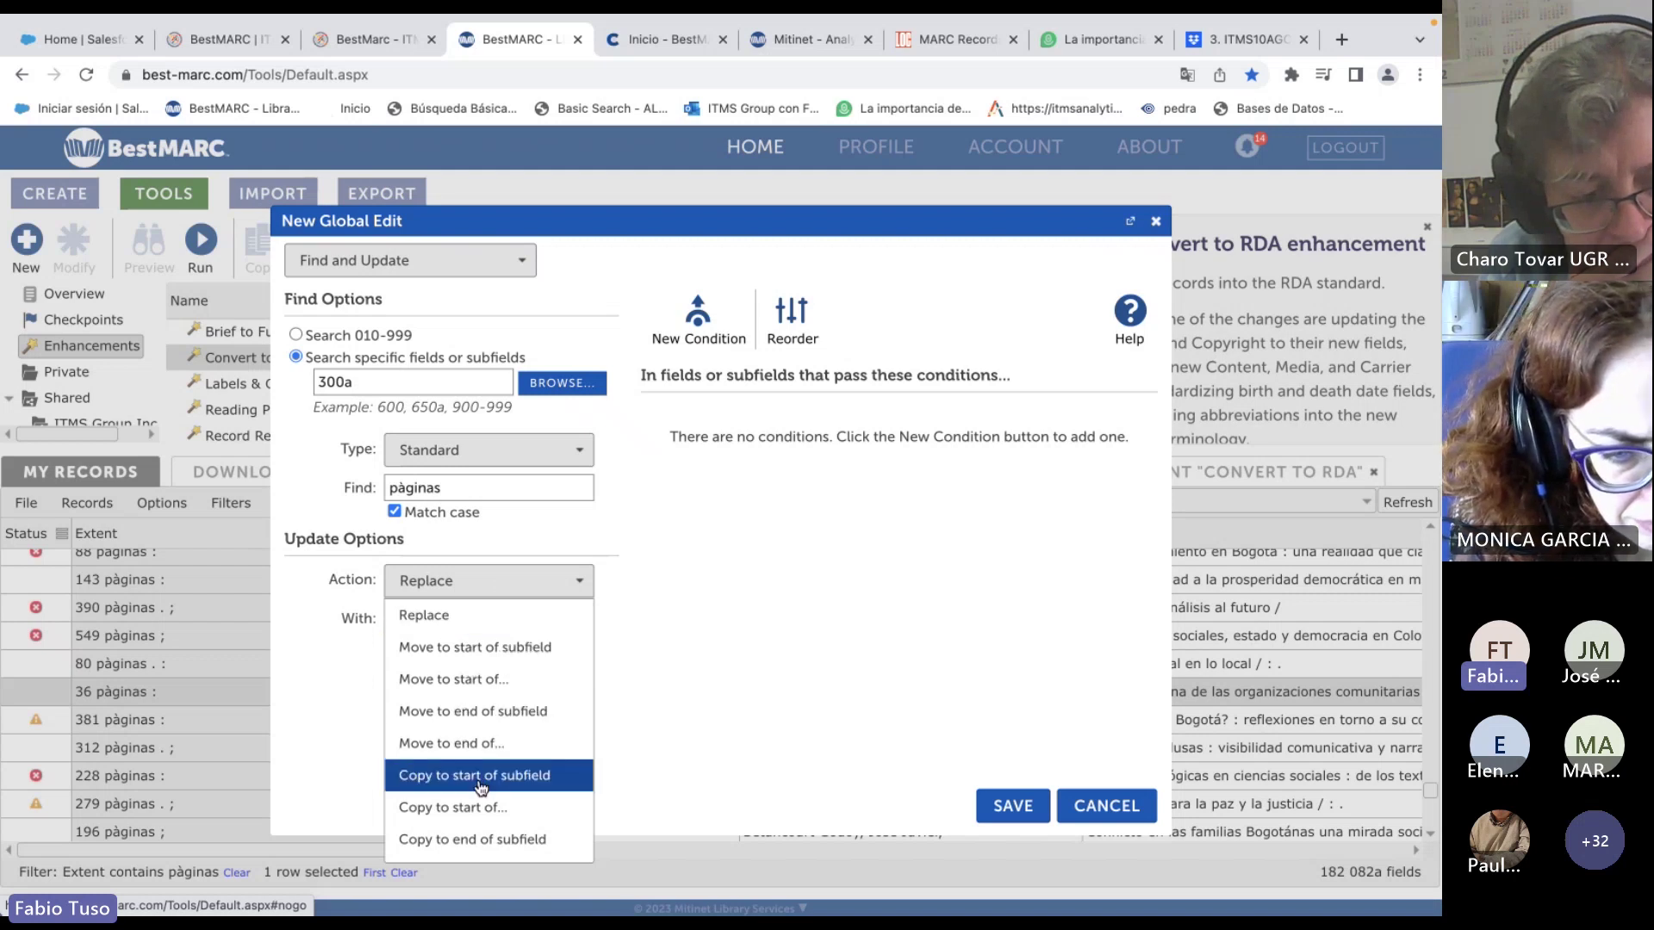
{"action": "scroll", "coordinate": [476, 814], "scroll_direction": "down", "scroll_amount": 1}
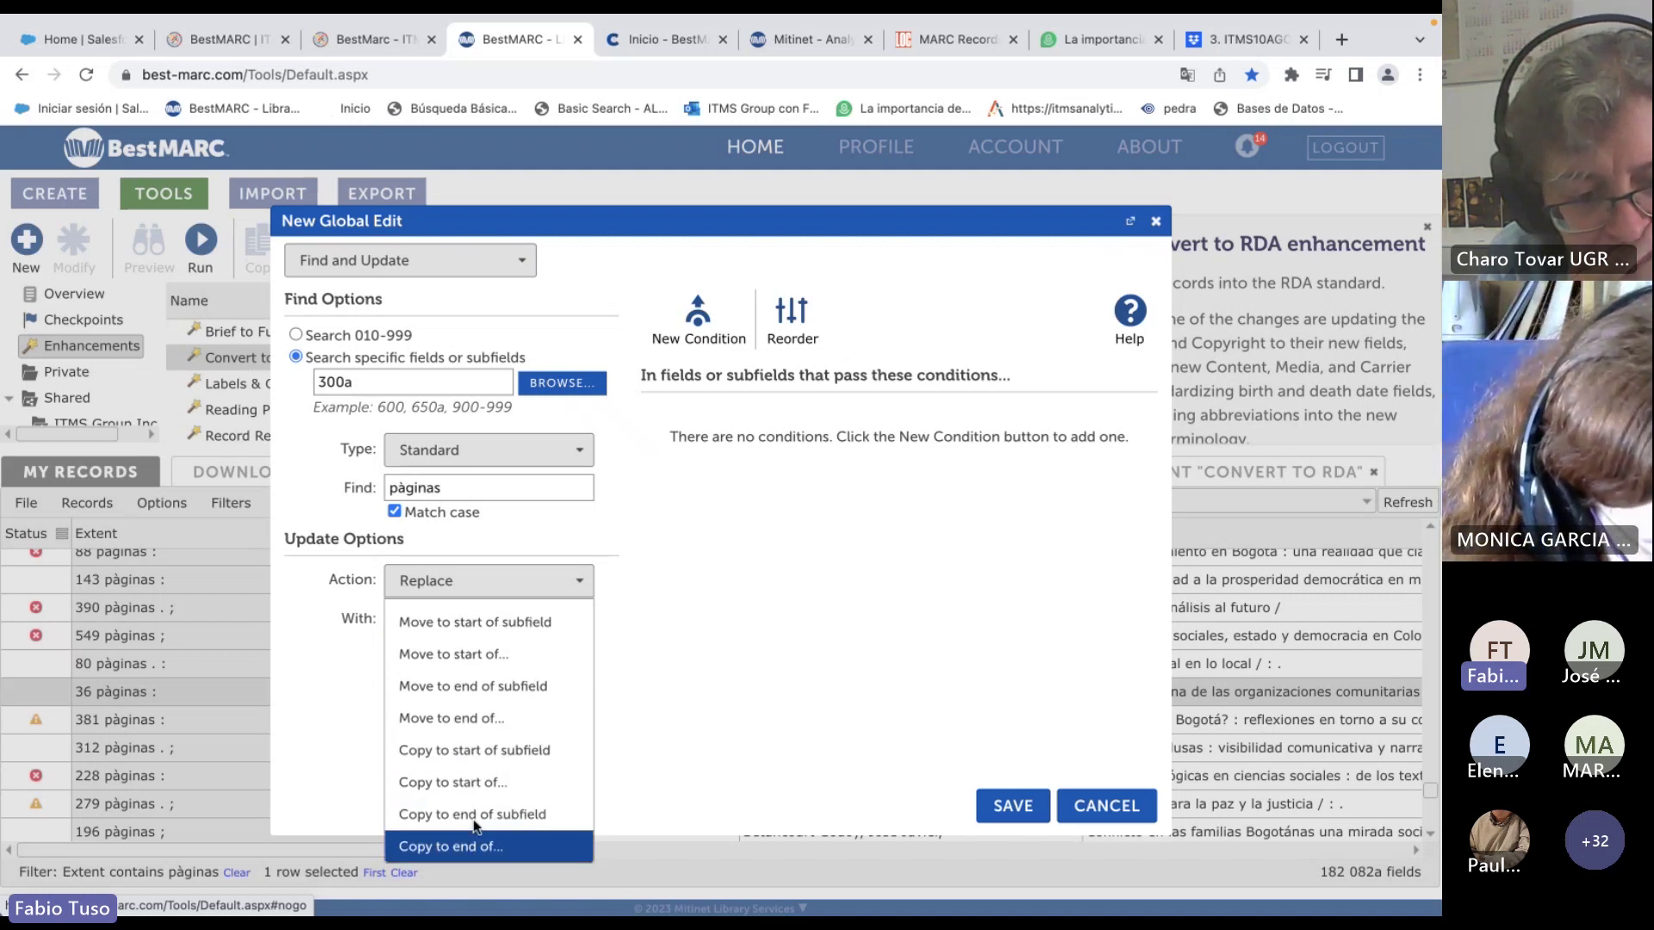
{"action": "scroll", "coordinate": [508, 672], "scroll_direction": "up", "scroll_amount": 1}
{"action": "left_click", "coordinate": [471, 595]}
{"action": "left_click", "coordinate": [447, 618]}
{"action": "type", "text": "pa"}
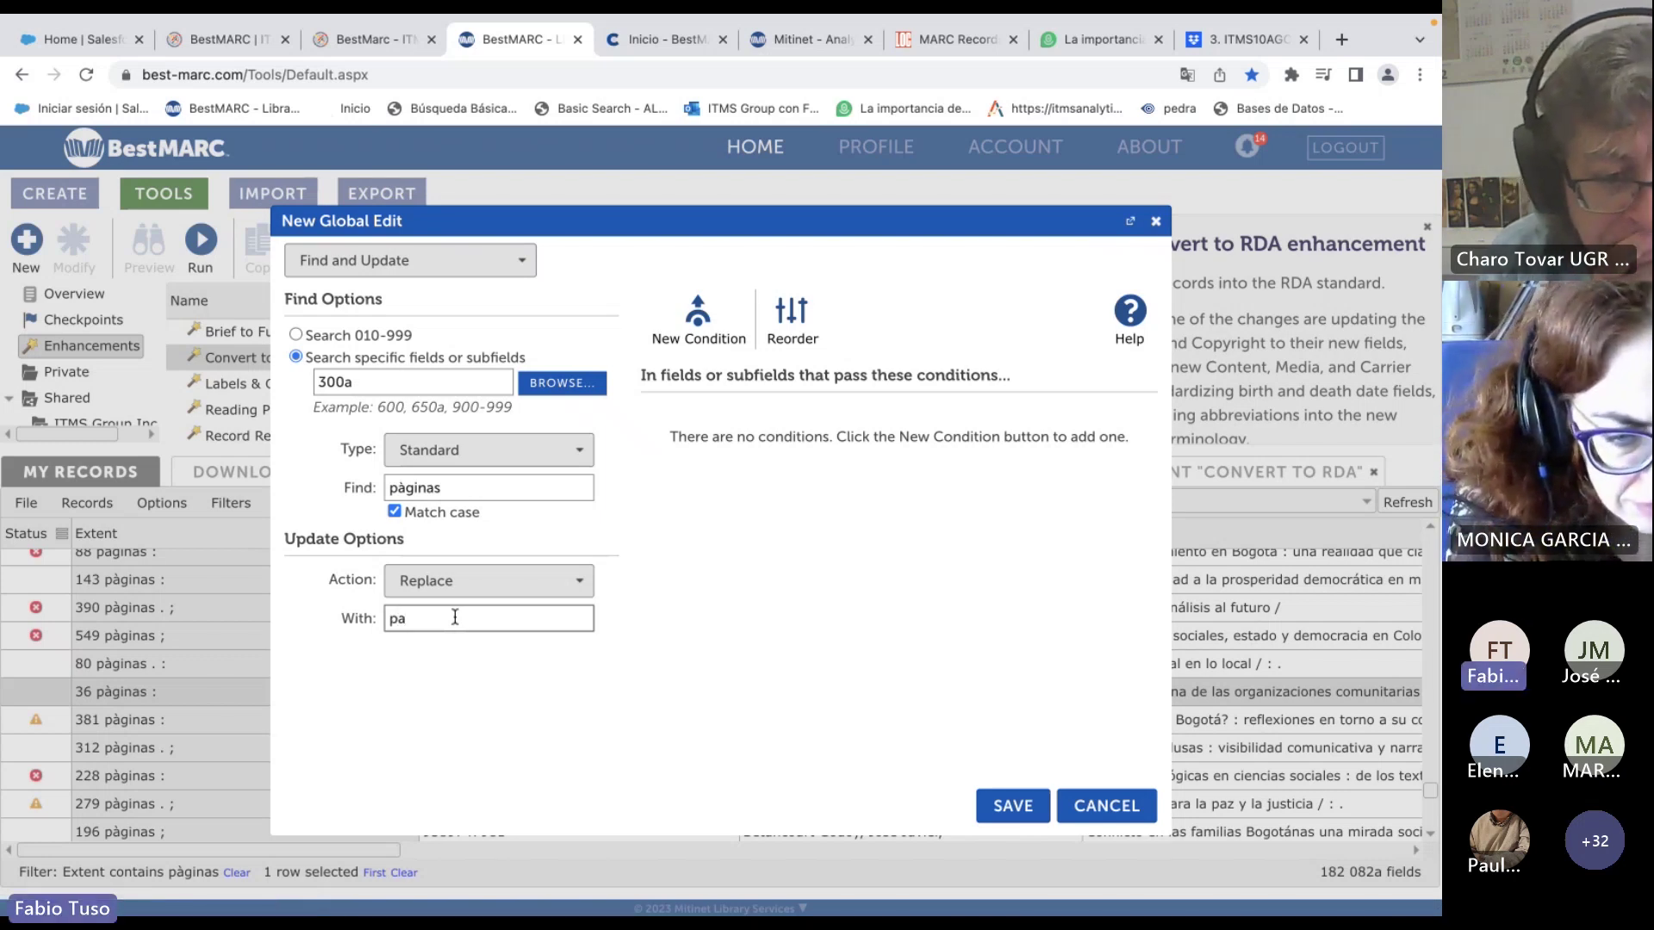
{"action": "left_click", "coordinate": [436, 560]}
{"action": "type", "text": "ginas"}
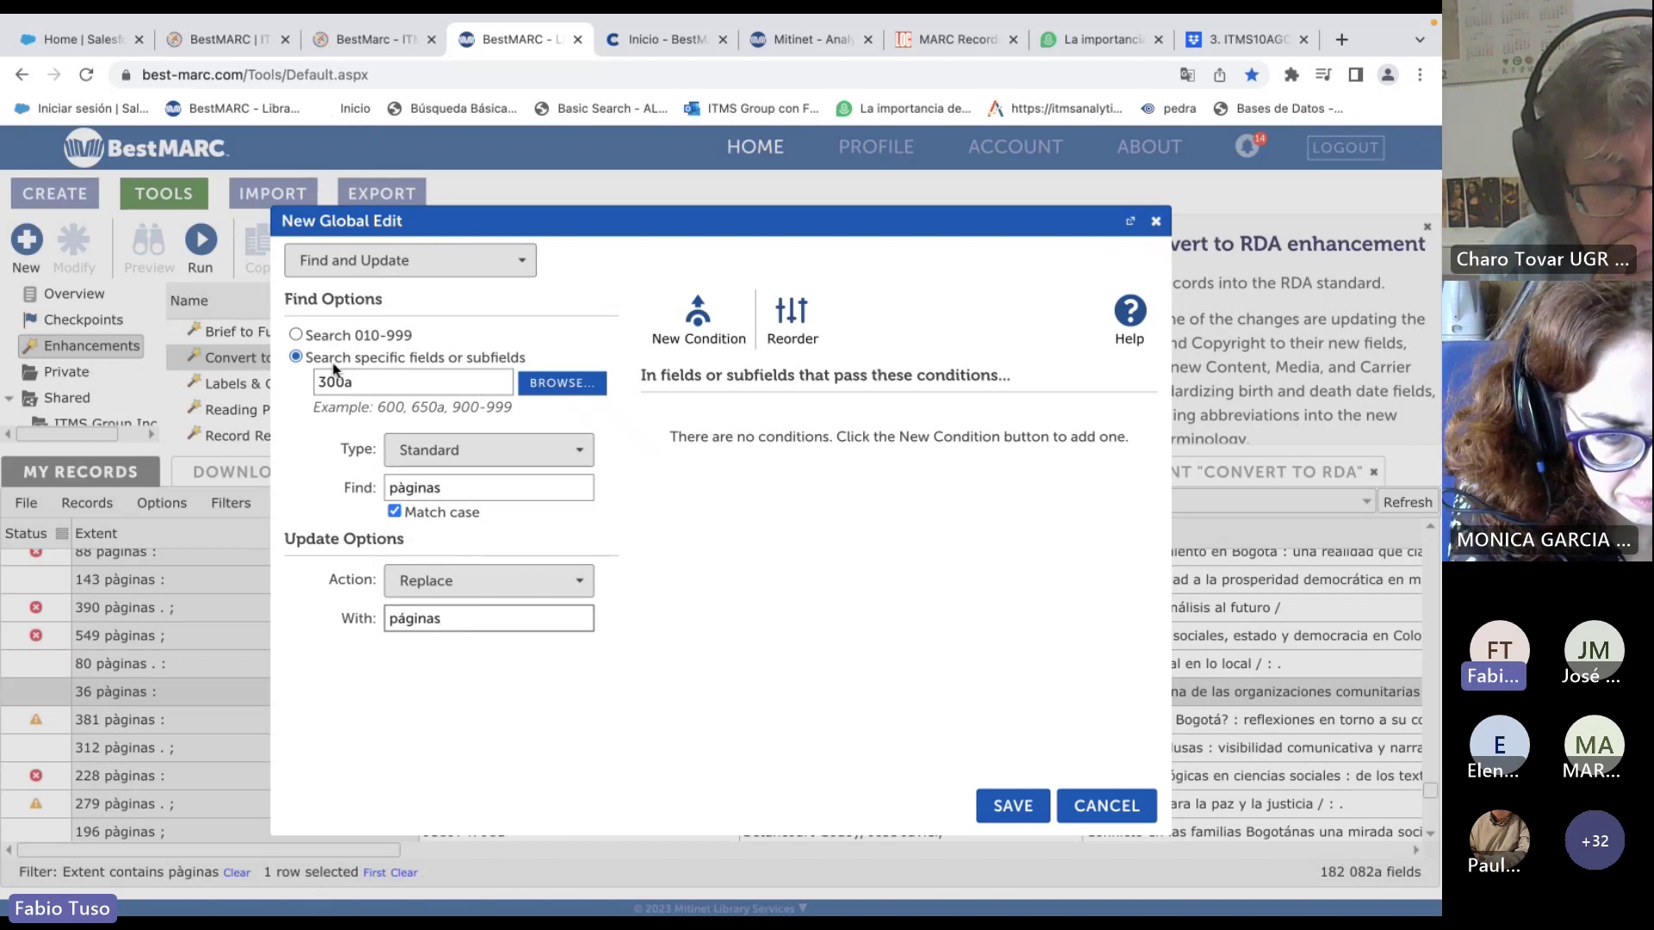
Save the global edit under the name "300a pàginas a páginas".
{"action": "left_click", "coordinate": [1005, 802]}
{"action": "type", "text": "30"}
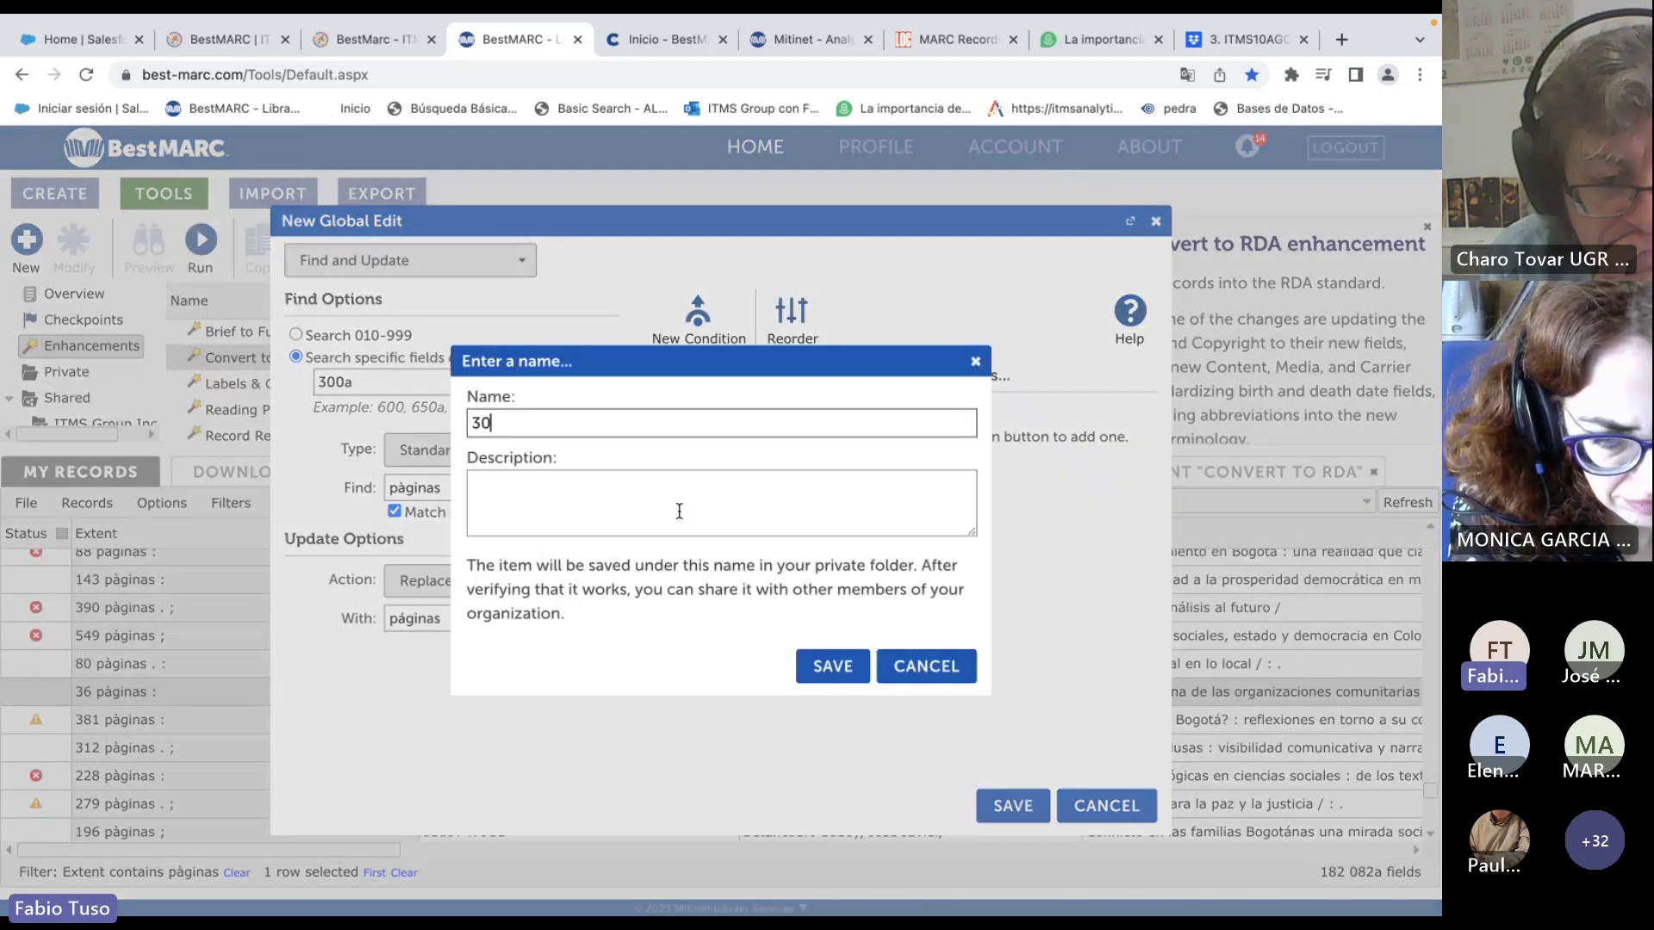
{"action": "type", "text": "0a pa"}
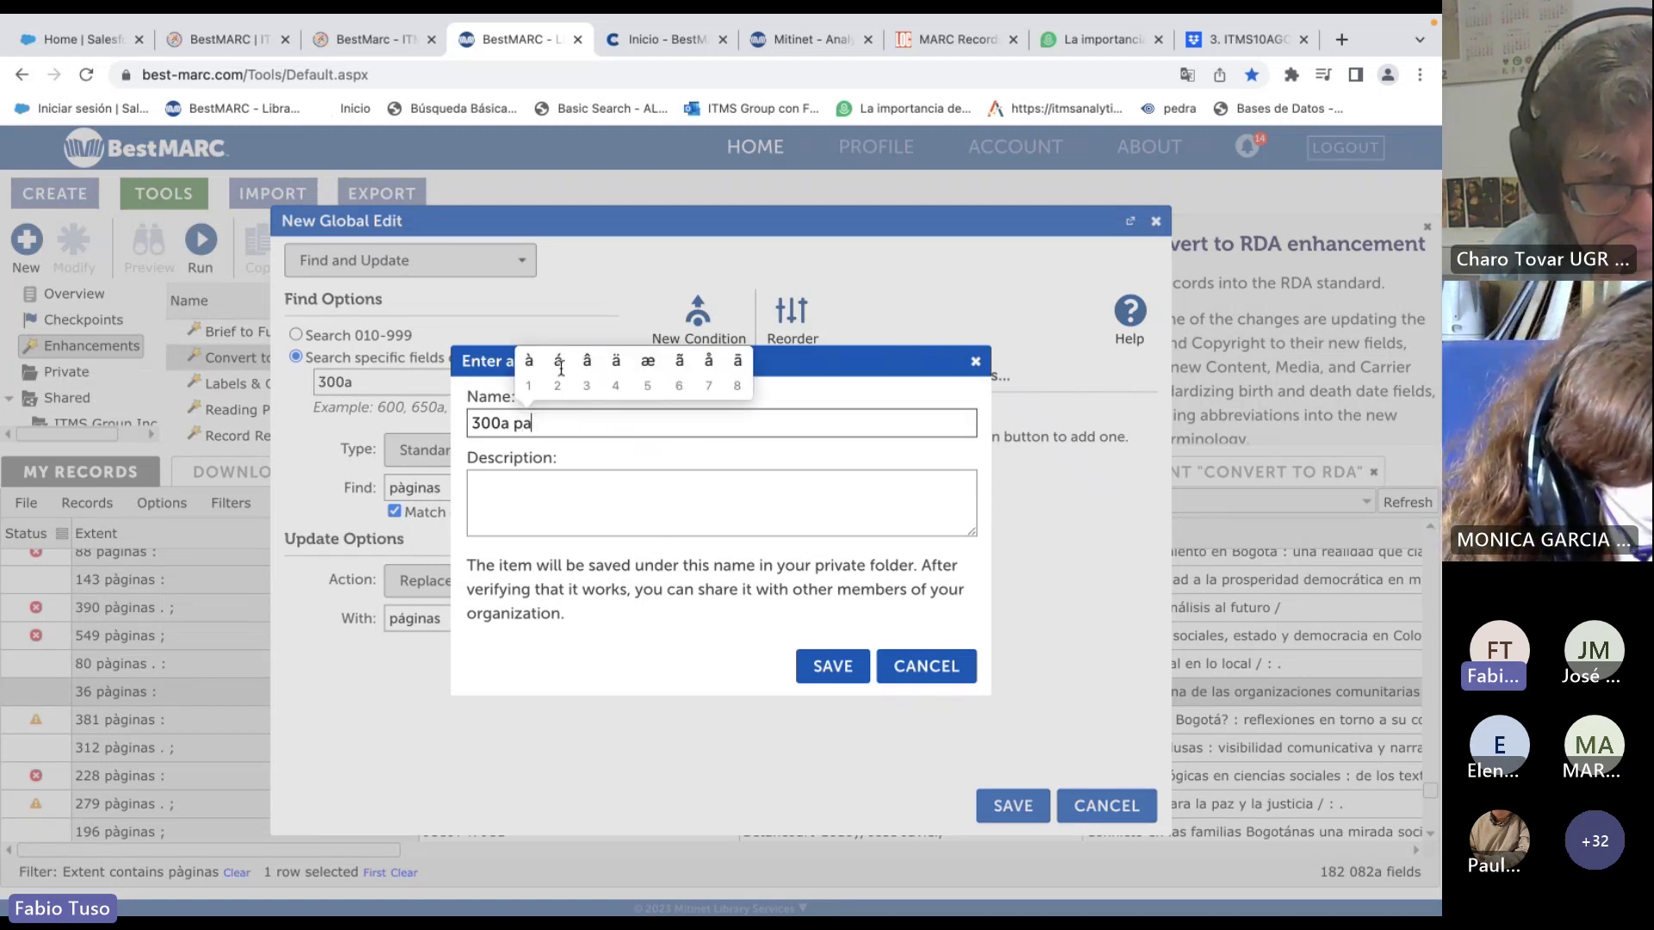
{"action": "left_click", "coordinate": [529, 361]}
{"action": "type", "text": "ginas "}
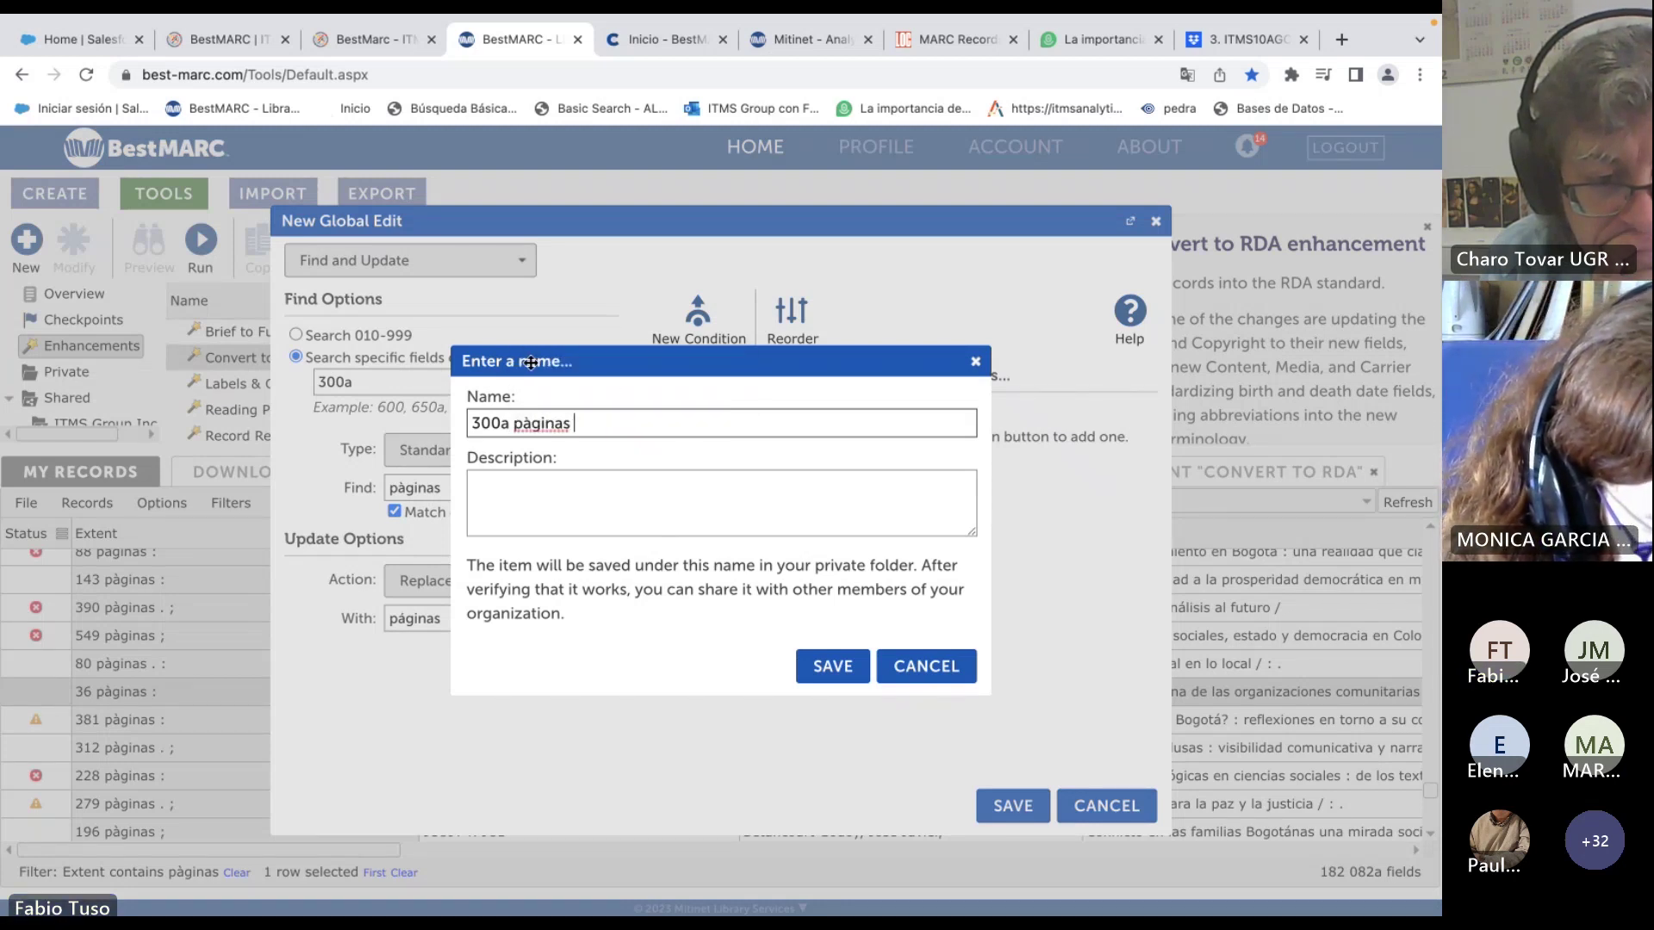
{"action": "type", "text": "a pa"}
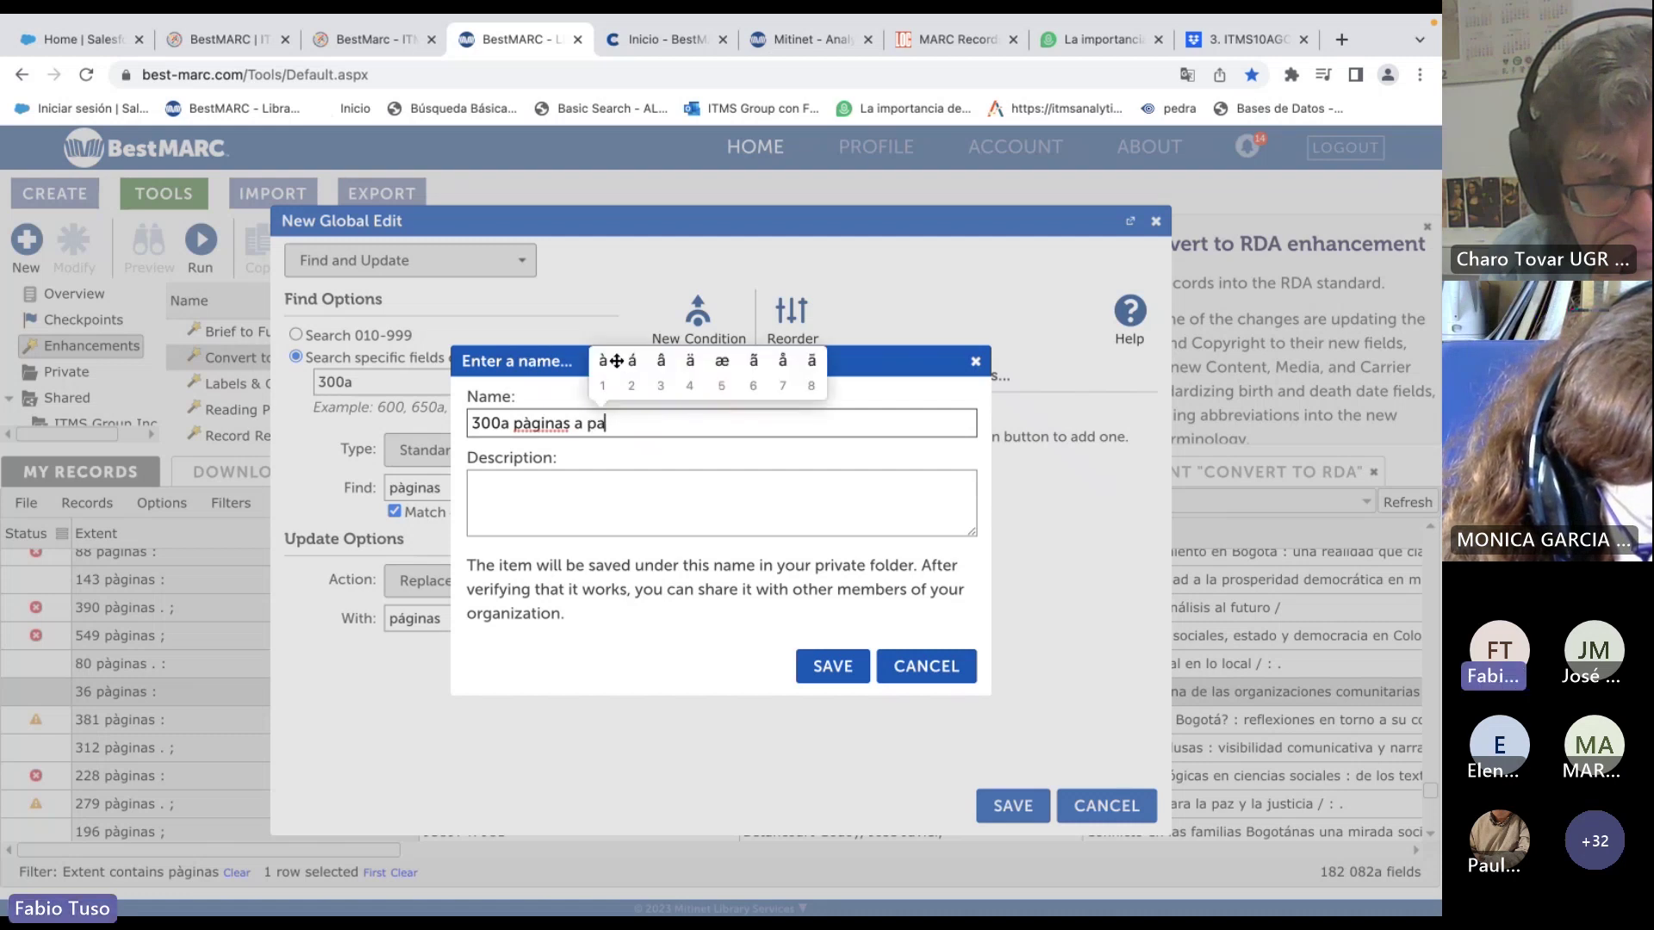
{"action": "left_click", "coordinate": [634, 360]}
{"action": "type", "text": "ginas"}
{"action": "left_click", "coordinate": [613, 493]}
{"action": "left_click", "coordinate": [818, 666]}
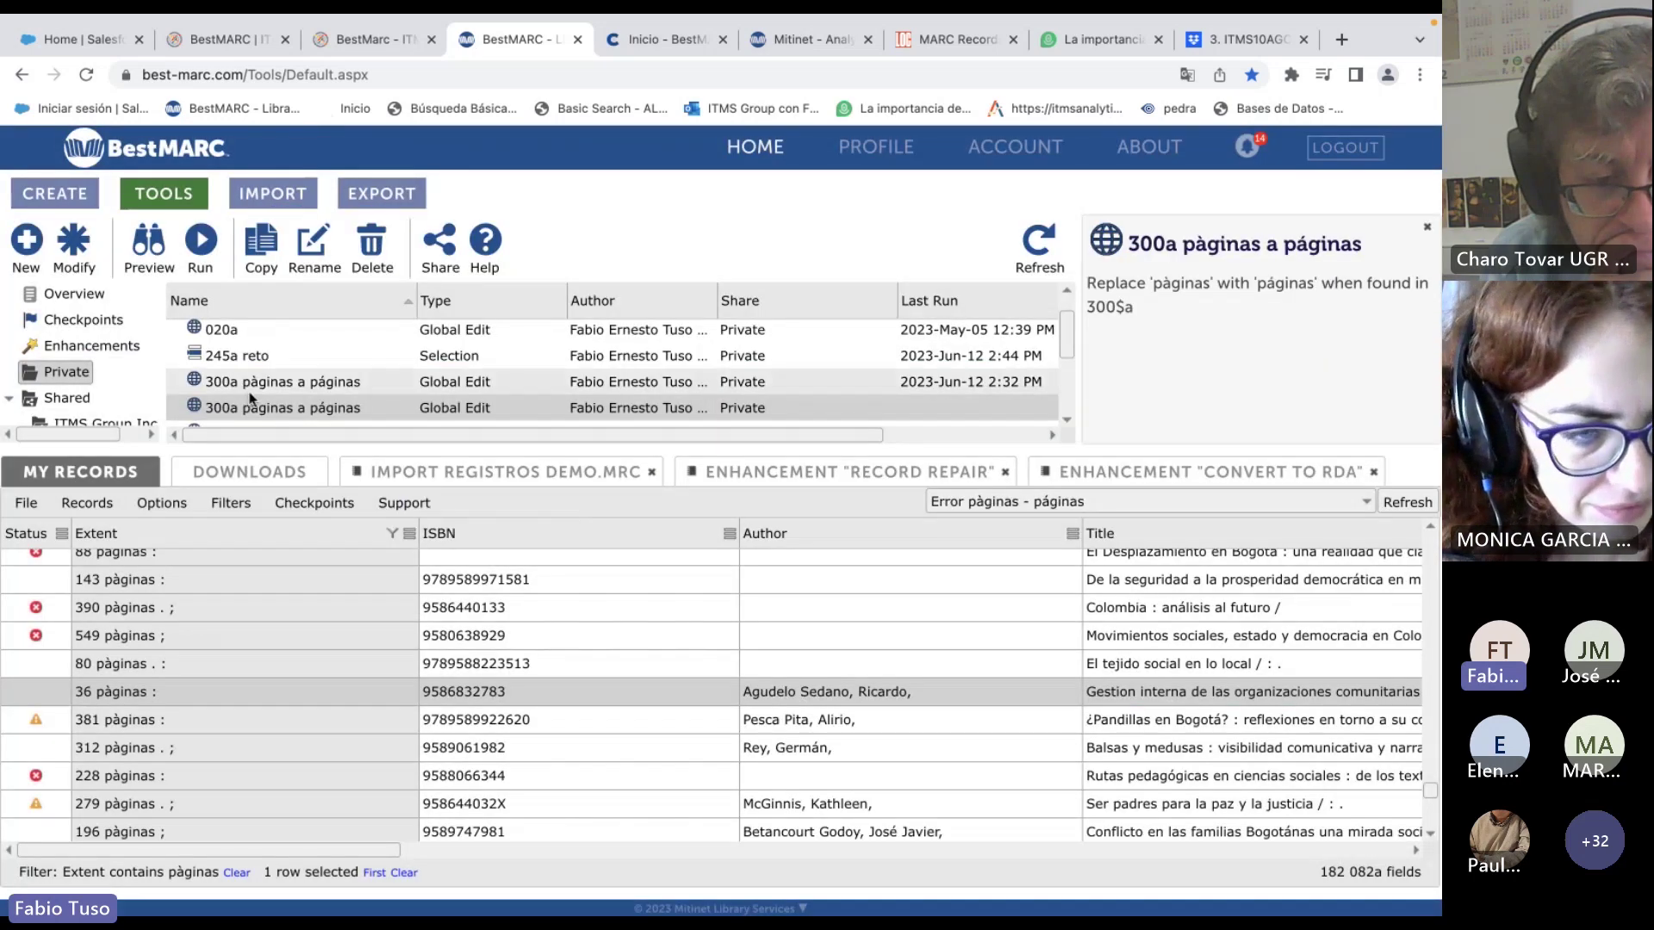
Delete the older duplicate of the "300a pàginas a páginas" global edit from the private folder.
{"action": "left_click", "coordinate": [282, 383]}
{"action": "left_click", "coordinate": [371, 249]}
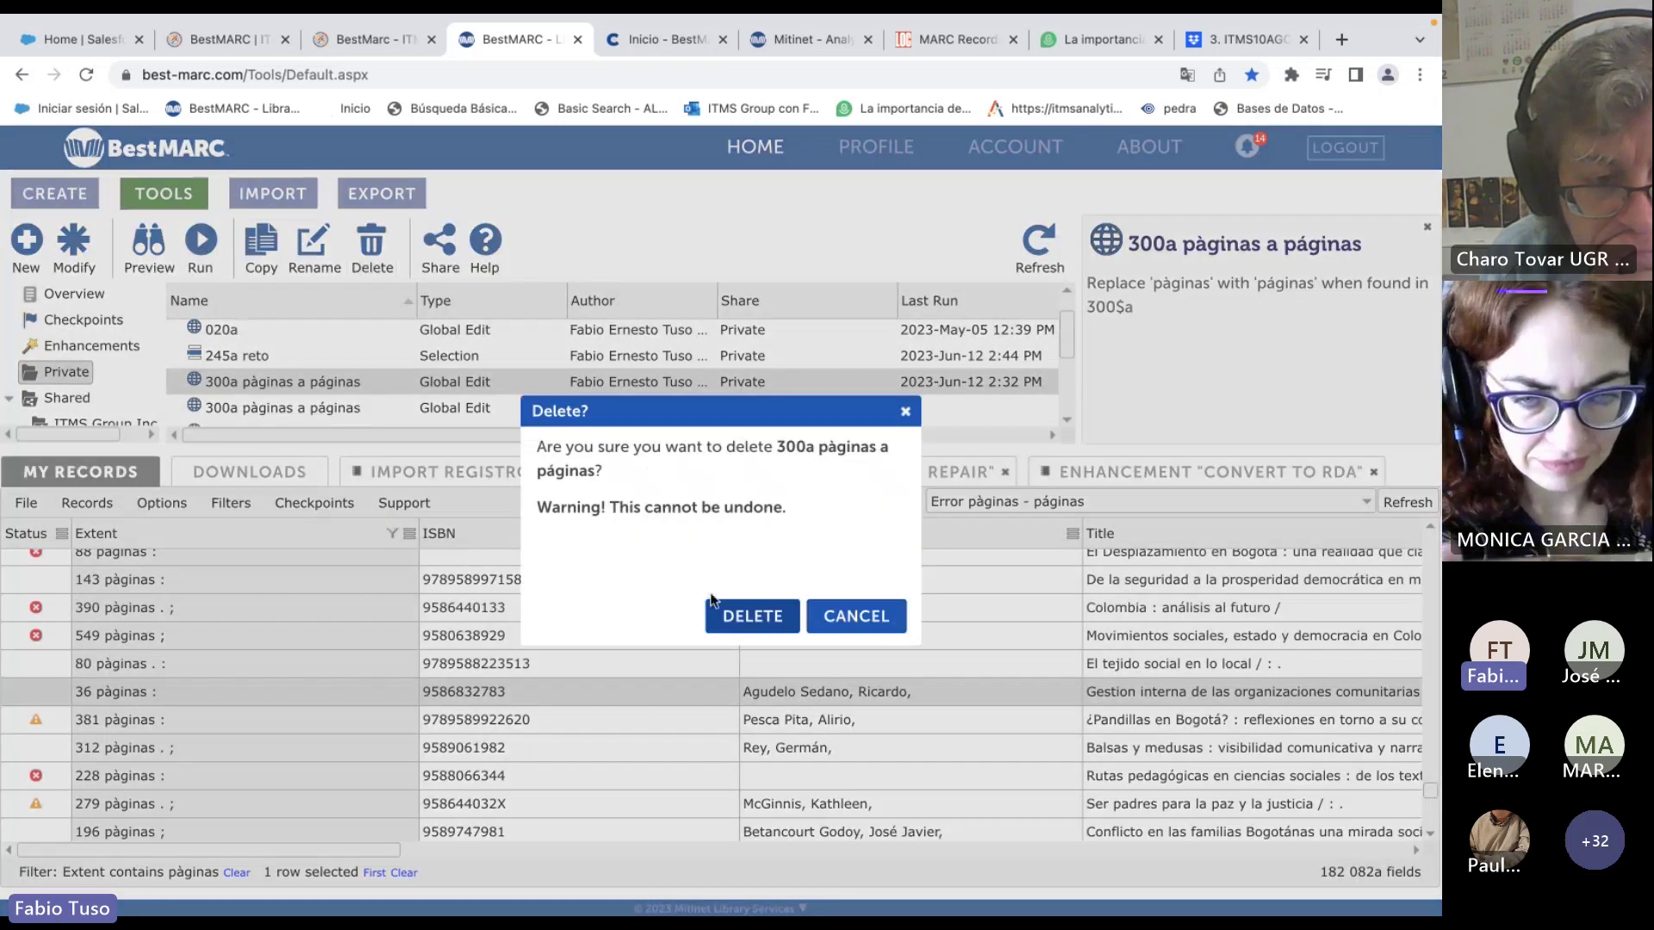
{"action": "left_click", "coordinate": [752, 617]}
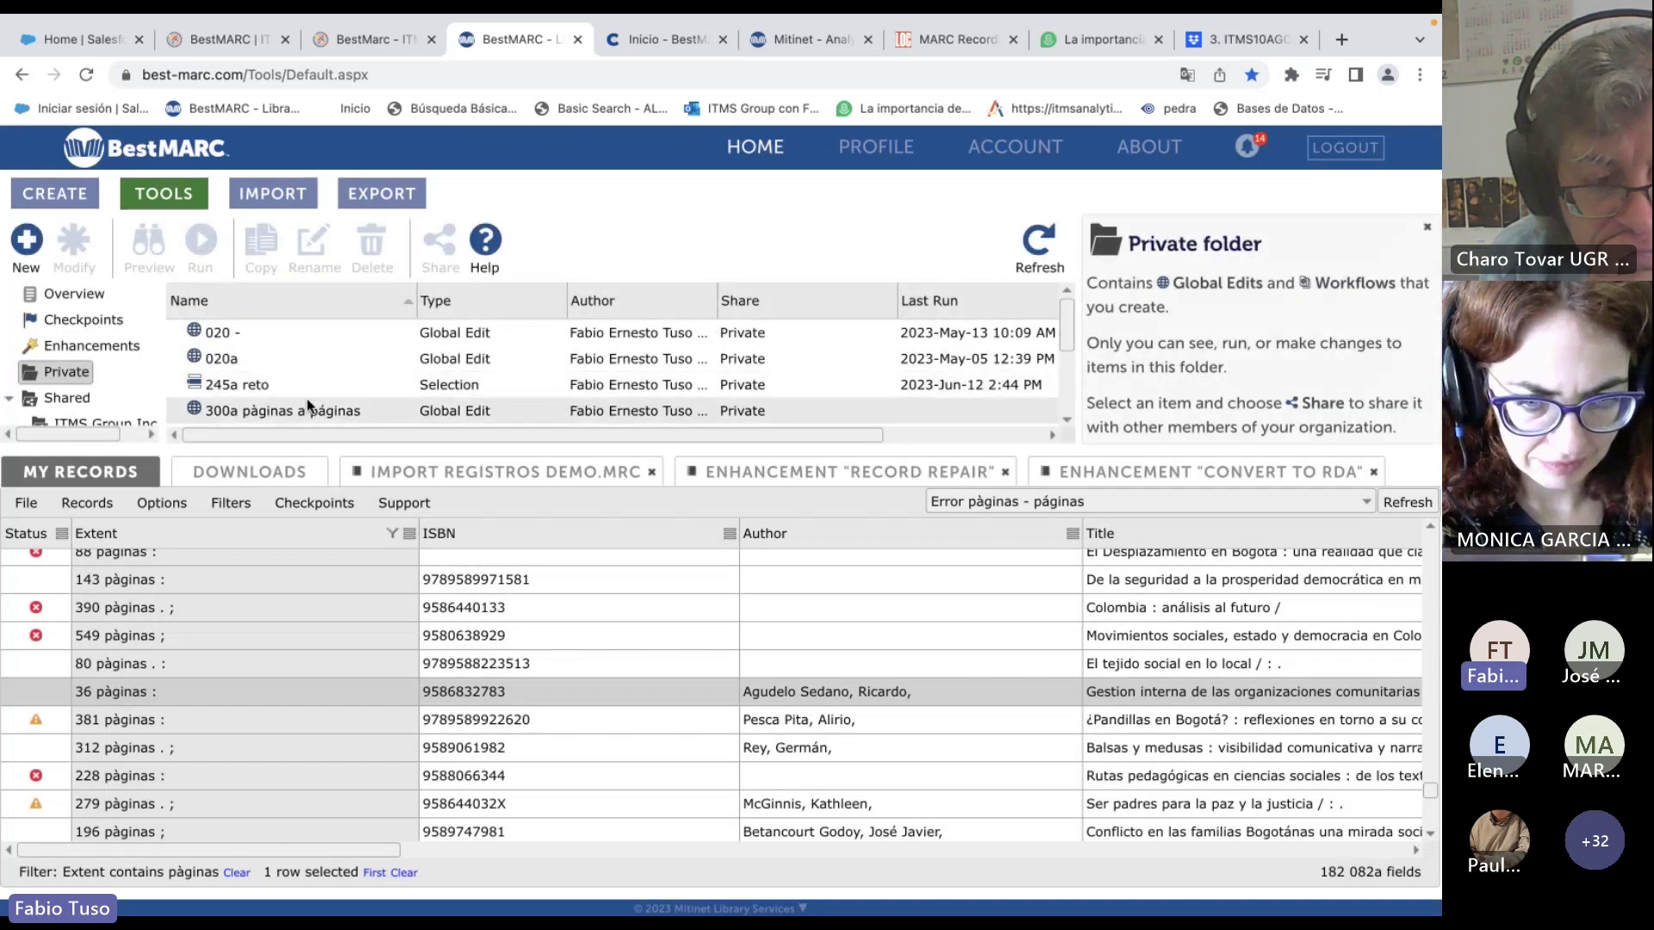
Review the find and replace settings of the remaining "300a pàginas a páginas" edit and close it without saving.
{"action": "left_click", "coordinate": [296, 408]}
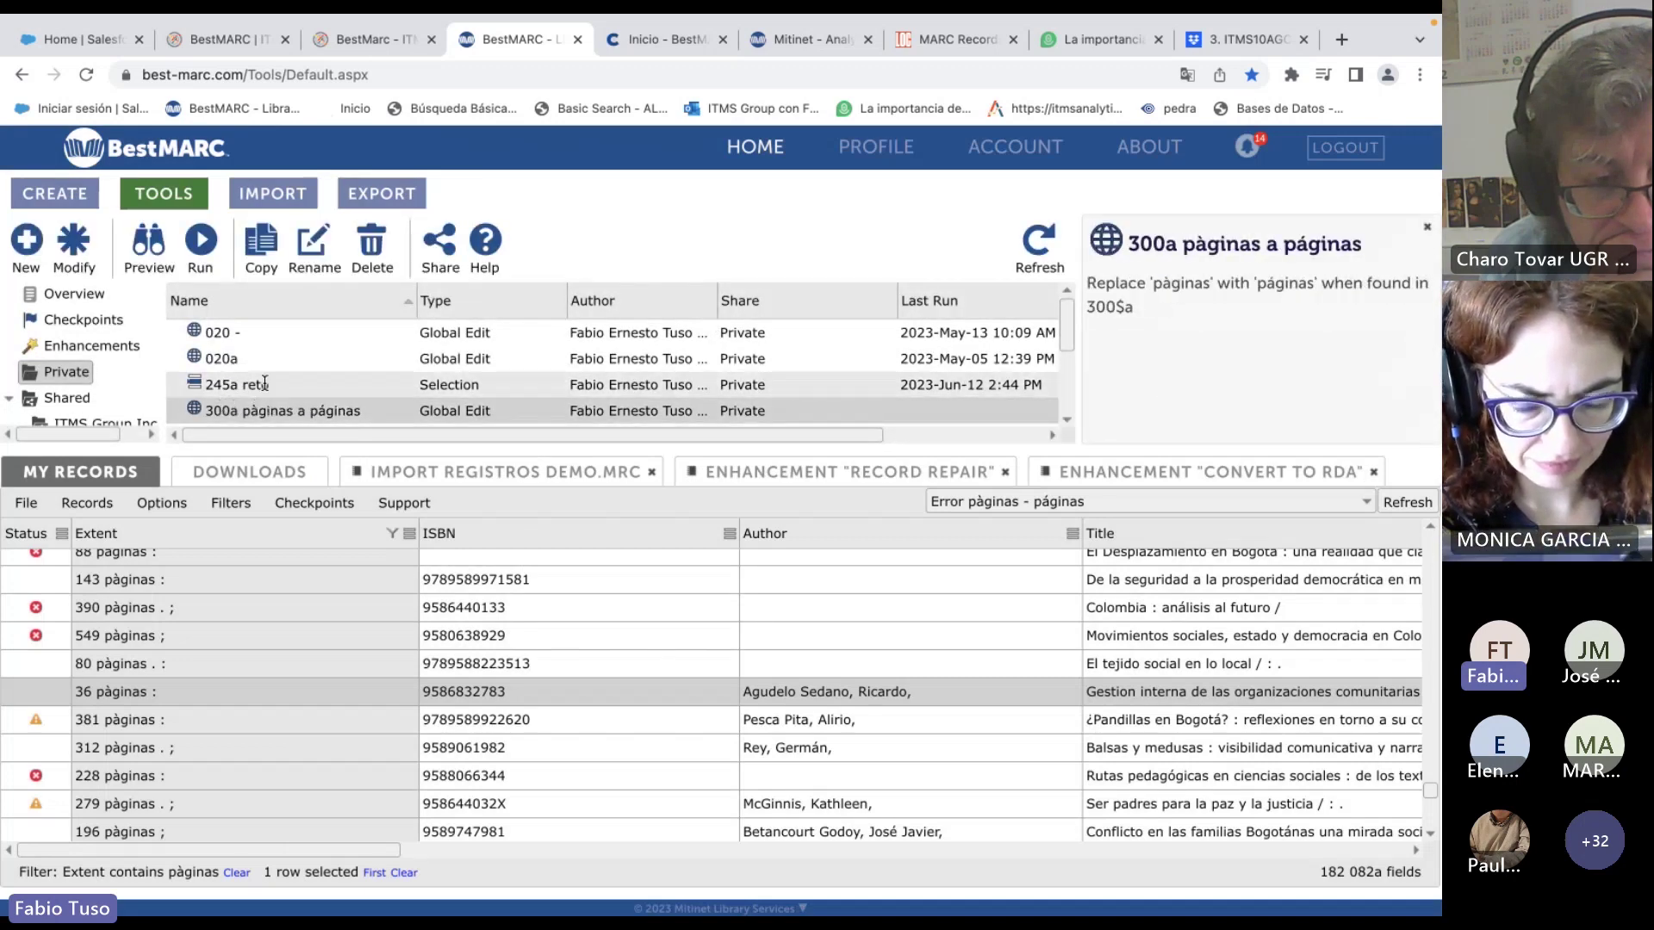
{"action": "left_click", "coordinate": [74, 249]}
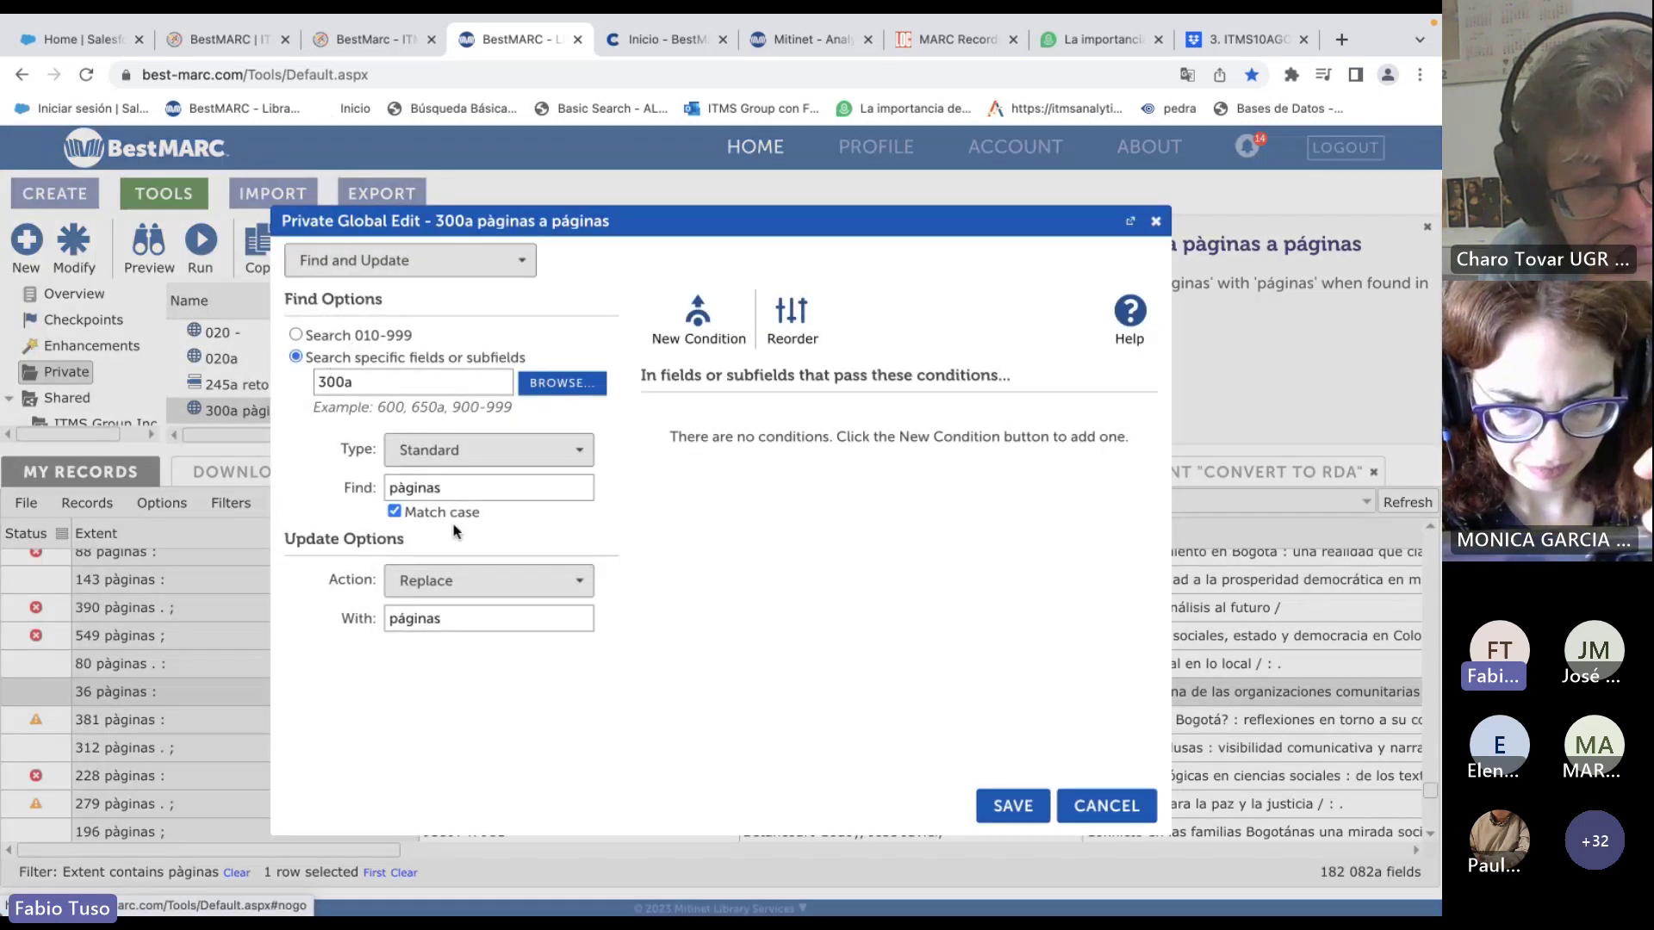
{"action": "left_click", "coordinate": [1107, 805]}
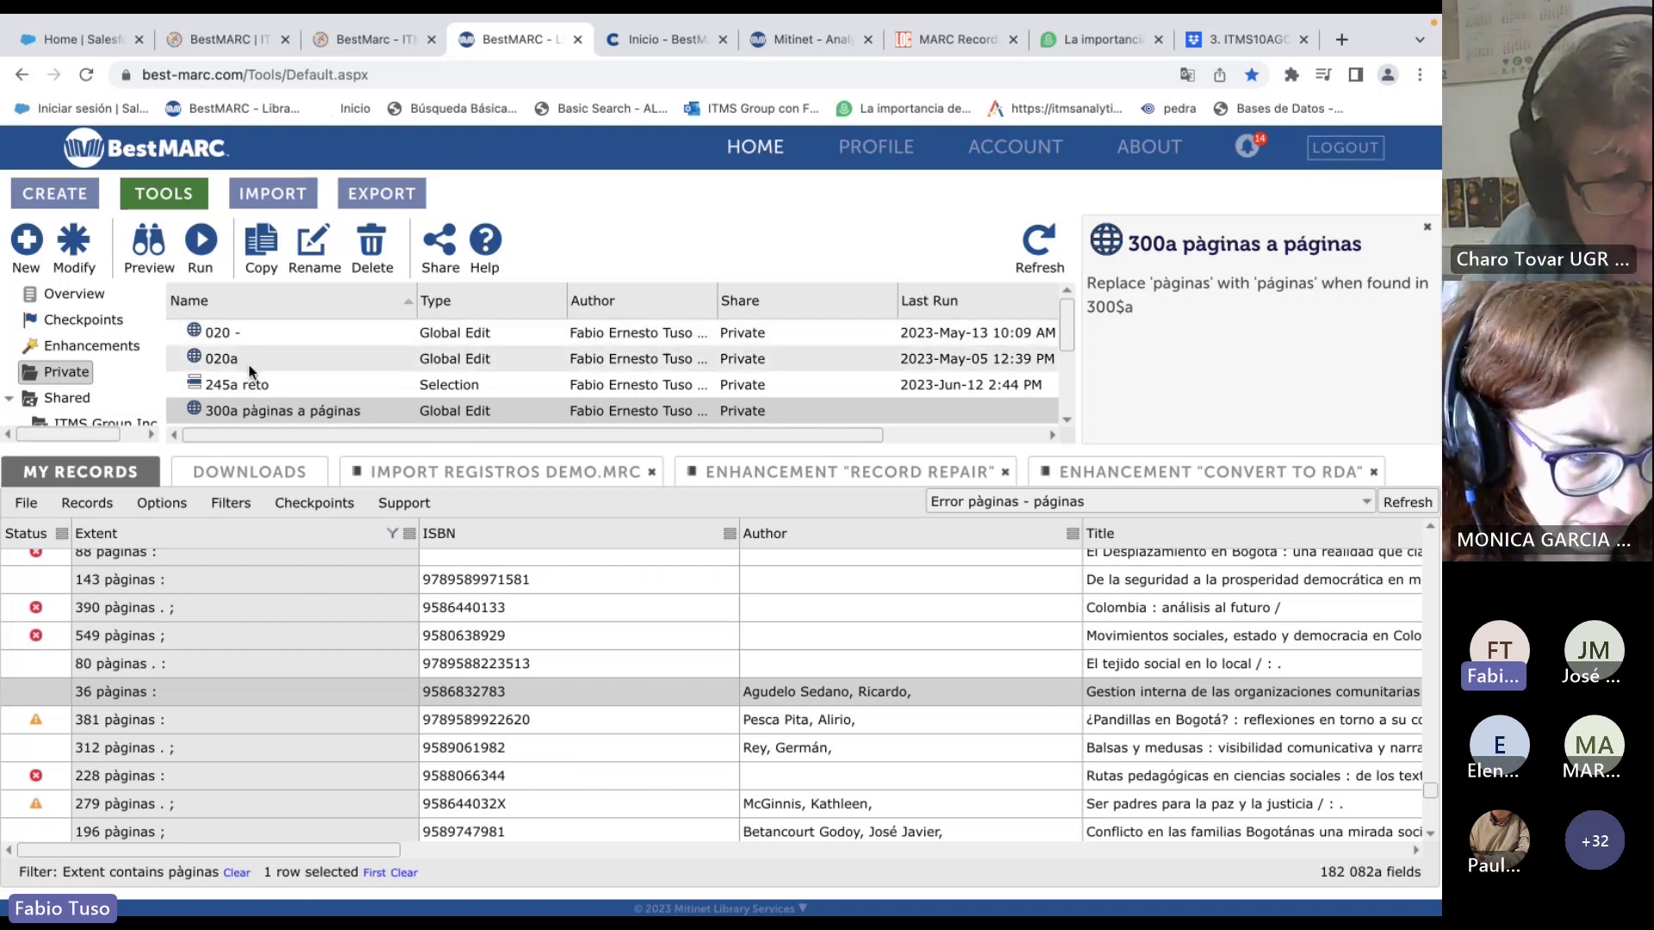
Run the "300a pàginas a páginas" global edit on all records in the "Error pàginas - páginas" list.
{"action": "scroll", "coordinate": [246, 379], "scroll_direction": "down", "scroll_amount": 3}
{"action": "scroll", "coordinate": [246, 375], "scroll_direction": "up", "scroll_amount": 2}
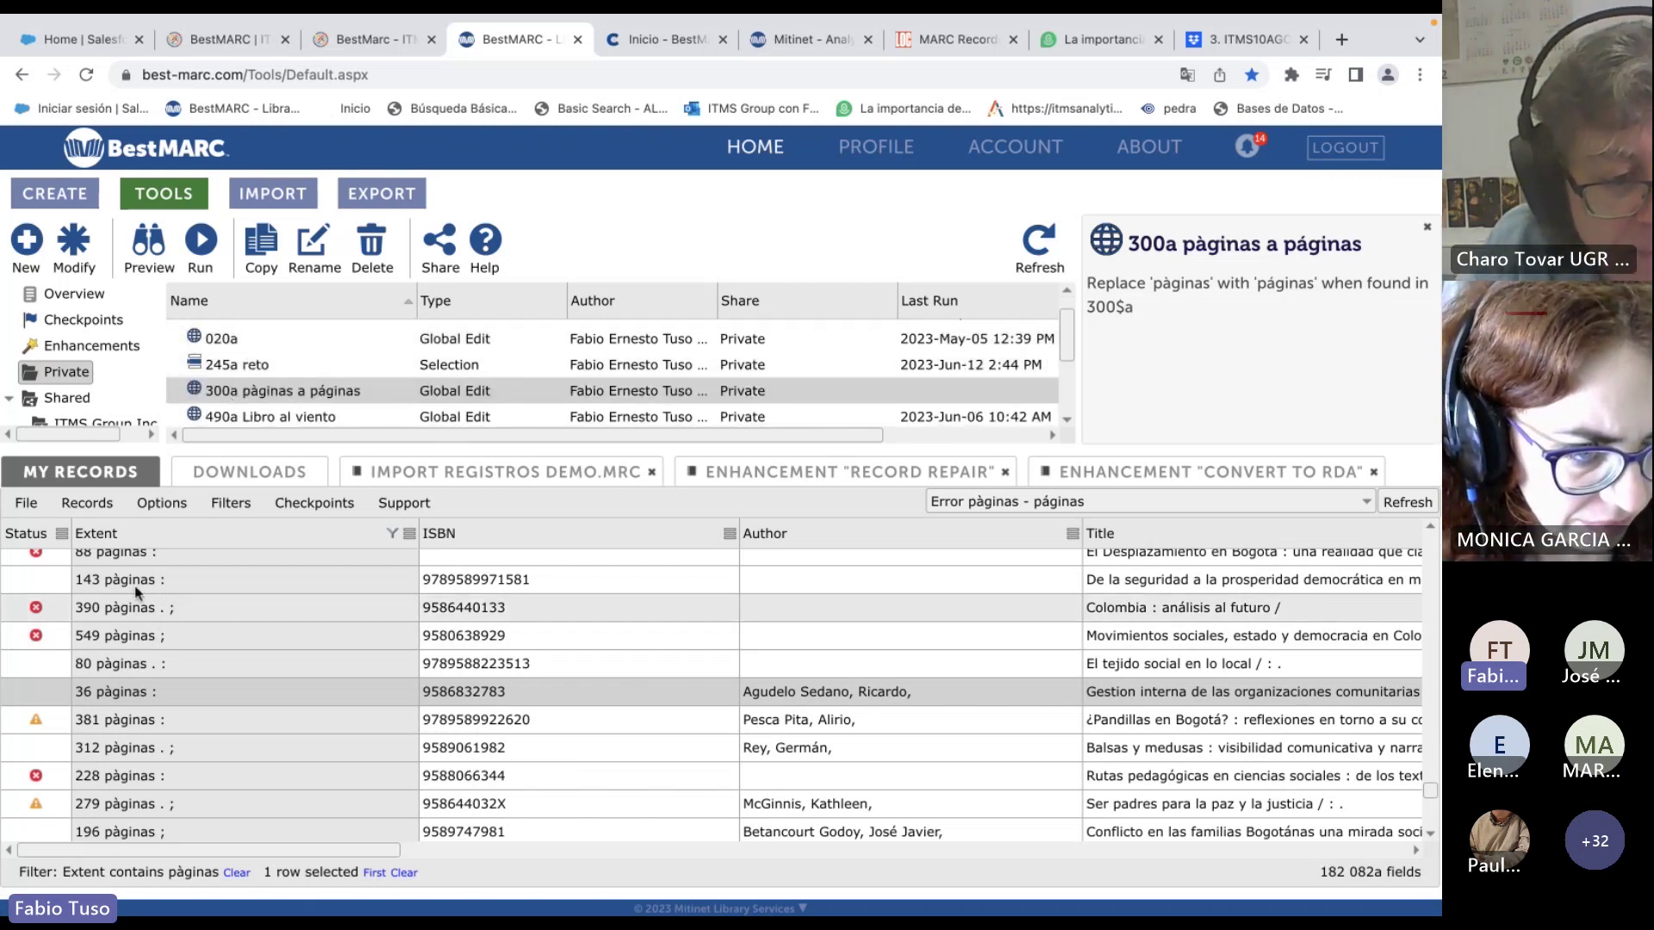
{"action": "left_click", "coordinate": [201, 243]}
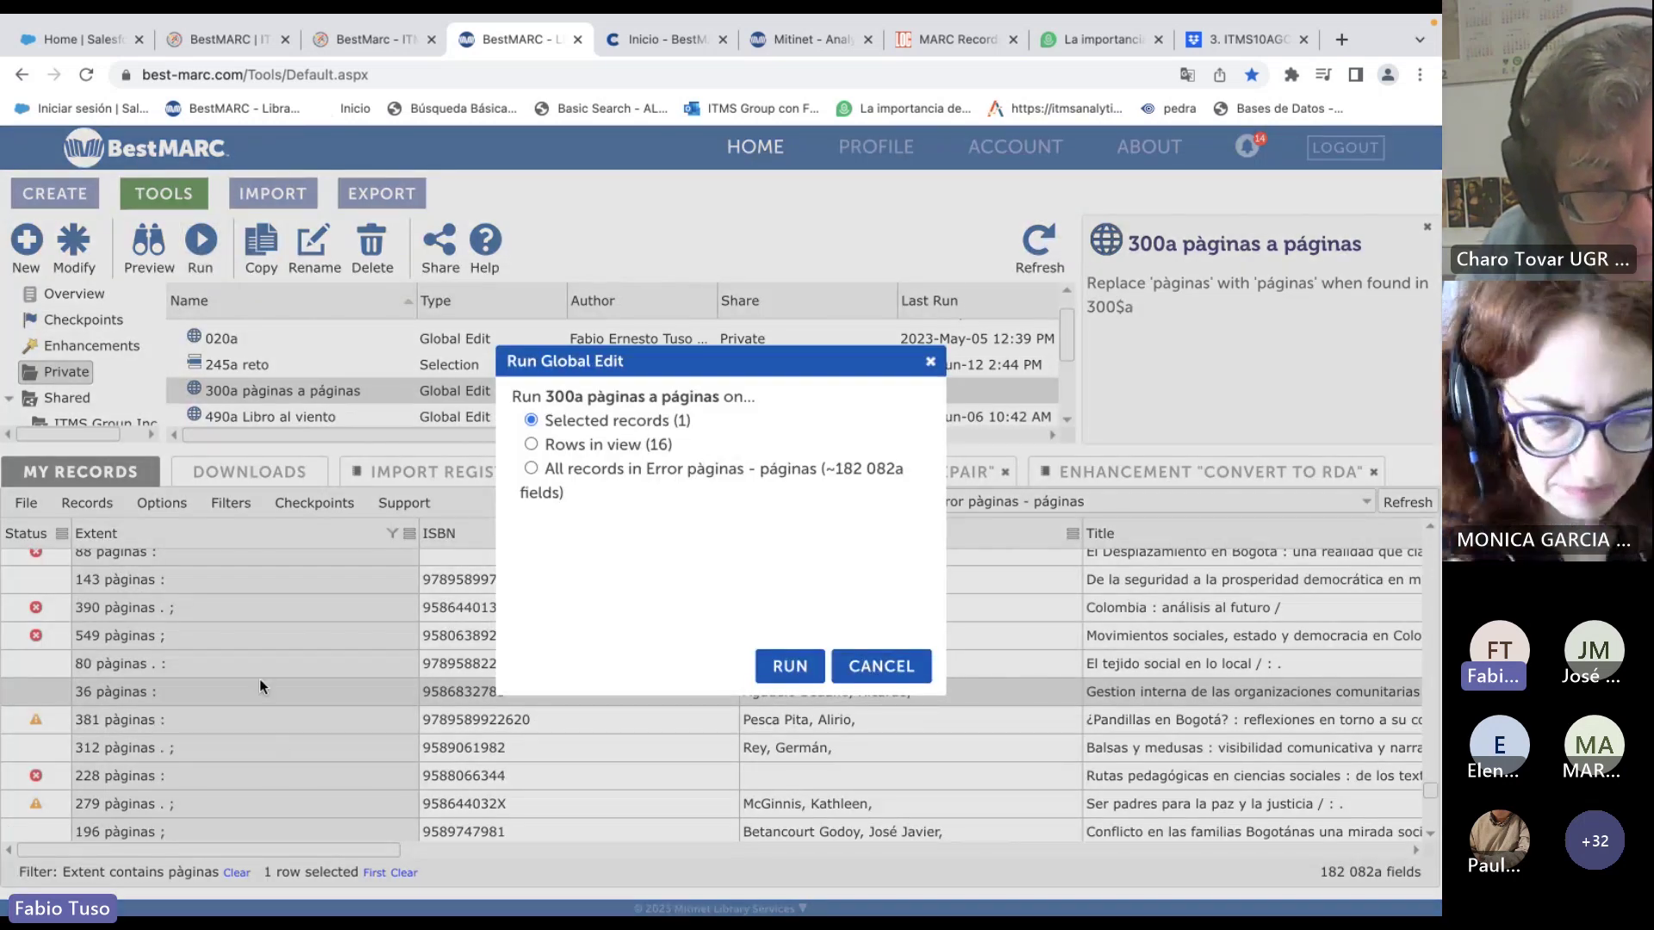
{"action": "left_click", "coordinate": [567, 447]}
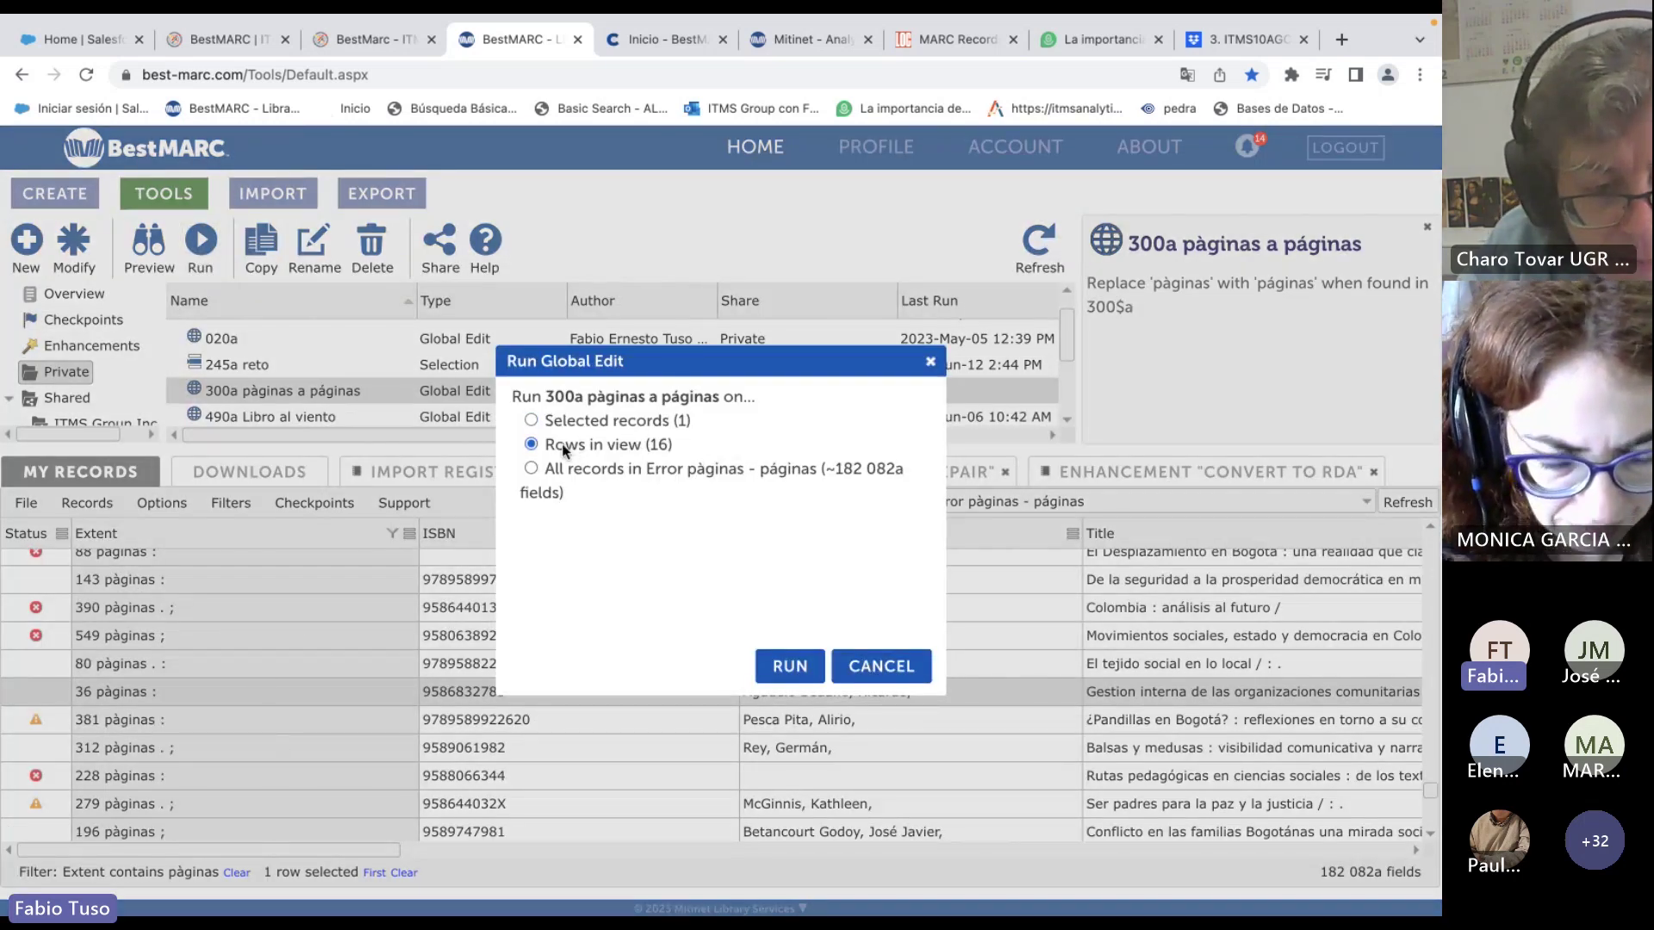
{"action": "left_click", "coordinate": [622, 470]}
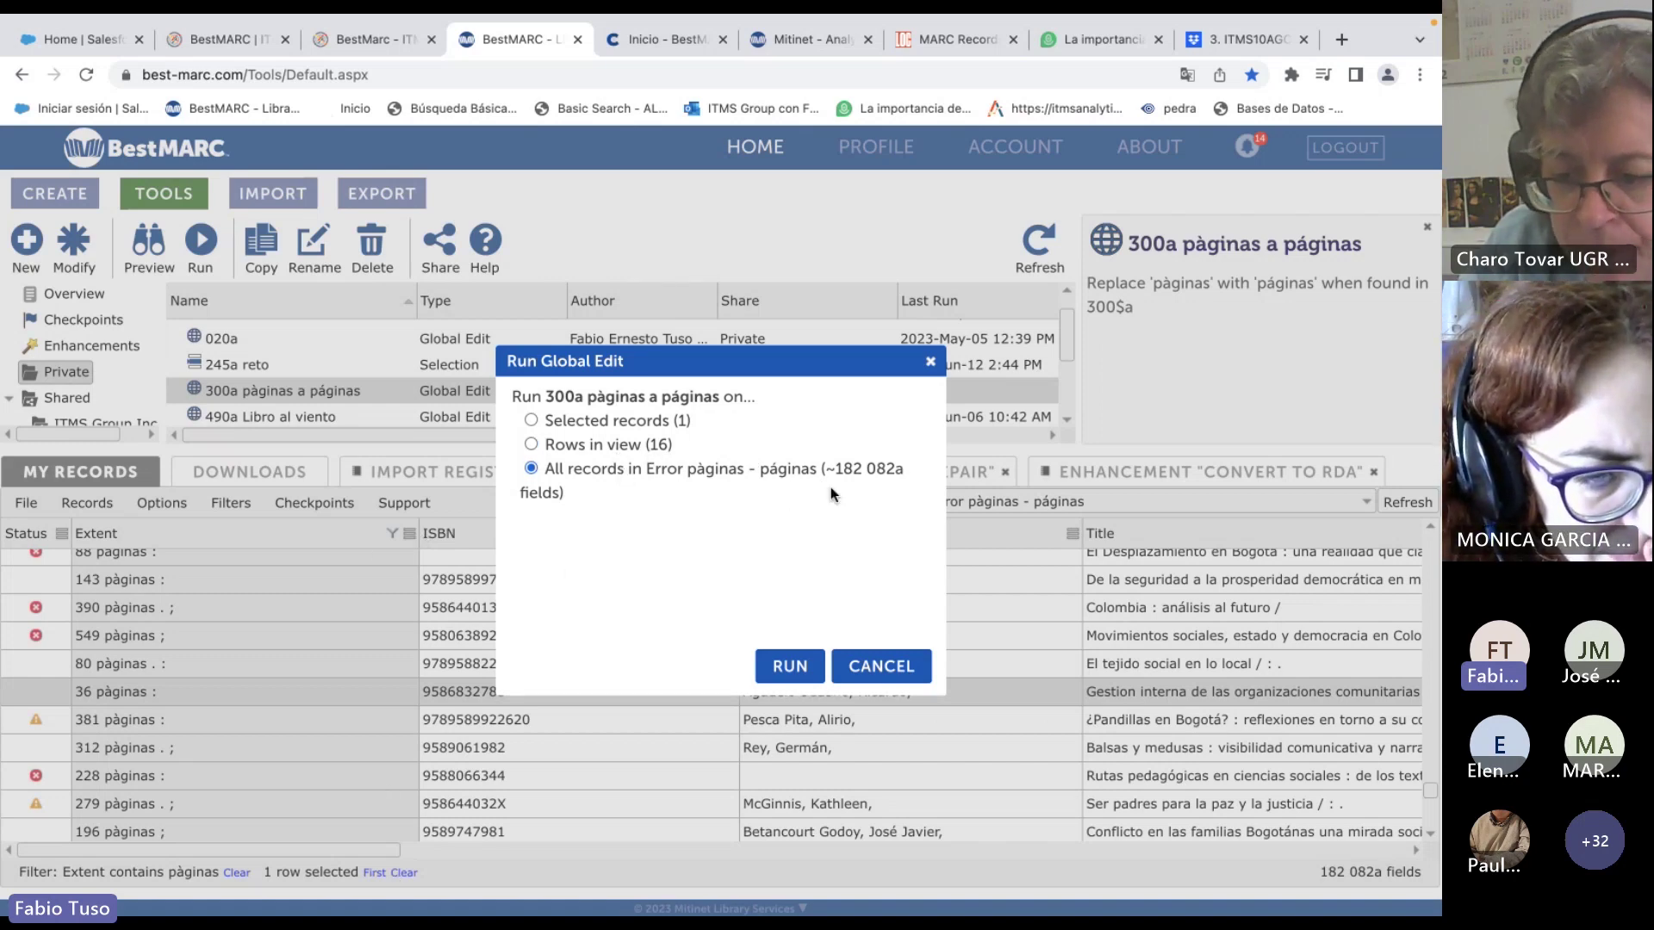
{"action": "left_click", "coordinate": [791, 668]}
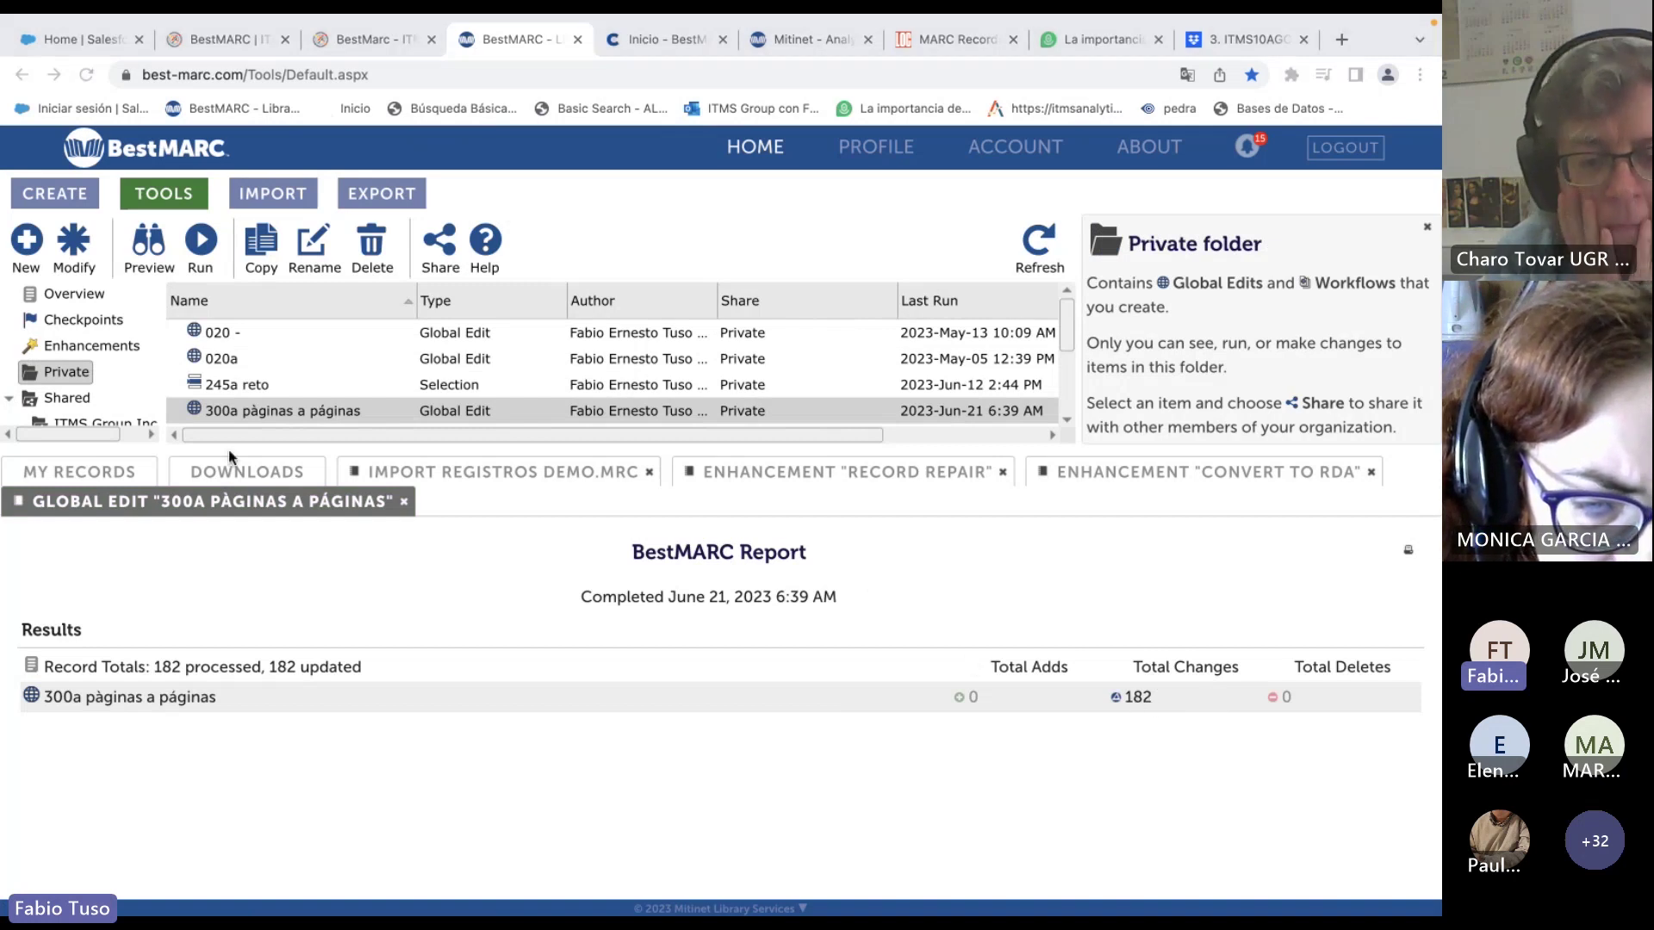
Return to the records list and clear the filter on the Extent column.
{"action": "left_click", "coordinate": [102, 472]}
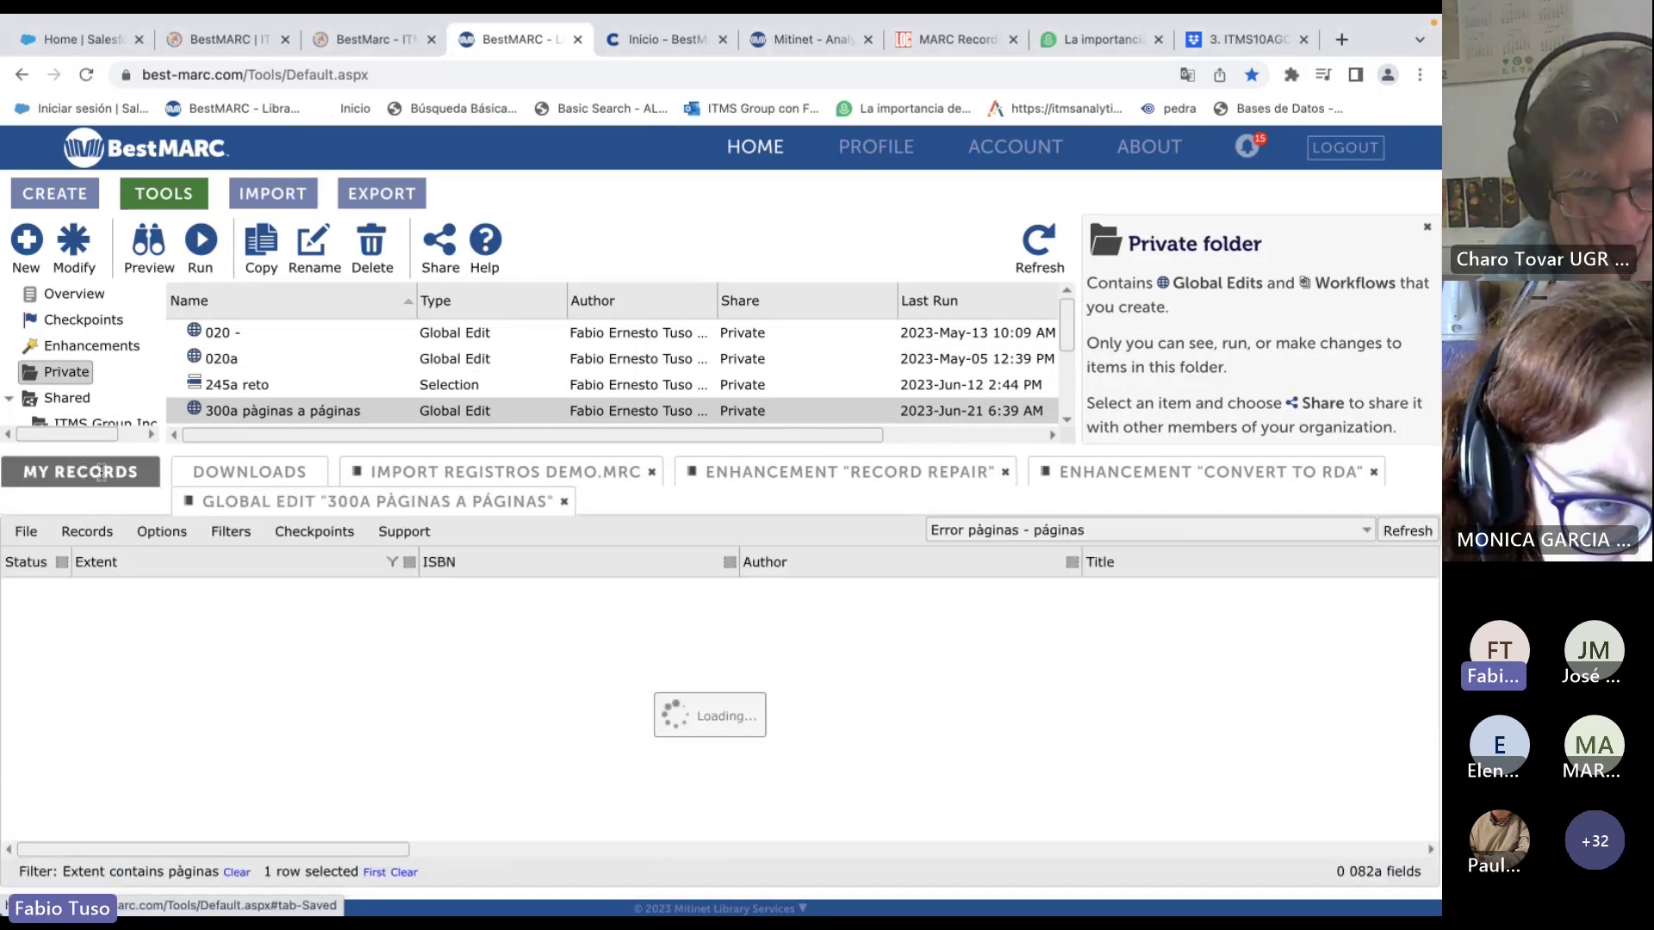
{"action": "left_click", "coordinate": [410, 562]}
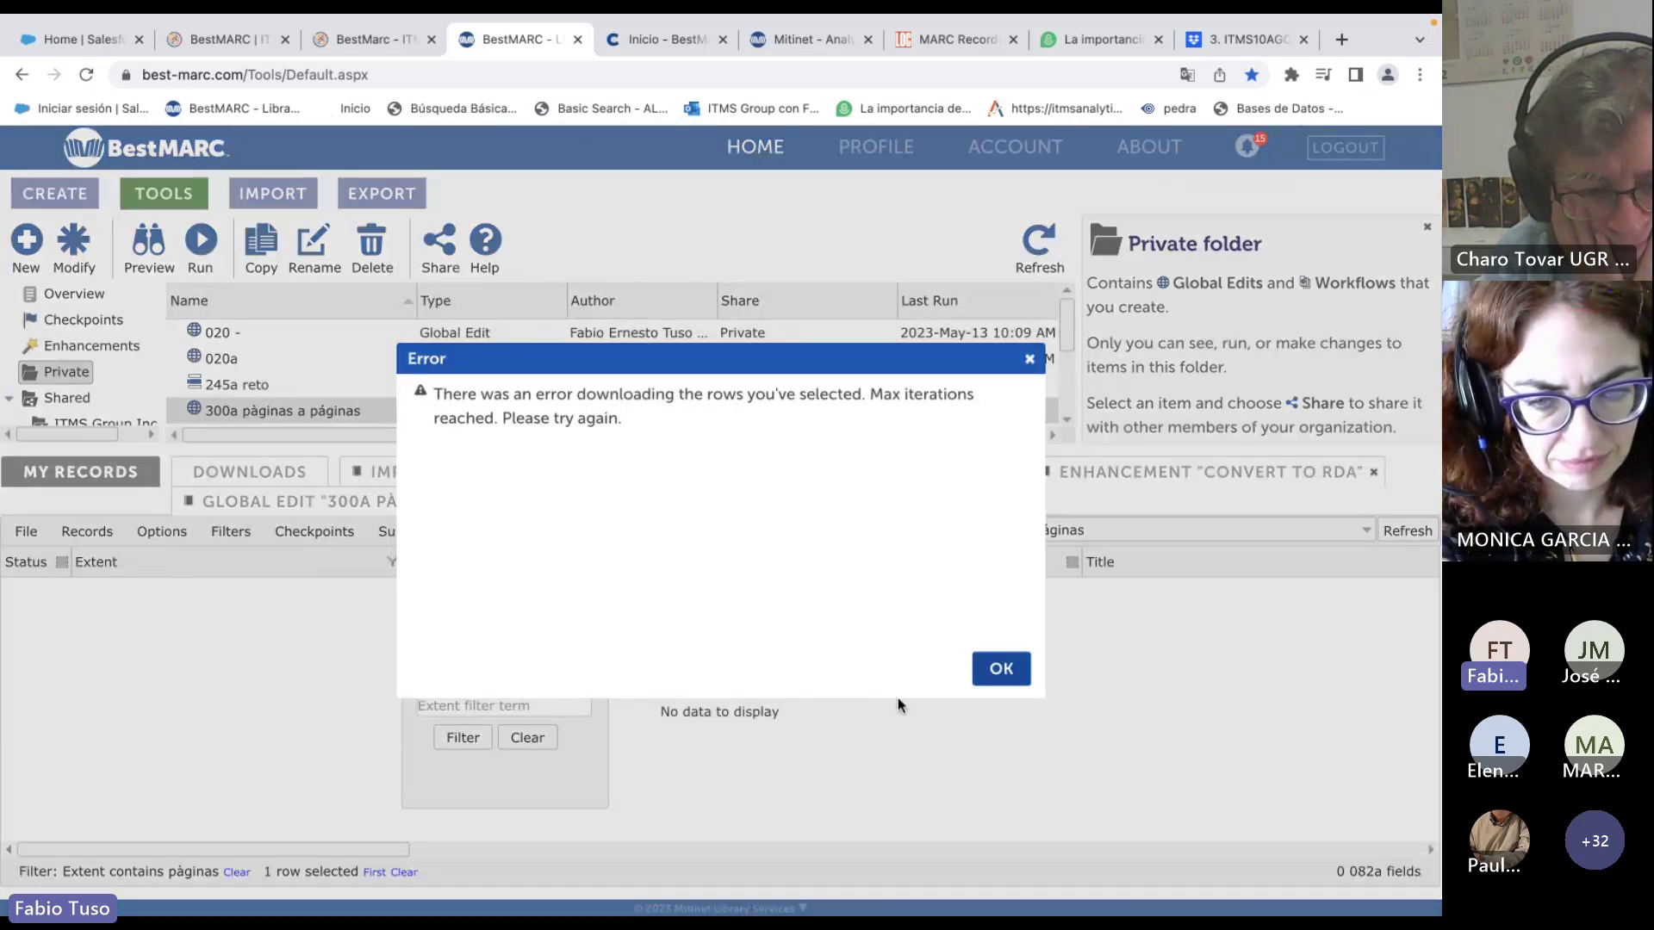
{"action": "left_click", "coordinate": [984, 681]}
{"action": "left_click", "coordinate": [408, 567]}
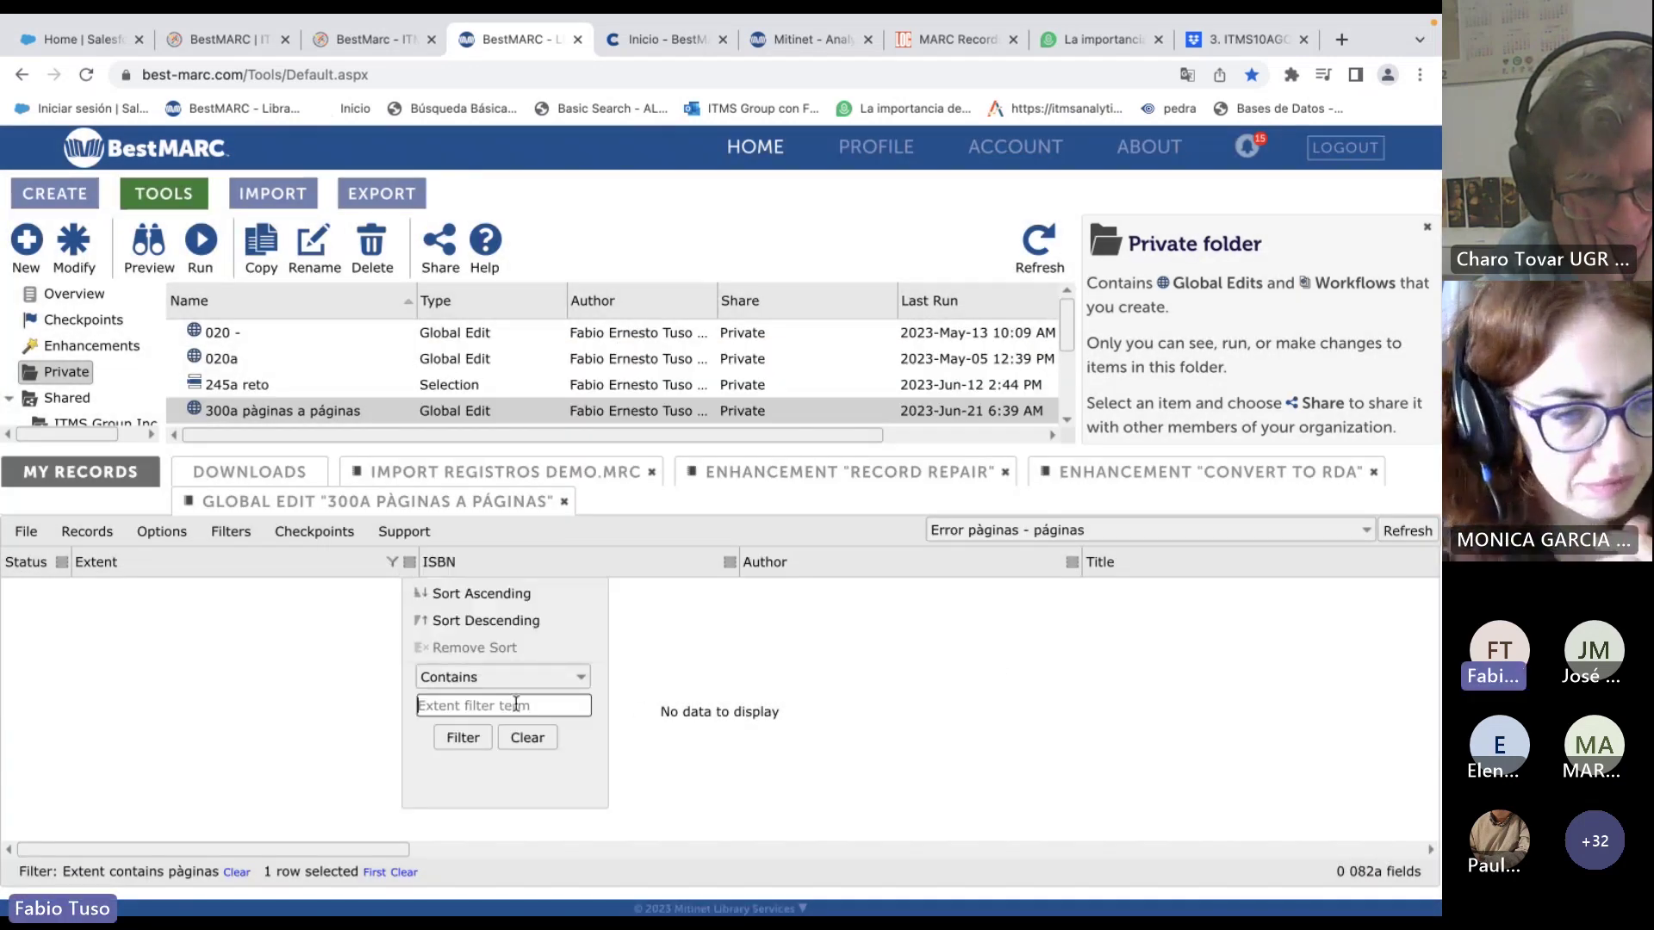
{"action": "left_click", "coordinate": [519, 739]}
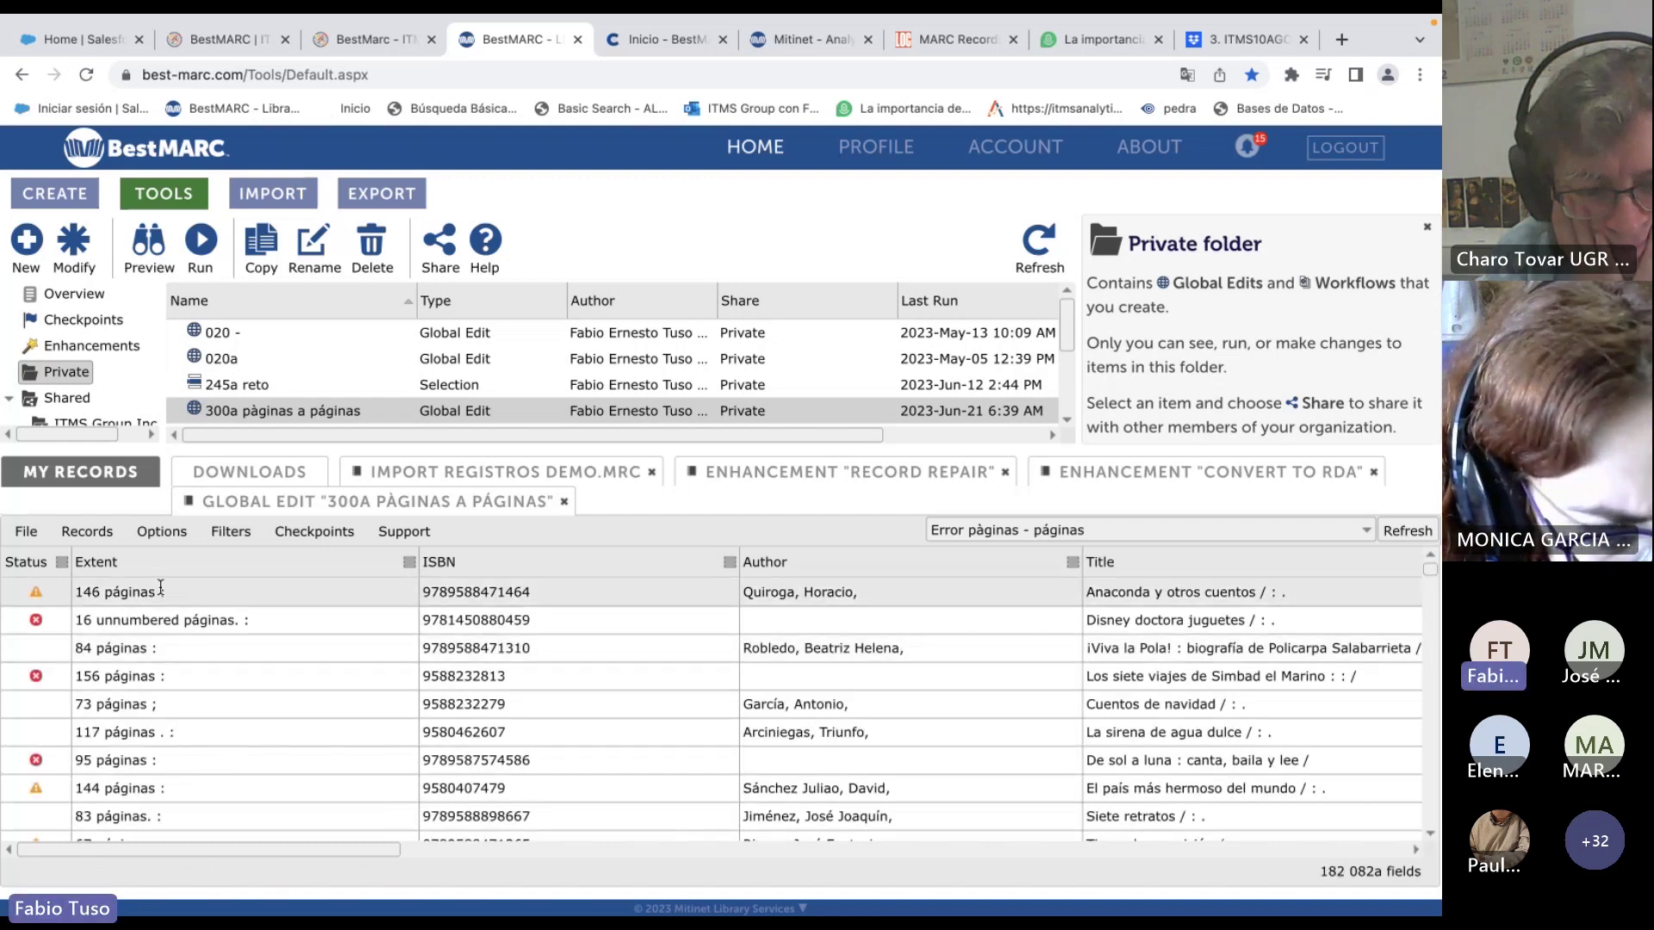
Compare the checkpoint and current versions of "La sirena de agua dulce", examining the publication dates in 260/264 and the extent in 300.
{"action": "left_click", "coordinate": [183, 728]}
{"action": "right_click", "coordinate": [184, 728]}
{"action": "left_click", "coordinate": [270, 602]}
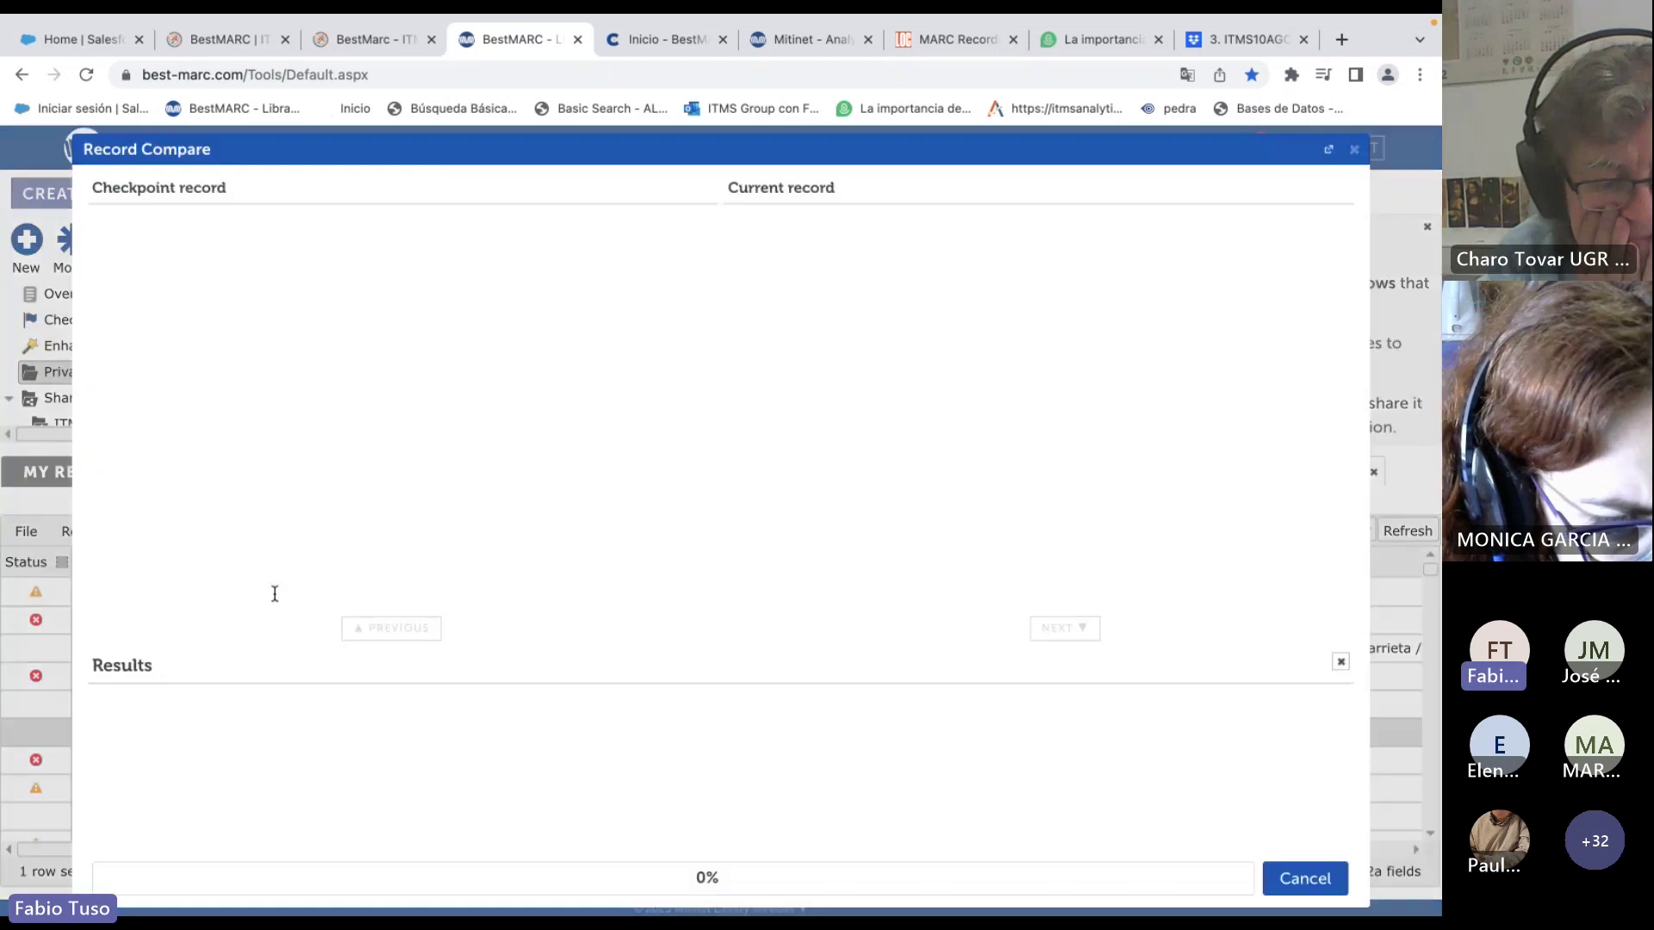
{"action": "scroll", "coordinate": [259, 473], "scroll_direction": "down", "scroll_amount": 1}
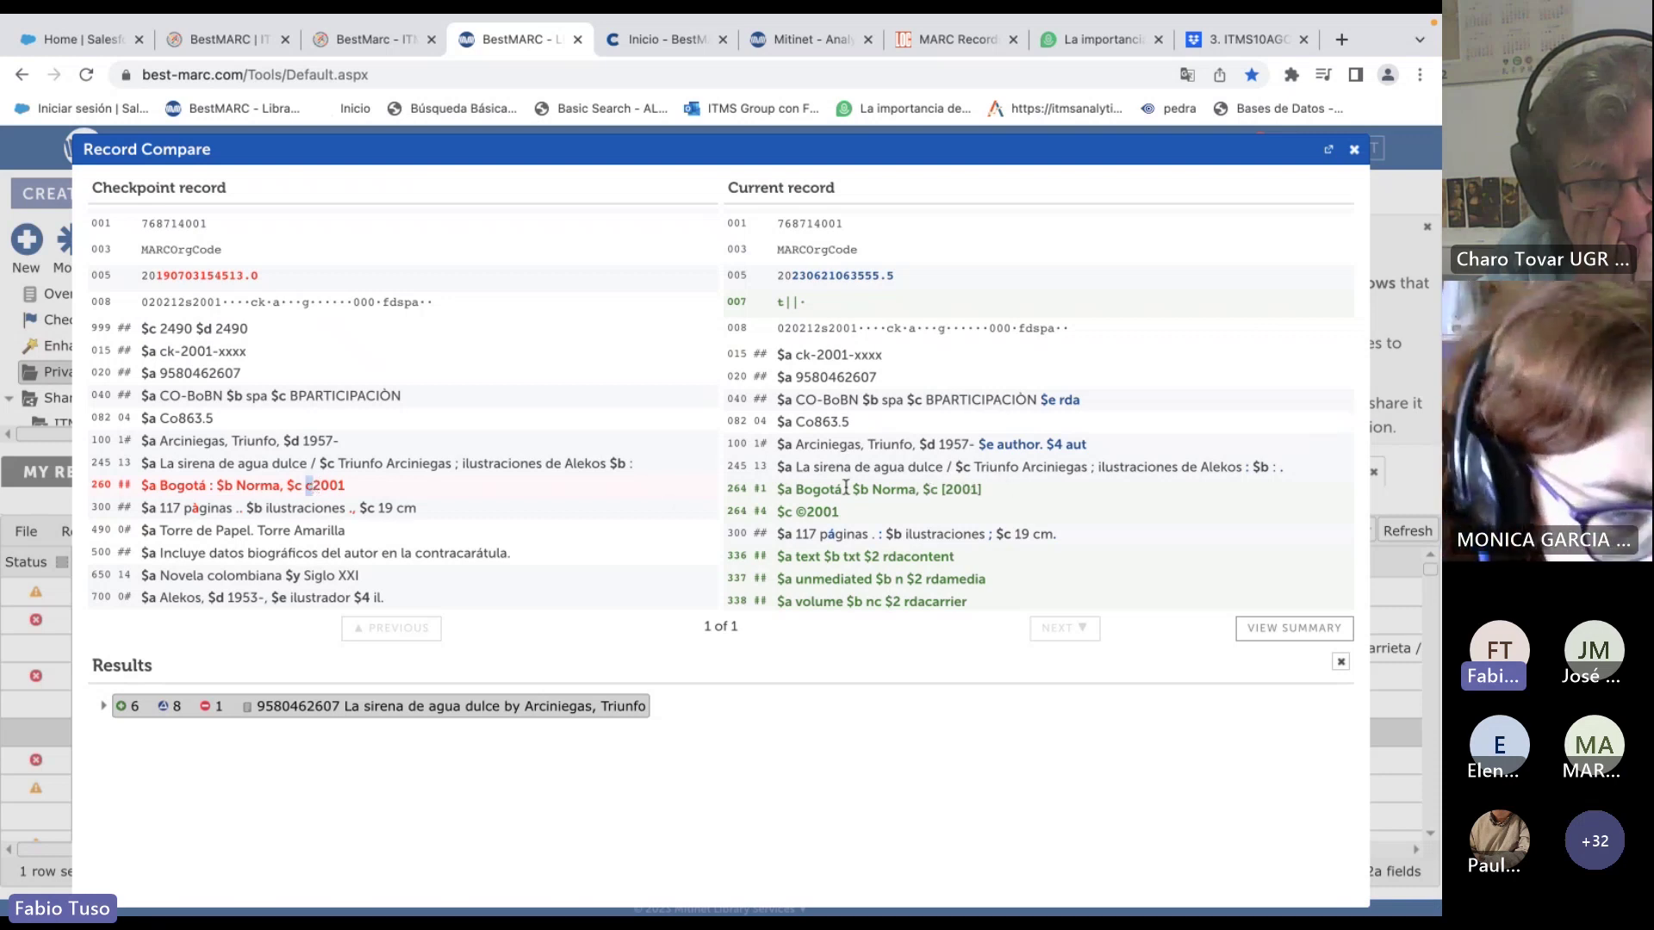
{"action": "left_click_drag", "start_coordinate": [924, 489], "coordinate": [984, 492]}
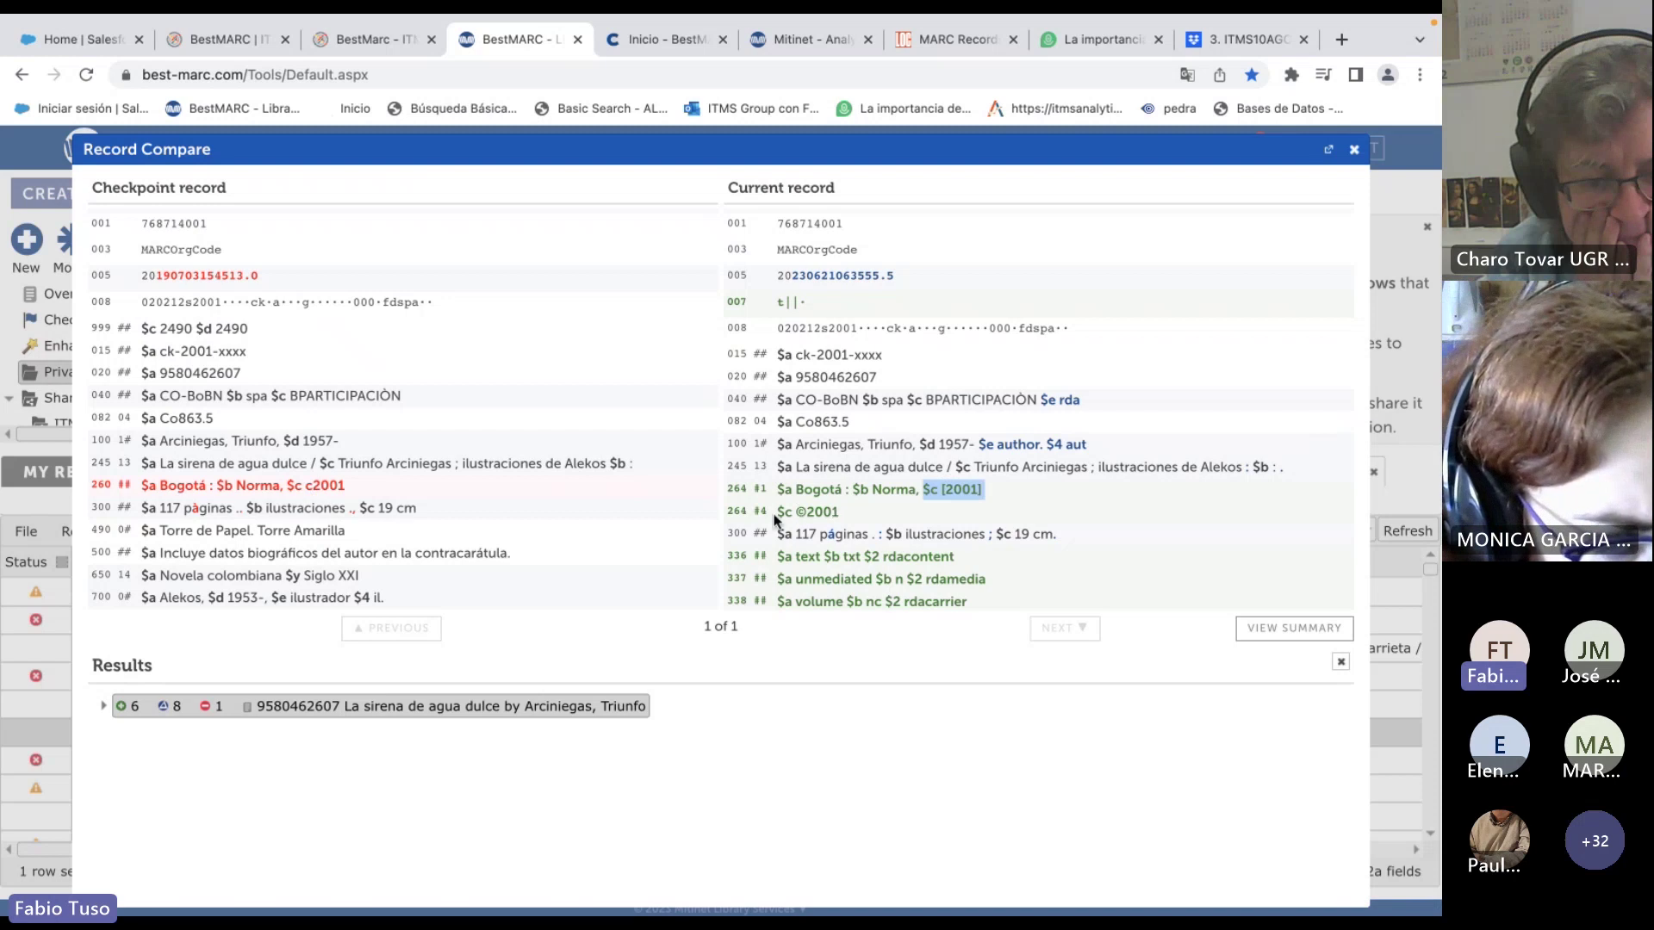
{"action": "left_click", "coordinate": [781, 516]}
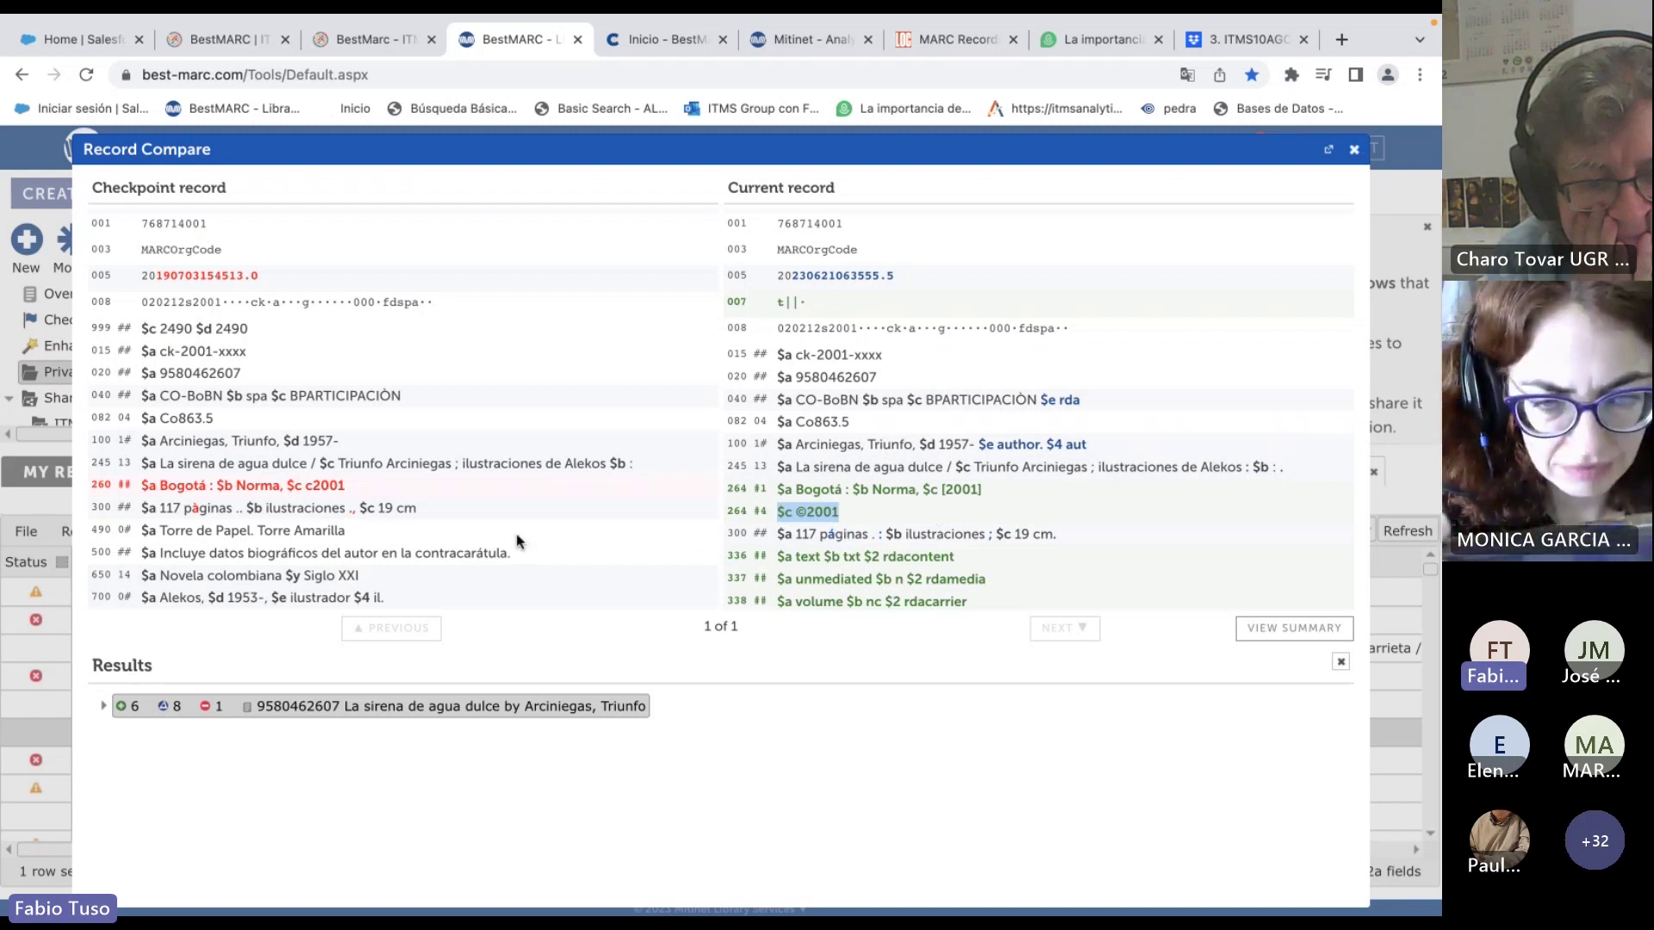
{"action": "left_click", "coordinate": [190, 508]}
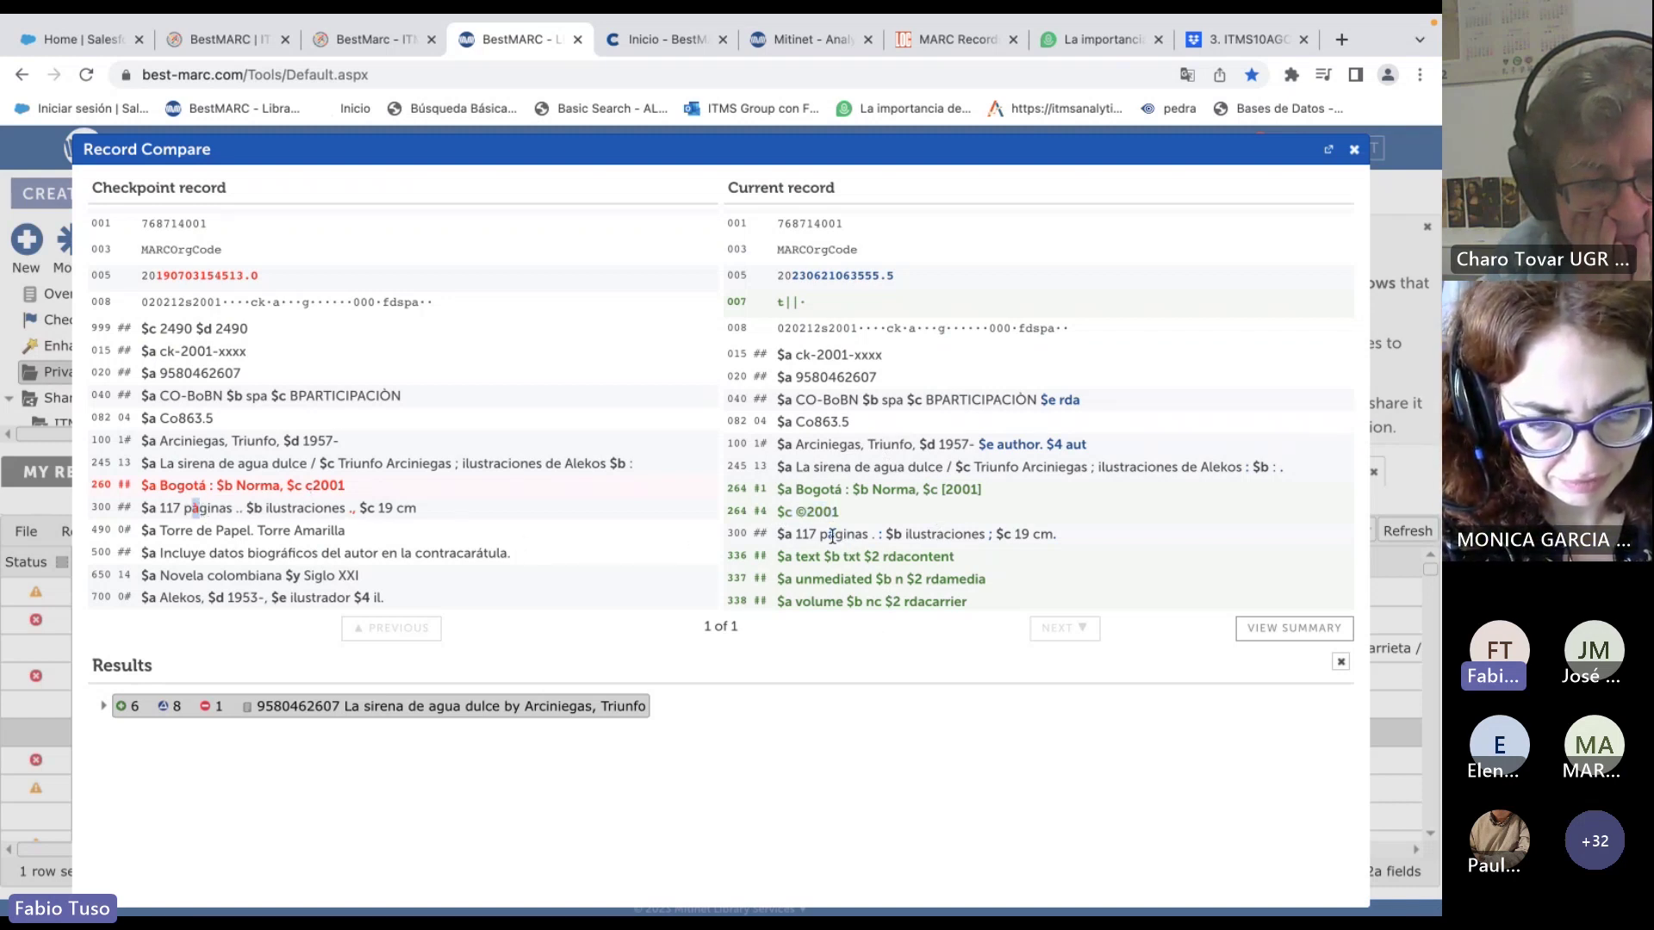
{"action": "scroll", "coordinate": [838, 536], "scroll_direction": "down", "scroll_amount": 2}
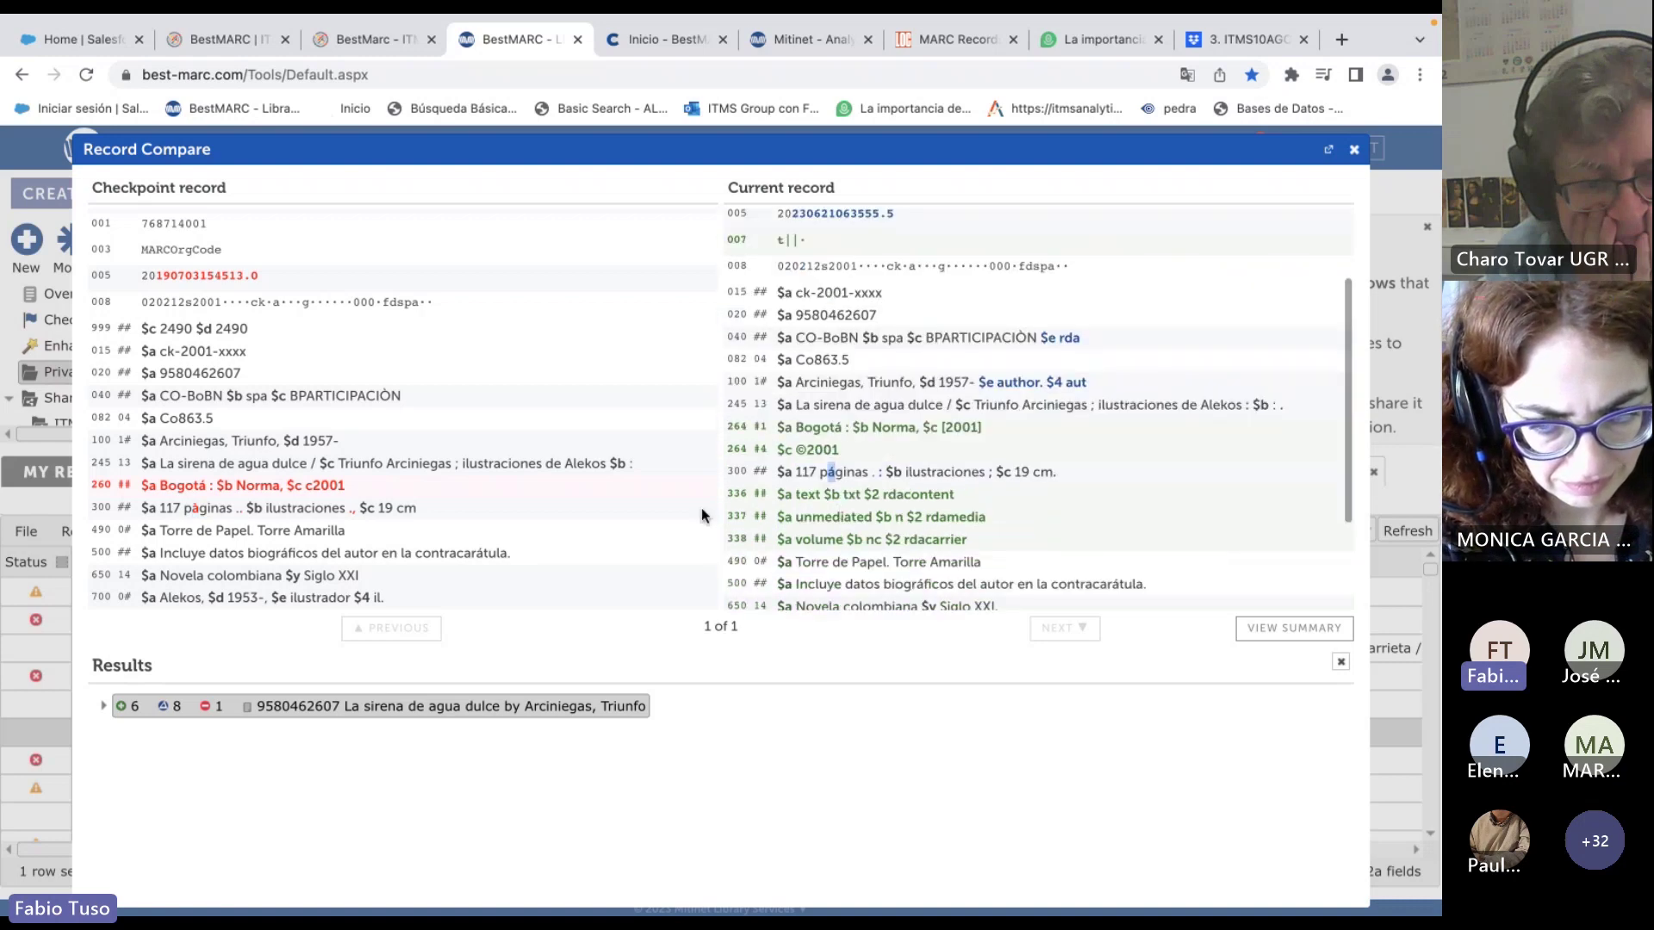
{"action": "key", "text": "Escape"}
Compare the checkpoint and current versions of the record "1492, la historia del antiguo nuevo mundo", examining field 245.
{"action": "scroll", "coordinate": [211, 705], "scroll_direction": "down", "scroll_amount": 2}
{"action": "left_click", "coordinate": [226, 703]}
{"action": "right_click", "coordinate": [226, 702]}
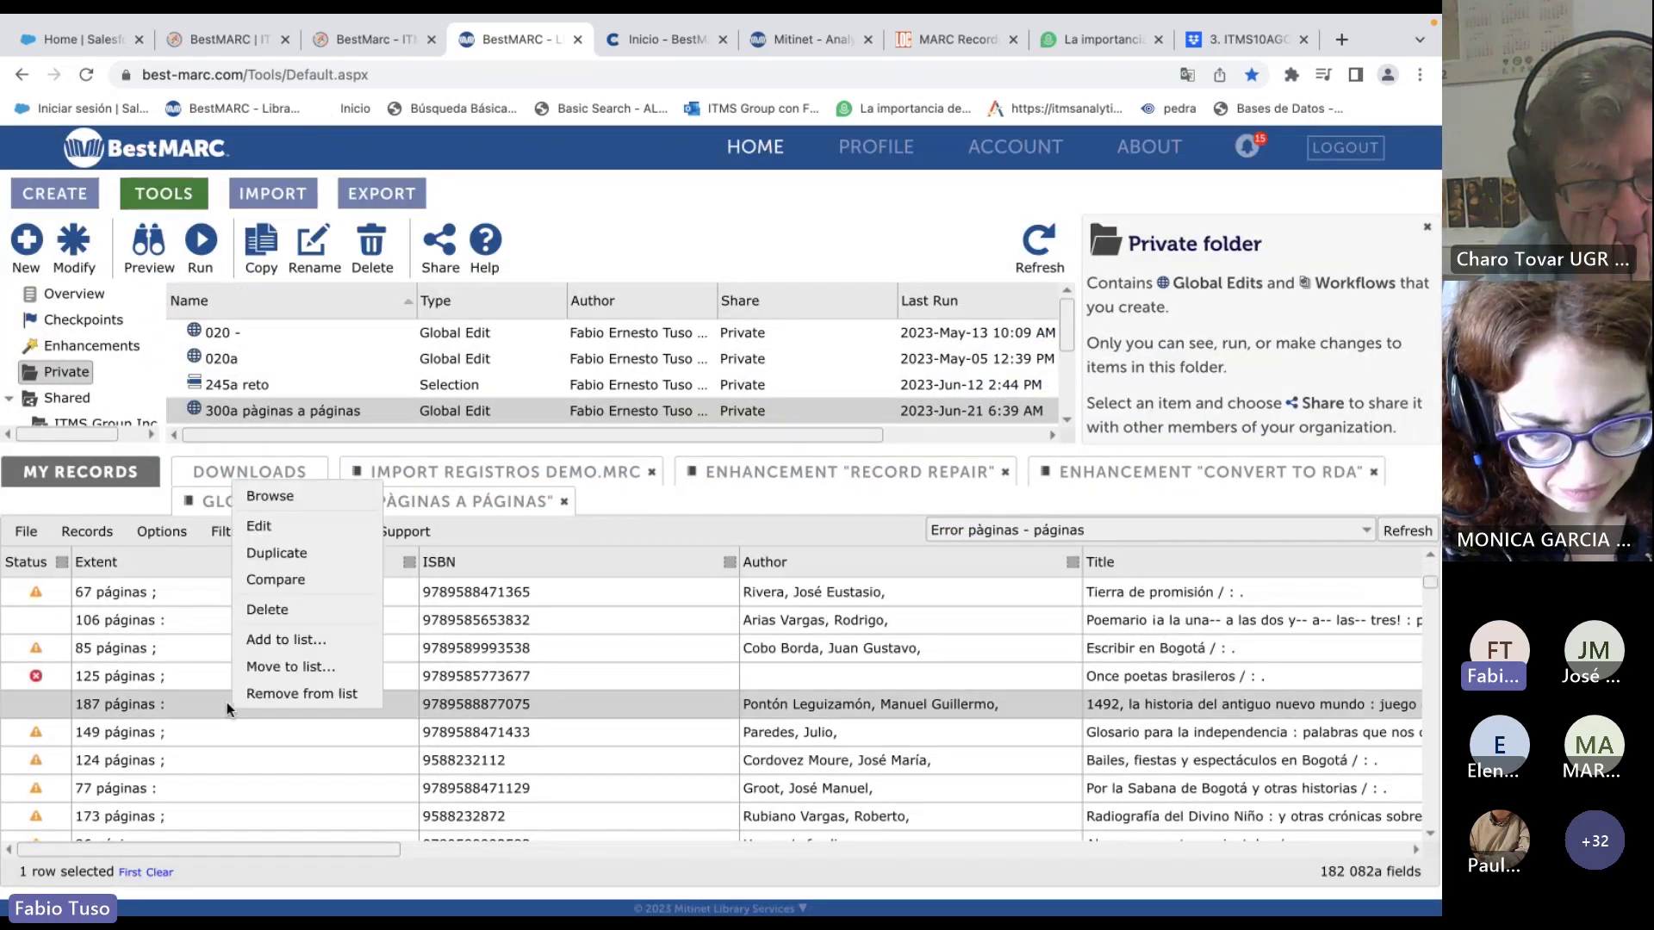
{"action": "left_click", "coordinate": [324, 579]}
{"action": "scroll", "coordinate": [339, 388], "scroll_direction": "down", "scroll_amount": 3}
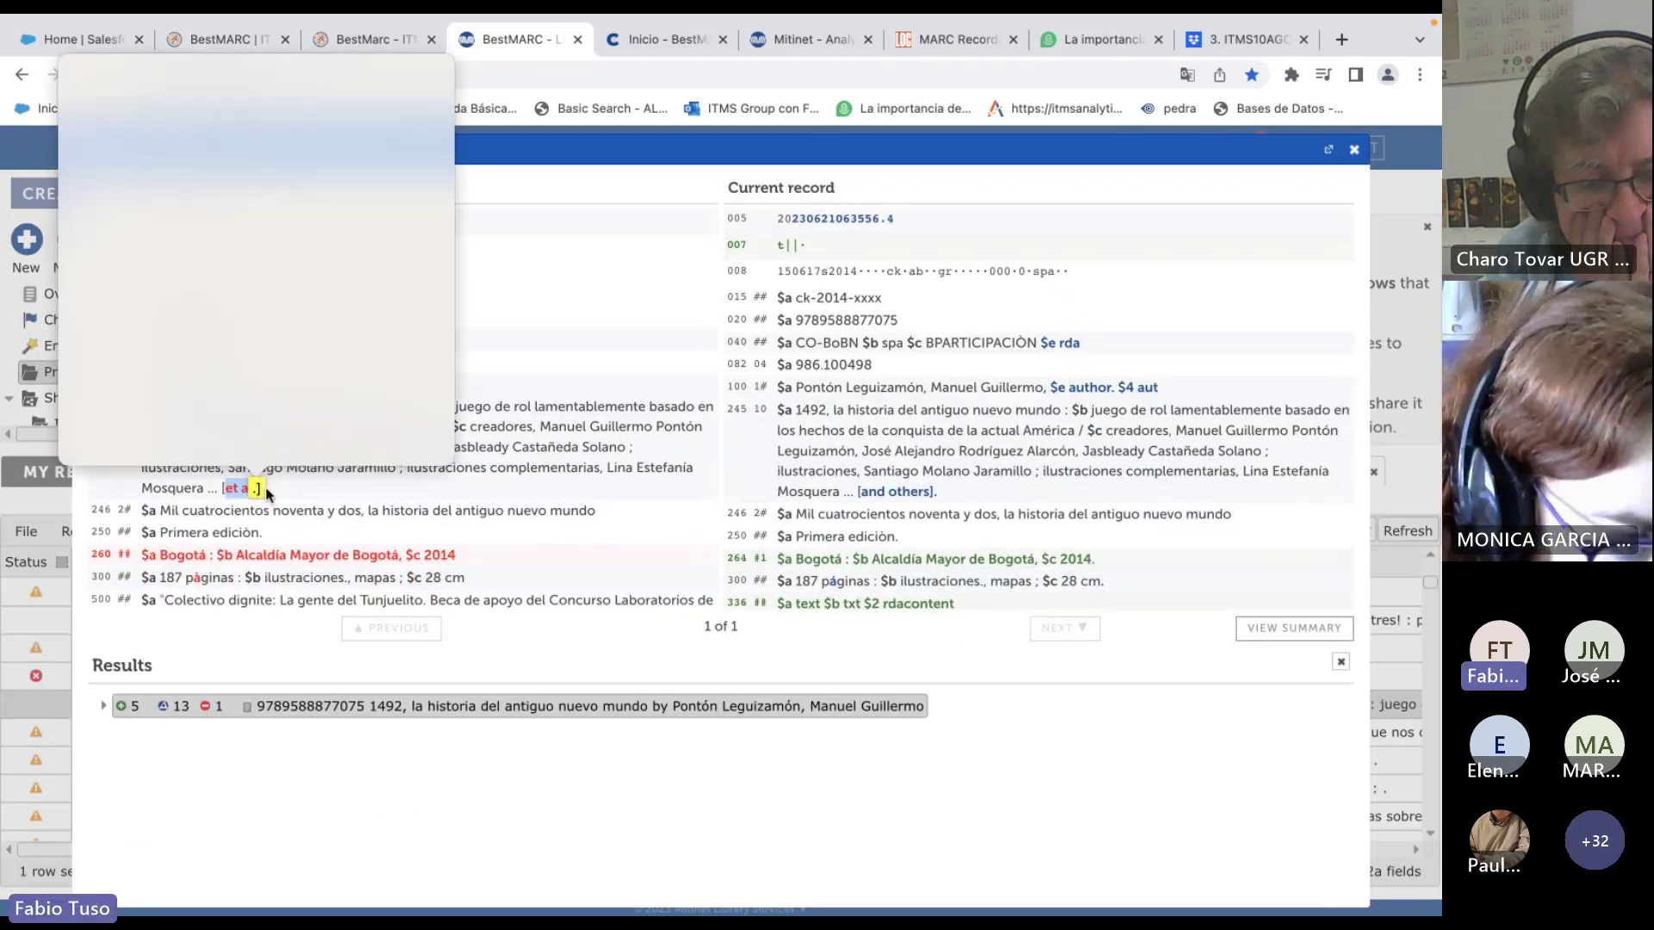
Examine the current record's "and others" wording in field 245 and the RDA fields 336 to 338, and close the comparison.
{"action": "double_click", "coordinate": [882, 491]}
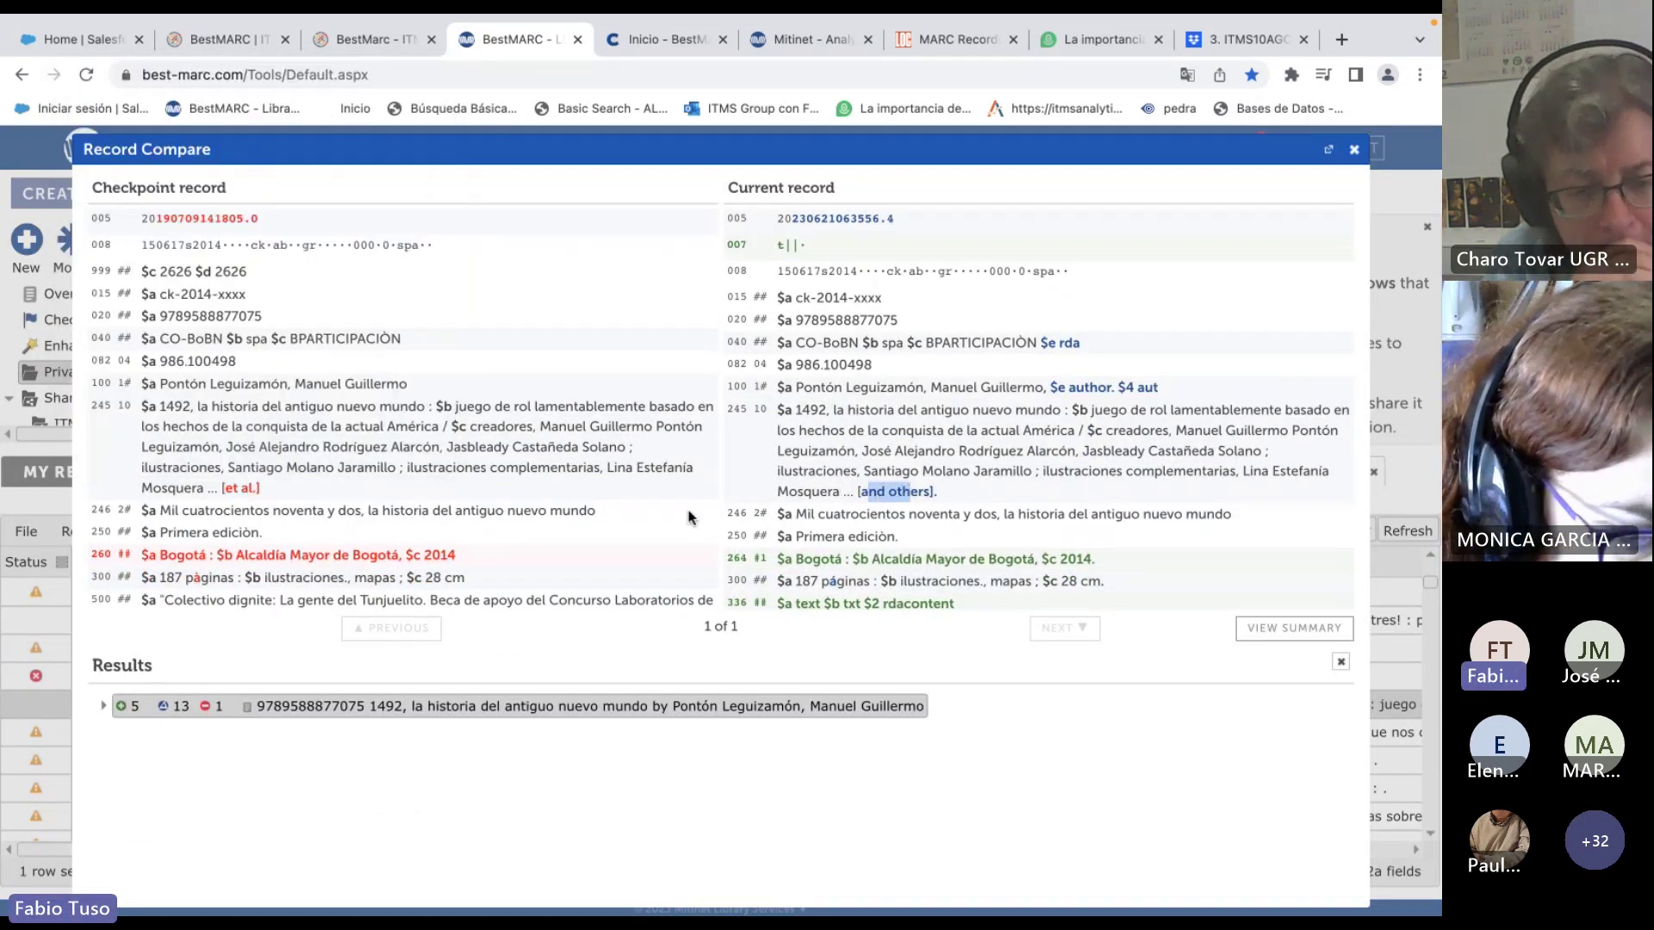
{"action": "scroll", "coordinate": [357, 495], "scroll_direction": "down", "scroll_amount": 3}
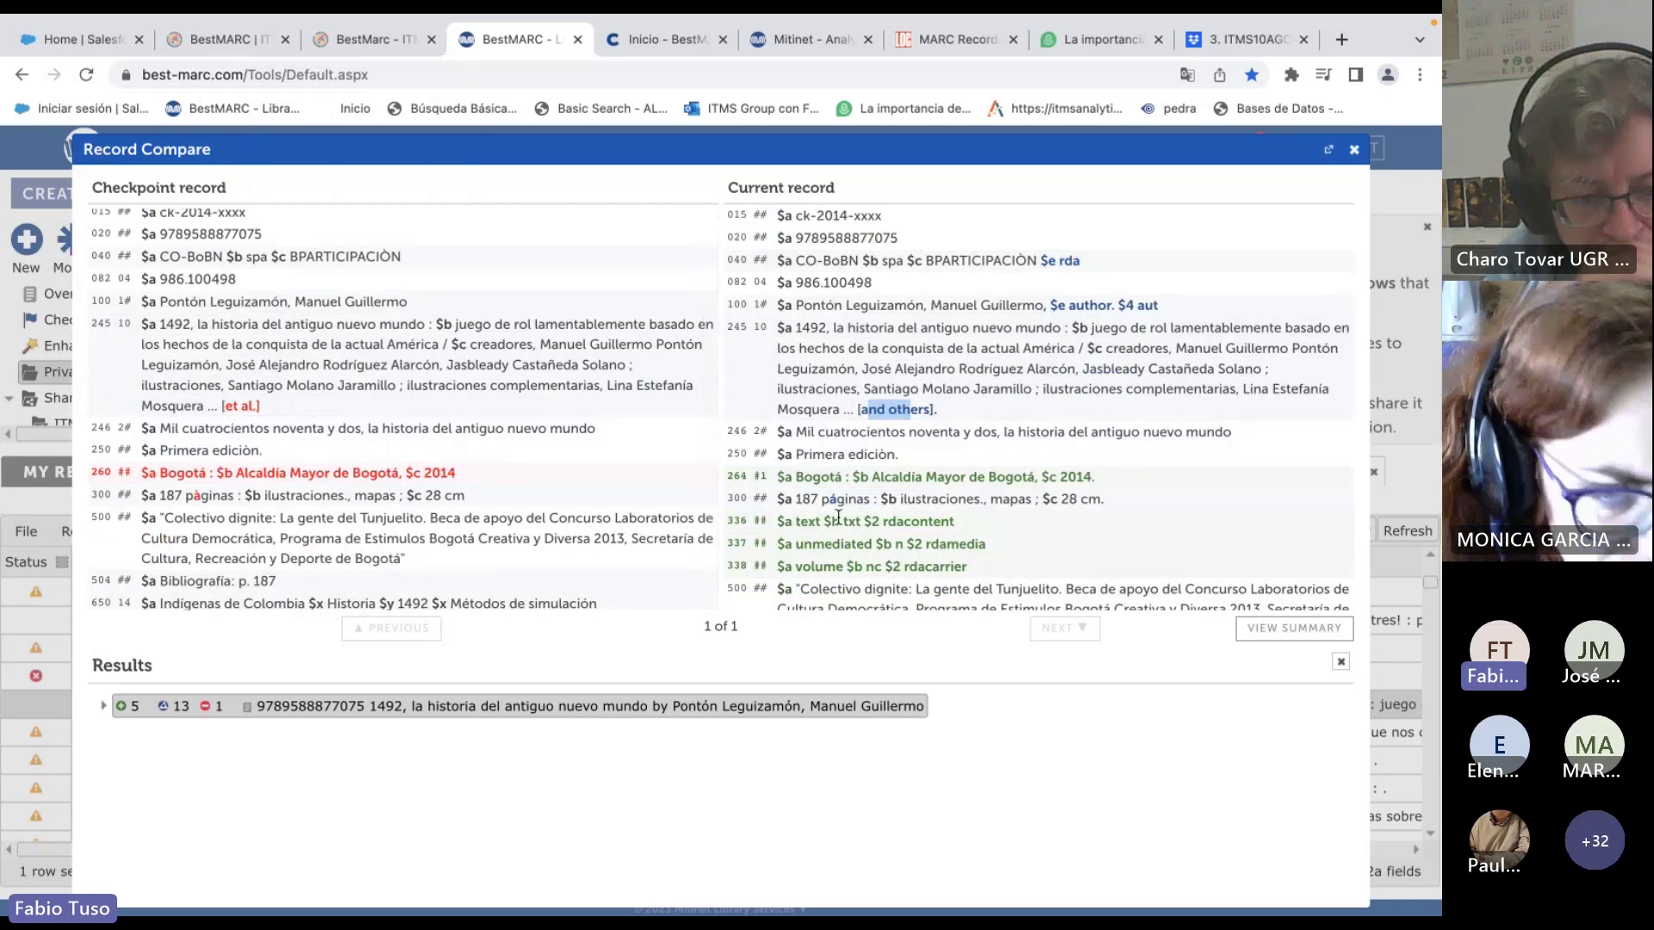
{"action": "key", "text": "Escape"}
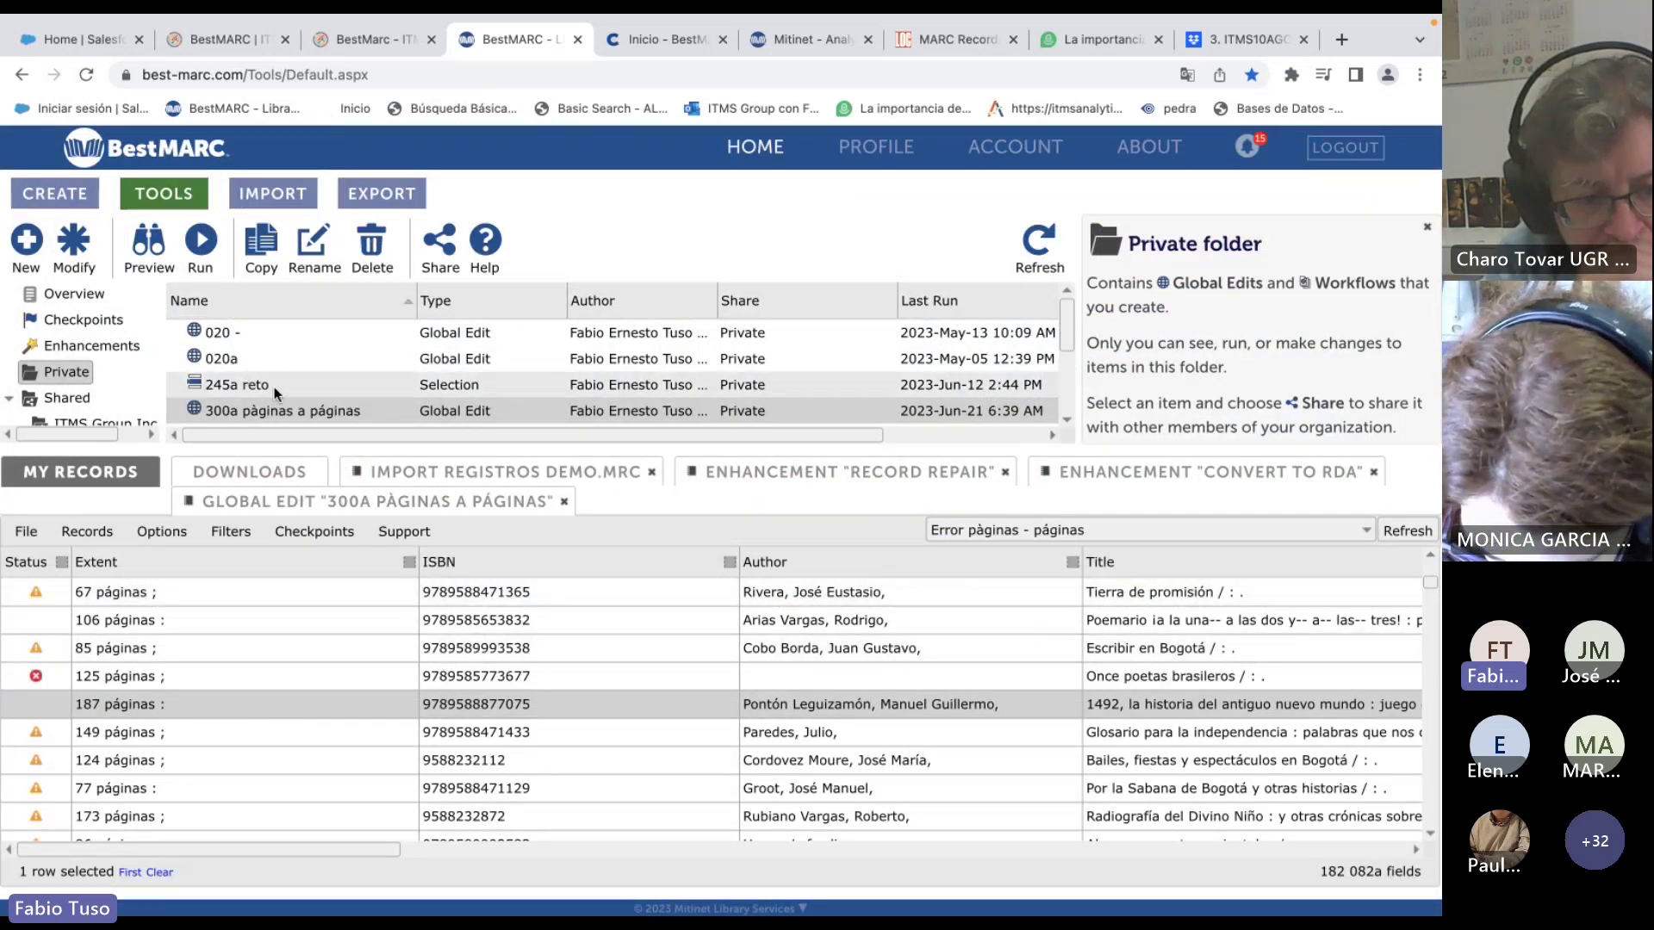
Enlarge the list of private tools and view the "040b eng - spa" global edit inside the "Cambios EBOOK" workflow.
{"action": "scroll", "coordinate": [275, 379], "scroll_direction": "down", "scroll_amount": 2}
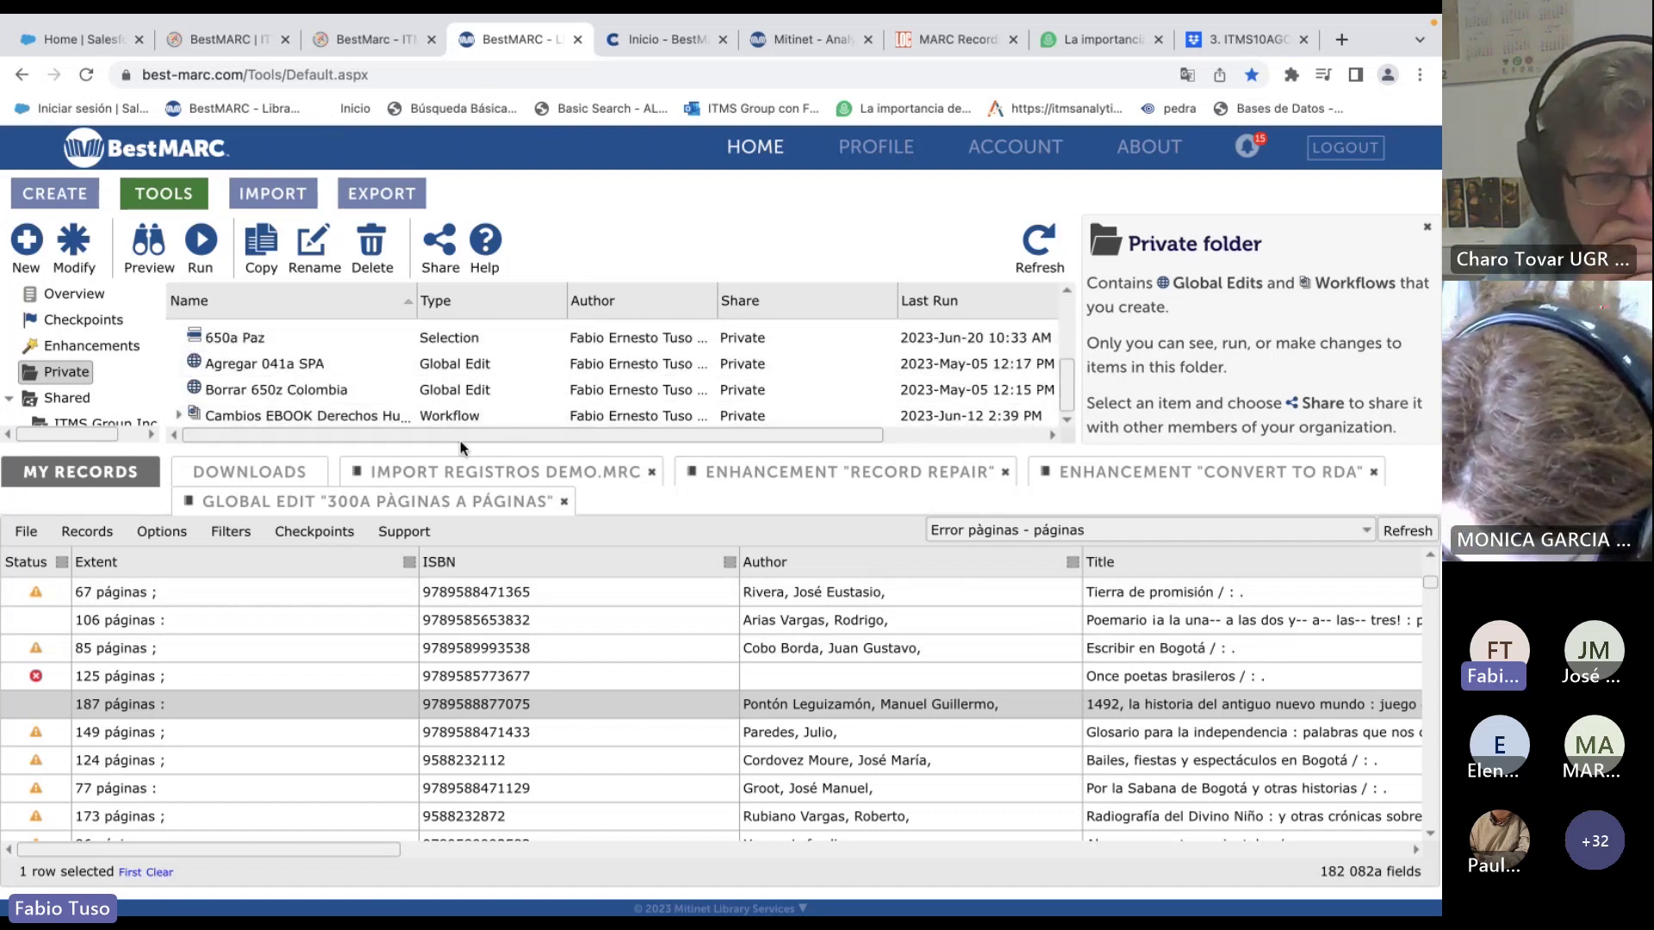
{"action": "left_click_drag", "start_coordinate": [461, 449], "coordinate": [461, 580]}
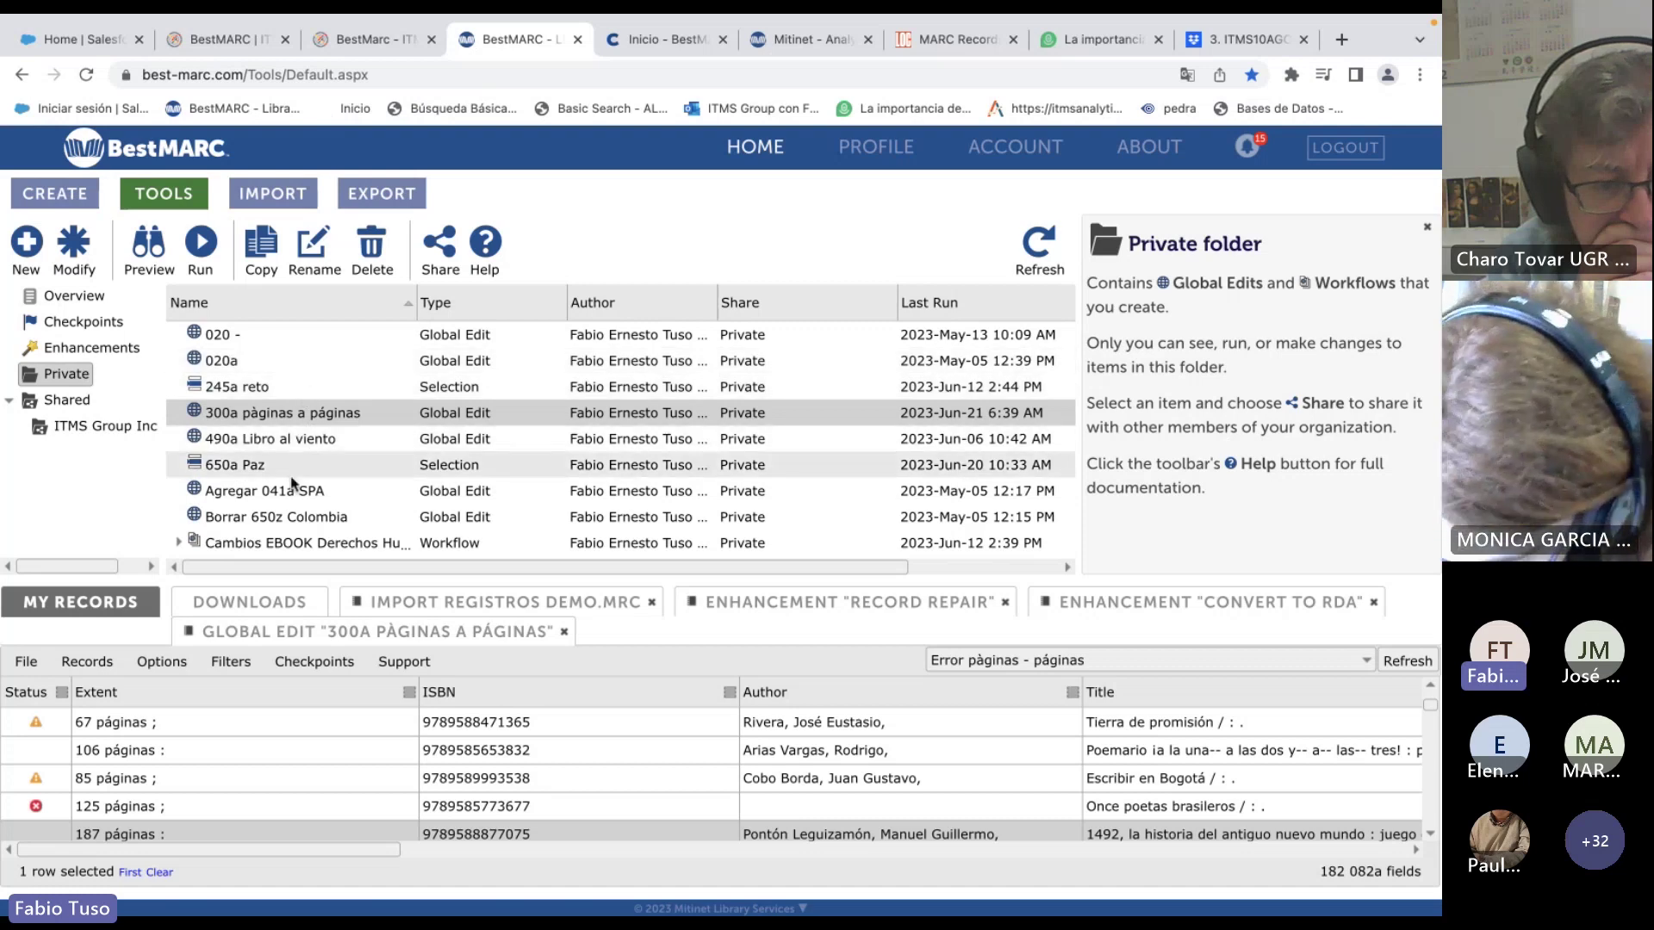
{"action": "left_click", "coordinate": [179, 544]}
{"action": "scroll", "coordinate": [325, 401], "scroll_direction": "down", "scroll_amount": 3}
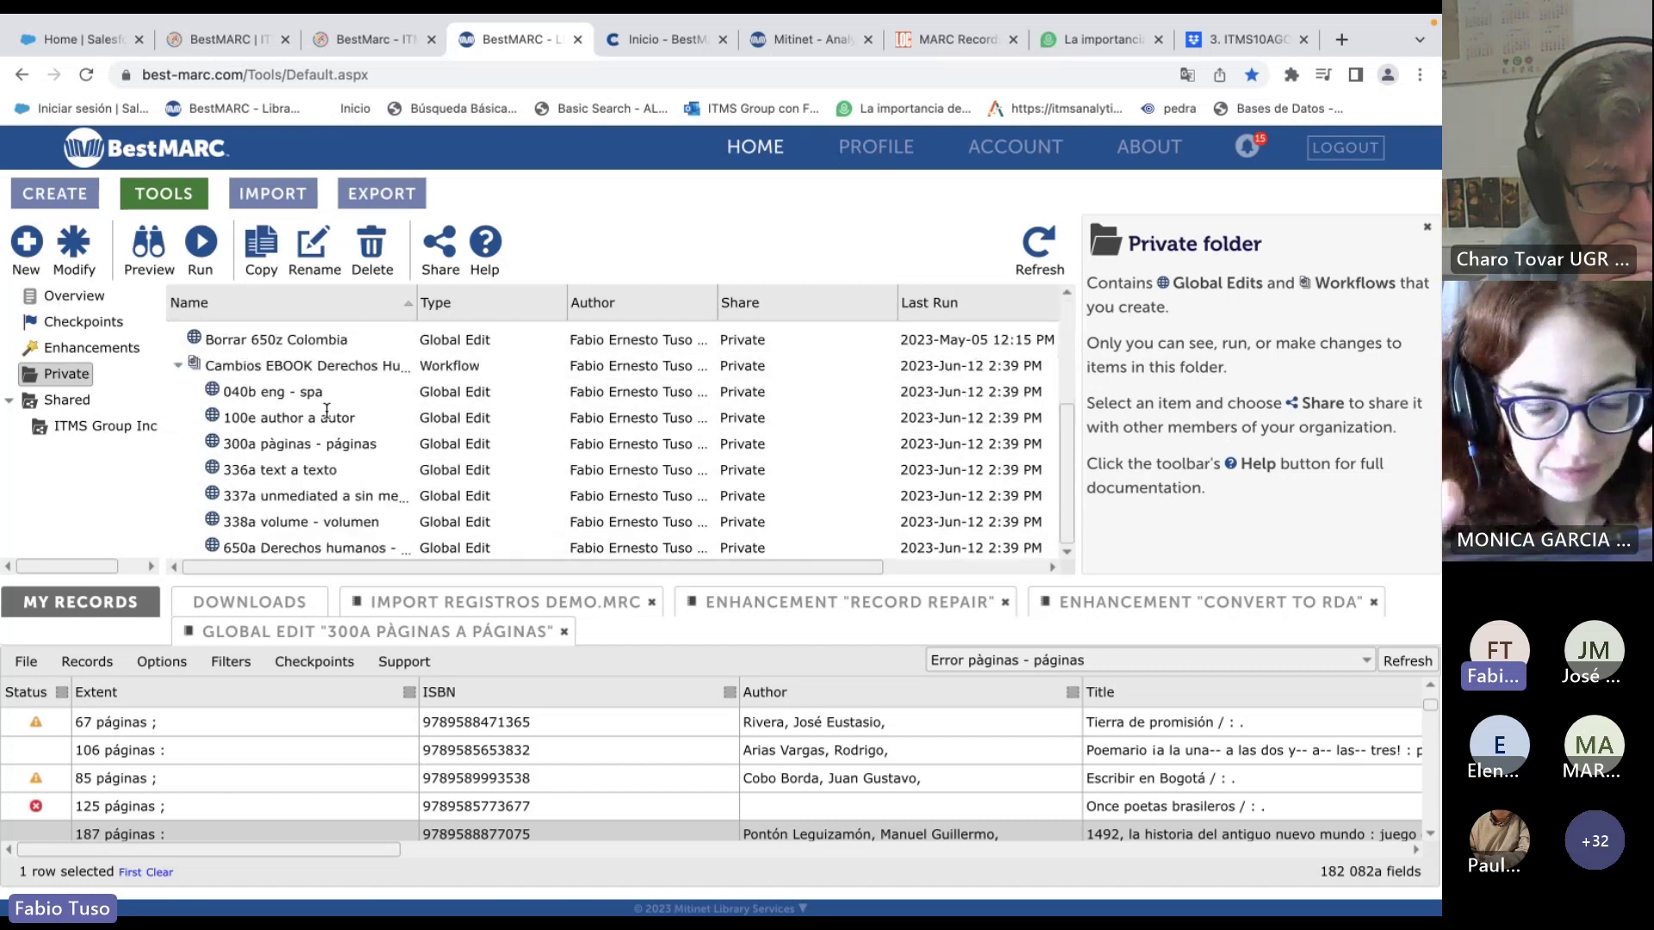
{"action": "left_click", "coordinate": [290, 395]}
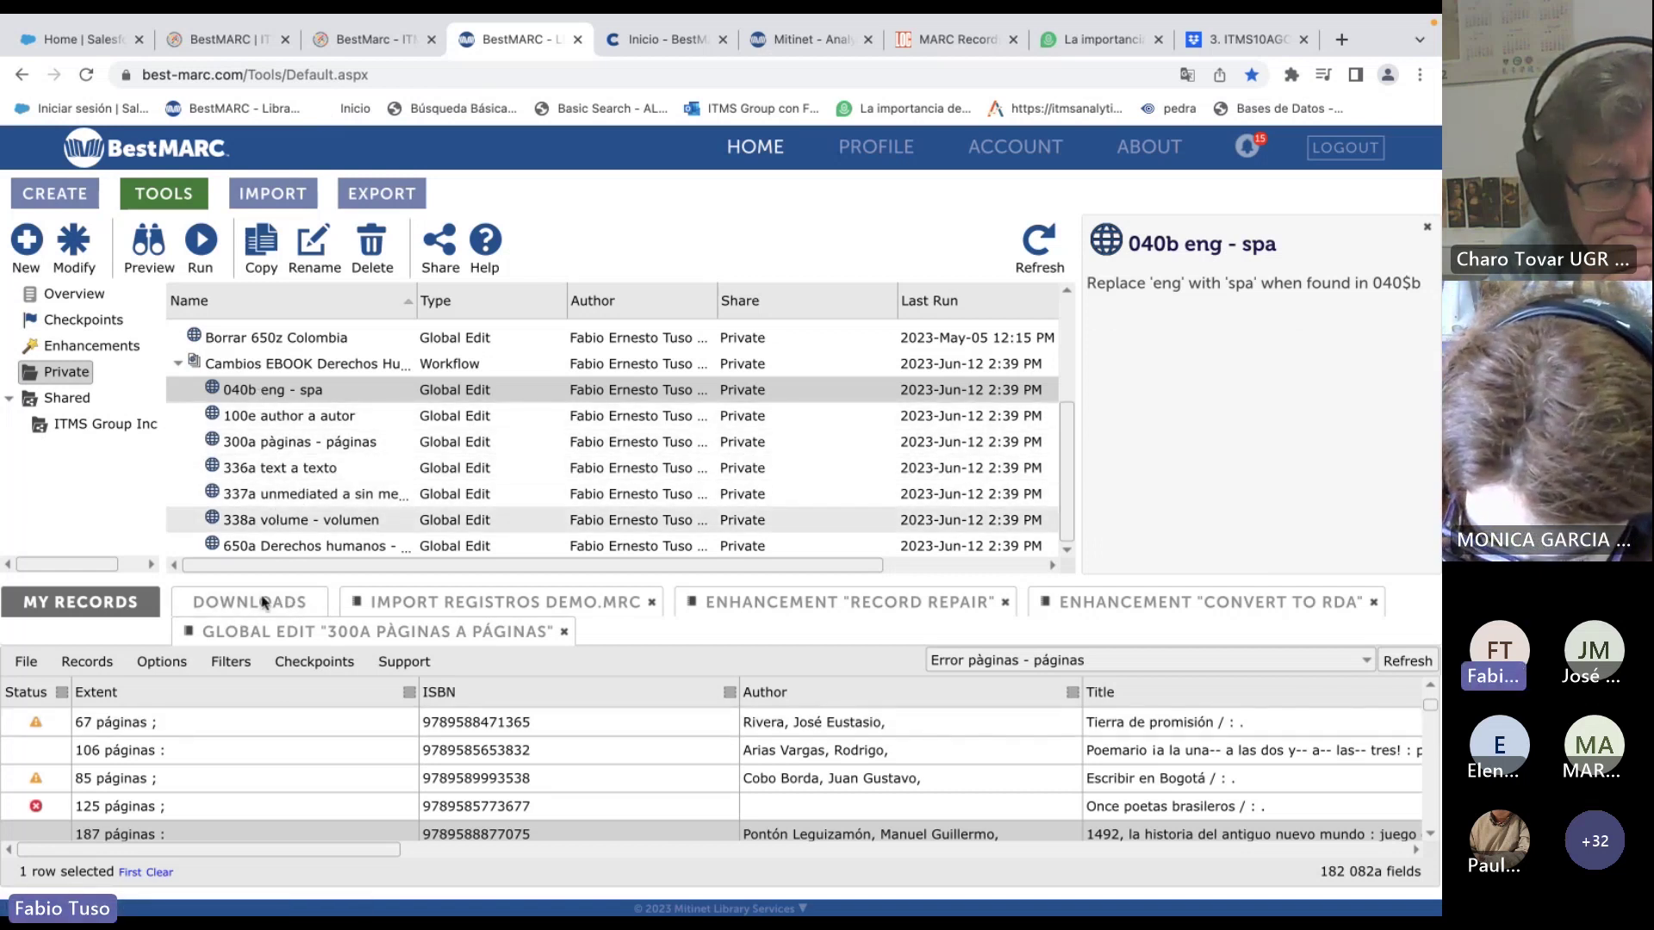
Compare the checkpoint and current versions of "1492, la historia del antiguo nuevo mundo" and "Escribir en Bogotá", checking the language code in 040$b.
{"action": "right_click", "coordinate": [262, 830]}
{"action": "left_click", "coordinate": [302, 709]}
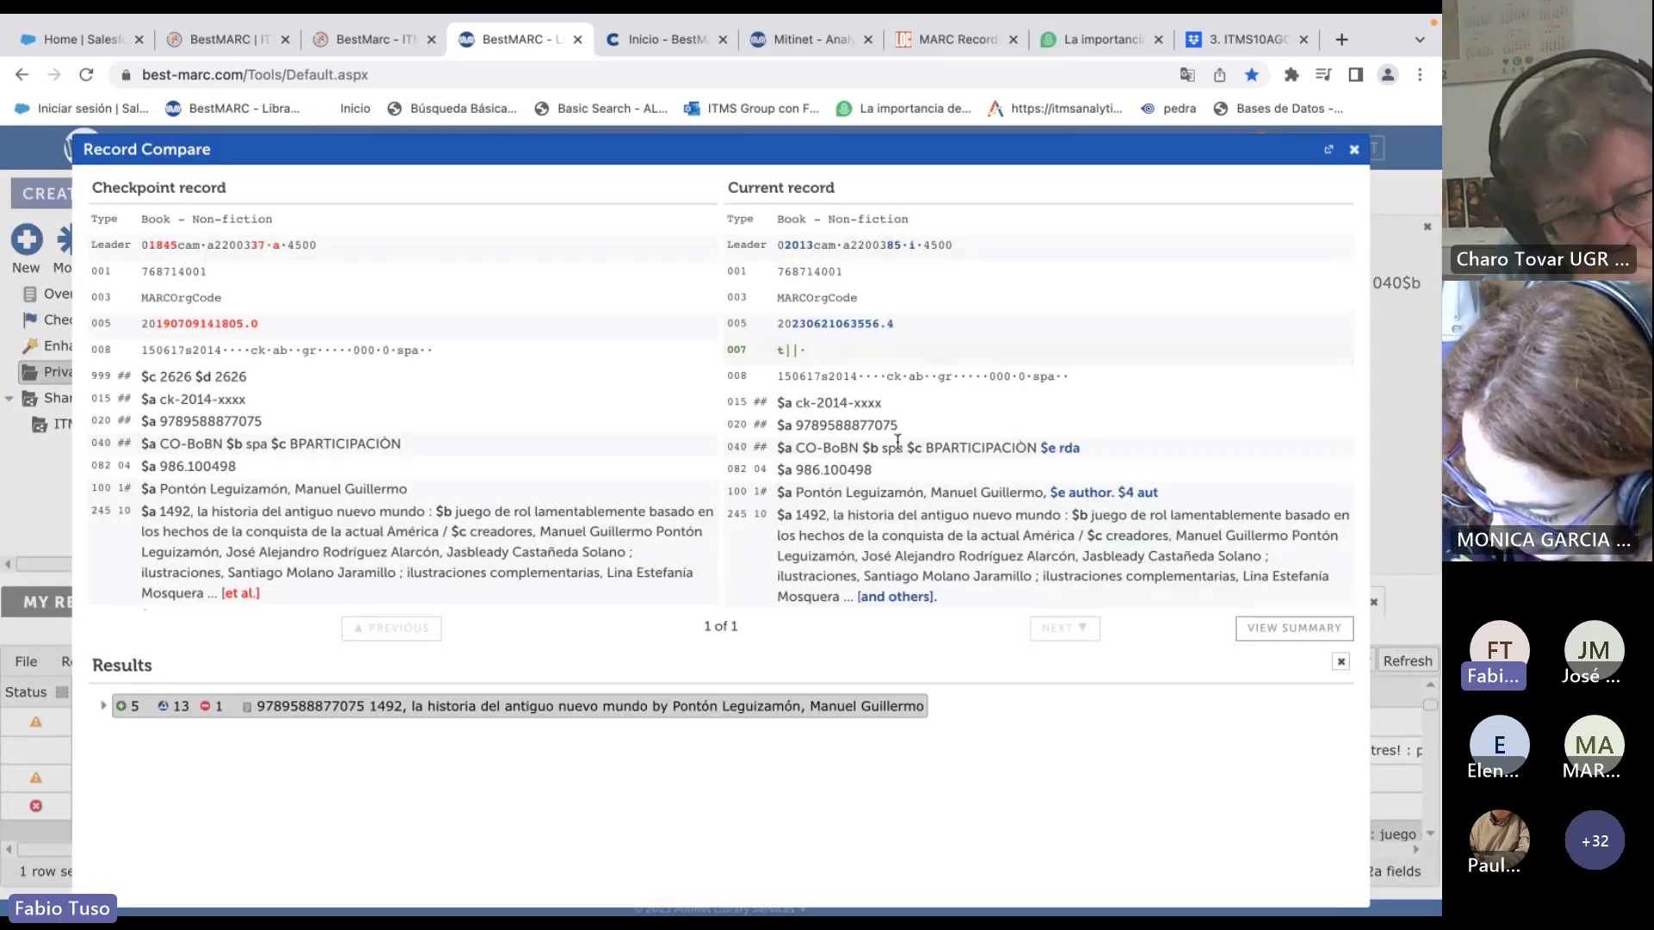
{"action": "key", "text": "Escape"}
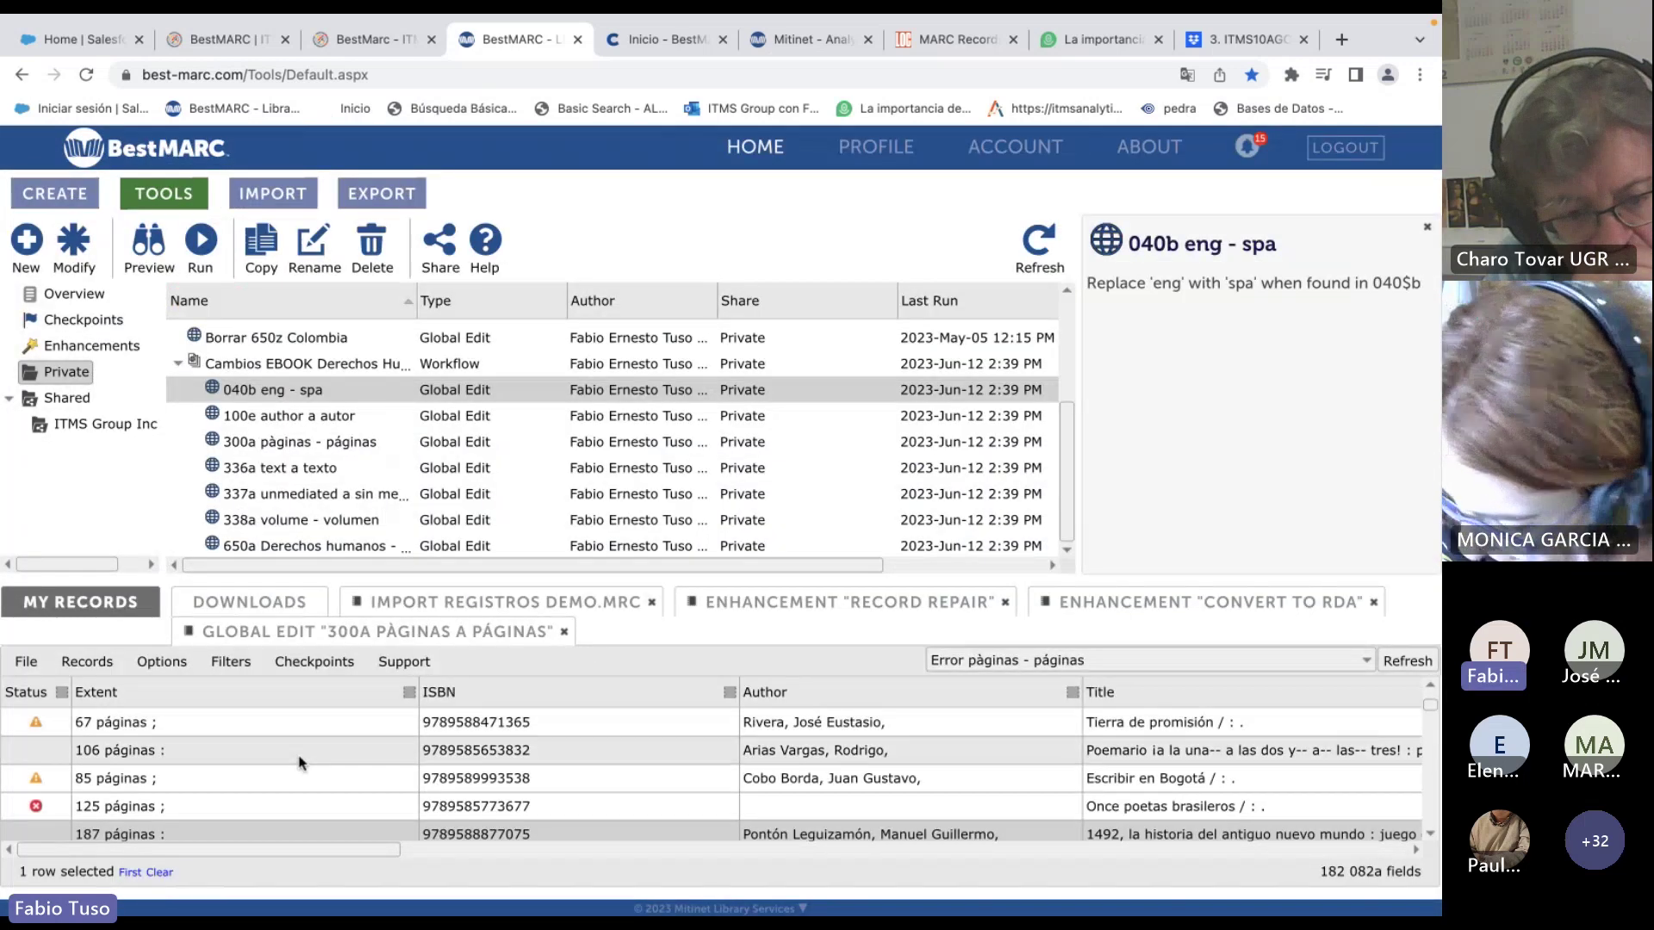
{"action": "left_click", "coordinate": [307, 780]}
{"action": "right_click", "coordinate": [307, 784]}
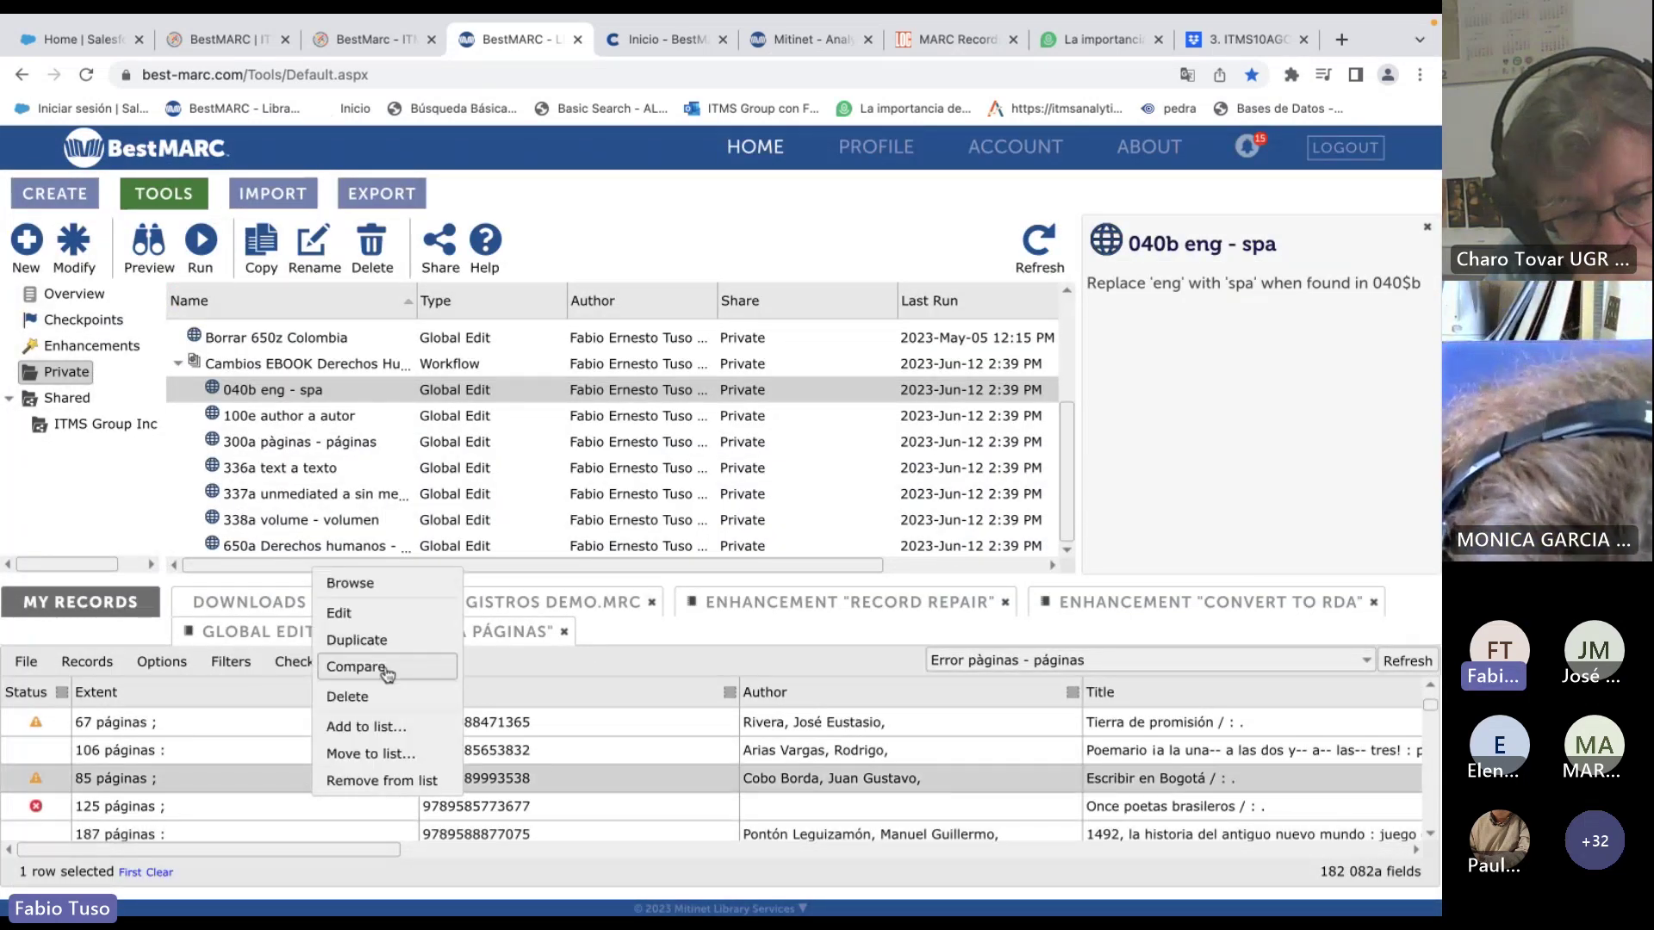
{"action": "left_click", "coordinate": [336, 667]}
{"action": "key", "text": "Escape"}
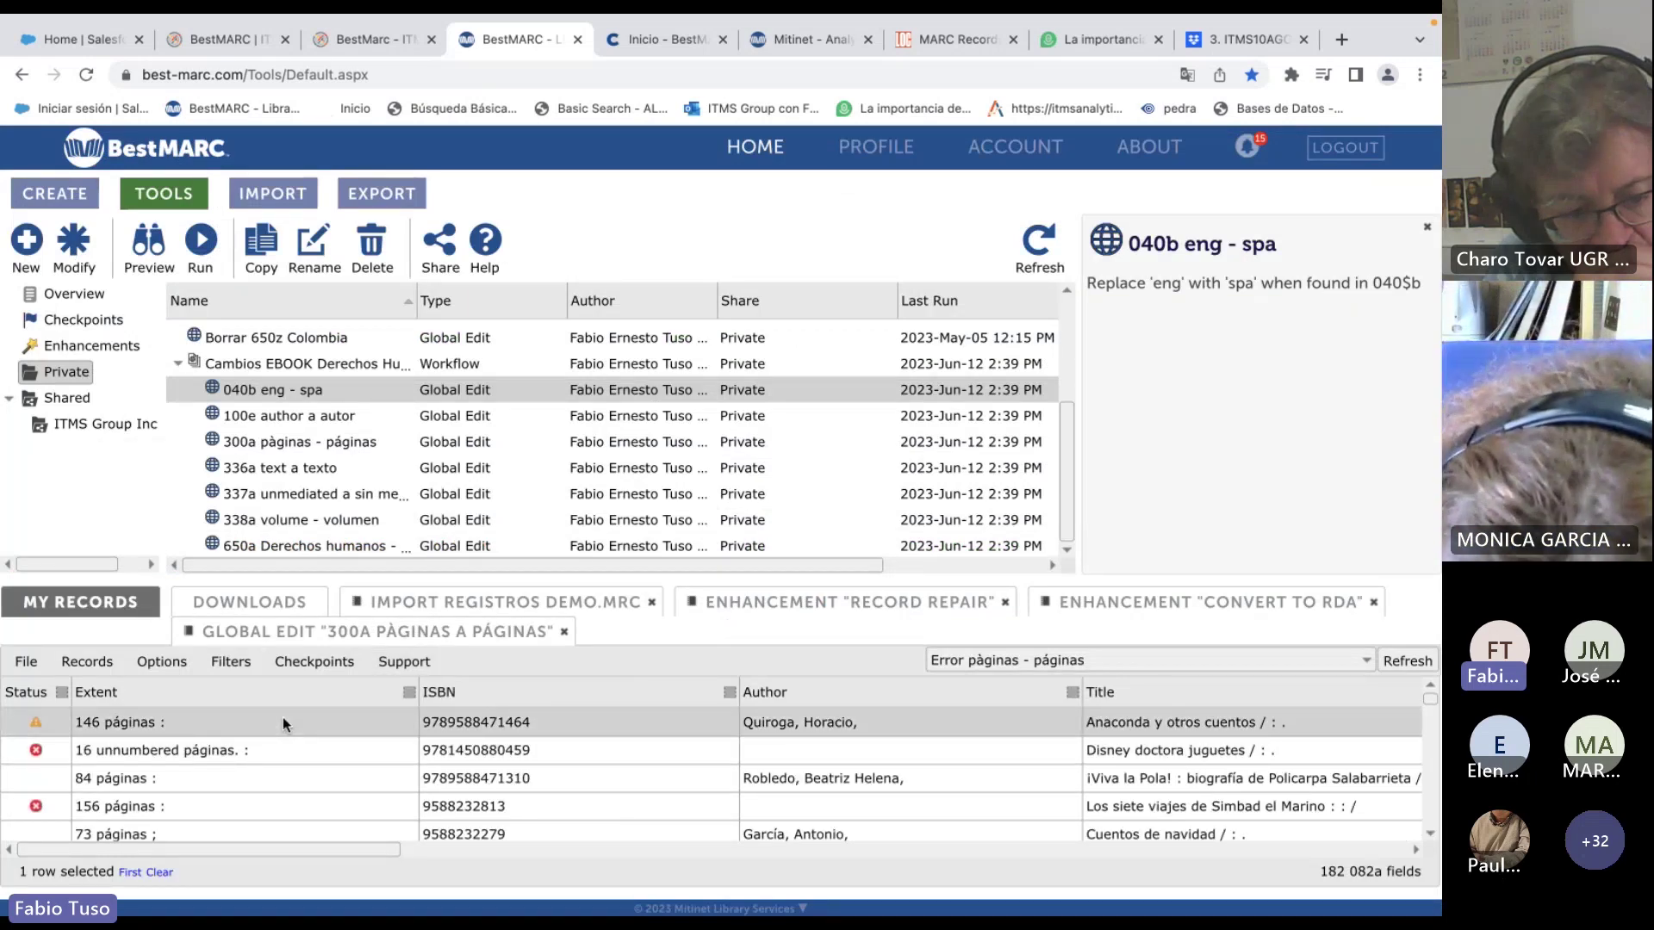
Compare the checkpoint and current versions of "Anaconda y otros cuentos" and "Disney doctora juguetes", examining subfield 040$b in each.
{"action": "right_click", "coordinate": [283, 719]}
{"action": "left_click", "coordinate": [394, 605]}
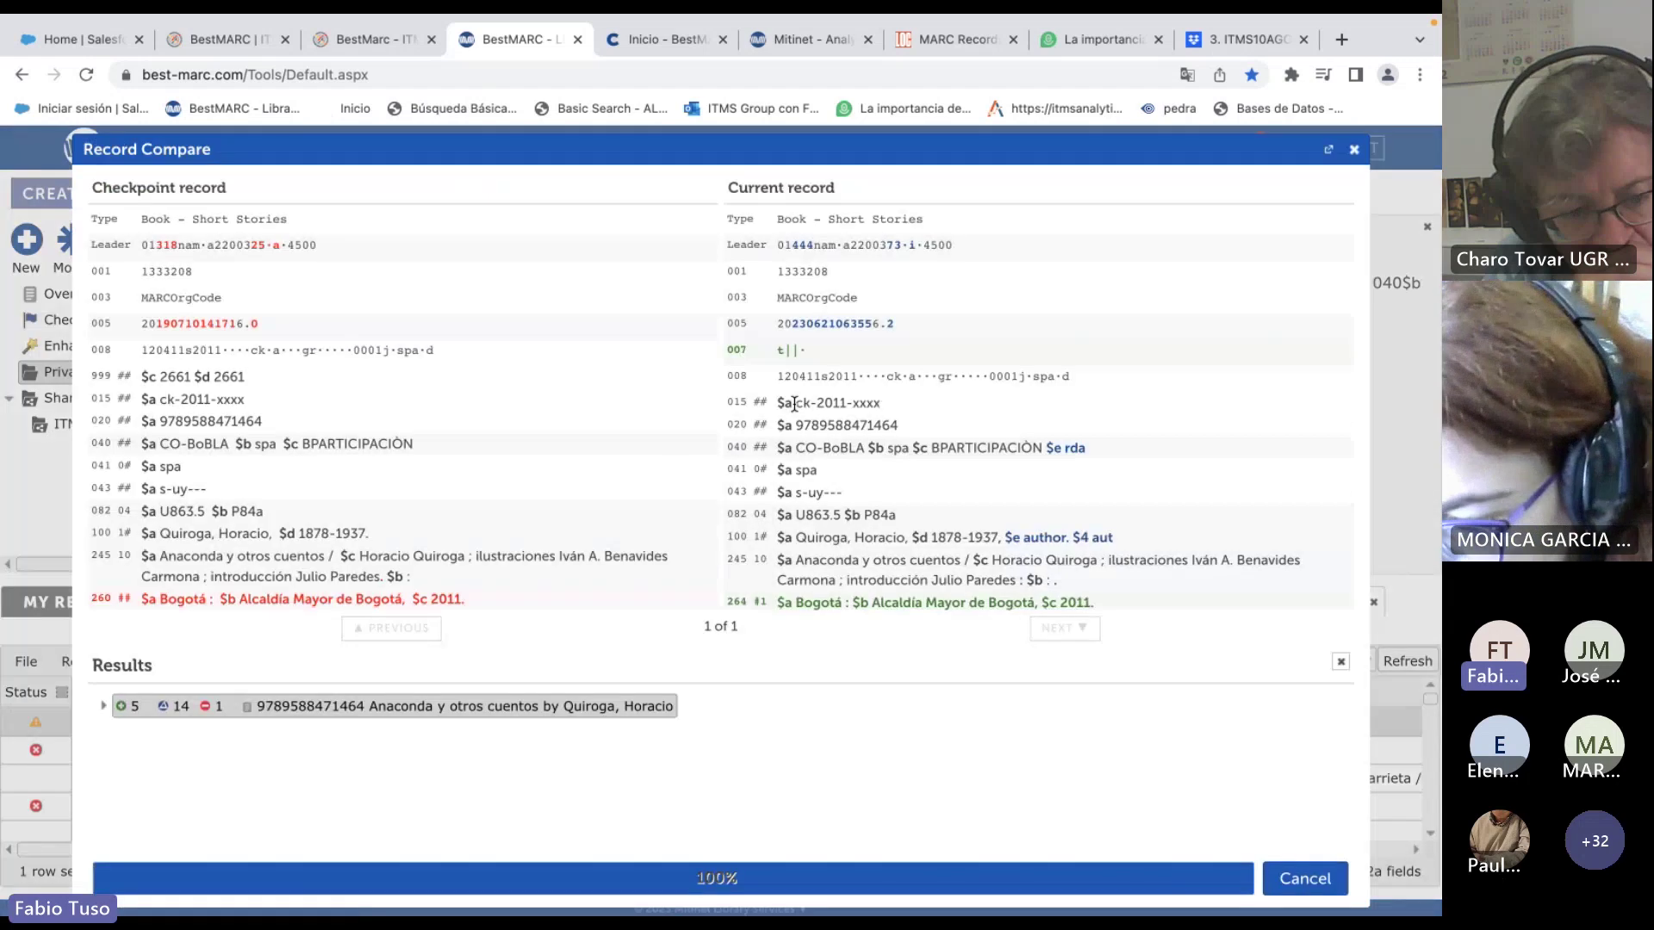
{"action": "key", "text": "Escape"}
{"action": "left_click", "coordinate": [331, 756]}
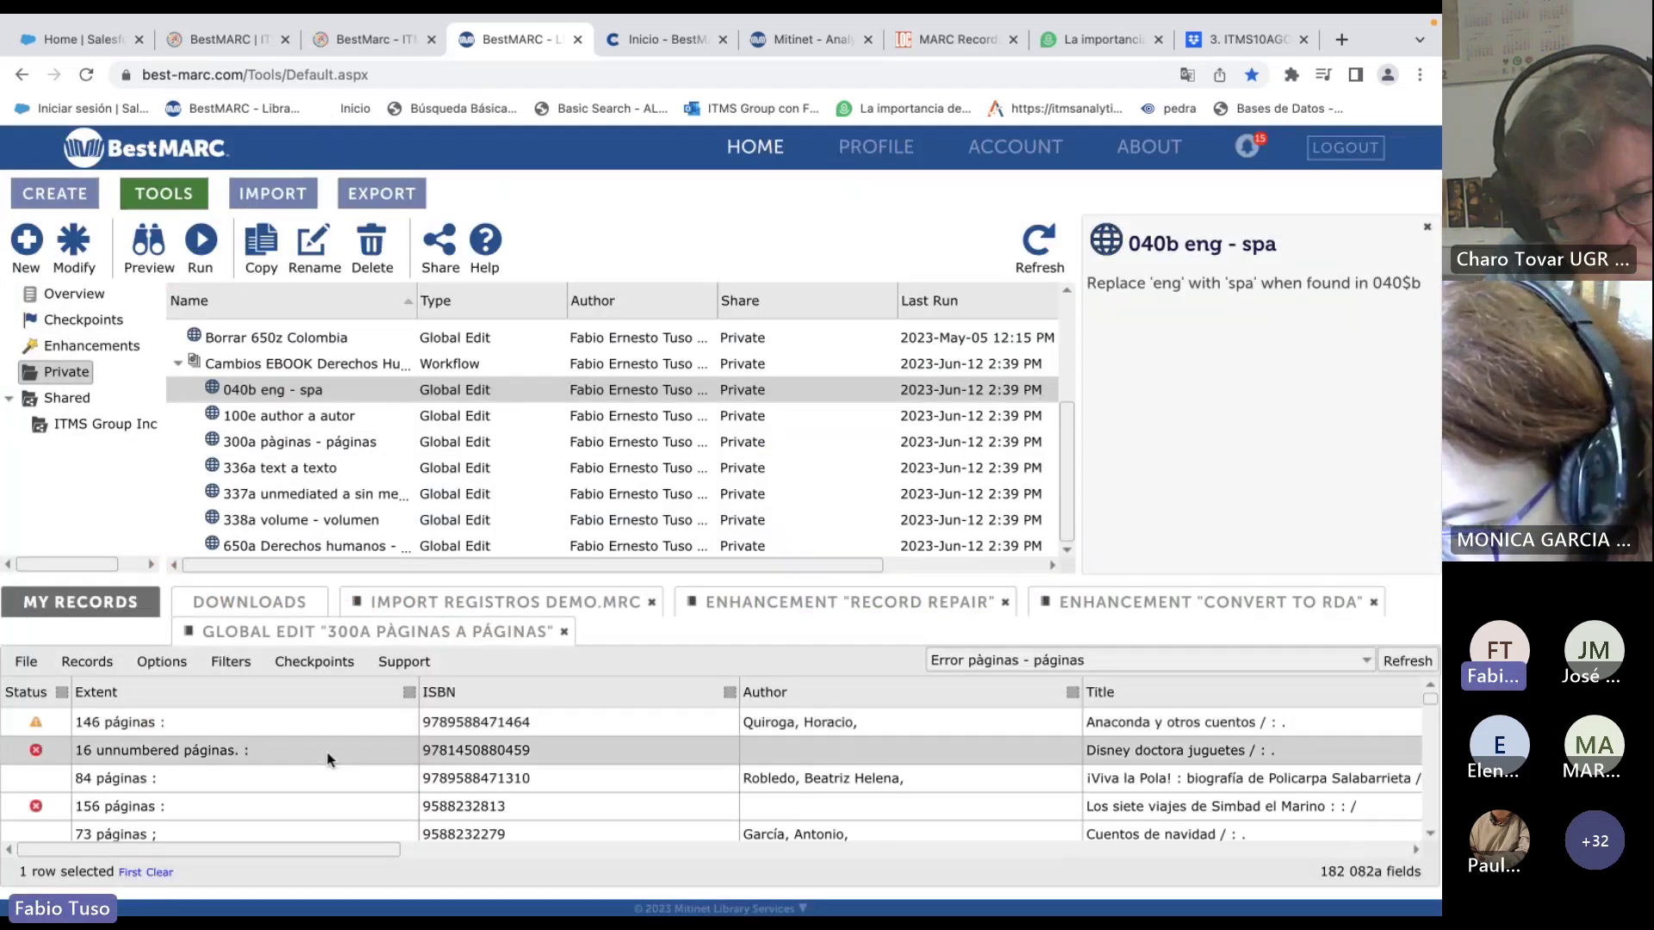
{"action": "right_click", "coordinate": [332, 756]}
{"action": "left_click", "coordinate": [443, 633]}
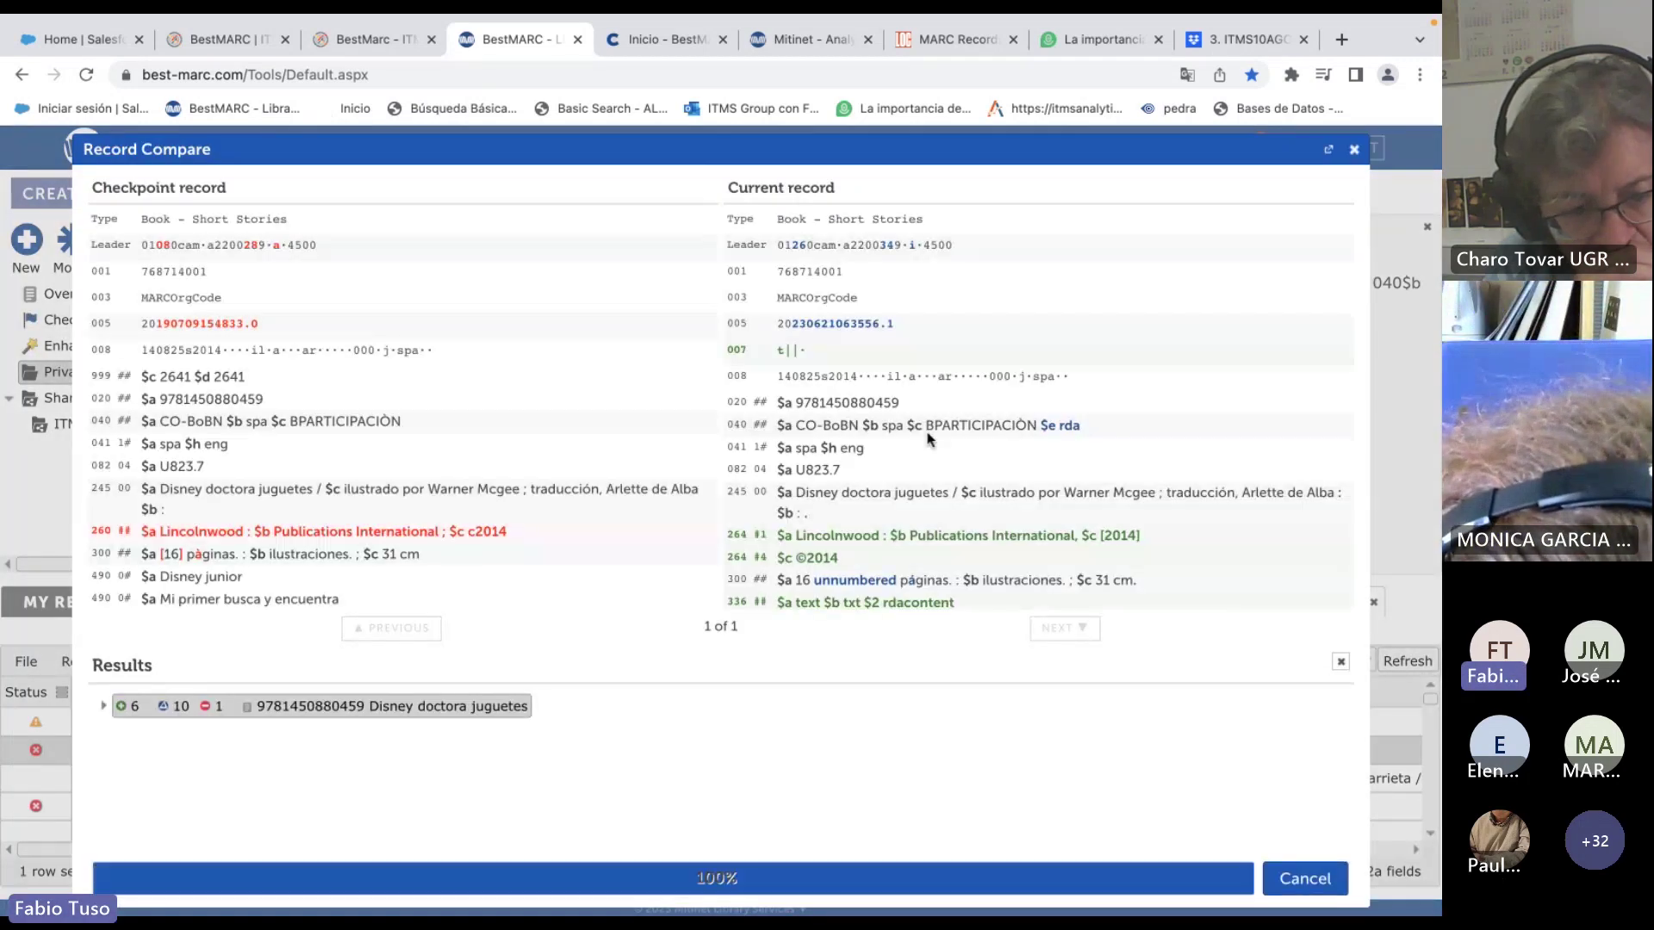
{"action": "key", "text": "Escape"}
Compare the checkpoint and current versions of "¡Viva la Pola!", examining field 040, and close the comparison.
{"action": "left_click", "coordinate": [350, 785]}
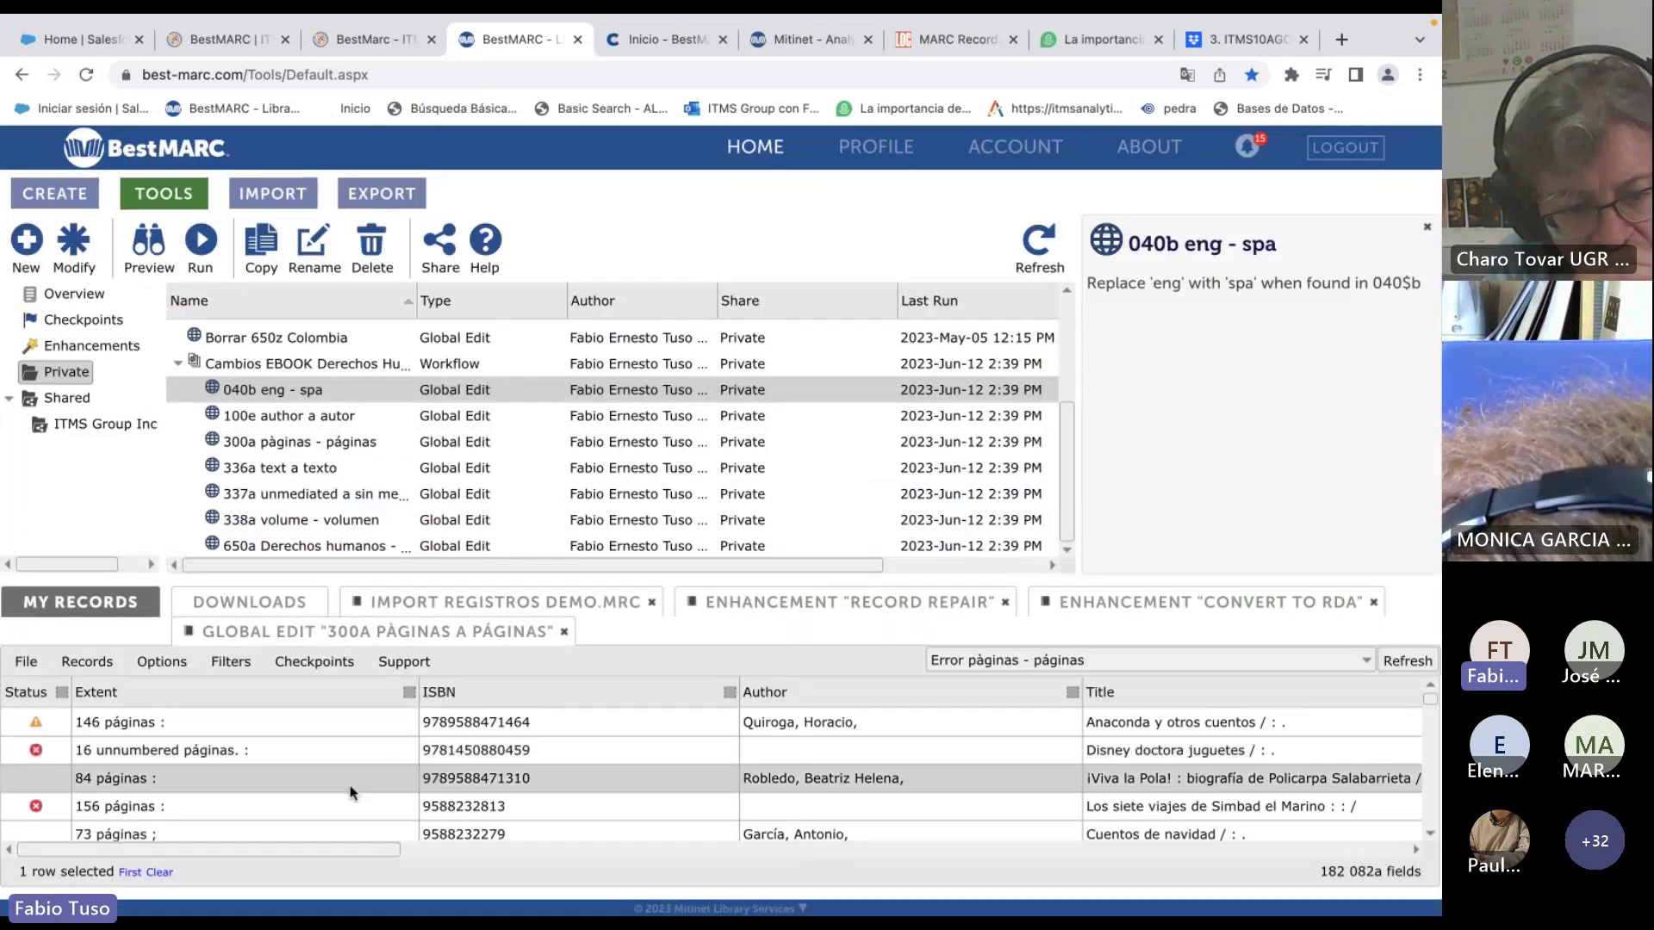
{"action": "right_click", "coordinate": [350, 785]}
{"action": "left_click", "coordinate": [470, 657]}
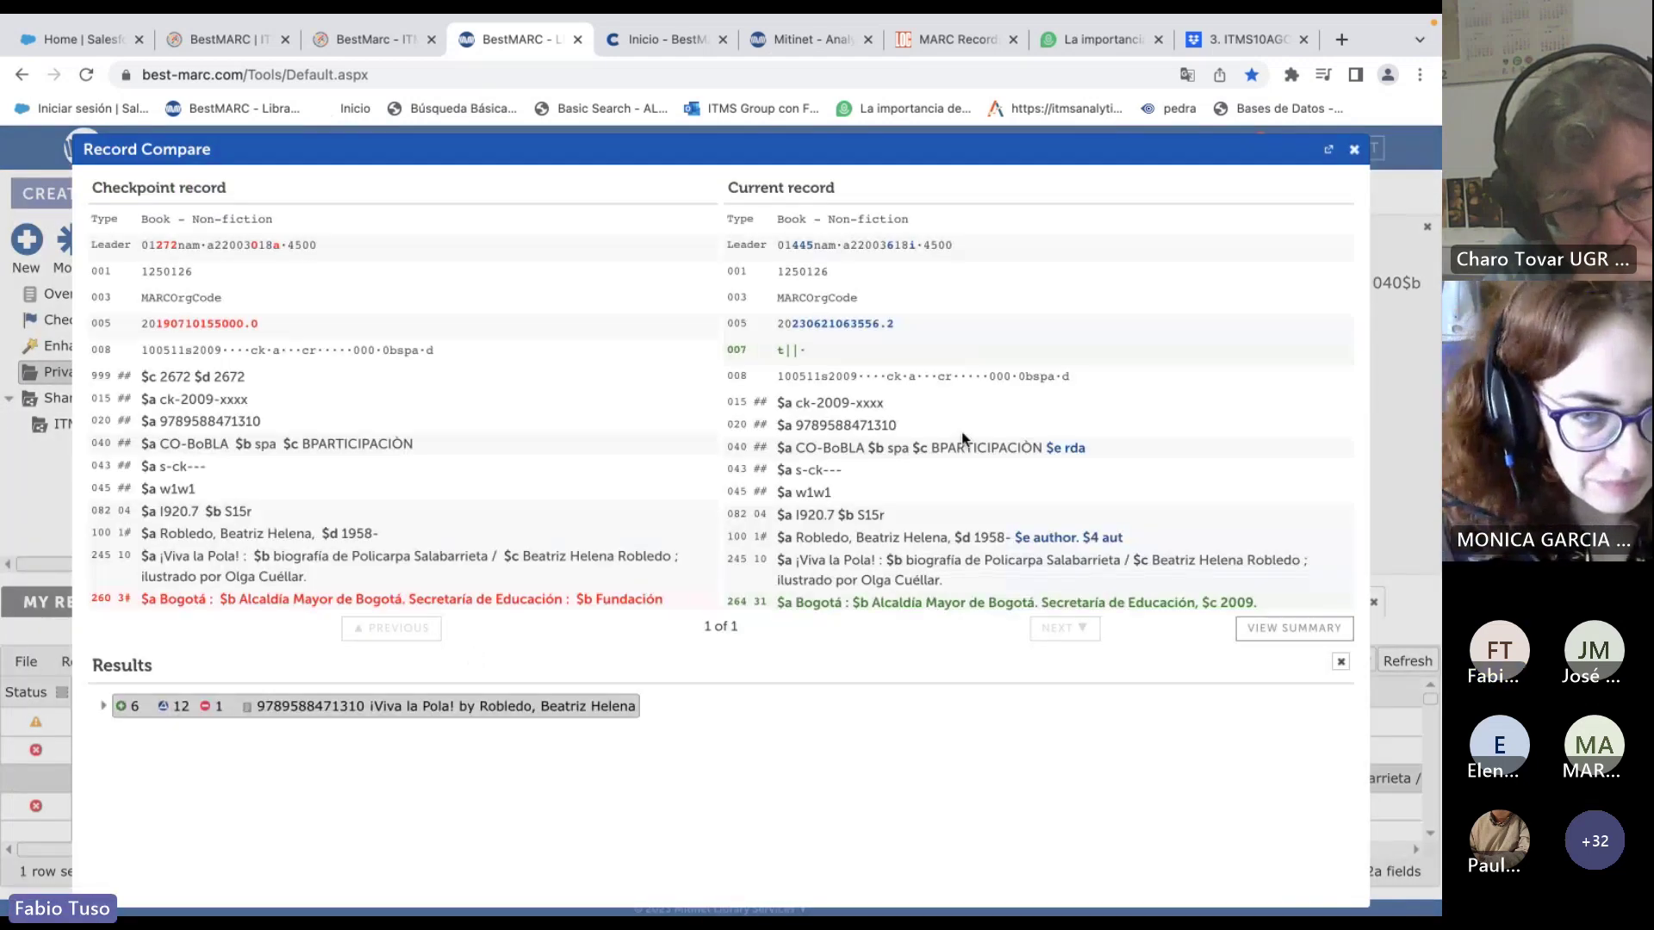
{"action": "key", "text": "Escape"}
Select the "100e author a autor" global edit and examine the relator term in 100$e by comparing the versions of "¡Viva la Pola!".
{"action": "left_click", "coordinate": [404, 661]}
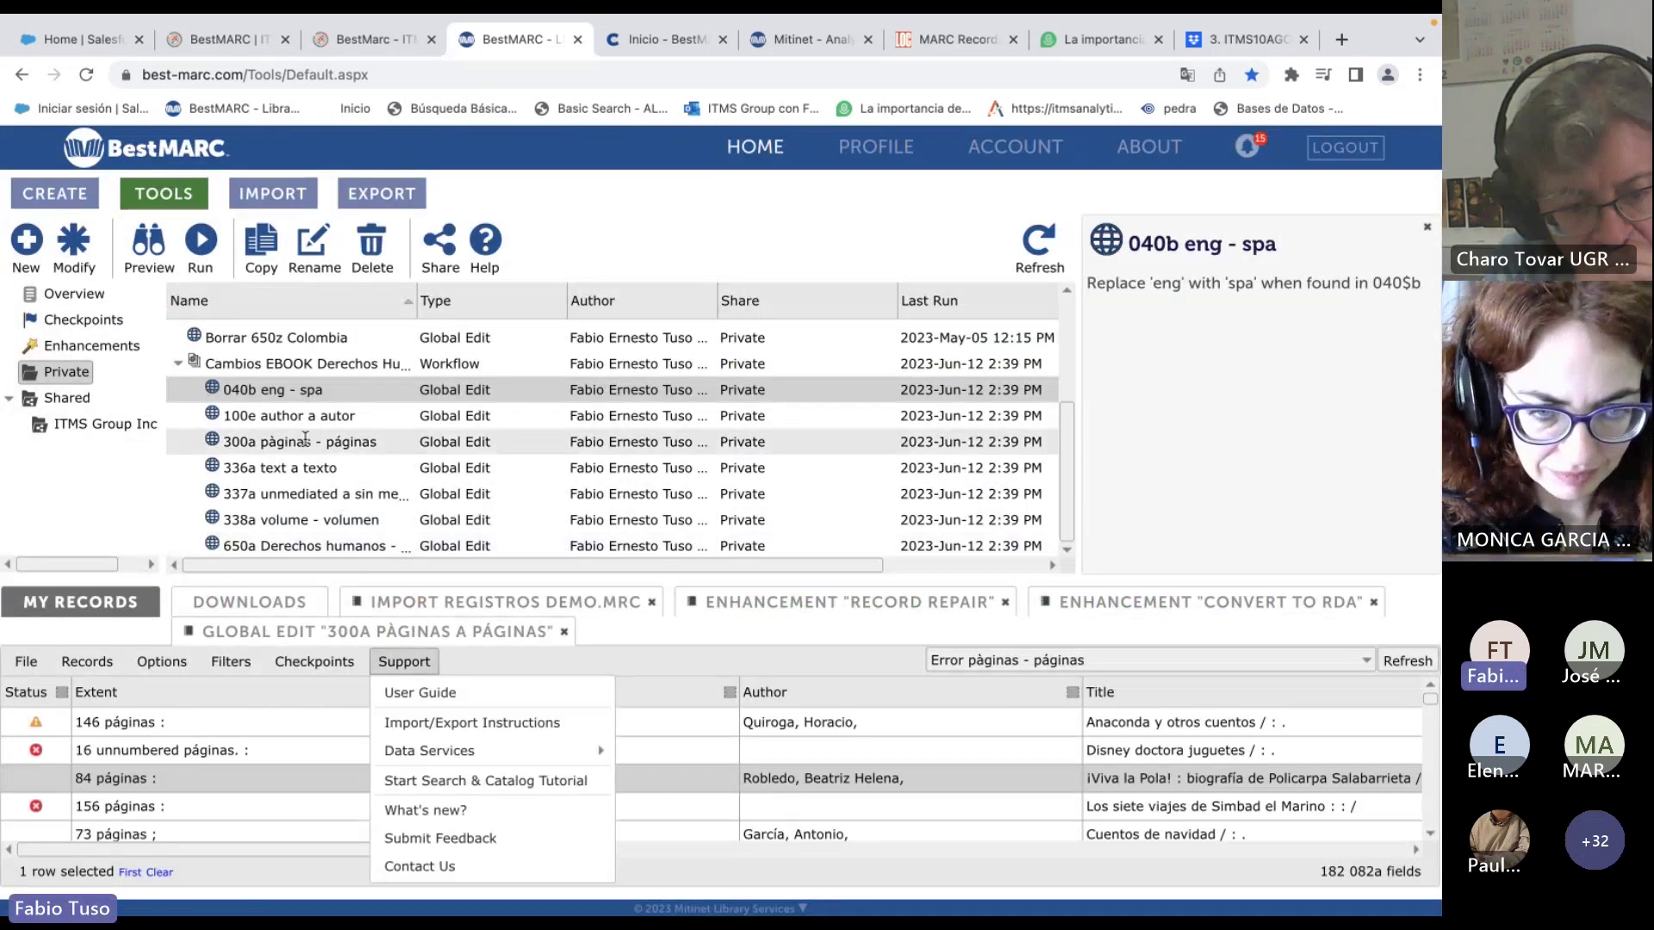
{"action": "left_click", "coordinate": [278, 416]}
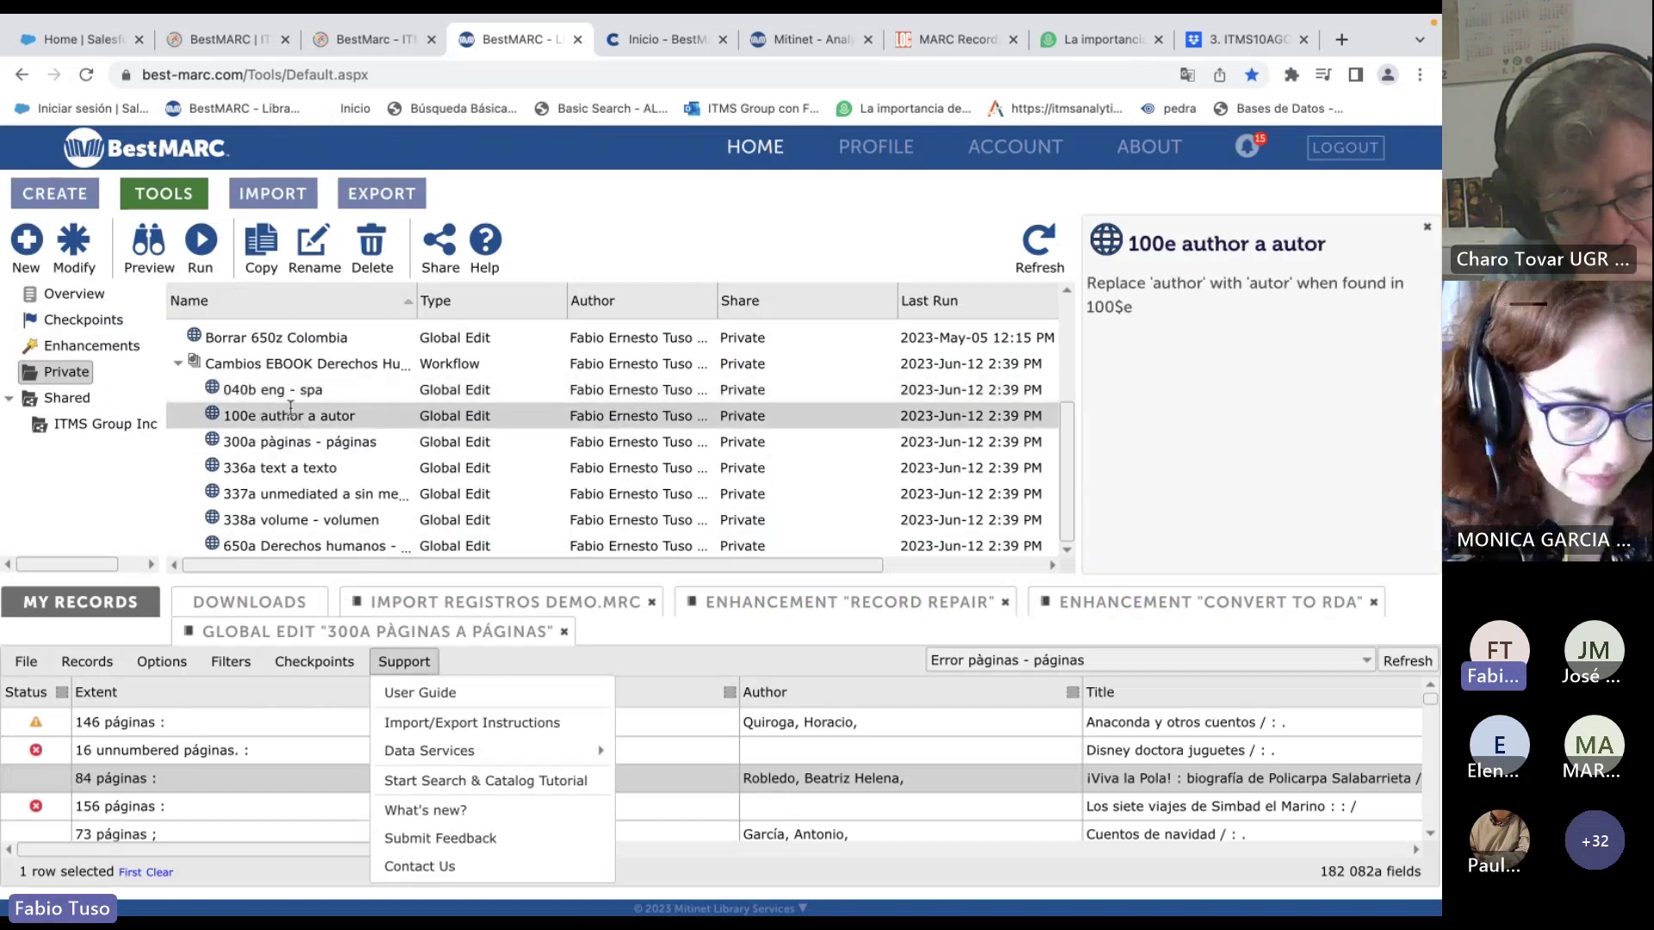
{"action": "left_click", "coordinate": [233, 774]}
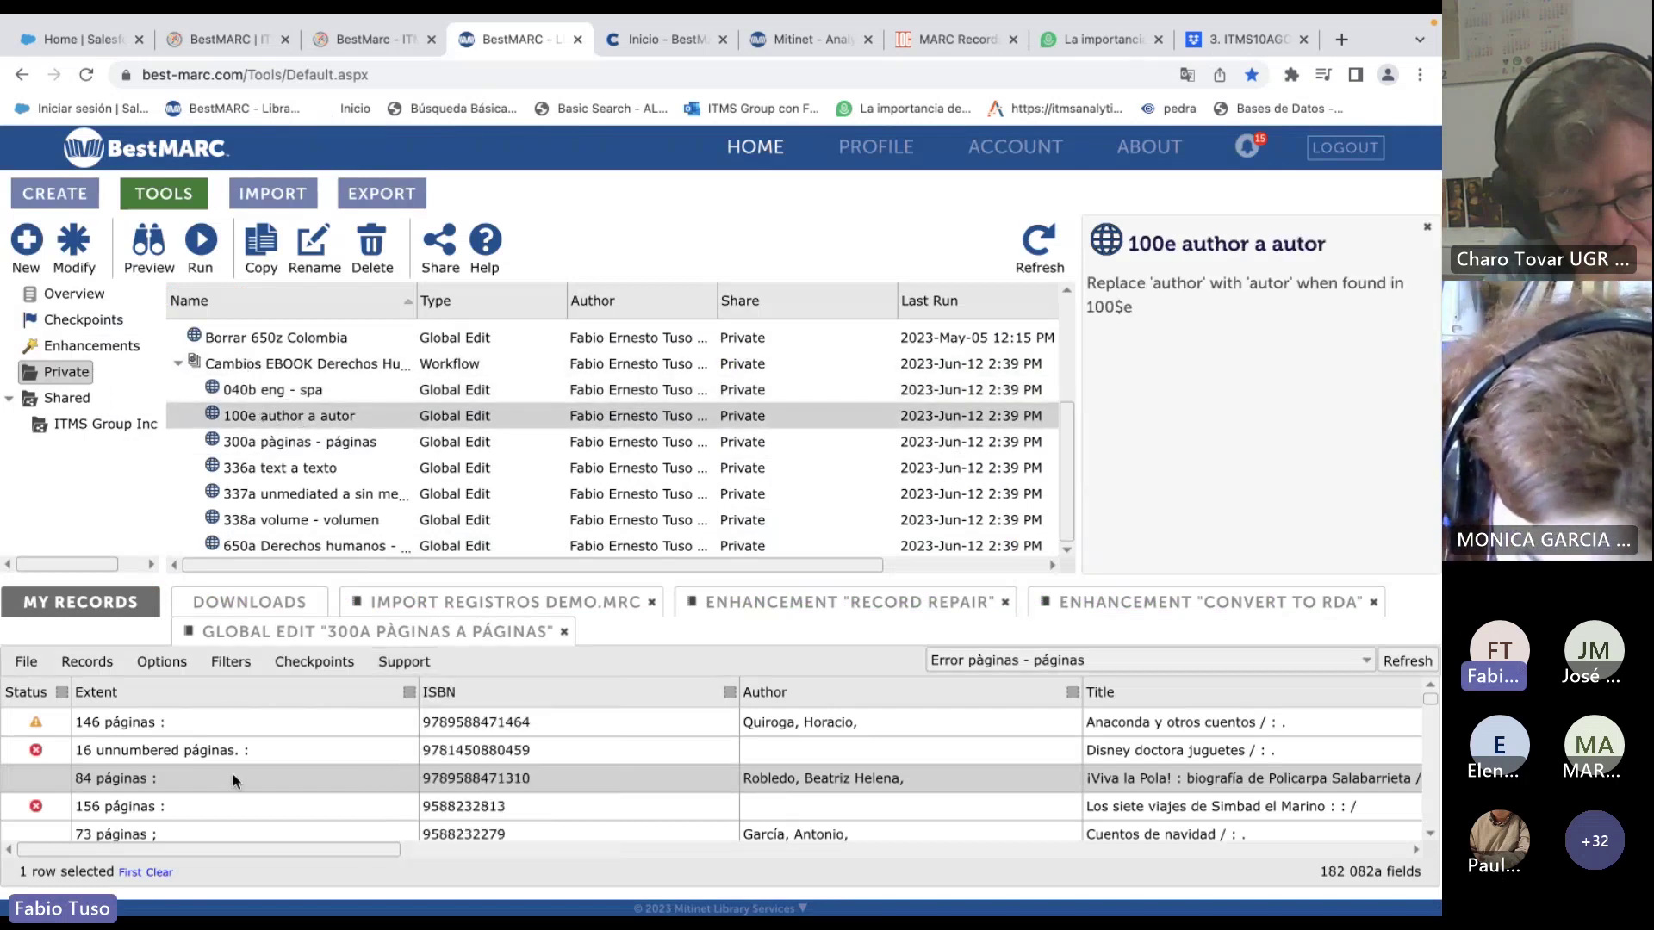
{"action": "right_click", "coordinate": [233, 774]}
{"action": "left_click", "coordinate": [282, 651]}
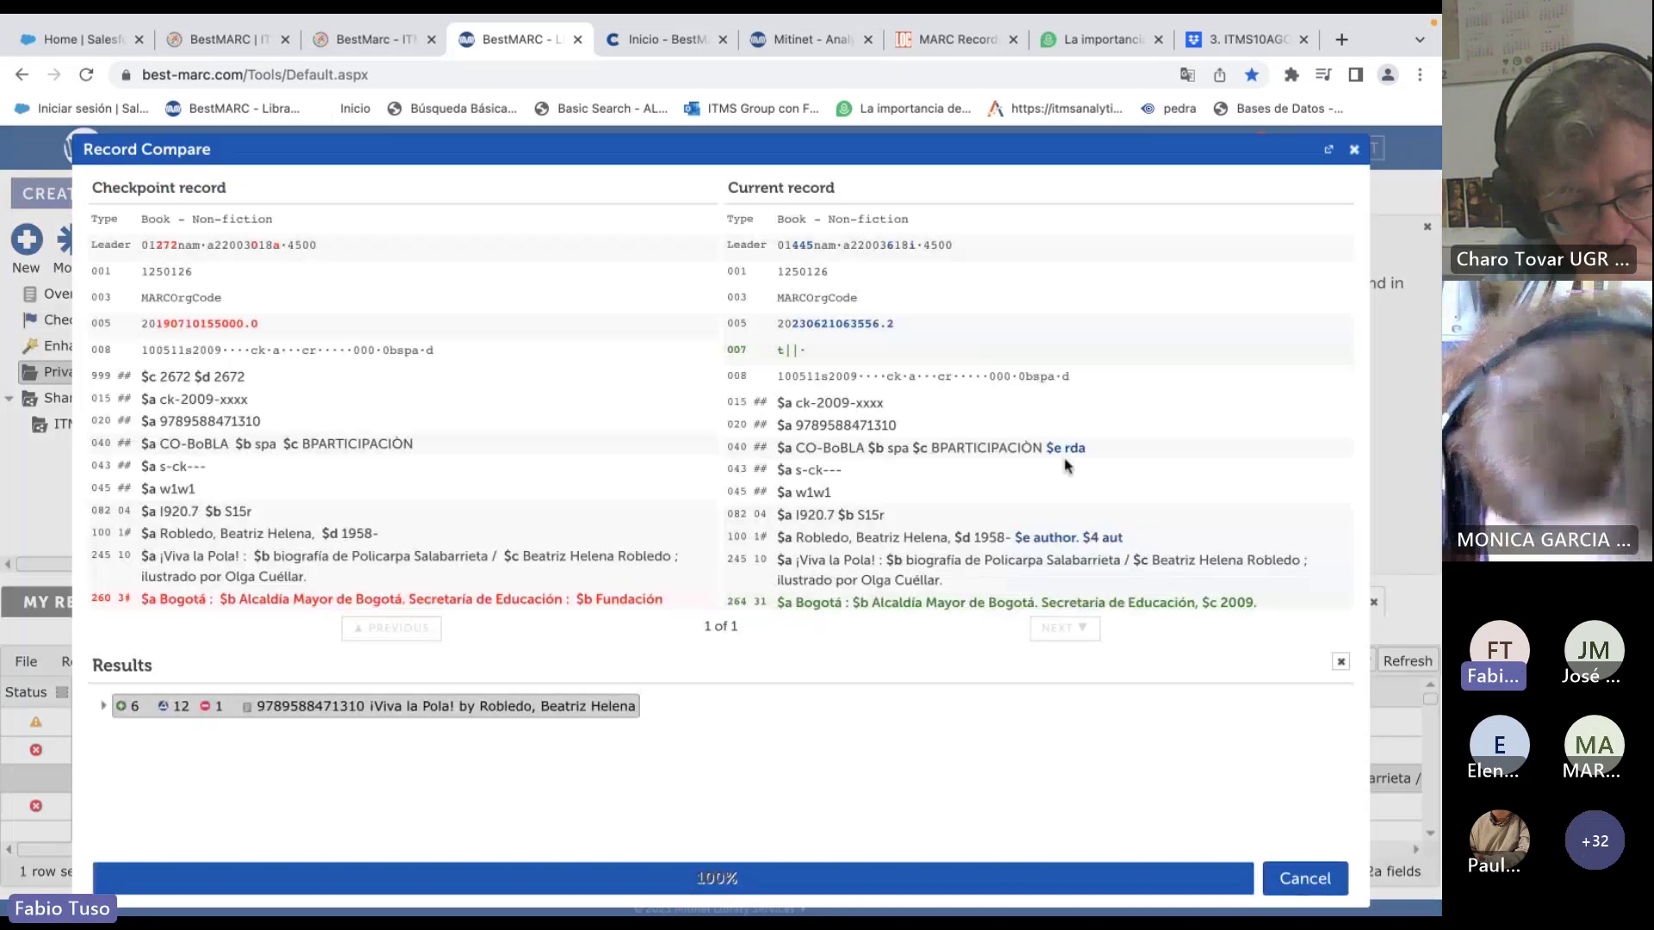
{"action": "left_click_drag", "start_coordinate": [1034, 537], "coordinate": [1083, 538]}
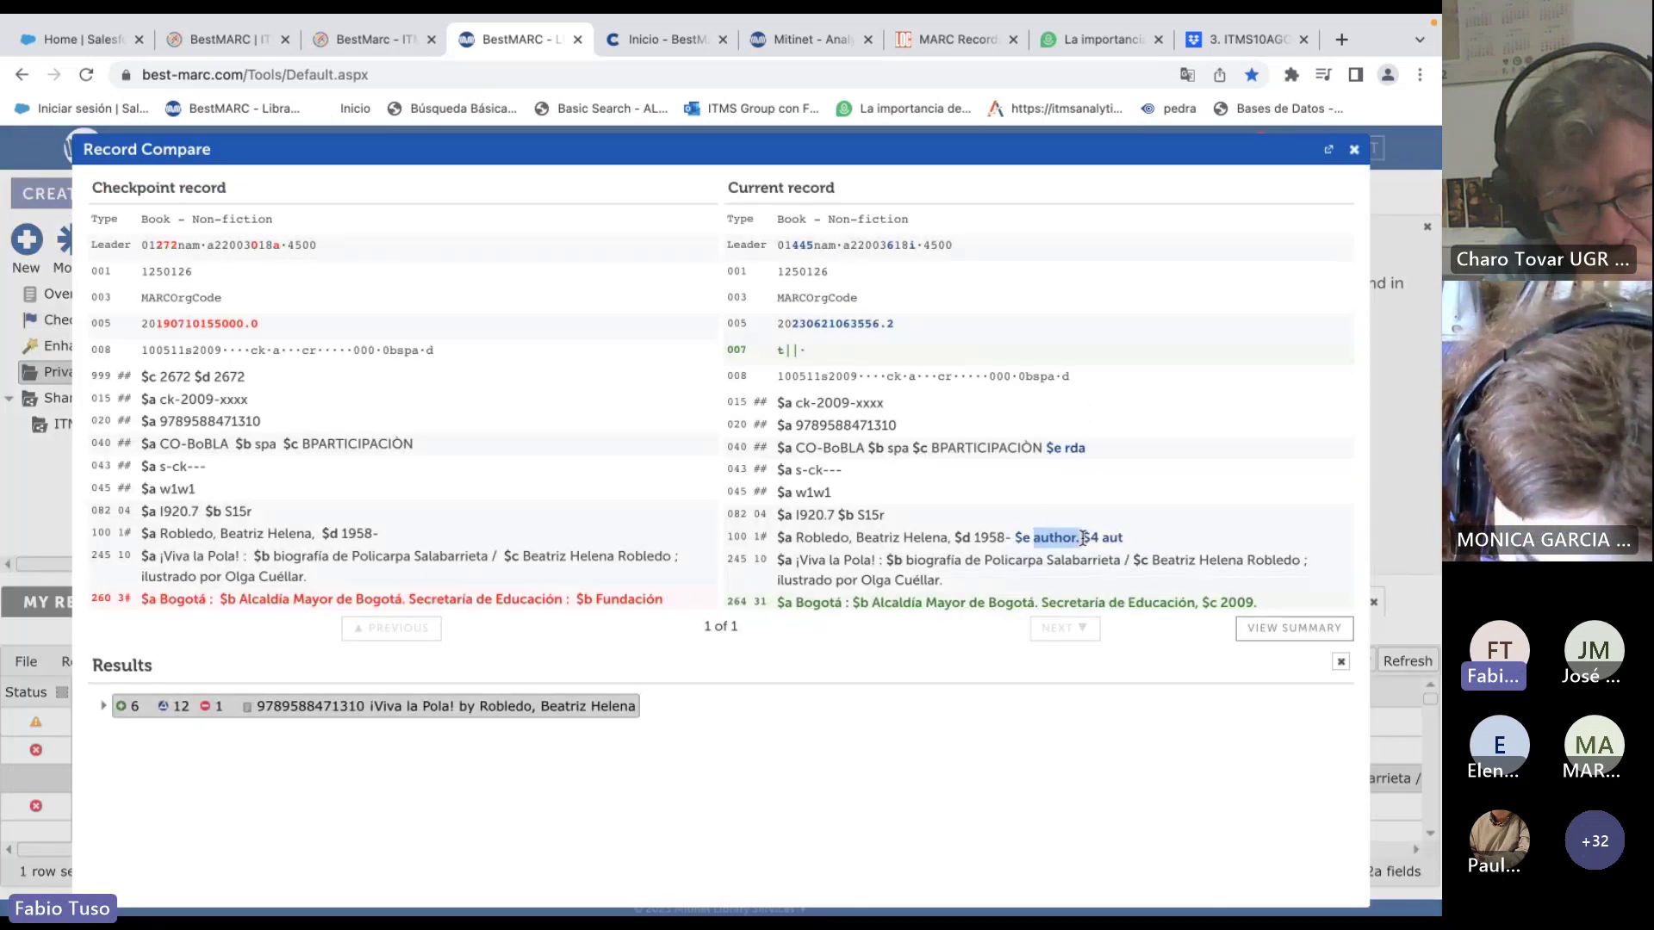
{"action": "key", "text": "Escape"}
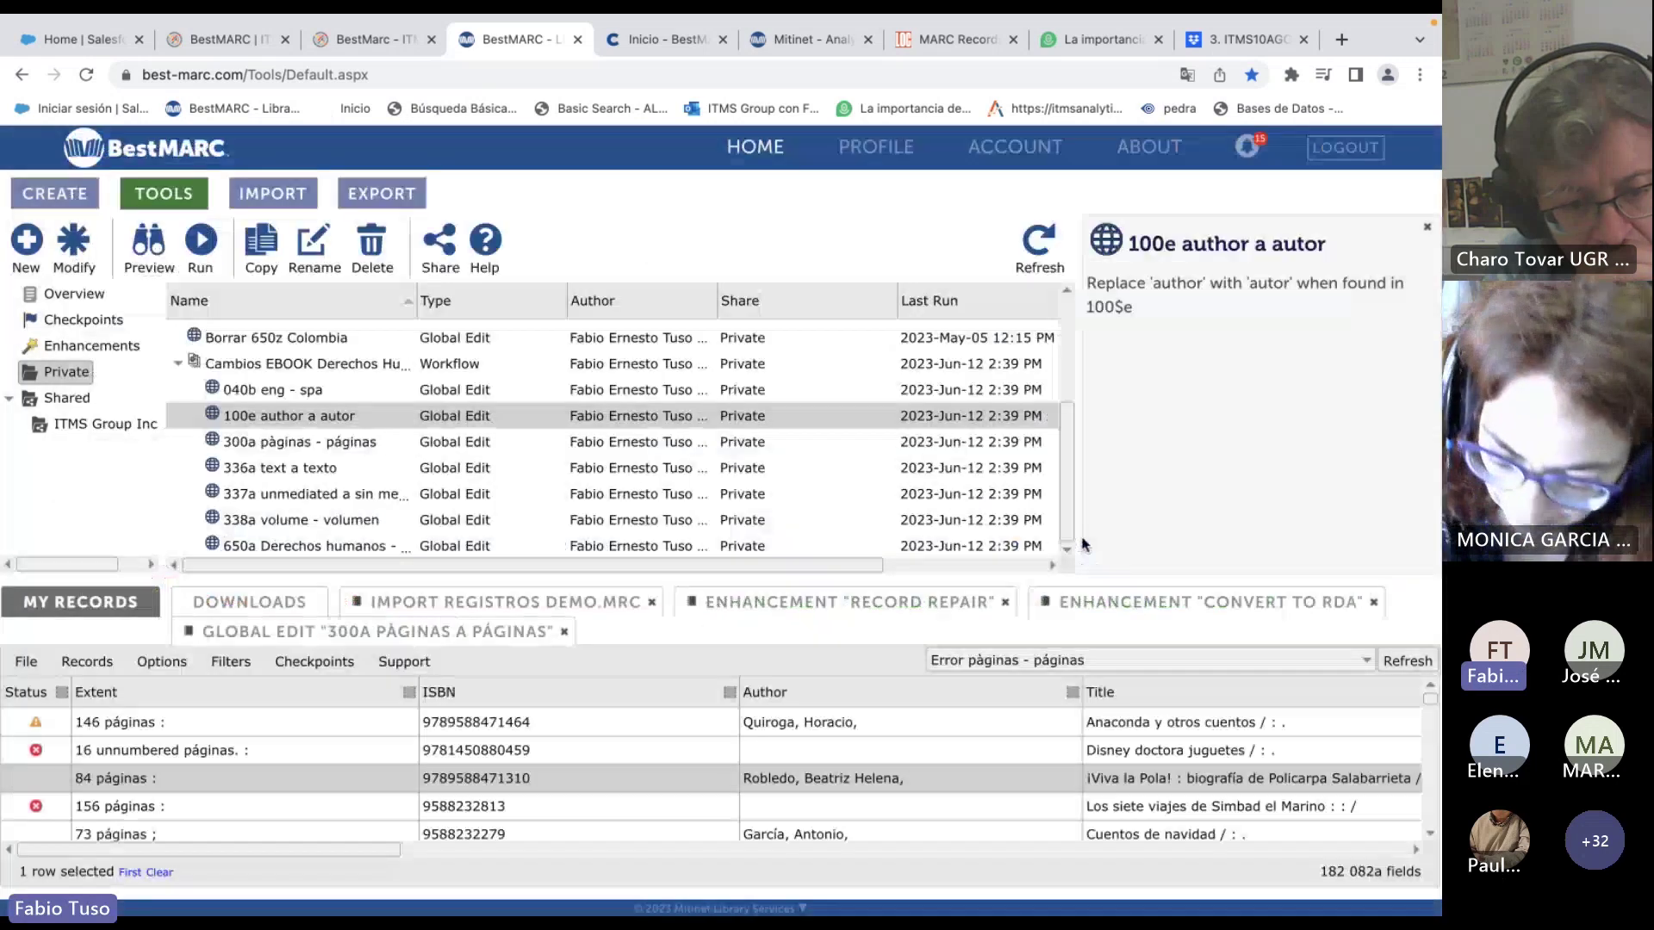
Run the "100e author a autor" global edit on all records in the "Error pàginas - páginas" list.
{"action": "left_click", "coordinate": [210, 258]}
{"action": "left_click", "coordinate": [594, 469]}
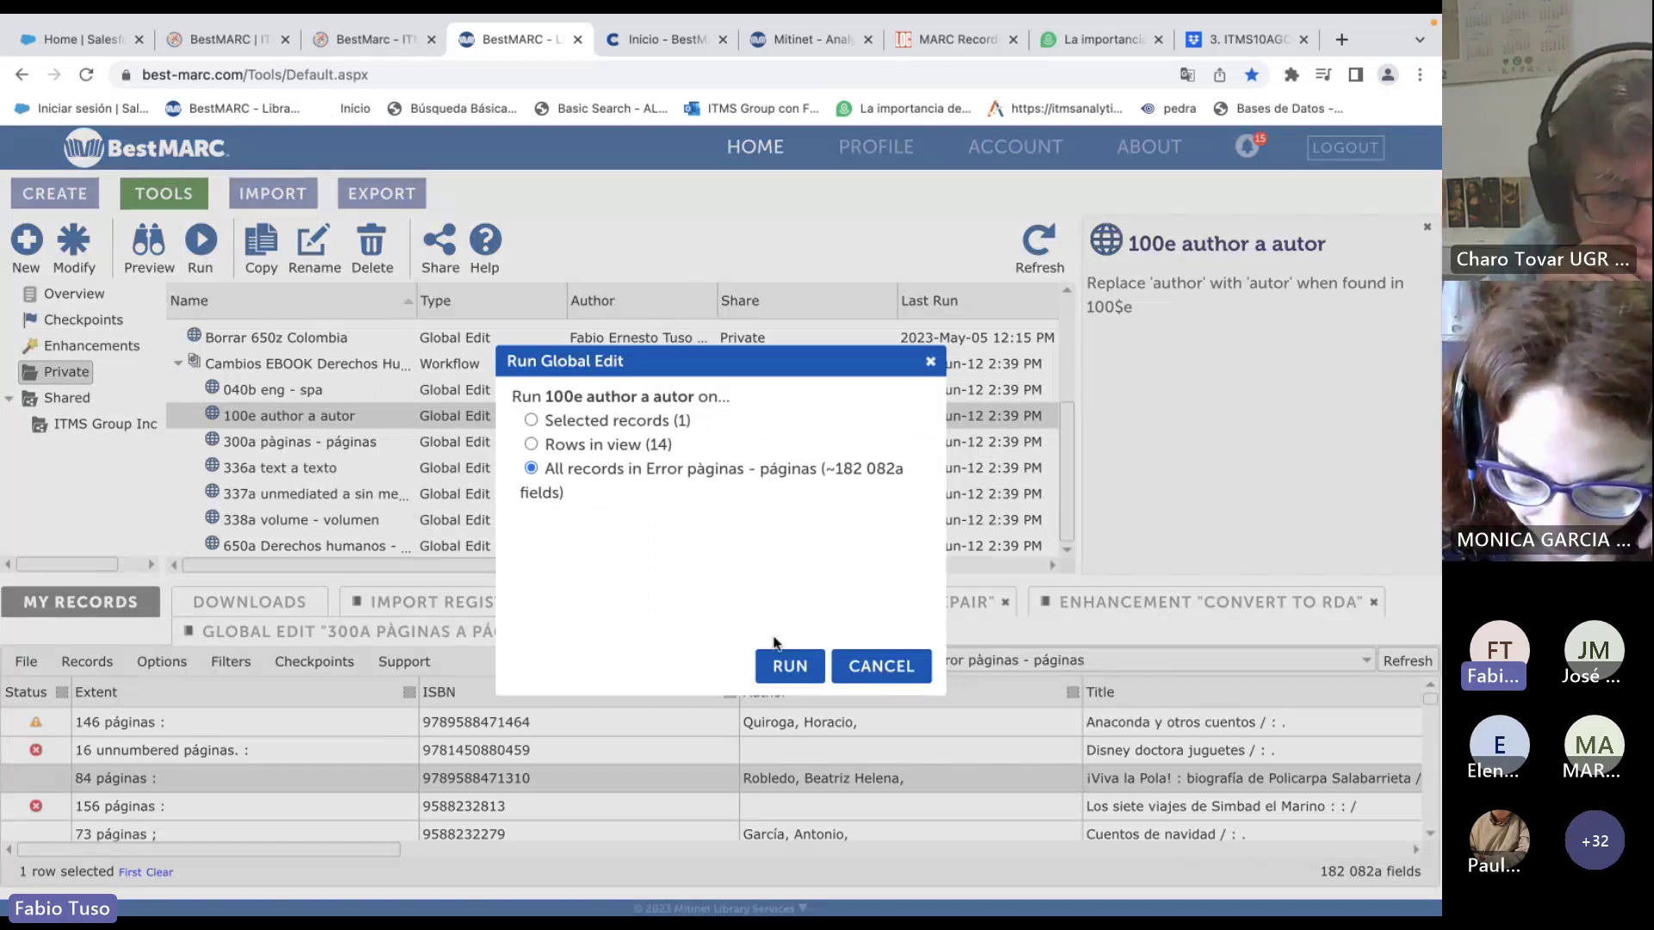
{"action": "left_click", "coordinate": [784, 660]}
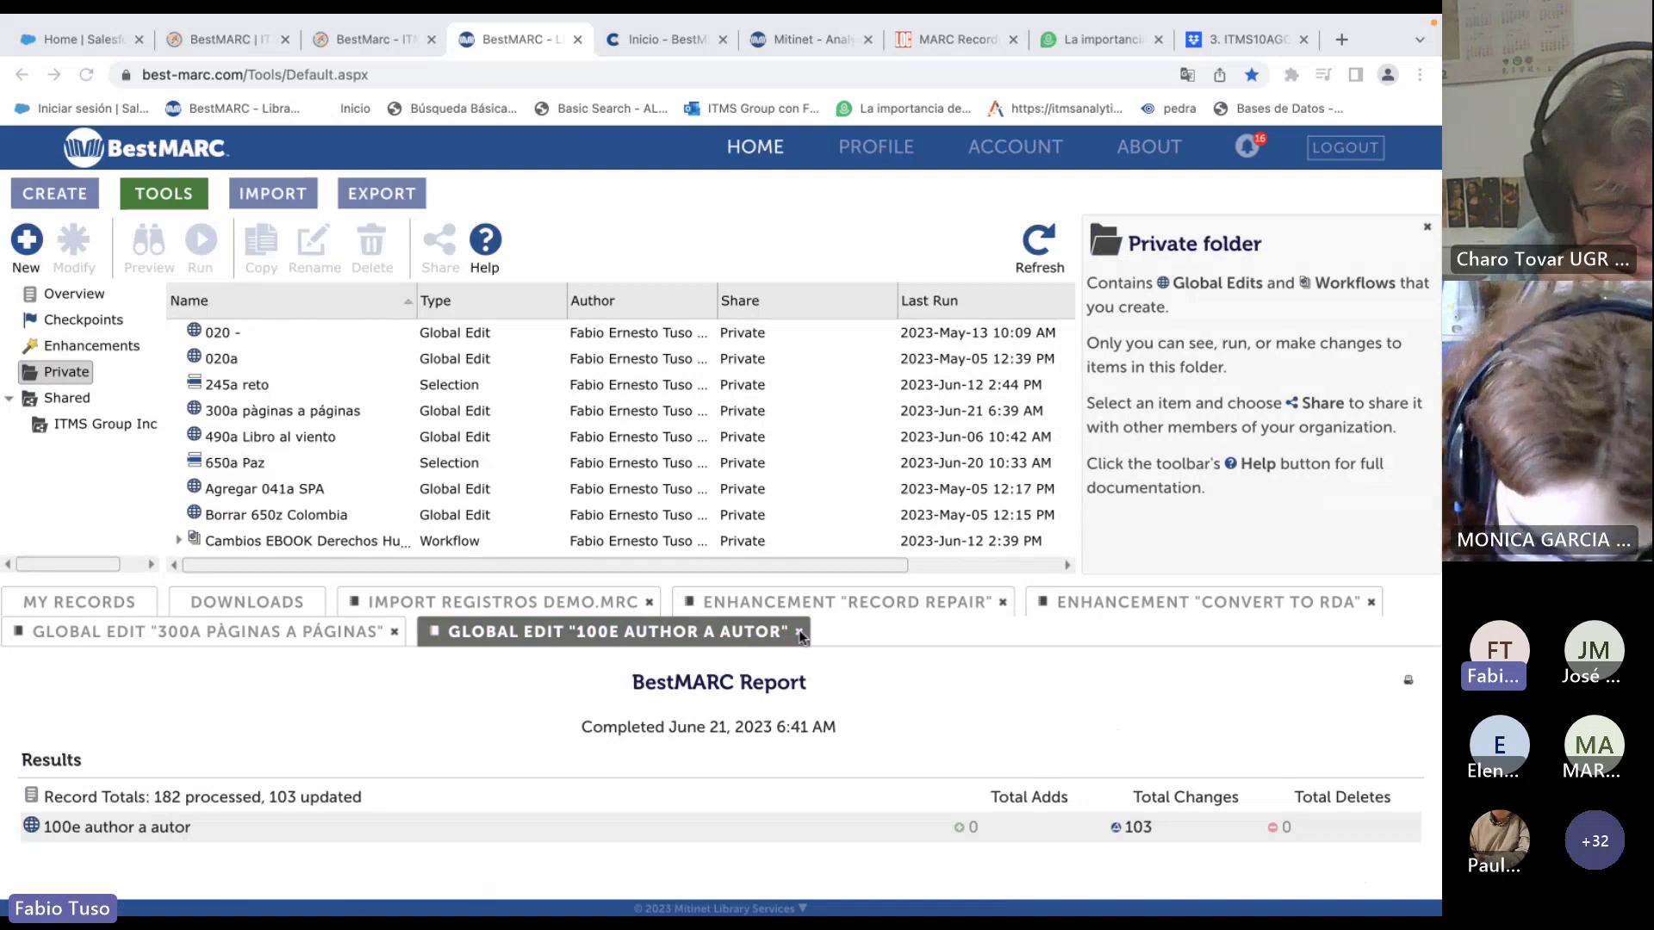
Close all open reports: both global edits, the "Registros Demo.mrc" import, "Record Repair" and "Convert to RDA".
{"action": "left_click", "coordinate": [394, 632]}
{"action": "left_click", "coordinate": [546, 631]}
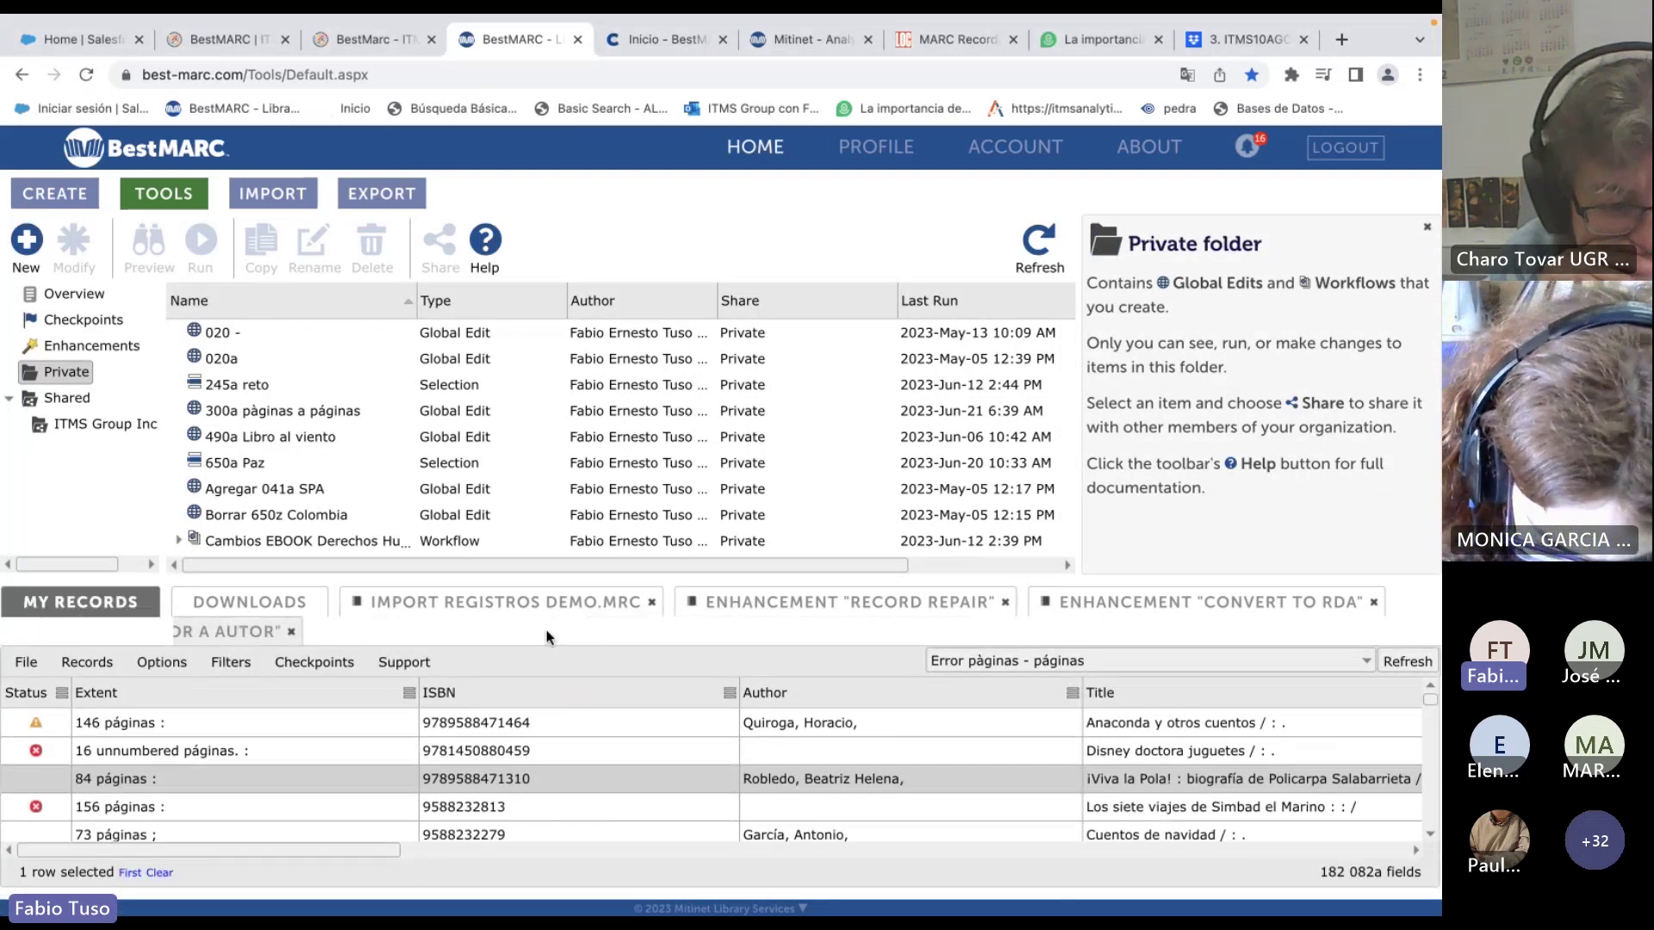
{"action": "left_click", "coordinate": [652, 602]}
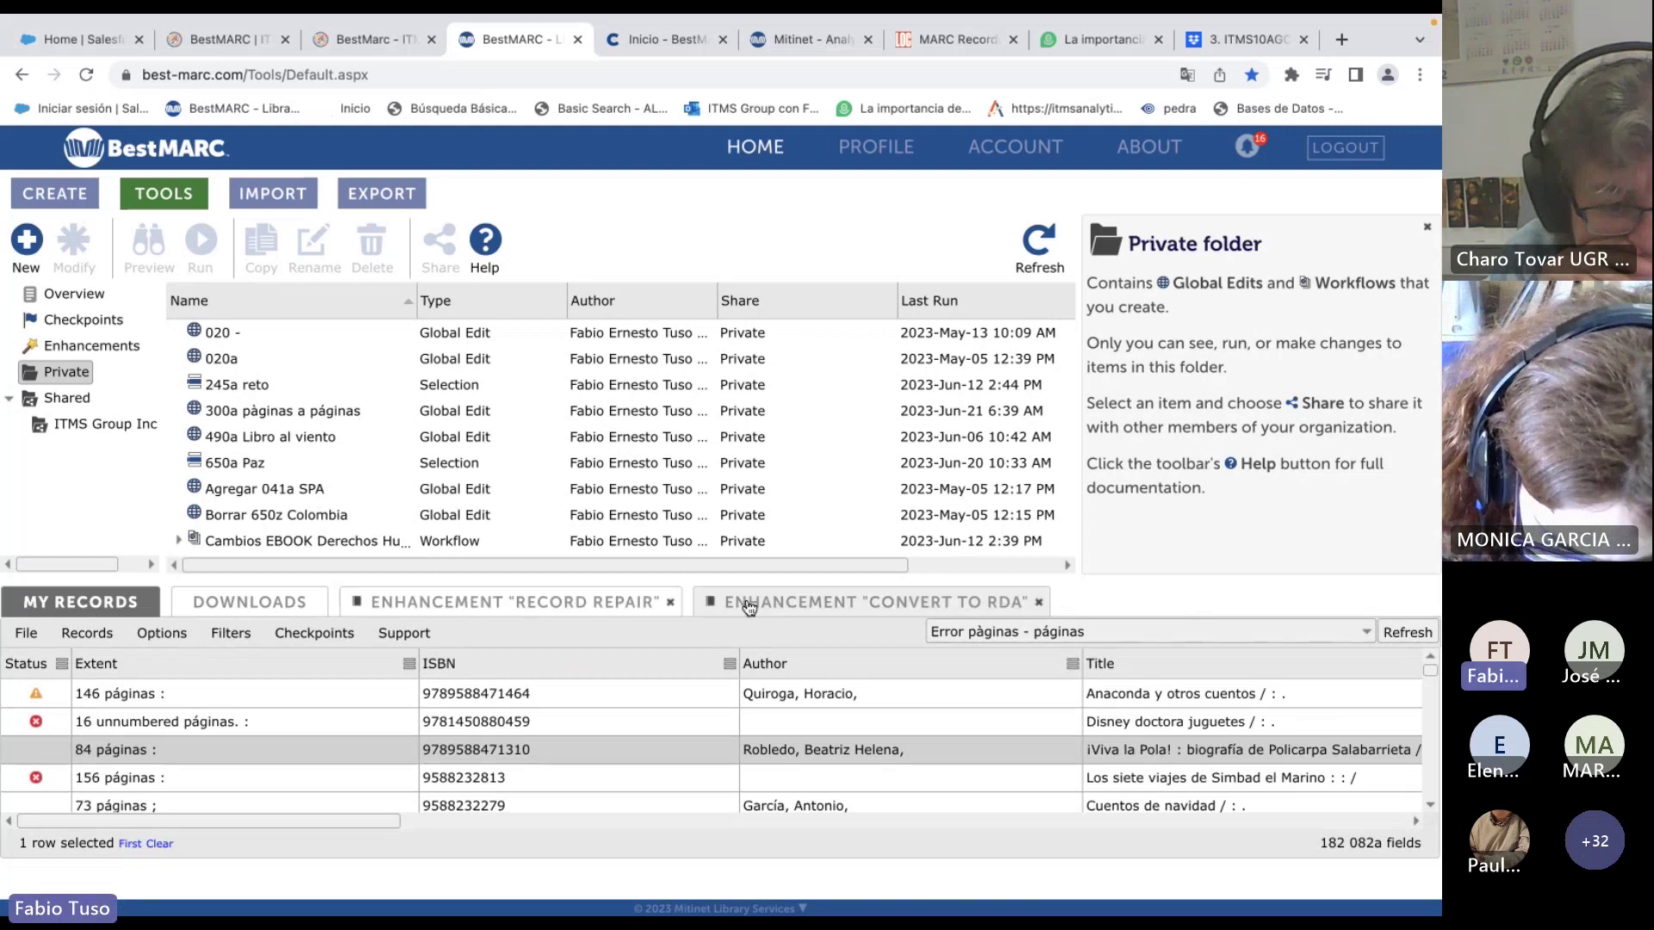
{"action": "left_click", "coordinate": [671, 602]}
{"action": "left_click", "coordinate": [688, 602]}
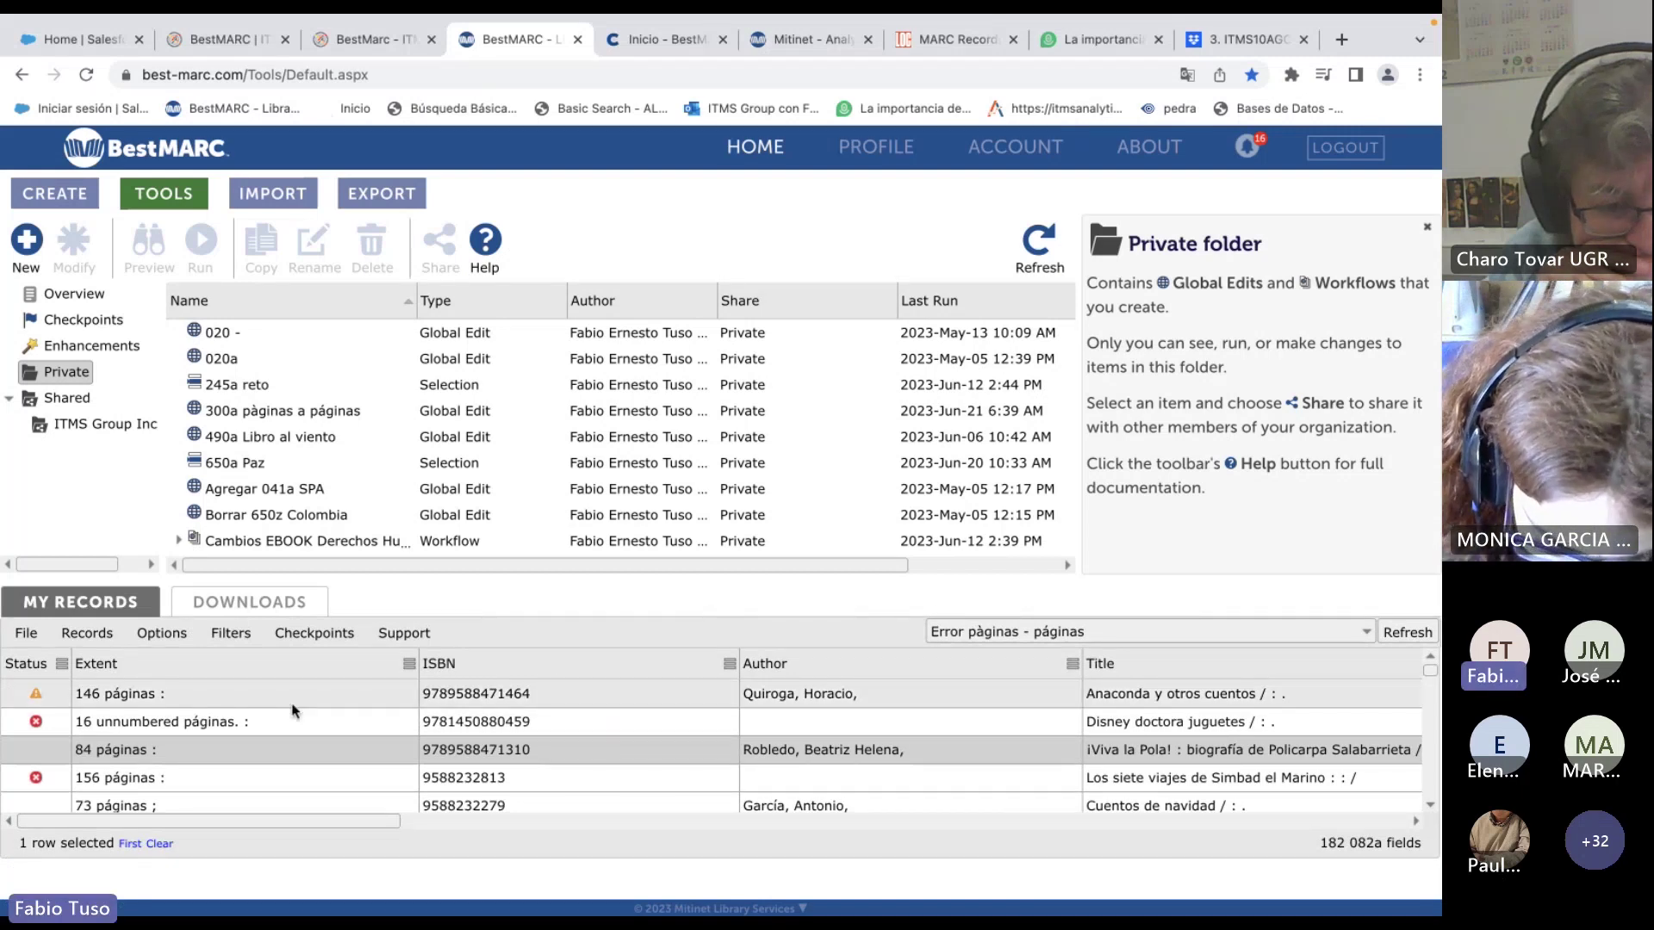
Compare the checkpoint and current versions of "Disney doctora juguetes", looking for an author relator term in the current record.
{"action": "right_click", "coordinate": [269, 724]}
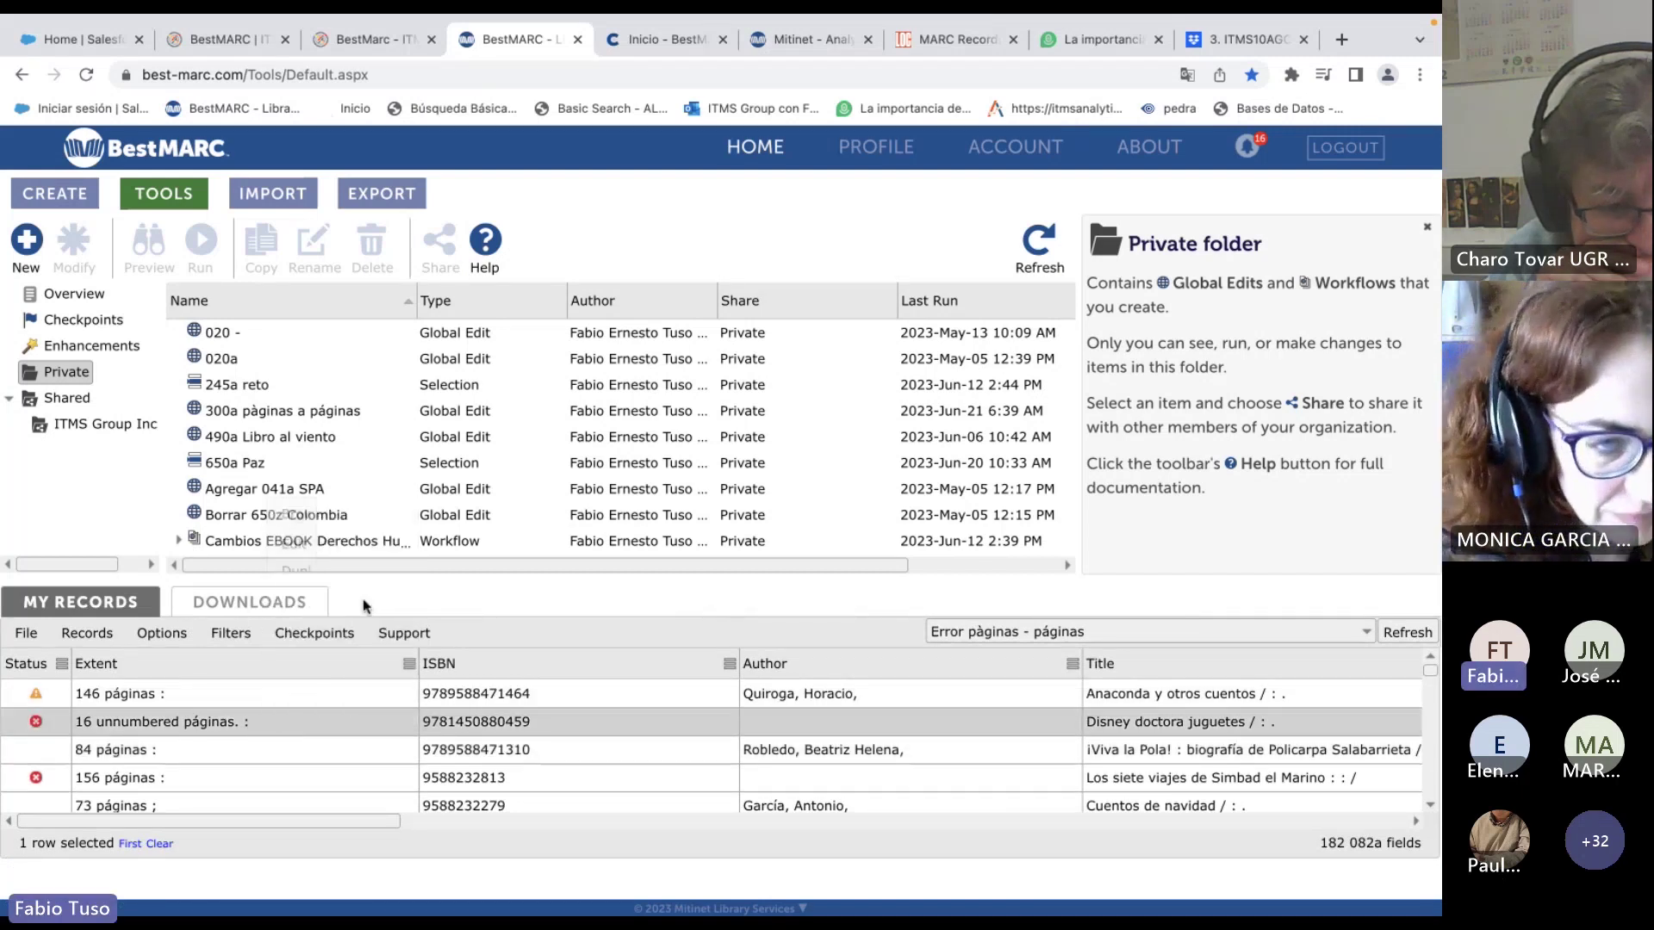
{"action": "left_click", "coordinate": [366, 603]}
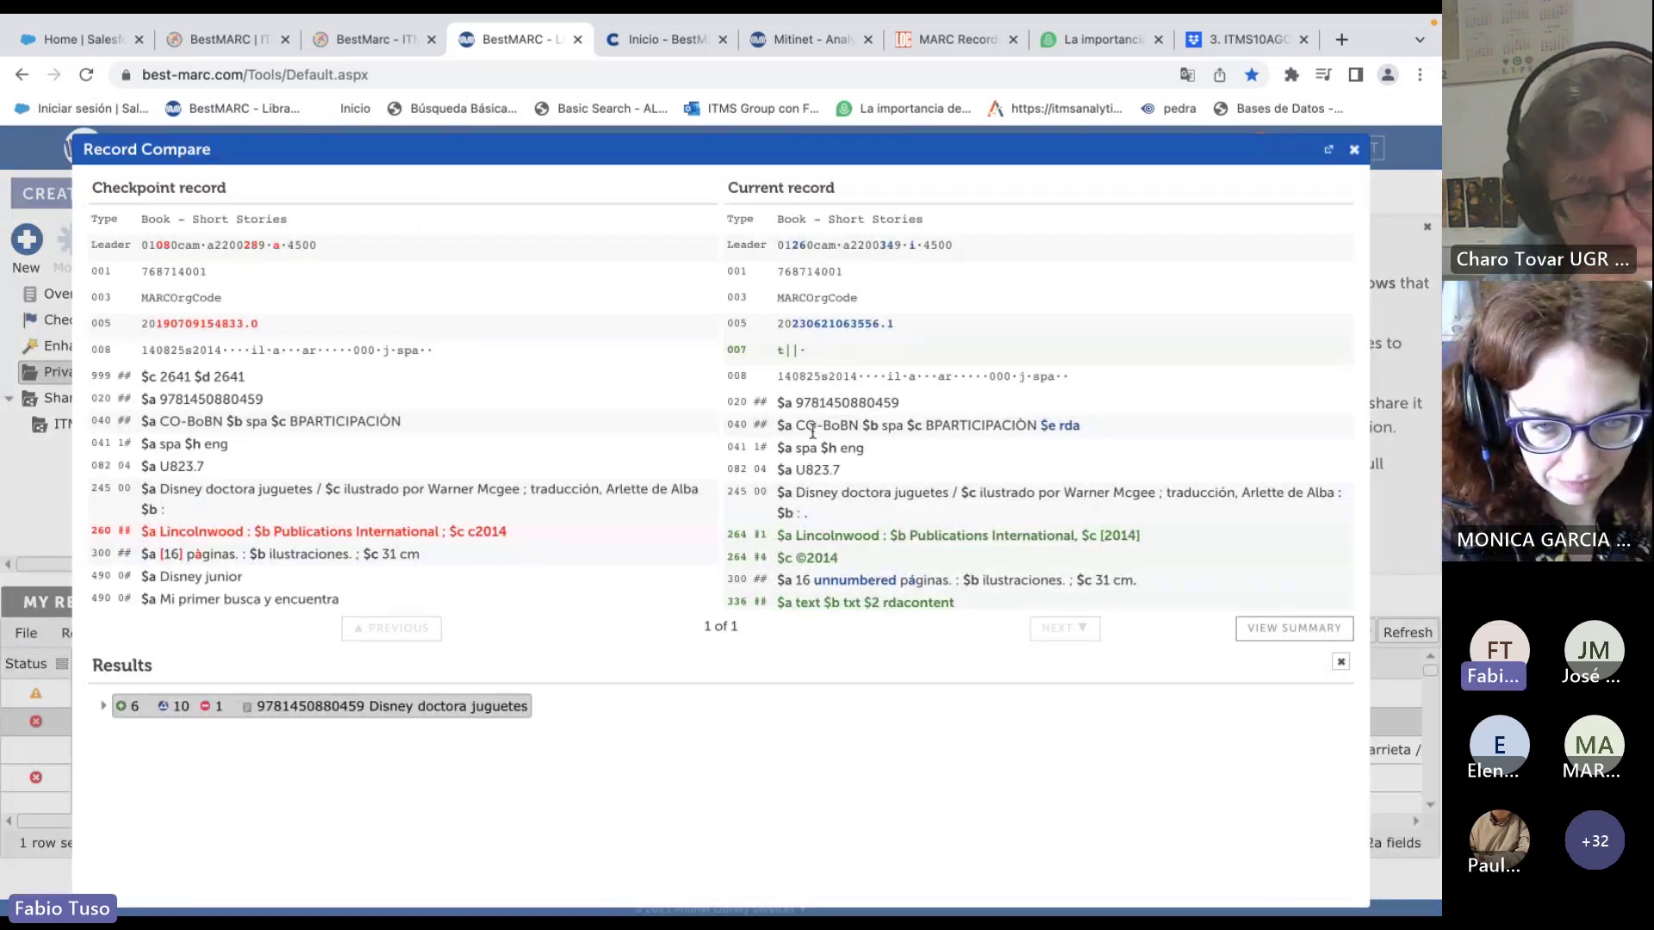
{"action": "scroll", "coordinate": [949, 455], "scroll_direction": "down", "scroll_amount": 3}
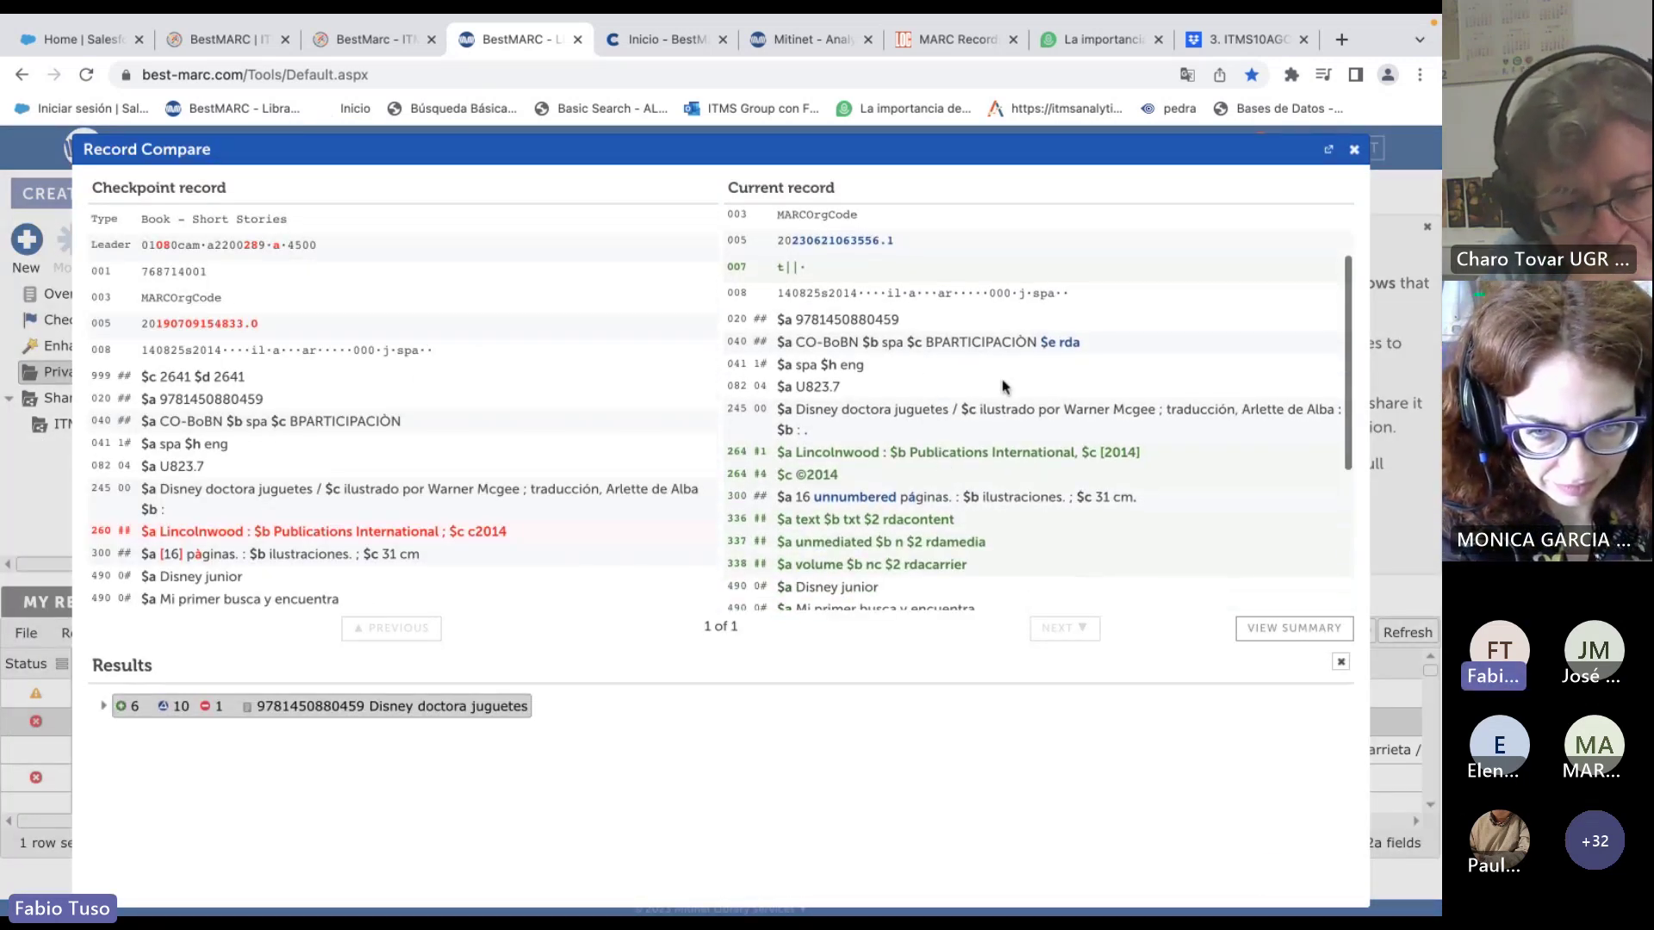
{"action": "scroll", "coordinate": [799, 433], "scroll_direction": "up", "scroll_amount": 3}
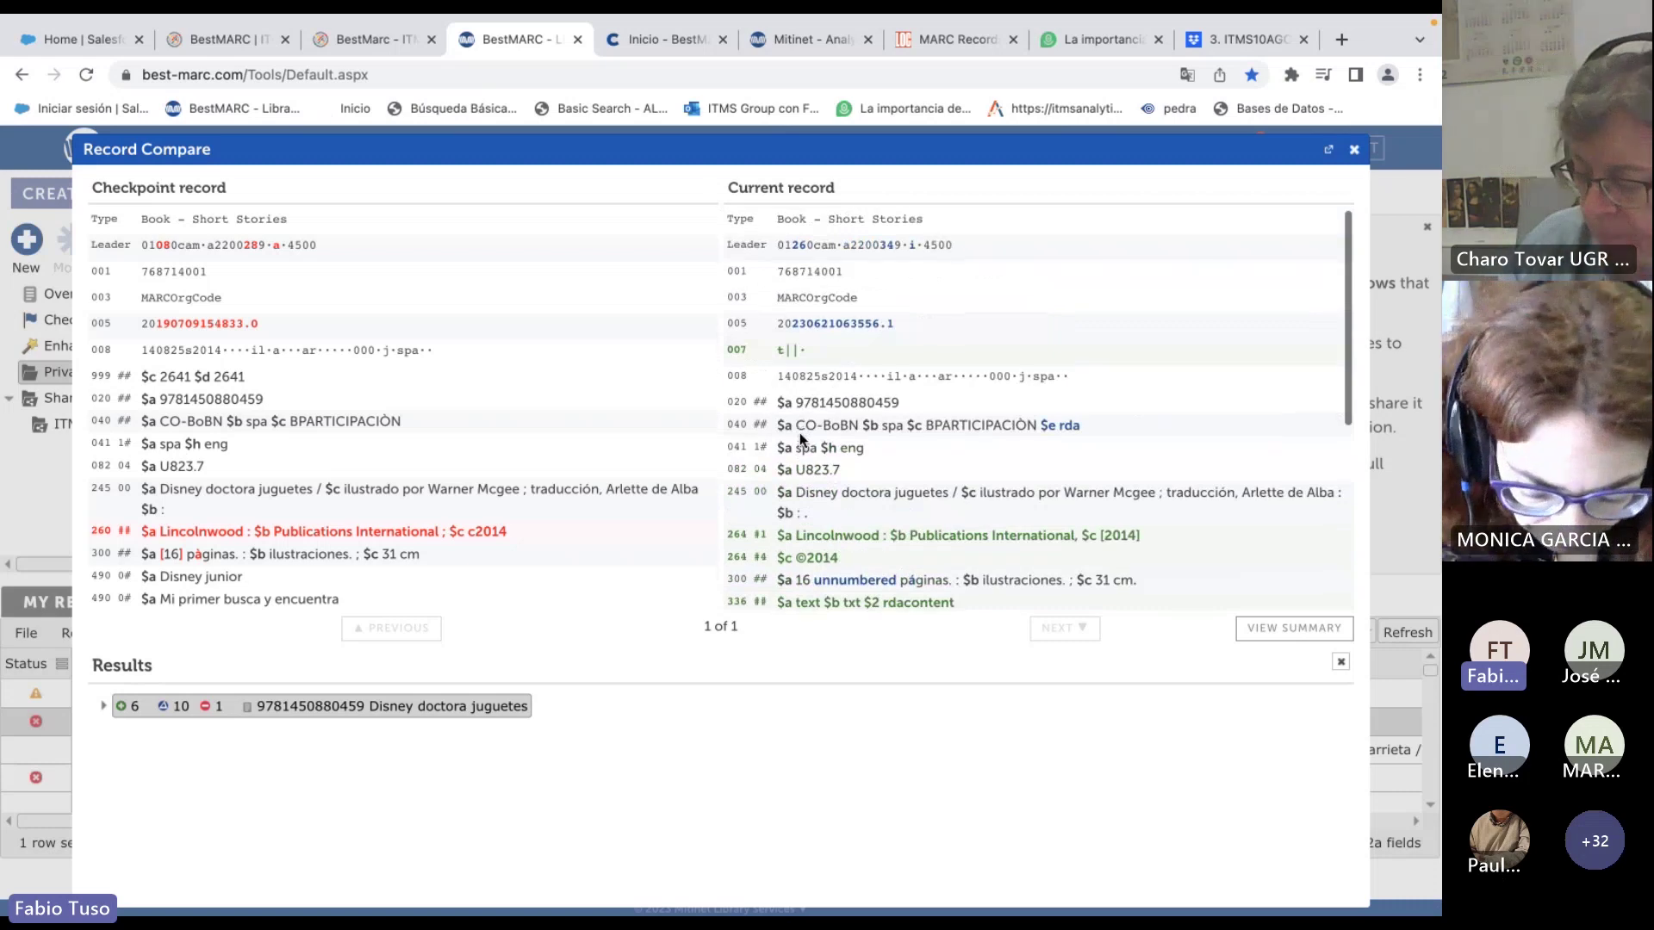
{"action": "key", "text": "Escape"}
Compare the checkpoint and current versions of "Anaconda y otros cuentos", examining the term in 100$e and the content type in 336.
{"action": "left_click", "coordinate": [404, 633]}
{"action": "right_click", "coordinate": [288, 696]}
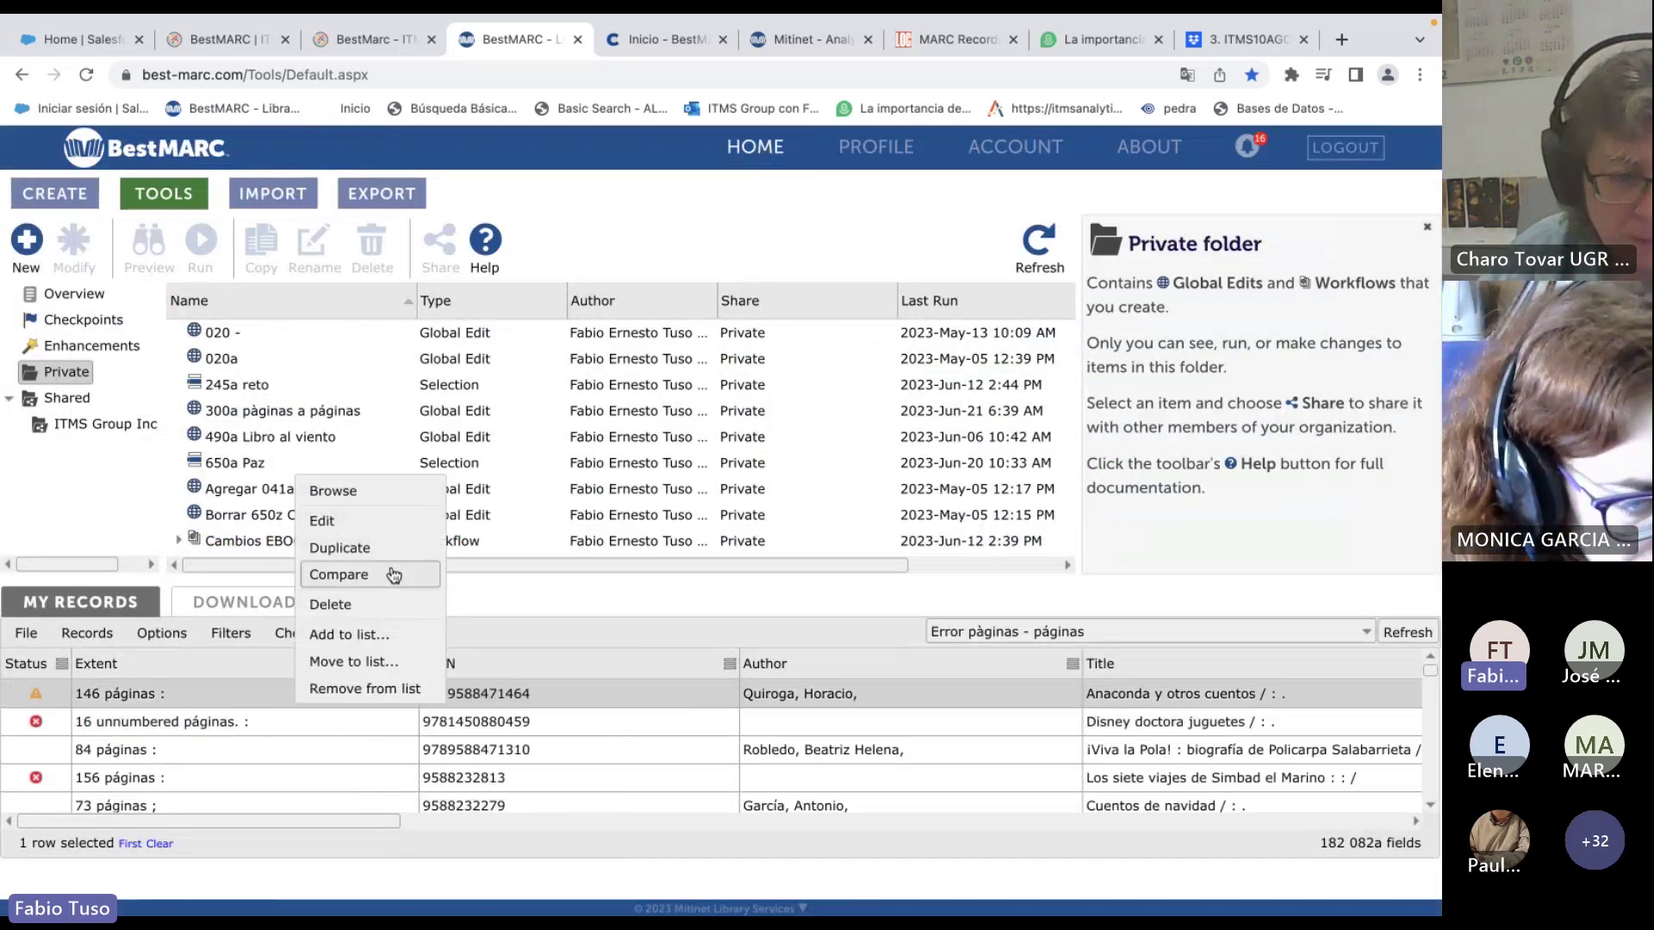
{"action": "left_click", "coordinate": [353, 576]}
{"action": "left_click_drag", "start_coordinate": [1026, 537], "coordinate": [1052, 538]}
{"action": "scroll", "coordinate": [801, 525], "scroll_direction": "down", "scroll_amount": 3}
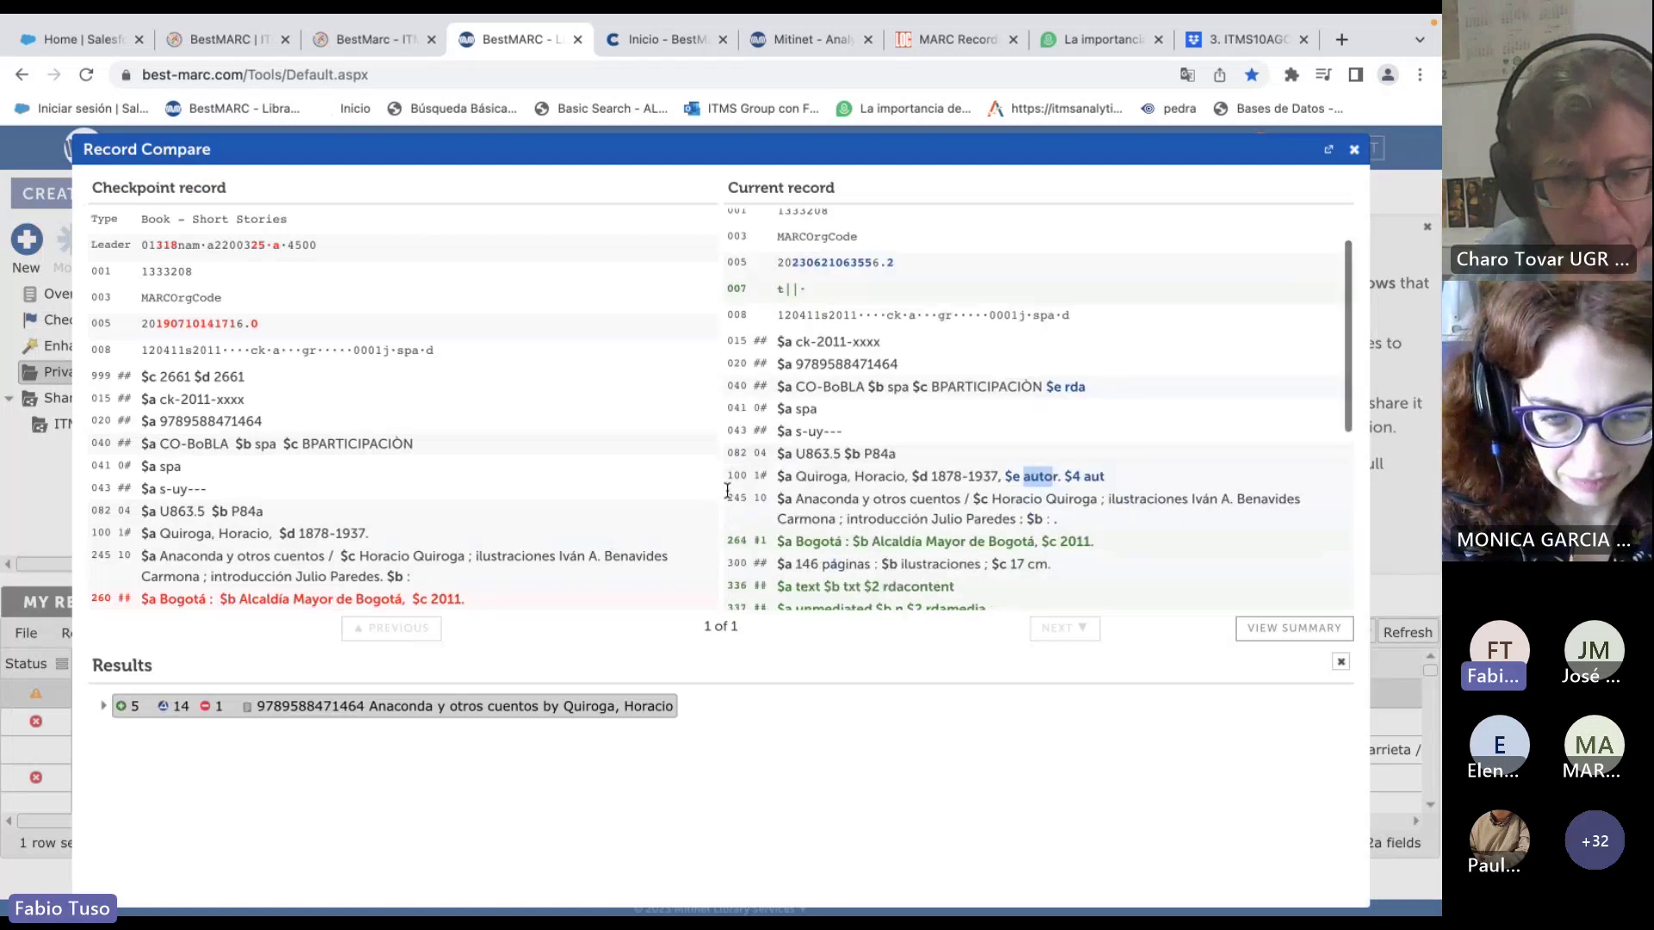
{"action": "left_click", "coordinate": [800, 526]}
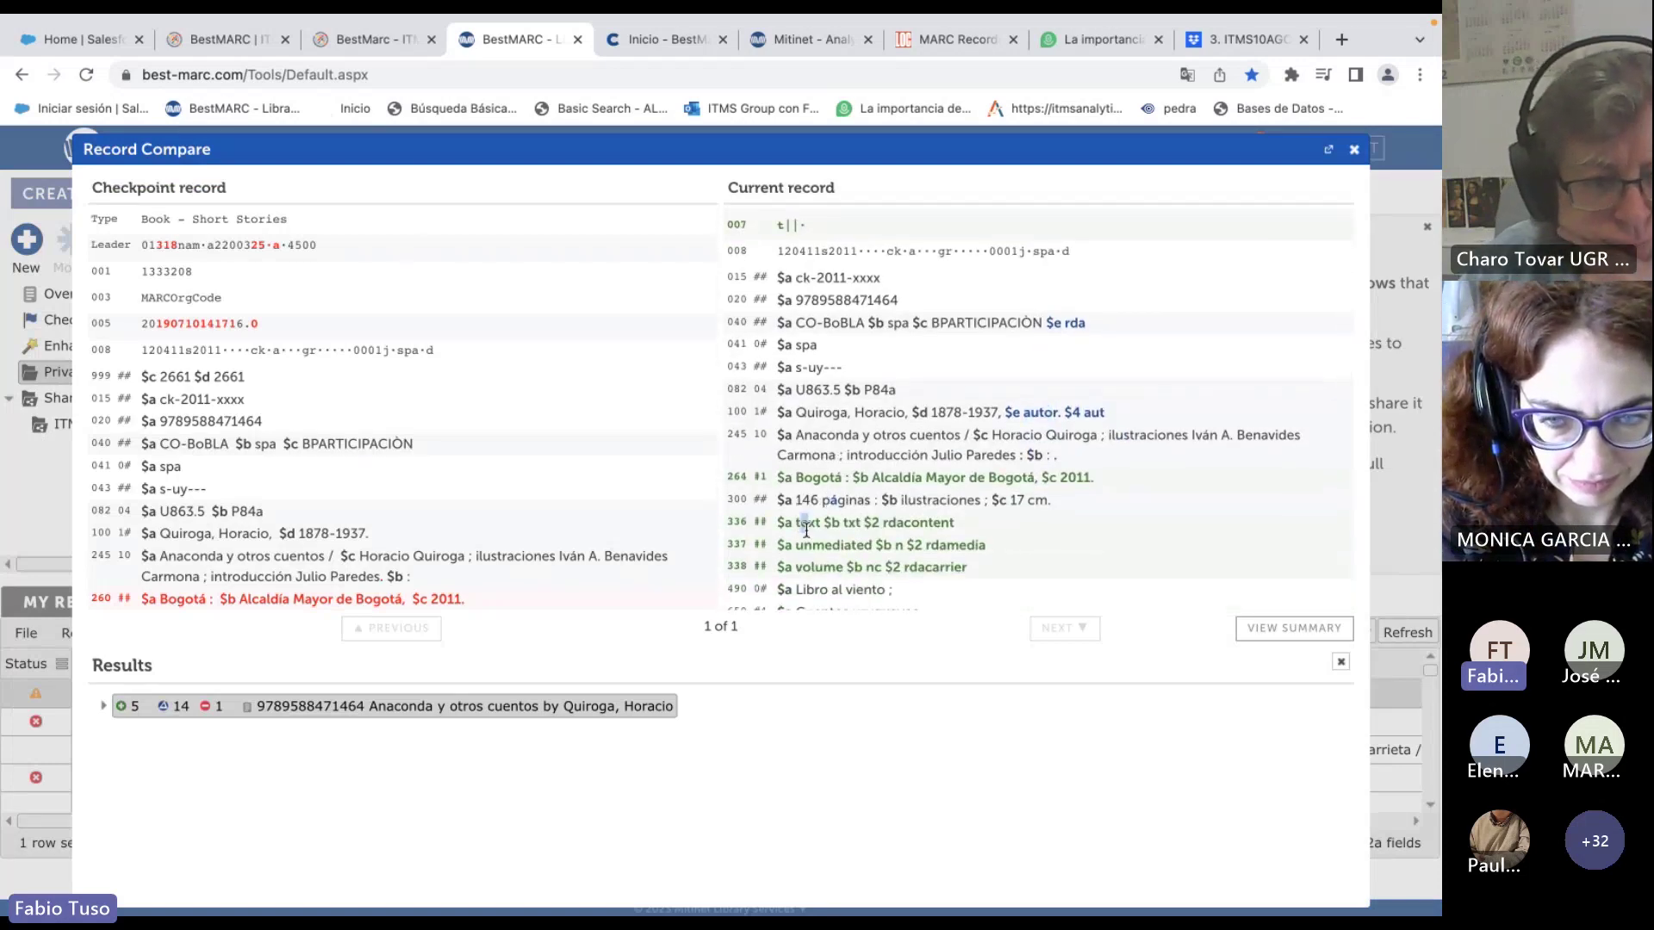
{"action": "key", "text": "Escape"}
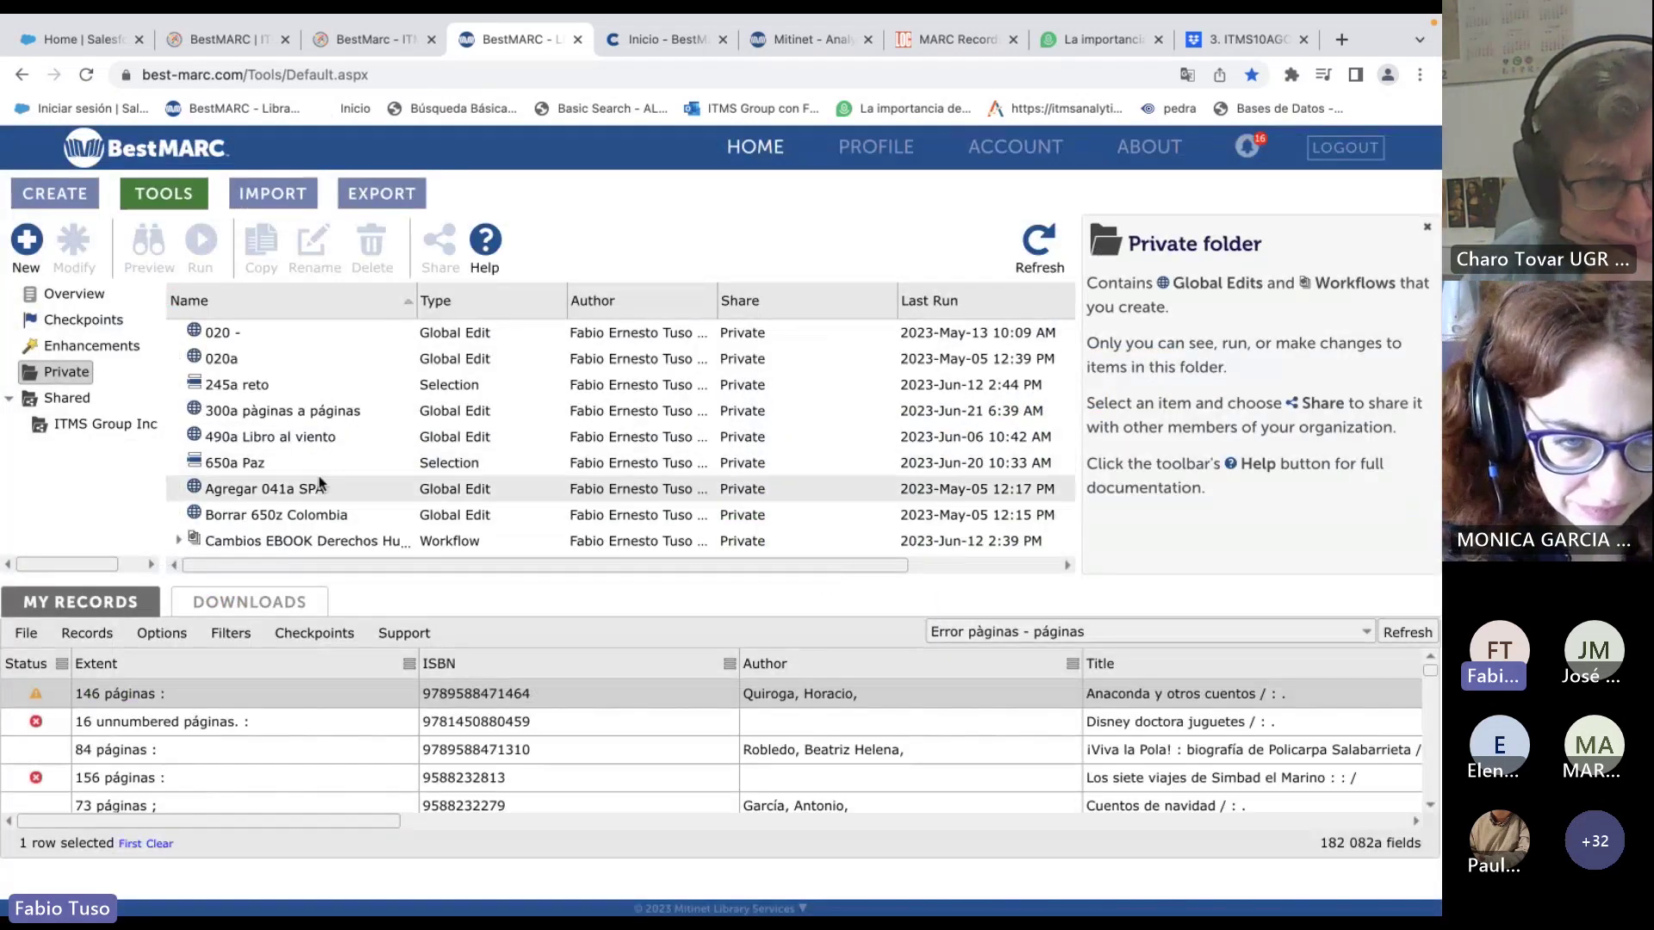
Review the 300a, 336a, 337a and 338a global edits inside the "Cambios EBOOK" workflow among the private tools.
{"action": "scroll", "coordinate": [275, 499], "scroll_direction": "right", "scroll_amount": 3}
{"action": "left_click", "coordinate": [196, 537]}
{"action": "scroll", "coordinate": [264, 439], "scroll_direction": "down", "scroll_amount": 3}
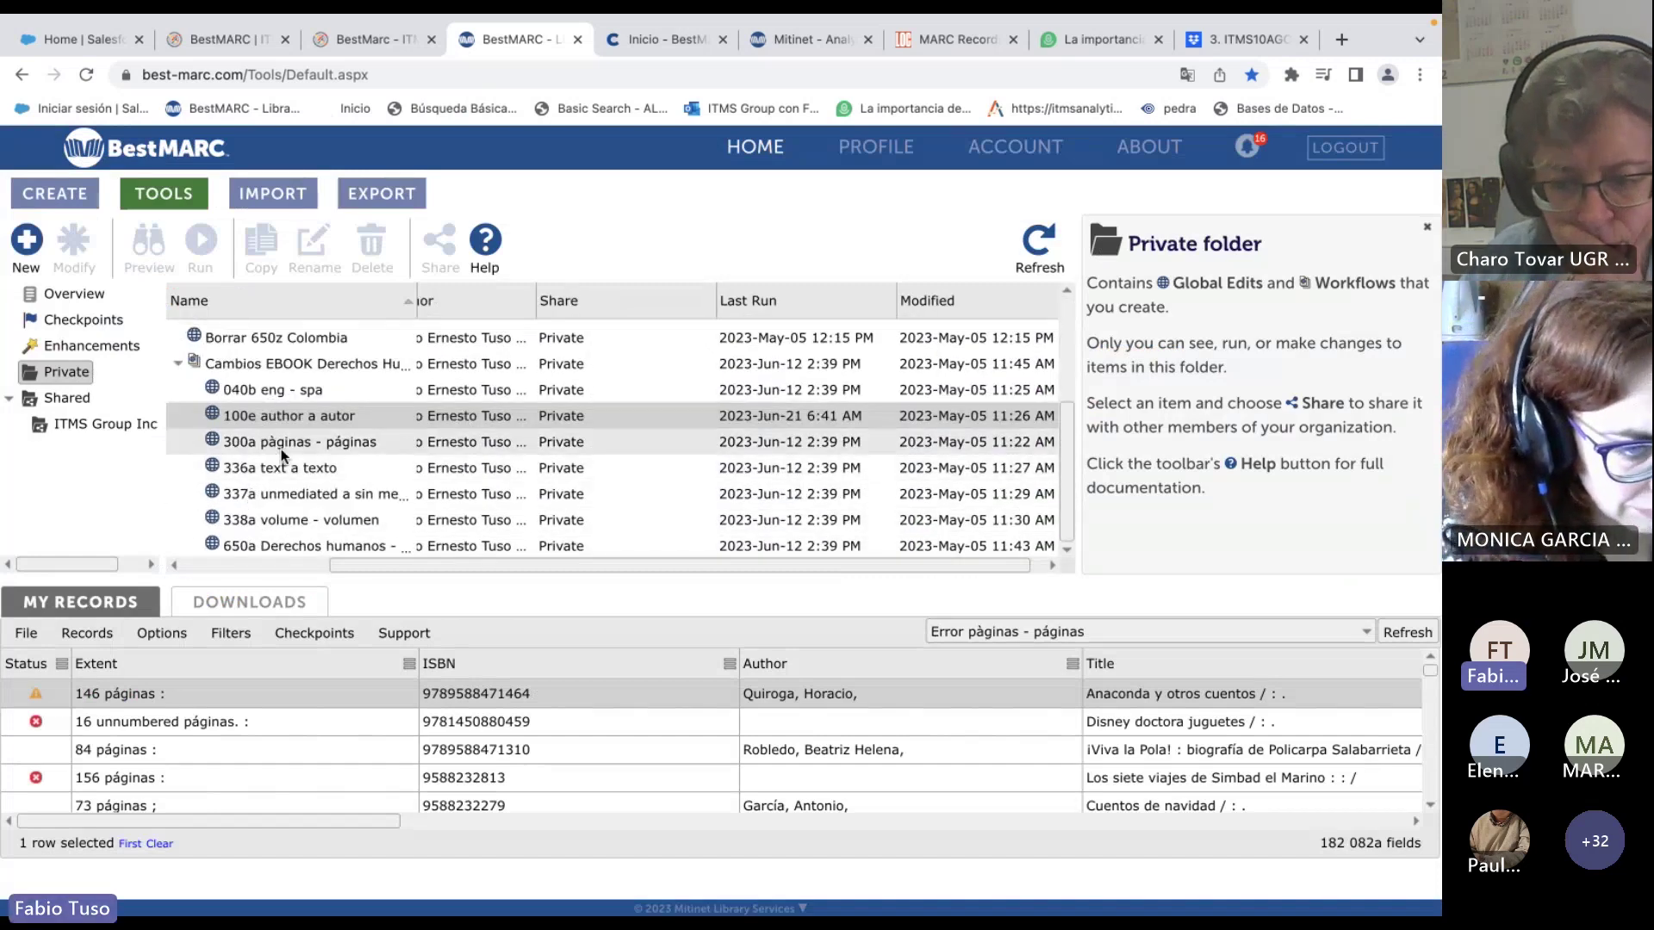
{"action": "left_click", "coordinate": [285, 446]}
{"action": "left_click", "coordinate": [236, 470]}
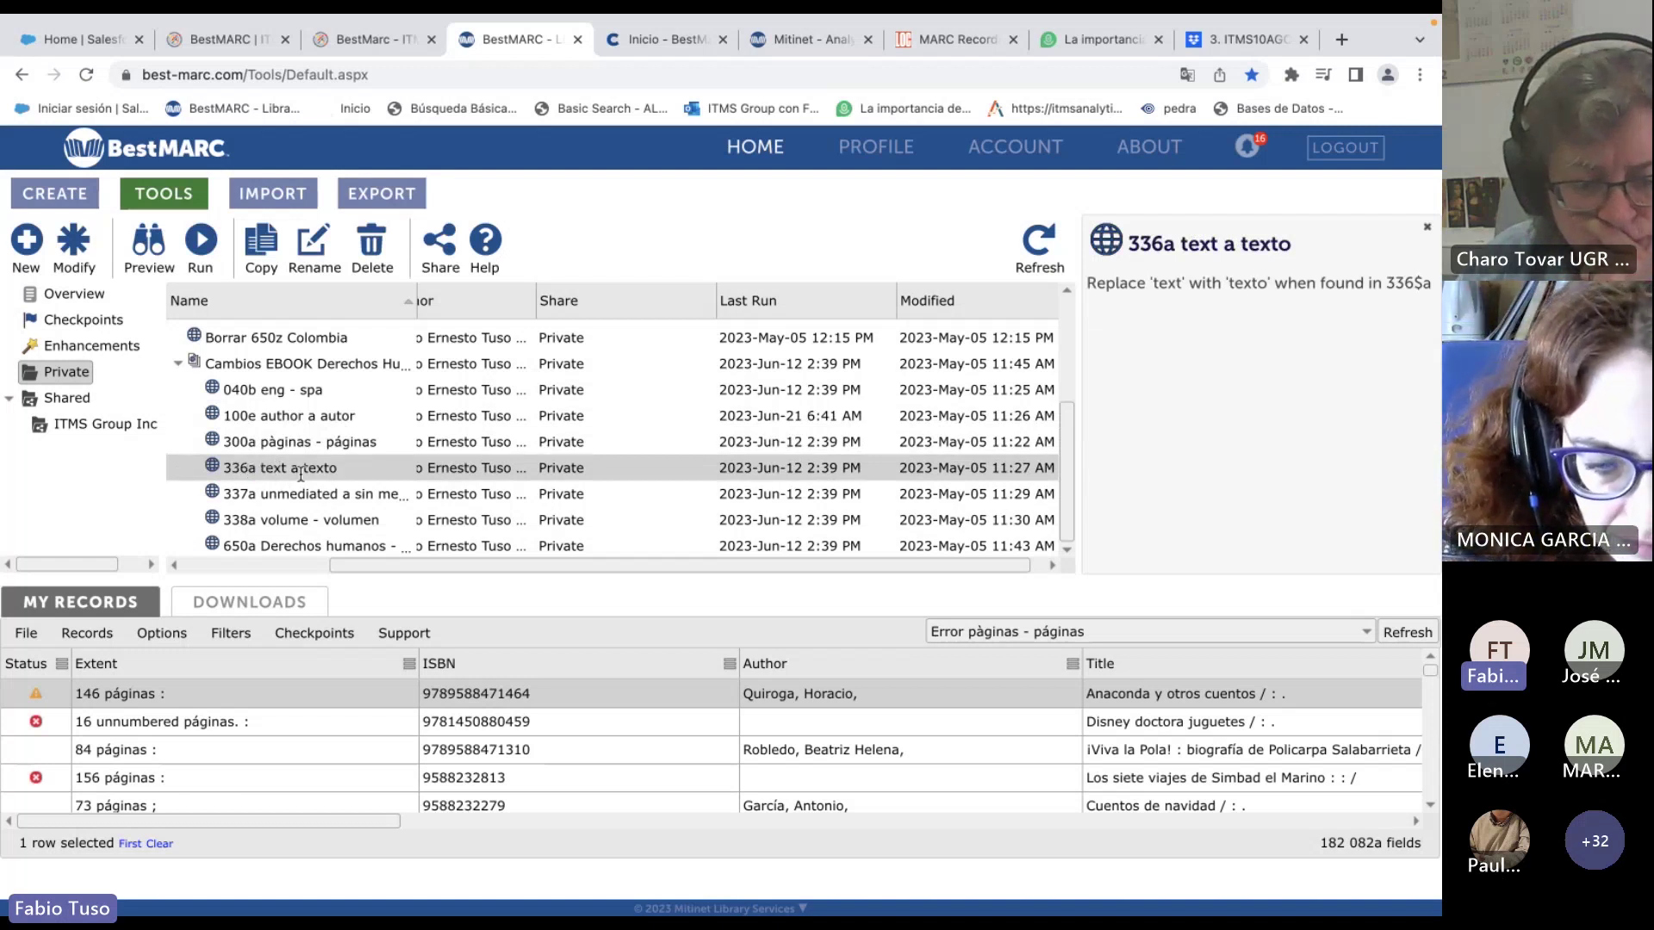
{"action": "left_click", "coordinate": [289, 497]}
{"action": "left_click", "coordinate": [301, 516]}
{"action": "left_click", "coordinate": [300, 470]}
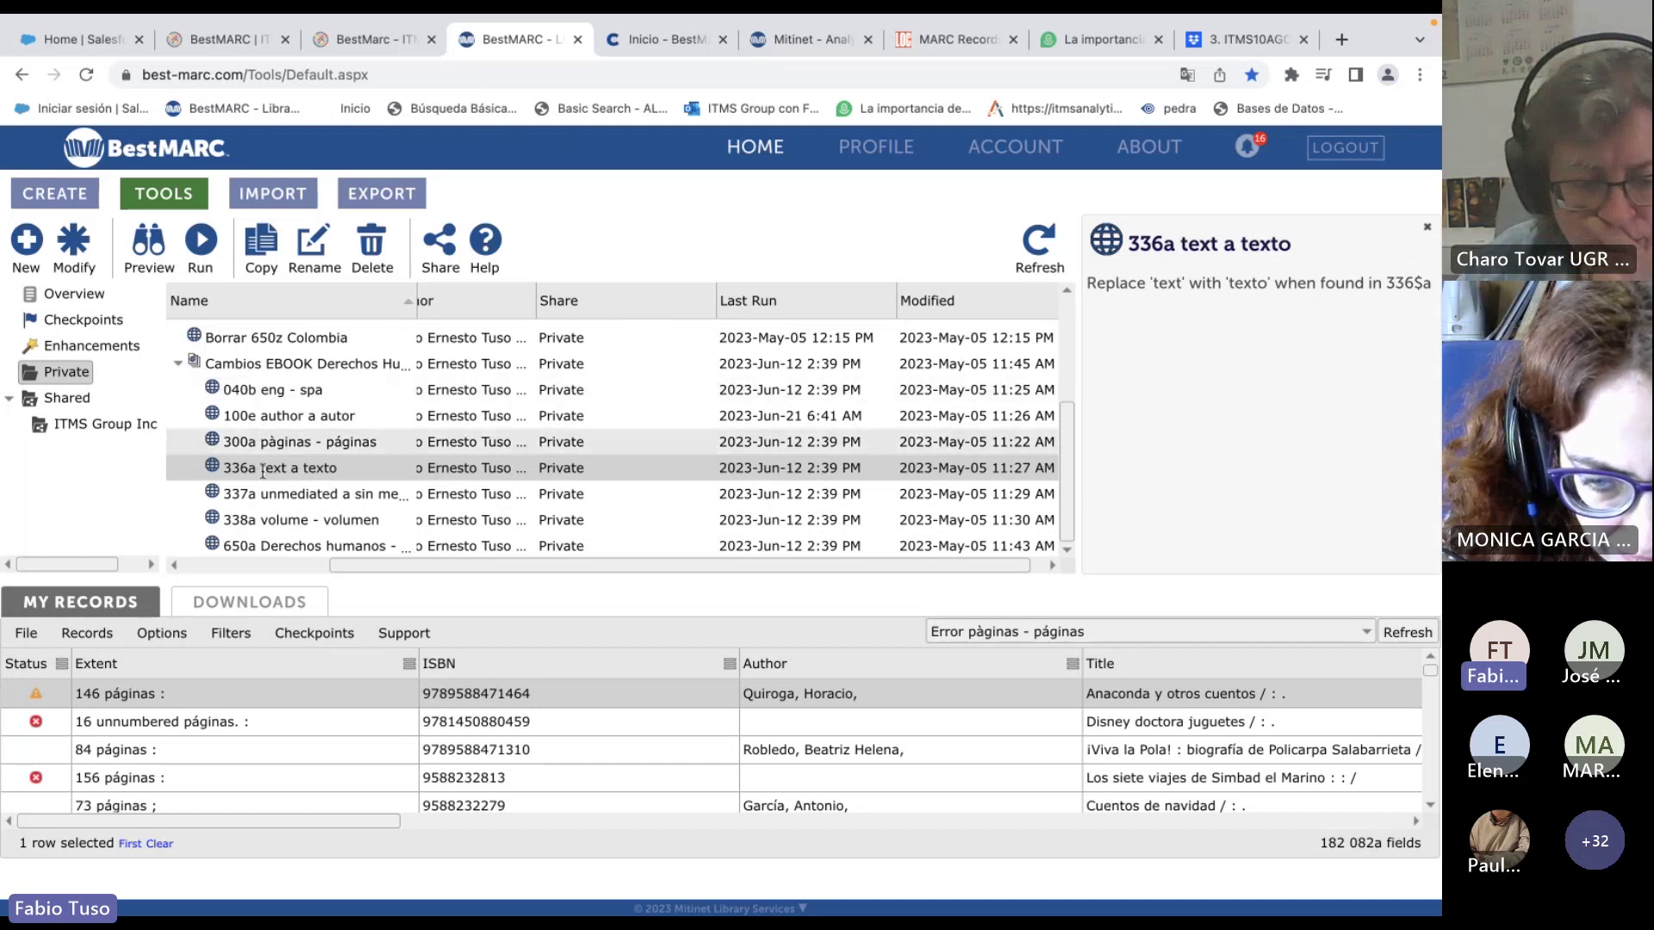
{"action": "left_click", "coordinate": [281, 519]}
{"action": "left_click", "coordinate": [285, 470]}
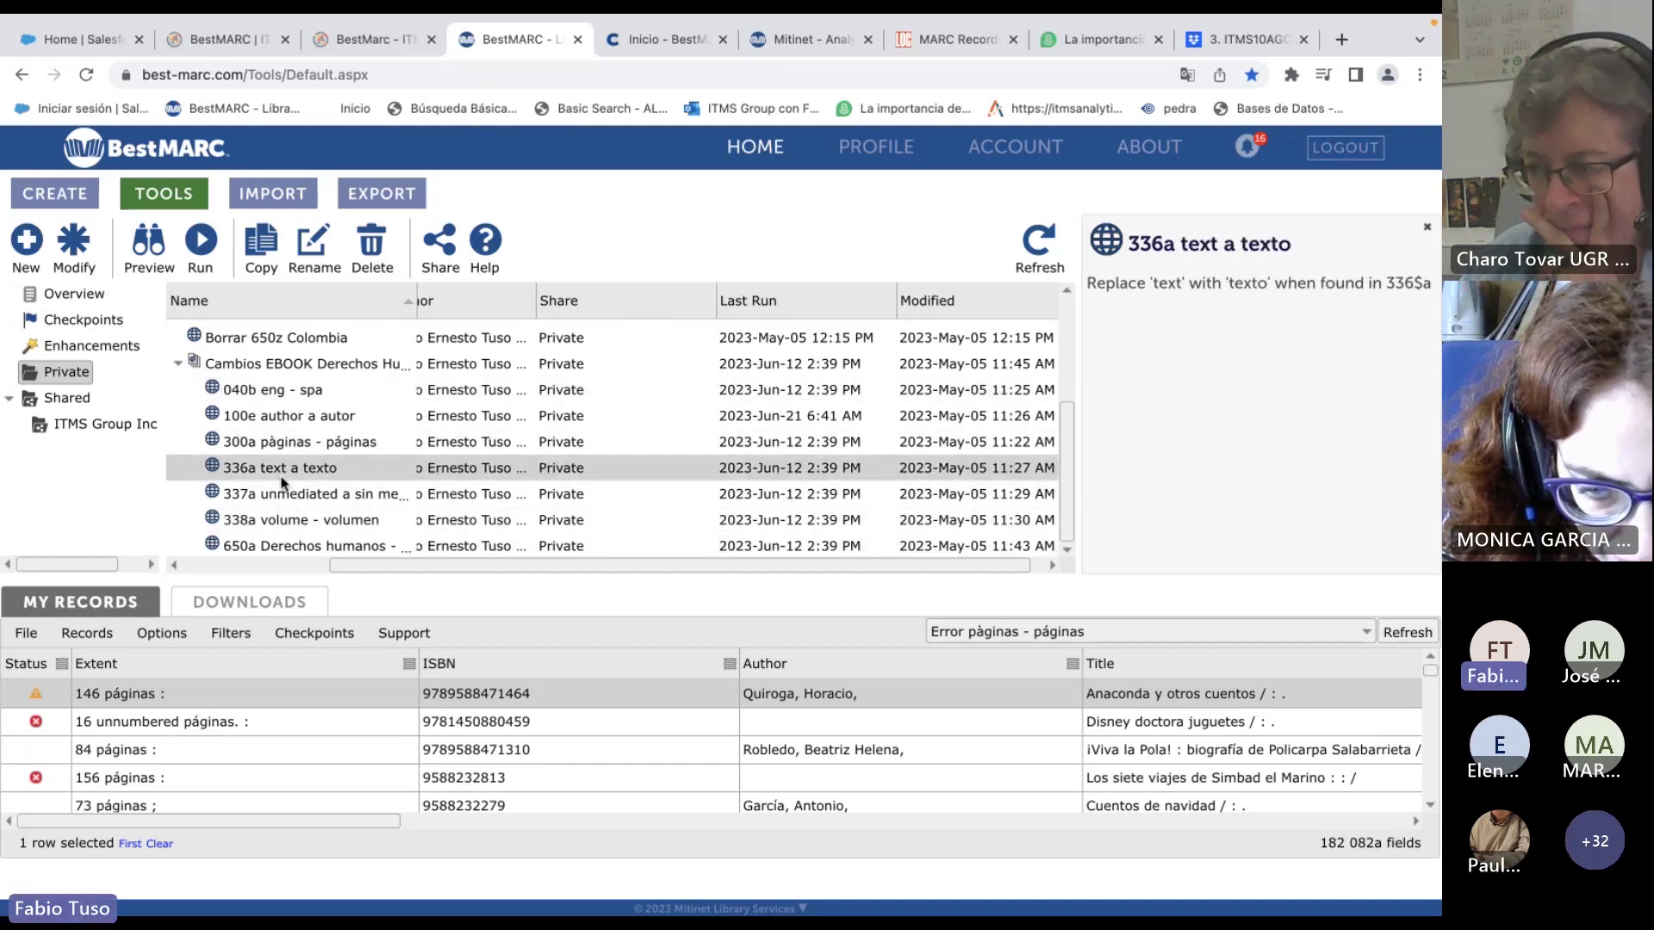
{"action": "key", "text": "shift+Down"}
{"action": "key", "text": "shift+Down"}
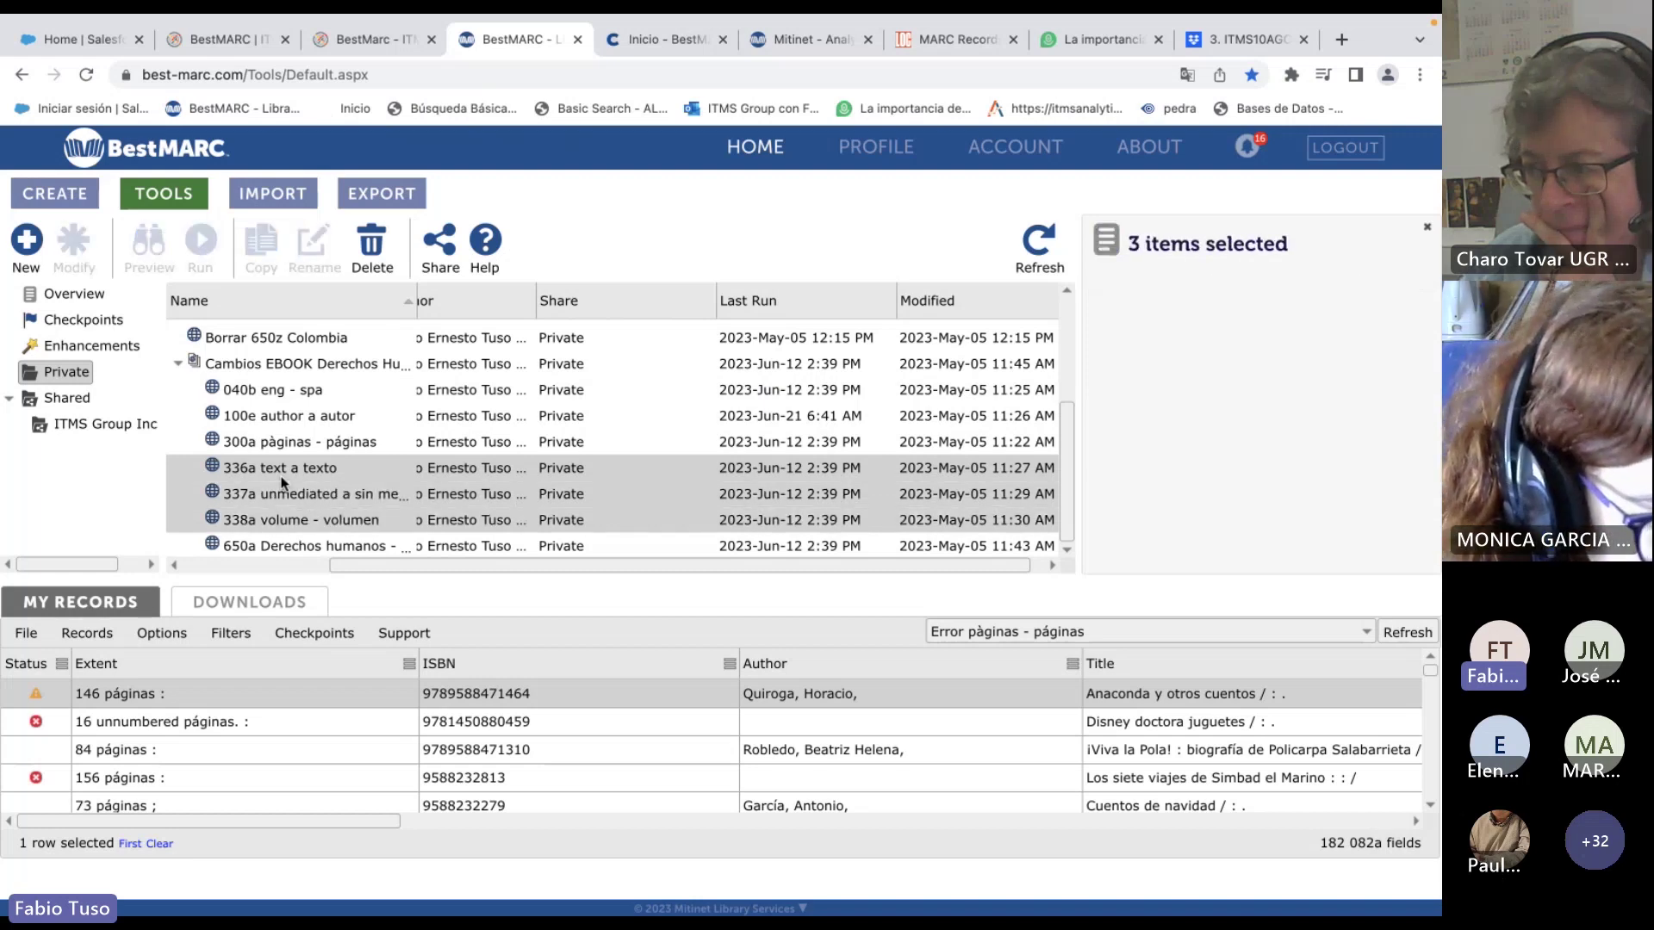
{"action": "left_click", "coordinate": [291, 495]}
Run the "336a text a texto" global edit on all records in the "Error pàginas - páginas" list and close its report.
{"action": "left_click", "coordinate": [289, 470]}
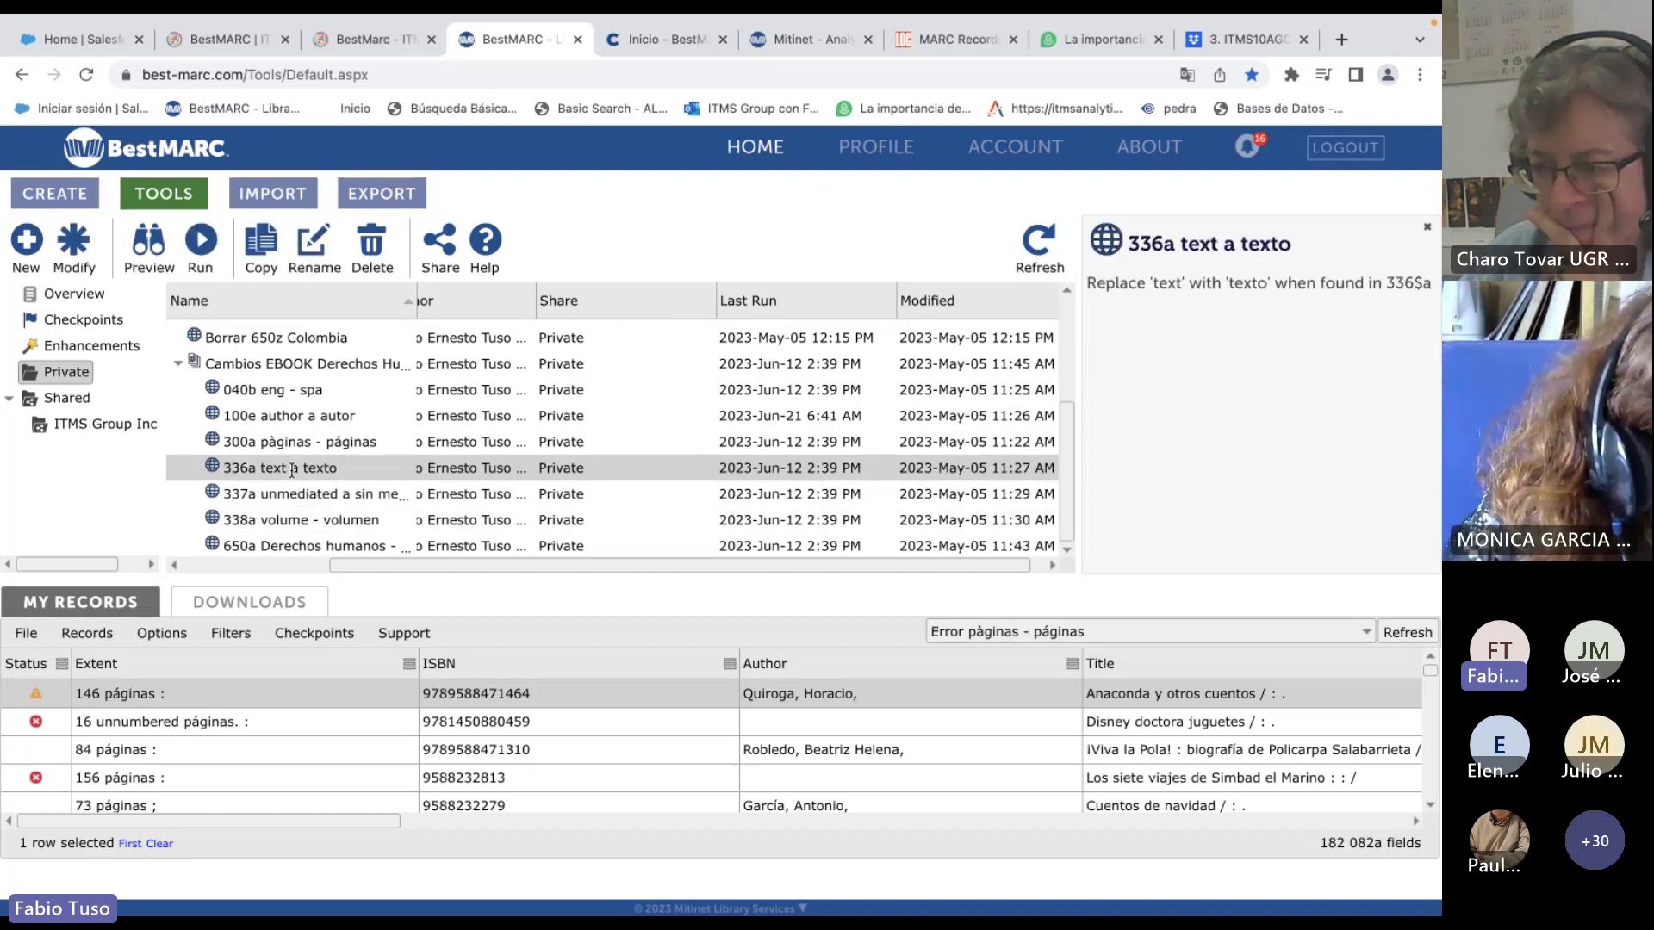
{"action": "left_click", "coordinate": [201, 246]}
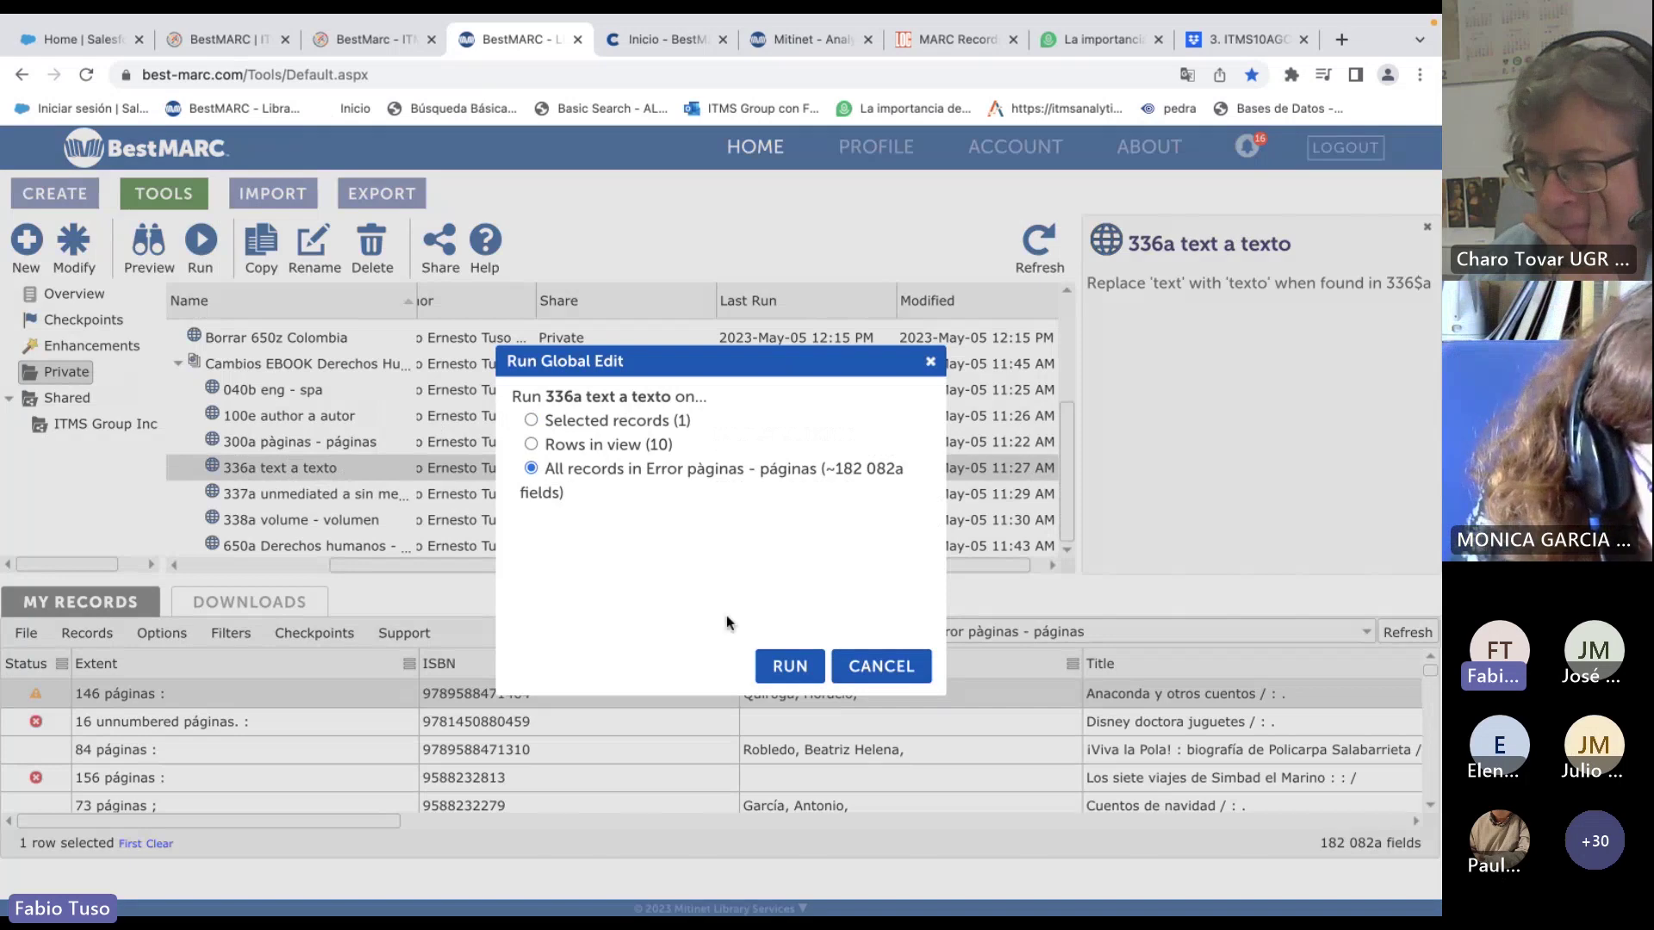
{"action": "left_click", "coordinate": [779, 666]}
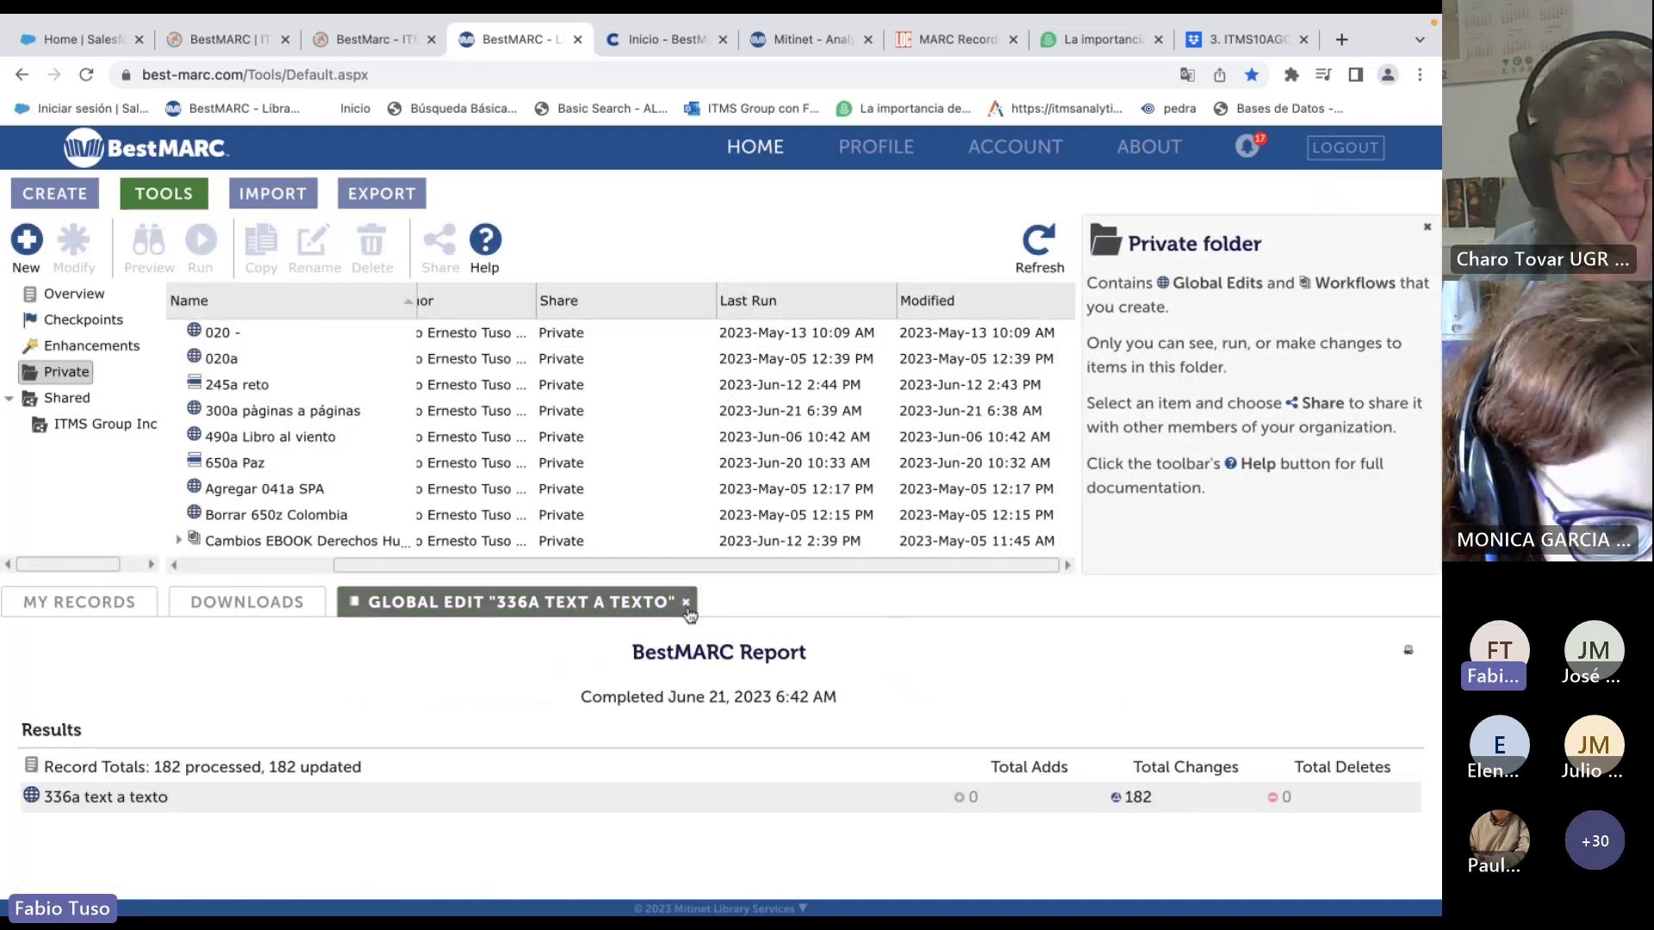
{"action": "left_click", "coordinate": [687, 603]}
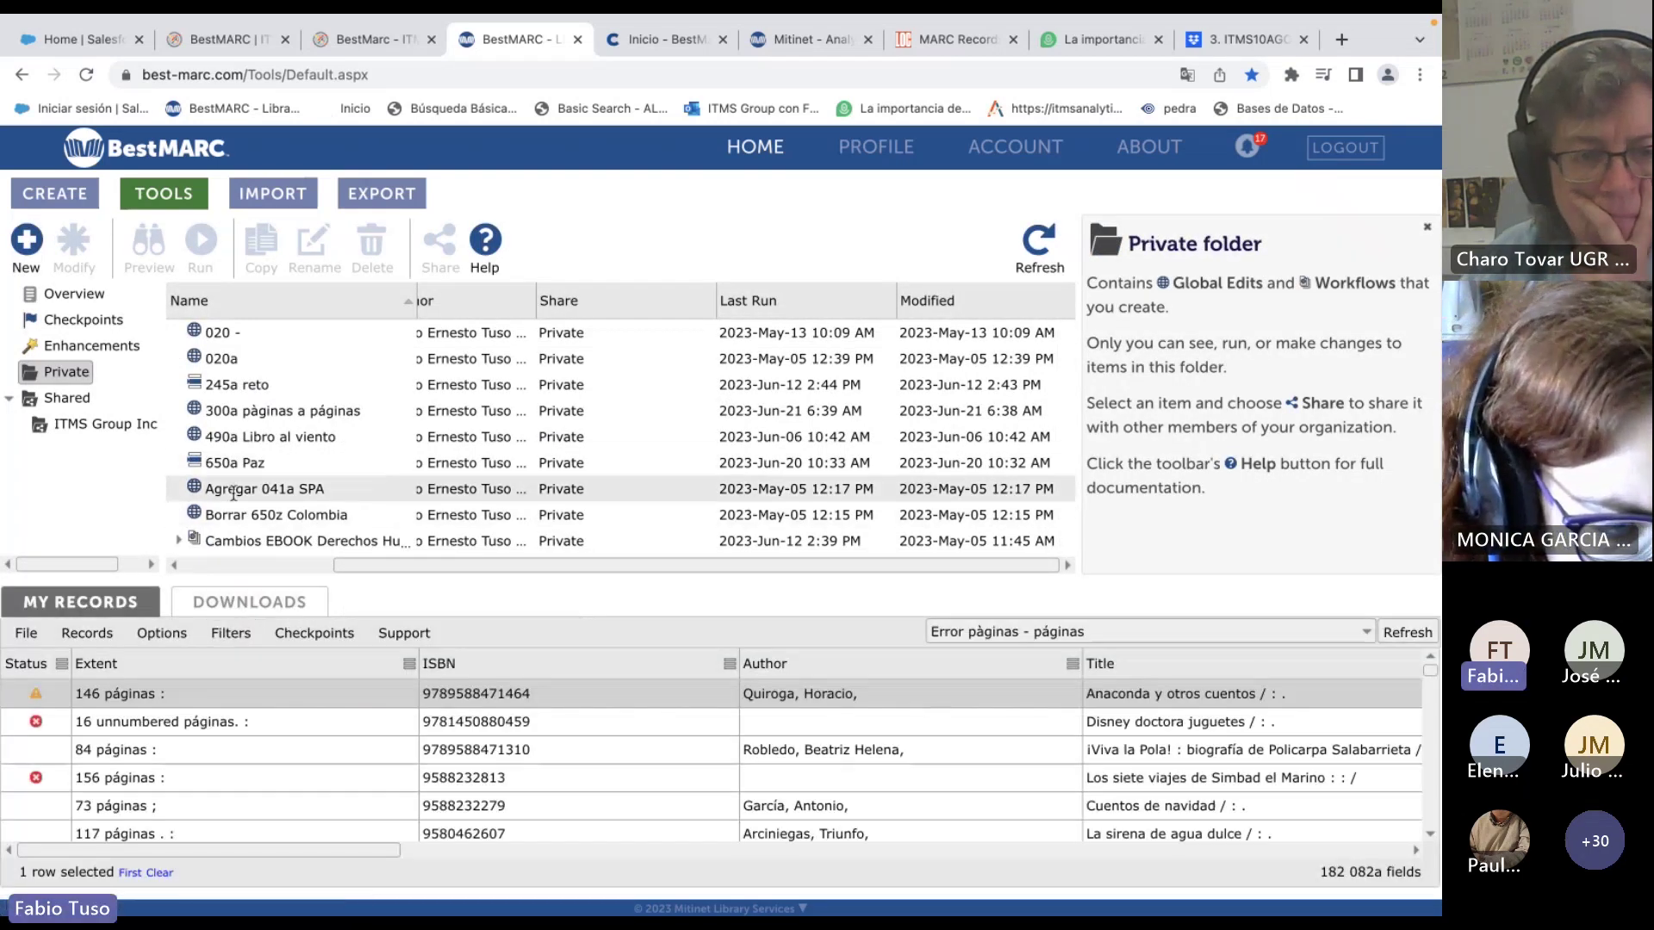
Run the "337a unmediated a sin mediación" global edit from the "Cambios EBOOK" workflow on all listed records and close its report.
{"action": "left_click", "coordinate": [178, 540]}
{"action": "scroll", "coordinate": [302, 440], "scroll_direction": "down", "scroll_amount": 3}
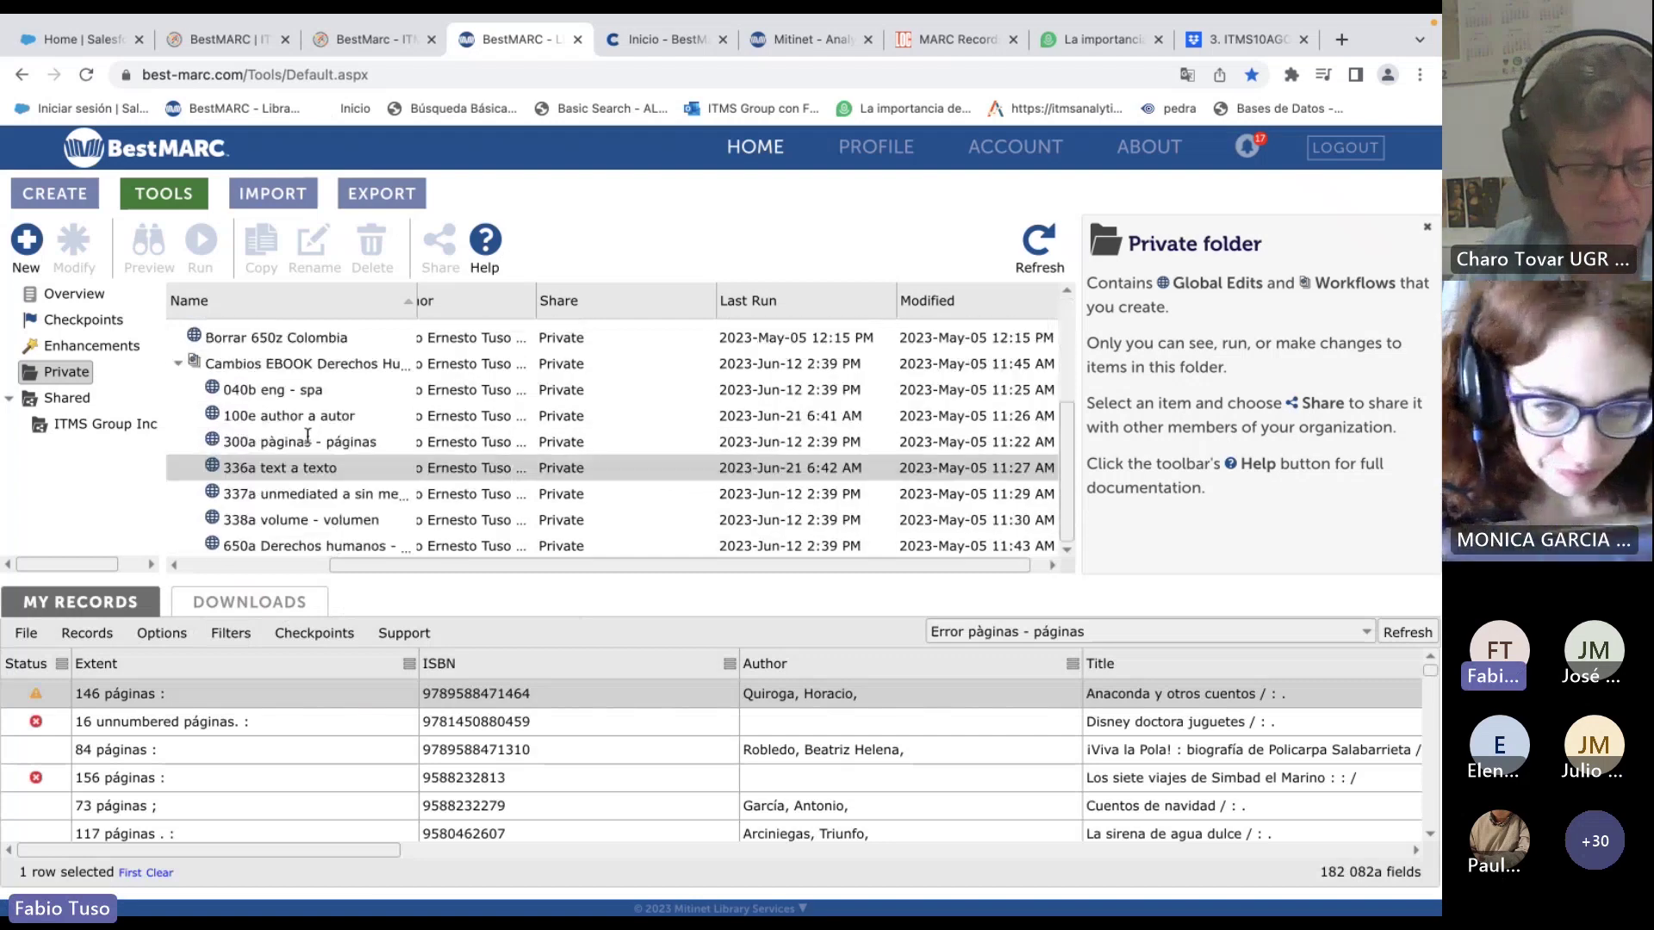
{"action": "left_click", "coordinate": [293, 494]}
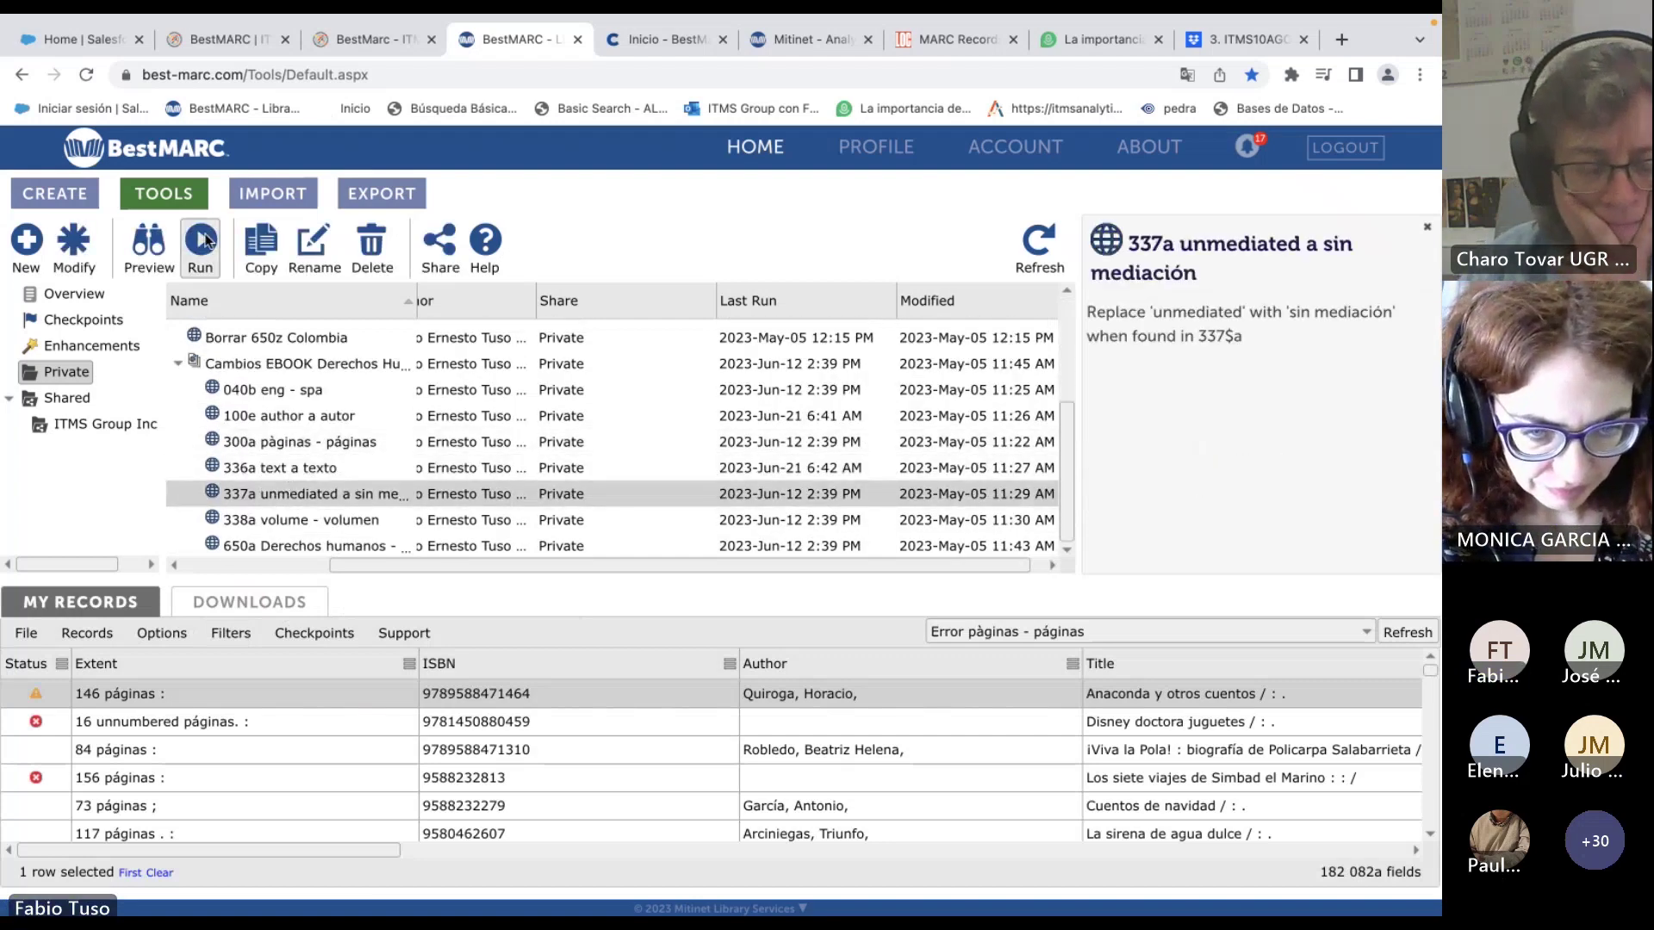
{"action": "left_click", "coordinate": [201, 245]}
{"action": "left_click", "coordinate": [784, 665]}
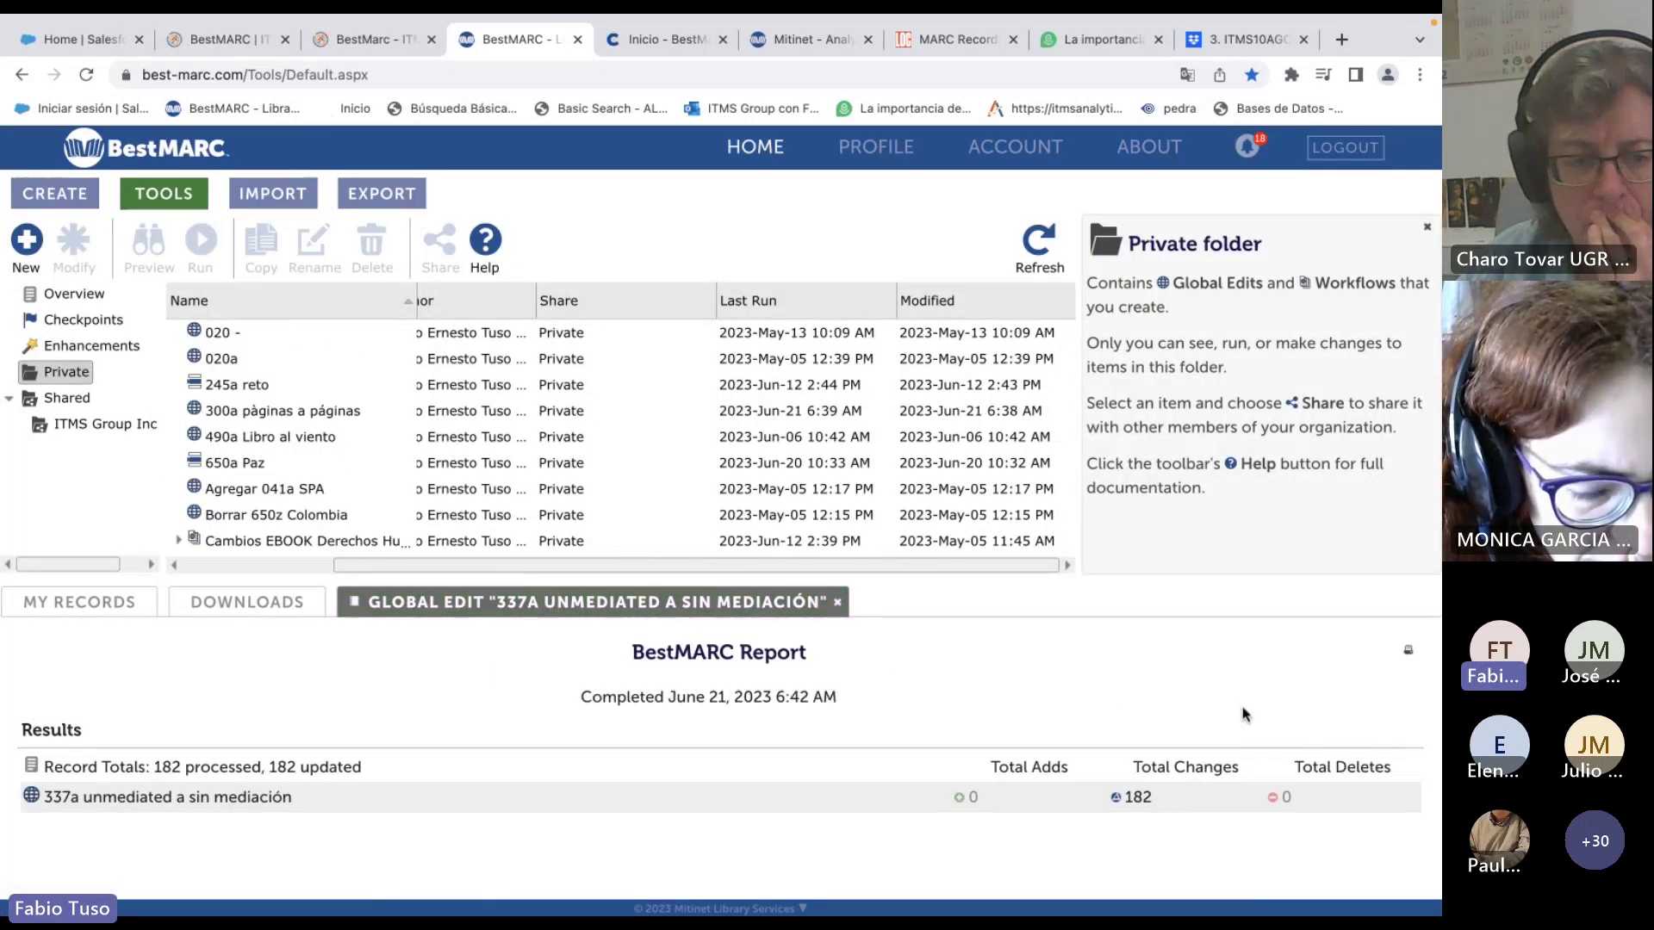
{"action": "left_click", "coordinate": [835, 606]}
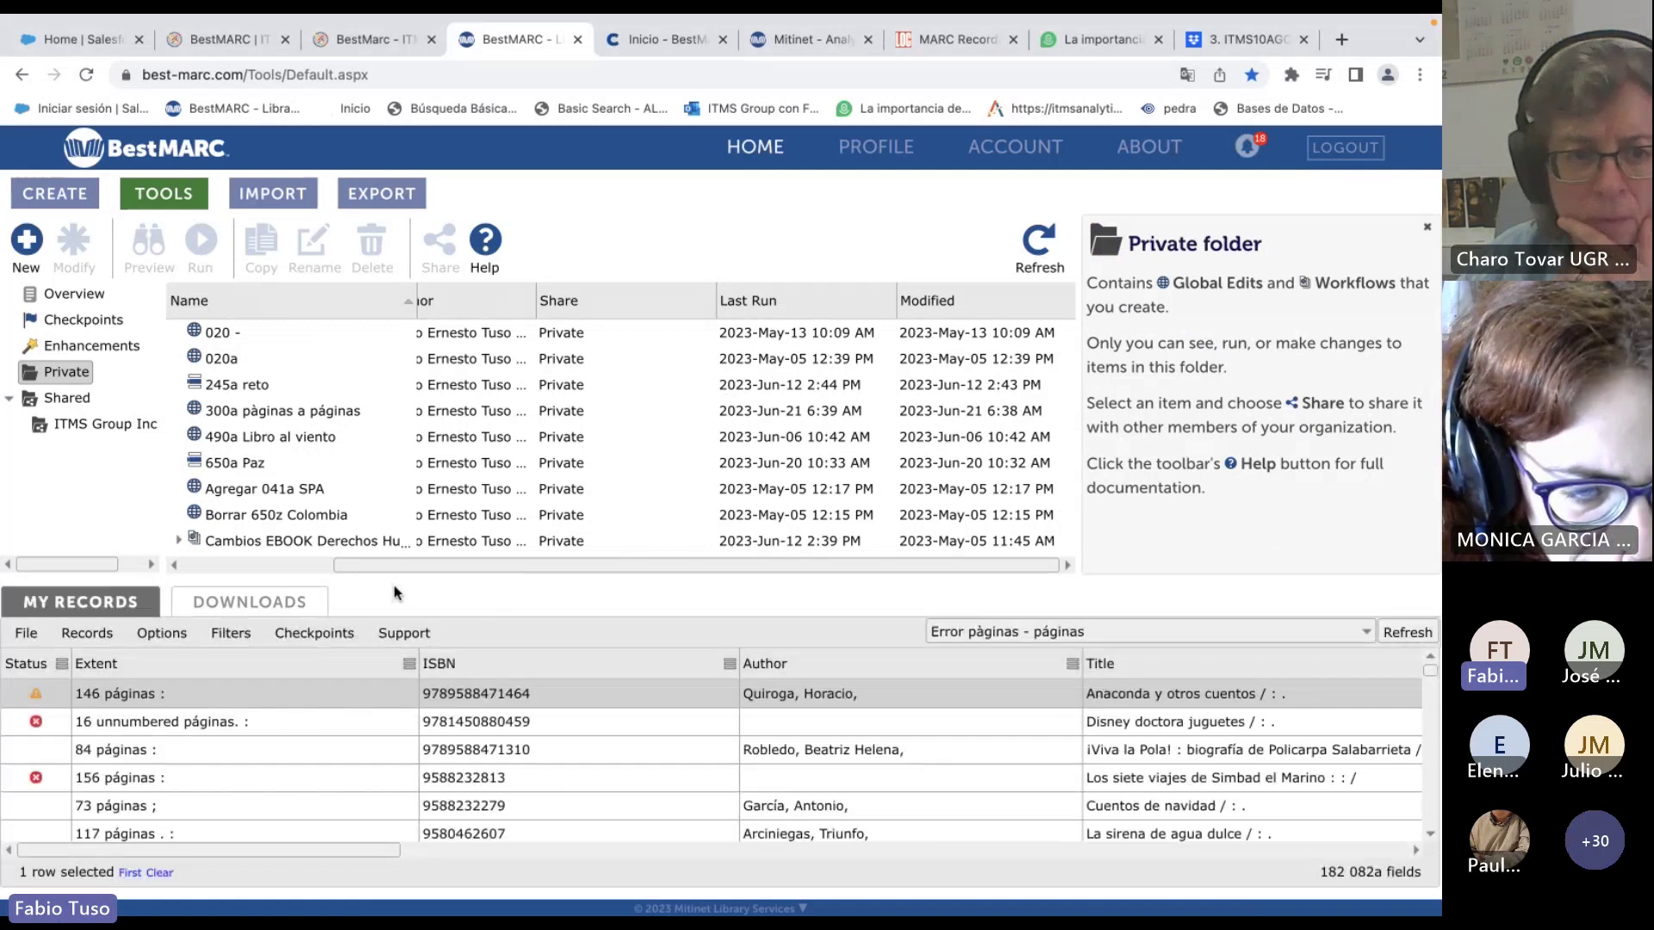
Run the "338a volume - volumen" global edit from the "Cambios EBOOK" workflow on all records in the list.
{"action": "left_click", "coordinate": [177, 543]}
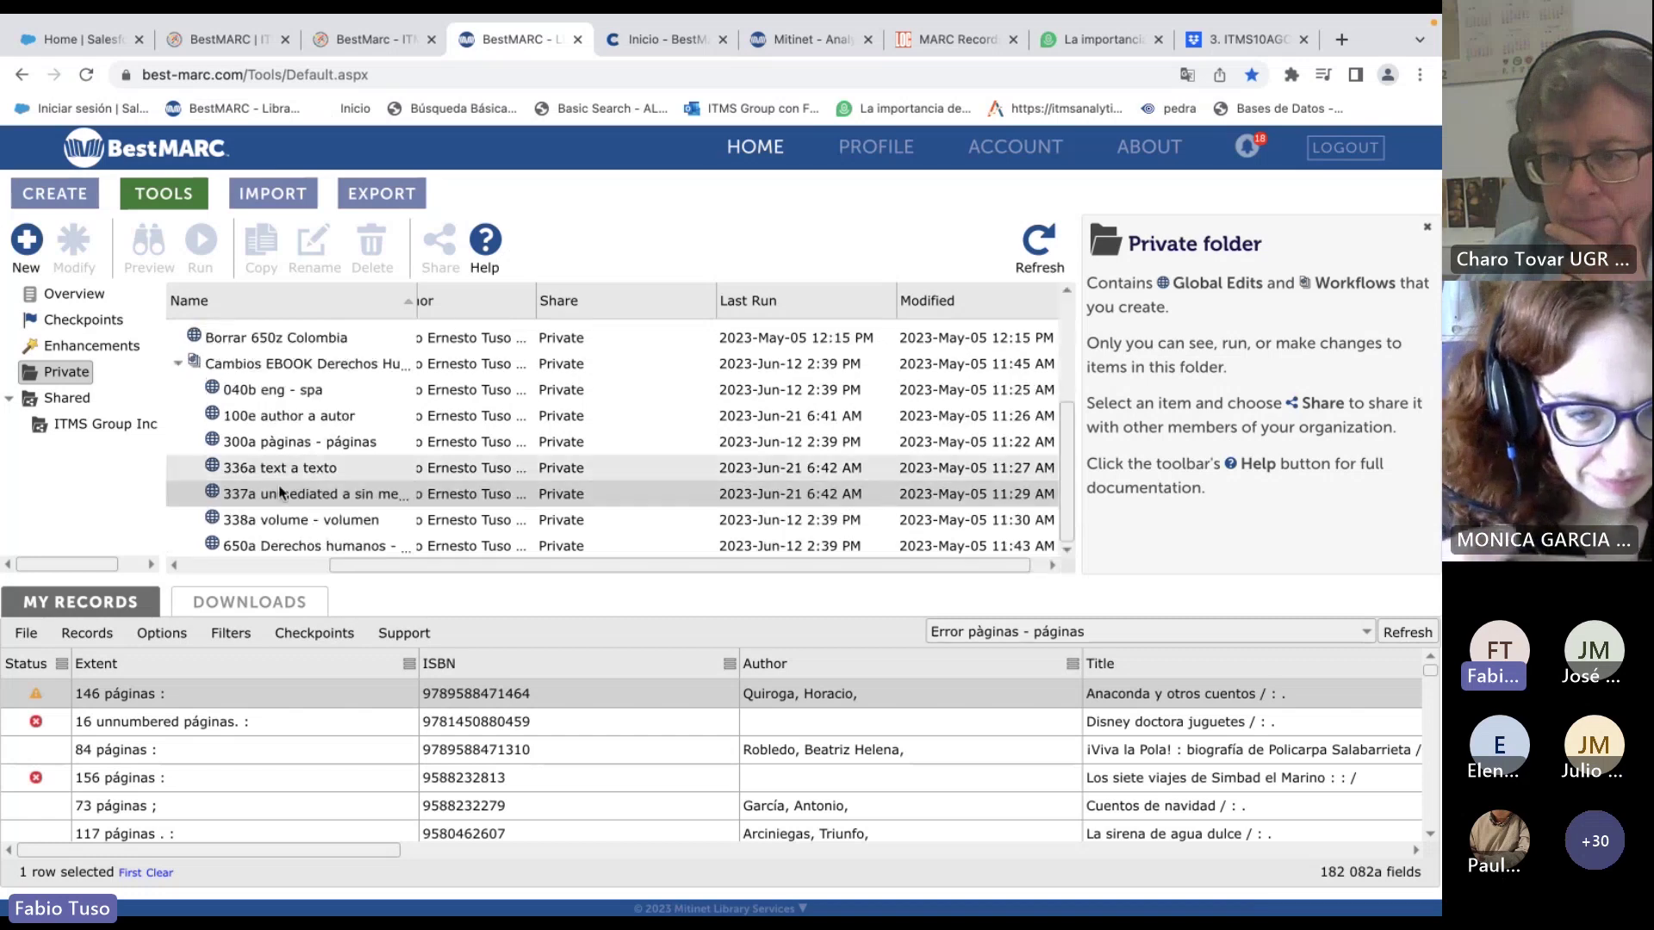
{"action": "left_click", "coordinate": [280, 544]}
{"action": "left_click", "coordinate": [287, 528]}
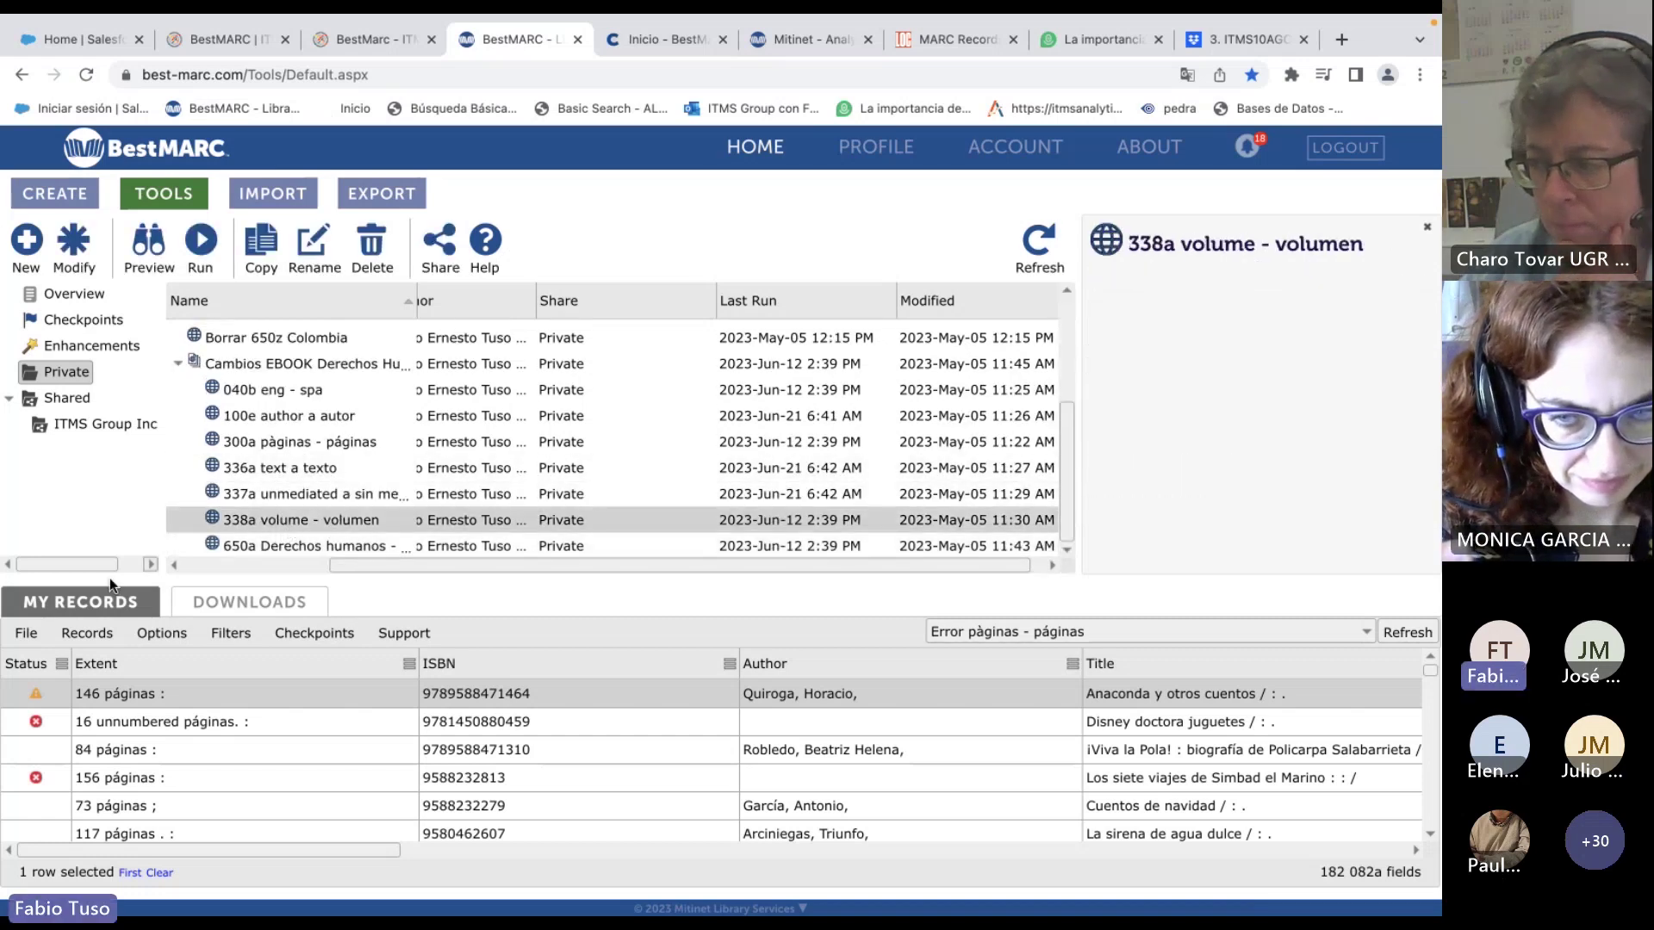
{"action": "left_click", "coordinate": [201, 243]}
{"action": "left_click", "coordinate": [788, 664]}
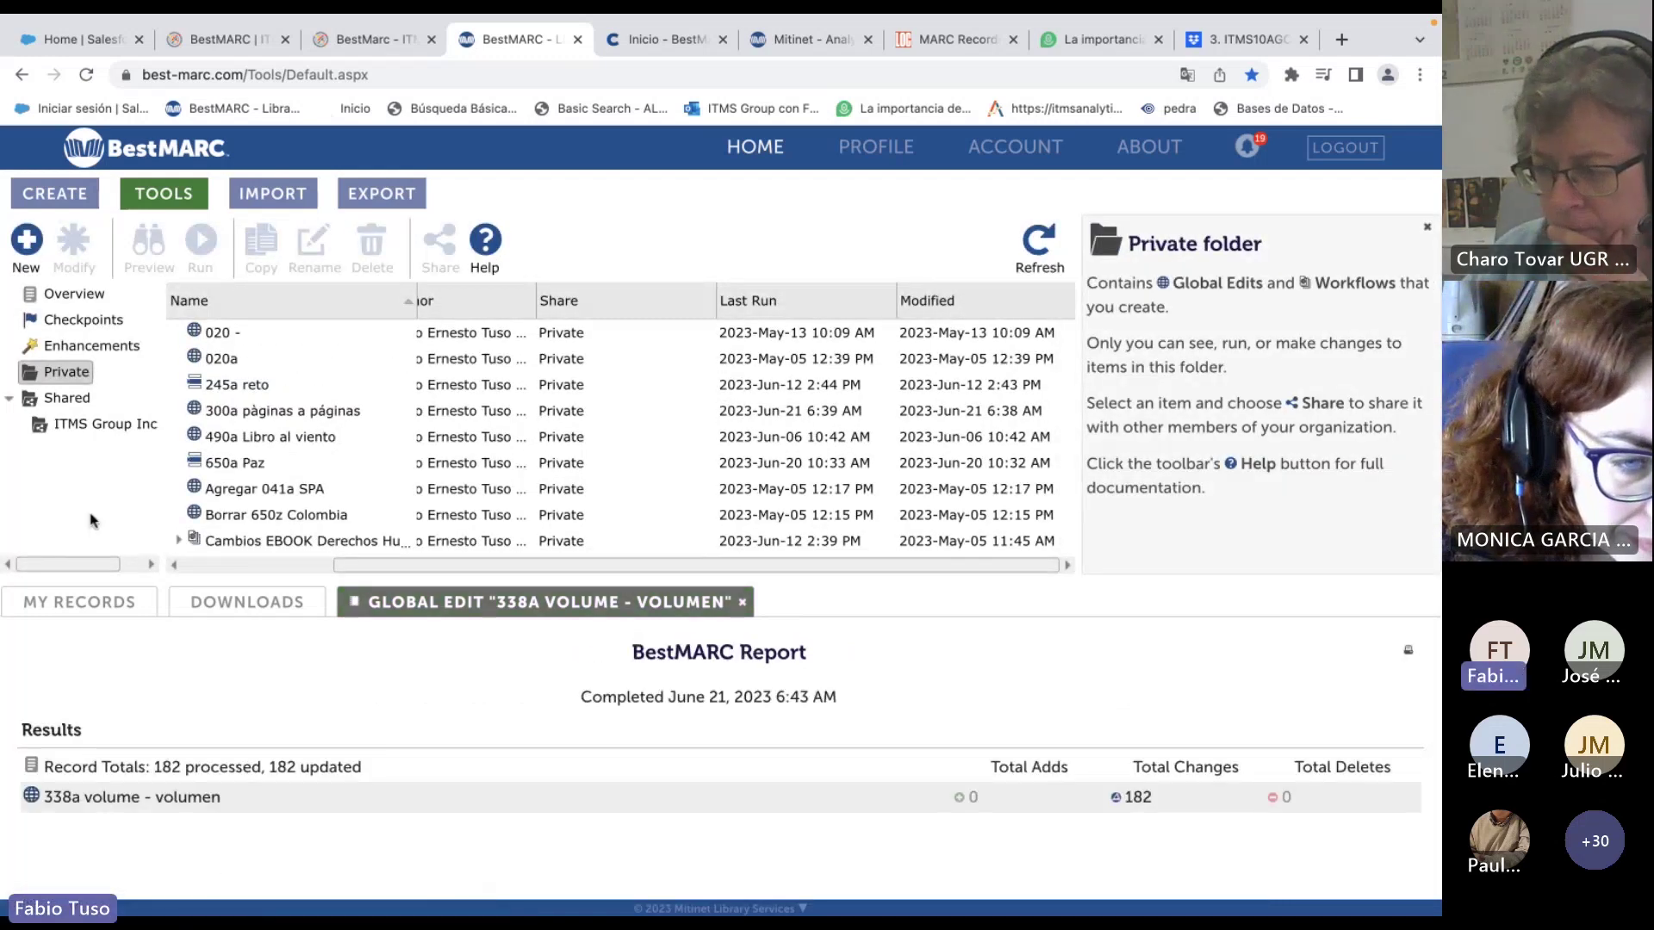
Compare the checkpoint and current versions of "Anaconda y otros cuentos", examining the terms in fields 336, 337 and 338.
{"action": "left_click", "coordinate": [79, 601]}
{"action": "right_click", "coordinate": [334, 695]}
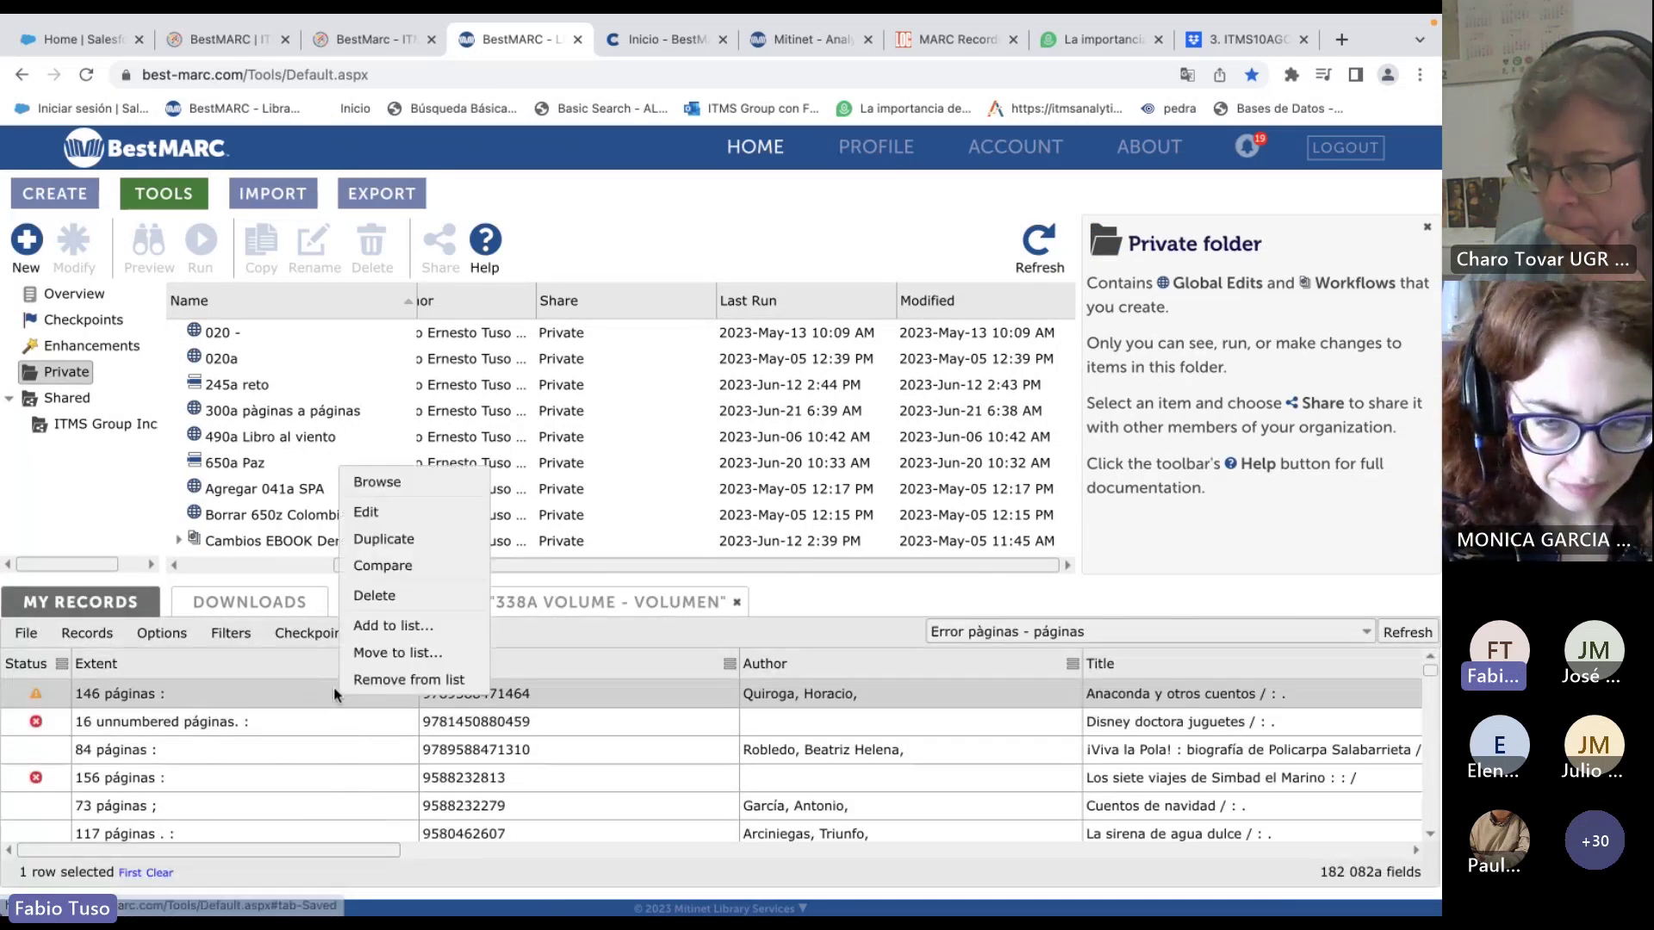
{"action": "left_click", "coordinate": [455, 567]}
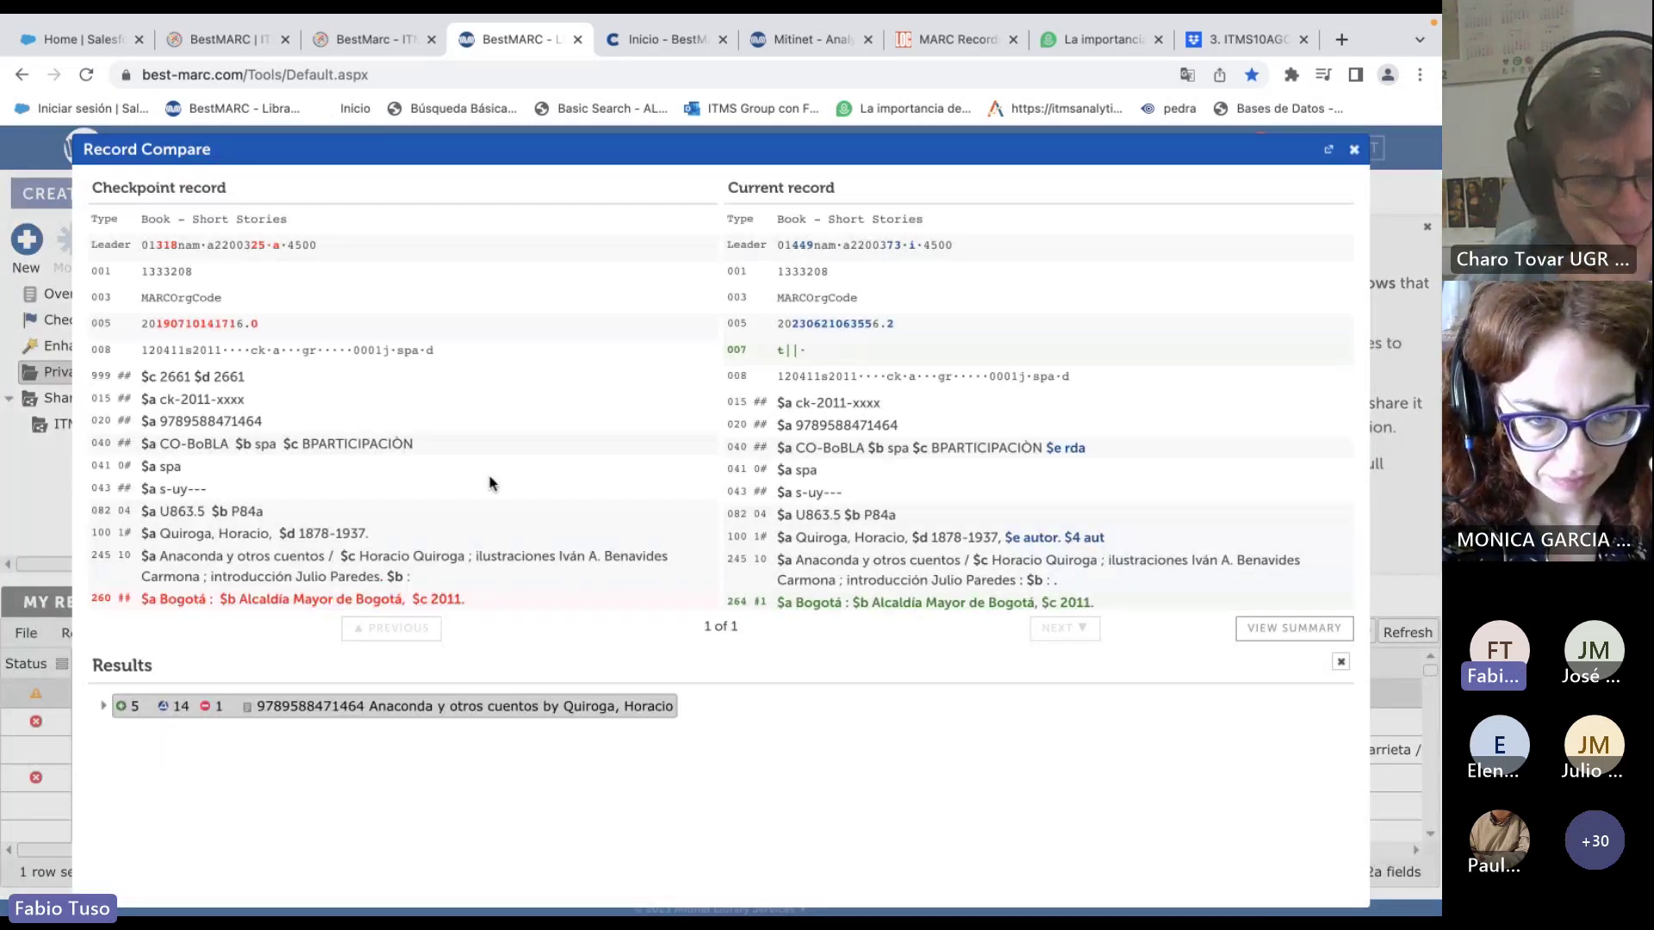
{"action": "scroll", "coordinate": [517, 431], "scroll_direction": "down", "scroll_amount": 5}
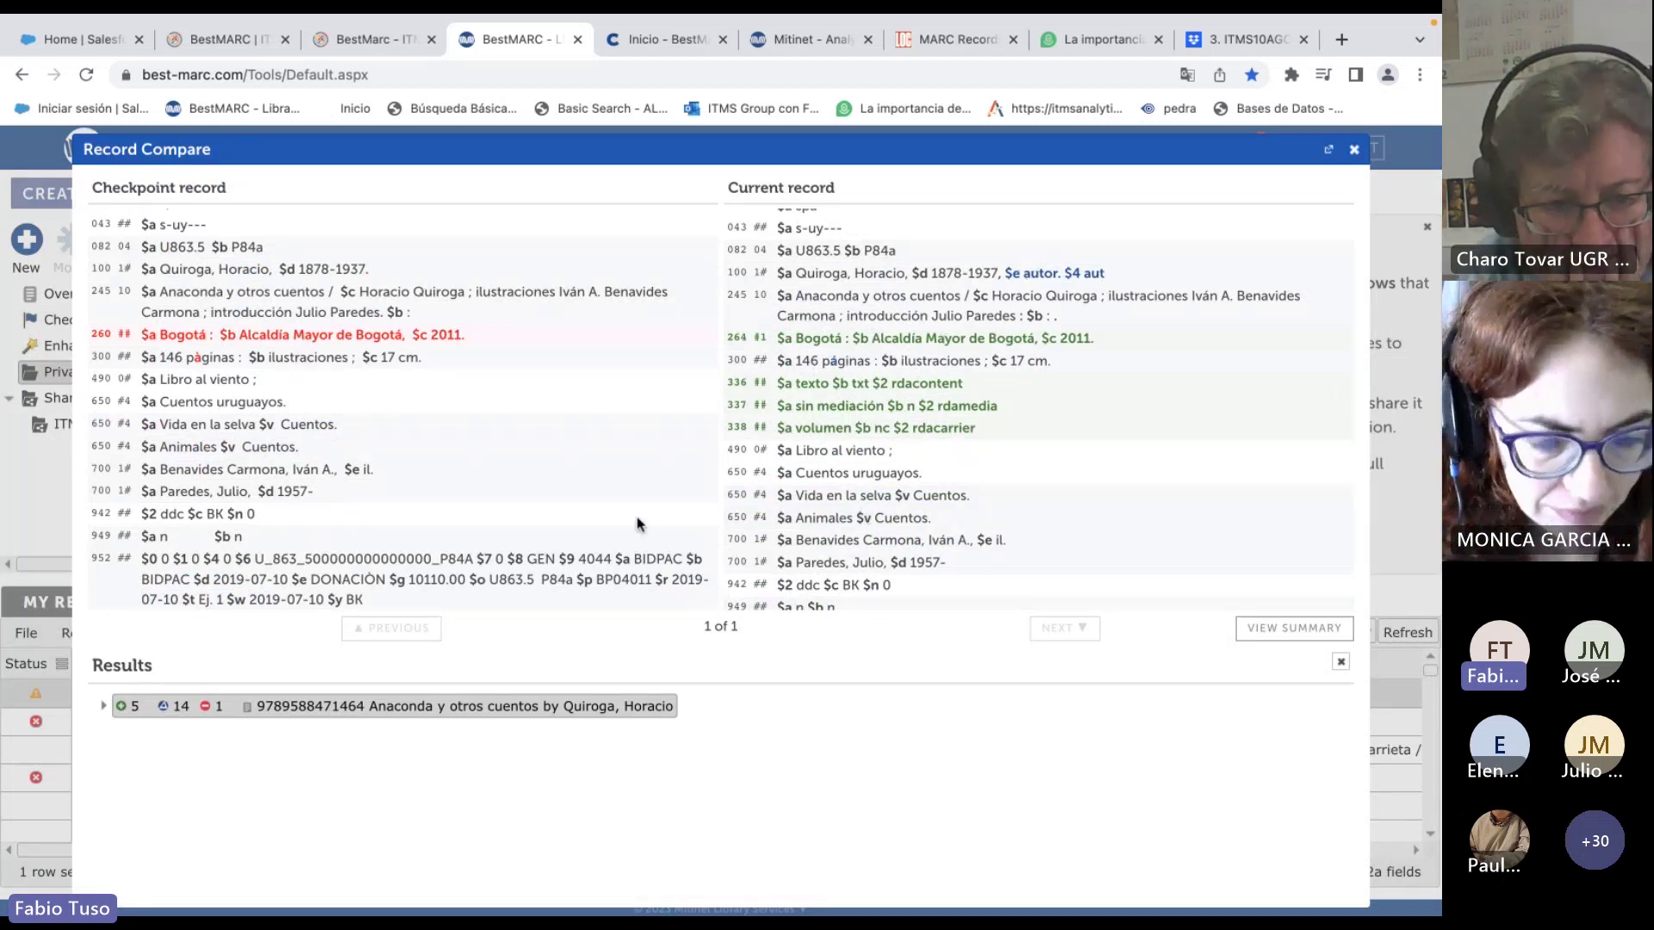
{"action": "scroll", "coordinate": [466, 472], "scroll_direction": "up", "scroll_amount": 3}
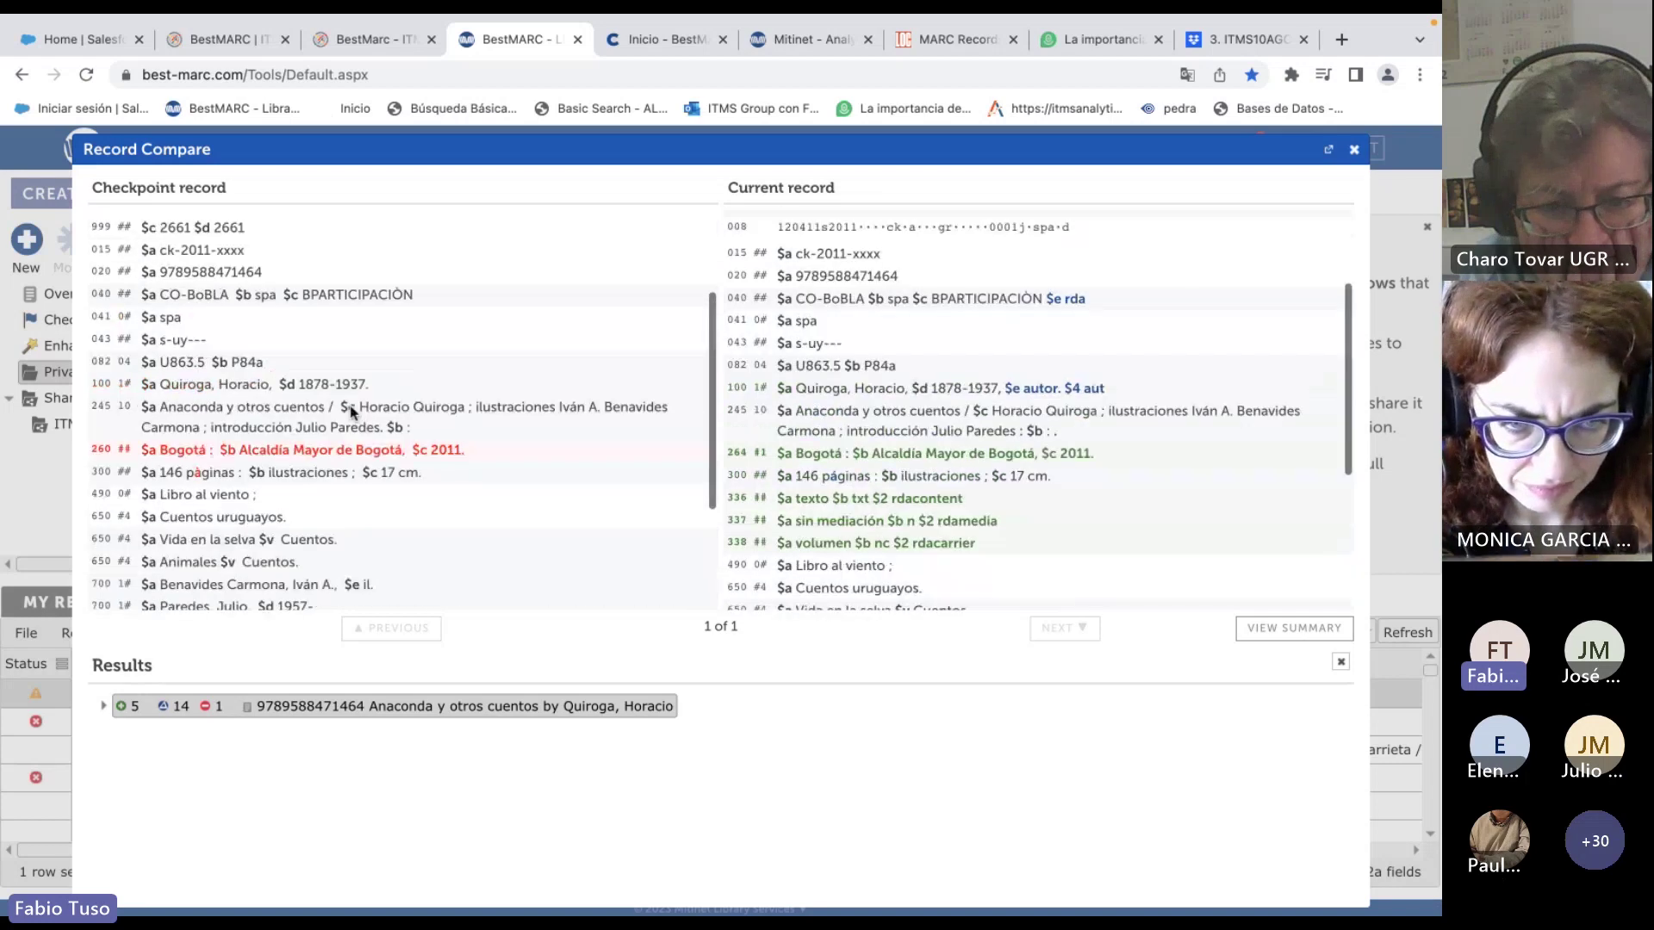
{"action": "left_click_drag", "start_coordinate": [265, 272], "coordinate": [292, 575]}
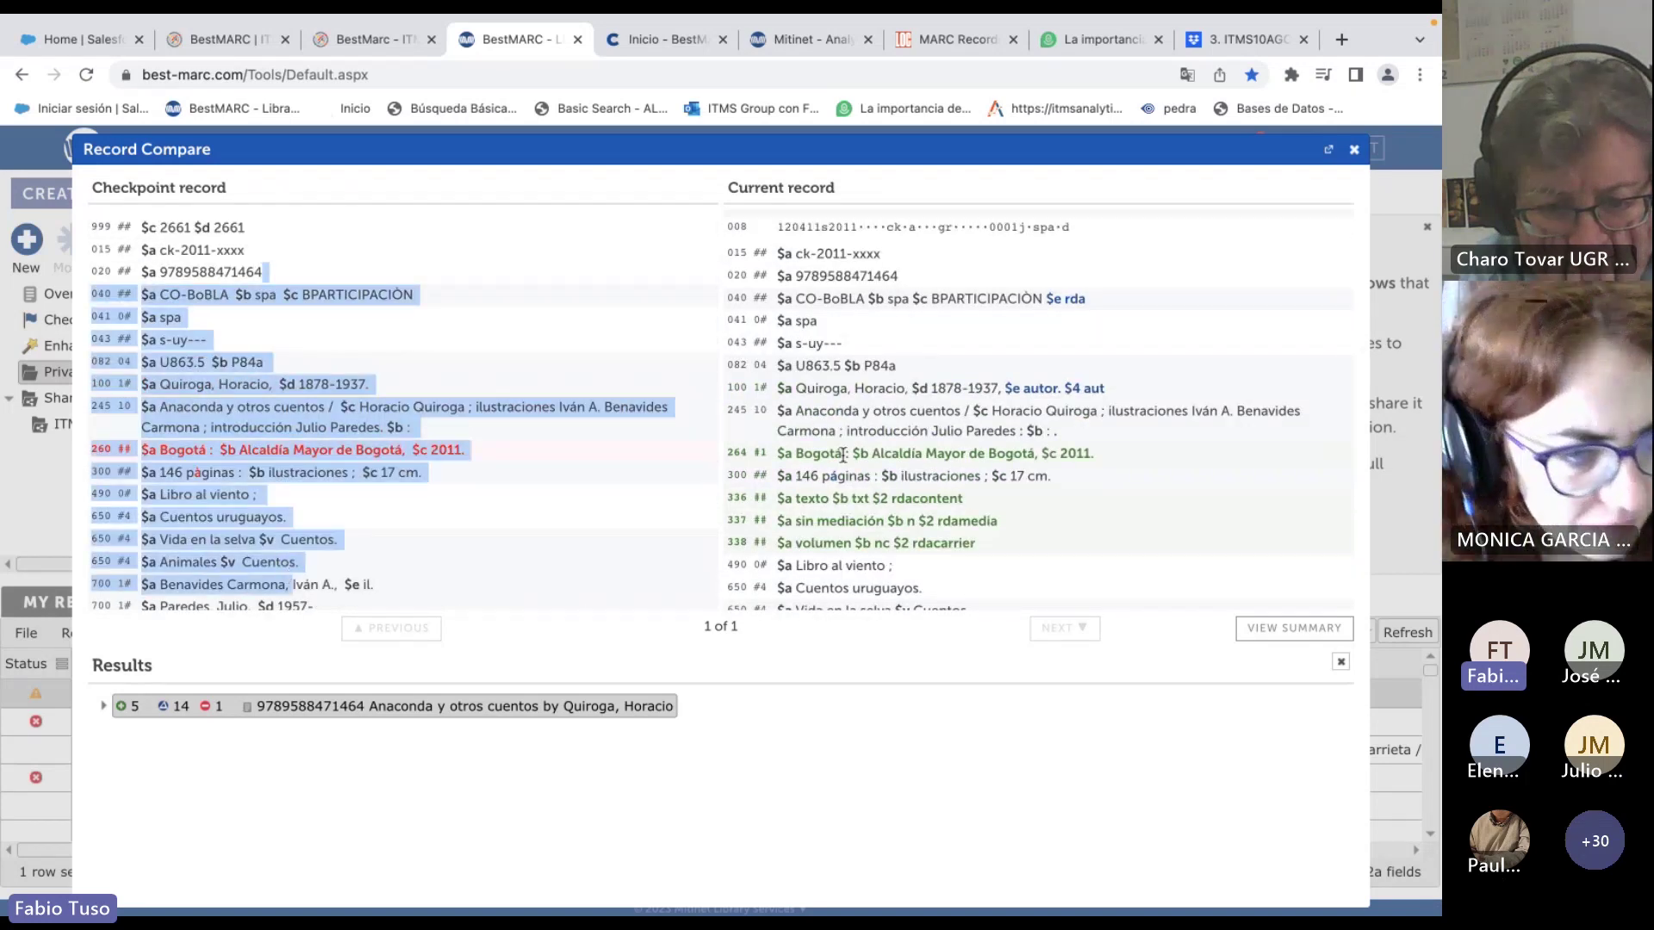
{"action": "left_click_drag", "start_coordinate": [867, 318], "coordinate": [888, 521]}
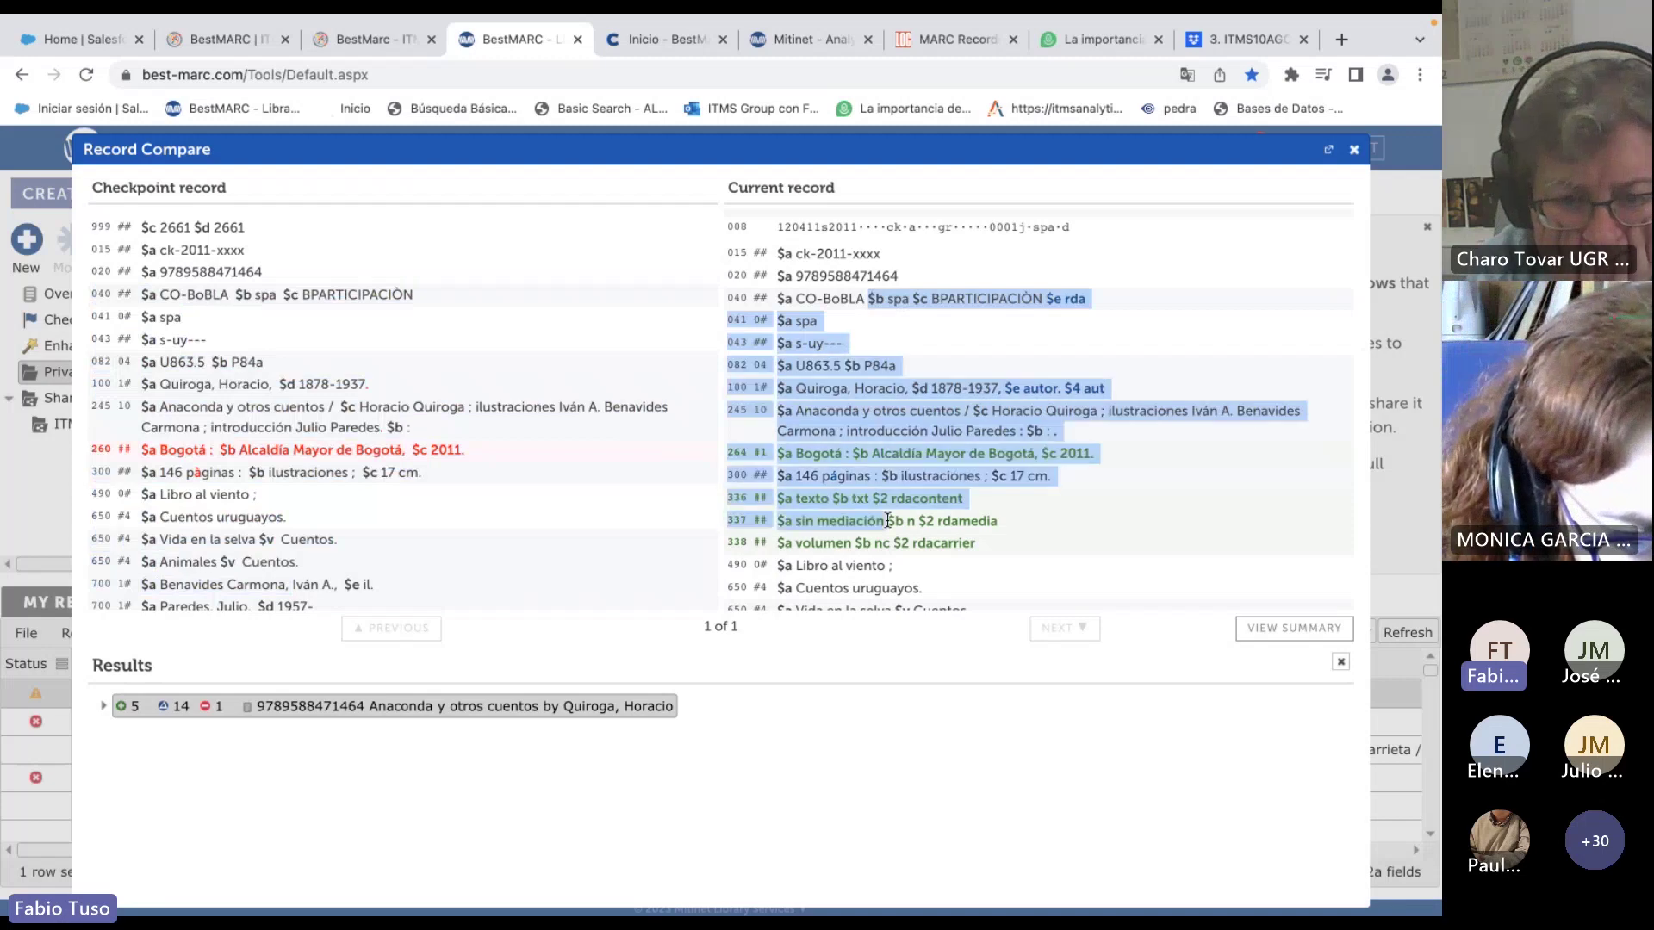
{"action": "right_click", "coordinate": [889, 521]}
{"action": "left_click", "coordinate": [894, 428]}
{"action": "key", "text": "Escape"}
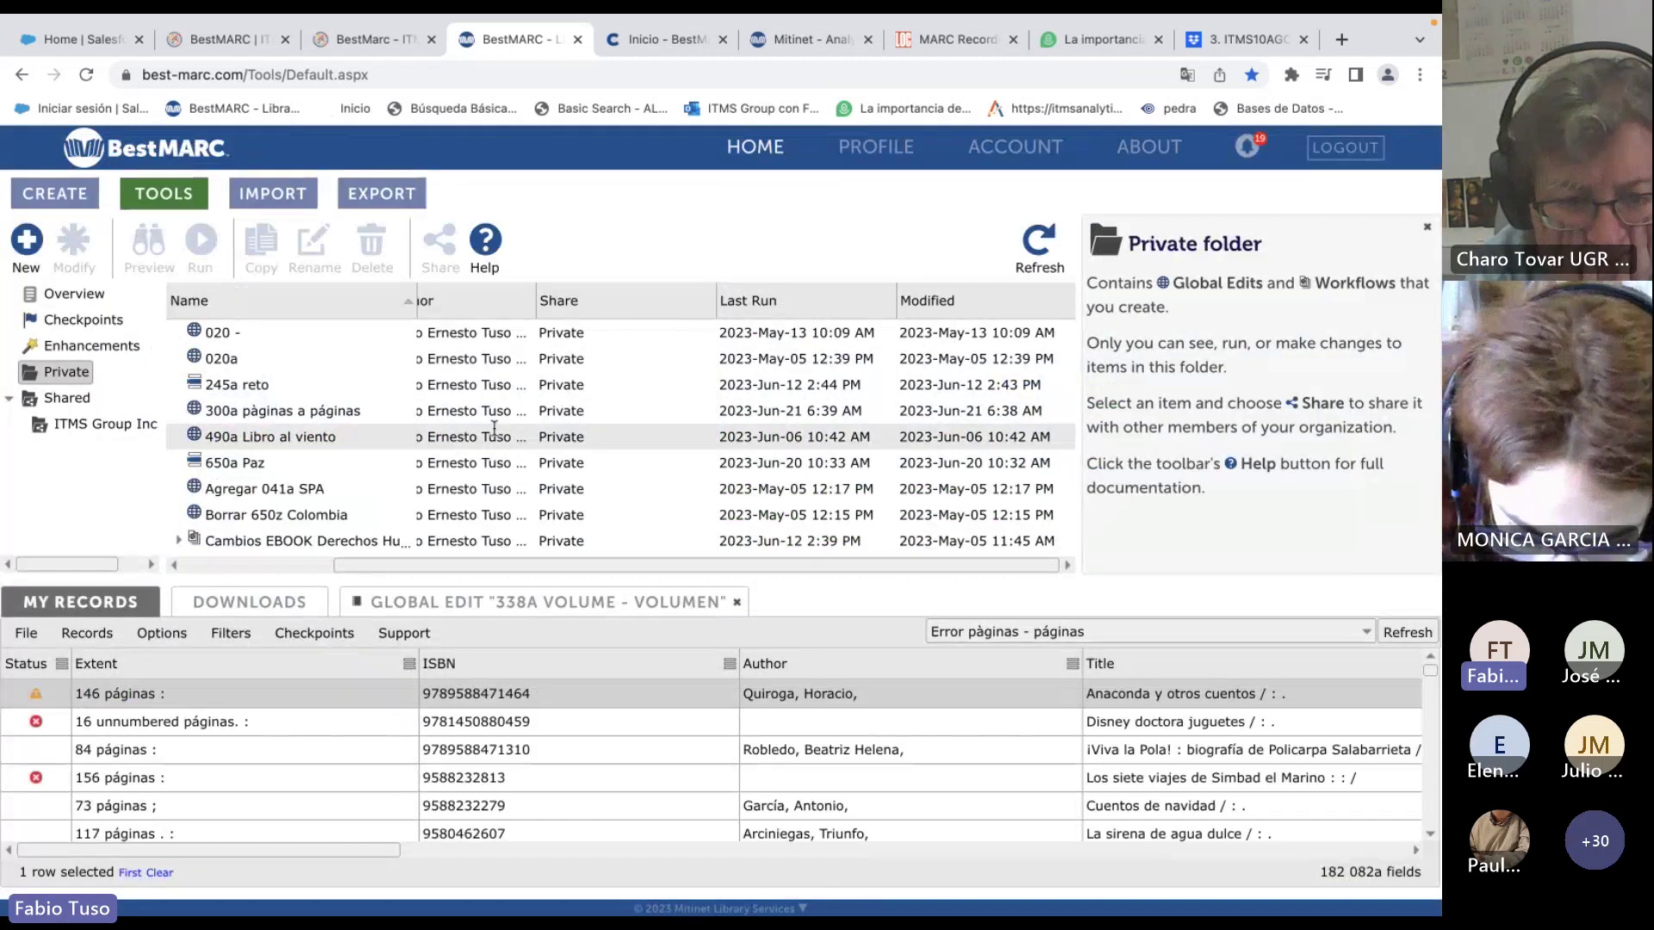
Restore all records to their checkpoint versions with Restore Checkpoints, close its report and refresh the "Error pàginas - páginas" list.
{"action": "left_click", "coordinate": [95, 330]}
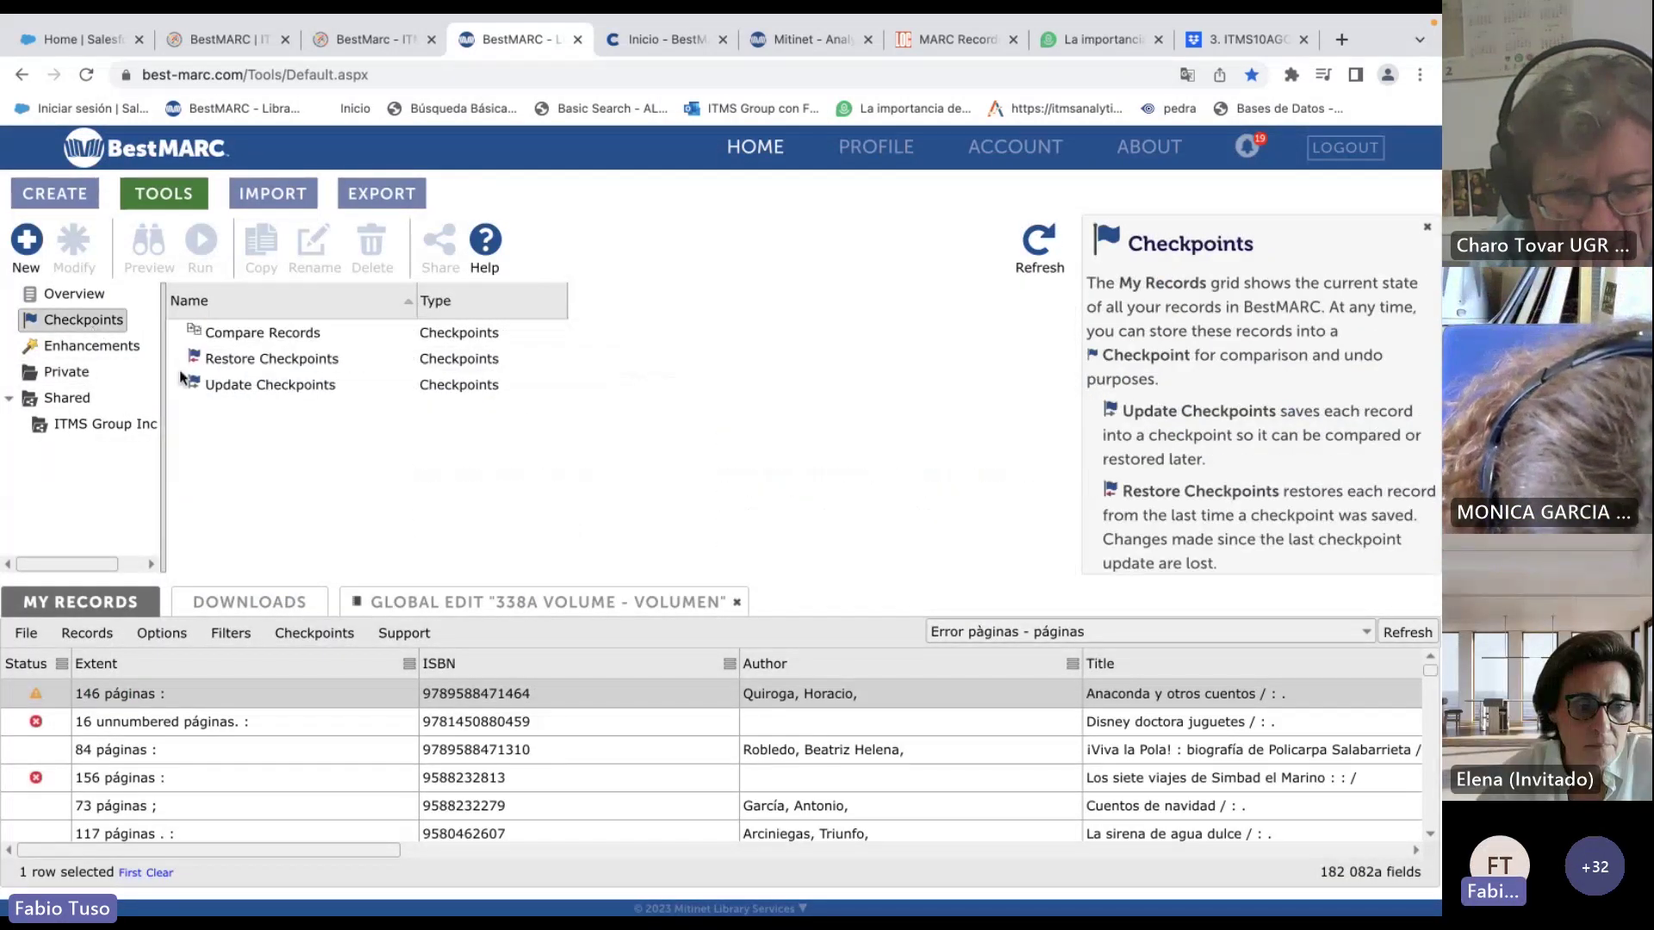
{"action": "left_click", "coordinate": [284, 361]}
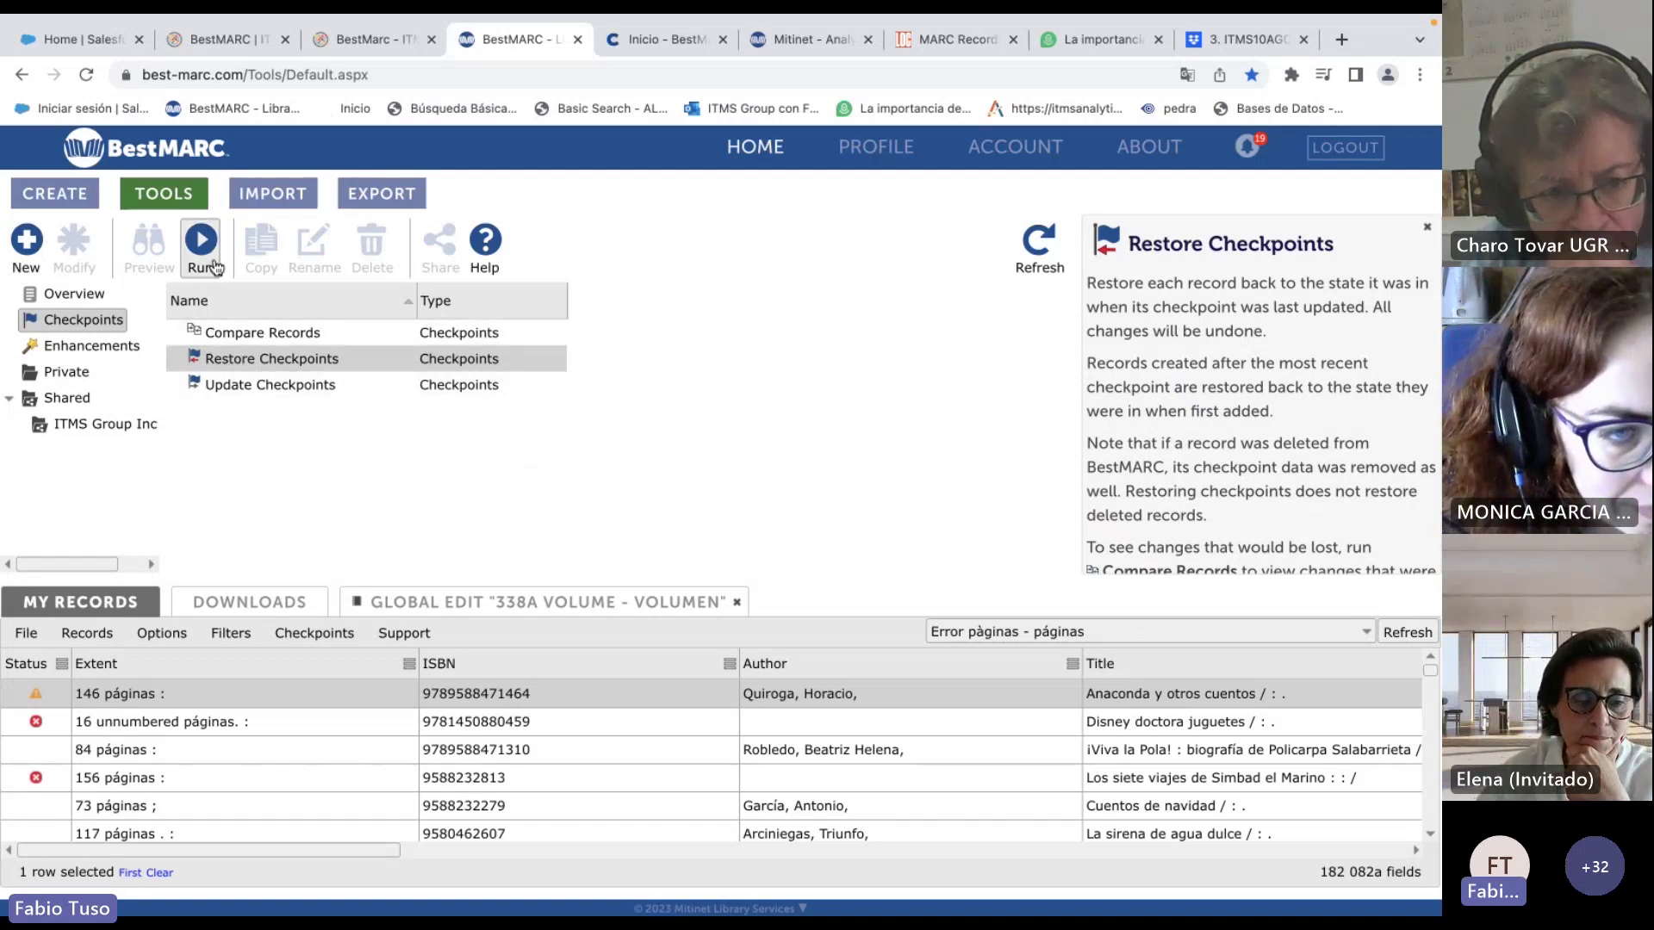
{"action": "left_click", "coordinate": [211, 263]}
{"action": "left_click", "coordinate": [818, 640]}
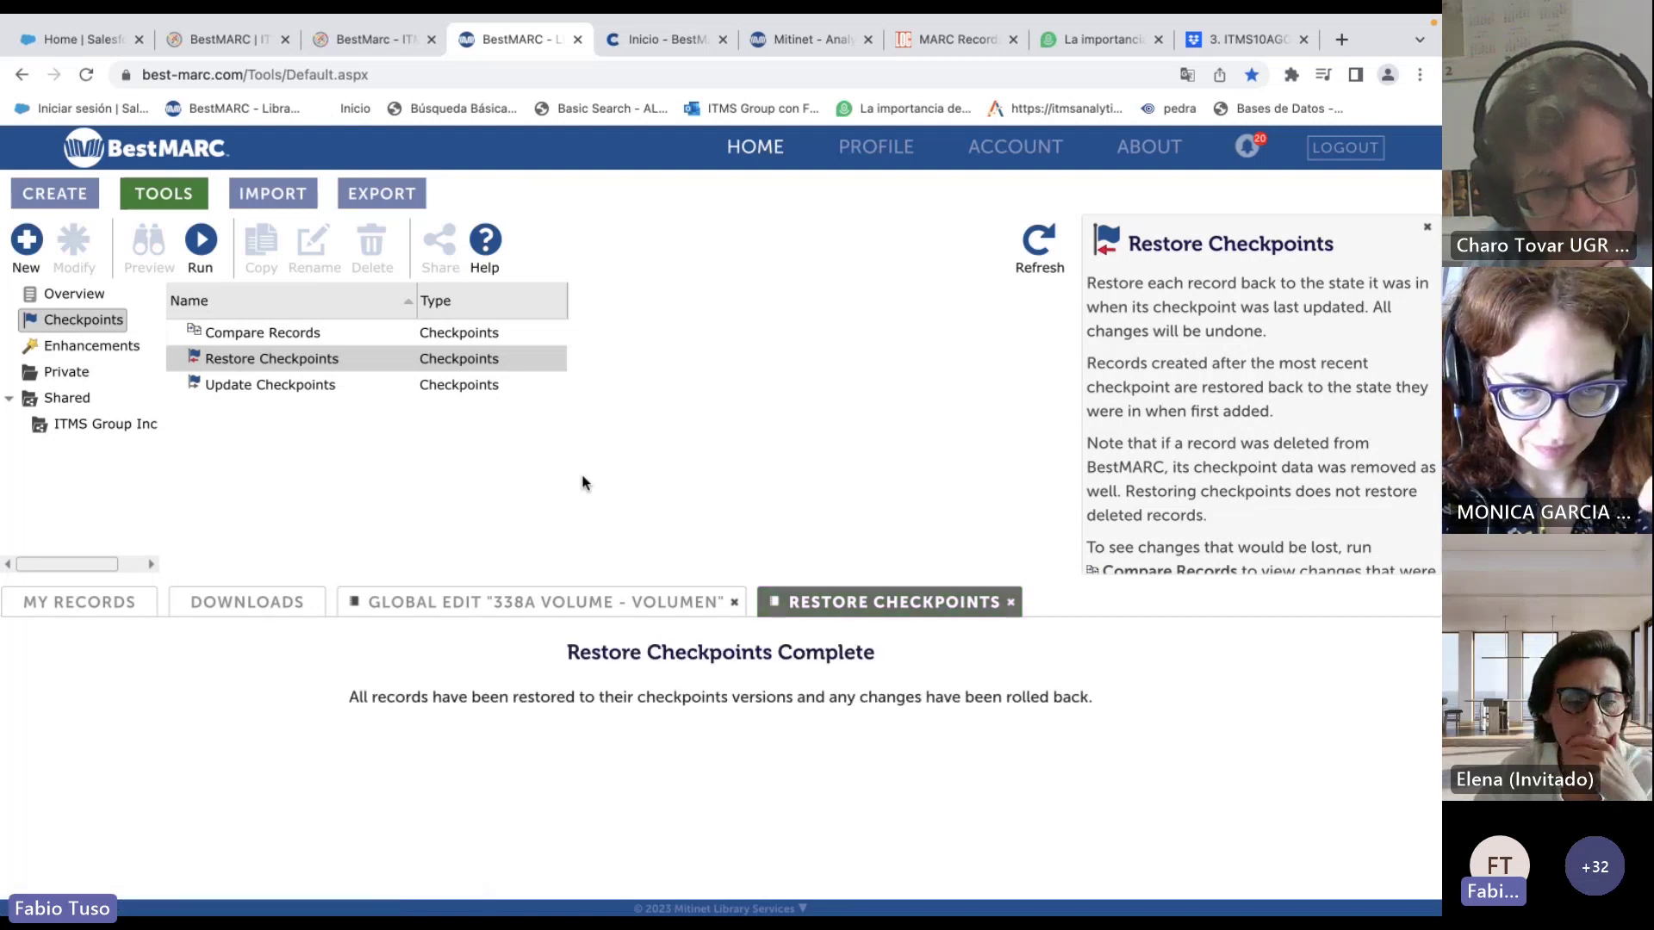
{"action": "left_click", "coordinate": [1008, 603]}
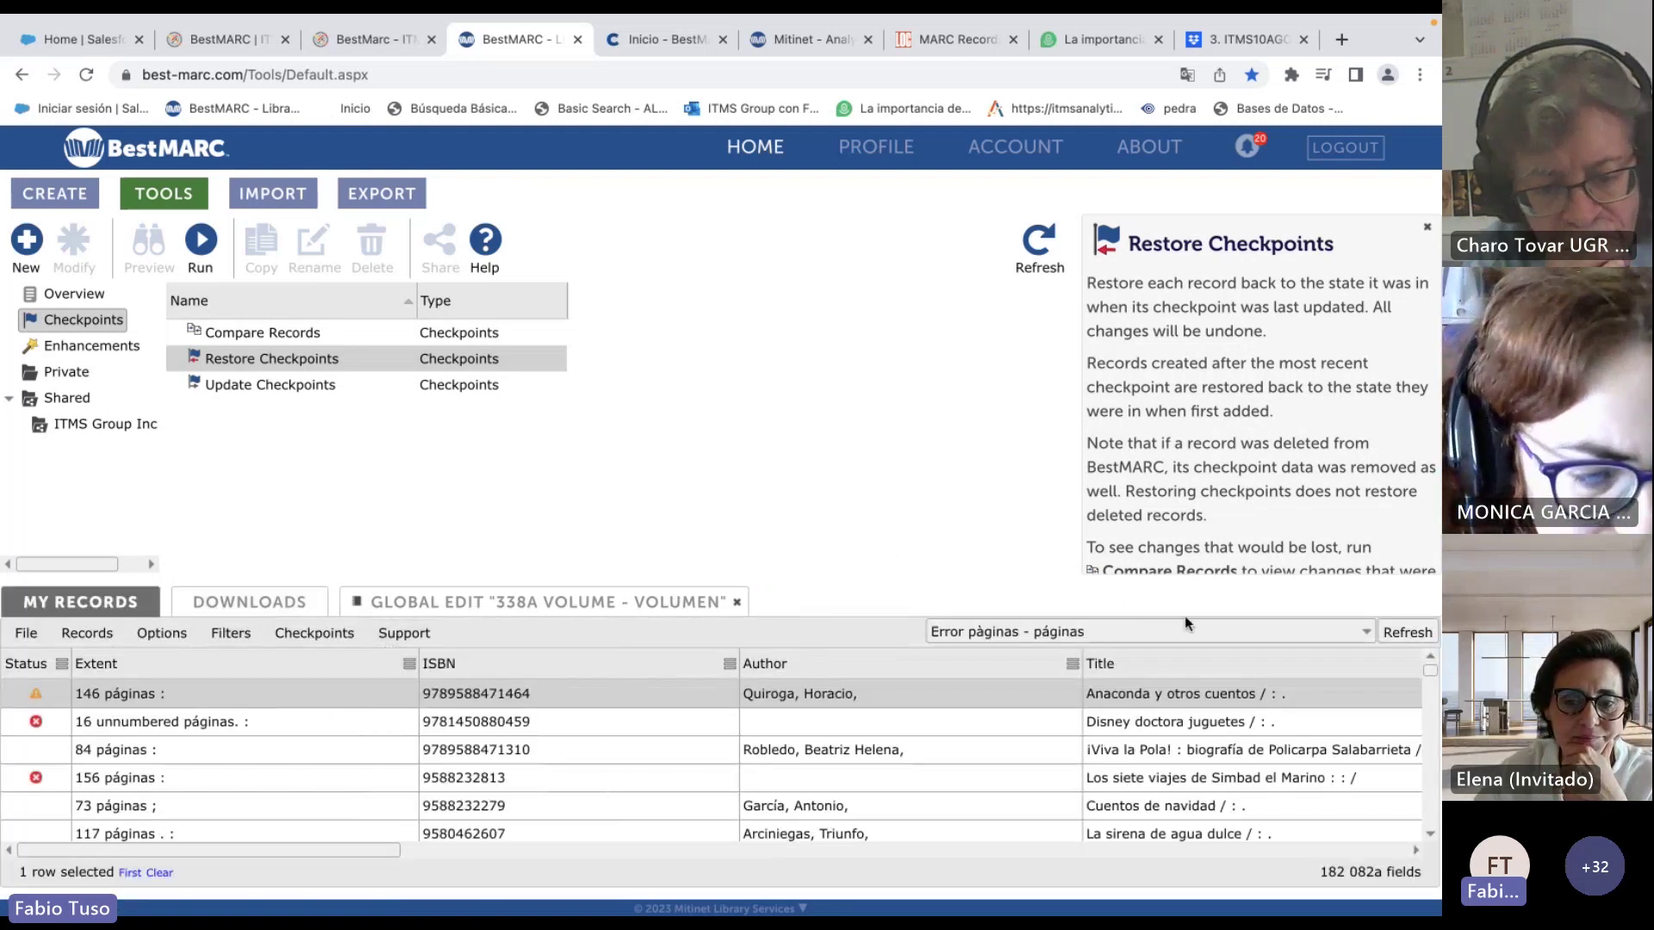
{"action": "left_click", "coordinate": [1408, 632]}
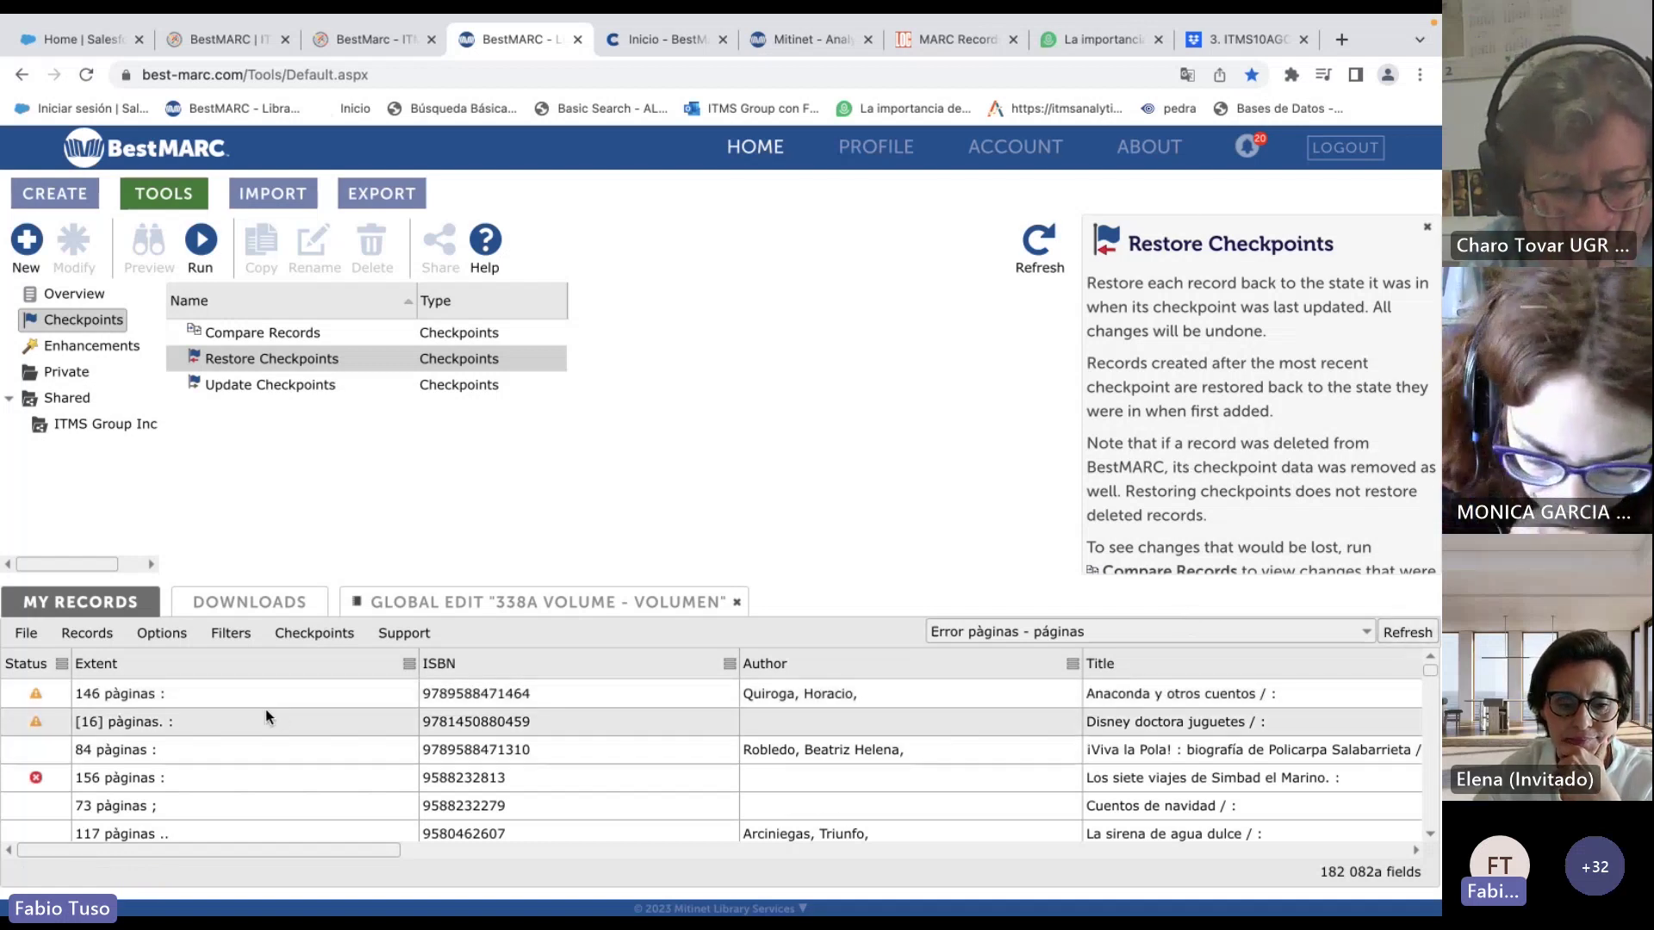
Compare the checkpoint and current versions of "¡Viva la Pola!", checking the restored record for remaining differences.
{"action": "left_click", "coordinate": [213, 749]}
{"action": "right_click", "coordinate": [176, 756]}
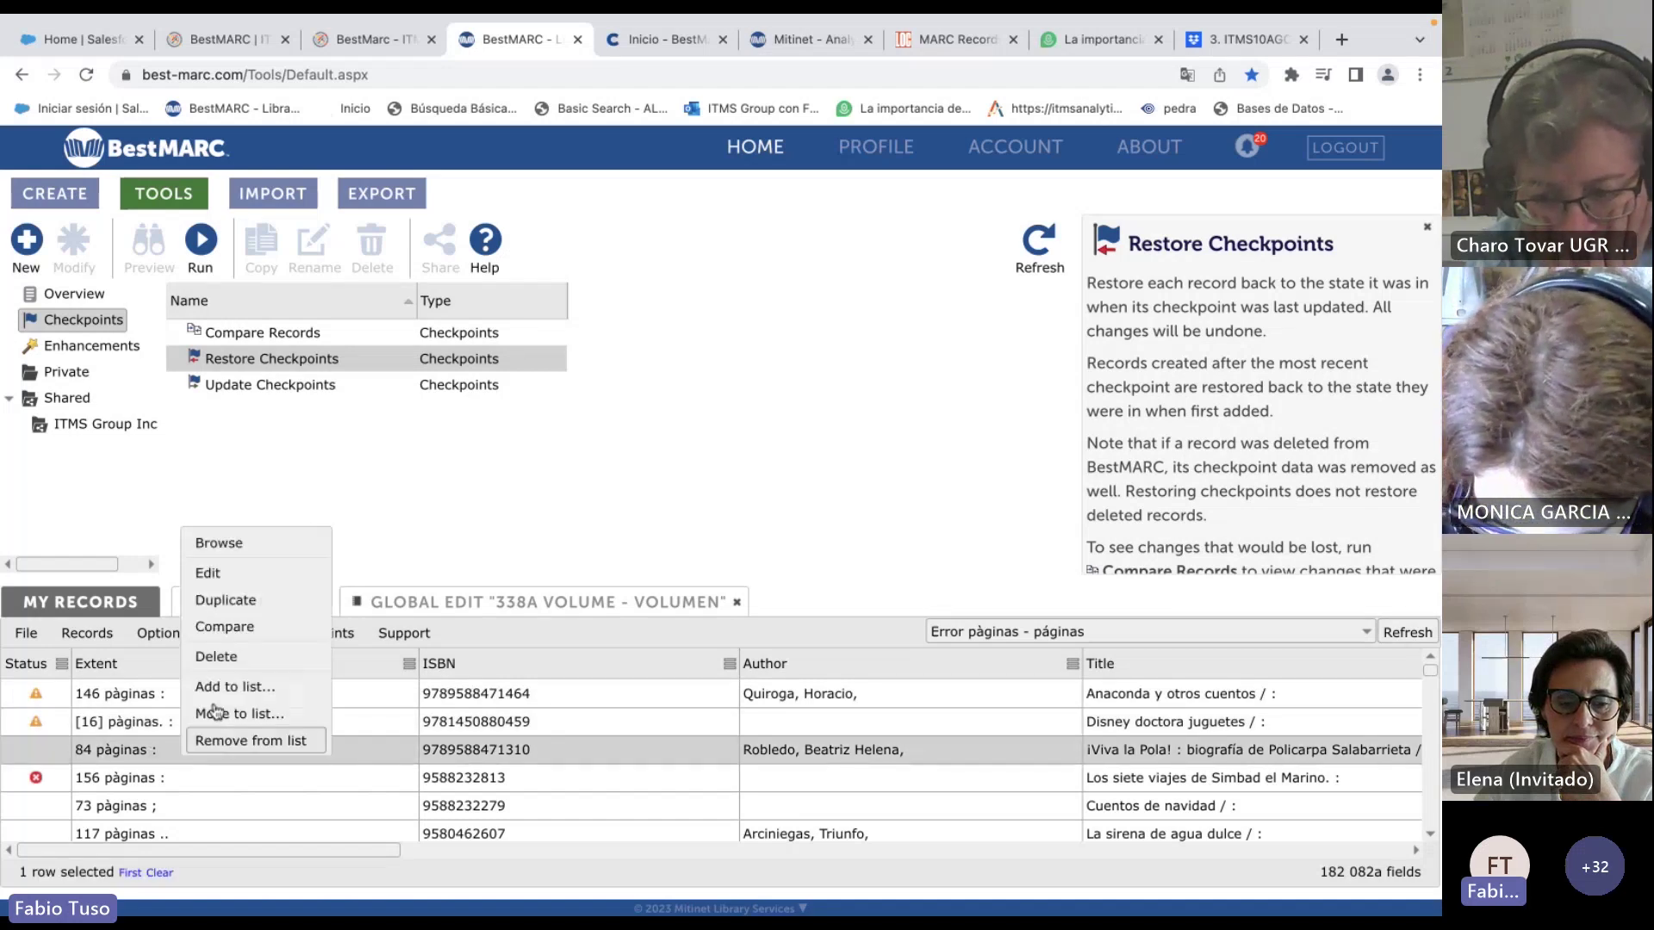
{"action": "left_click", "coordinate": [258, 627]}
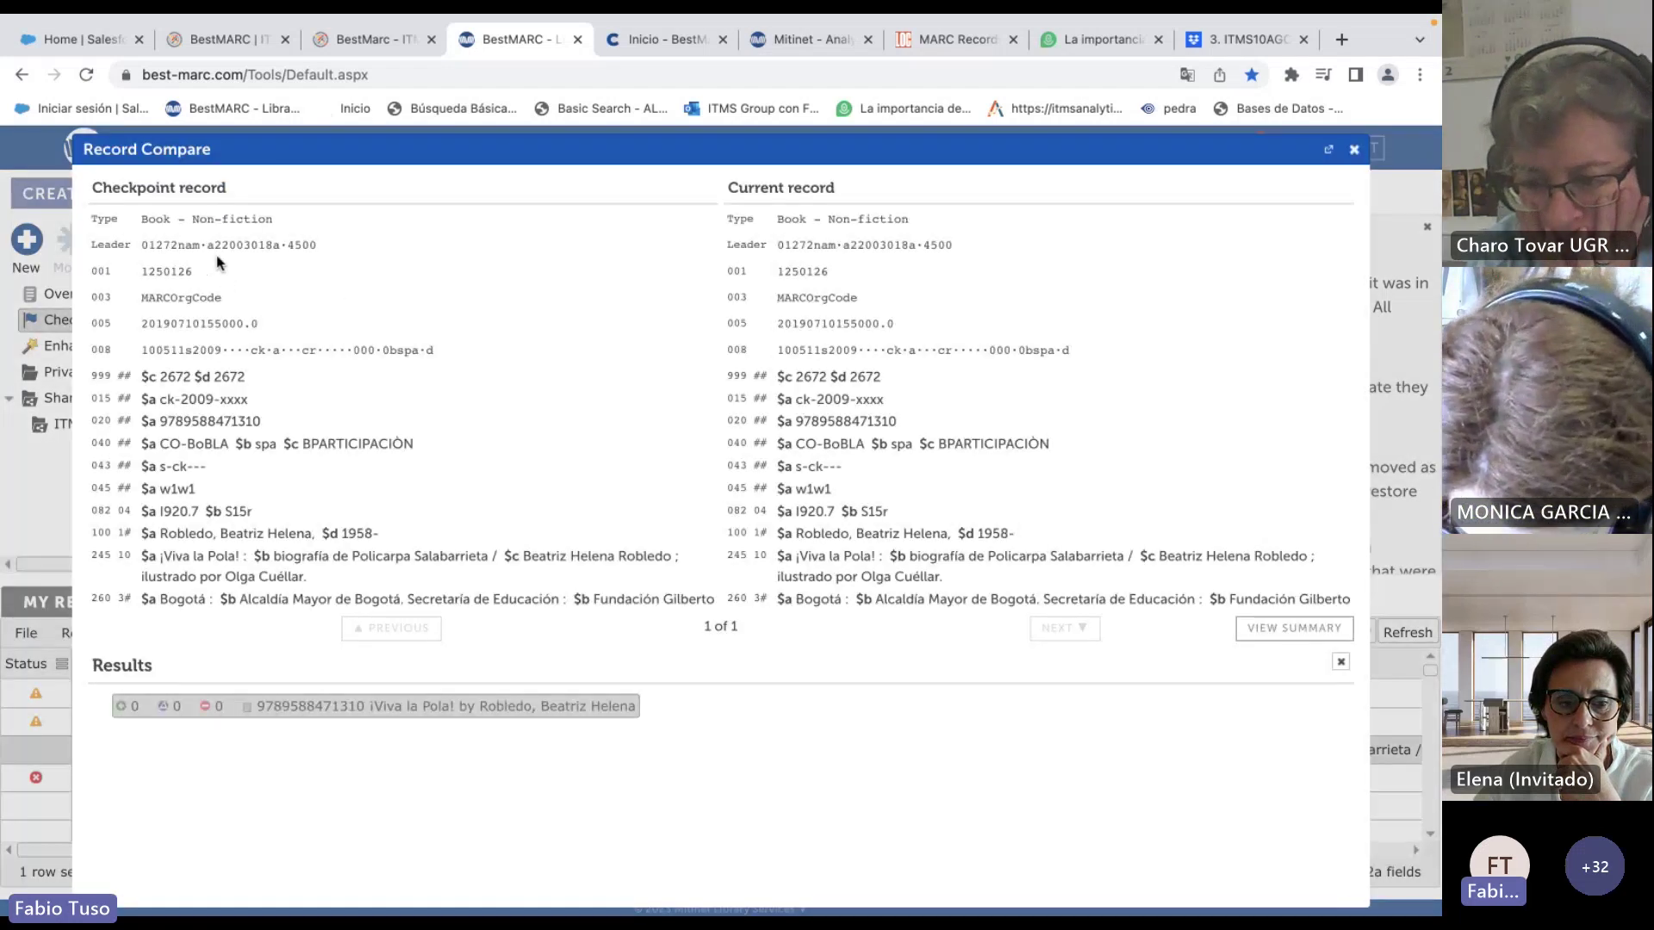
{"action": "left_click_drag", "start_coordinate": [214, 246], "coordinate": [284, 495]}
{"action": "scroll", "coordinate": [693, 446], "scroll_direction": "down", "scroll_amount": 2}
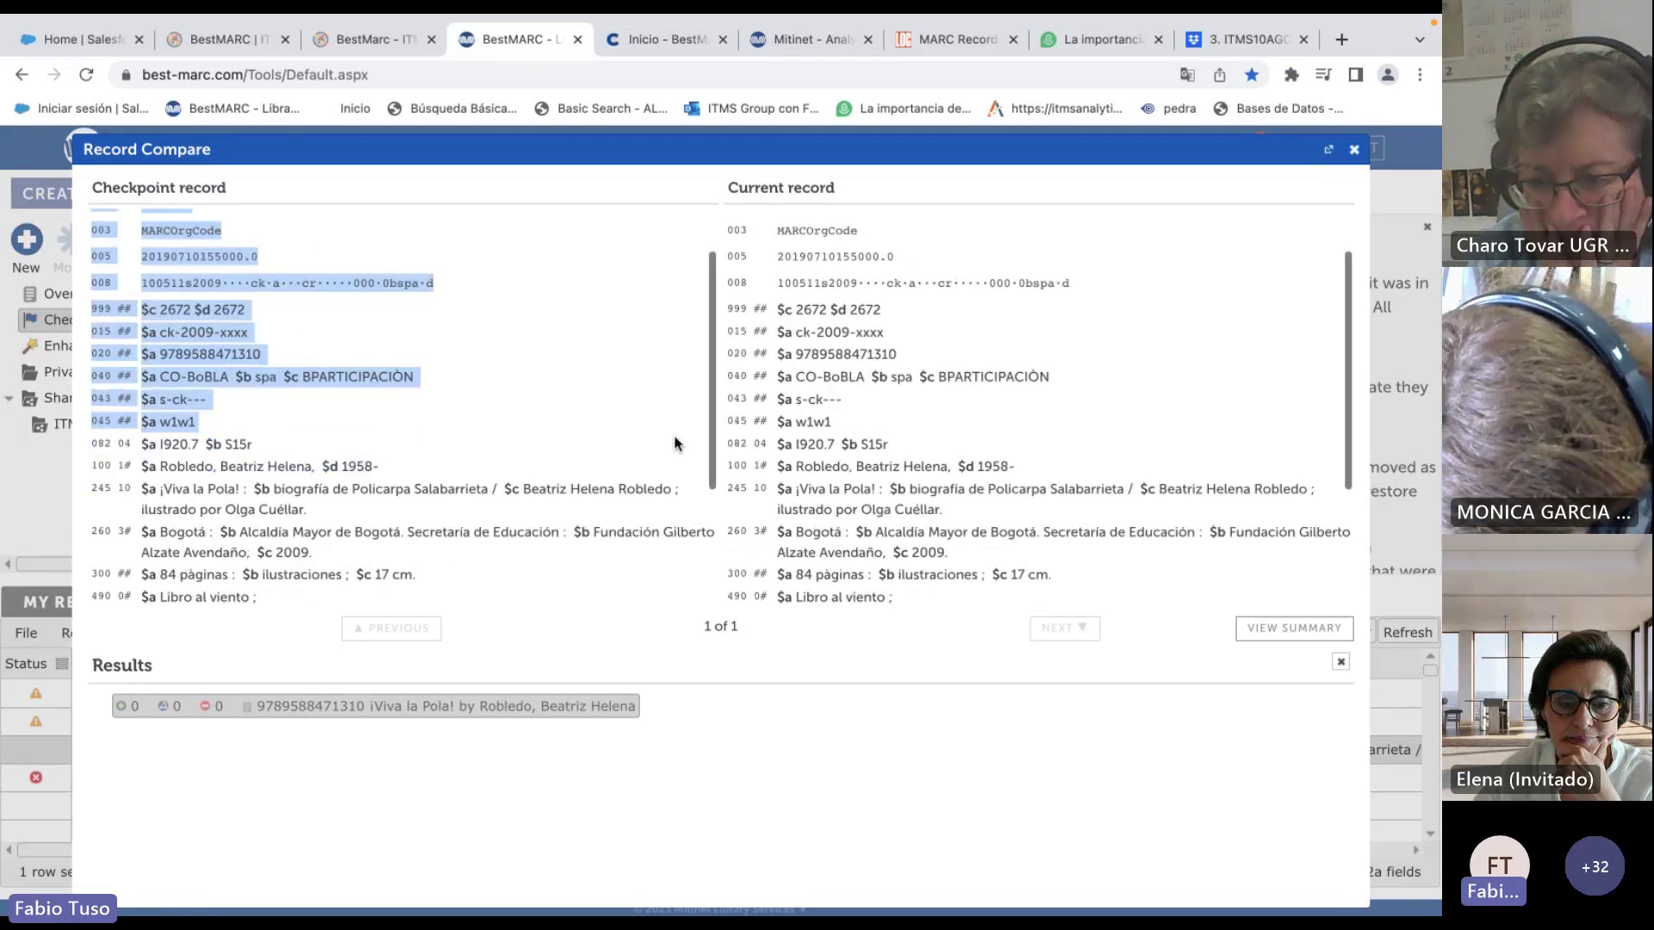
{"action": "key", "text": "Escape"}
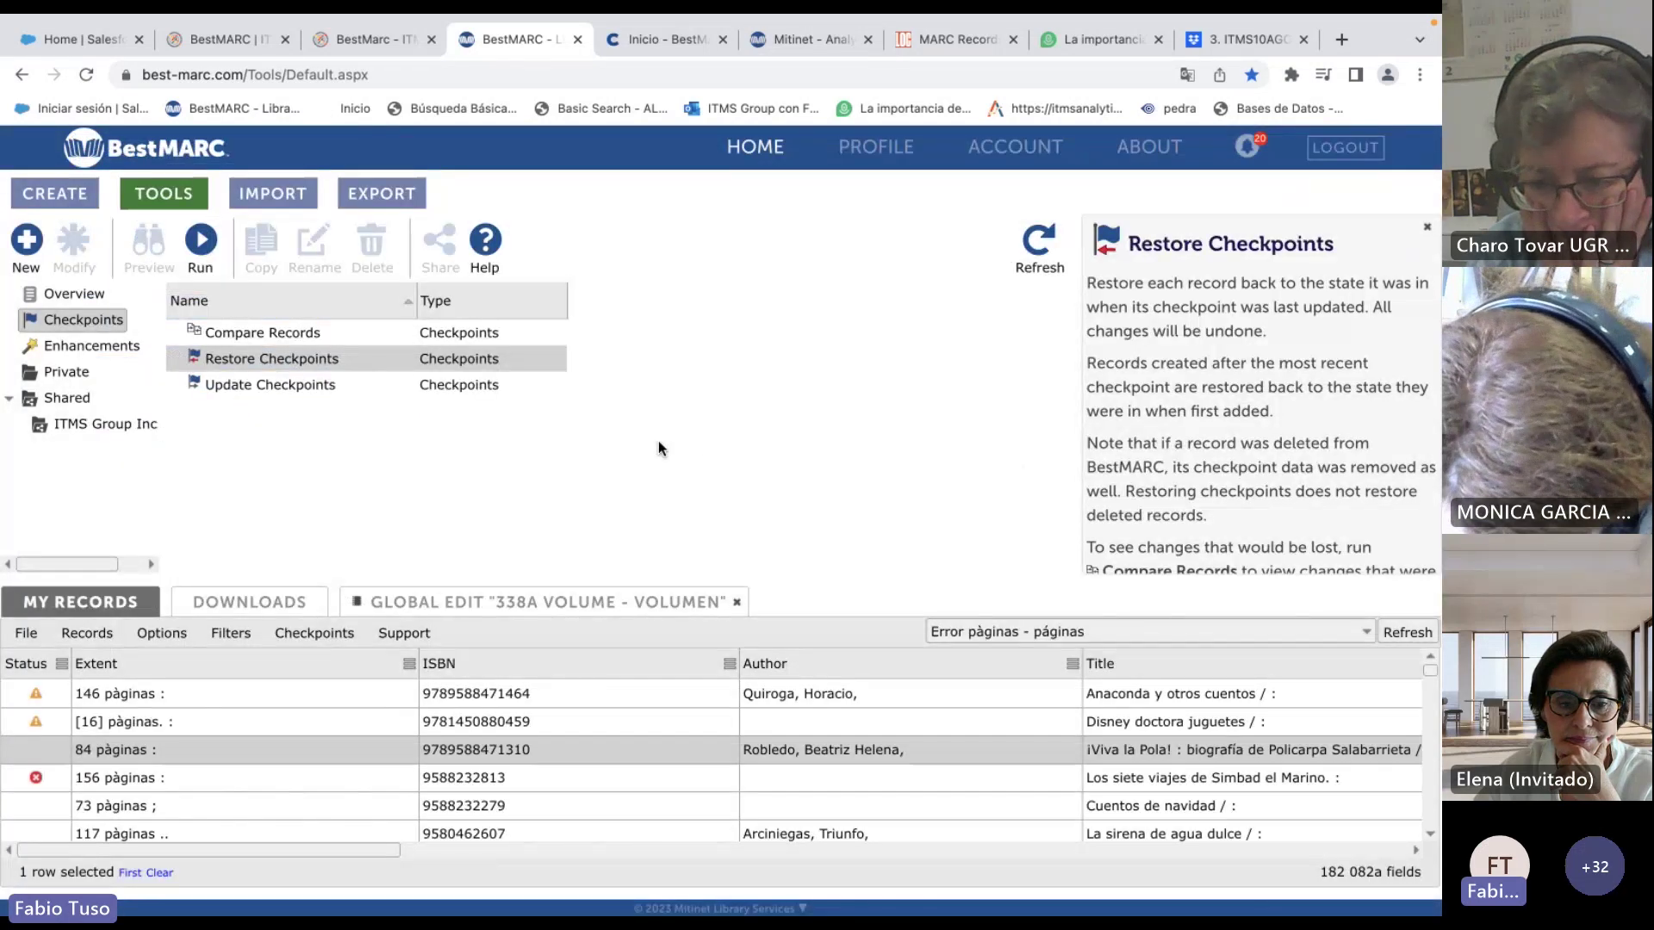
Display the available Enhancements, and check the Wi-Fi connection after switching to Microsoft Teams.
{"action": "left_click", "coordinate": [117, 360]}
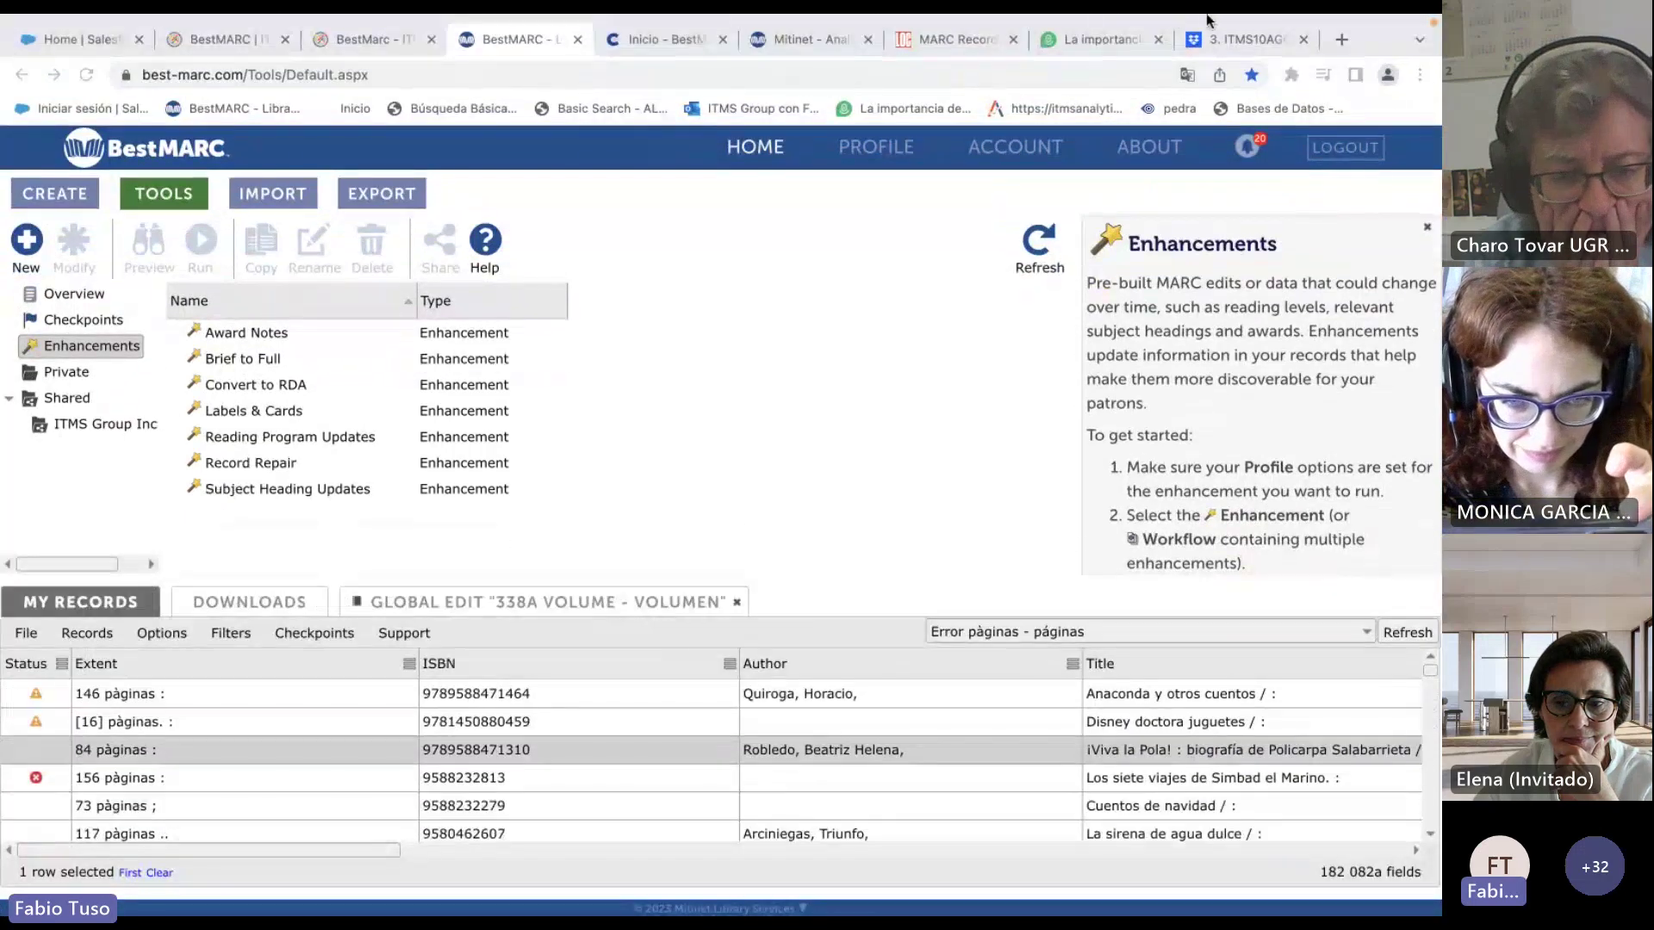
{"action": "key", "text": "ctrl+Left"}
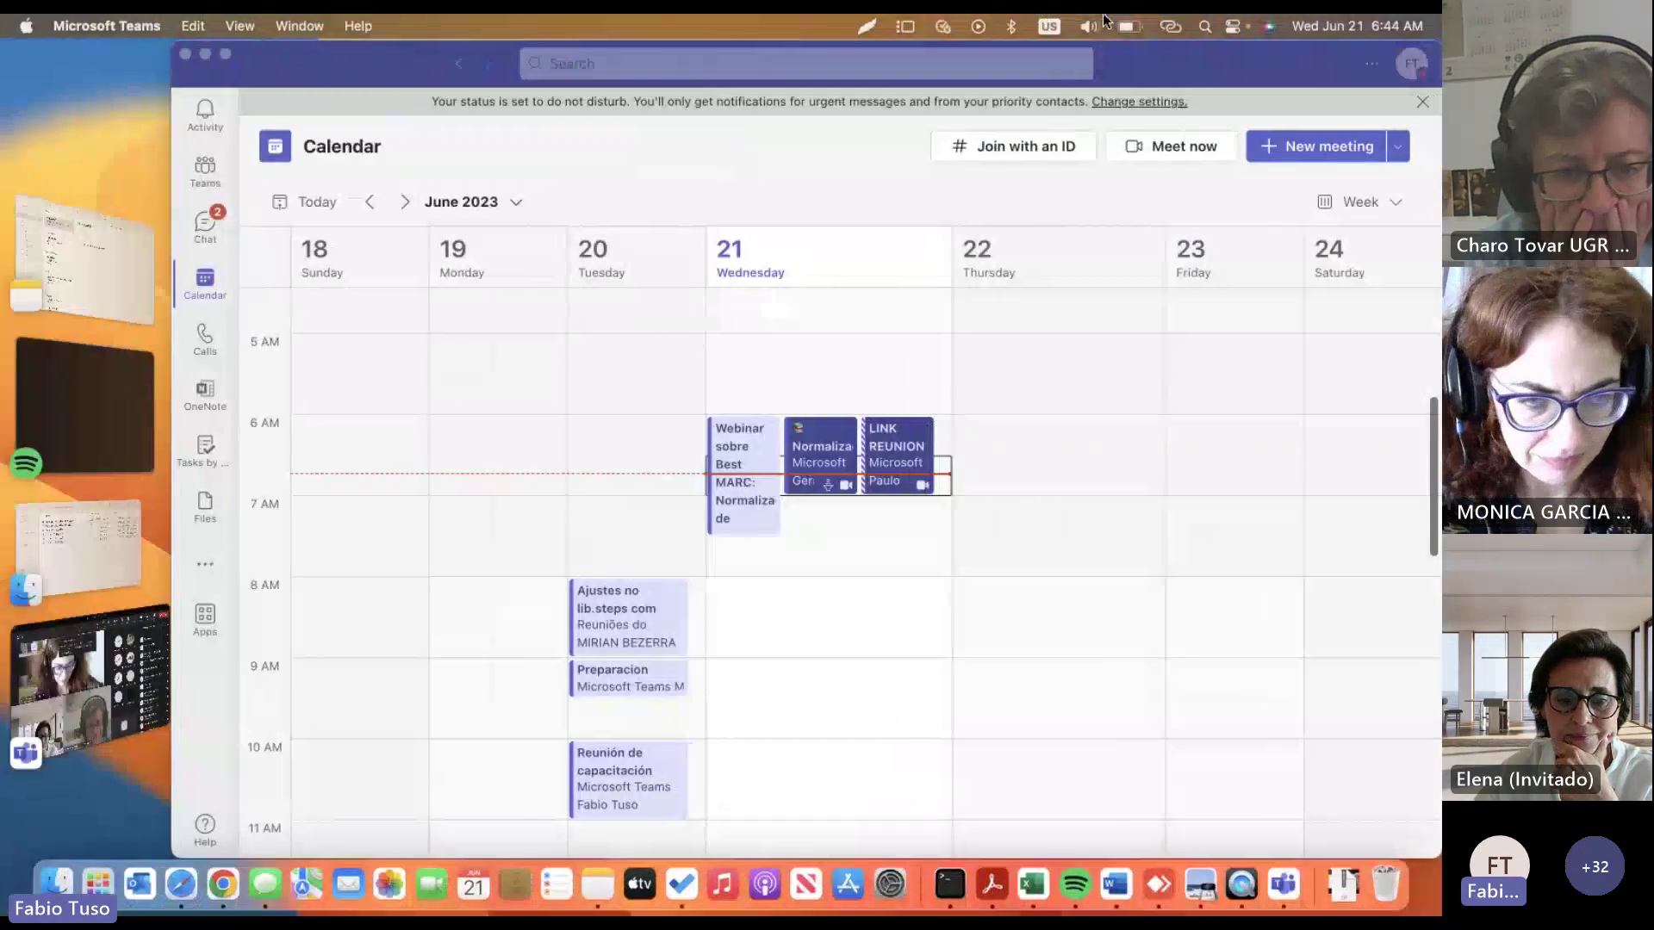
{"action": "left_click", "coordinate": [1168, 26]}
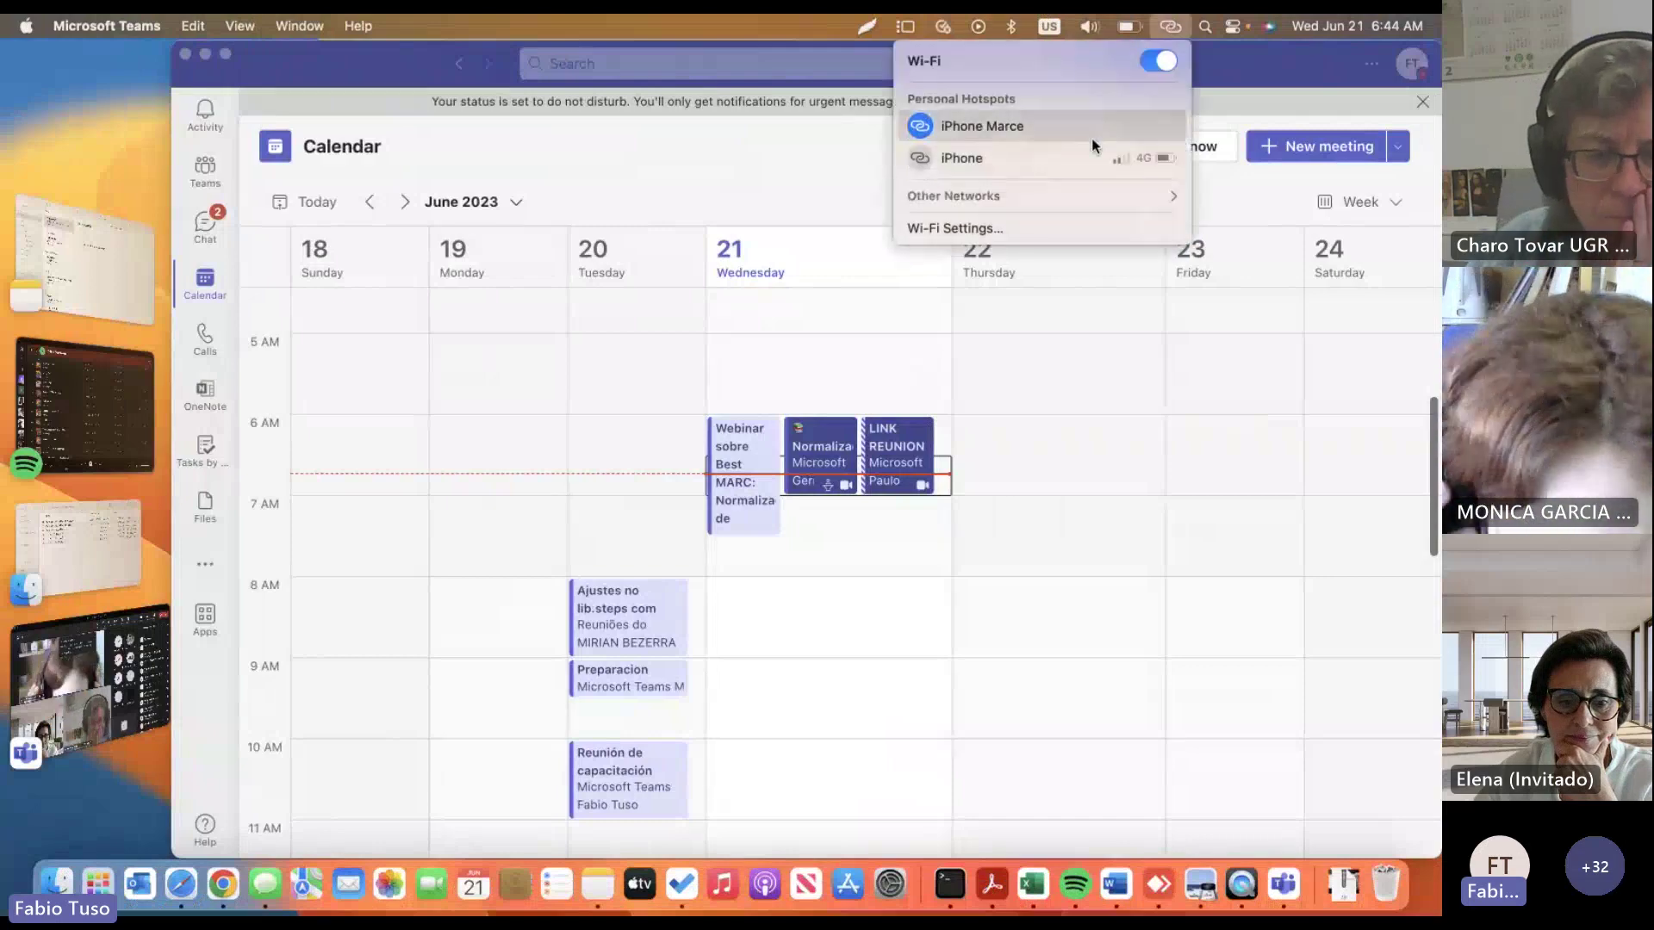
Switch back to BestMARC, select the Record Repair enhancement and compare the checkpoint and current versions of "Disney doctora juguetes".
{"action": "key", "text": "ctrl+Right"}
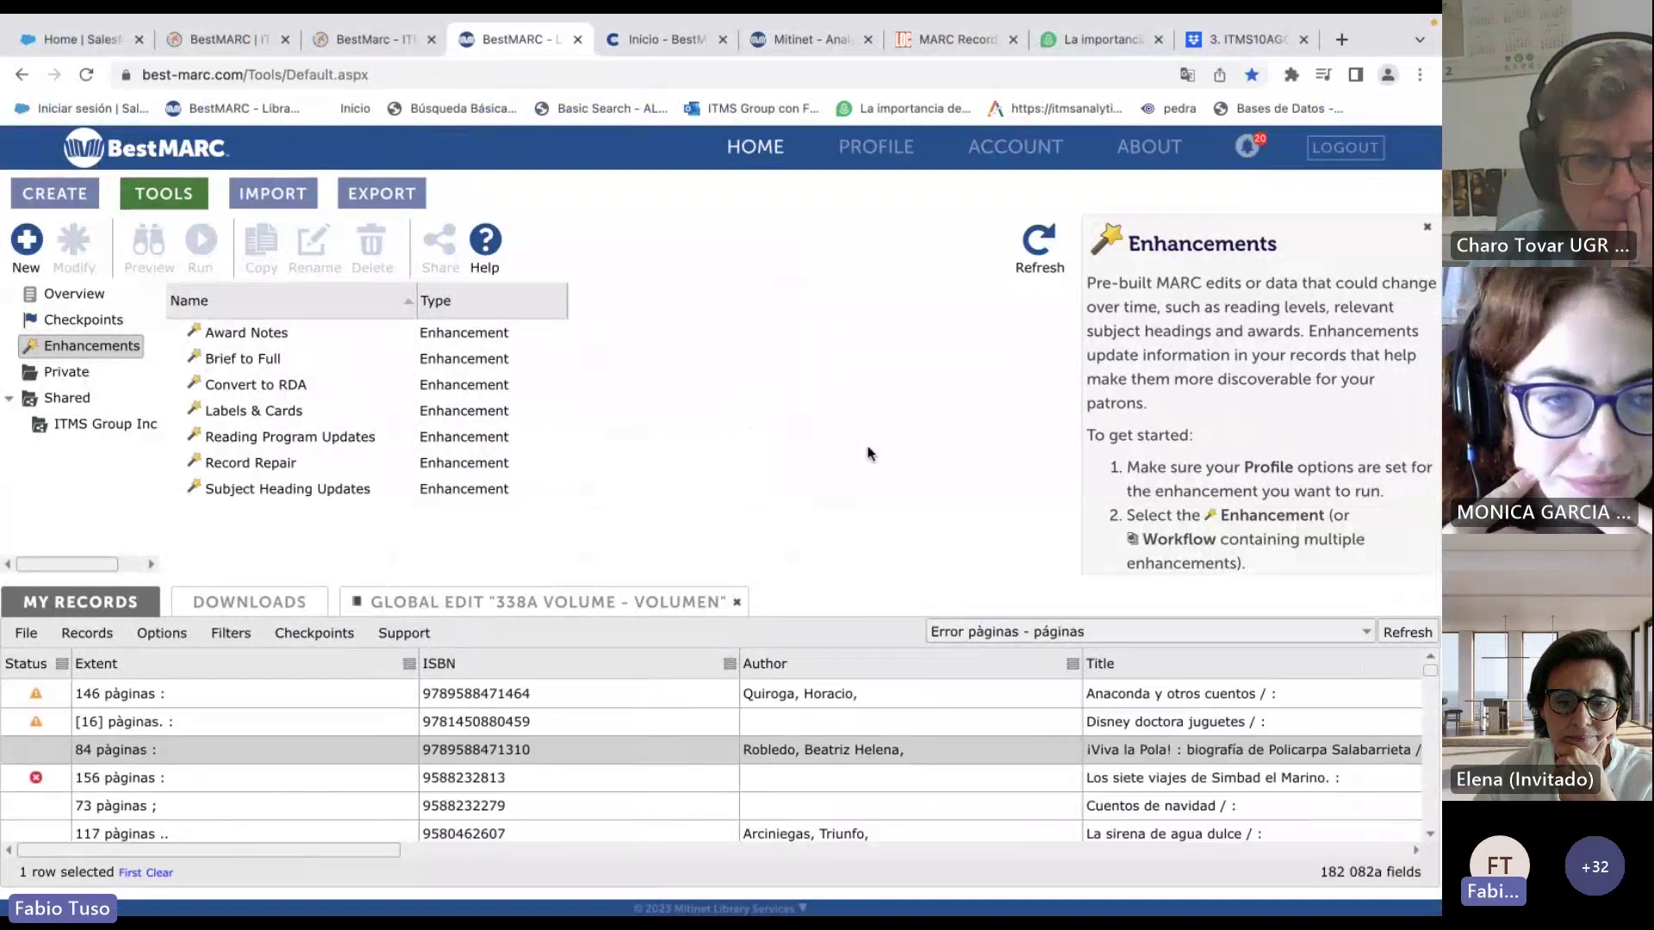
{"action": "left_click", "coordinate": [252, 463]}
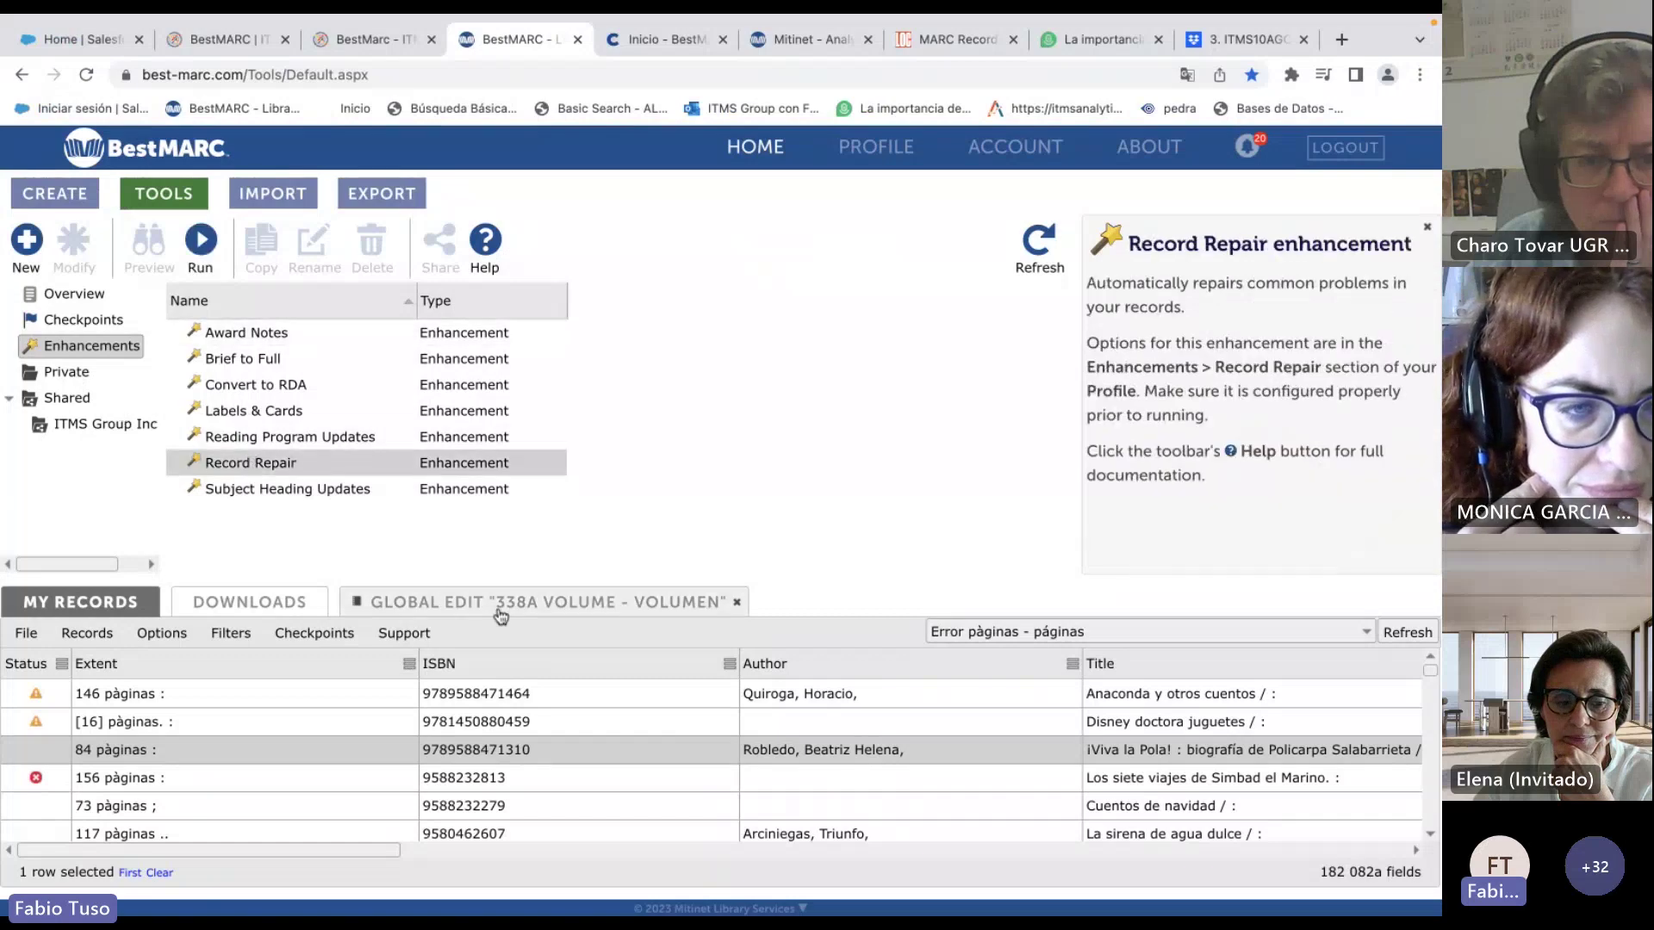
{"action": "right_click", "coordinate": [319, 721]}
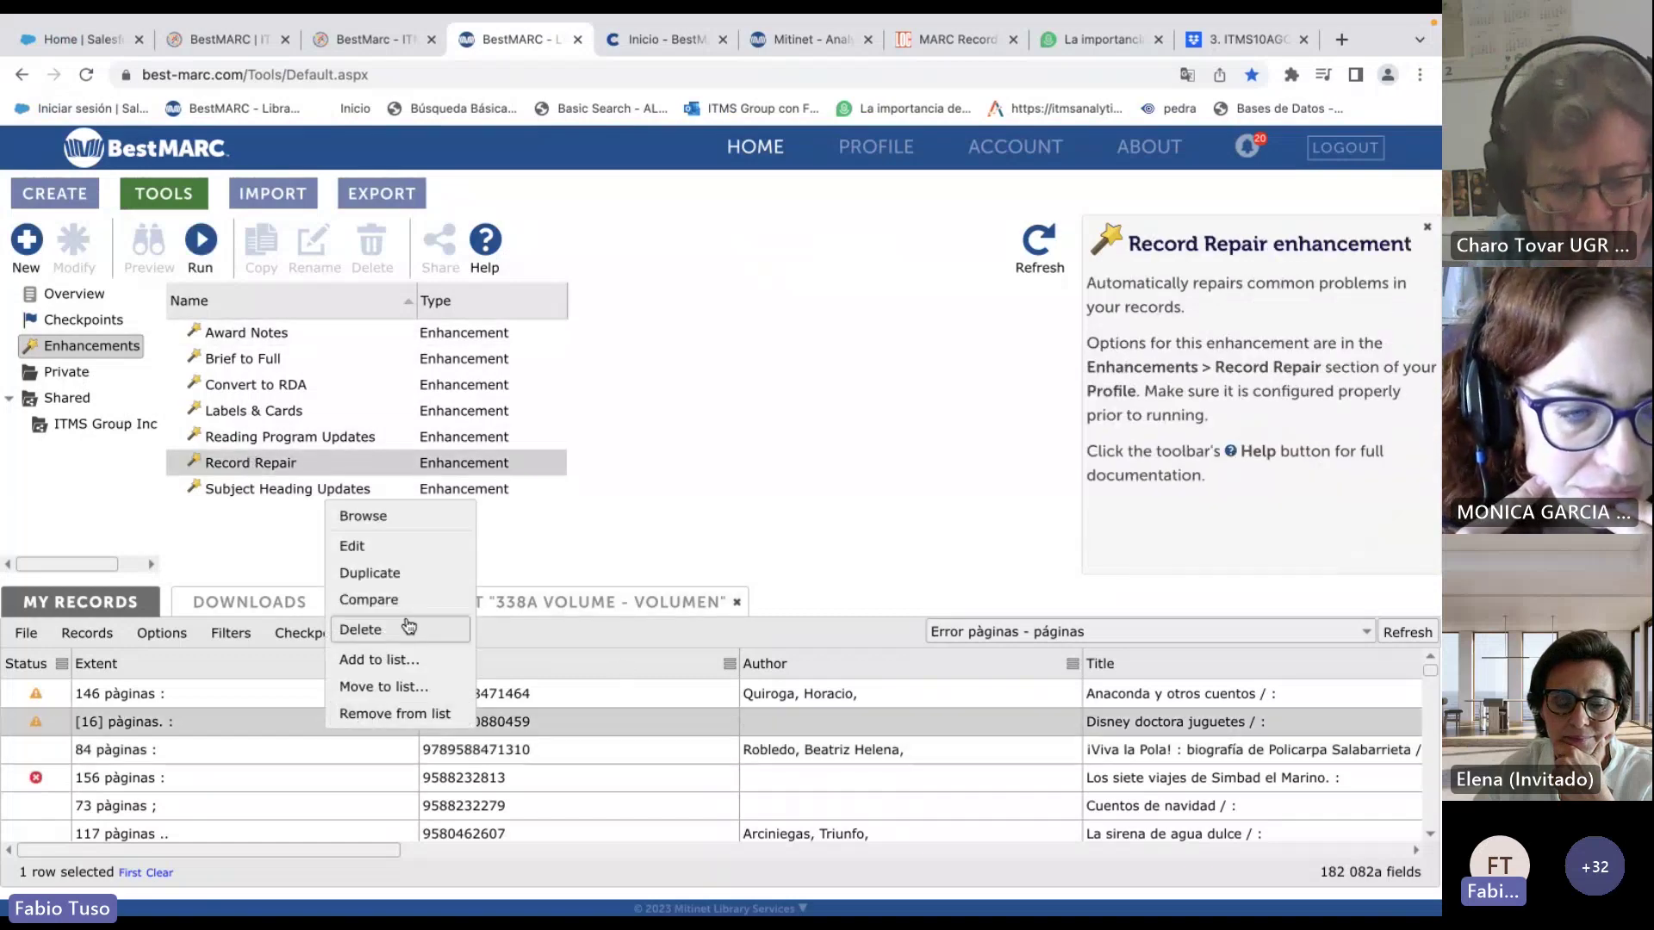
{"action": "left_click", "coordinate": [369, 600]}
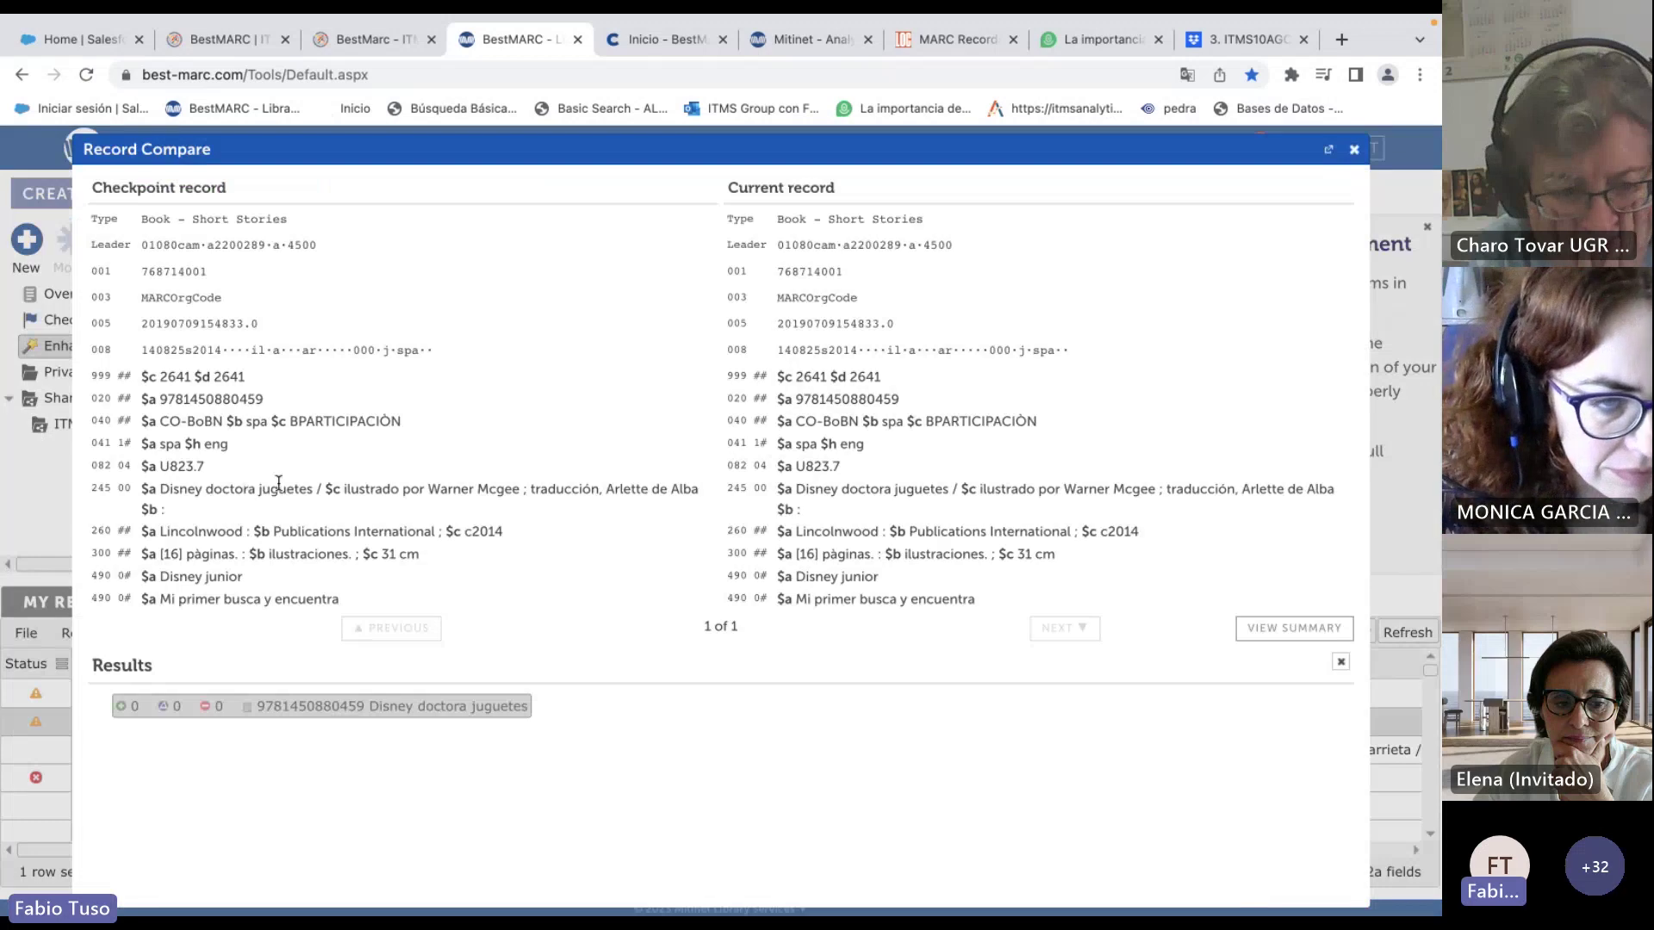
{"action": "scroll", "coordinate": [278, 484], "scroll_direction": "down", "scroll_amount": 3}
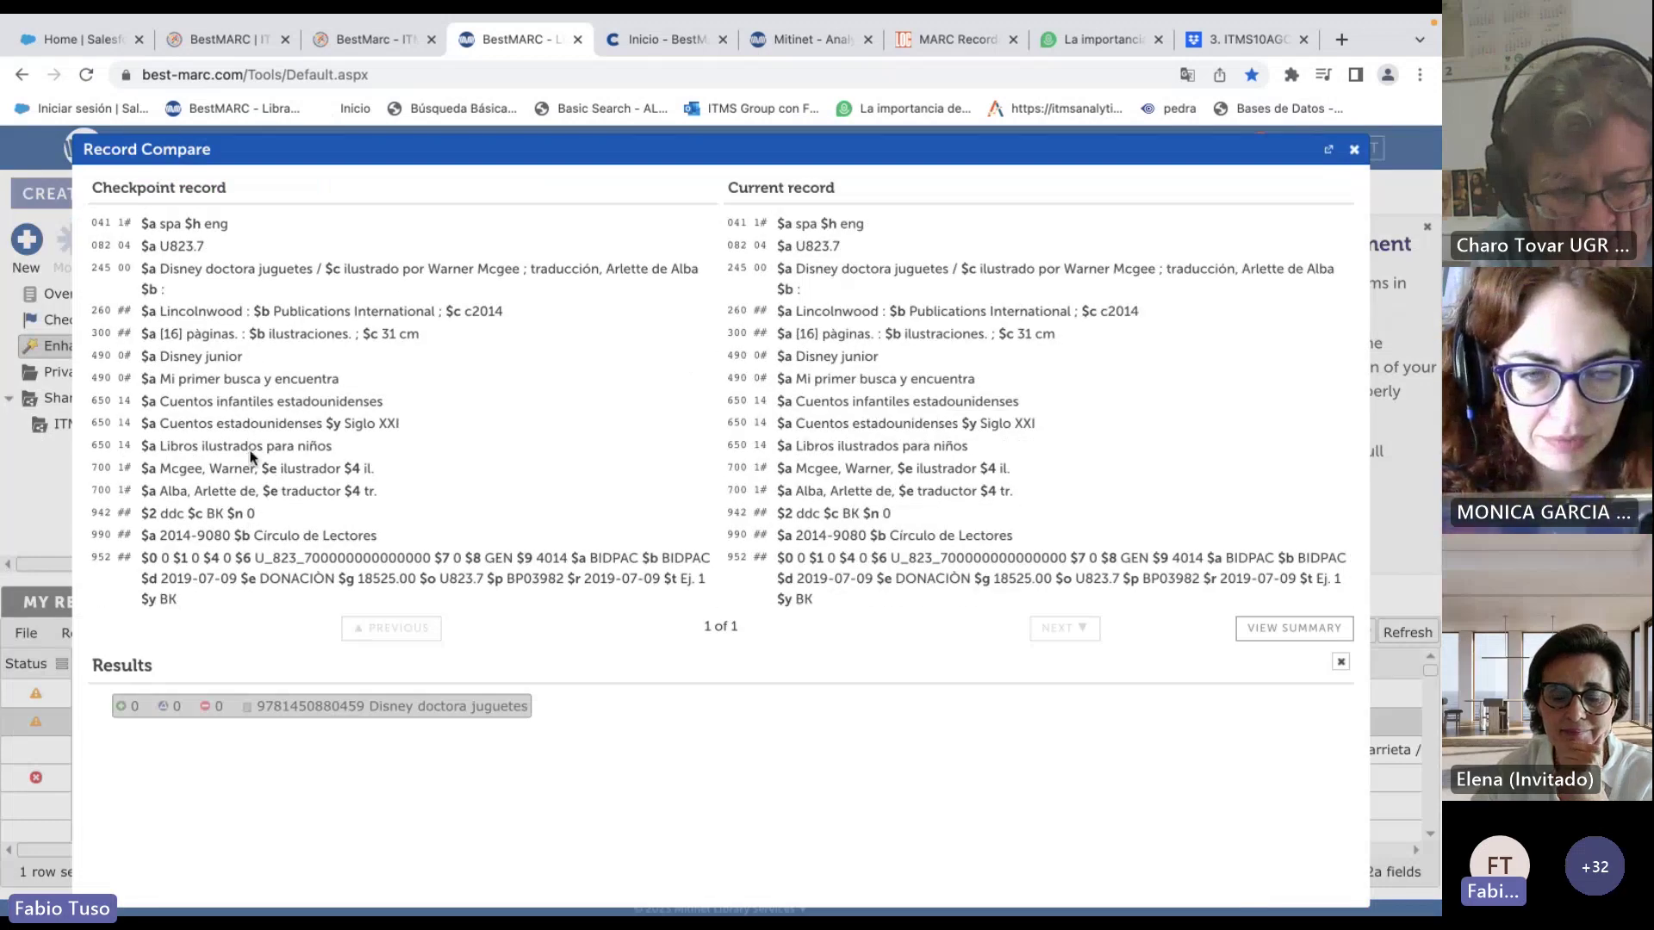
{"action": "key", "text": "Escape"}
Run the Record Repair enhancement on all records in "Error pàginas - páginas" and review the changes listed in its report.
{"action": "left_click", "coordinate": [202, 250]}
{"action": "left_click", "coordinate": [659, 470]}
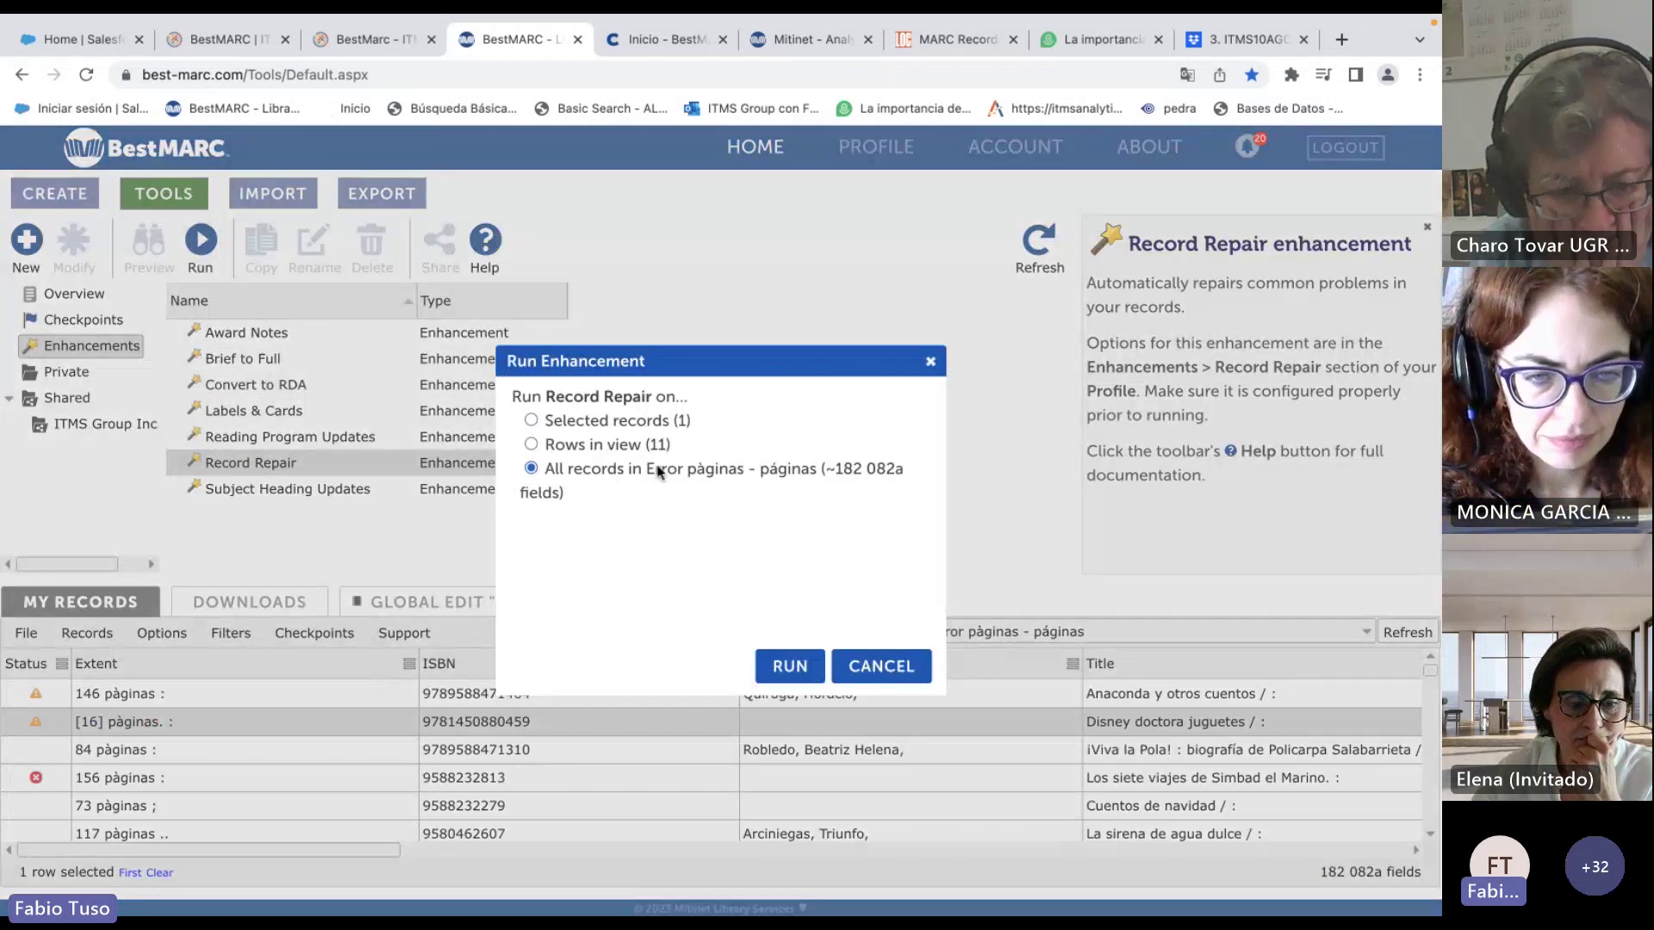
{"action": "left_click", "coordinate": [790, 666]}
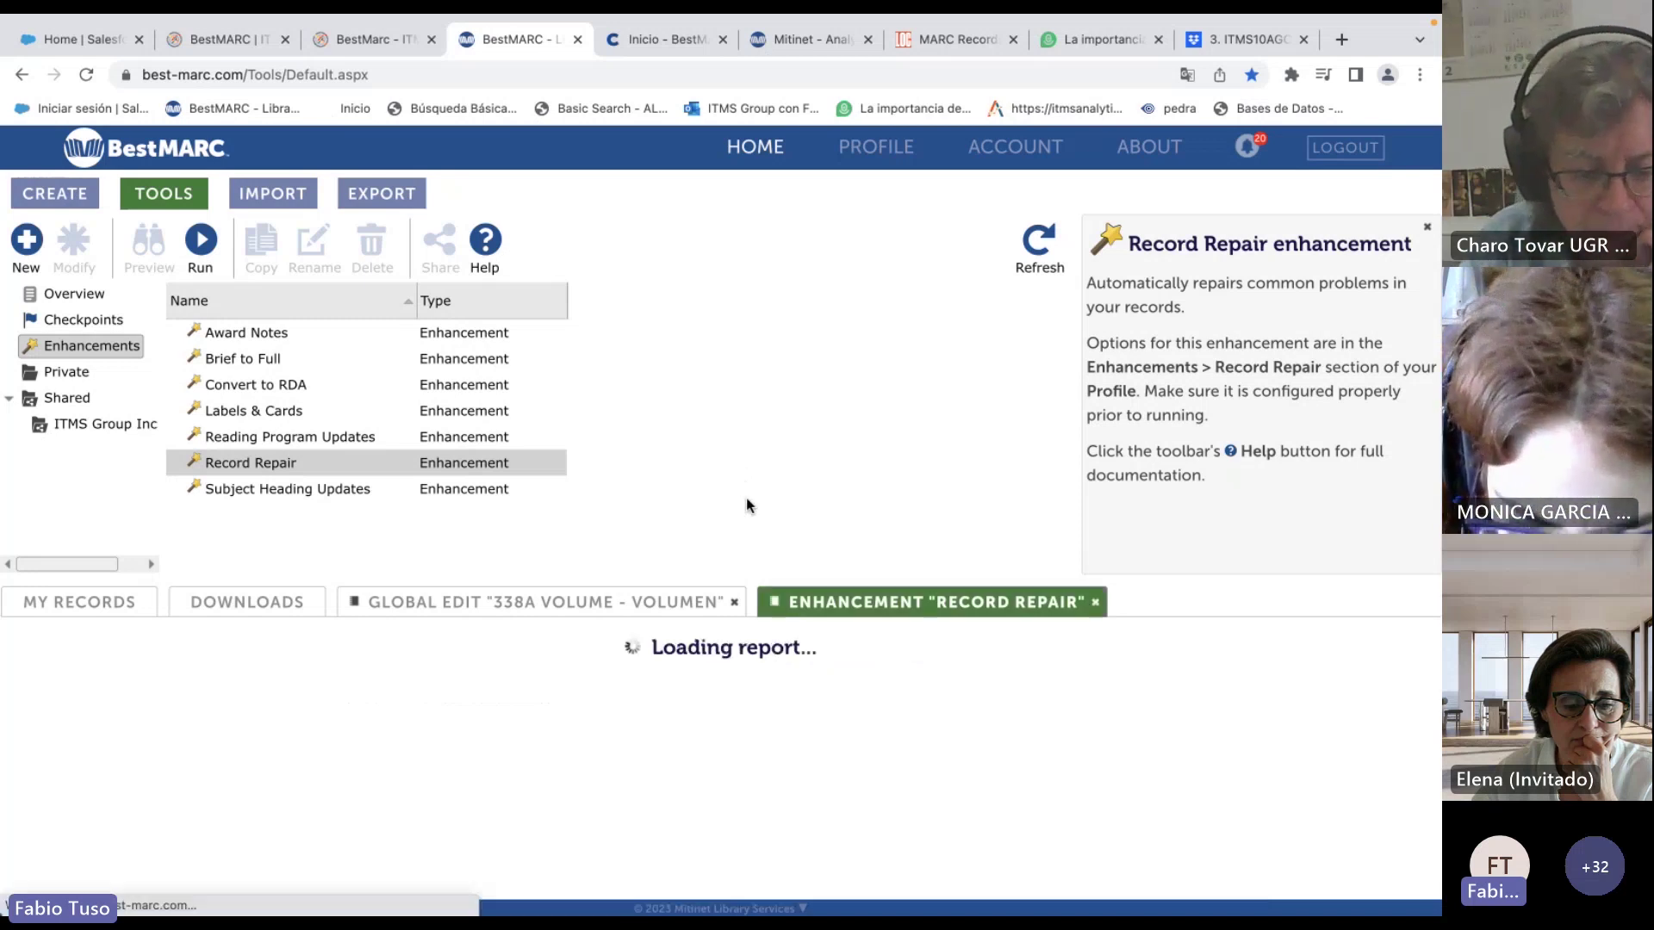
{"action": "scroll", "coordinate": [909, 681], "scroll_direction": "down", "scroll_amount": 3}
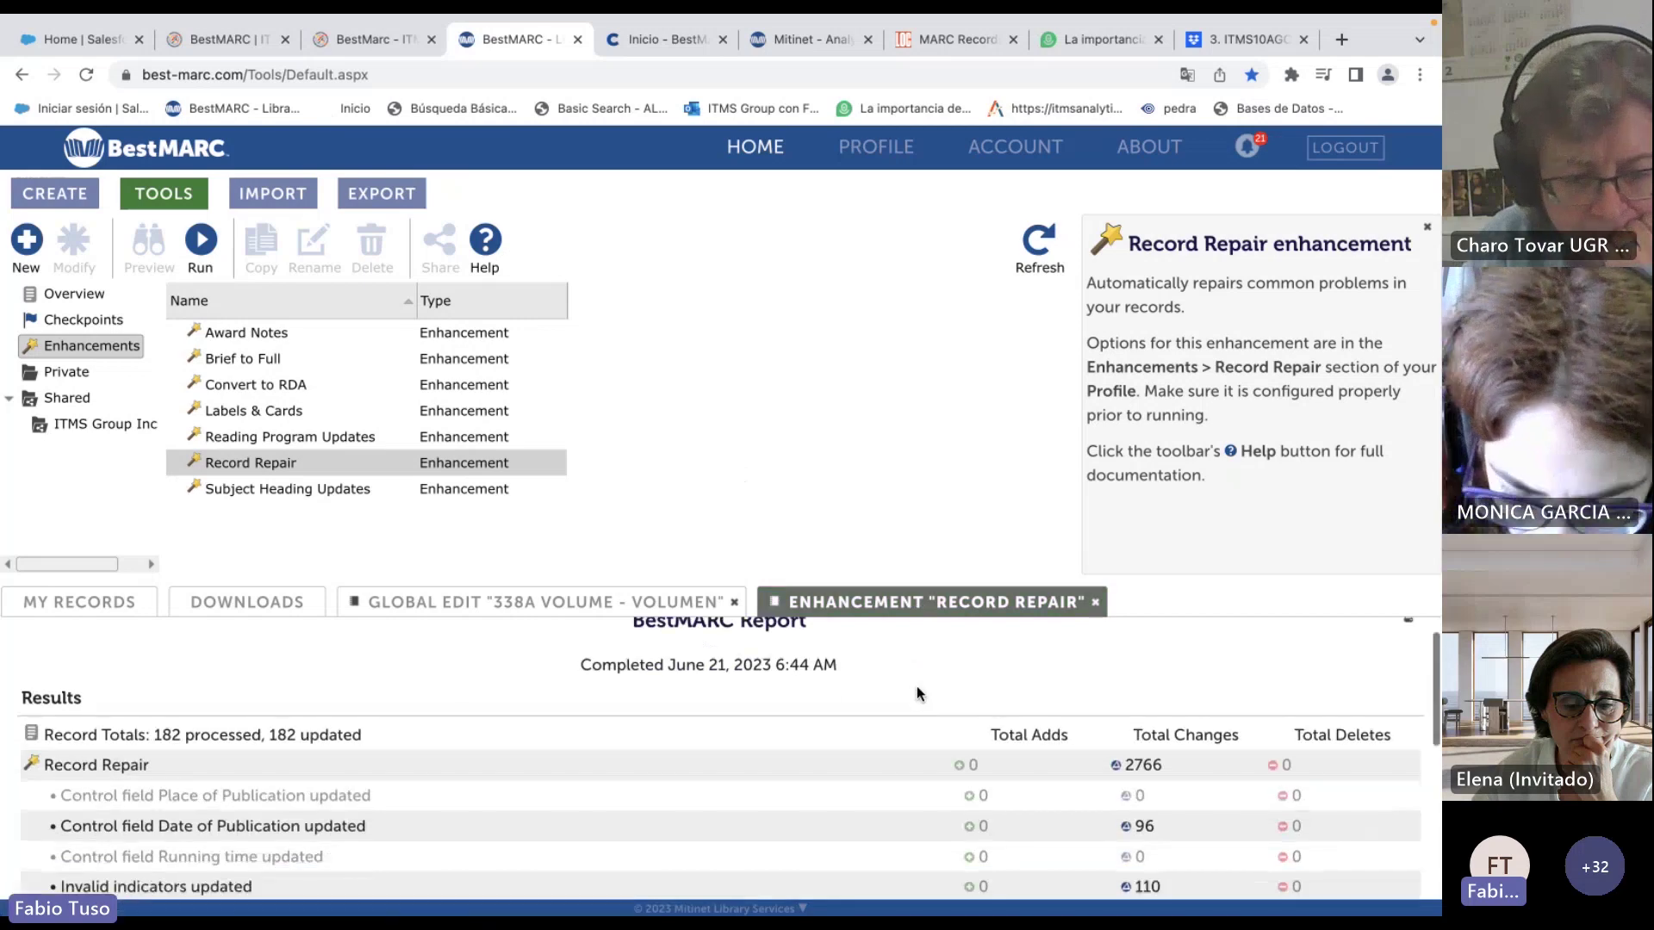
{"action": "scroll", "coordinate": [1100, 766], "scroll_direction": "down", "scroll_amount": 5}
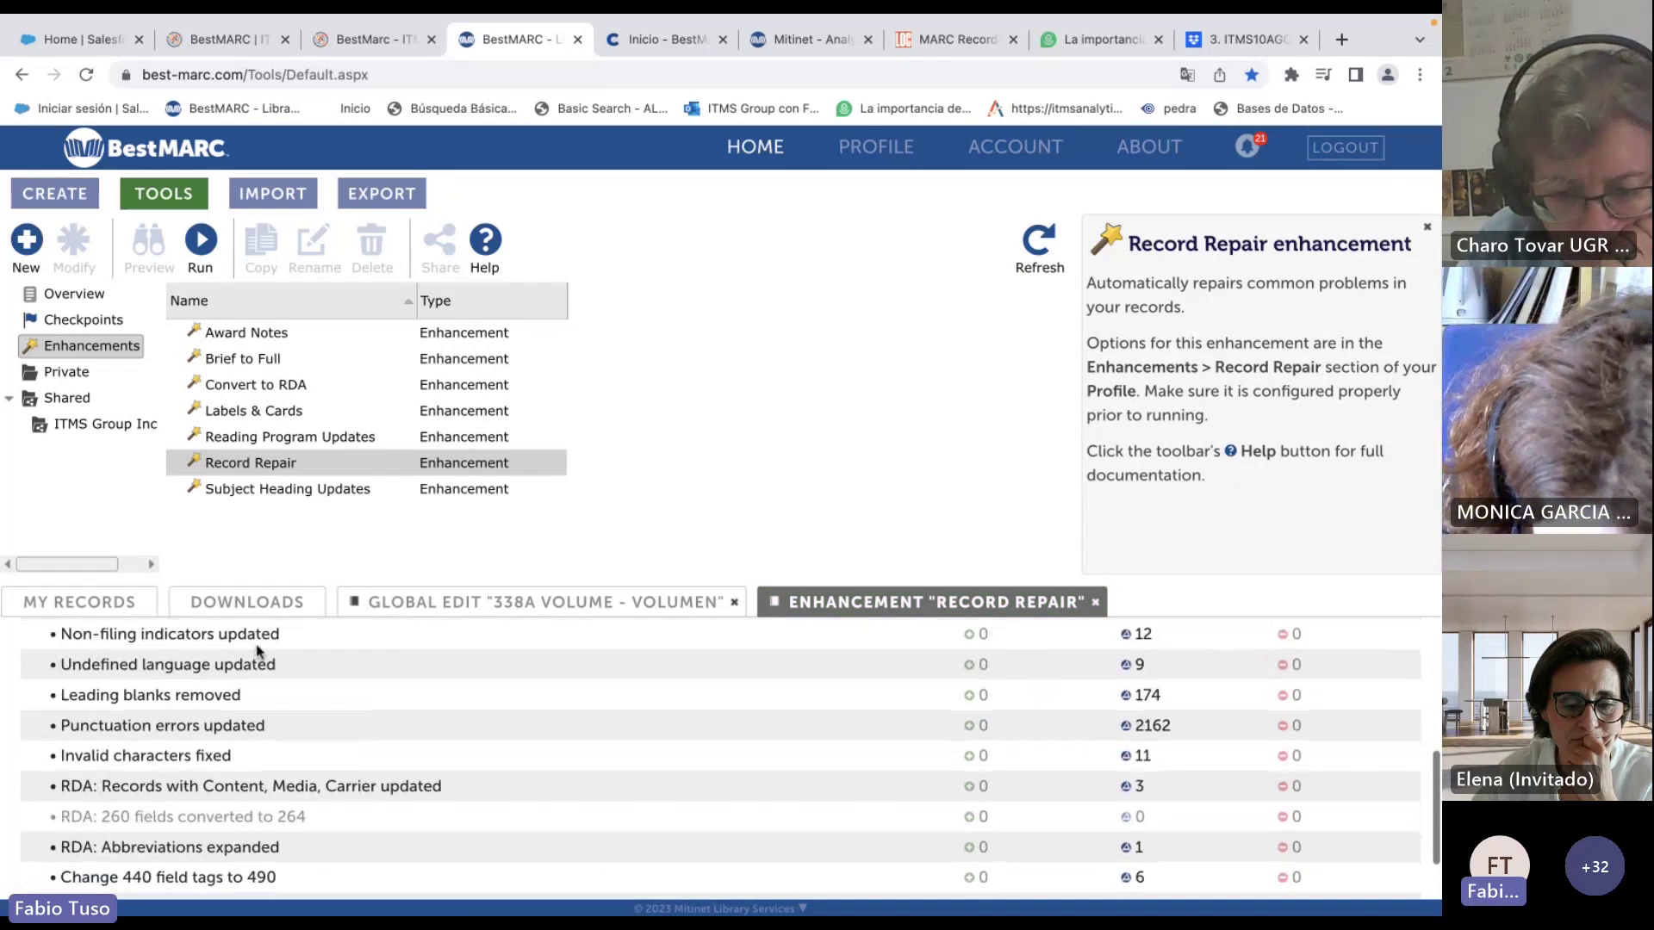
{"action": "scroll", "coordinate": [250, 765], "scroll_direction": "down", "scroll_amount": 2}
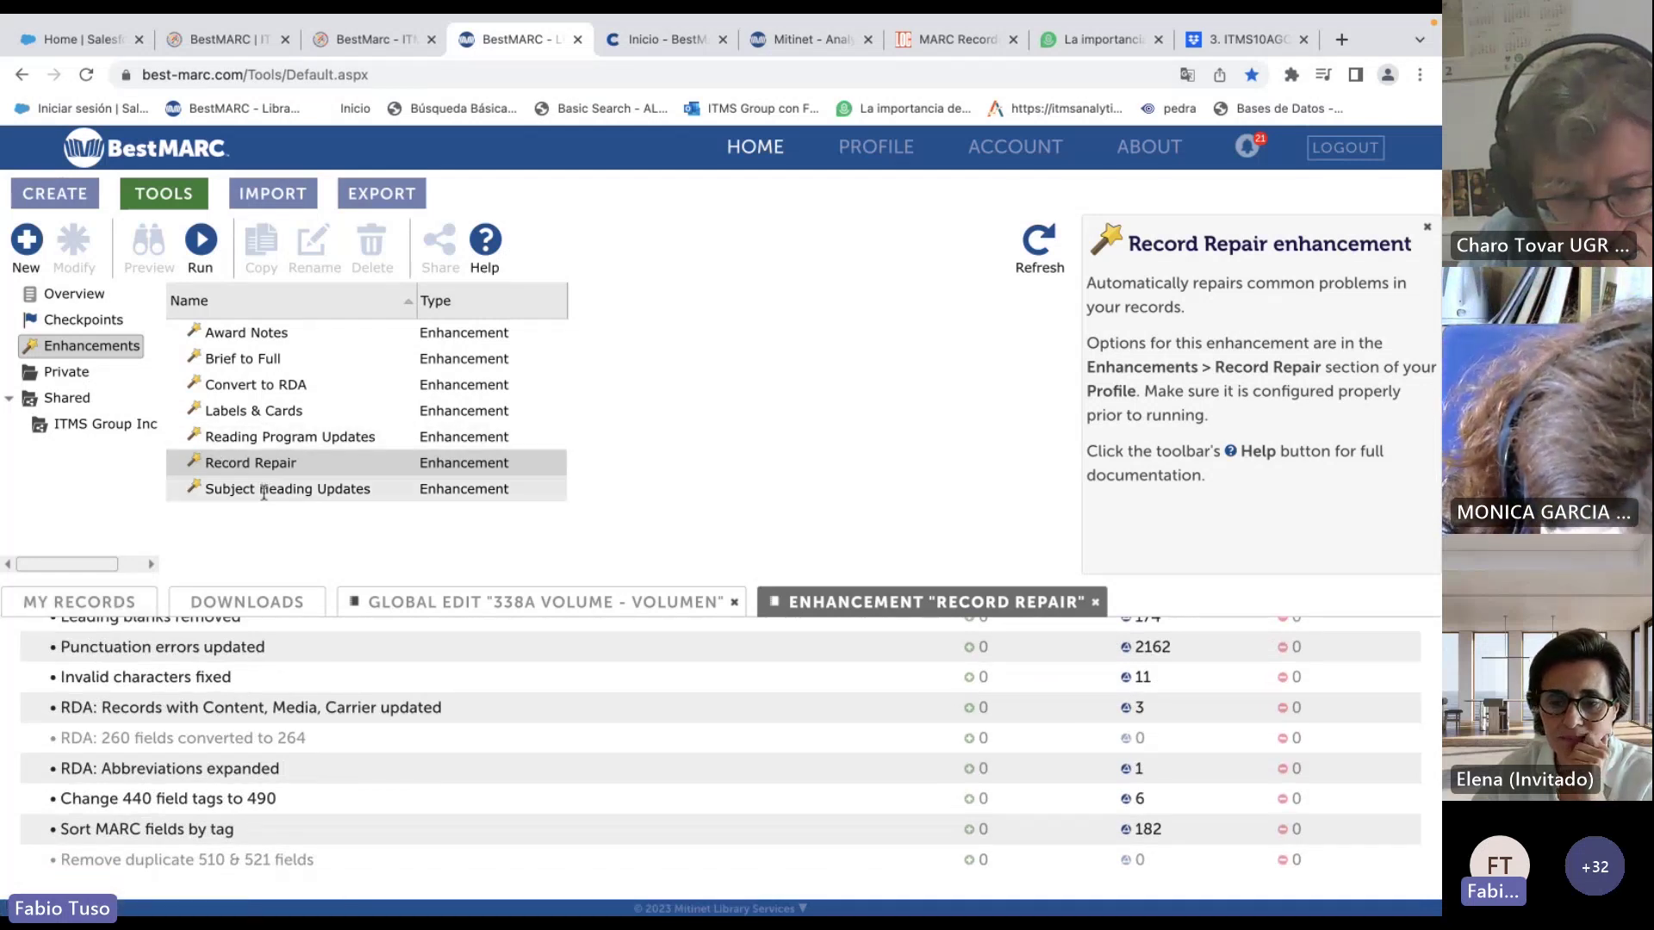
Run the Convert to RDA enhancement on all records in the list, close the Record Repair report and display the Convert to RDA report.
{"action": "left_click", "coordinate": [299, 488]}
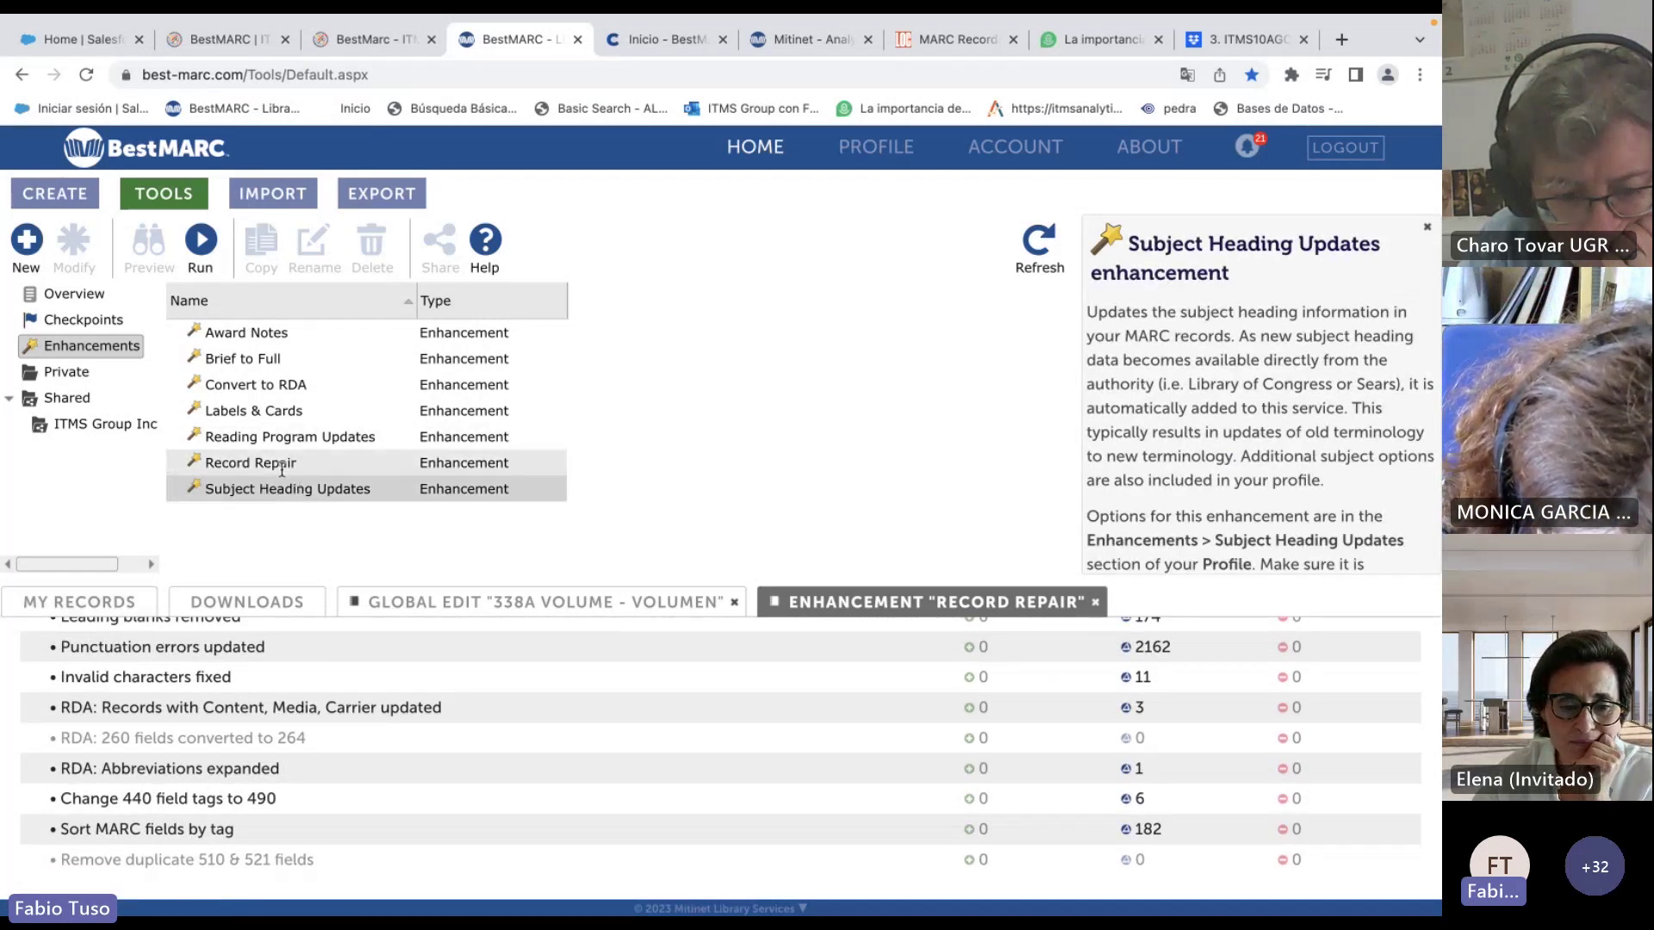
{"action": "left_click", "coordinate": [319, 394]}
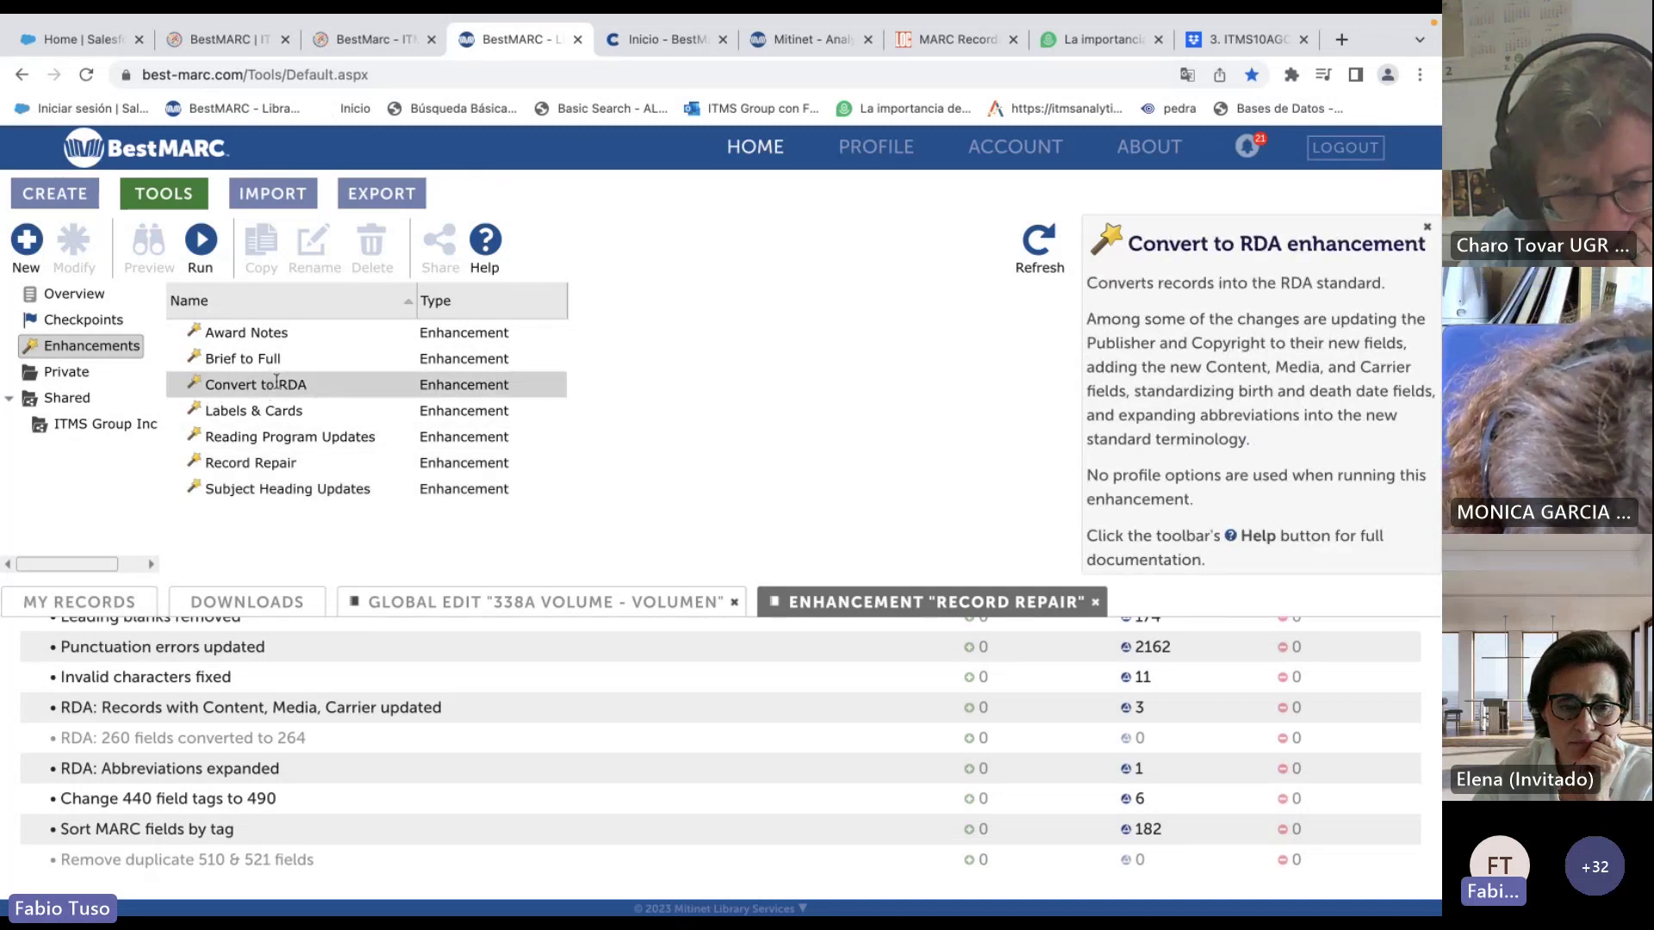
{"action": "left_click", "coordinate": [274, 490]}
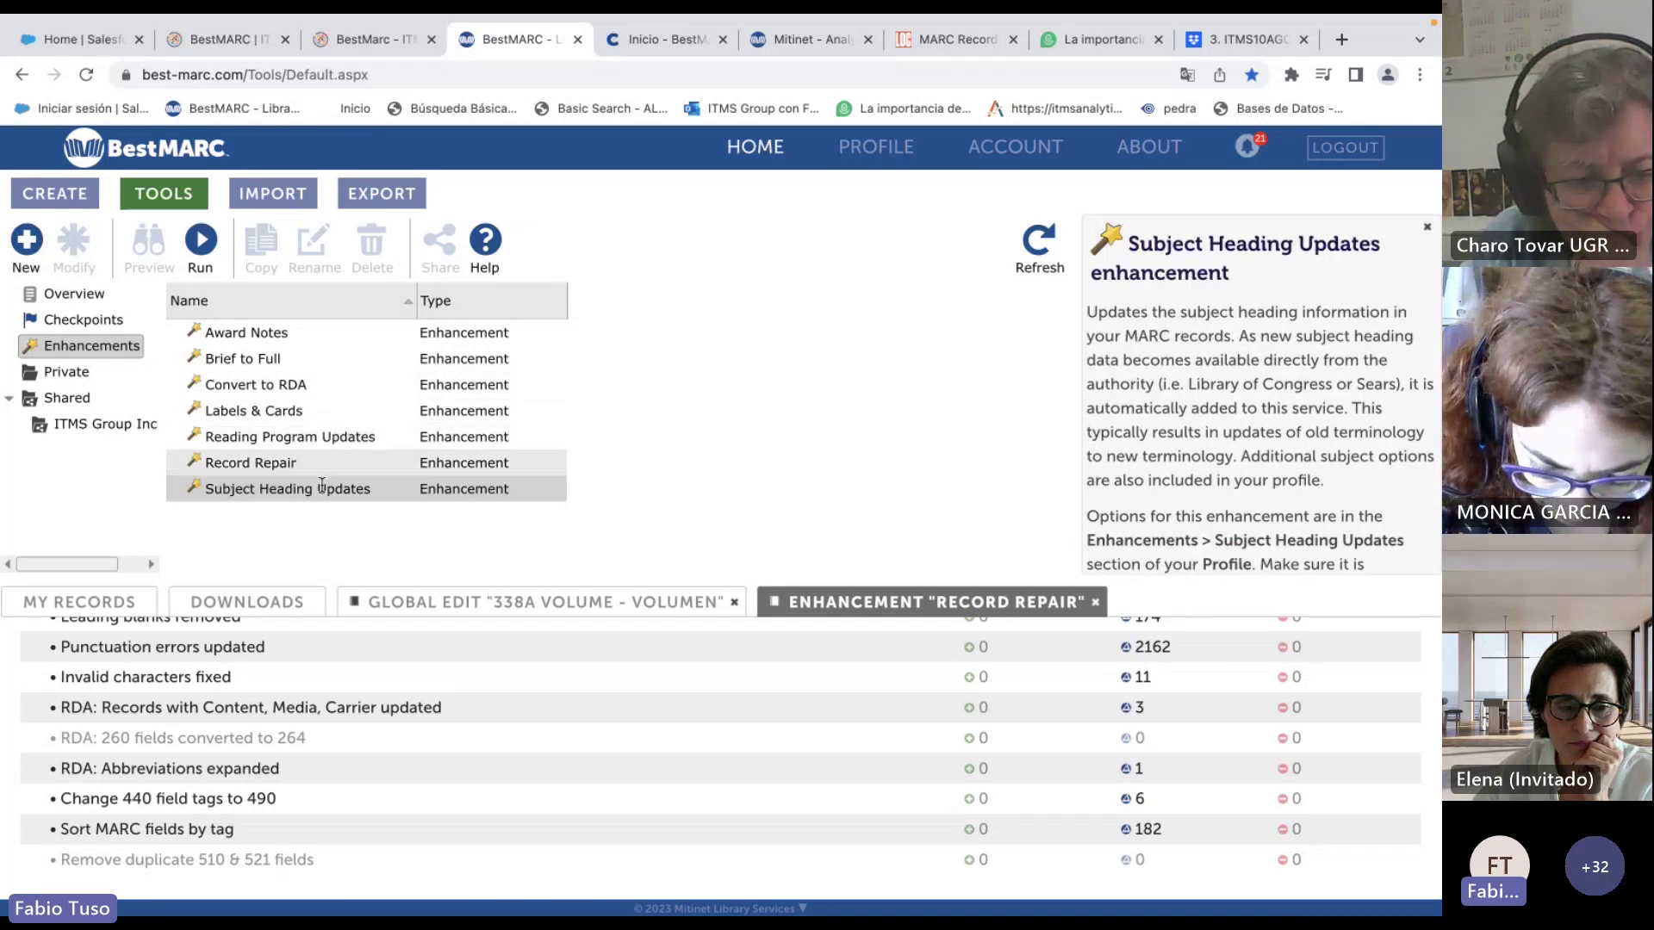
{"action": "left_click", "coordinate": [270, 383]}
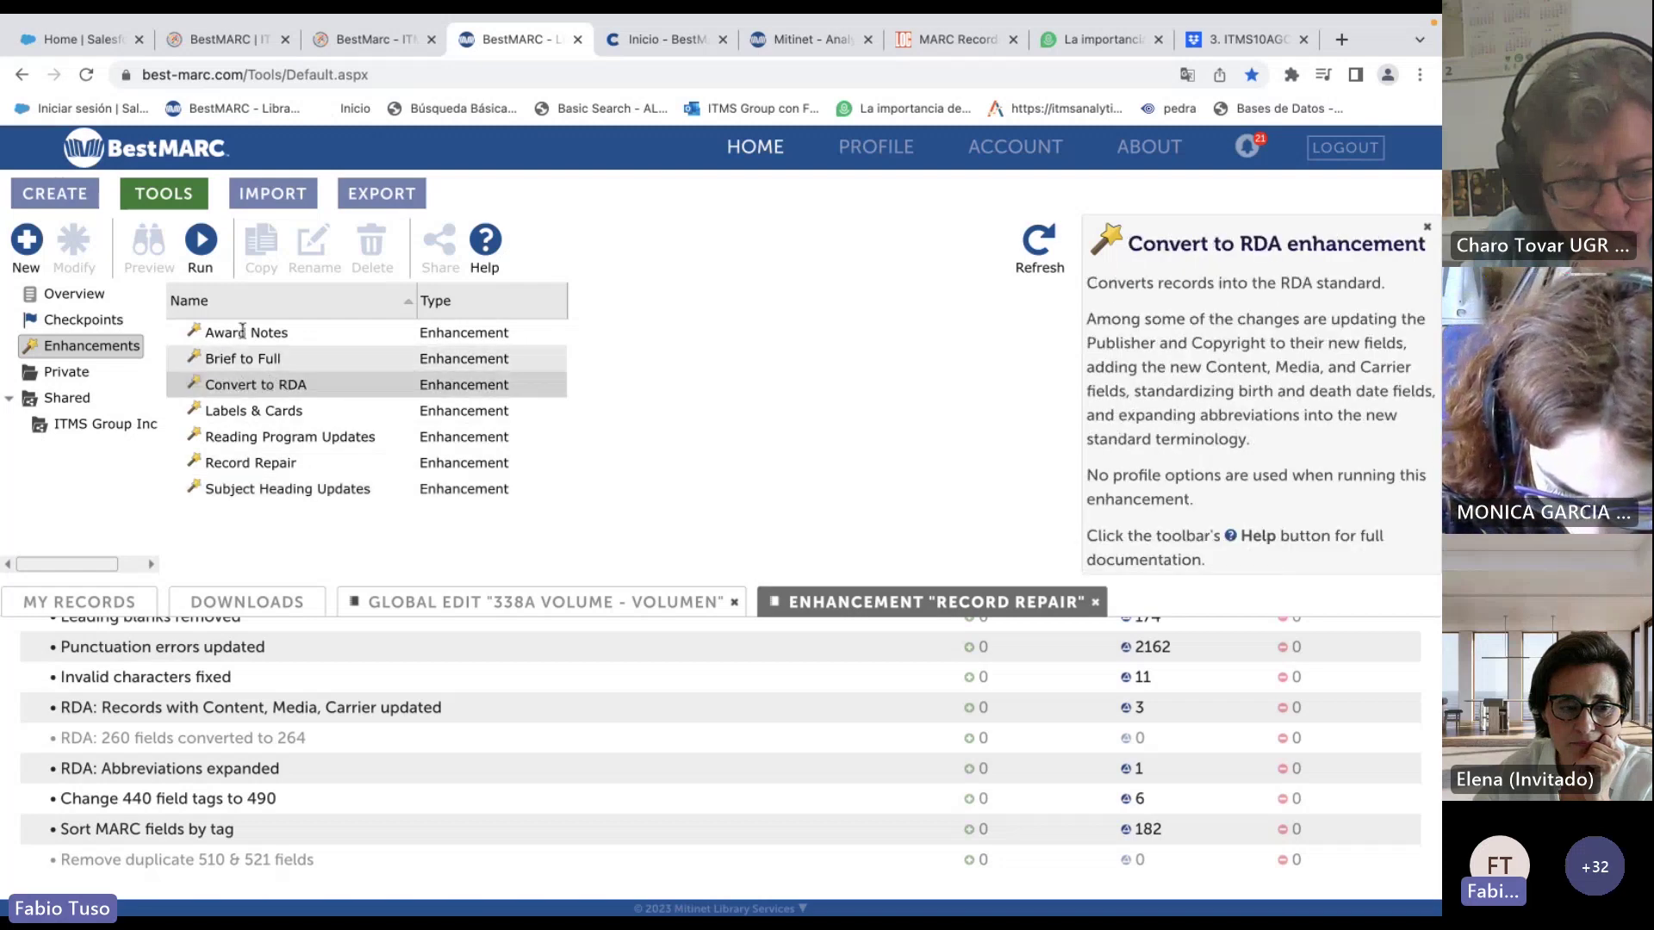
{"action": "left_click", "coordinate": [201, 245]}
{"action": "left_click", "coordinate": [783, 662]}
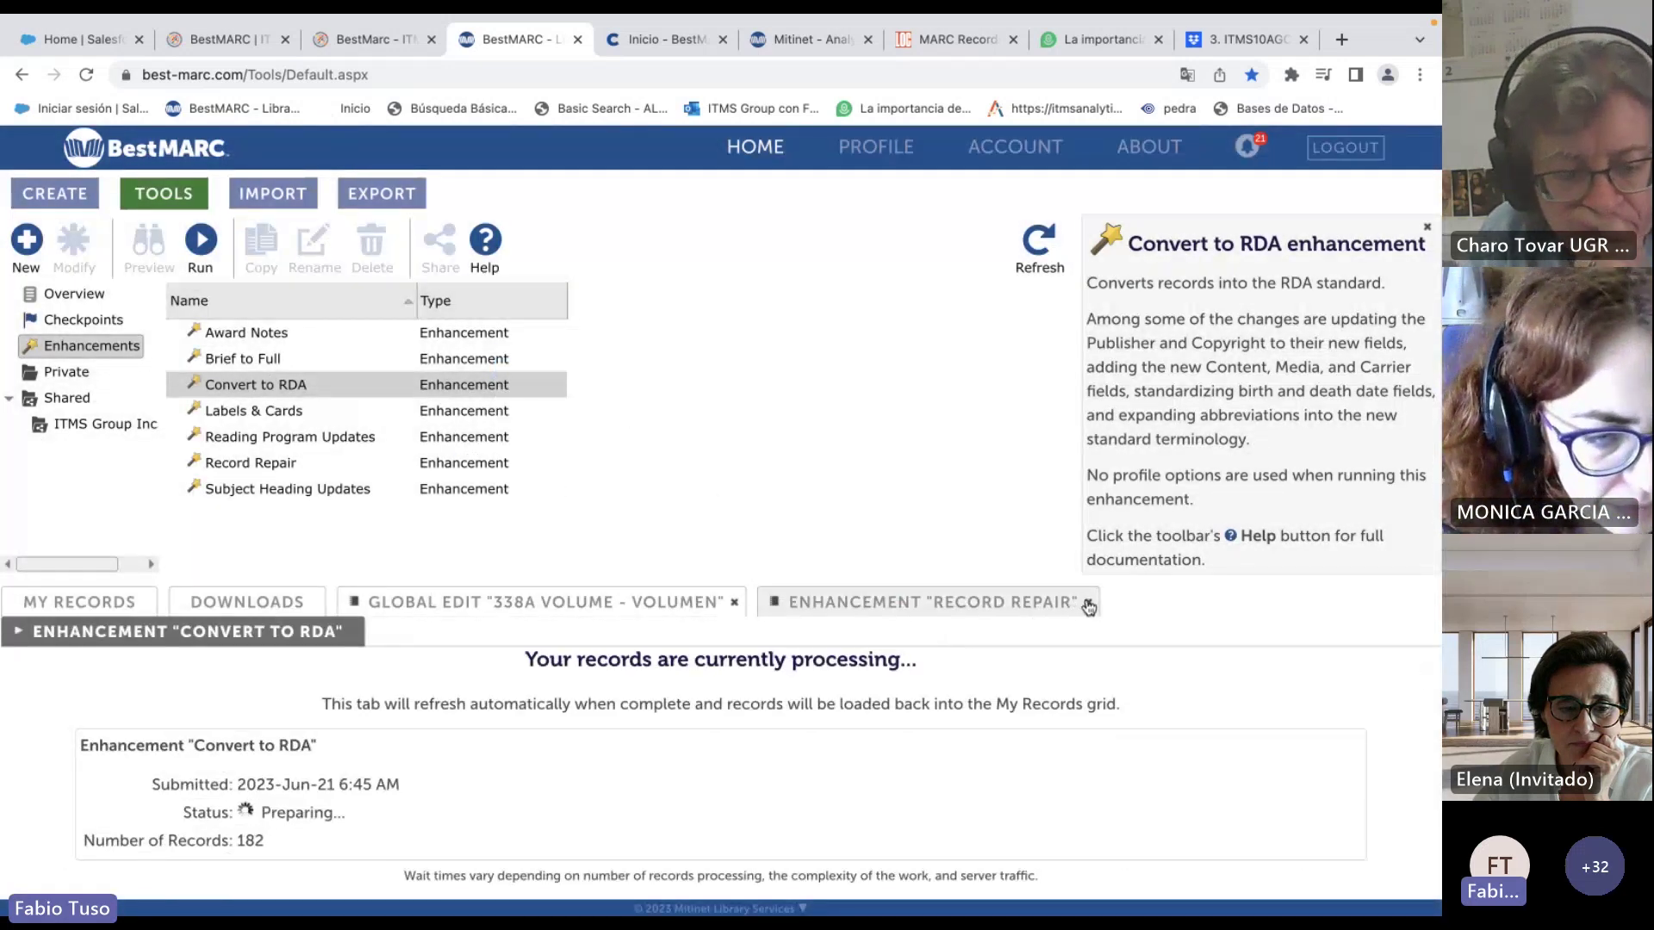
{"action": "left_click", "coordinate": [1088, 603]}
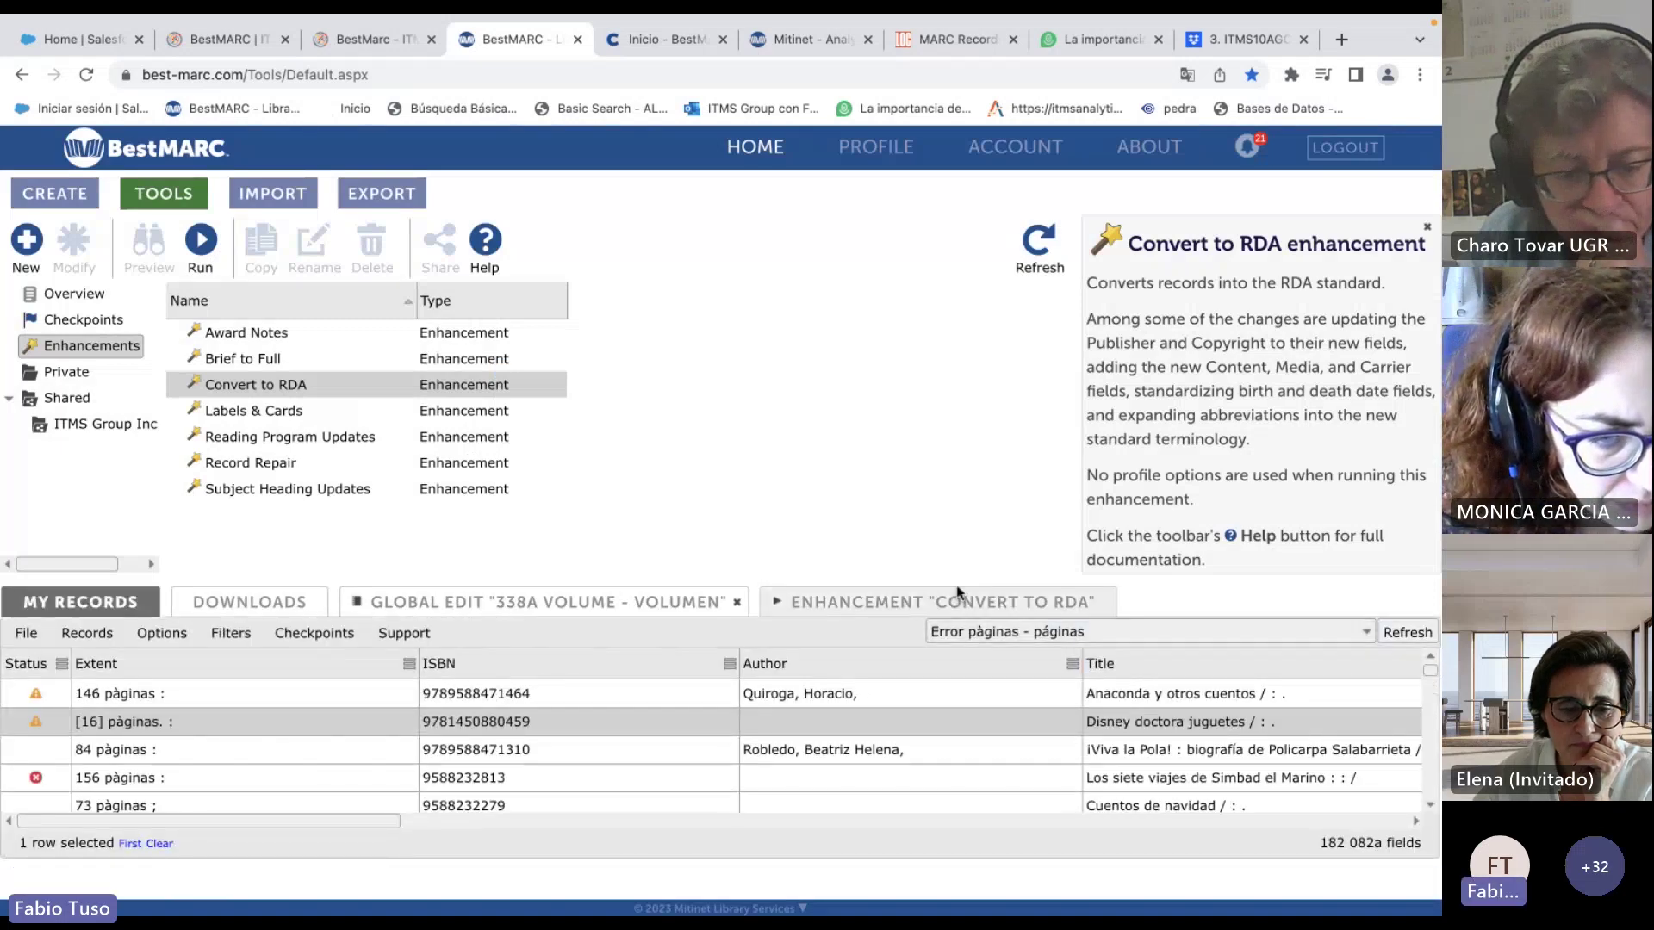
{"action": "left_click", "coordinate": [879, 610]}
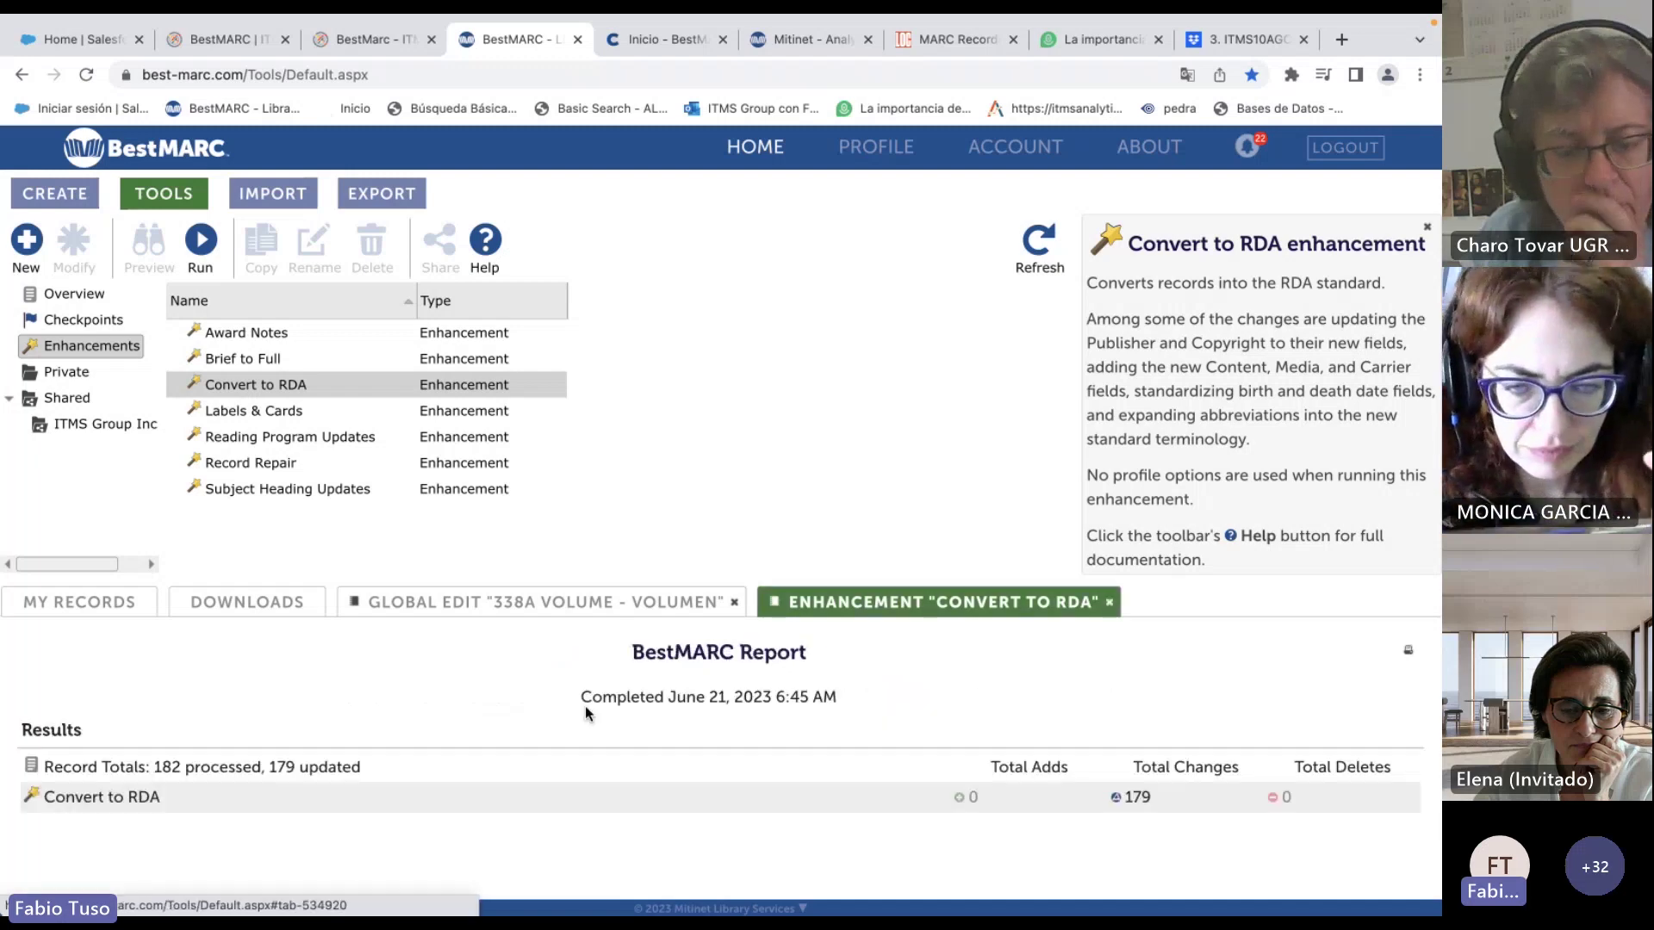
Compare the checkpoint and current versions of "Los siete viajes de Simbad el Marino", examining the changes made by the enhancements.
{"action": "left_click", "coordinate": [134, 610]}
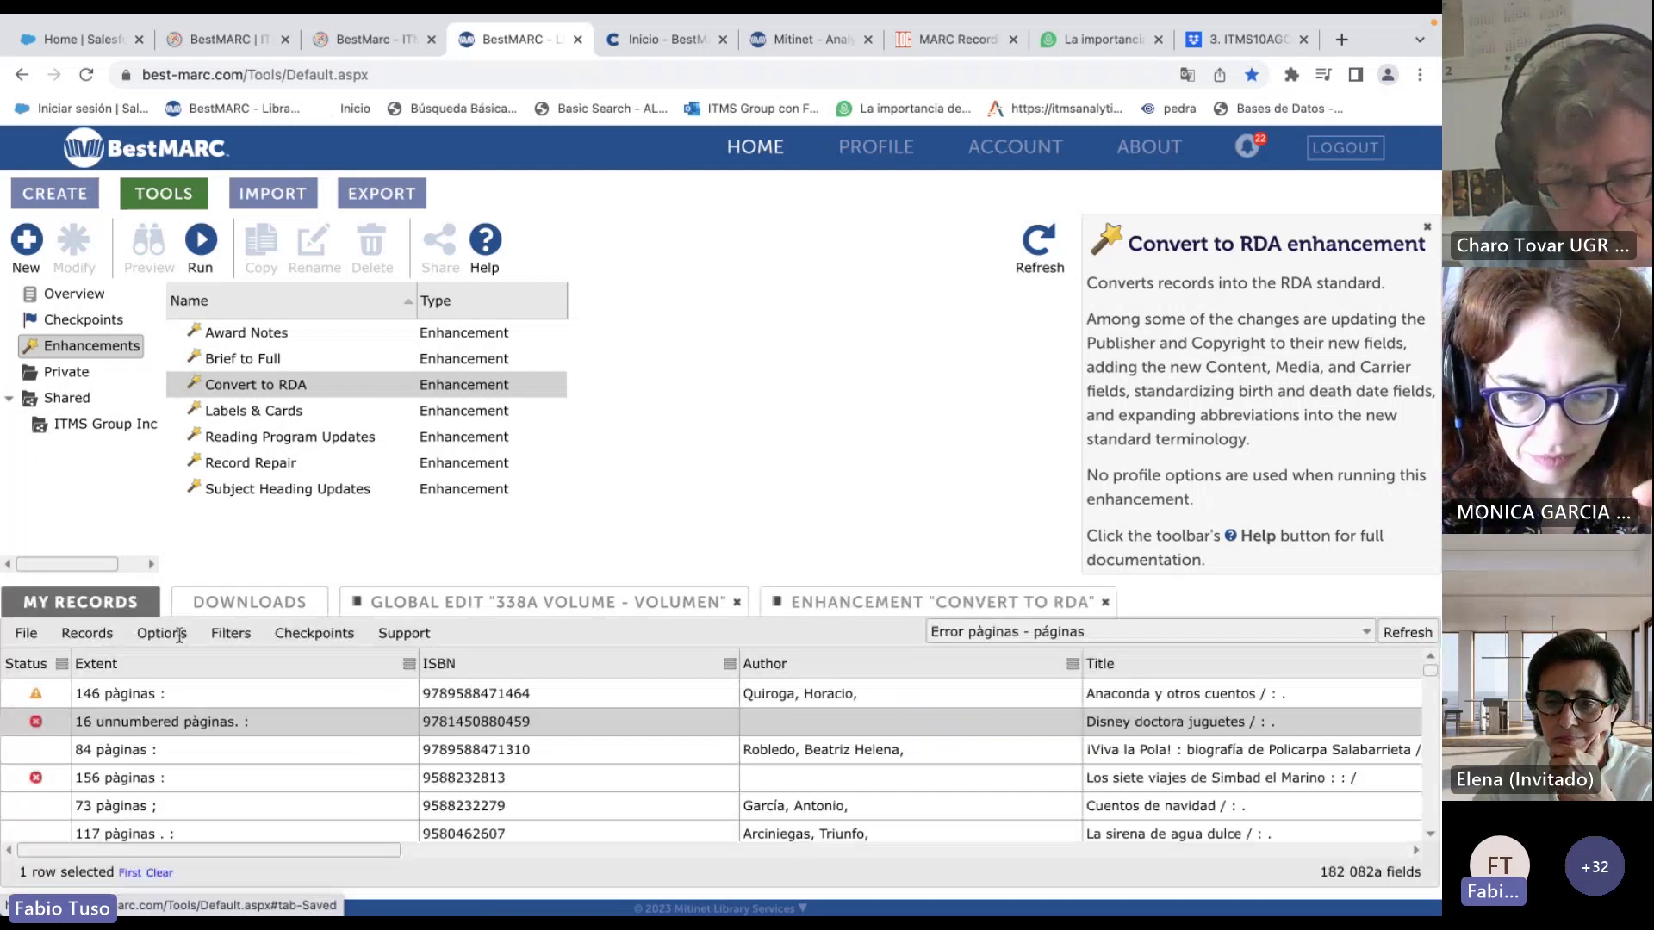
{"action": "left_click", "coordinate": [259, 780]}
{"action": "right_click", "coordinate": [258, 779]}
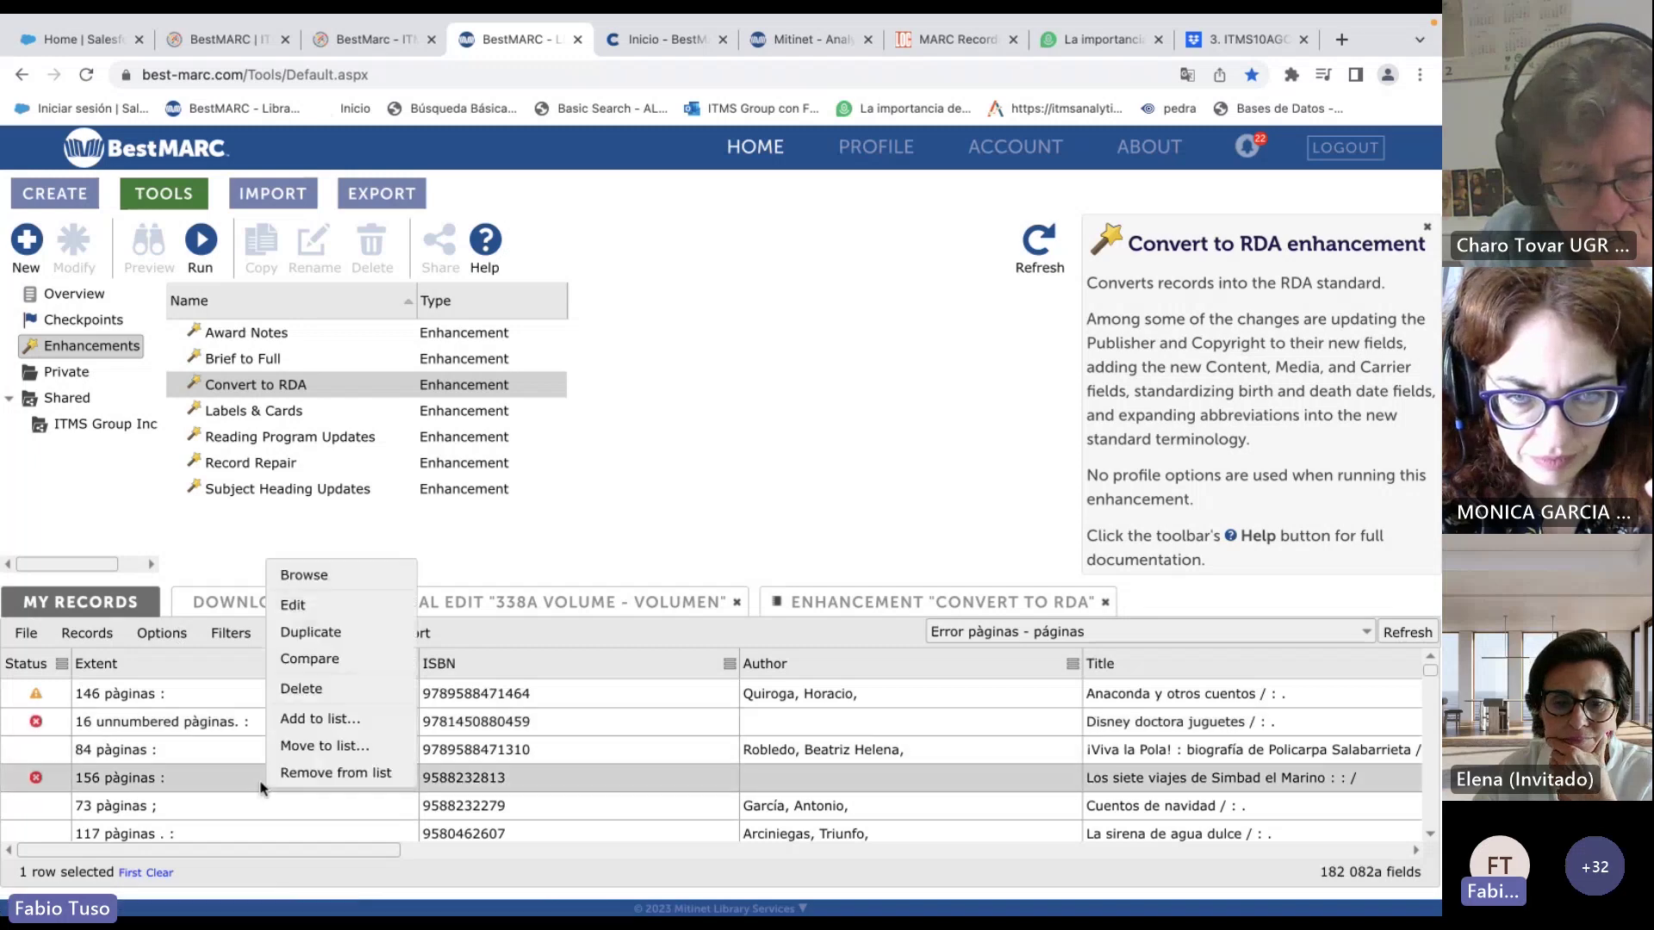
{"action": "left_click", "coordinate": [355, 660]}
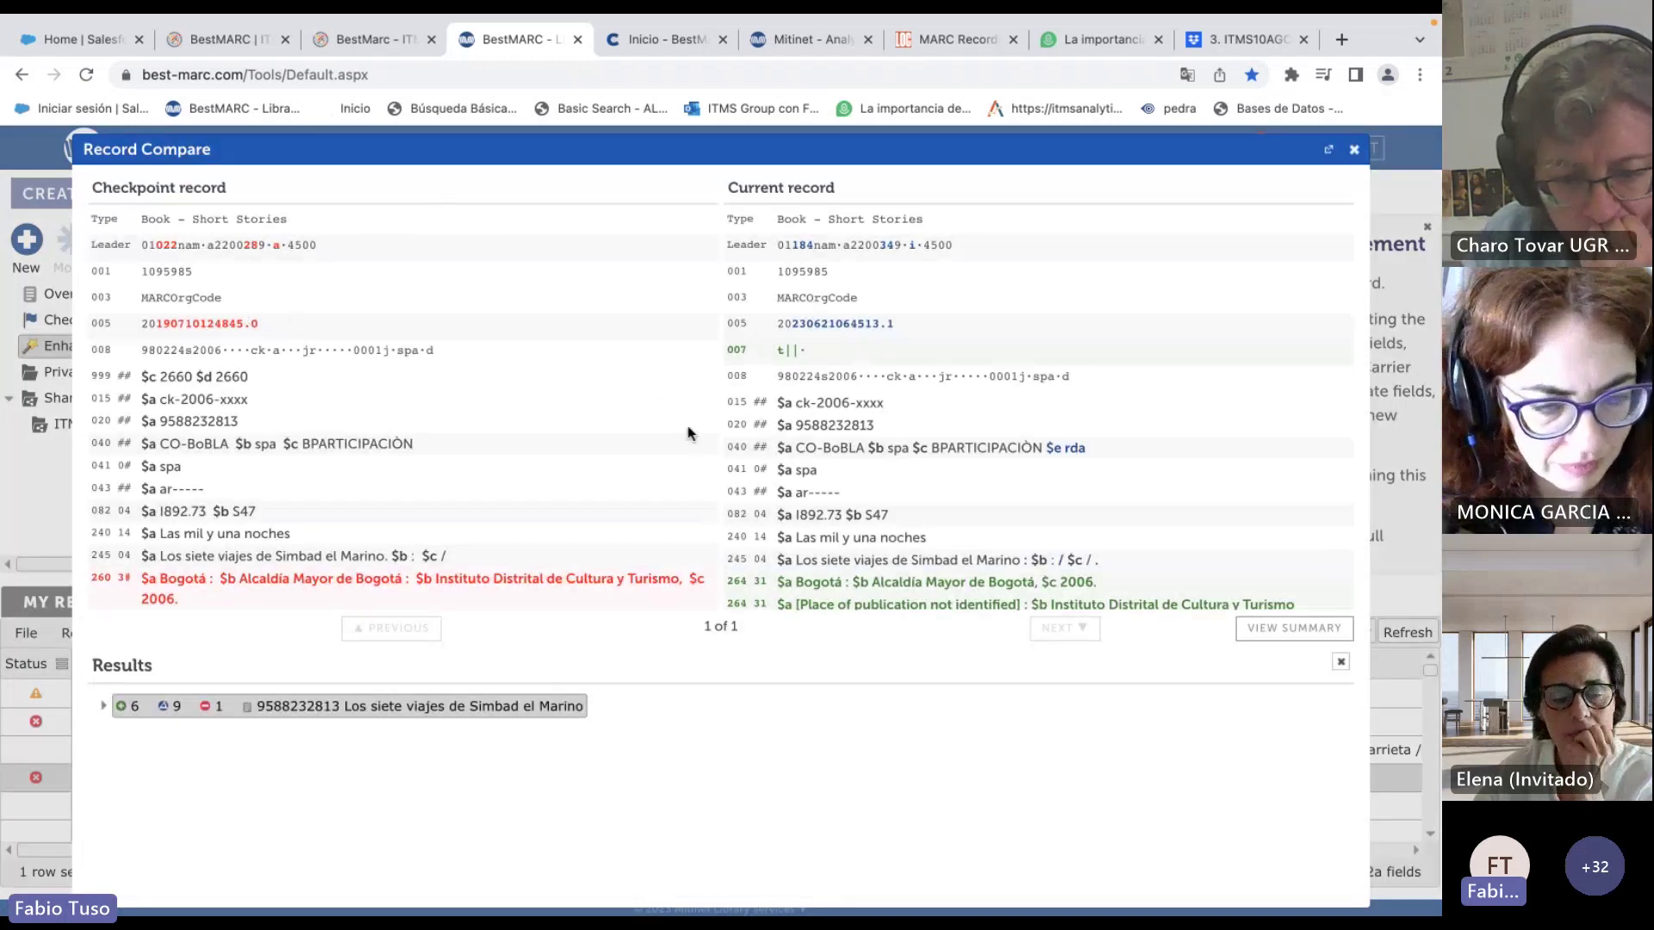
{"action": "scroll", "coordinate": [687, 425], "scroll_direction": "down", "scroll_amount": 3}
{"action": "key", "text": "Escape"}
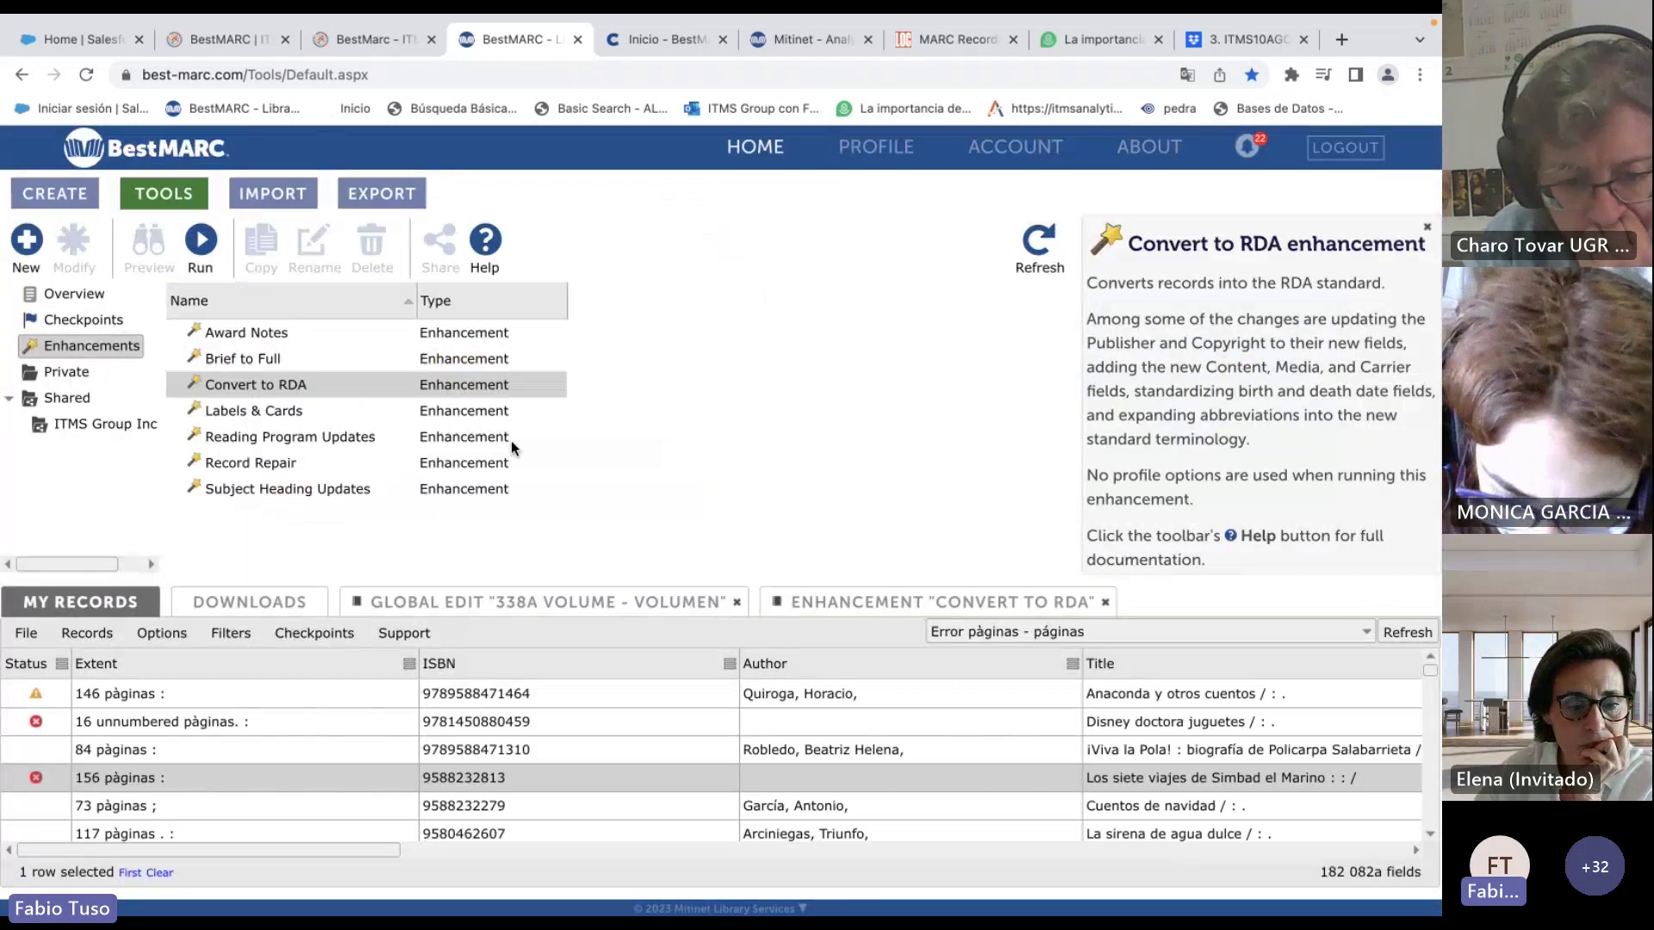
Run the "Cambios EBOOK Derechos Humanos" workflow from the Private folder on all records in "Error pàginas - páginas".
{"action": "left_click", "coordinate": [84, 322]}
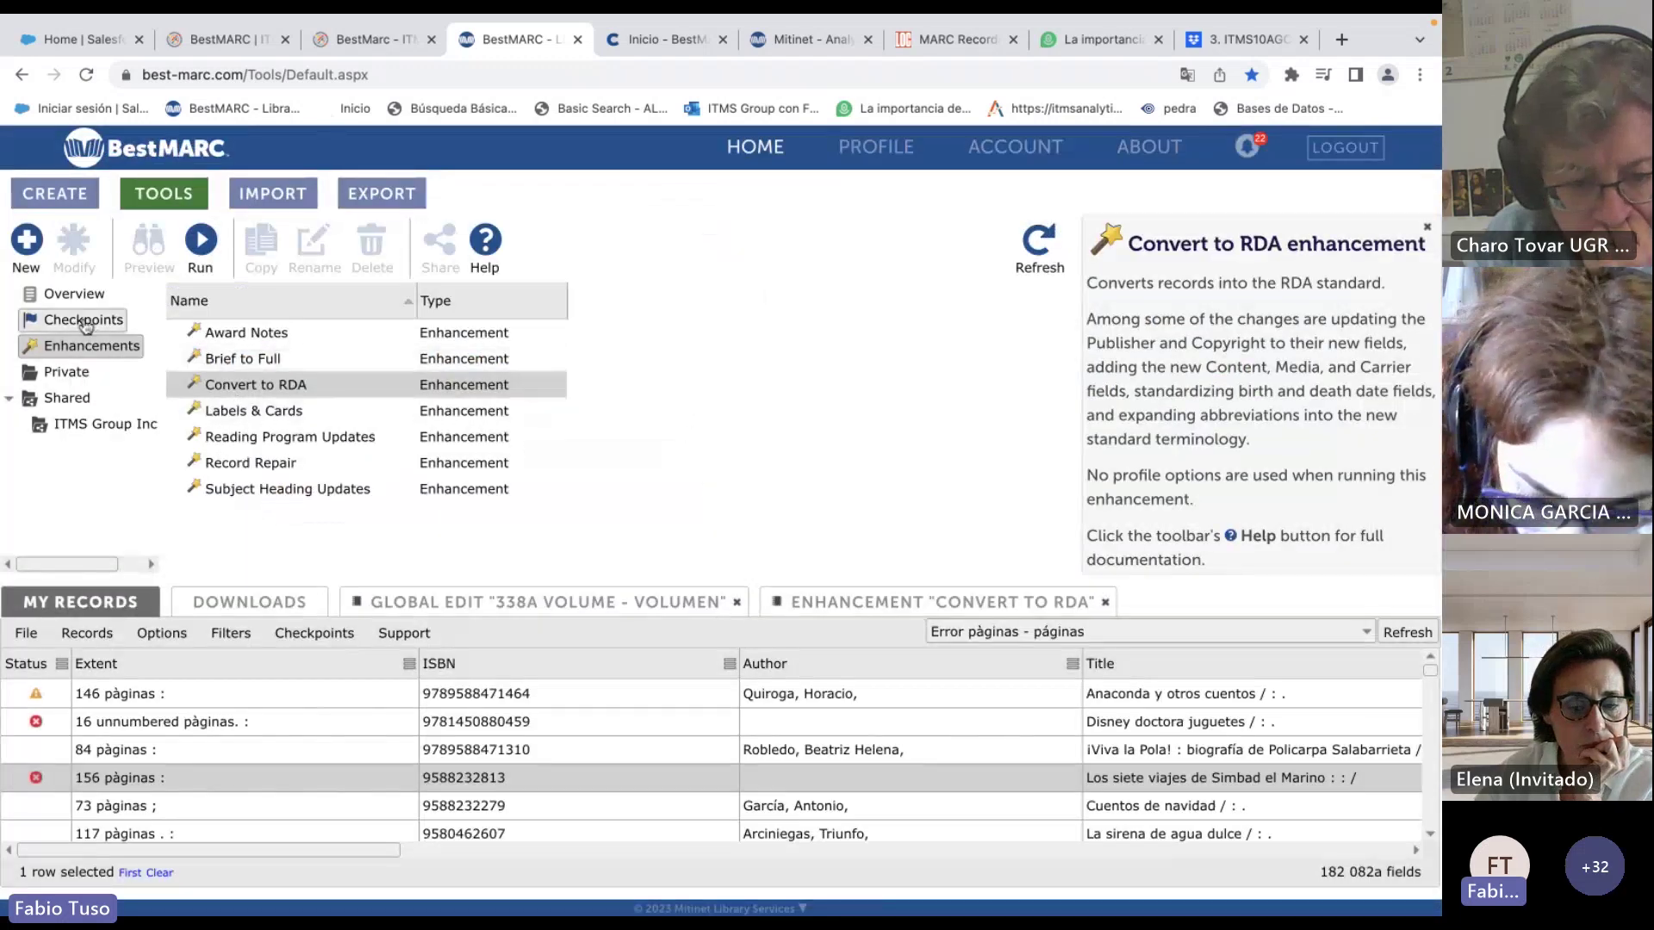
{"action": "left_click", "coordinate": [66, 371]}
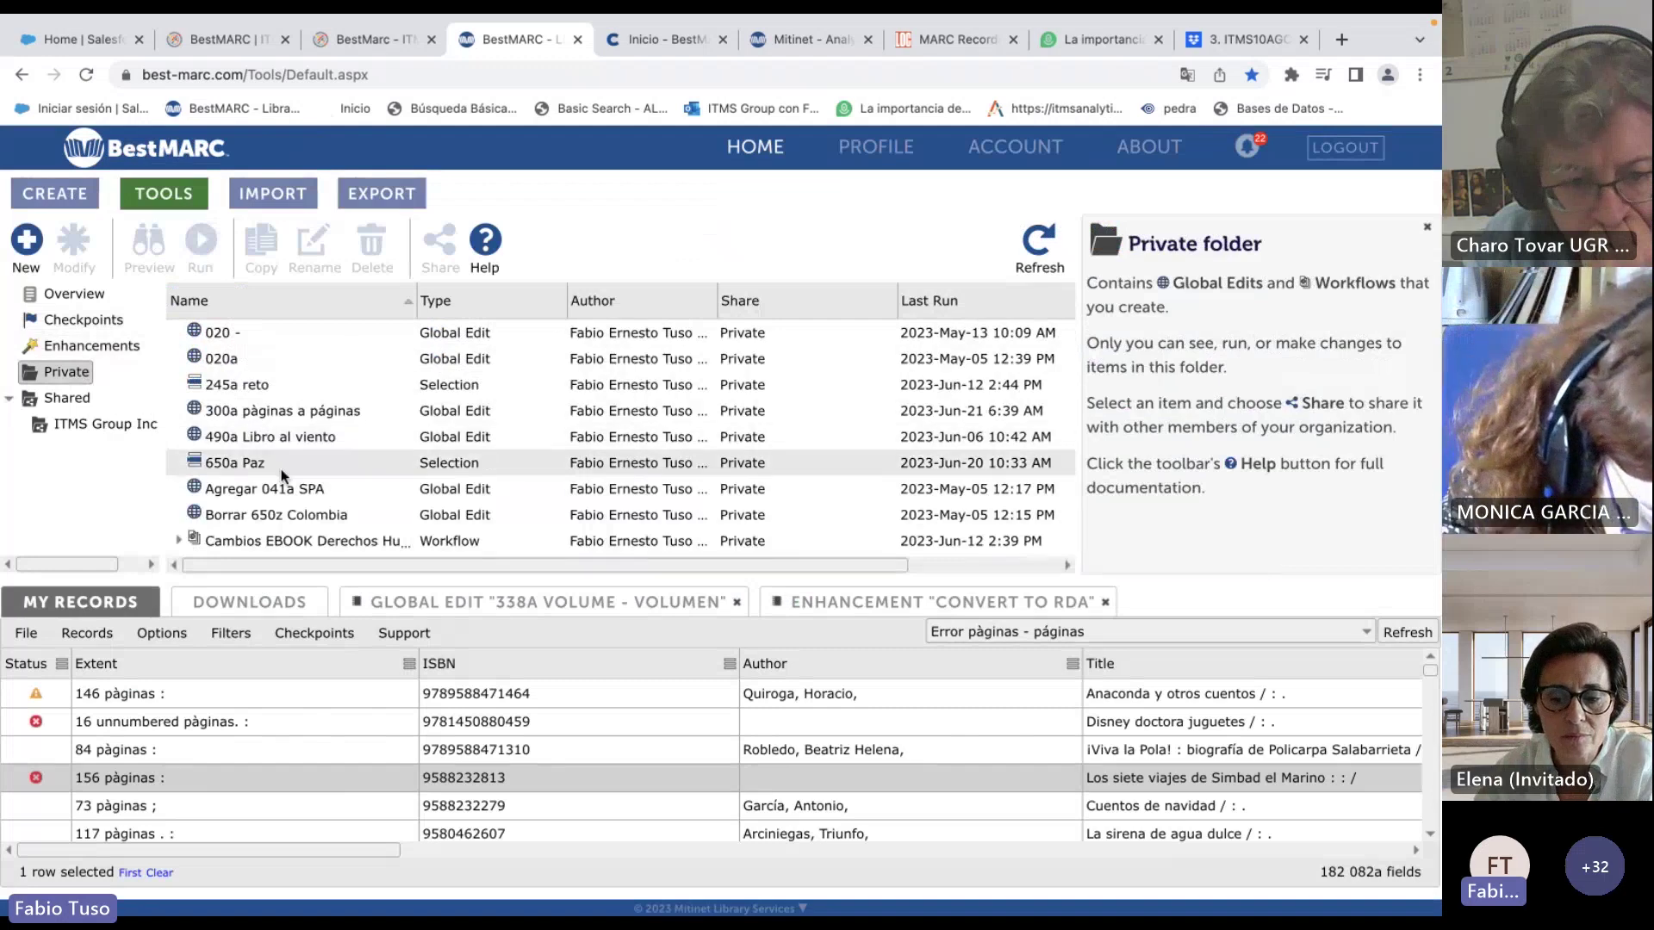
{"action": "scroll", "coordinate": [296, 470], "scroll_direction": "right", "scroll_amount": 3}
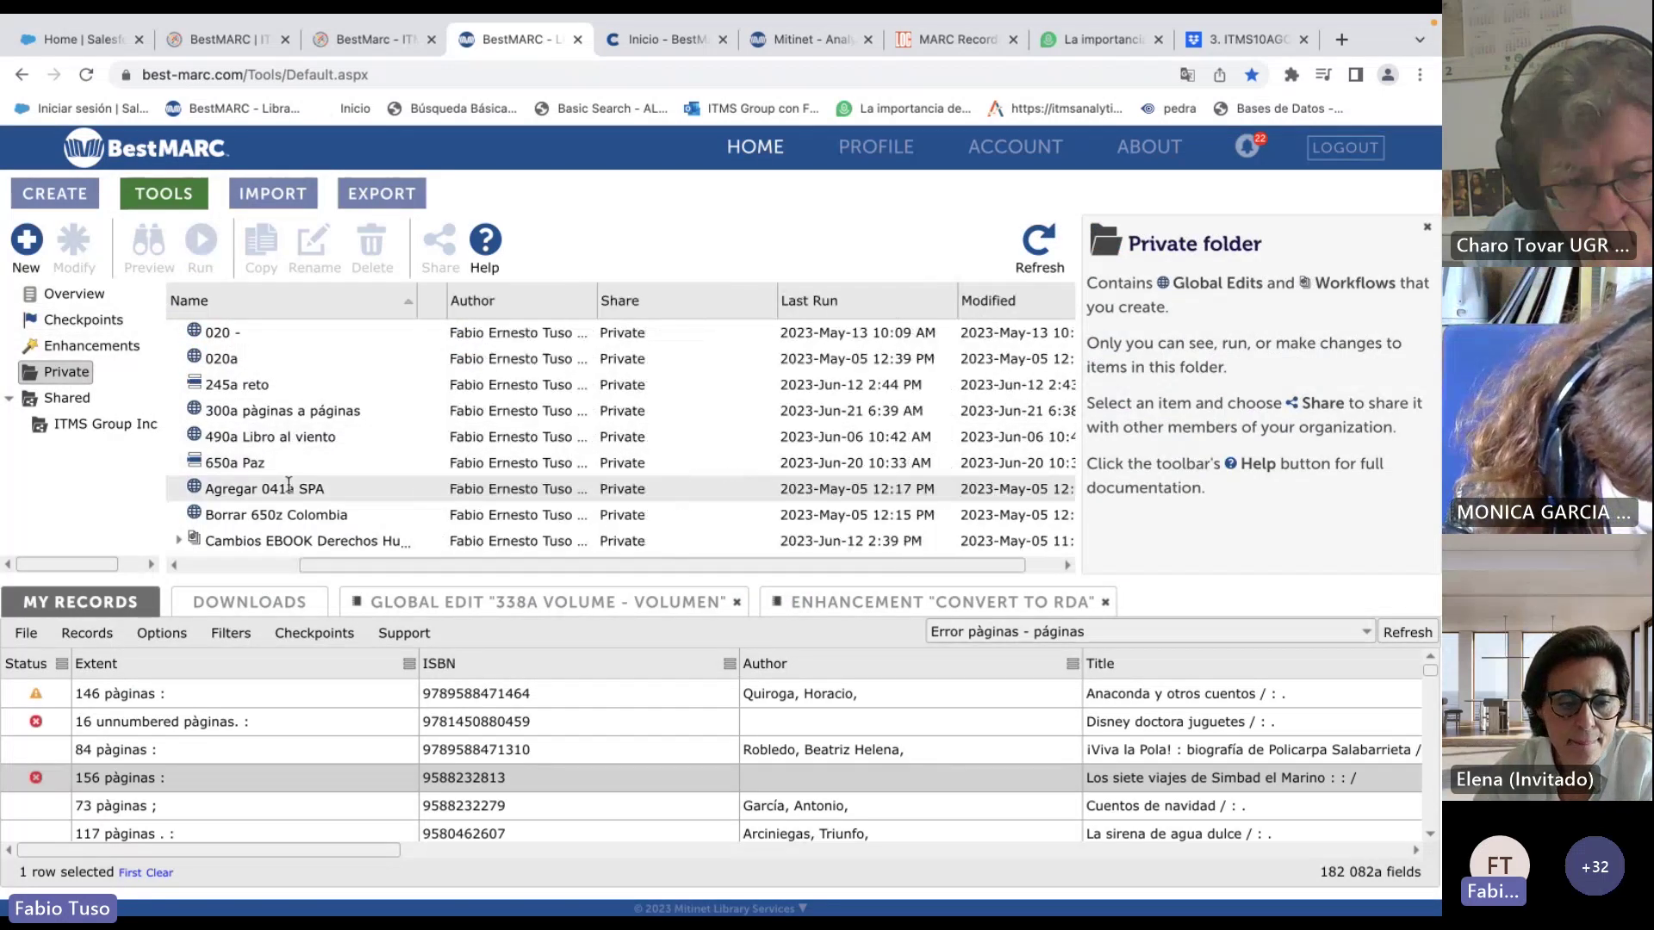
{"action": "left_click", "coordinate": [185, 541]}
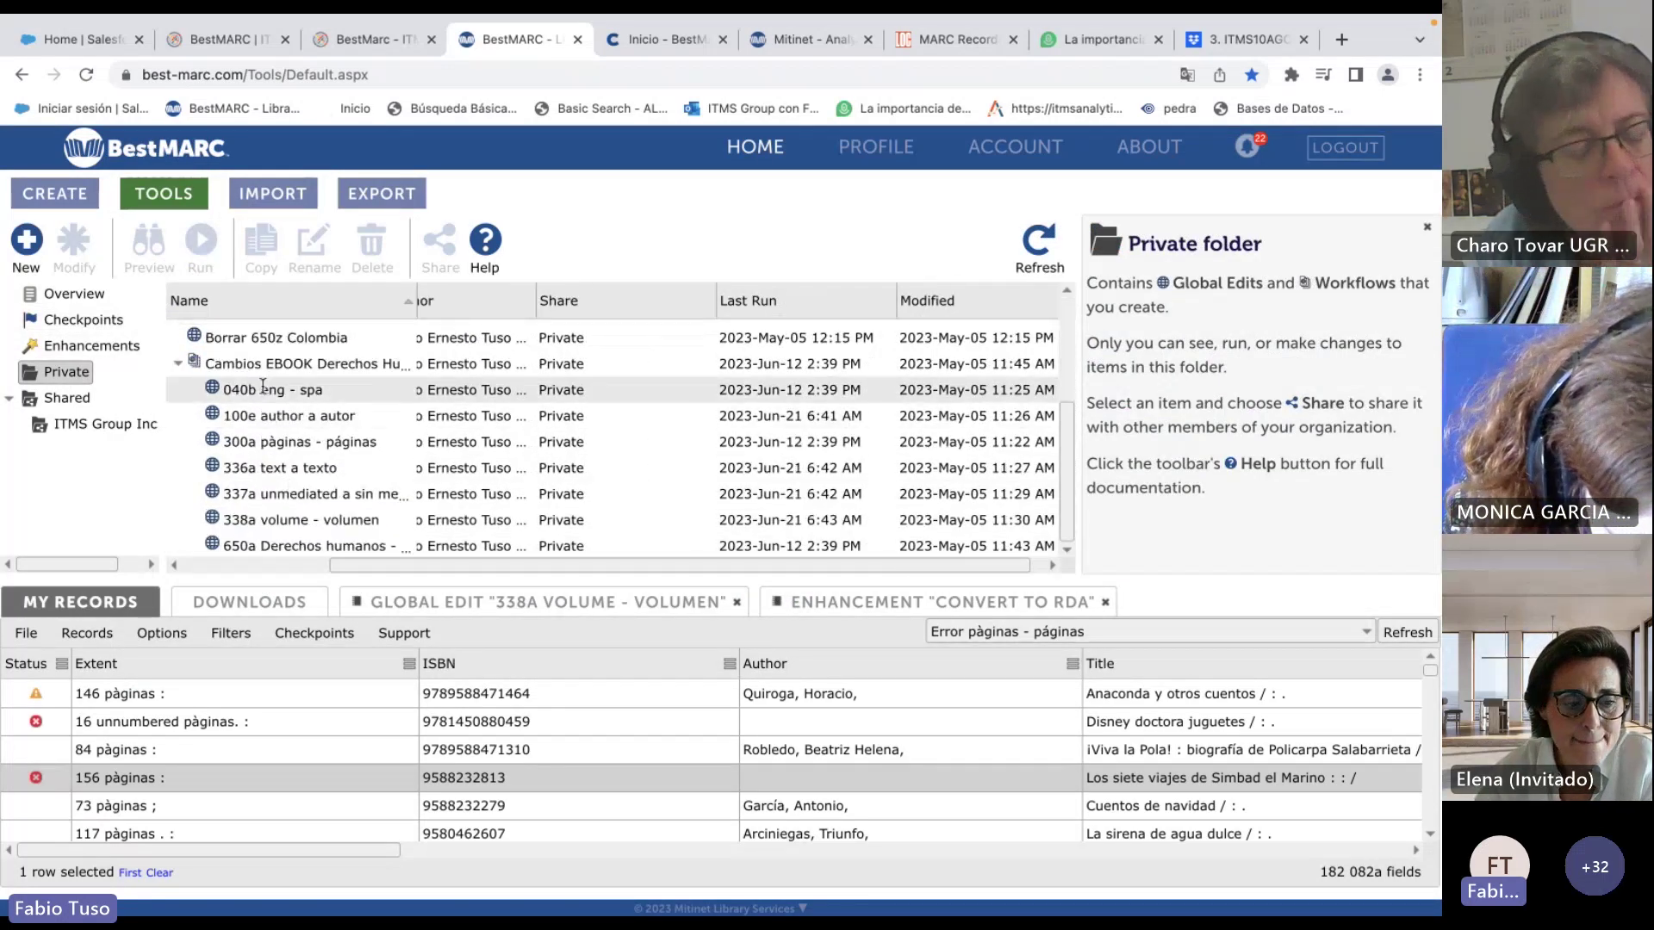
{"action": "left_click", "coordinate": [300, 364]}
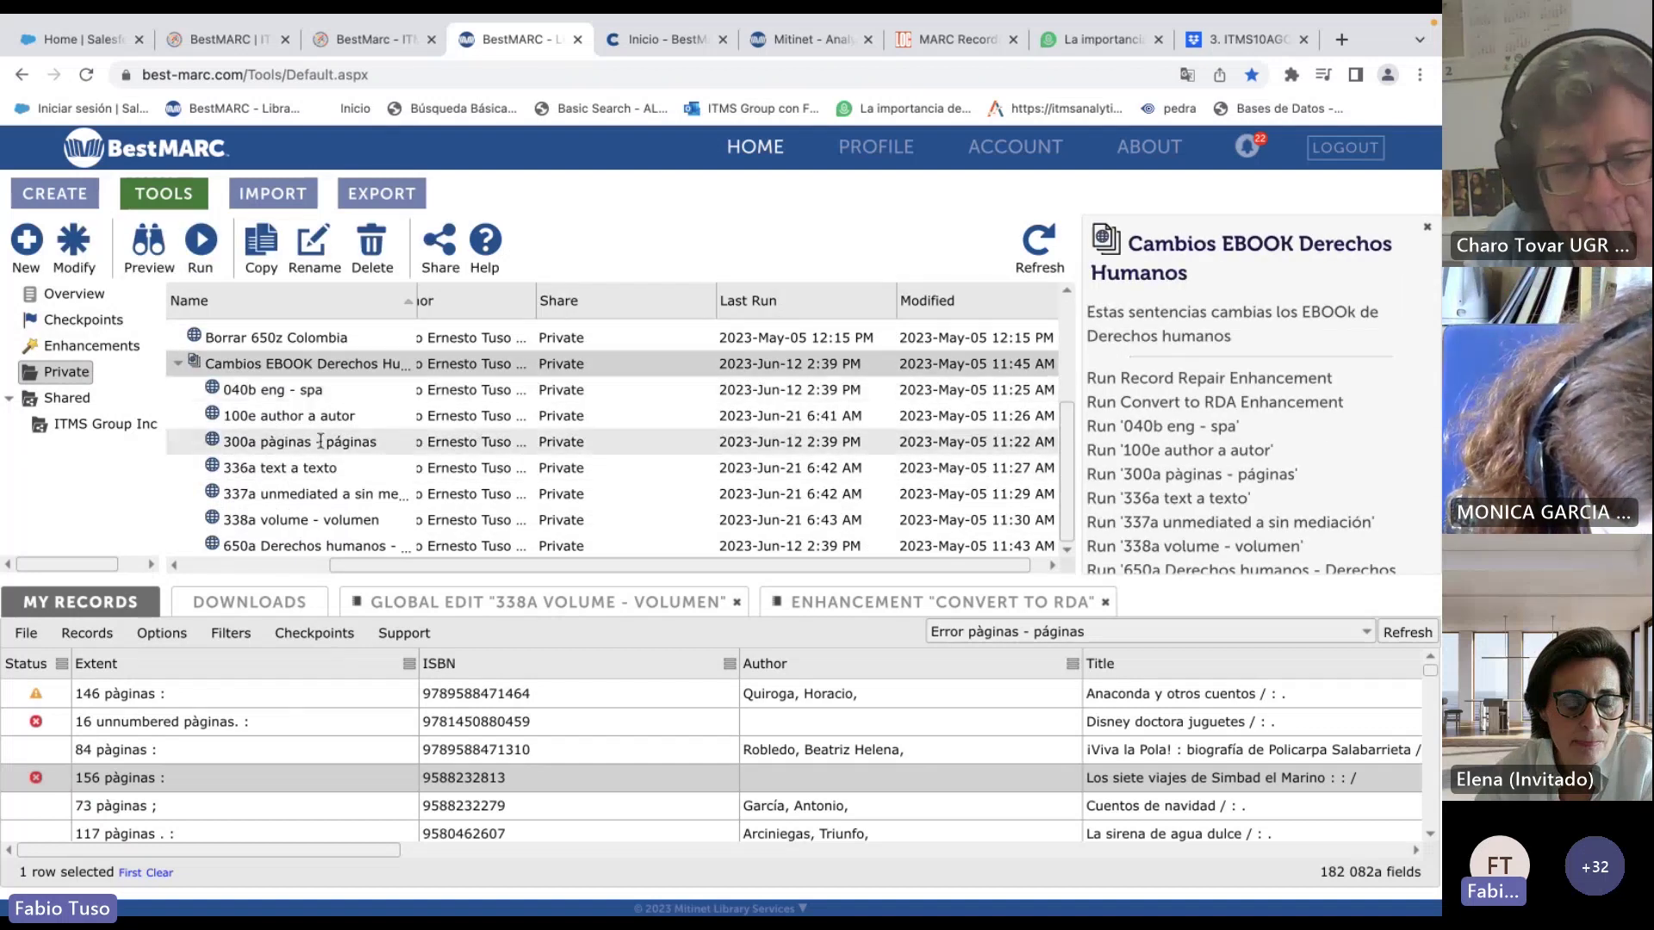
{"action": "left_click", "coordinate": [200, 258]}
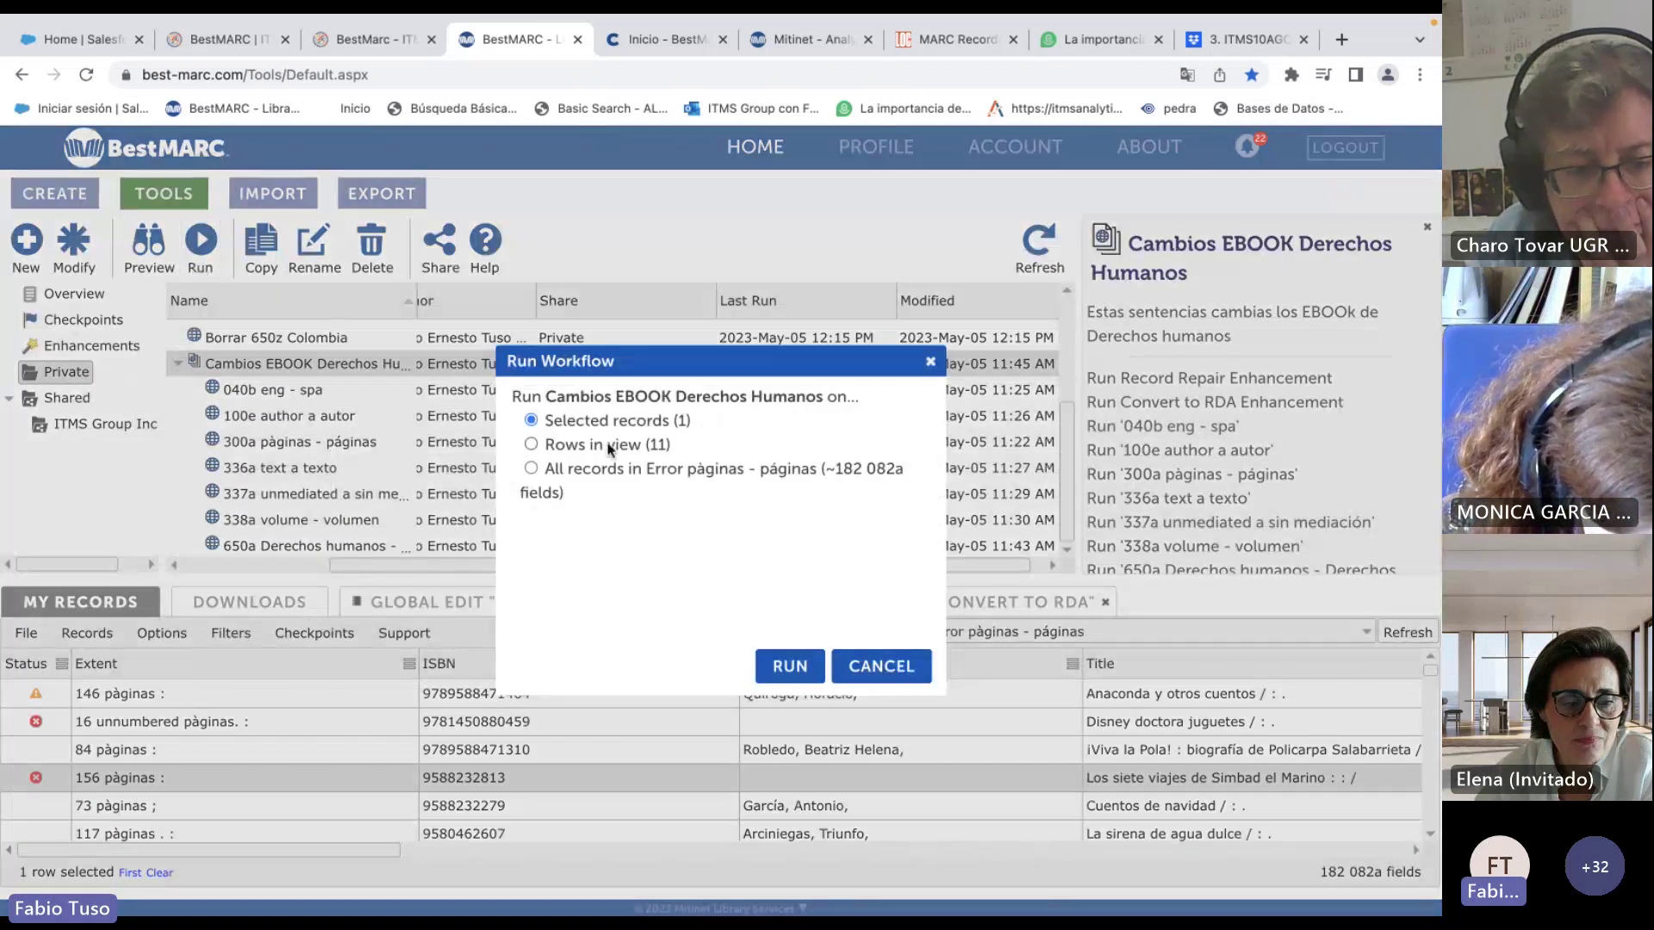
{"action": "left_click", "coordinate": [801, 676]}
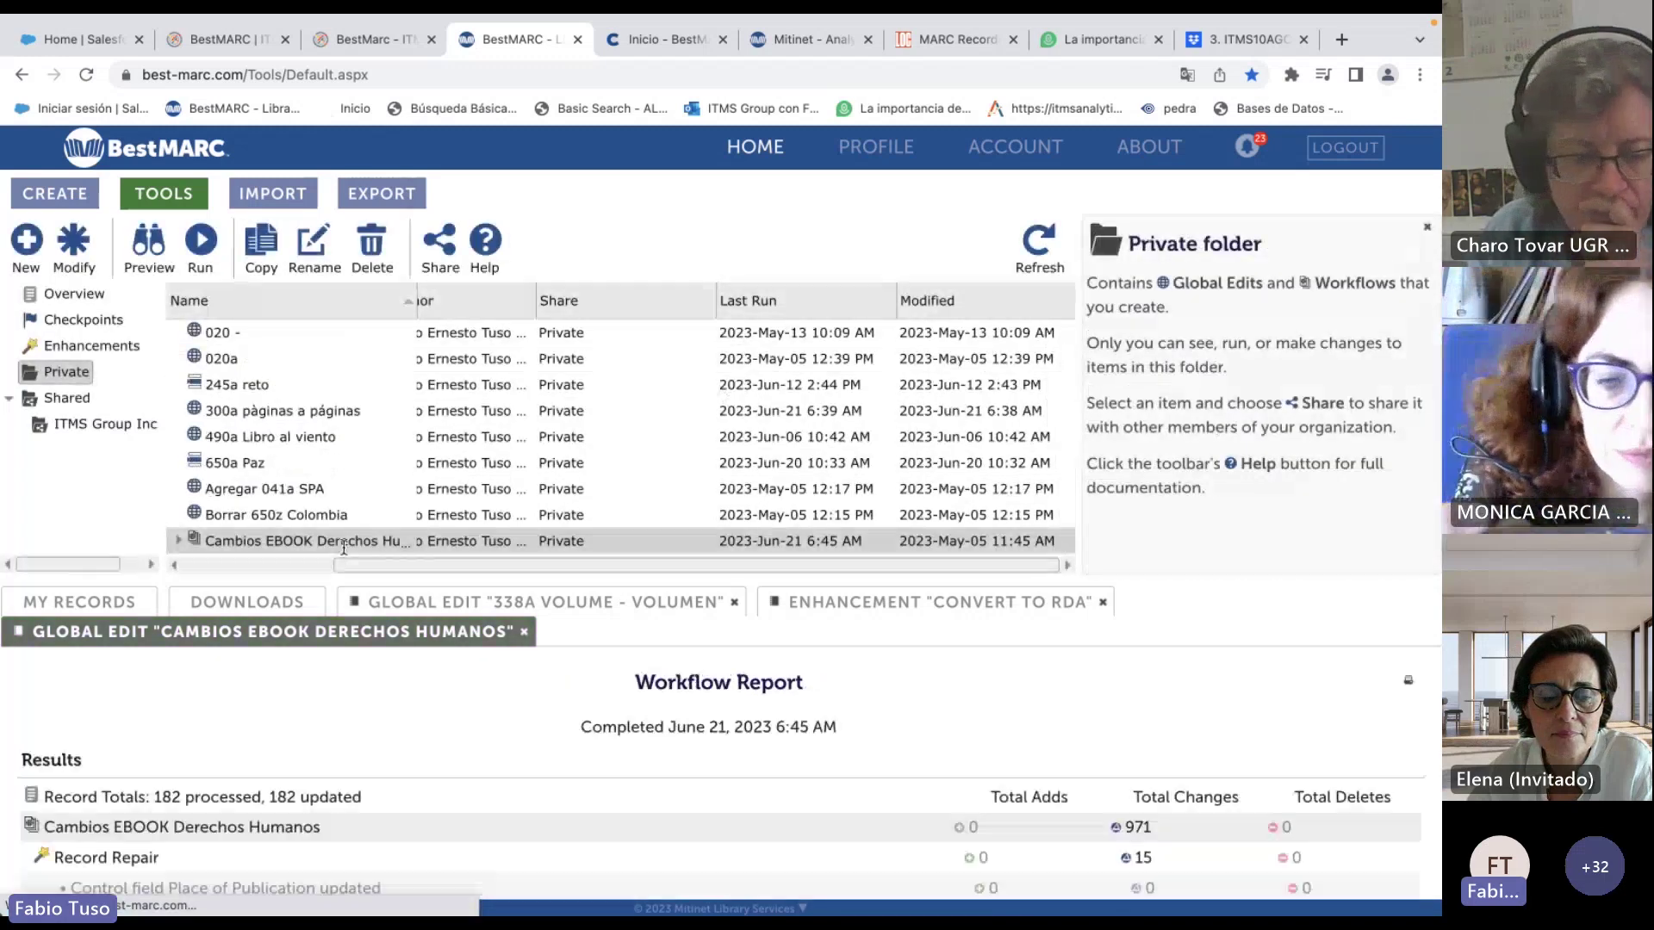
Compare the checkpoint and current versions of "Por la Sabana de Bogotá y otras historias", examining the current record's fields, including 336, 337 and 338.
{"action": "left_click", "coordinate": [80, 603]}
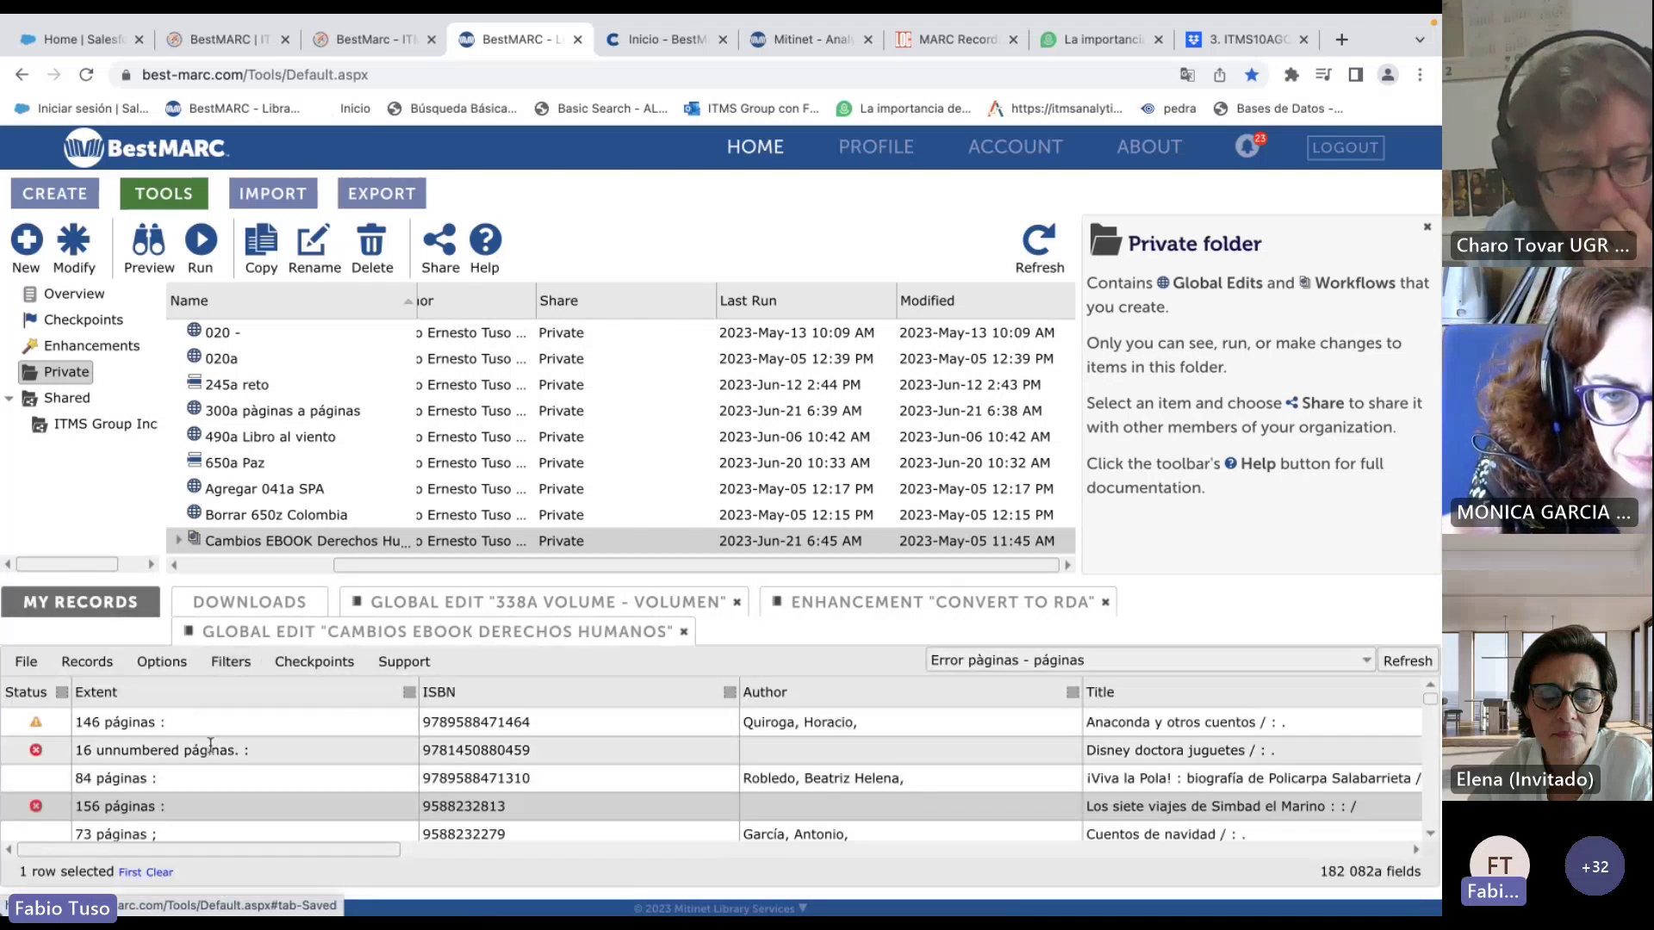
{"action": "scroll", "coordinate": [203, 798], "scroll_direction": "down", "scroll_amount": 1}
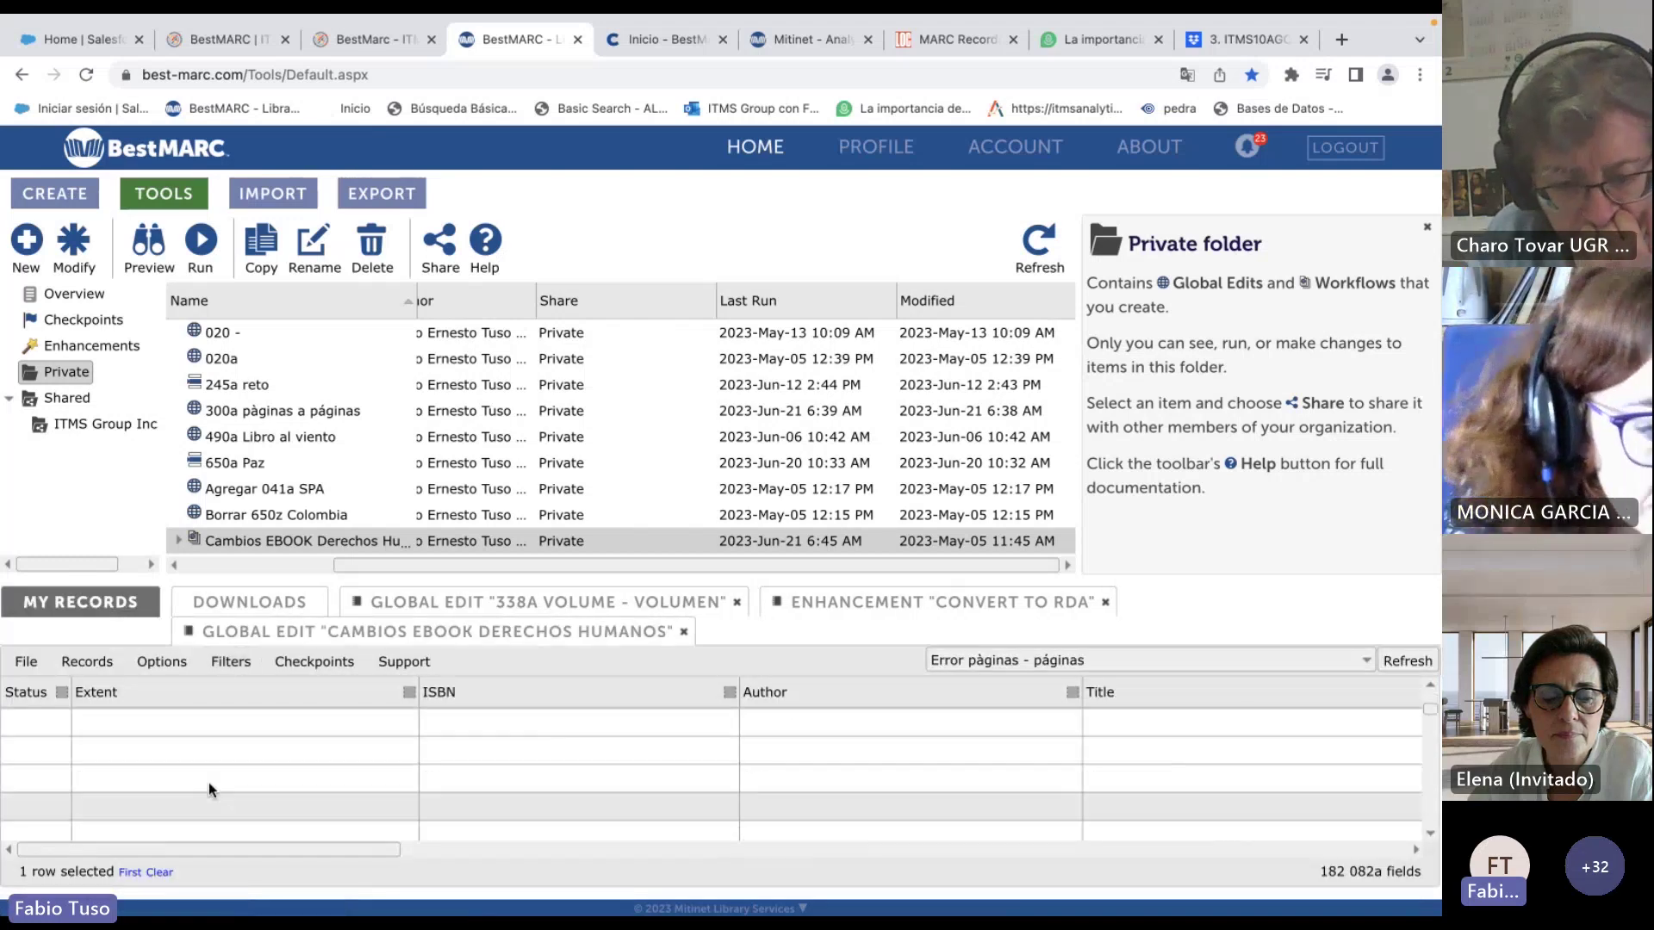
{"action": "scroll", "coordinate": [203, 798], "scroll_direction": "down", "scroll_amount": 5}
{"action": "right_click", "coordinate": [231, 541]}
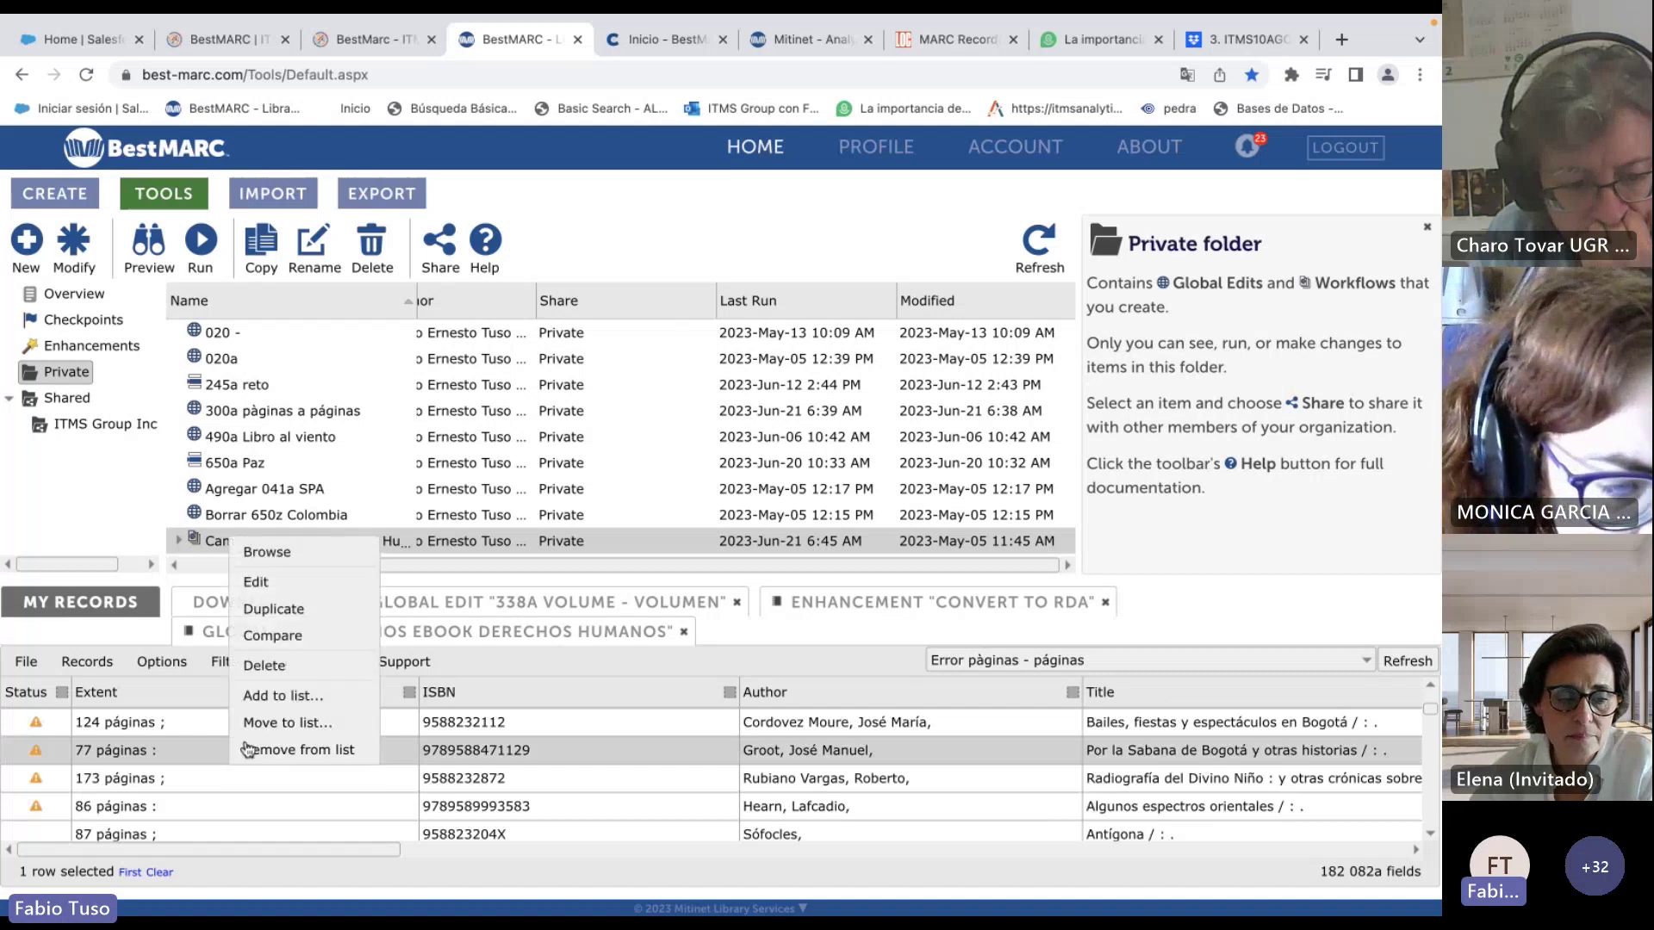
{"action": "left_click", "coordinate": [331, 639]}
{"action": "double_click", "coordinate": [343, 443]}
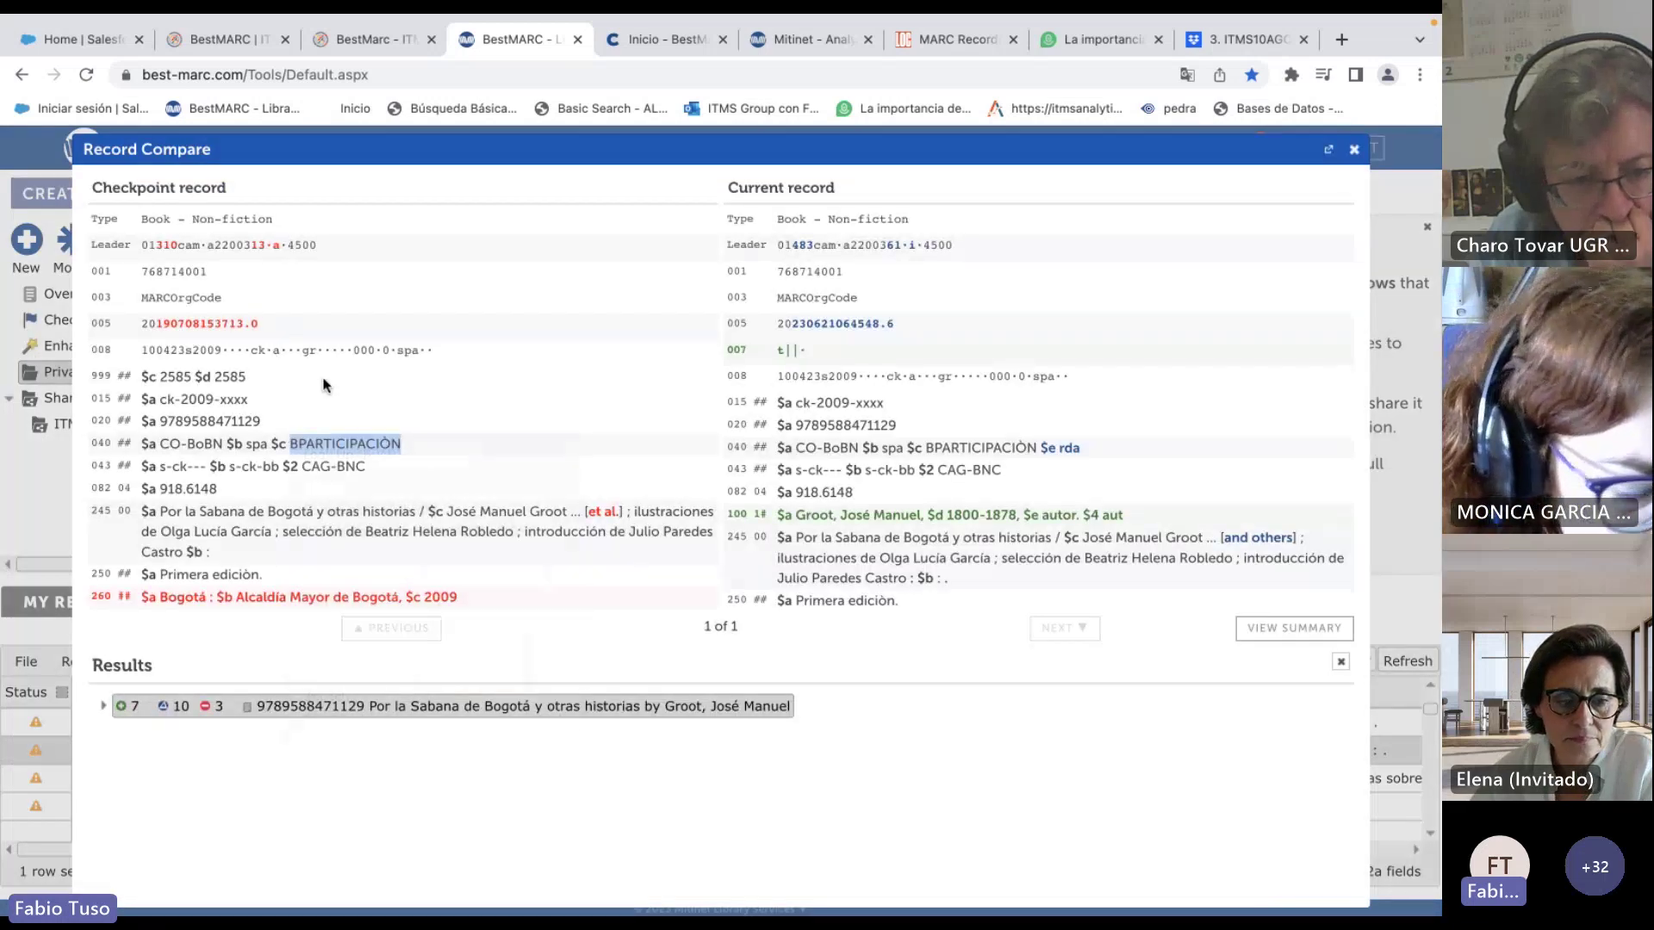
{"action": "scroll", "coordinate": [901, 354], "scroll_direction": "down", "scroll_amount": 2}
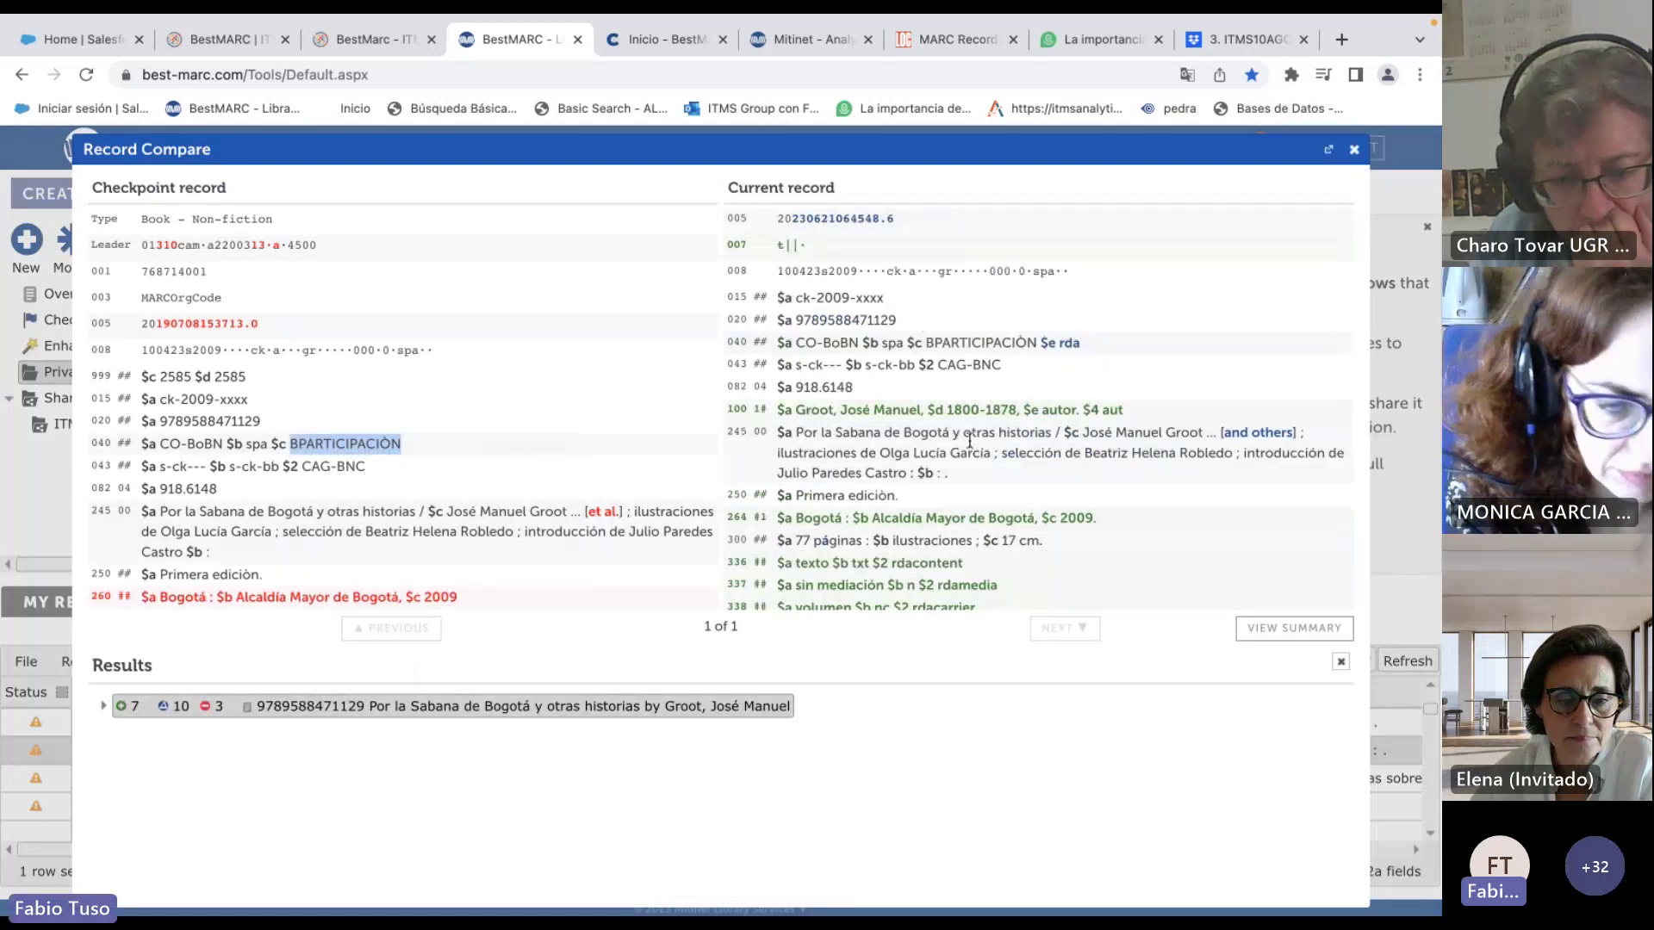
{"action": "scroll", "coordinate": [978, 412], "scroll_direction": "down", "scroll_amount": 1}
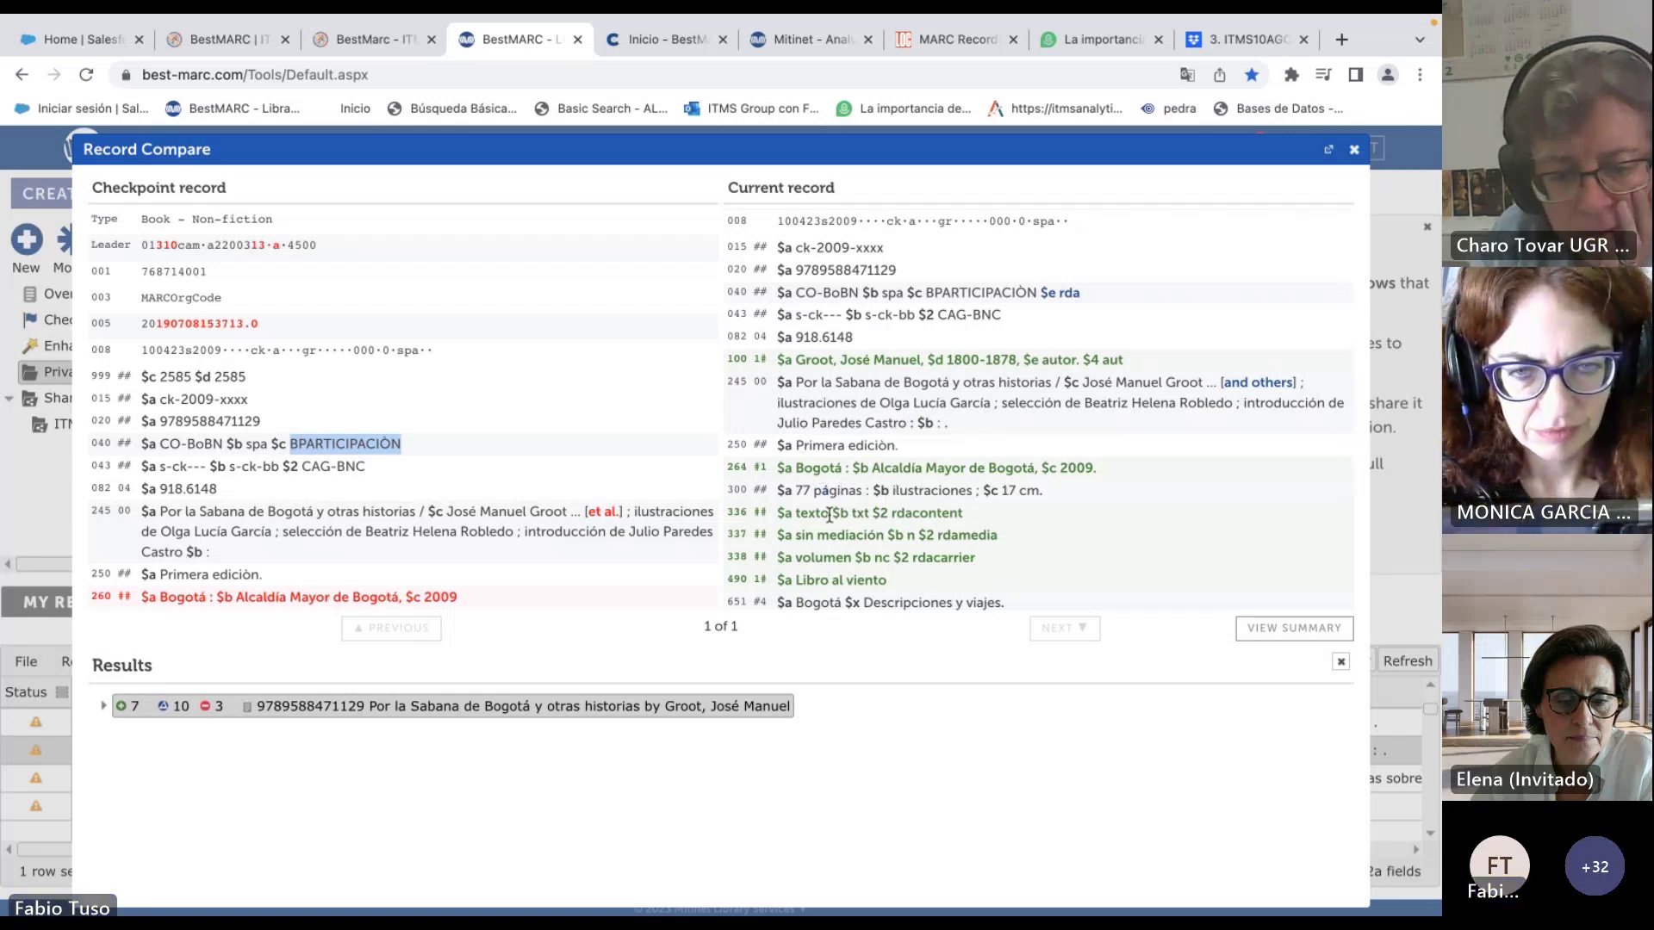
{"action": "scroll", "coordinate": [839, 571], "scroll_direction": "down", "scroll_amount": 5}
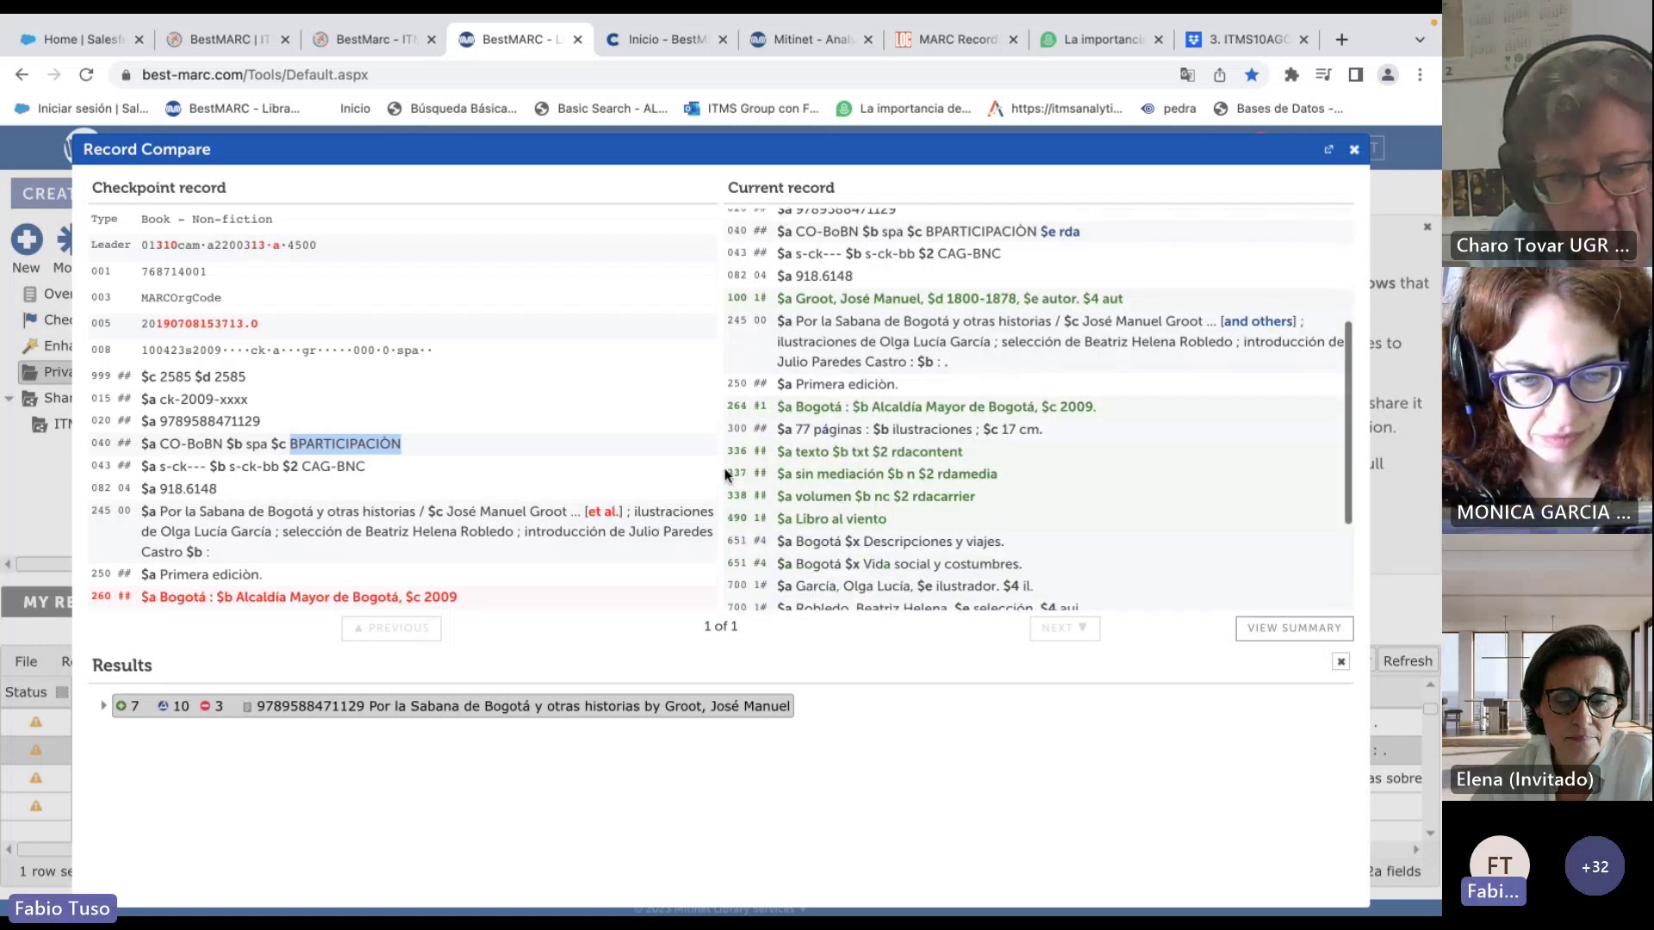
Examine the remaining fields of the checkpoint and current versions of "Por la Sabana de Bogotá y otras historias" and close the comparison.
{"action": "scroll", "coordinate": [600, 520], "scroll_direction": "down", "scroll_amount": 4}
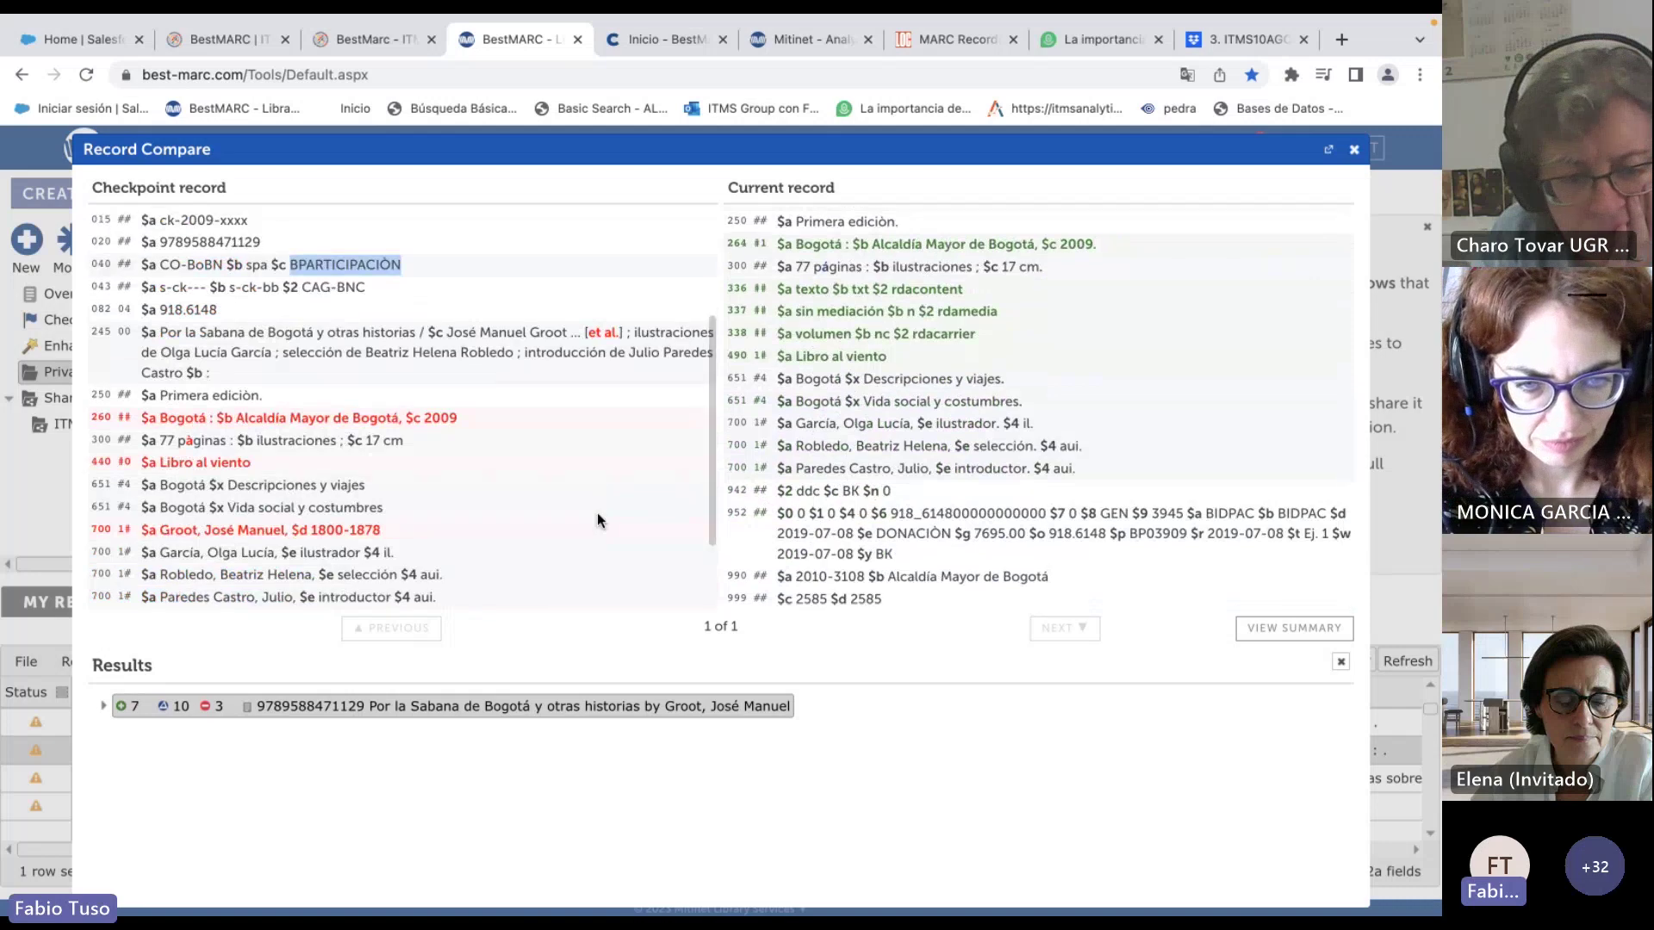
{"action": "key", "text": "Escape"}
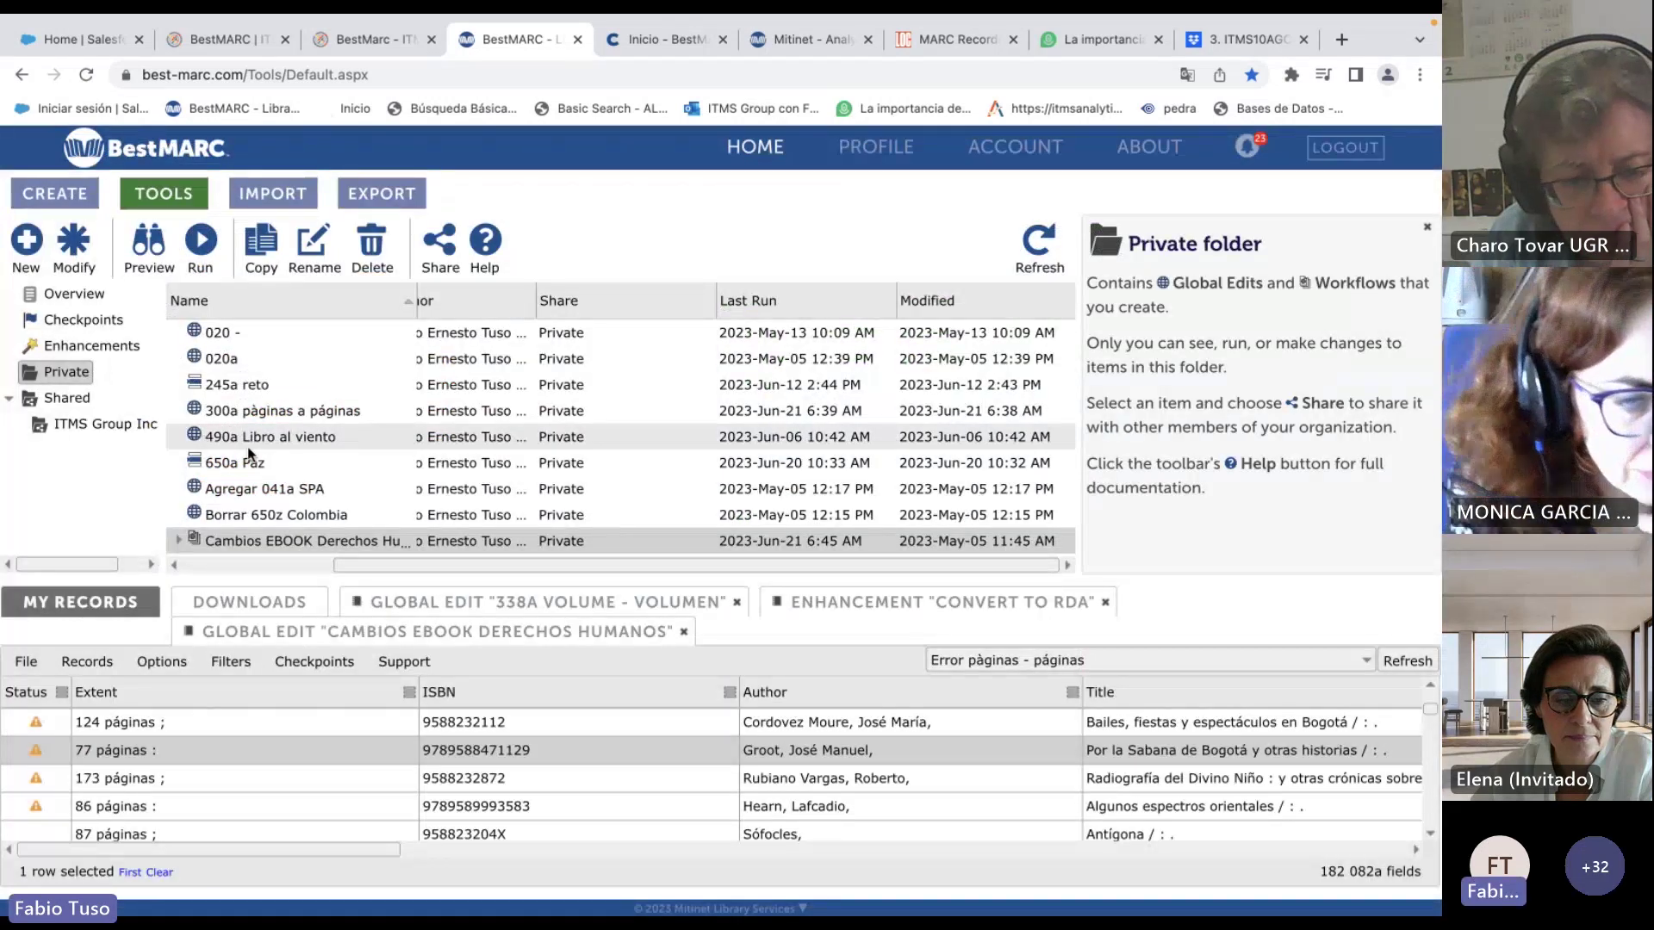
Modify the condition of the private selection "245a reto" so that subfield 650a contains the specific text "paz", and save it.
{"action": "left_click", "coordinate": [262, 390]}
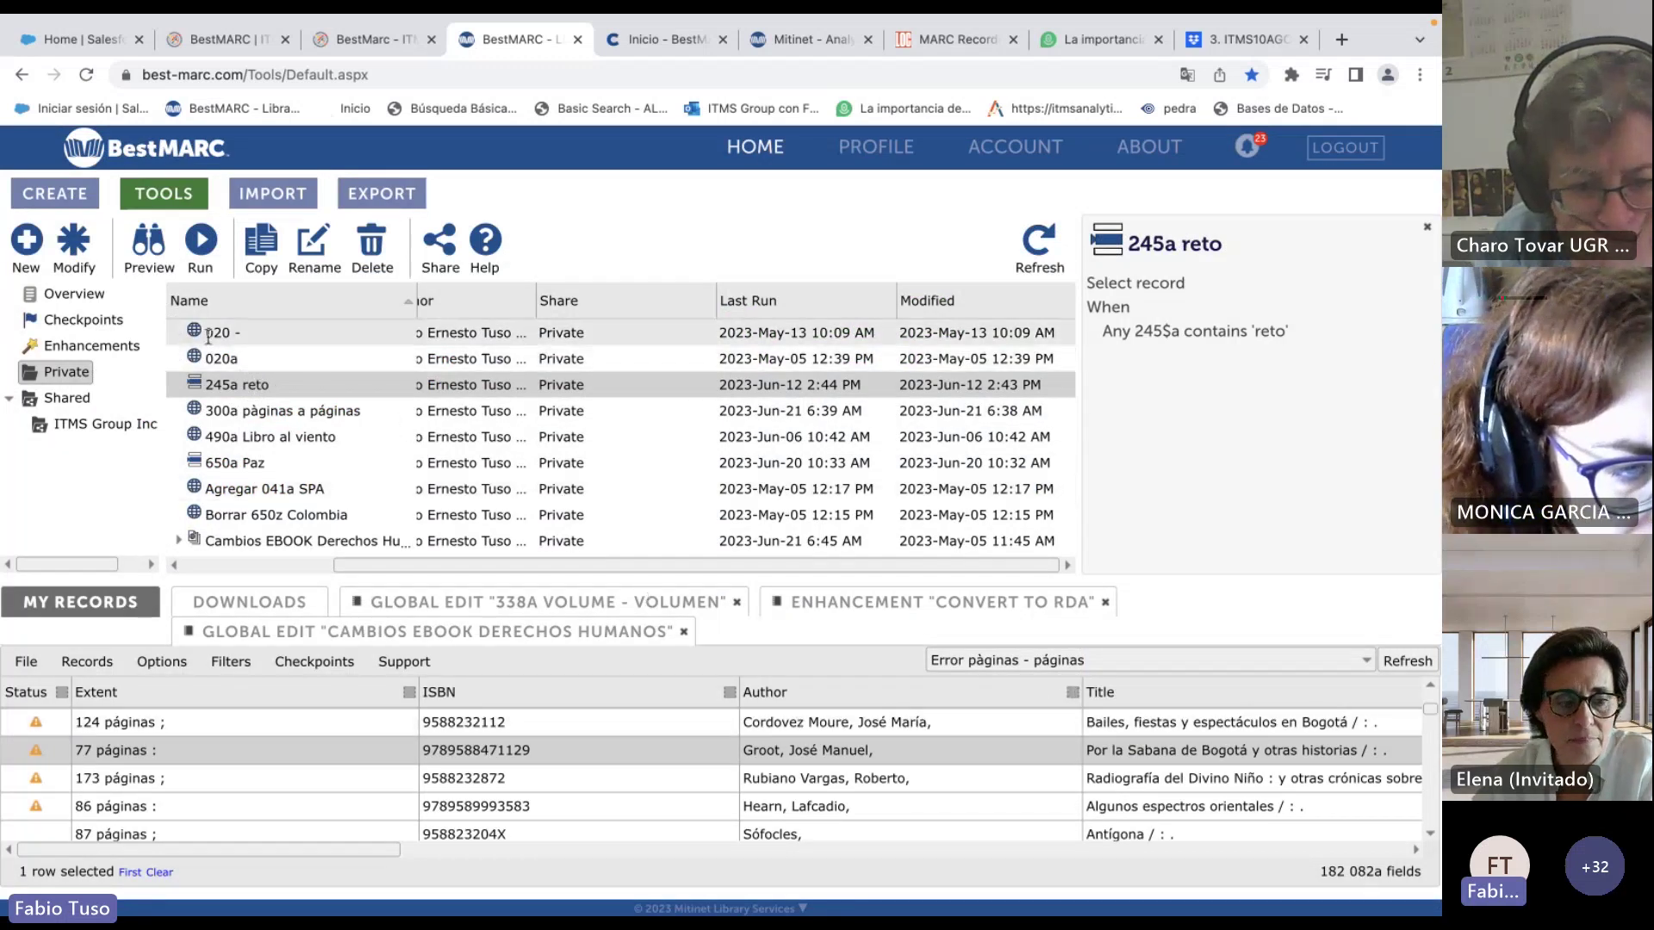
{"action": "left_click", "coordinate": [73, 271]}
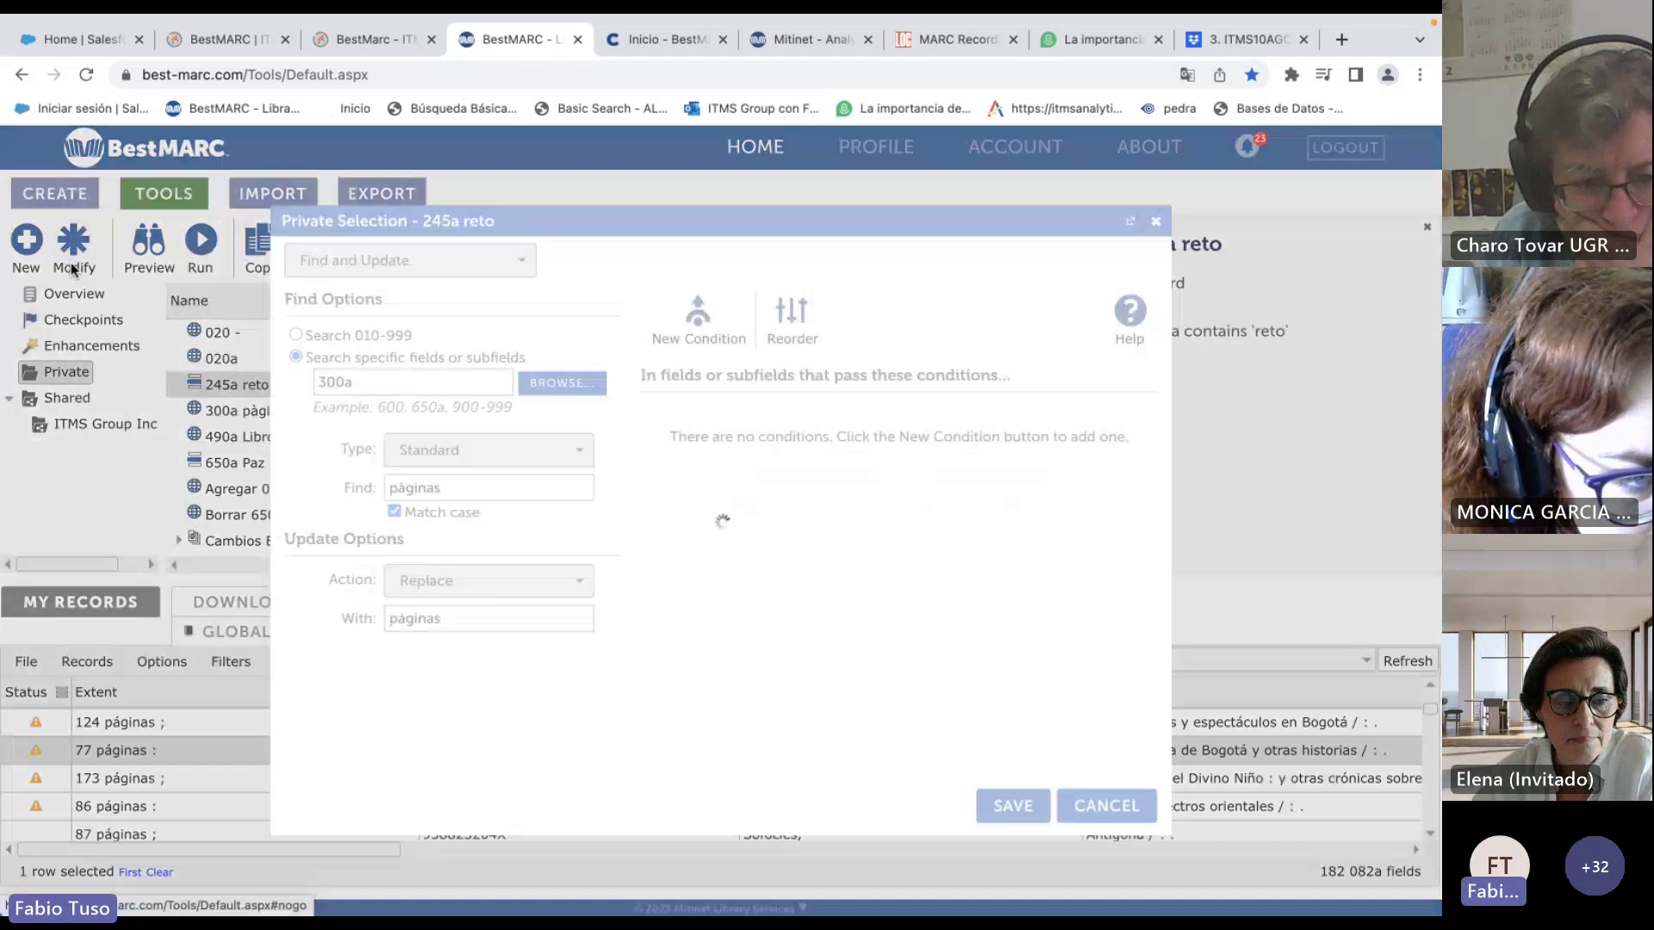
{"action": "double_click", "coordinate": [727, 422]}
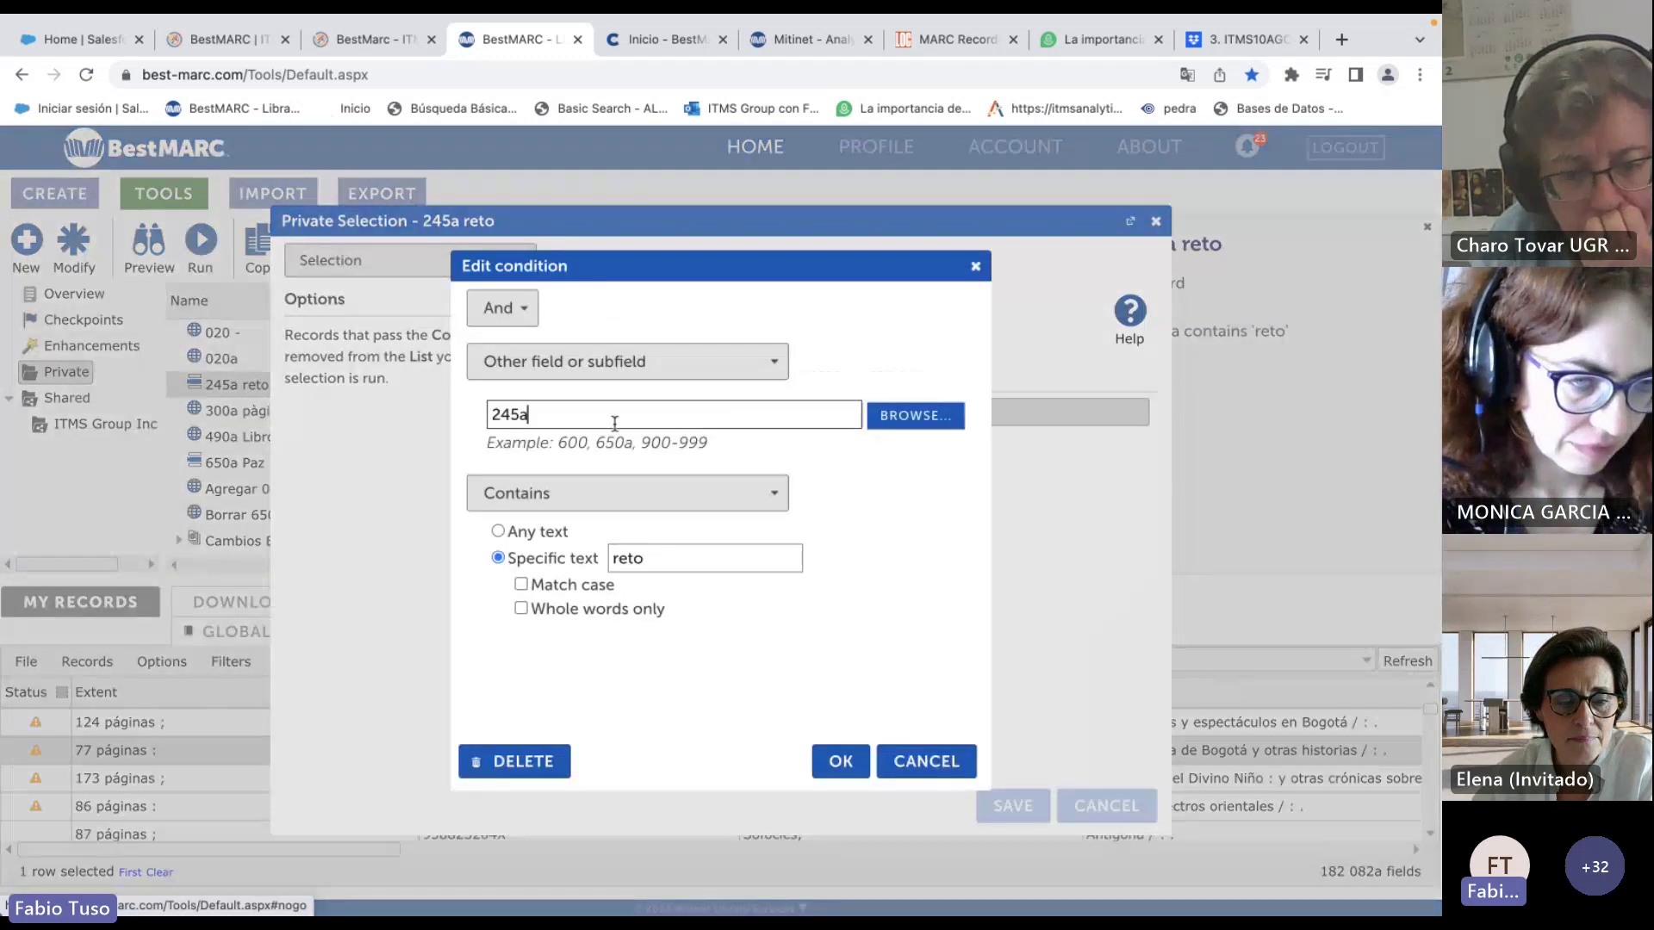
{"action": "left_click", "coordinate": [535, 420]}
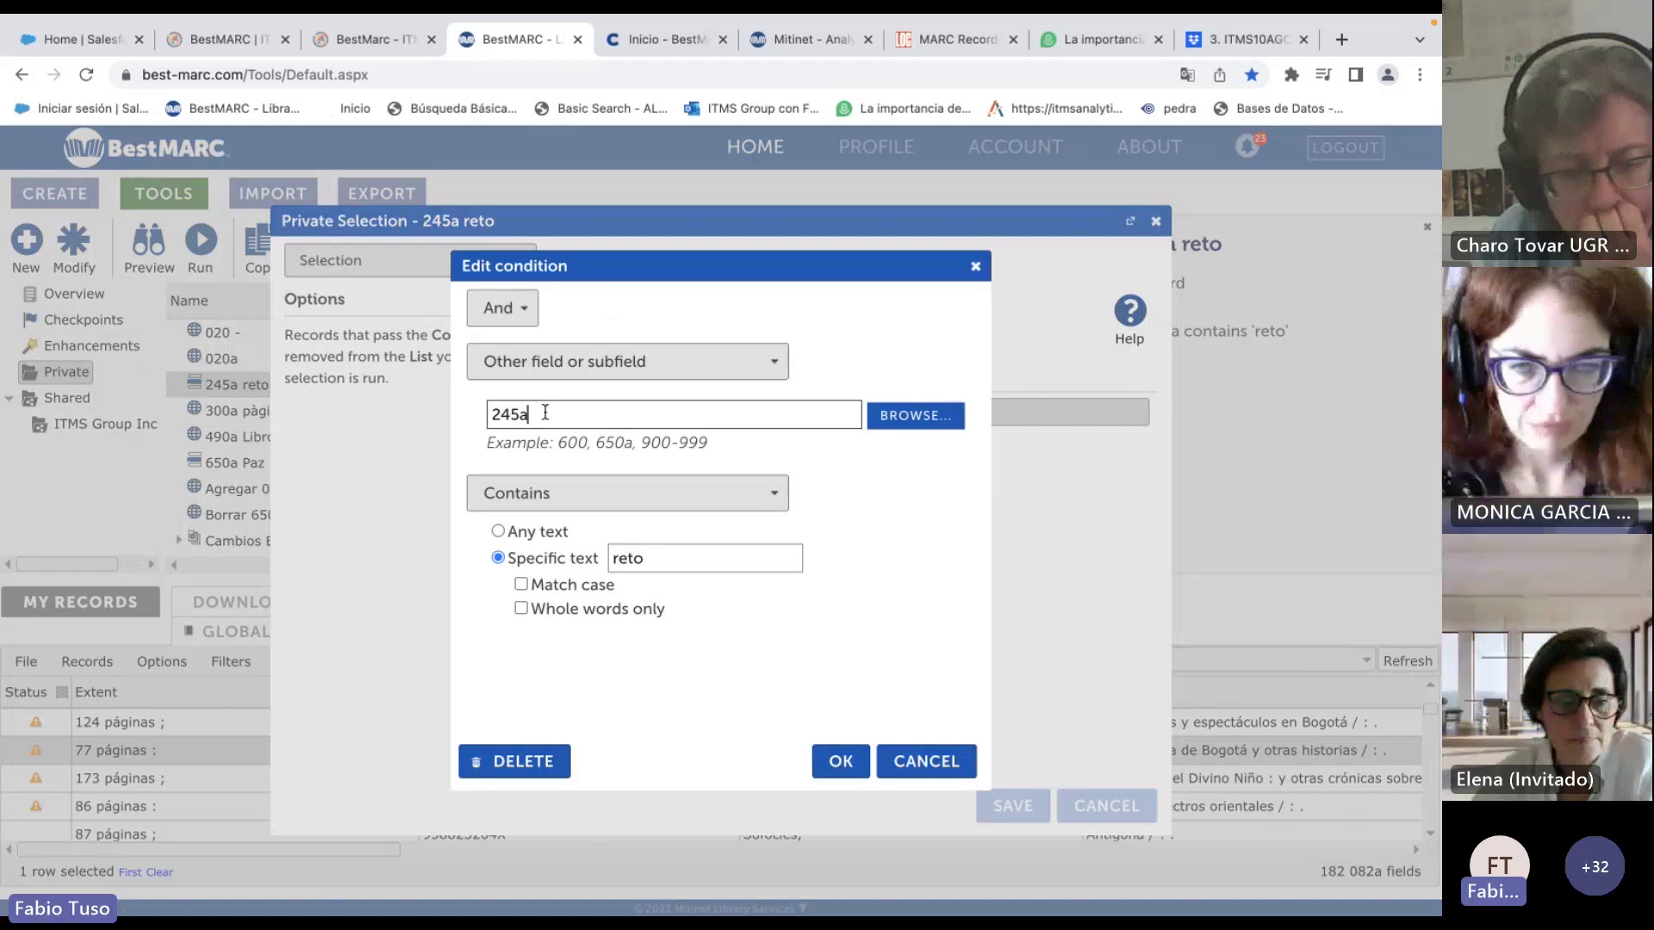
{"action": "left_click_drag", "start_coordinate": [657, 569], "coordinate": [598, 564]}
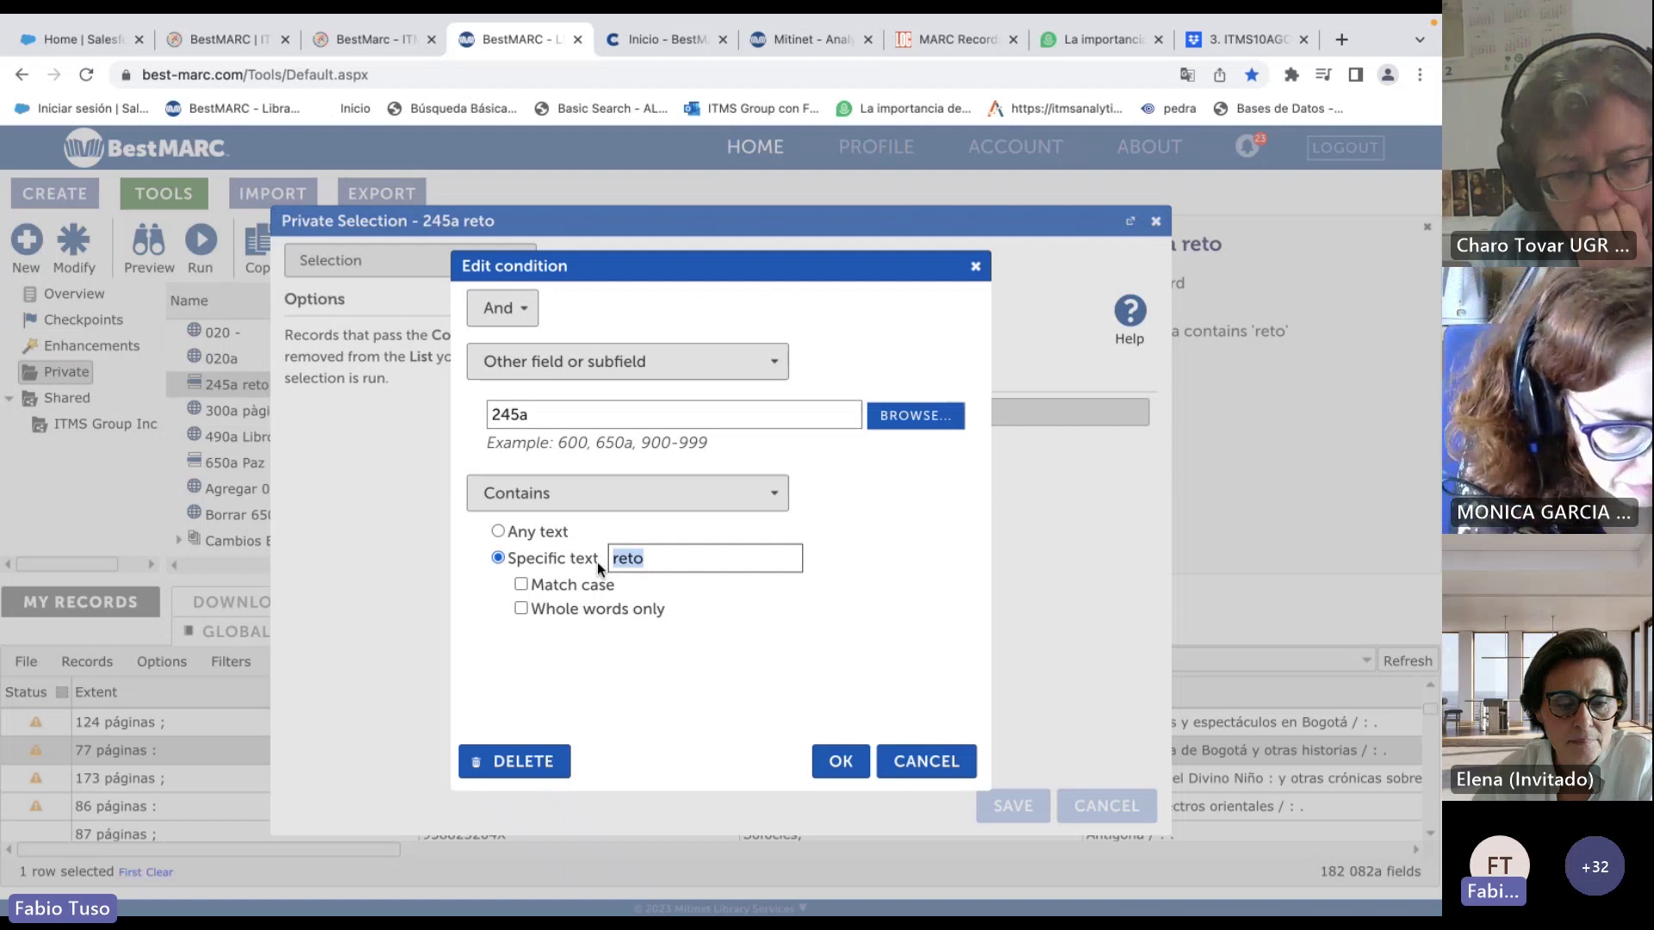
{"action": "type", "text": "paz"}
{"action": "double_click", "coordinate": [556, 422]}
{"action": "type", "text": "650a"}
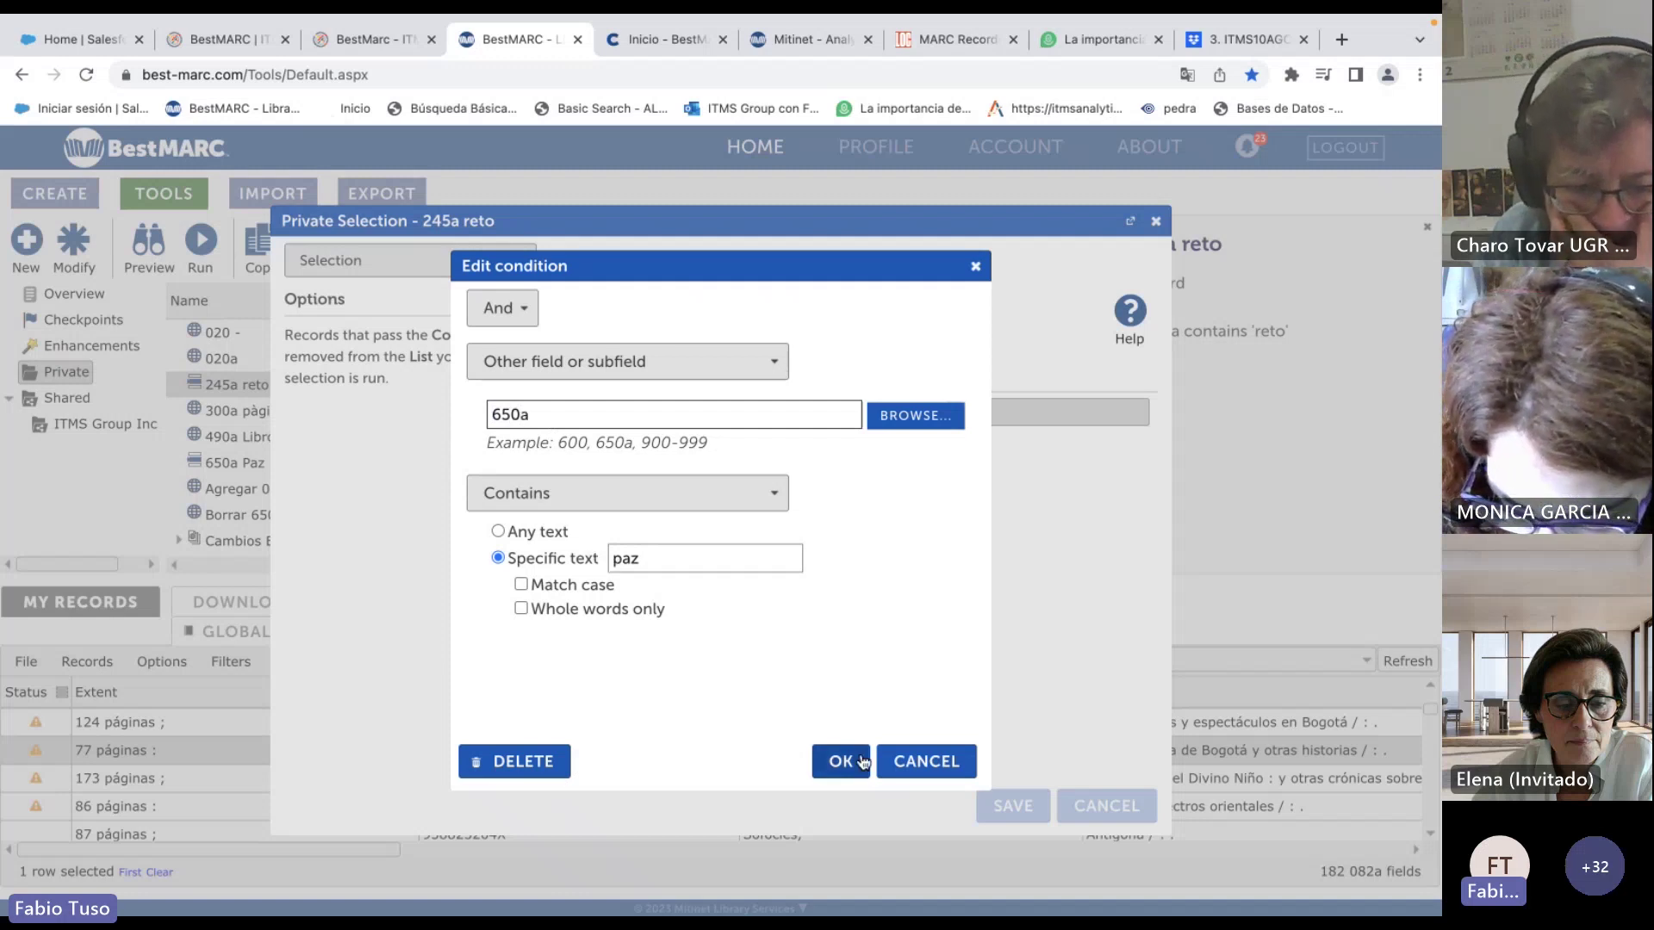
{"action": "left_click", "coordinate": [568, 508]}
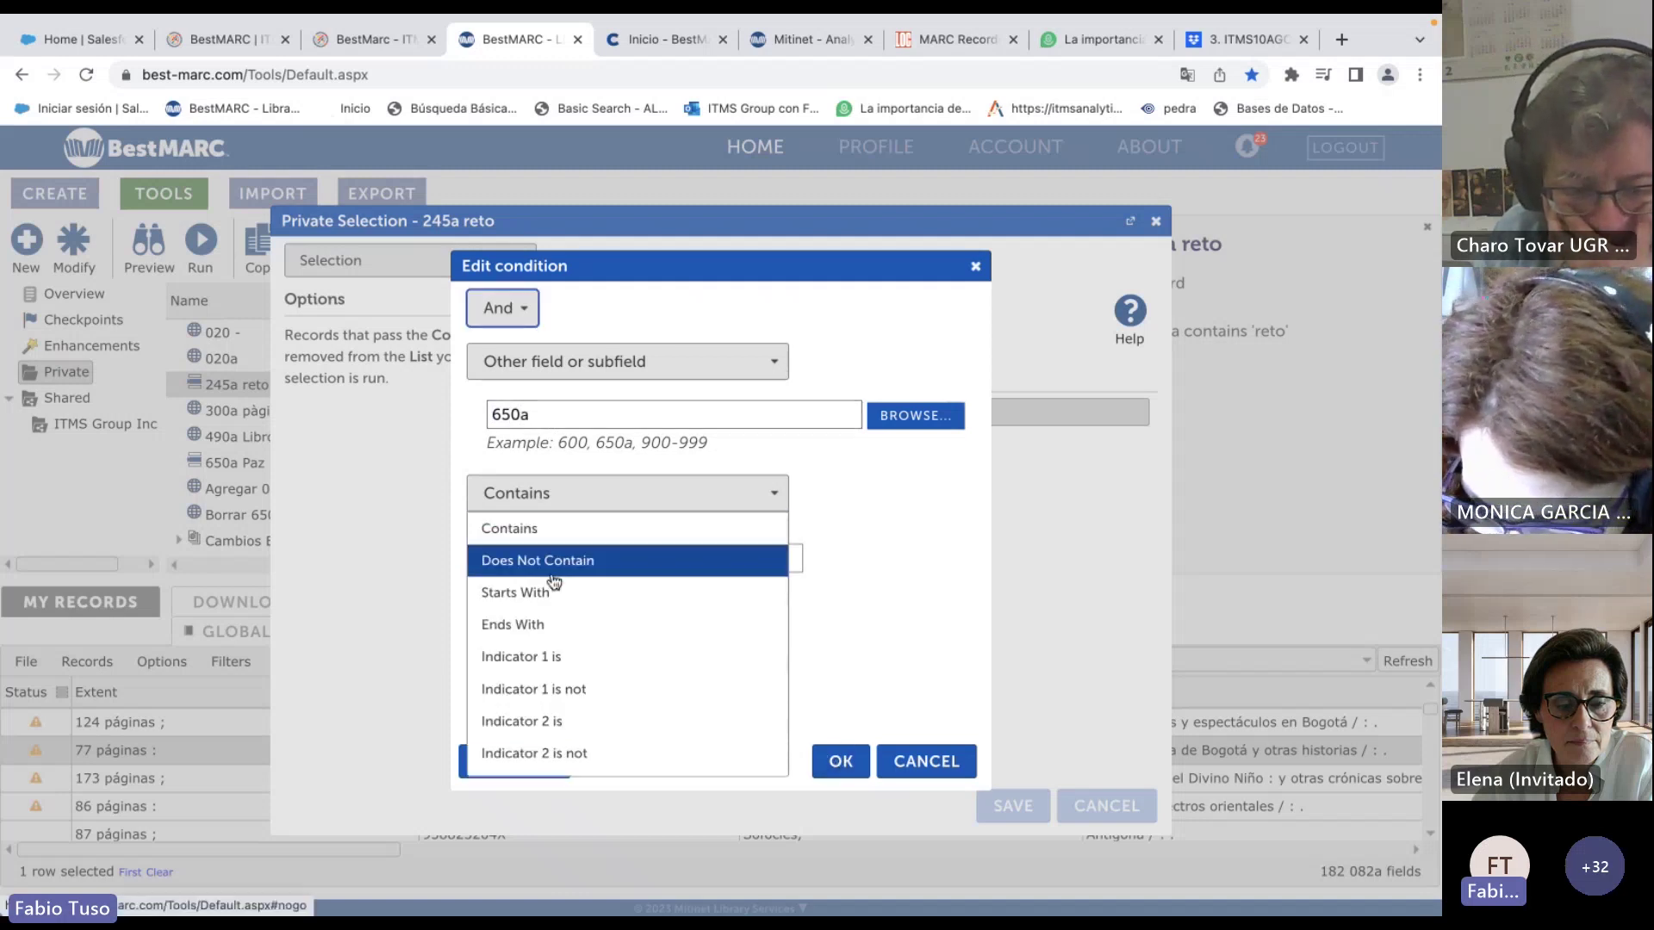
{"action": "left_click", "coordinate": [835, 493]}
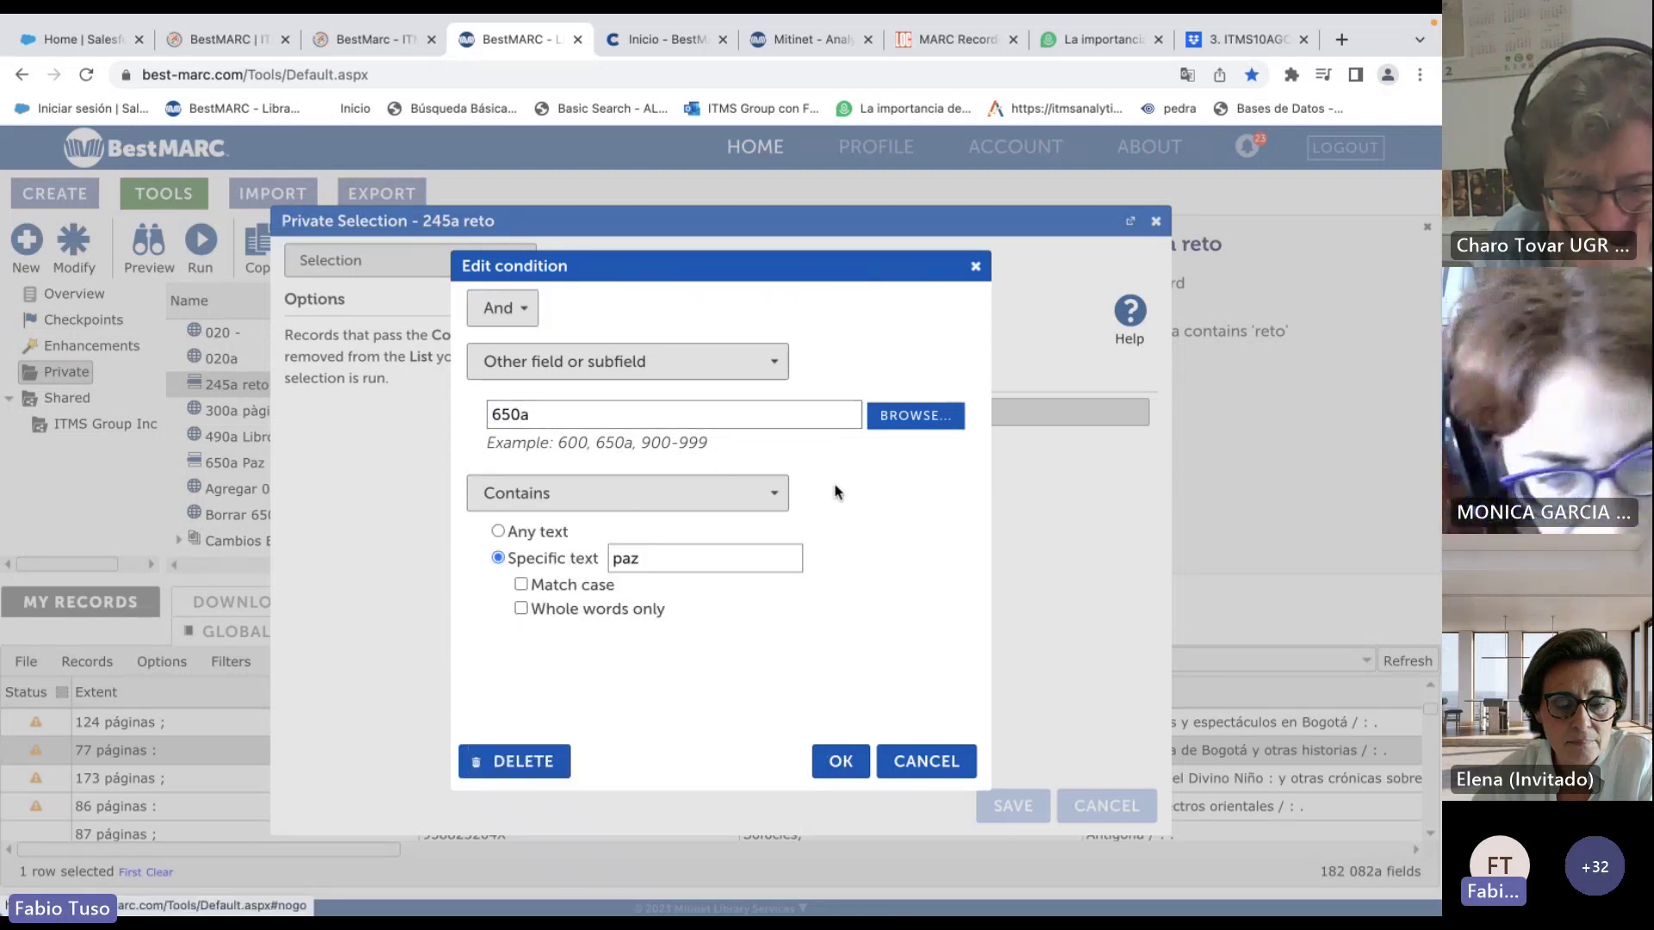
{"action": "left_click", "coordinate": [841, 762]}
{"action": "left_click", "coordinate": [1008, 804]}
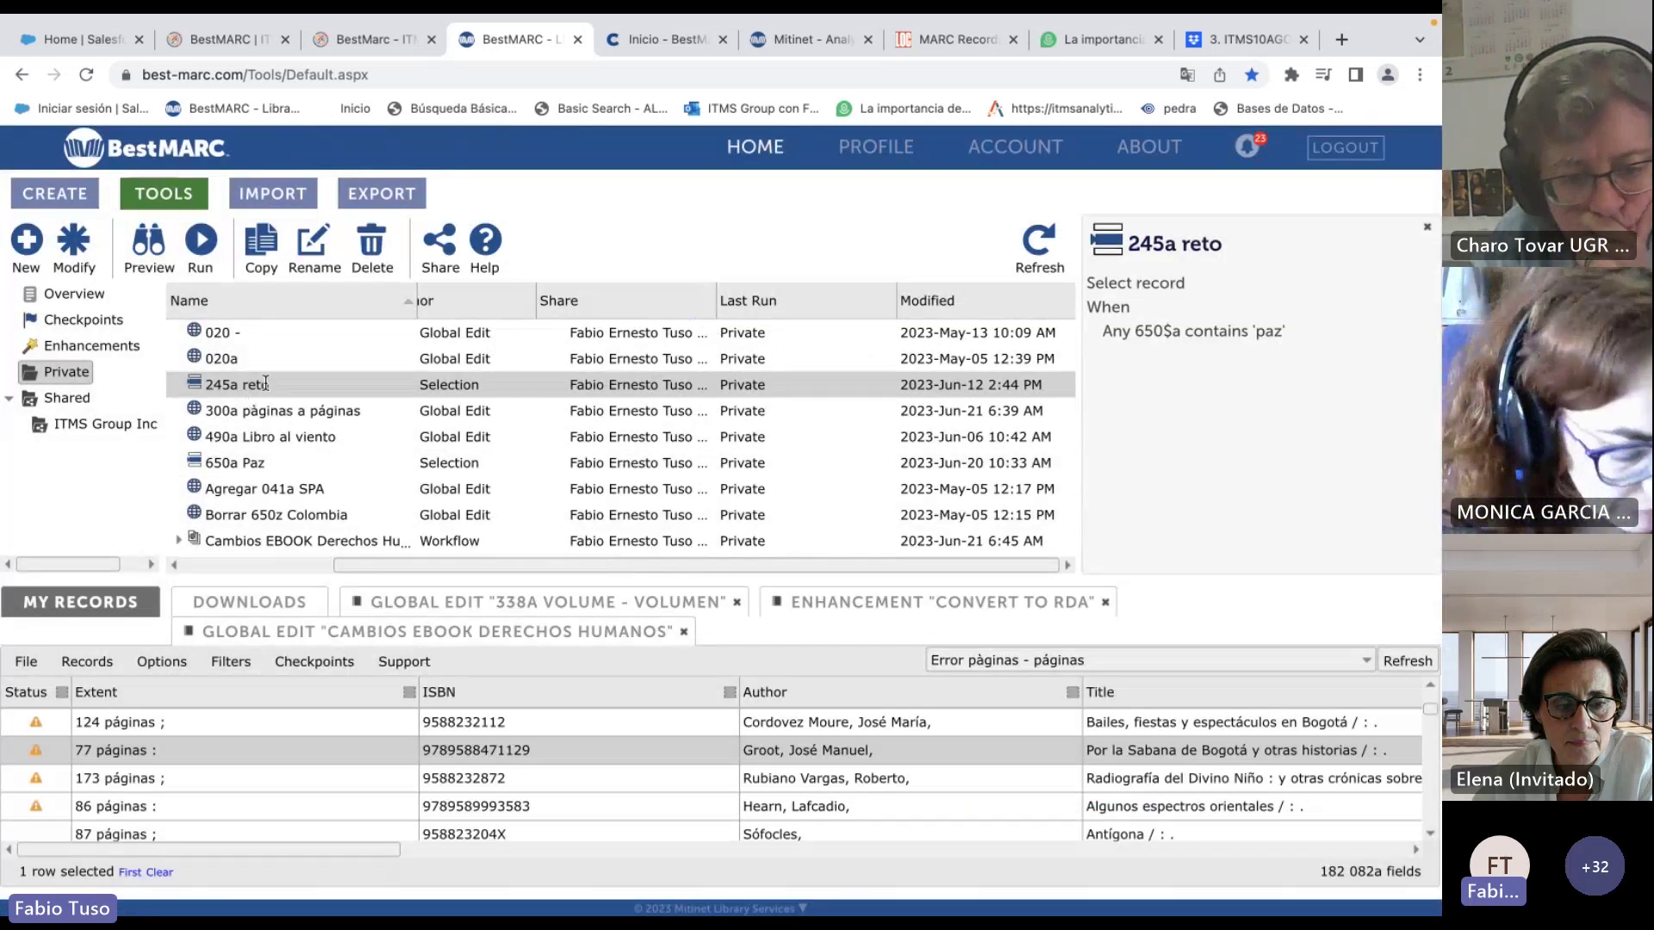
Rename the selection "245a reto" as "650a PAZ".
{"action": "left_click", "coordinate": [313, 245]}
{"action": "double_click", "coordinate": [528, 422]}
{"action": "key", "text": "BackSpace"}
{"action": "key", "text": "BackSpace"}
{"action": "key", "text": "BackSpace"}
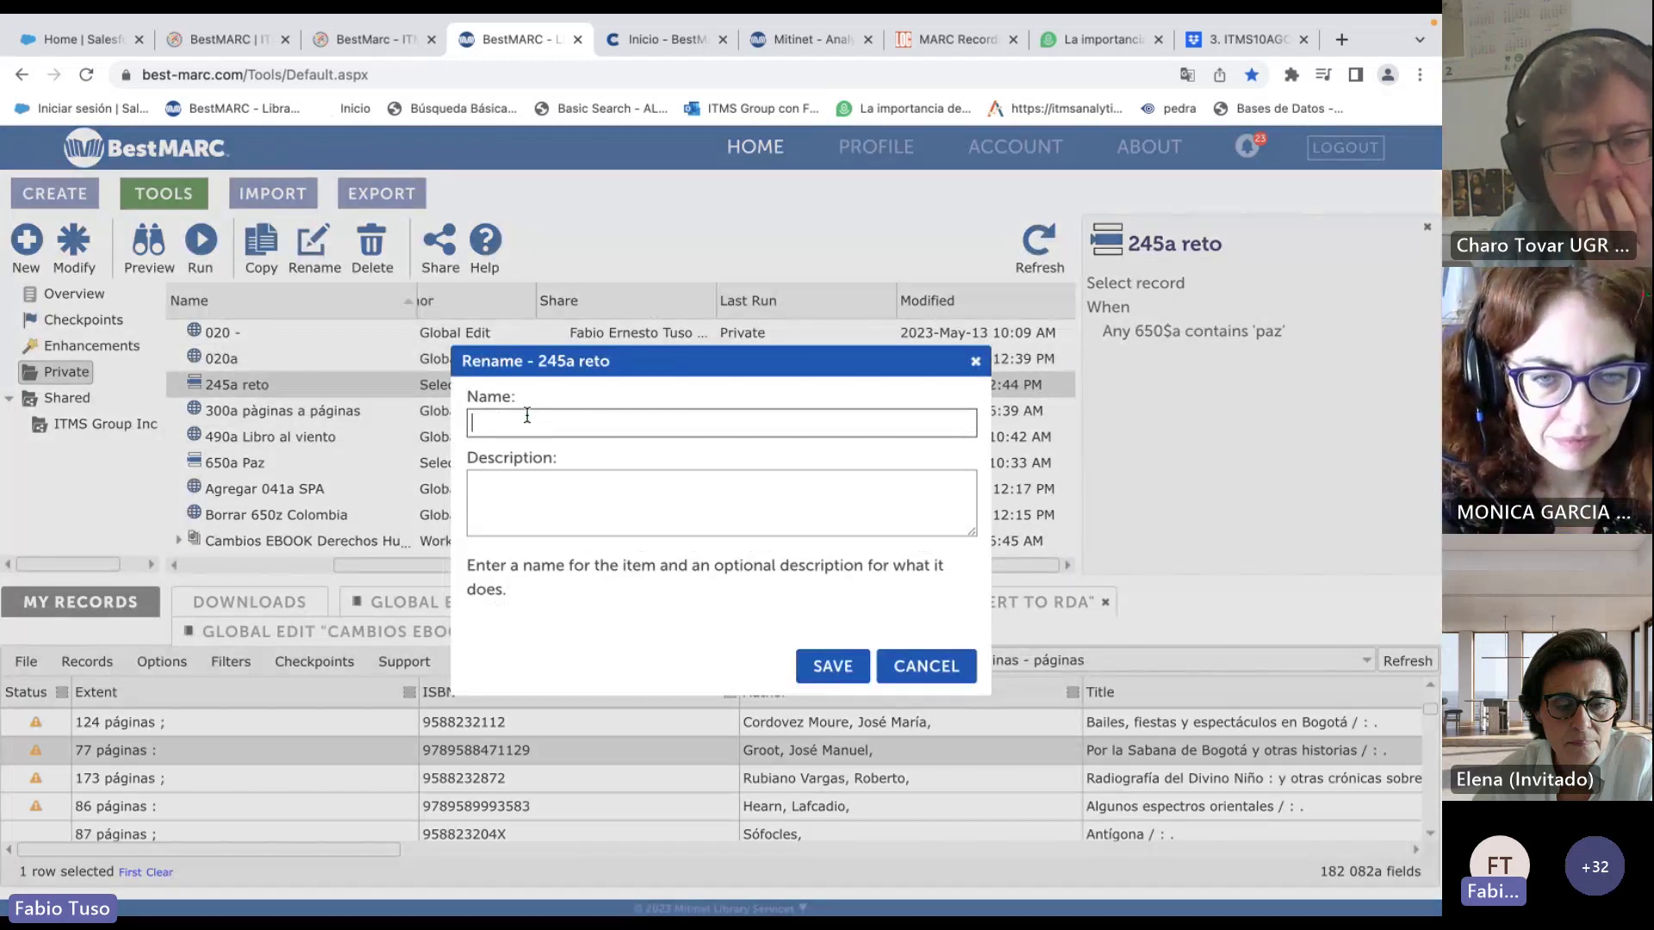
{"action": "type", "text": "650a PAZ"}
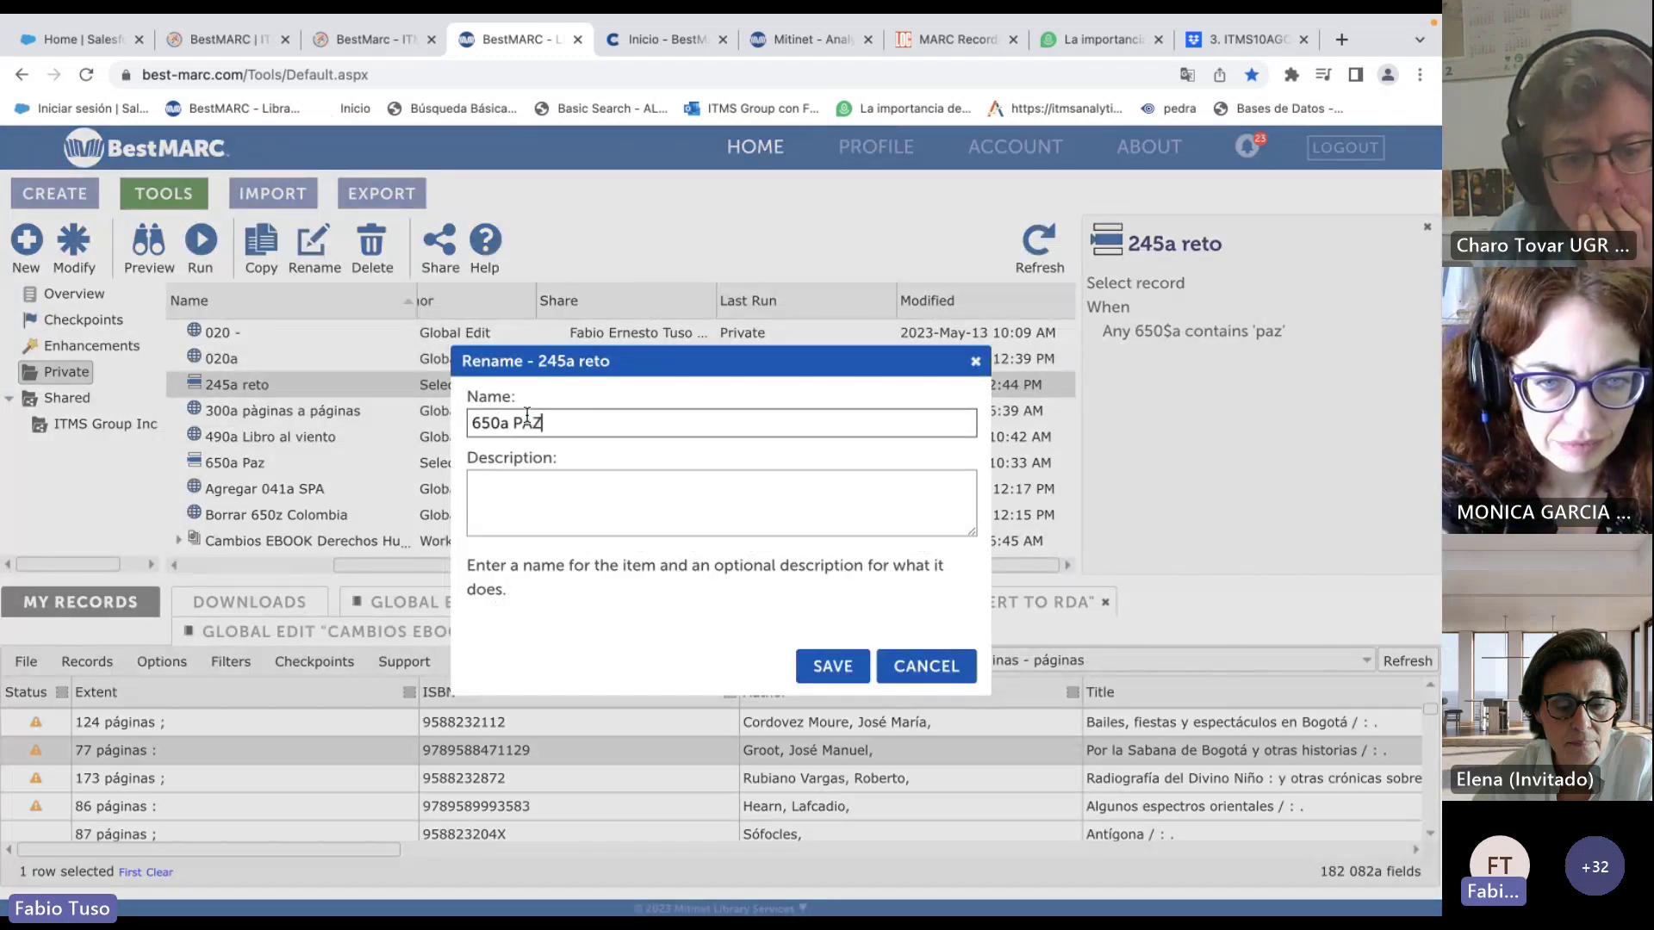
{"action": "left_click", "coordinate": [825, 676]}
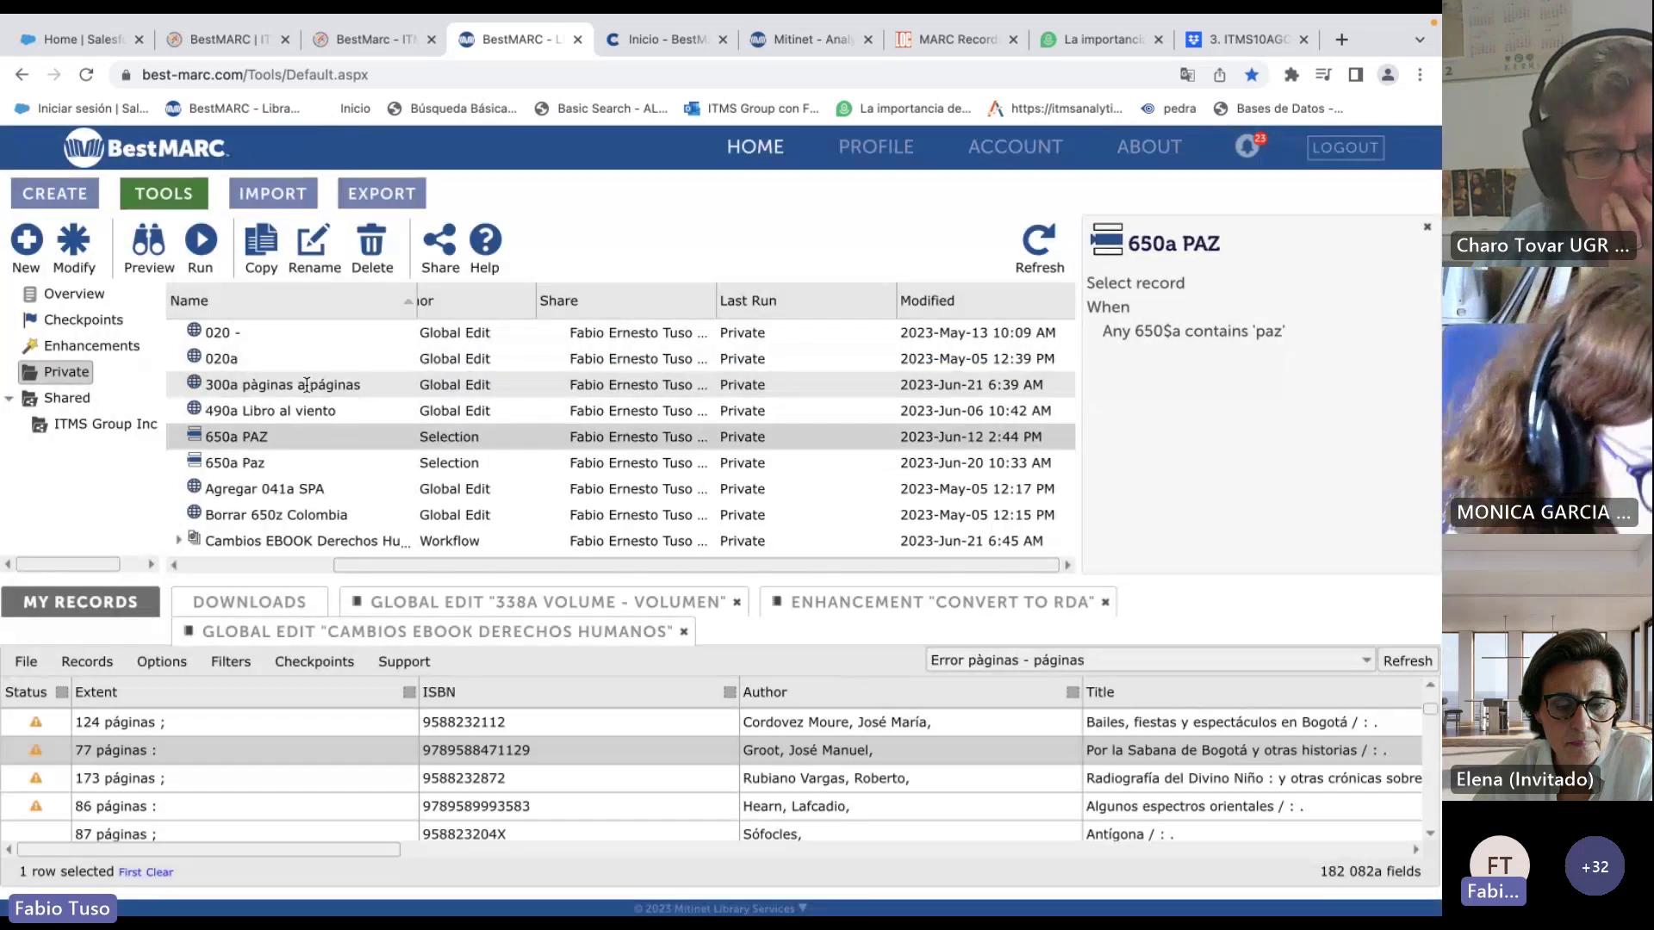
Delete the duplicate selection "650a Paz" from the Private folder, keeping "650a PAZ".
{"action": "left_click", "coordinate": [237, 460]}
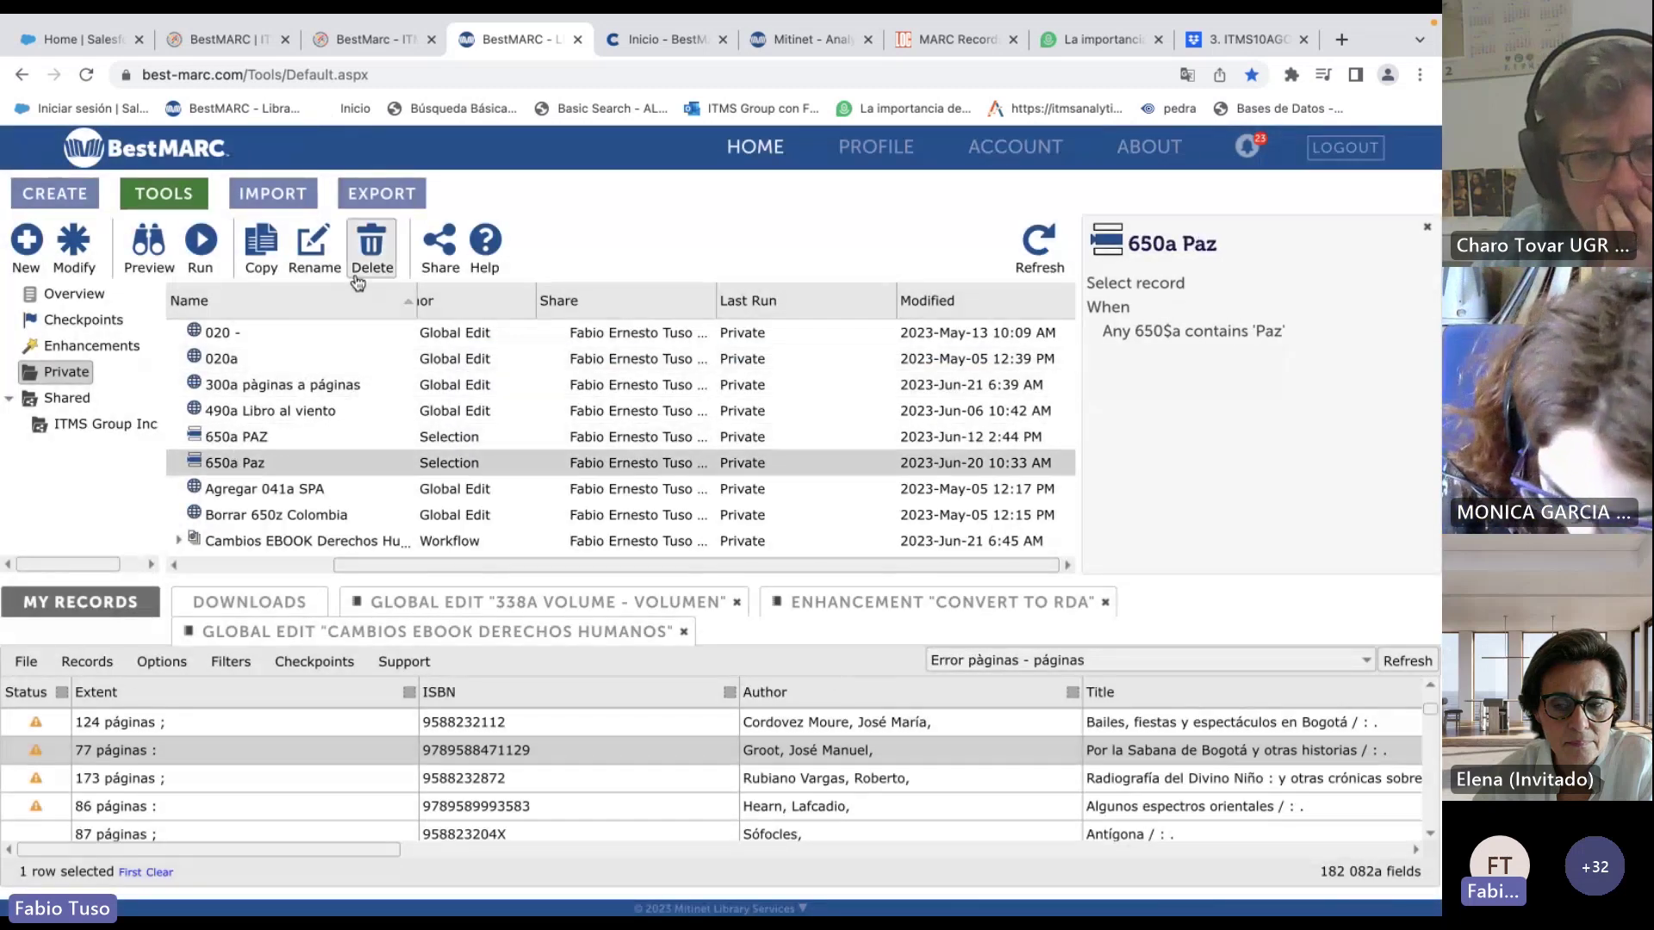
{"action": "left_click", "coordinate": [372, 258]}
{"action": "left_click", "coordinate": [779, 615]}
Review the 650a condition of the "650a PAZ" selection and close it without changes.
{"action": "left_click", "coordinate": [258, 439]}
{"action": "left_click", "coordinate": [74, 250]}
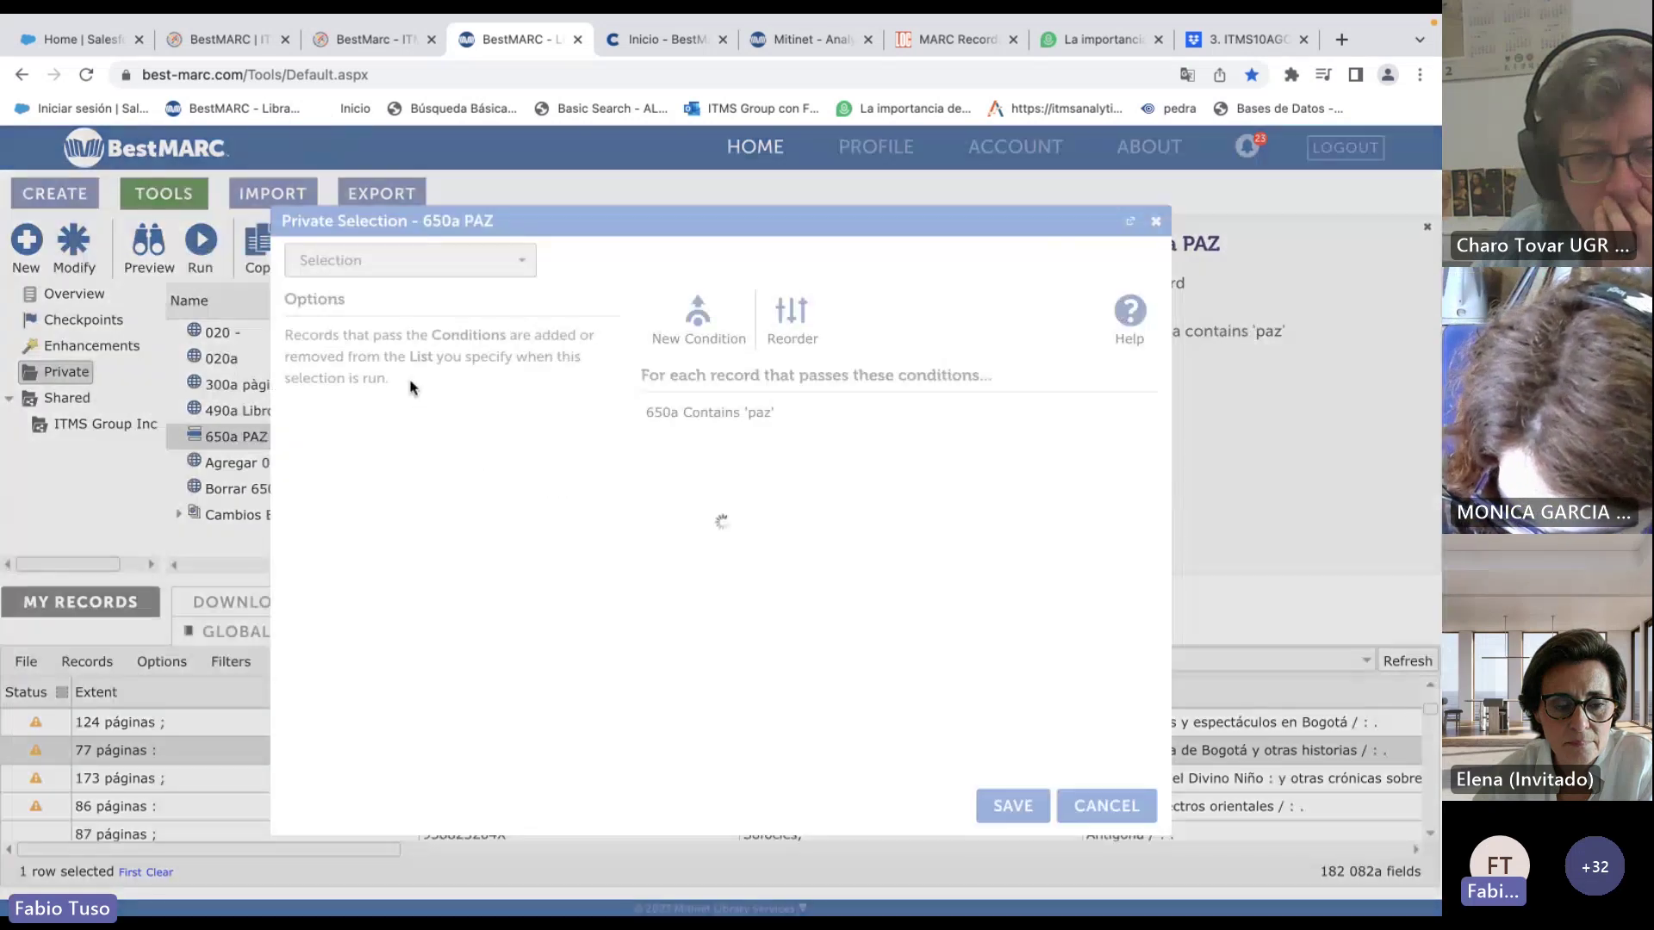
{"action": "left_click", "coordinate": [684, 413]}
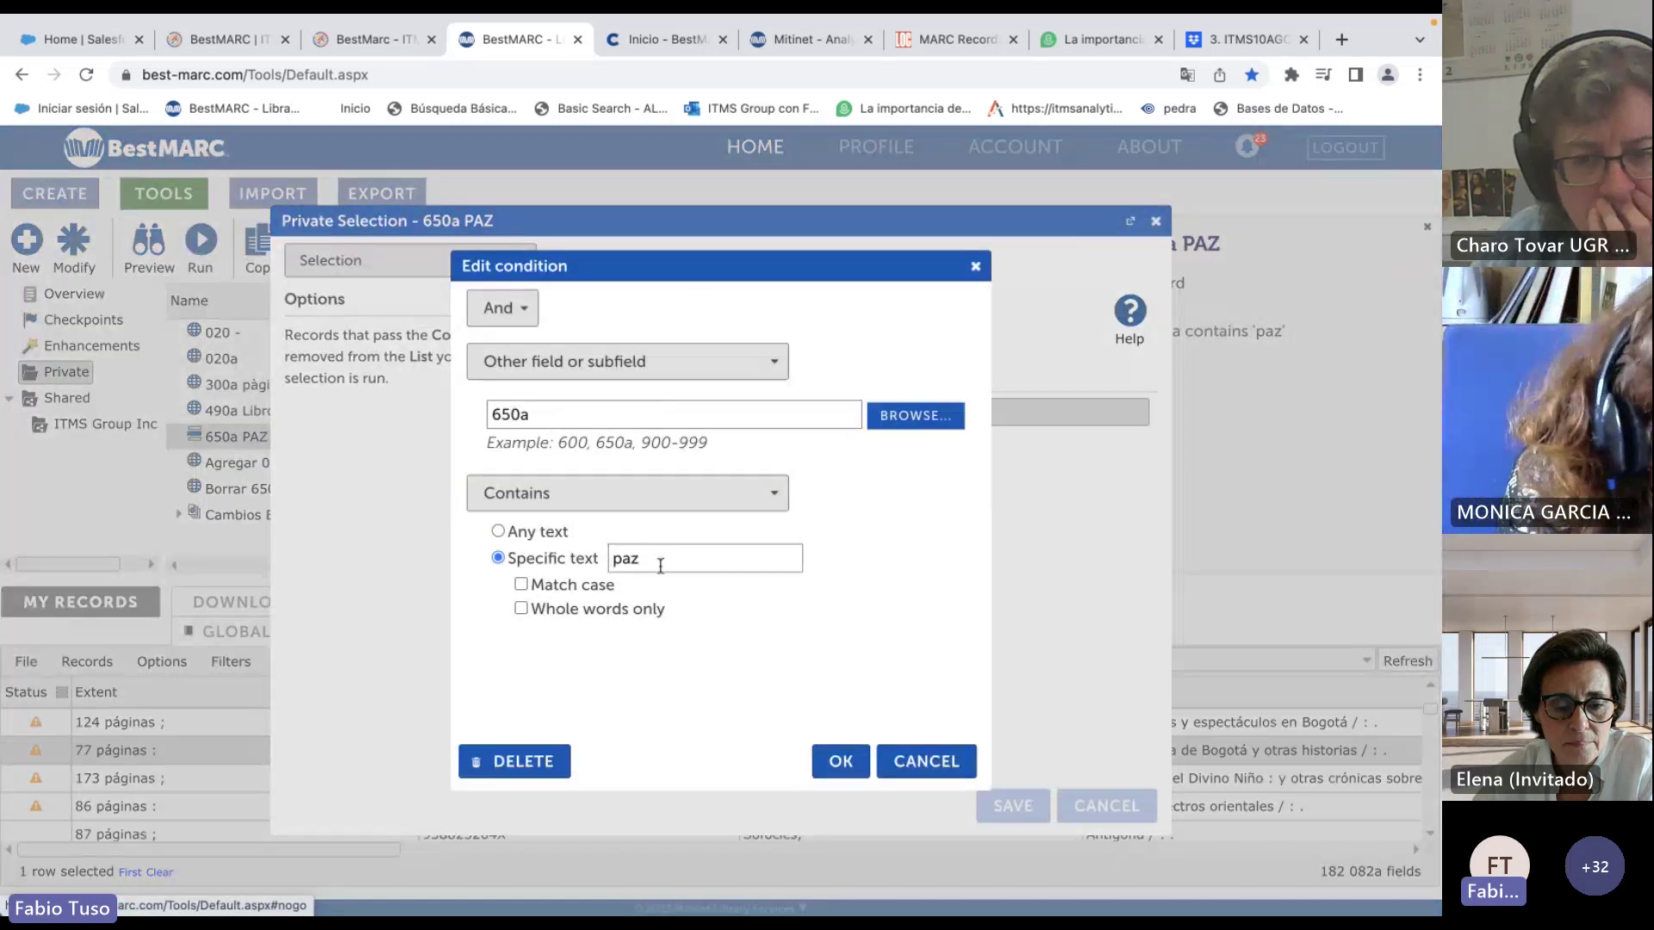
{"action": "key", "text": "Escape"}
{"action": "key", "text": "Escape"}
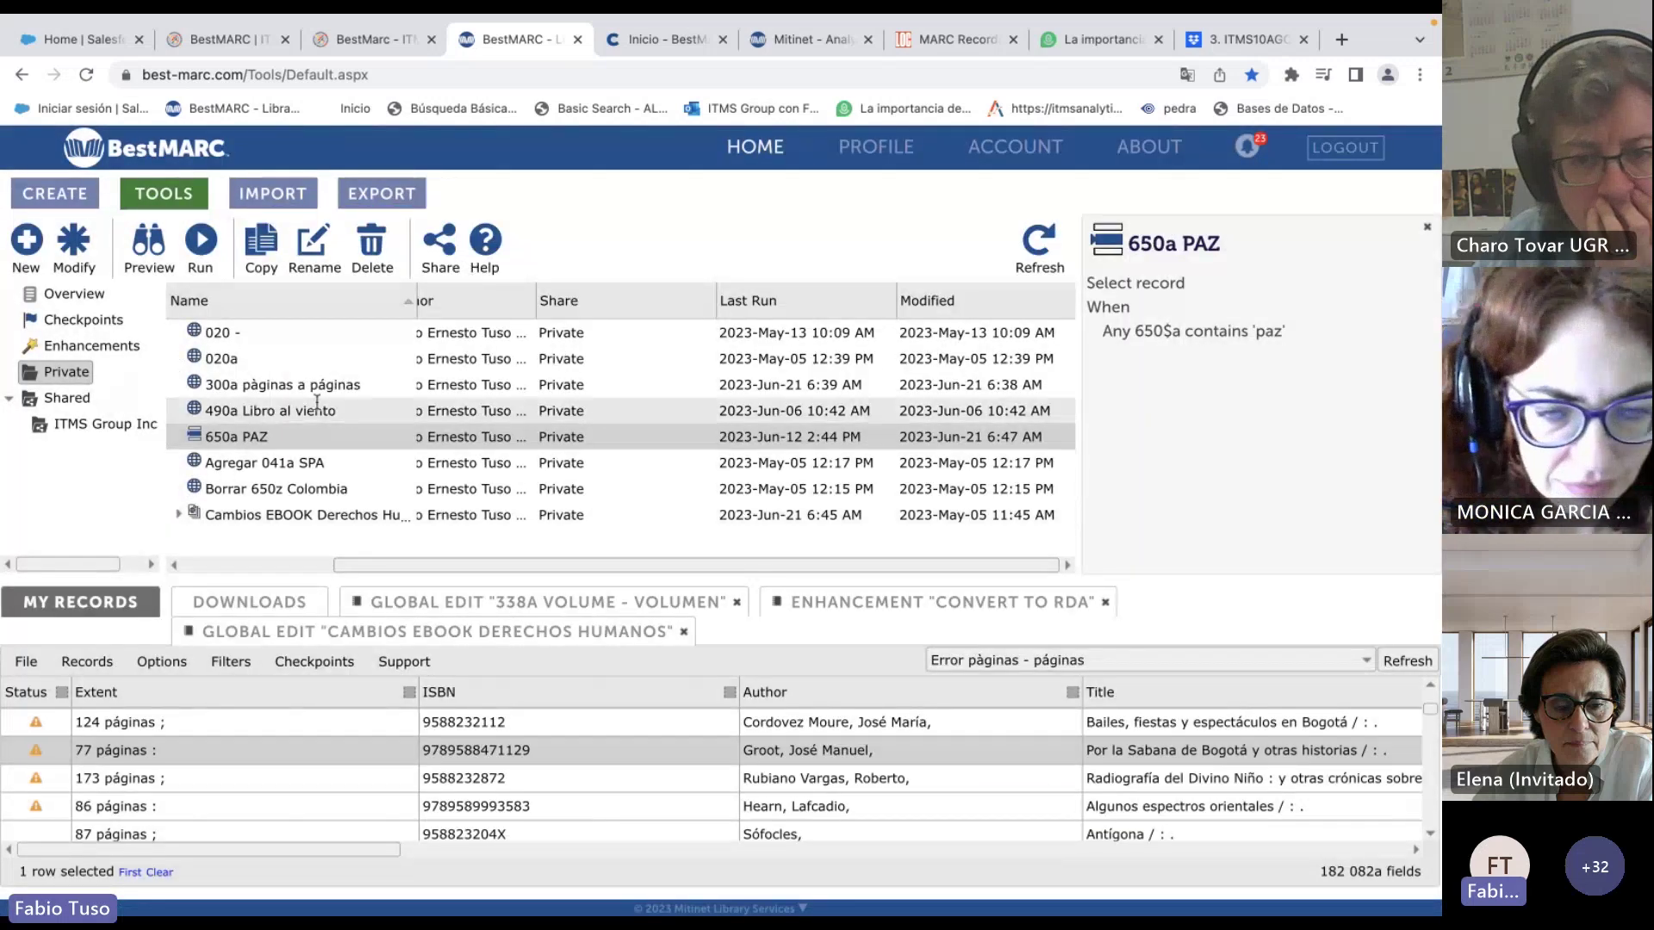
Cancel the run of "650a PAZ" on the current list and switch the record view to All Records.
{"action": "left_click", "coordinate": [201, 250]}
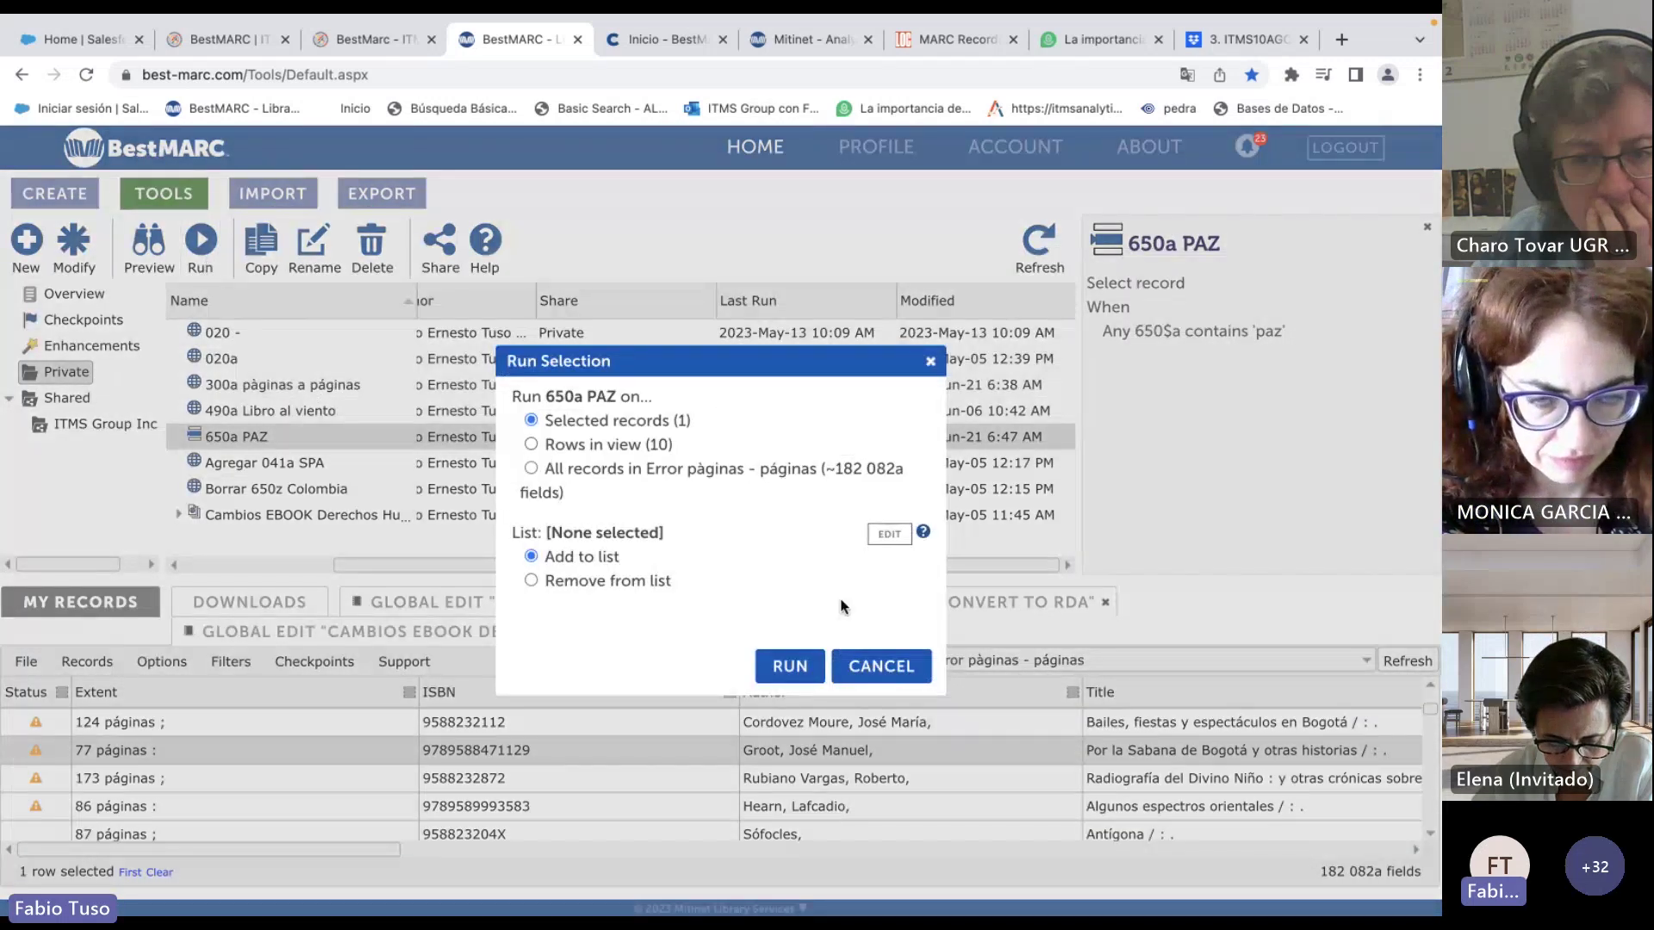
{"action": "left_click", "coordinate": [886, 666]}
{"action": "left_click", "coordinate": [1047, 660]}
{"action": "left_click", "coordinate": [1051, 687]}
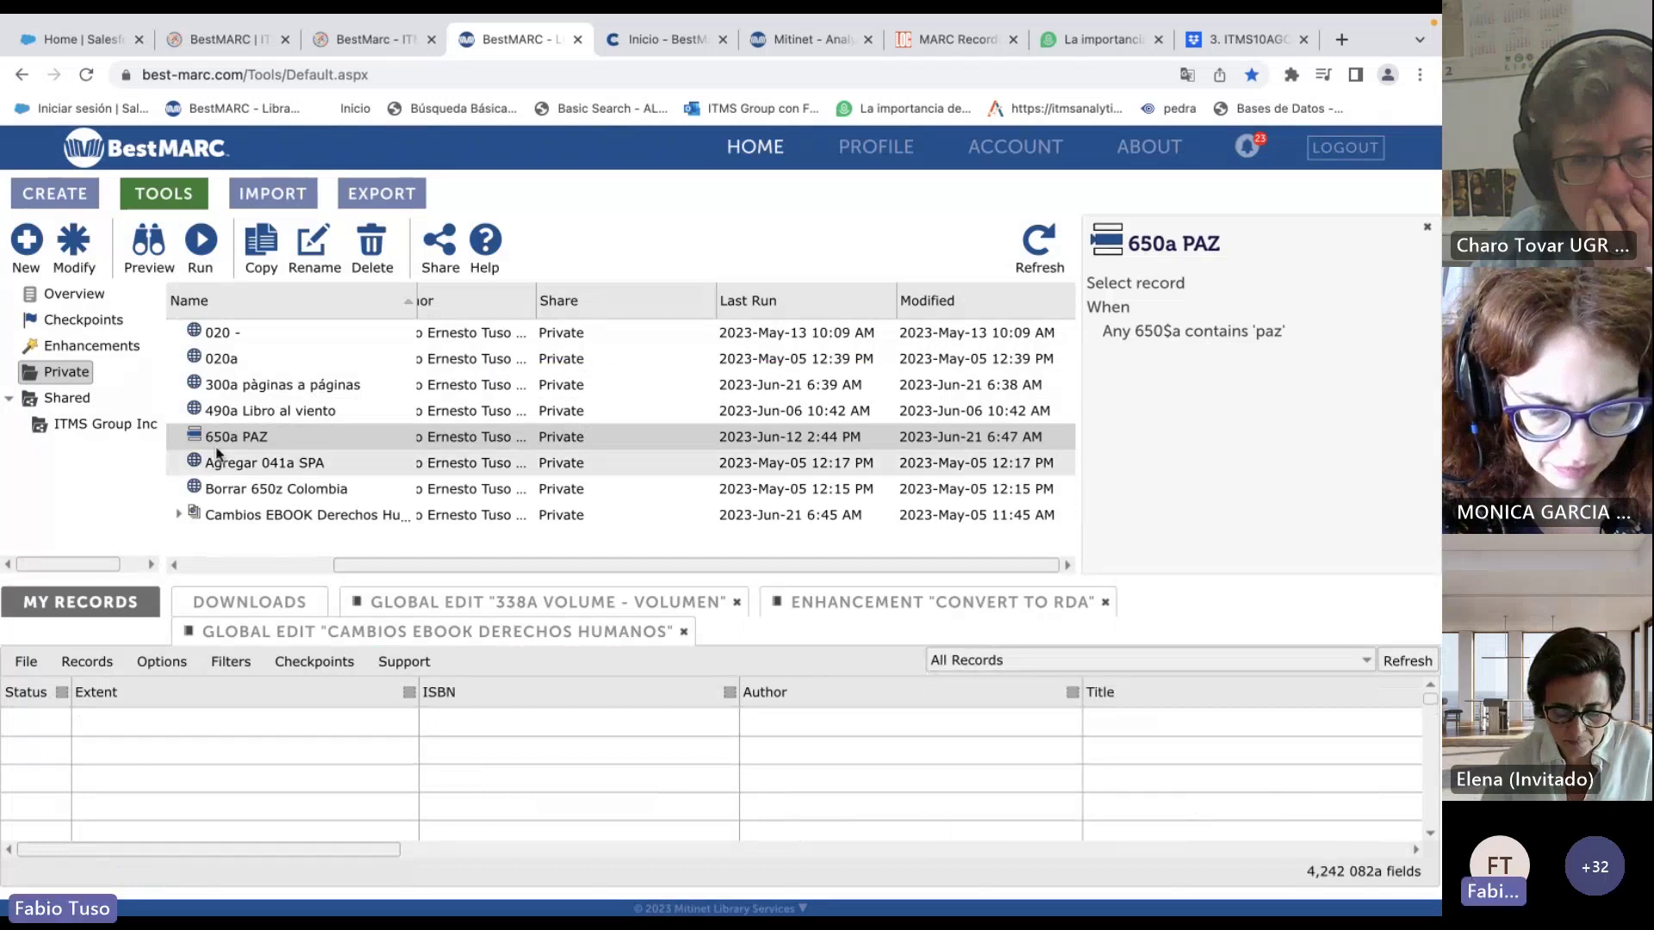
Run the "650a PAZ" selection on all records, adding the matching records to a new list named "650a PAZ".
{"action": "left_click", "coordinate": [201, 246]}
{"action": "left_click", "coordinate": [615, 467]}
{"action": "left_click", "coordinate": [889, 510]}
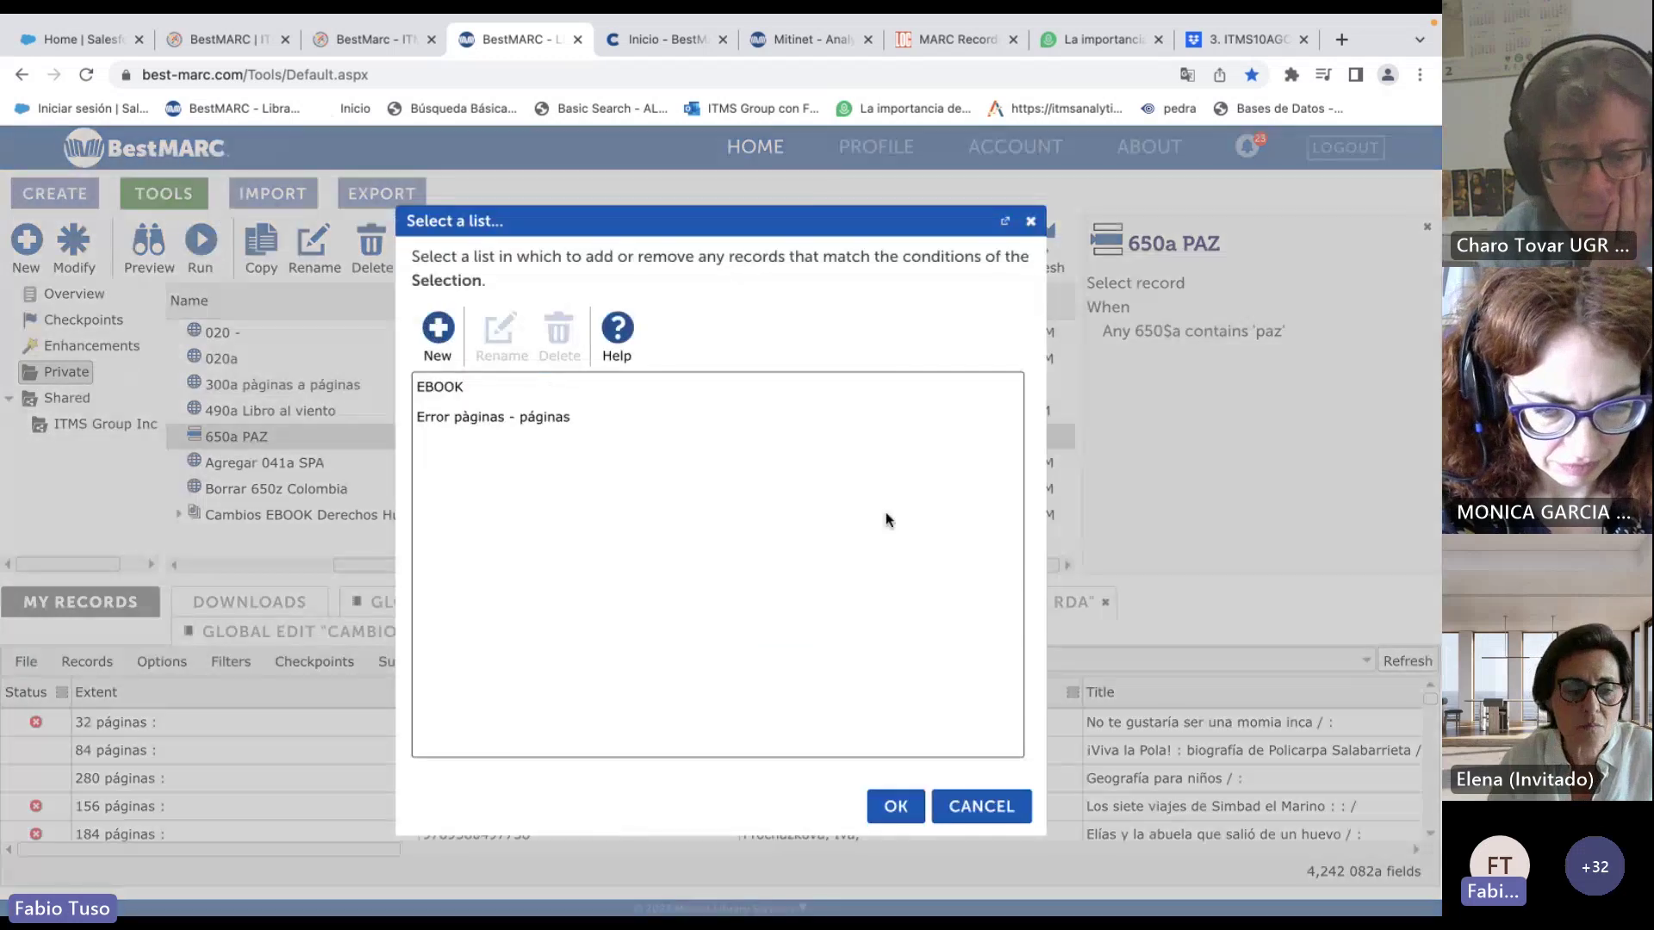
{"action": "left_click", "coordinate": [438, 330]}
{"action": "type", "text": "650a PA"}
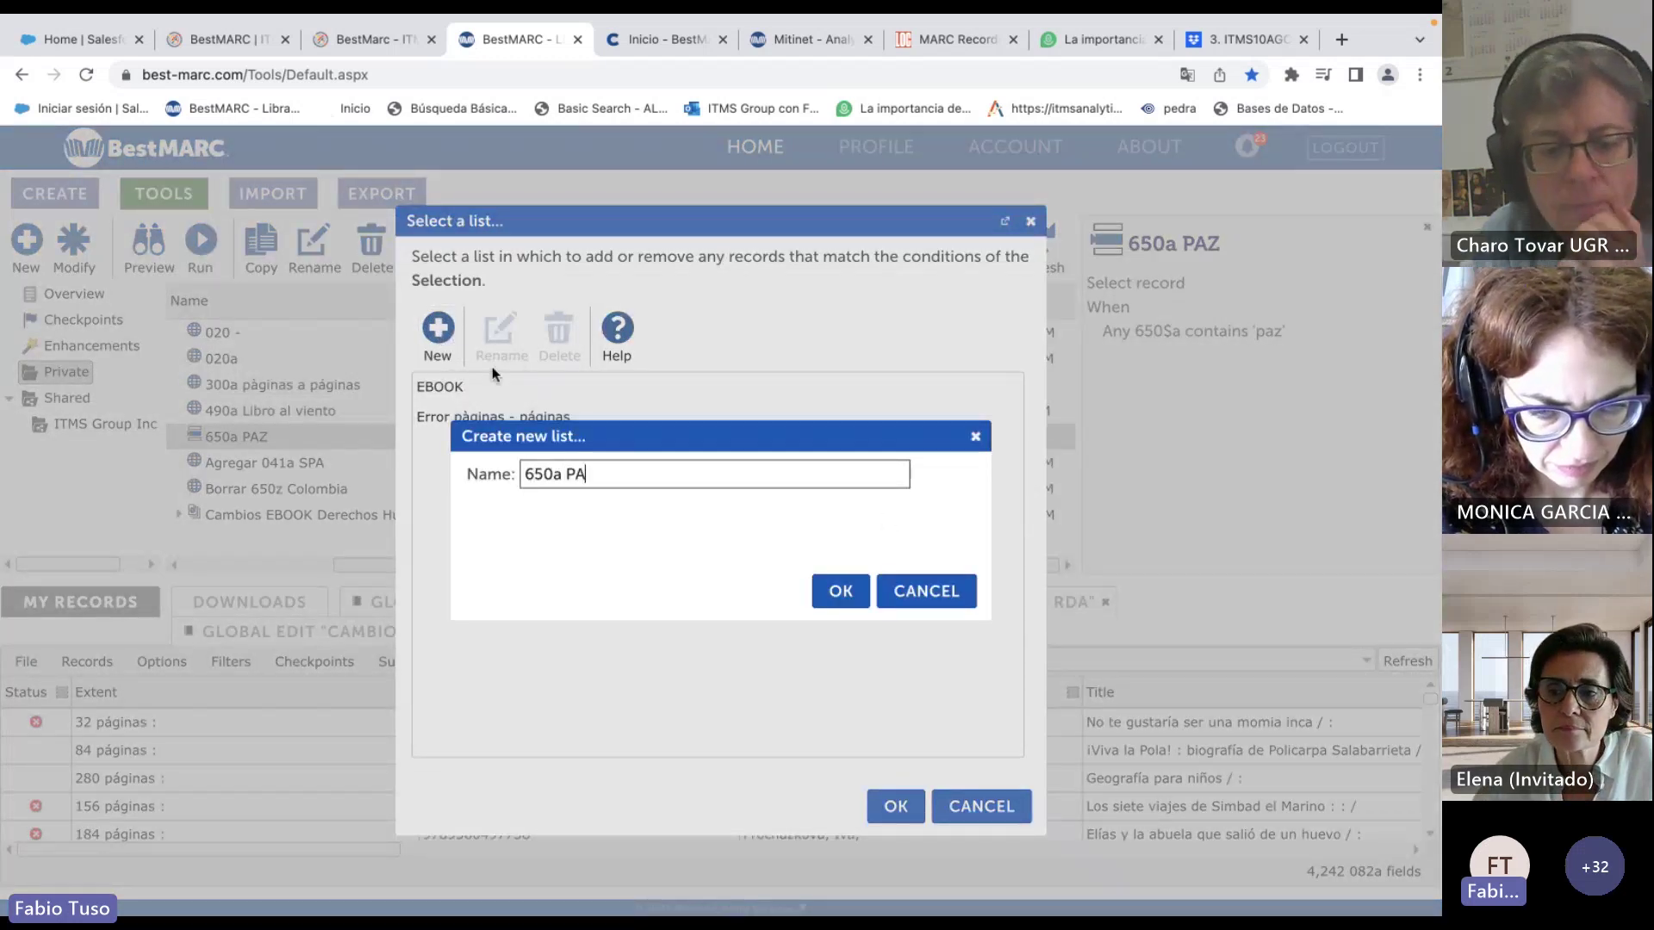
{"action": "type", "text": "Z"}
{"action": "left_click", "coordinate": [841, 591]}
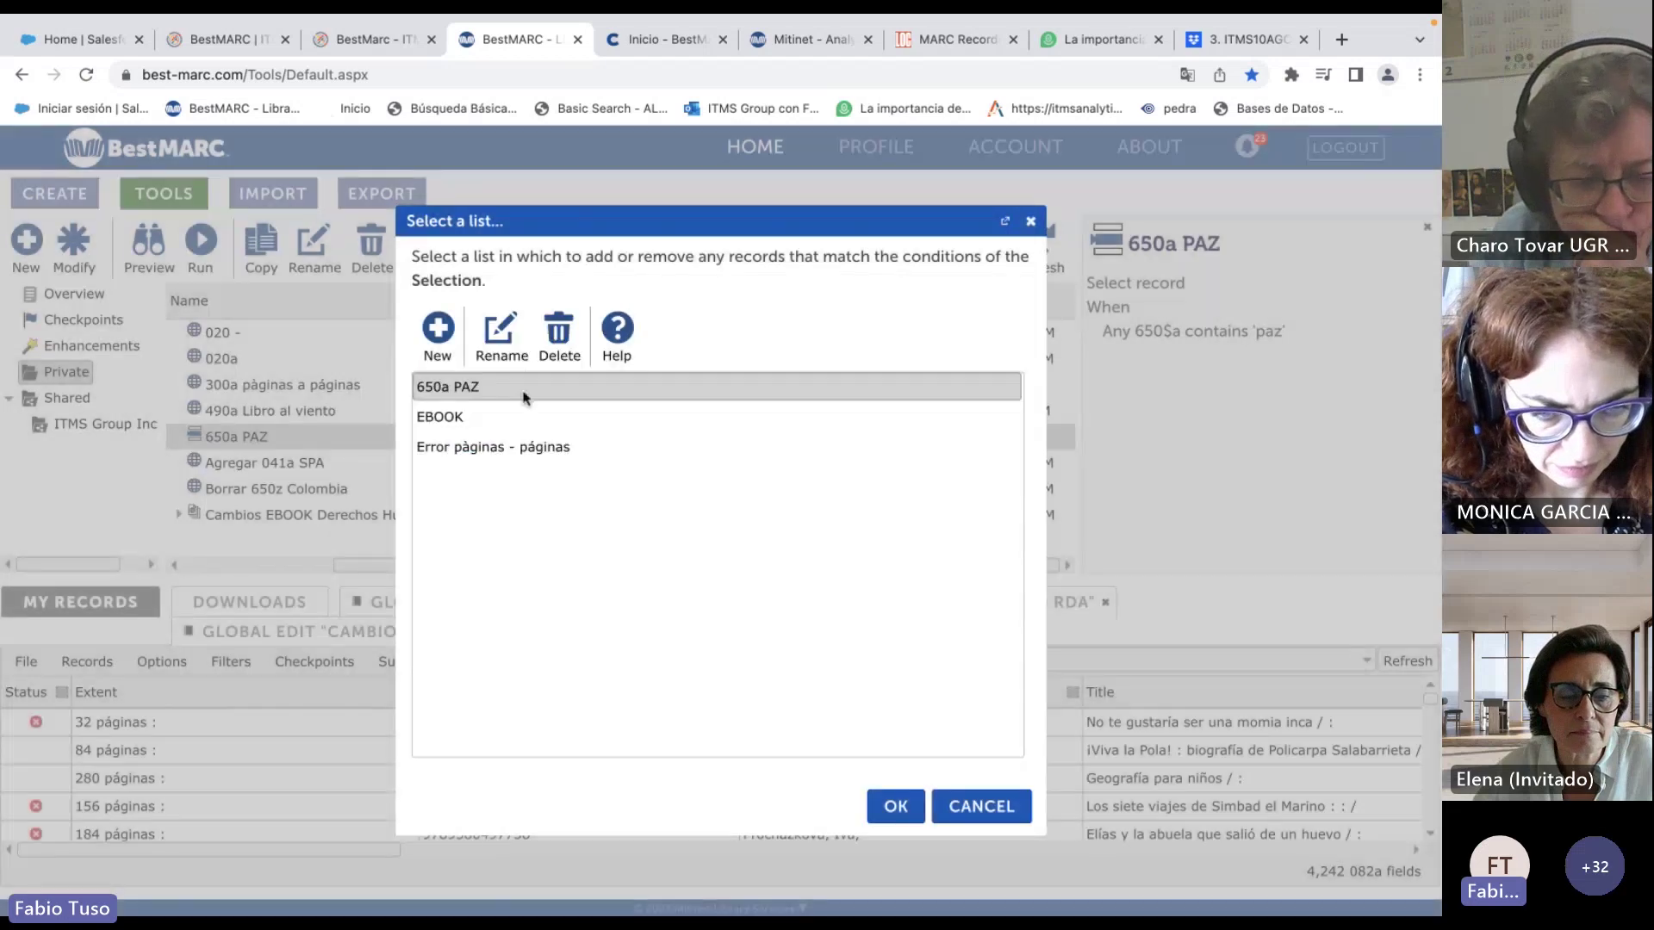
{"action": "left_click", "coordinate": [894, 806]}
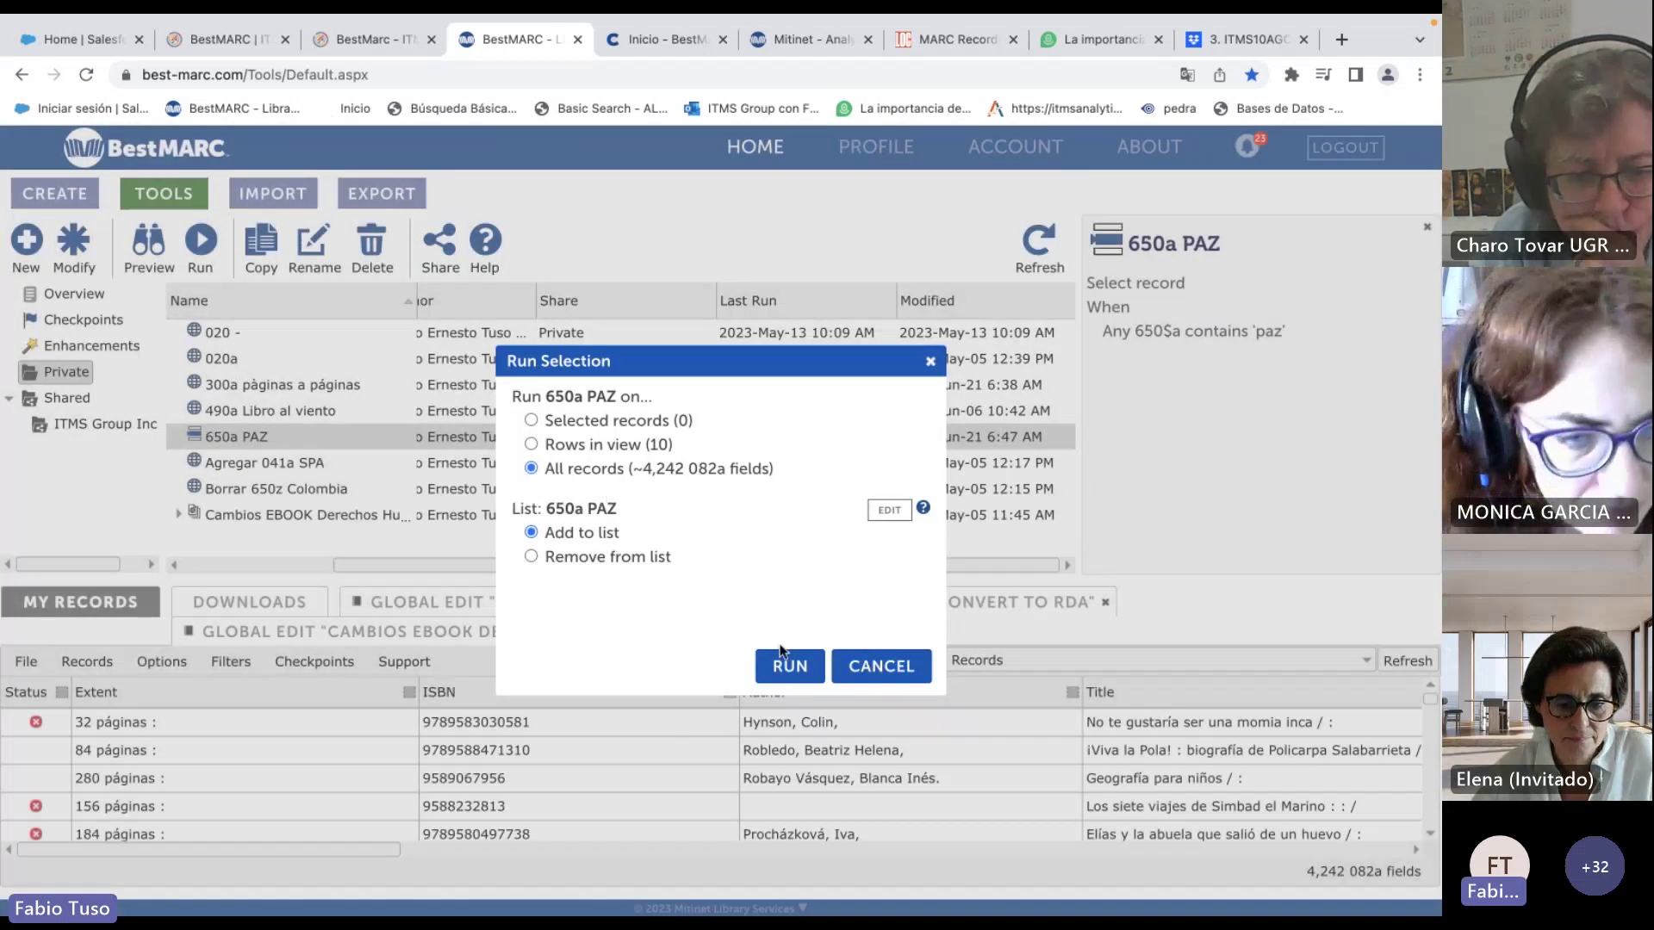
{"action": "left_click", "coordinate": [783, 664]}
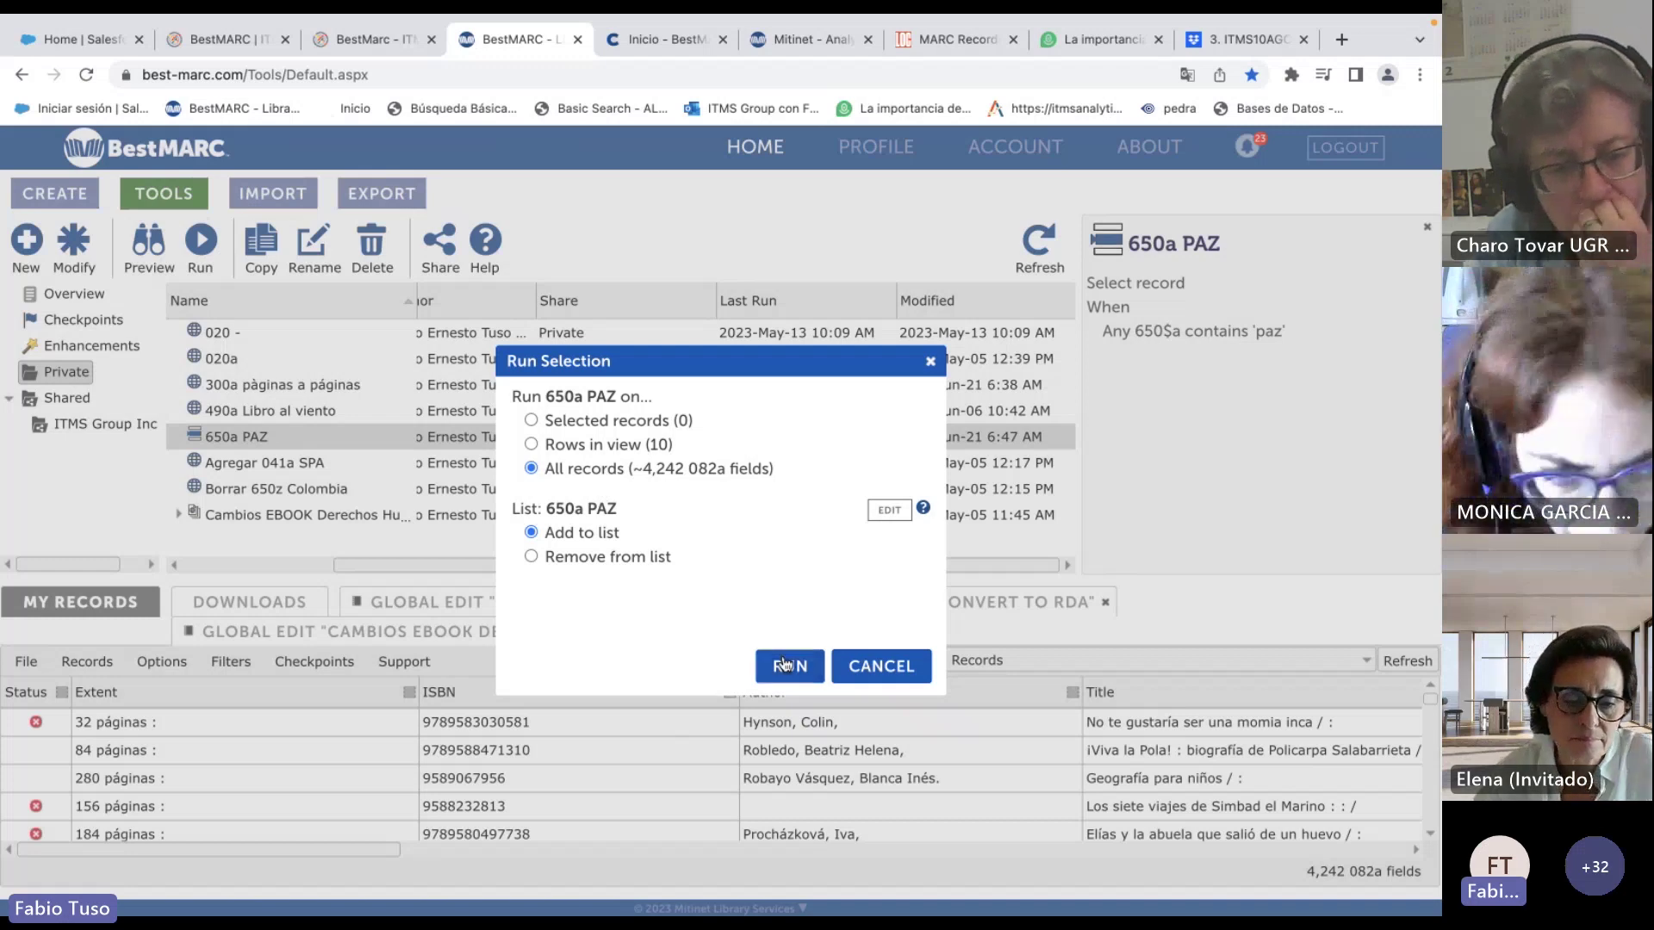
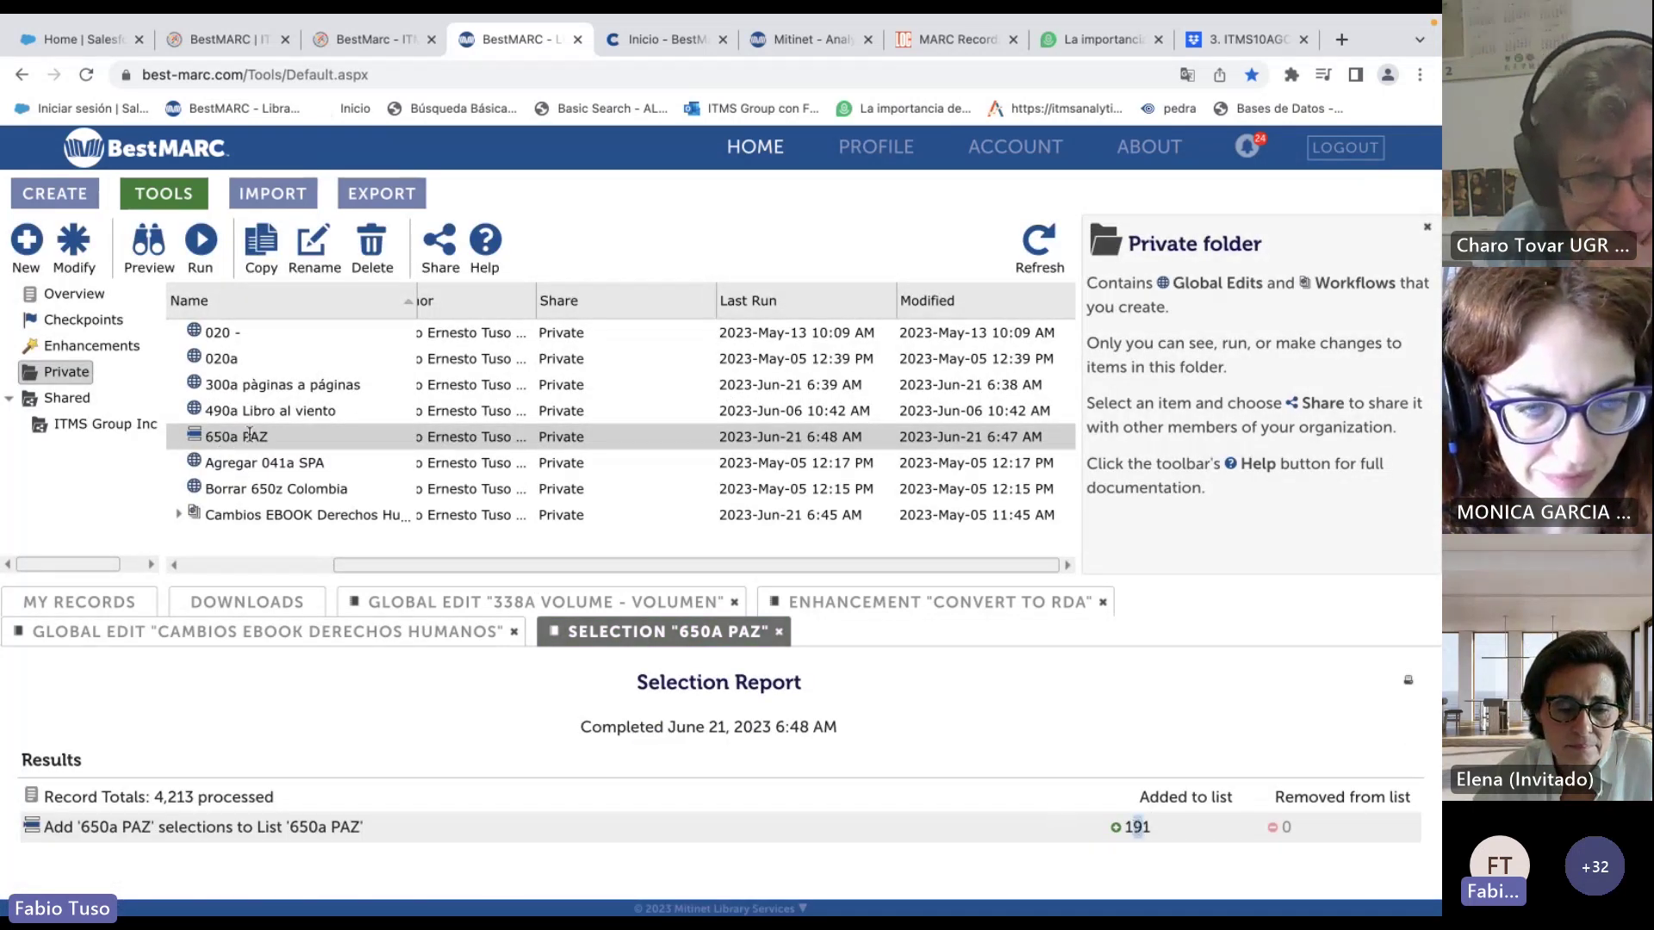
Return to My Records and display the "650a PAZ" list.
{"action": "left_click", "coordinate": [112, 602]}
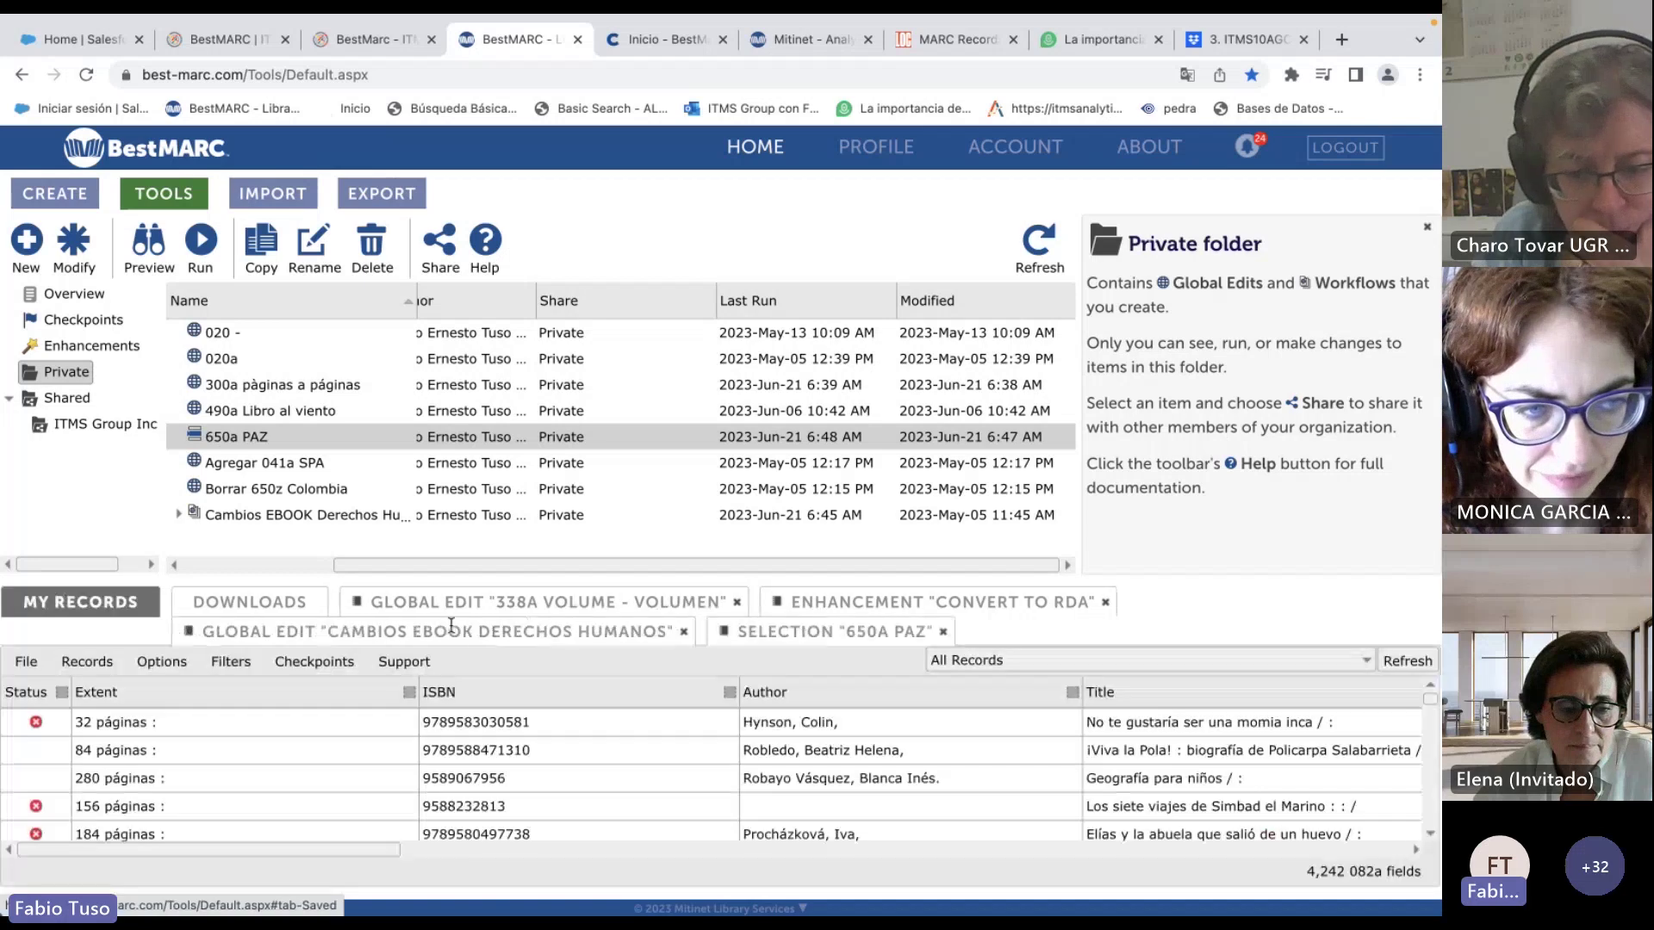
{"action": "left_click", "coordinate": [1273, 668]}
{"action": "left_click", "coordinate": [1195, 745]}
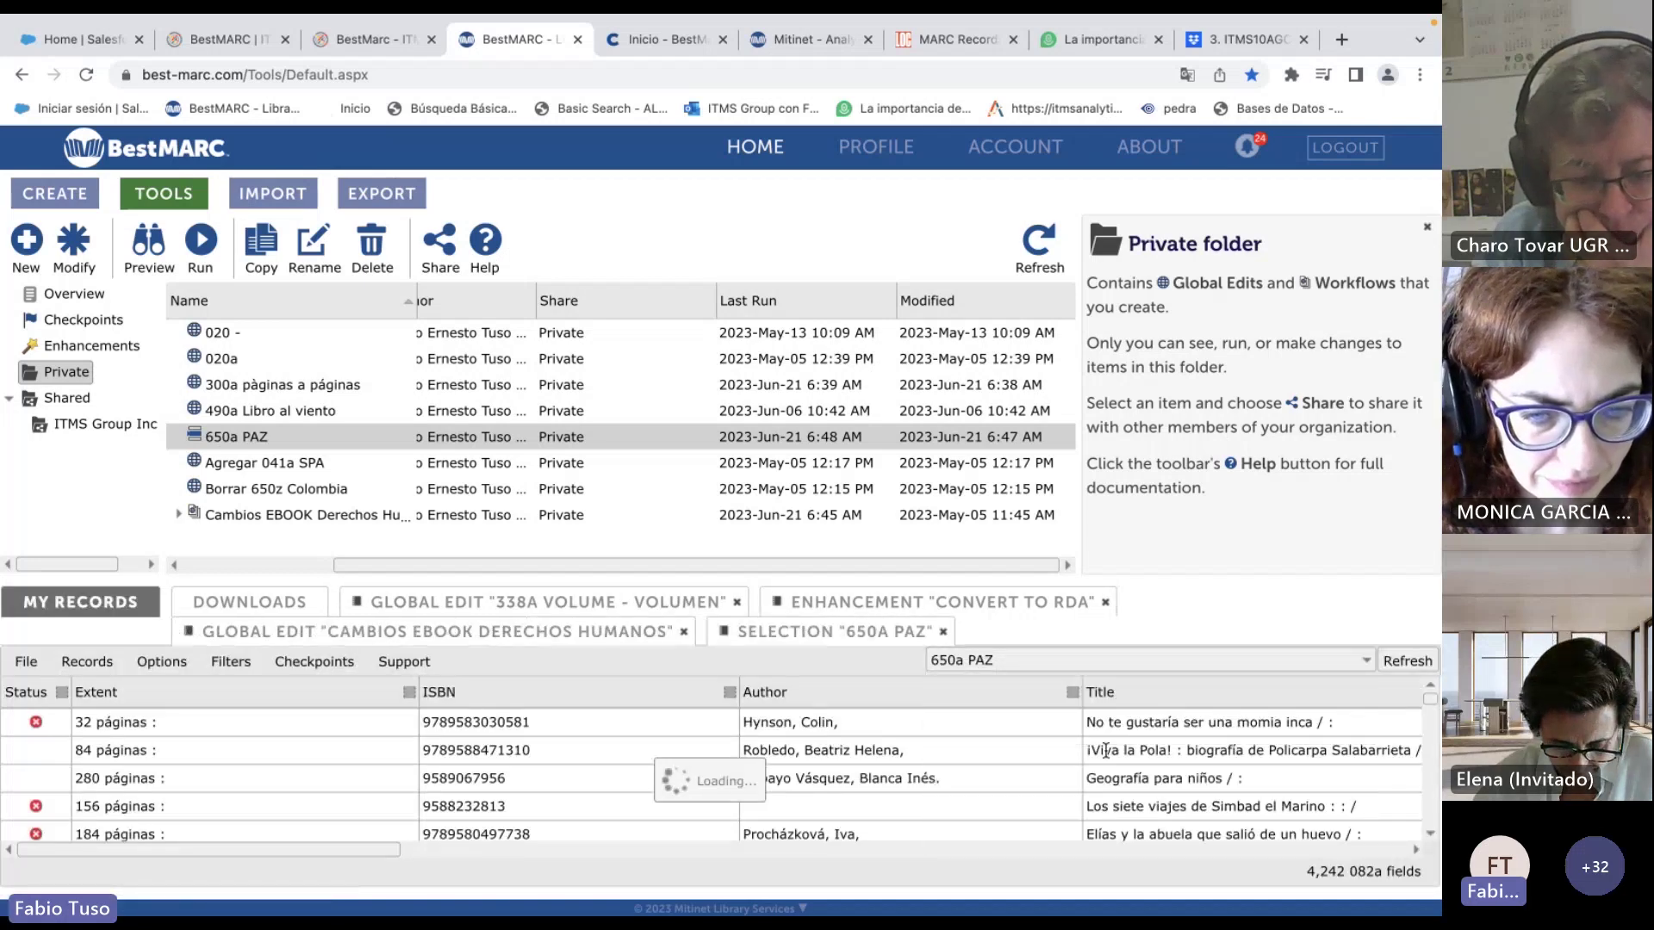
Compare the checkpoint and current versions of "Movida con arte sí es vida", examining the 650 subject fields for "paz".
{"action": "left_click", "coordinate": [332, 743]}
{"action": "right_click", "coordinate": [332, 742]}
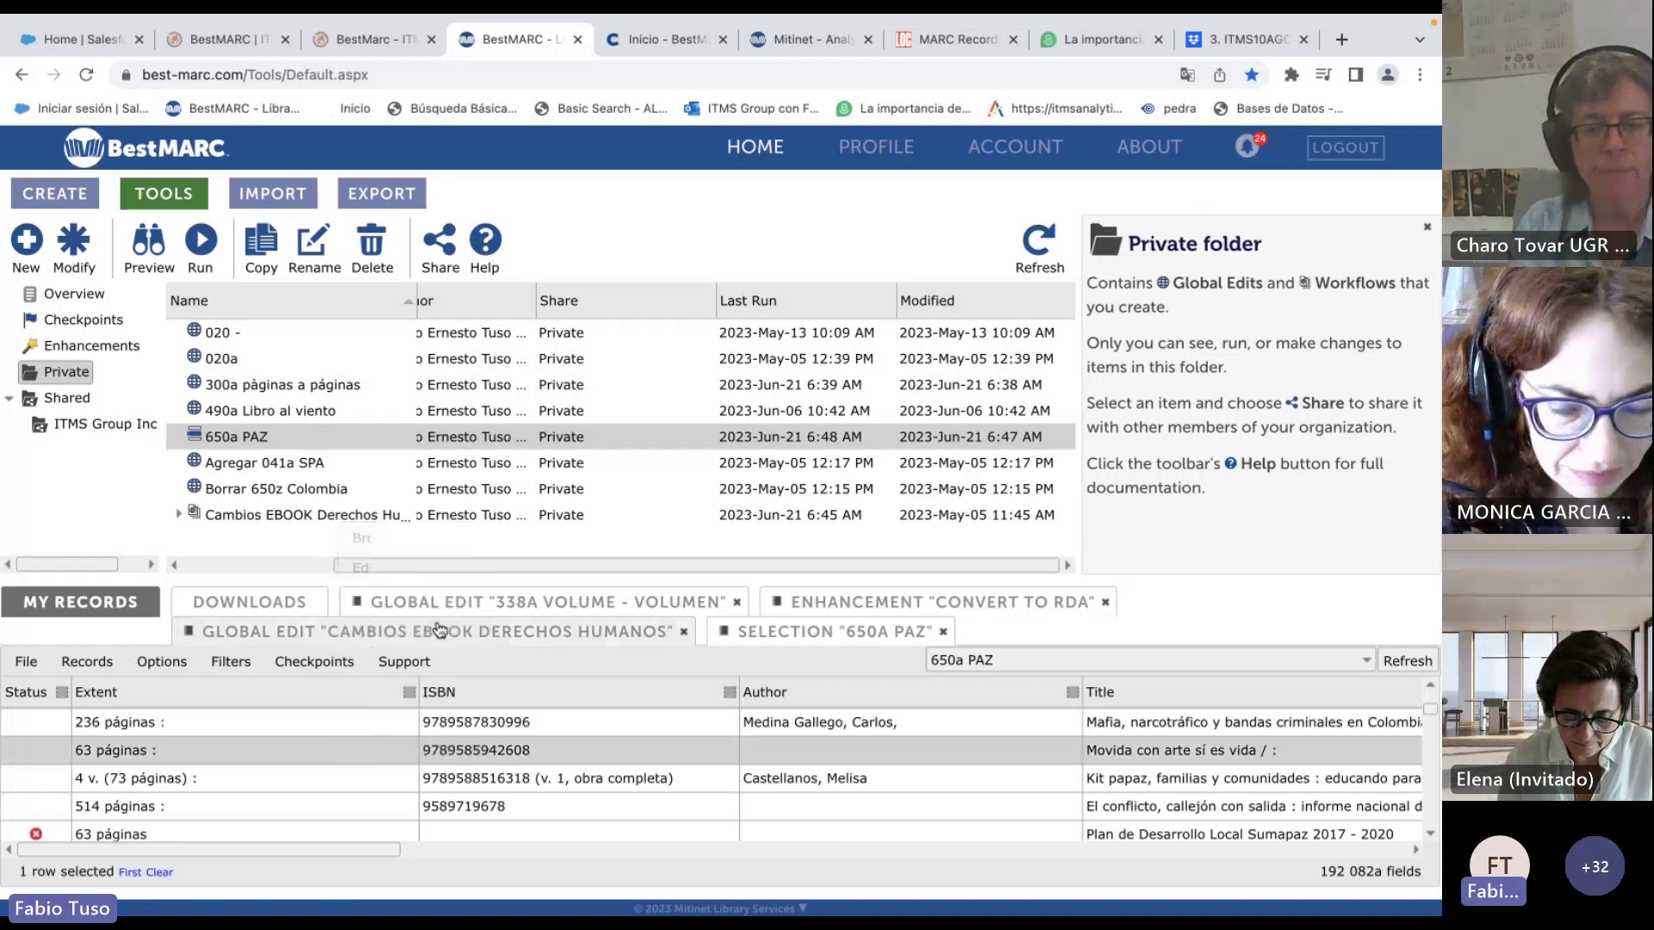
{"action": "left_click", "coordinate": [431, 624]}
{"action": "scroll", "coordinate": [529, 417], "scroll_direction": "down", "scroll_amount": 2}
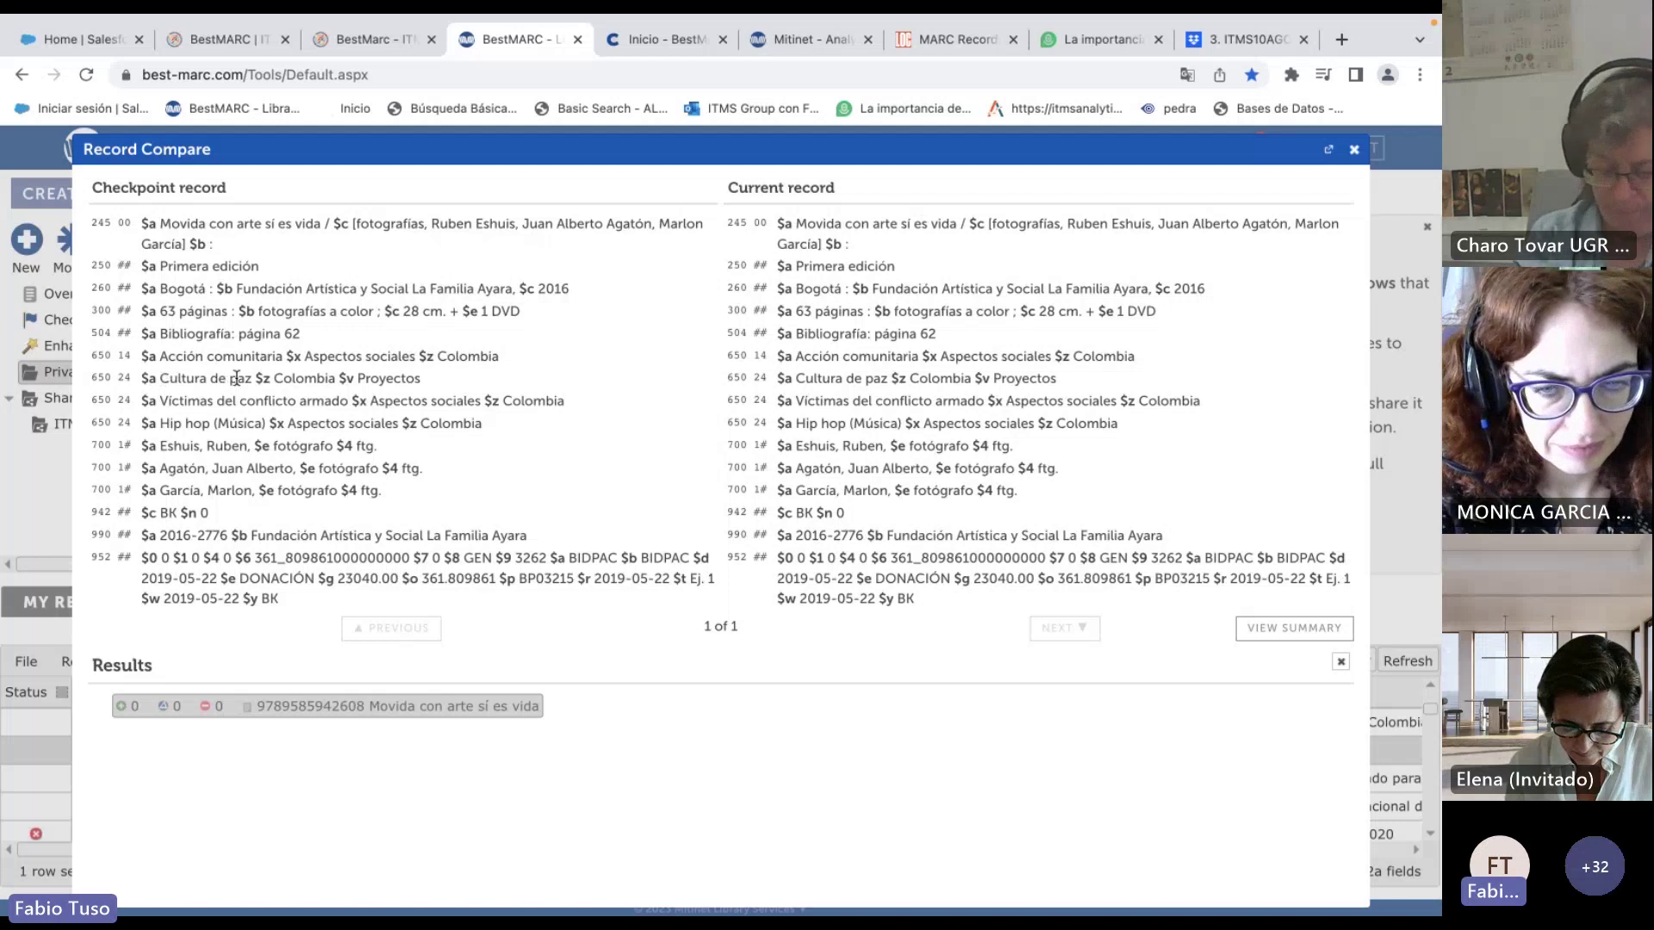
{"action": "key", "text": "Escape"}
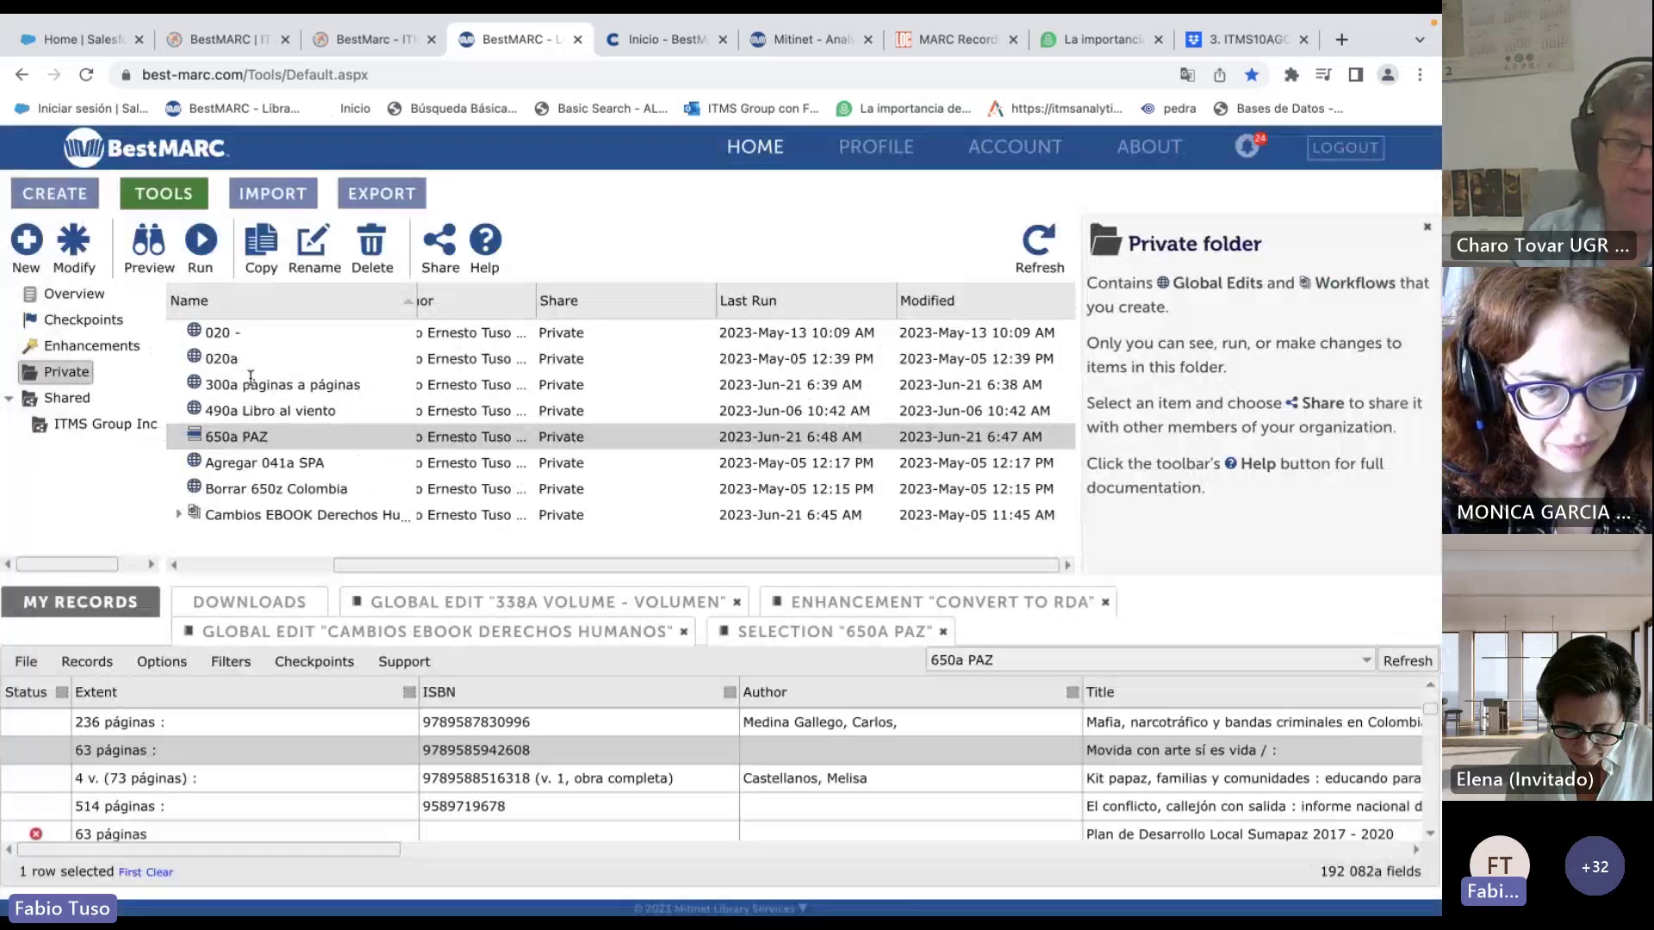
Compare the checkpoint and current versions of "El conflicto, callejón con salida", examining the 650 subject fields for "Paz".
{"action": "right_click", "coordinate": [207, 782]}
{"action": "key", "text": "Escape"}
{"action": "left_click", "coordinate": [186, 810]}
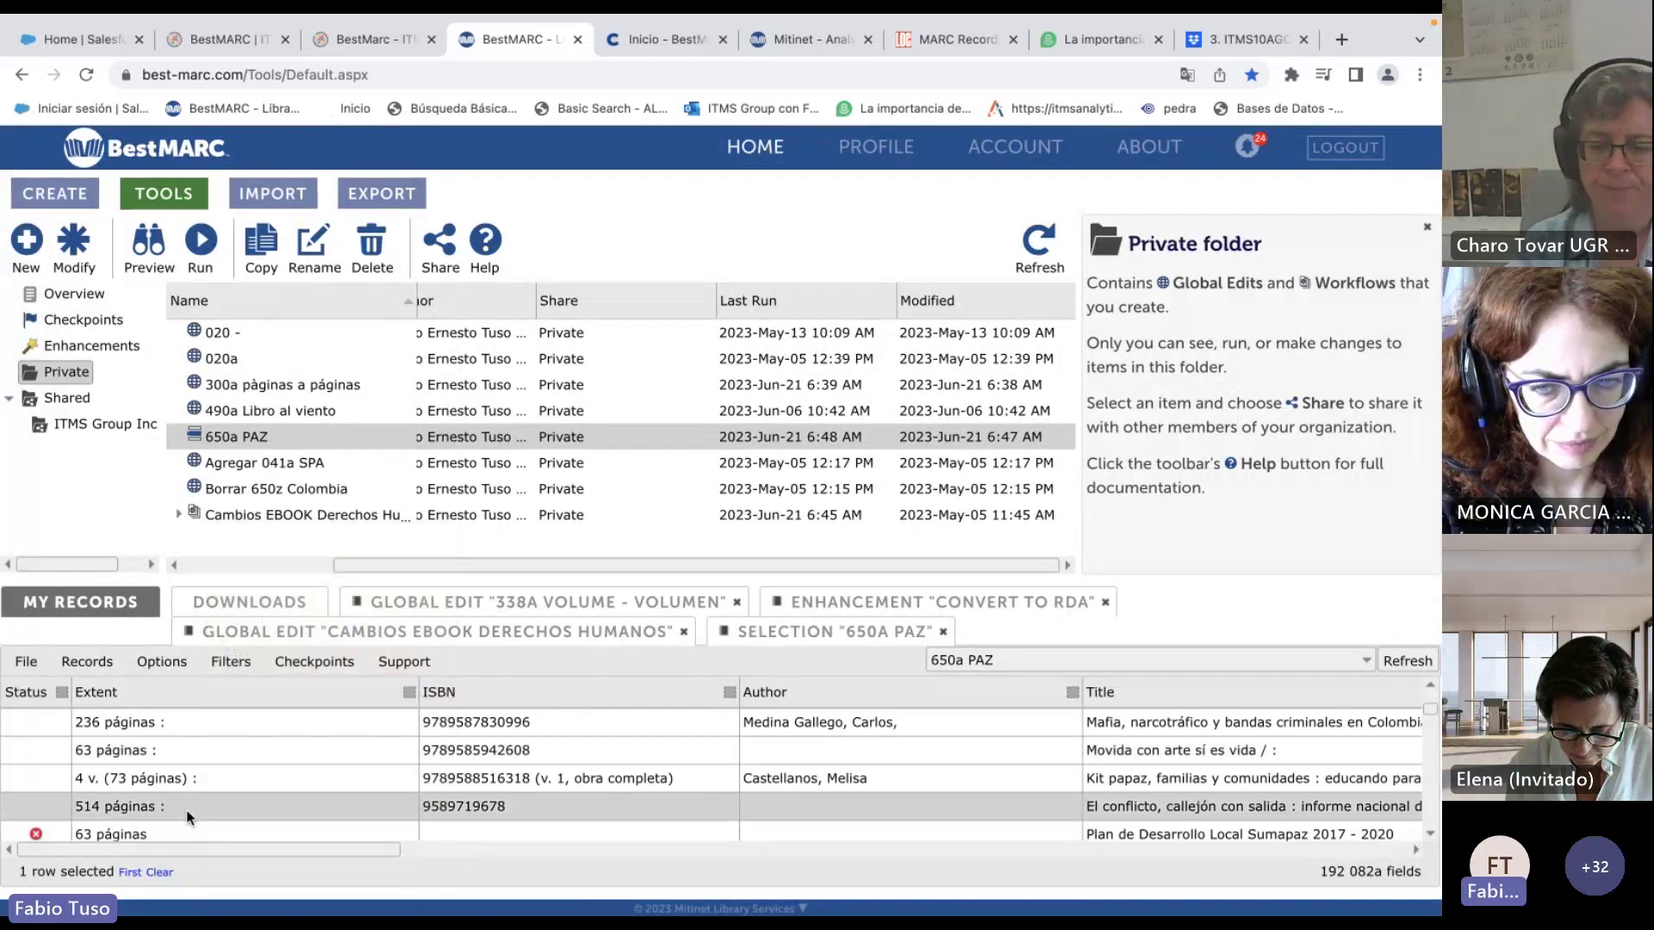
{"action": "right_click", "coordinate": [186, 810]}
{"action": "left_click", "coordinate": [270, 687]}
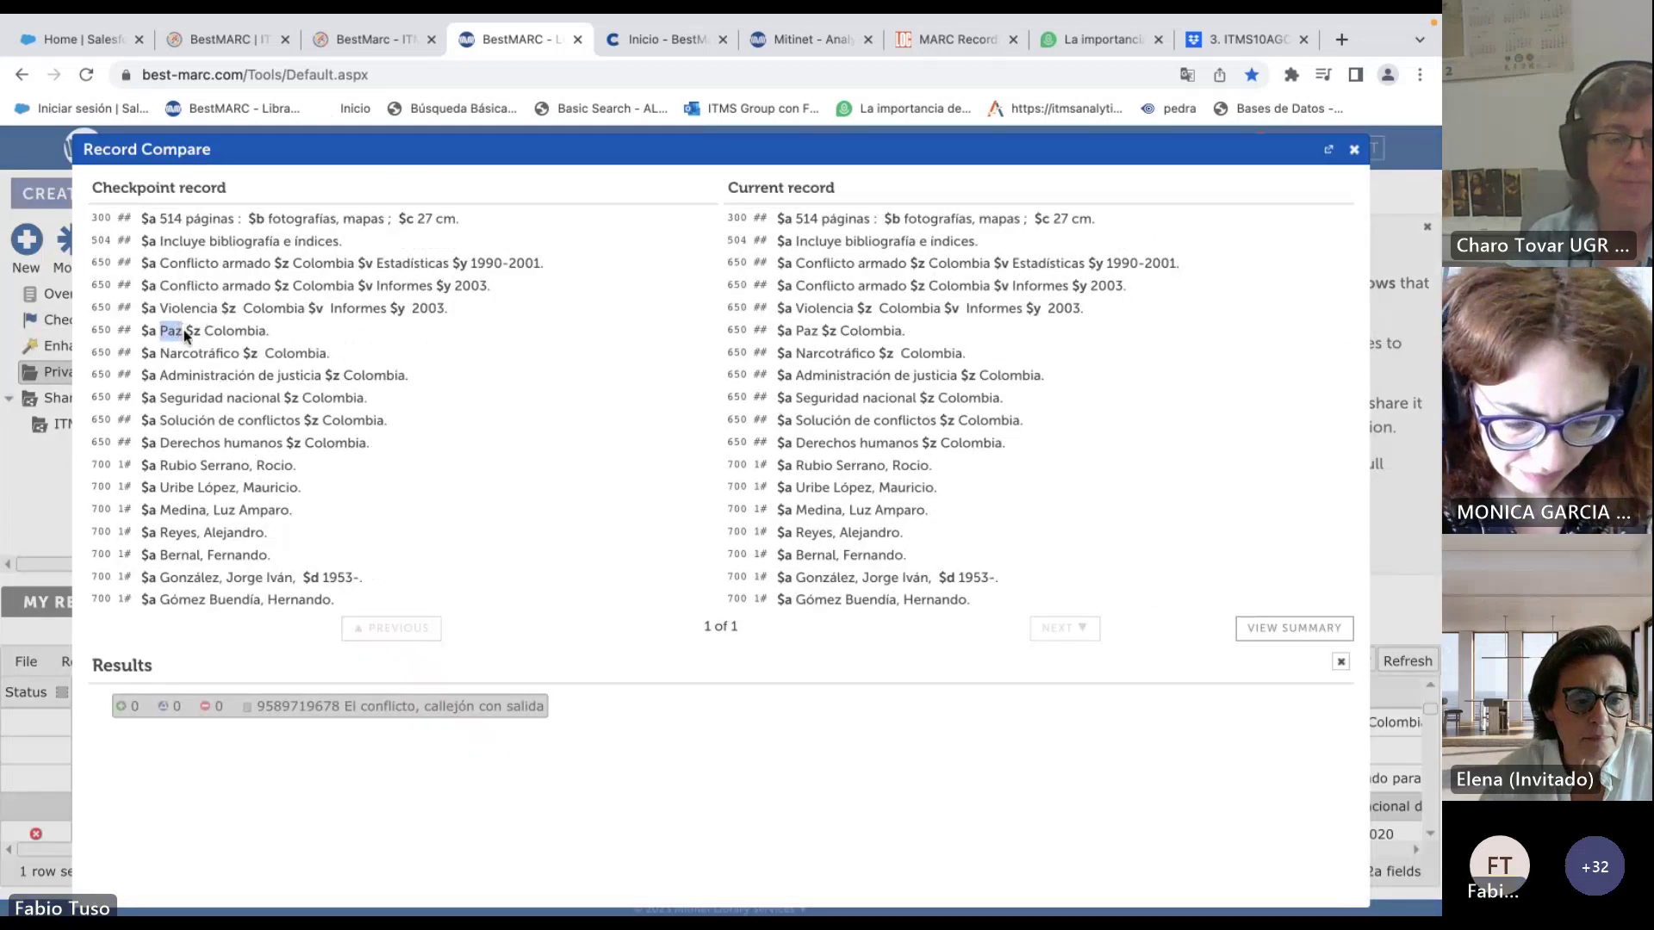
{"action": "key", "text": "Escape"}
Compare the checkpoint and current versions of "El proceso de negociación del gobierno colombiano con las FARC-EP", examining the 650 subject field for "paz".
{"action": "right_click", "coordinate": [197, 682]}
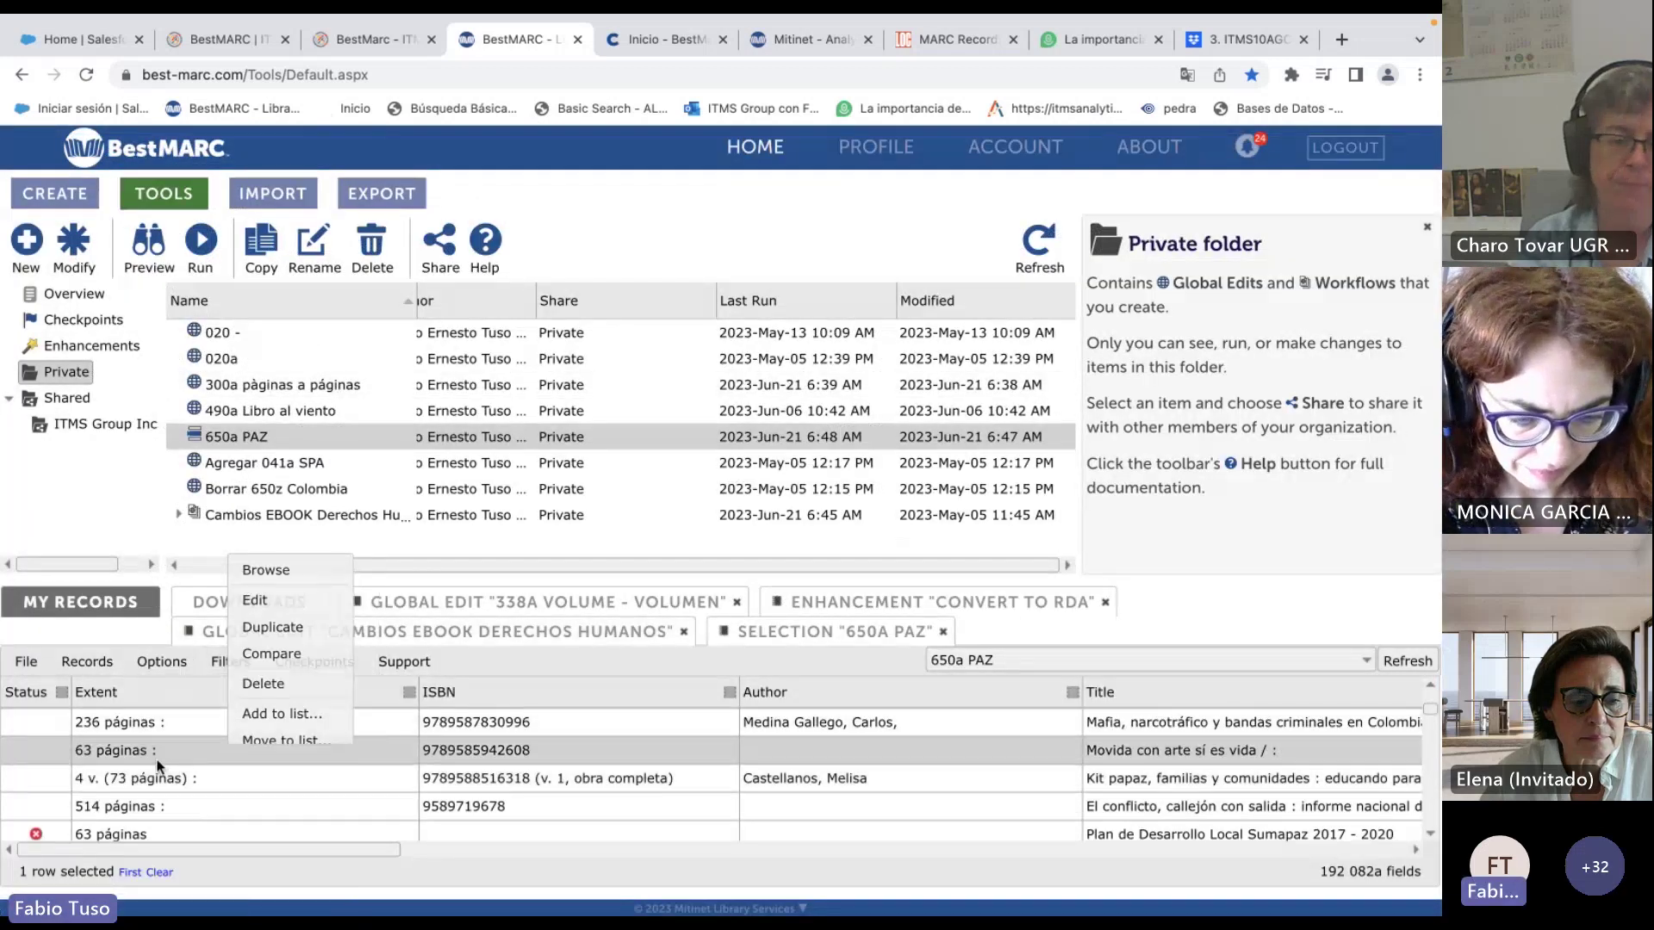
{"action": "left_click", "coordinate": [226, 780]}
{"action": "right_click", "coordinate": [200, 780]}
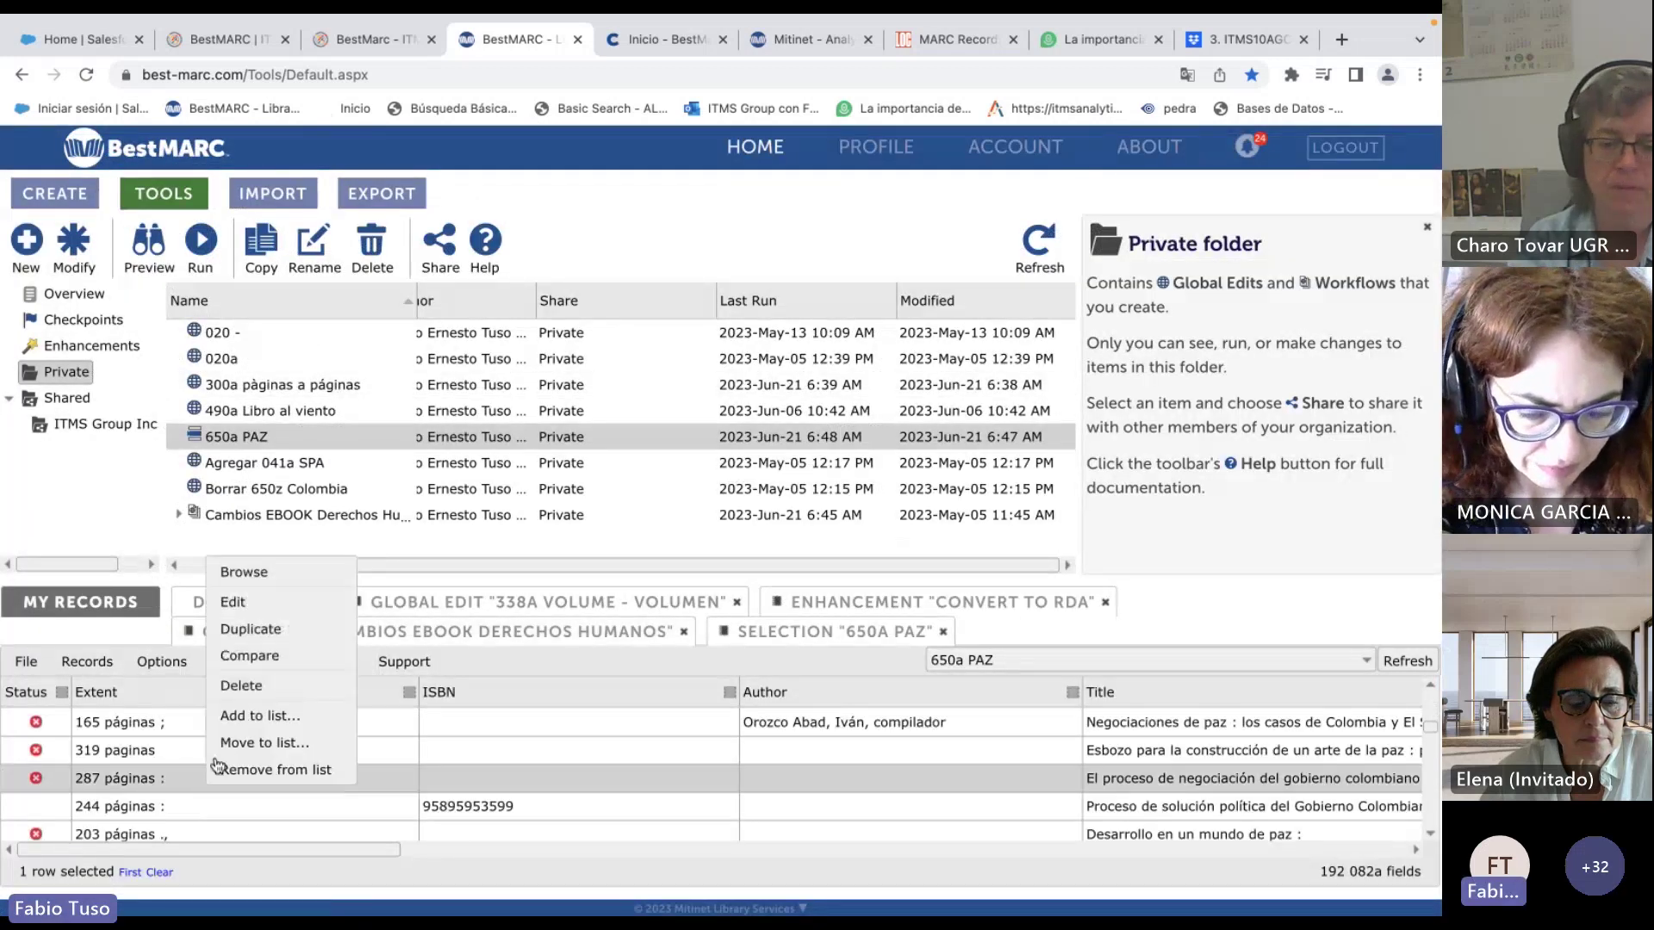
{"action": "left_click", "coordinate": [312, 659]}
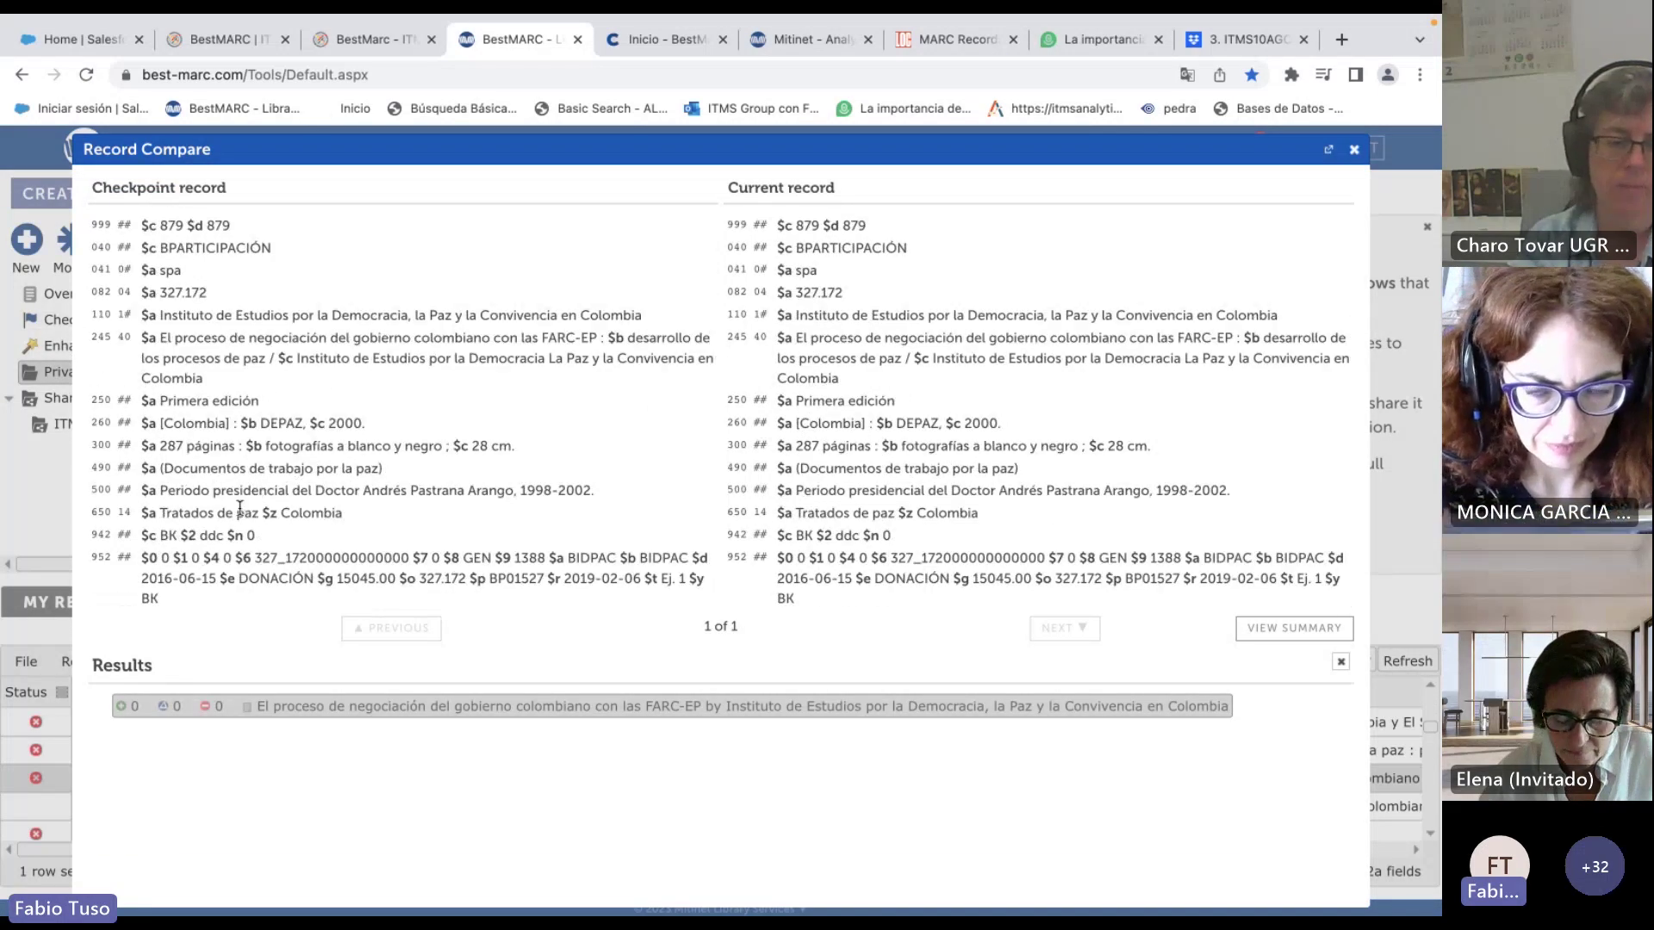
{"action": "key", "text": "Escape"}
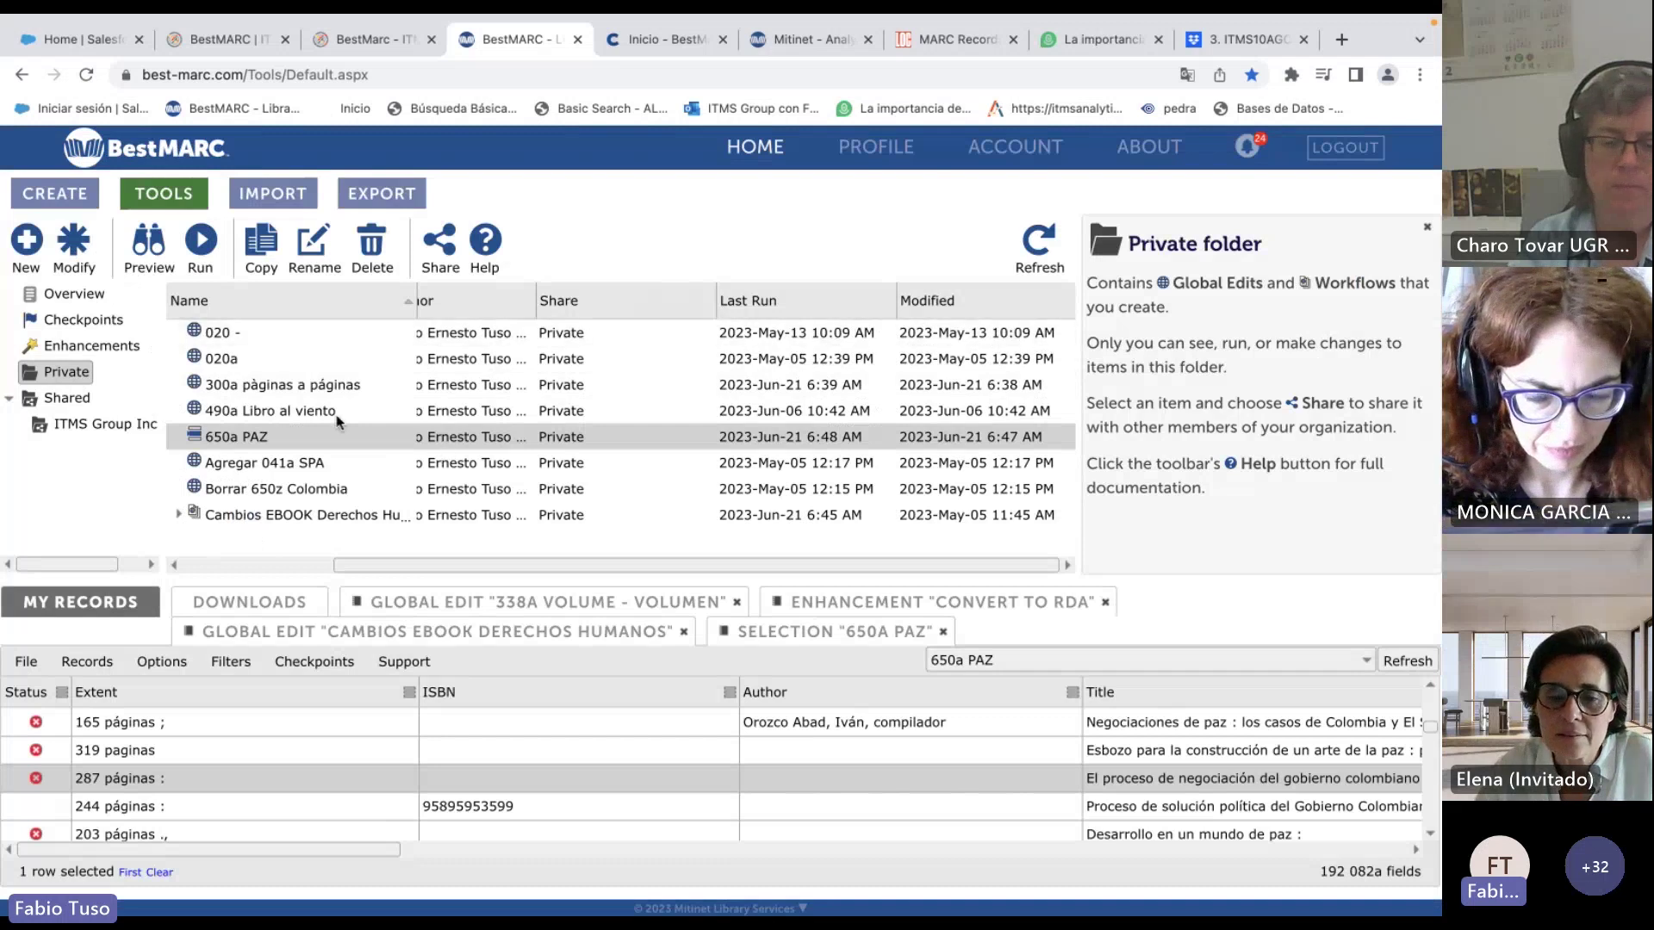
Open the User Guide's Subject Explorer topic and review its sections on starting, searching, browsing genres, adding subjects and updating Dewey.
{"action": "mouse_move", "coordinate": [1139, 152]}
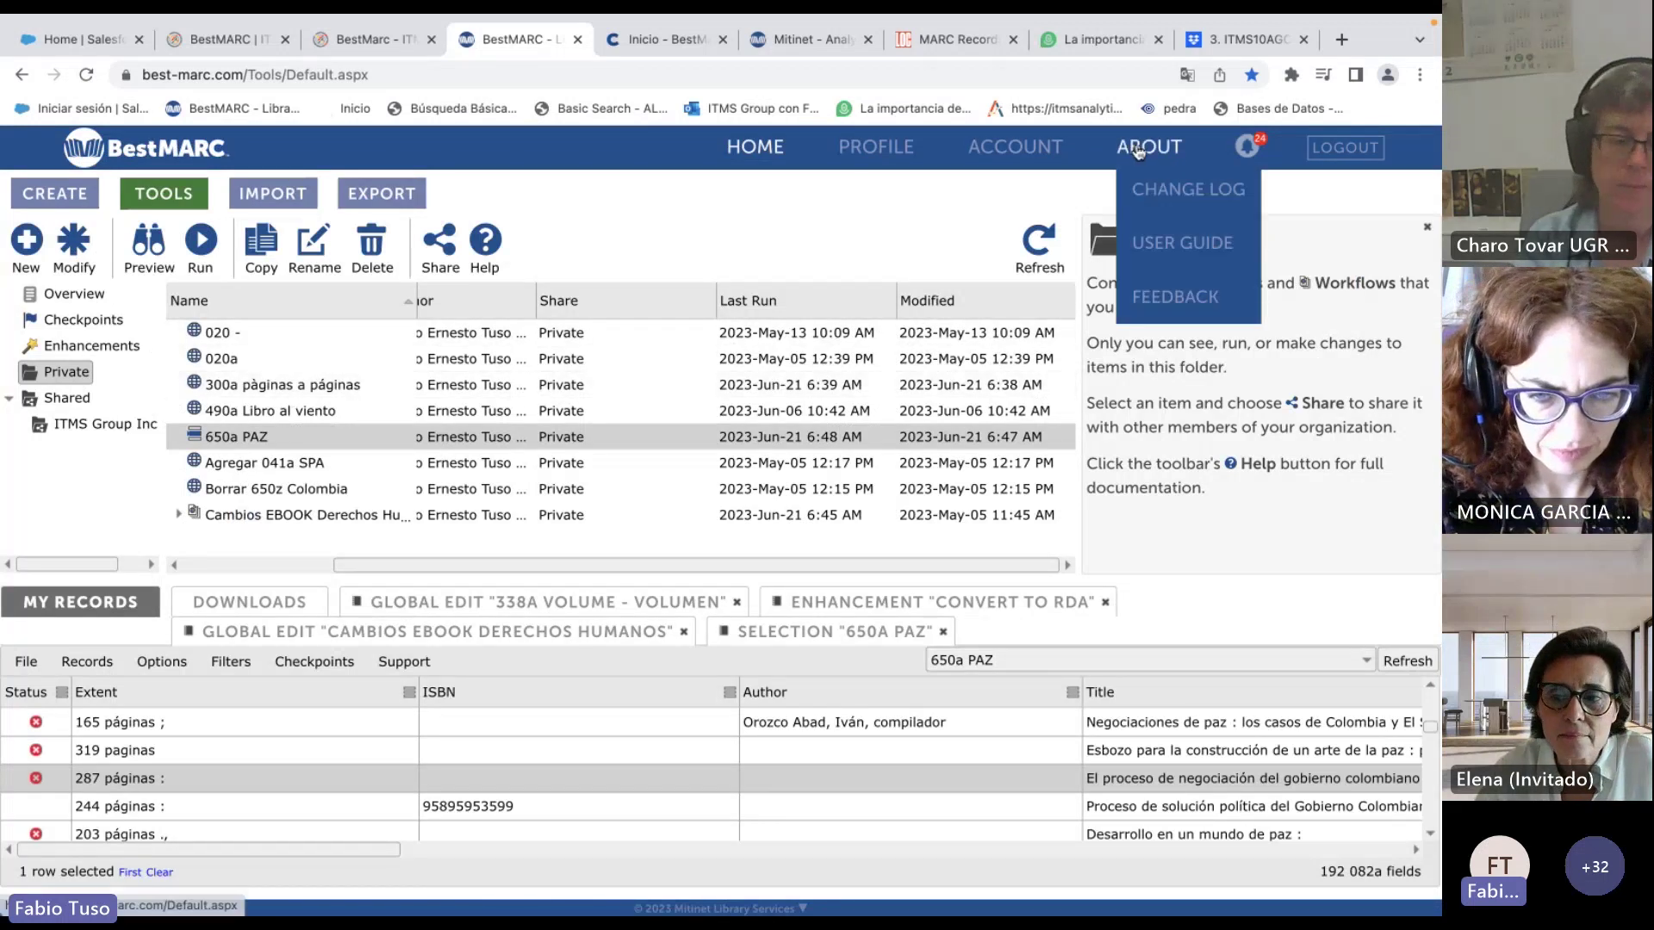
{"action": "left_click", "coordinate": [1167, 243]}
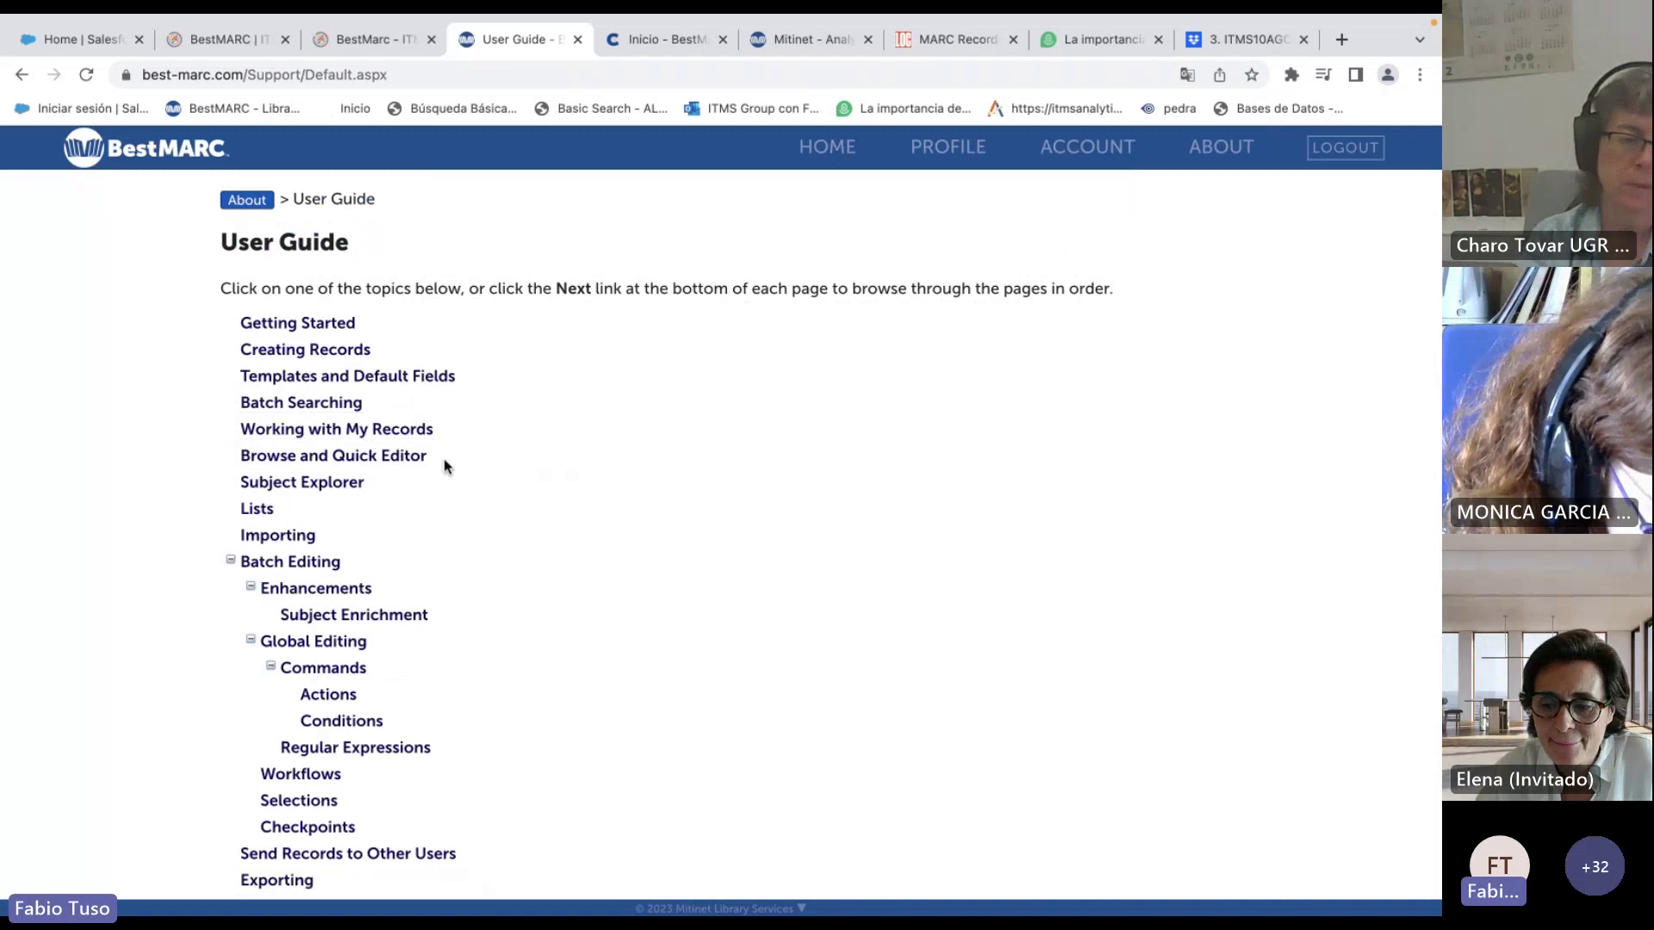
{"action": "left_click", "coordinate": [349, 482]}
{"action": "scroll", "coordinate": [579, 442], "scroll_direction": "down", "scroll_amount": 4}
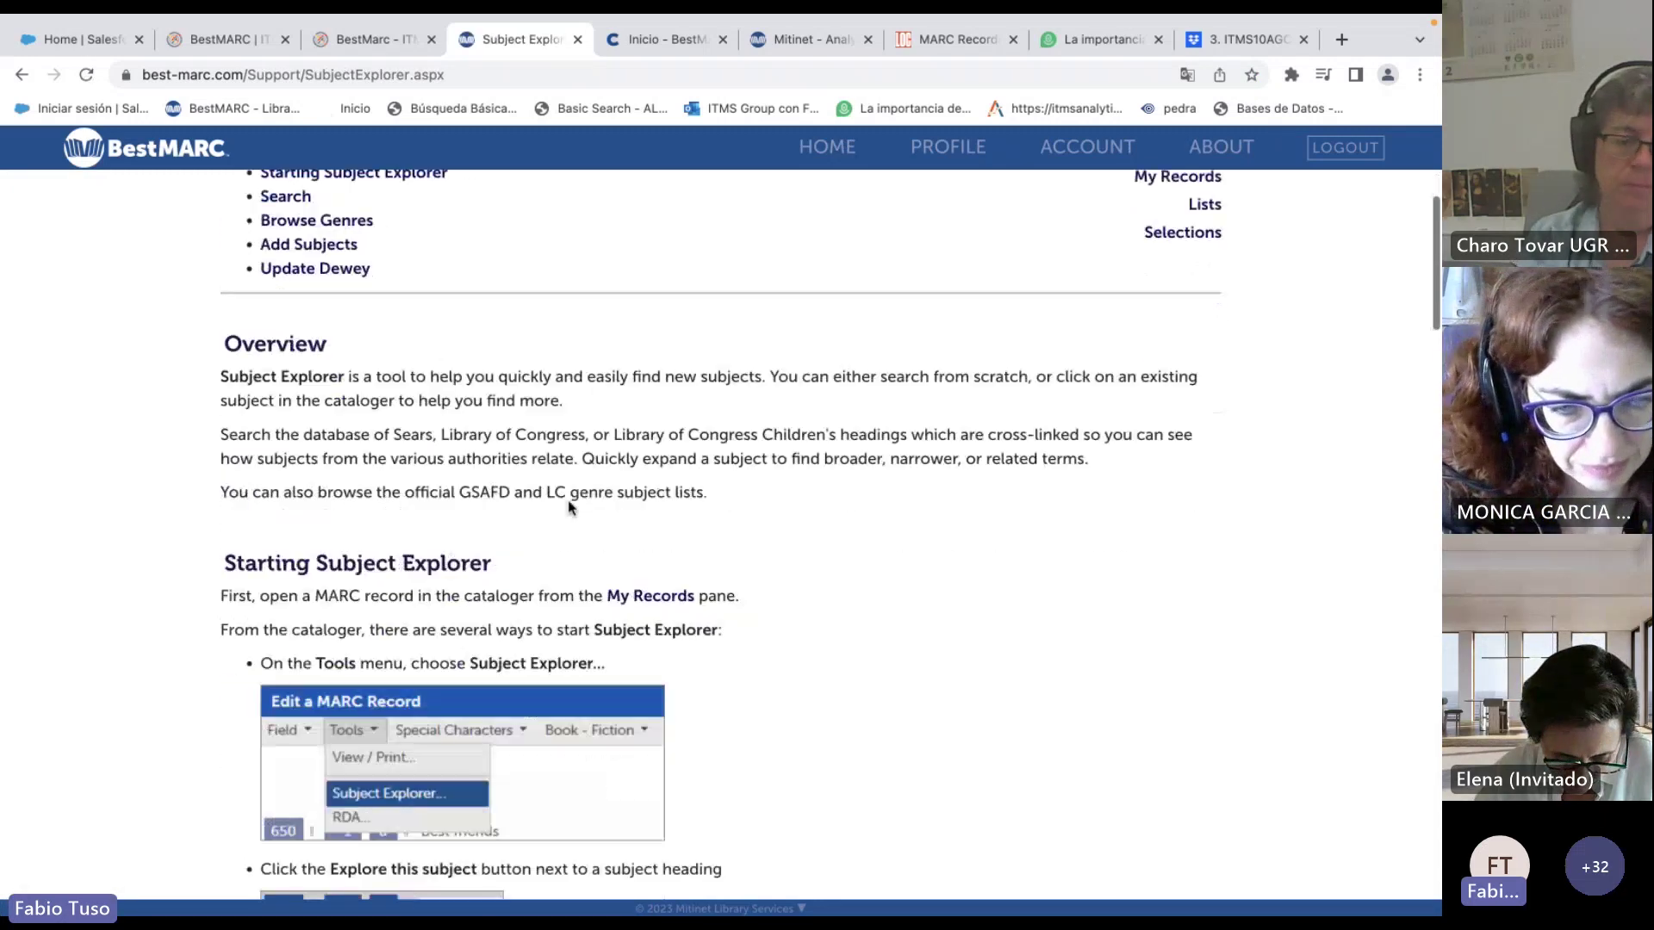
{"action": "scroll", "coordinate": [617, 526], "scroll_direction": "down", "scroll_amount": 6}
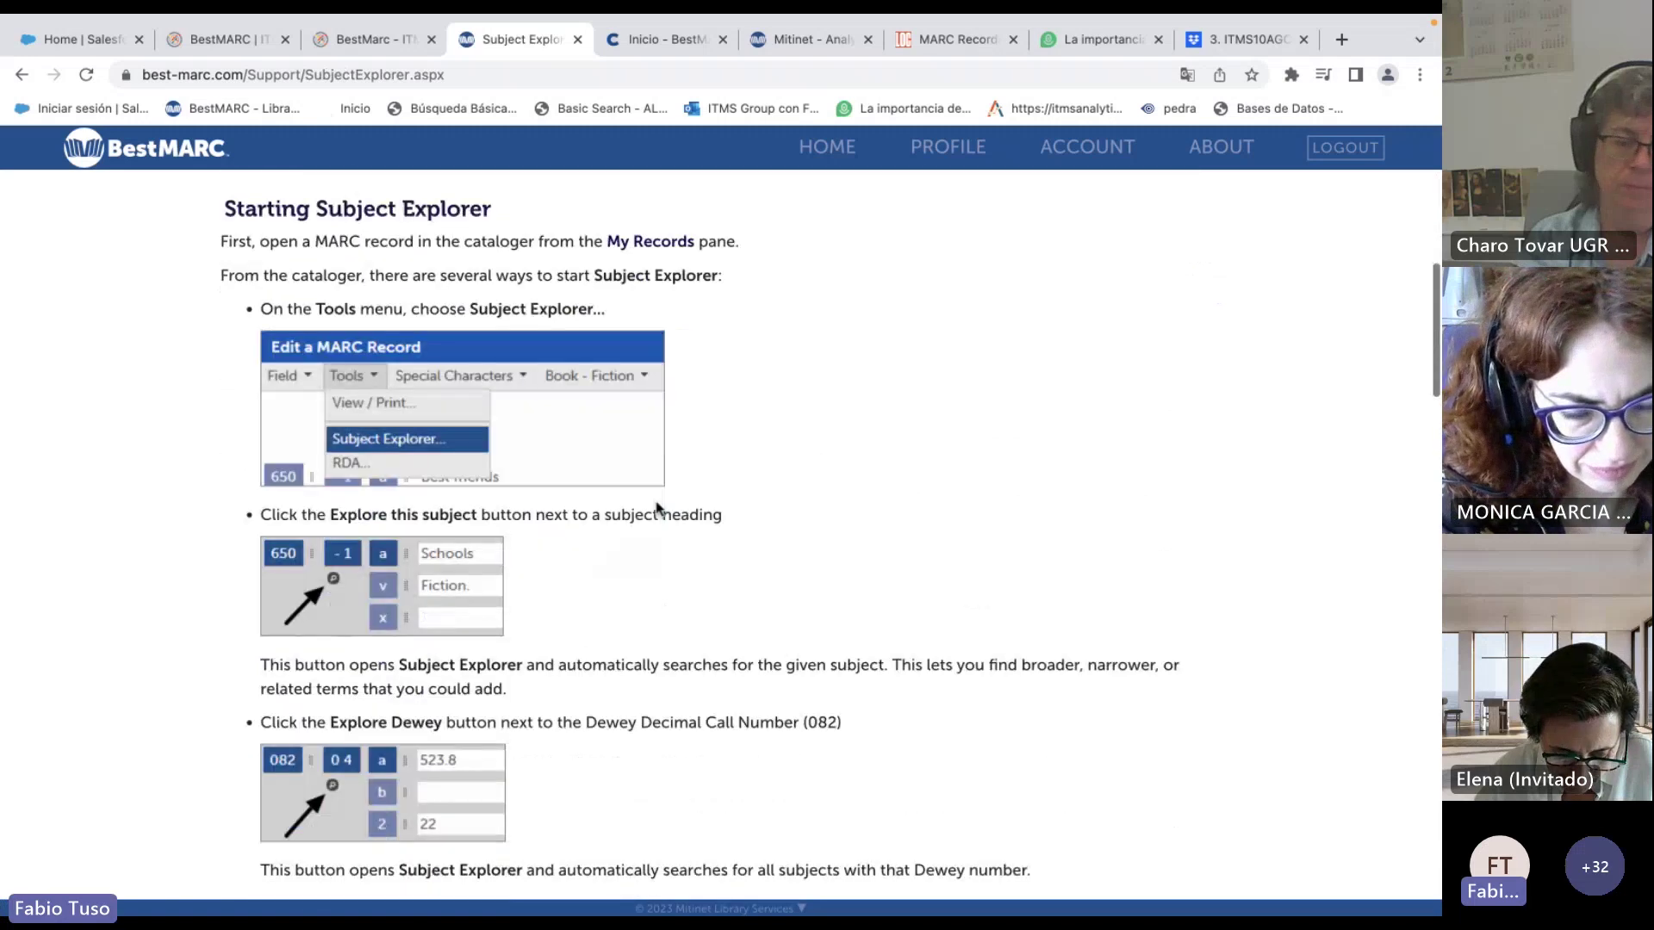
{"action": "scroll", "coordinate": [656, 509], "scroll_direction": "down", "scroll_amount": 7}
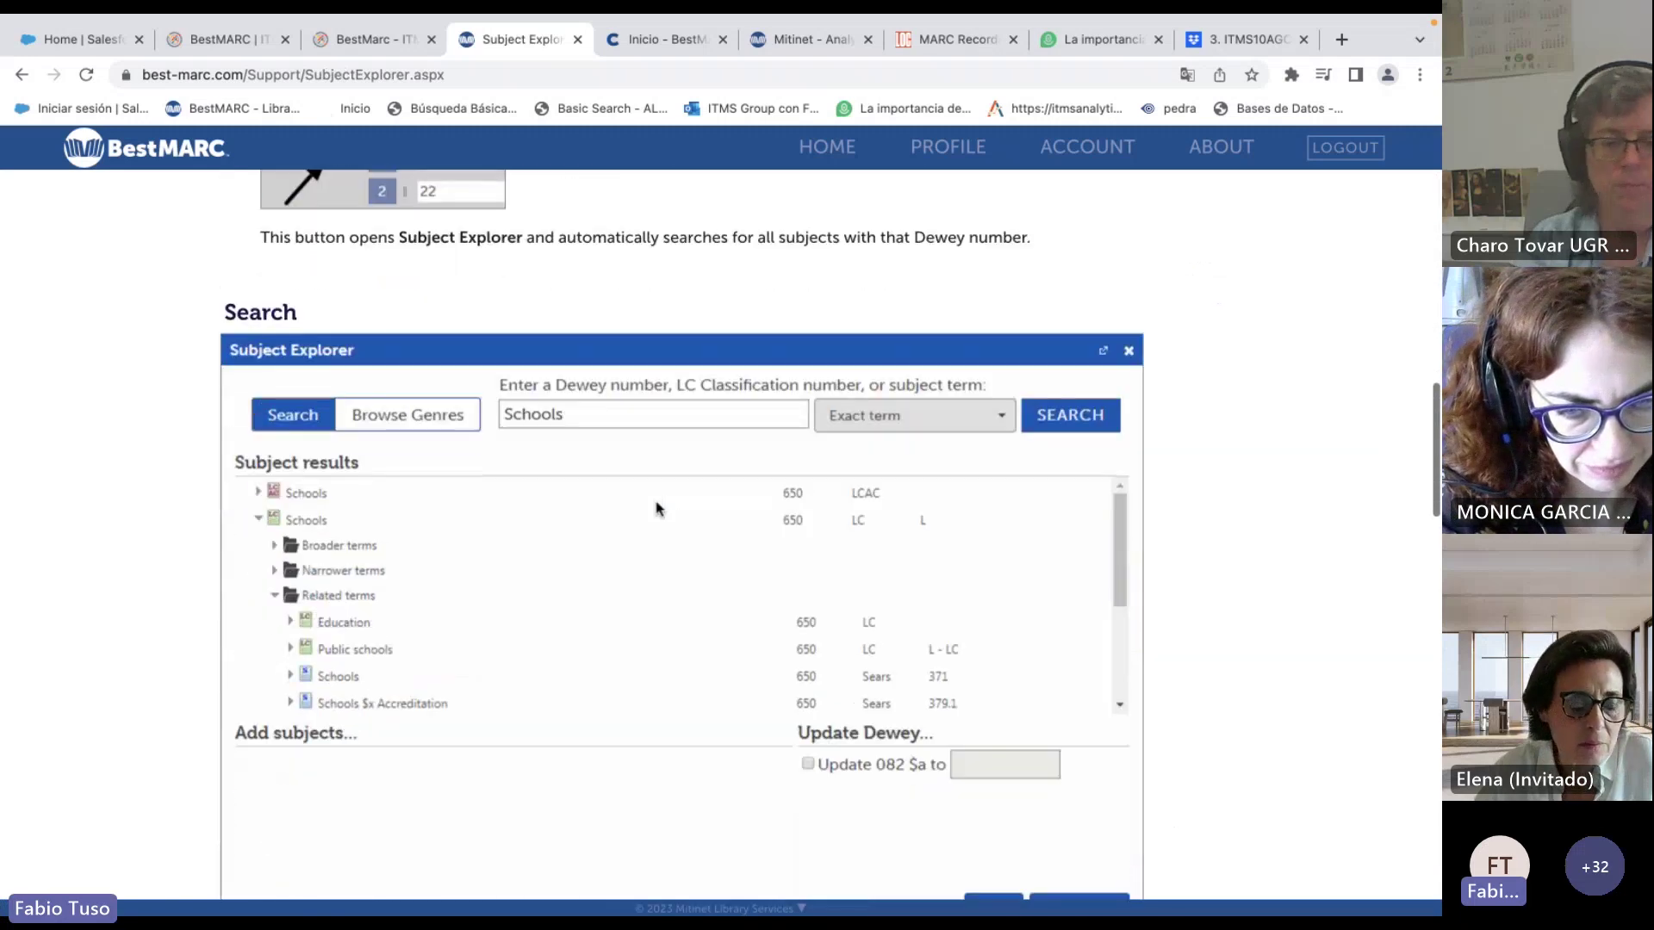
{"action": "scroll", "coordinate": [488, 517], "scroll_direction": "down", "scroll_amount": 2}
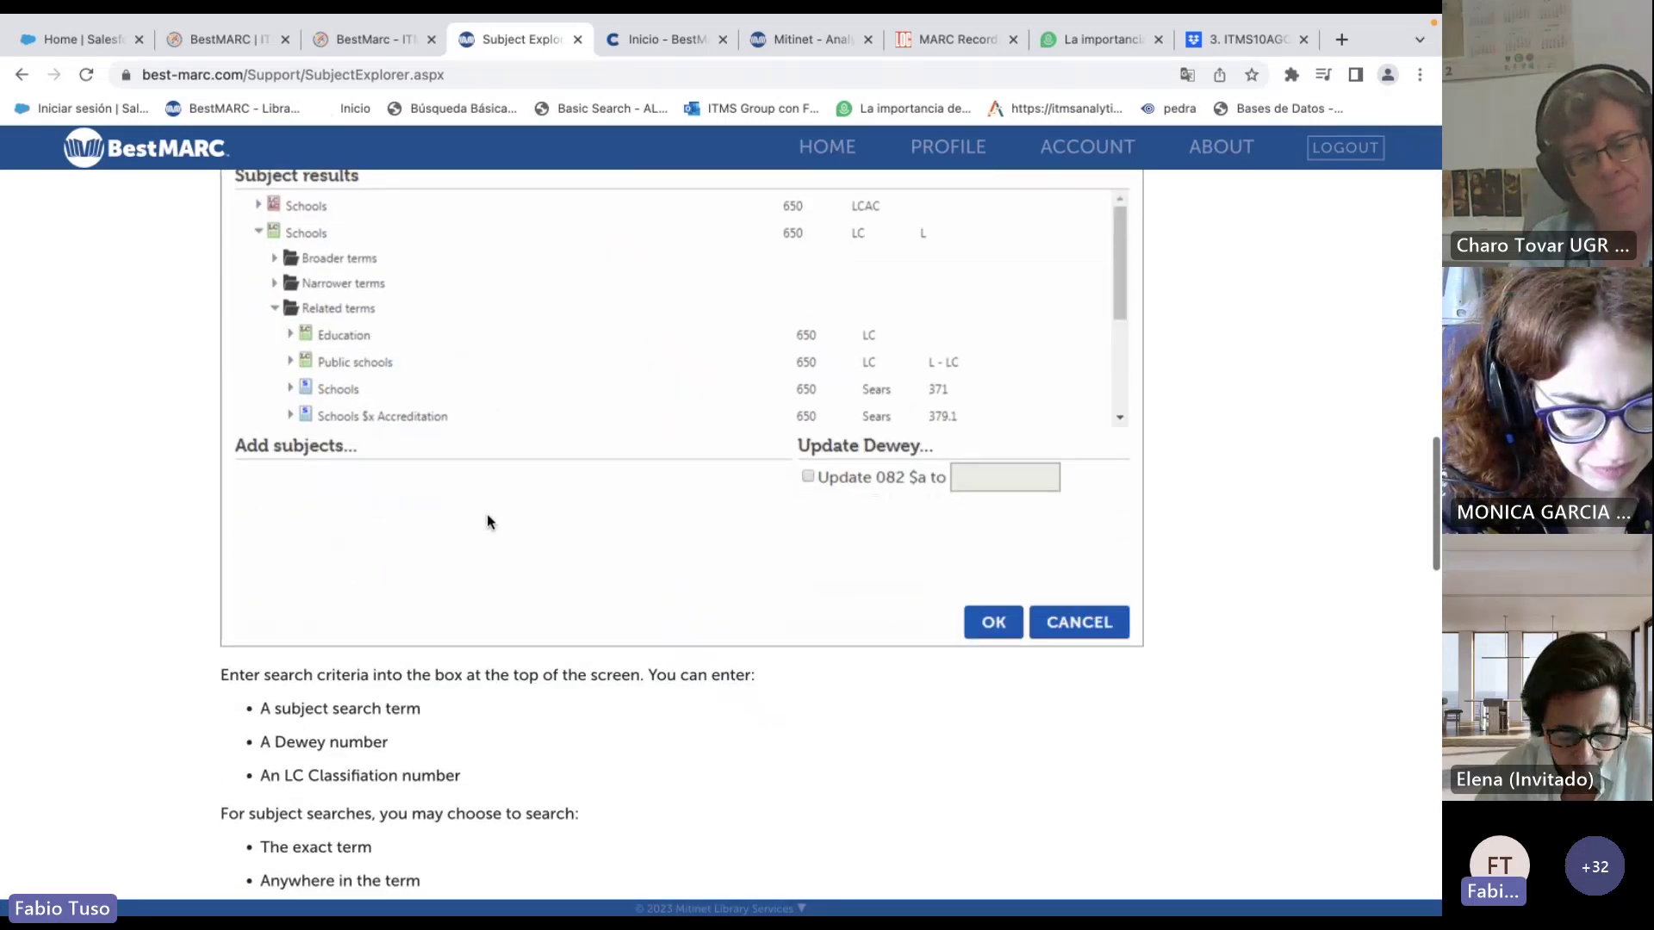
{"action": "scroll", "coordinate": [488, 517], "scroll_direction": "up", "scroll_amount": 3}
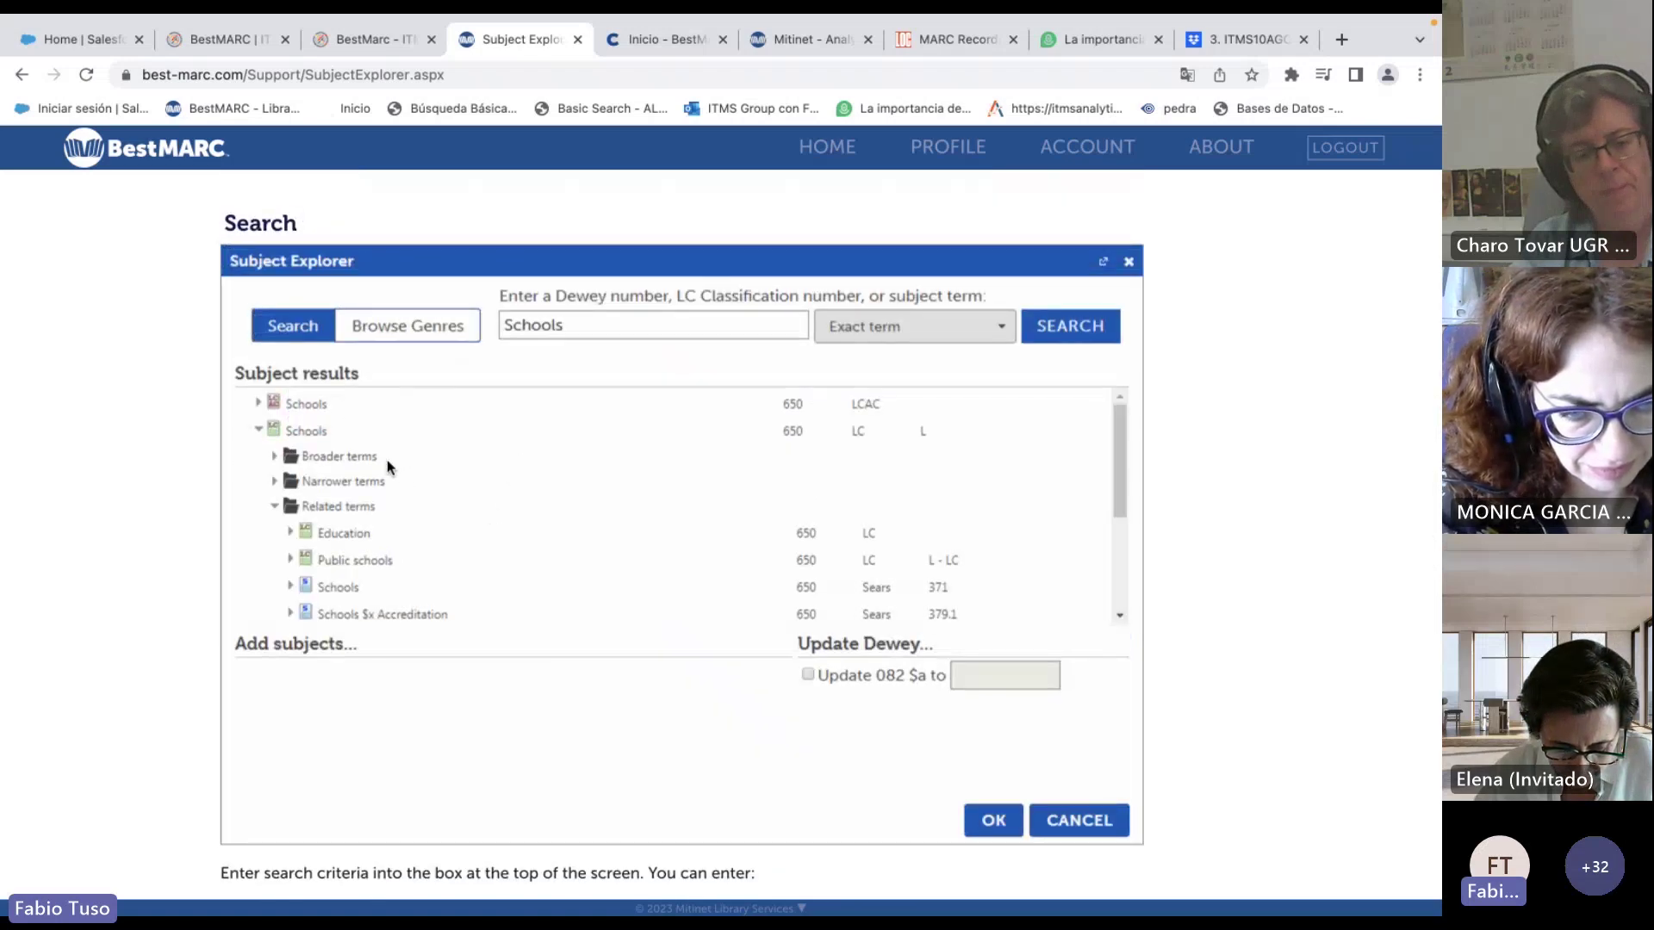
{"action": "scroll", "coordinate": [432, 547], "scroll_direction": "down", "scroll_amount": 5}
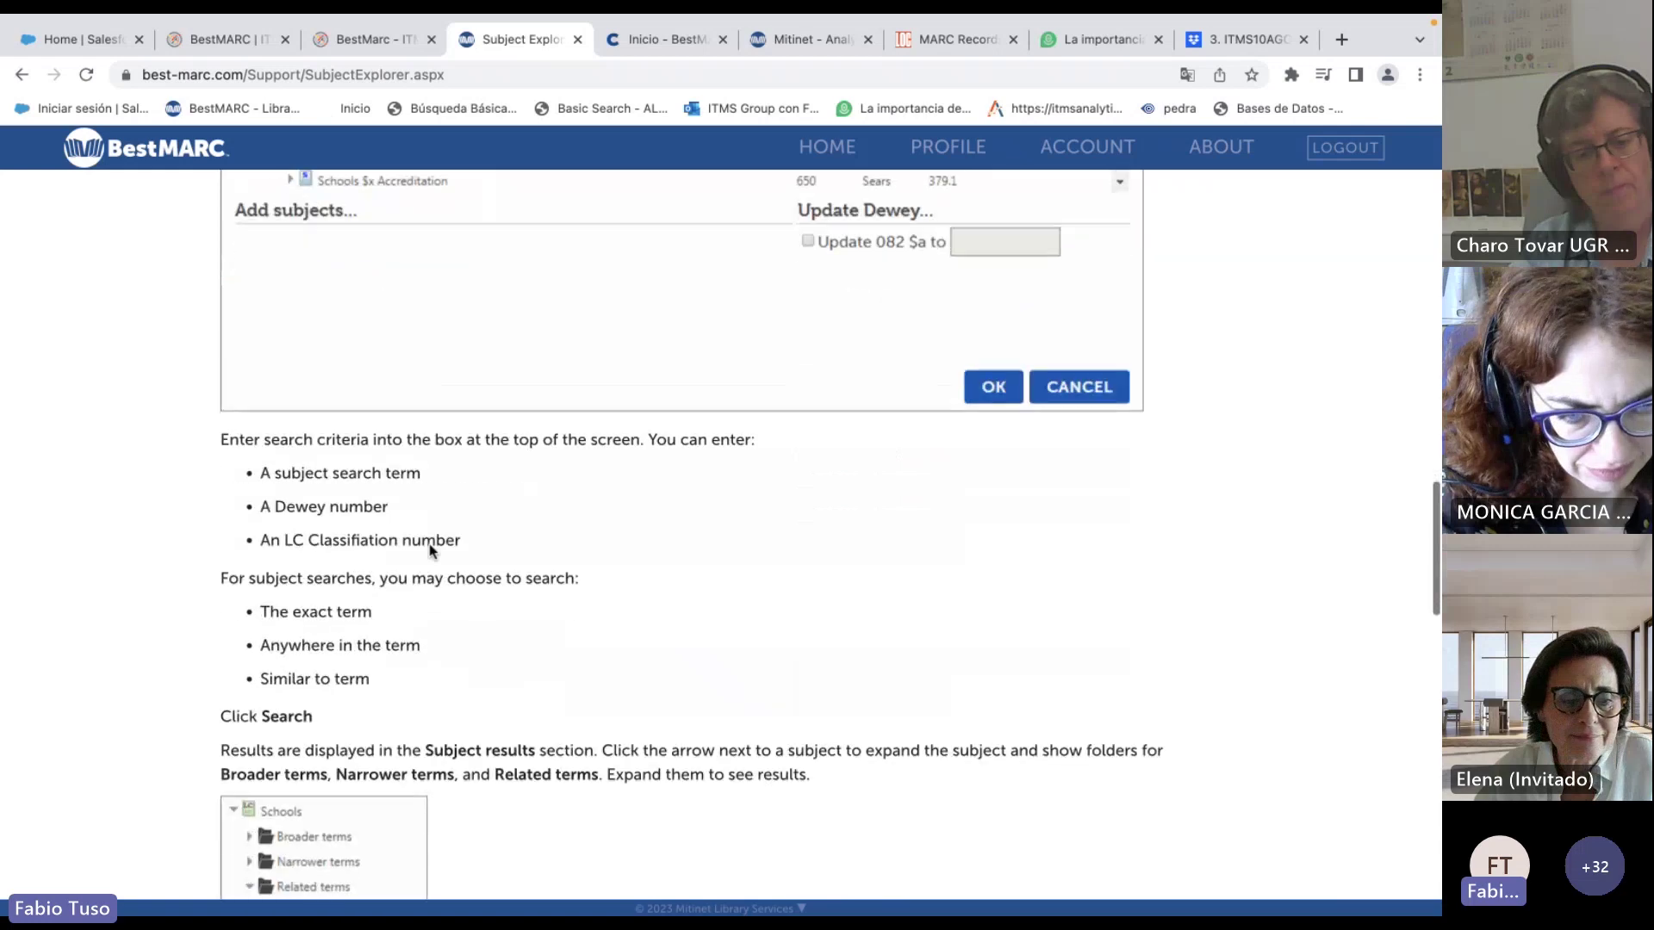
{"action": "scroll", "coordinate": [430, 546], "scroll_direction": "down", "scroll_amount": 9}
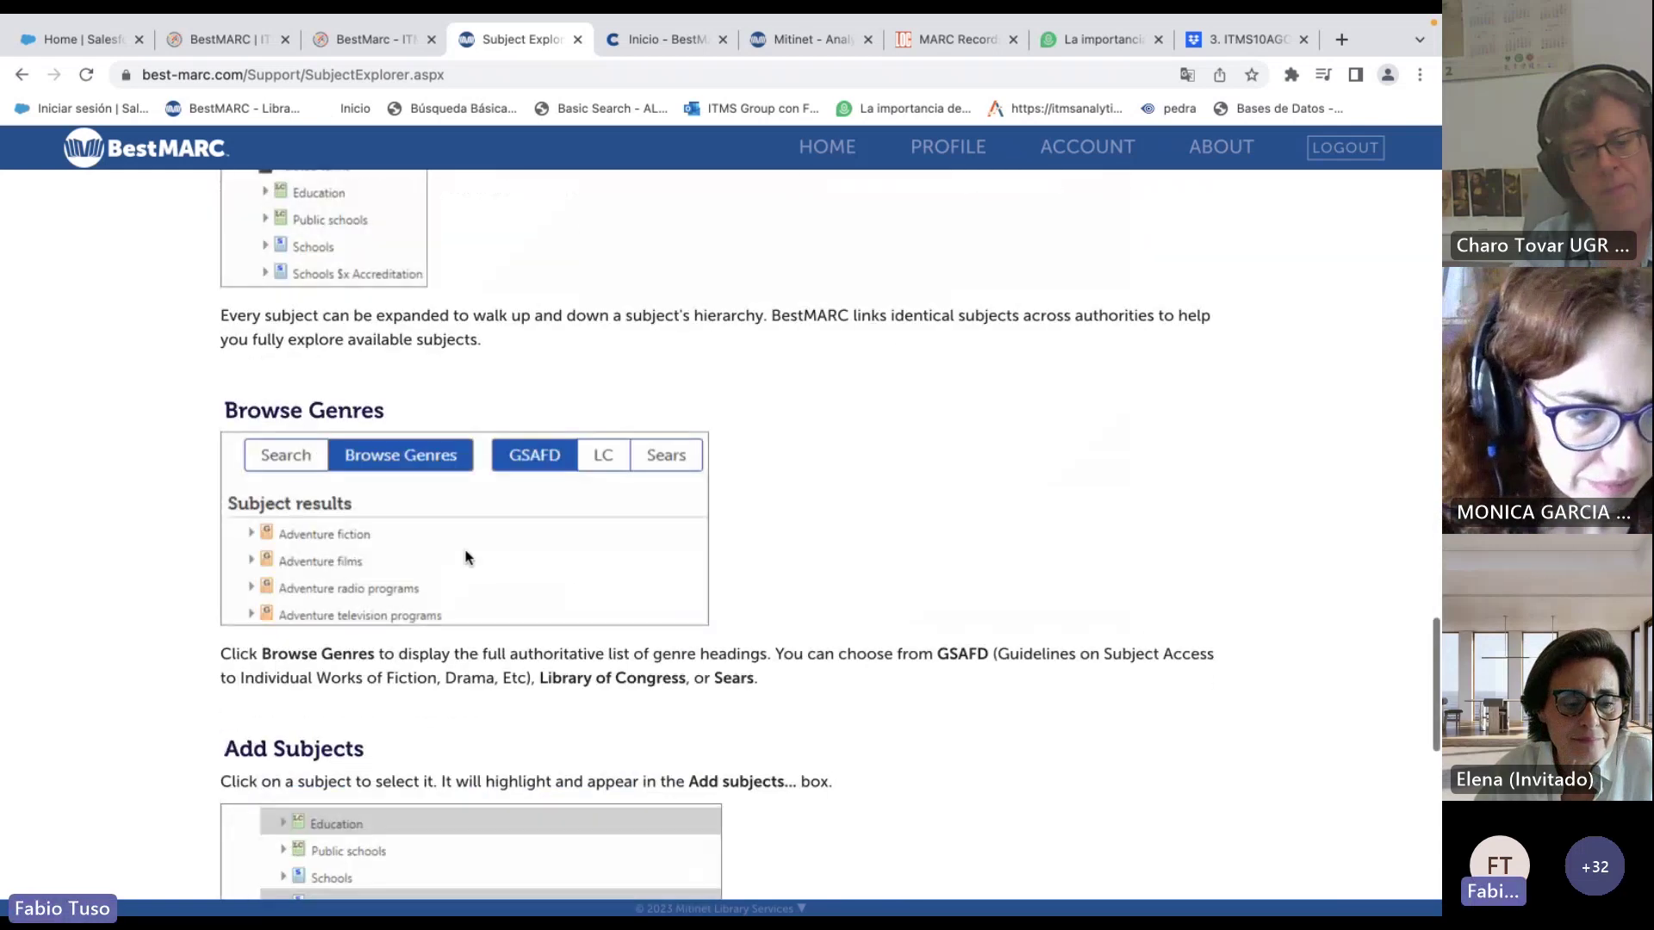
{"action": "scroll", "coordinate": [598, 532], "scroll_direction": "down", "scroll_amount": 8}
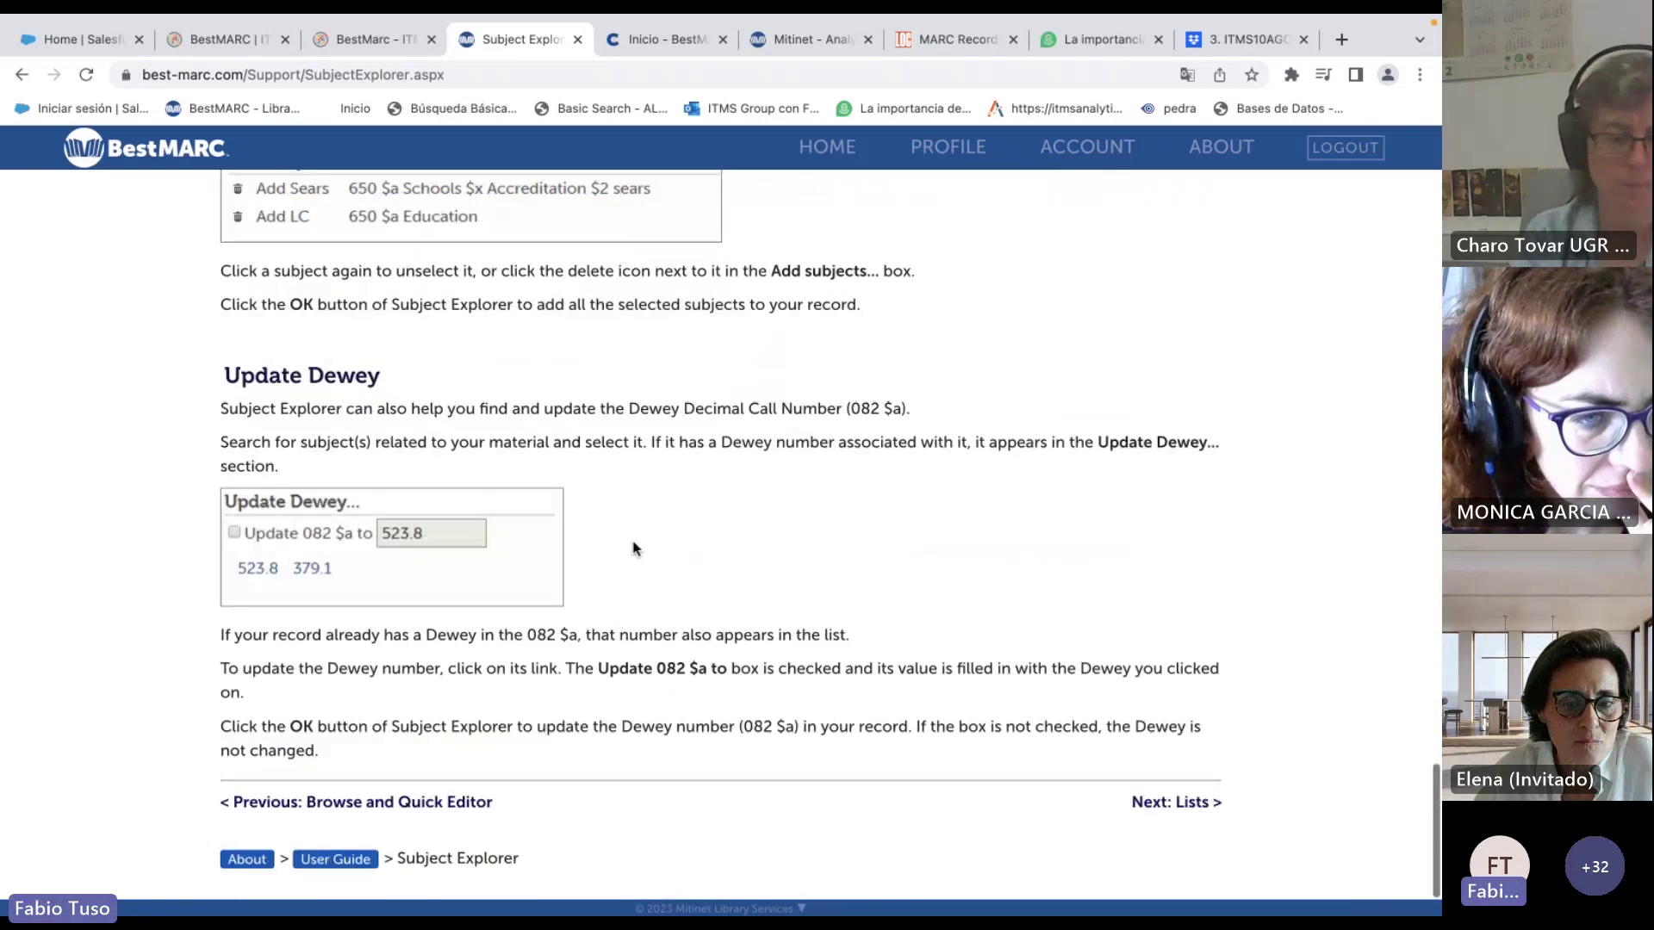
{"action": "scroll", "coordinate": [636, 535], "scroll_direction": "up", "scroll_amount": 20}
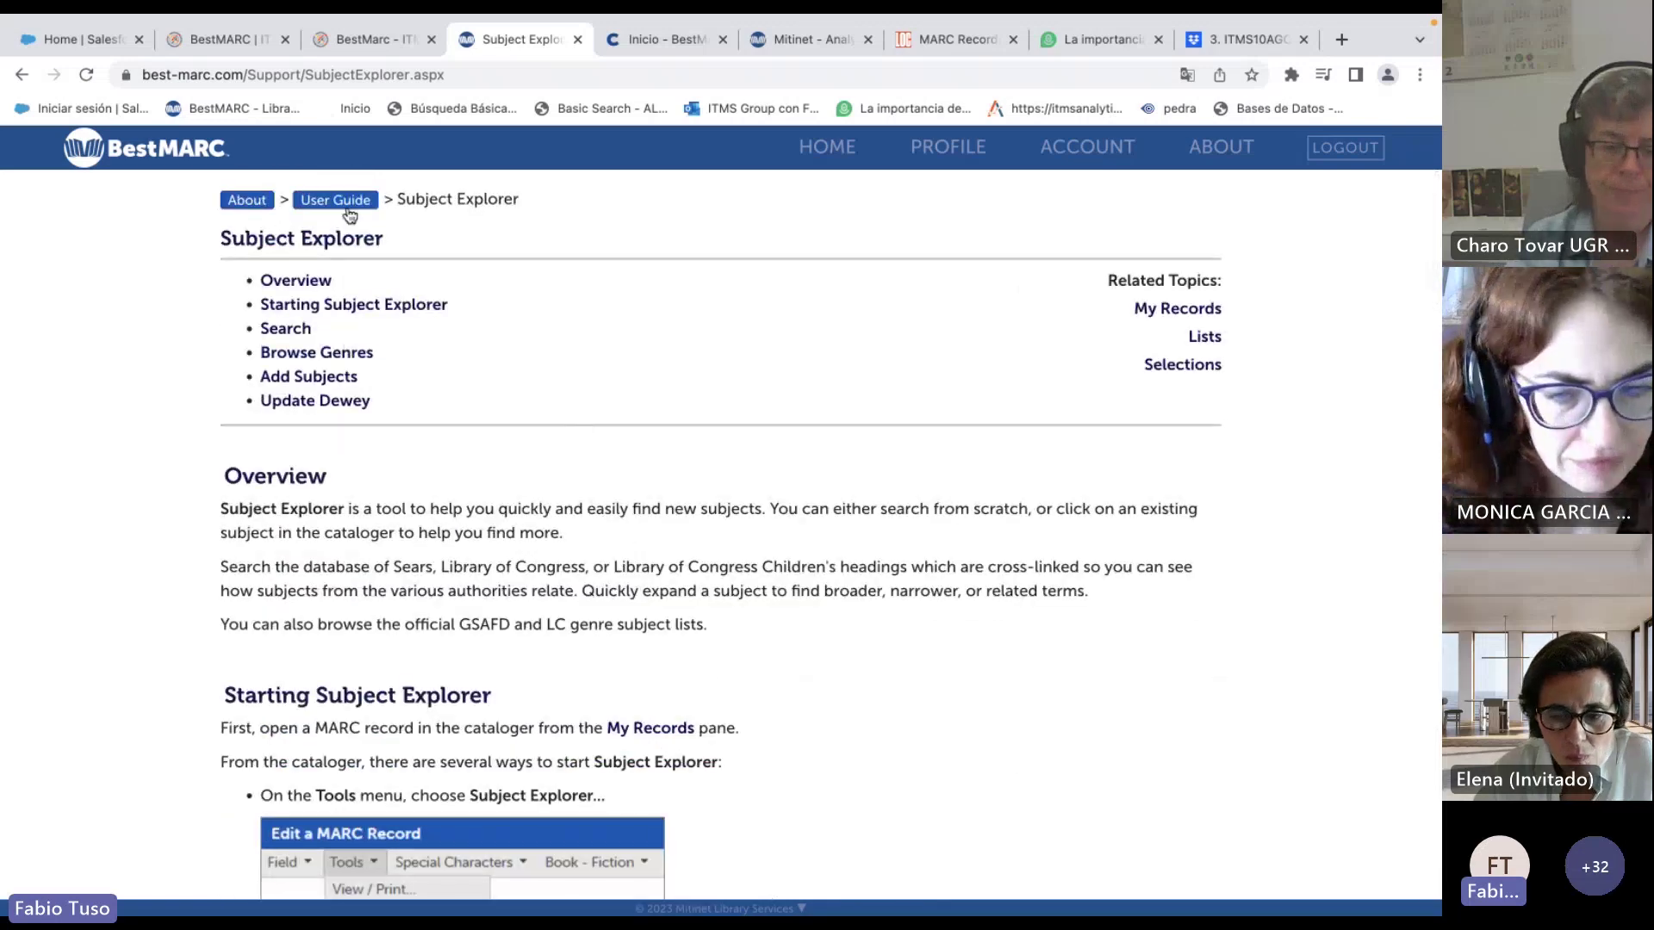
Review the User Guide's Global Editing topic, including its overview and new global edit instructions, and return to the home page.
{"action": "left_click", "coordinate": [349, 210]}
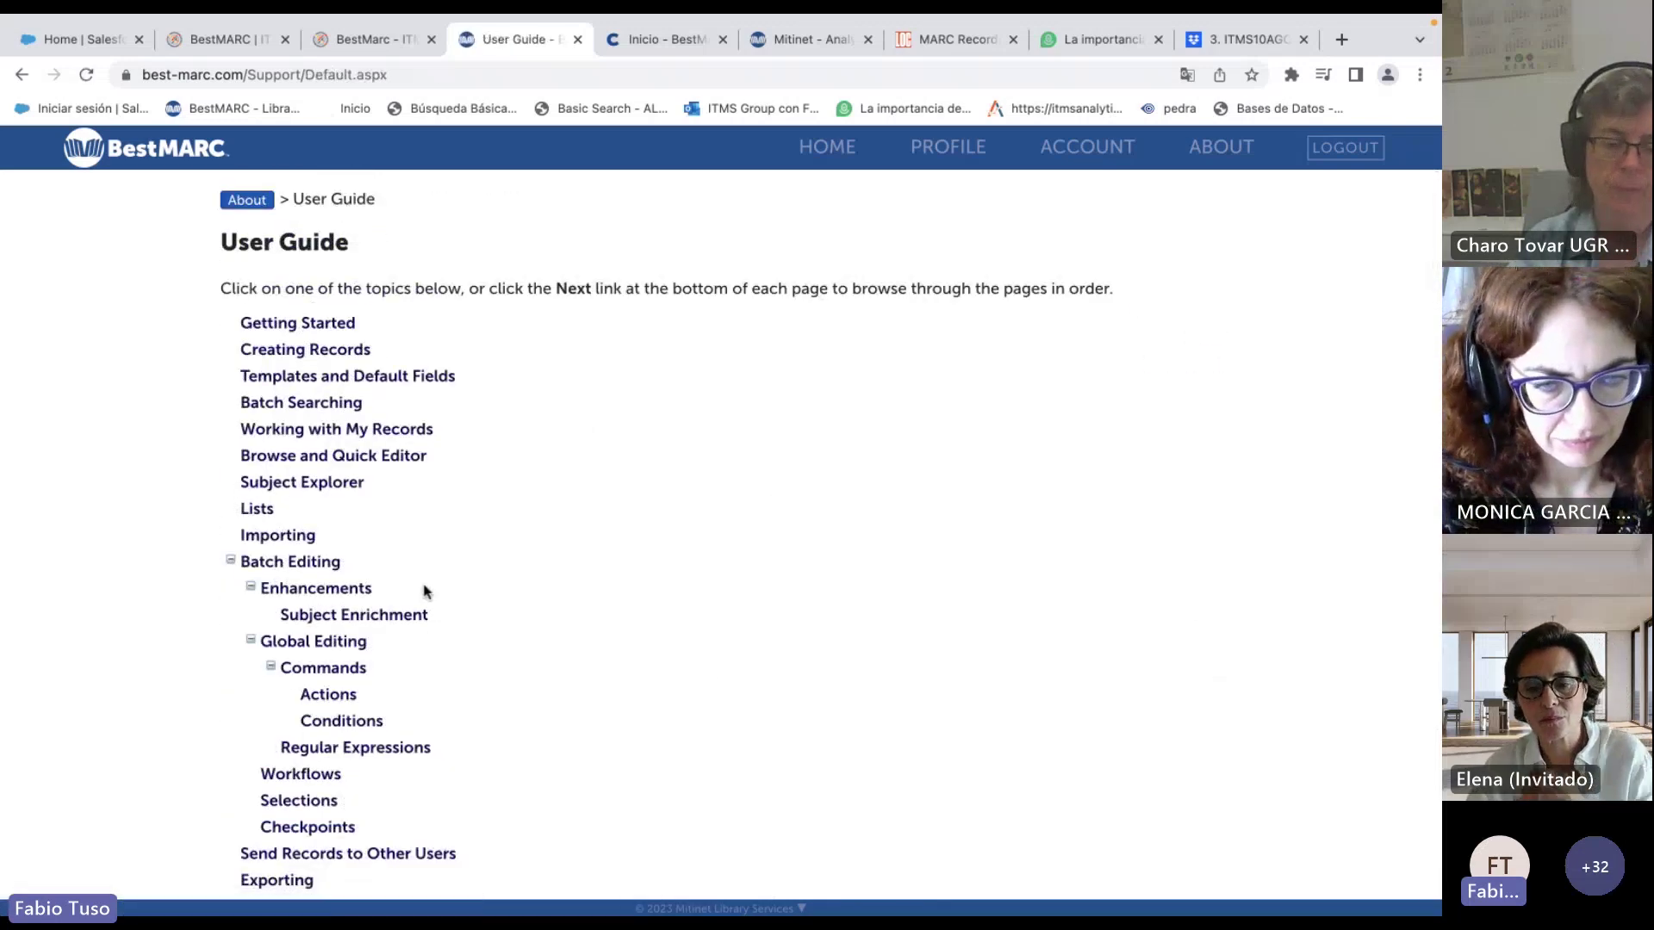
{"action": "left_click", "coordinate": [345, 645]}
{"action": "scroll", "coordinate": [591, 515], "scroll_direction": "down", "scroll_amount": 6}
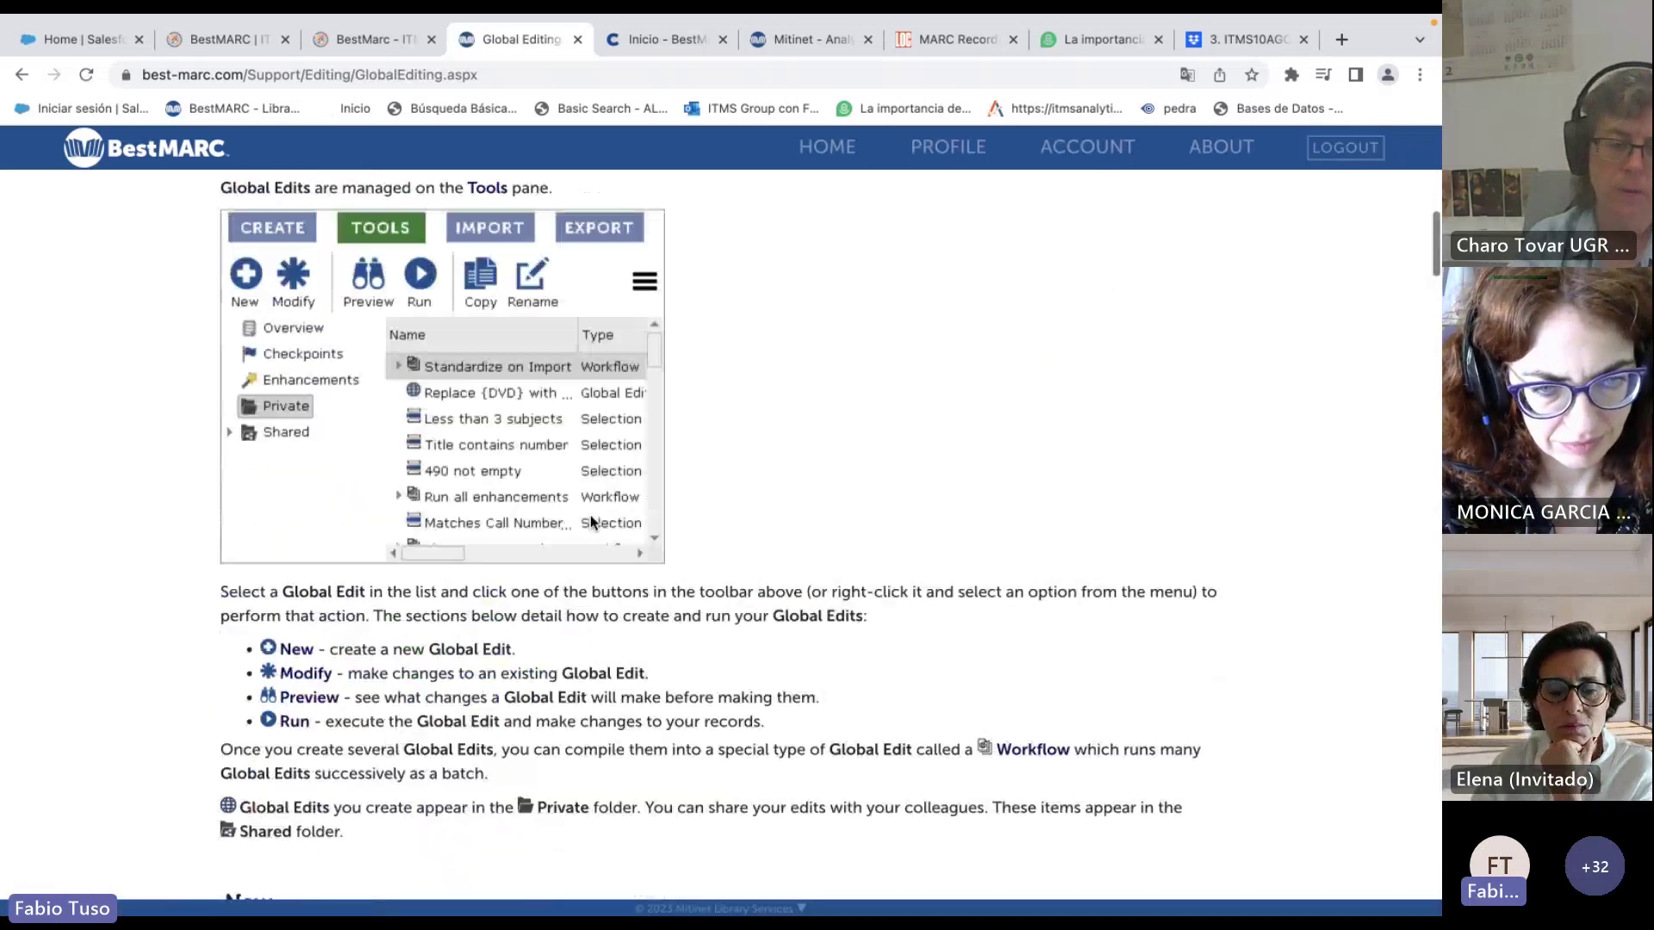
{"action": "scroll", "coordinate": [657, 579], "scroll_direction": "down", "scroll_amount": 18}
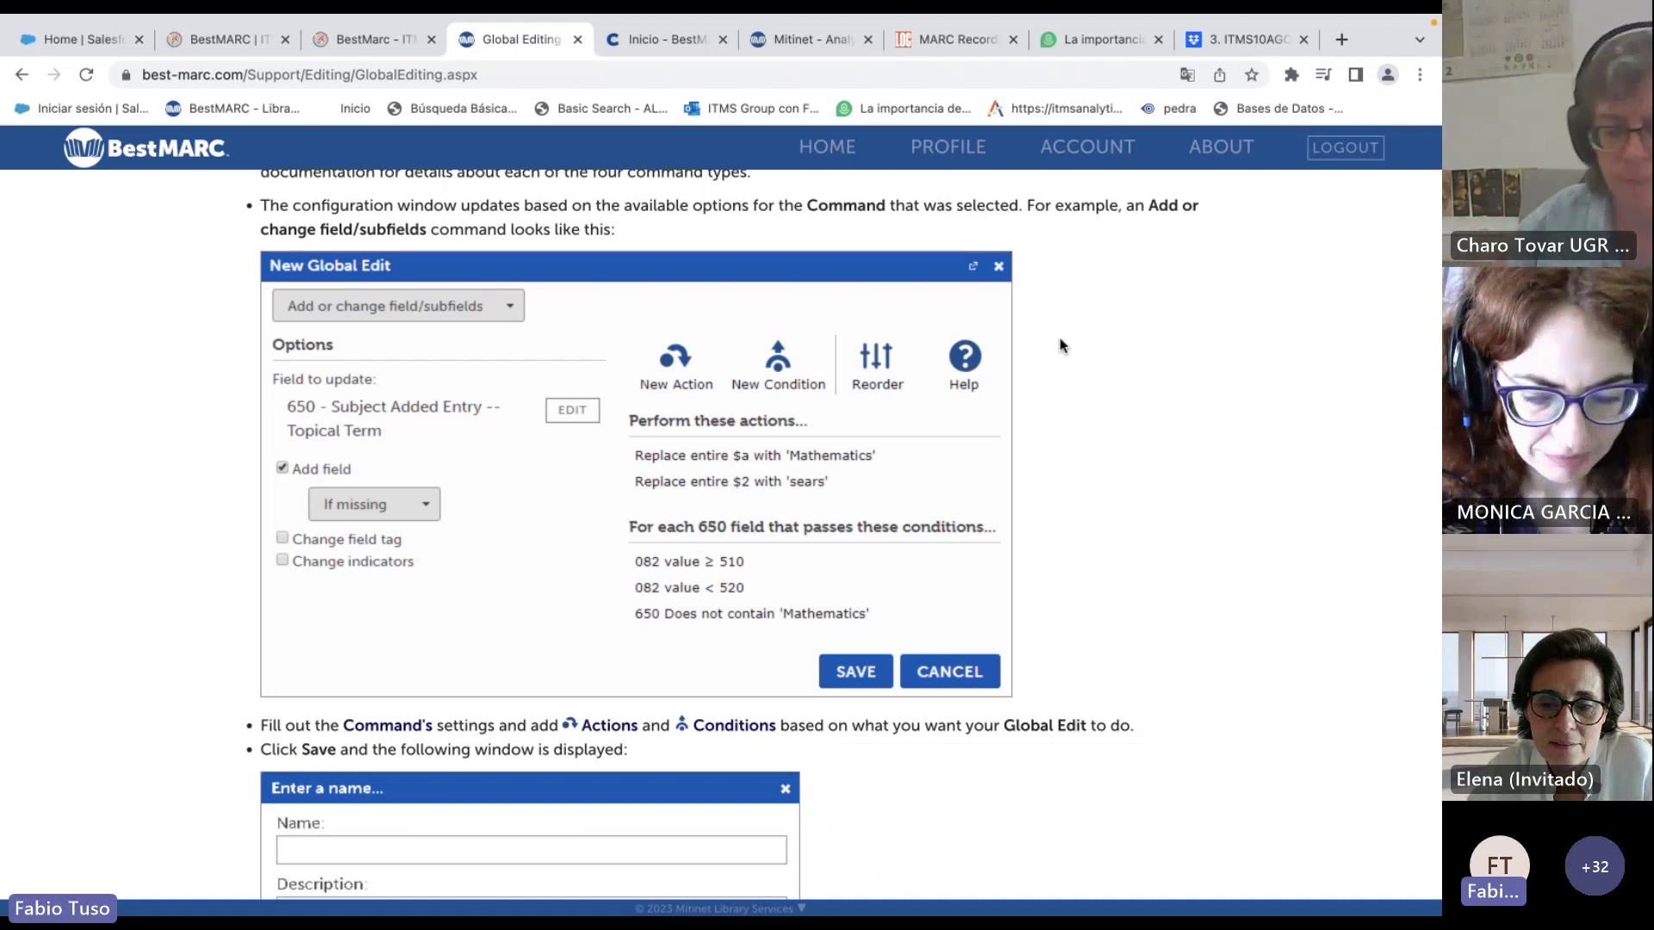
{"action": "scroll", "coordinate": [1059, 372], "scroll_direction": "up", "scroll_amount": 15}
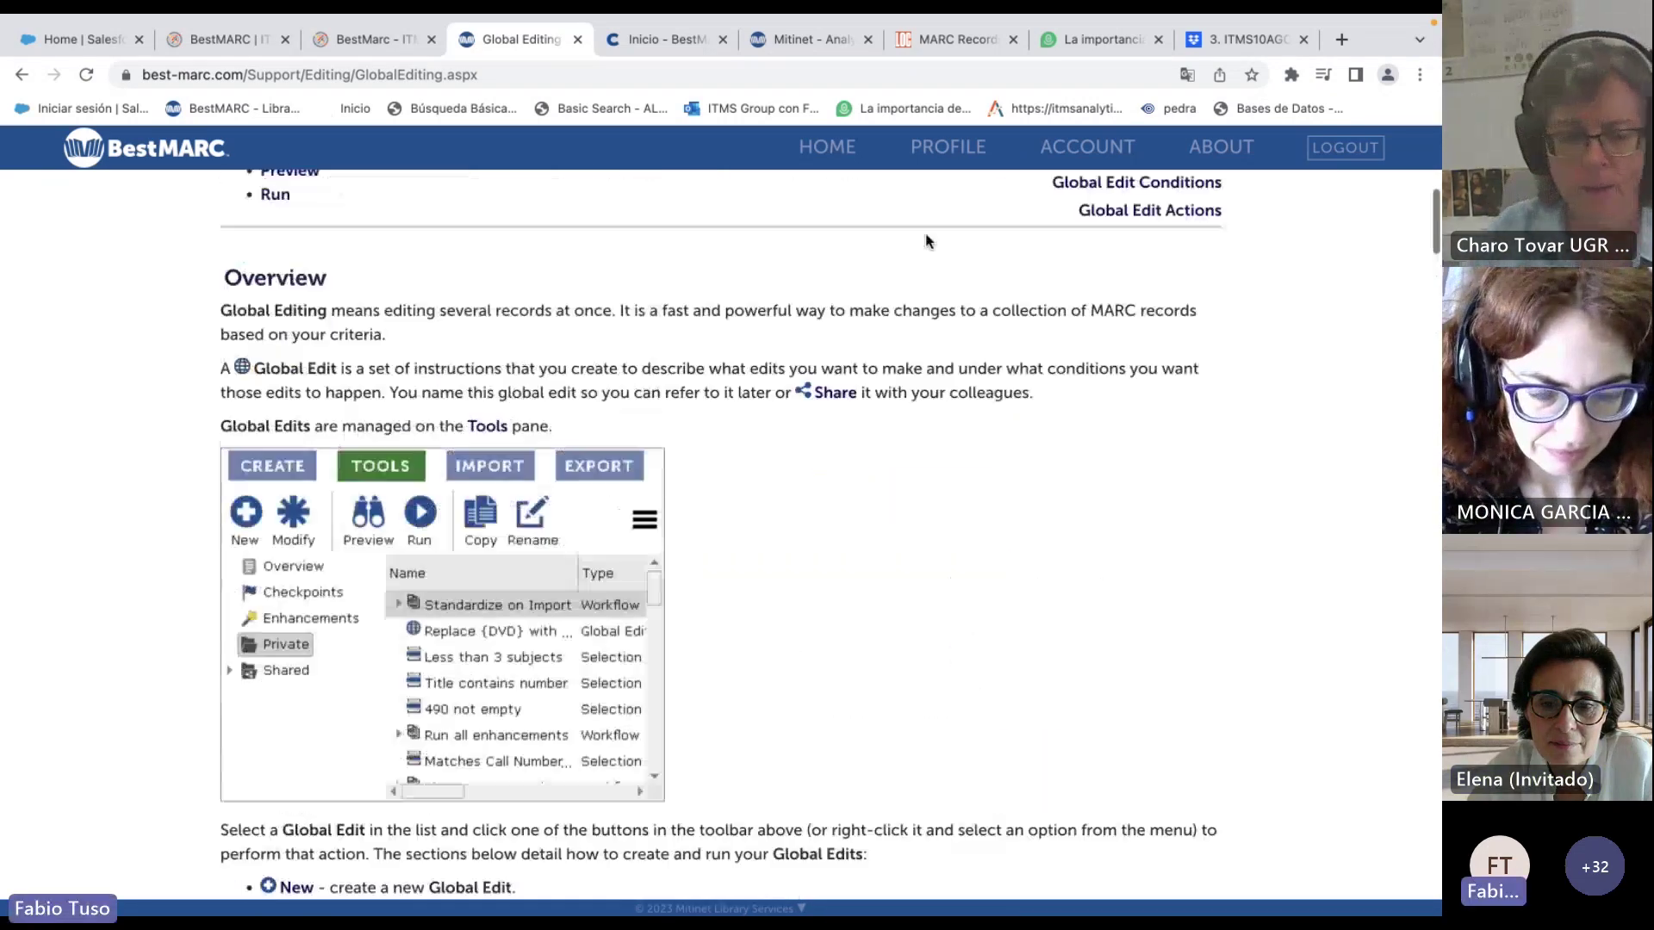
{"action": "left_click", "coordinate": [840, 148]}
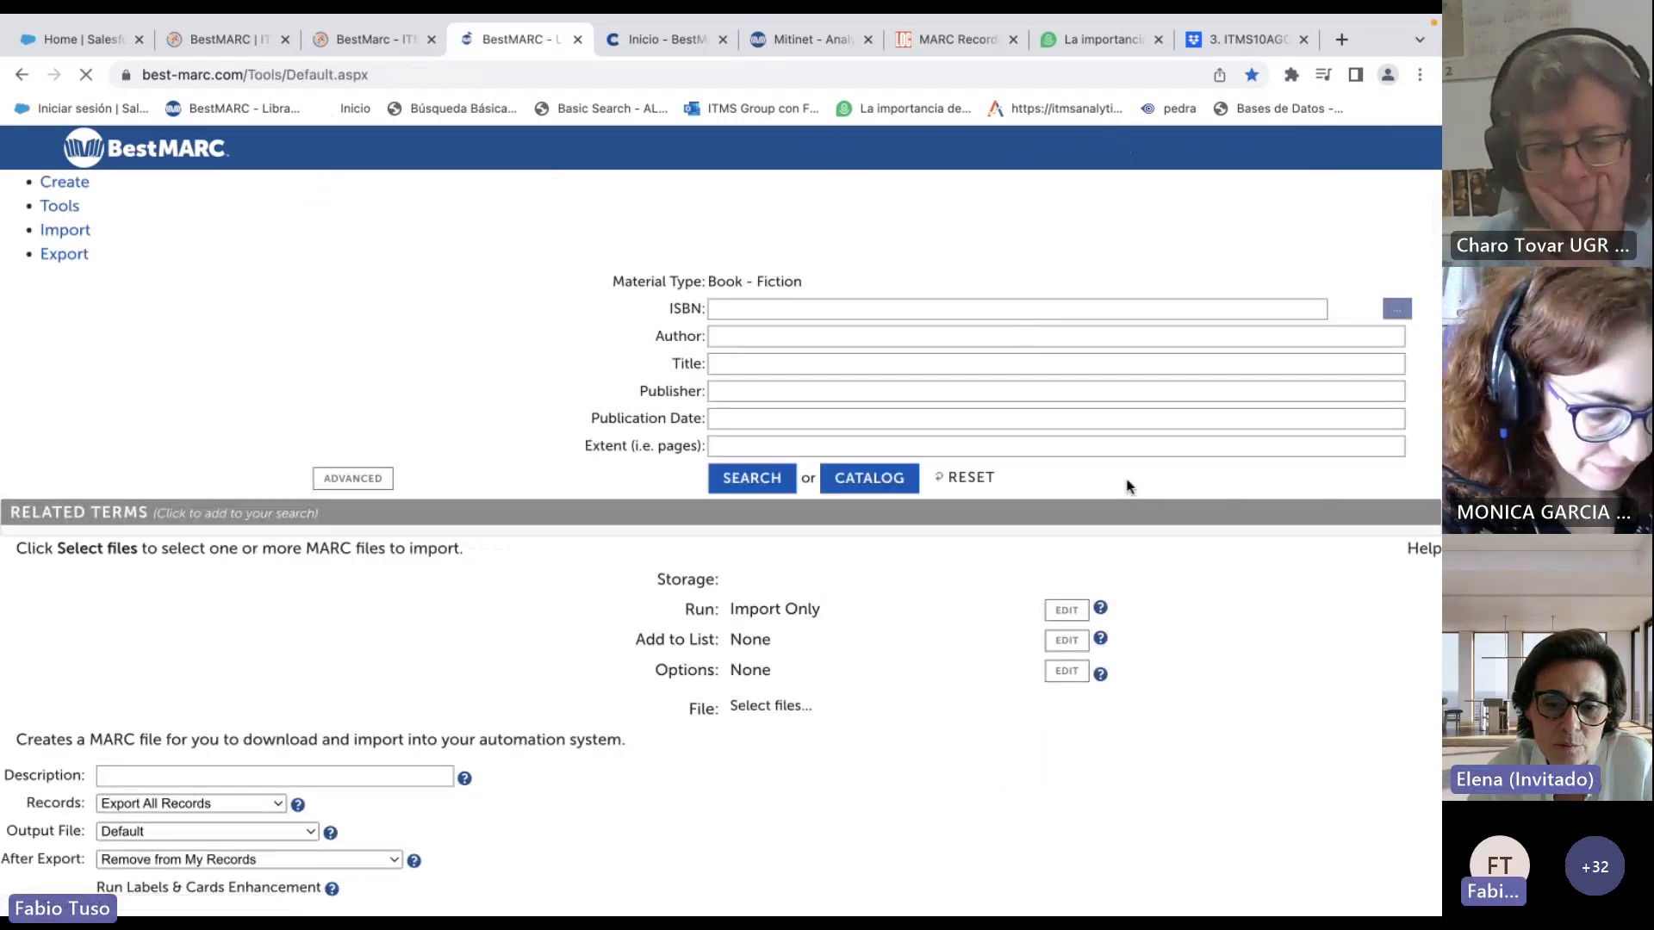
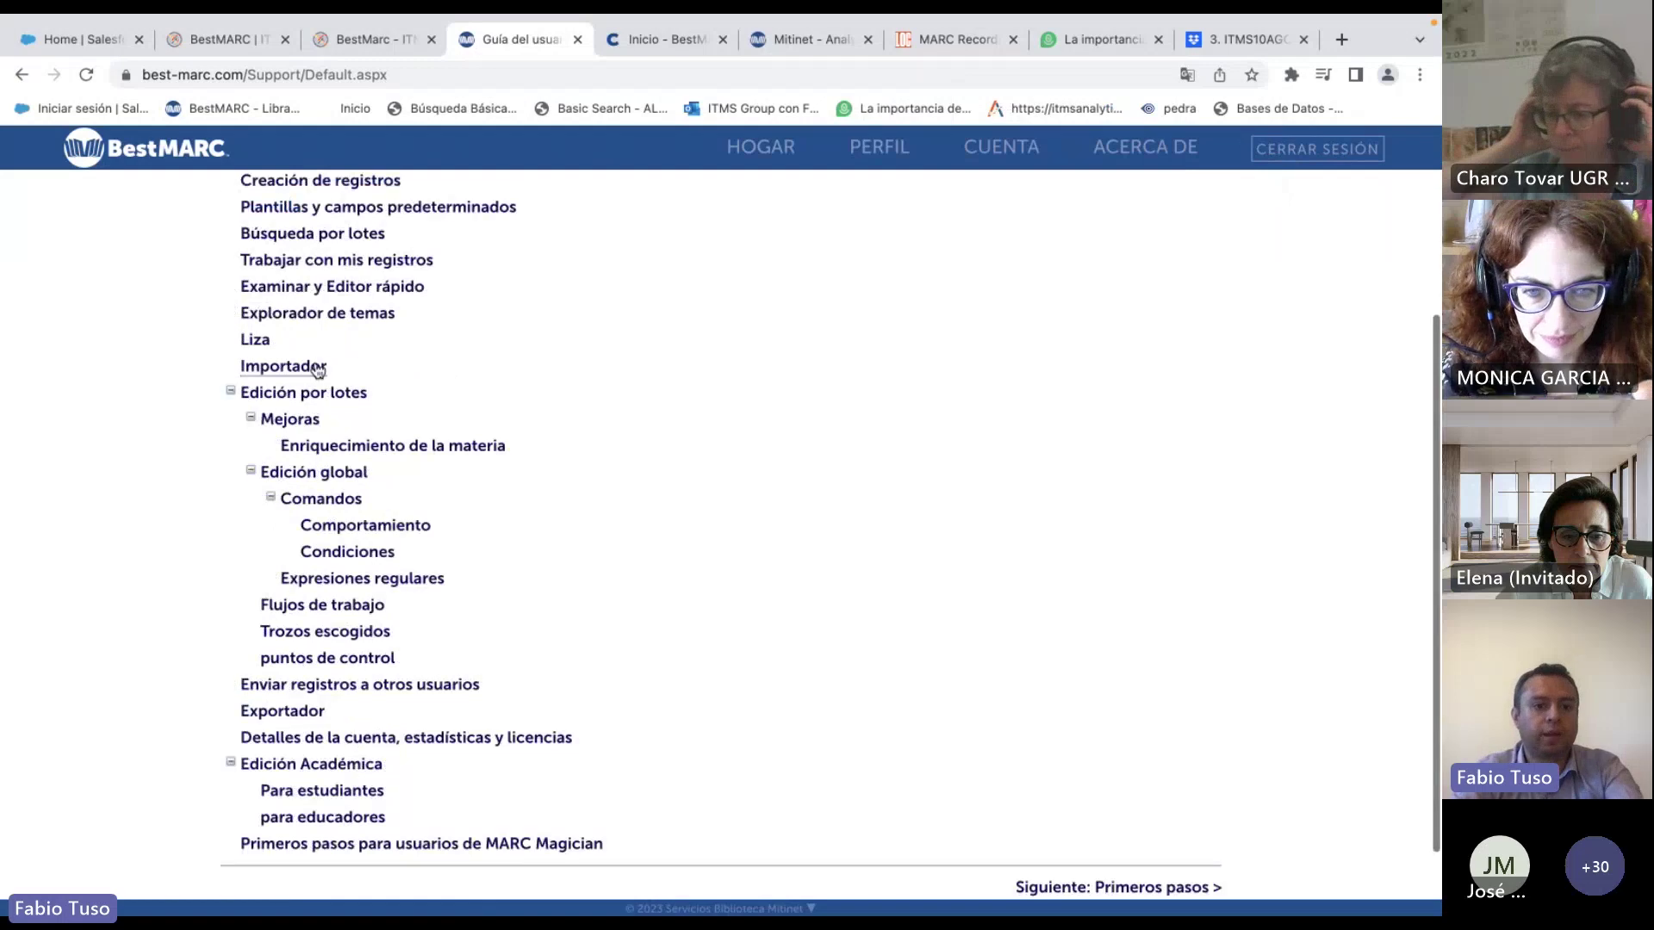
Review the Spanish user guide's "Importador" topic, covering file types, import settings, list selection and the import report, and return to the guide contents.
{"action": "left_click", "coordinate": [317, 367]}
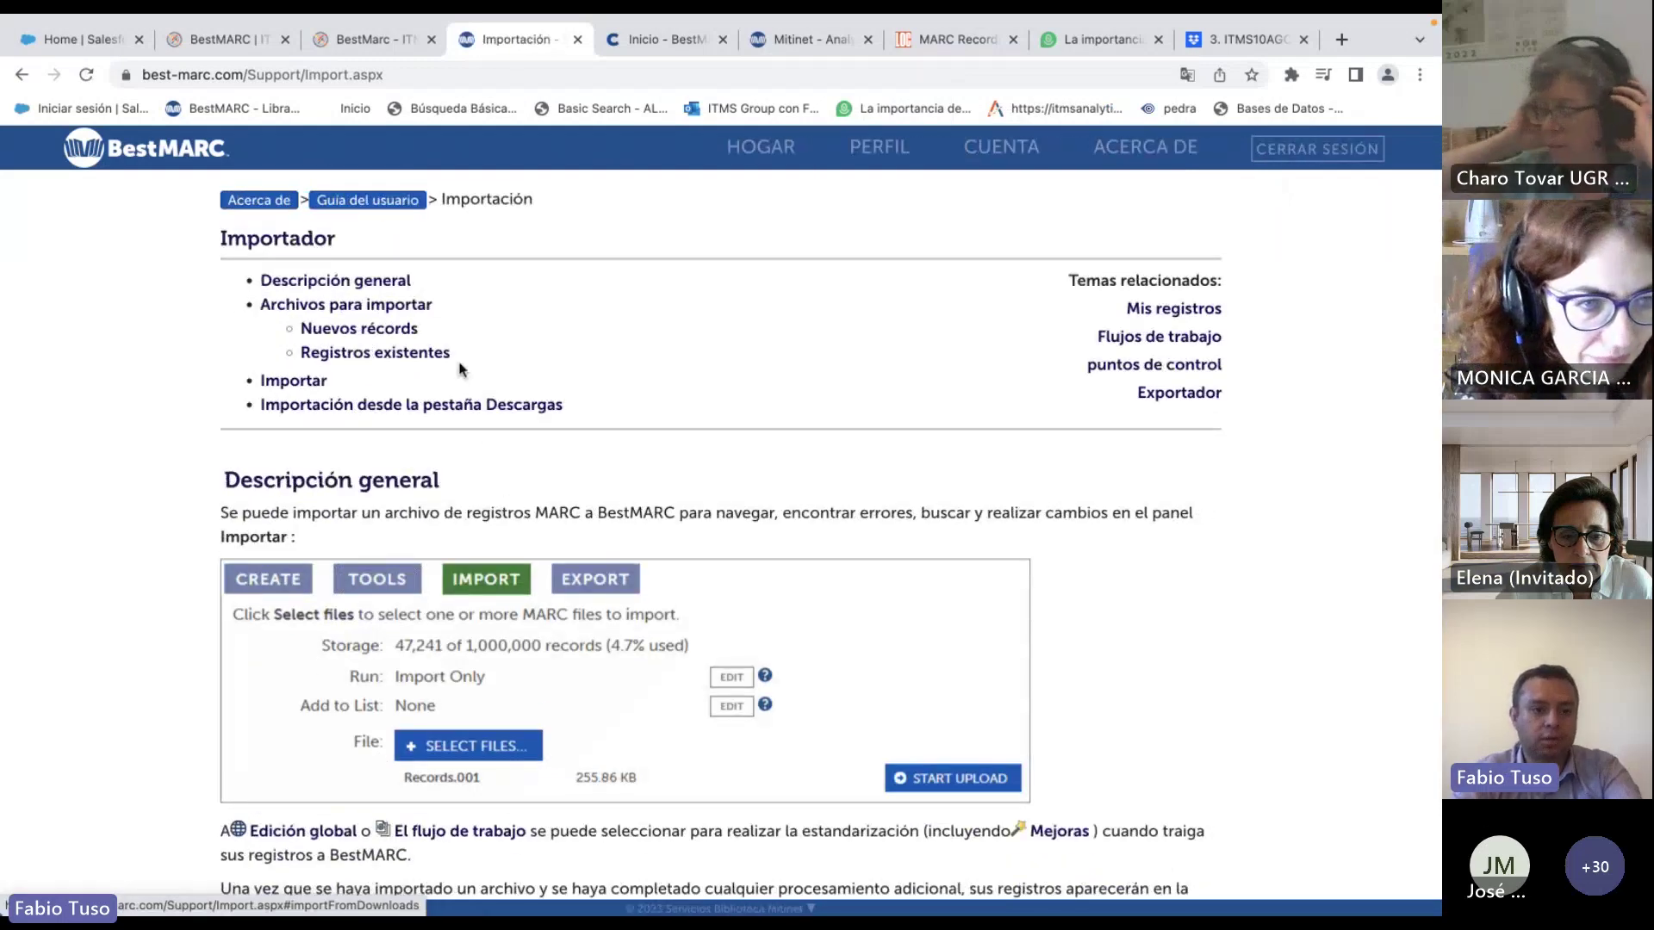
{"action": "scroll", "coordinate": [459, 368], "scroll_direction": "down", "scroll_amount": 7}
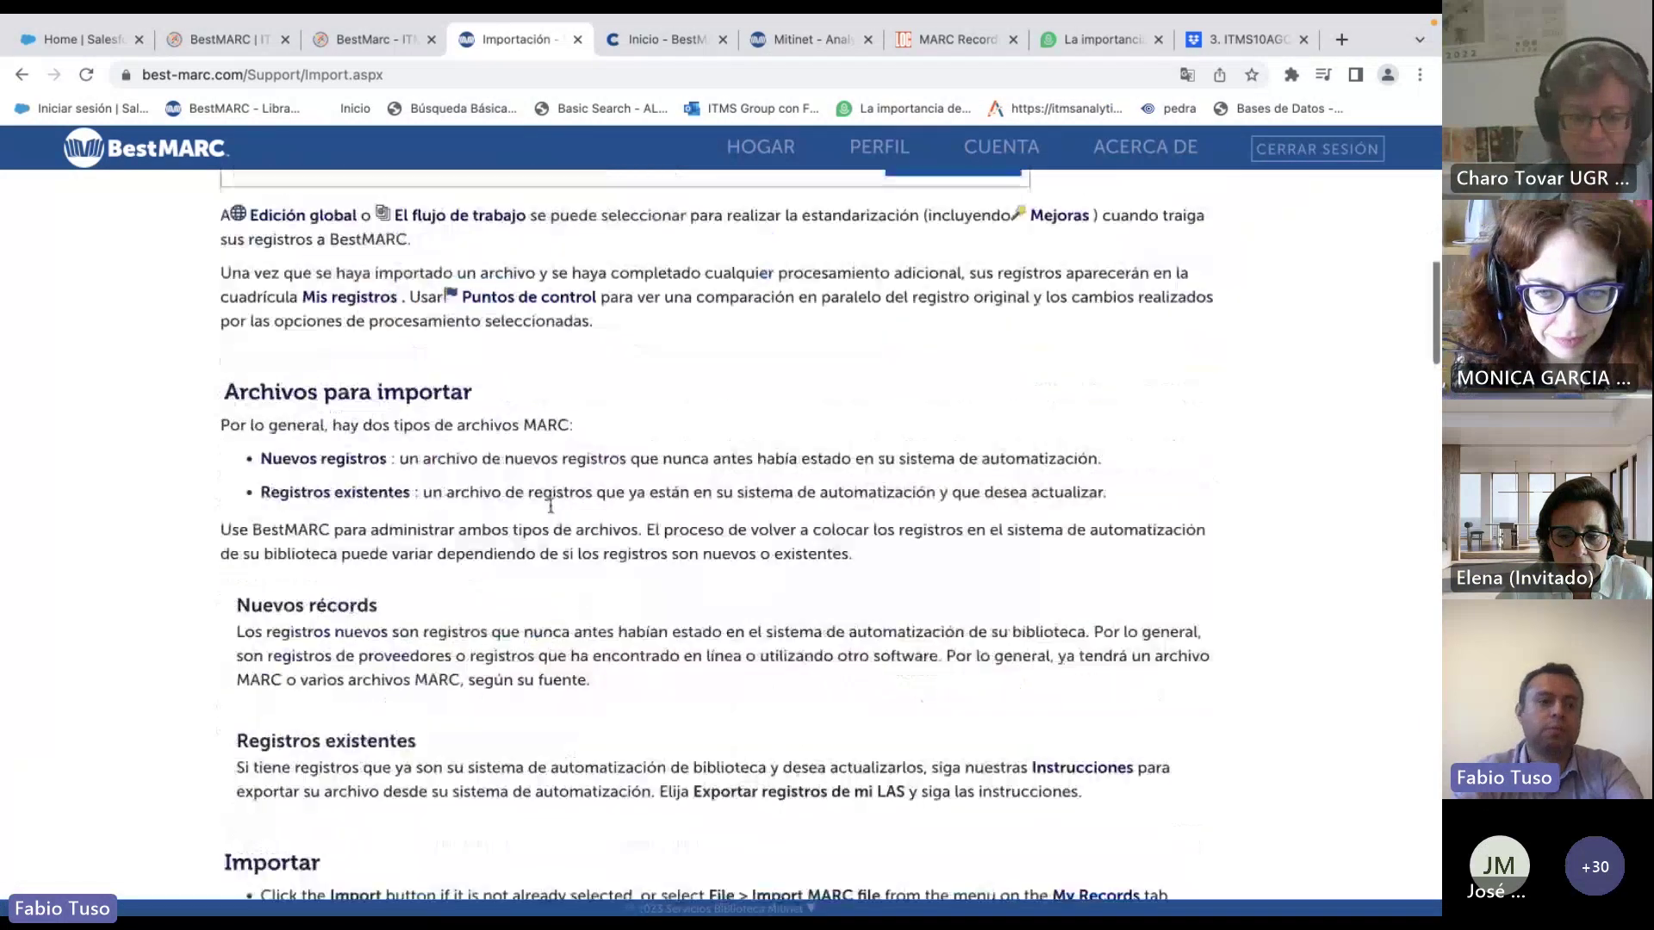
{"action": "scroll", "coordinate": [550, 505], "scroll_direction": "down", "scroll_amount": 6}
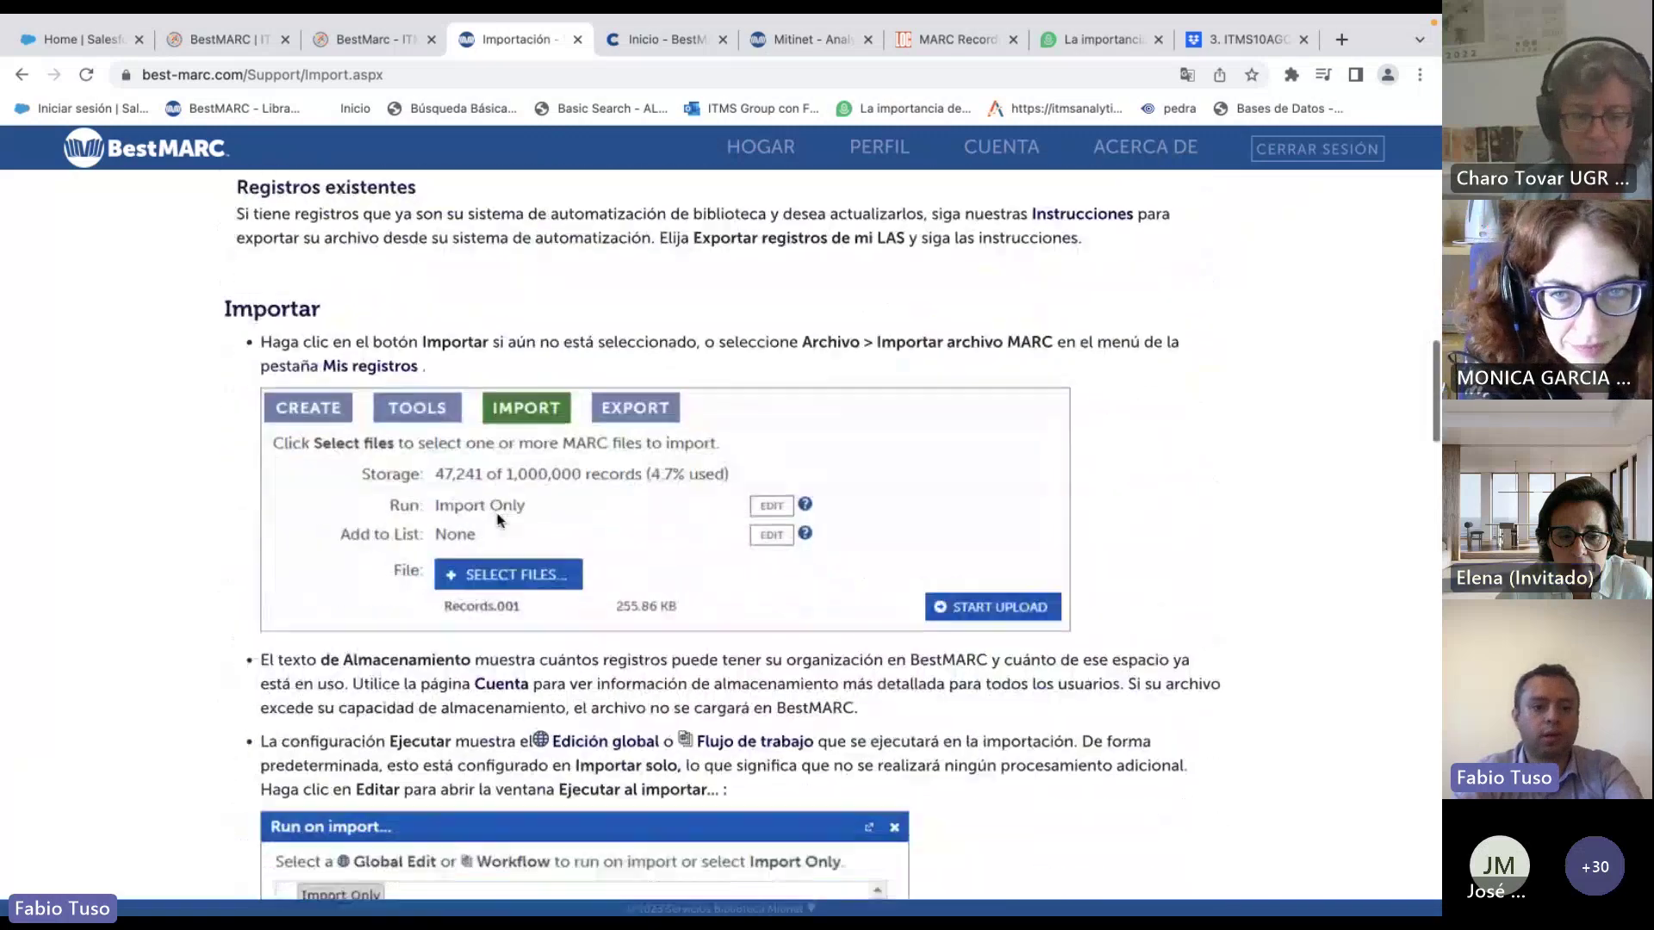
{"action": "scroll", "coordinate": [534, 509], "scroll_direction": "down", "scroll_amount": 11}
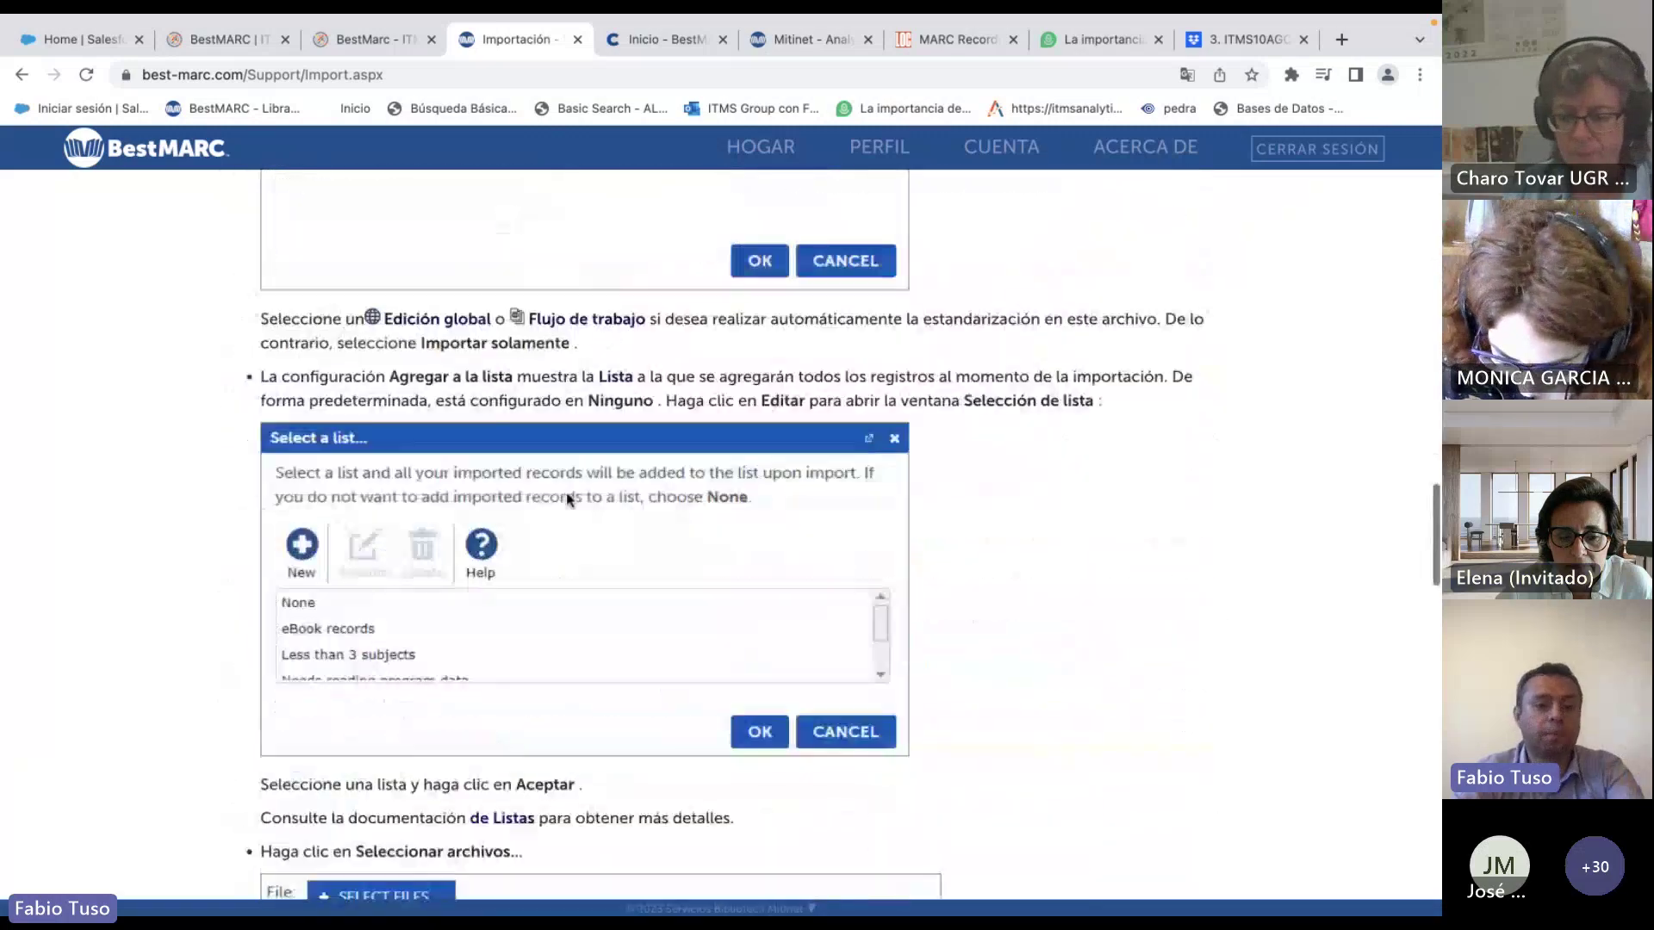
{"action": "scroll", "coordinate": [568, 499], "scroll_direction": "down", "scroll_amount": 14}
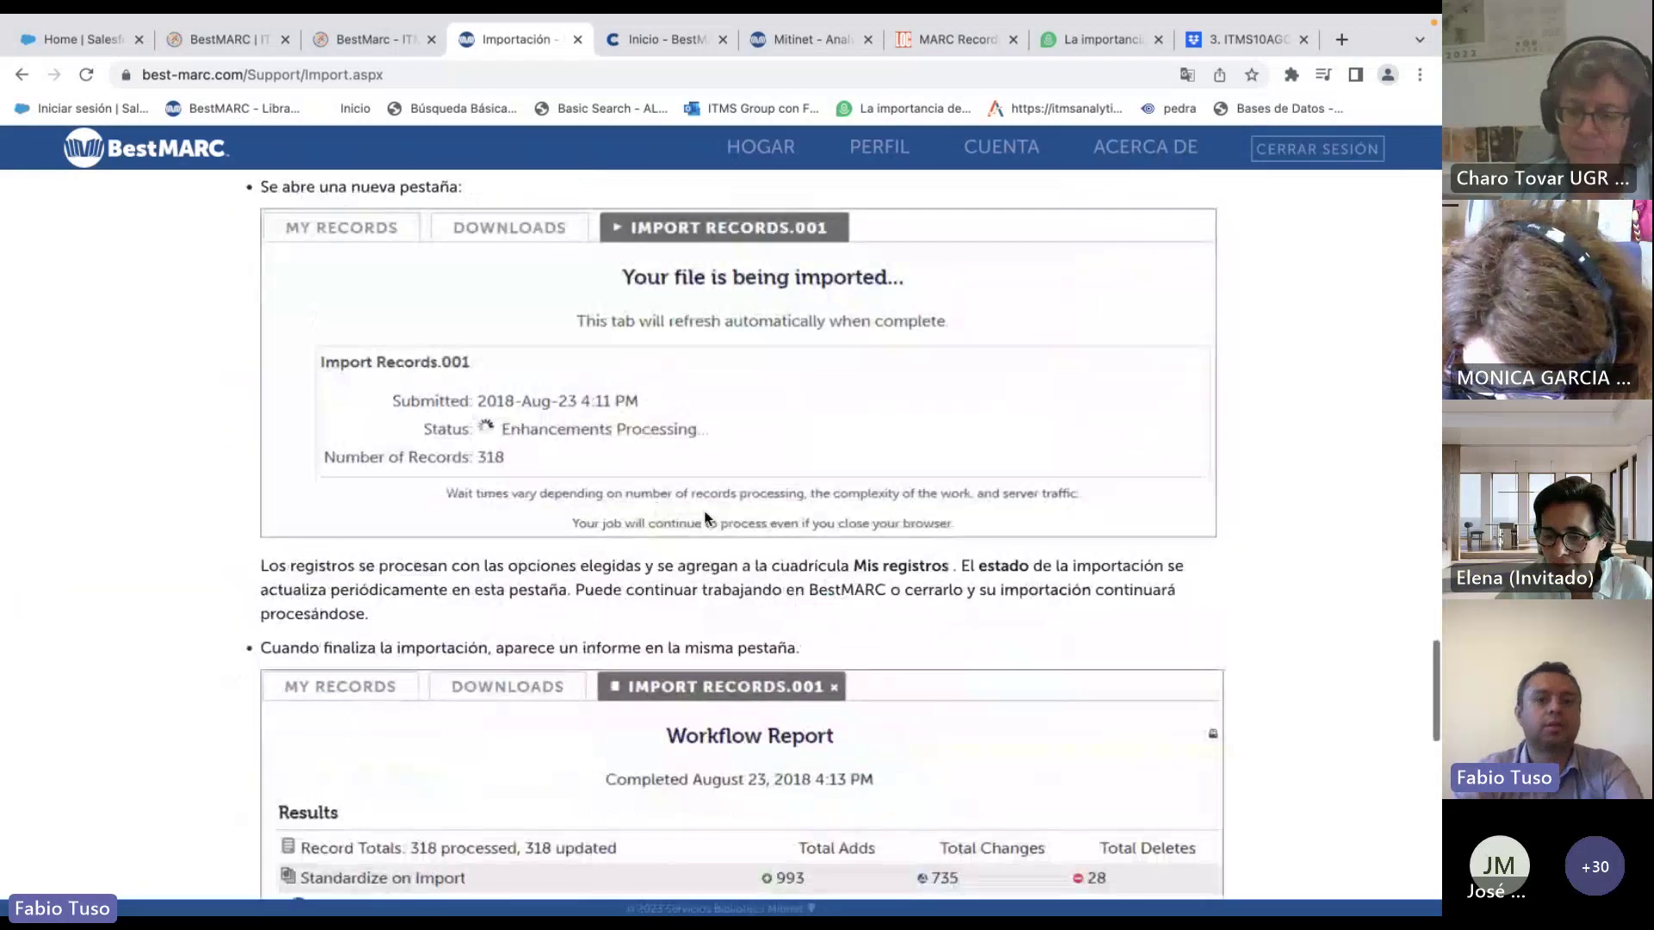
{"action": "scroll", "coordinate": [705, 517], "scroll_direction": "down", "scroll_amount": 14}
{"action": "scroll", "coordinate": [705, 517], "scroll_direction": "up", "scroll_amount": 20}
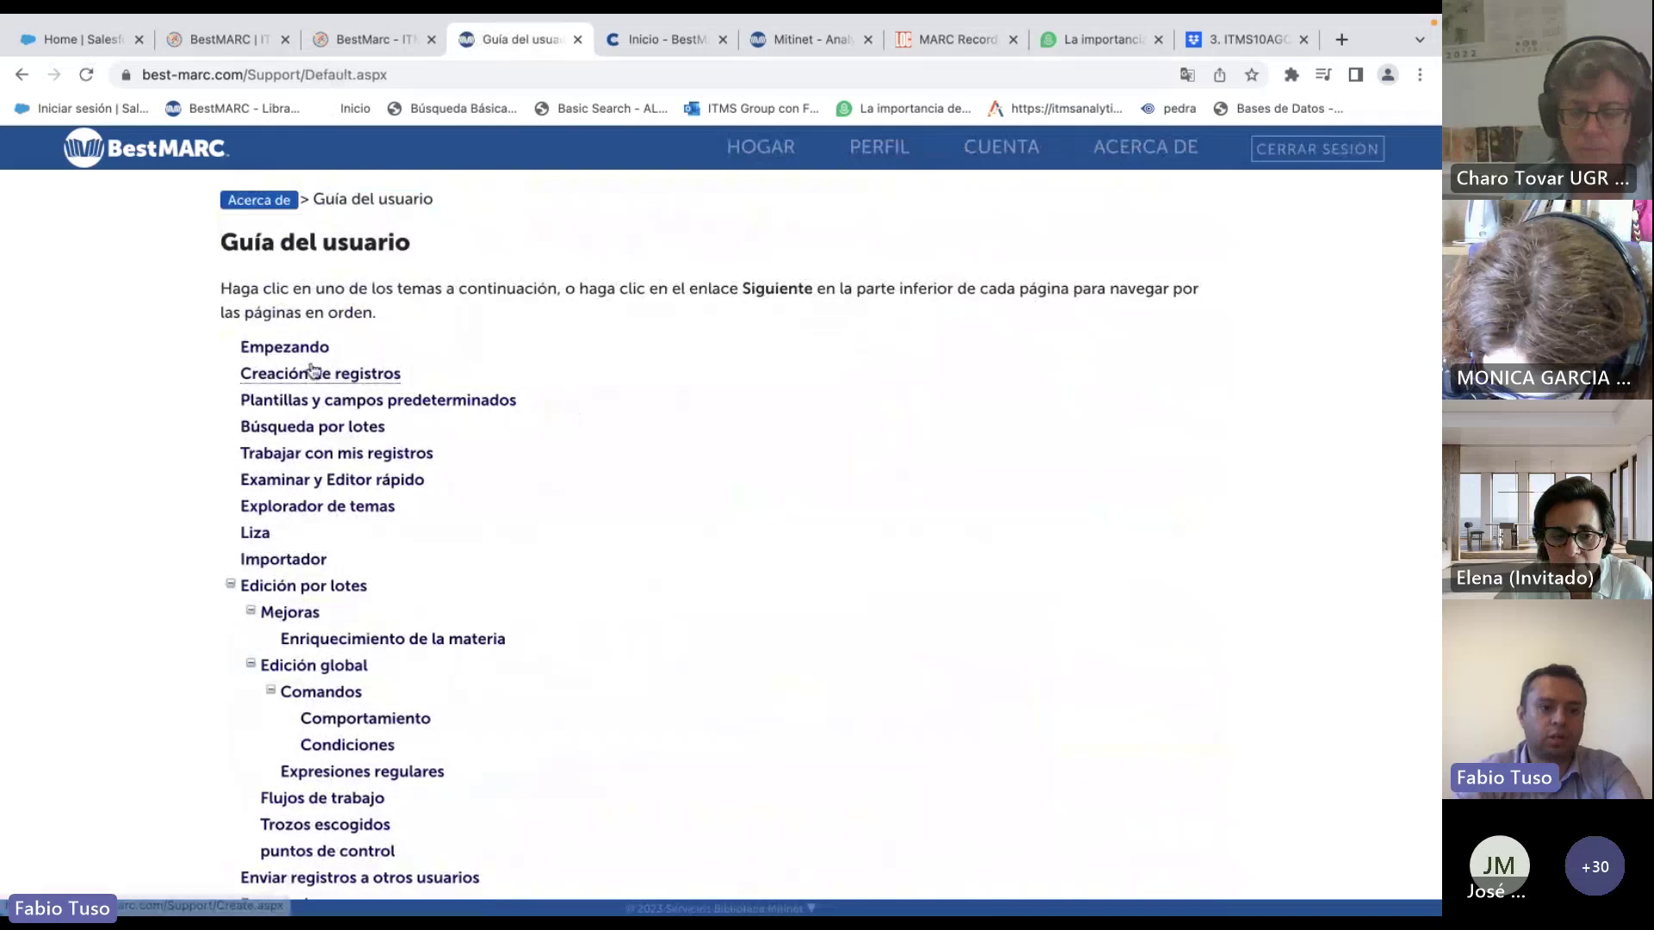
Review the "Empezando" topic of the user guide, covering the profile settings and the "Mis registros" section.
{"action": "left_click", "coordinate": [284, 346]}
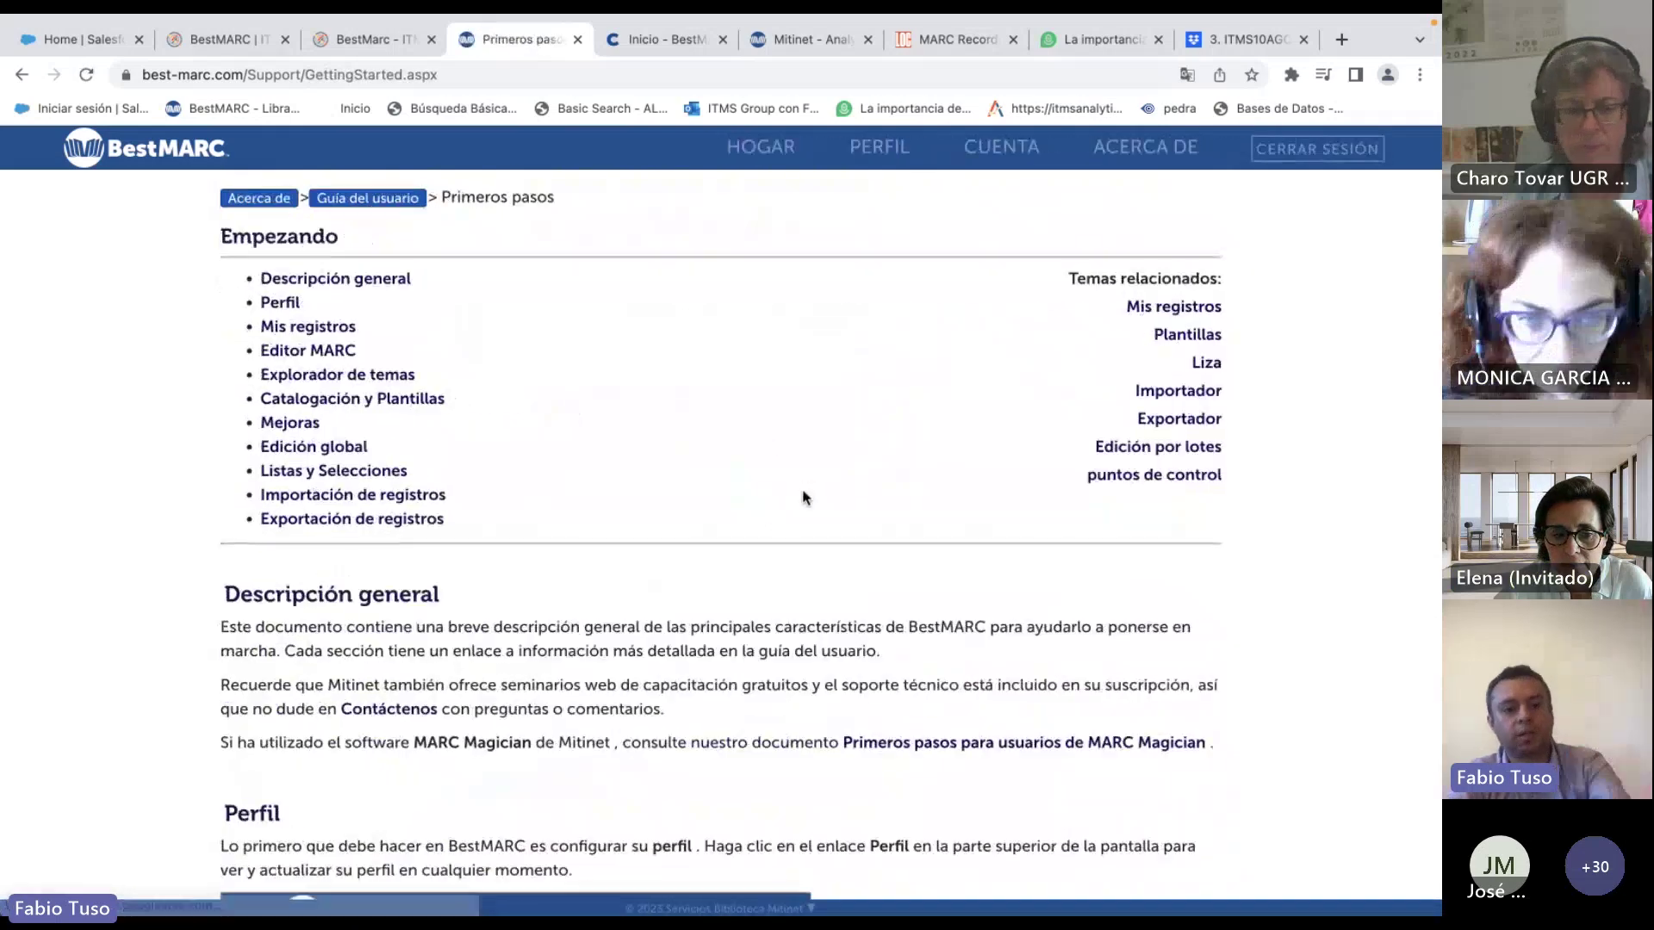
{"action": "scroll", "coordinate": [803, 497], "scroll_direction": "down", "scroll_amount": 7}
{"action": "scroll", "coordinate": [573, 464], "scroll_direction": "down", "scroll_amount": 10}
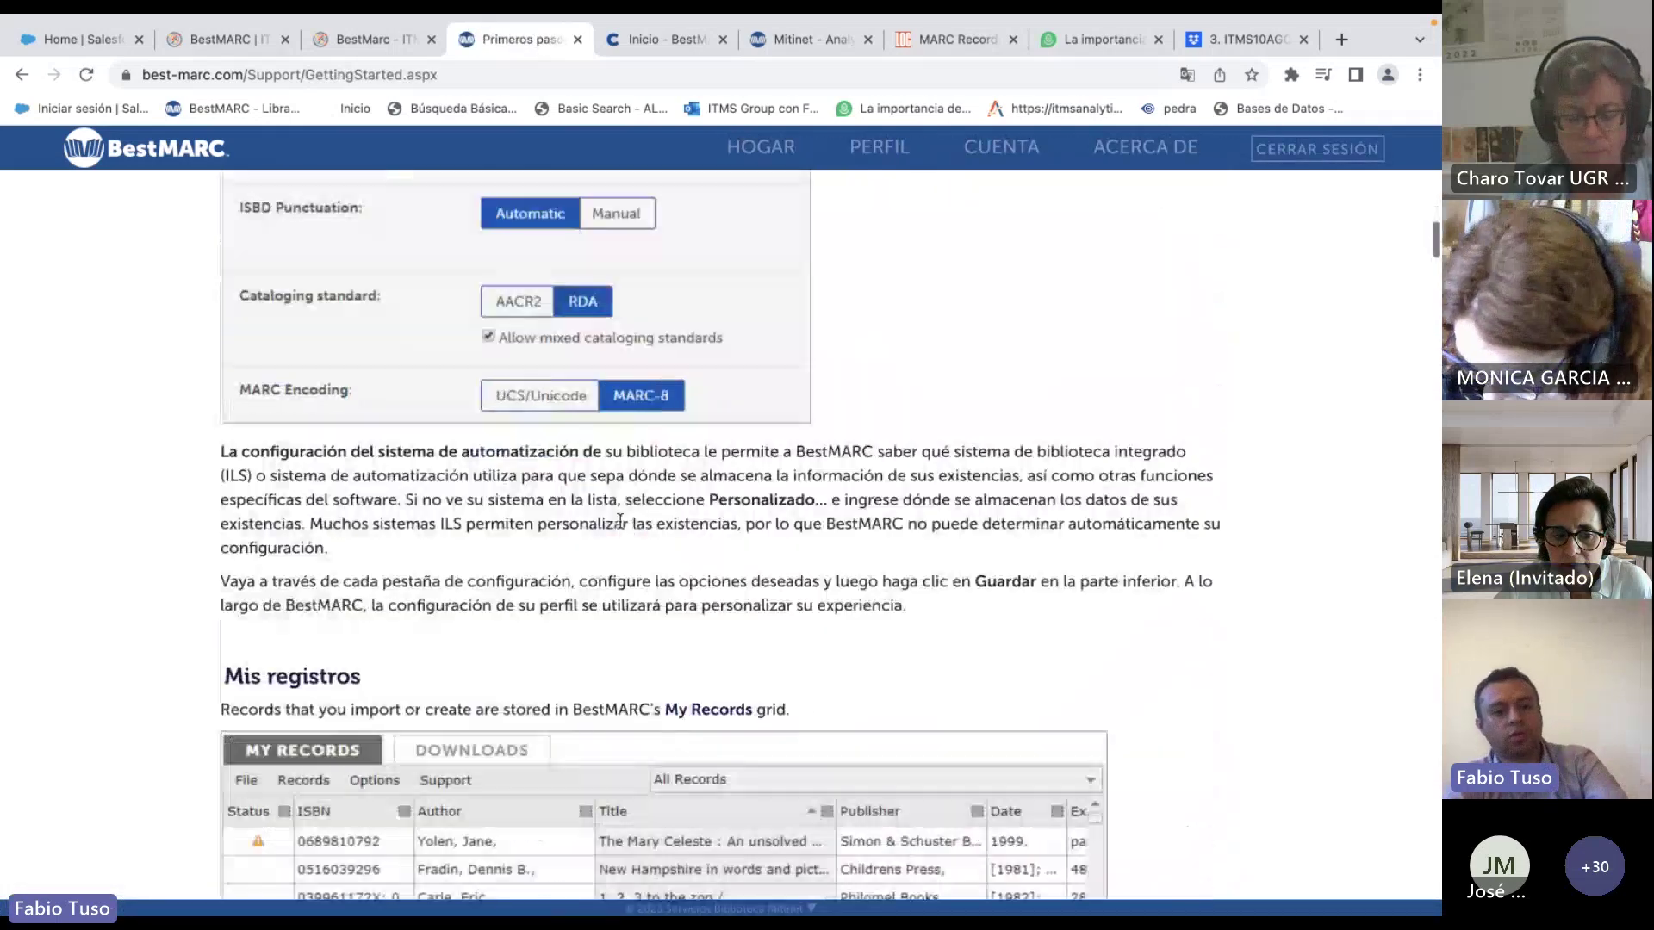
{"action": "scroll", "coordinate": [655, 465], "scroll_direction": "up", "scroll_amount": 17}
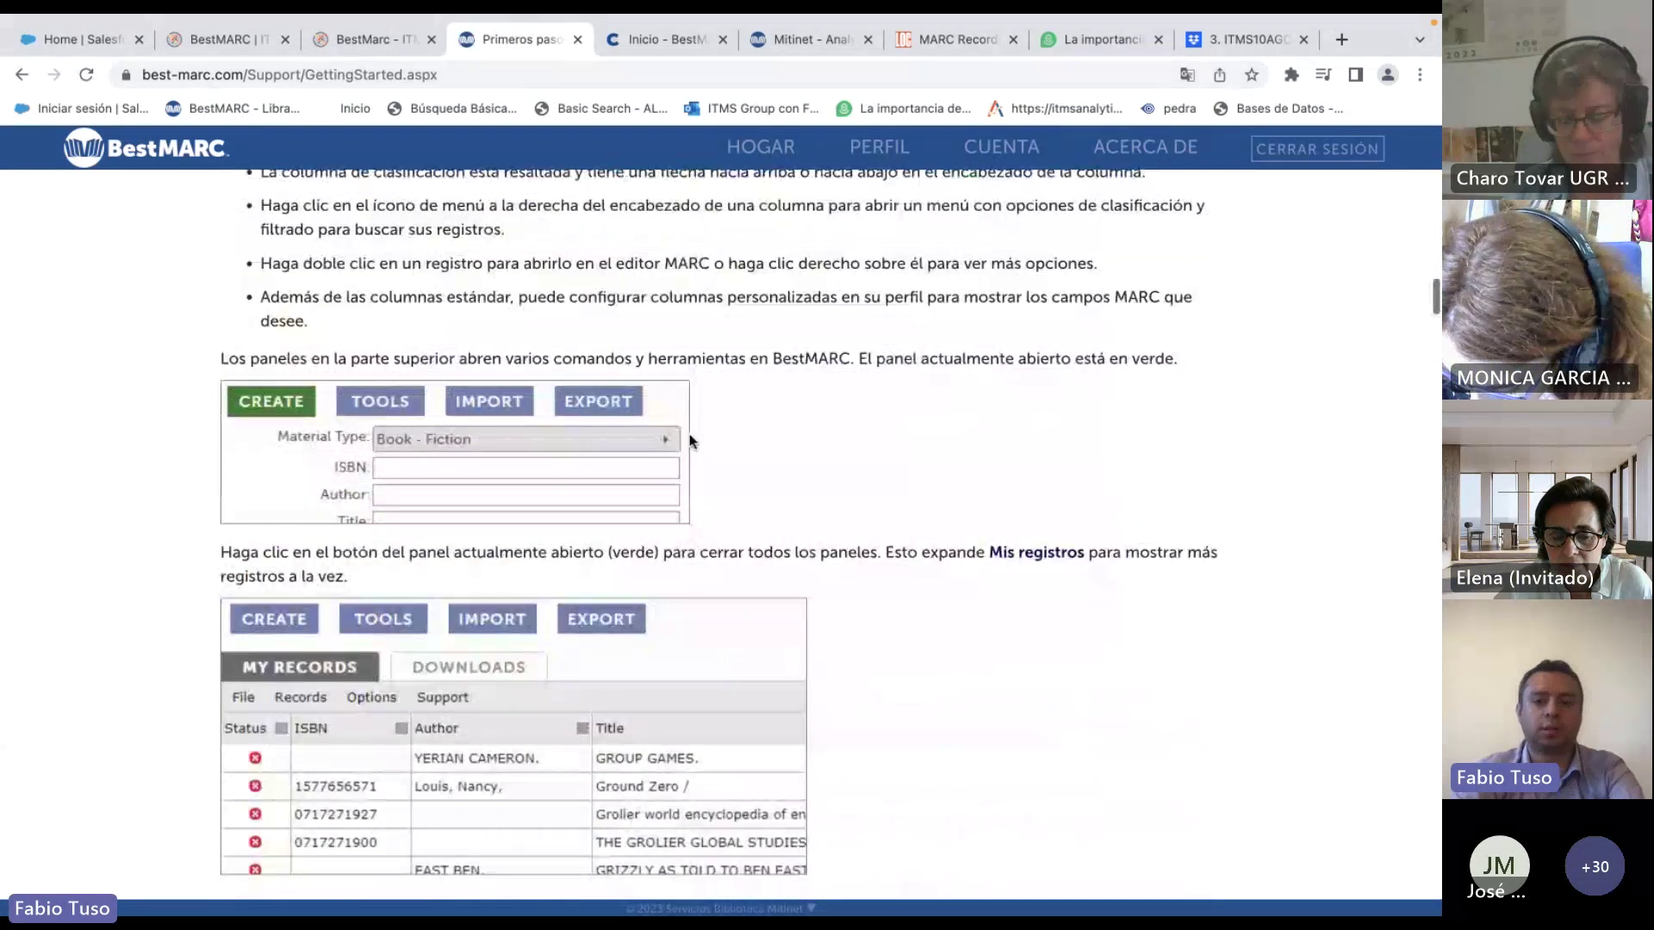
Return to the home page and open the "Disney doctora juguetes" record from Mis registros for editing.
{"action": "left_click", "coordinate": [760, 148]}
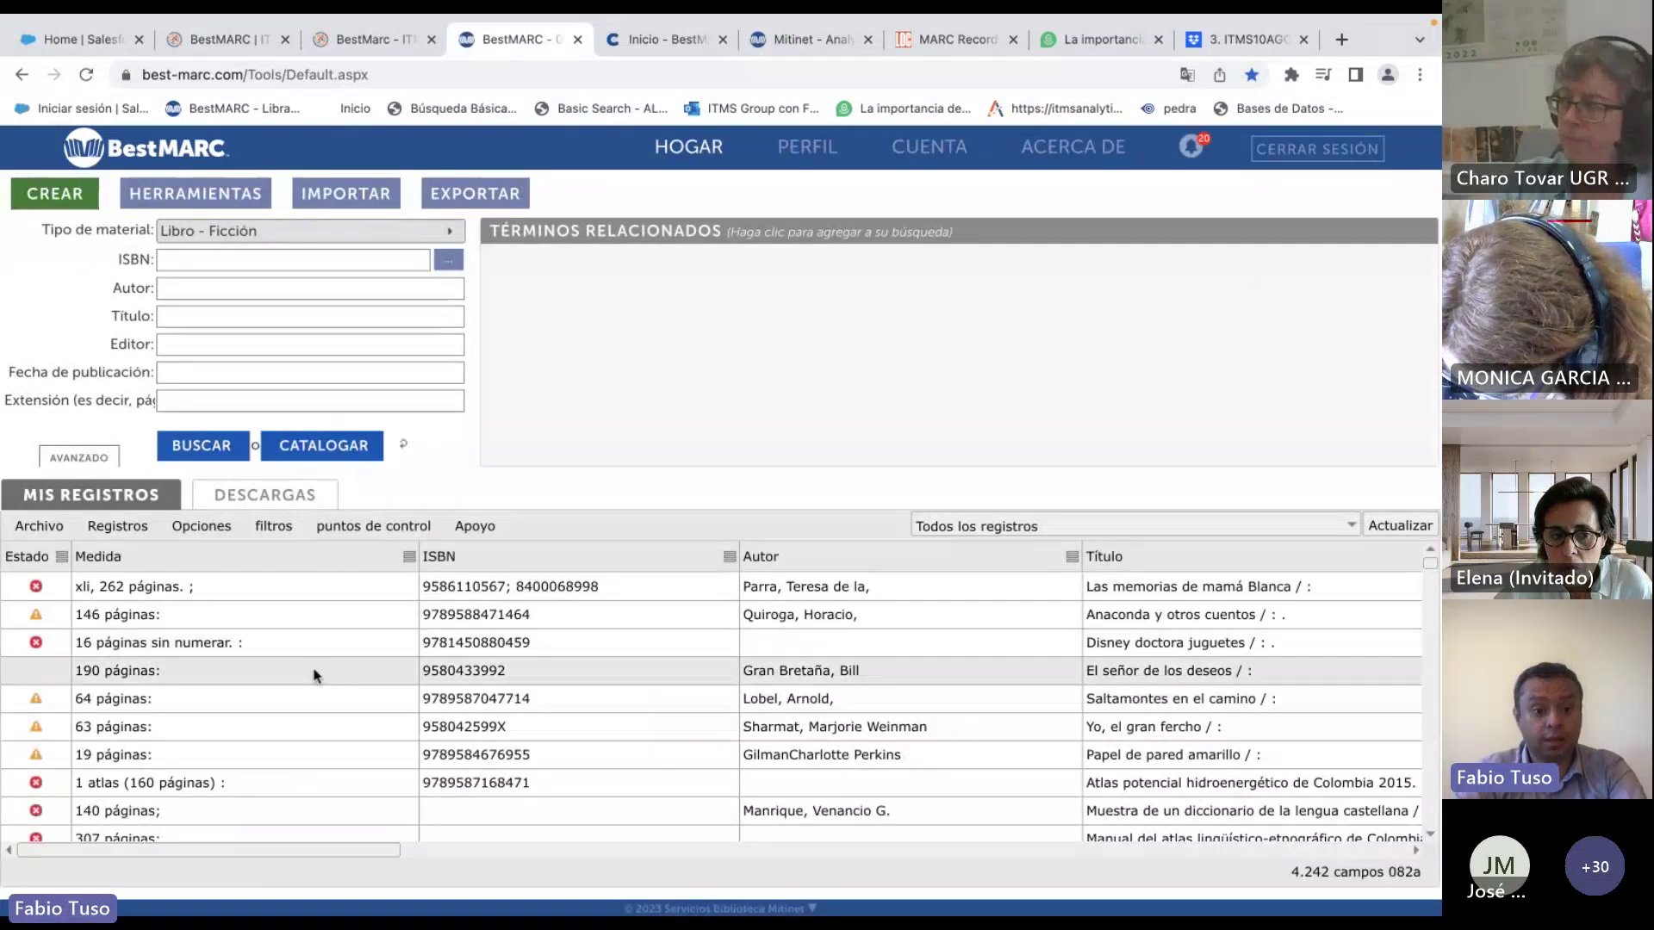
{"action": "left_click", "coordinate": [325, 651]}
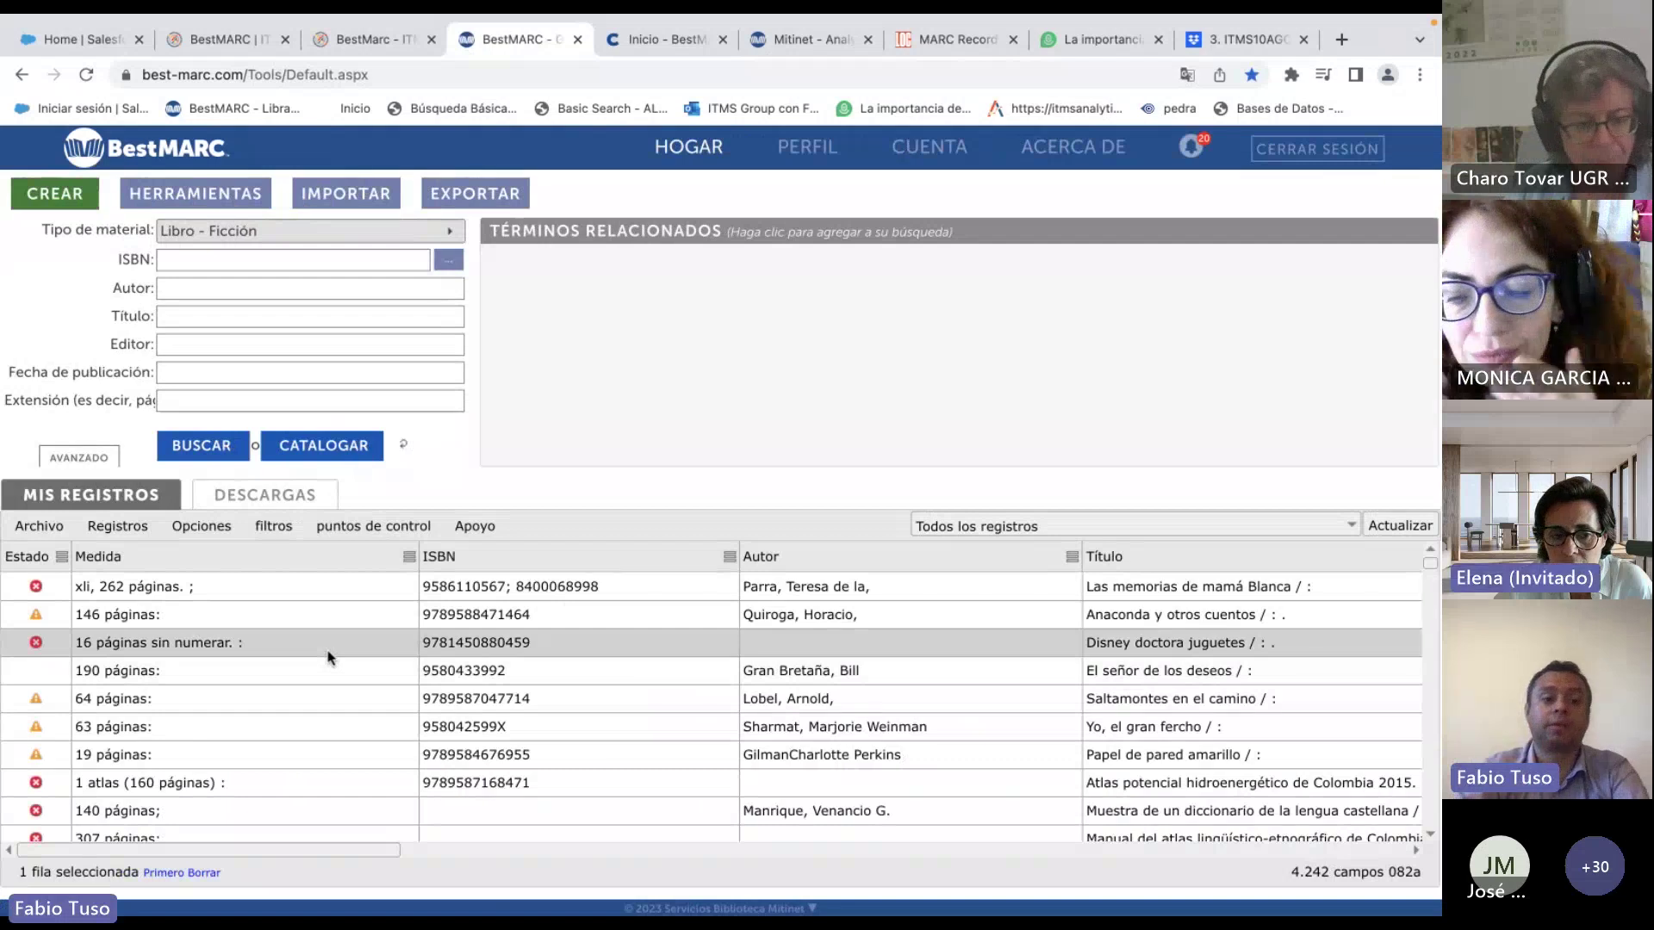
{"action": "right_click", "coordinate": [329, 658]}
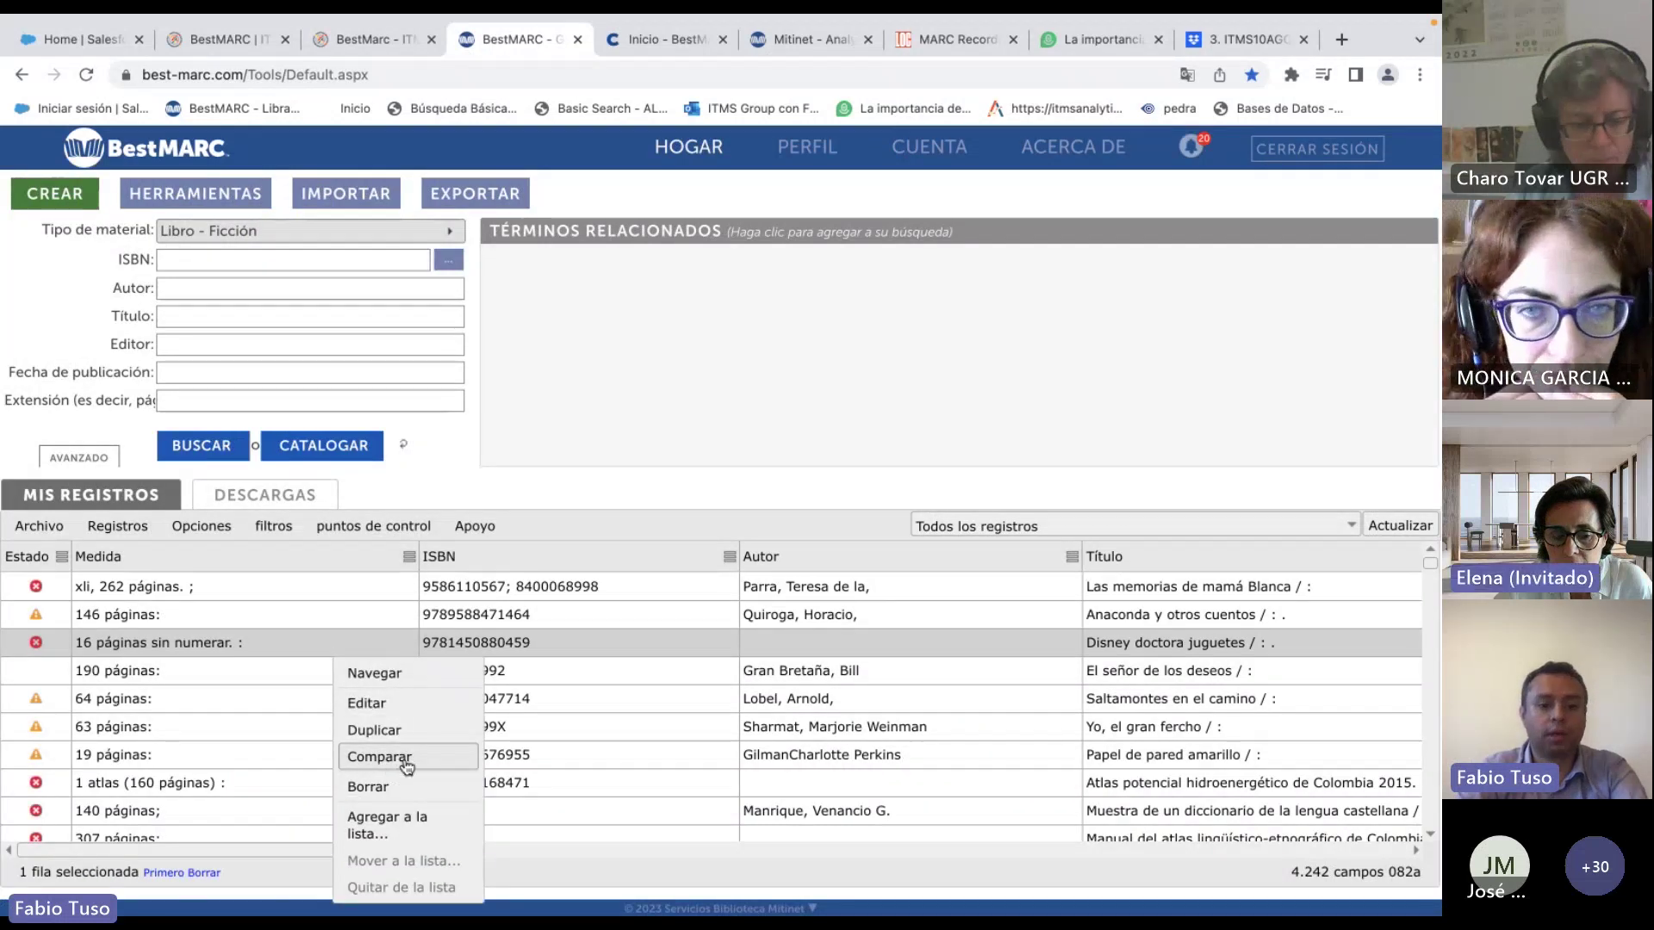
{"action": "left_click", "coordinate": [416, 708]}
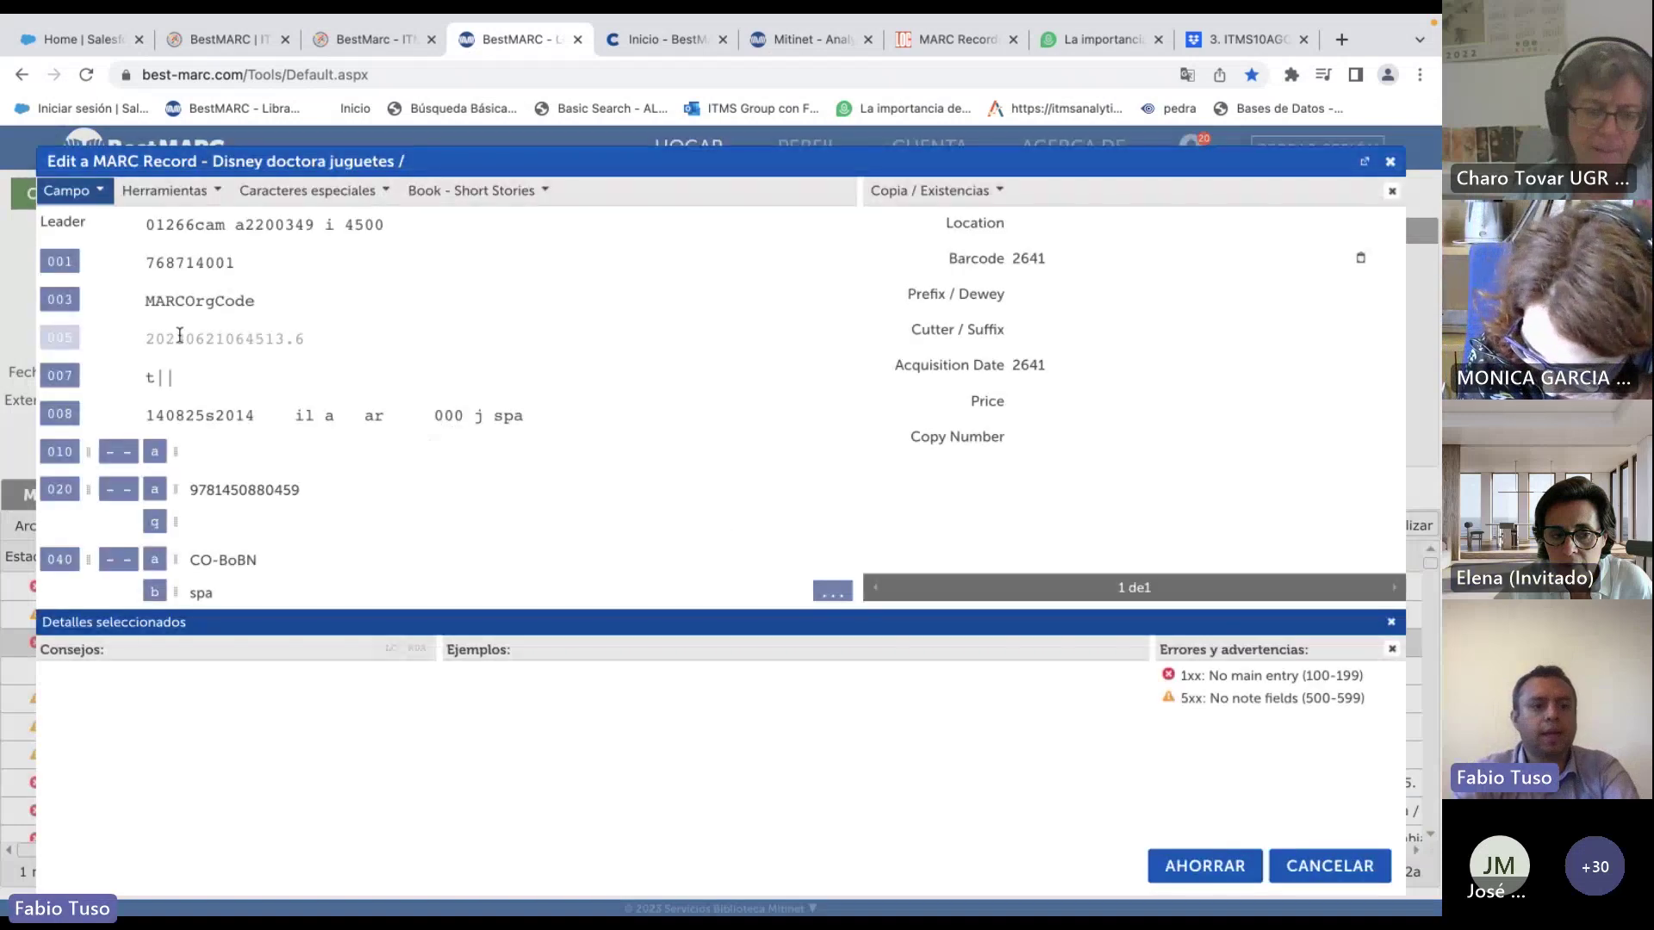
Open the subject explorer from field 082 of the record and search it for Dewey number 330.
{"action": "scroll", "coordinate": [149, 376], "scroll_direction": "down", "scroll_amount": 5}
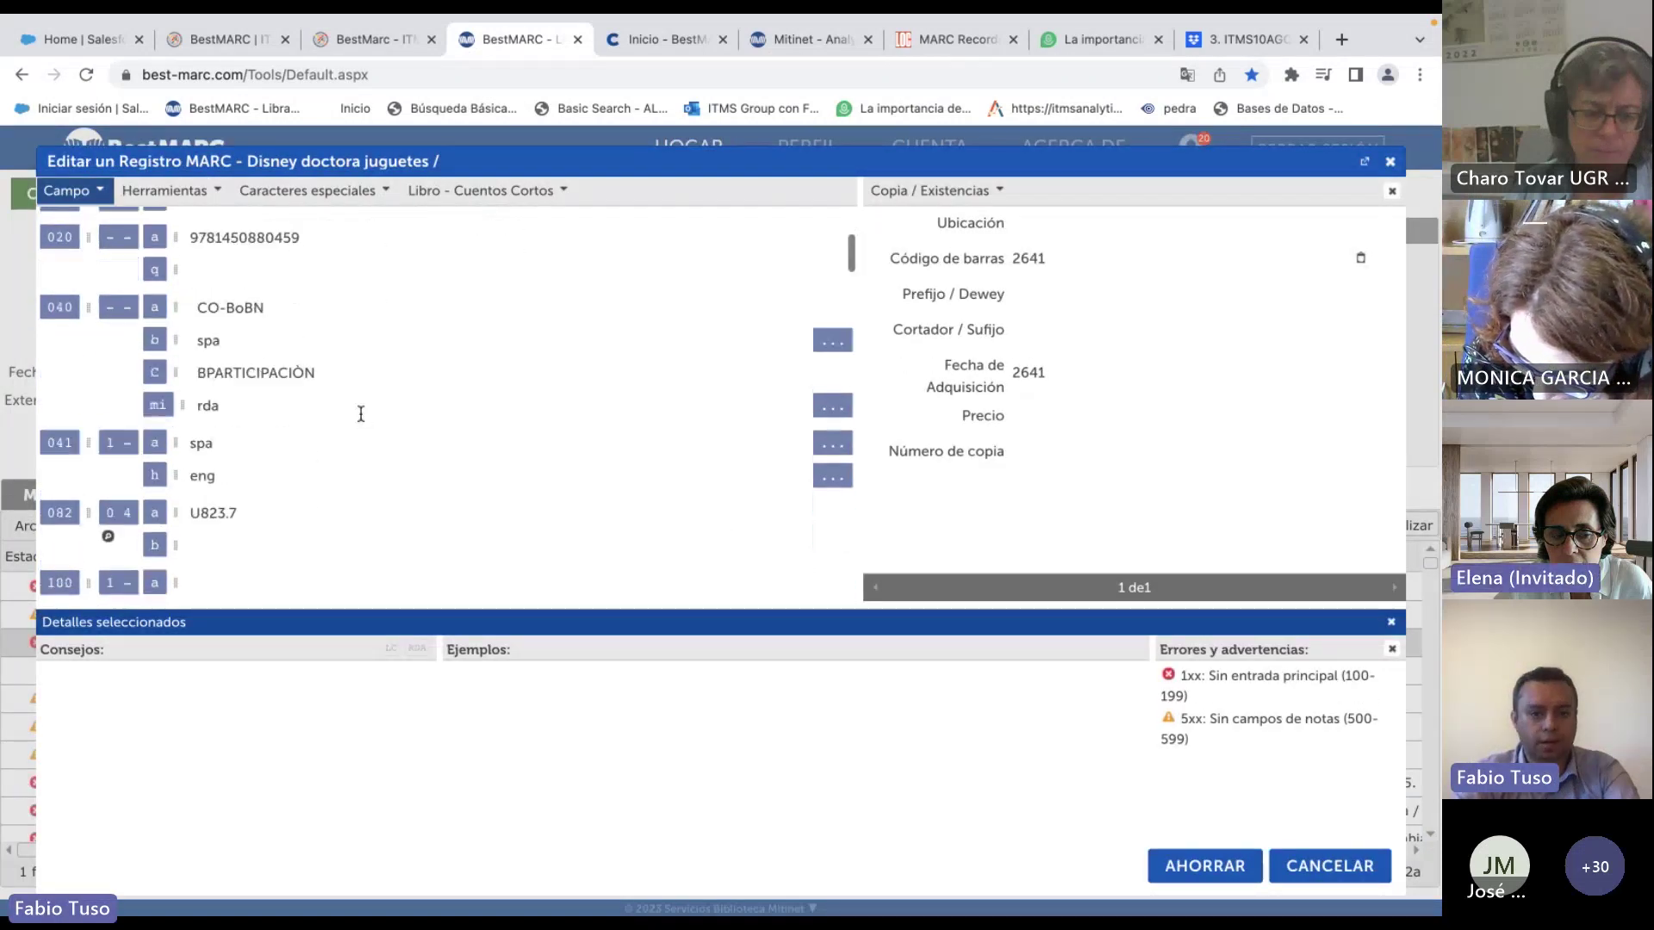
{"action": "scroll", "coordinate": [110, 435], "scroll_direction": "down", "scroll_amount": 3}
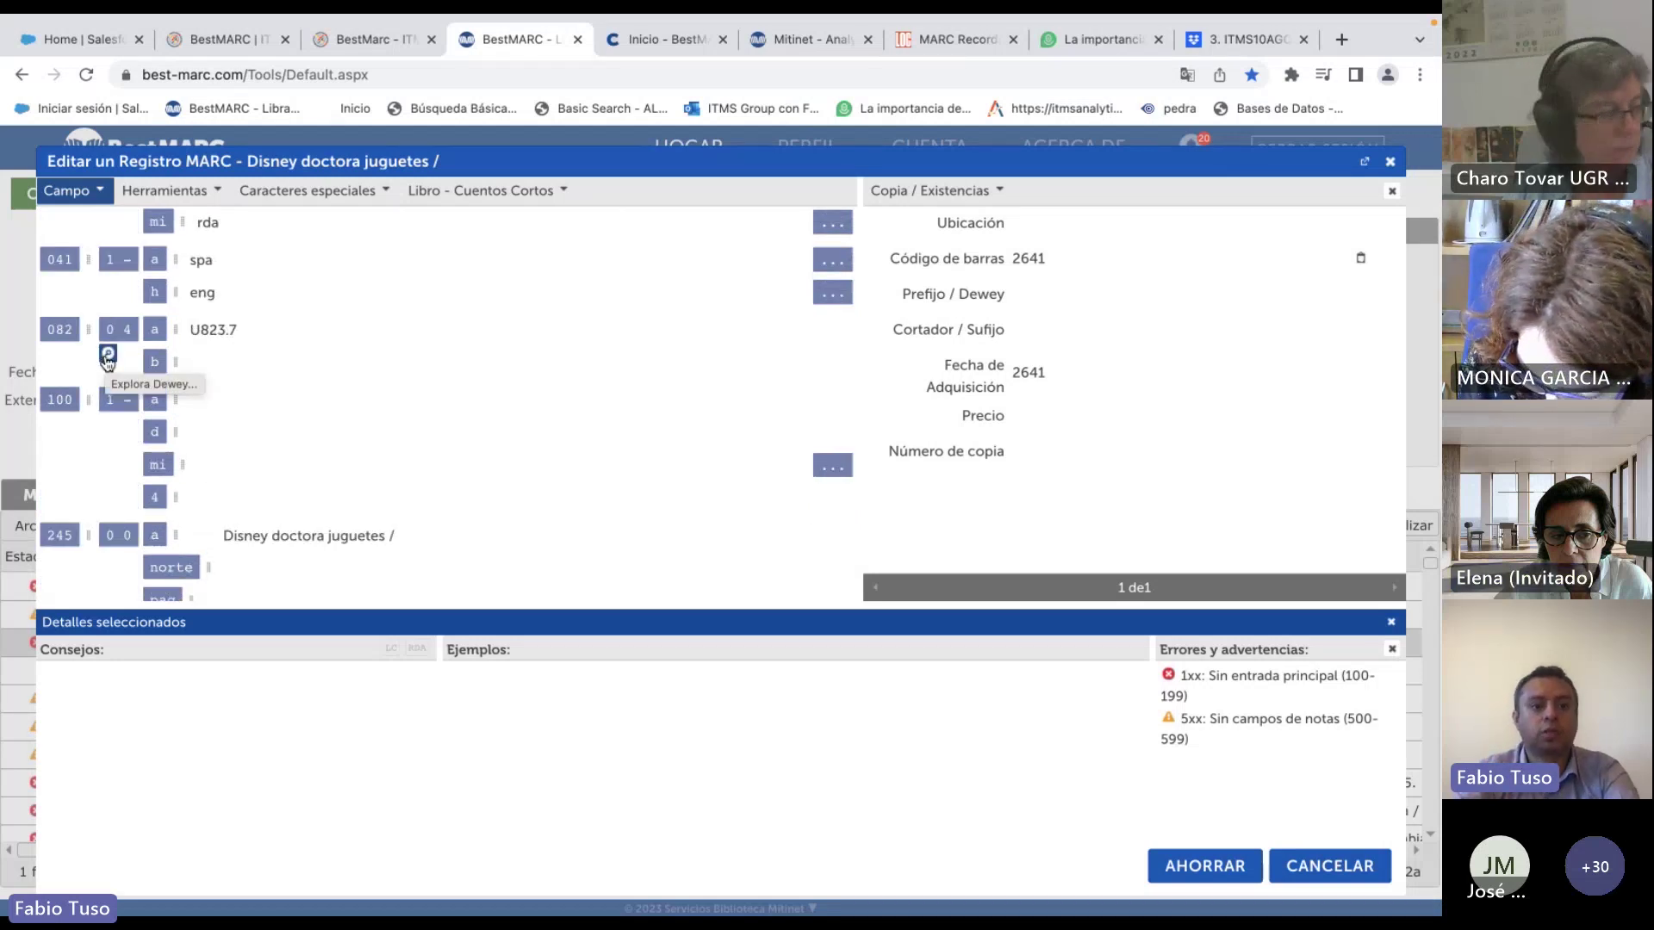
{"action": "scroll", "coordinate": [344, 387], "scroll_direction": "down", "scroll_amount": 1}
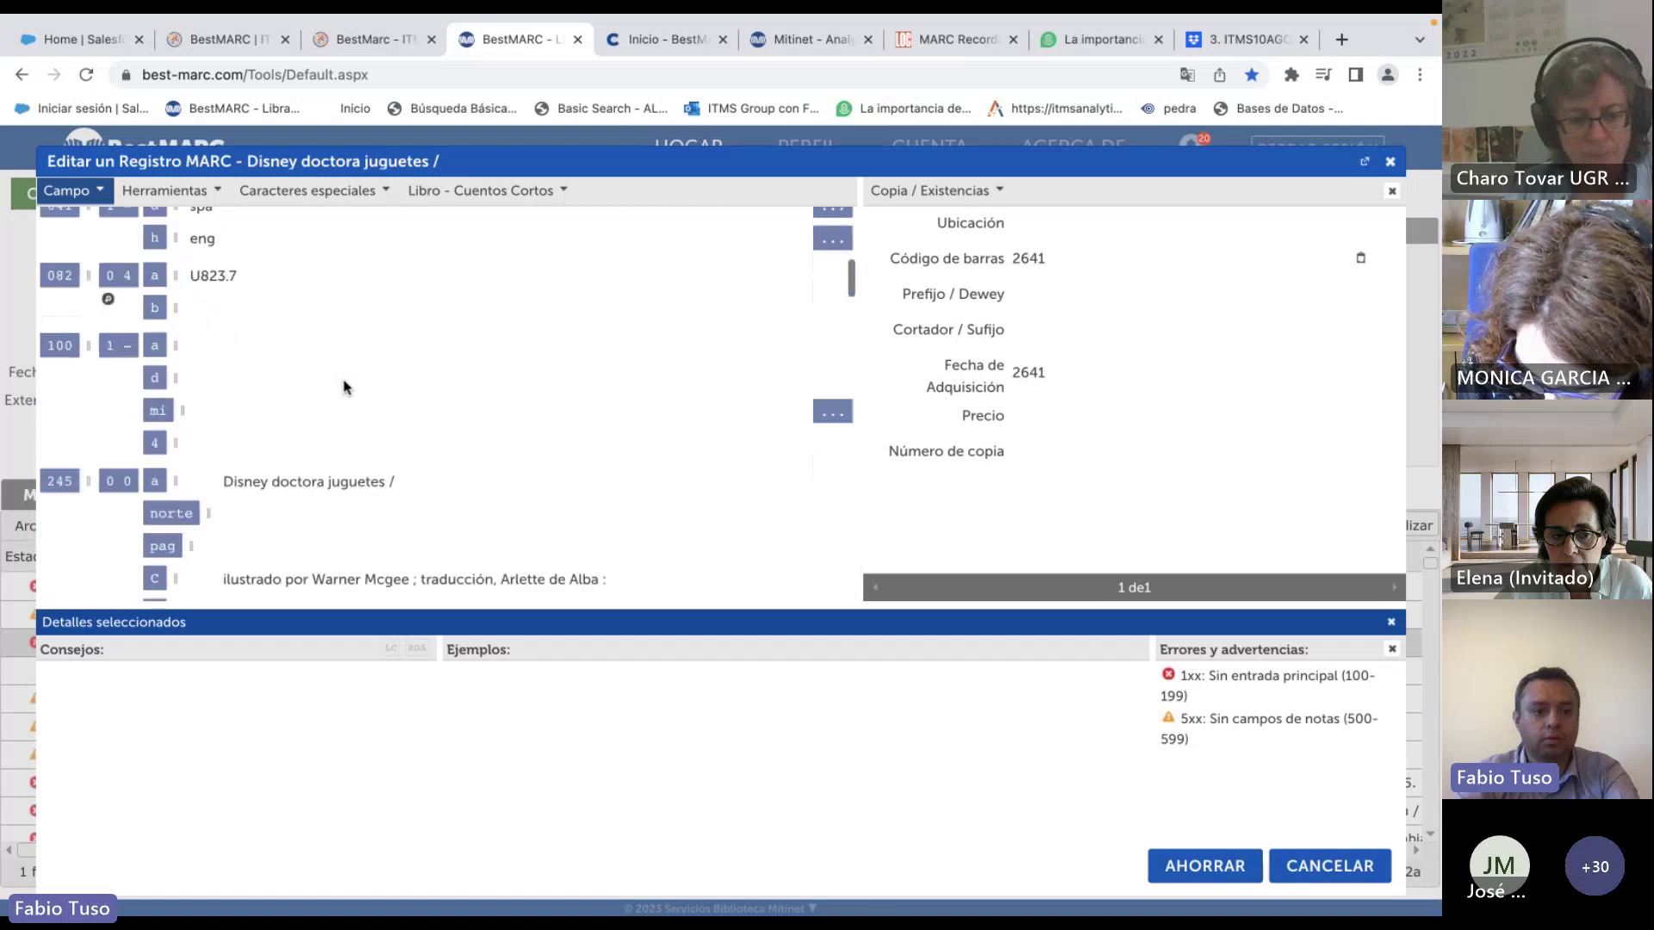
{"action": "scroll", "coordinate": [138, 381], "scroll_direction": "up", "scroll_amount": 1}
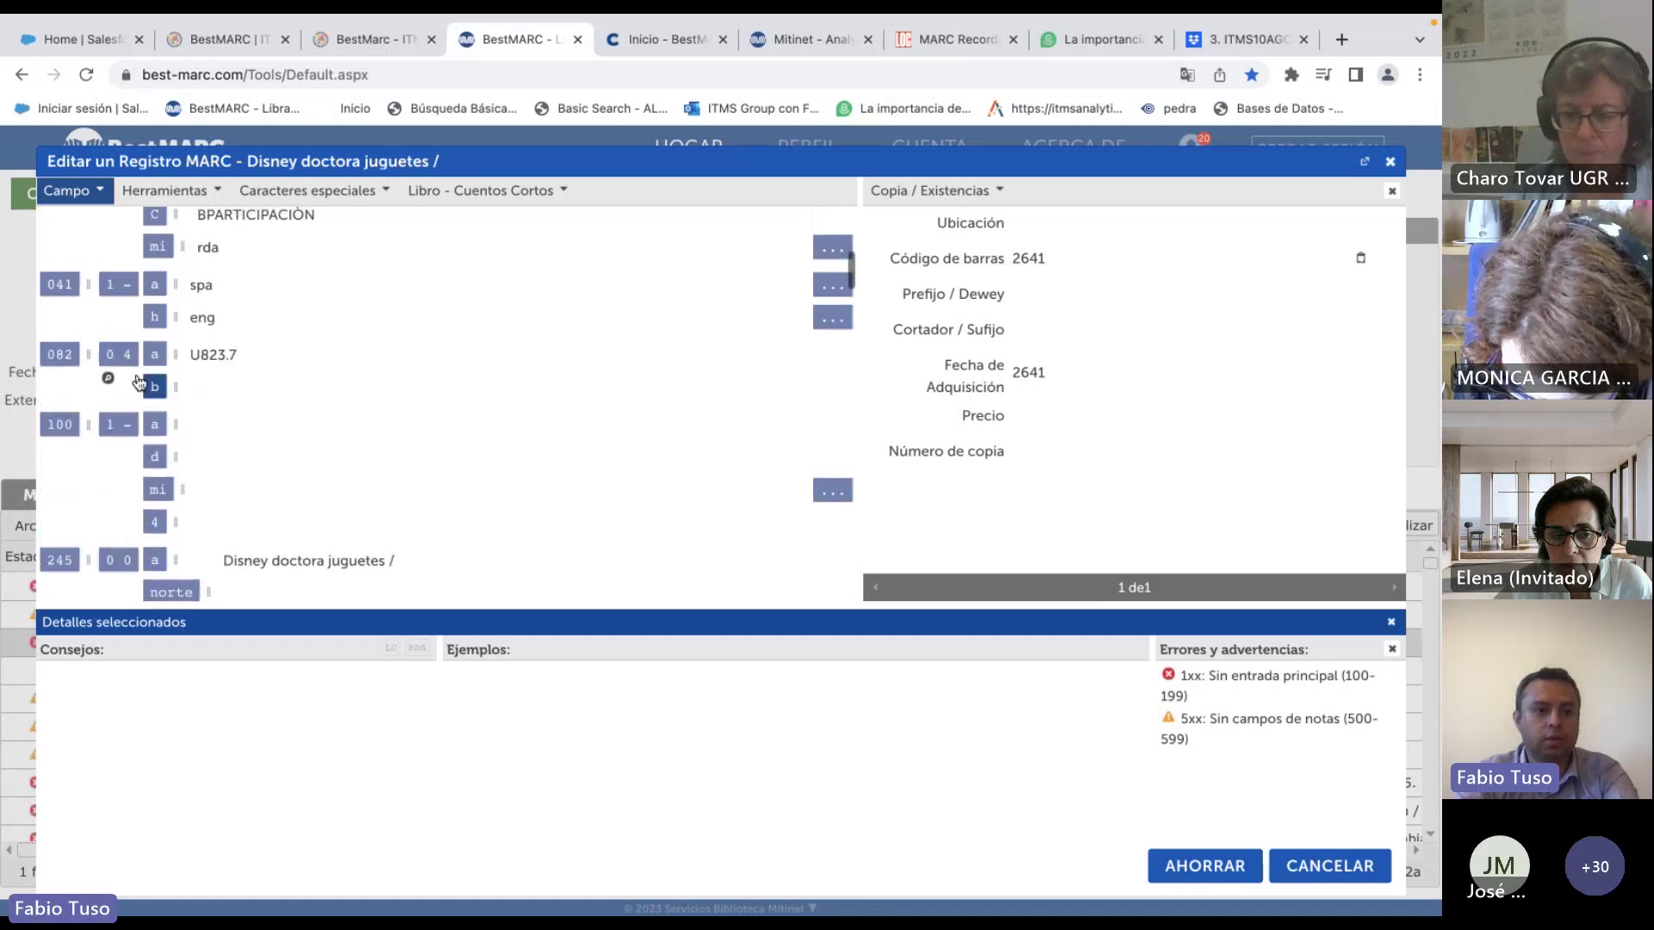
{"action": "left_click", "coordinate": [110, 380]}
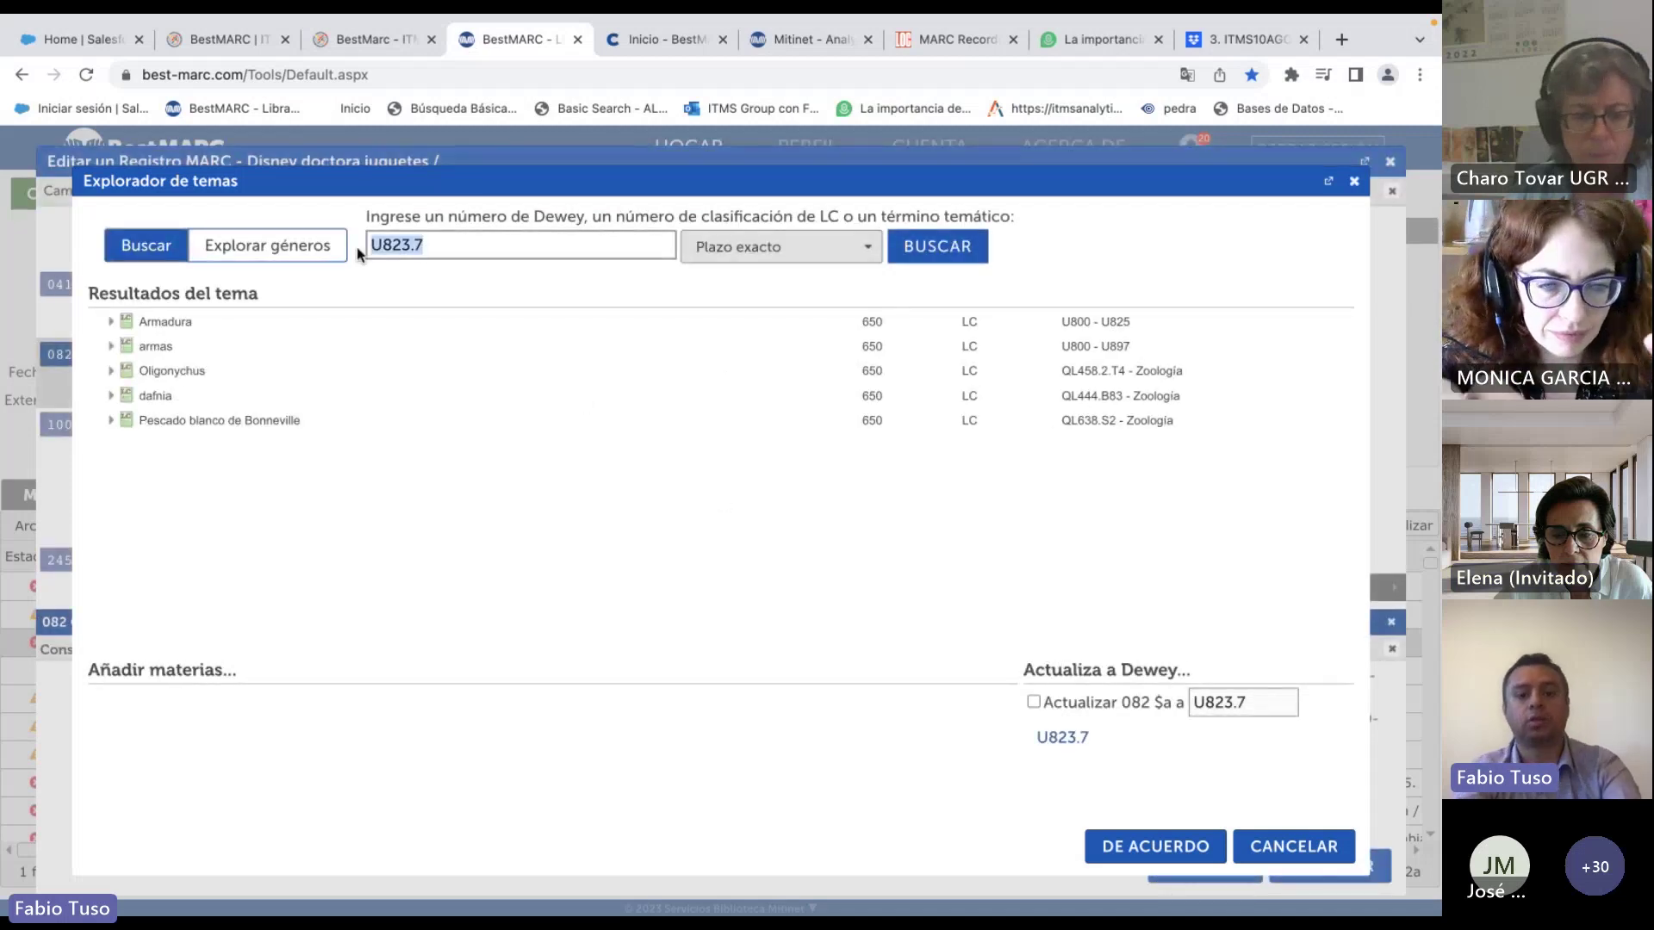
{"action": "type", "text": "330"}
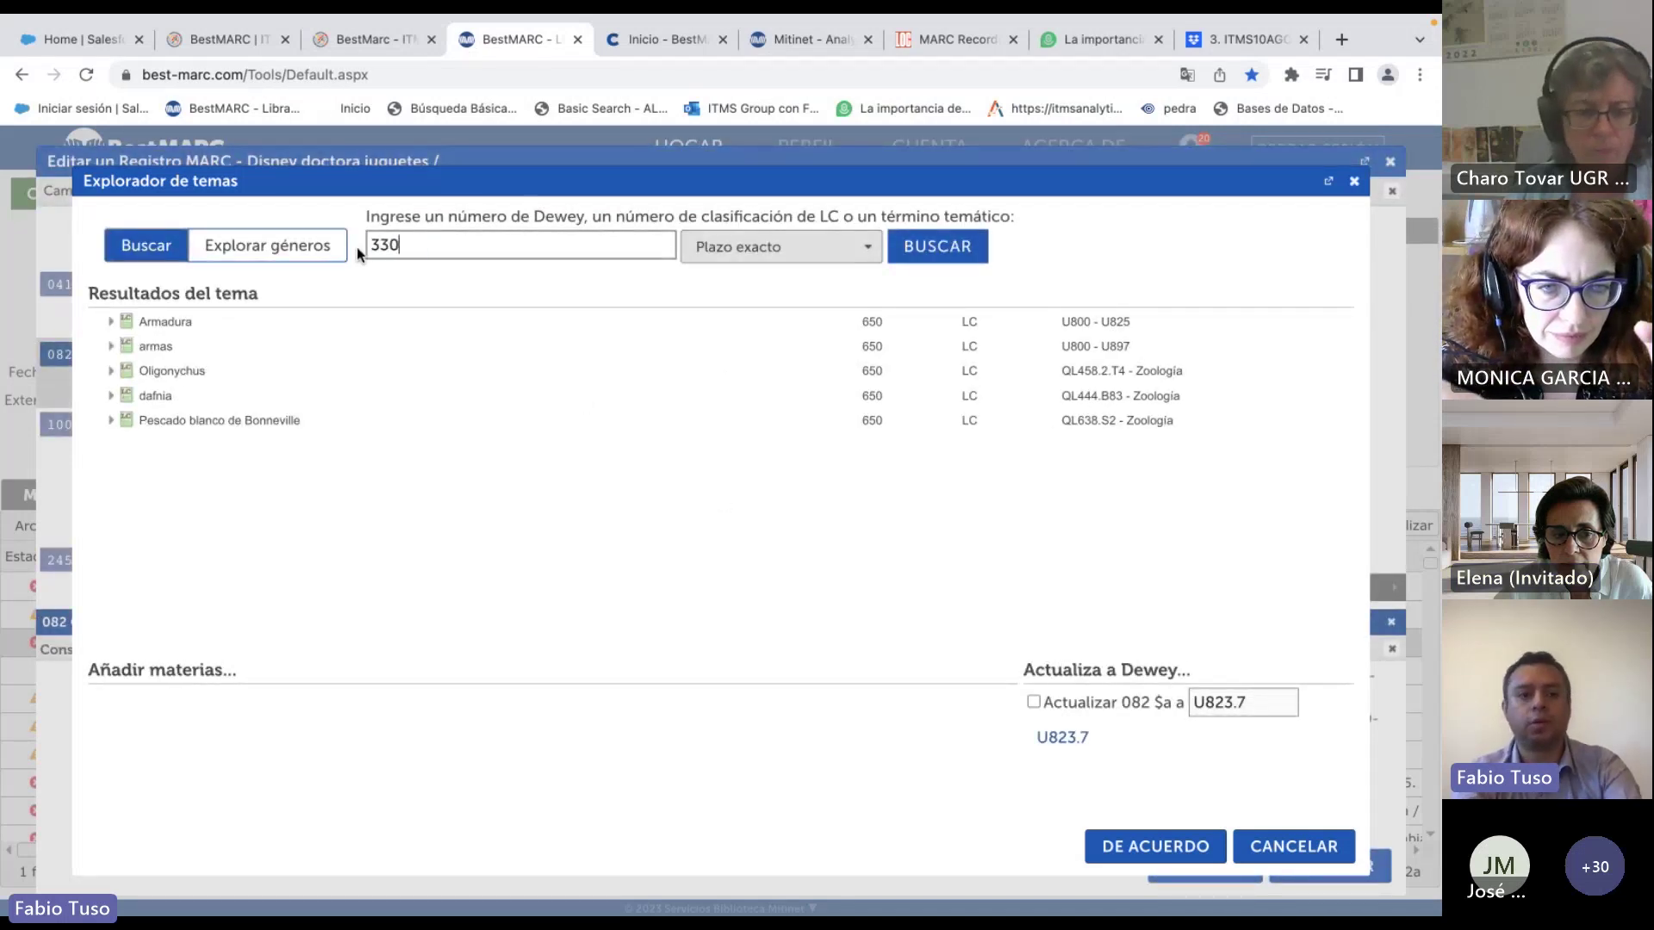
{"action": "left_click", "coordinate": [918, 248]}
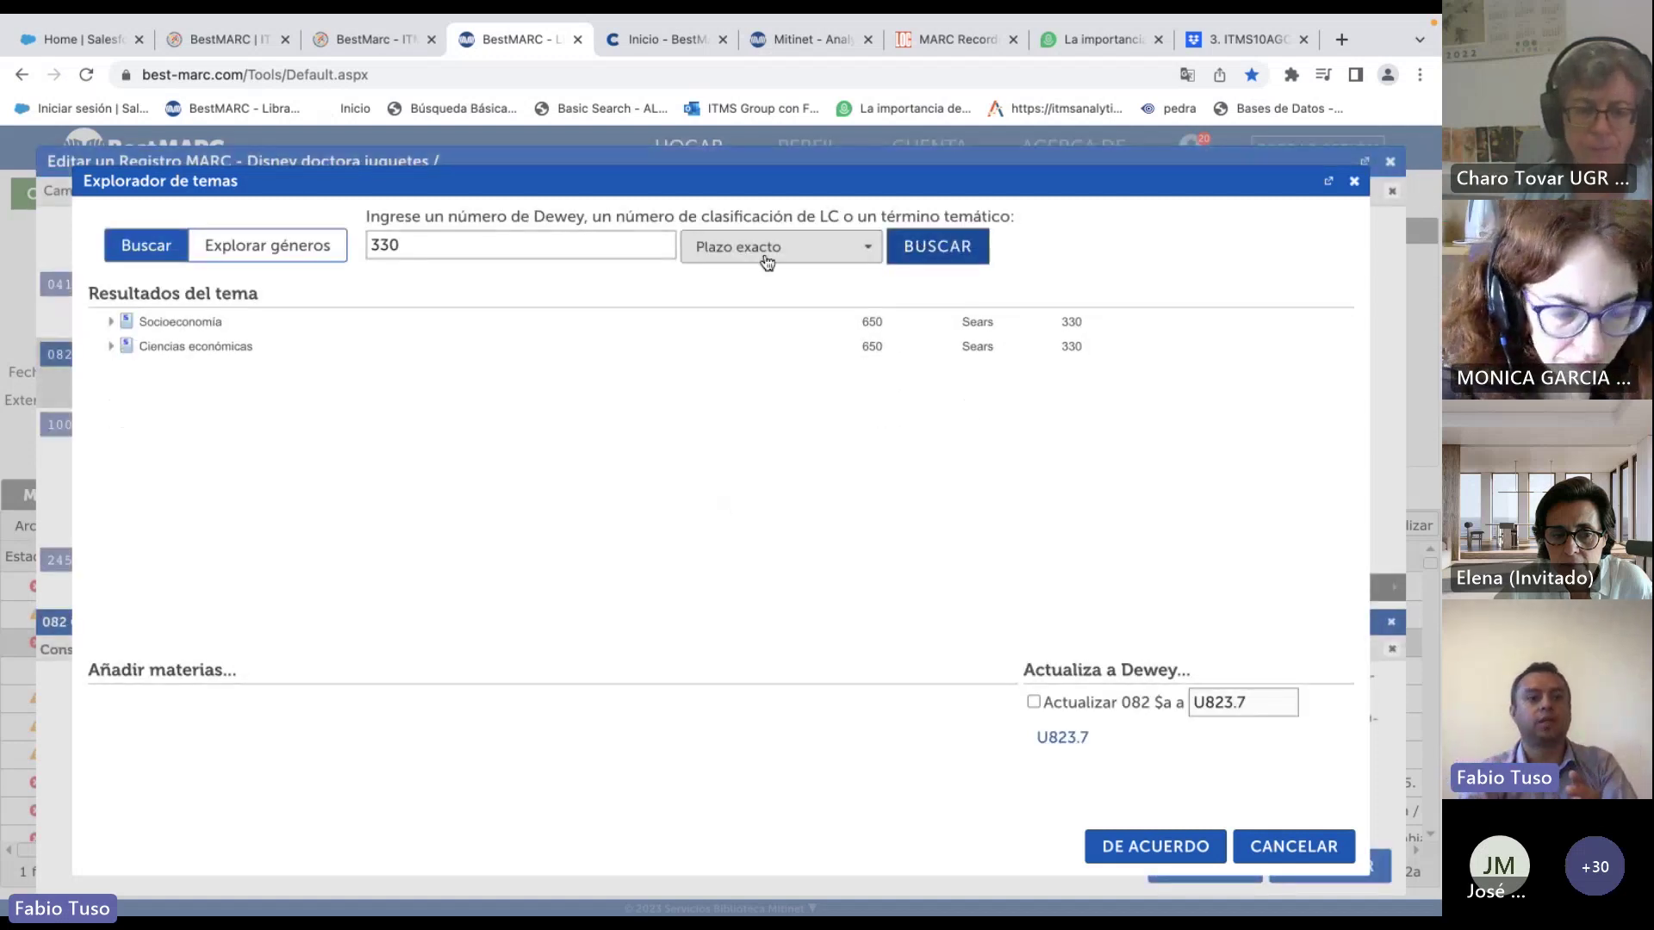
Explore Ciencias económicas and its broader terms, add the Sears subject Ciencias Sociales, and set the 082 $a update to 300.
{"action": "left_click", "coordinate": [195, 351]}
{"action": "left_click", "coordinate": [111, 346]}
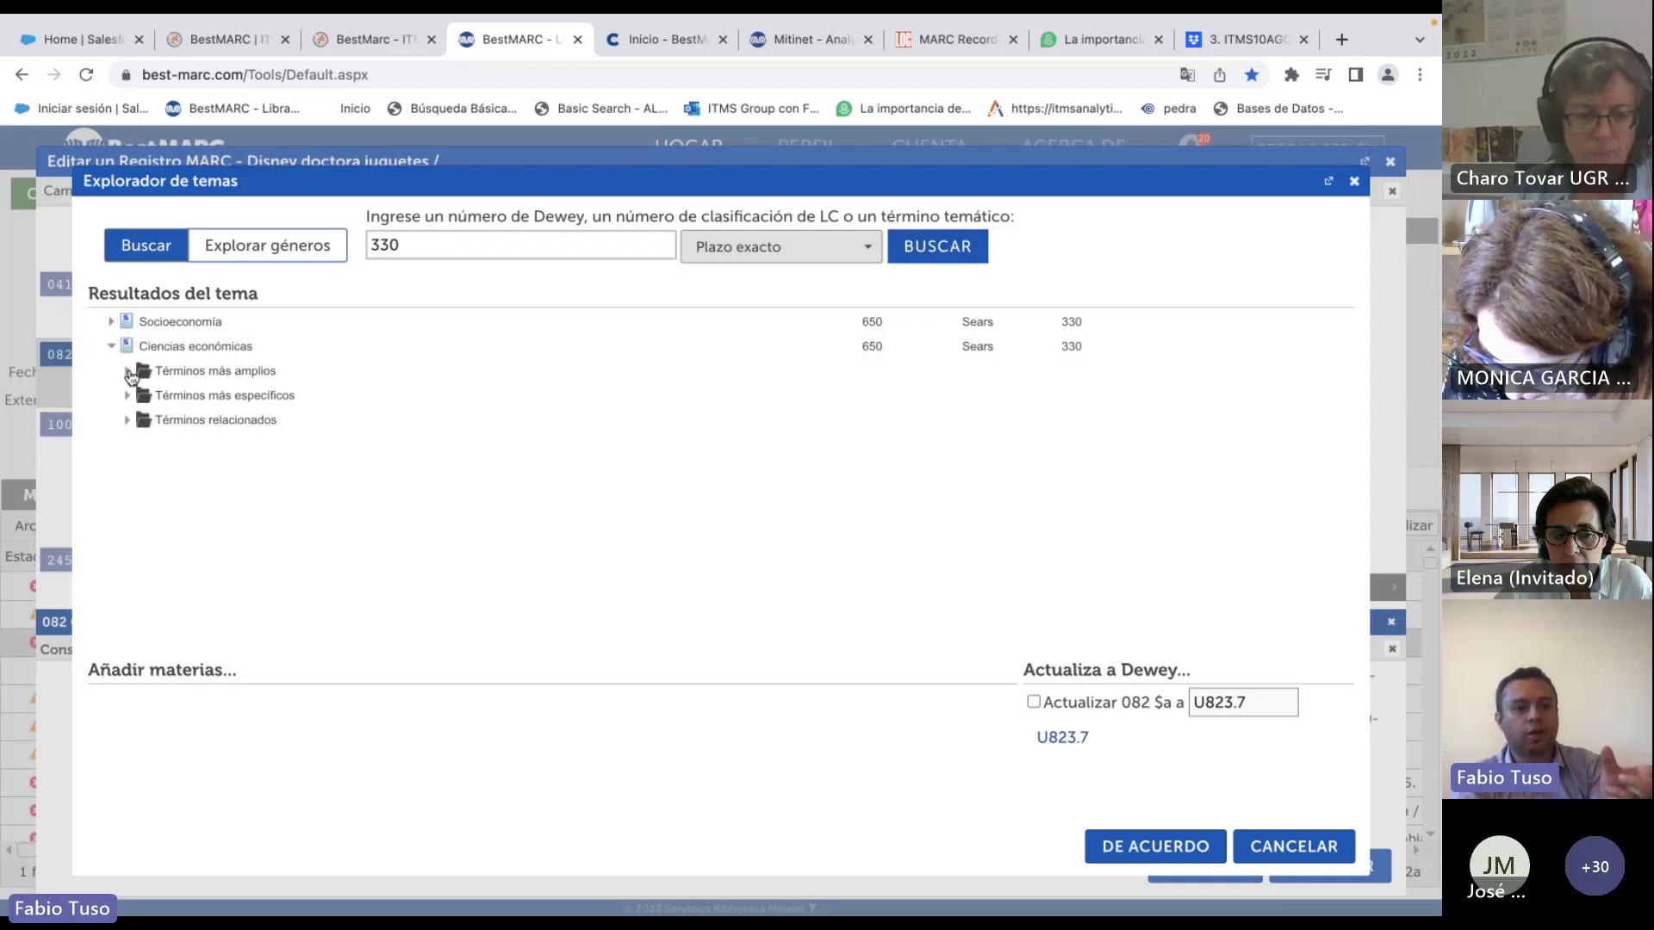
{"action": "left_click", "coordinate": [128, 420]}
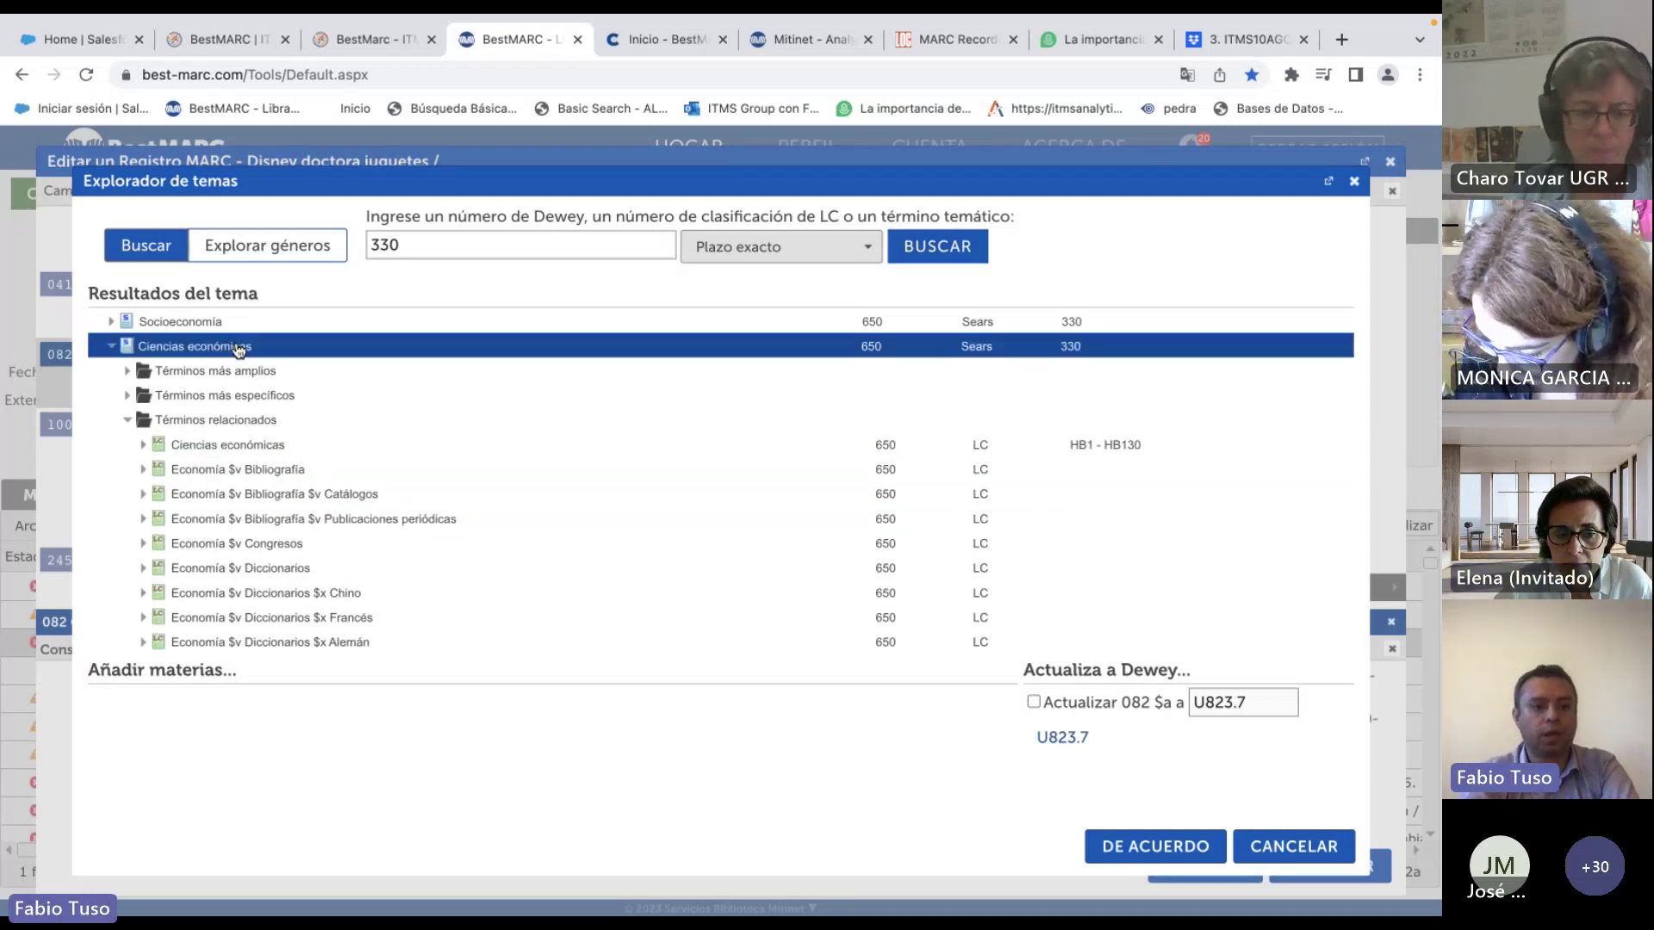
{"action": "left_click", "coordinate": [131, 372]}
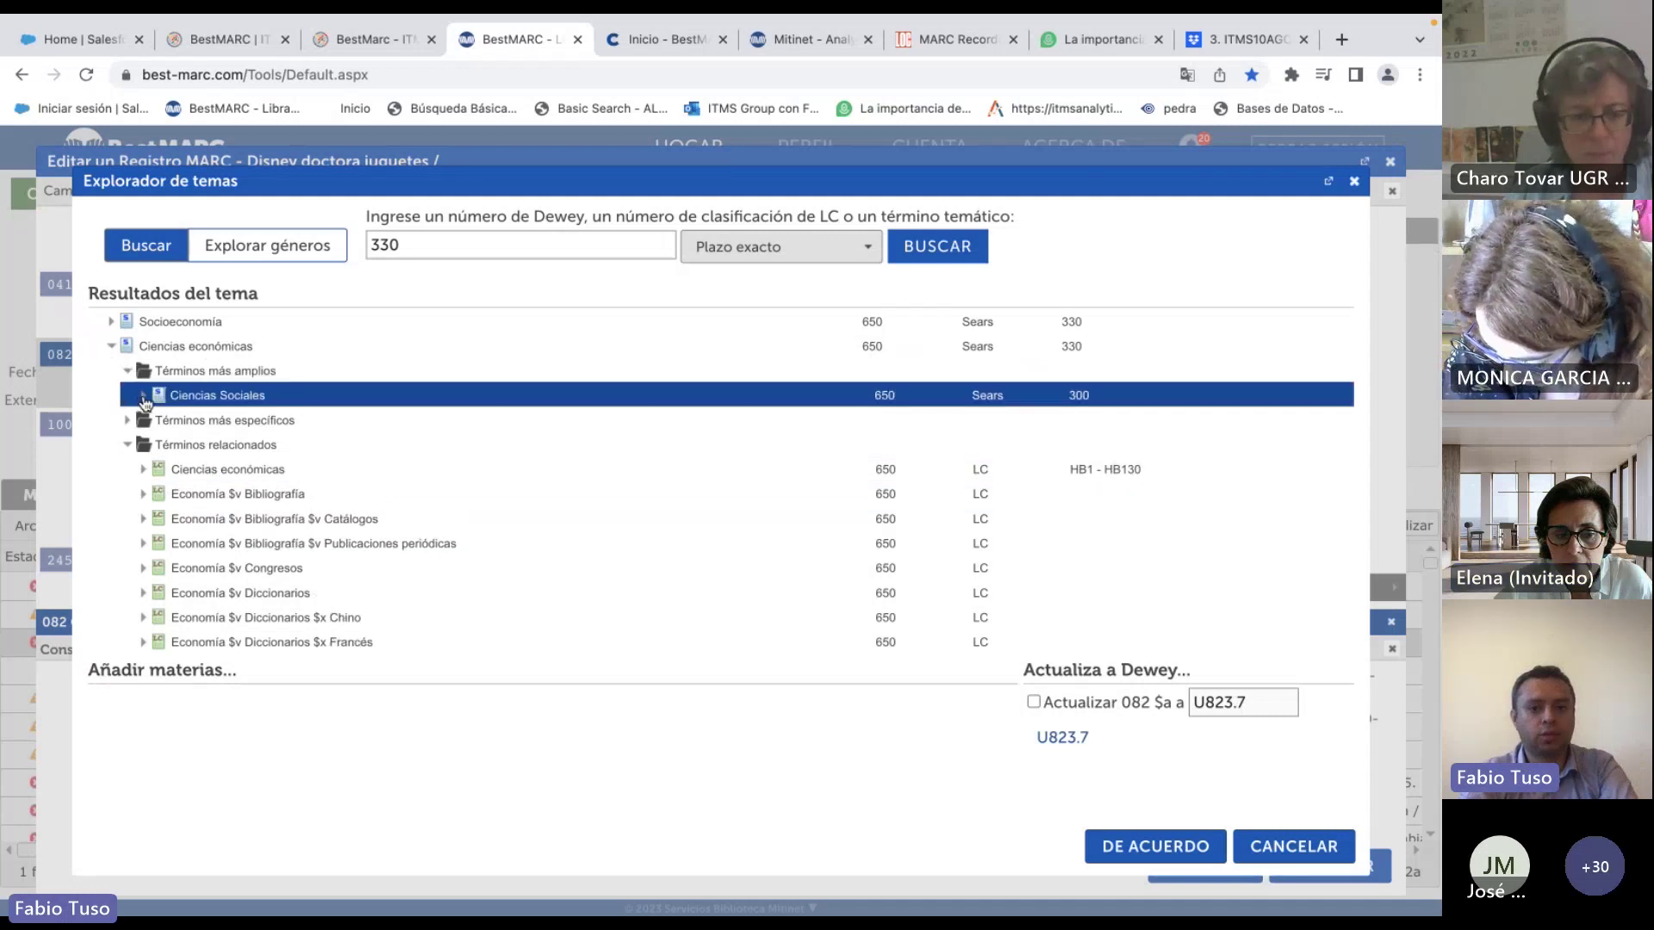
{"action": "left_click", "coordinate": [144, 398]}
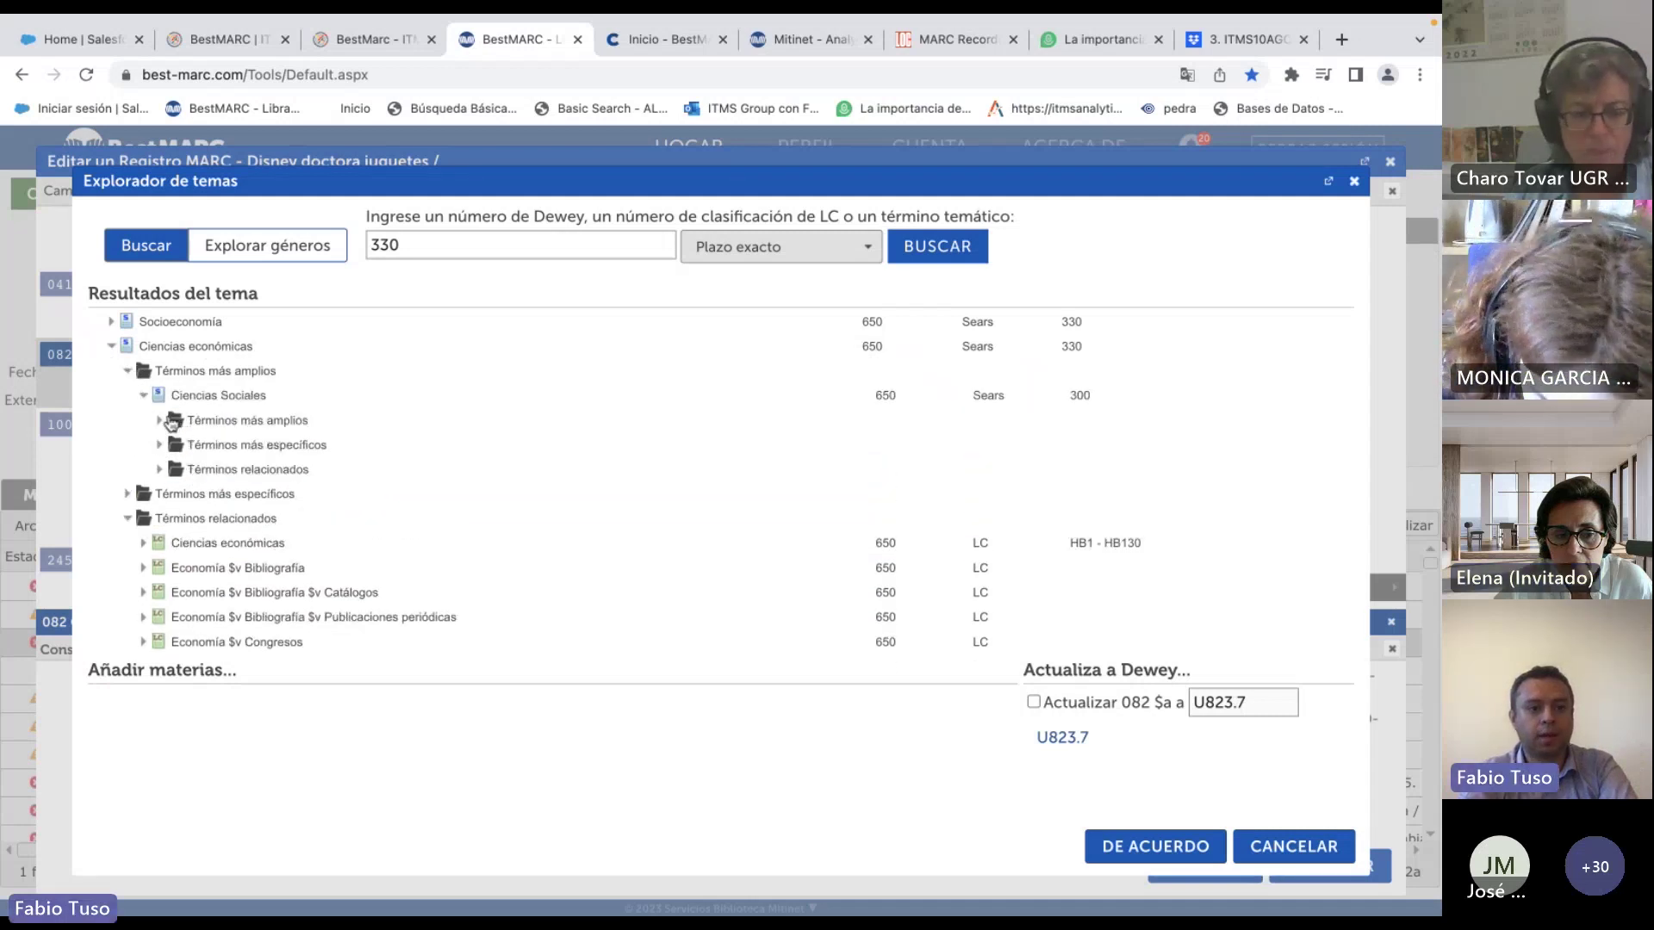
{"action": "left_click", "coordinate": [161, 446]}
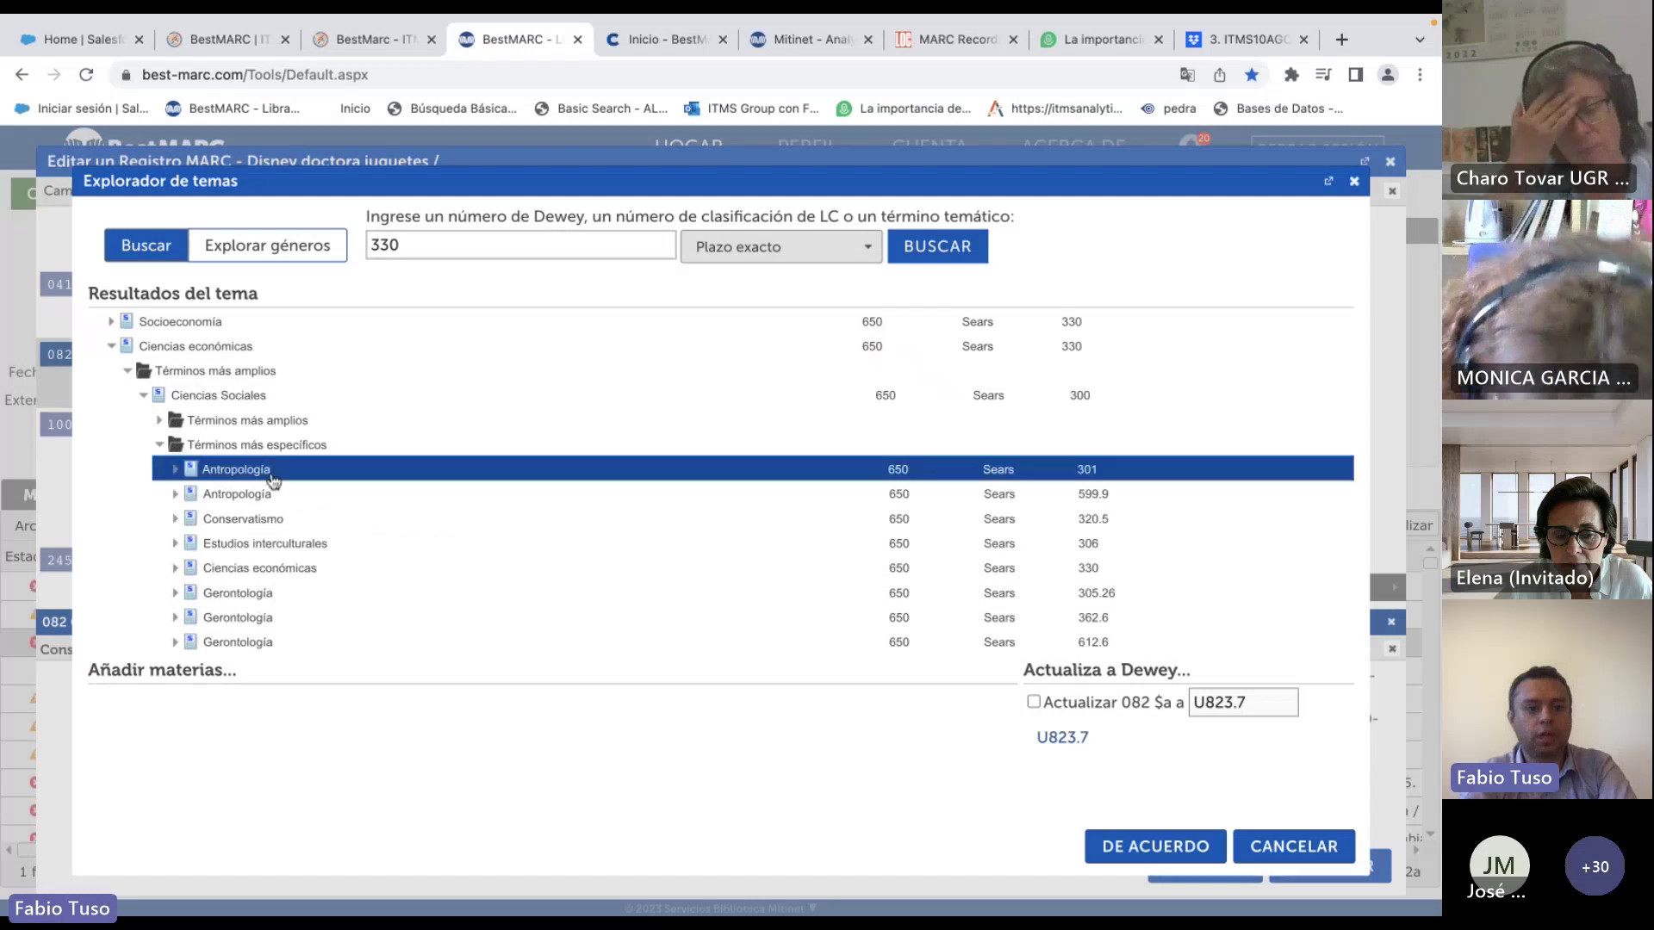
{"action": "scroll", "coordinate": [303, 569], "scroll_direction": "down", "scroll_amount": 3}
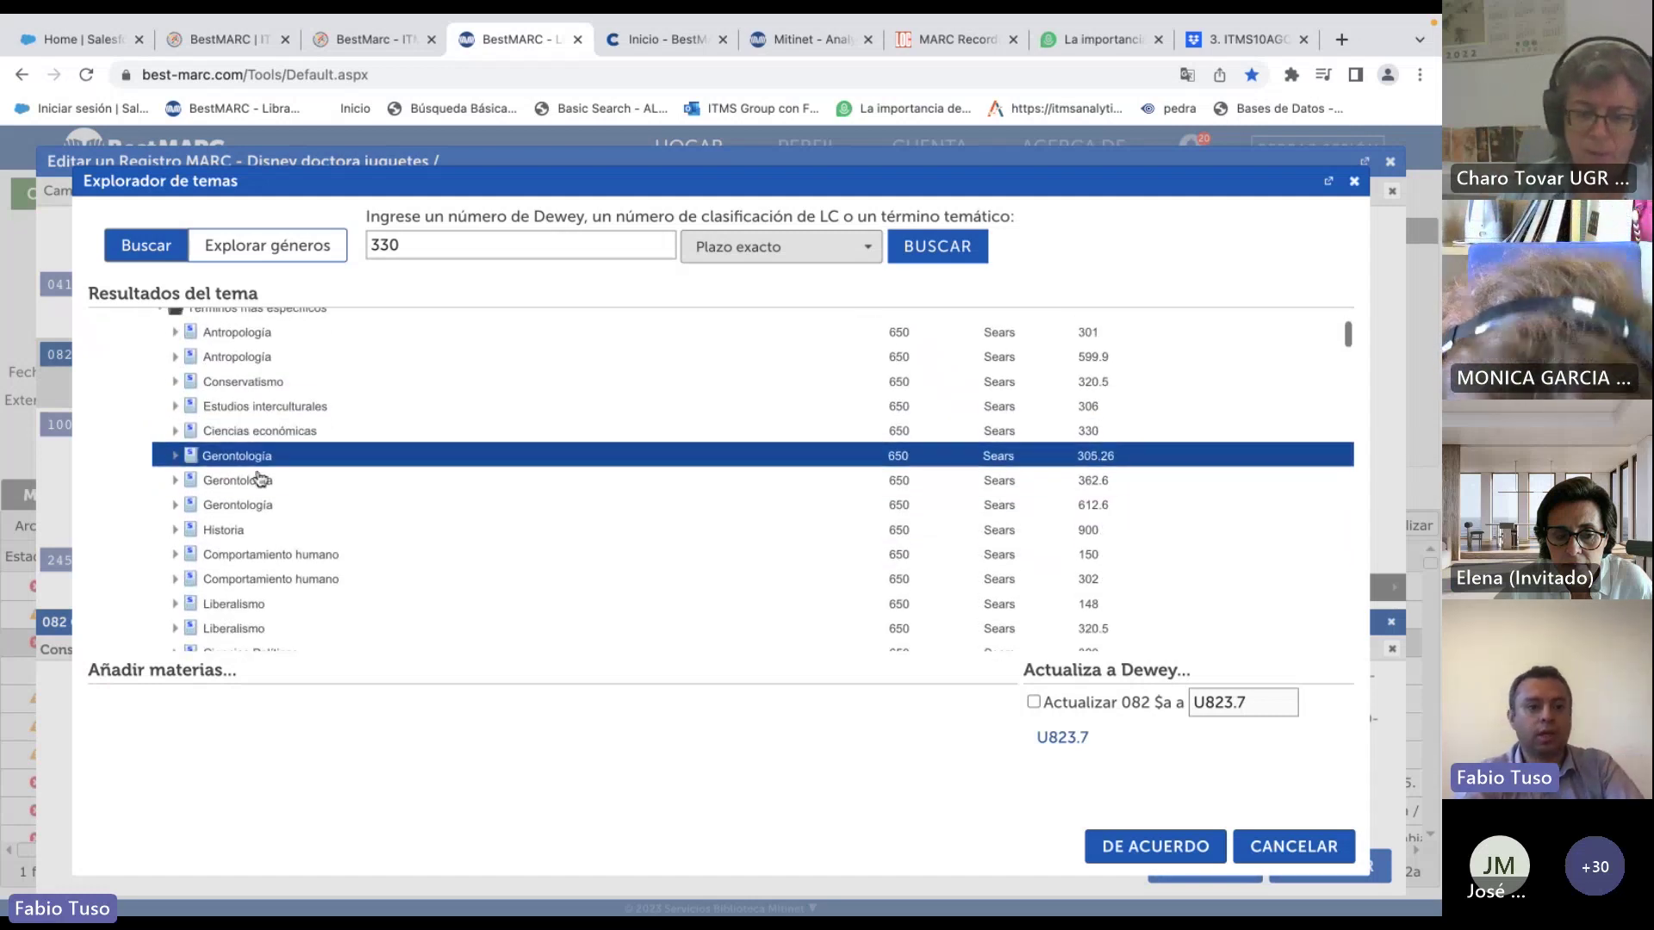
{"action": "scroll", "coordinate": [218, 451], "scroll_direction": "up", "scroll_amount": 3}
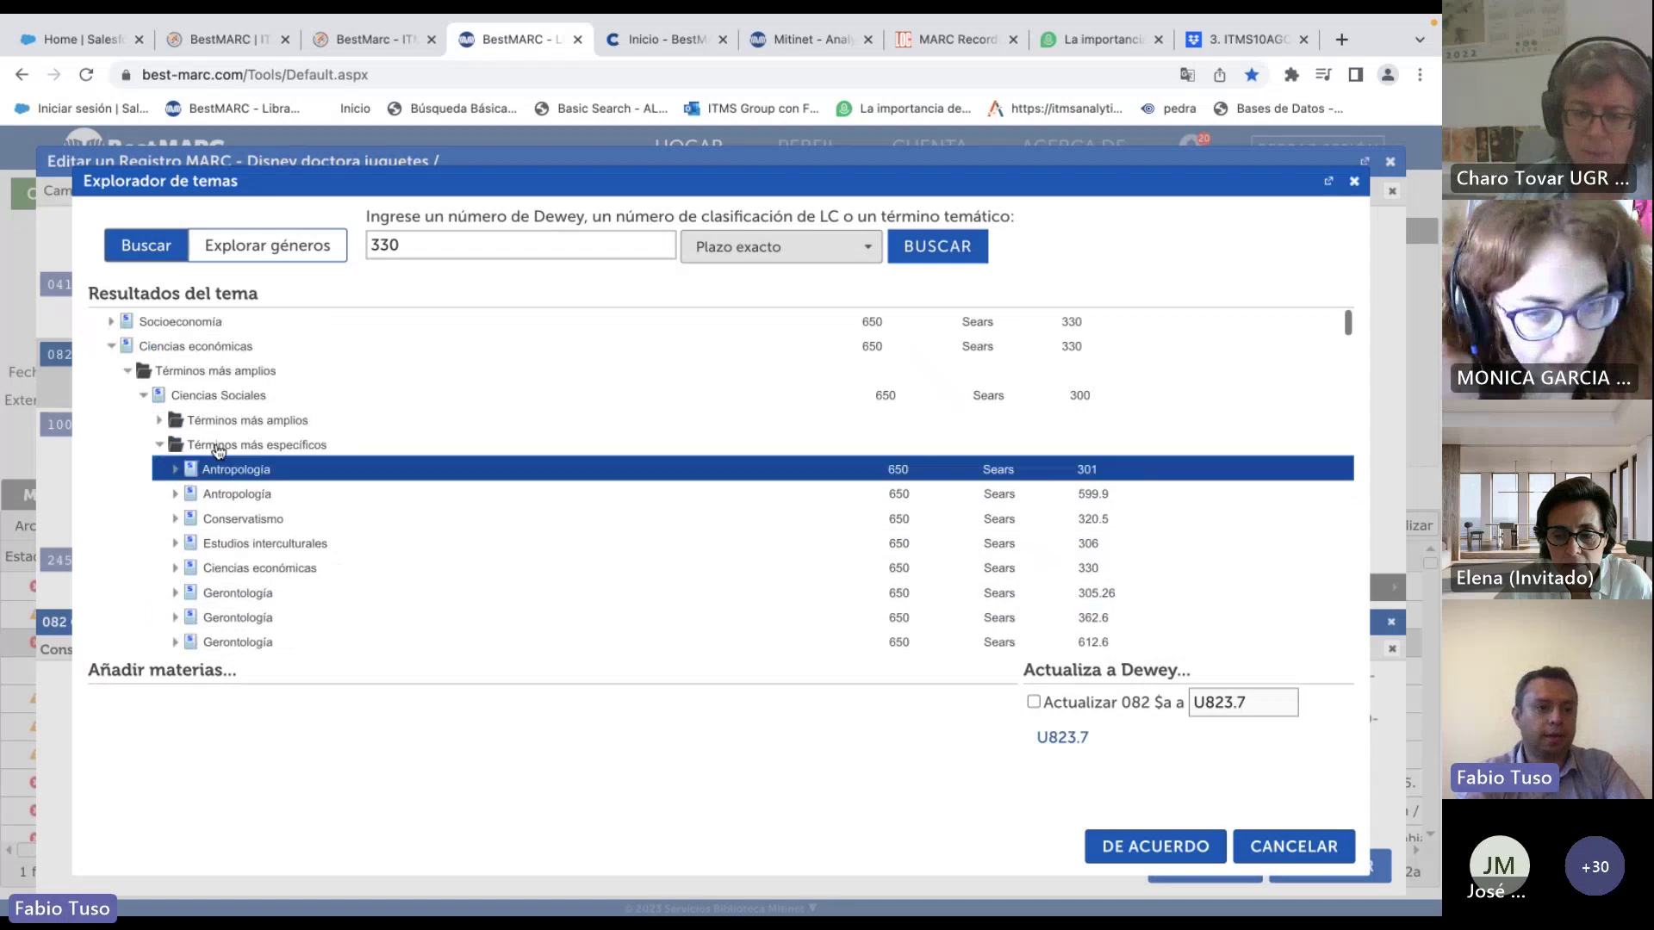
{"action": "left_click", "coordinate": [232, 404]}
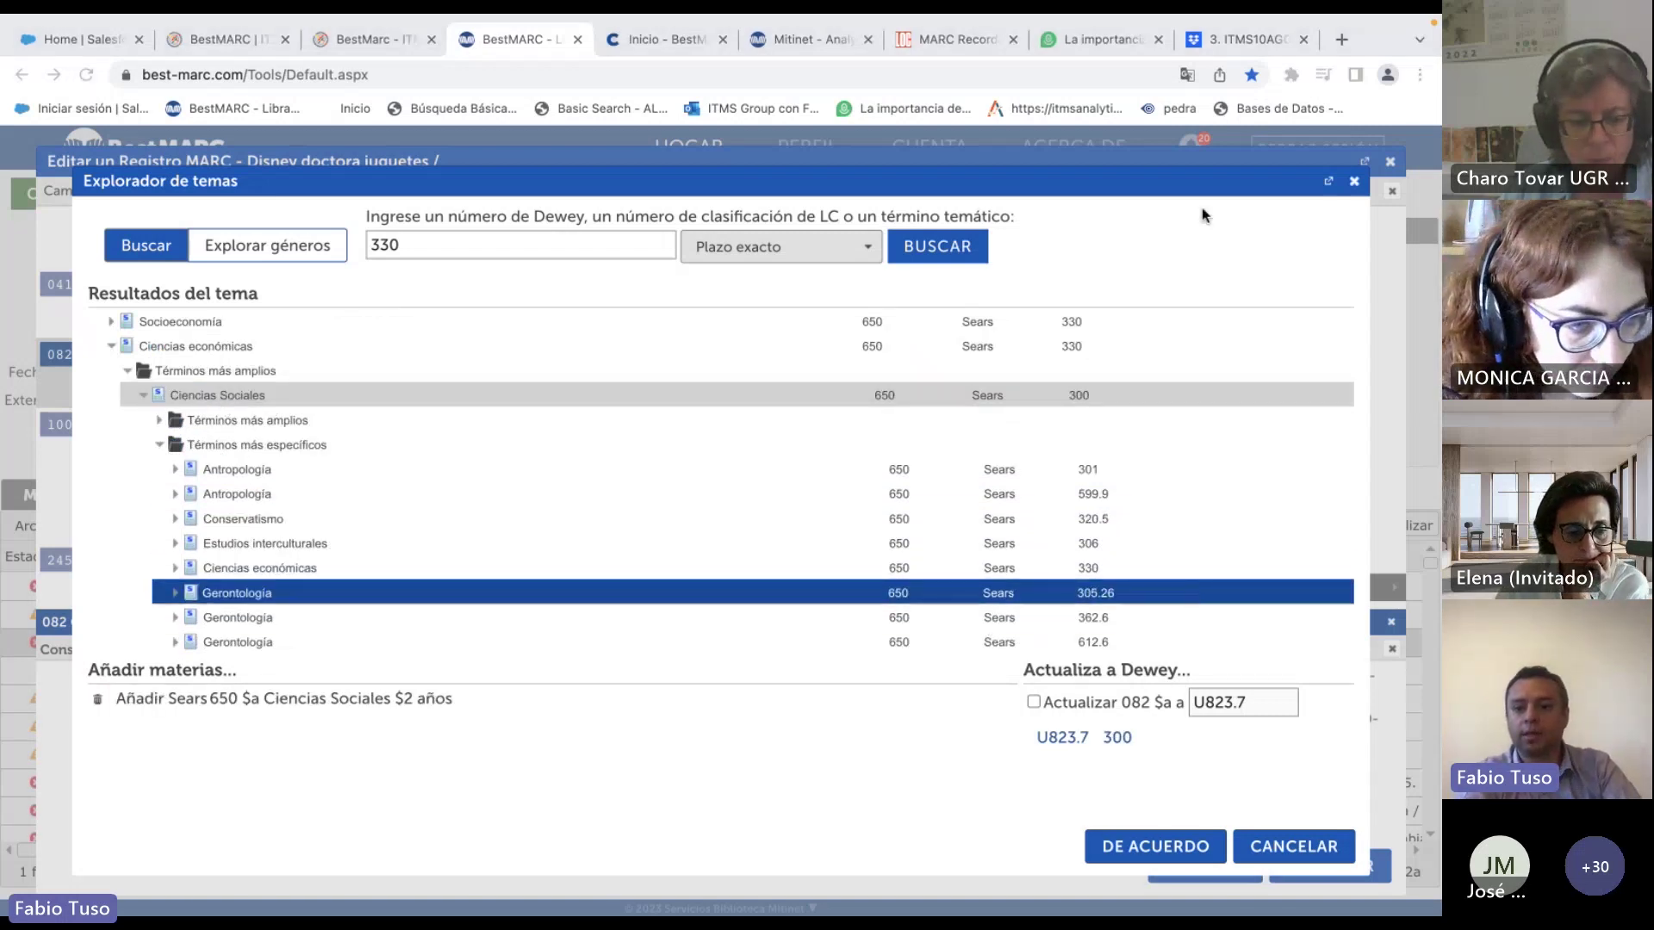
{"action": "left_click", "coordinate": [1117, 737]}
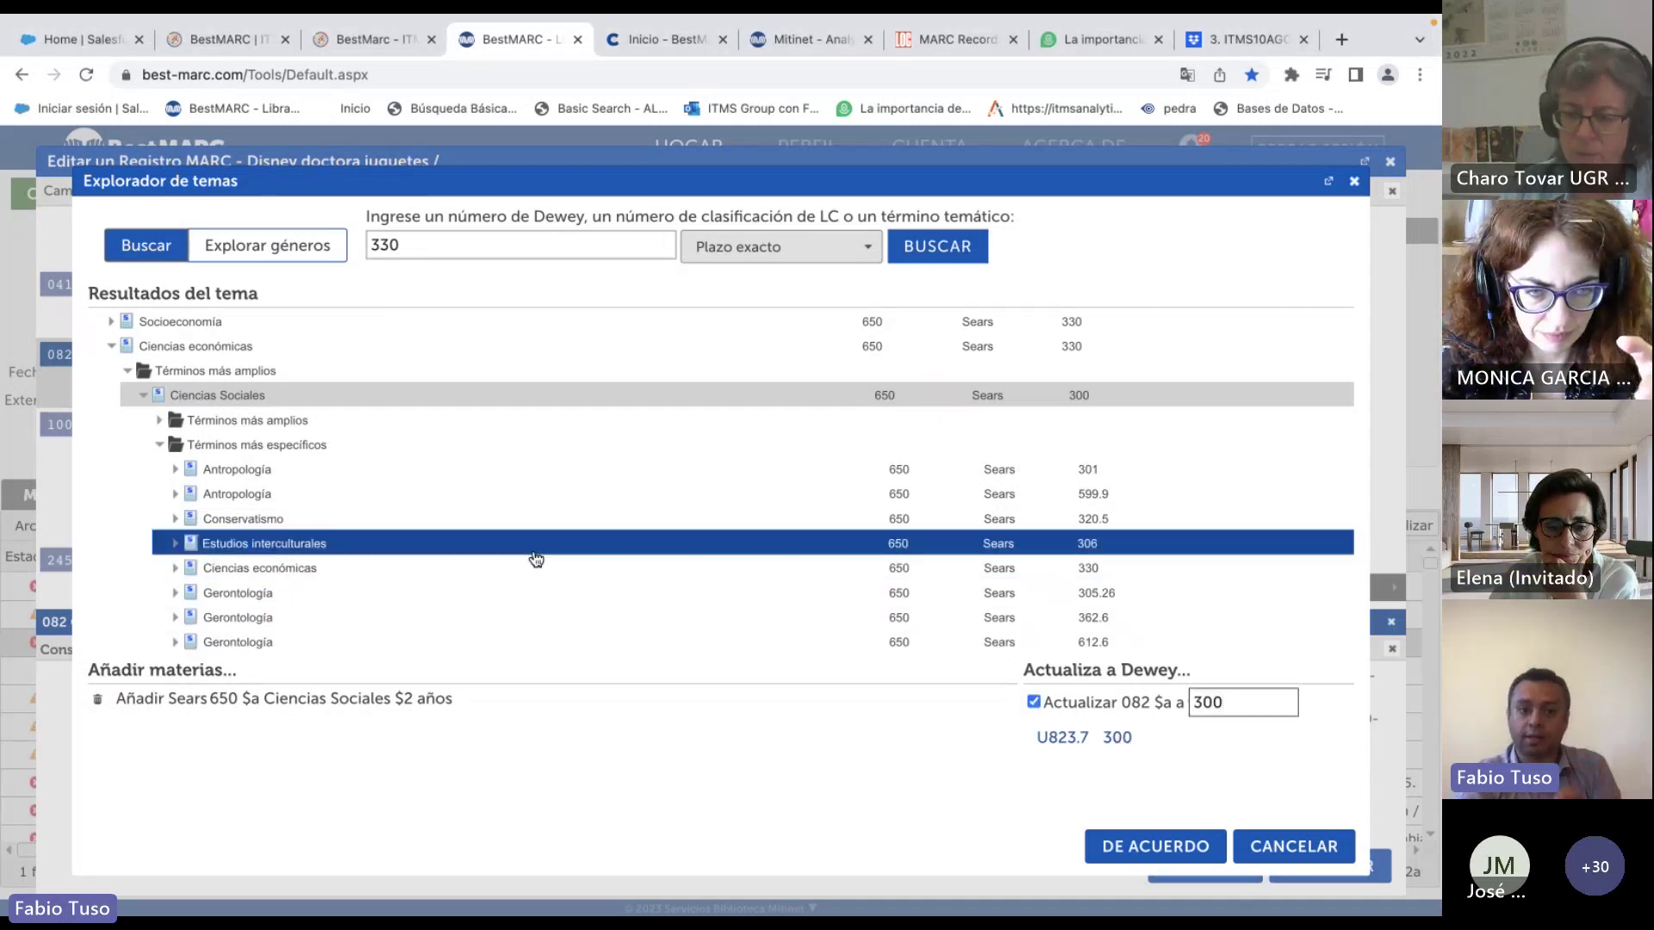
Search the subject explorer for Dewey number 540.1 and expand the related terms of Alquimia.
{"action": "left_click", "coordinate": [457, 247]}
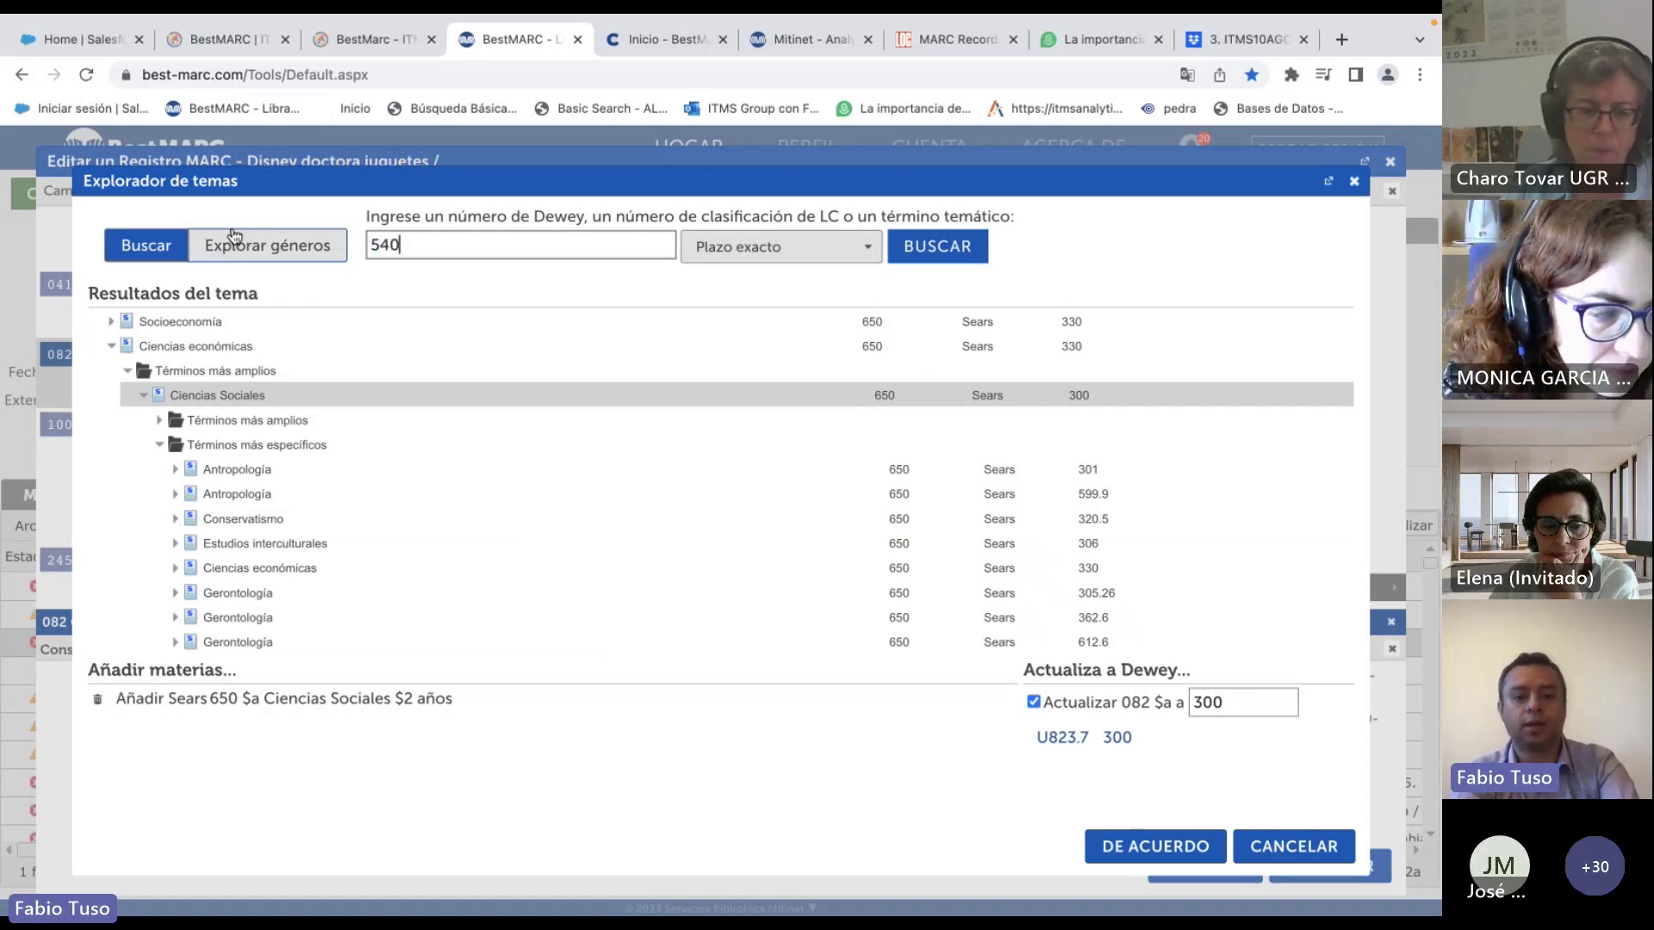
{"action": "left_click", "coordinate": [917, 248]}
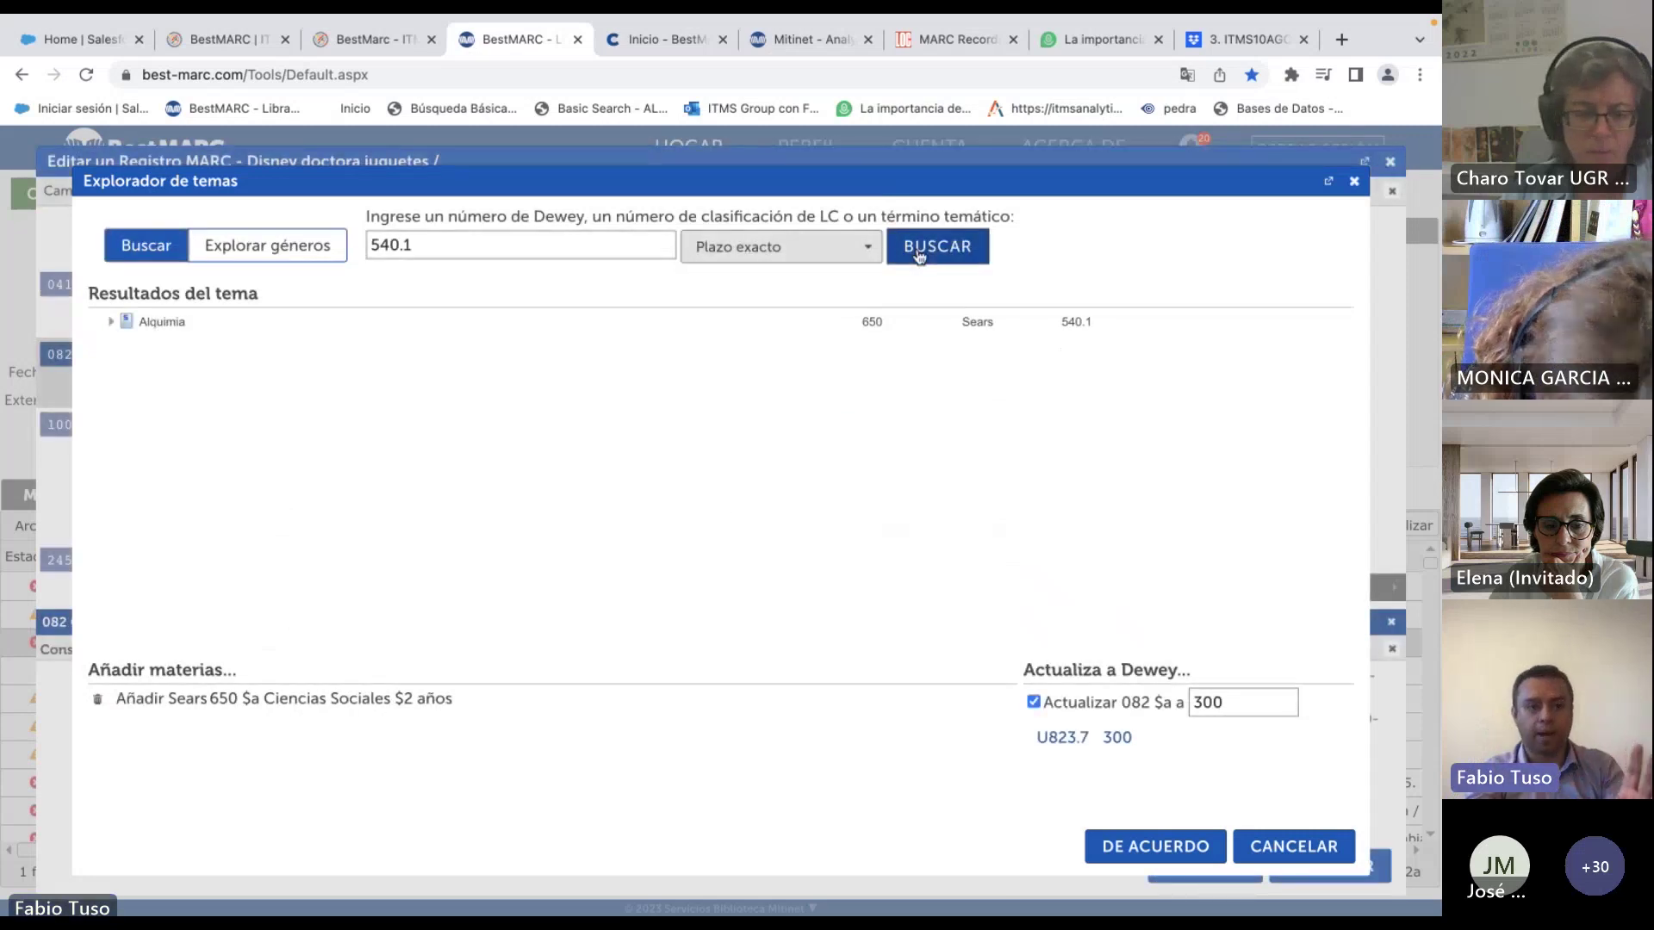
{"action": "left_click", "coordinate": [109, 322]}
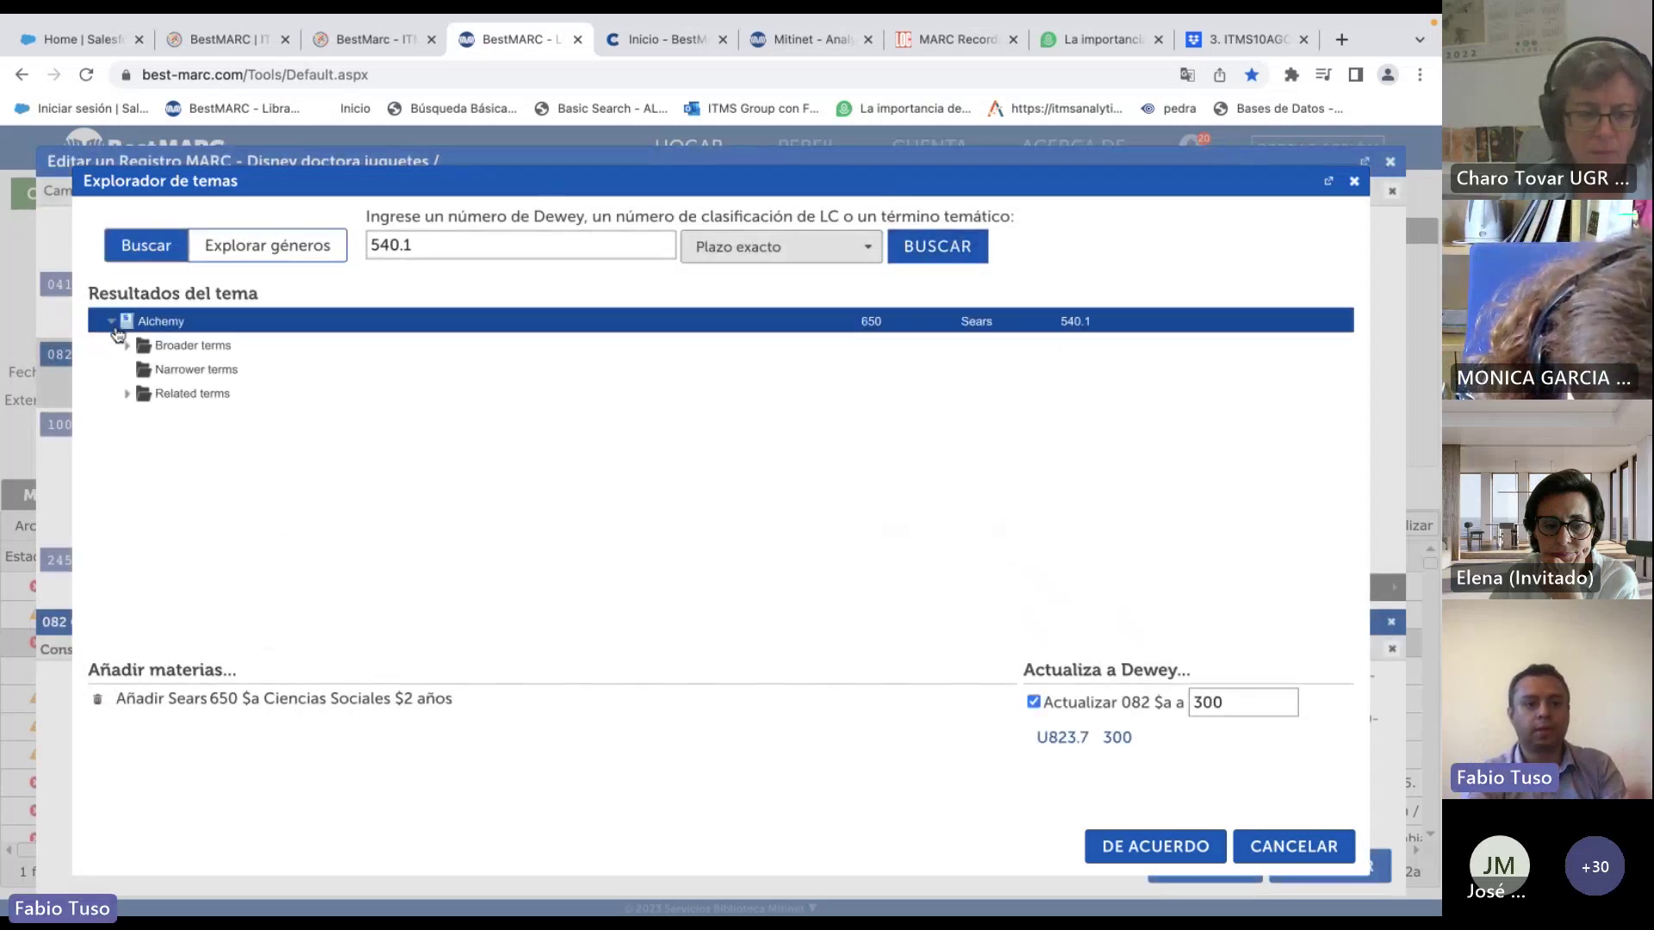
{"action": "left_click", "coordinate": [128, 397]}
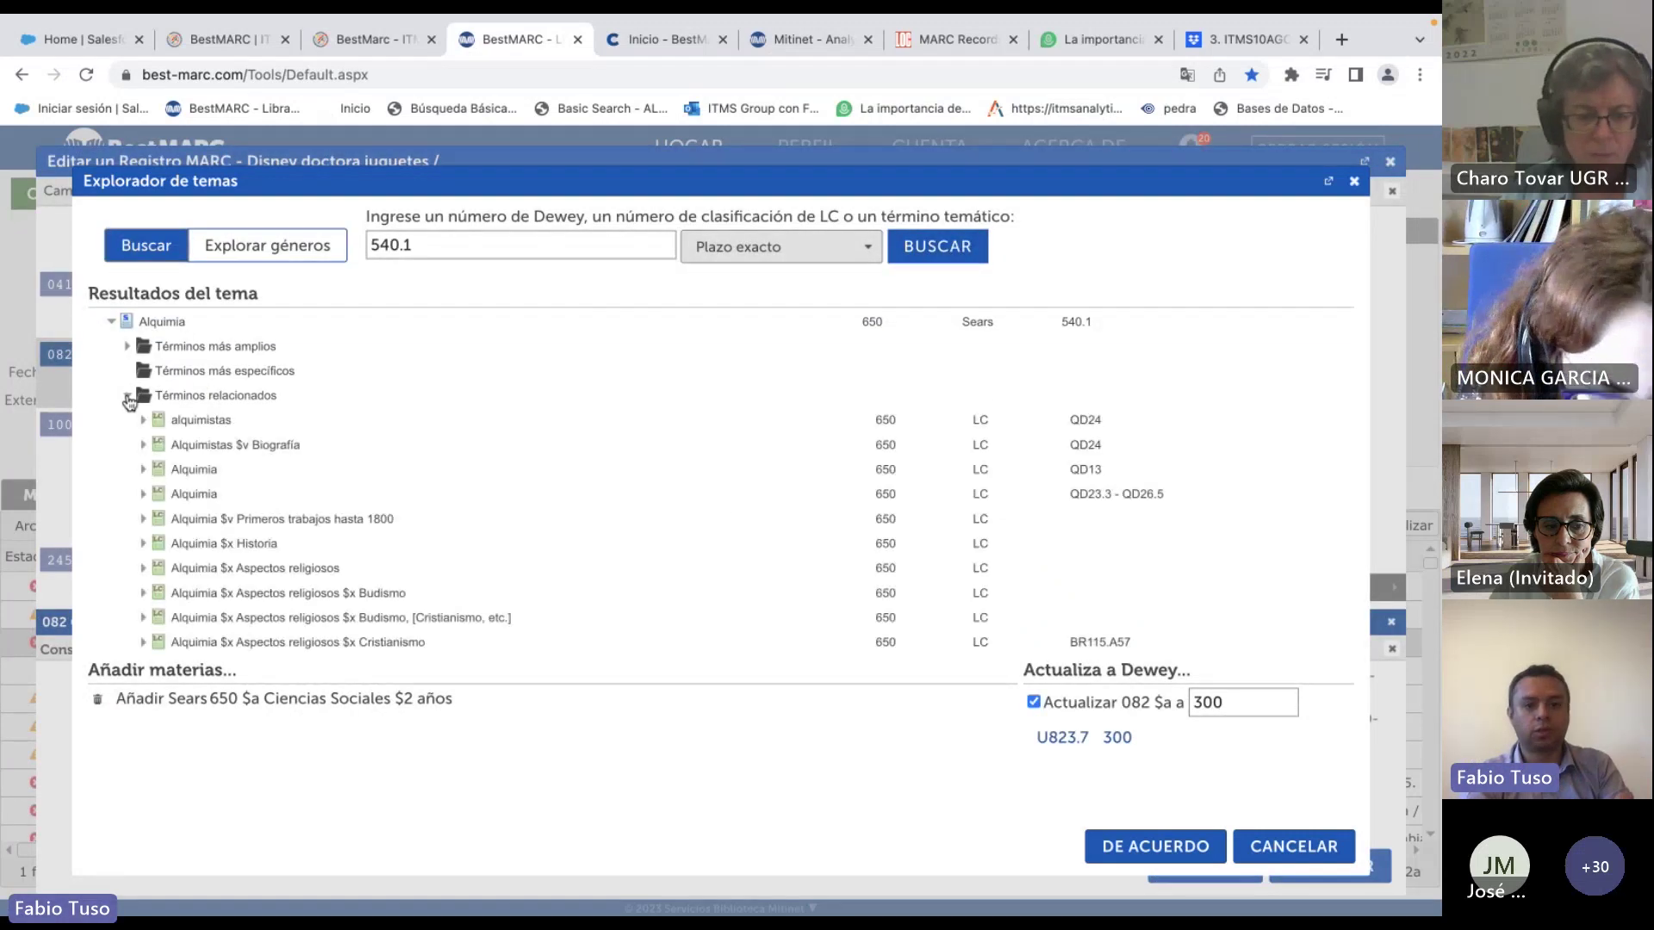
{"action": "scroll", "coordinate": [250, 538], "scroll_direction": "down", "scroll_amount": 1}
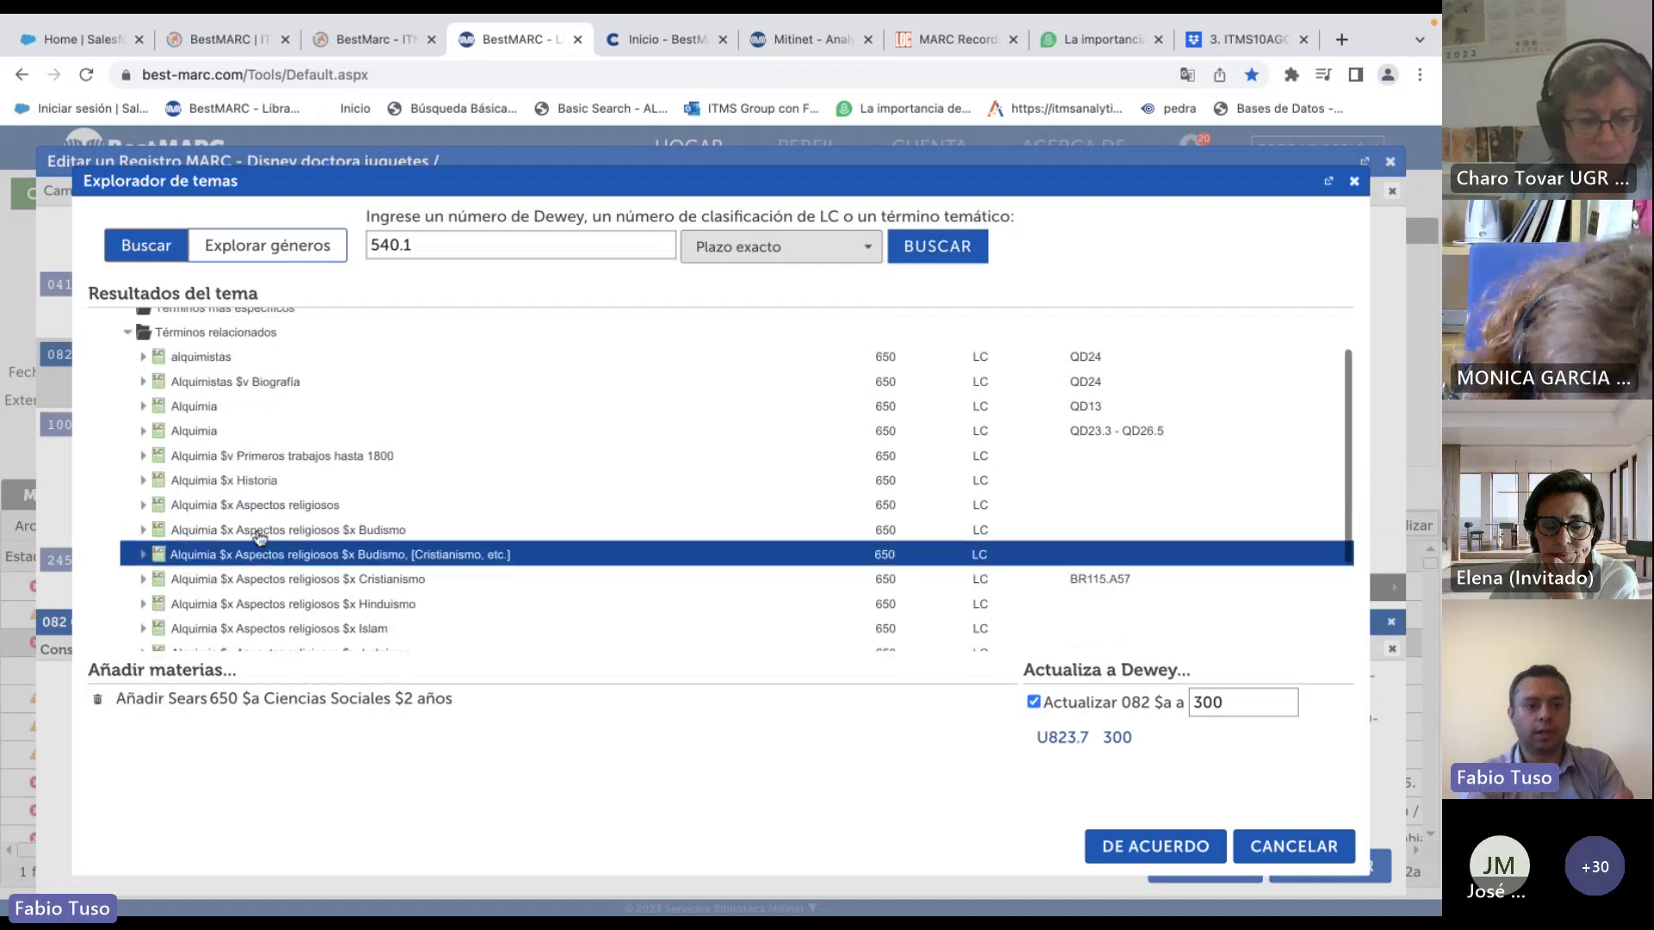
Replace the chosen Alquimia $x Historia heading with its related Sears term Alquimia, and apply the subjects with 082 $a set to 540.1.
{"action": "left_click", "coordinate": [293, 479]}
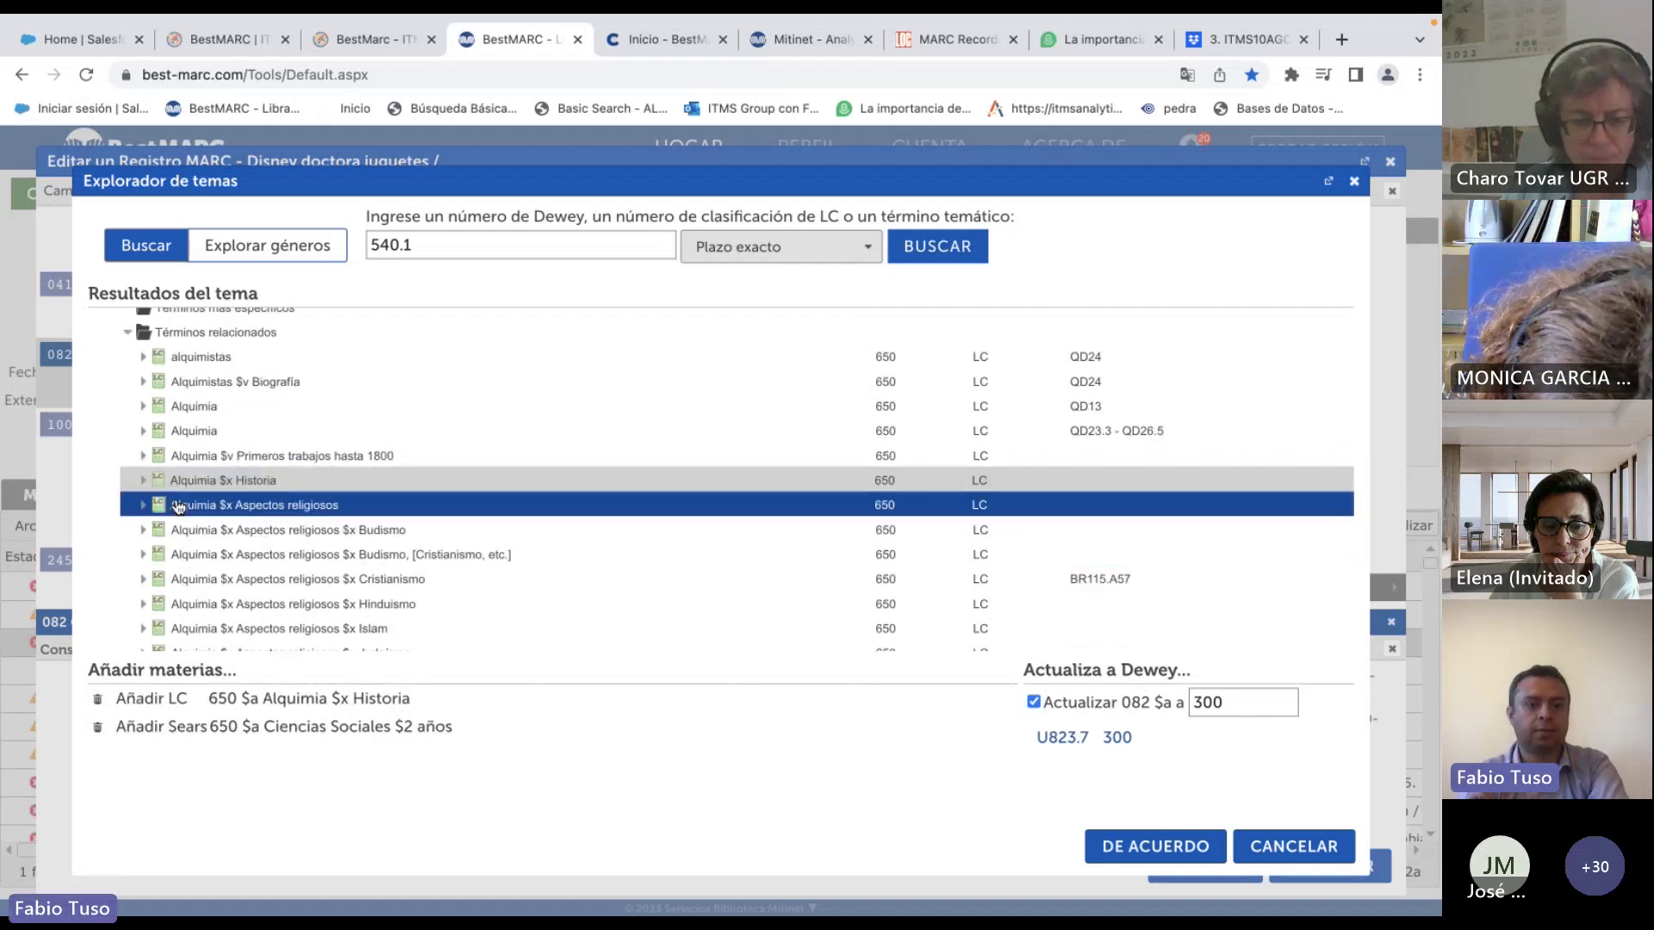
{"action": "left_click", "coordinate": [143, 480]}
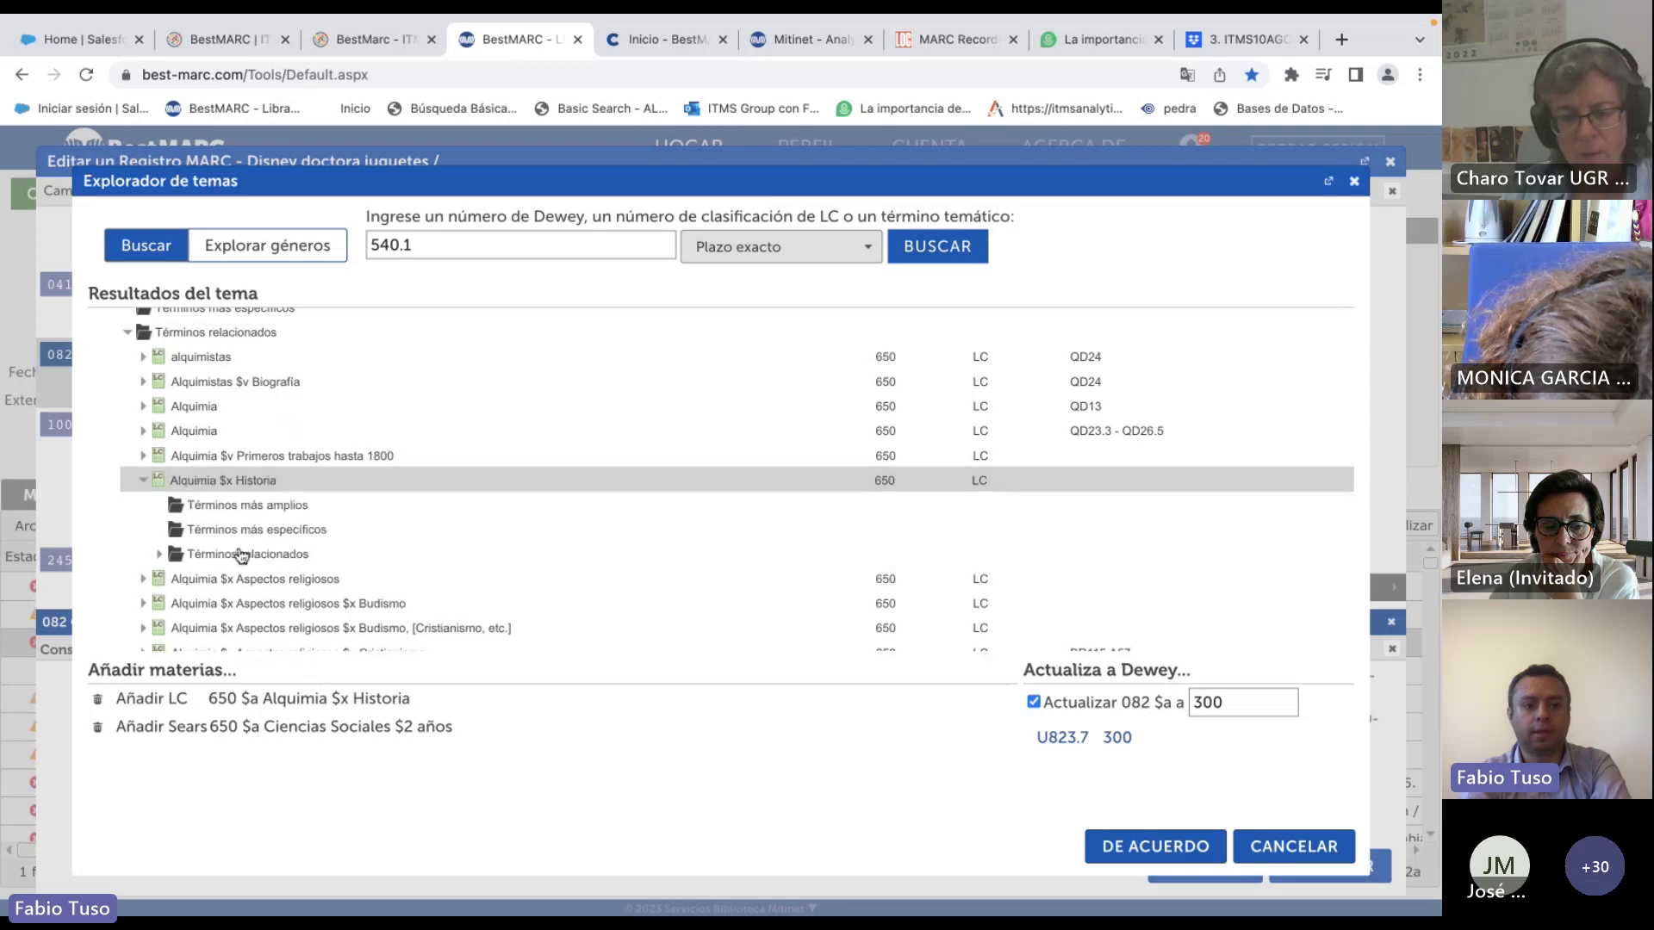
{"action": "left_click", "coordinate": [234, 555]}
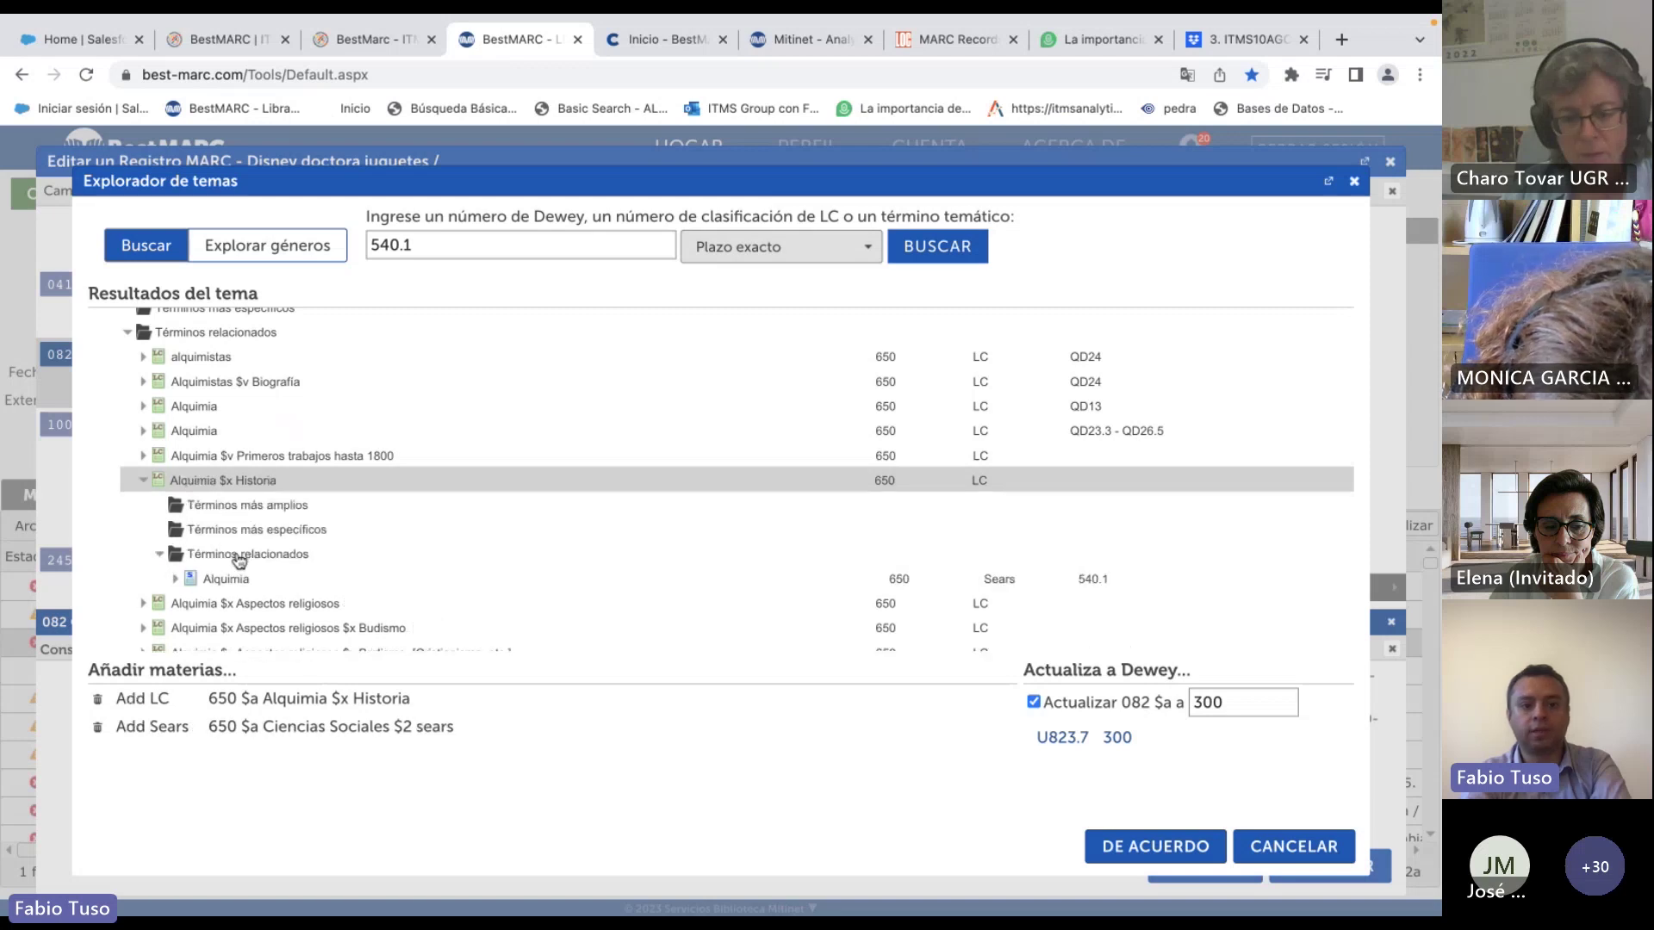
{"action": "left_click", "coordinate": [361, 584]}
{"action": "left_click", "coordinate": [431, 488]}
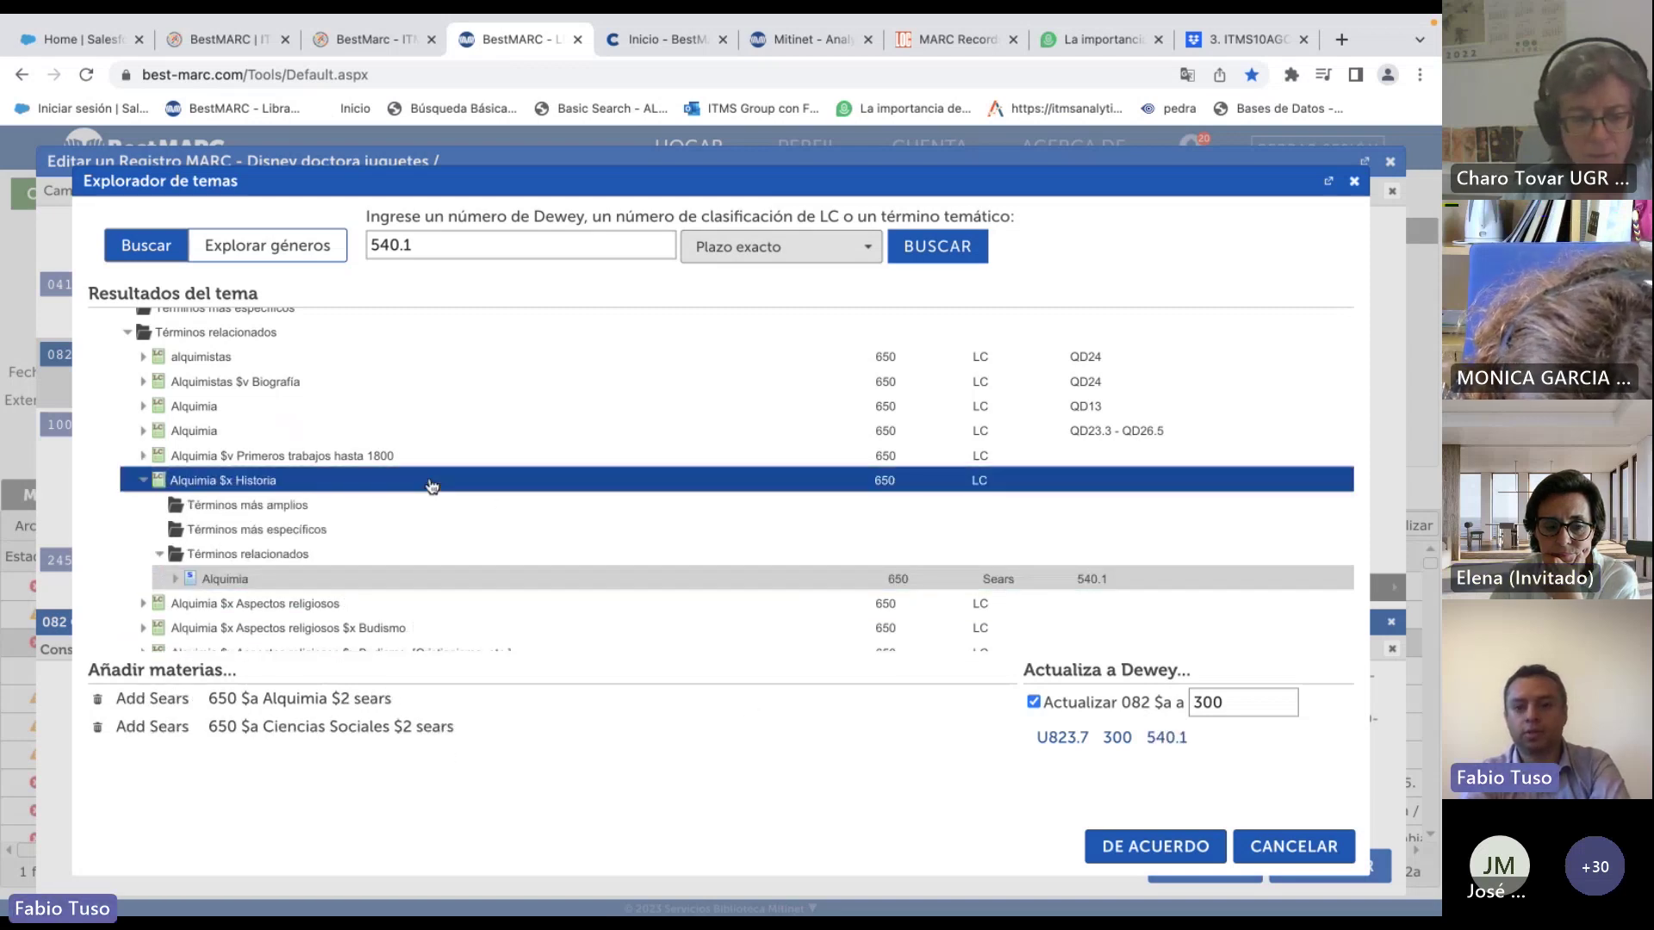
{"action": "left_click", "coordinate": [1180, 846]}
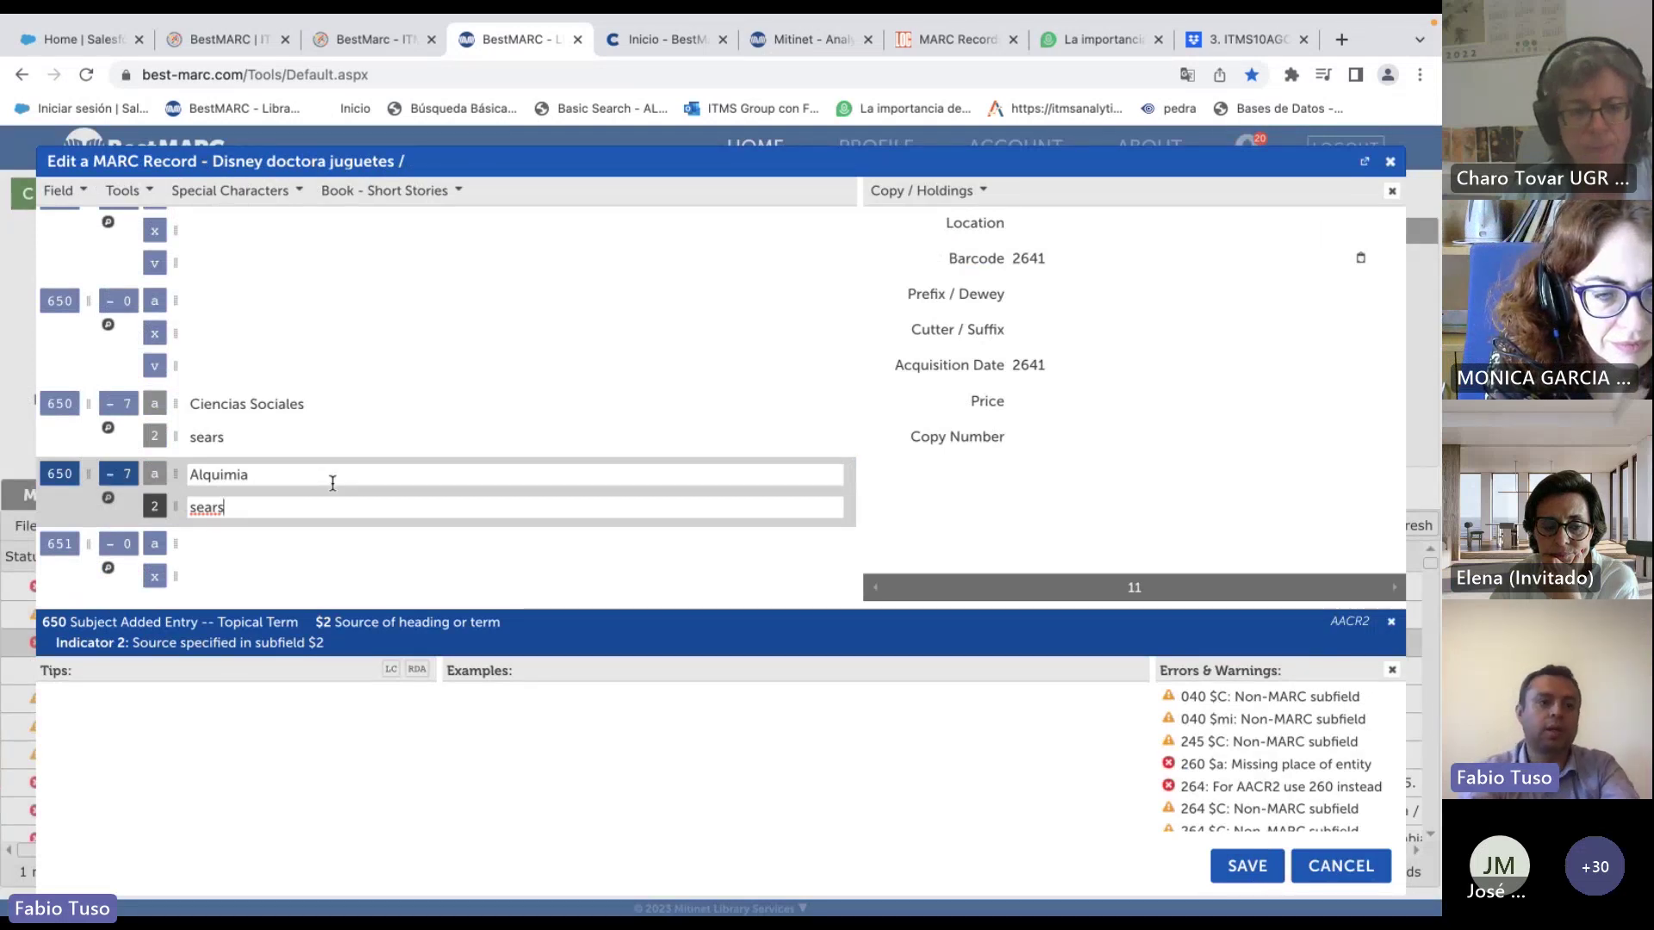
Review the edited MARC record from the added 650 subjects back up to the Dewey number in field 082.
{"action": "scroll", "coordinate": [332, 483], "scroll_direction": "up", "scroll_amount": 10}
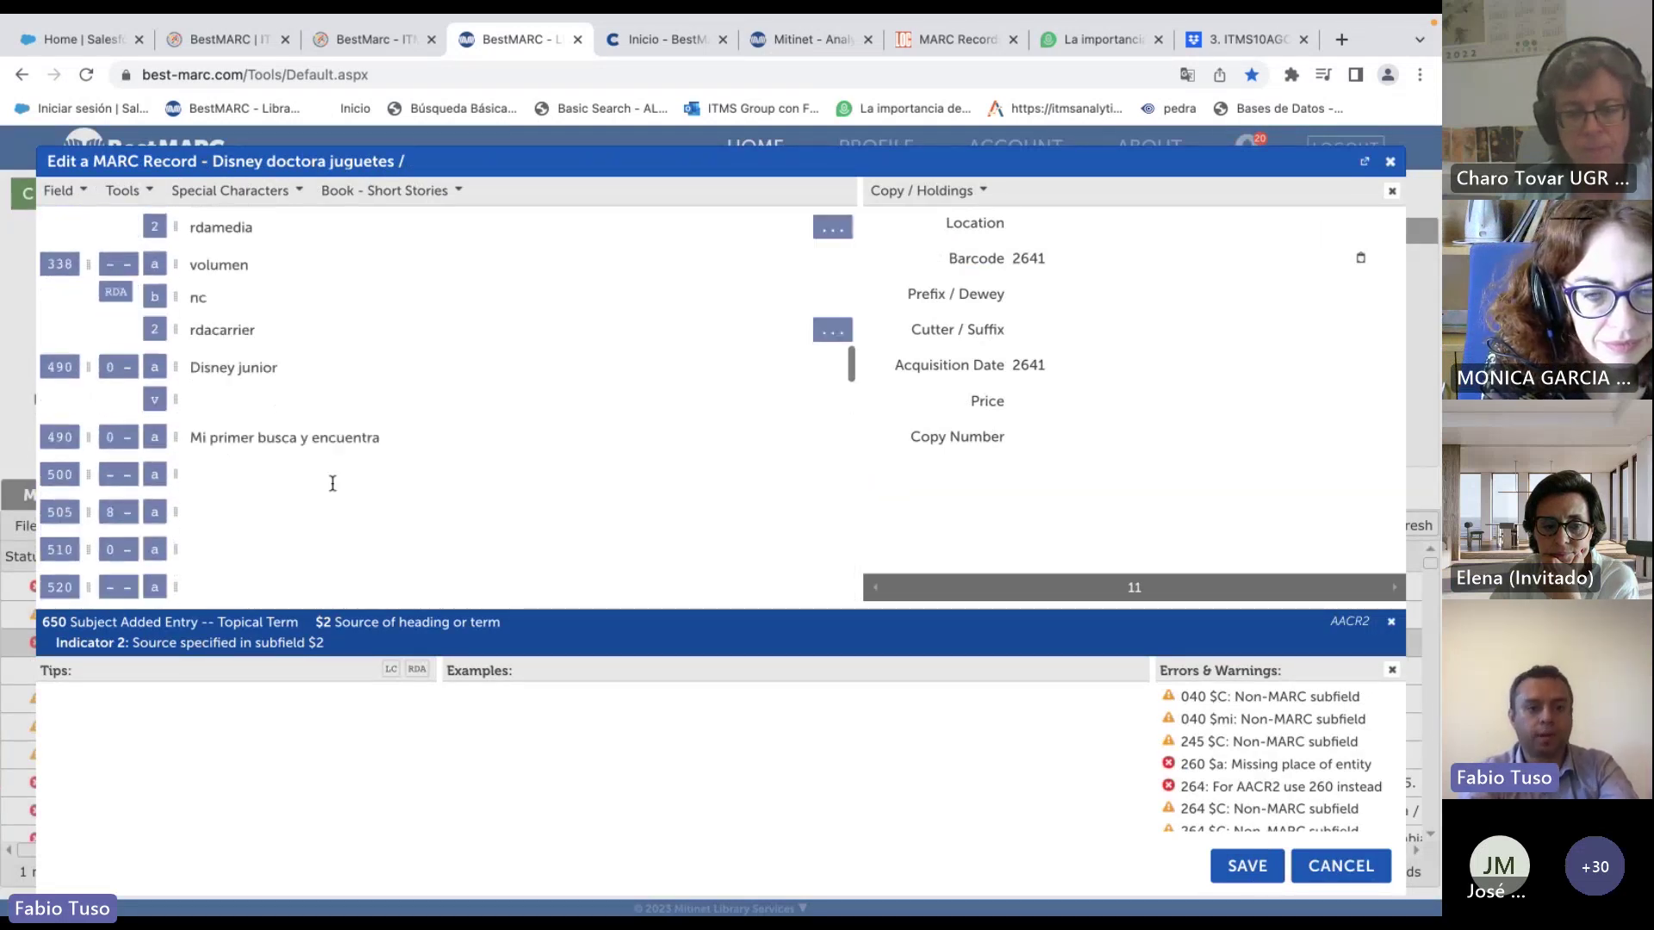
{"action": "scroll", "coordinate": [332, 483], "scroll_direction": "up", "scroll_amount": 12}
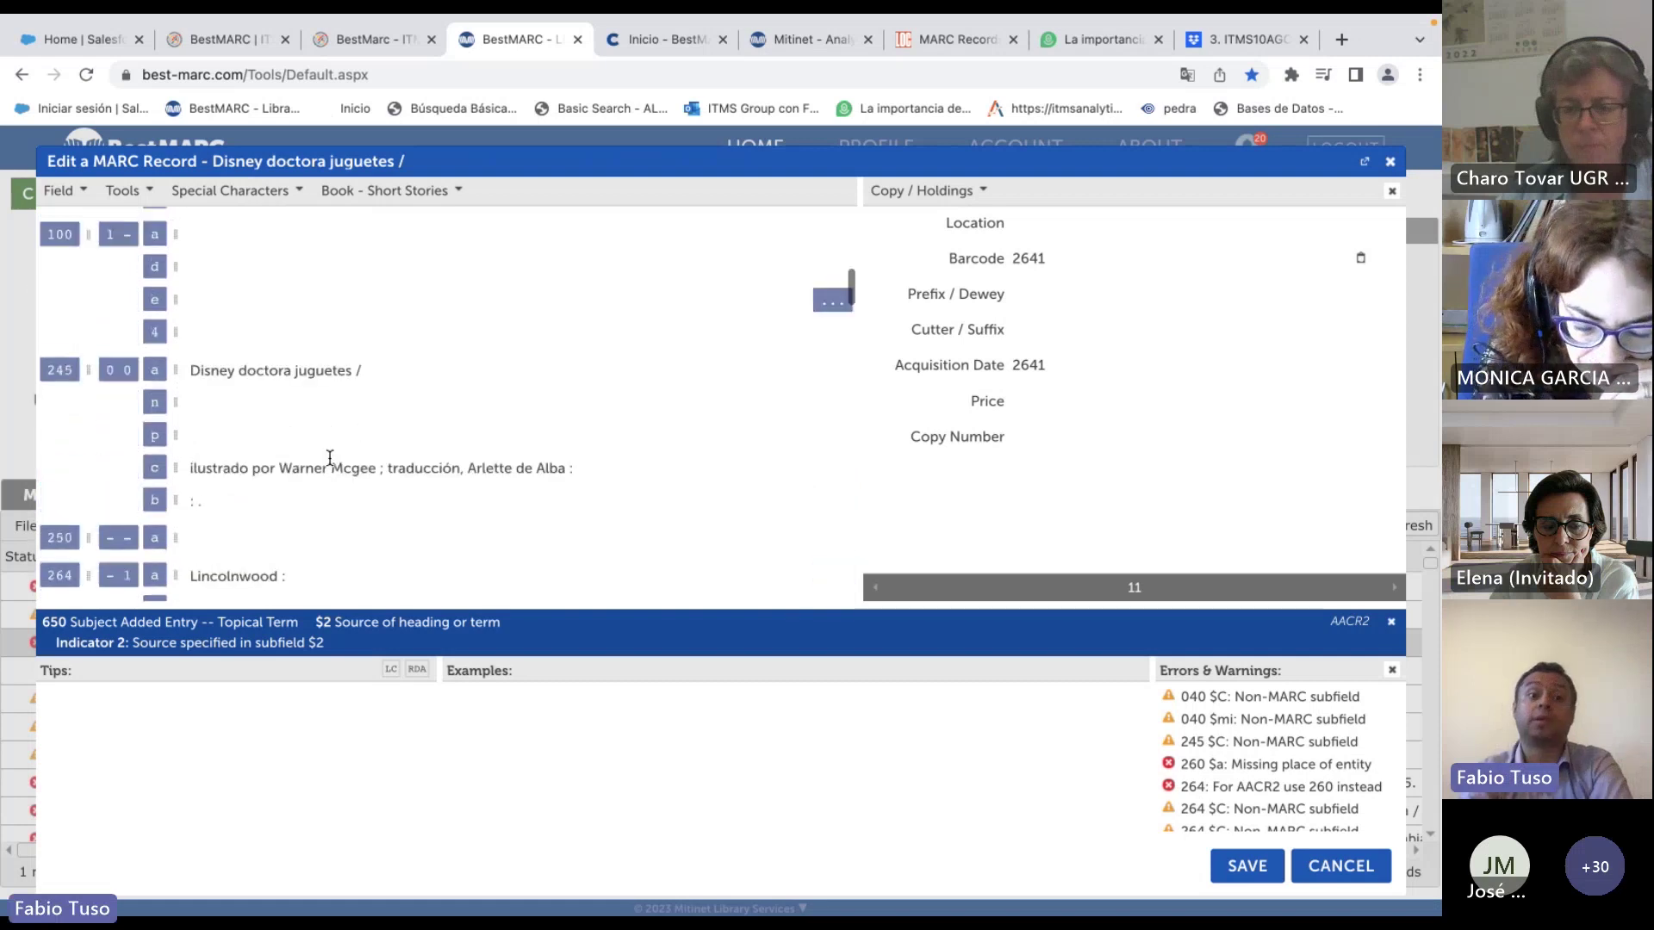
{"action": "scroll", "coordinate": [330, 458], "scroll_direction": "up", "scroll_amount": 3}
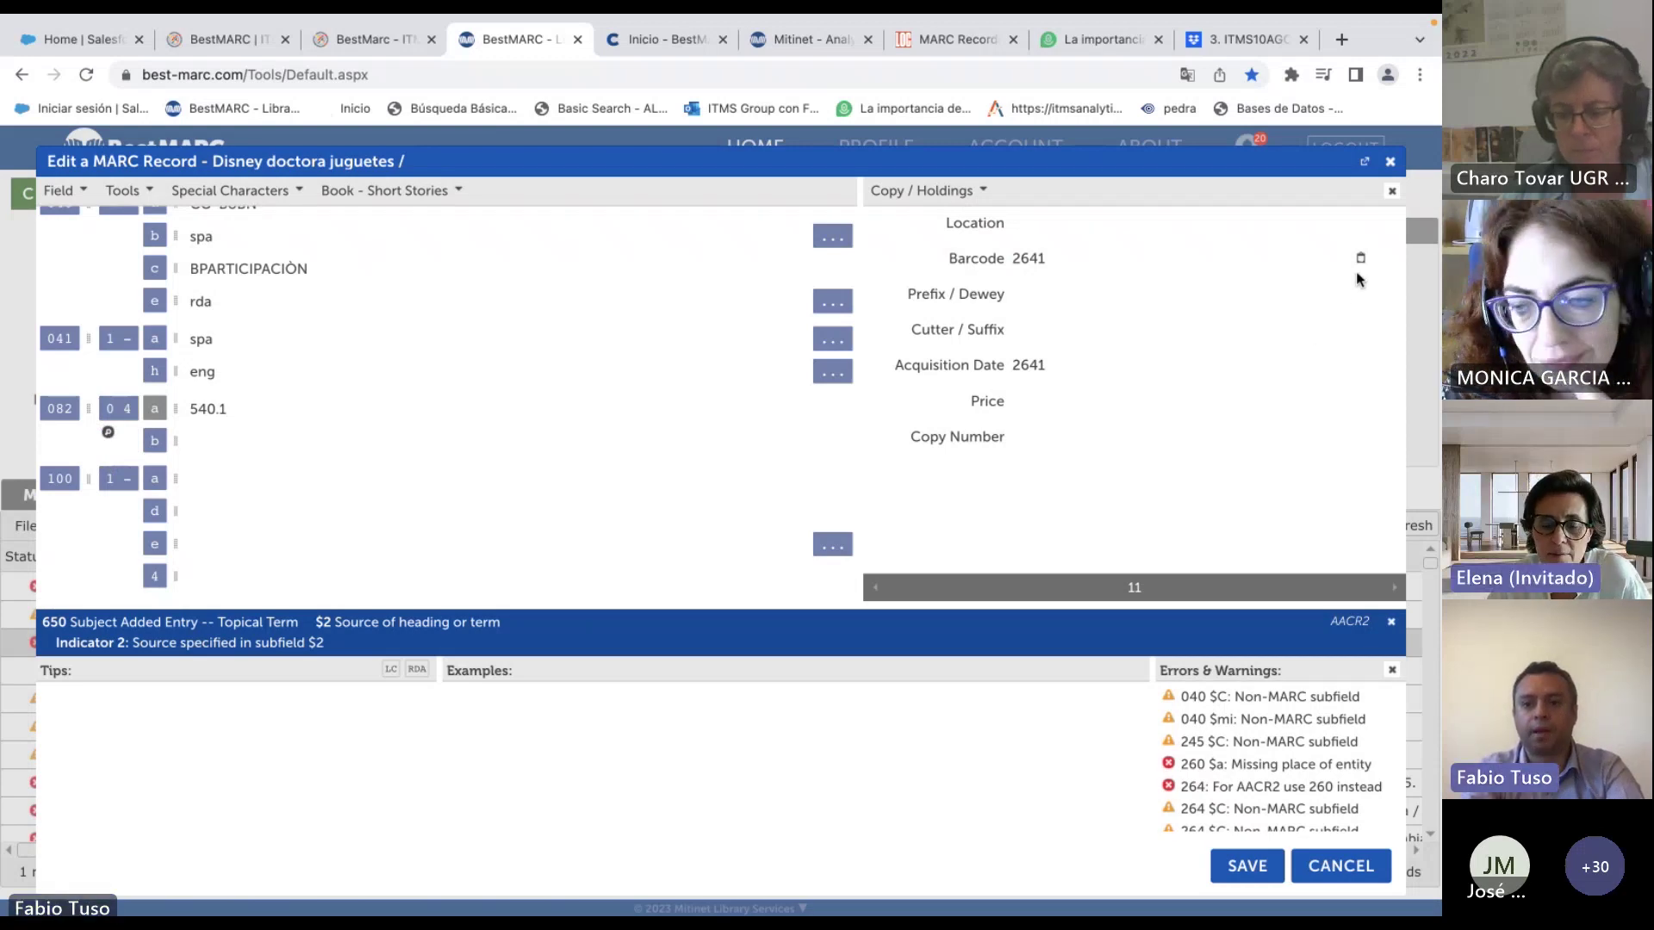
Switch to Microsoft Teams to read the meeting chat questions, and return to the MARC record in BestMARC.
{"action": "key", "text": "super+Tab"}
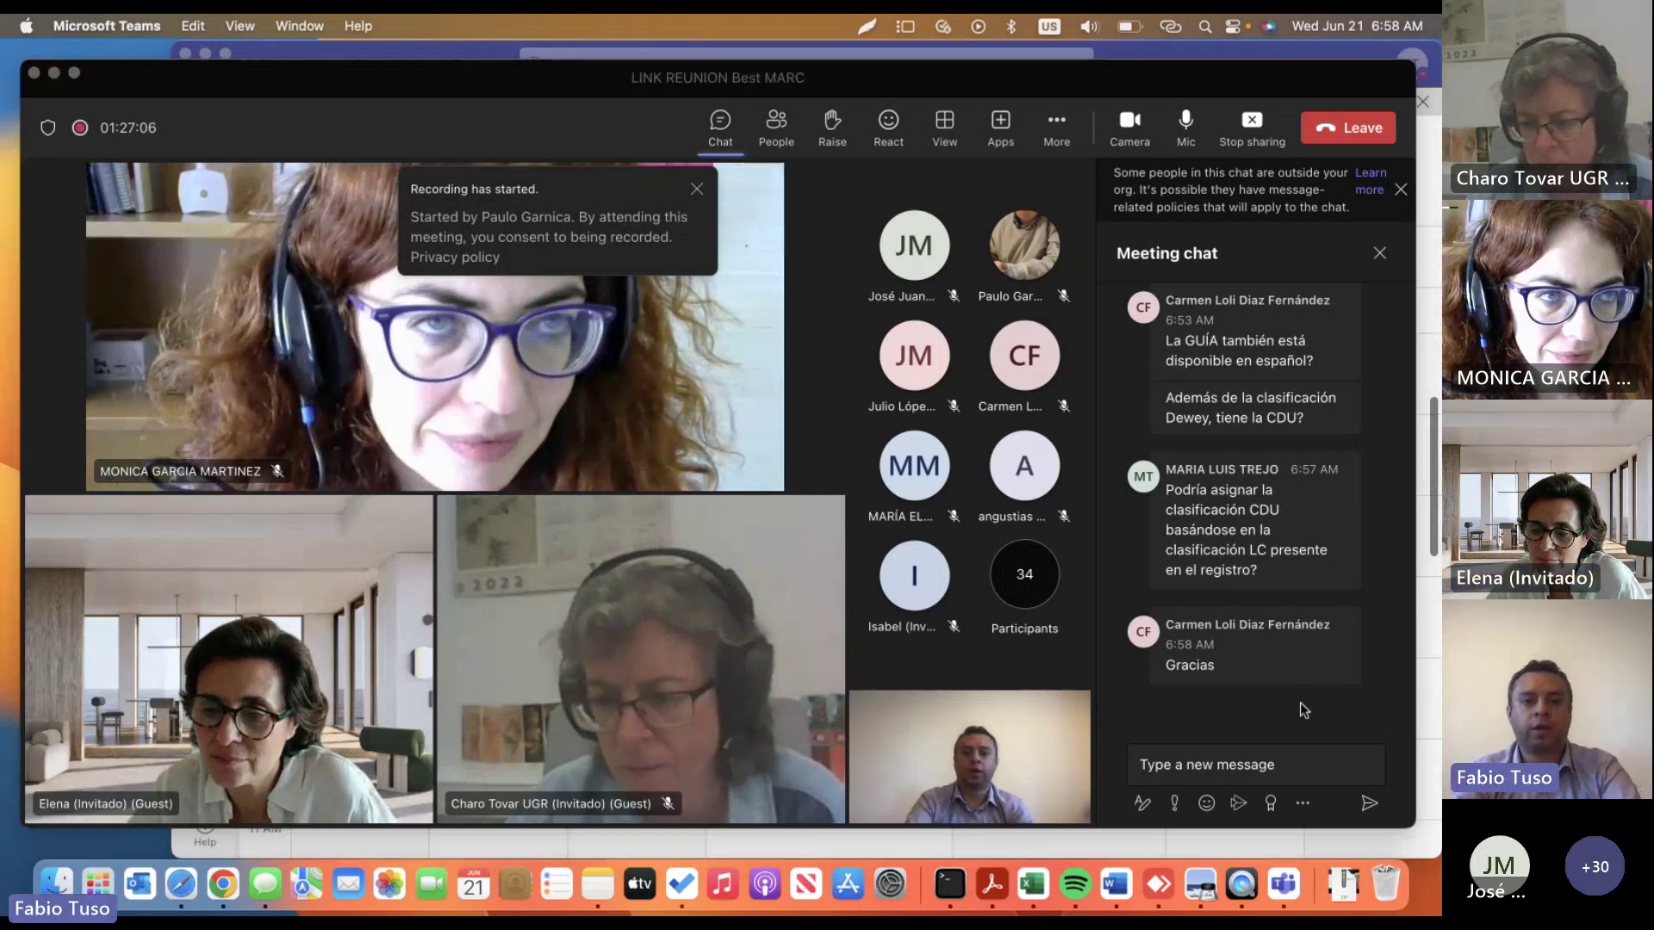
{"action": "key", "text": "ctrl+Right"}
{"action": "scroll", "coordinate": [295, 378], "scroll_direction": "up", "scroll_amount": 1}
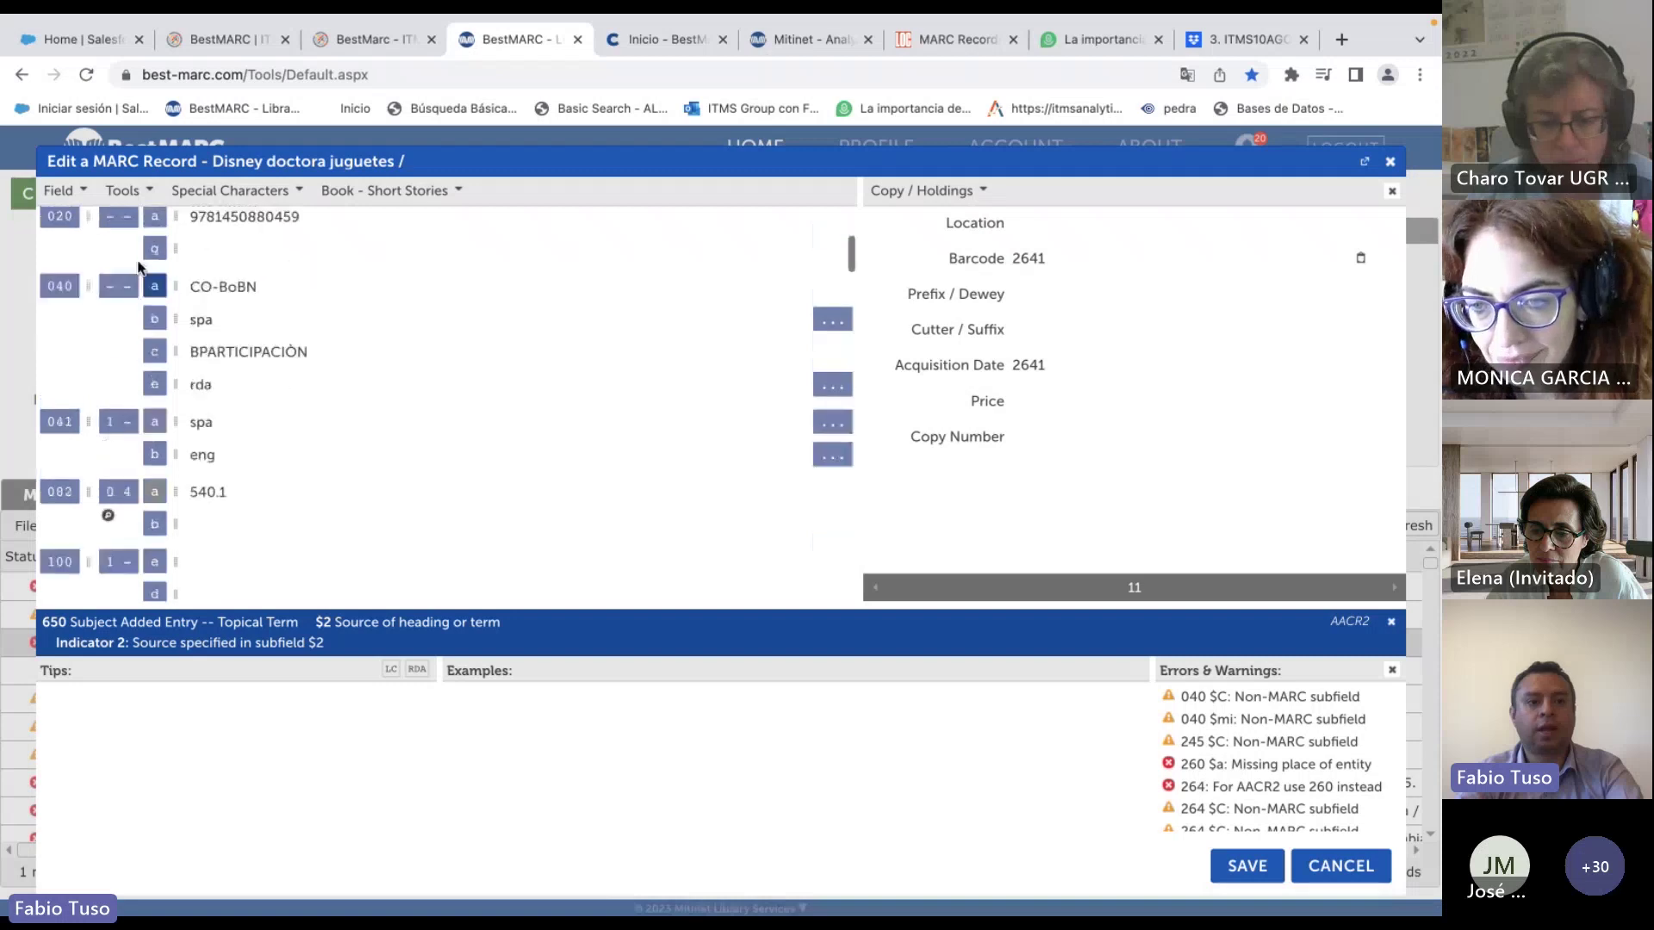
Try to add a user-defined field 090 to the MARC record, and look for it around field 082.
{"action": "left_click", "coordinate": [209, 493]}
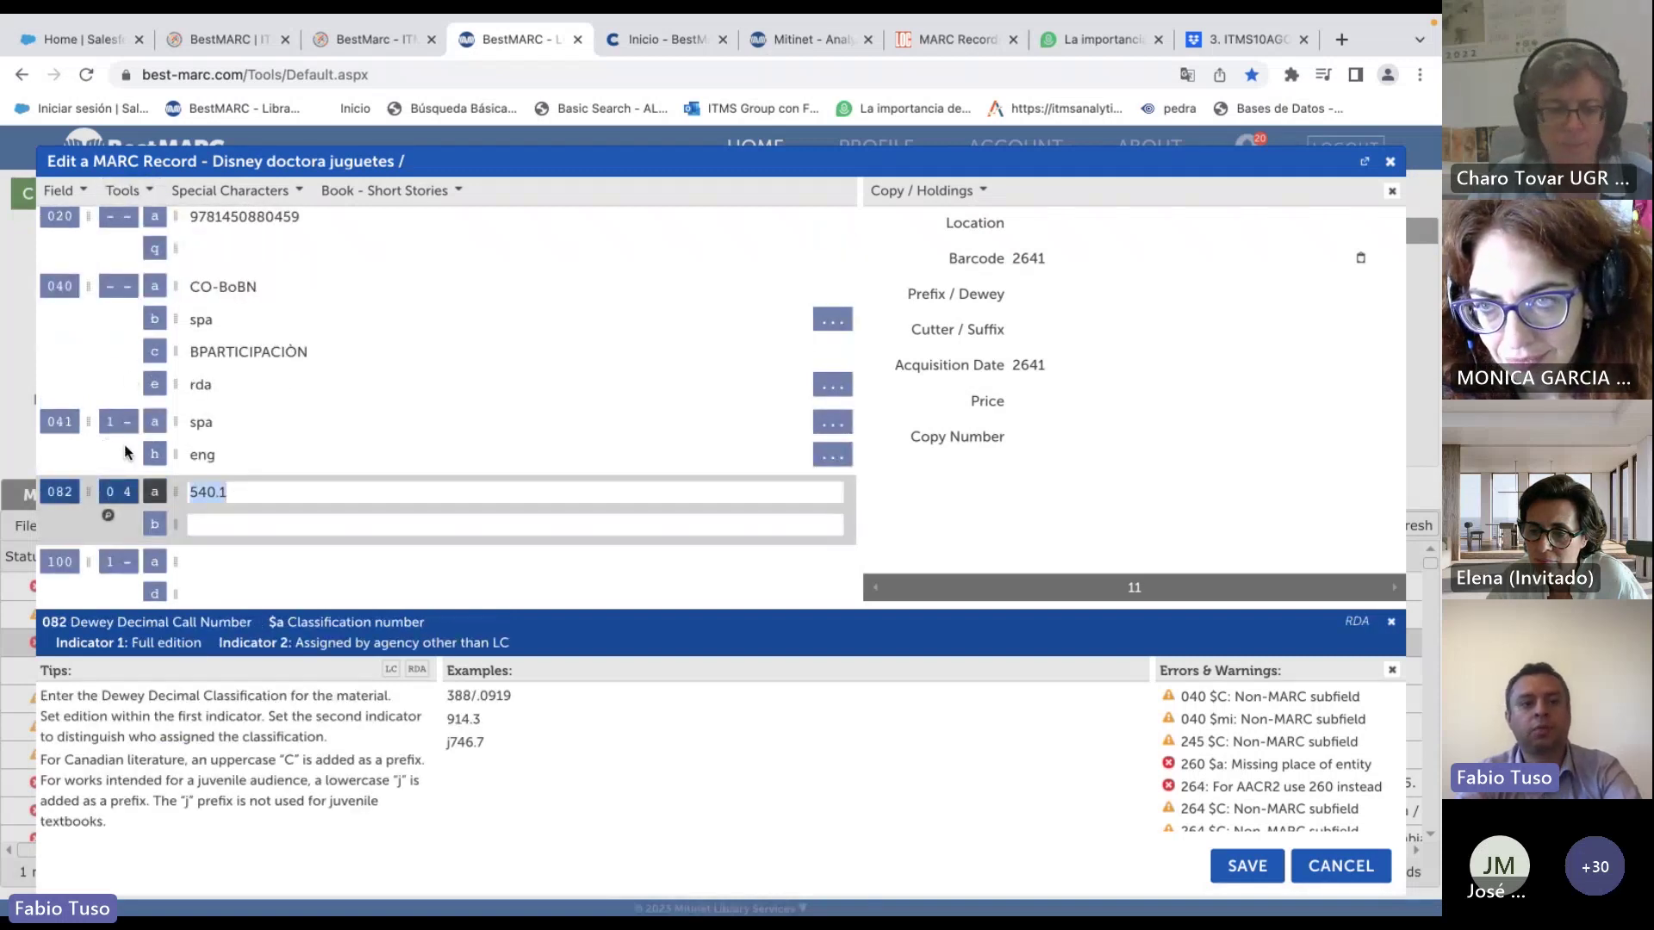
{"action": "left_click", "coordinate": [76, 192]}
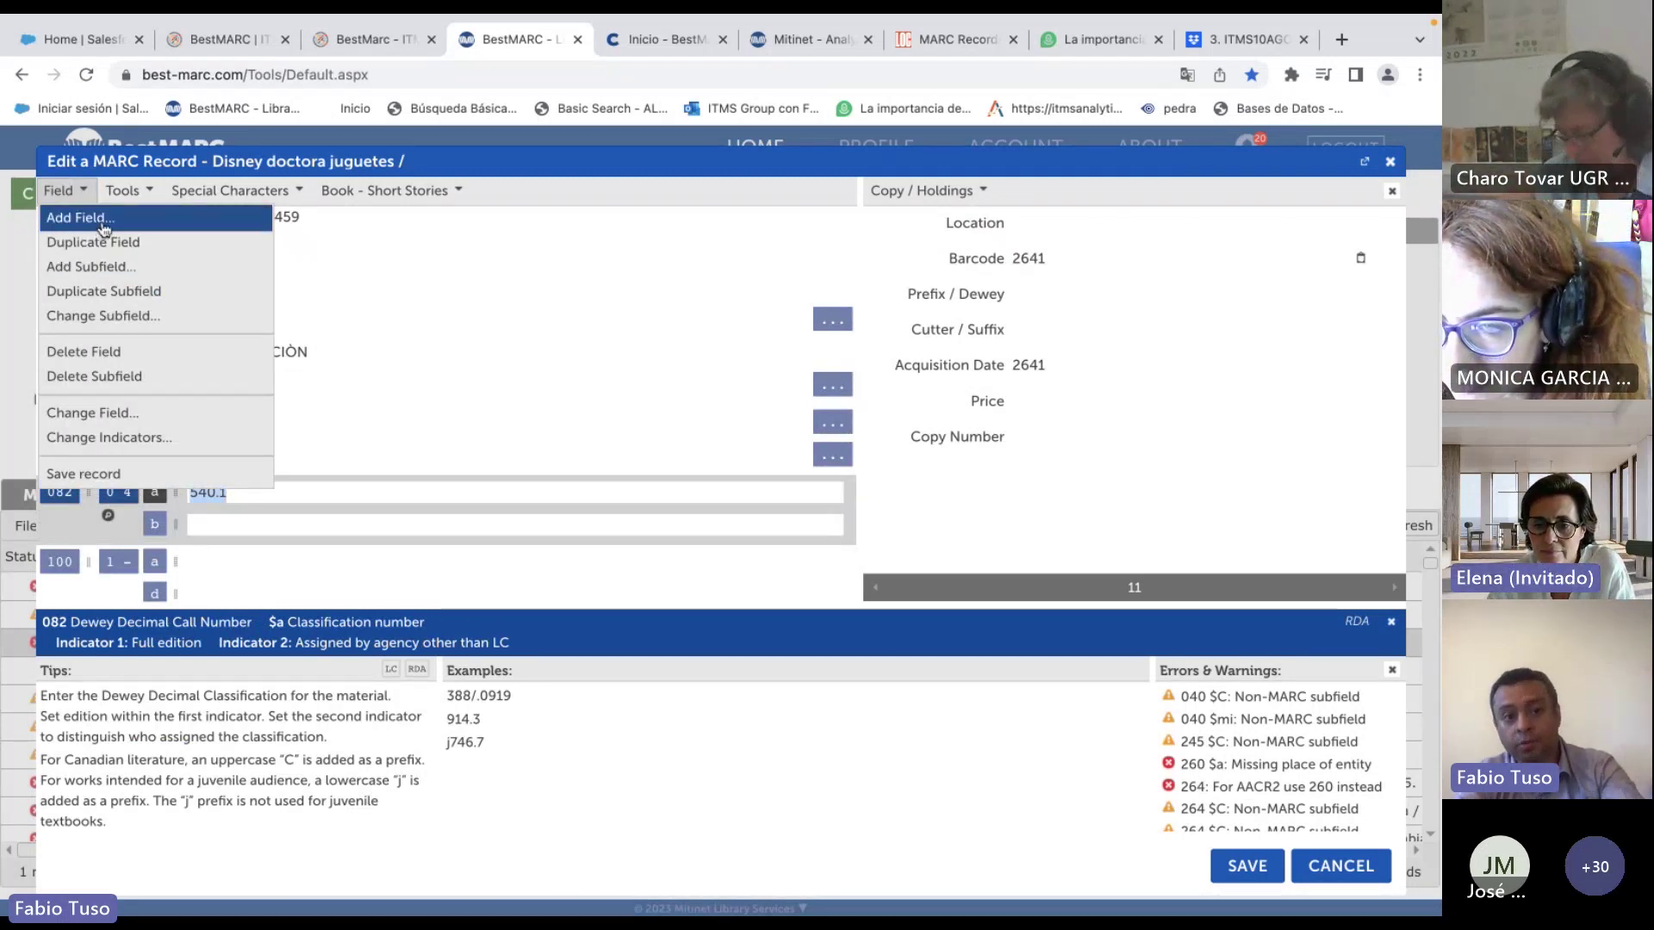
{"action": "left_click", "coordinate": [86, 218]}
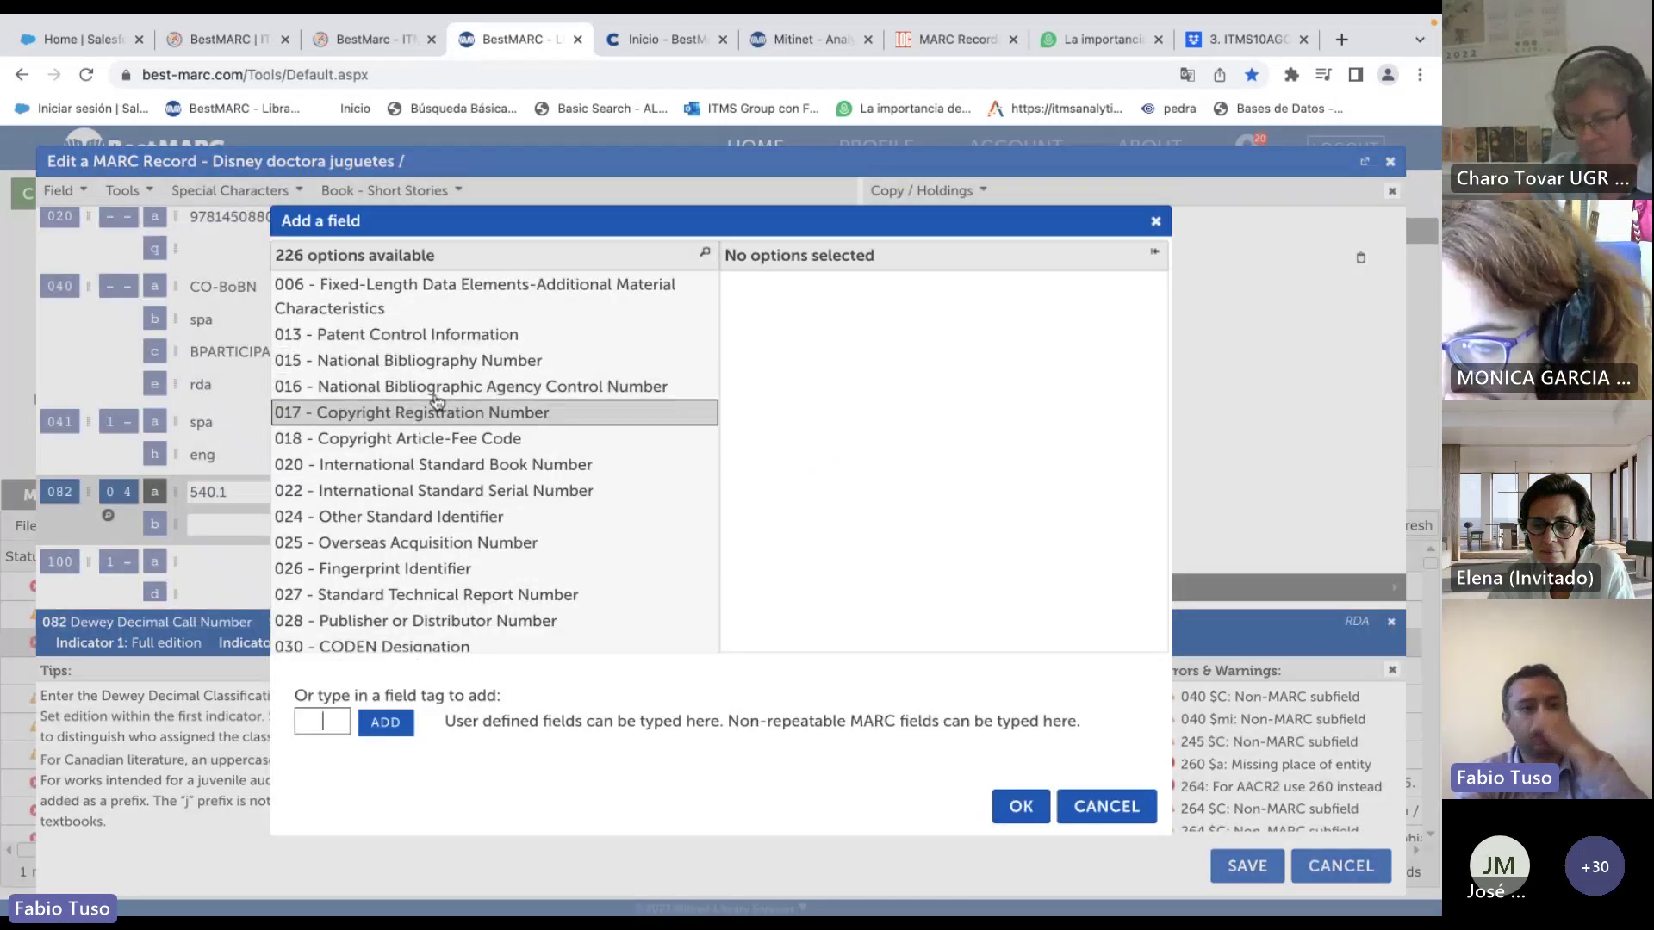
{"action": "scroll", "coordinate": [429, 435], "scroll_direction": "down", "scroll_amount": 3}
{"action": "scroll", "coordinate": [418, 478], "scroll_direction": "down", "scroll_amount": 7}
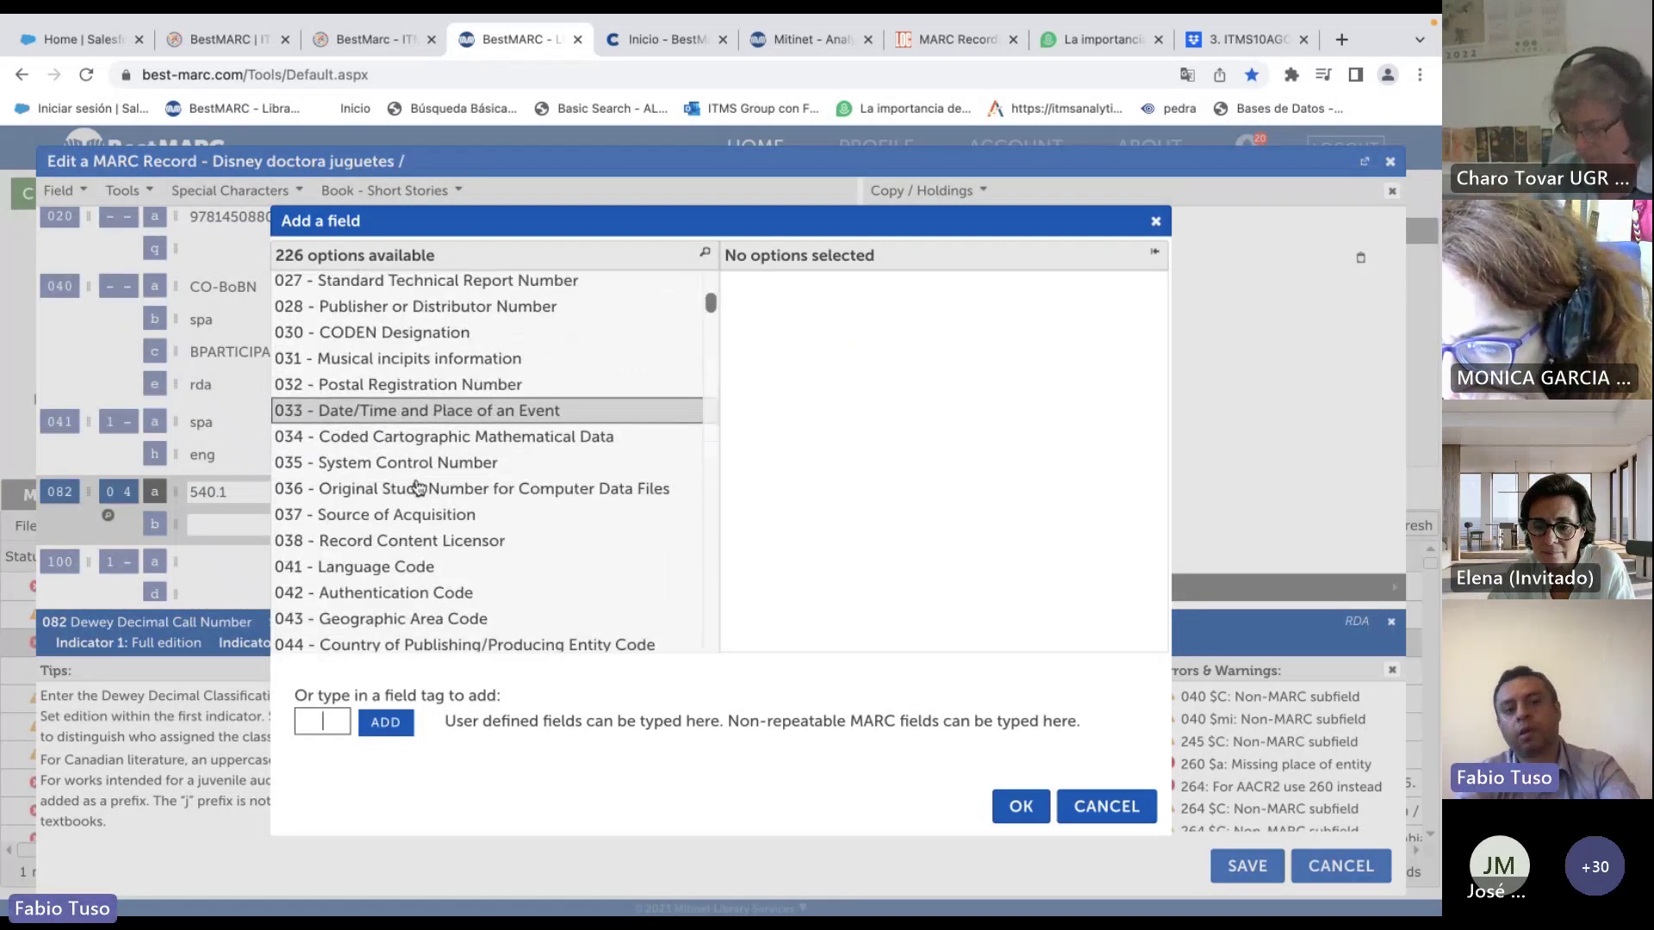
{"action": "scroll", "coordinate": [418, 482], "scroll_direction": "down", "scroll_amount": 3}
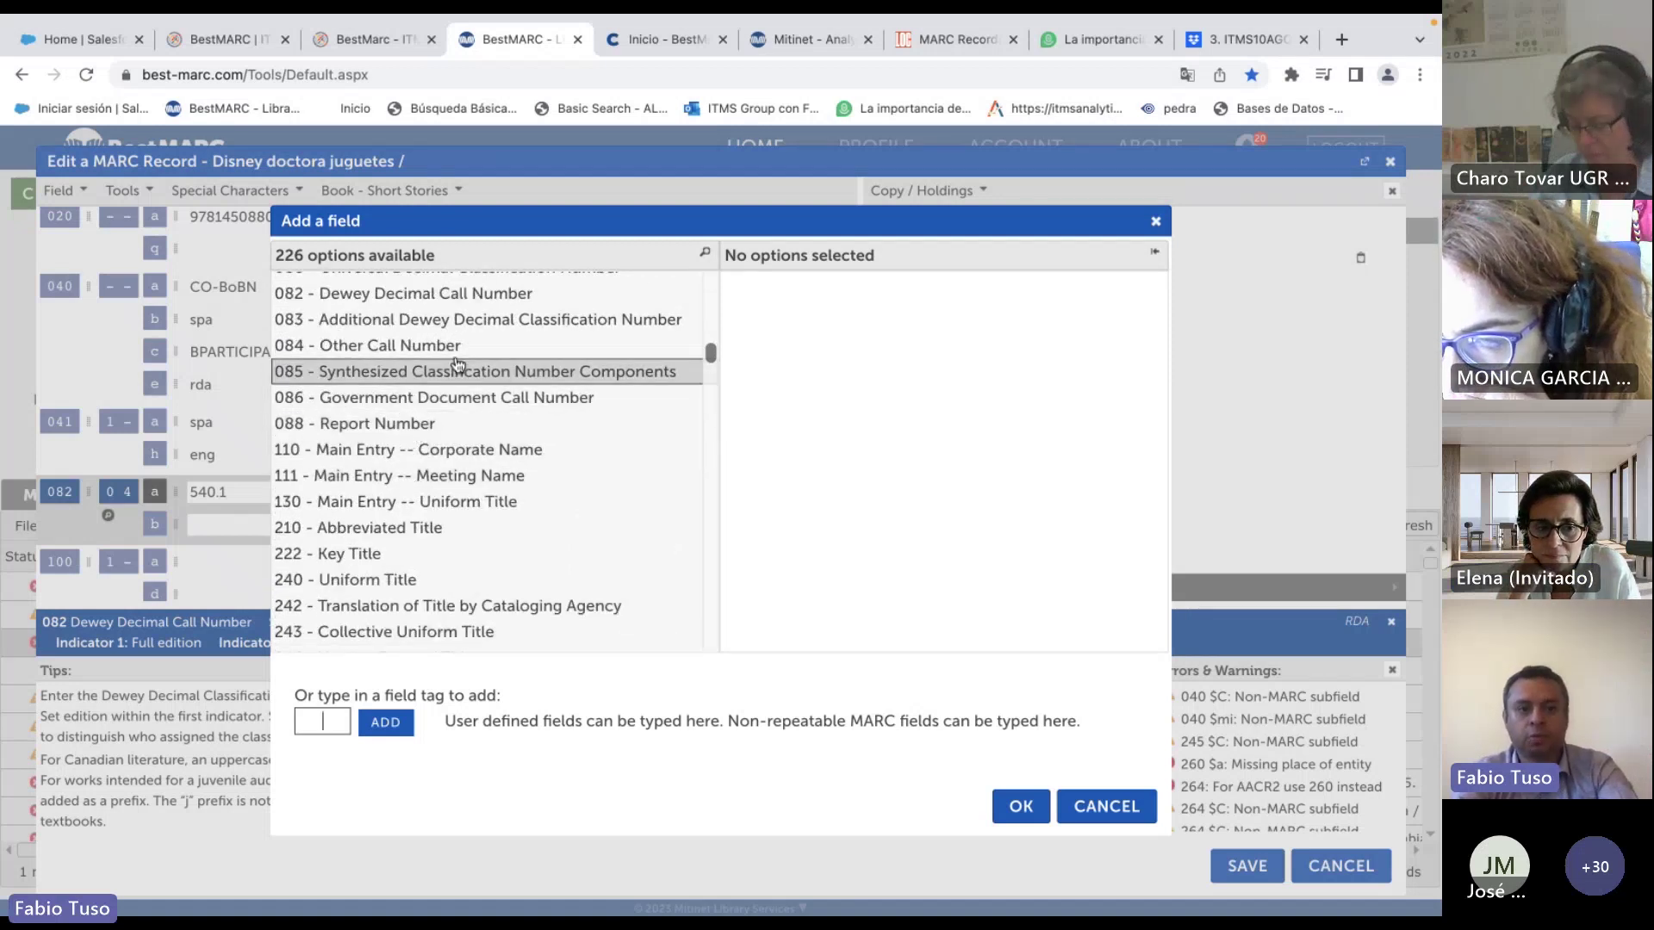
{"action": "scroll", "coordinate": [435, 372], "scroll_direction": "up", "scroll_amount": 2}
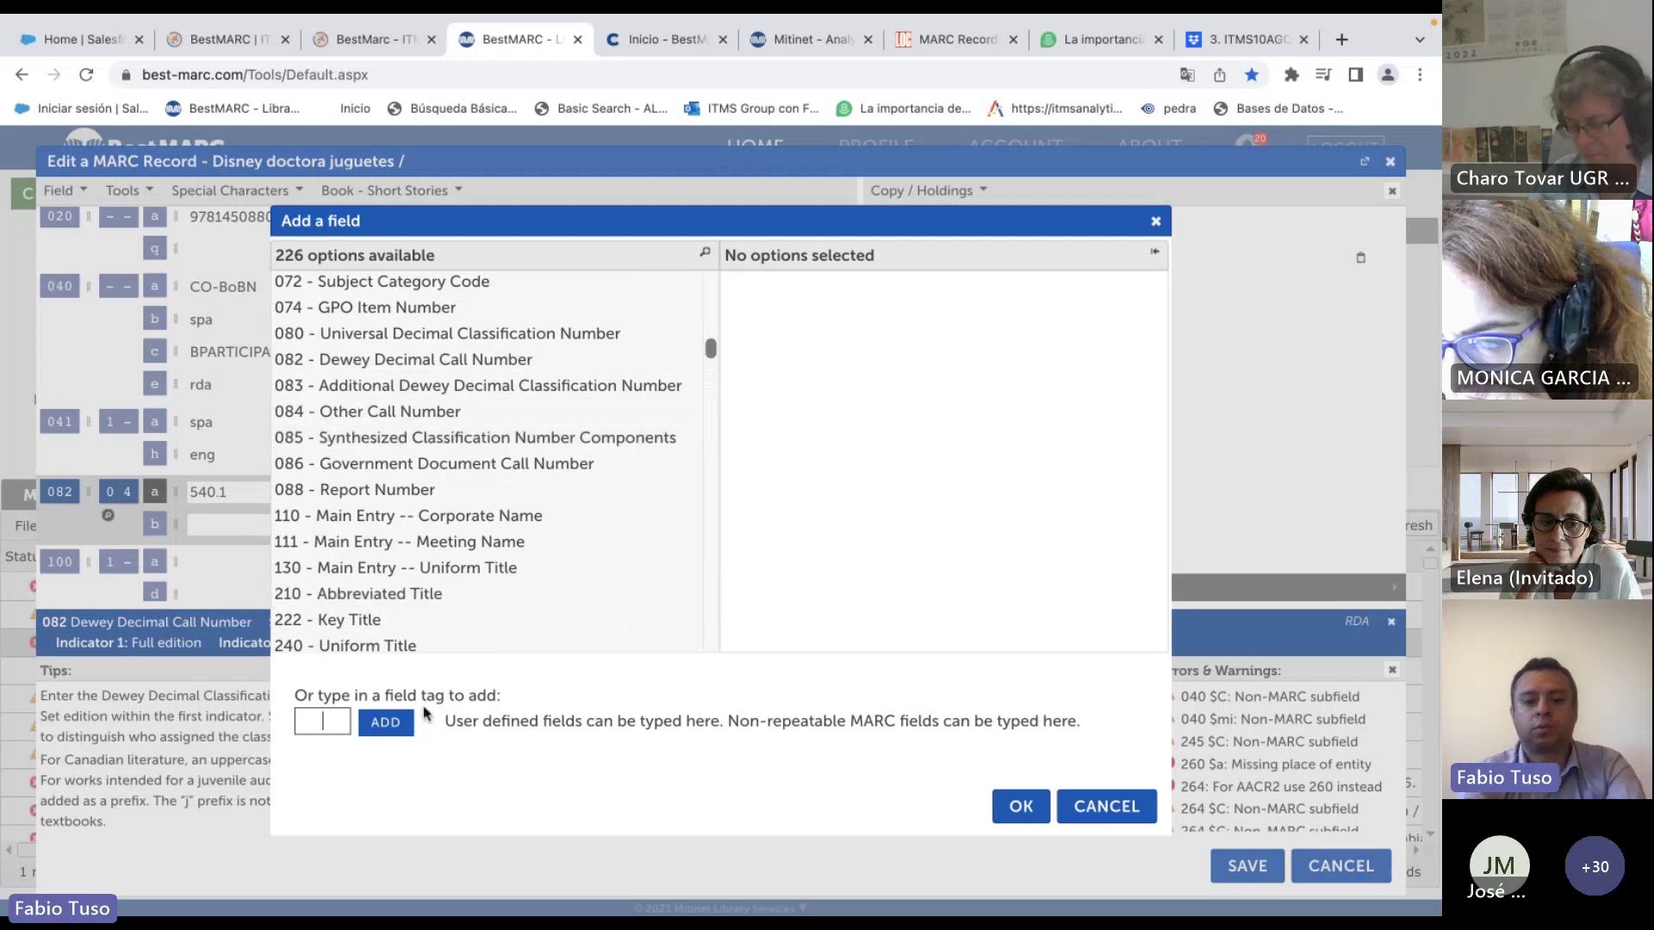
{"action": "type", "text": "090"}
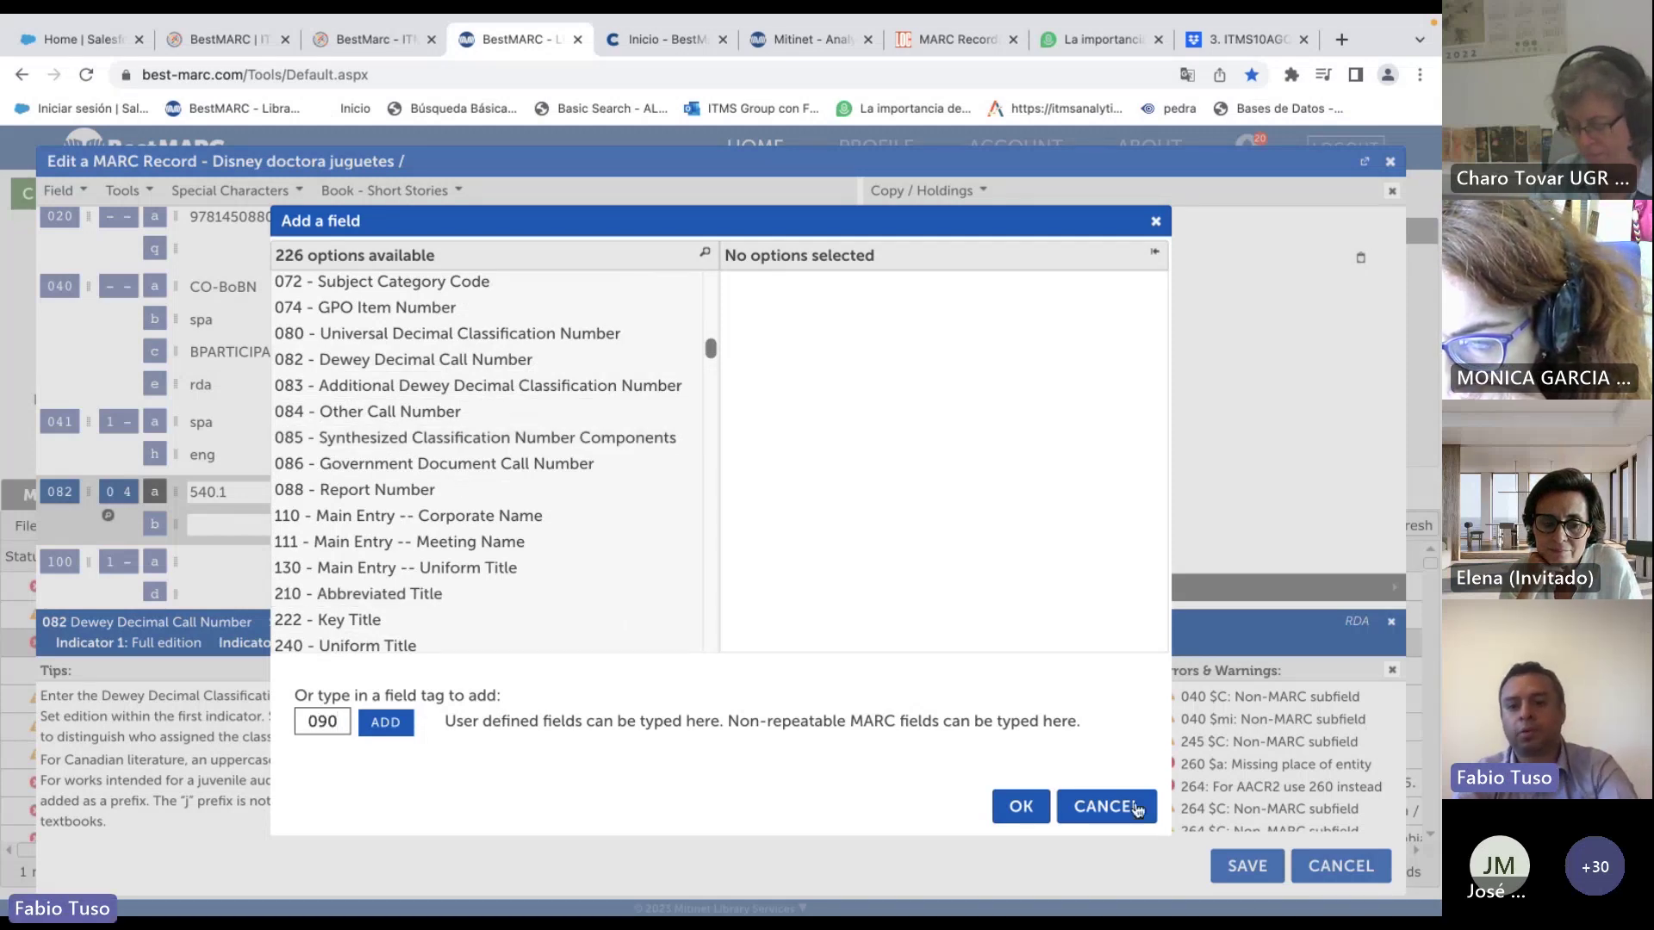
{"action": "left_click", "coordinate": [1023, 805]}
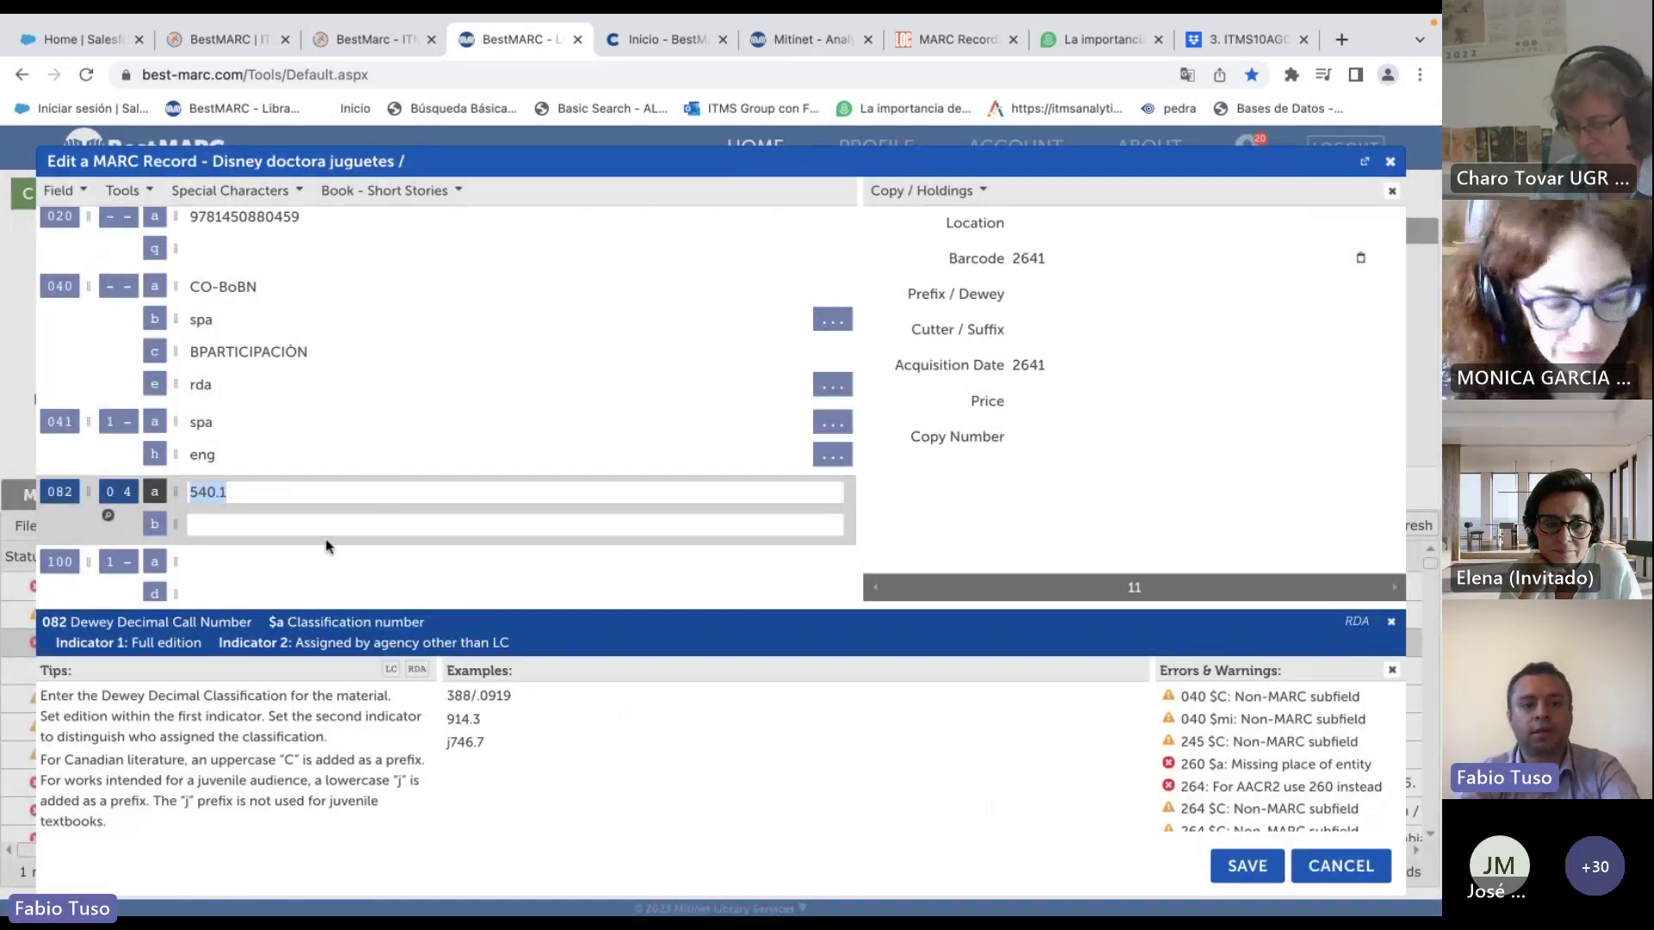
{"action": "scroll", "coordinate": [360, 413], "scroll_direction": "down", "scroll_amount": 2}
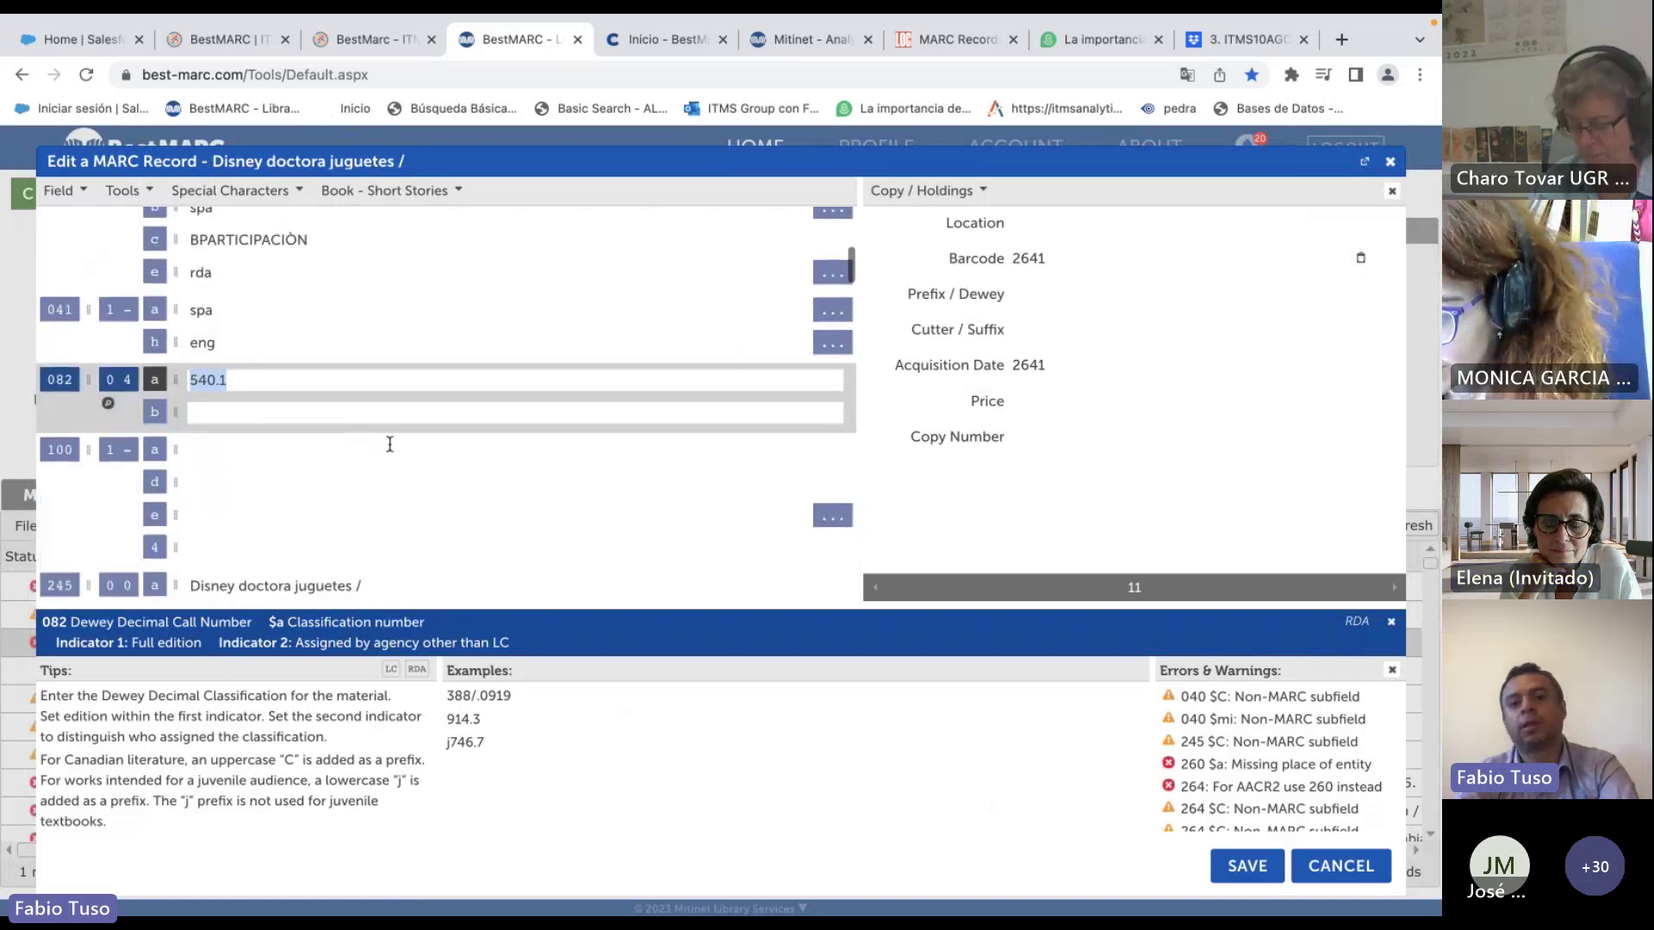
{"action": "scroll", "coordinate": [465, 448], "scroll_direction": "down", "scroll_amount": 1}
{"action": "scroll", "coordinate": [603, 471], "scroll_direction": "up", "scroll_amount": 5}
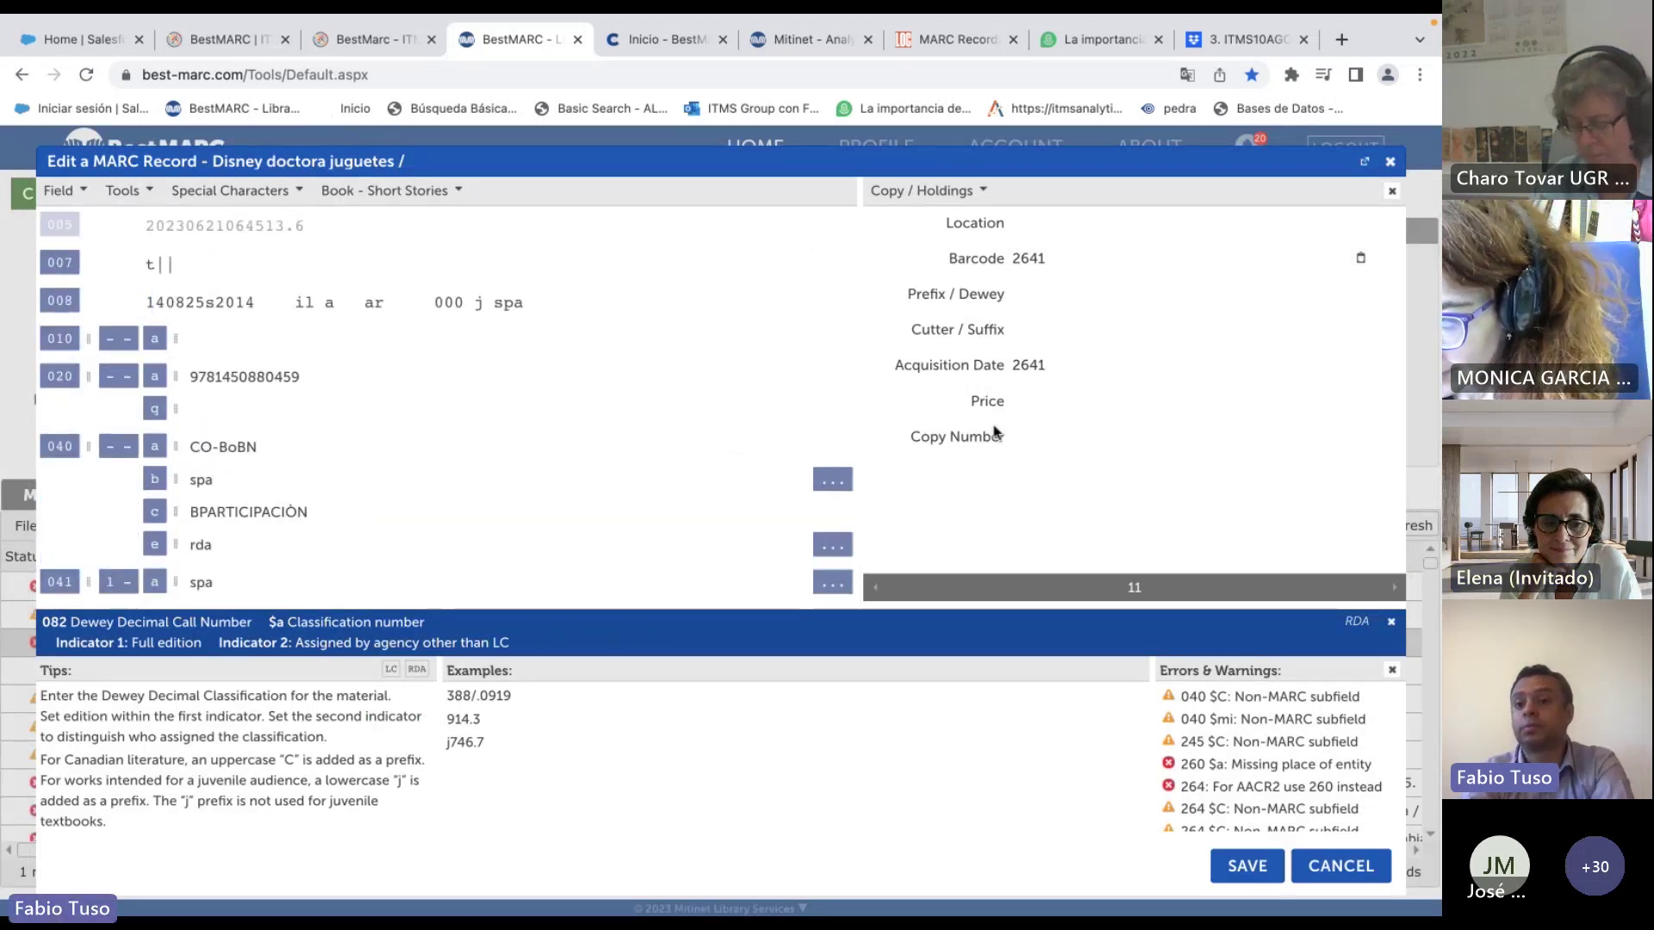
Switch to Microsoft Teams to read the latest meeting chat question about subscription cost and Alma community records.
{"action": "key", "text": "super+Tab"}
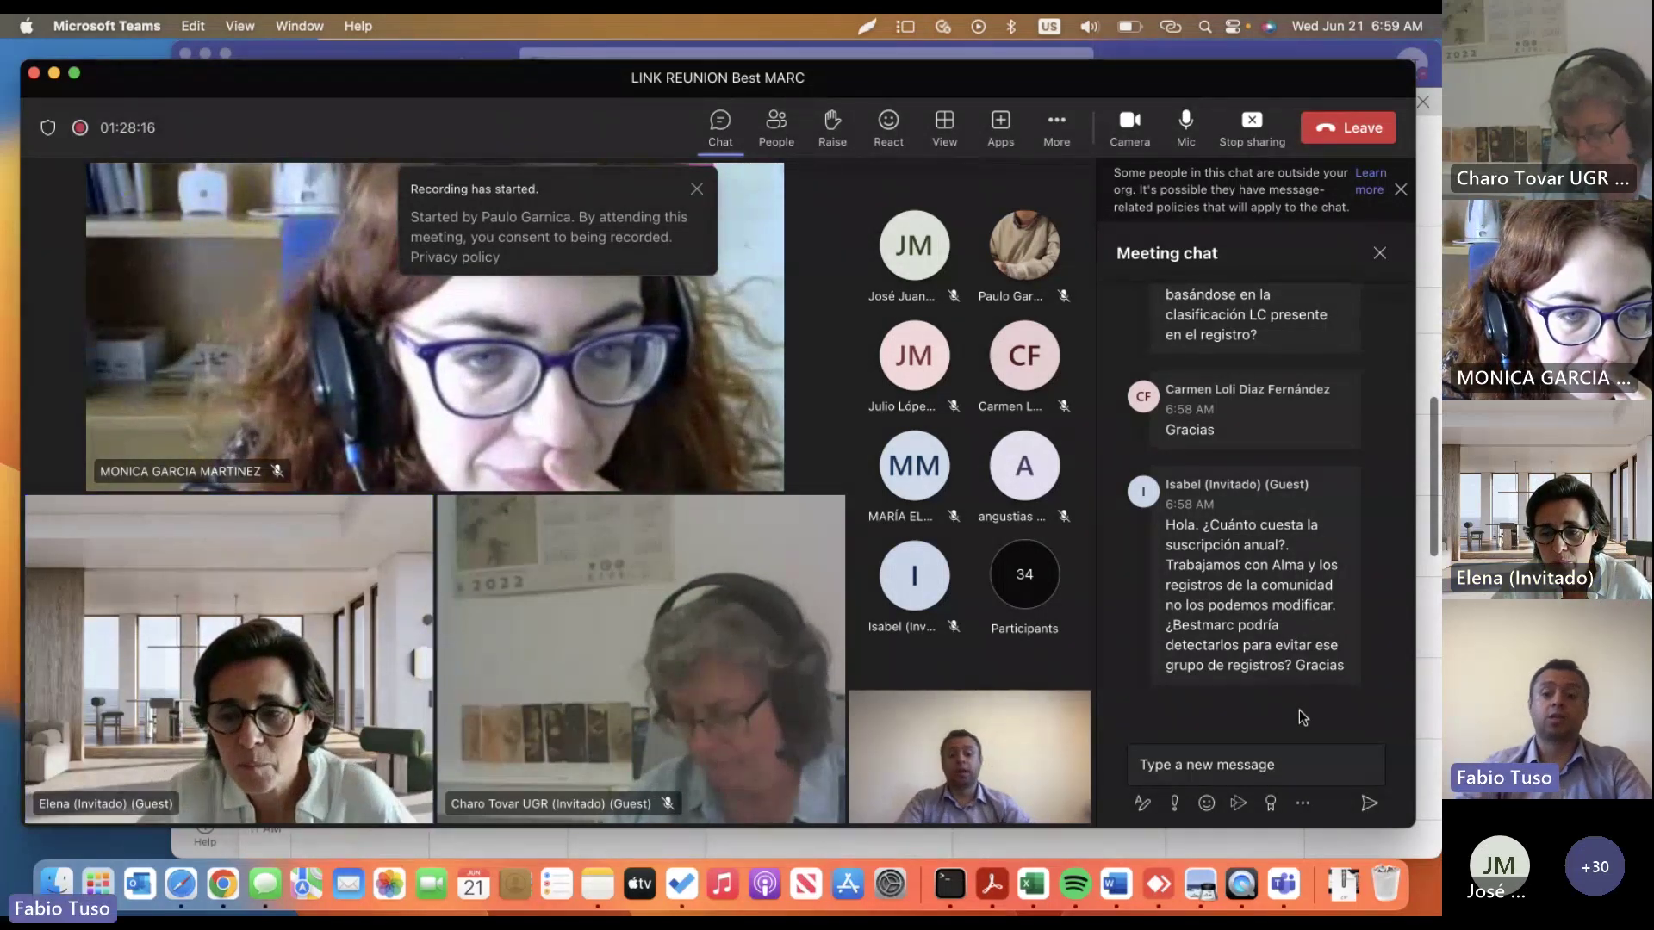
{"action": "mouse_move", "coordinate": [1251, 638]}
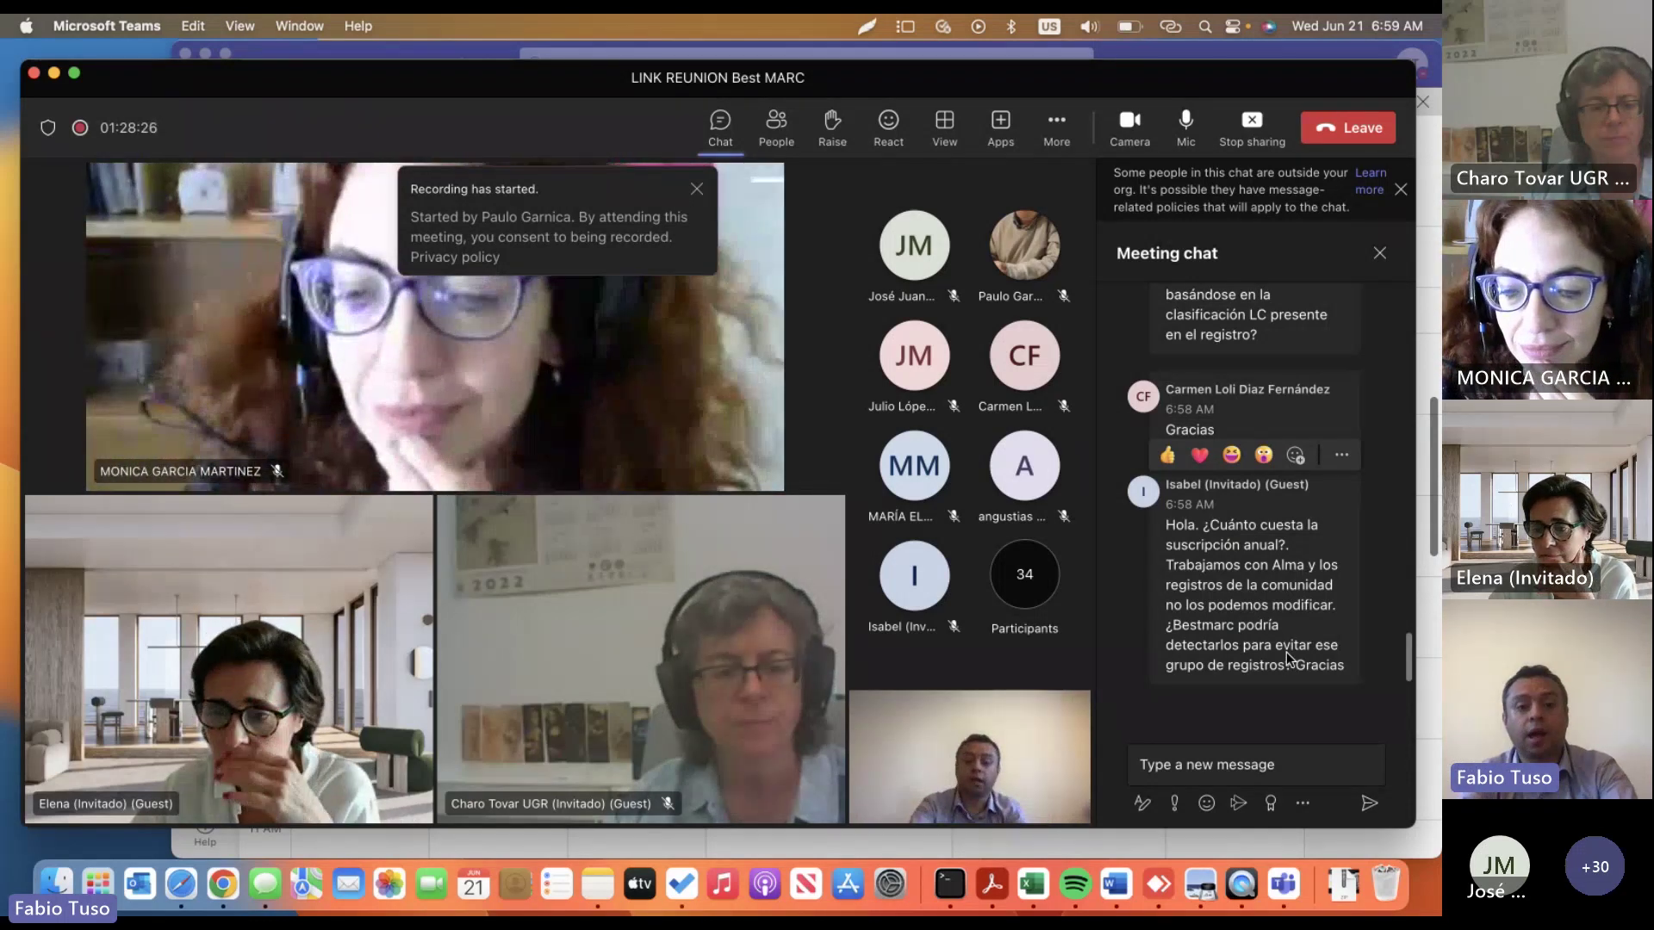
Return to BestMARC in the browser and close the MARC record editor, discarding the changes.
{"action": "key", "text": "super+Tab"}
{"action": "left_click", "coordinate": [1389, 163]}
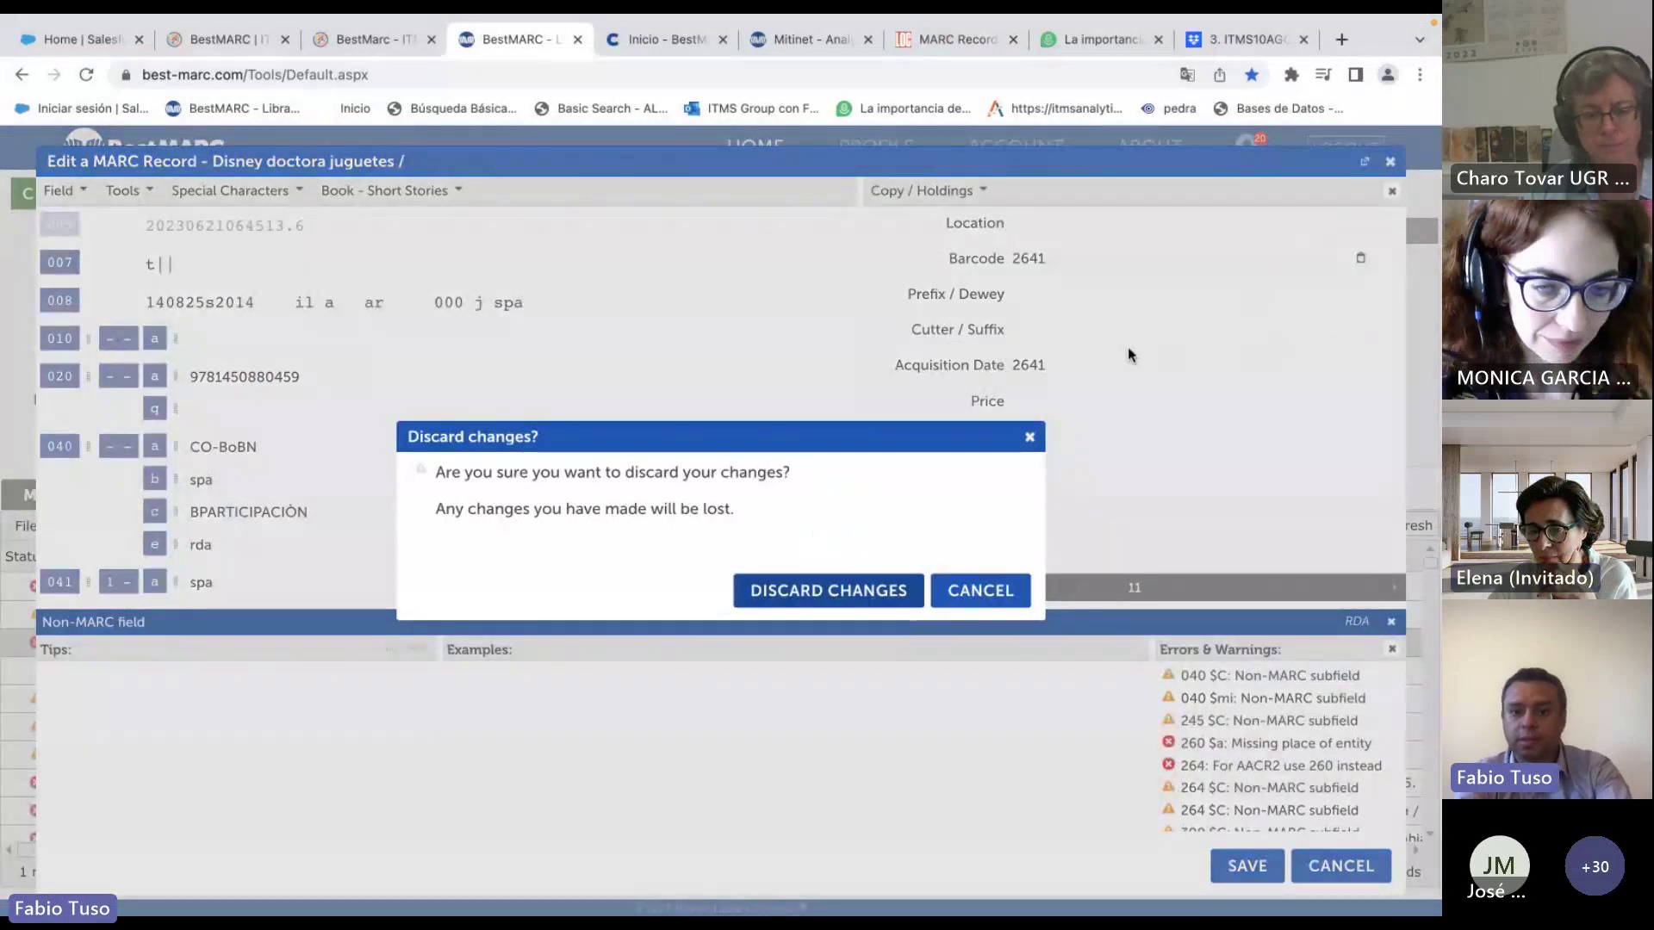
{"action": "left_click", "coordinate": [906, 593]}
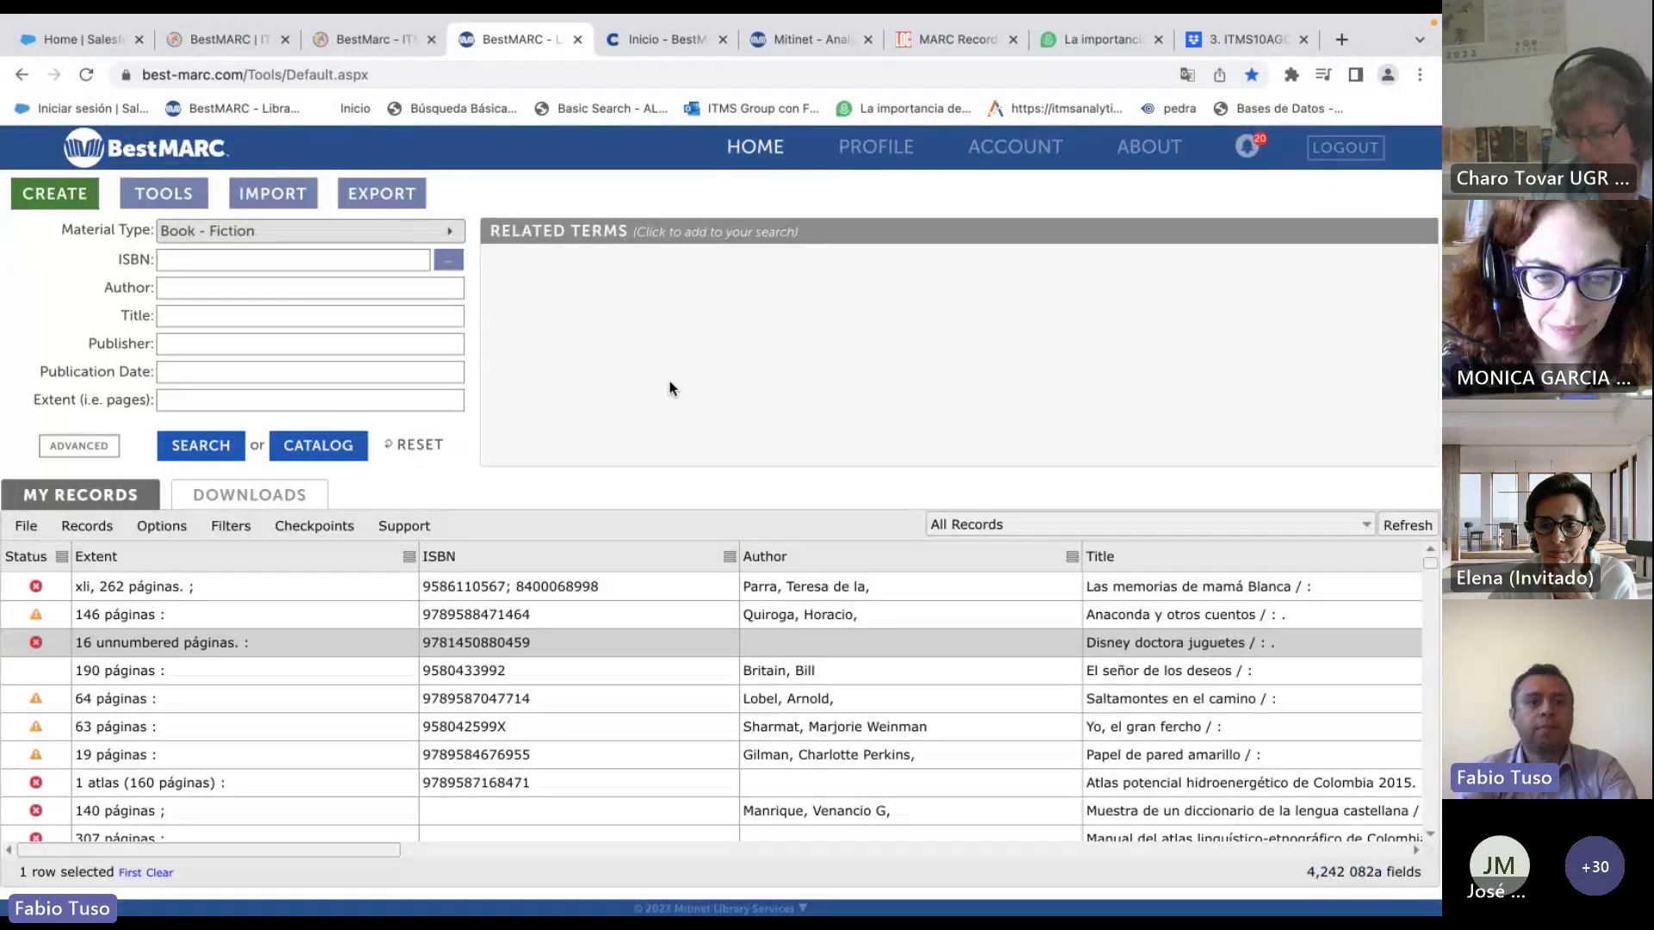
Start a new Selection among the batch tools and begin adding a condition to it.
{"action": "left_click", "coordinate": [176, 196]}
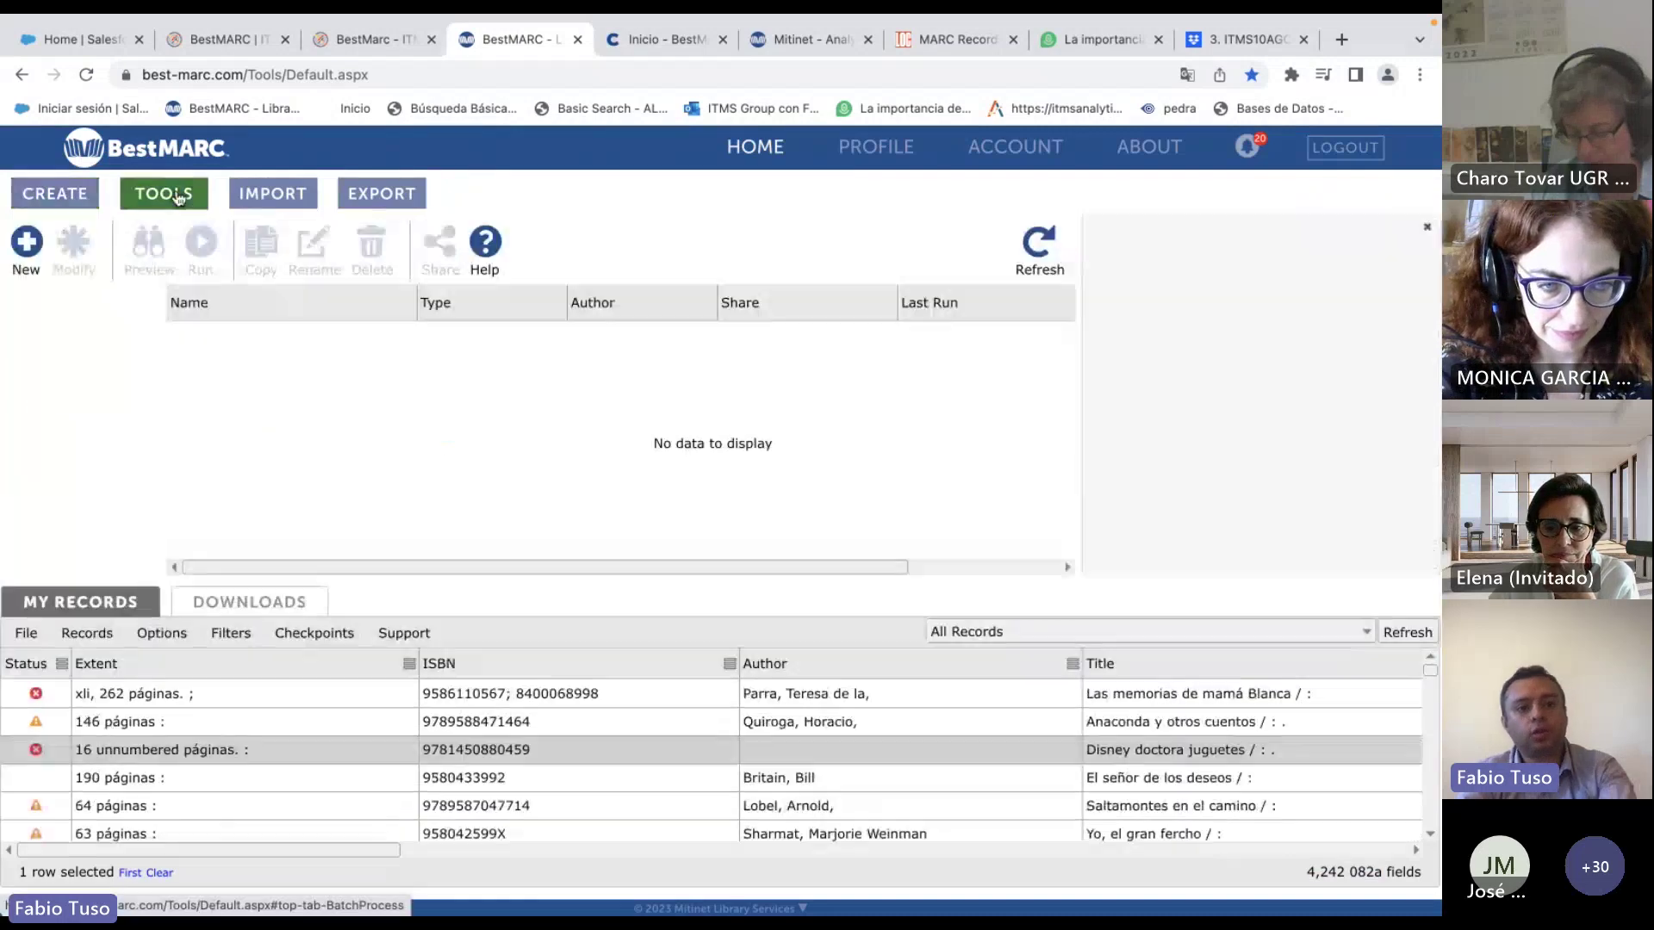
{"action": "left_click", "coordinate": [26, 244]}
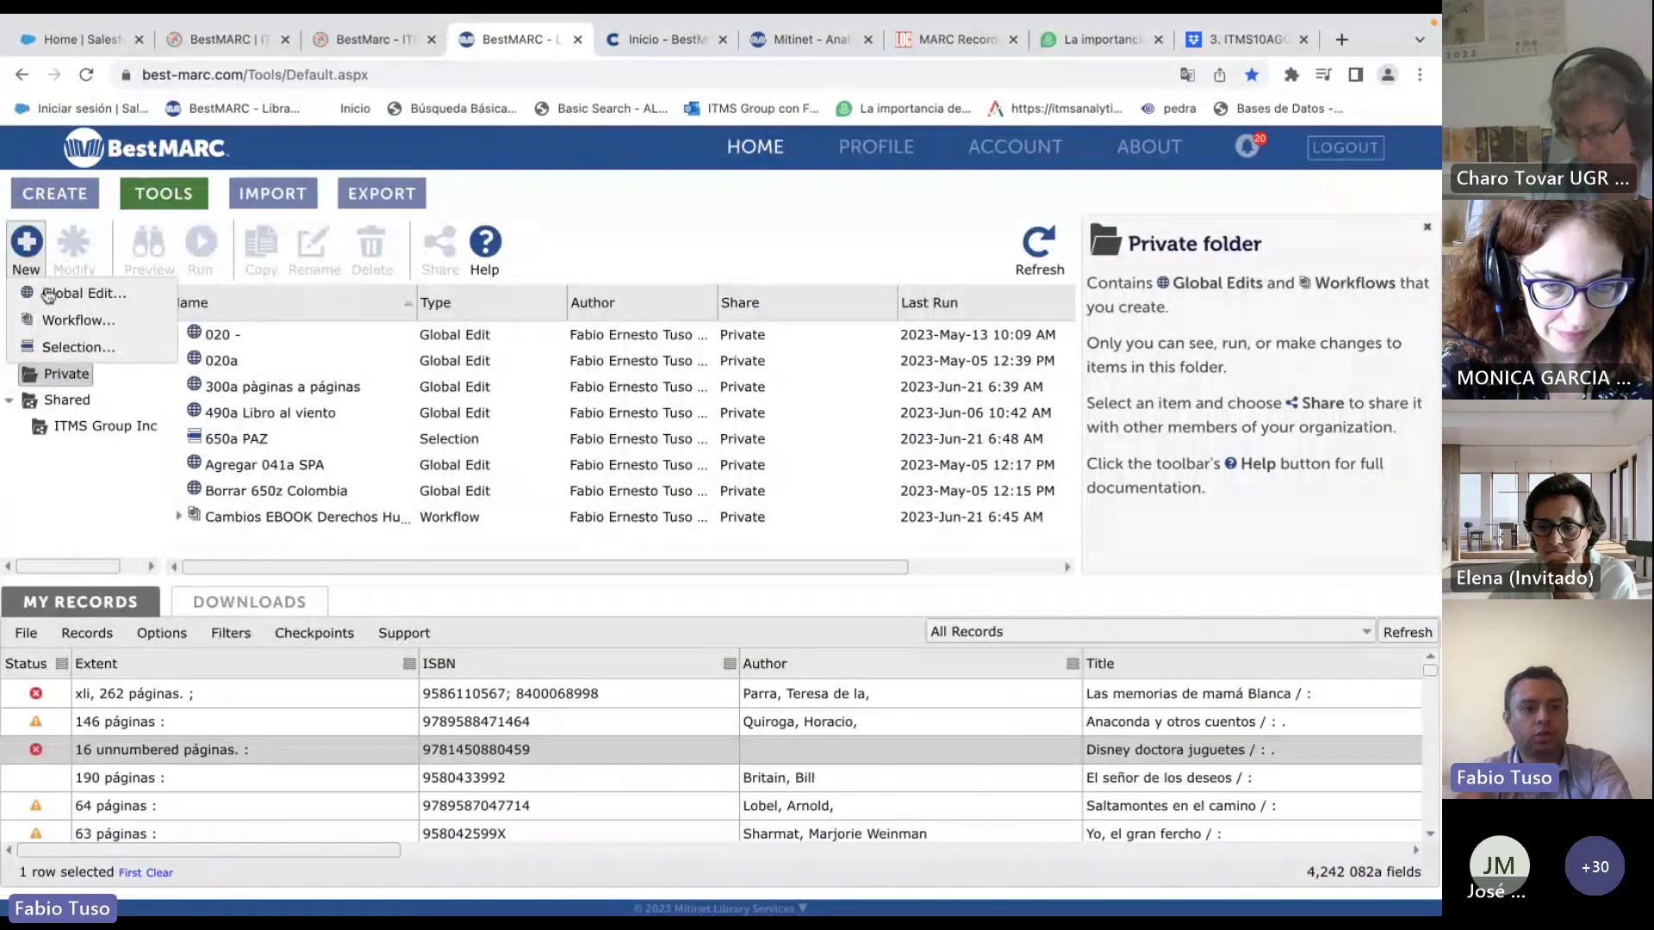
{"action": "left_click", "coordinate": [65, 347]}
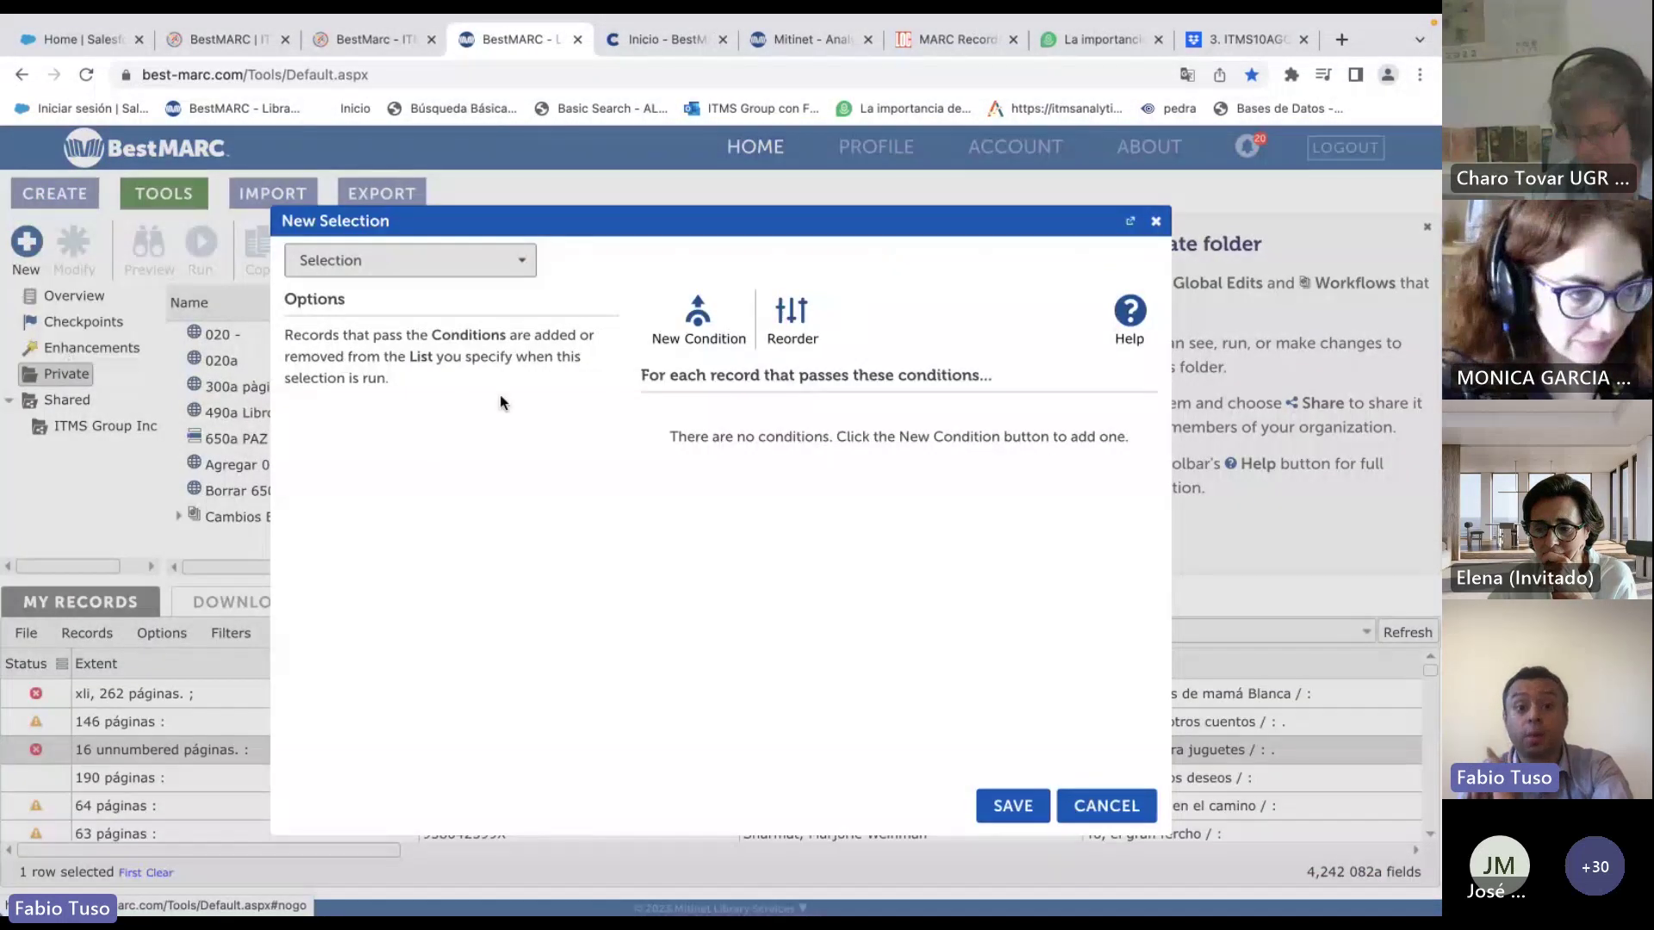
{"action": "left_click", "coordinate": [700, 321]}
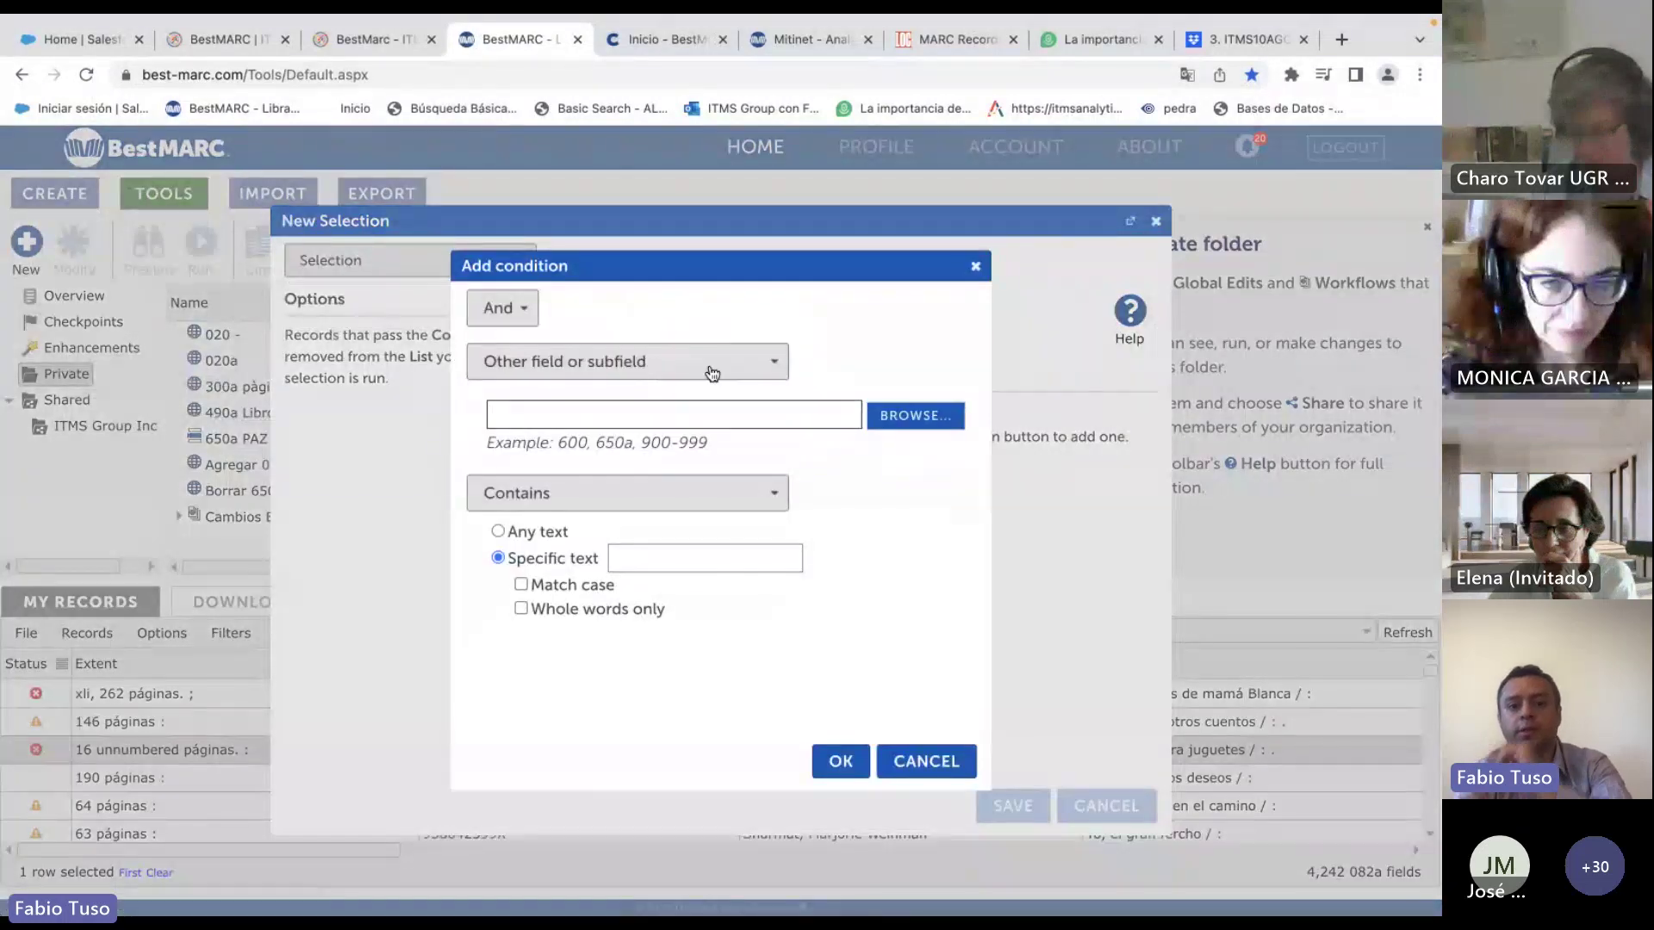
Browse the fields available for the condition under Copy / Holdings, Control fields, Series, Linking entries and Location, alternate graphics, etc.
{"action": "left_click", "coordinate": [915, 416]}
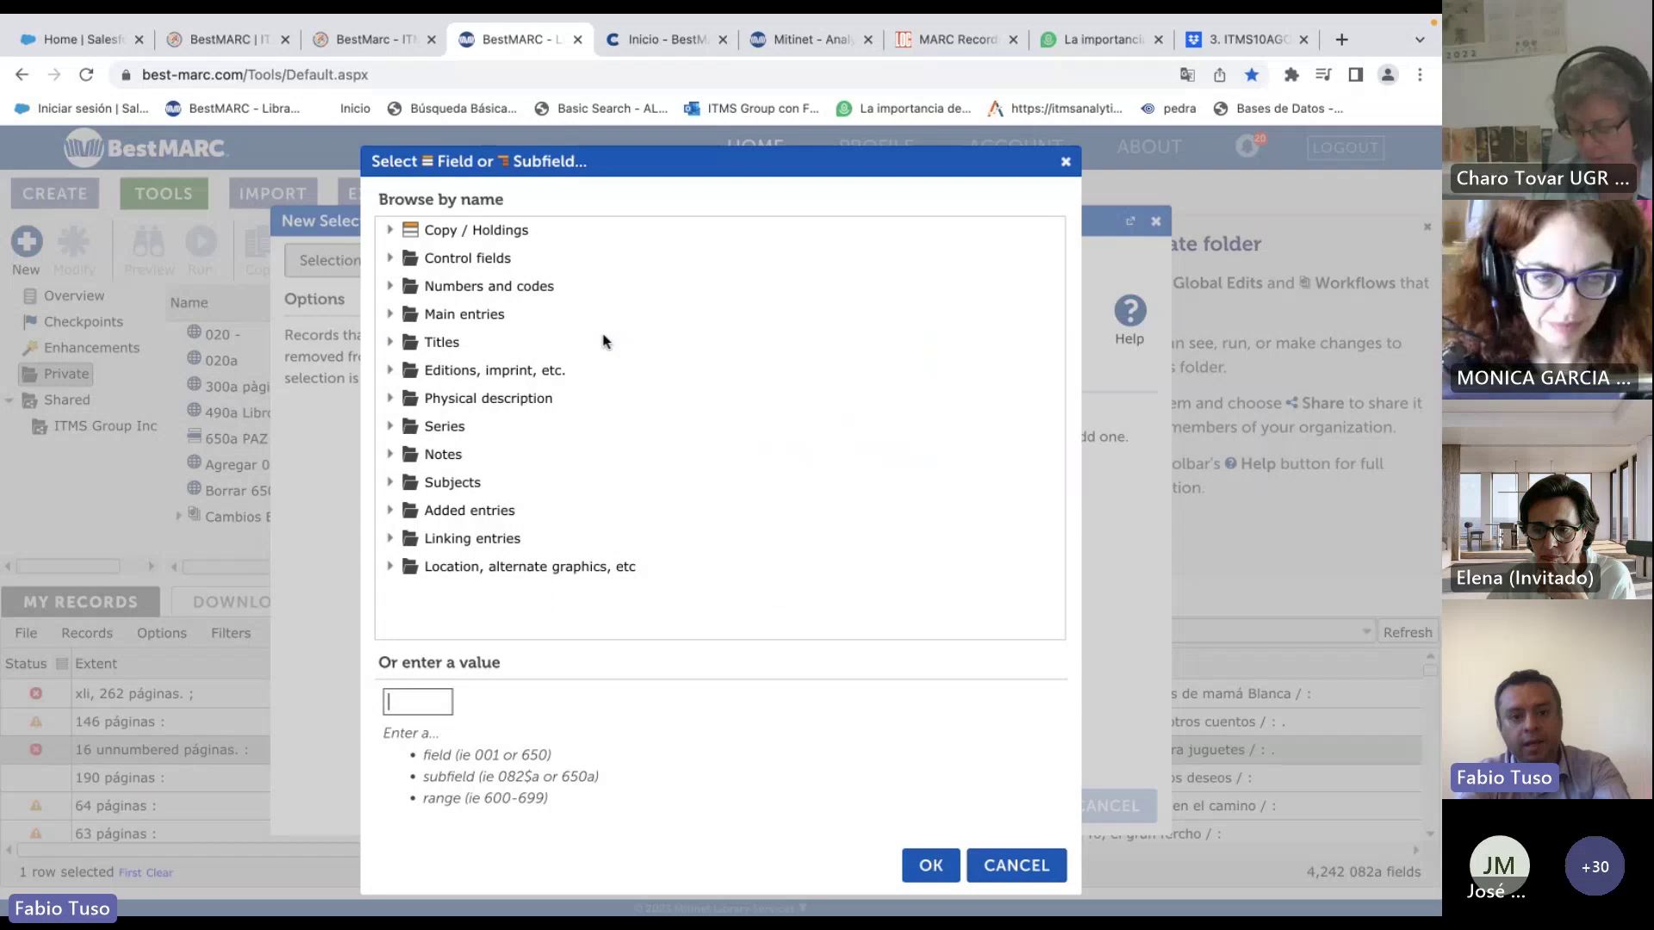
{"action": "left_click", "coordinate": [389, 566]}
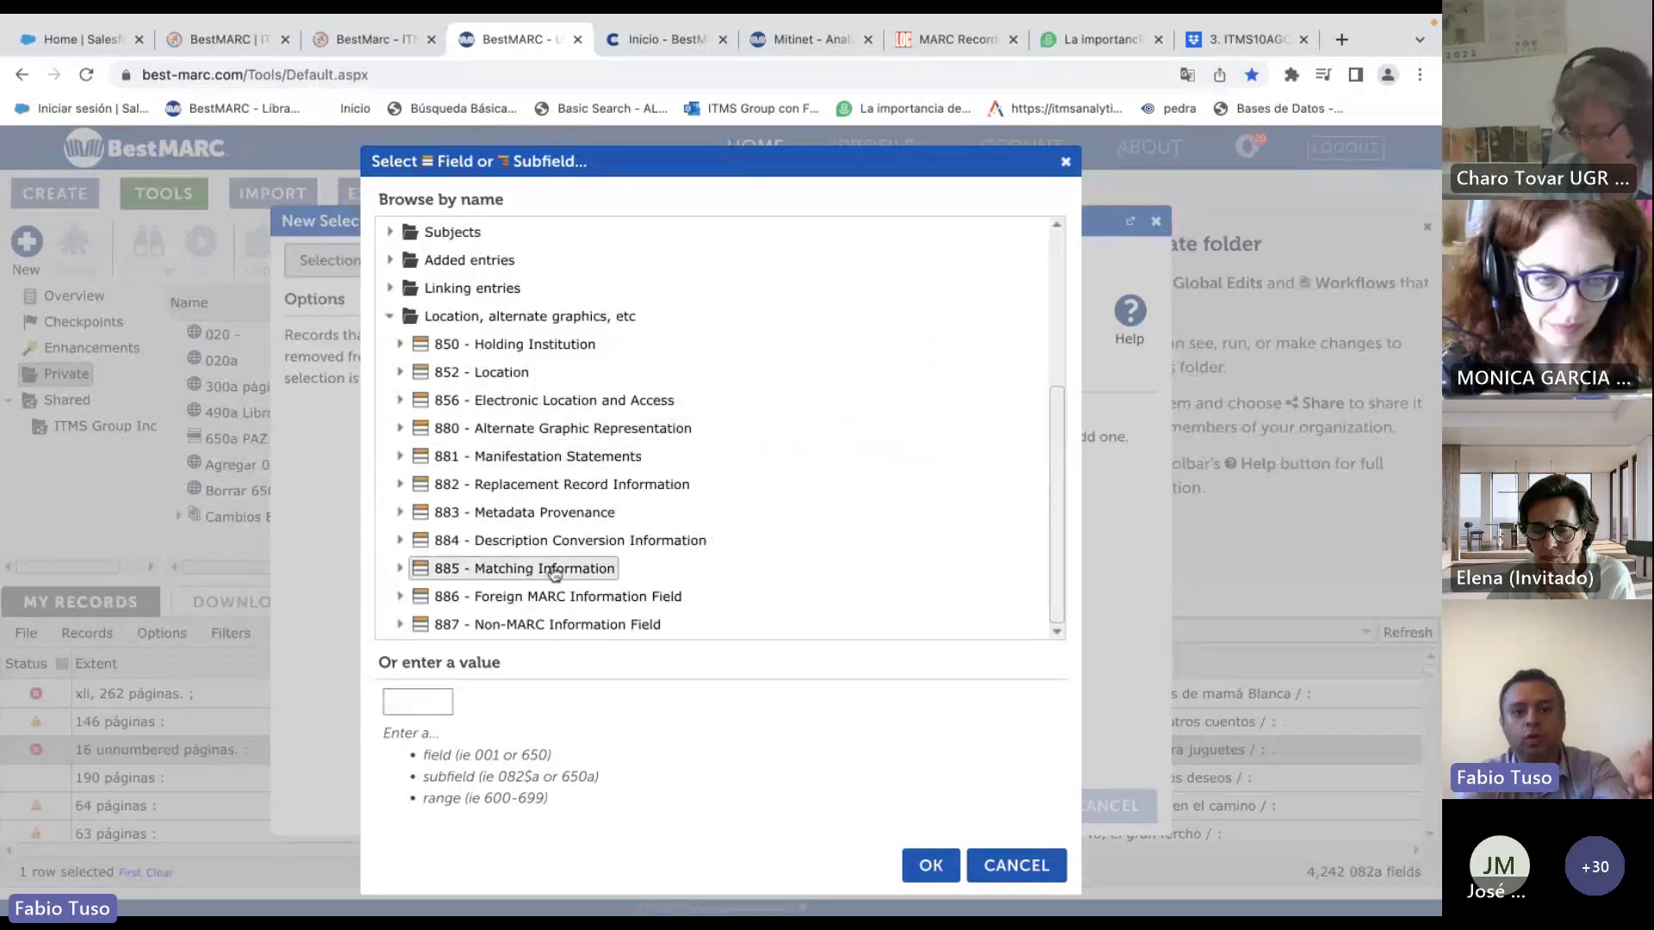
{"action": "scroll", "coordinate": [560, 499], "scroll_direction": "up", "scroll_amount": 3}
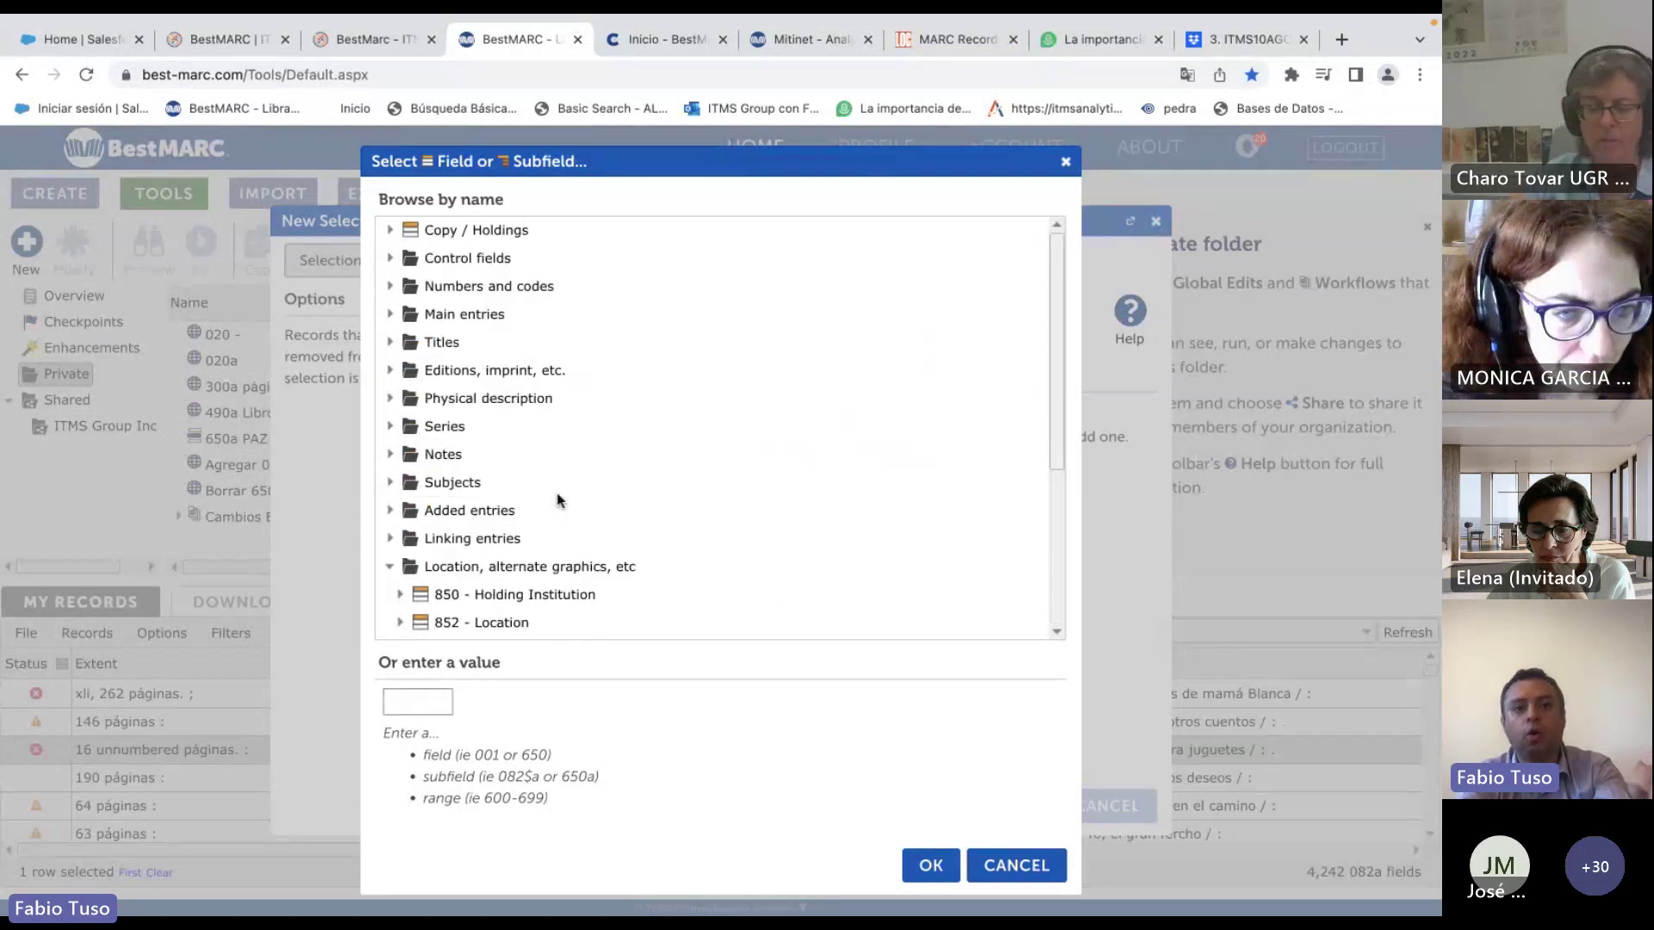
{"action": "left_click", "coordinate": [407, 232]}
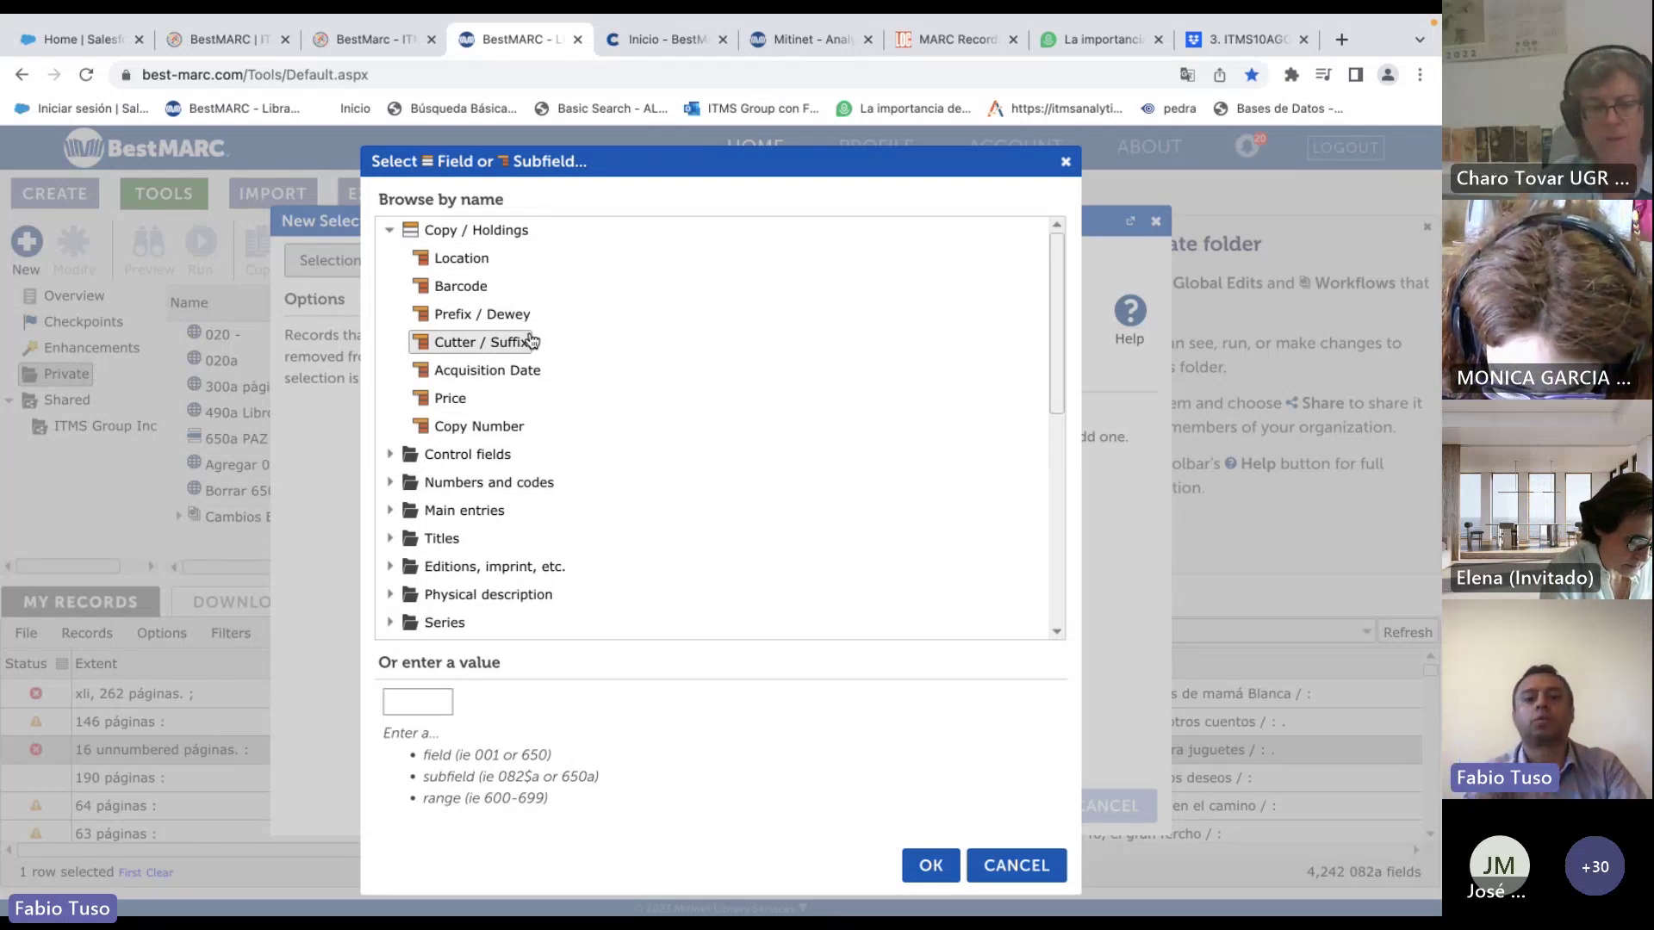
{"action": "left_click", "coordinate": [391, 453]}
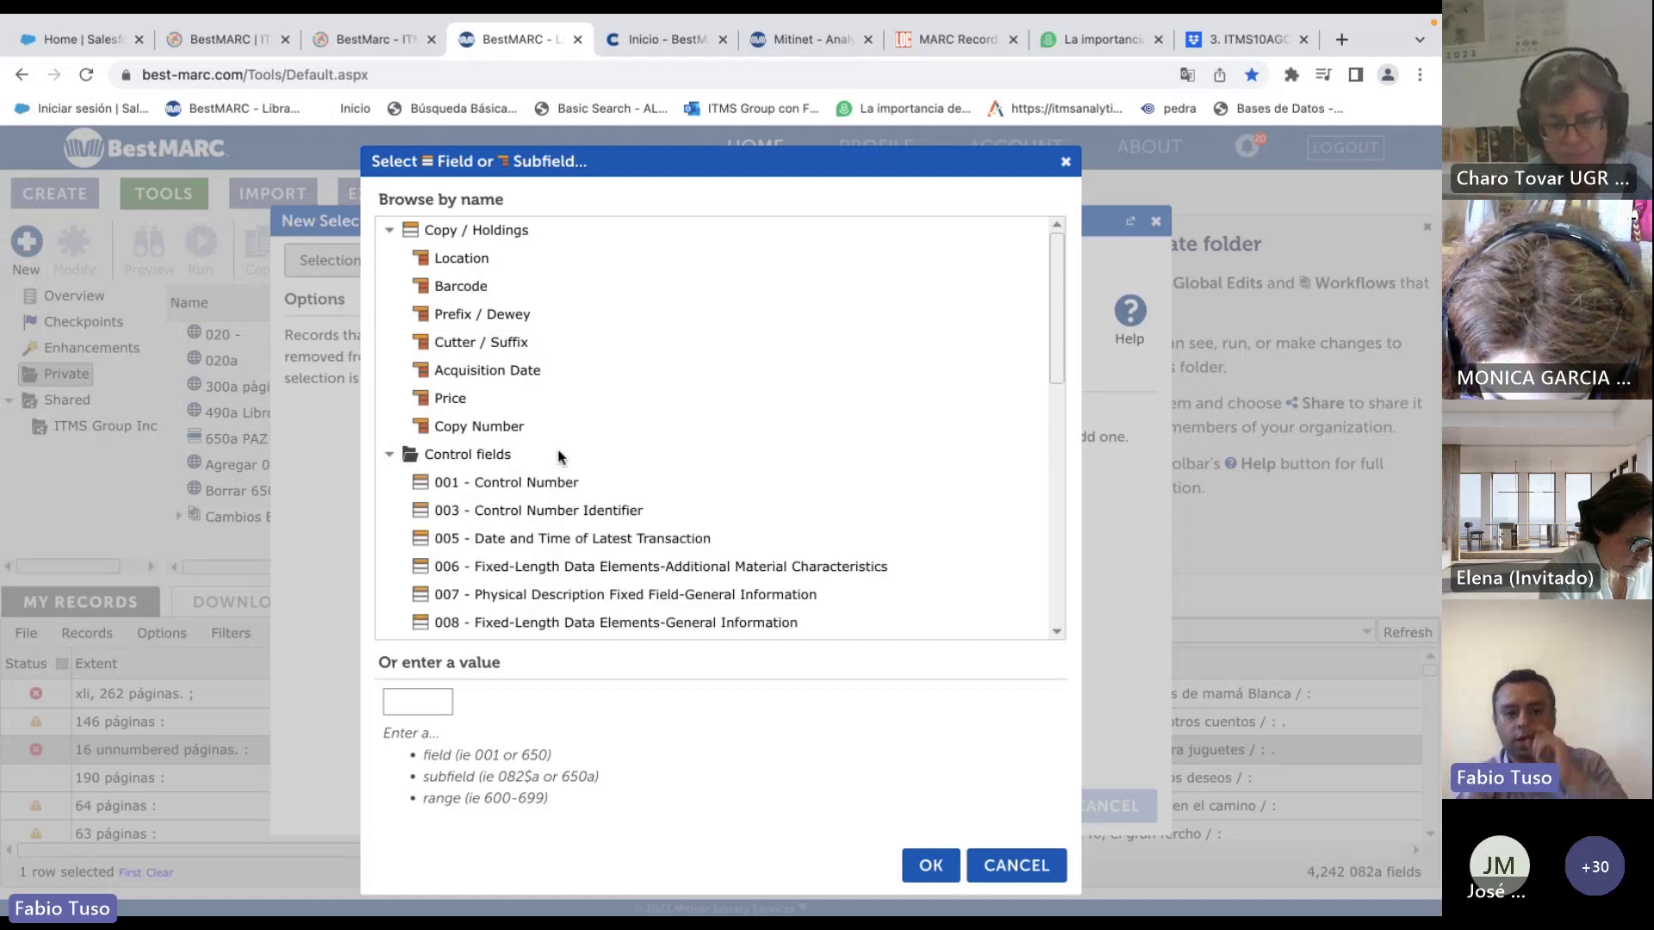
{"action": "scroll", "coordinate": [560, 465], "scroll_direction": "down", "scroll_amount": 10}
{"action": "scroll", "coordinate": [564, 420], "scroll_direction": "up", "scroll_amount": 10}
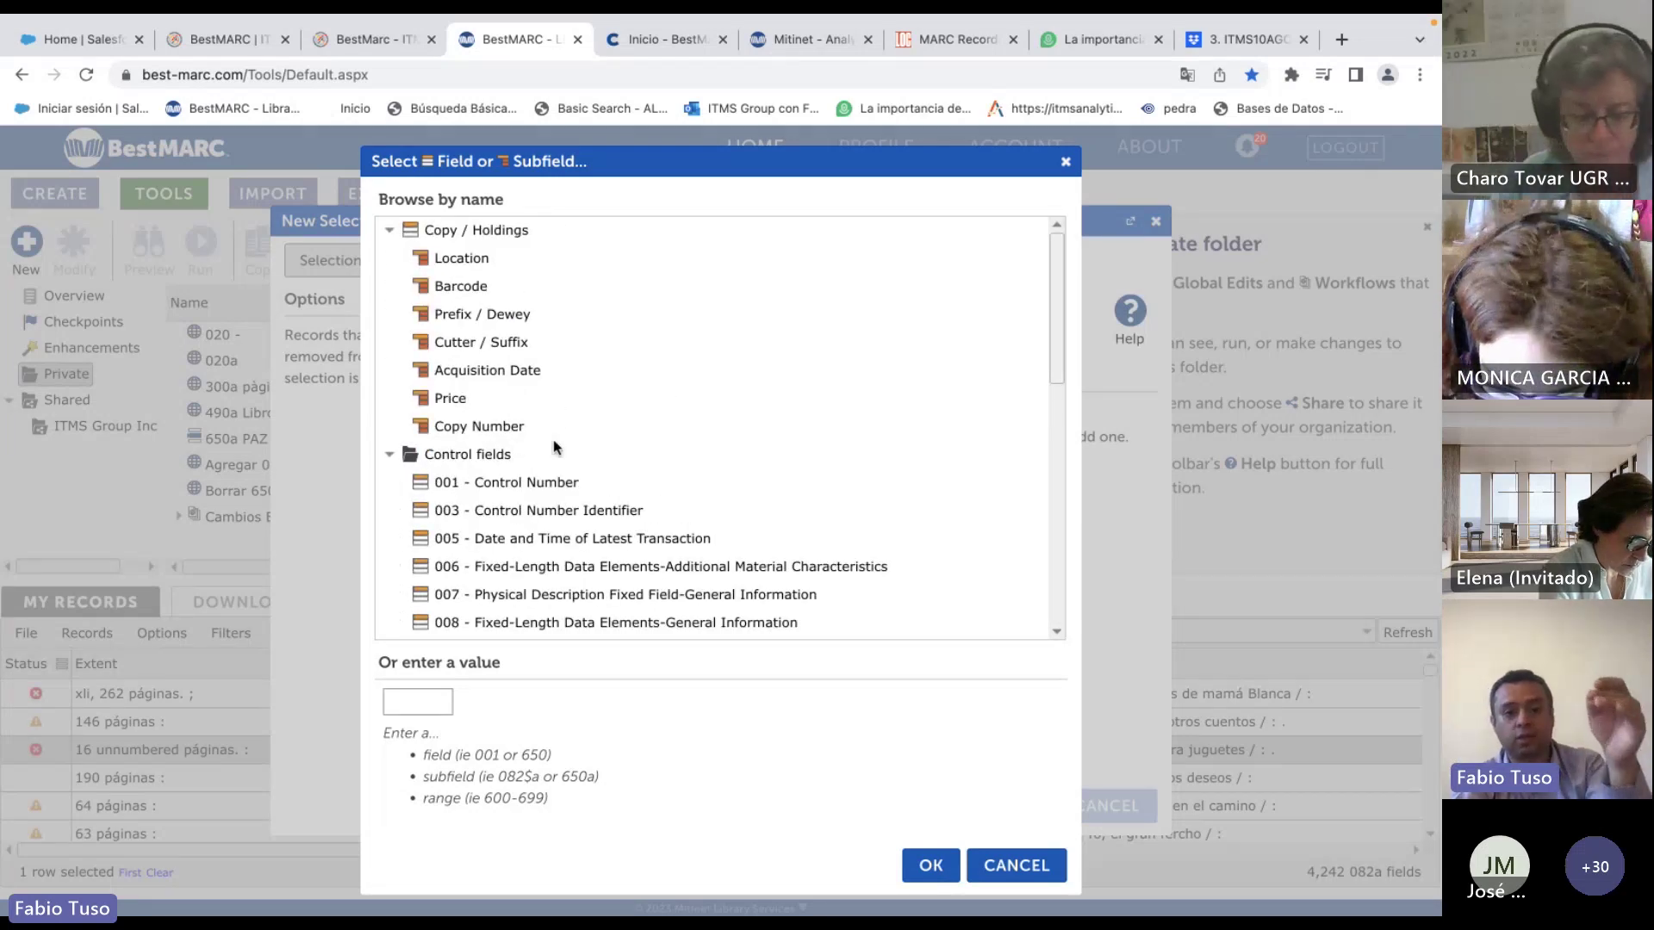
{"action": "scroll", "coordinate": [553, 448], "scroll_direction": "down", "scroll_amount": 4}
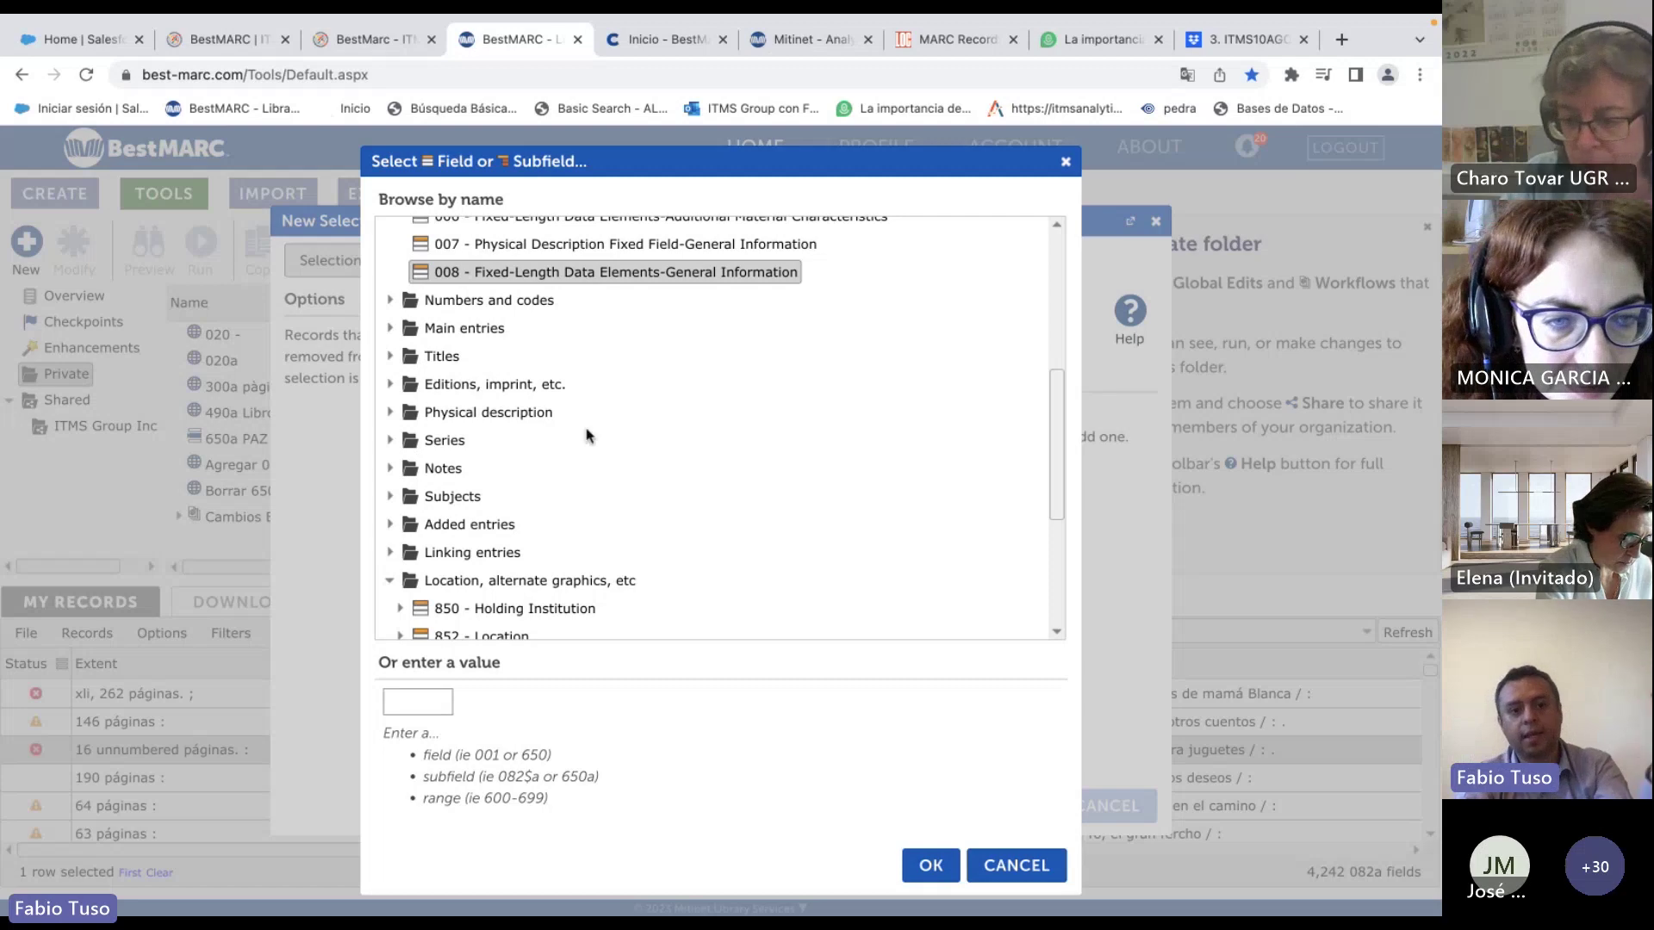
{"action": "left_click", "coordinate": [392, 441]}
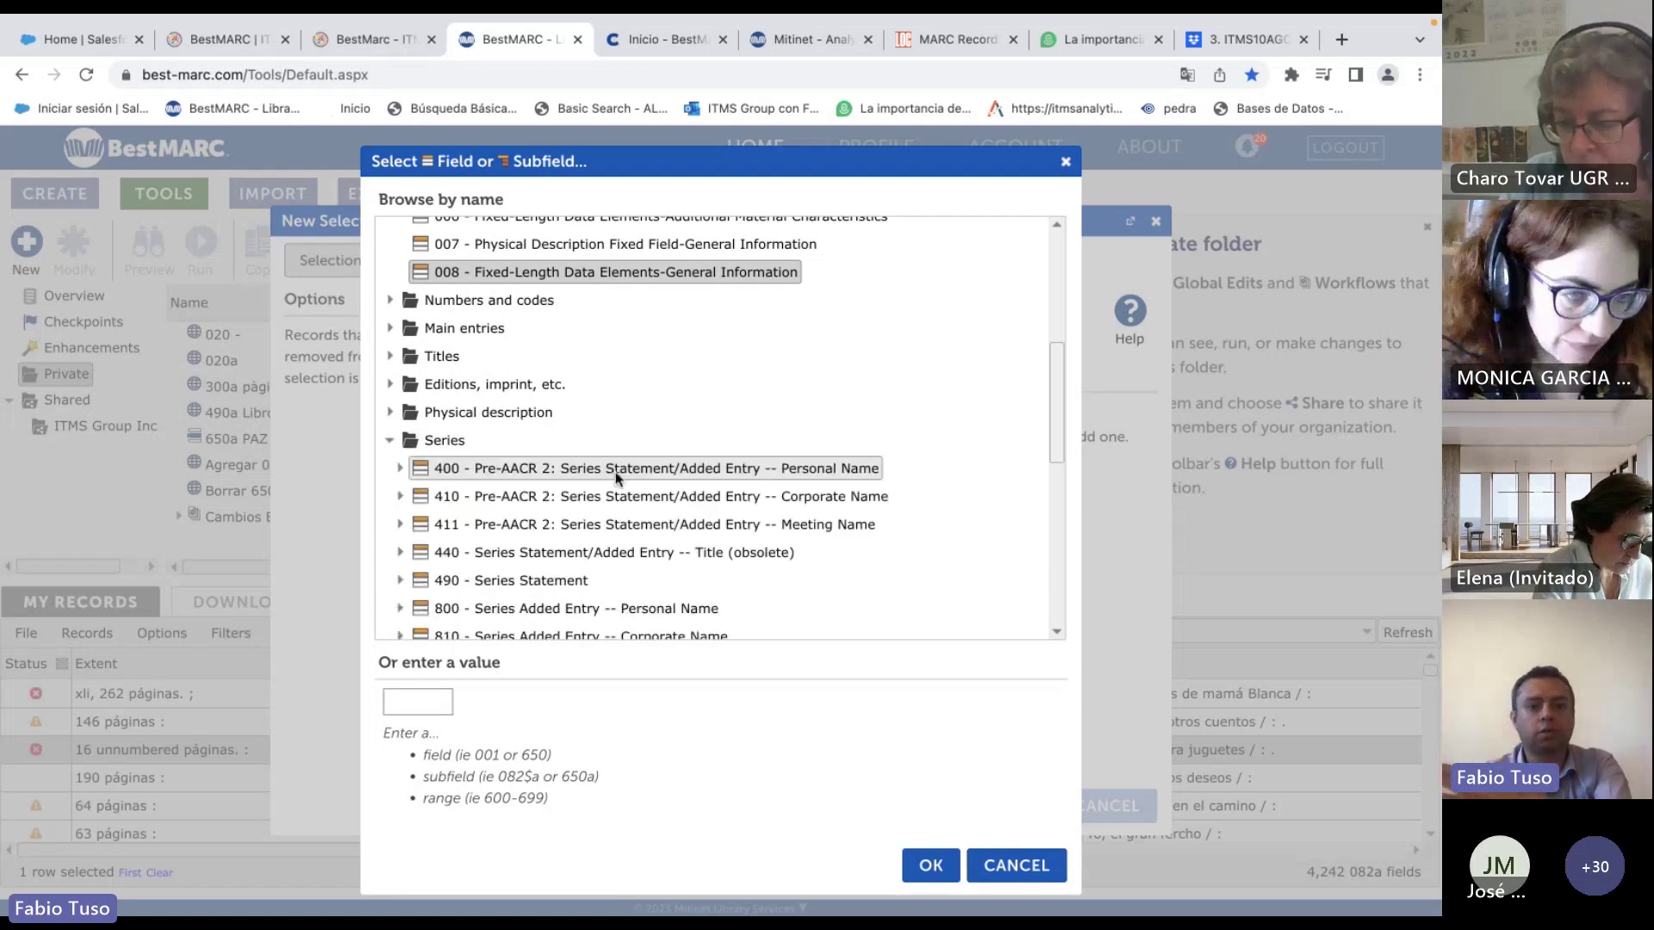
{"action": "scroll", "coordinate": [612, 473], "scroll_direction": "down", "scroll_amount": 5}
{"action": "left_click", "coordinate": [392, 287]}
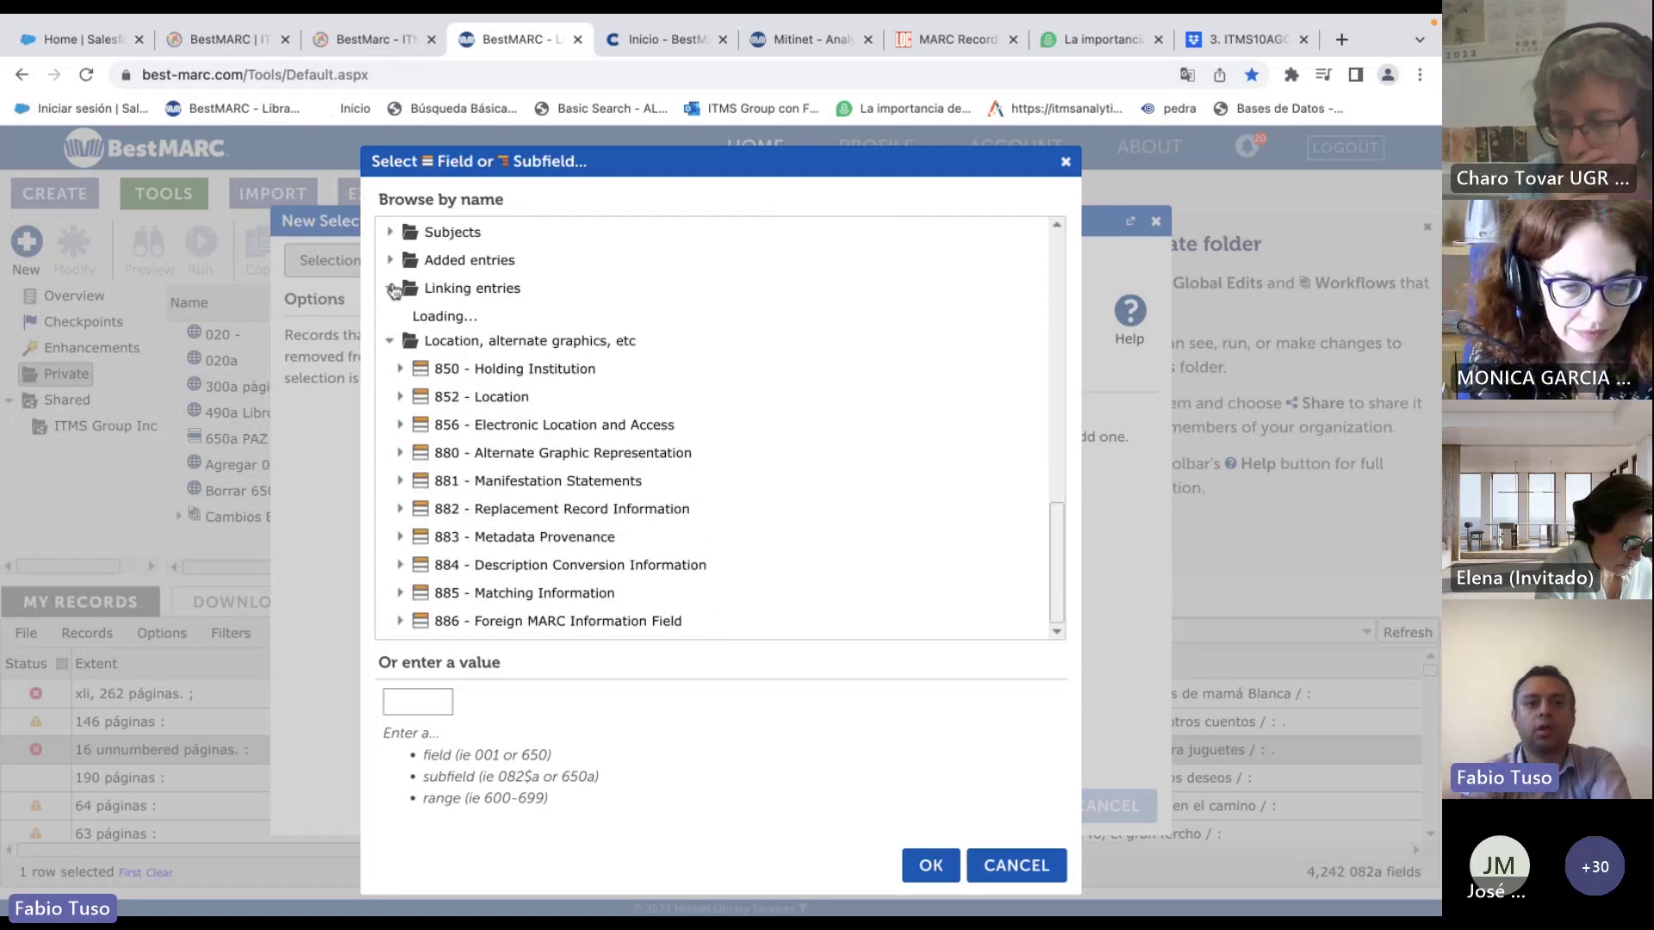
{"action": "scroll", "coordinate": [630, 412], "scroll_direction": "down", "scroll_amount": 5}
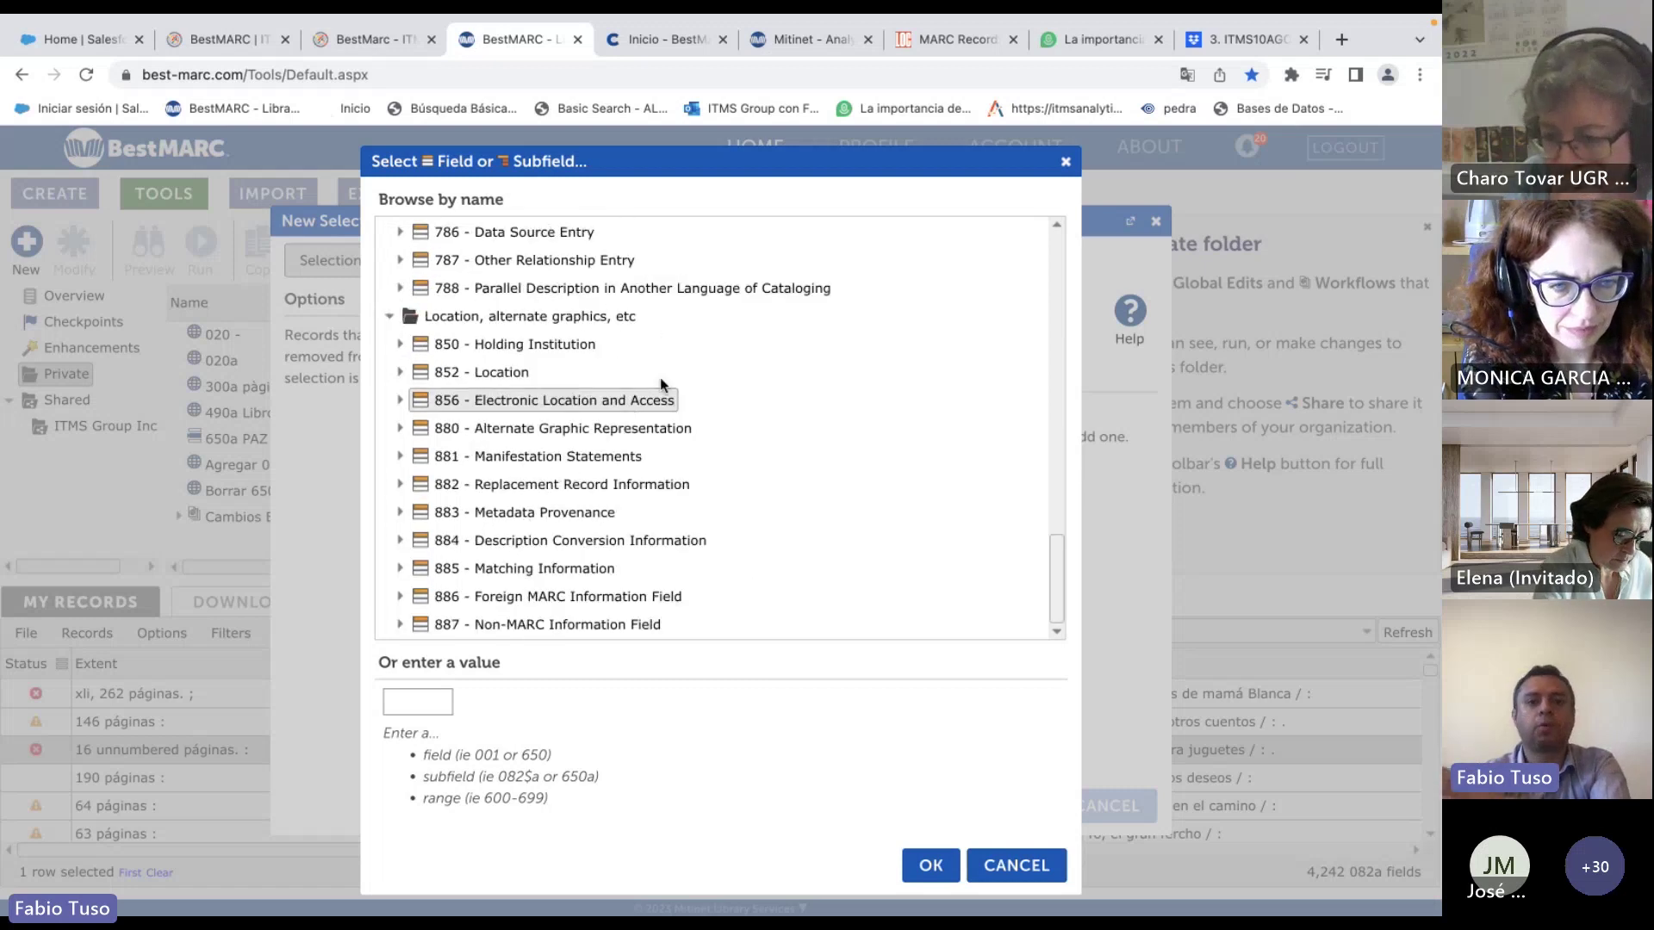
{"action": "left_click", "coordinate": [398, 431]}
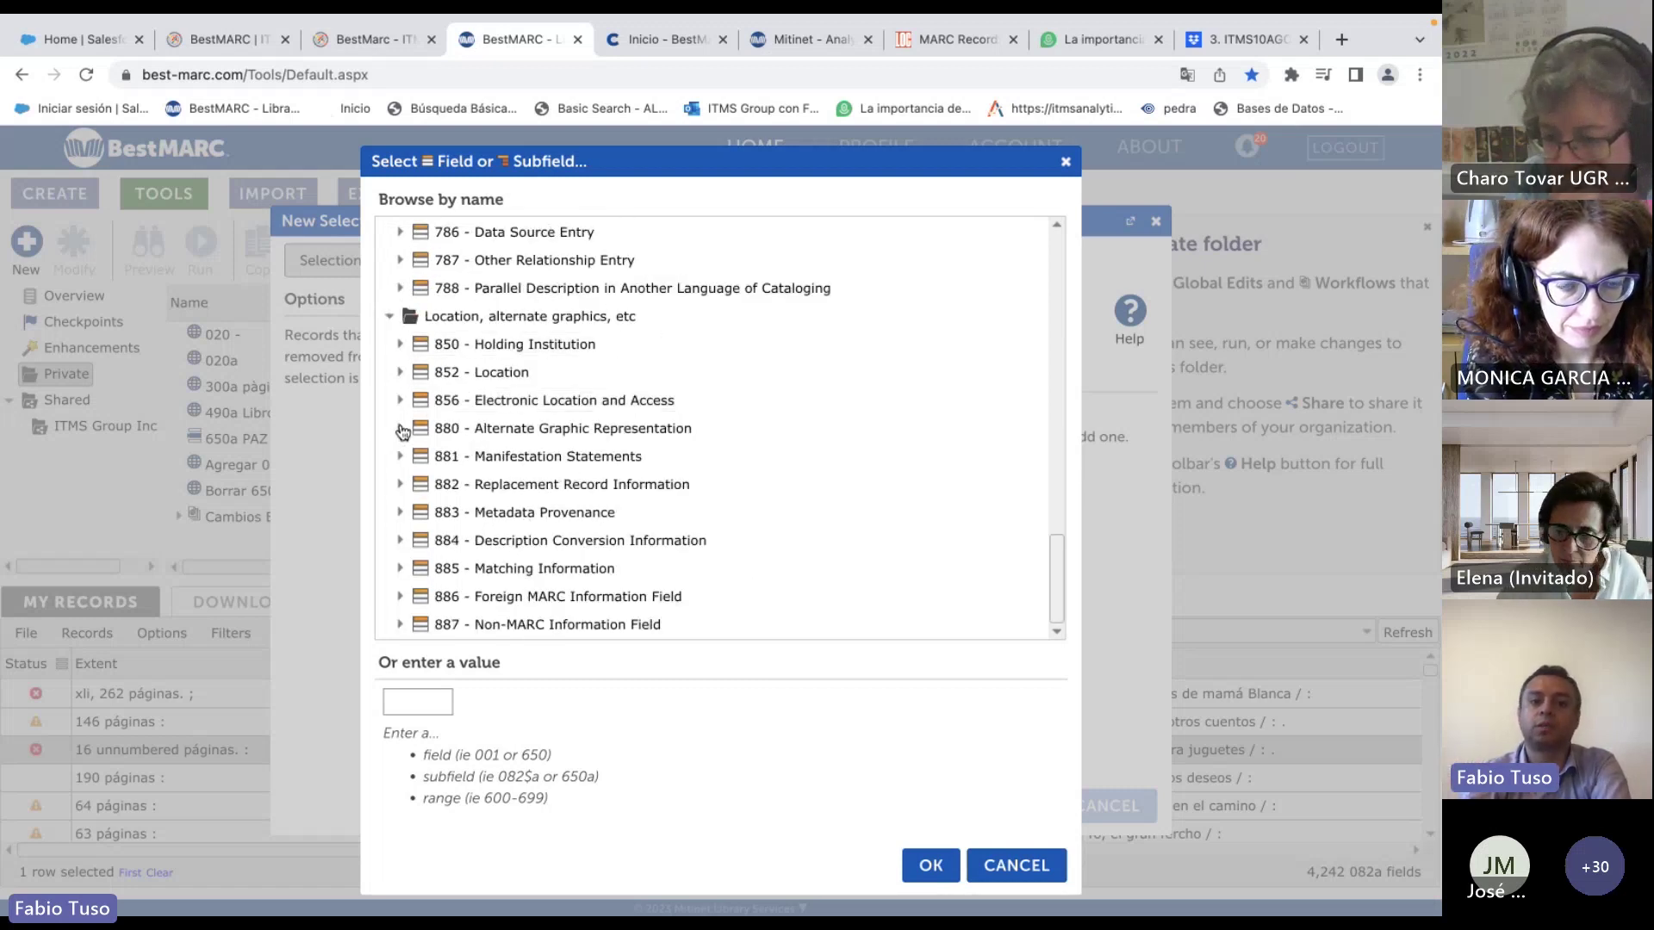